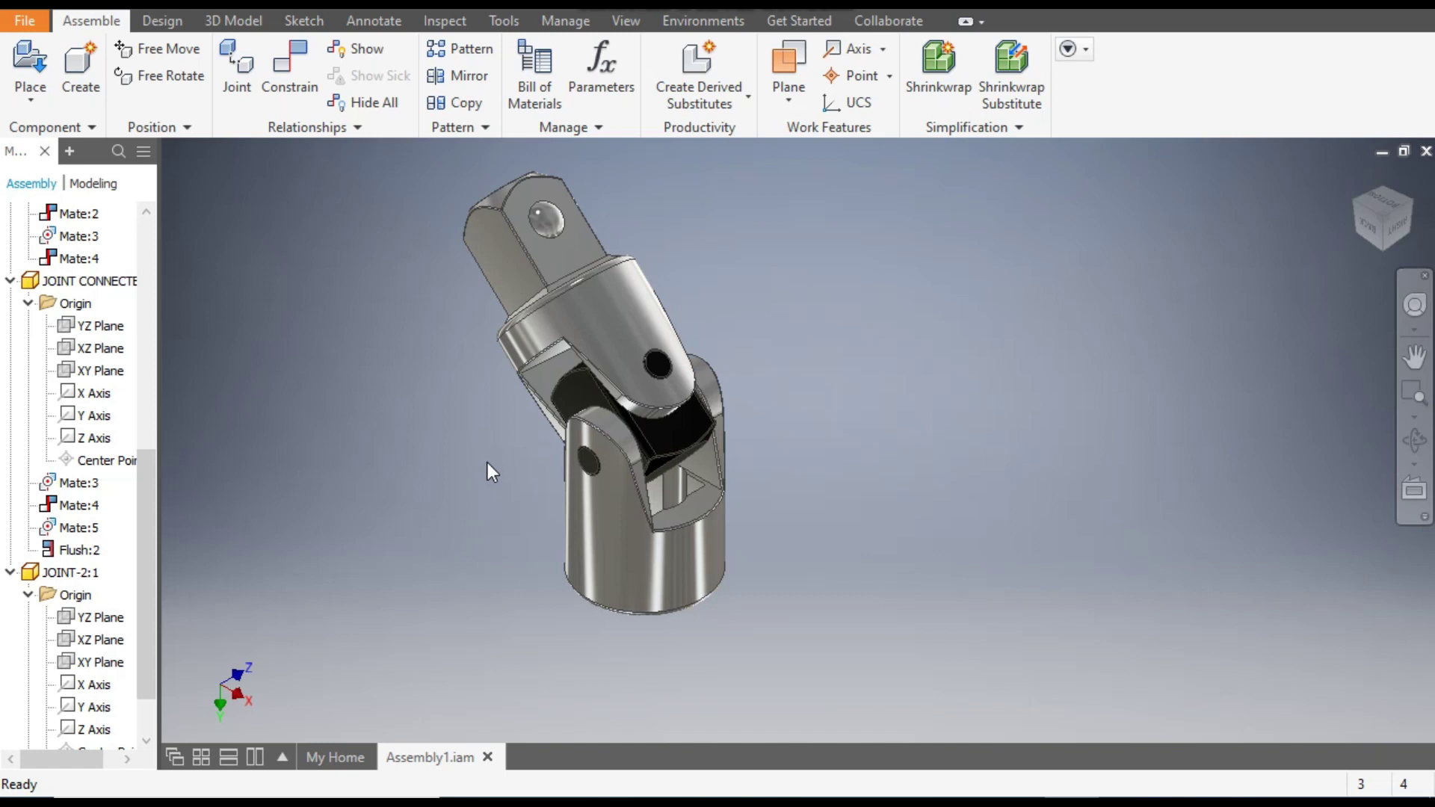
Step: Swing the upper yoke JOINT-2:1 about the joint pin, then clear the selection
{"action": "left_click", "coordinate": [566, 254]}
{"action": "left_click_drag", "start_coordinate": [563, 246], "coordinate": [508, 299]}
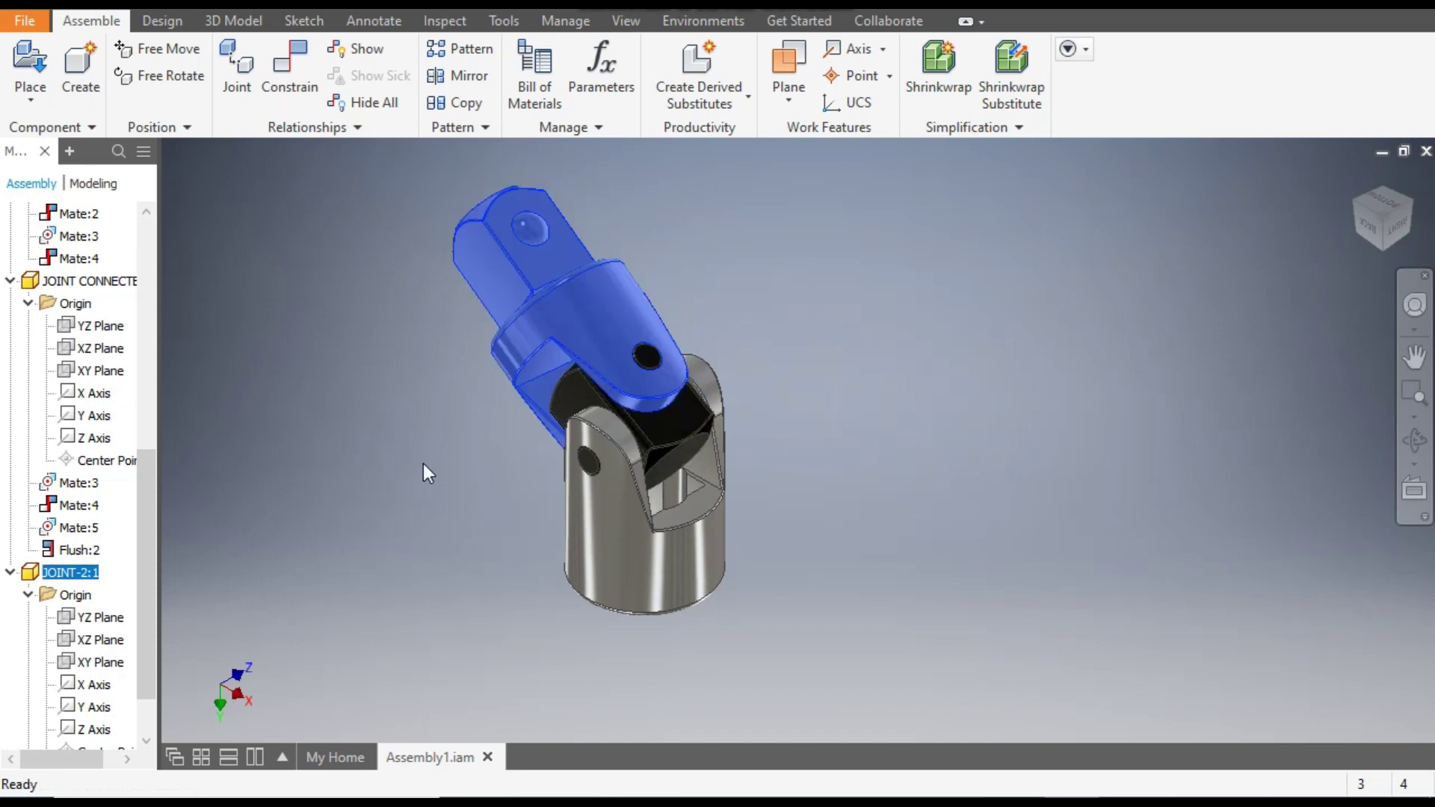
{"action": "left_click", "coordinate": [423, 467]}
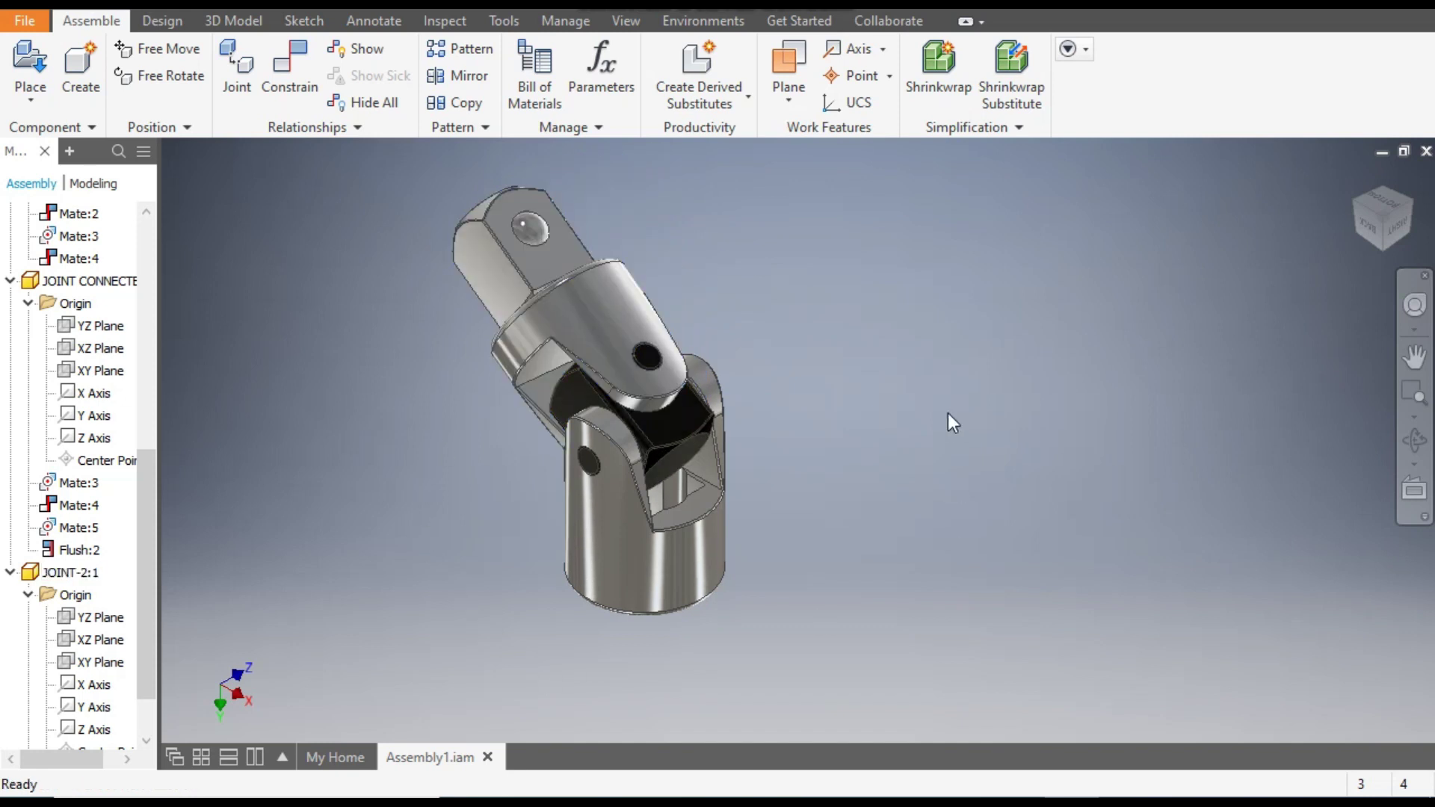
Step: Edit the lower yoke, cross connector and upper yoke in place, returning to the assembly each time
{"action": "double_click", "coordinate": [617, 546]}
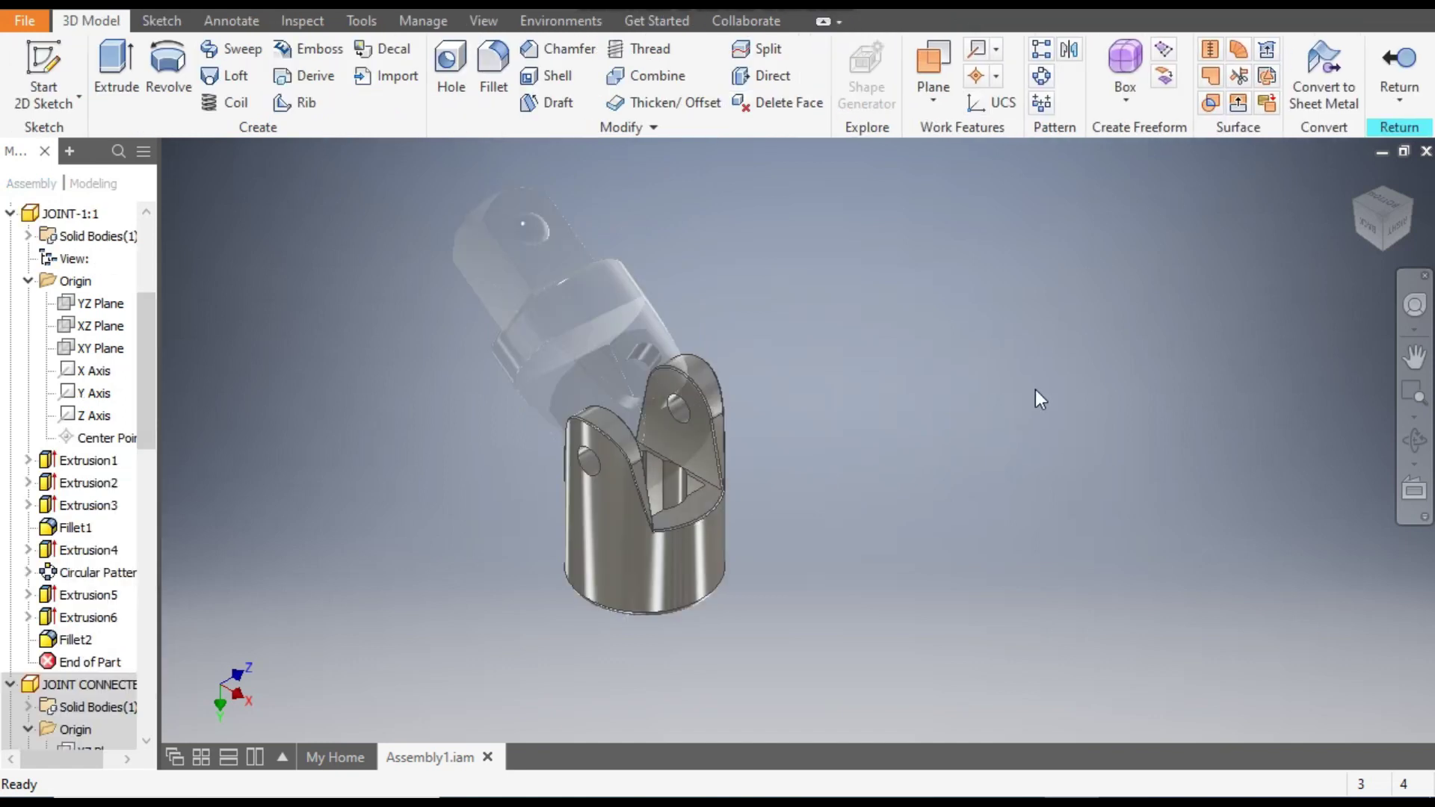
{"action": "left_click", "coordinate": [1396, 71]}
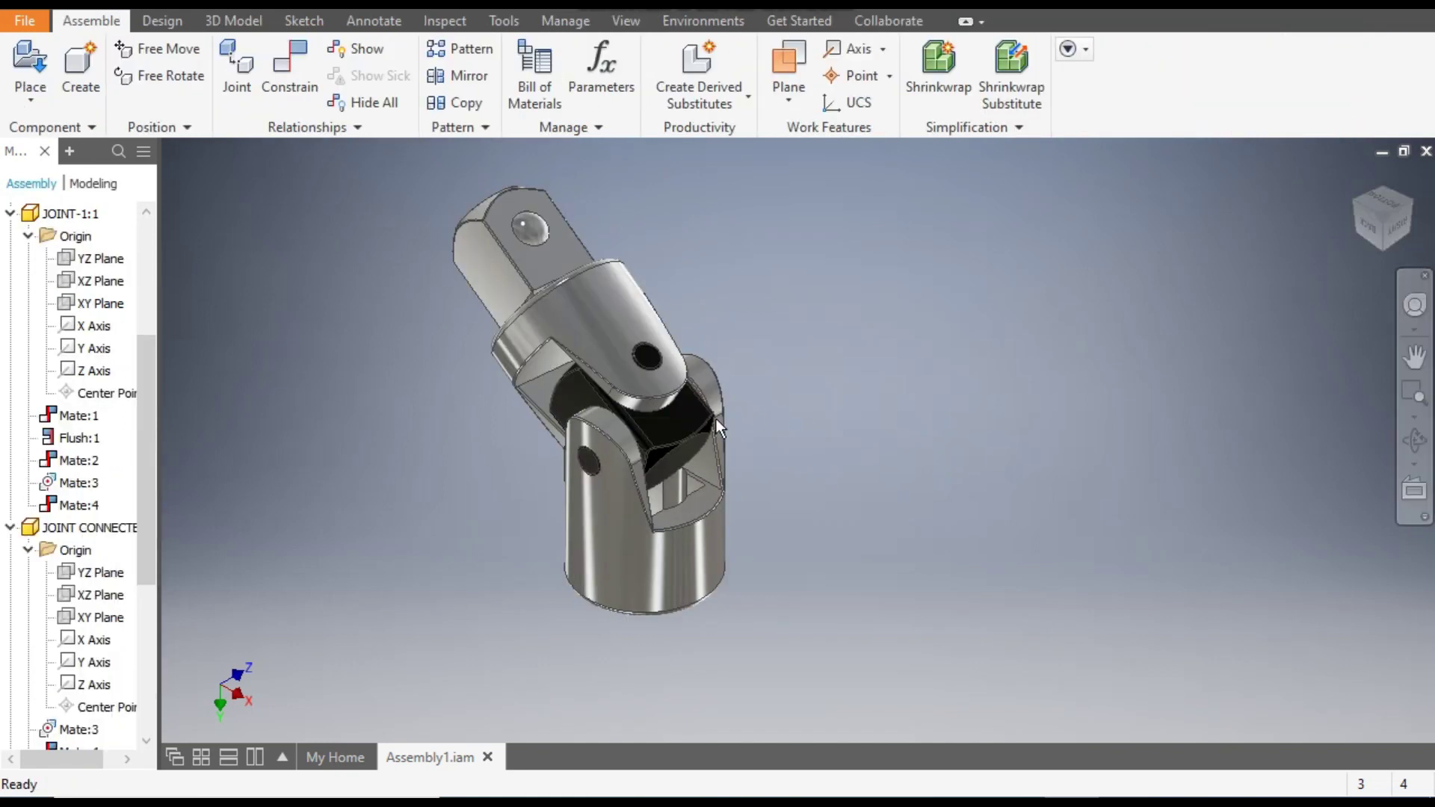
{"action": "double_click", "coordinate": [669, 435]}
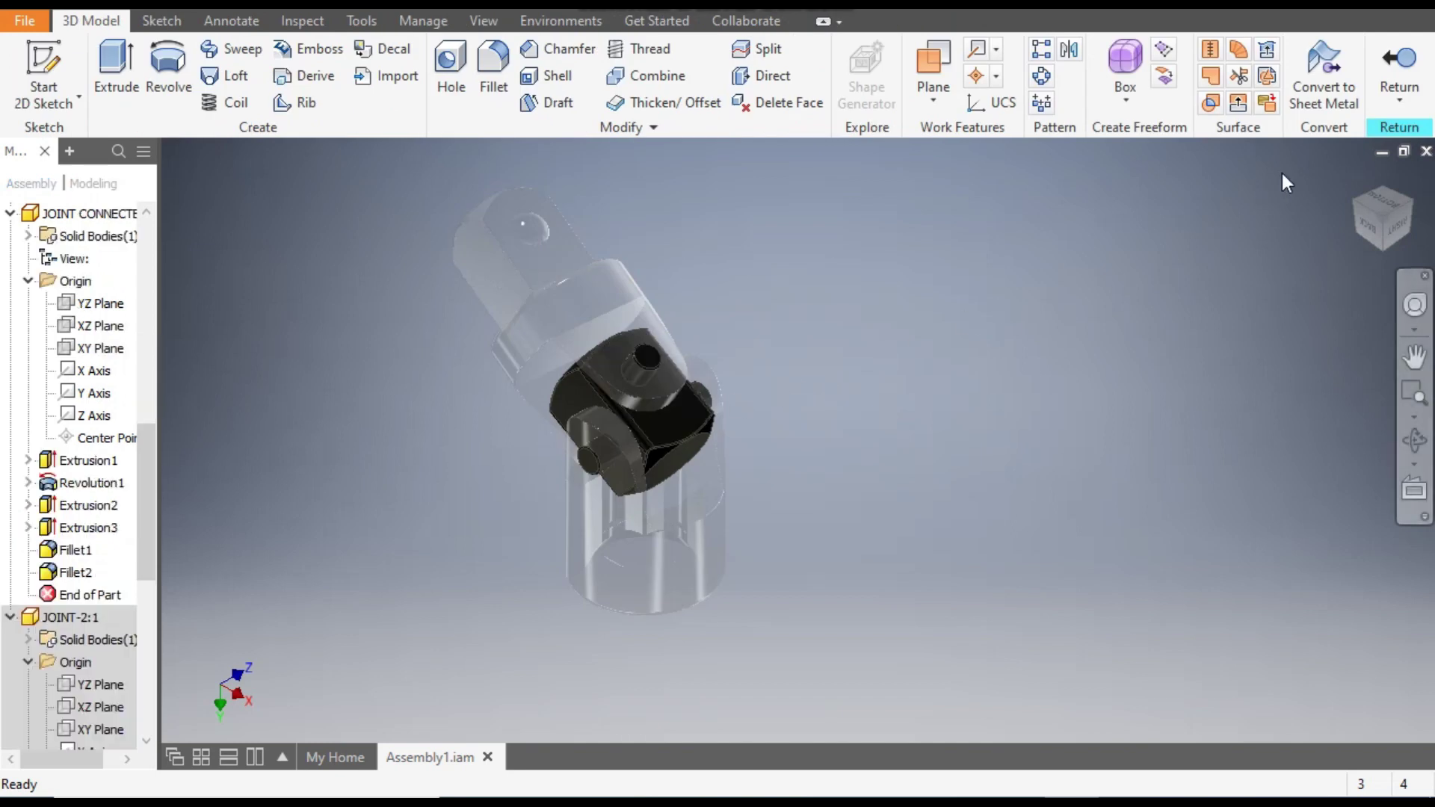
{"action": "left_click", "coordinate": [1398, 67]}
{"action": "double_click", "coordinate": [544, 271]}
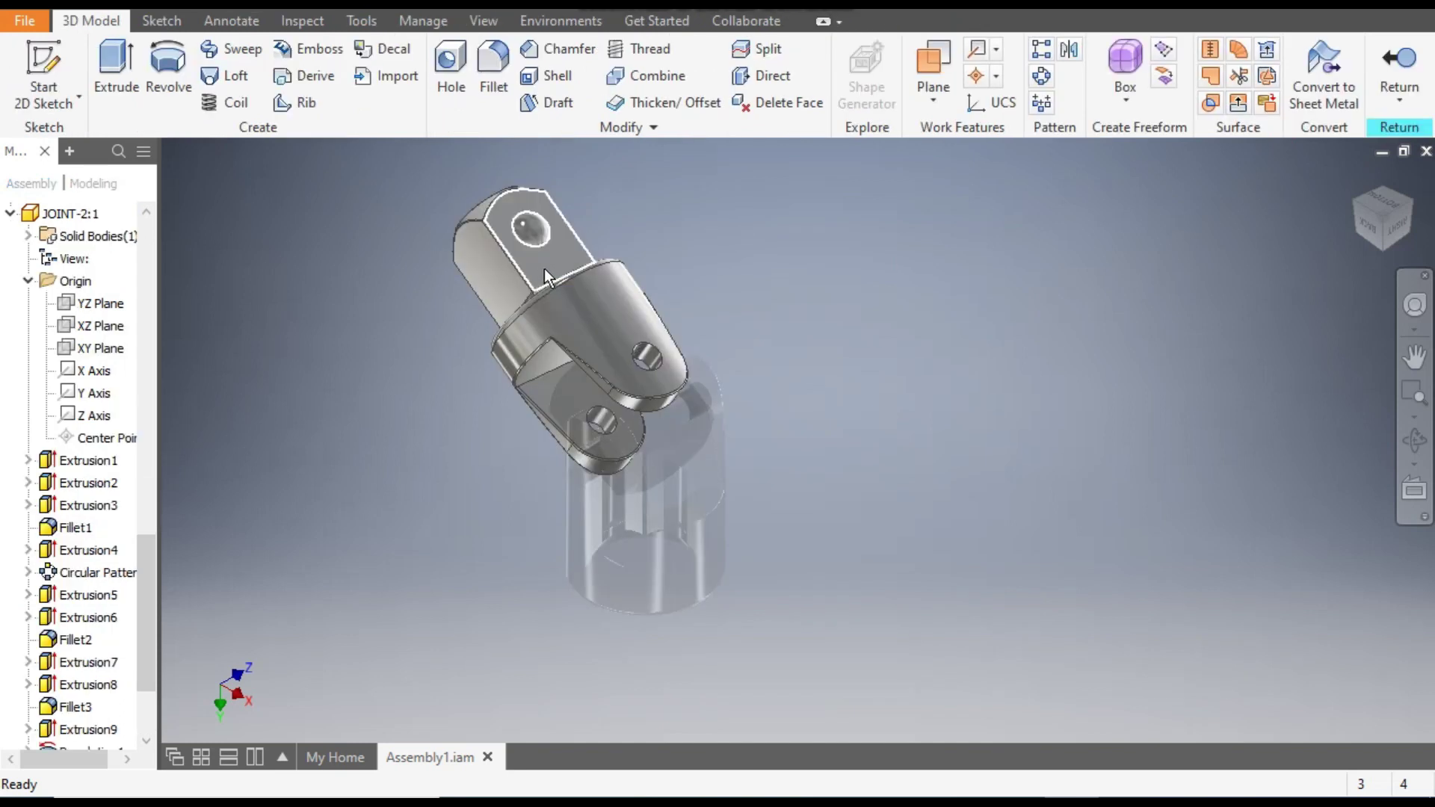
{"action": "left_click", "coordinate": [1406, 66]}
Step: Drag the upper yoke to a new, more upright angle on the joint connector
{"action": "left_click_drag", "start_coordinate": [499, 228], "coordinate": [445, 131]}
{"action": "mouse_move", "coordinate": [568, 168]}
{"action": "left_mouse_down"}
{"action": "mouse_move", "coordinate": [630, 145]}
{"action": "mouse_move", "coordinate": [750, 182]}
{"action": "mouse_move", "coordinate": [545, 172]}
{"action": "left_mouse_up"}
{"action": "left_click", "coordinate": [402, 278]}
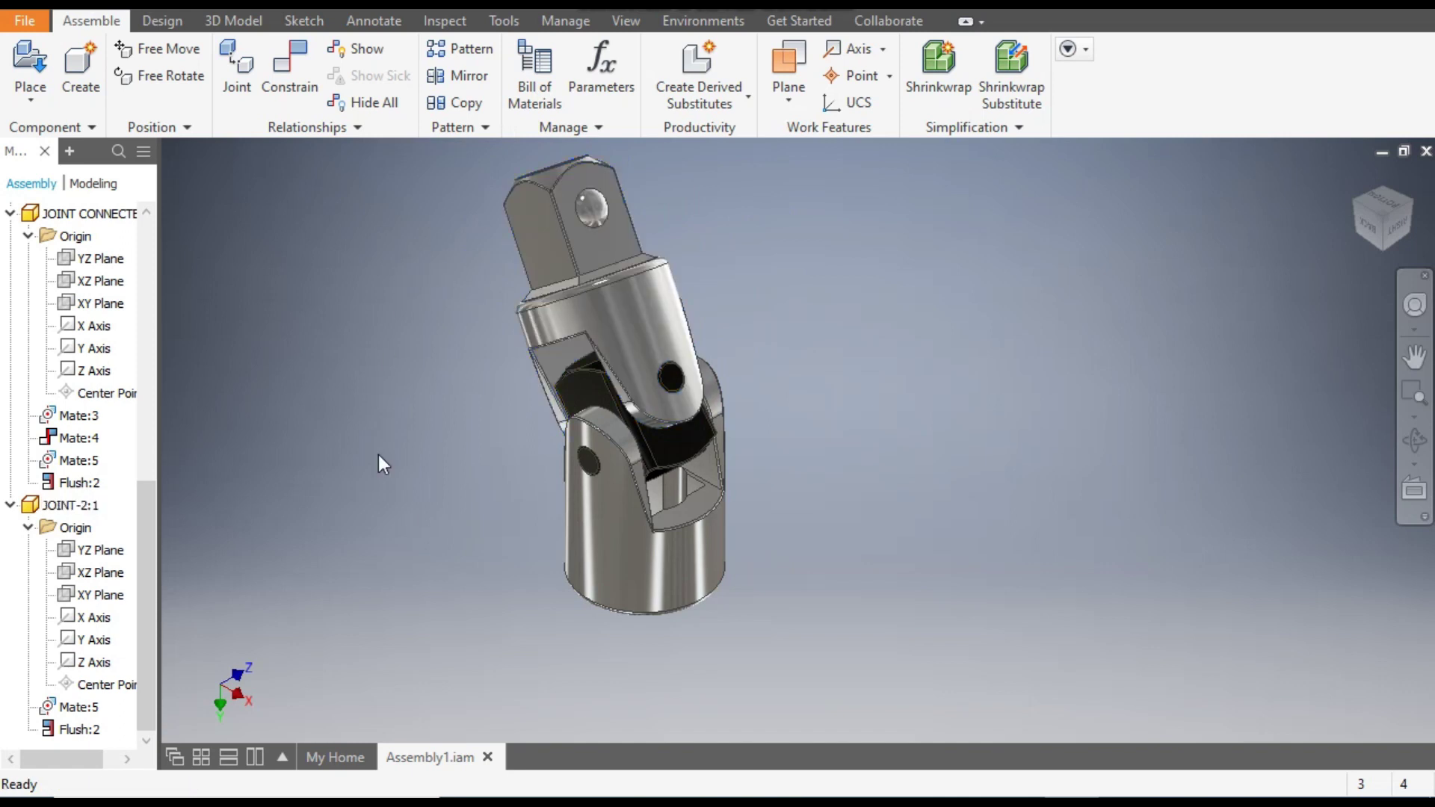
{"action": "left_click", "coordinate": [580, 522]}
{"action": "left_click", "coordinate": [343, 387]}
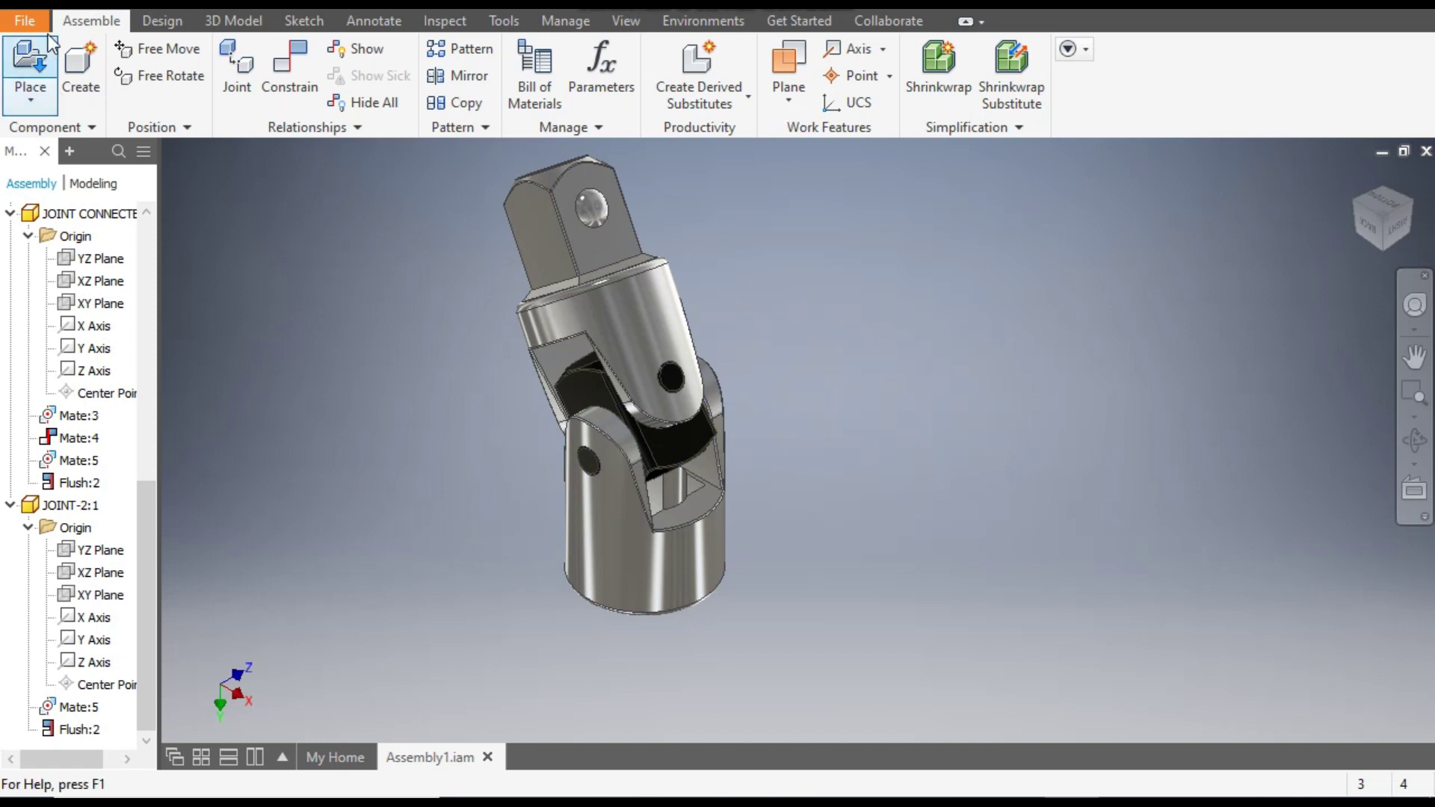
Step: Create a new part from the Standard (mm).ipt template
{"action": "key", "text": "ctrl+n"}
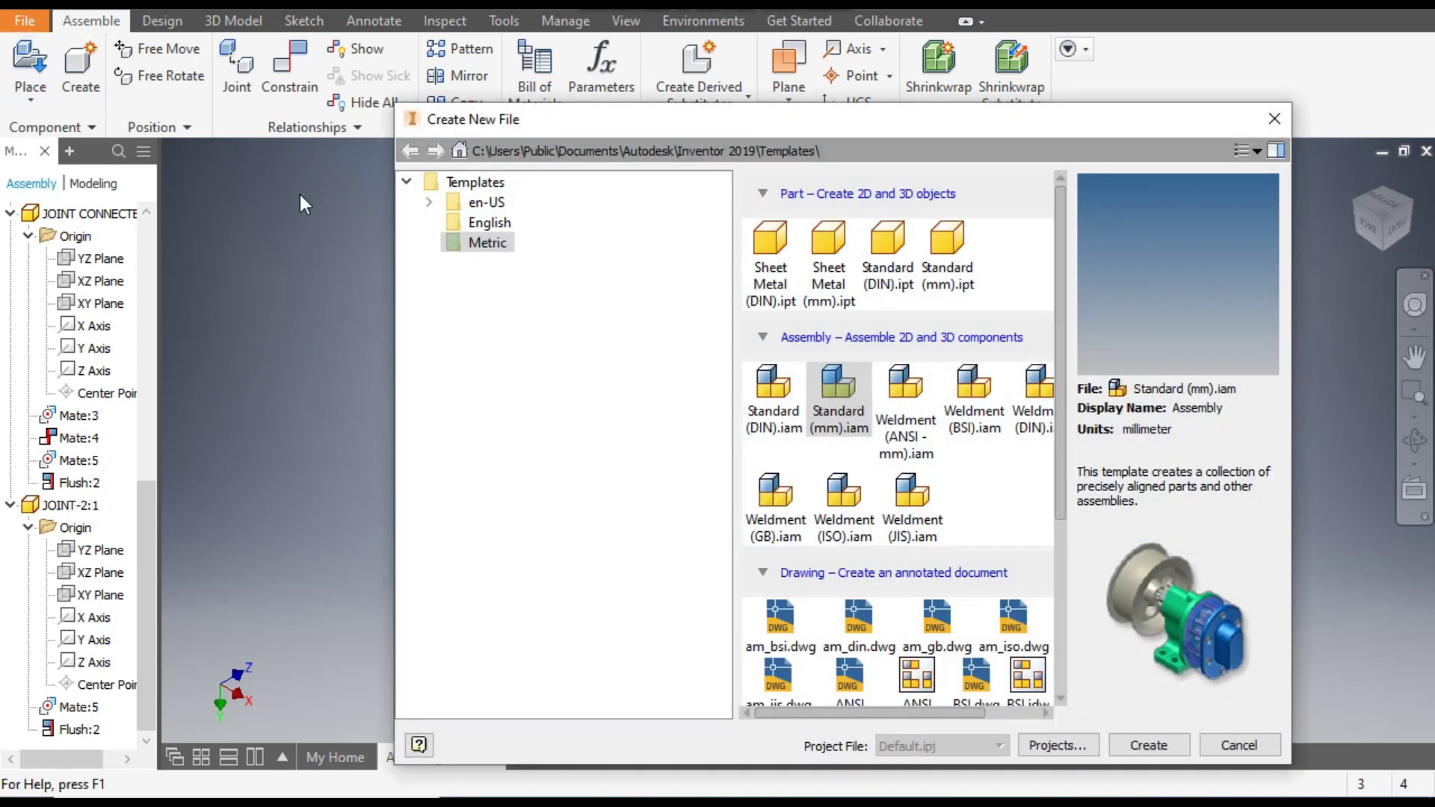
{"action": "left_click", "coordinate": [956, 238]}
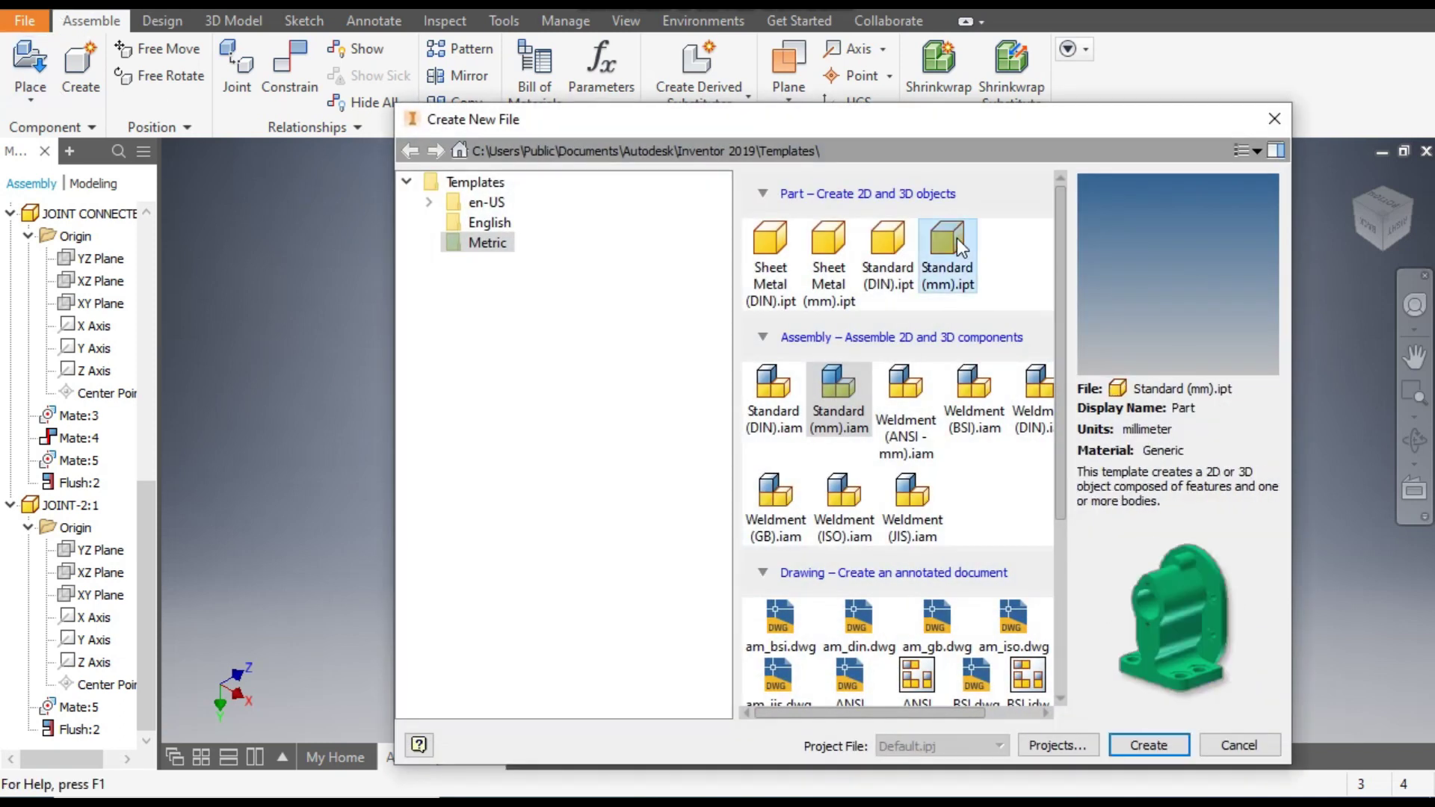
{"action": "left_click", "coordinate": [1173, 752]}
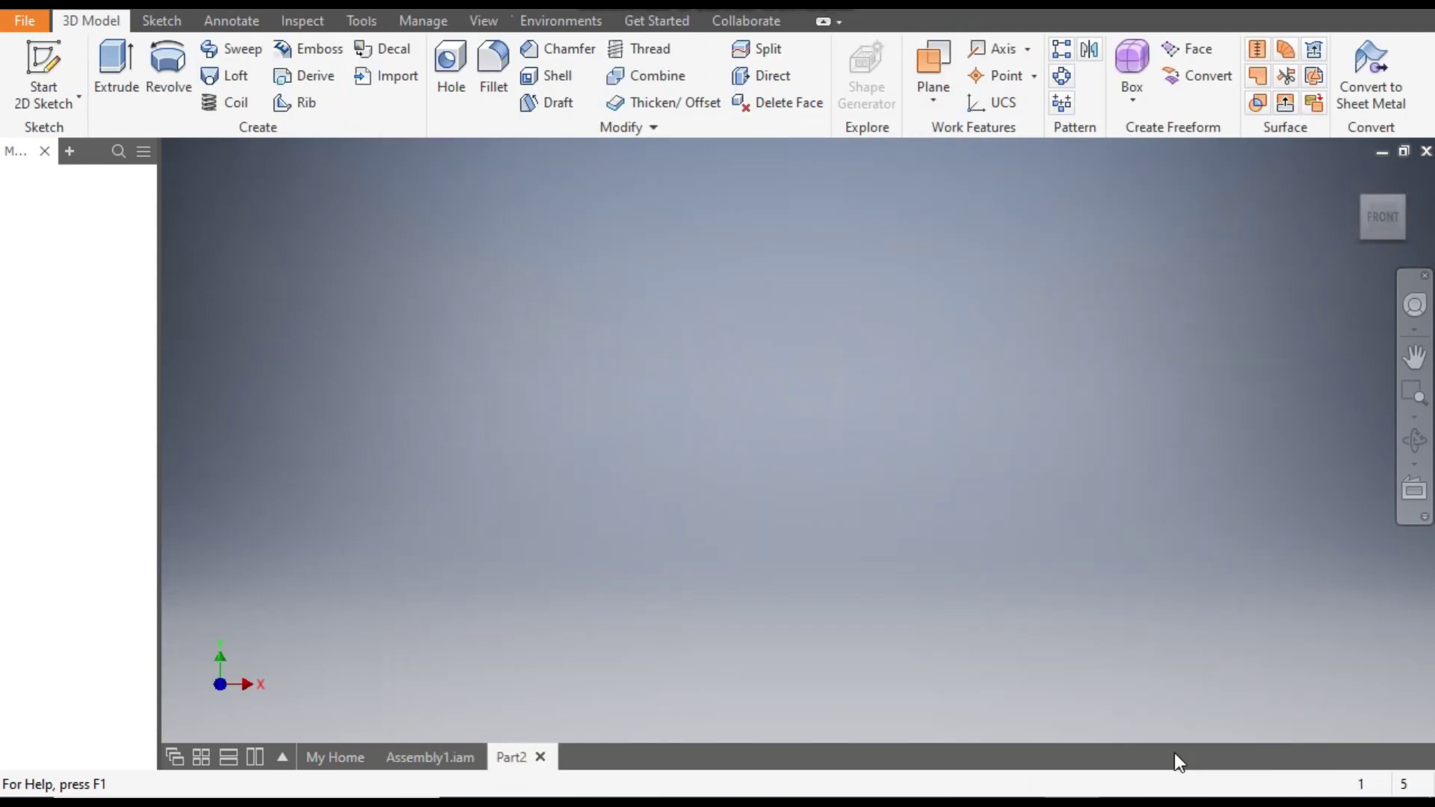
Step: Sketch a 24 mm diameter circle centred at the origin on the XZ plane
{"action": "left_click", "coordinate": [38, 64]}
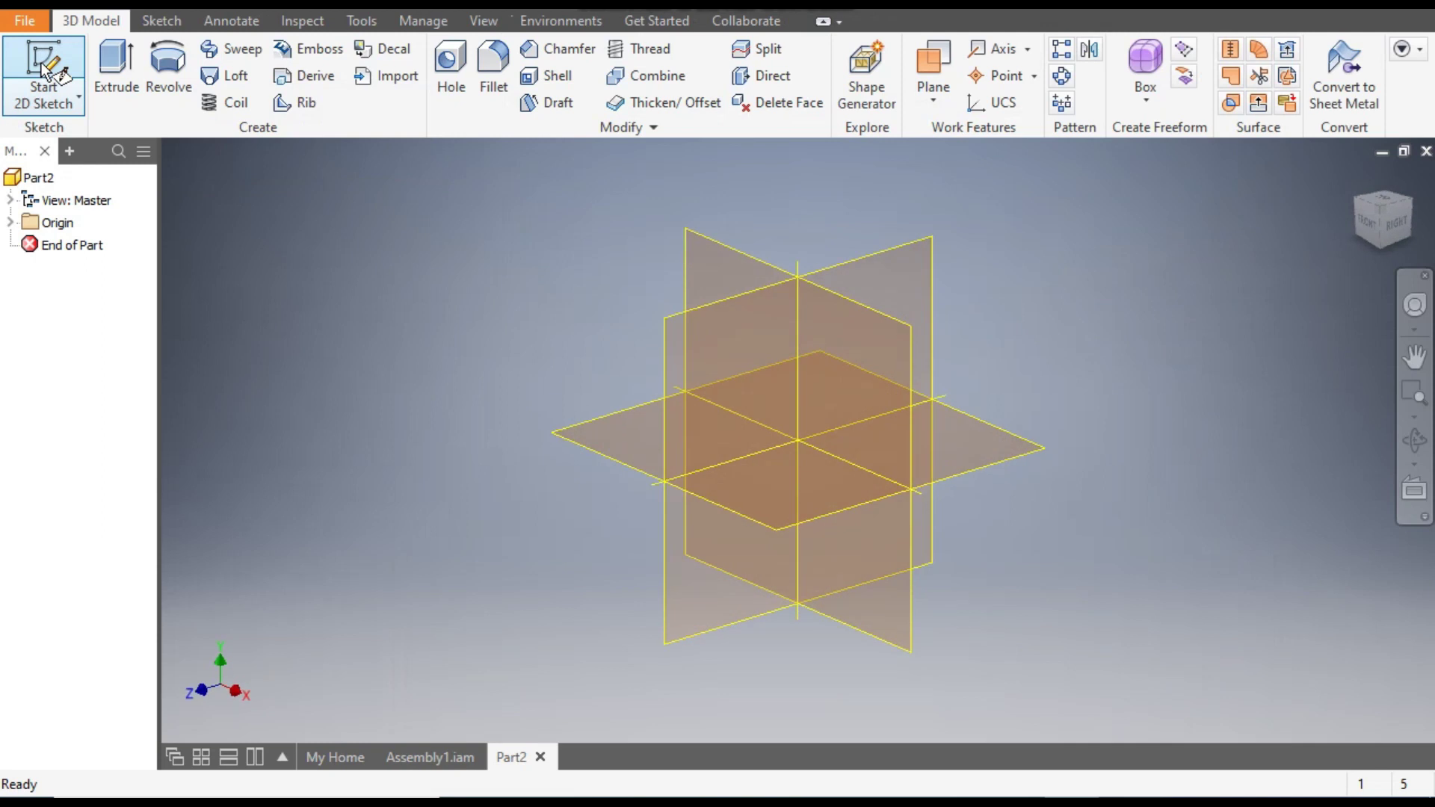
{"action": "left_click", "coordinate": [626, 418]}
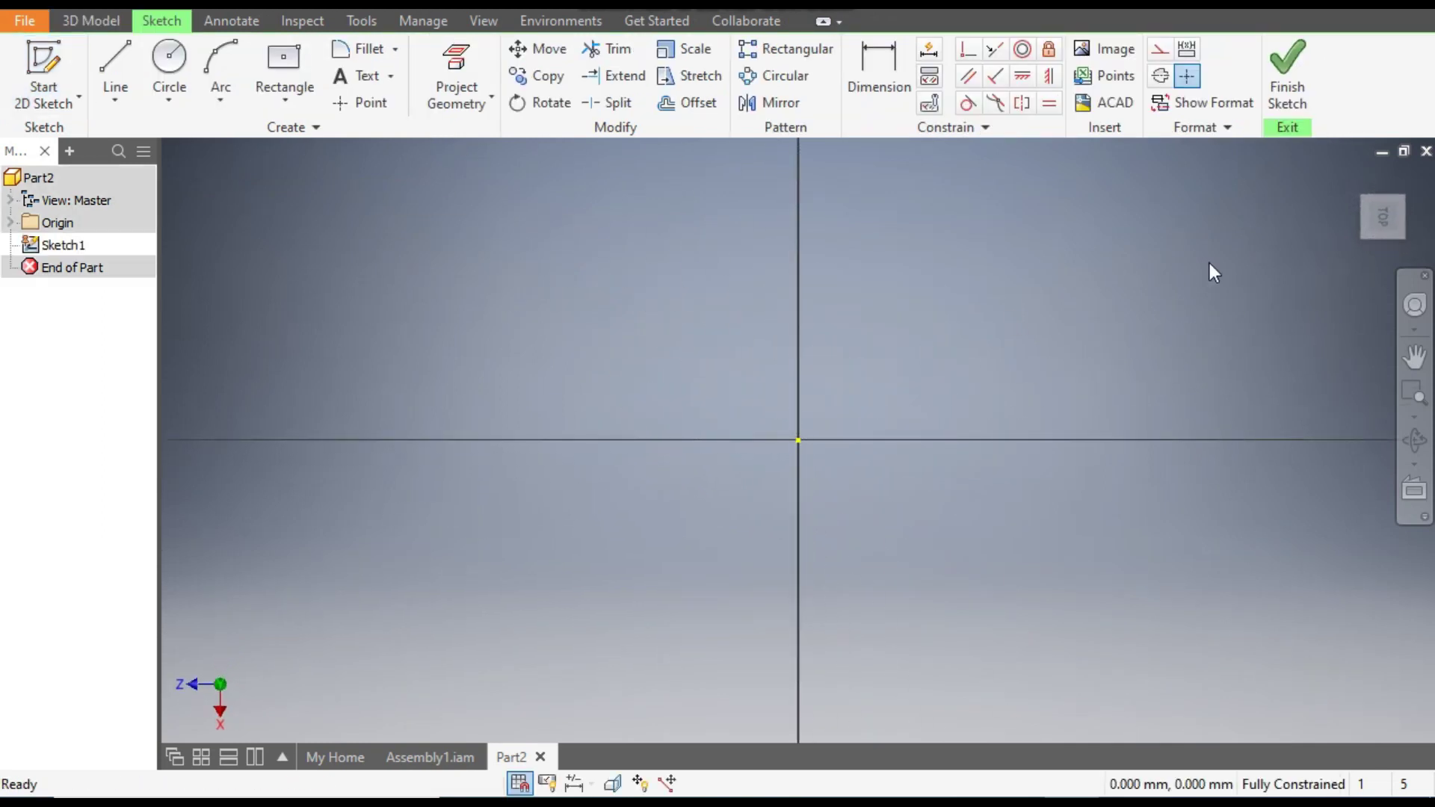
{"action": "left_click", "coordinate": [1411, 175]}
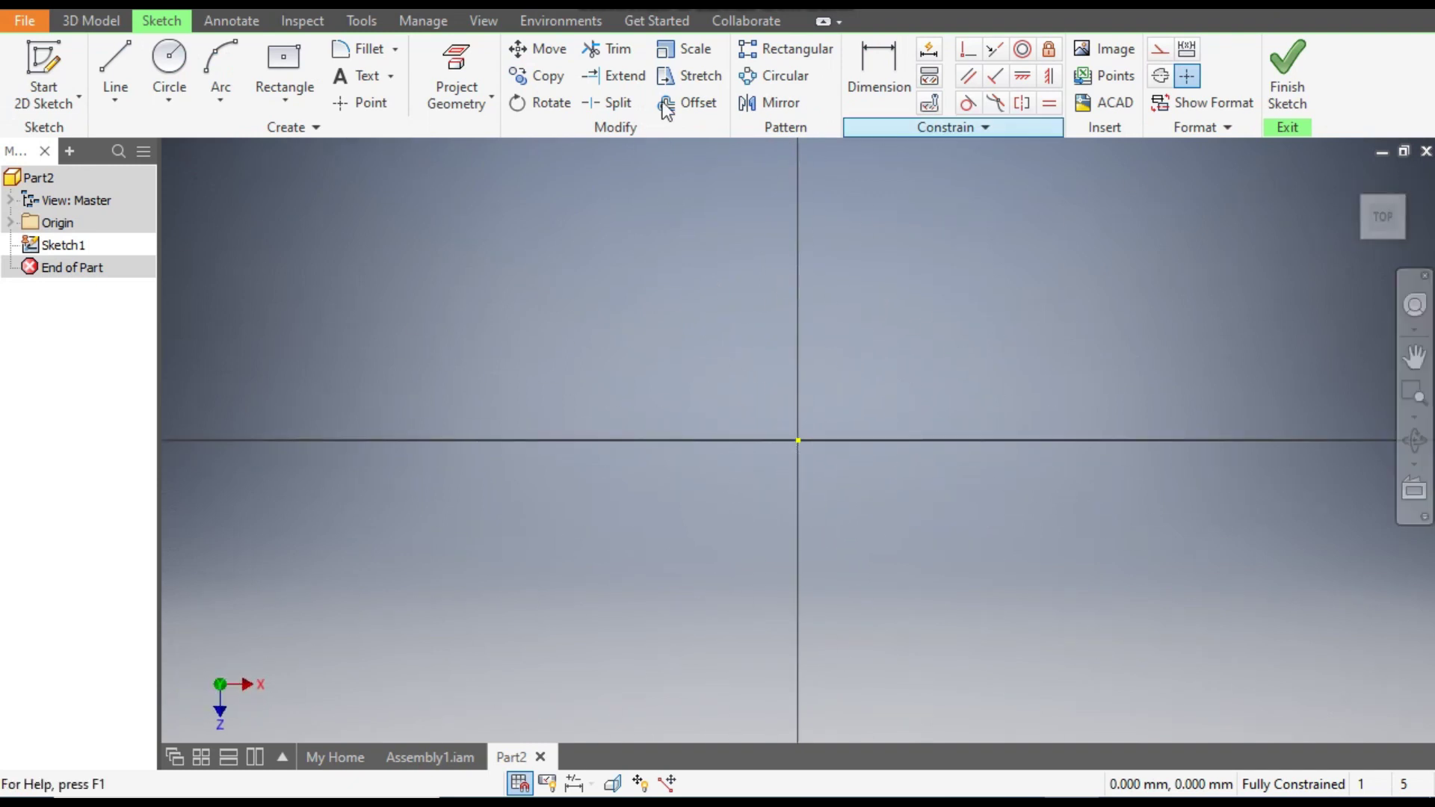
{"action": "left_click", "coordinate": [171, 63]}
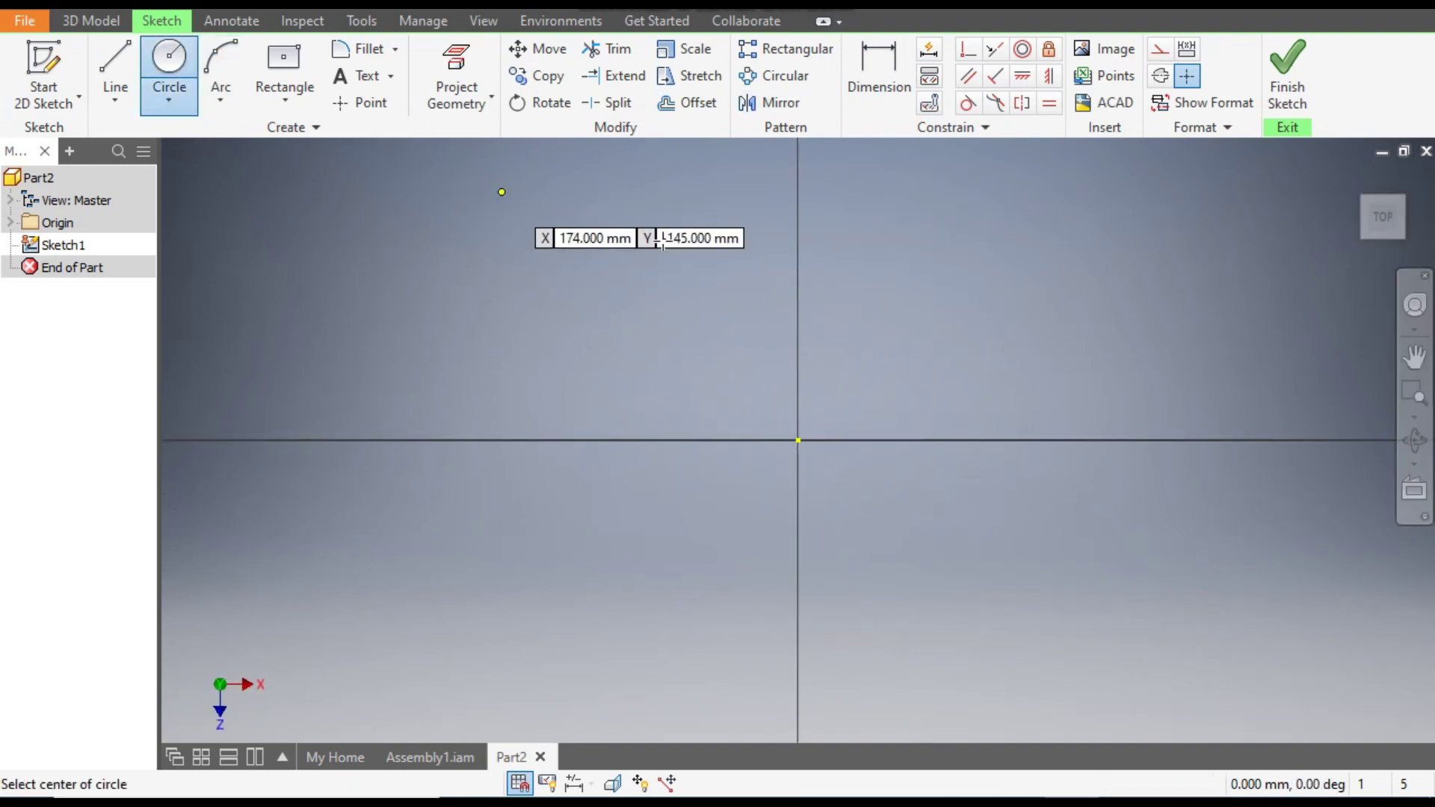
{"action": "left_click", "coordinate": [798, 441]}
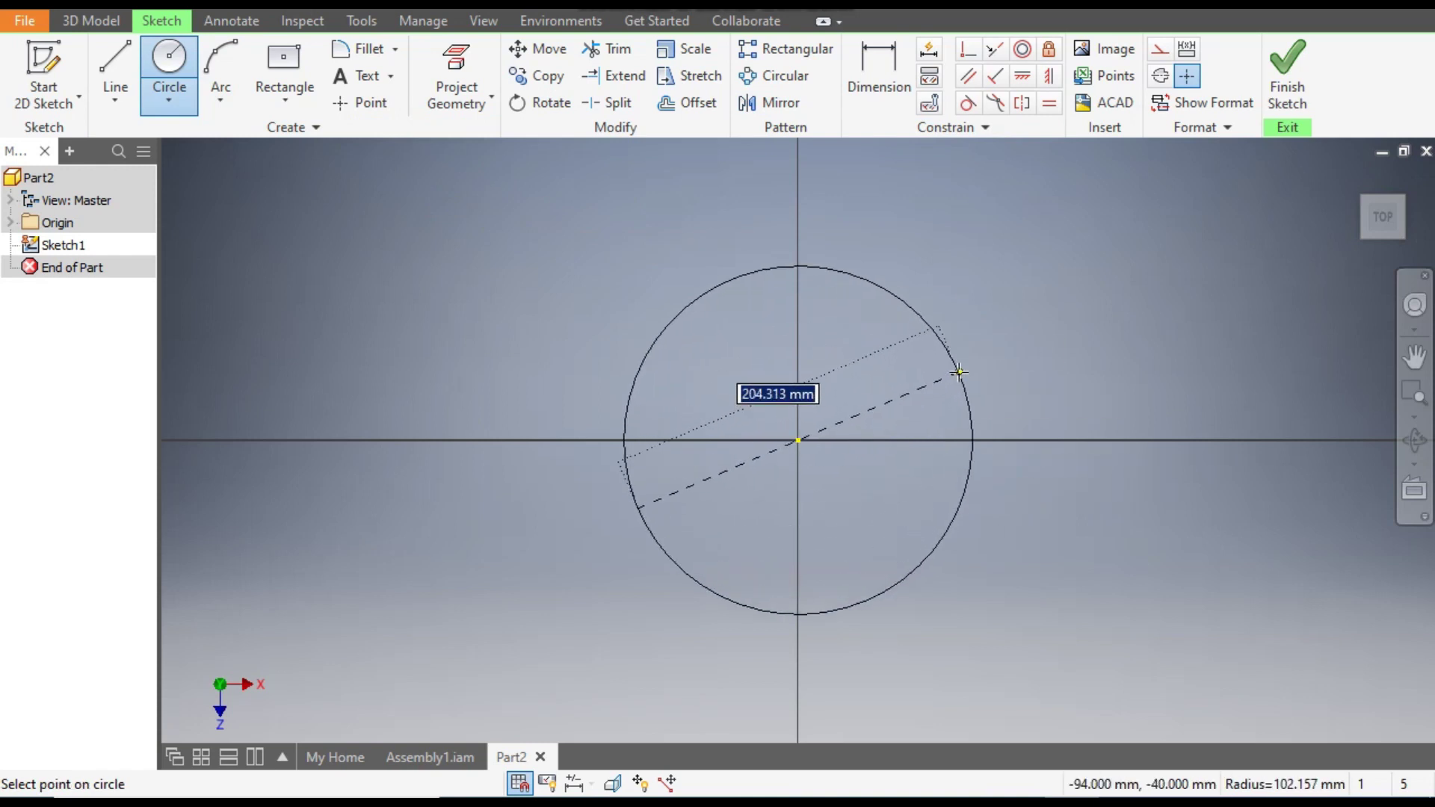
{"action": "type", "text": "24"}
{"action": "key", "text": "Return"}
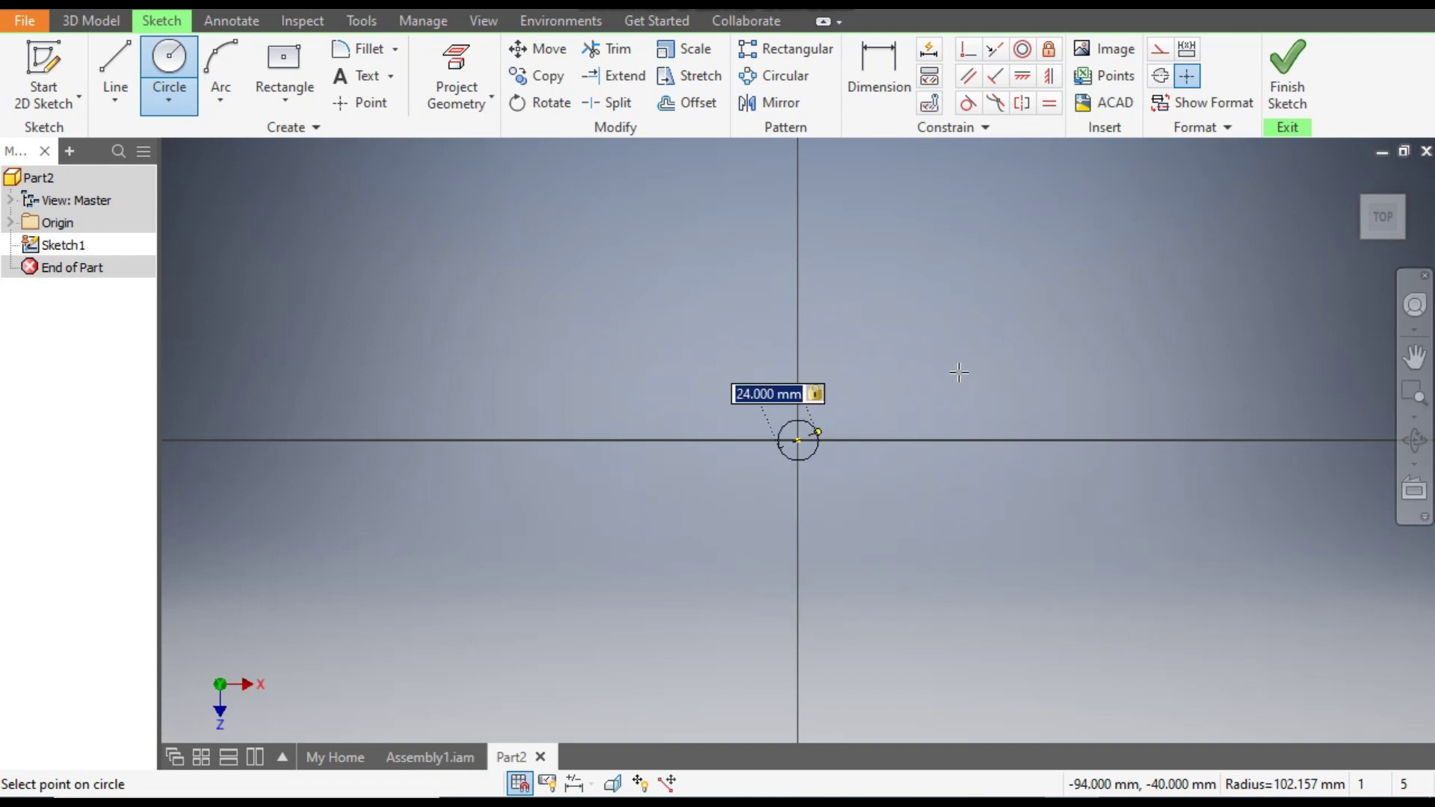
{"action": "scroll", "coordinate": [852, 446], "scroll_direction": "up", "scroll_amount": 5}
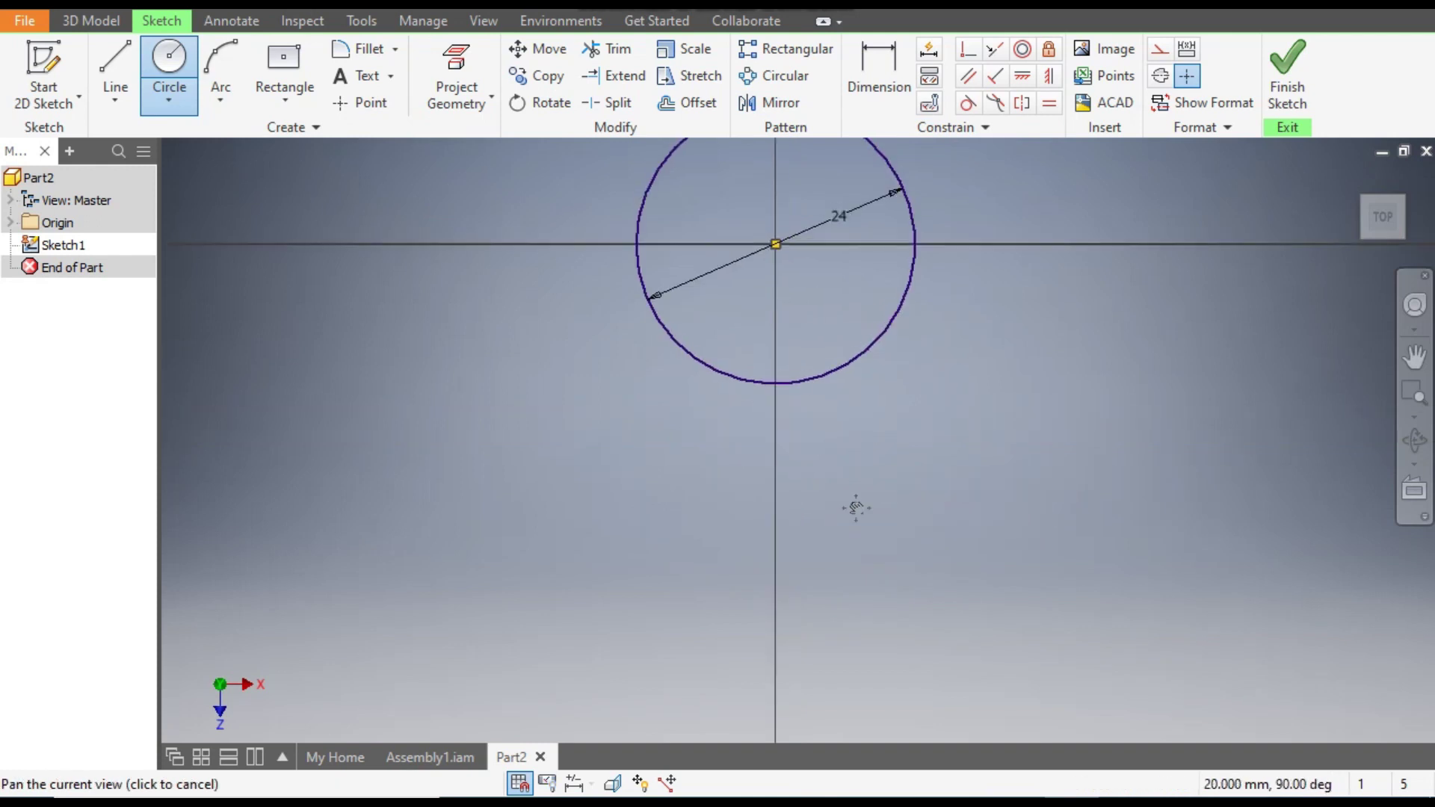
{"action": "middle_click_drag", "start_coordinate": [852, 506], "coordinate": [862, 604]}
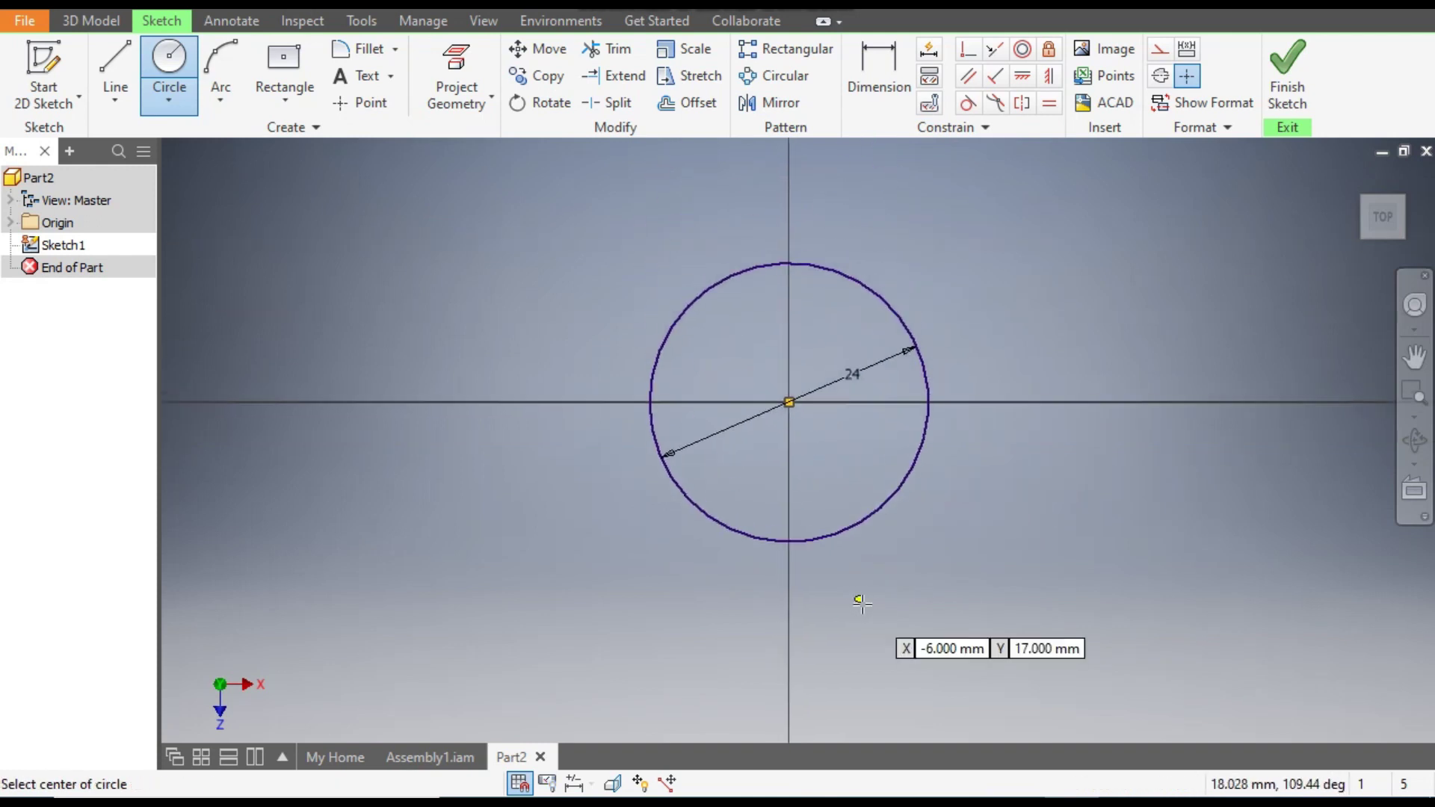
{"action": "left_click", "coordinate": [101, 25]}
{"action": "left_click", "coordinate": [112, 64]}
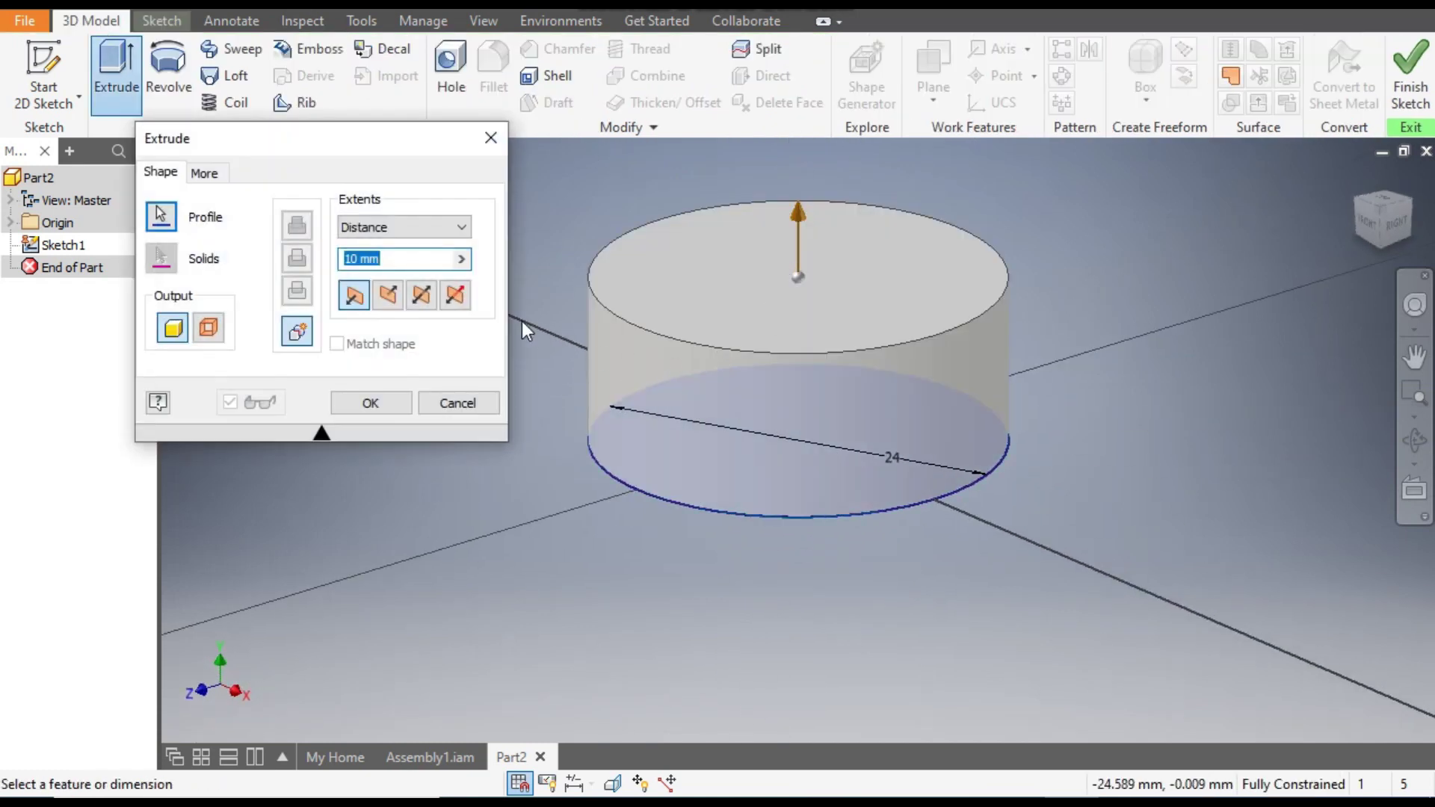
Step: Extrude the circle sketch a distance of 33.5 mm to create Extrusion1
{"action": "type", "text": "33.5"}
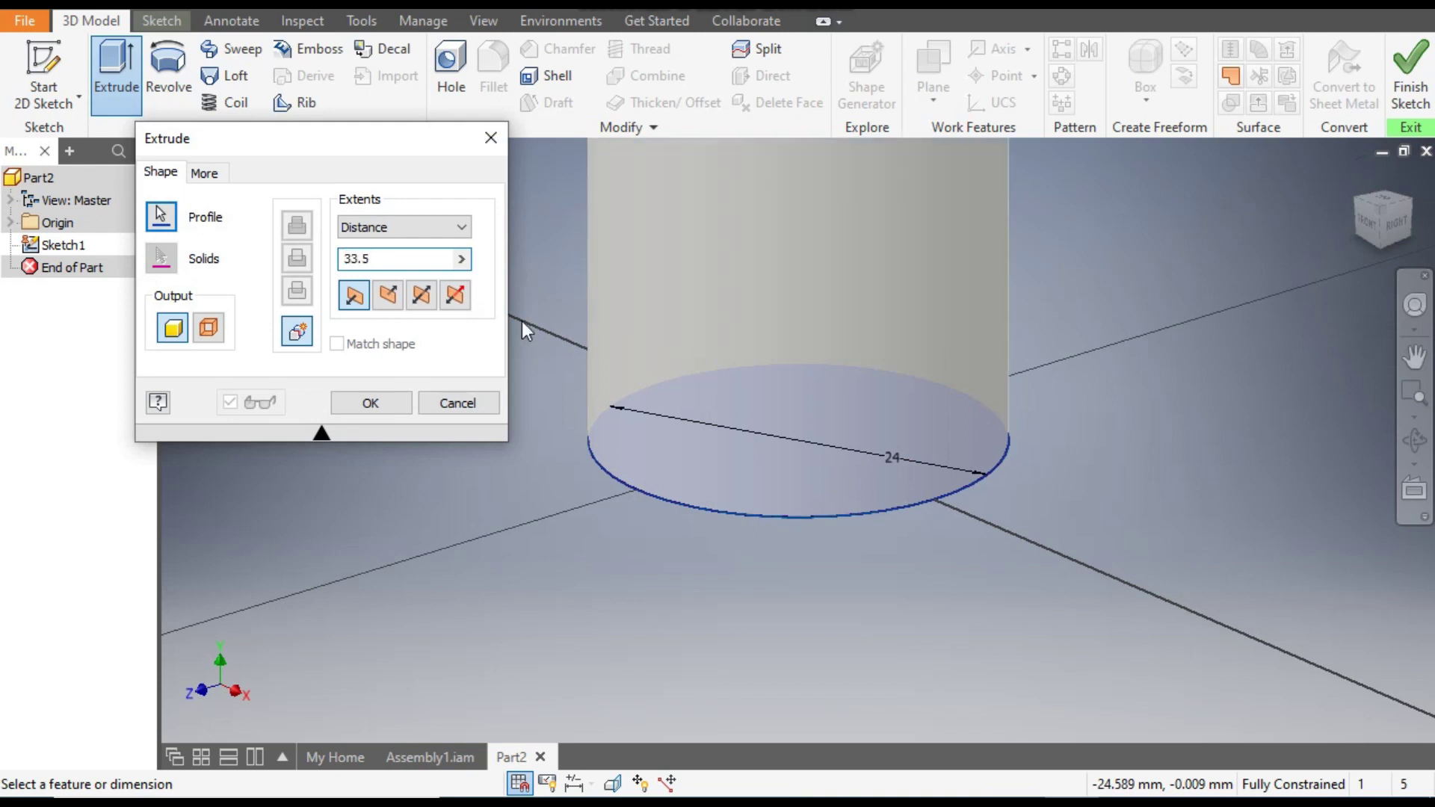
{"action": "scroll", "coordinate": [683, 317], "scroll_direction": "down", "scroll_amount": 3}
{"action": "middle_click_drag", "start_coordinate": [731, 391], "coordinate": [747, 454]}
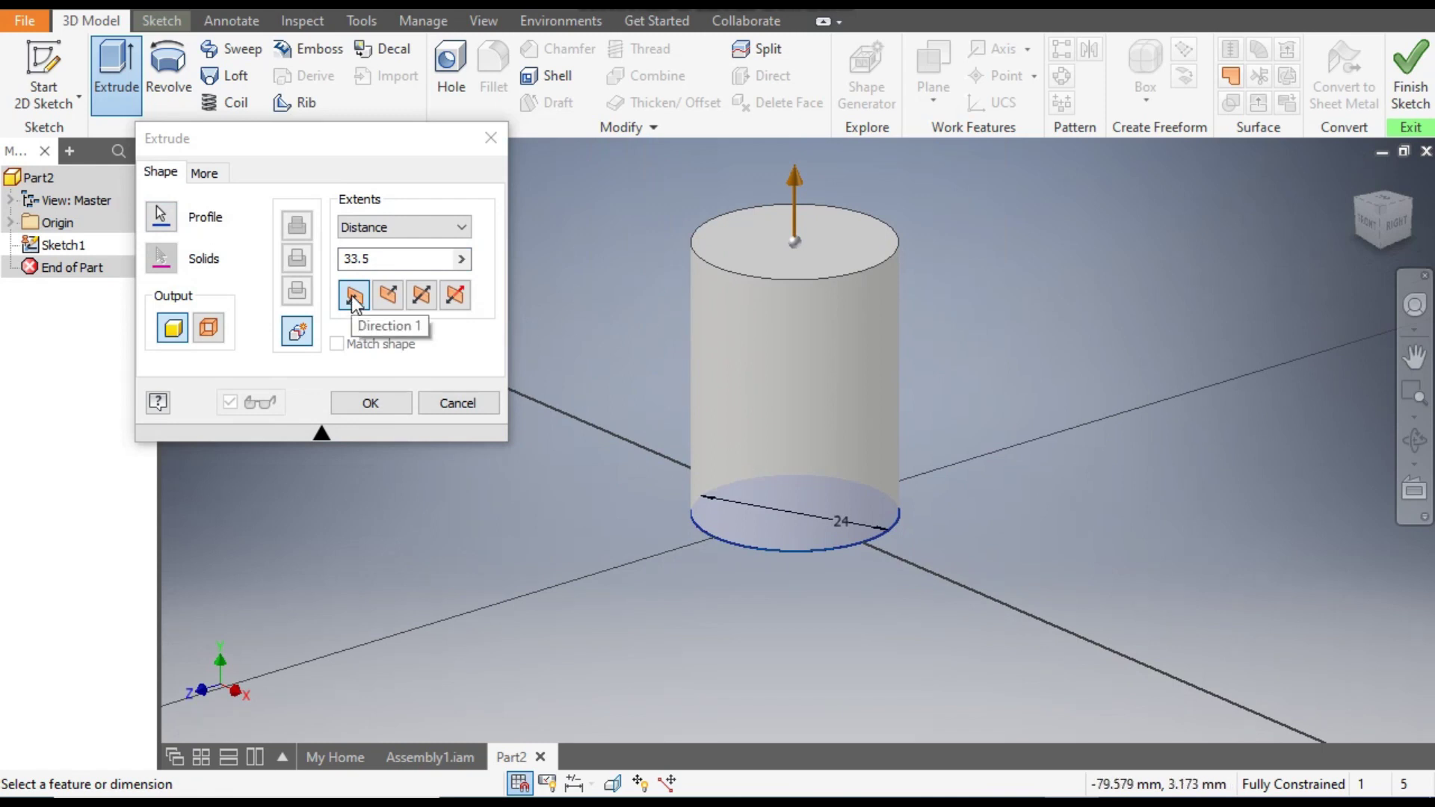
{"action": "left_click", "coordinate": [371, 403]}
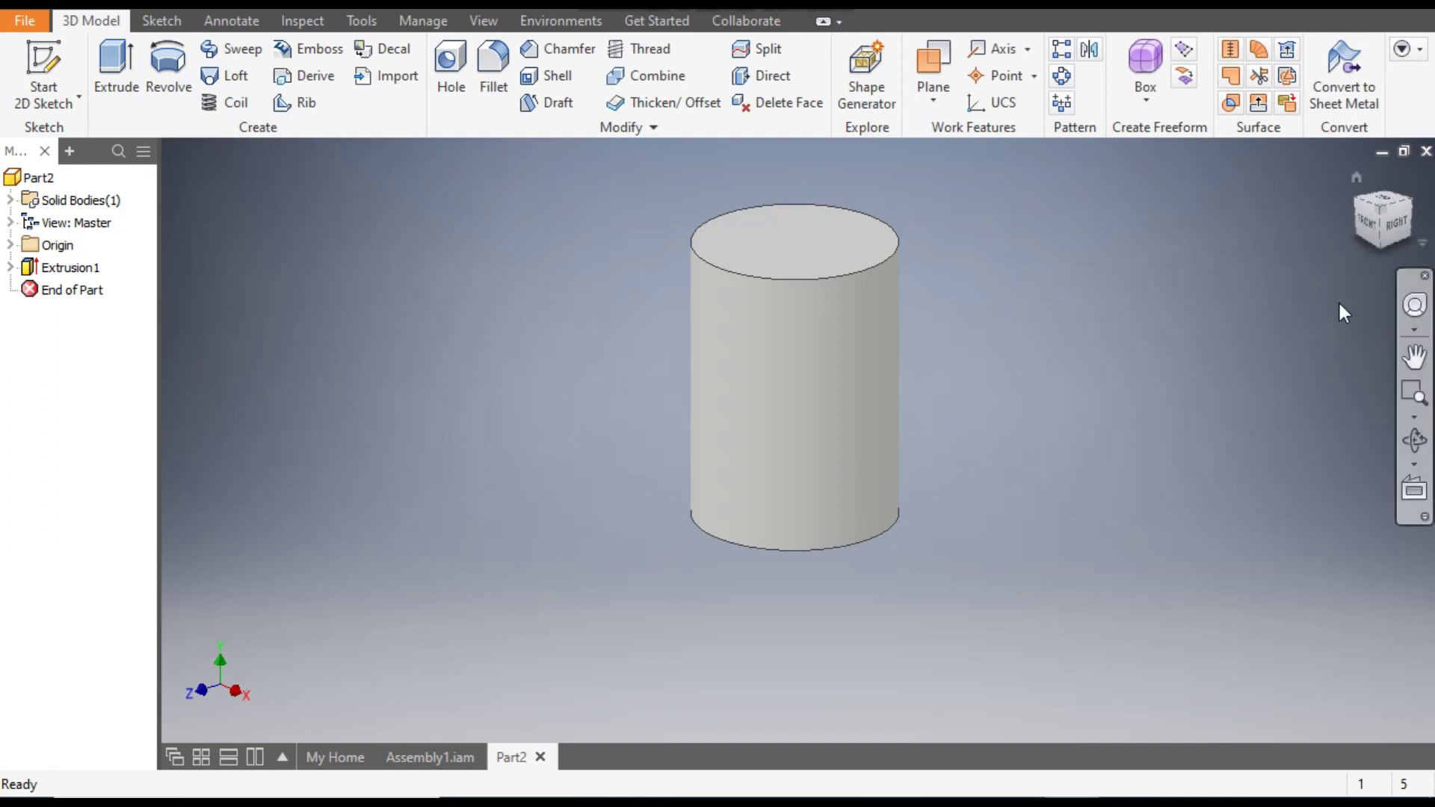
Step: Start a new sketch on the cylinder's bottom face, rotating the view 180 degrees upright
{"action": "left_click", "coordinate": [1386, 253]}
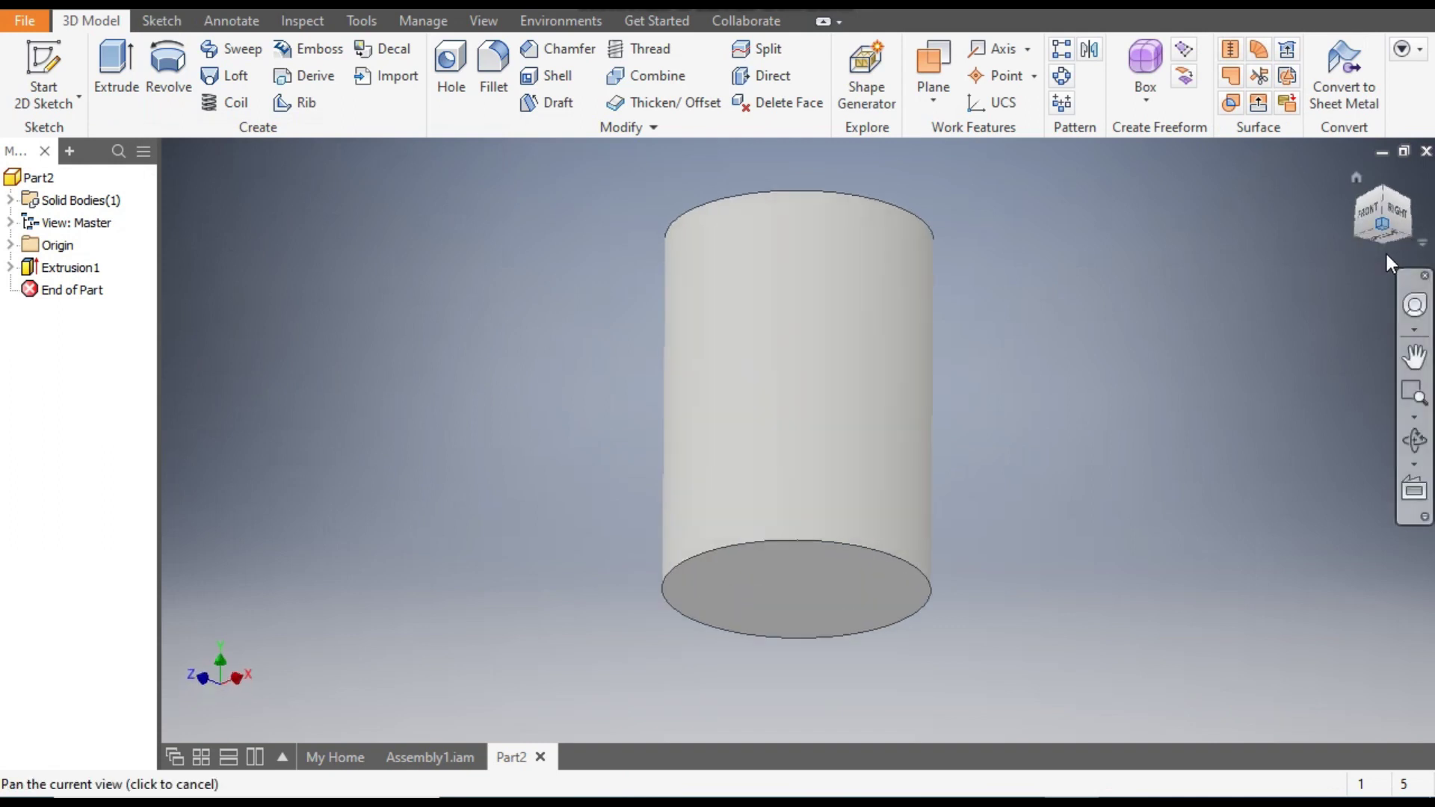
{"action": "left_click", "coordinate": [831, 495]}
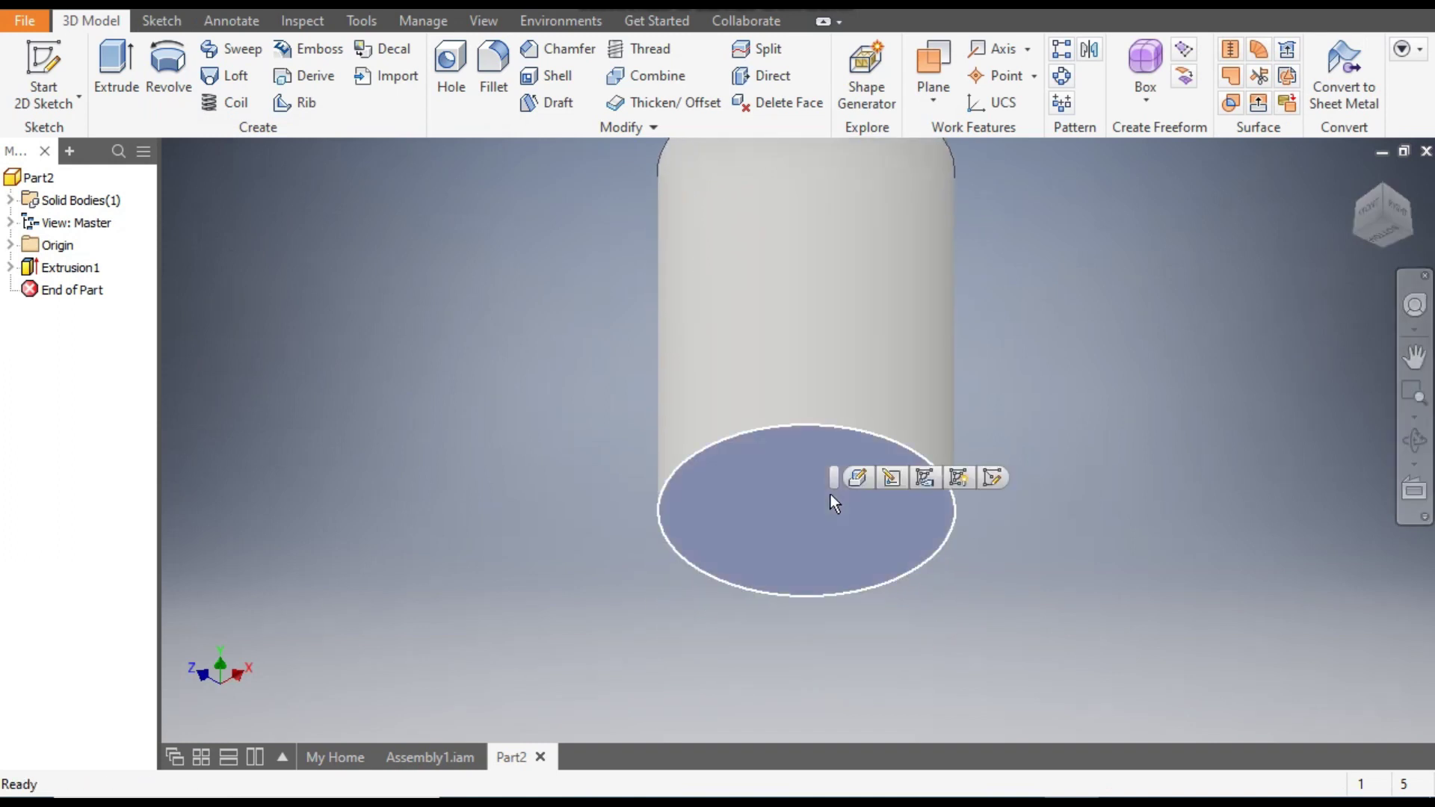
{"action": "left_click", "coordinate": [1004, 481]}
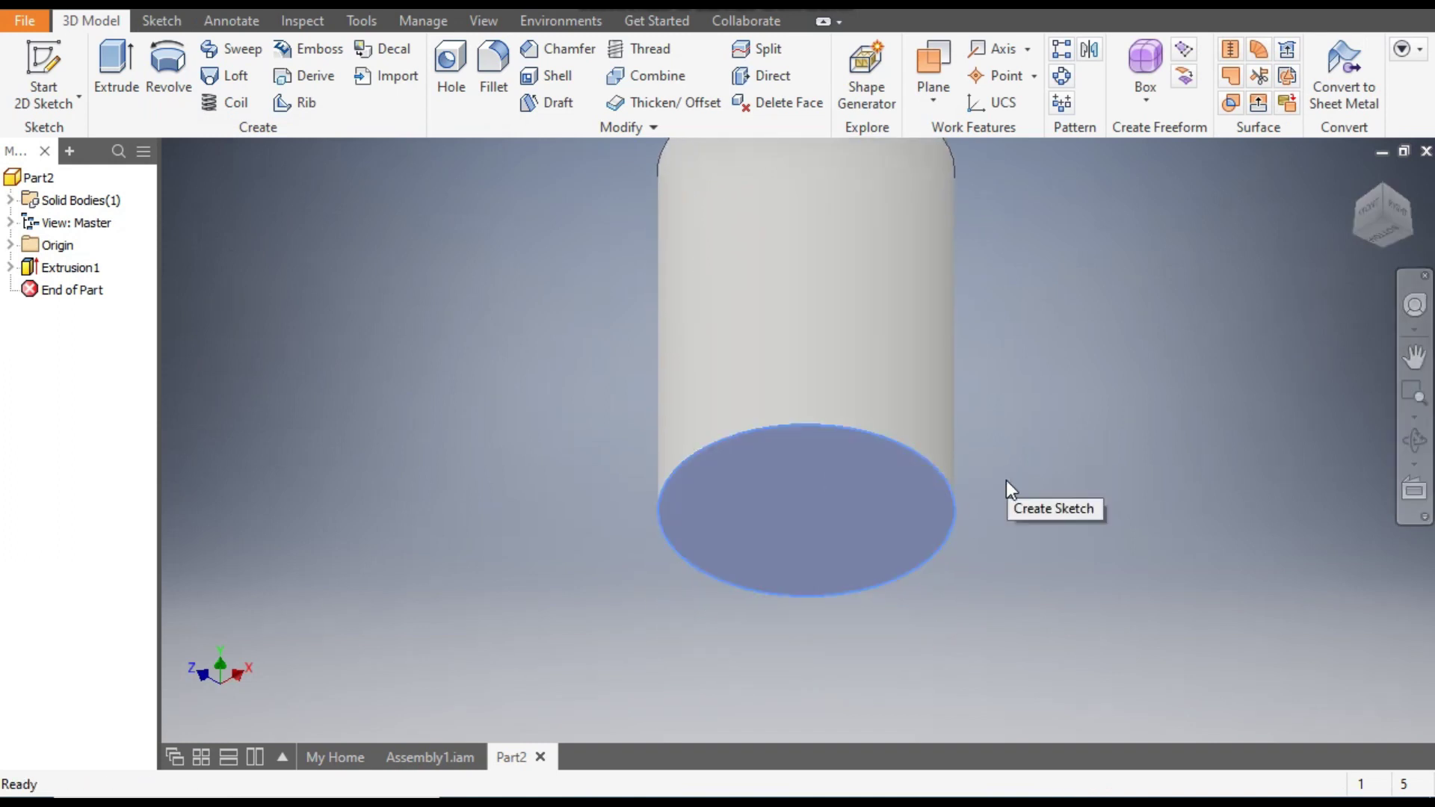
{"action": "left_click", "coordinate": [1411, 177]}
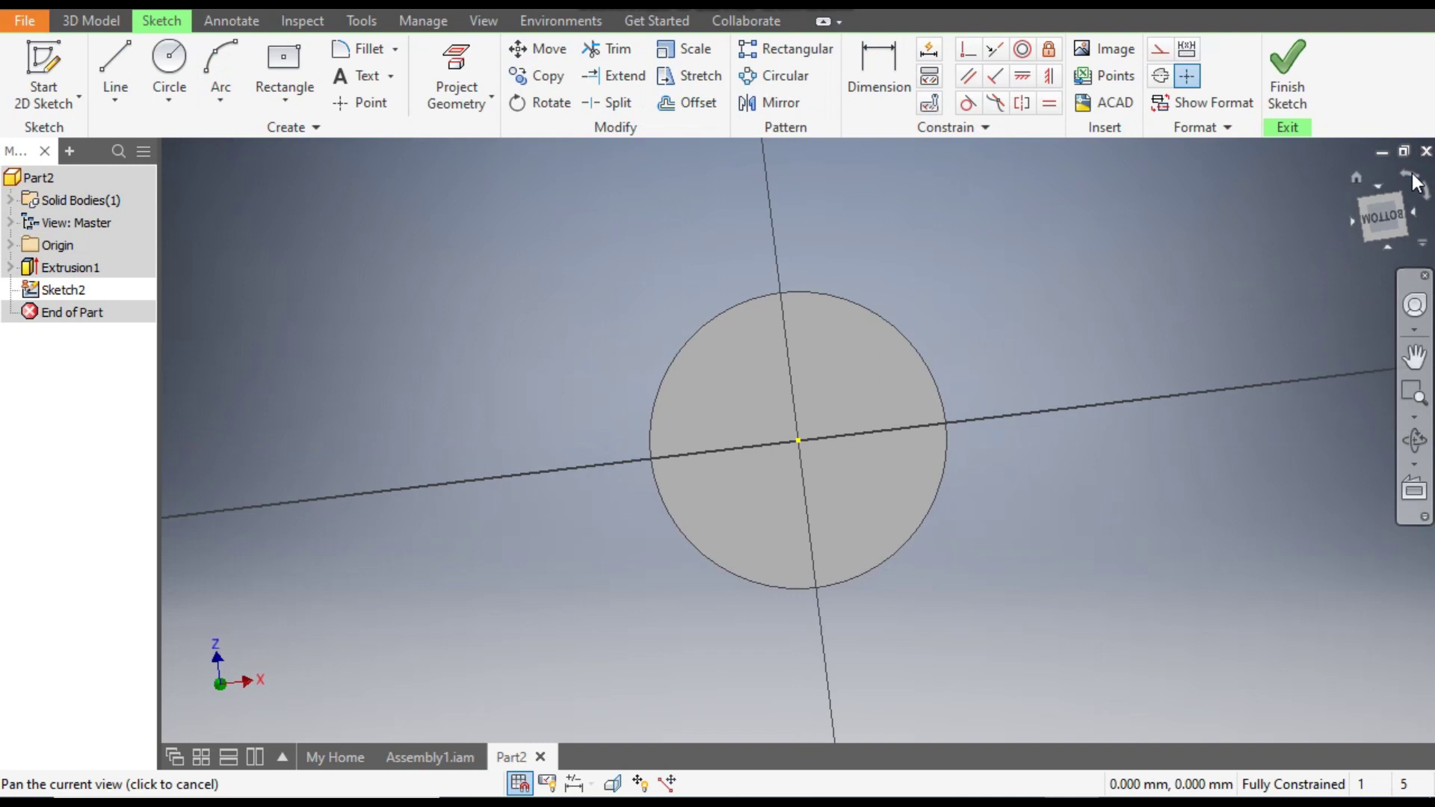
{"action": "left_click", "coordinate": [1411, 175]}
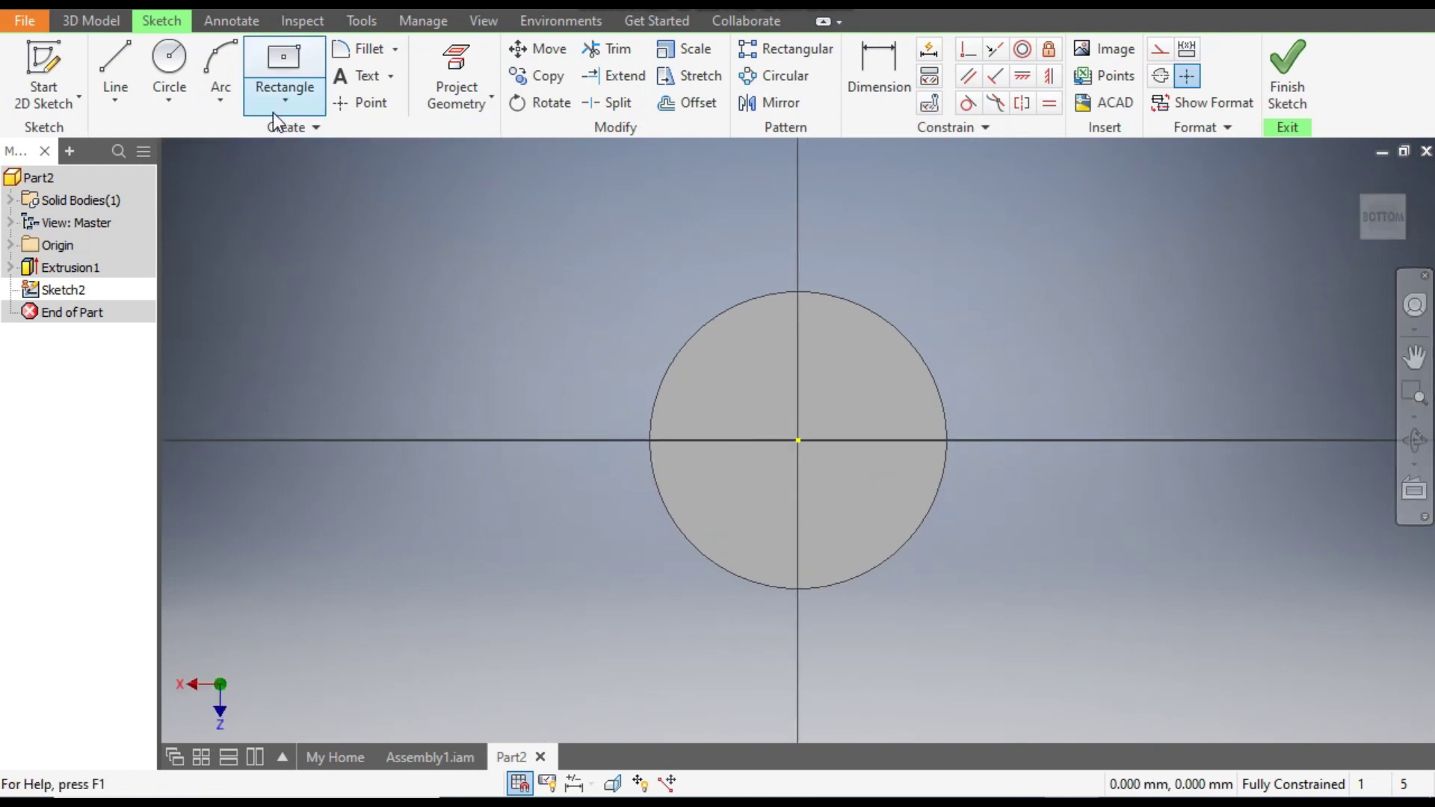
Step: Draw two connected lines inside the circle: a vertical leg and a horizontal leg
{"action": "left_click", "coordinate": [109, 54]}
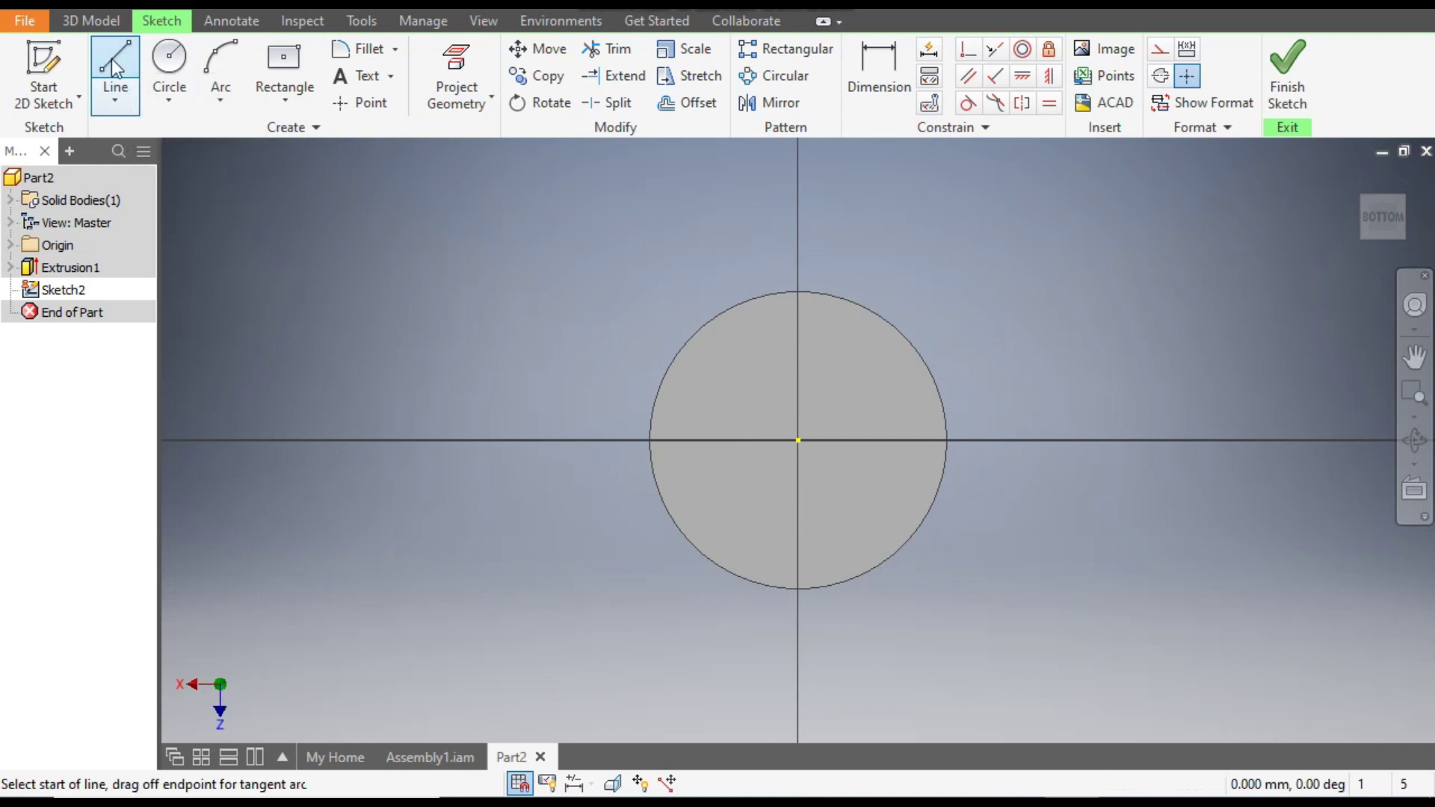
{"action": "left_click", "coordinate": [723, 428]}
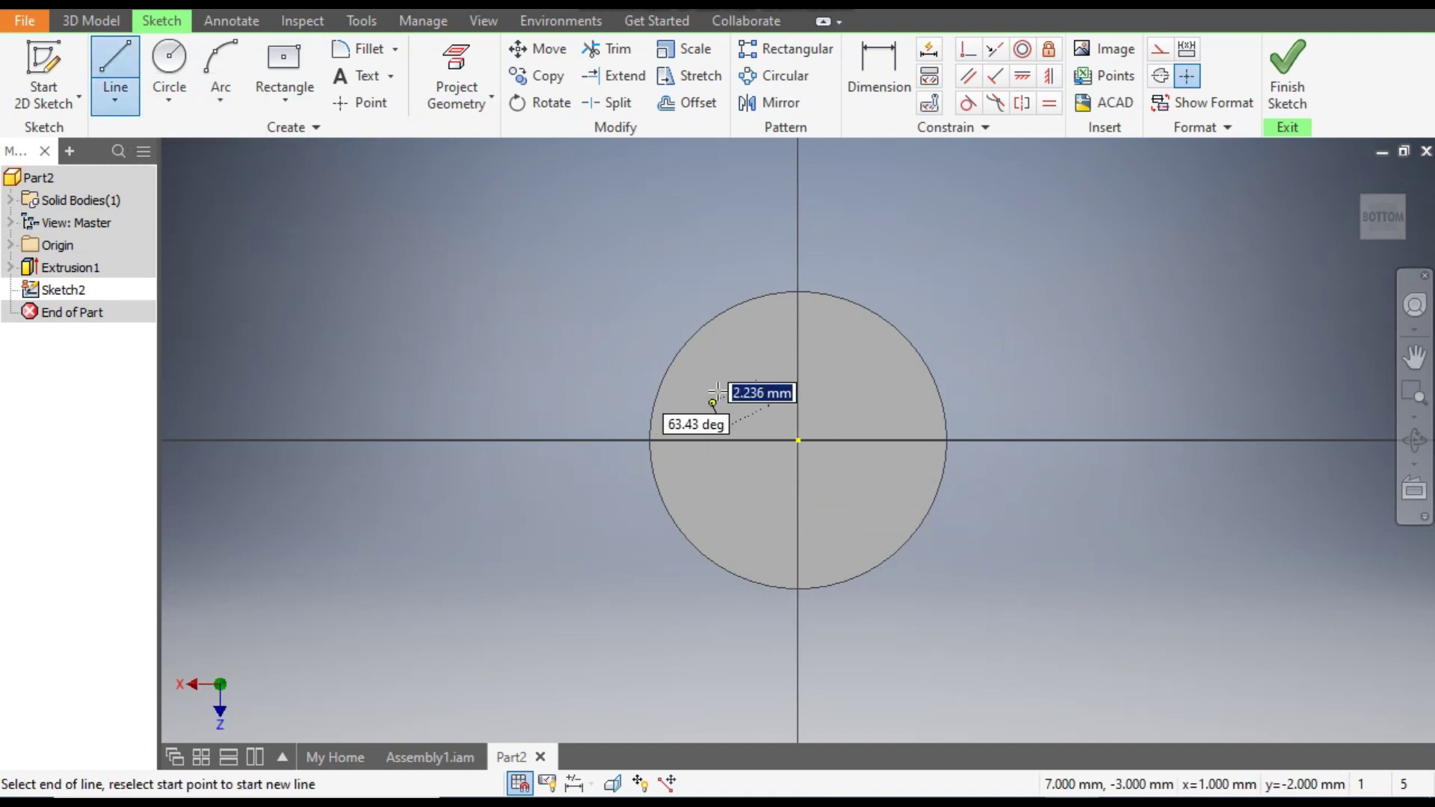
{"action": "left_click", "coordinate": [723, 354]}
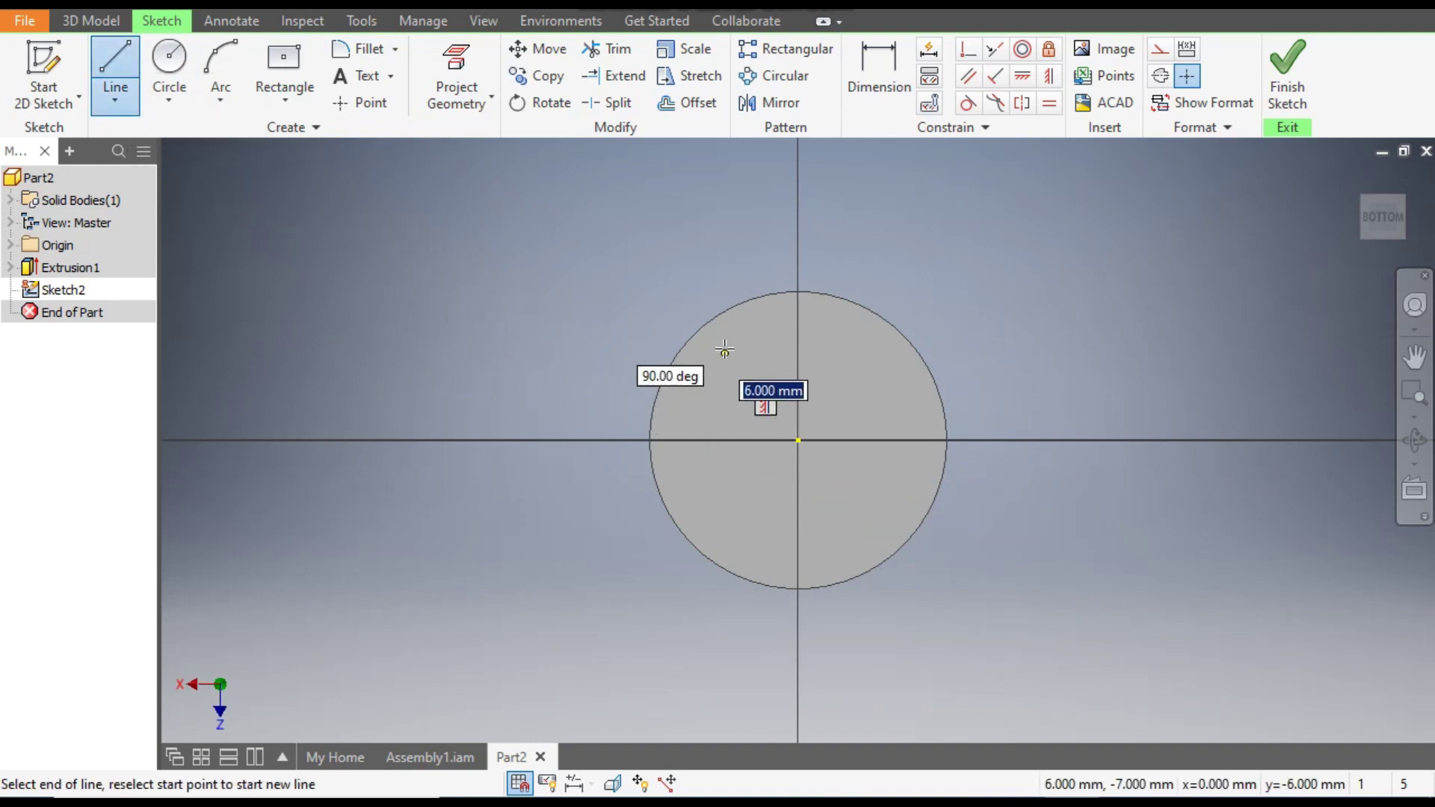
{"action": "left_click", "coordinate": [771, 354]}
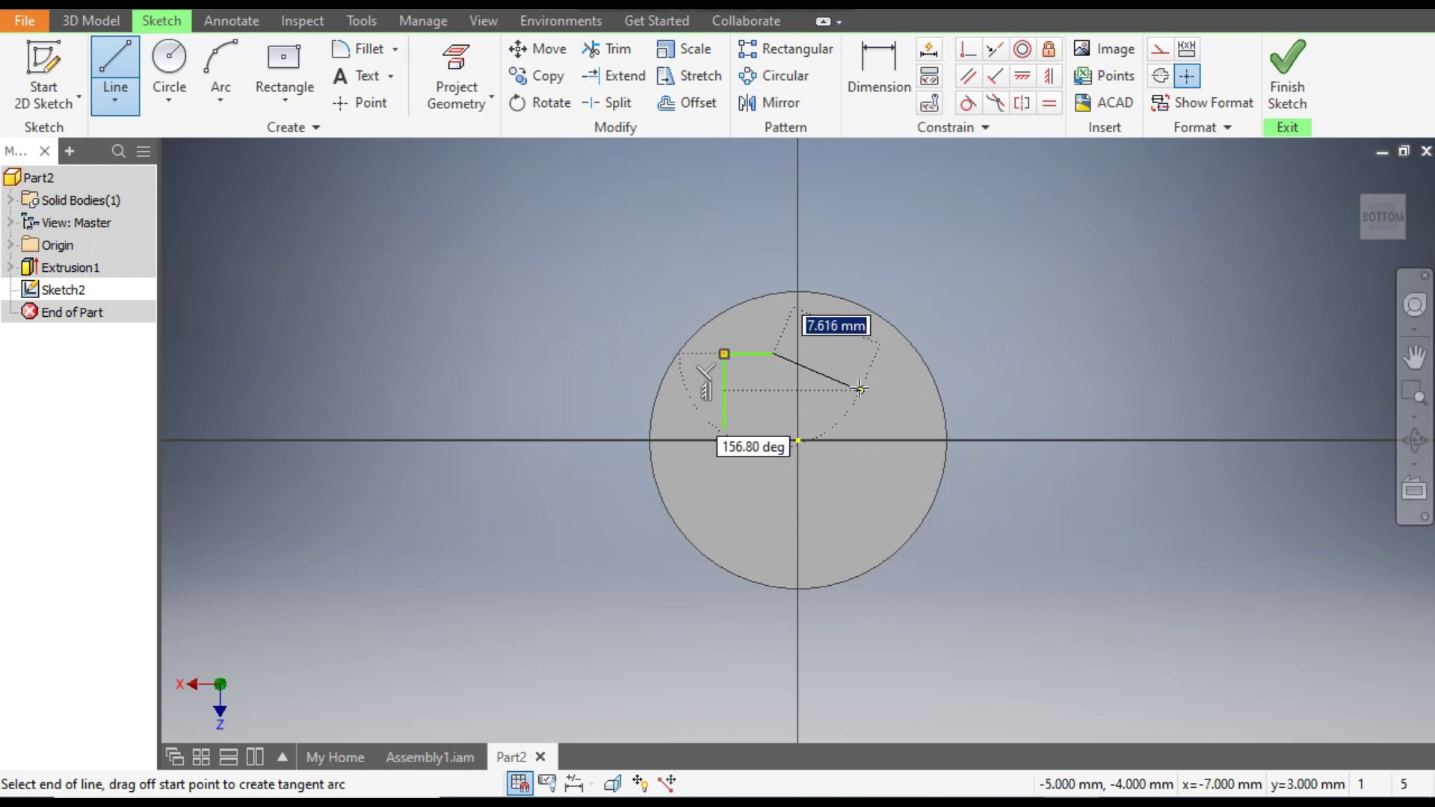
{"action": "key", "text": "Escape"}
{"action": "scroll", "coordinate": [795, 407], "scroll_direction": "up", "scroll_amount": 5}
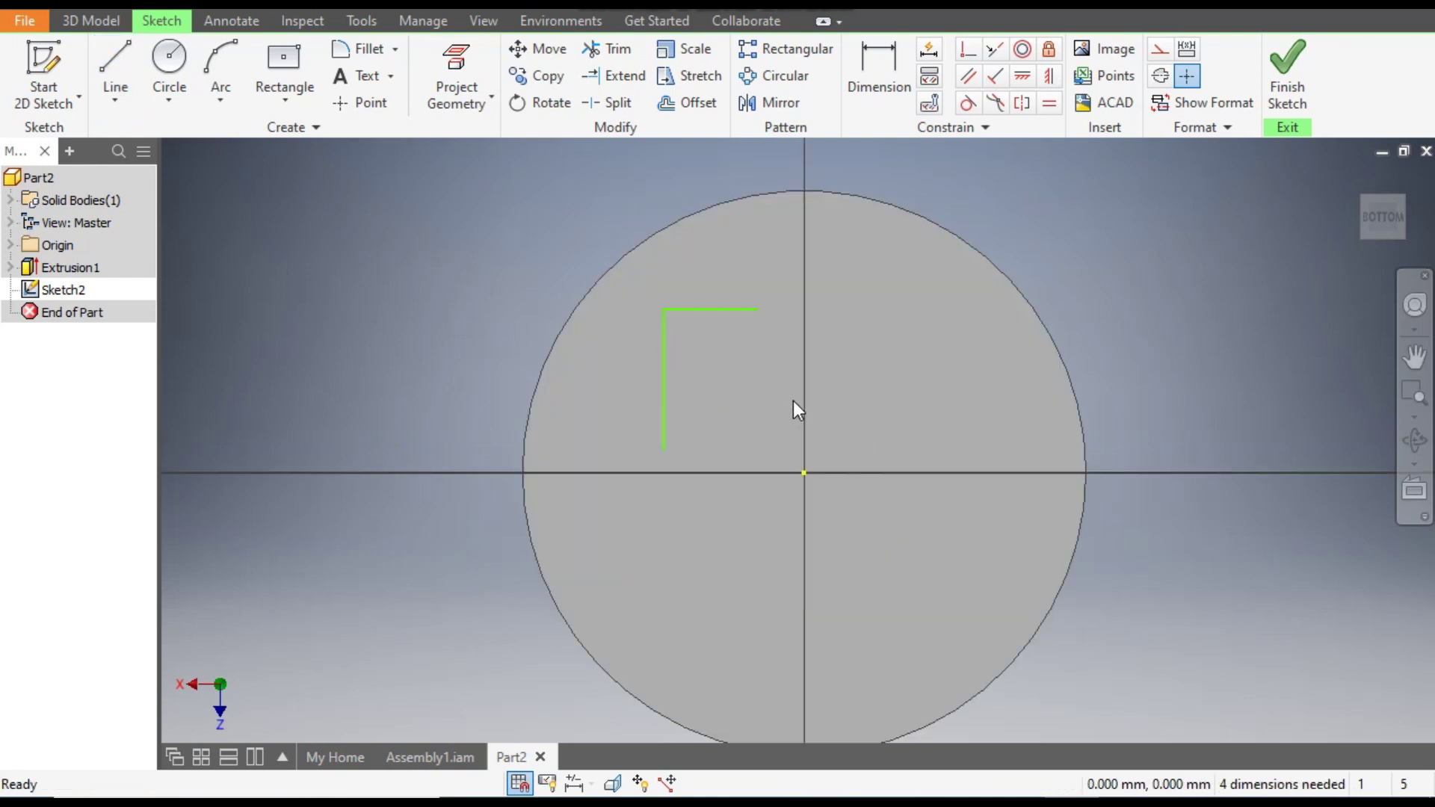
Step: Dimension both legs of the L-shape to 4 mm
{"action": "left_click", "coordinate": [876, 70]}
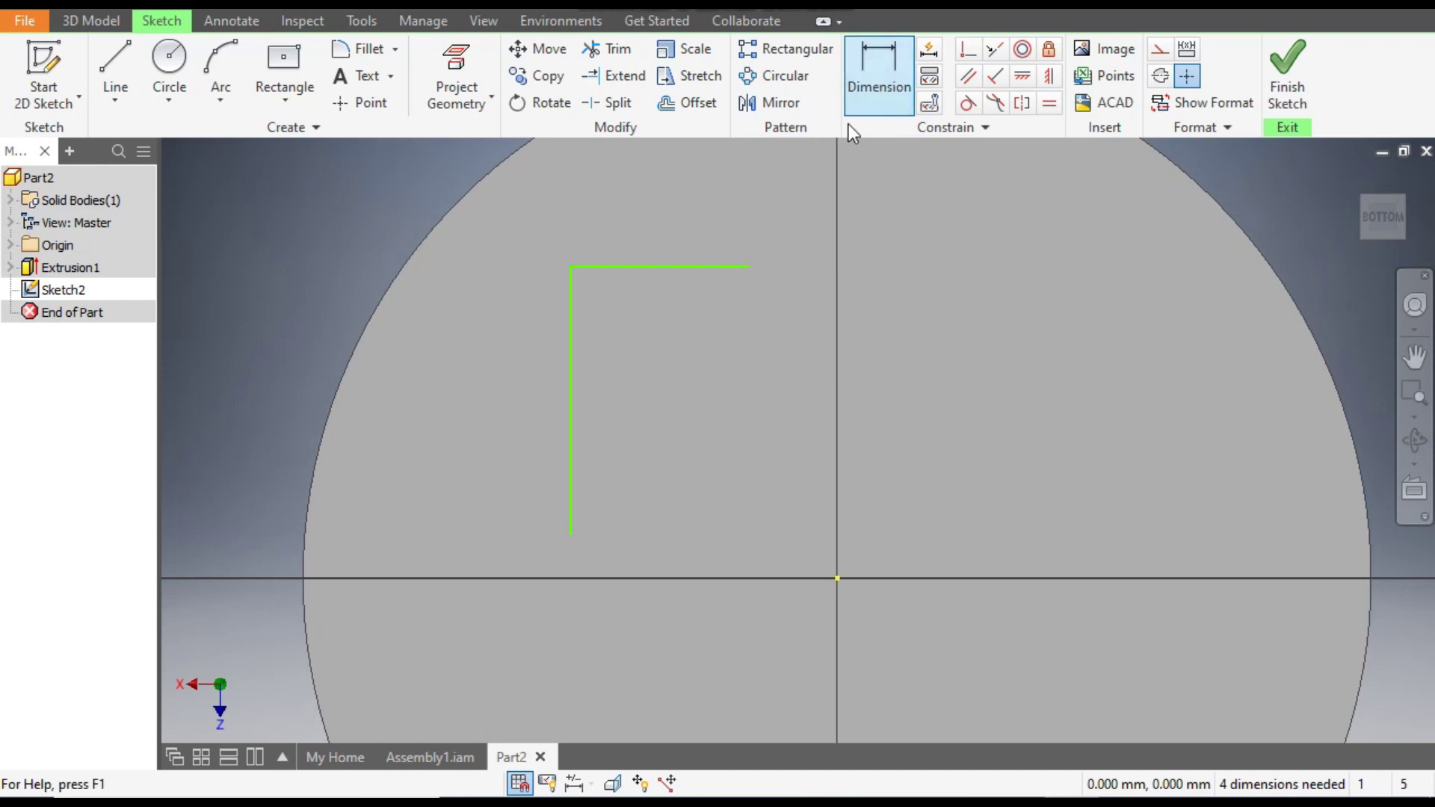
{"action": "left_click", "coordinate": [573, 387]}
{"action": "left_click", "coordinate": [514, 400]}
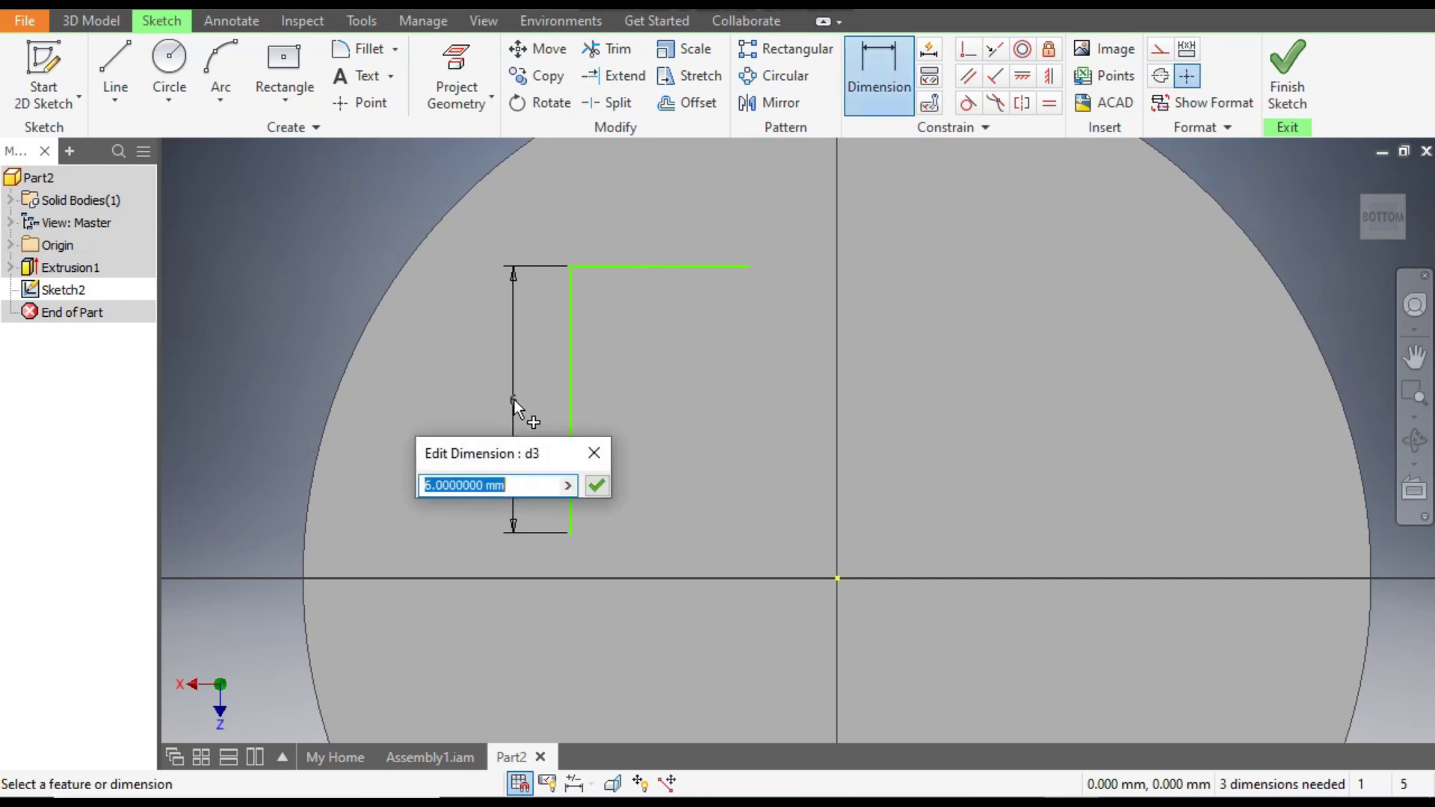
{"action": "type", "text": "4"}
{"action": "key", "text": "Return"}
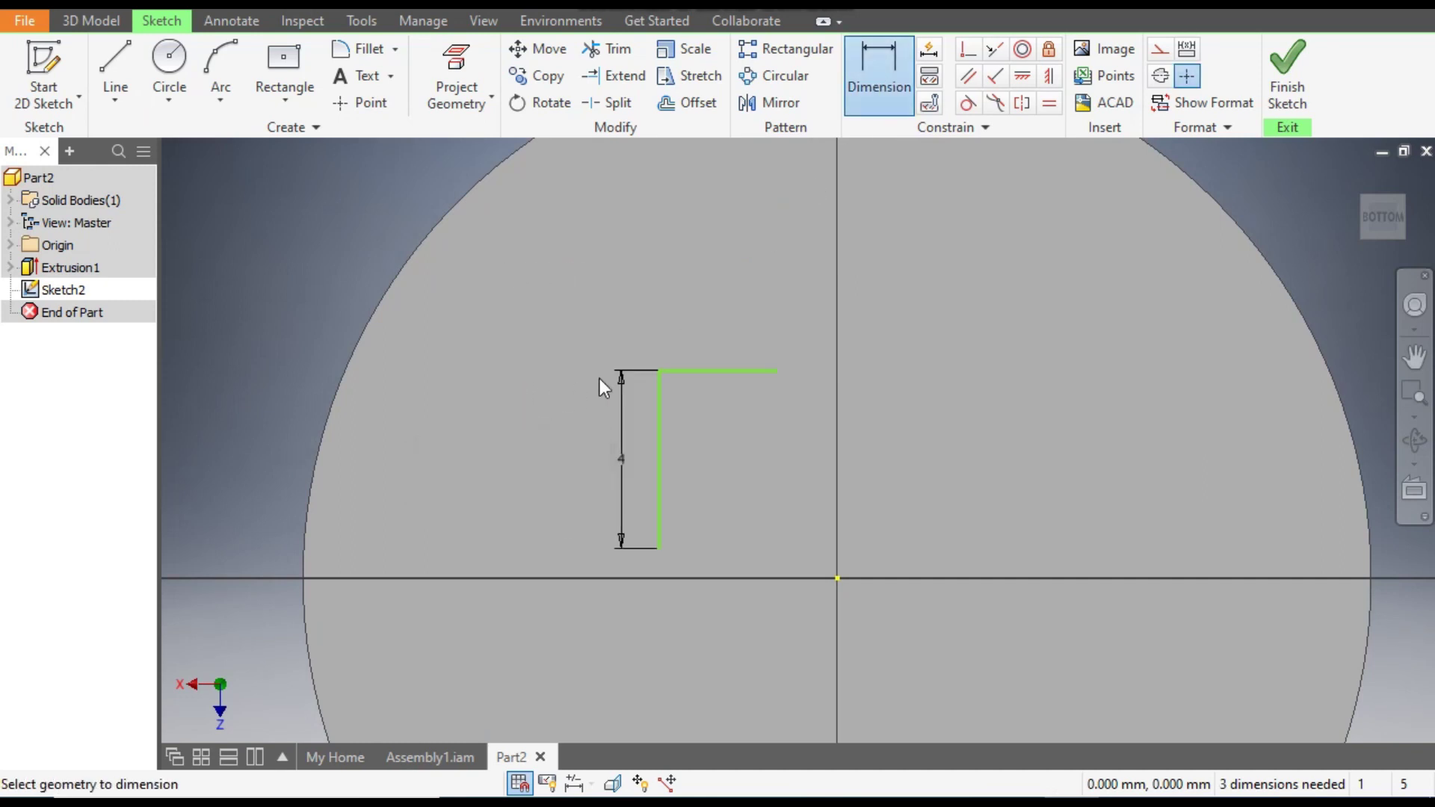
{"action": "left_click", "coordinate": [723, 371]}
{"action": "left_click", "coordinate": [716, 334]}
{"action": "type", "text": "4"}
{"action": "key", "text": "Return"}
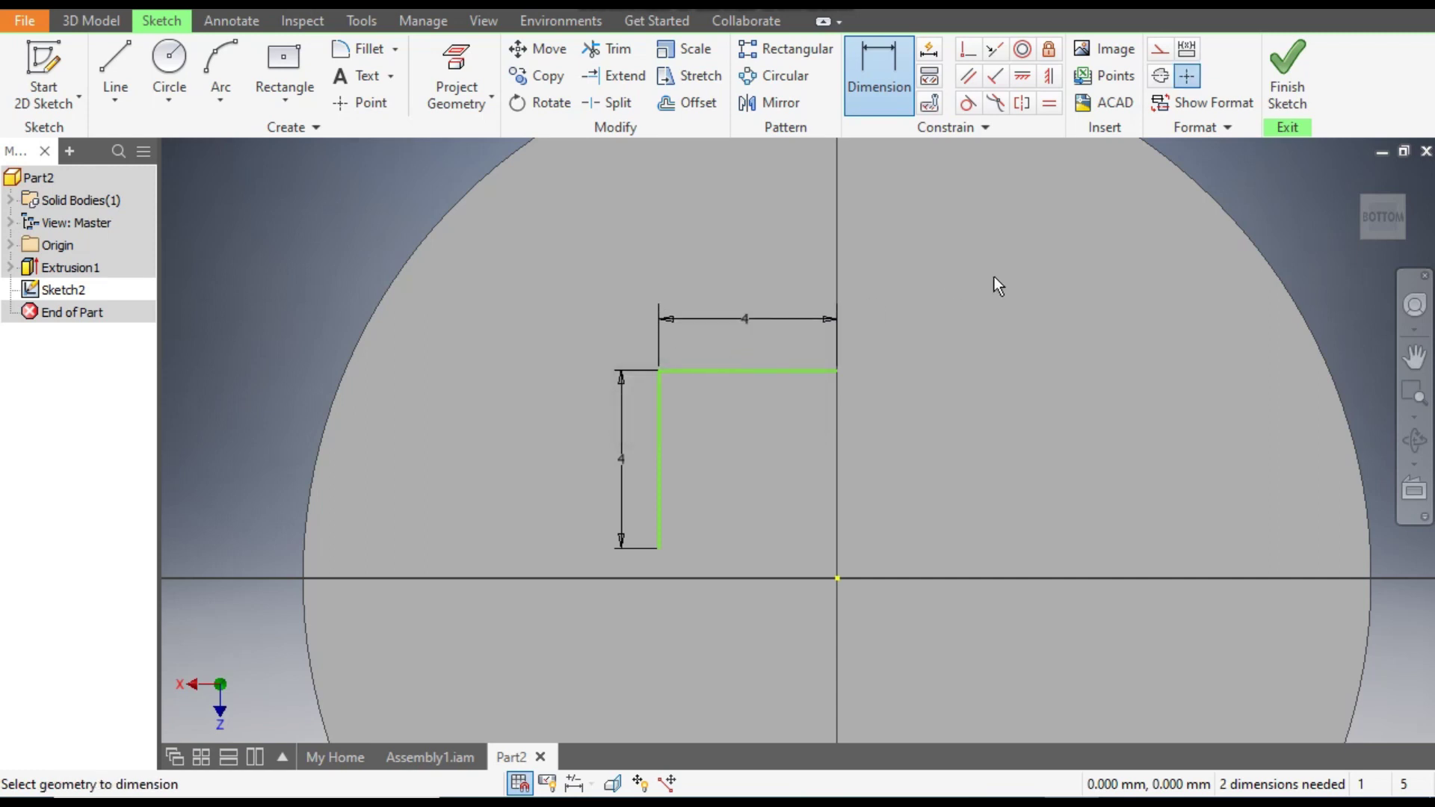
{"action": "key", "text": "Escape"}
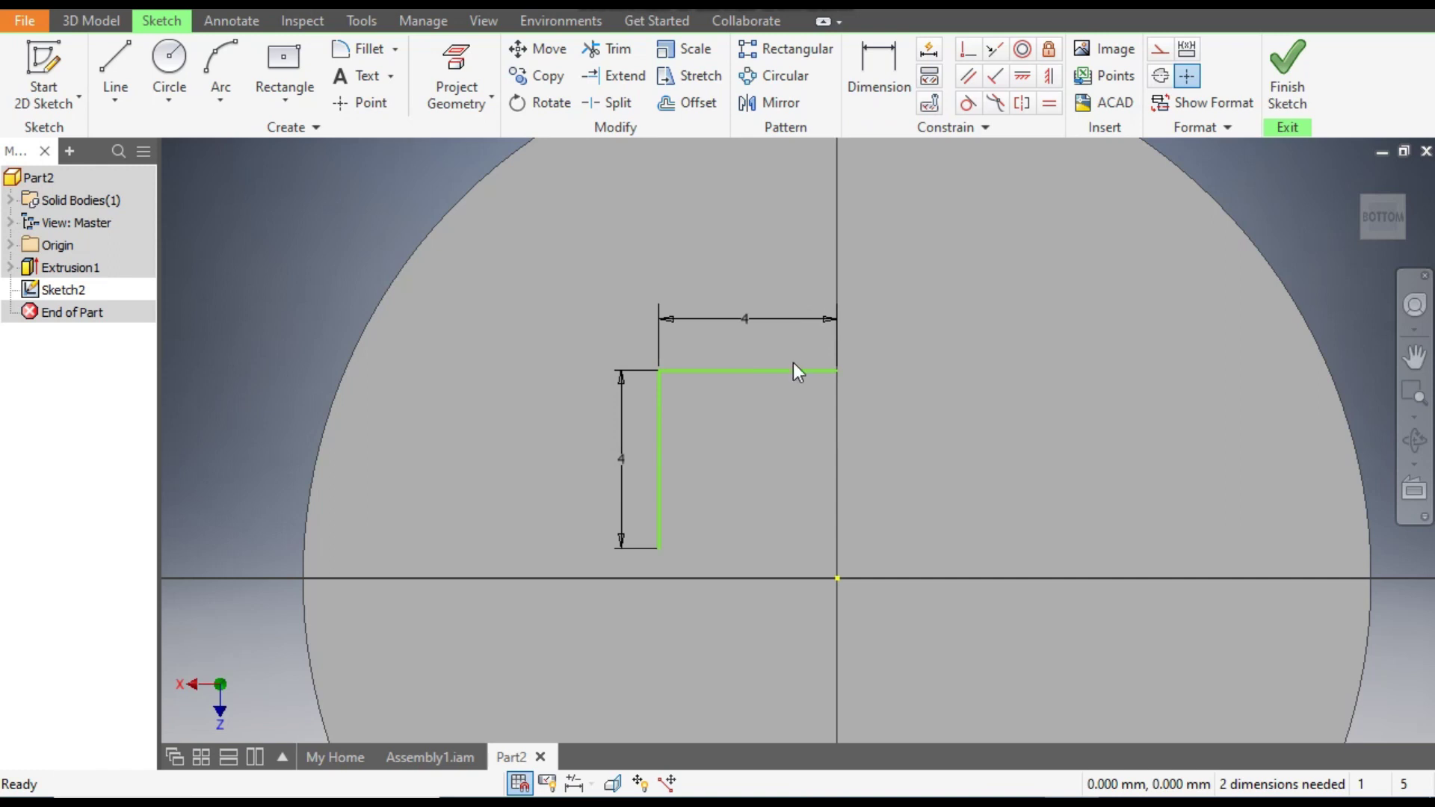
Step: Shift the L-shape left and dimension its top line 6.5 mm above the origin
{"action": "left_click_drag", "start_coordinate": [840, 371], "coordinate": [772, 371]}
{"action": "key", "text": "F2"}
{"action": "left_click_drag", "start_coordinate": [898, 402], "coordinate": [887, 305]}
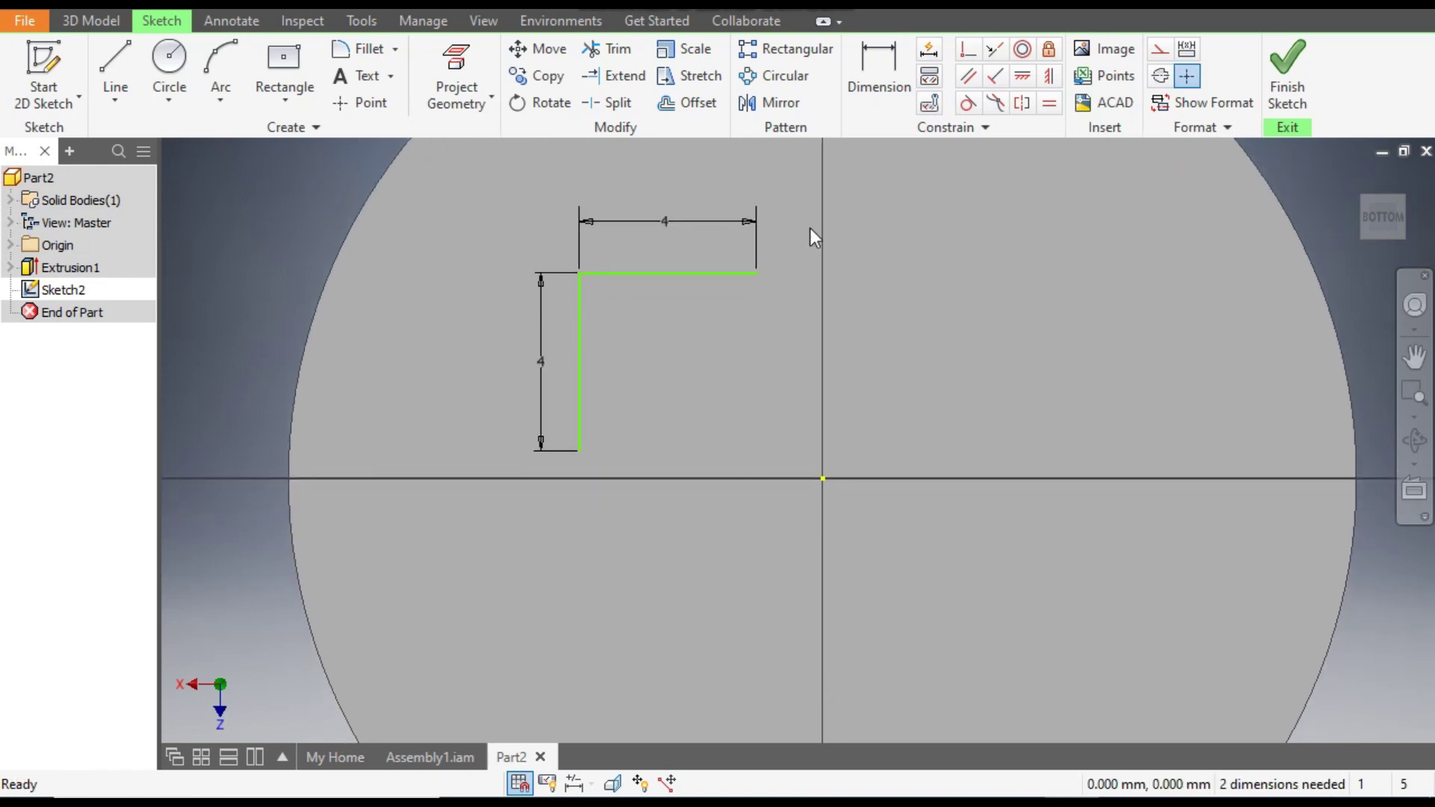
{"action": "left_click", "coordinate": [859, 69]}
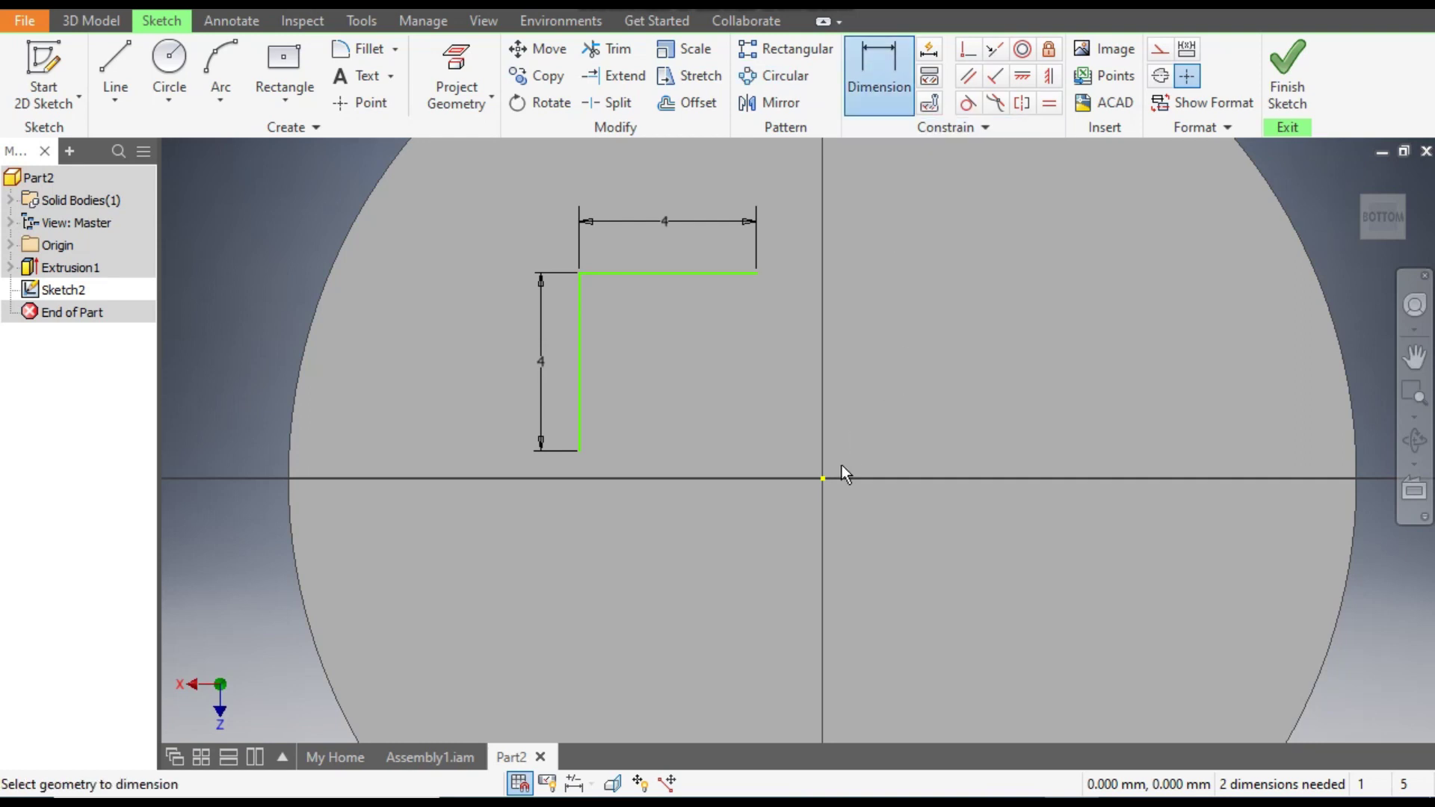
{"action": "left_click", "coordinate": [714, 273]}
{"action": "left_click", "coordinate": [822, 479]}
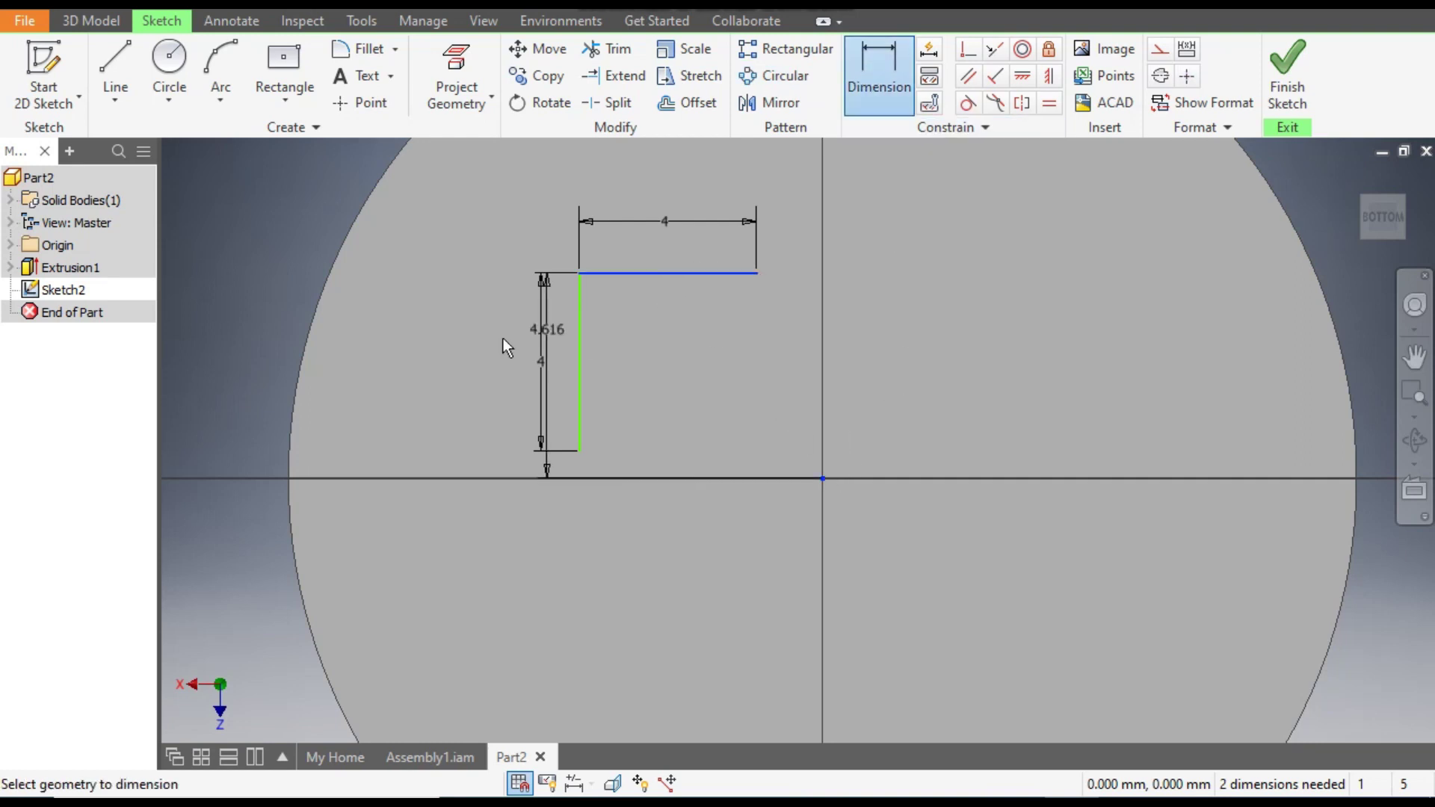
{"action": "left_click", "coordinate": [427, 353]}
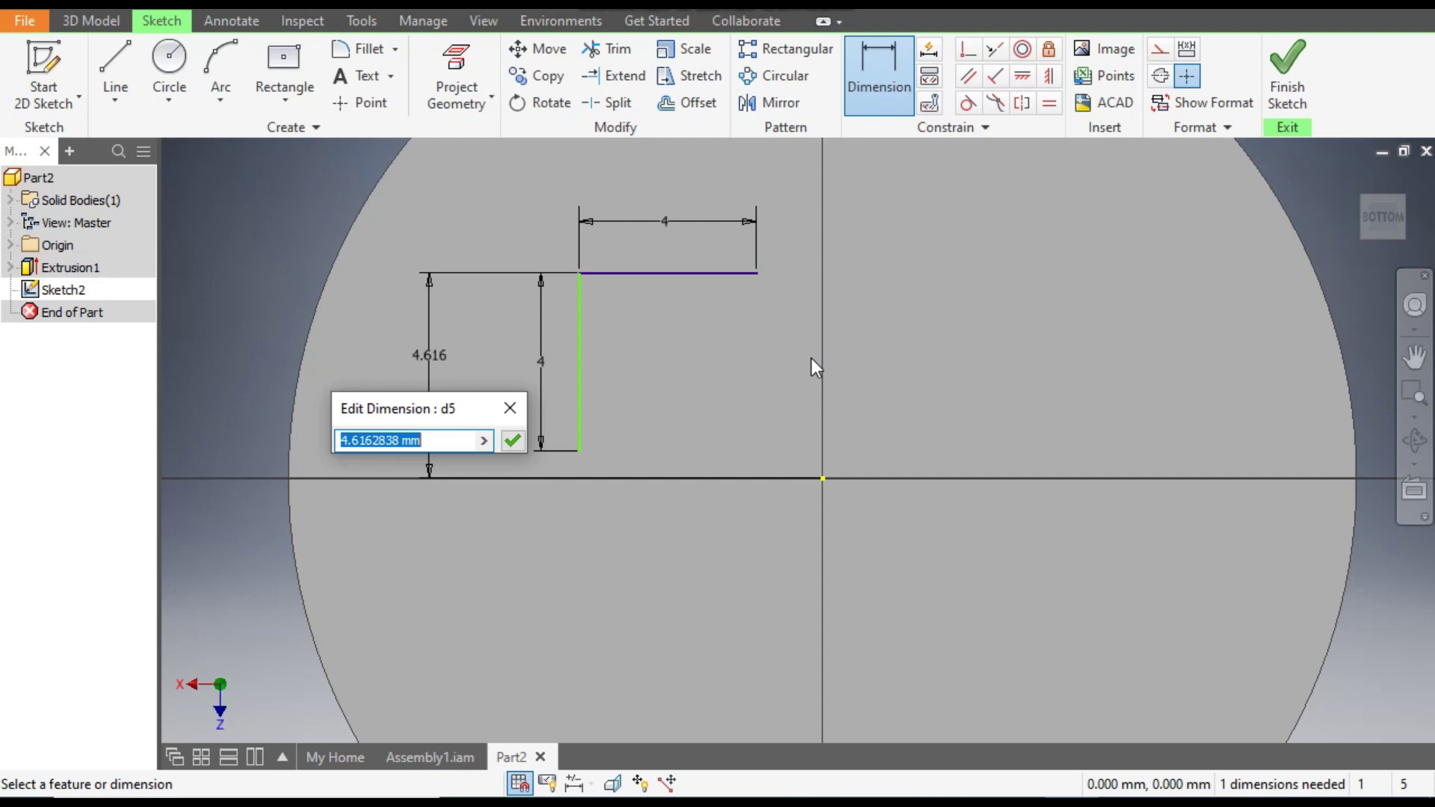
{"action": "type", "text": "6.5"}
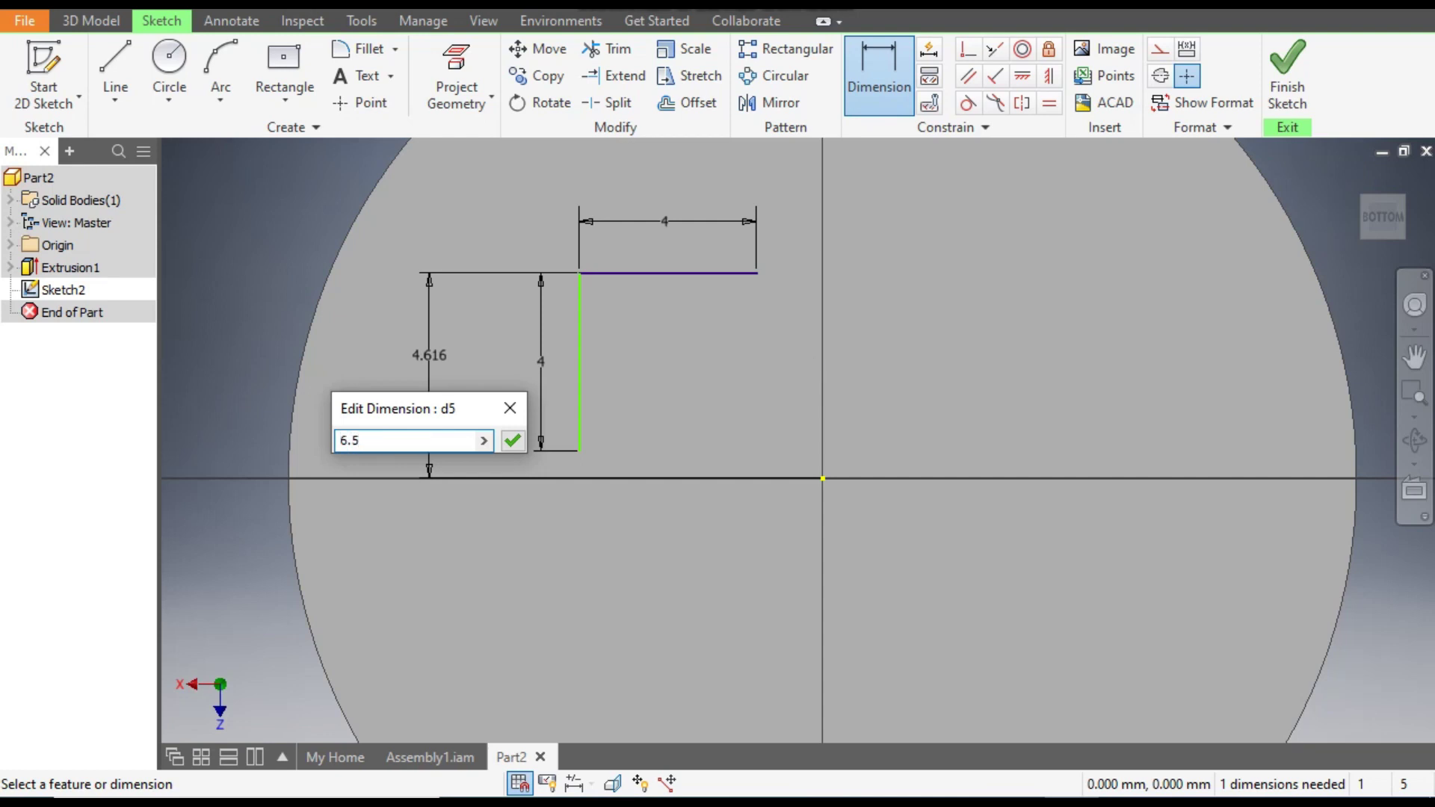
{"action": "key", "text": "Return"}
Step: Dimension the vertical line 6.5 mm from the origin
{"action": "scroll", "coordinate": [800, 397], "scroll_direction": "down", "scroll_amount": 1}
{"action": "middle_click_drag", "start_coordinate": [796, 368], "coordinate": [778, 486]}
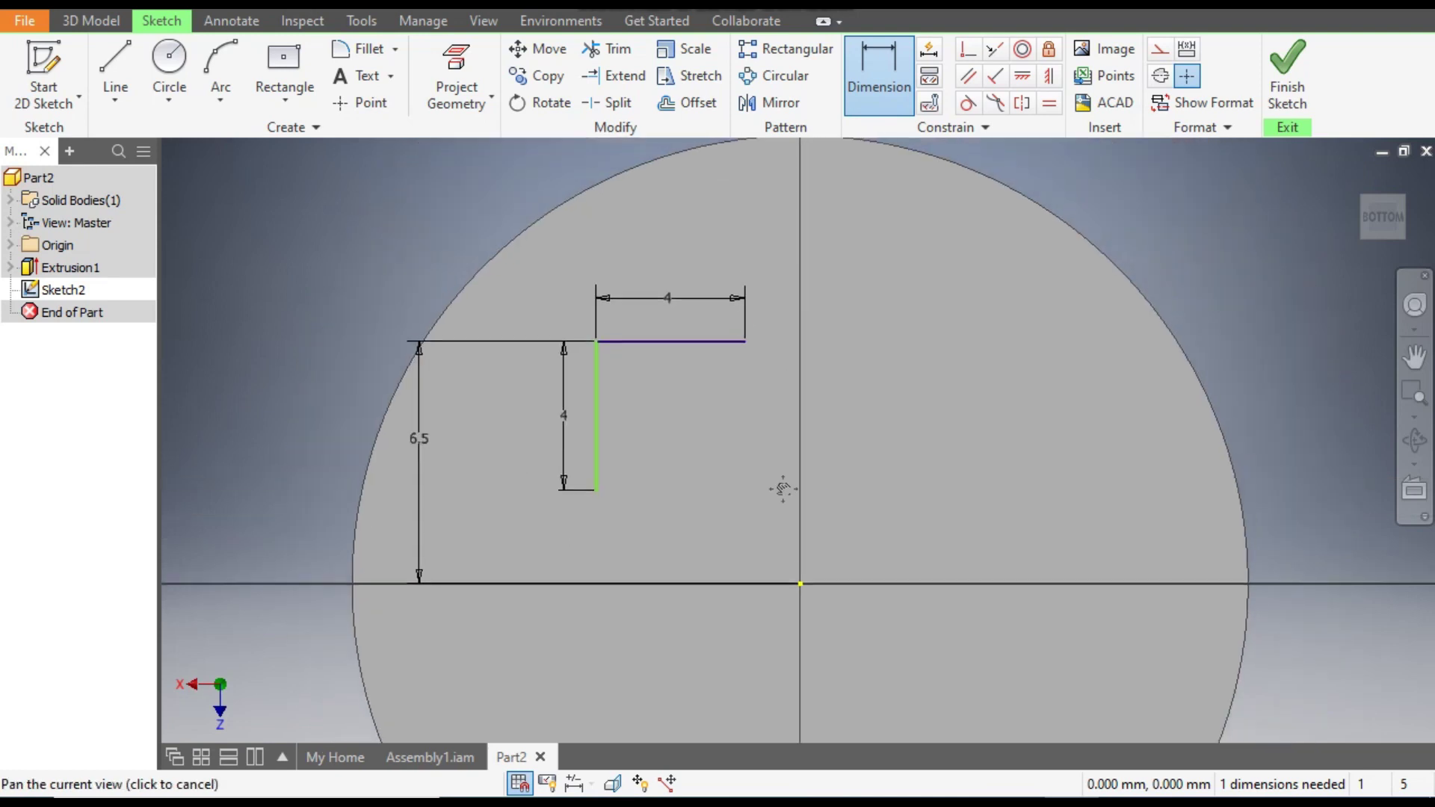
{"action": "left_click", "coordinate": [603, 438]}
{"action": "left_click", "coordinate": [800, 584]}
{"action": "left_click", "coordinate": [702, 651]}
{"action": "type", "text": "6.5"}
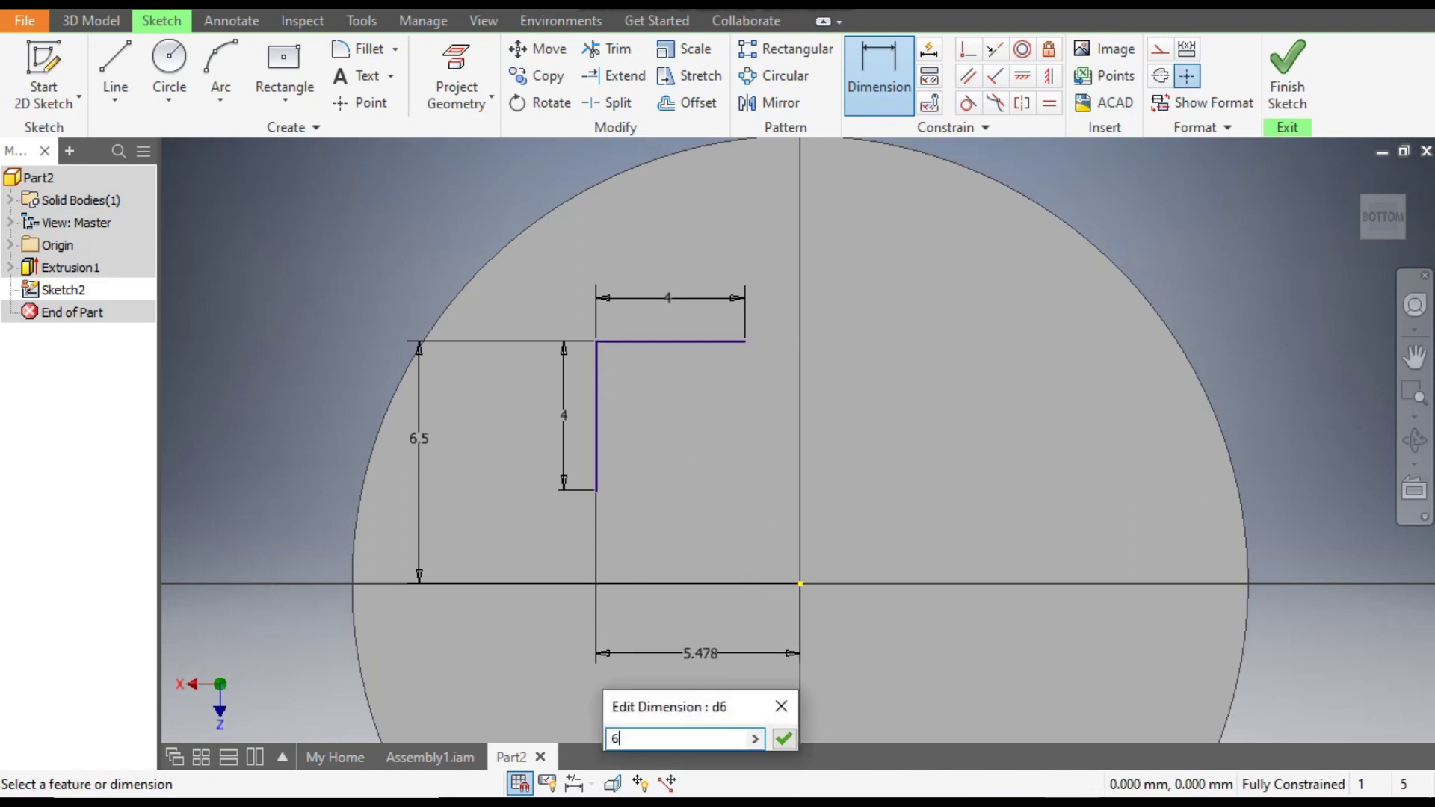
{"action": "key", "text": "Return"}
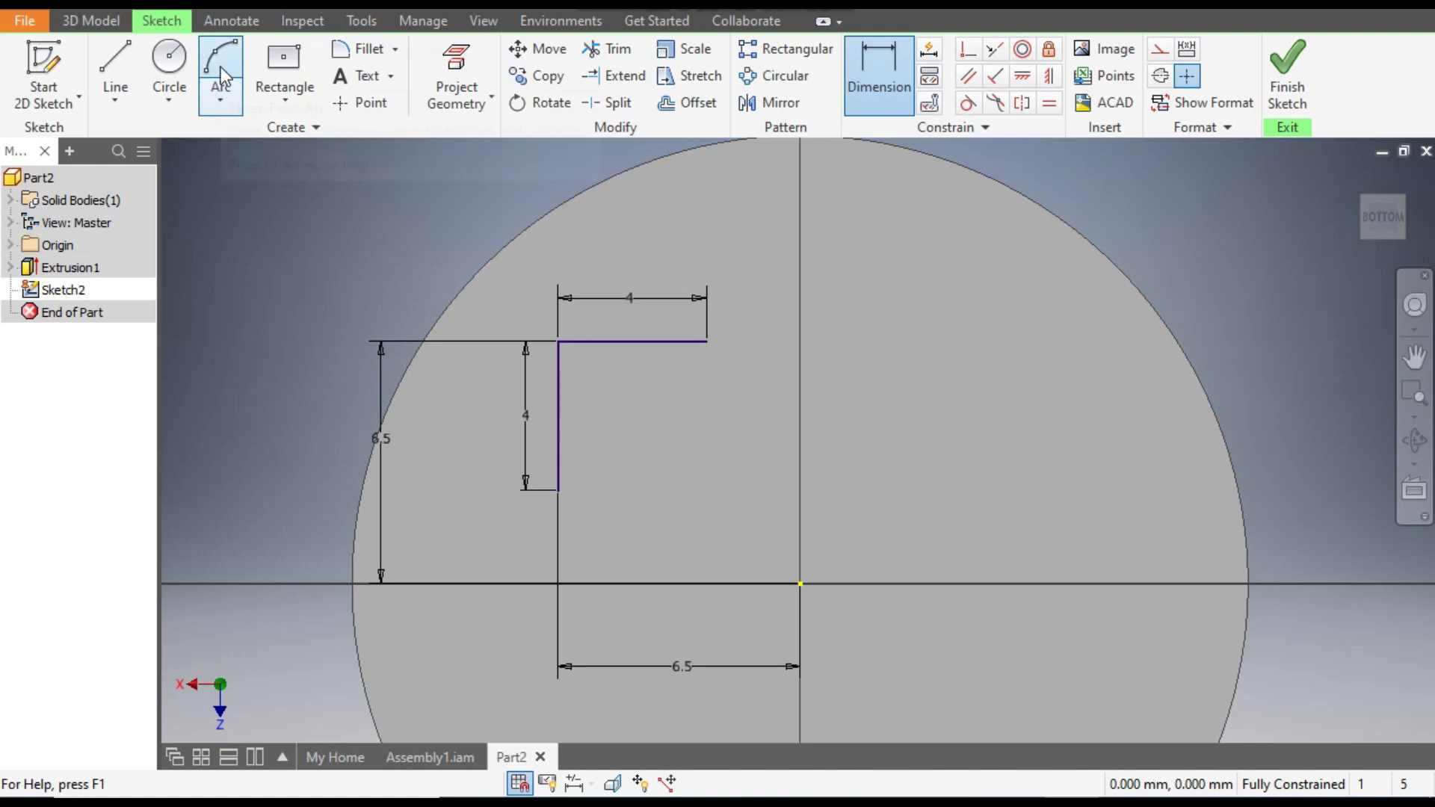
Step: Draw a three-point arc from the top line's end to the right, bowing upward
{"action": "left_click", "coordinate": [223, 91]}
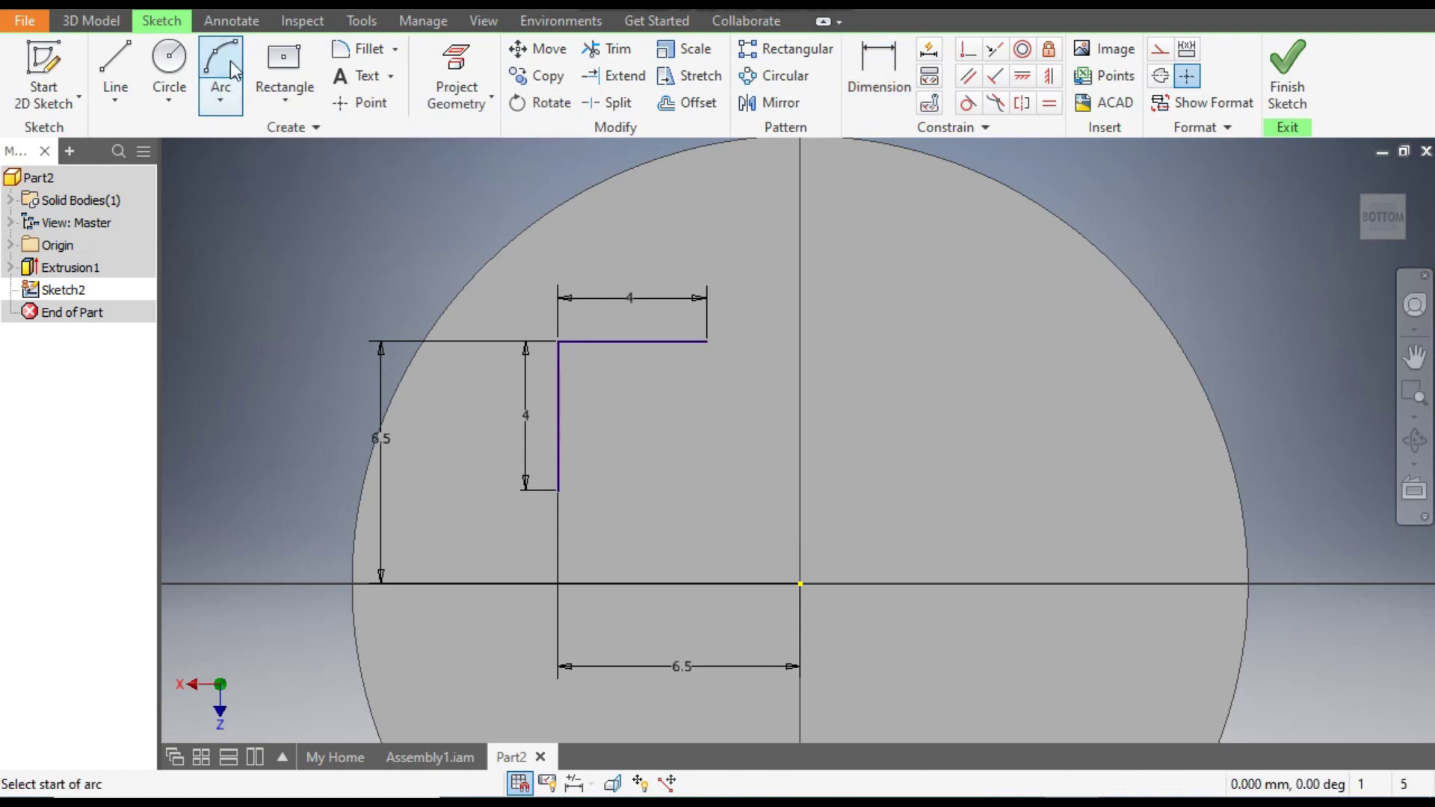
{"action": "left_click", "coordinate": [707, 341]}
{"action": "left_click", "coordinate": [881, 341]}
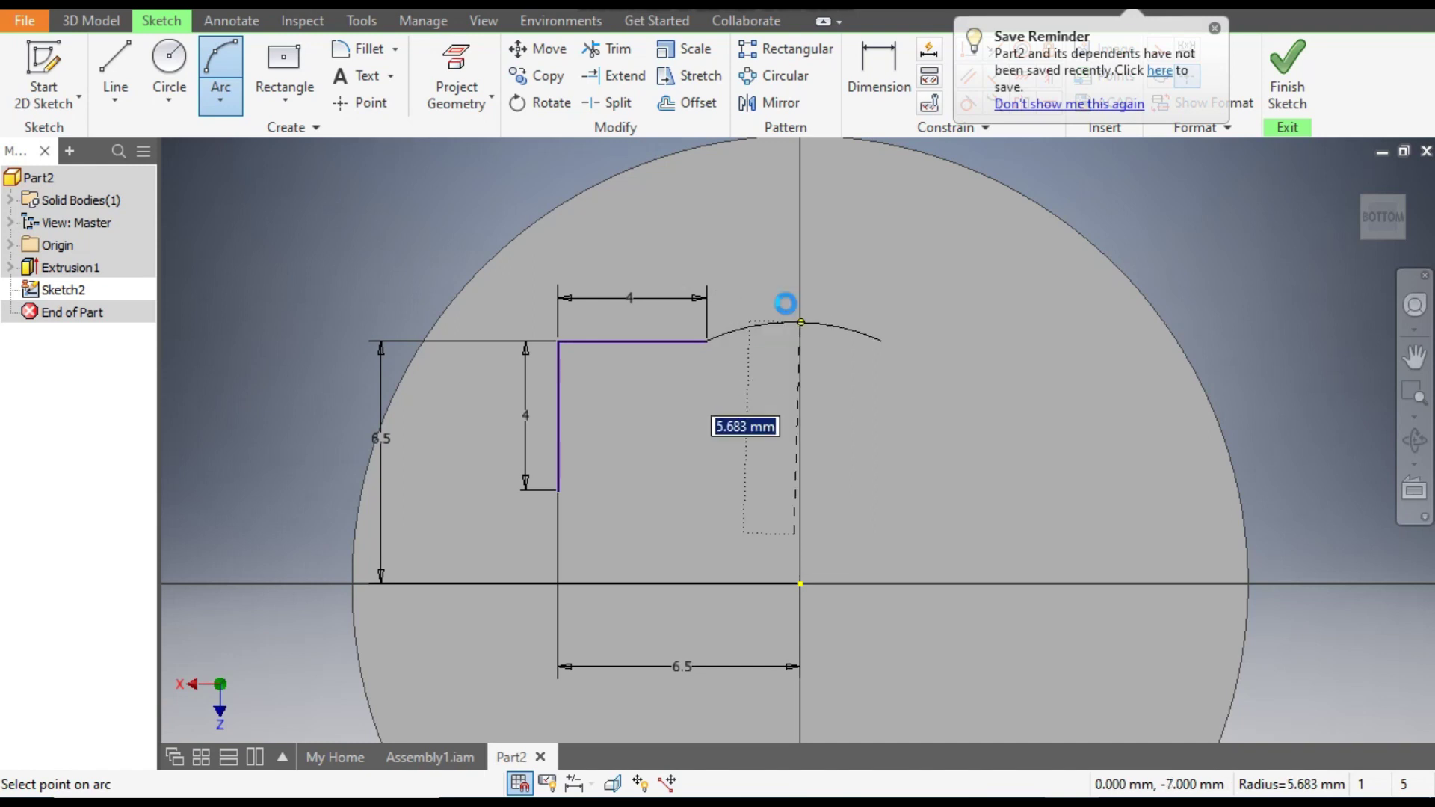
{"action": "left_click", "coordinate": [796, 323]}
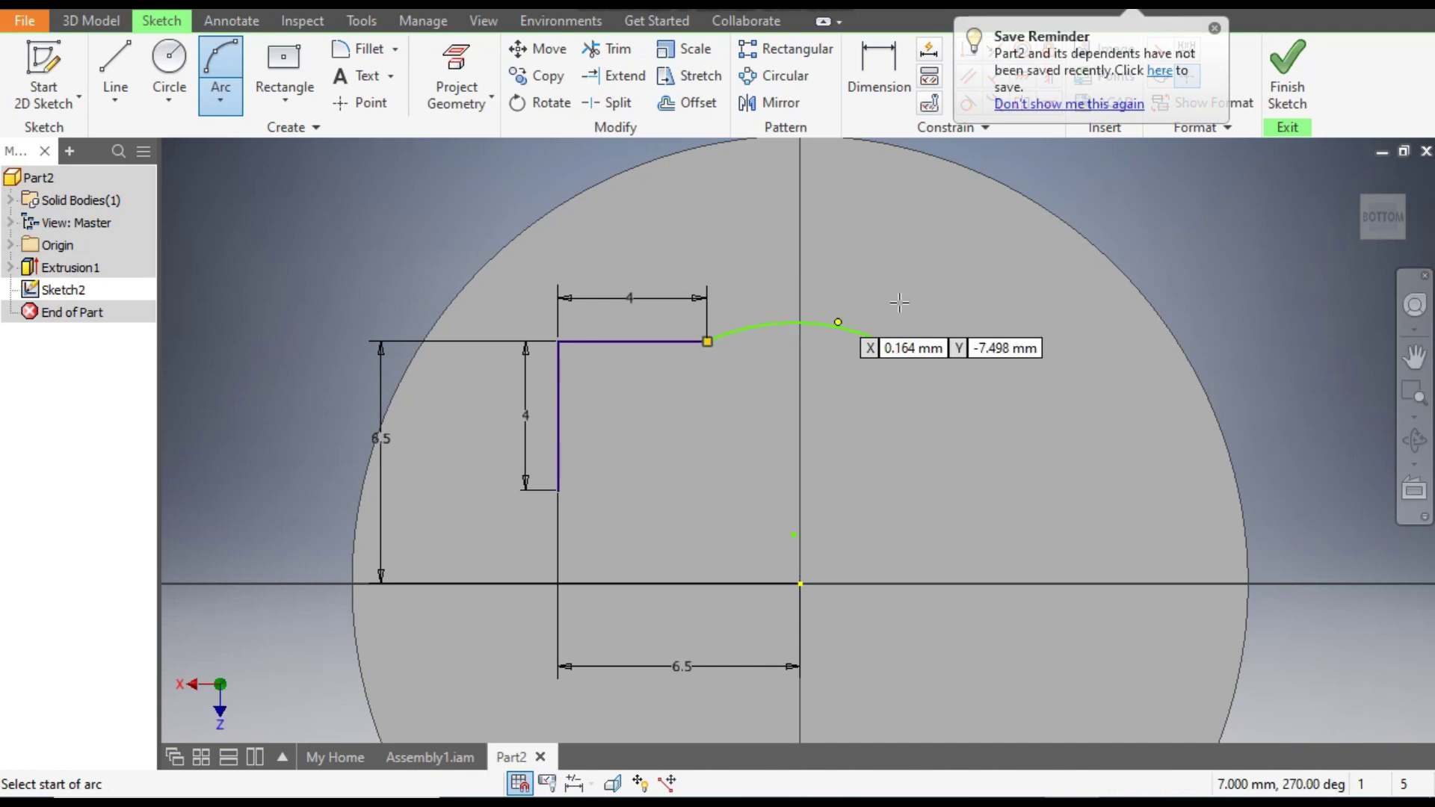
{"action": "left_click", "coordinate": [1214, 28]}
Step: Dimension the arc's radius to 4.75 mm
{"action": "left_click", "coordinate": [882, 91]}
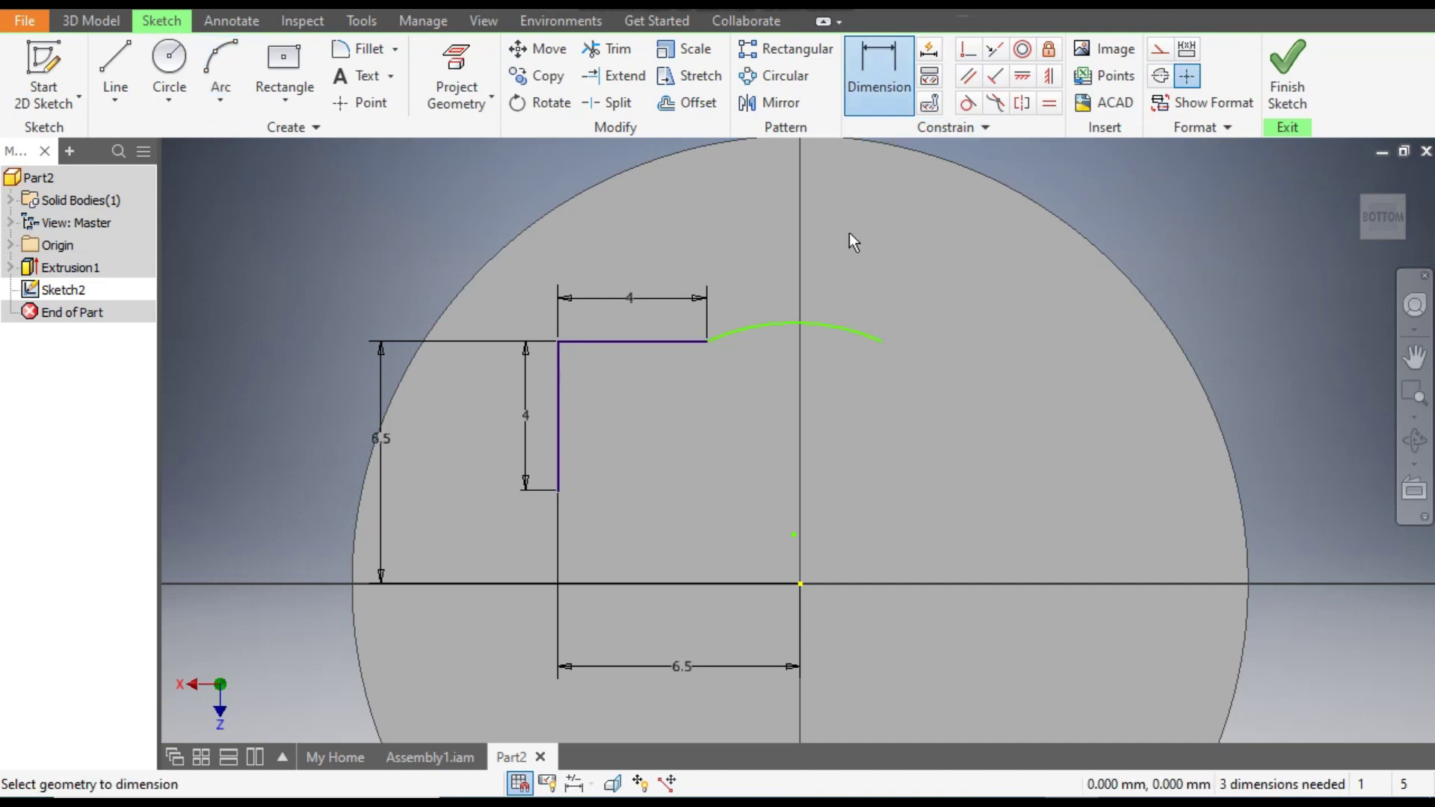
{"action": "left_click", "coordinate": [839, 330]}
{"action": "left_click", "coordinate": [836, 374]}
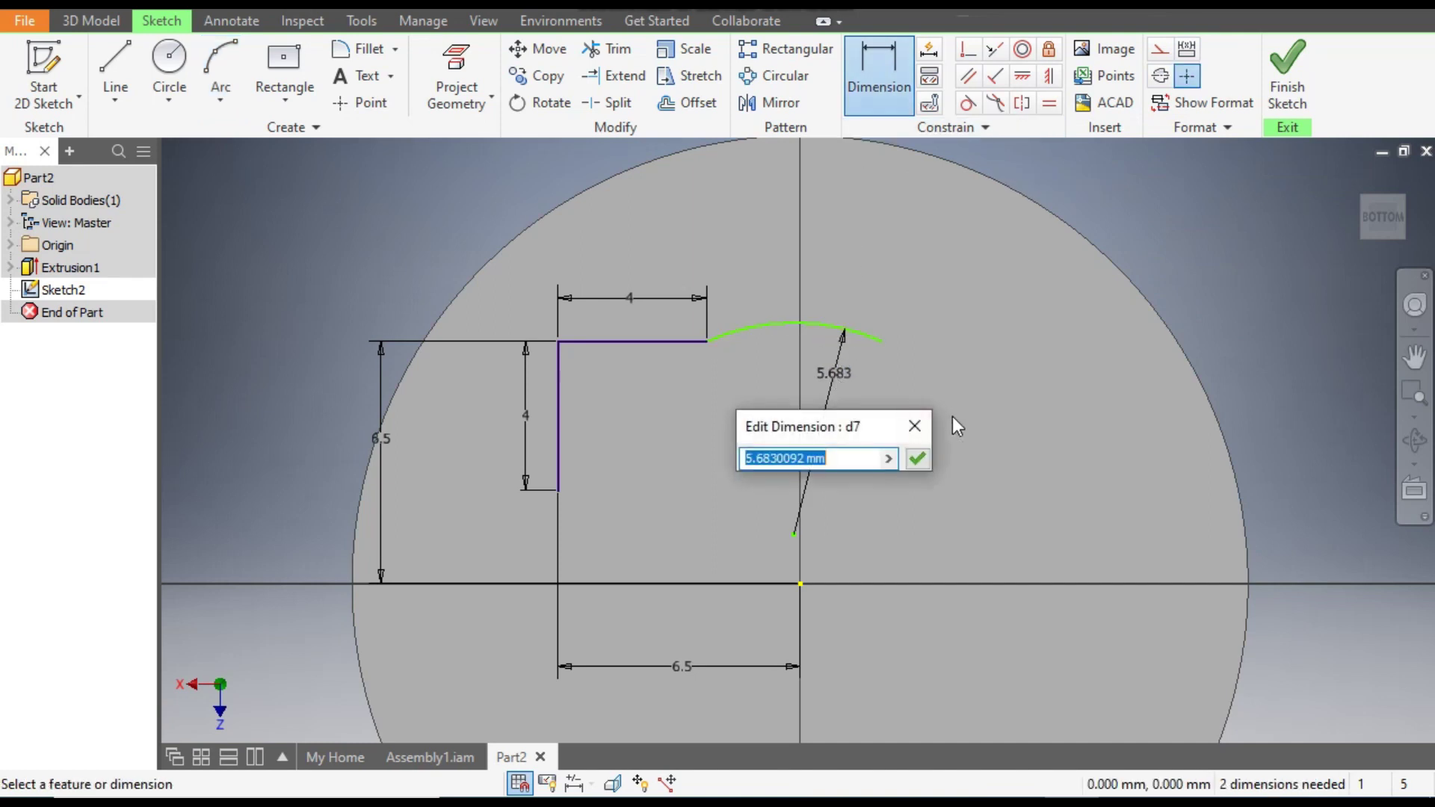
{"action": "type", "text": "4."}
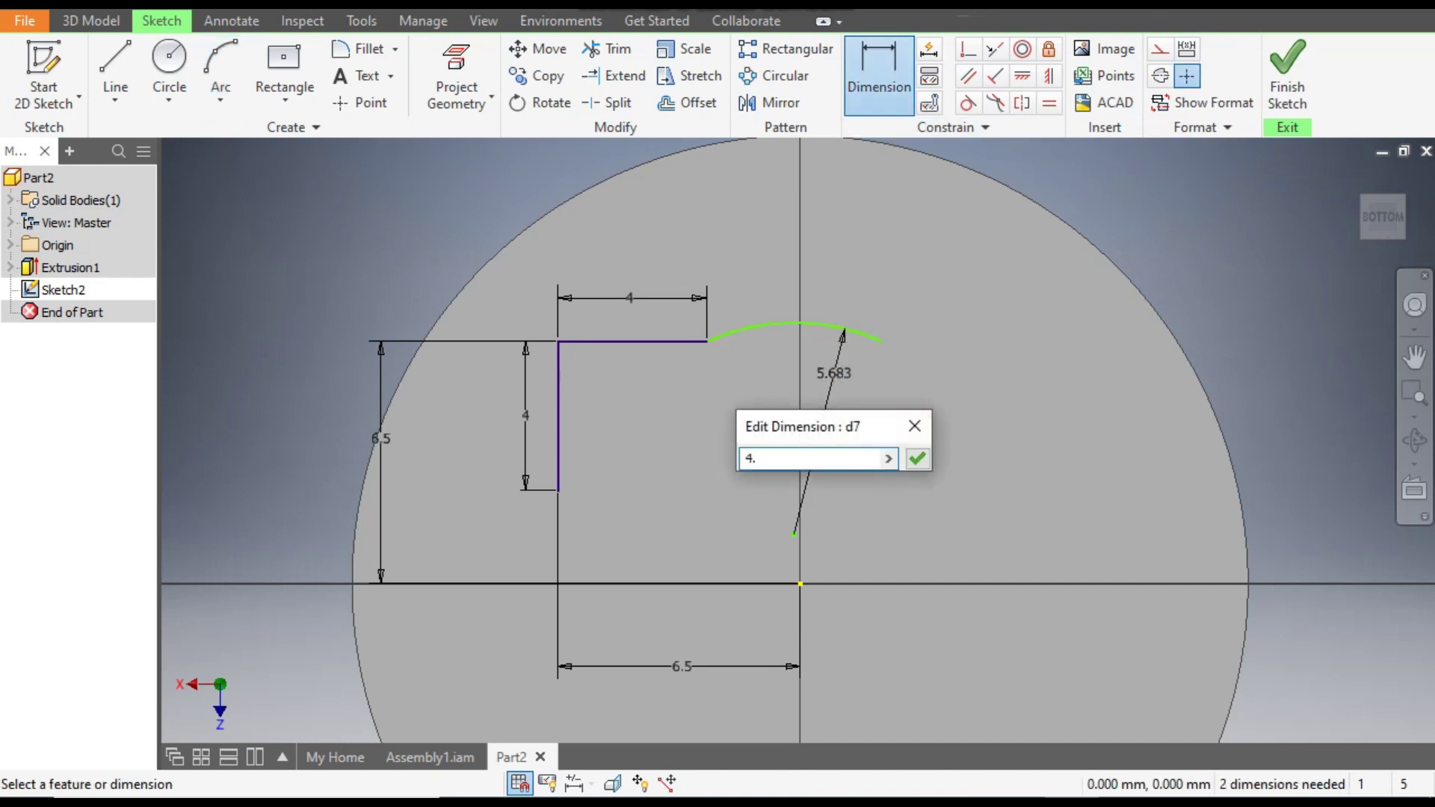
{"action": "key", "text": "Return"}
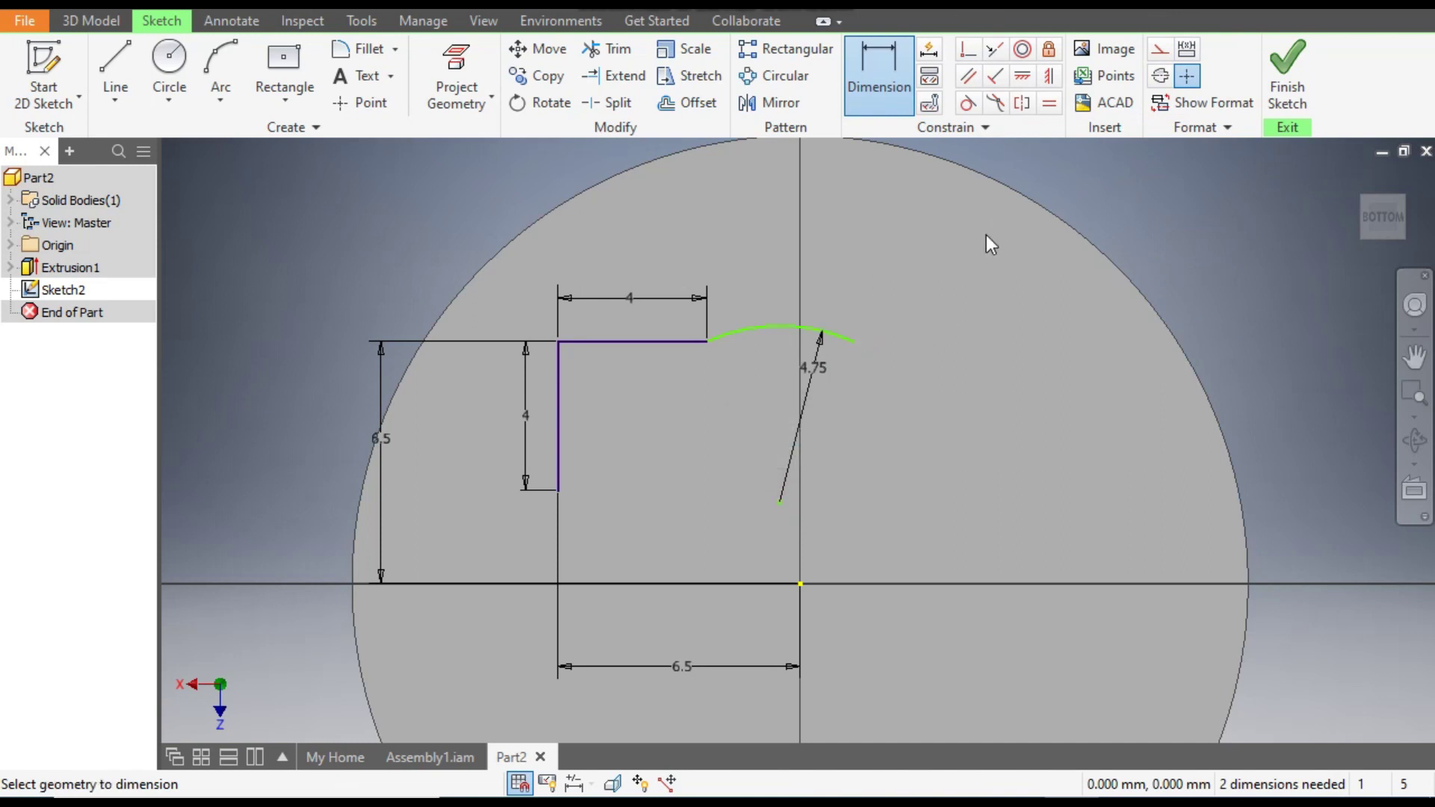
Step: Constrain the arc centre vertically in line with the sketch origin
{"action": "left_click", "coordinate": [1050, 79]}
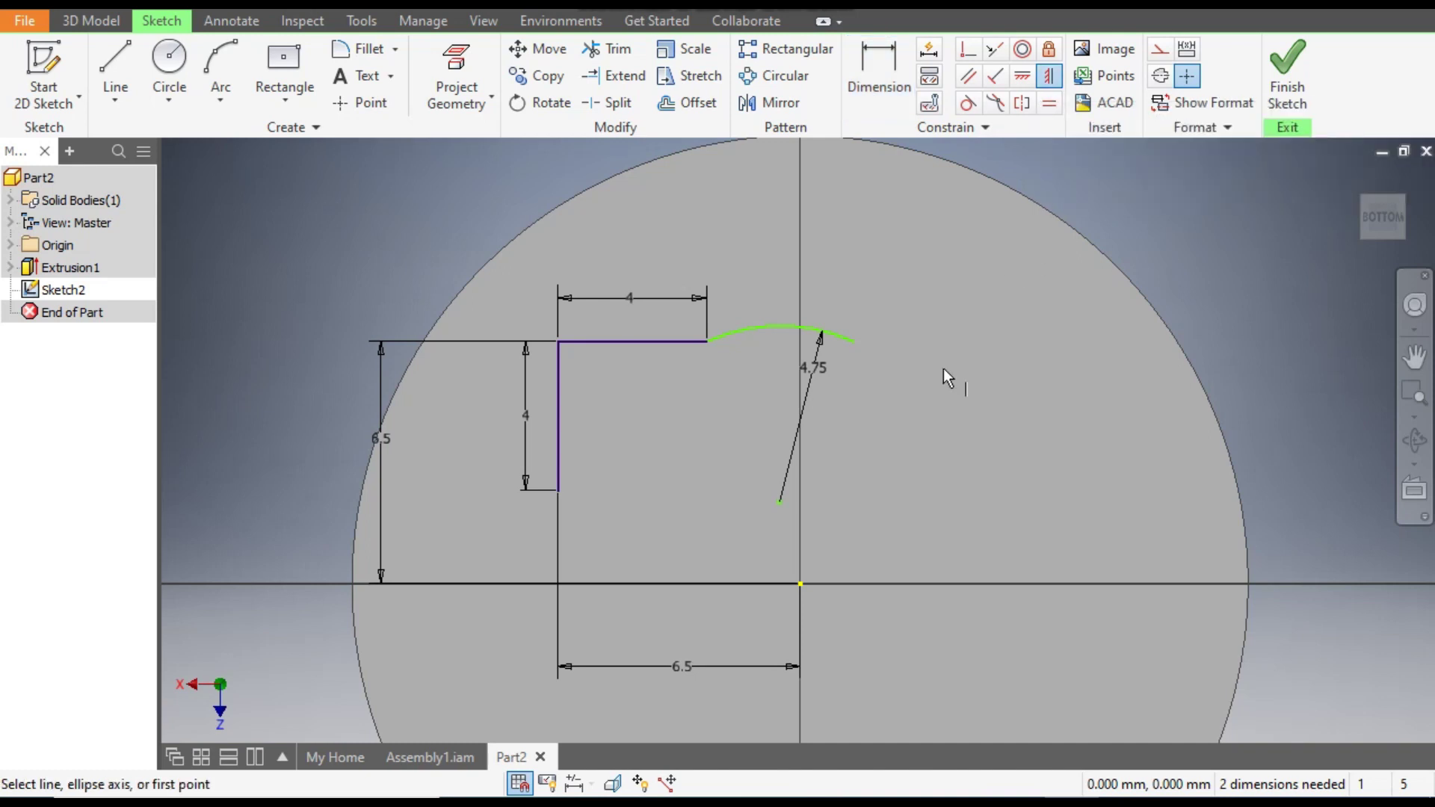
{"action": "left_click", "coordinate": [779, 502]}
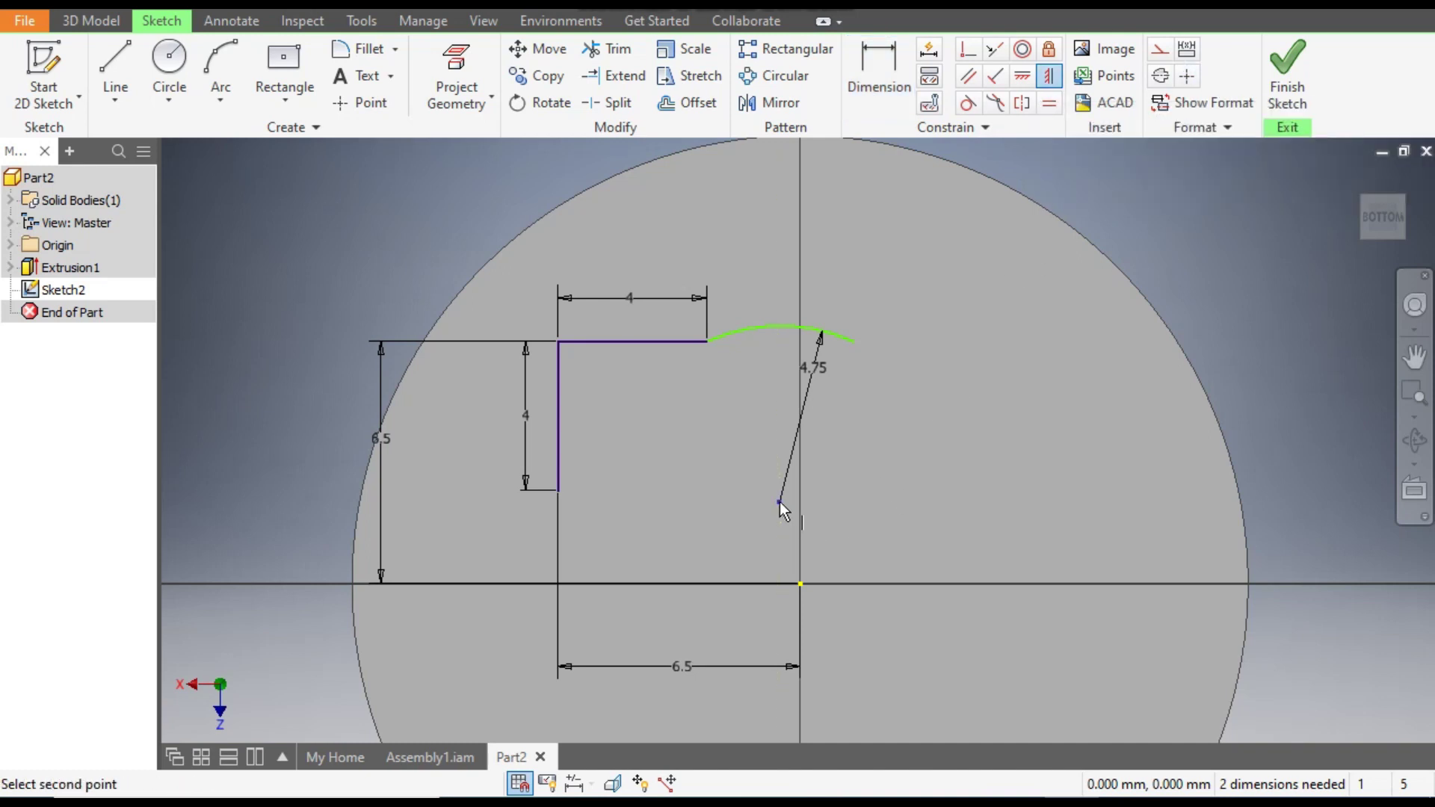
{"action": "left_click", "coordinate": [799, 585]}
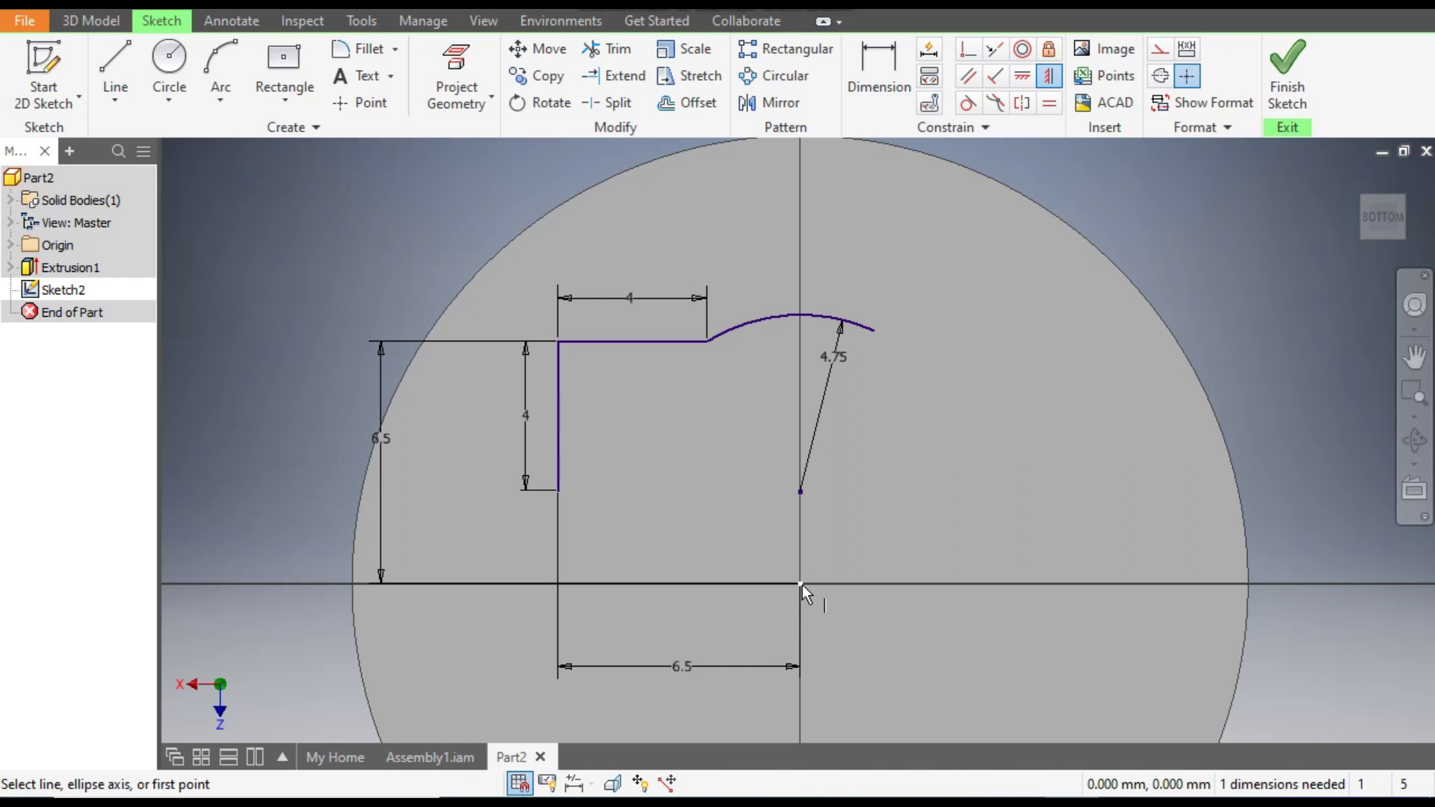
Step: Chamfer the L-shape's top-left corner with an equal-distance 0.4 mm sketch chamfer
{"action": "left_click", "coordinate": [394, 50]}
{"action": "left_click", "coordinate": [402, 126]}
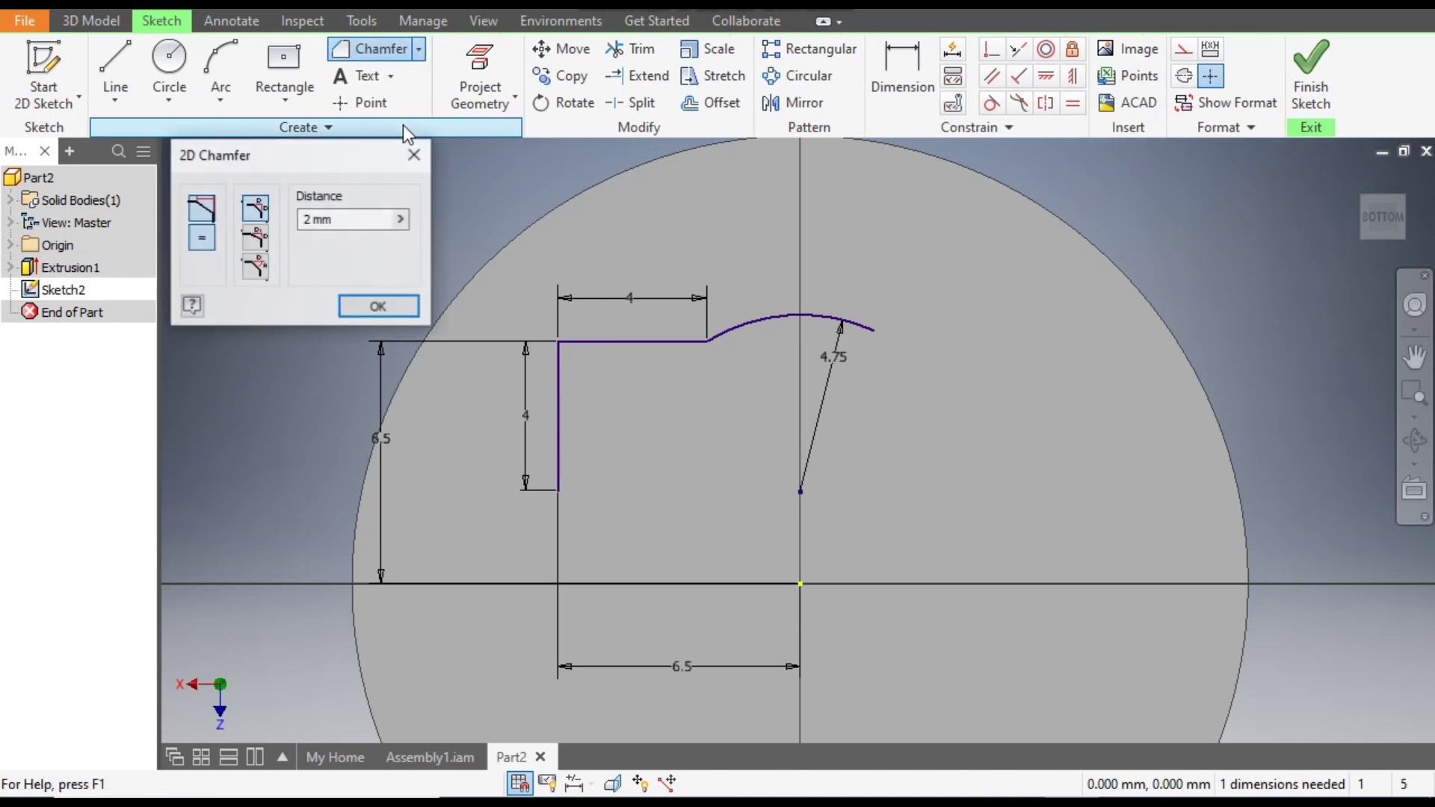
{"action": "double_click", "coordinate": [375, 220]}
{"action": "type", "text": "0.4"}
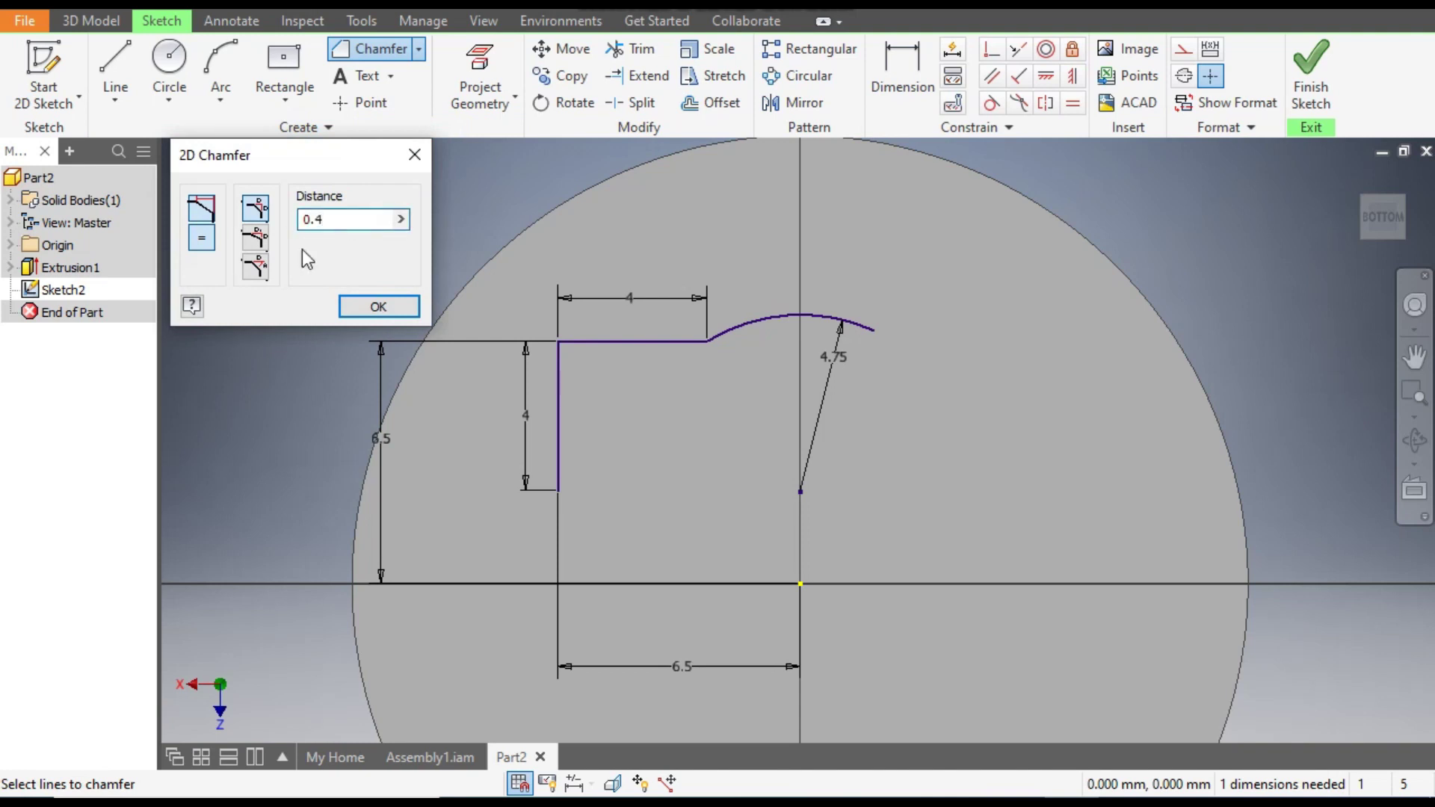
{"action": "scroll", "coordinate": [517, 365], "scroll_direction": "up", "scroll_amount": 5}
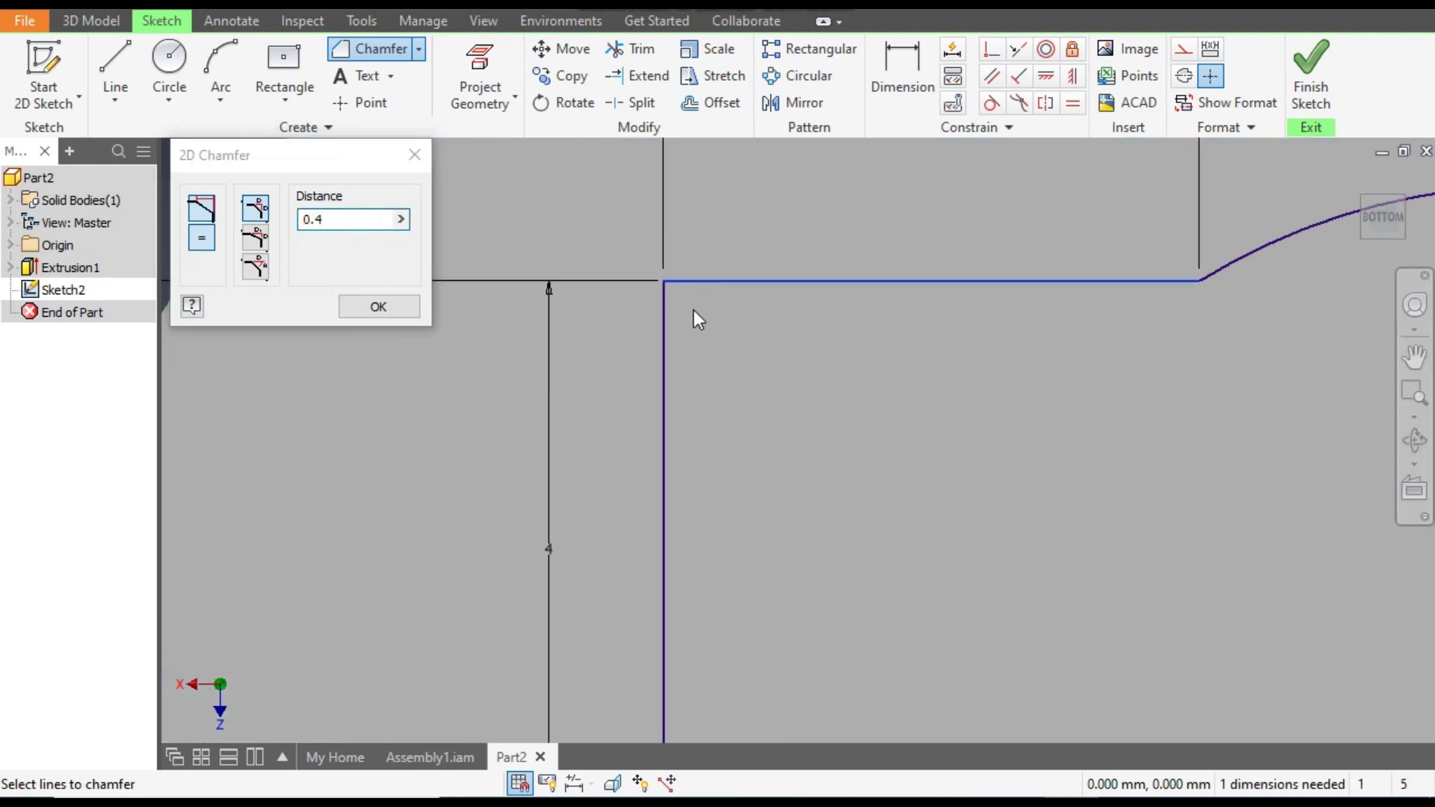
{"action": "left_click", "coordinate": [662, 328]}
{"action": "scroll", "coordinate": [658, 336], "scroll_direction": "down", "scroll_amount": 4}
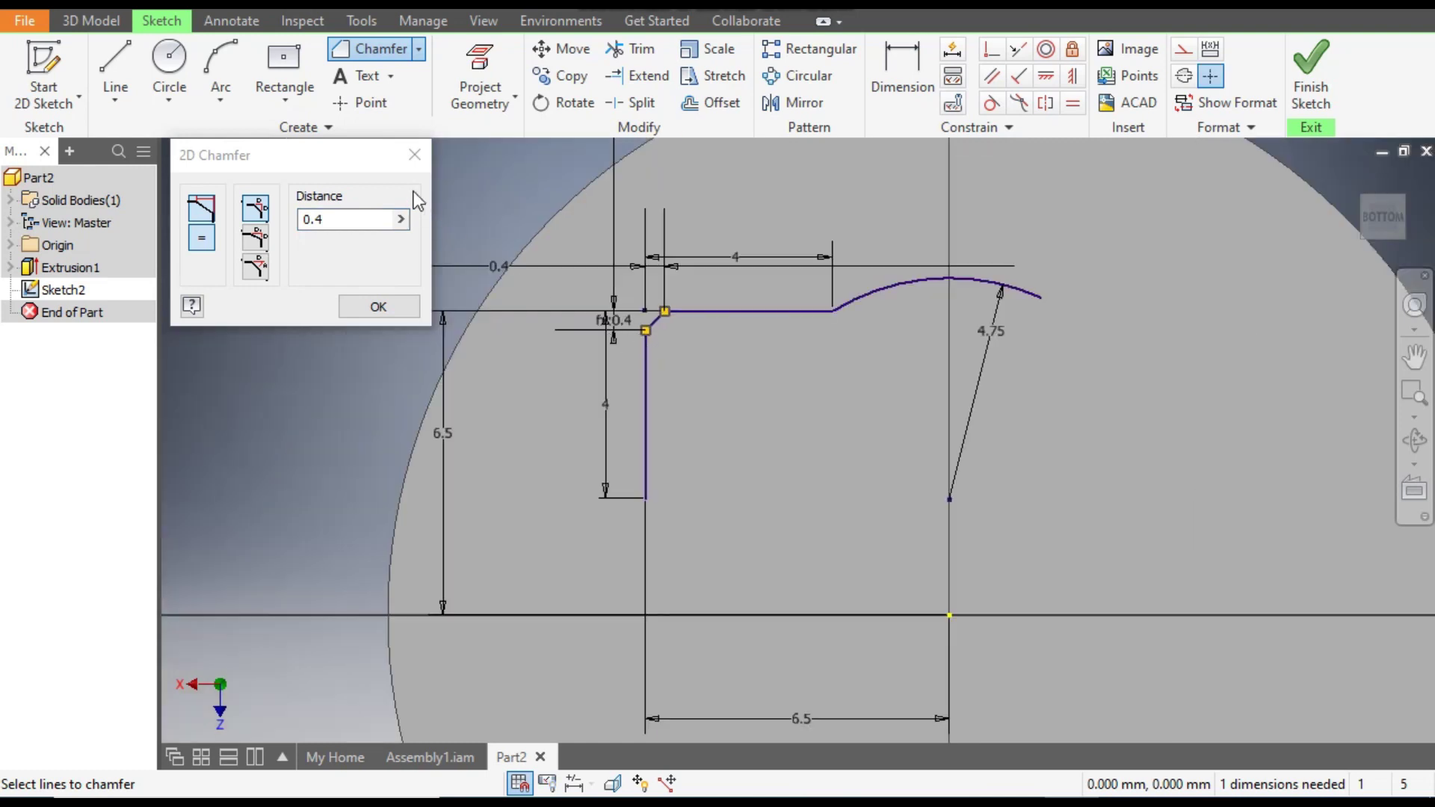
{"action": "left_click", "coordinate": [402, 160]}
{"action": "middle_click_drag", "start_coordinate": [784, 384], "coordinate": [683, 371]}
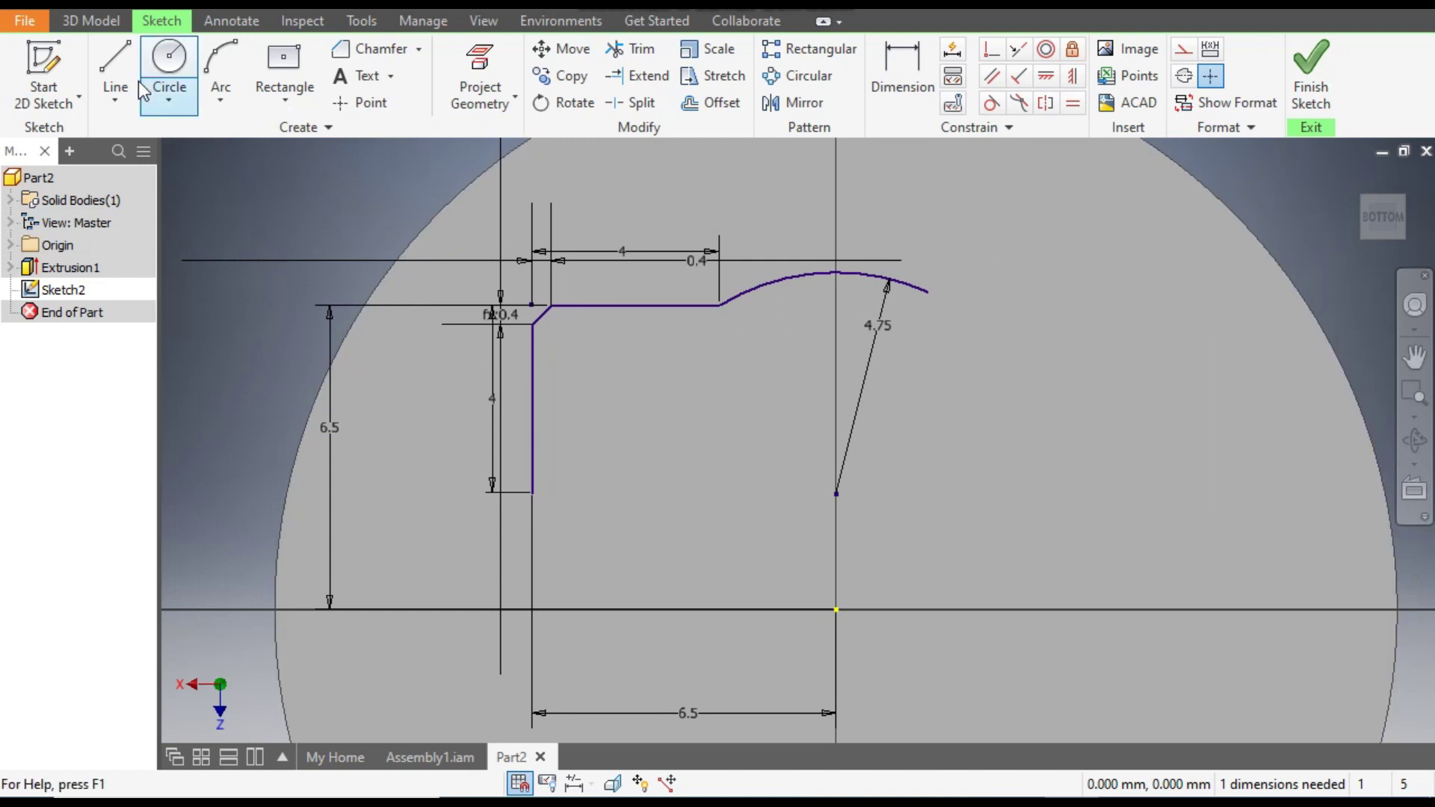
Step: Draw a vertical line up from the origin and a short line leftward along the horizontal axis
{"action": "left_click", "coordinate": [115, 63]}
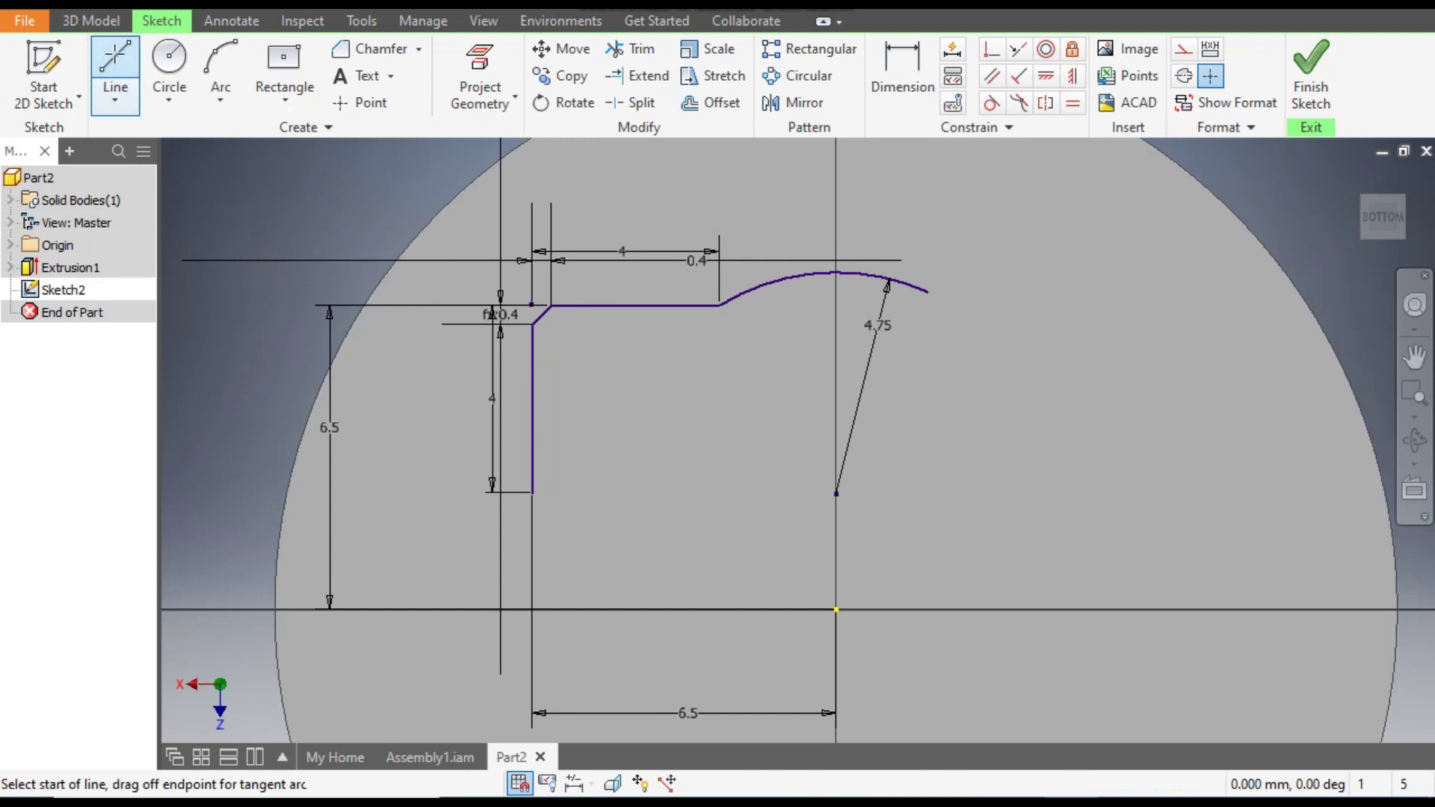
{"action": "left_click", "coordinate": [837, 609]}
{"action": "left_click", "coordinate": [837, 515]}
{"action": "key", "text": "Escape"}
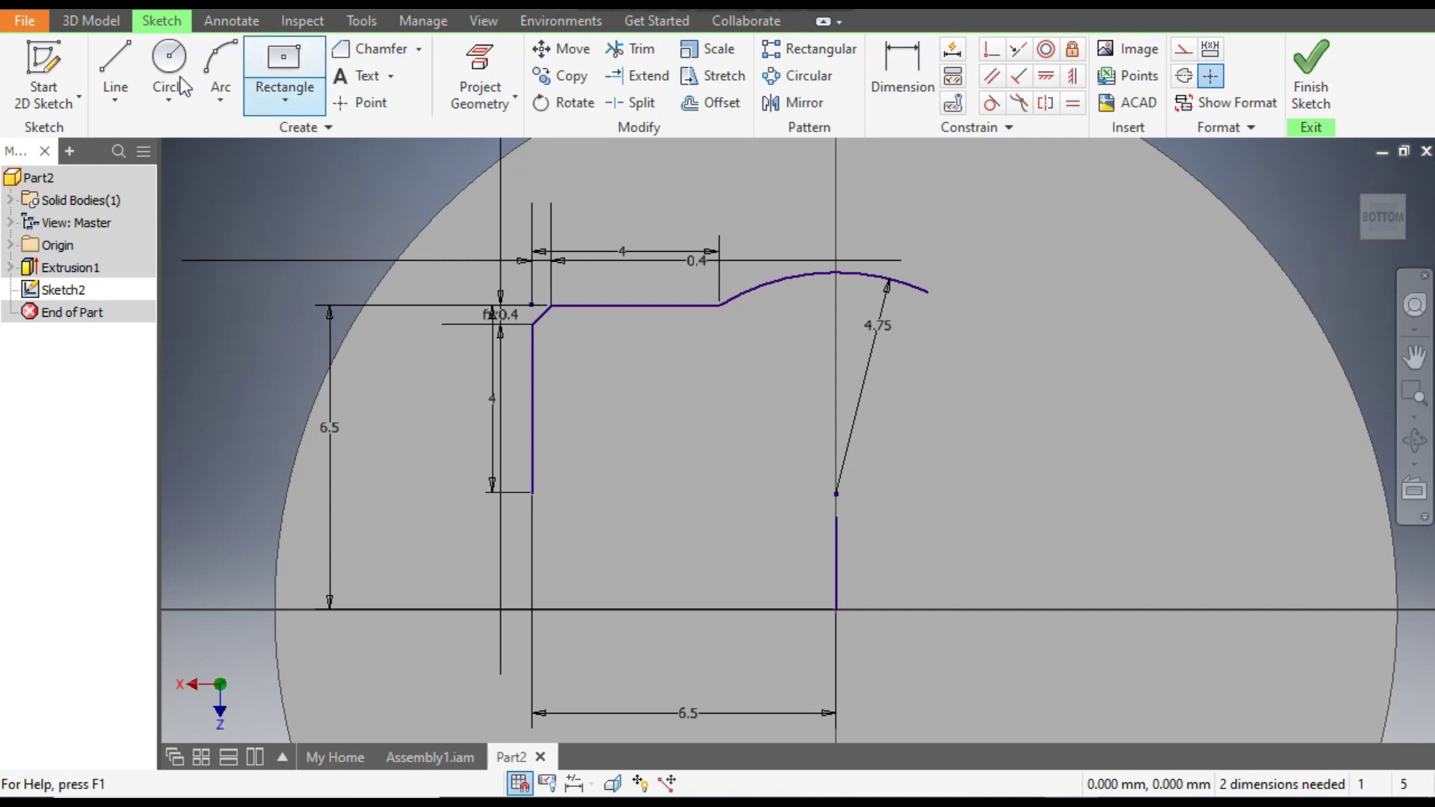
{"action": "left_click", "coordinate": [115, 71]}
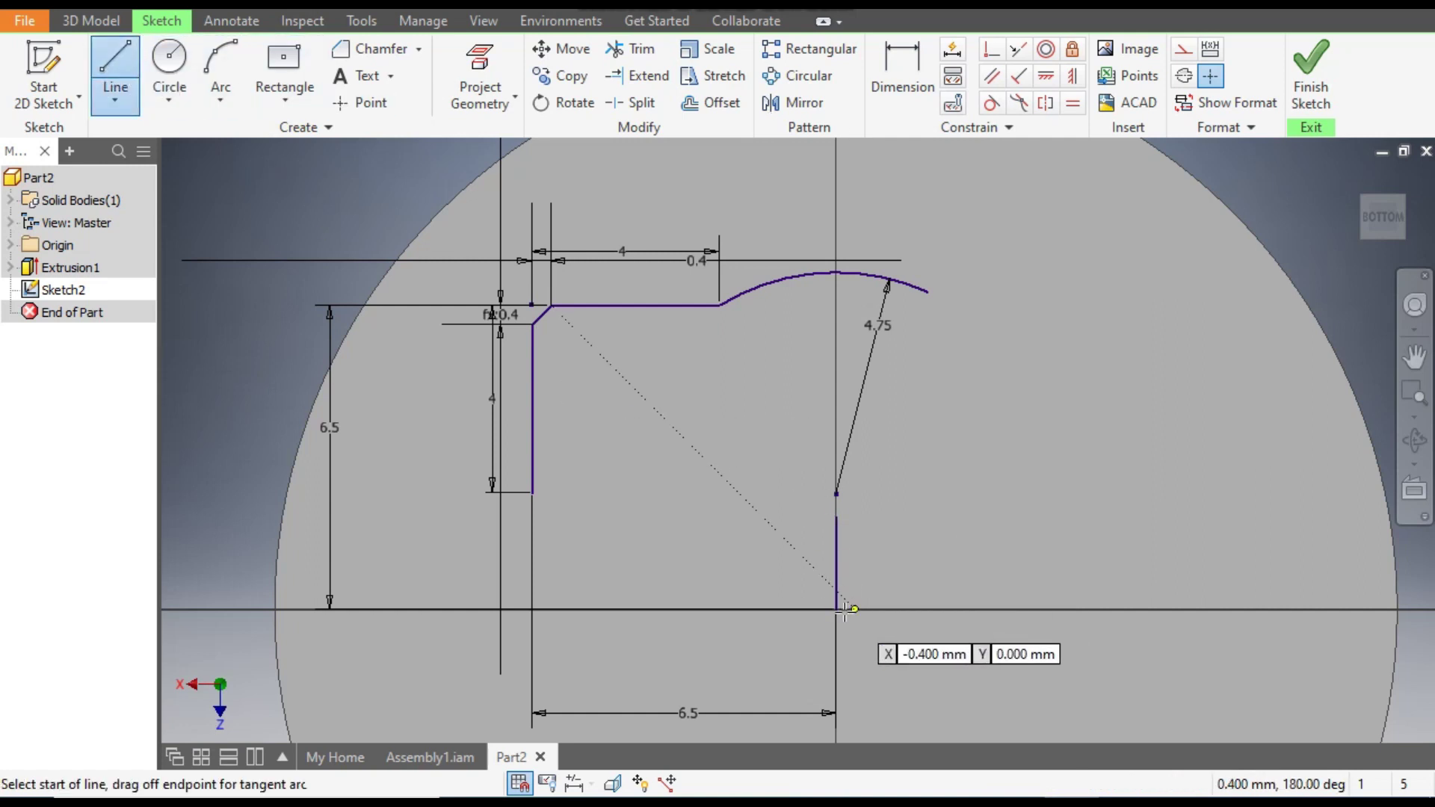
{"action": "left_click", "coordinate": [789, 609]}
{"action": "left_click", "coordinate": [706, 609]}
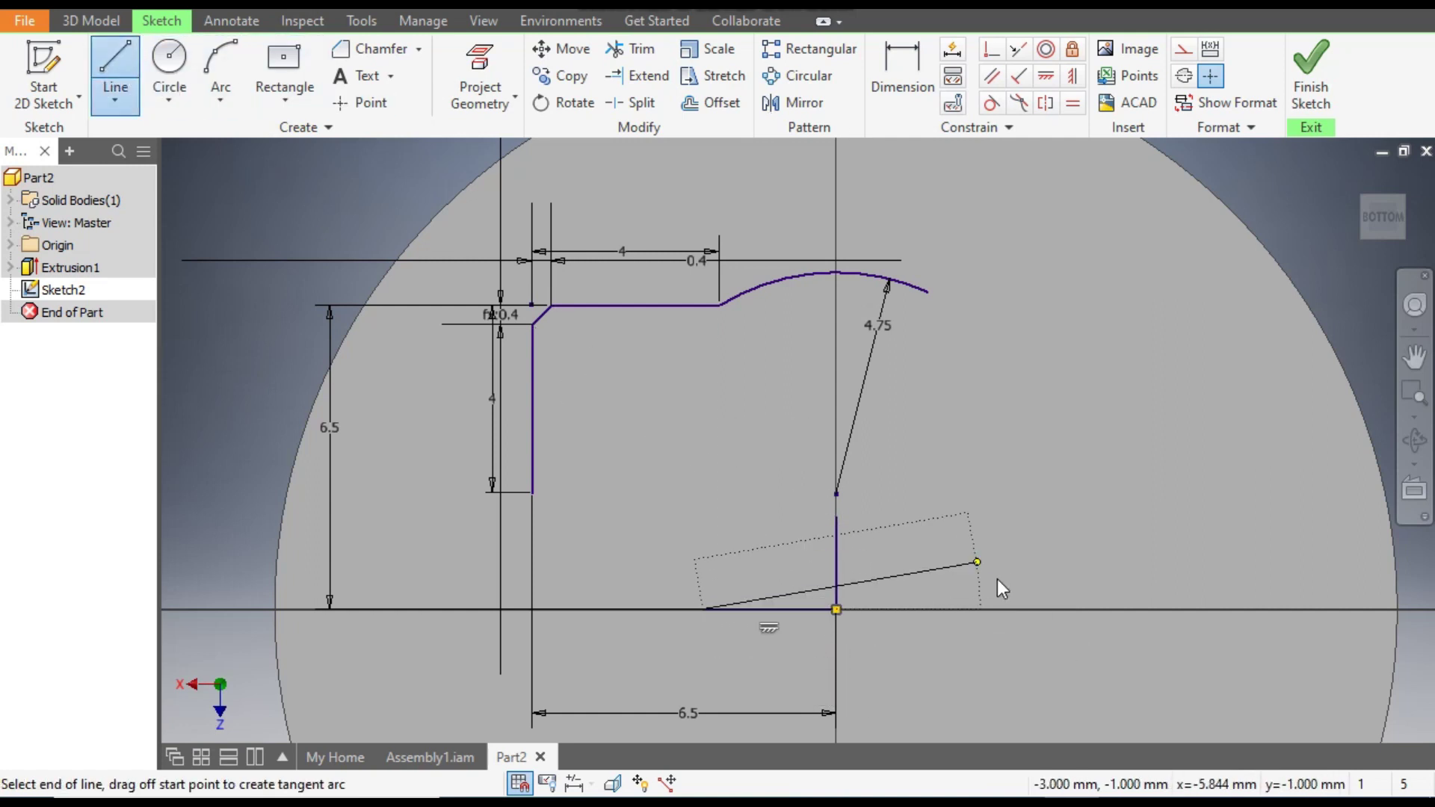
{"action": "key", "text": "Escape"}
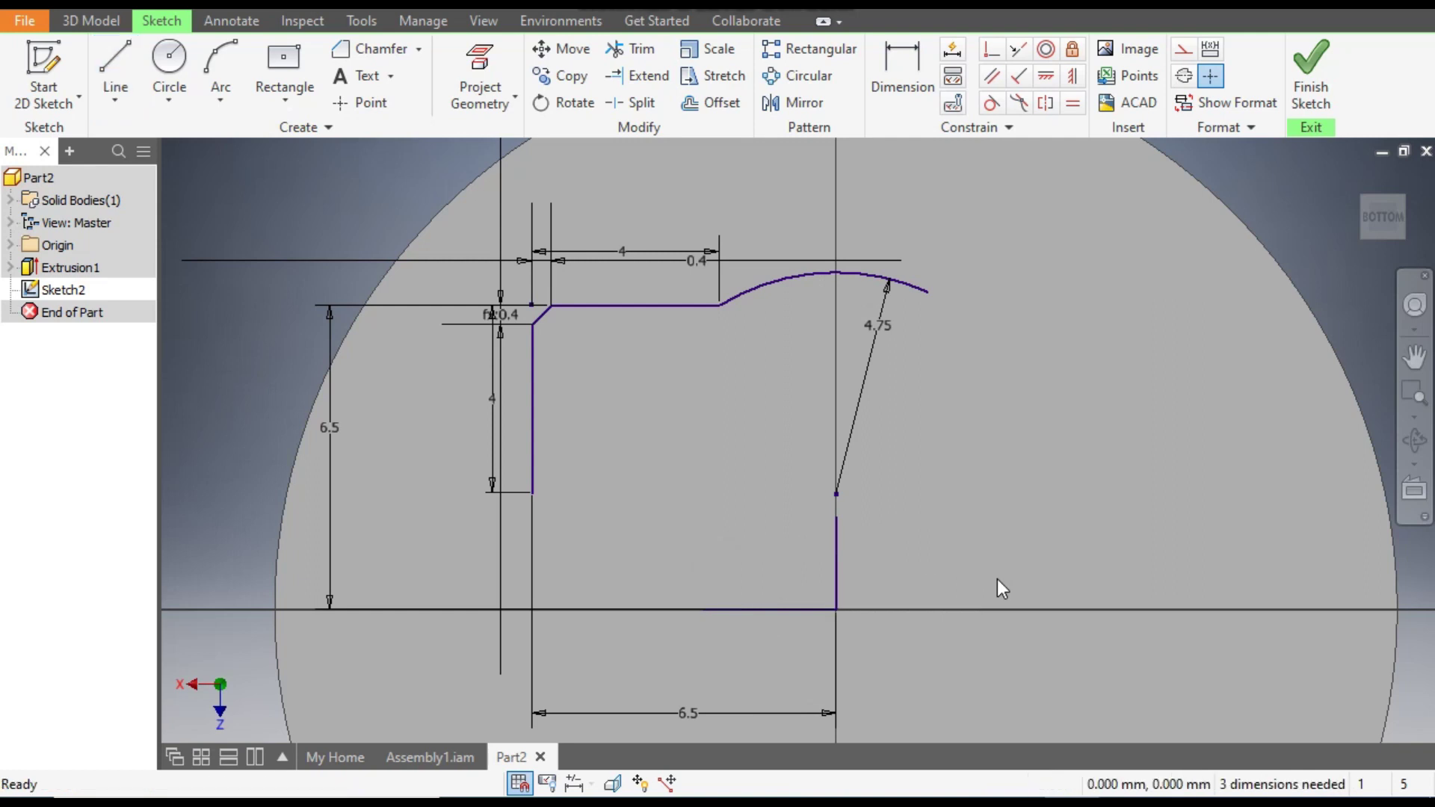
Step: Move the 6.5 dimension to the right and make both centre lines construction geometry
{"action": "left_click_drag", "start_coordinate": [782, 631], "coordinate": [785, 629]}
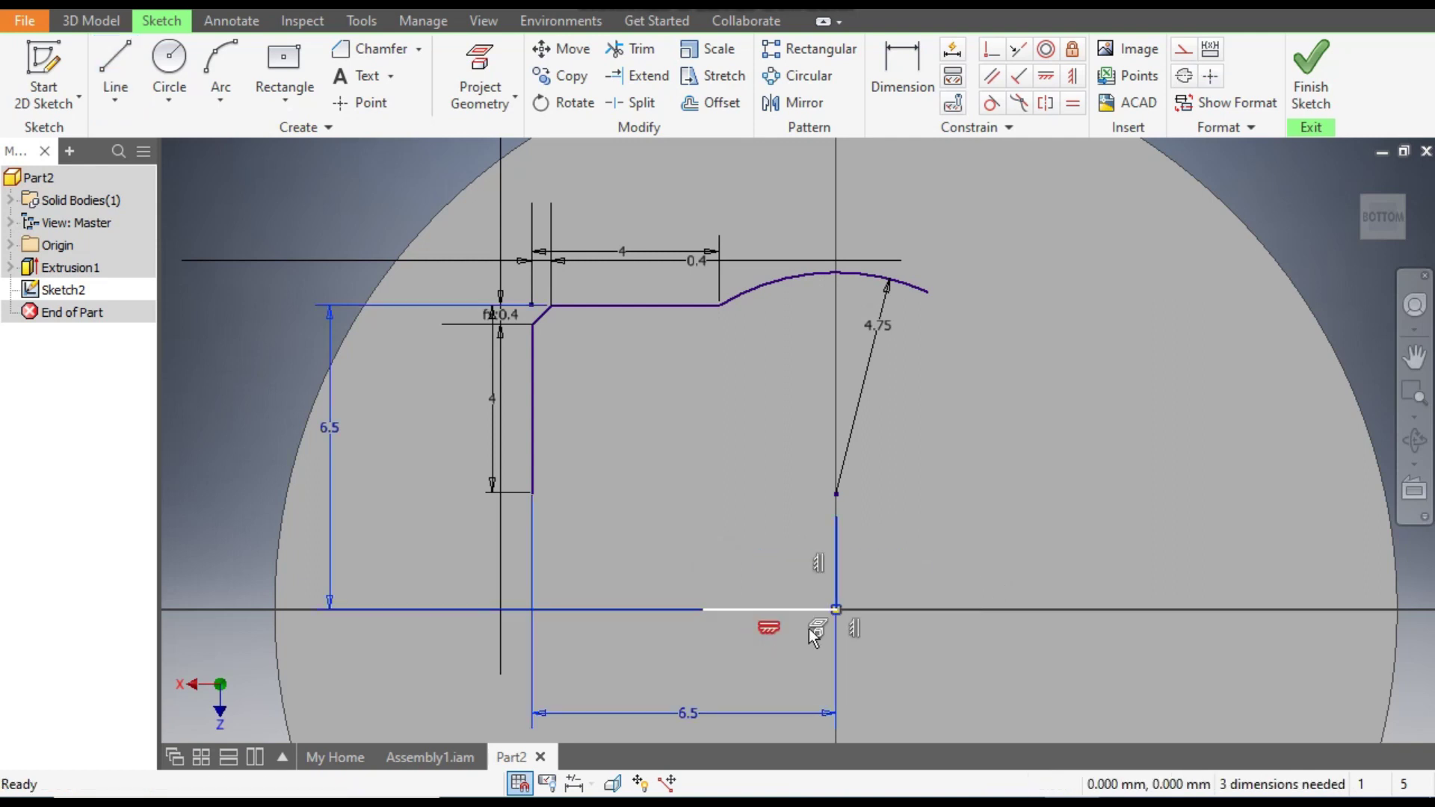
{"action": "left_click", "coordinate": [1011, 552]}
{"action": "left_click", "coordinate": [836, 556]}
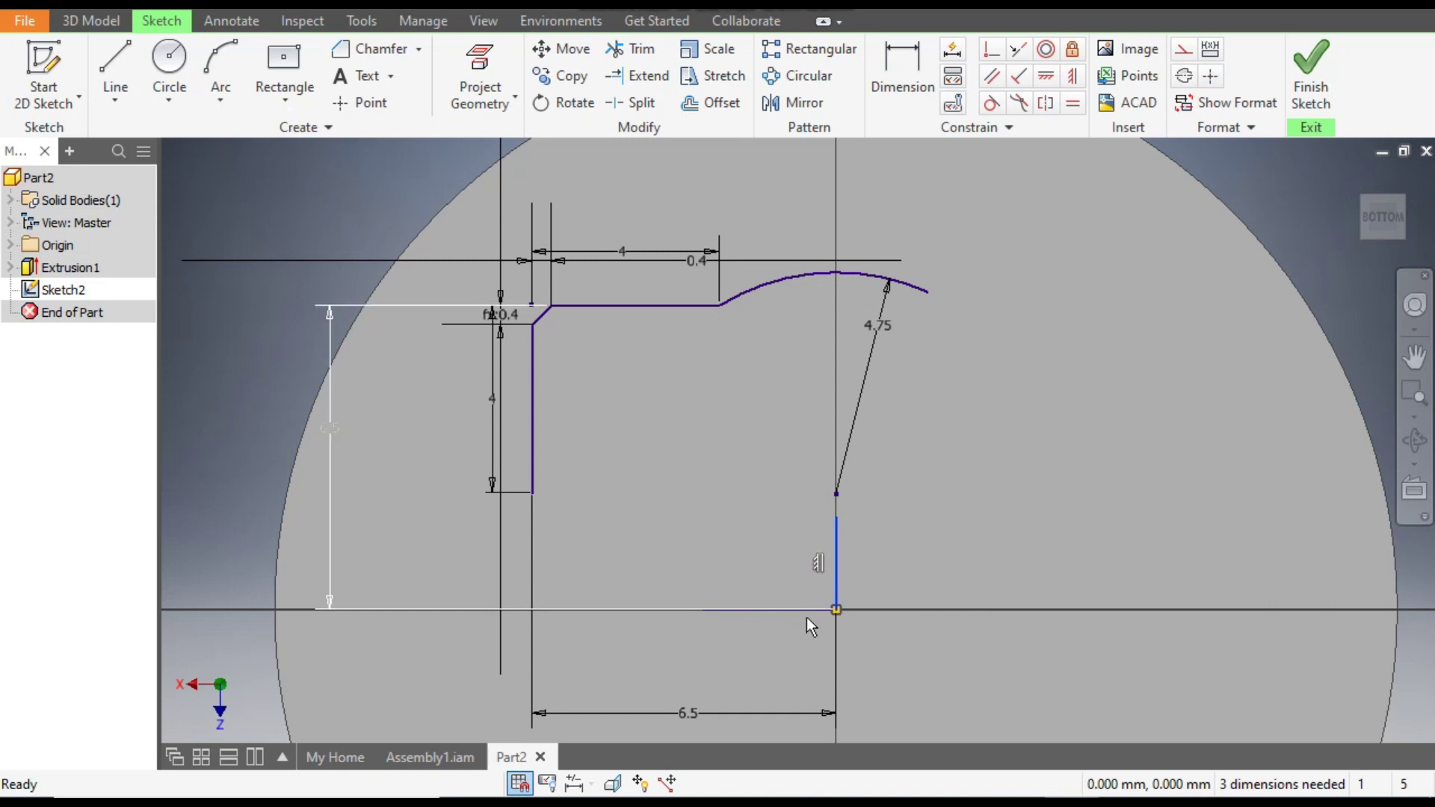
{"action": "mouse_move", "coordinate": [334, 432]}
{"action": "left_mouse_down"}
{"action": "mouse_move", "coordinate": [682, 474]}
{"action": "mouse_move", "coordinate": [1035, 487]}
{"action": "left_mouse_up"}
{"action": "left_click", "coordinate": [768, 613]}
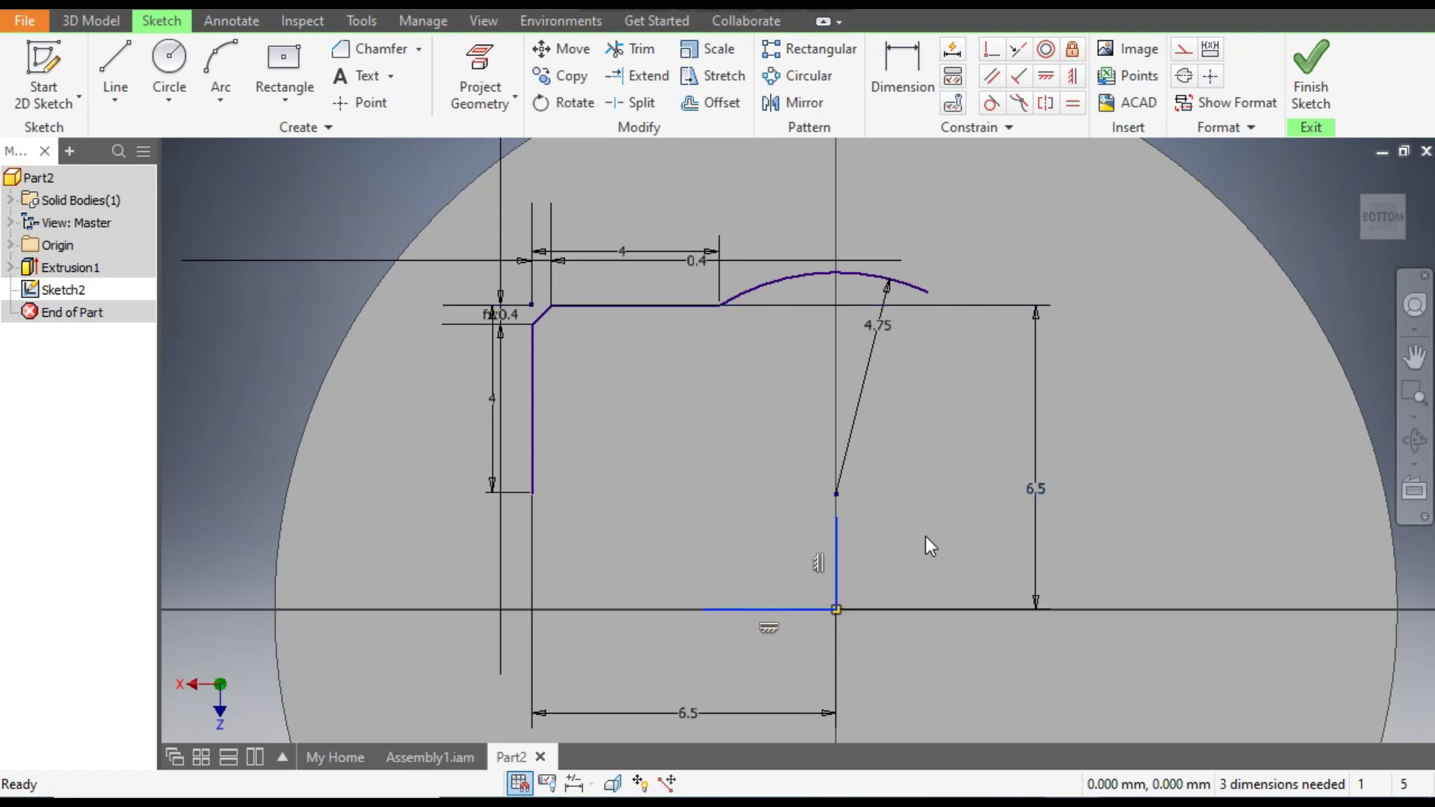
{"action": "left_click", "coordinate": [1183, 50]}
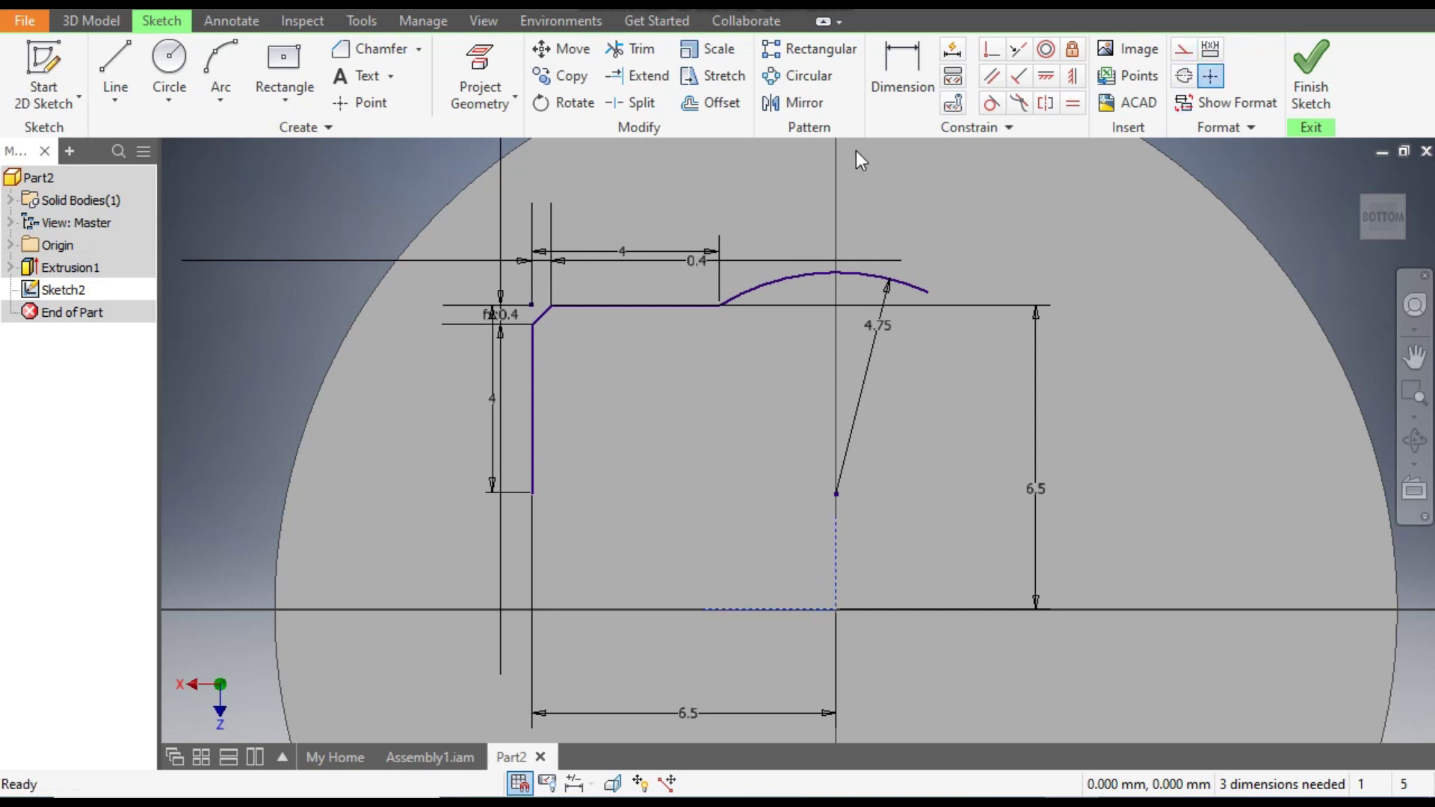
Step: Begin a mirror, selecting the top line and the chamfer segment
{"action": "left_click", "coordinate": [797, 109]}
{"action": "left_click", "coordinate": [658, 303]}
{"action": "left_click", "coordinate": [543, 313]}
Step: Add the left vertical line and mirror the set across the dashed vertical centre line
{"action": "left_click", "coordinate": [537, 360]}
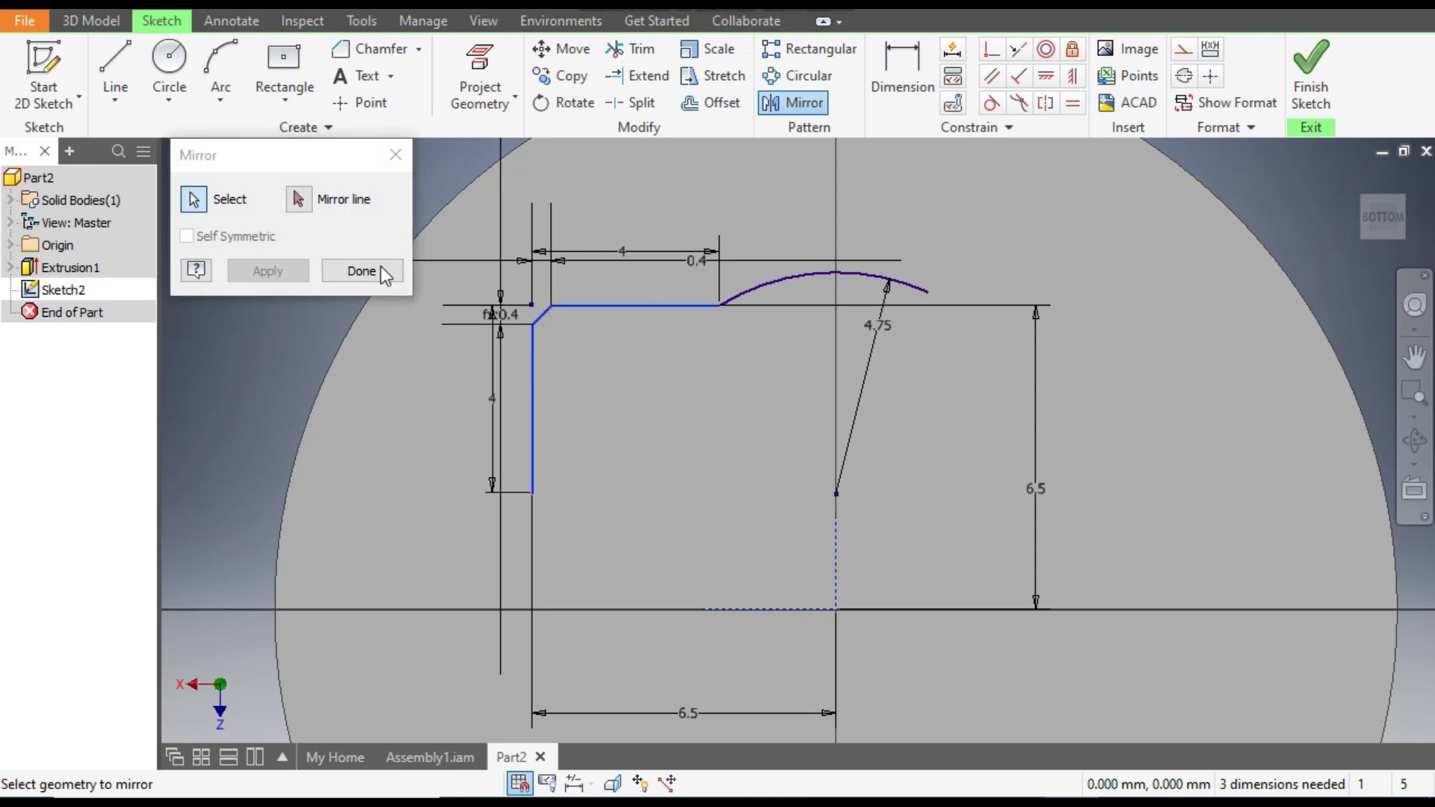
{"action": "left_click", "coordinate": [298, 198]}
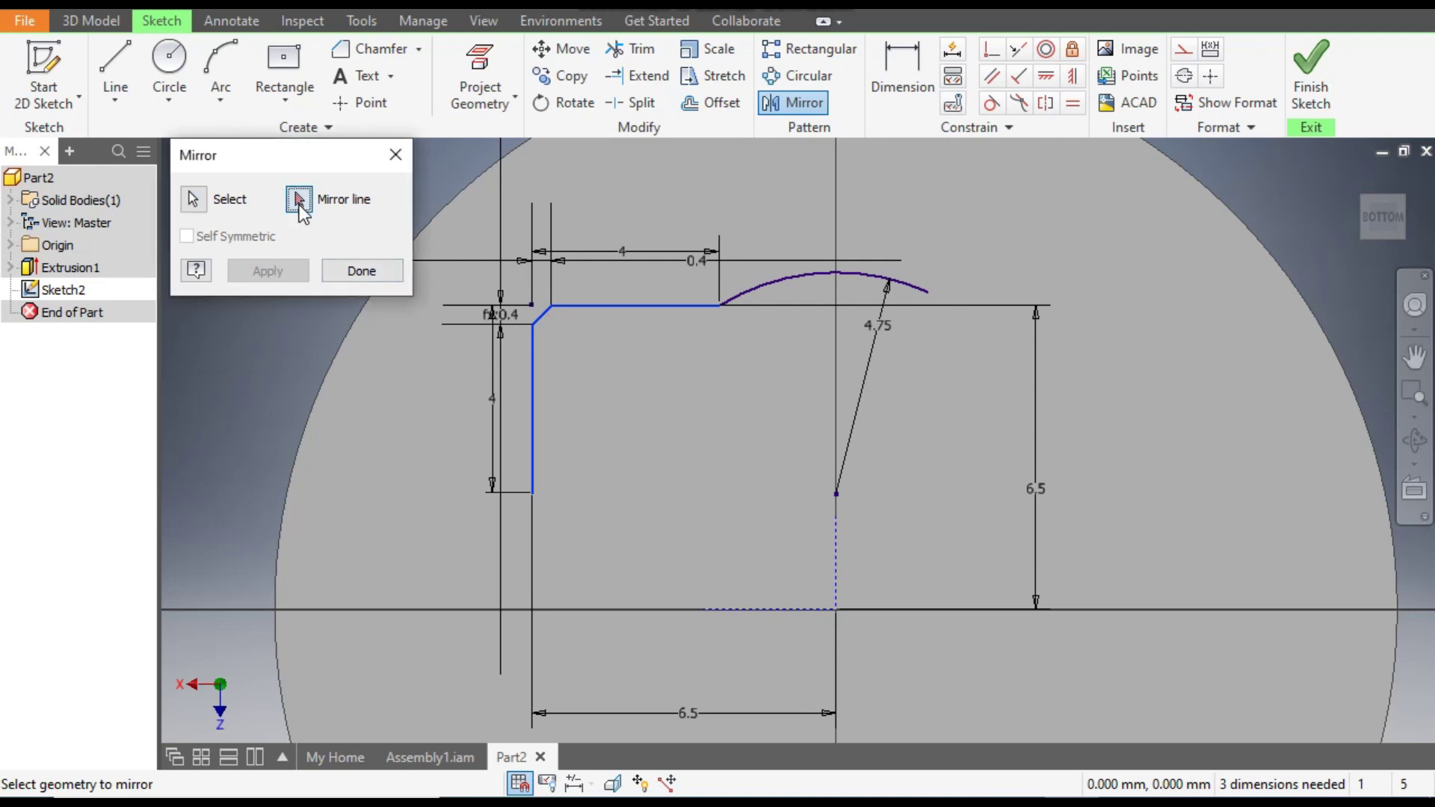
{"action": "left_click", "coordinate": [837, 535]}
{"action": "left_click", "coordinate": [269, 272]}
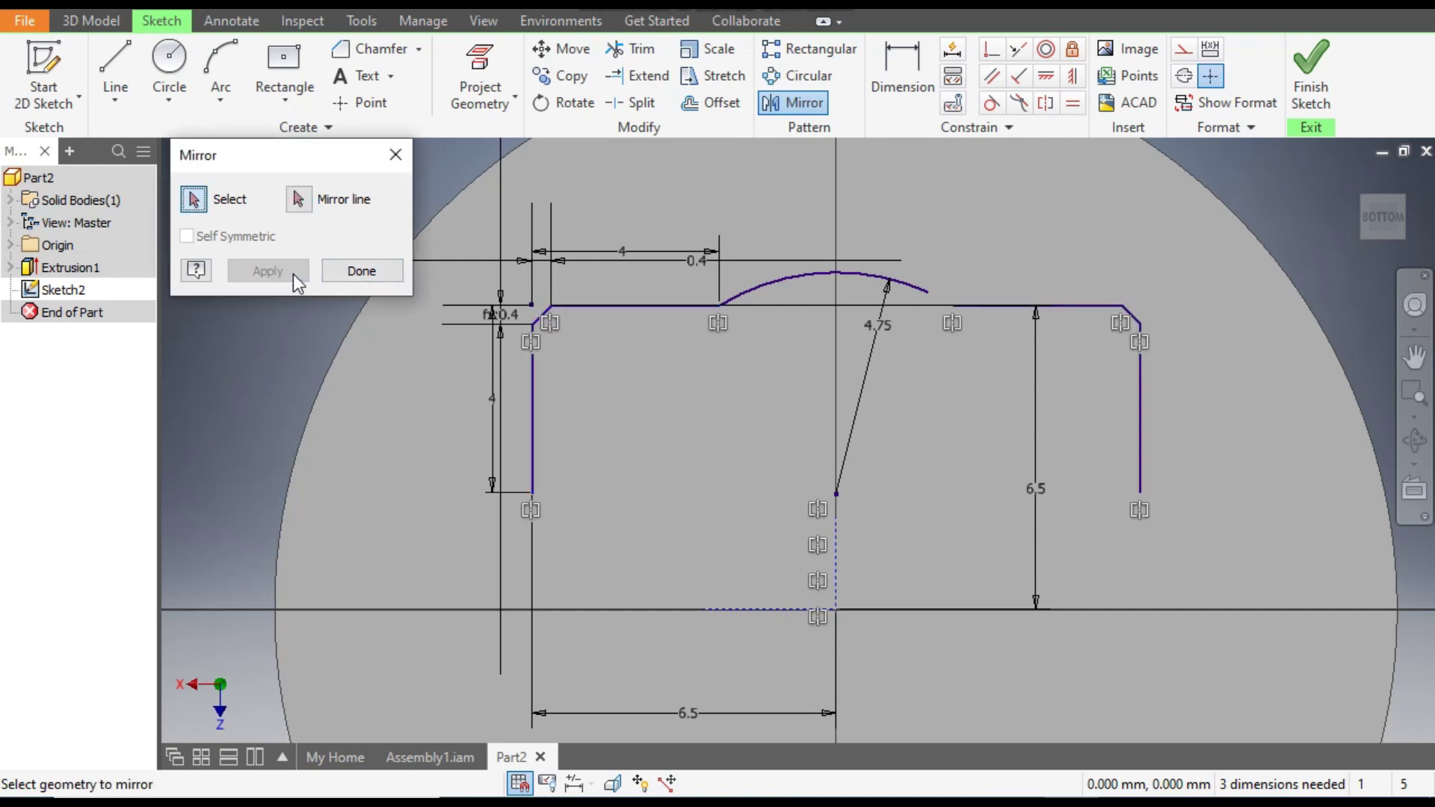
{"action": "left_click", "coordinate": [375, 267]}
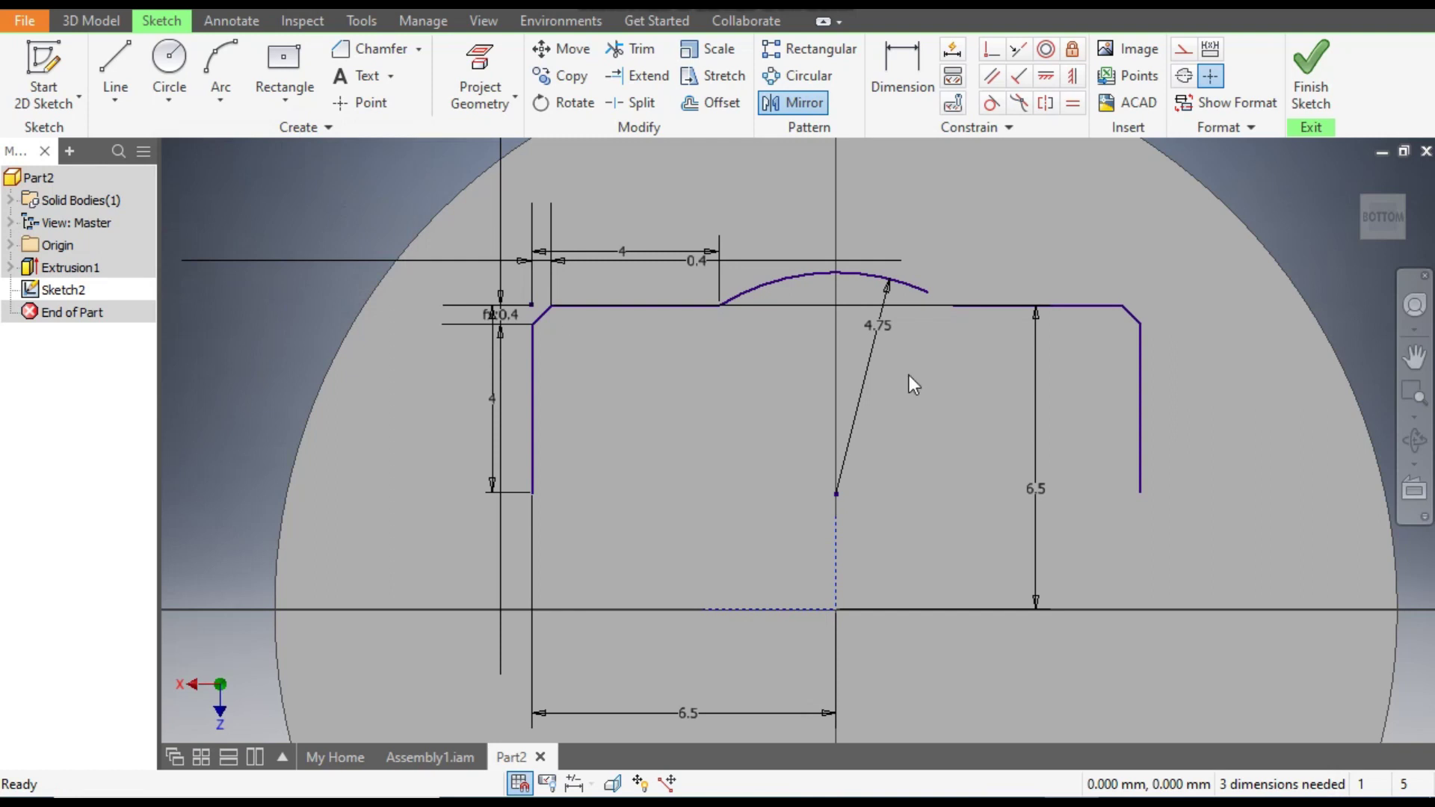
Step: Drag the arc's loose end onto the mirrored line to join them
{"action": "left_click_drag", "start_coordinate": [927, 293], "coordinate": [954, 305]}
{"action": "scroll", "coordinate": [968, 314], "scroll_direction": "up", "scroll_amount": 3}
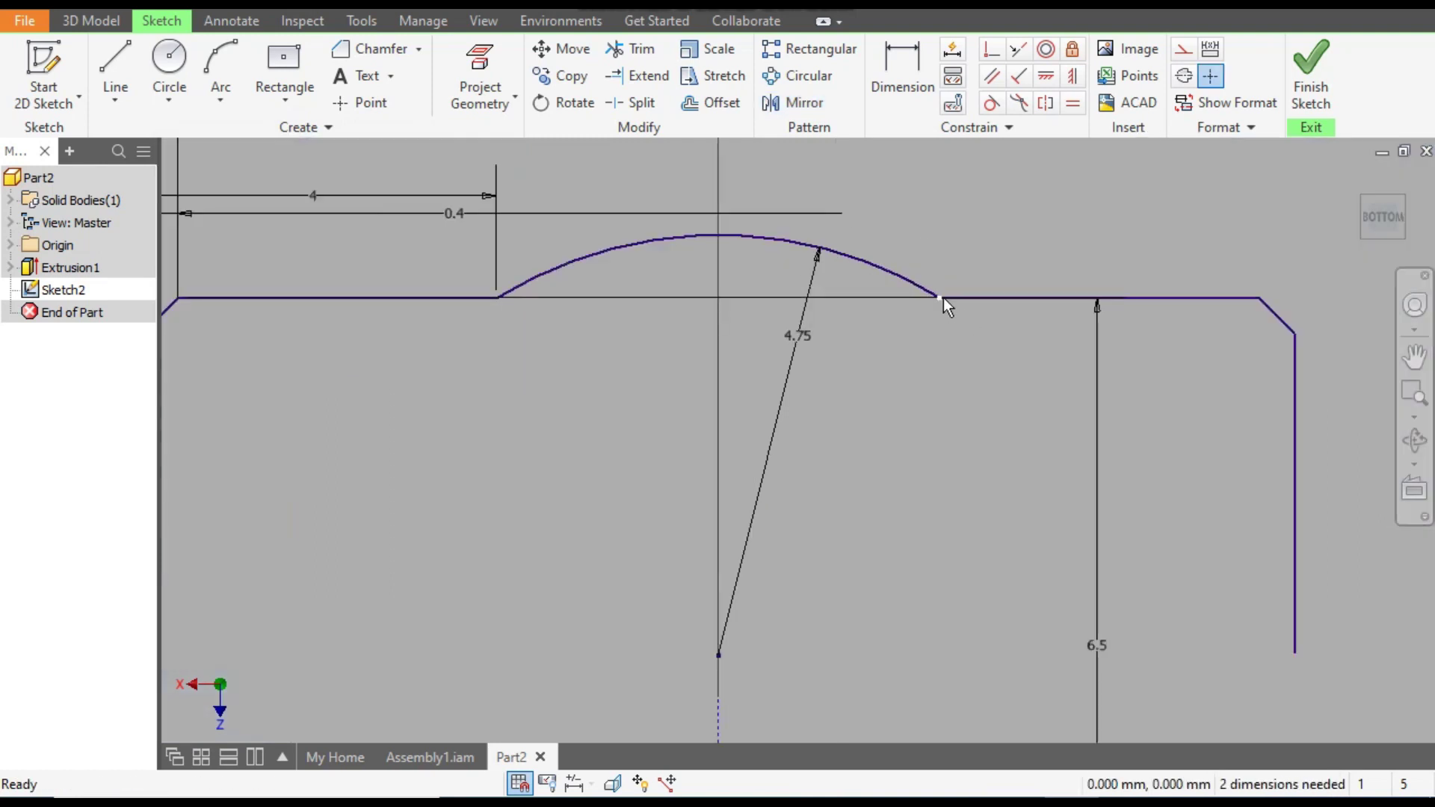
{"action": "scroll", "coordinate": [980, 307], "scroll_direction": "down", "scroll_amount": 5}
{"action": "middle_click_drag", "start_coordinate": [992, 278], "coordinate": [961, 282]}
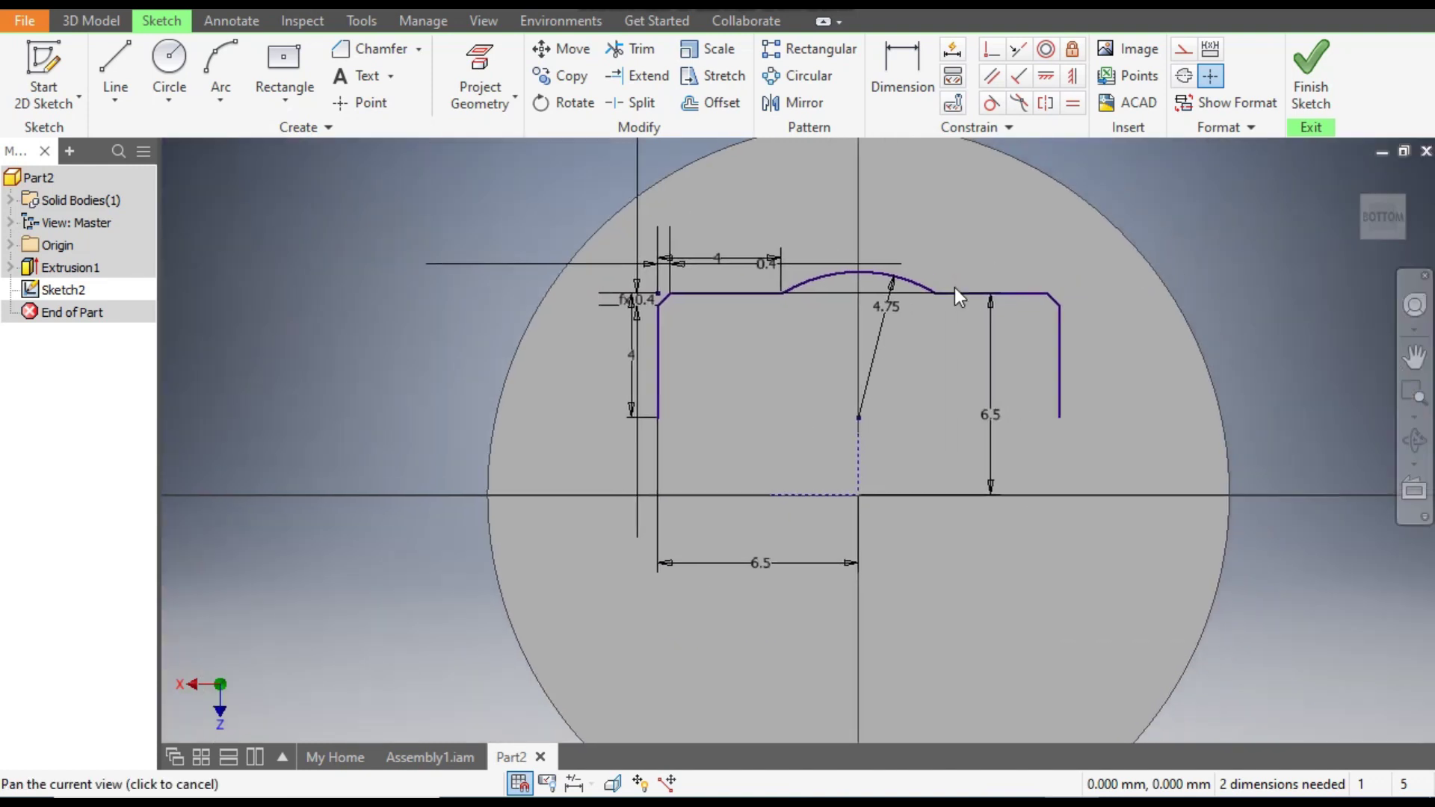
{"action": "scroll", "coordinate": [871, 258], "scroll_direction": "up", "scroll_amount": 2}
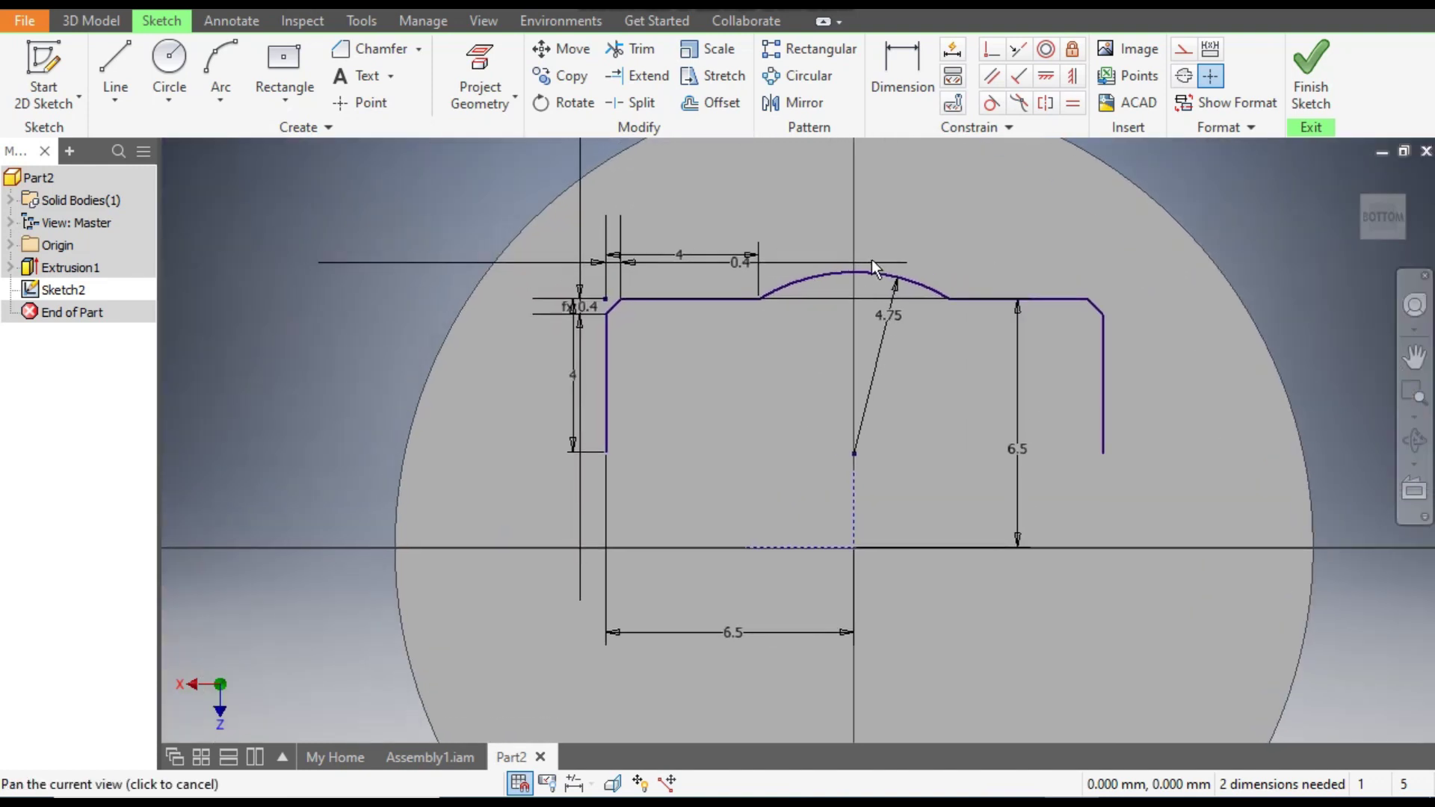
Step: Window-select the complete upper profile and mirror it across the horizontal axis
{"action": "left_click", "coordinate": [801, 105]}
{"action": "mouse_move", "coordinate": [1133, 259]}
{"action": "left_mouse_down"}
{"action": "mouse_move", "coordinate": [770, 414]}
{"action": "mouse_move", "coordinate": [616, 424]}
{"action": "left_mouse_up"}
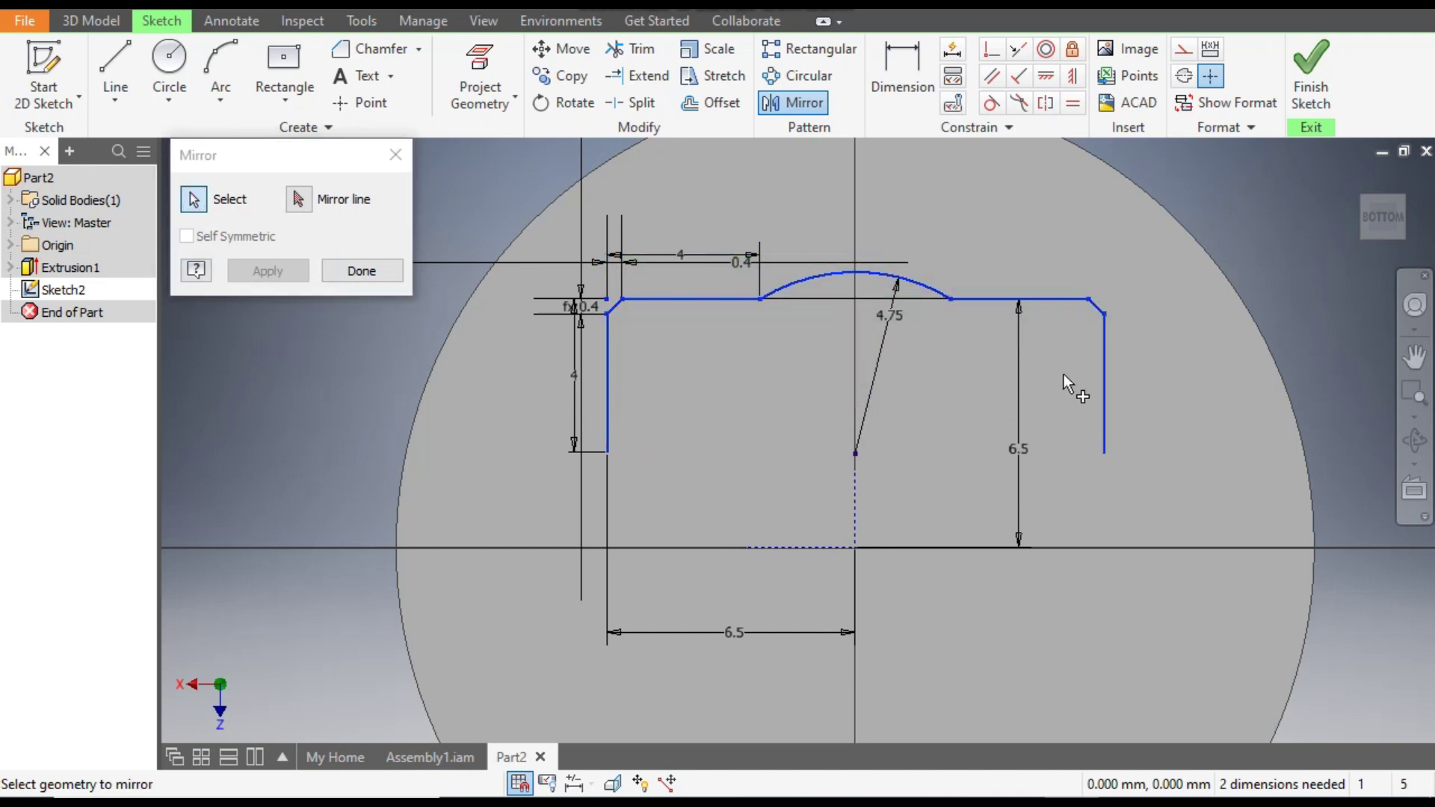
{"action": "left_click", "coordinate": [302, 208]}
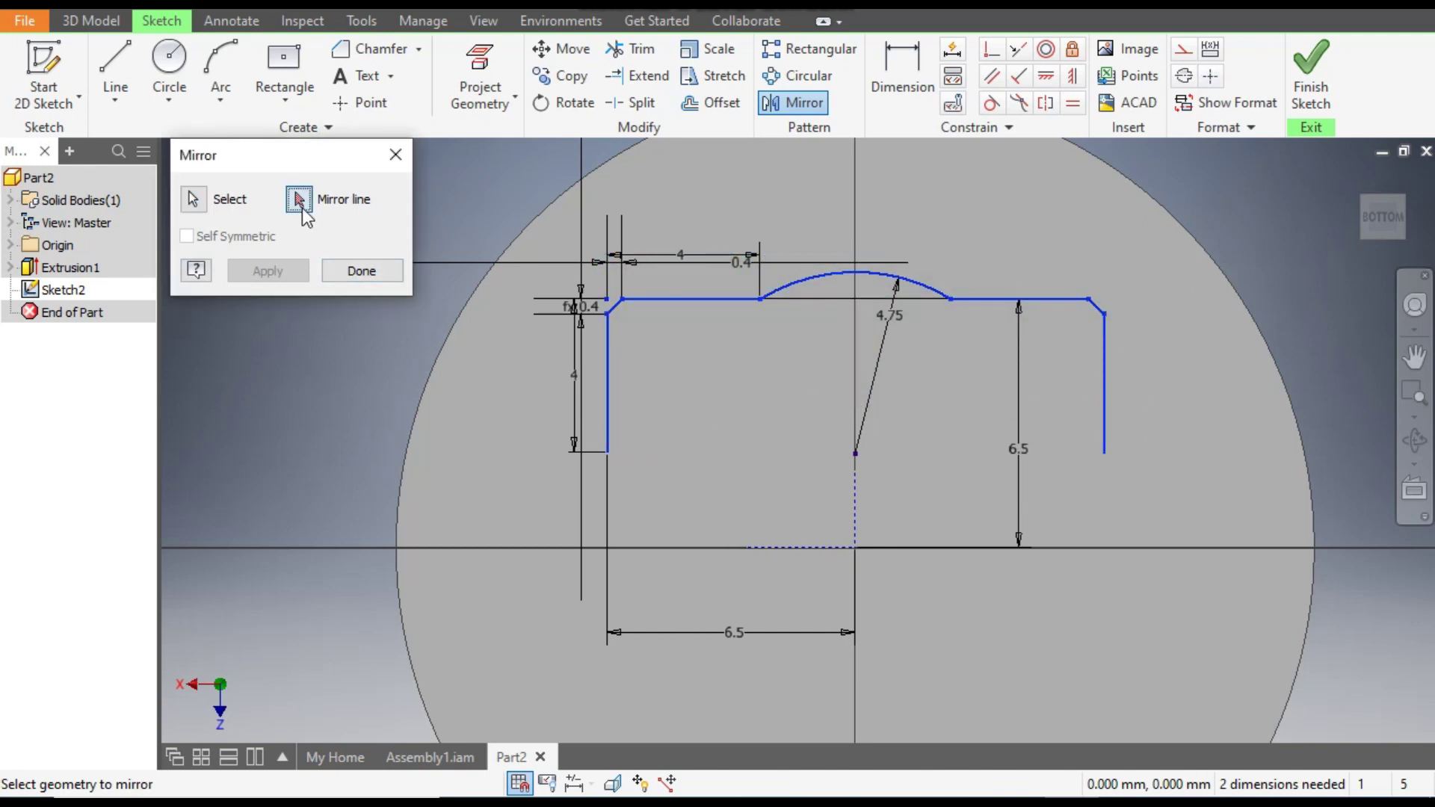
{"action": "left_click", "coordinate": [800, 547]}
{"action": "left_click", "coordinate": [281, 270]}
{"action": "left_click", "coordinate": [360, 270]}
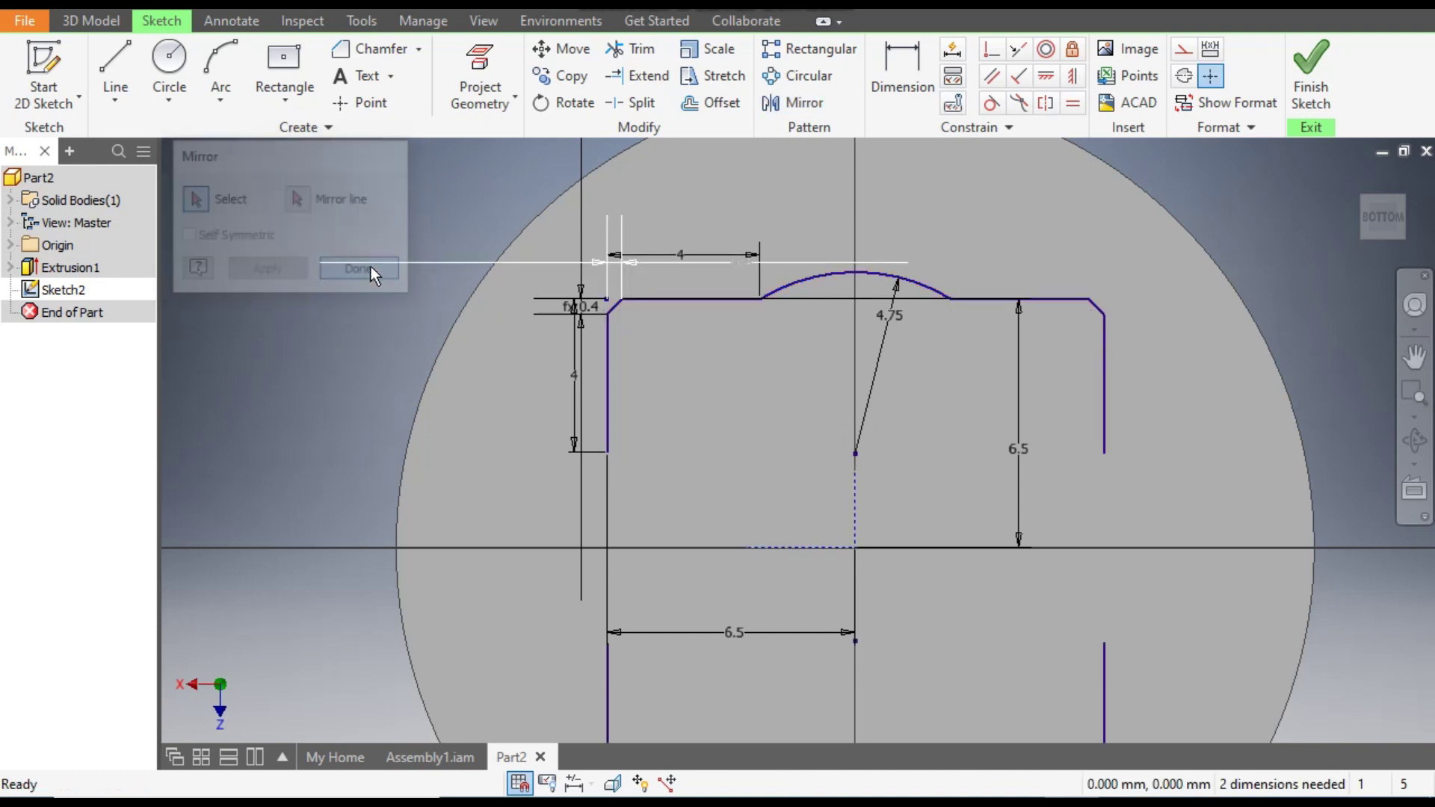
{"action": "middle_click_drag", "start_coordinate": [938, 448], "coordinate": [938, 378]}
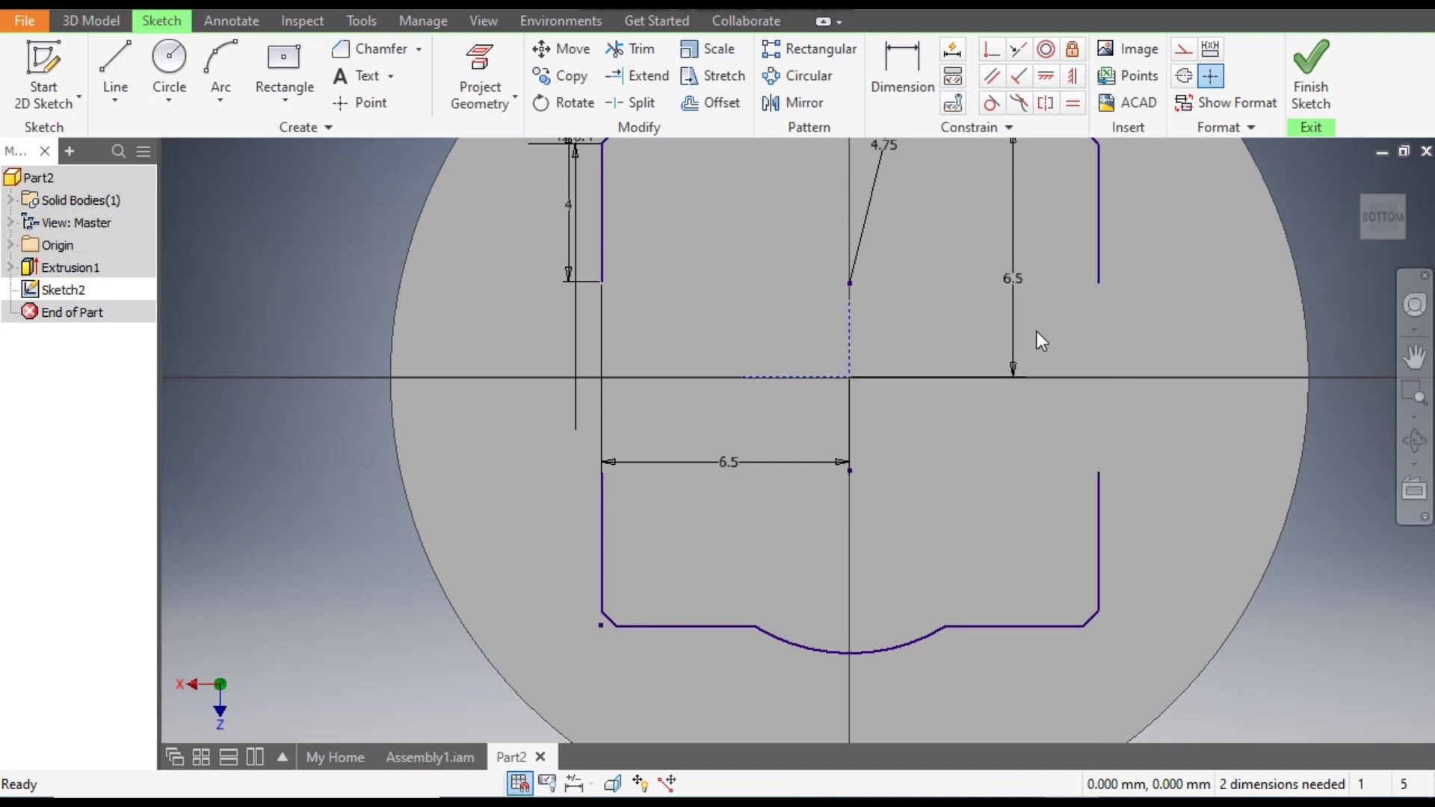
{"action": "middle_click_drag", "start_coordinate": [1037, 332], "coordinate": [1058, 388]}
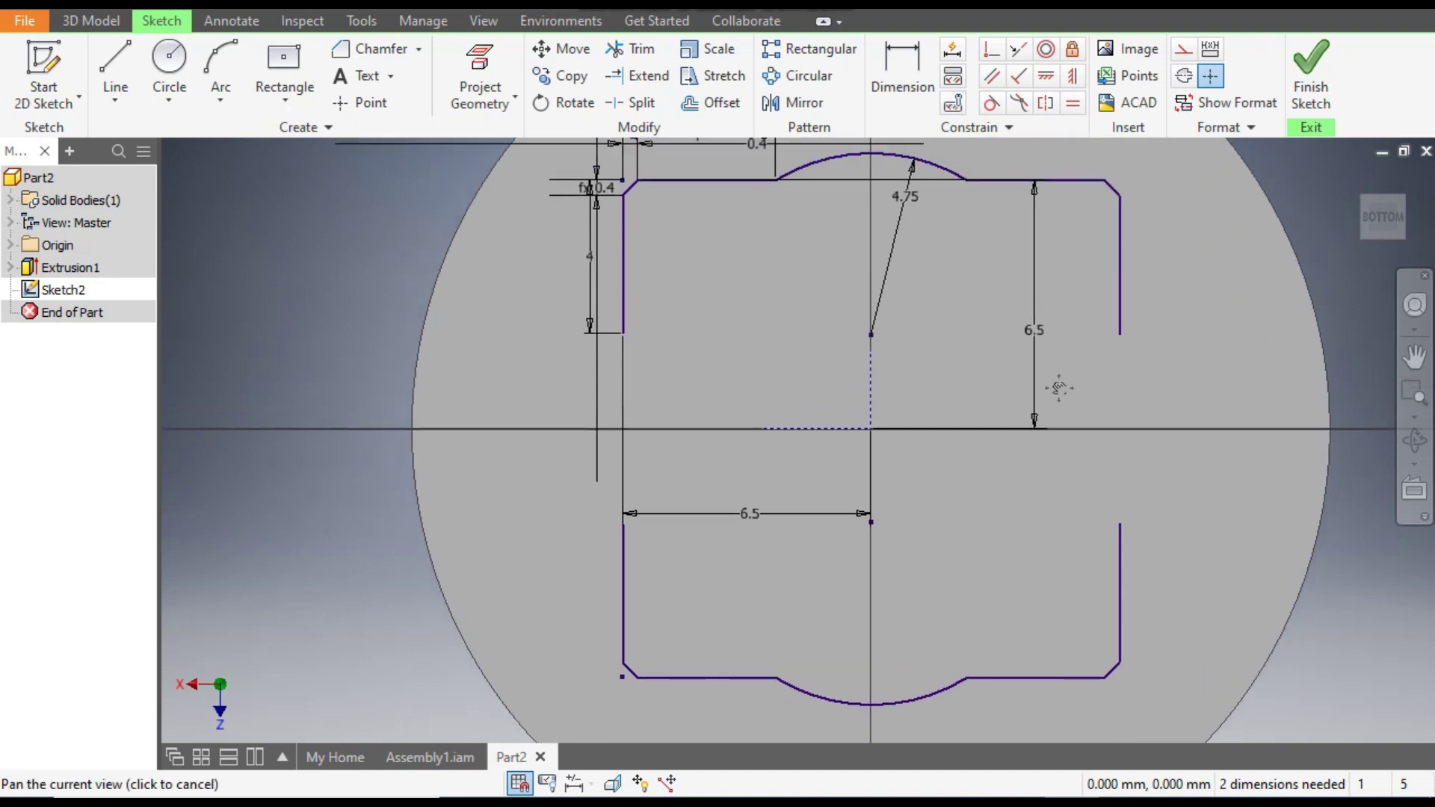
Step: Draw outward-bulging three-point arcs joining the line ends at the left and right gaps
{"action": "left_click", "coordinate": [225, 98]}
{"action": "left_click", "coordinate": [269, 136]}
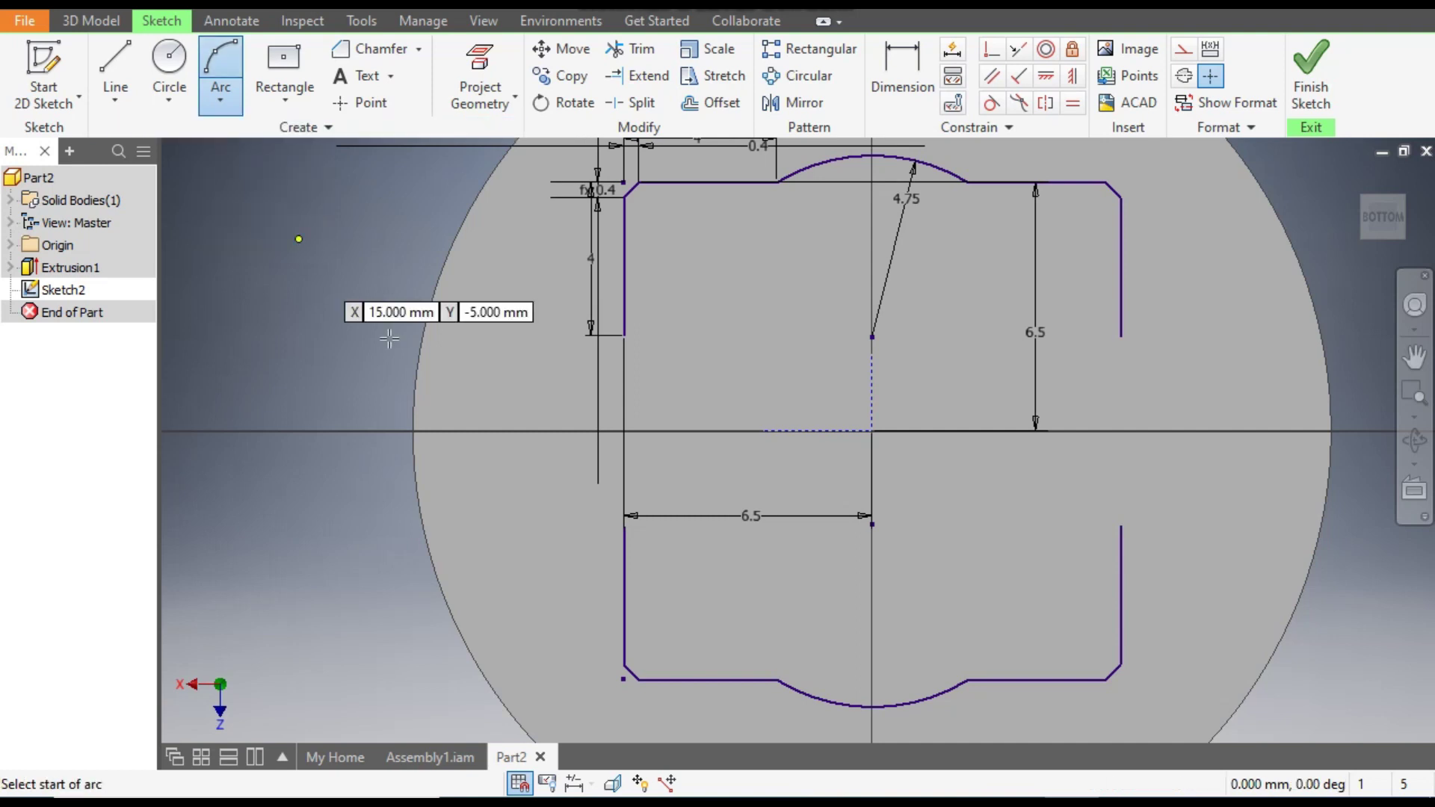
{"action": "left_click", "coordinate": [624, 335]}
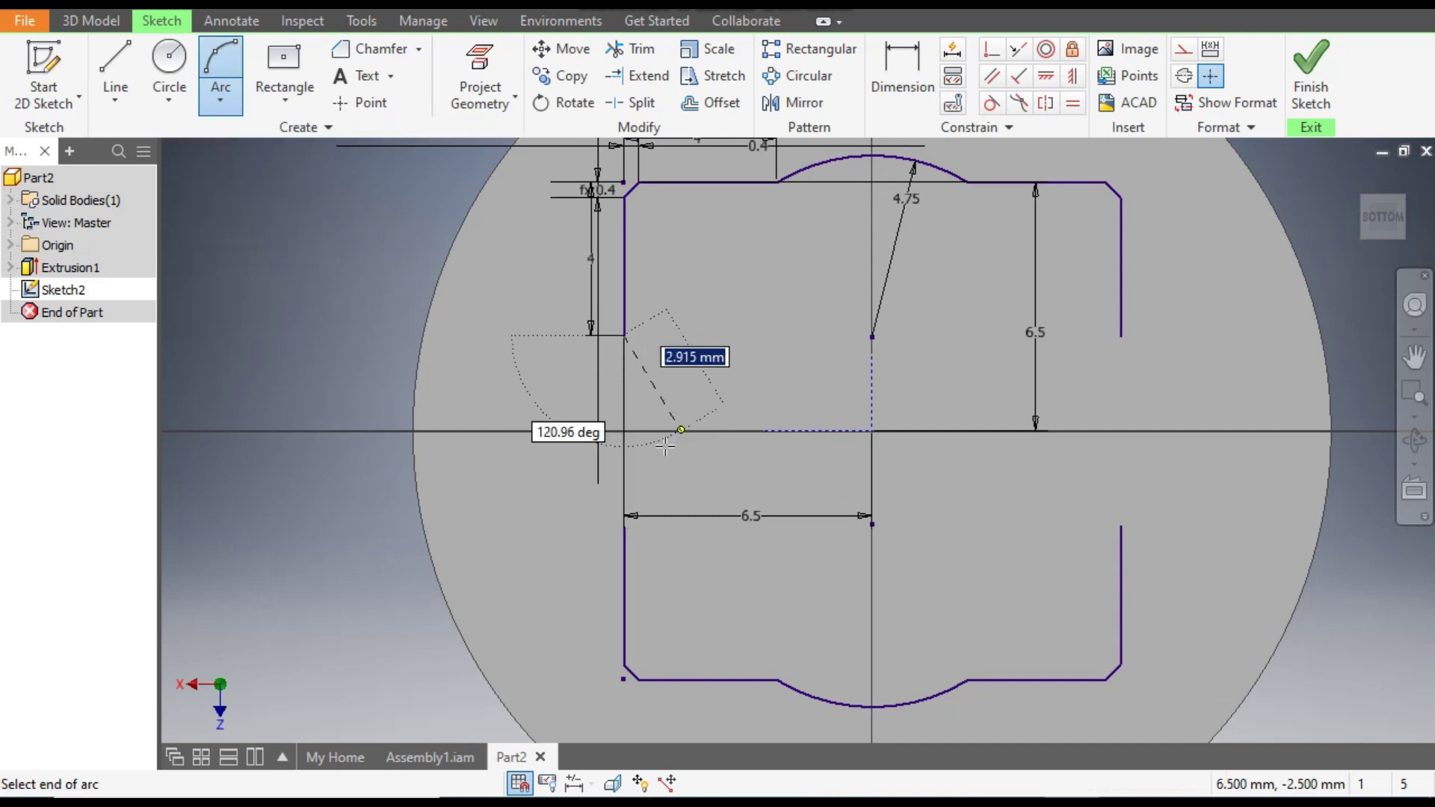
{"action": "left_click", "coordinate": [624, 526]}
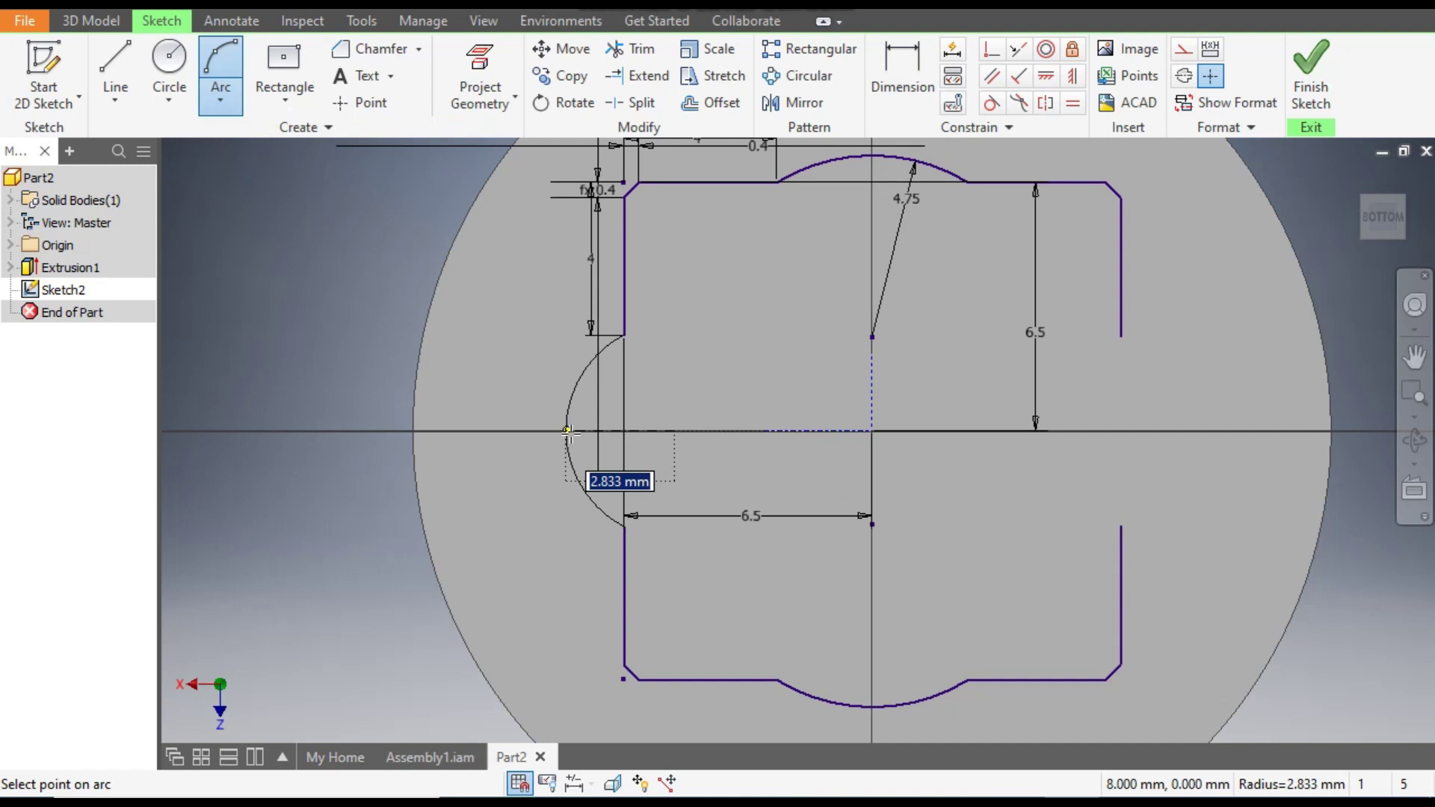
{"action": "left_click", "coordinate": [568, 431]}
{"action": "left_click", "coordinate": [1115, 337]}
{"action": "left_click", "coordinate": [1120, 527]}
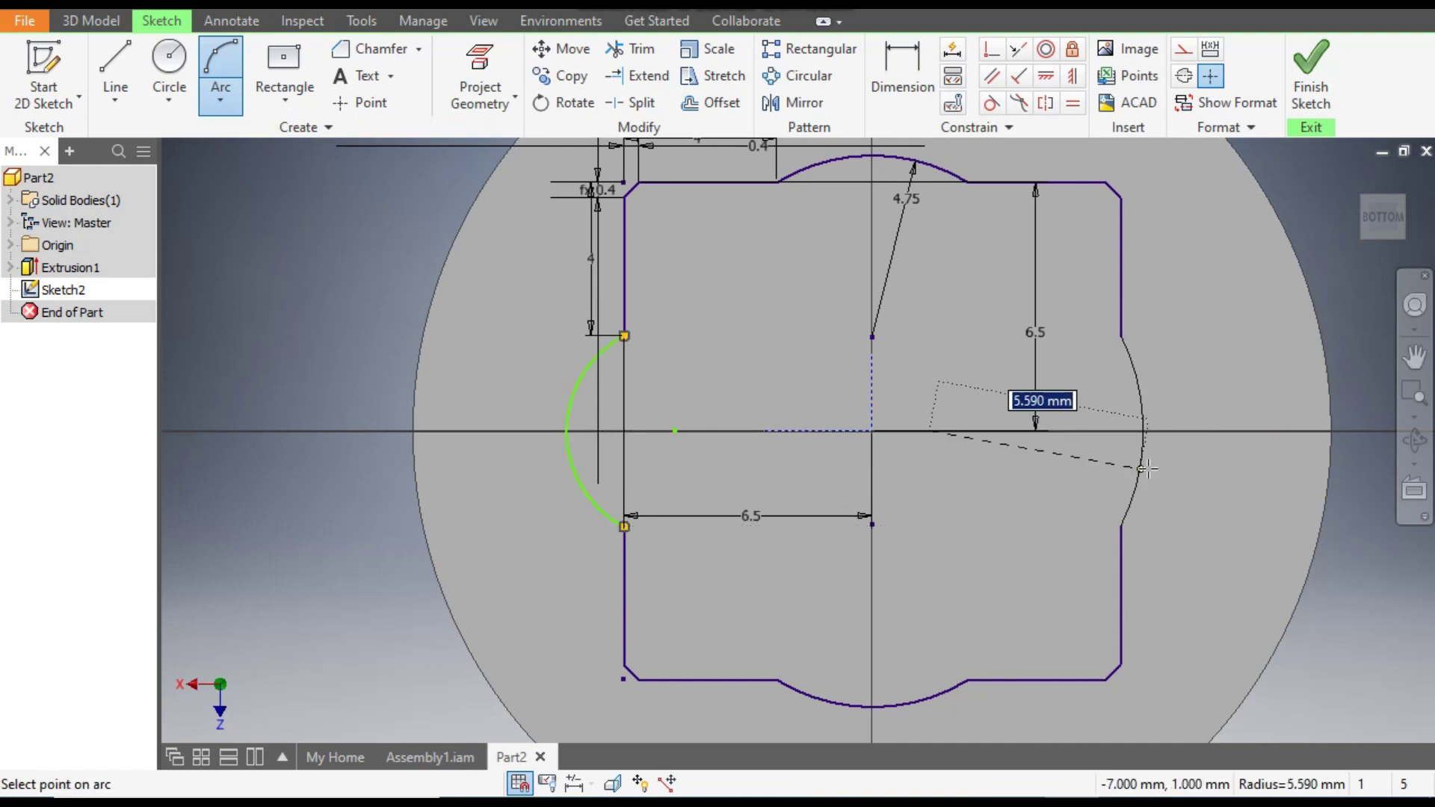
{"action": "left_click", "coordinate": [1144, 467]}
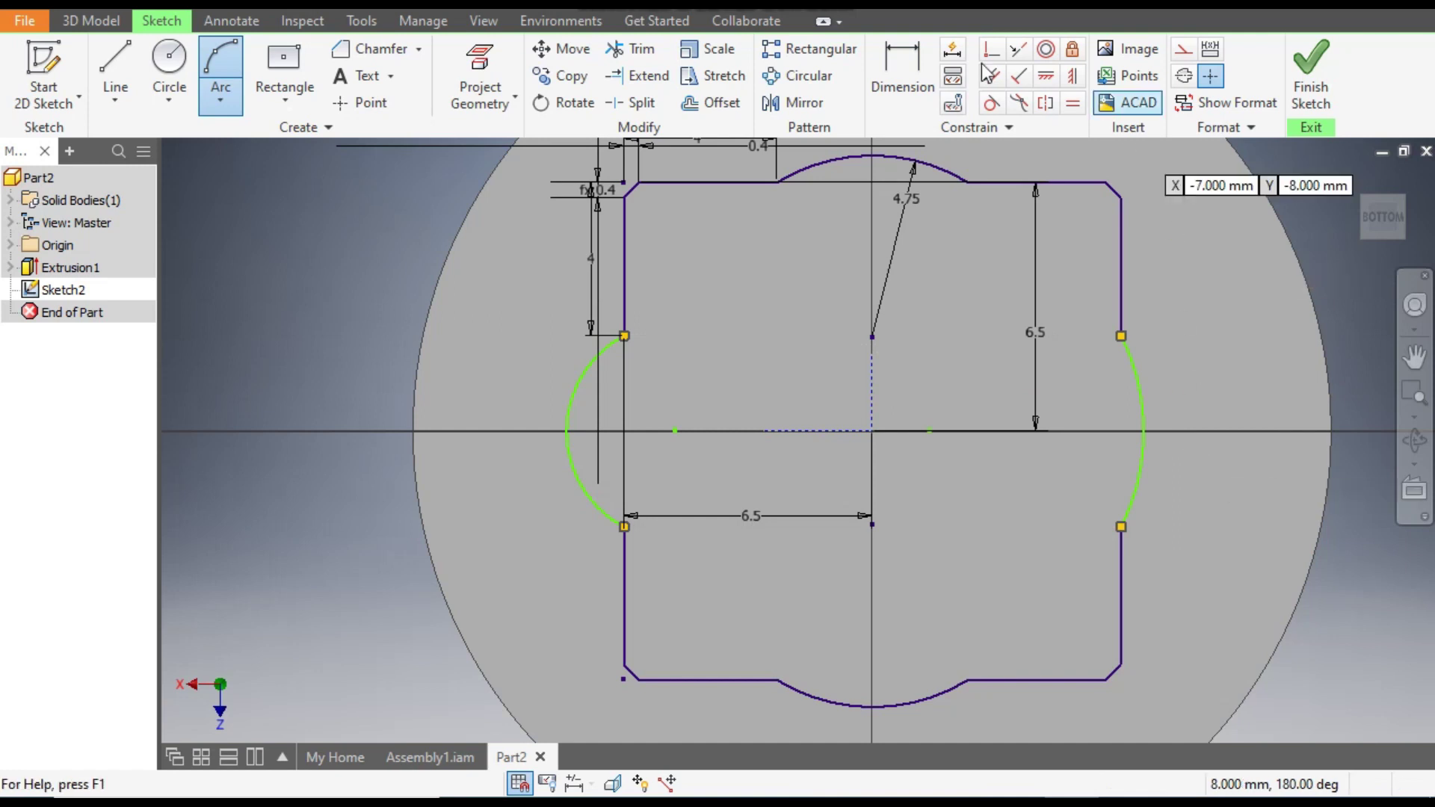
Step: Dimension the left and right side arcs, each to a 4.75 mm radius
{"action": "key", "text": "d"}
{"action": "left_click", "coordinate": [582, 394]}
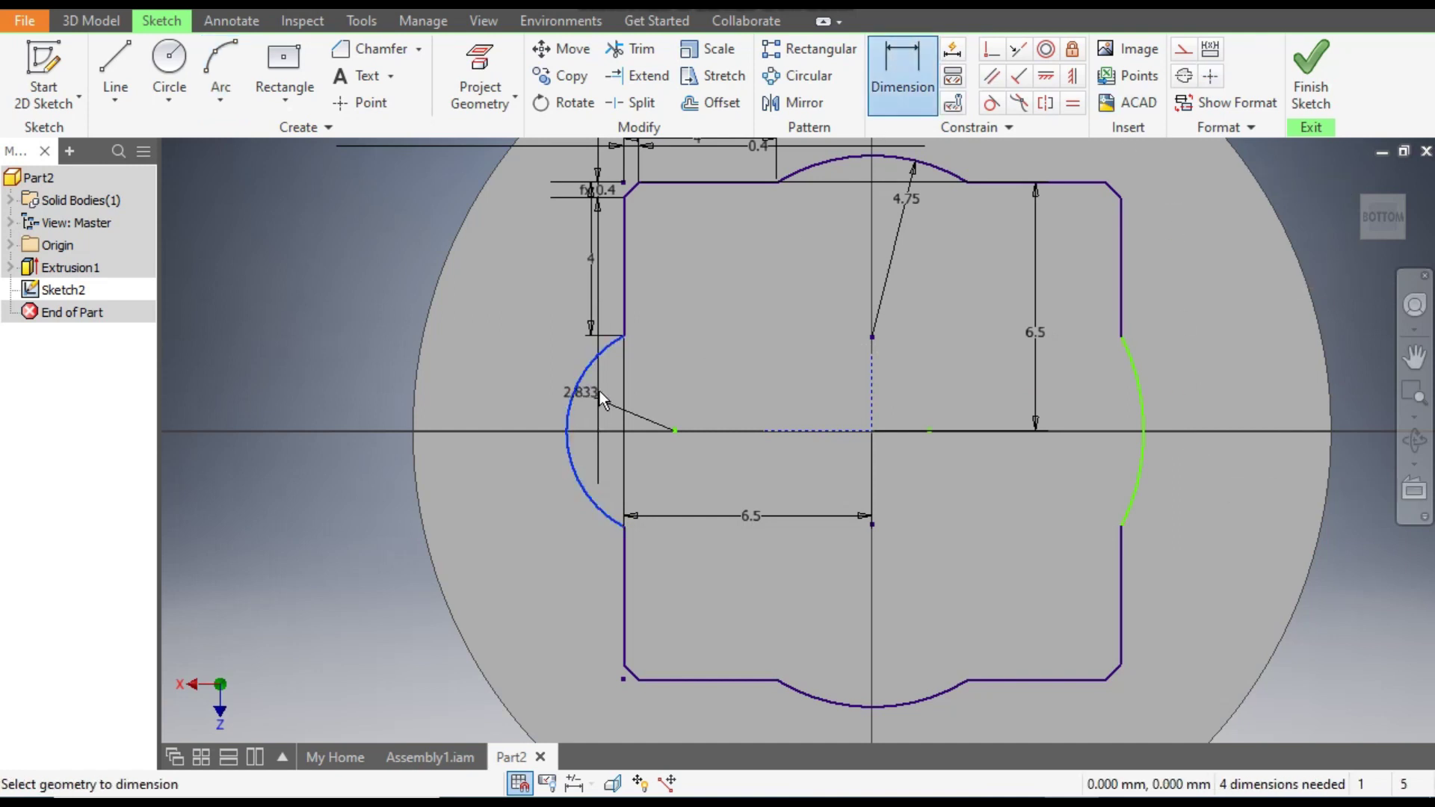
{"action": "left_click", "coordinate": [644, 387]}
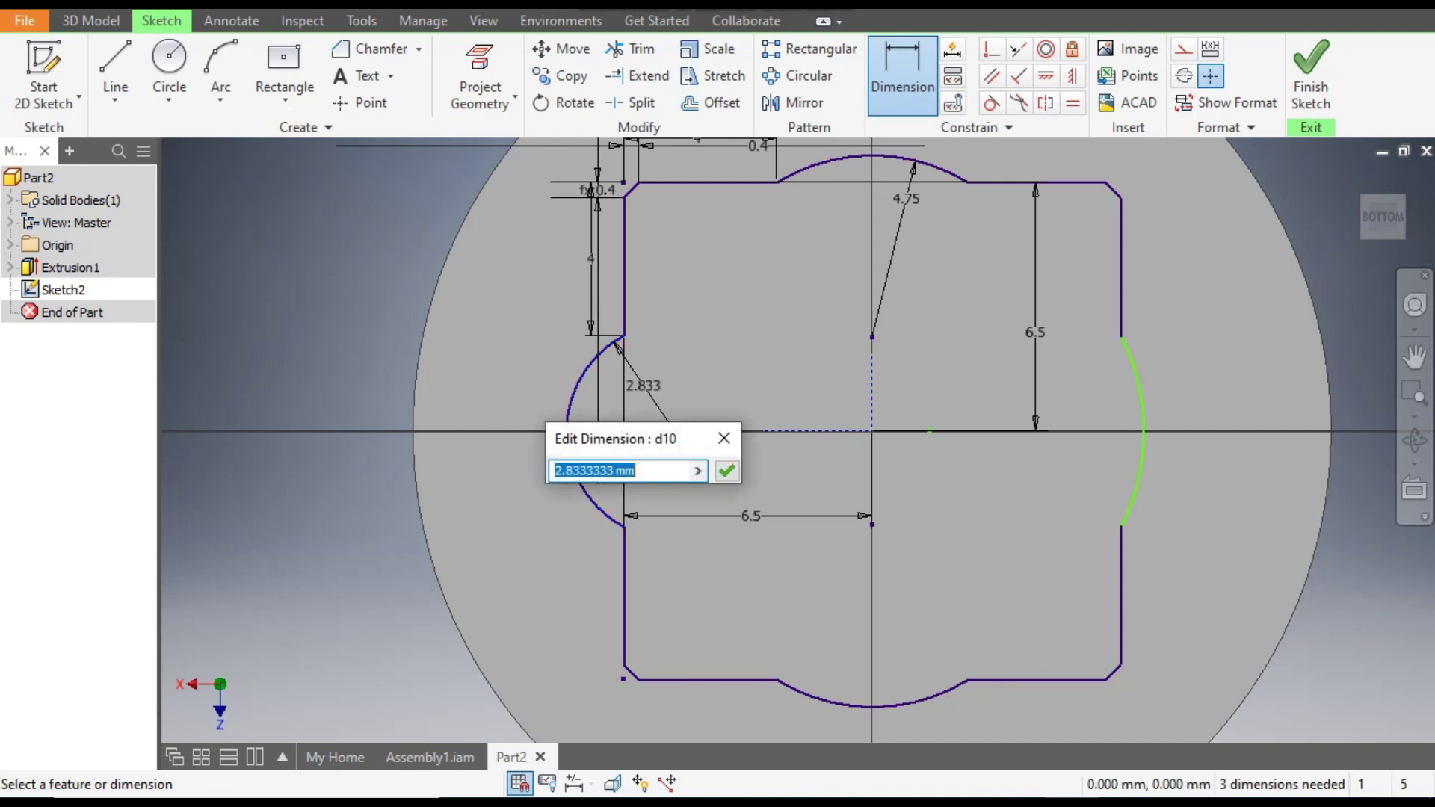
{"action": "type", "text": "4.75"}
{"action": "key", "text": "Return"}
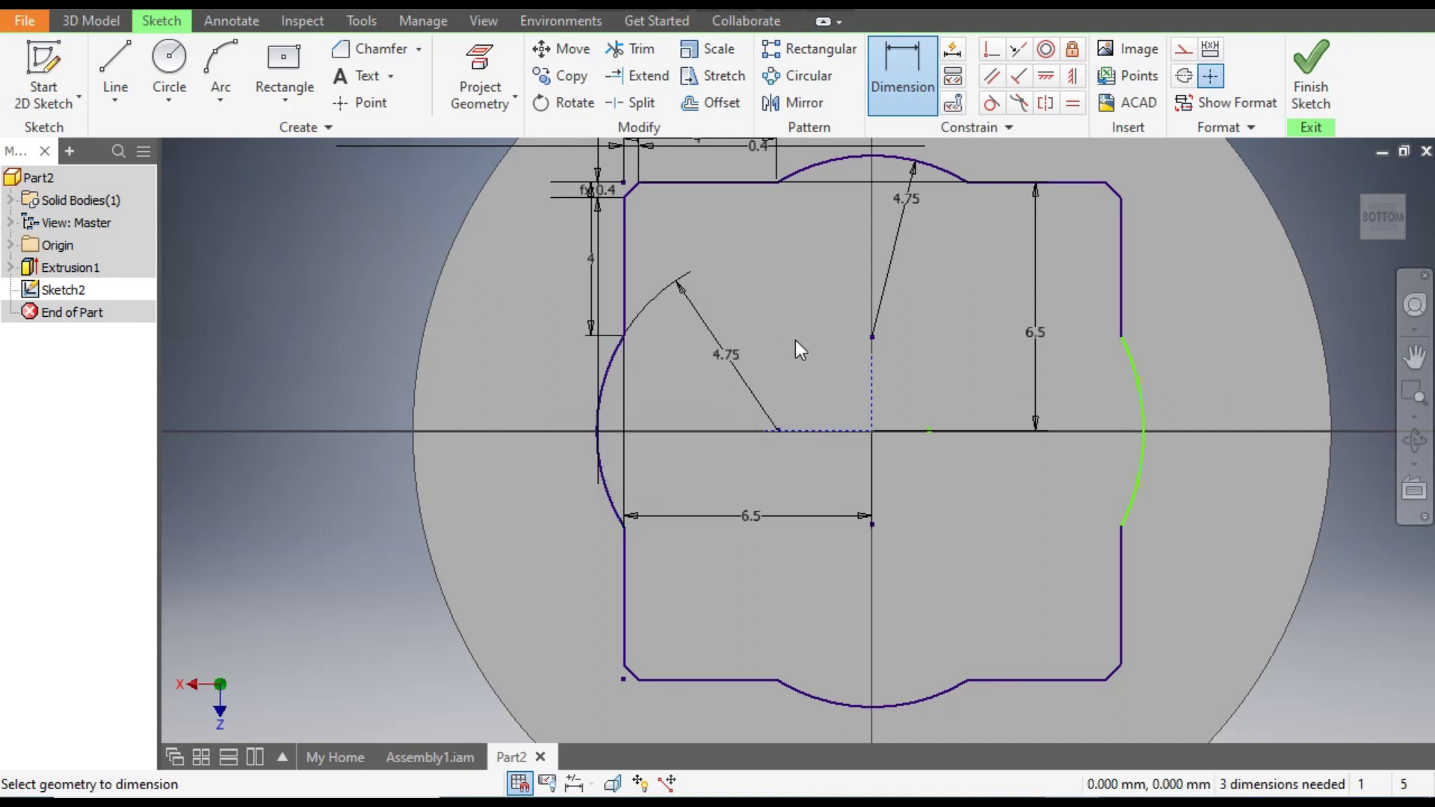
{"action": "left_click", "coordinate": [1147, 396]}
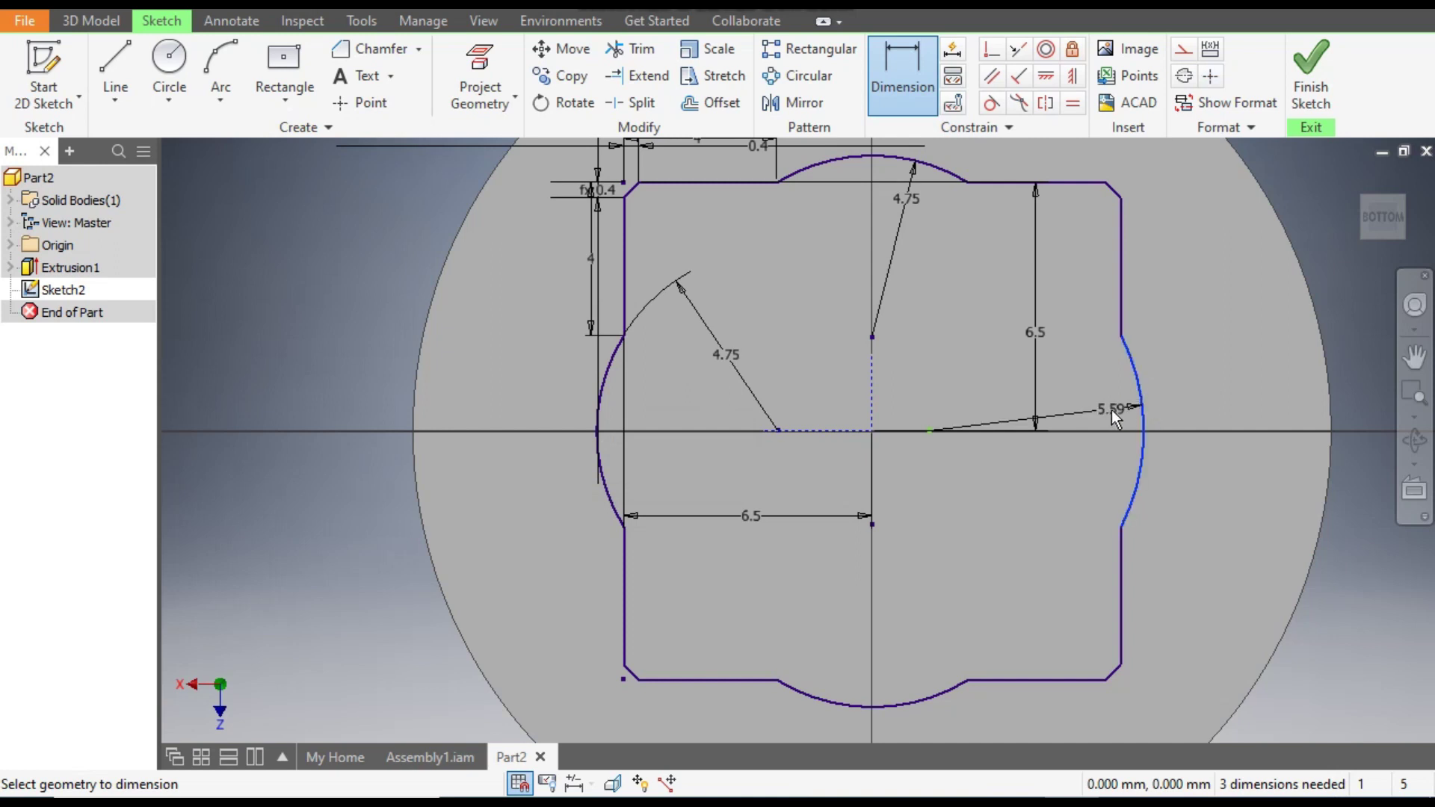
{"action": "left_click", "coordinate": [1111, 409]}
{"action": "type", "text": "4.75"}
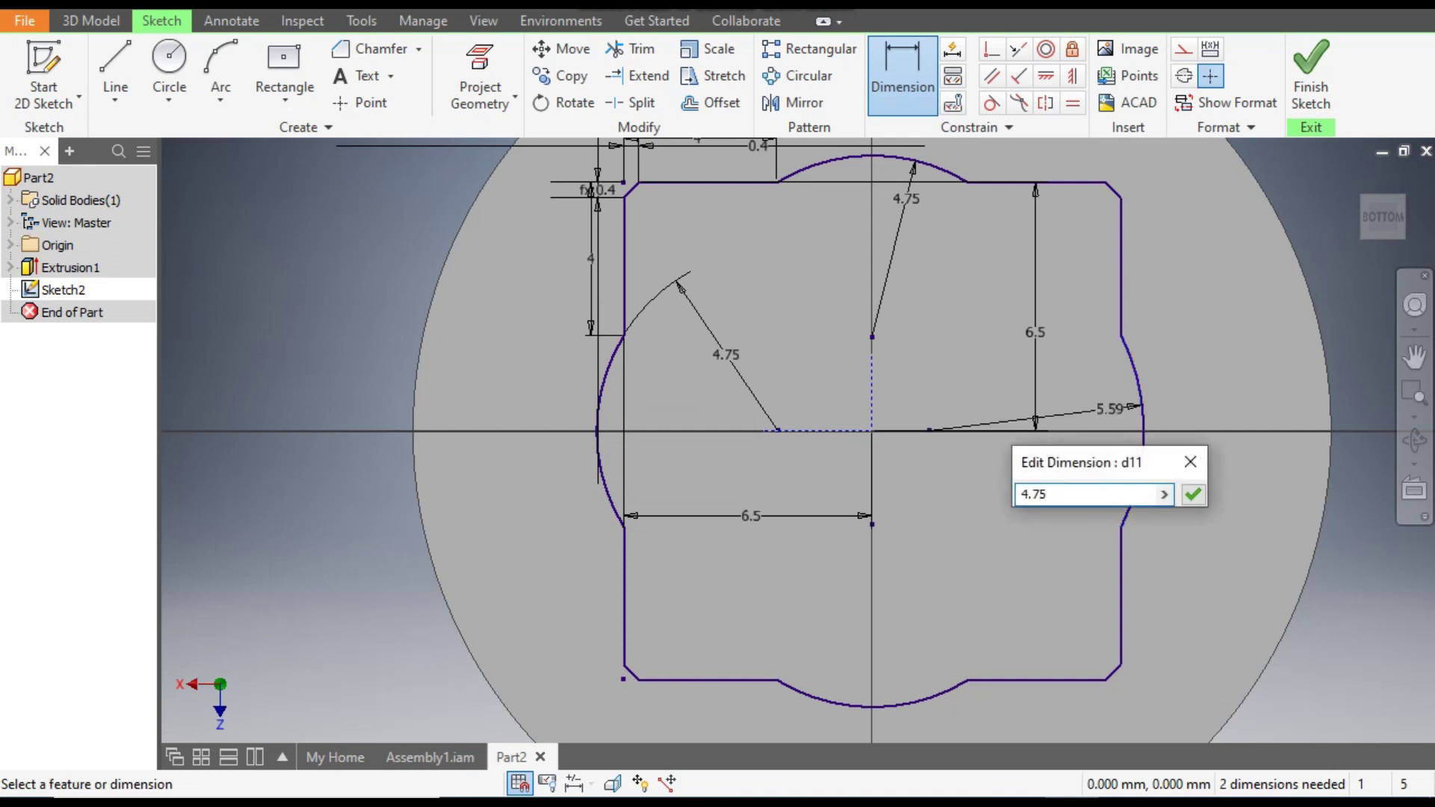
{"action": "key", "text": "Return"}
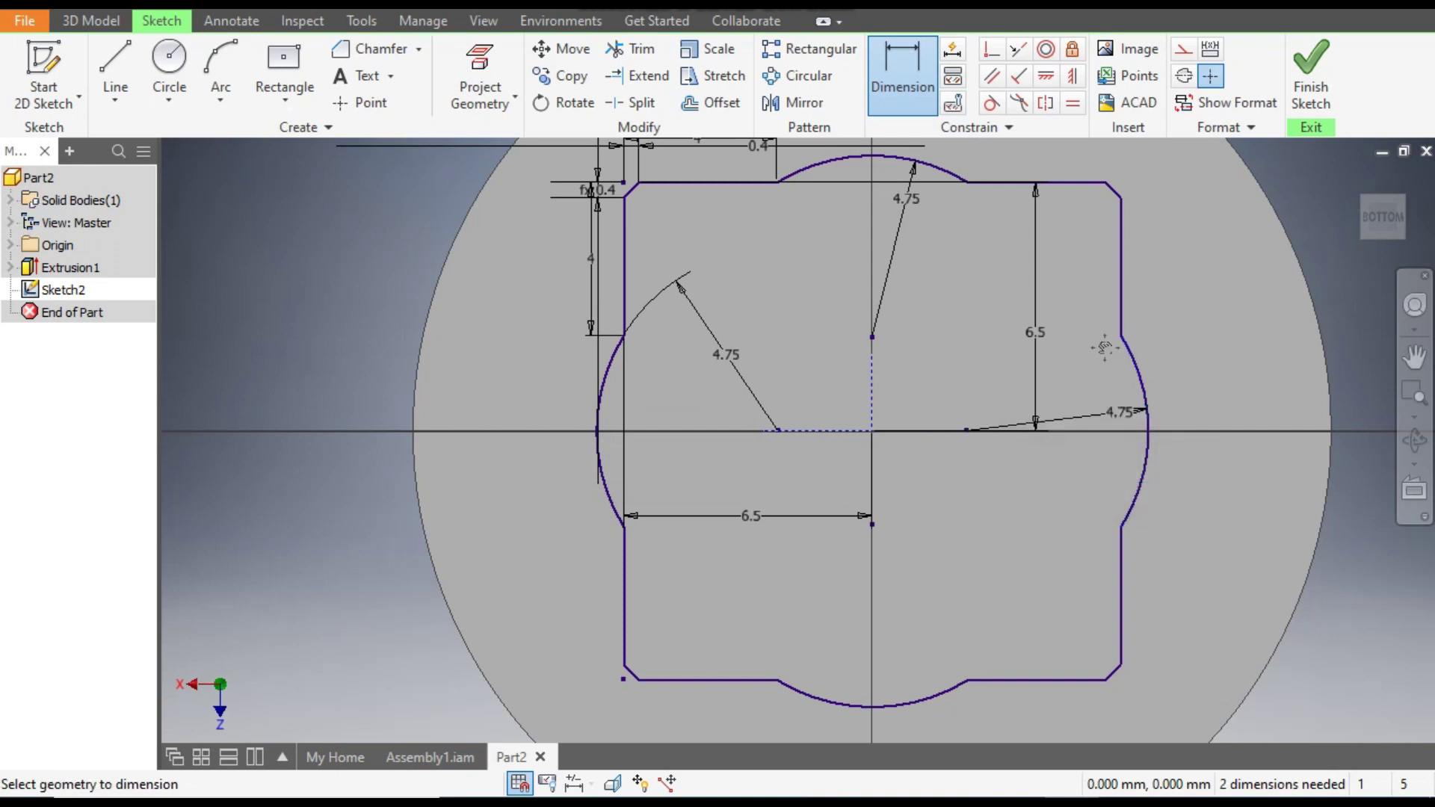
{"action": "scroll", "coordinate": [1110, 391], "scroll_direction": "down", "scroll_amount": 2}
{"action": "middle_click_drag", "start_coordinate": [1109, 392], "coordinate": [1079, 400]}
{"action": "scroll", "coordinate": [1080, 401], "scroll_direction": "down", "scroll_amount": 2}
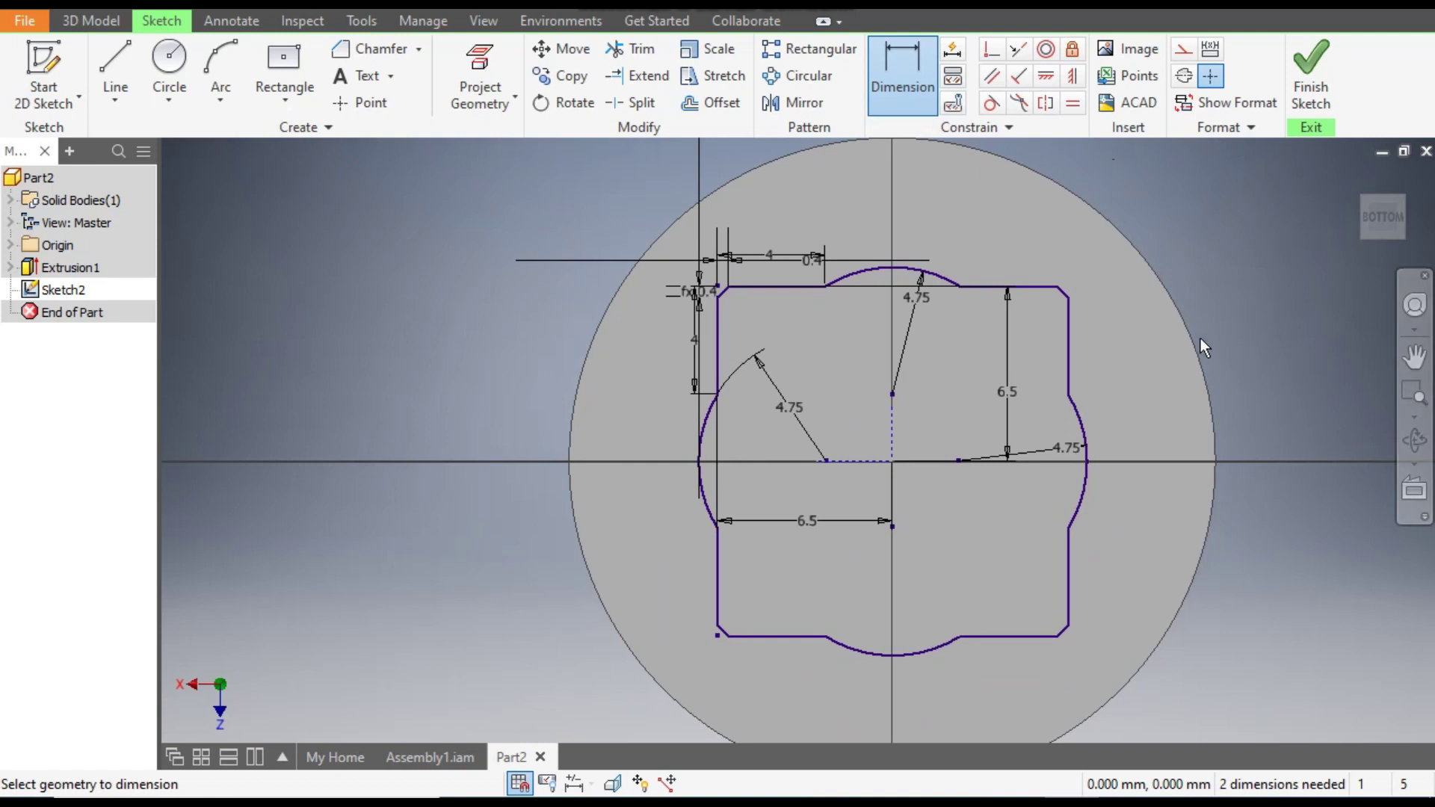
Step: Extrude Sketch2's cross profile as a reversed 19.5 mm cut up into the cylinder
{"action": "left_click", "coordinate": [93, 22]}
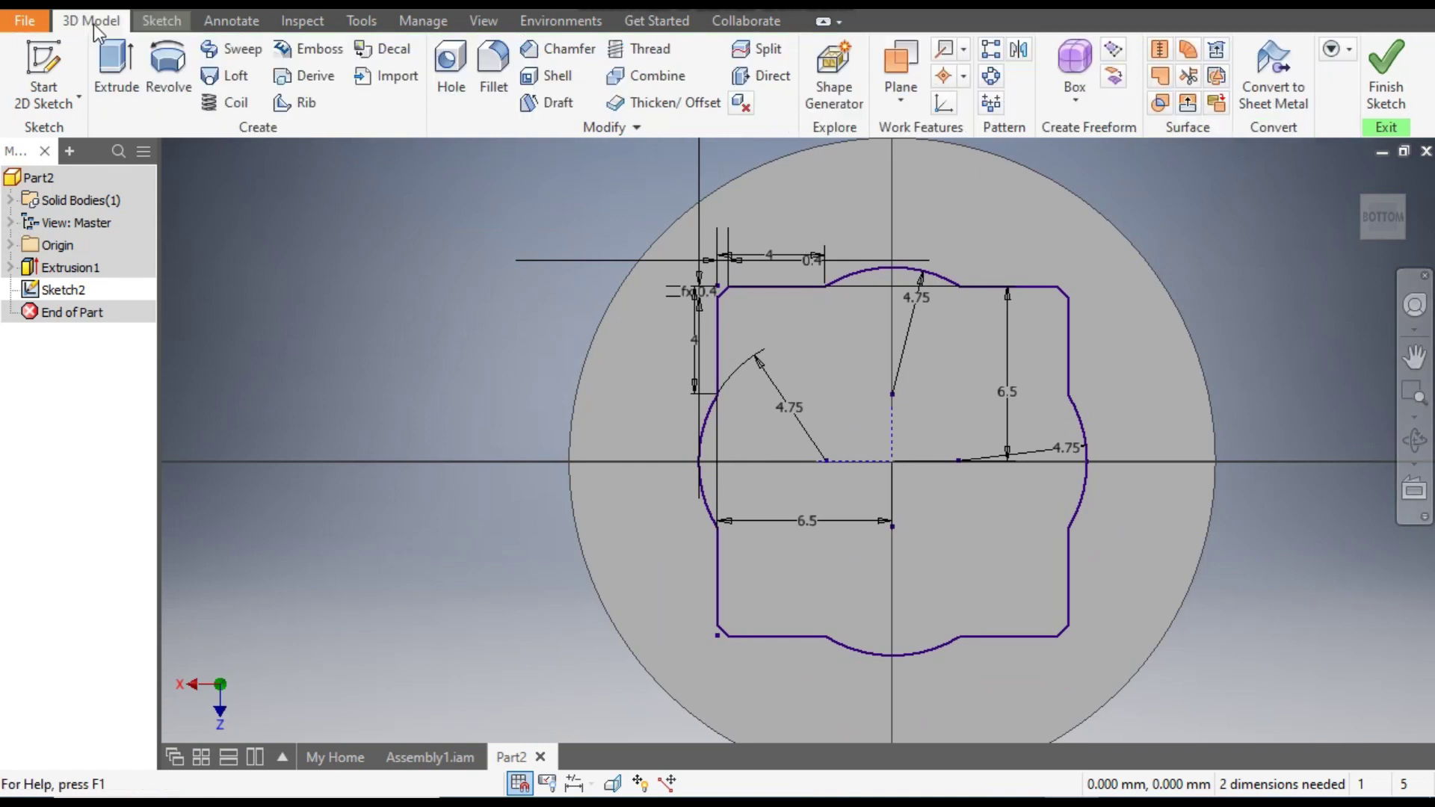
{"action": "left_click", "coordinate": [111, 68]}
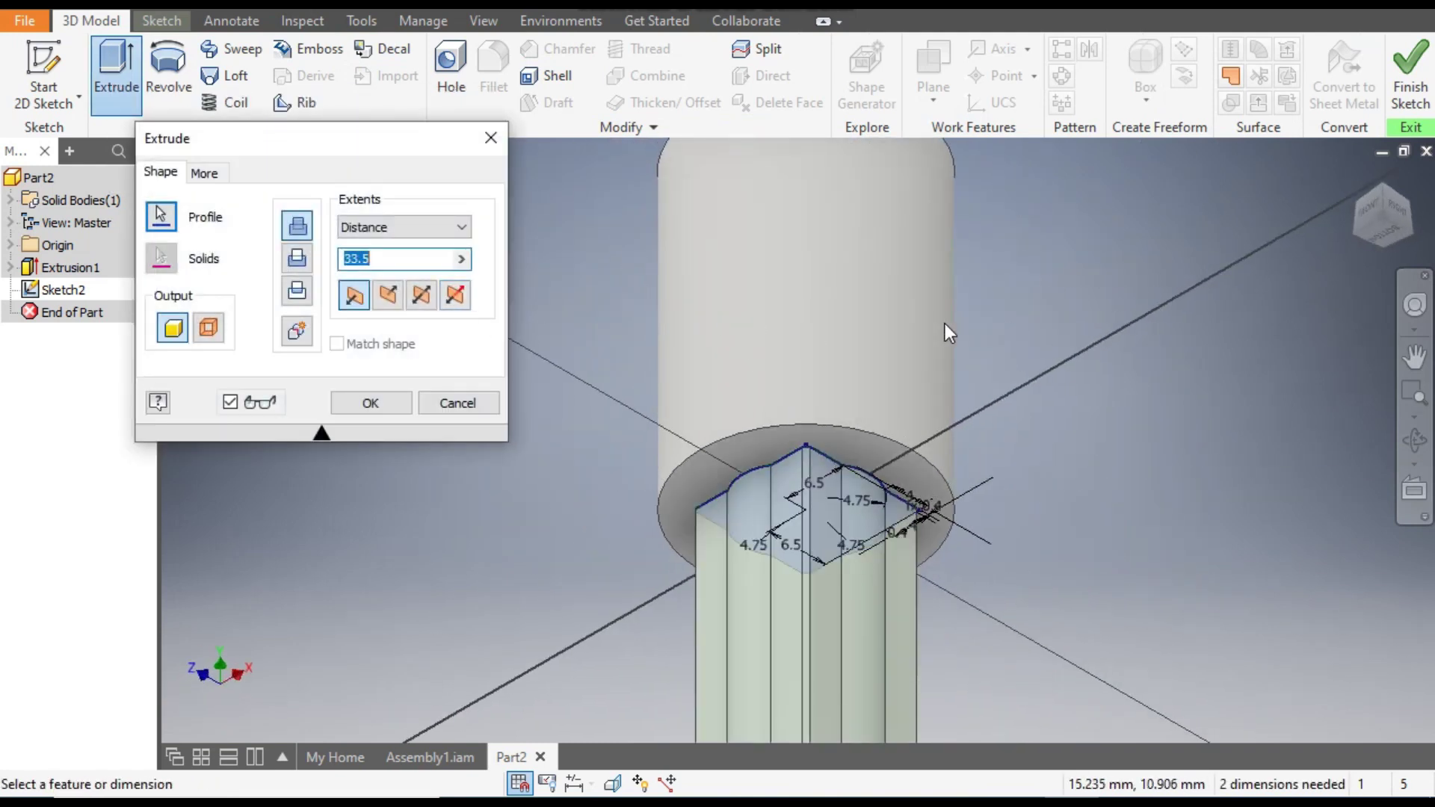
{"action": "scroll", "coordinate": [937, 320], "scroll_direction": "up", "scroll_amount": 2}
{"action": "middle_click_drag", "start_coordinate": [937, 320], "coordinate": [933, 320]}
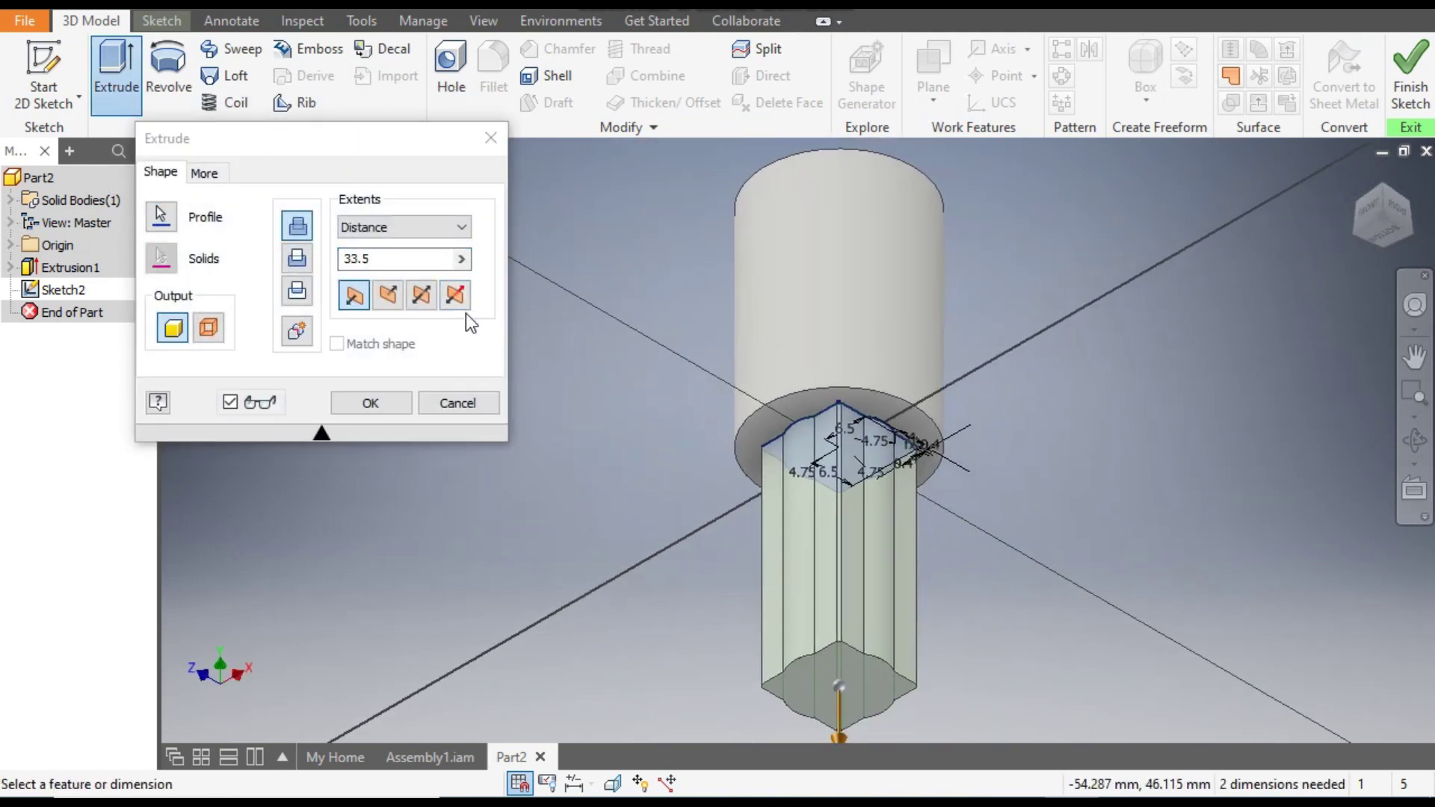
{"action": "left_click", "coordinate": [389, 296]}
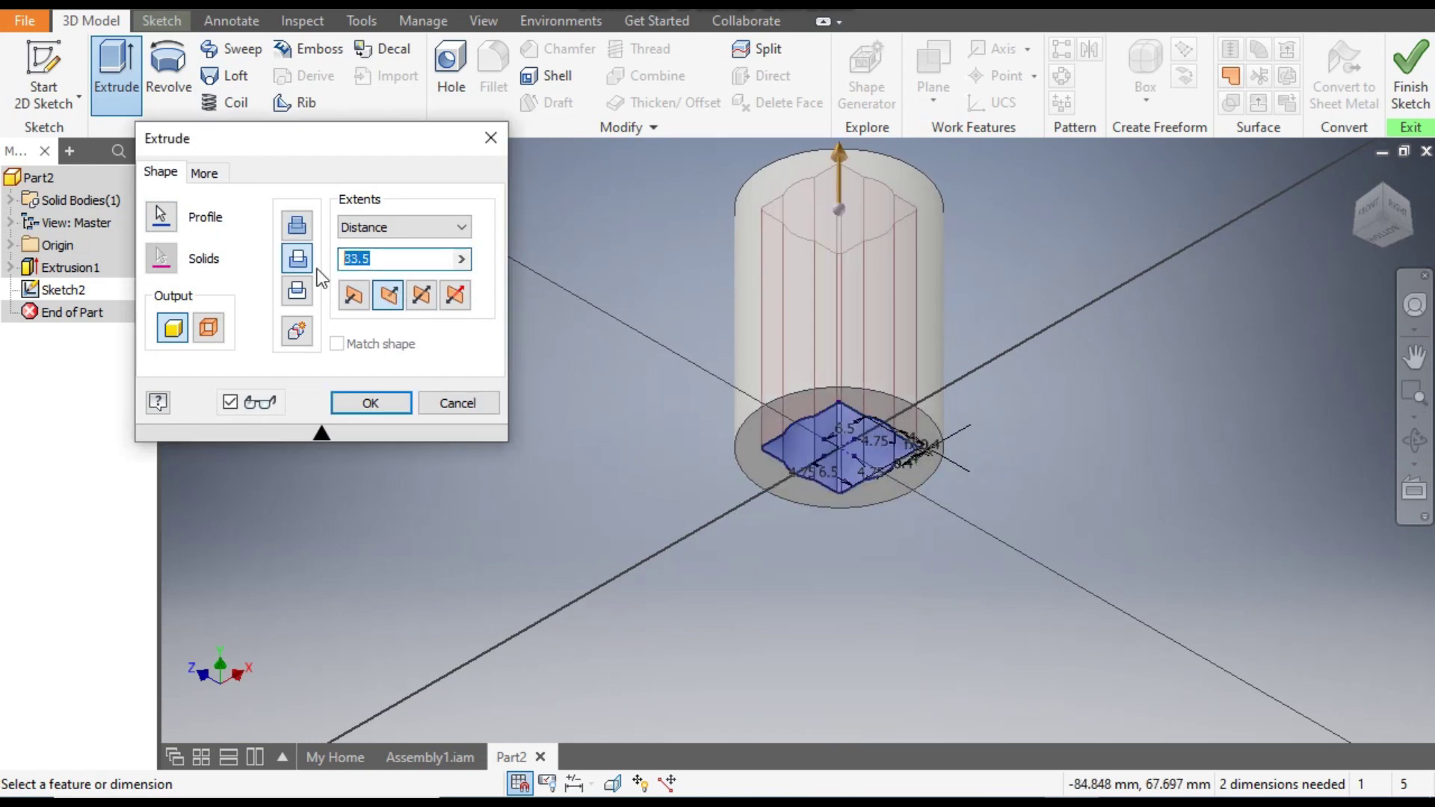
{"action": "type", "text": "19.5"}
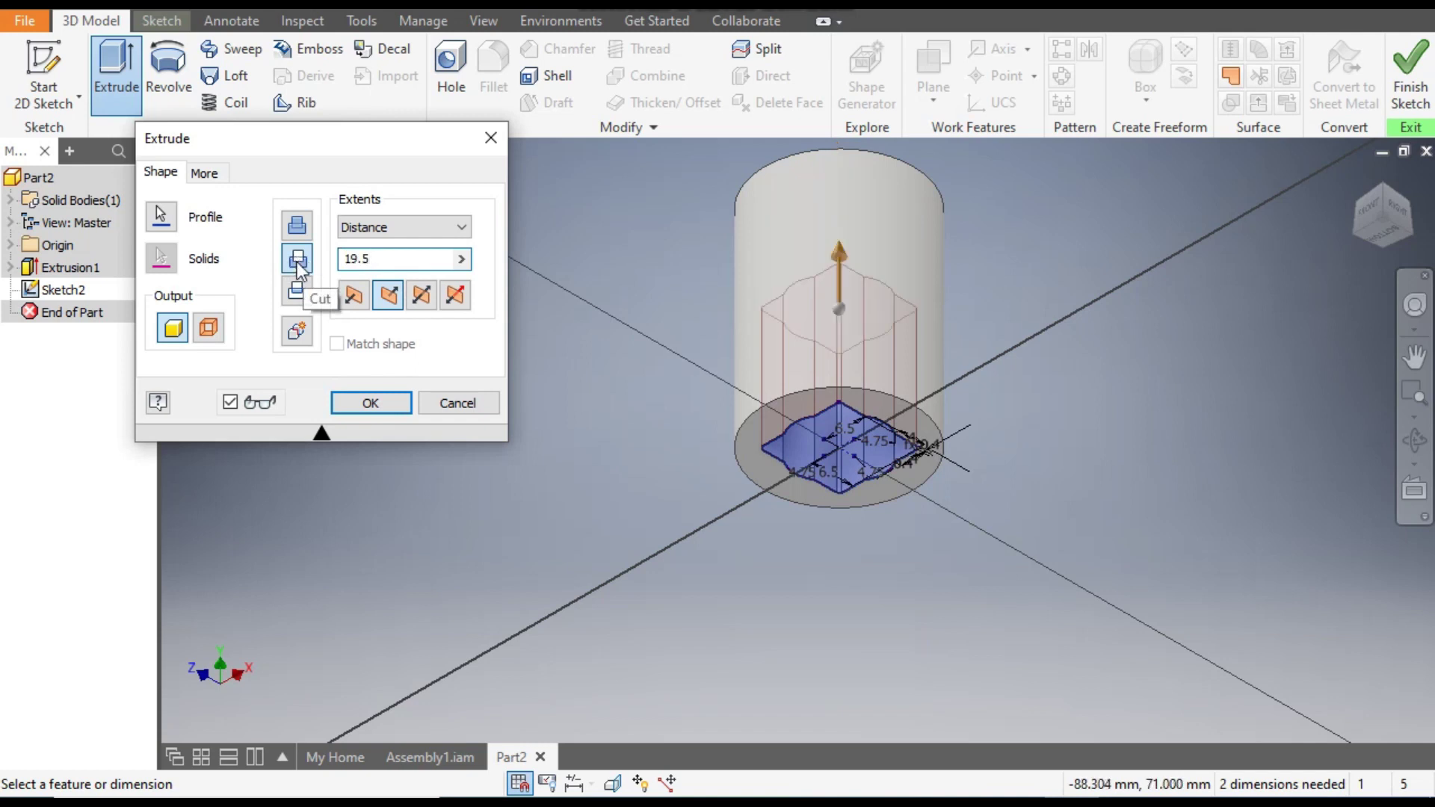
{"action": "left_click", "coordinate": [370, 403]}
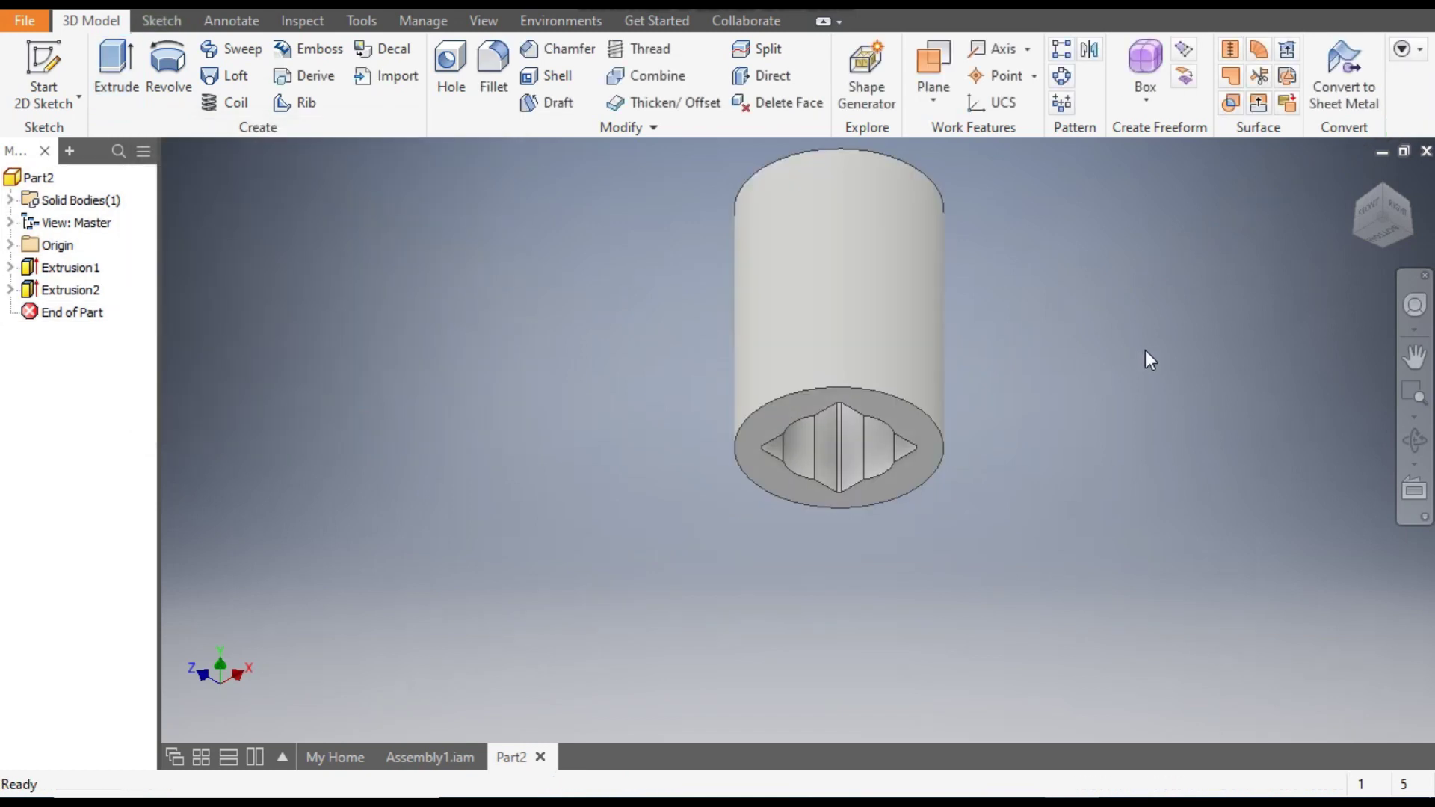
Step: Start Sketch3 on the cylinder's end face and draw an 18.75 mm circle at the origin
{"action": "left_click", "coordinate": [901, 424]}
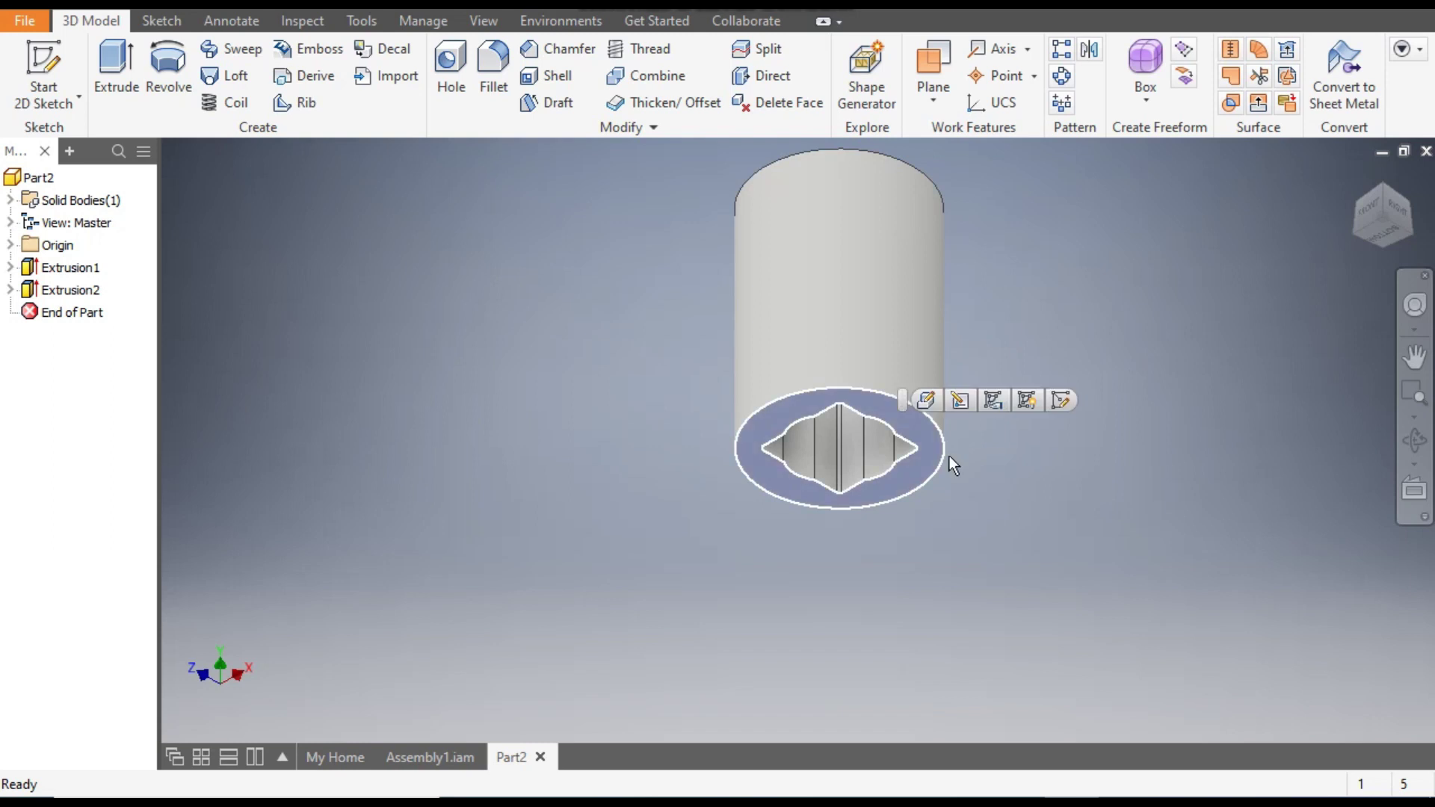
{"action": "left_click", "coordinate": [1061, 402]}
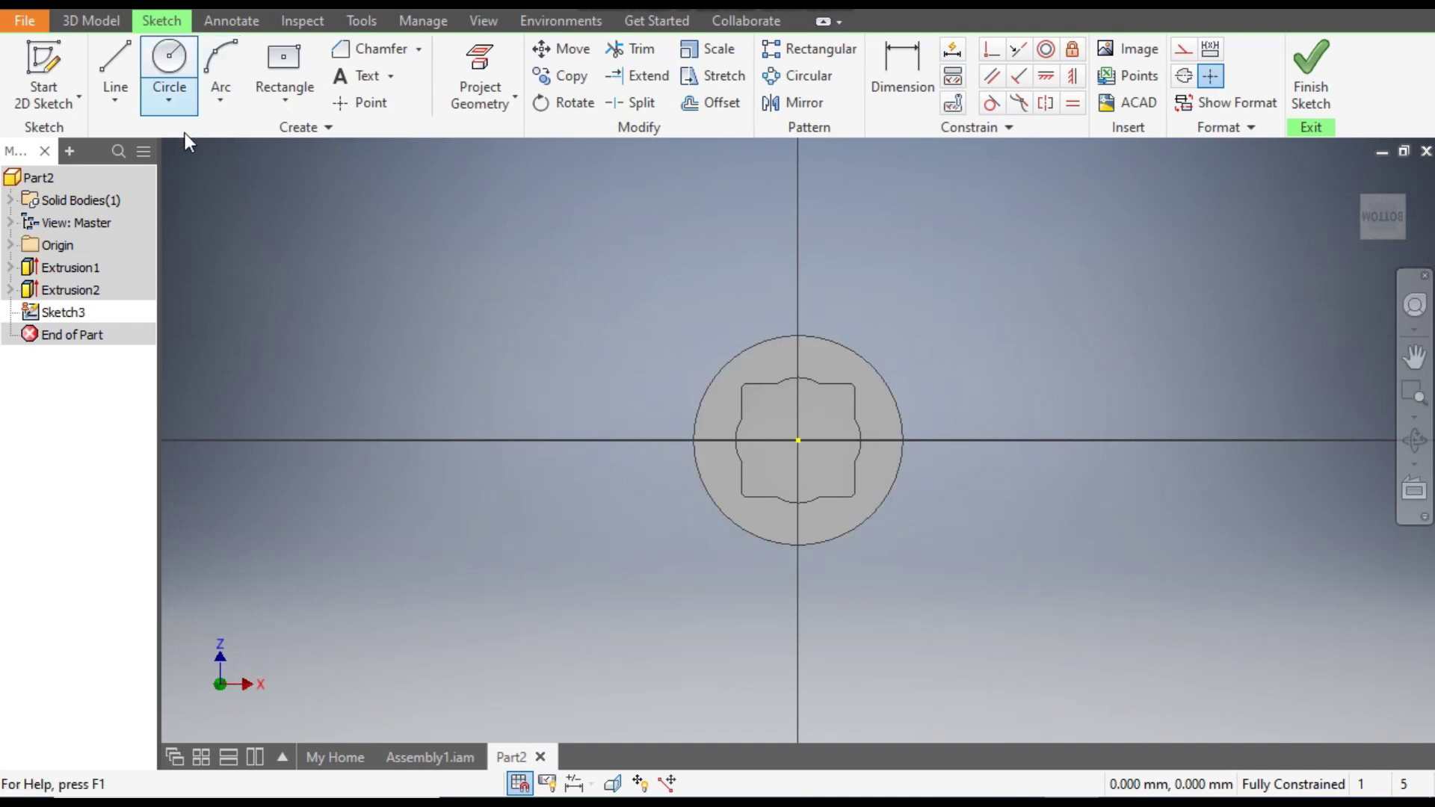
{"action": "left_click", "coordinate": [170, 61]}
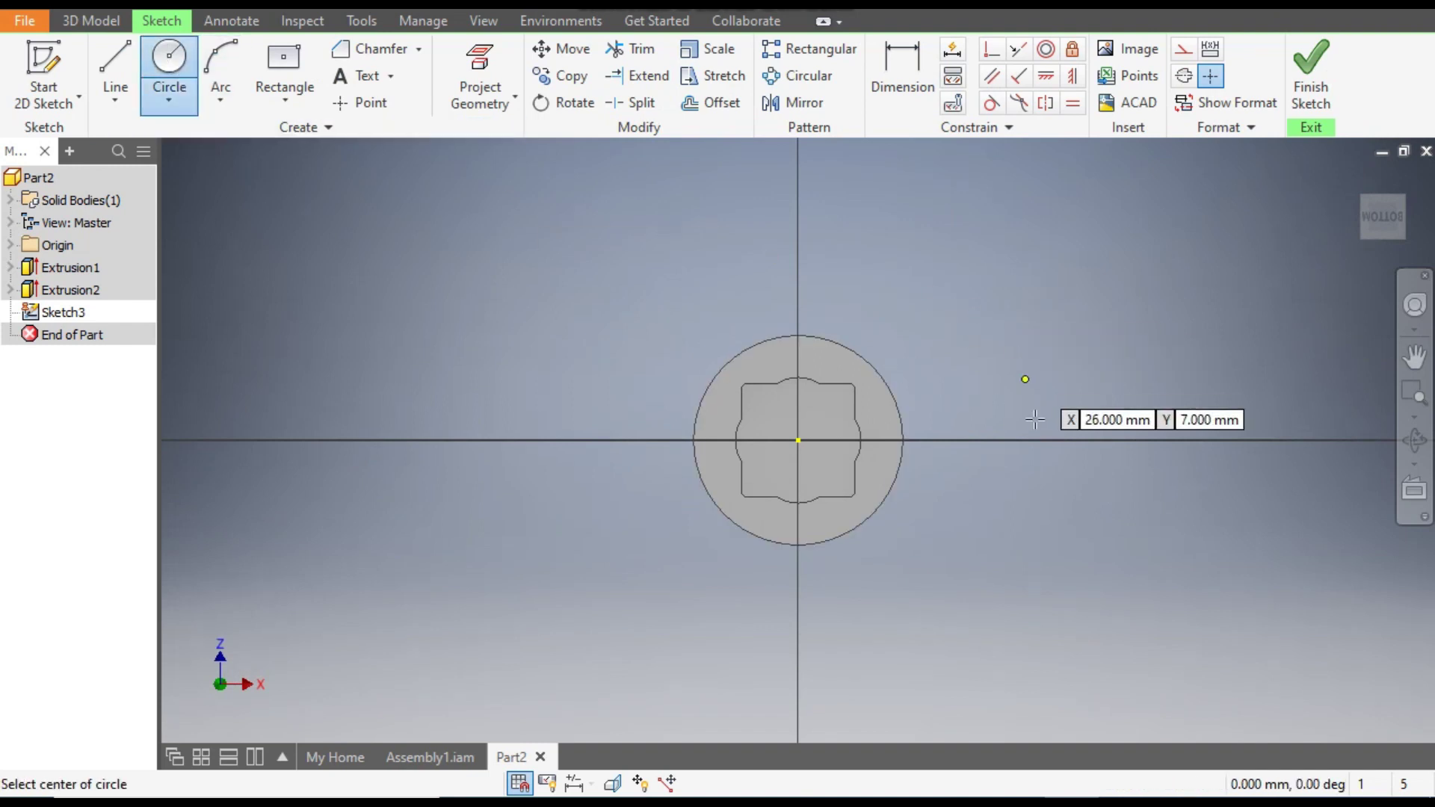
{"action": "left_click", "coordinate": [798, 440]}
{"action": "scroll", "coordinate": [798, 441], "scroll_direction": "down", "scroll_amount": 5}
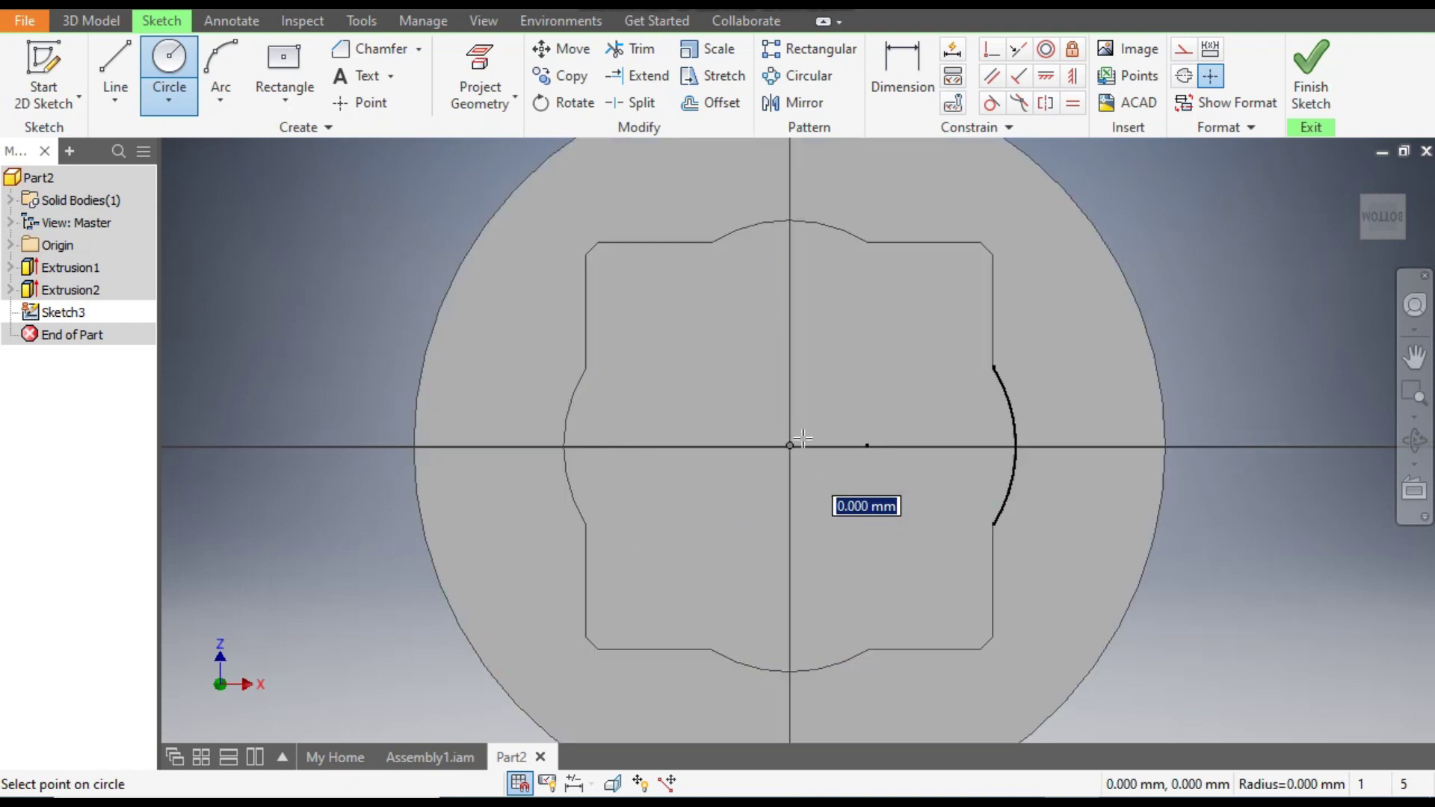
{"action": "type", "text": "18"}
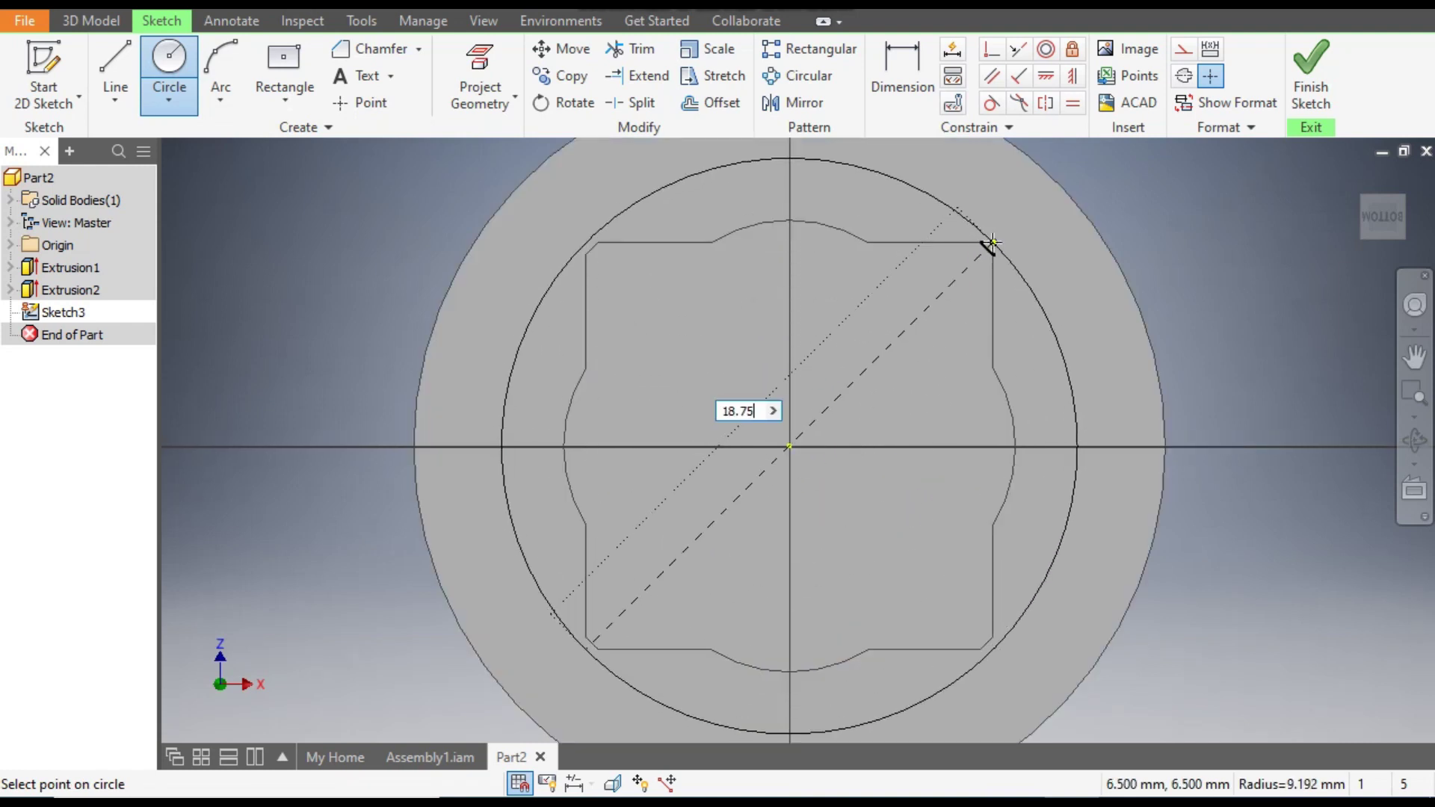
{"action": "type", "text": ".75"}
{"action": "key", "text": "Return"}
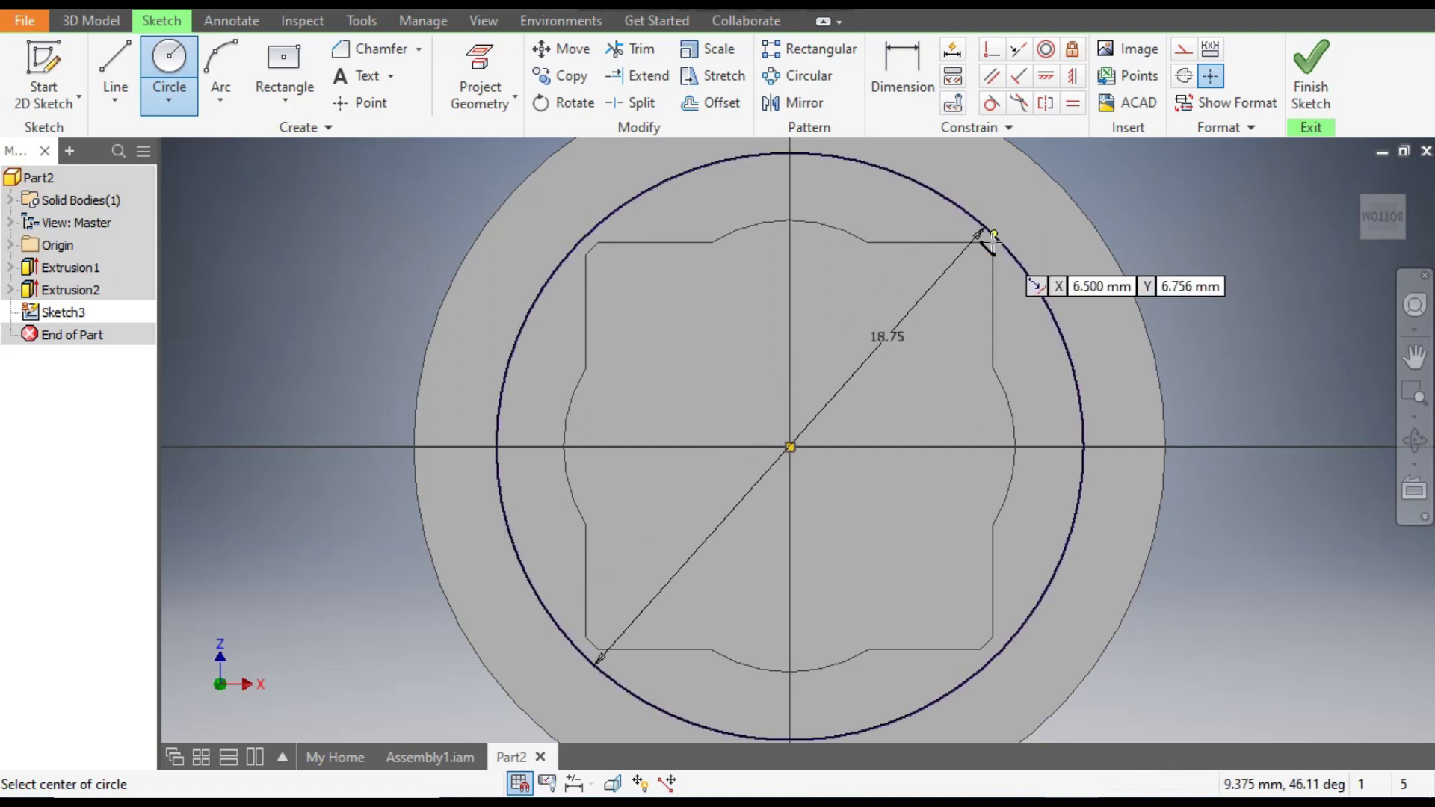
Step: Extrude the circle as a 3.5 mm cut, reversed into the cylinder
{"action": "left_click", "coordinate": [88, 22]}
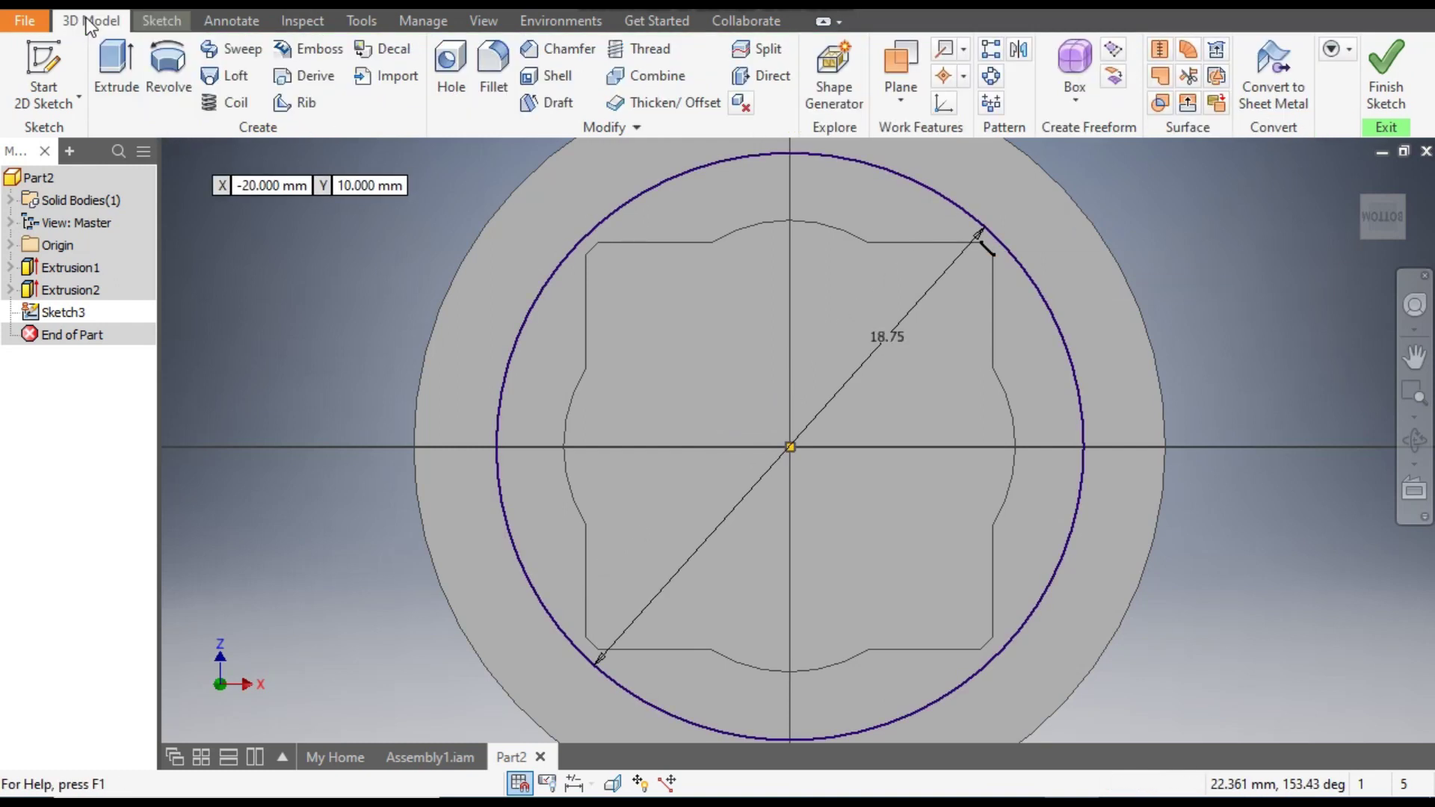
{"action": "left_click", "coordinate": [116, 56]}
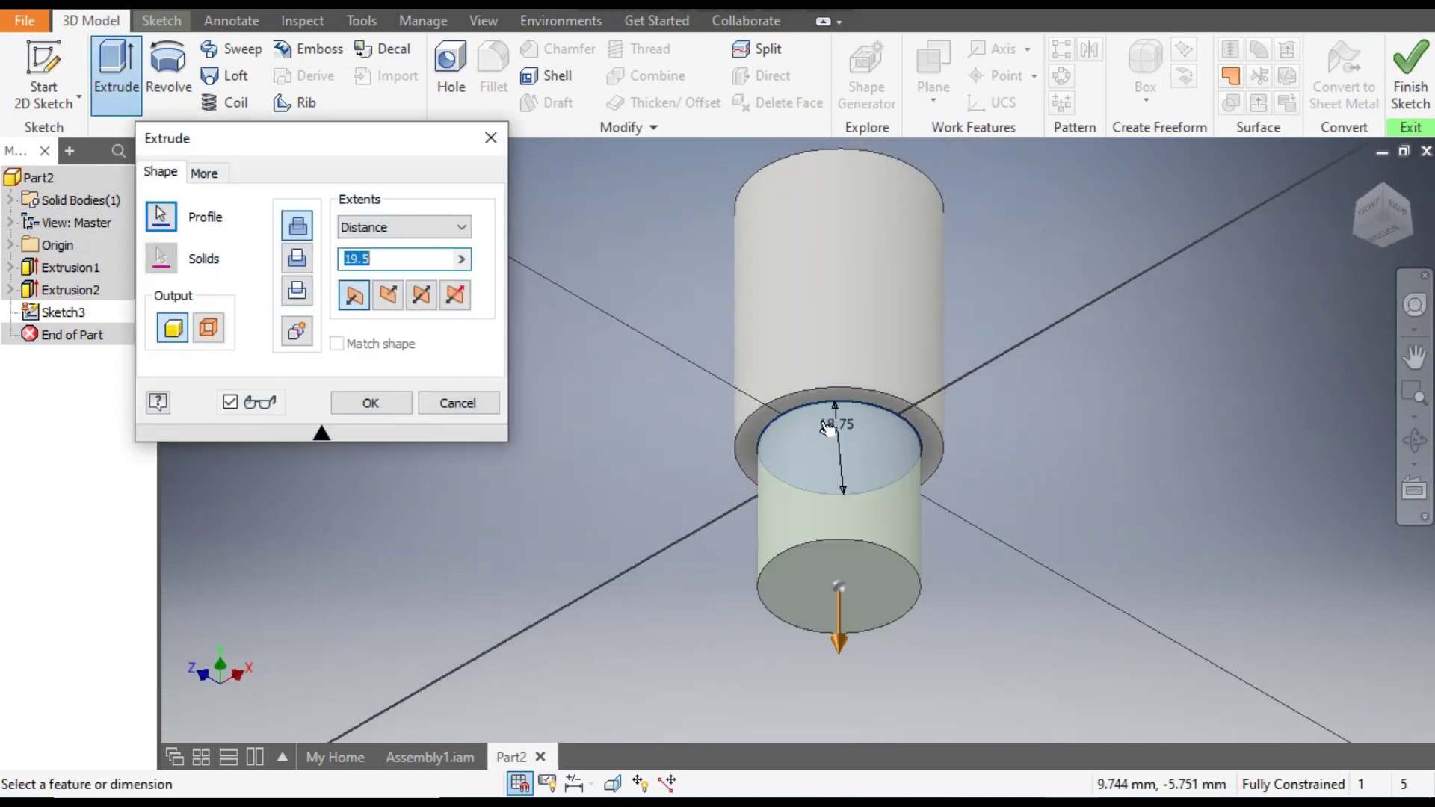
{"action": "left_click", "coordinate": [388, 300]}
{"action": "left_click", "coordinate": [302, 261]}
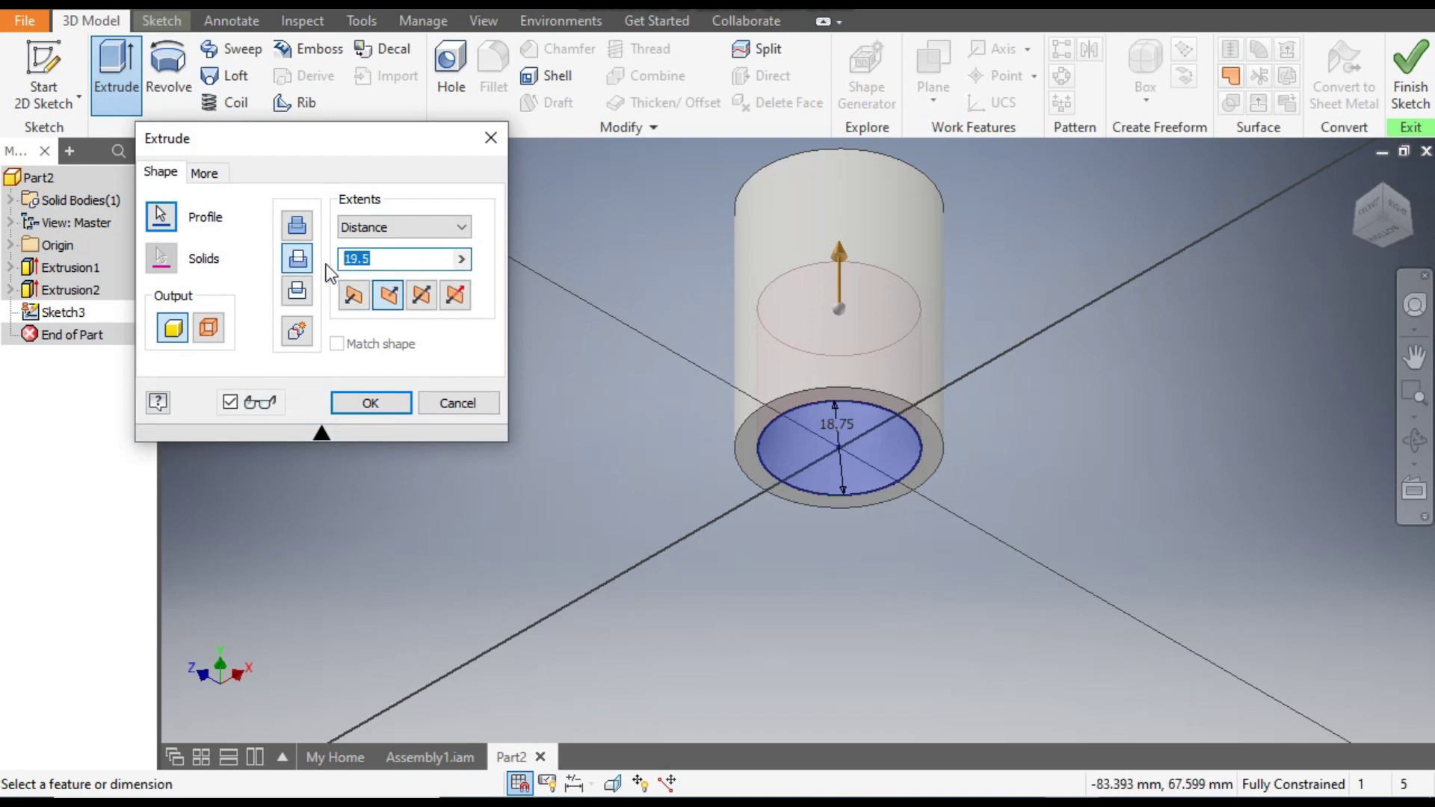
{"action": "type", "text": "3.5"}
Step: Give the cut a -35° taper, checking the result from the RIGHT view
{"action": "scroll", "coordinate": [787, 484], "scroll_direction": "up", "scroll_amount": 2}
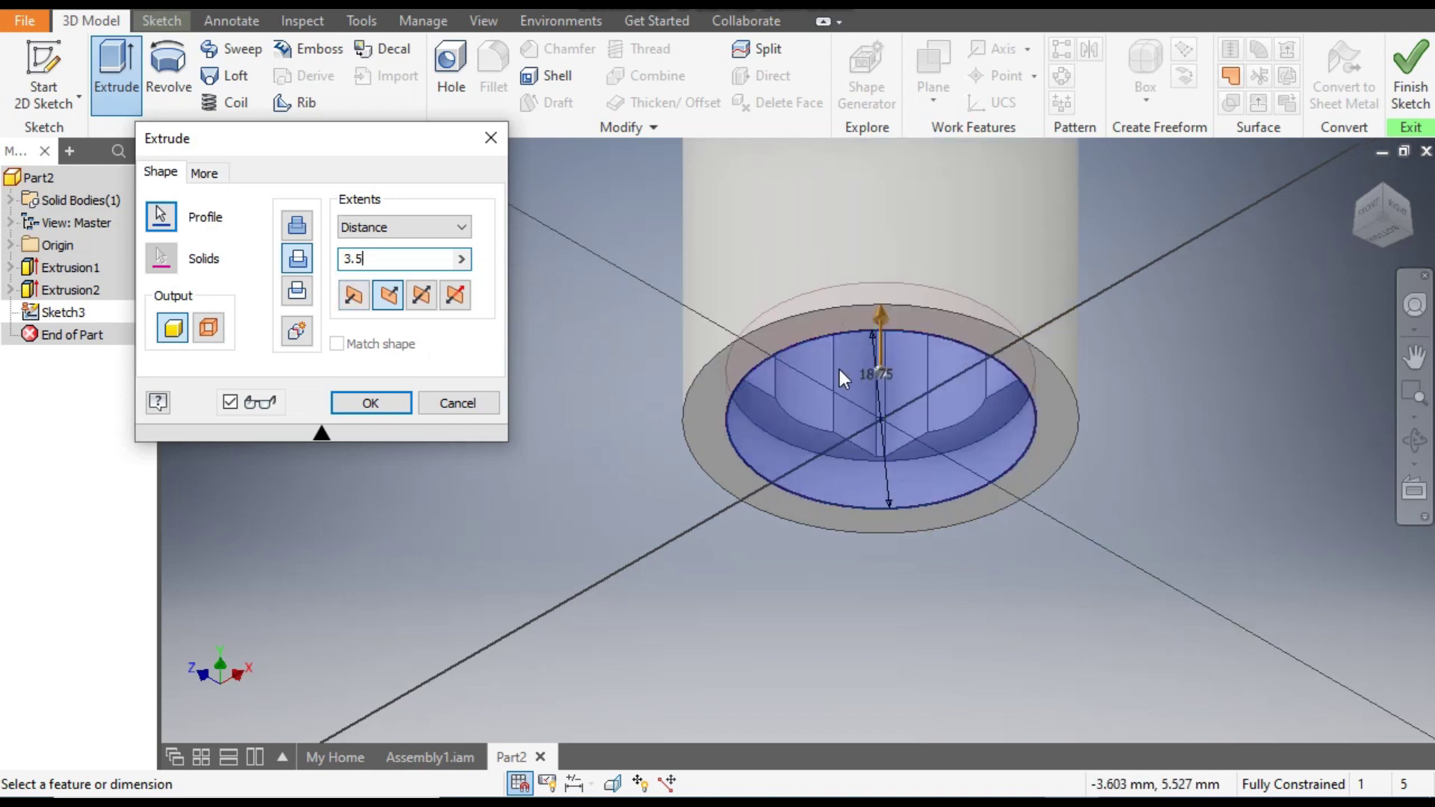
{"action": "left_click", "coordinate": [204, 173]}
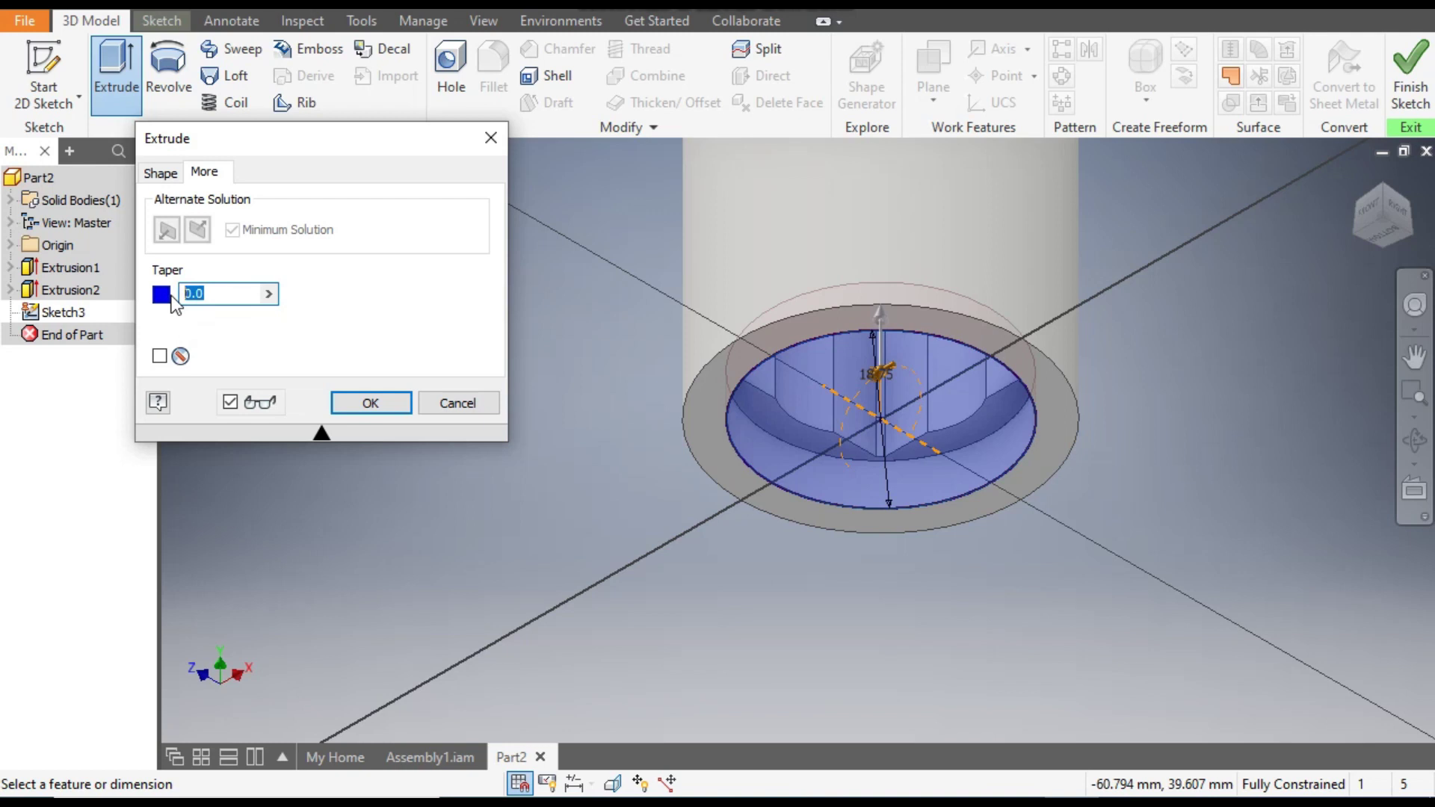
{"action": "type", "text": "-"}
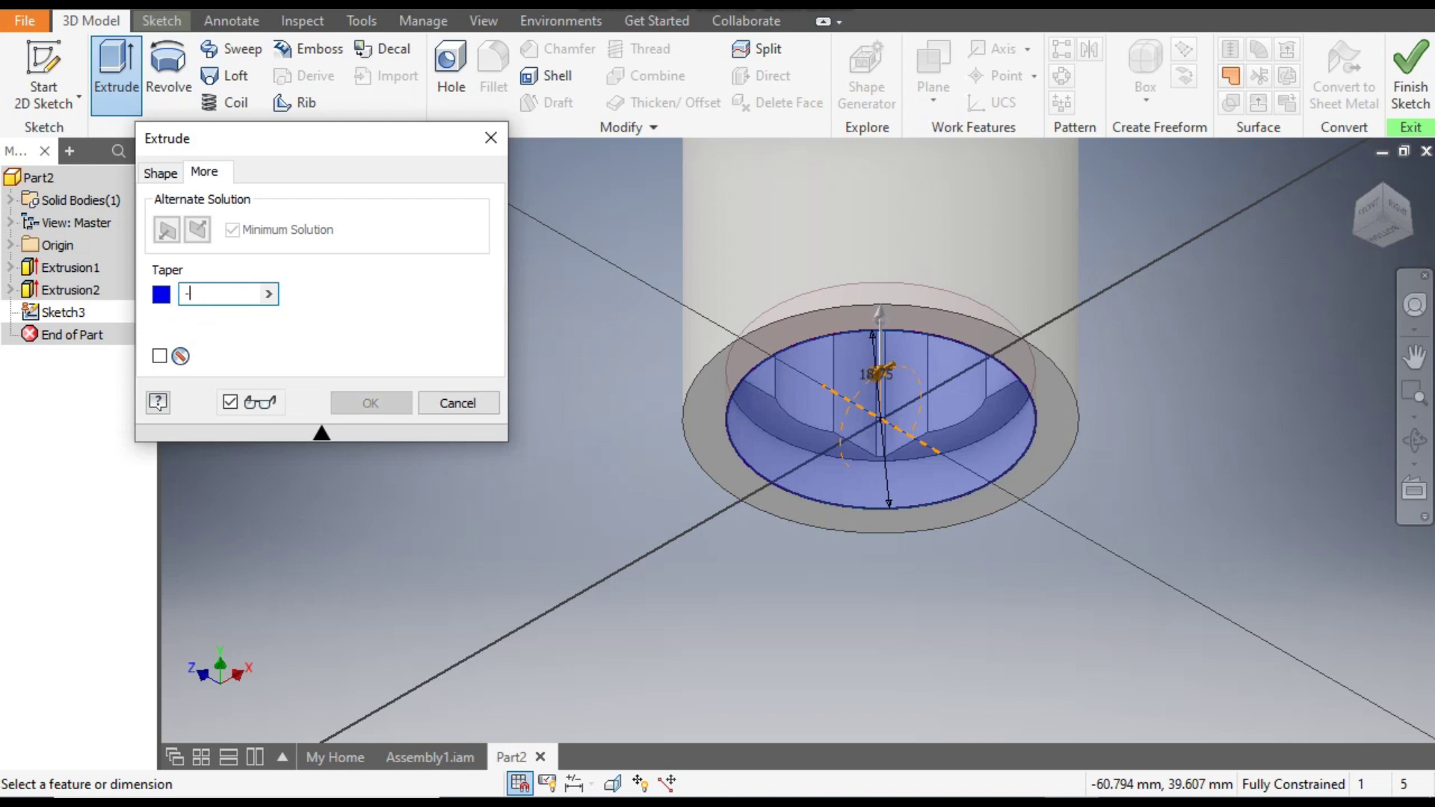
{"action": "type", "text": "35"}
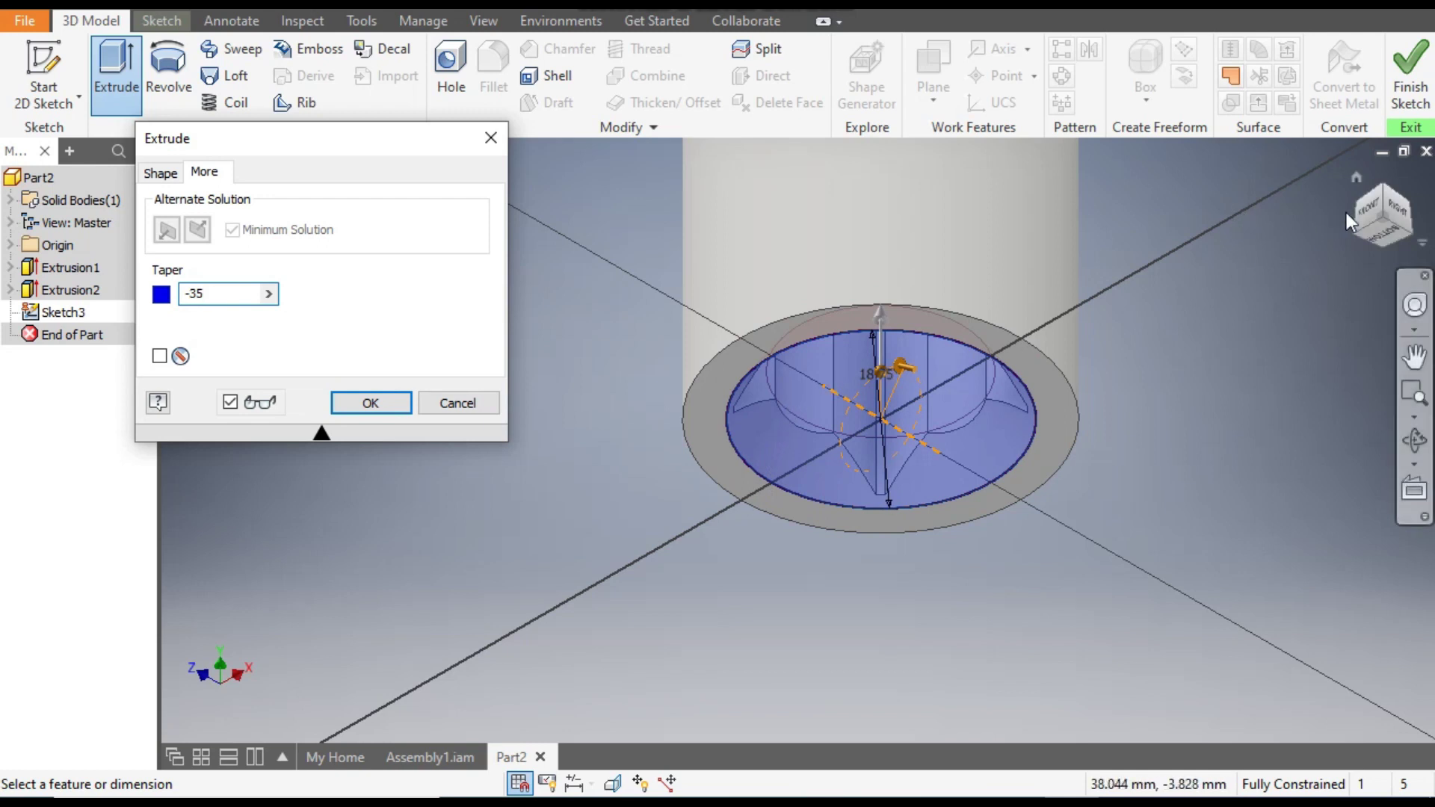
{"action": "left_click", "coordinate": [1394, 211]}
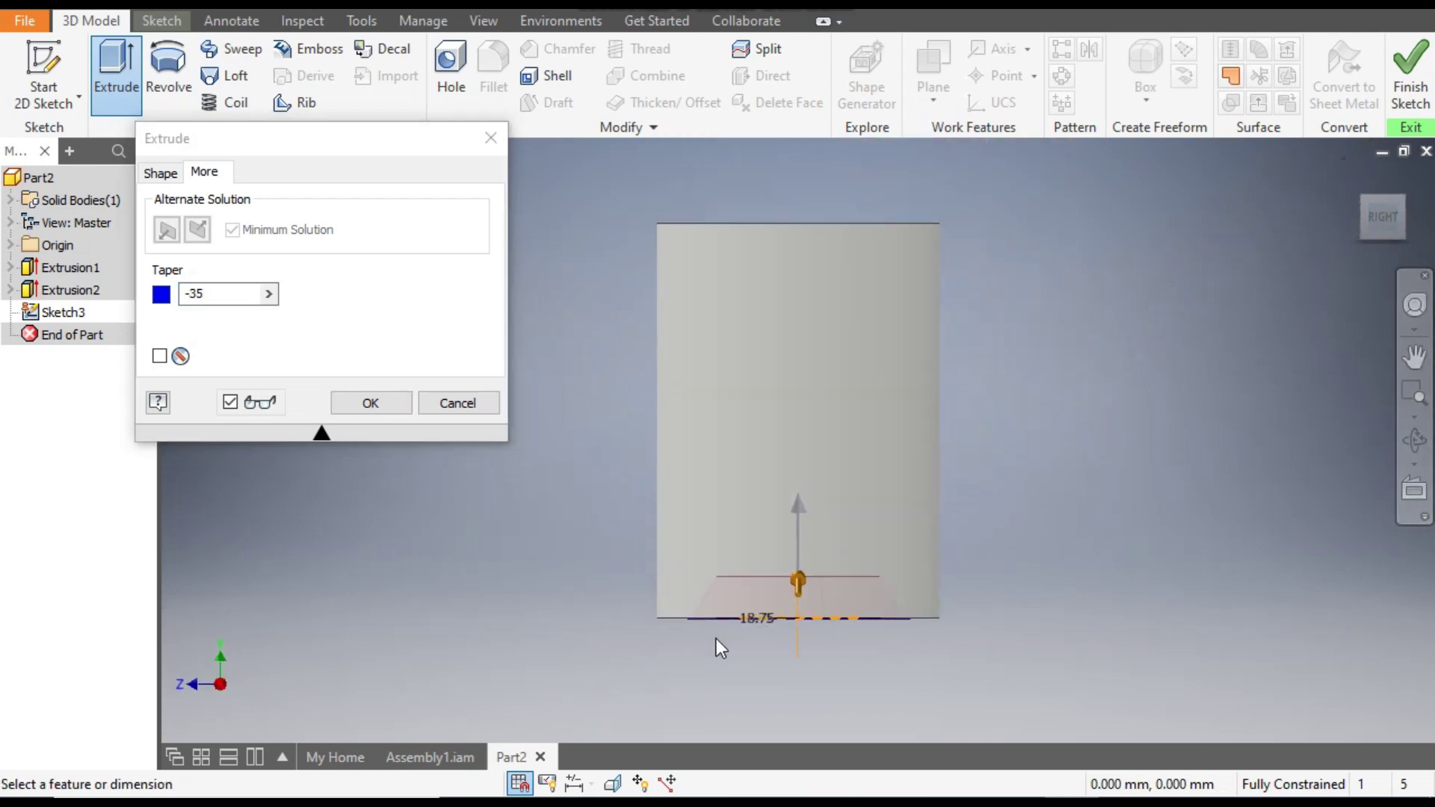
{"action": "scroll", "coordinate": [716, 638], "scroll_direction": "up", "scroll_amount": 3}
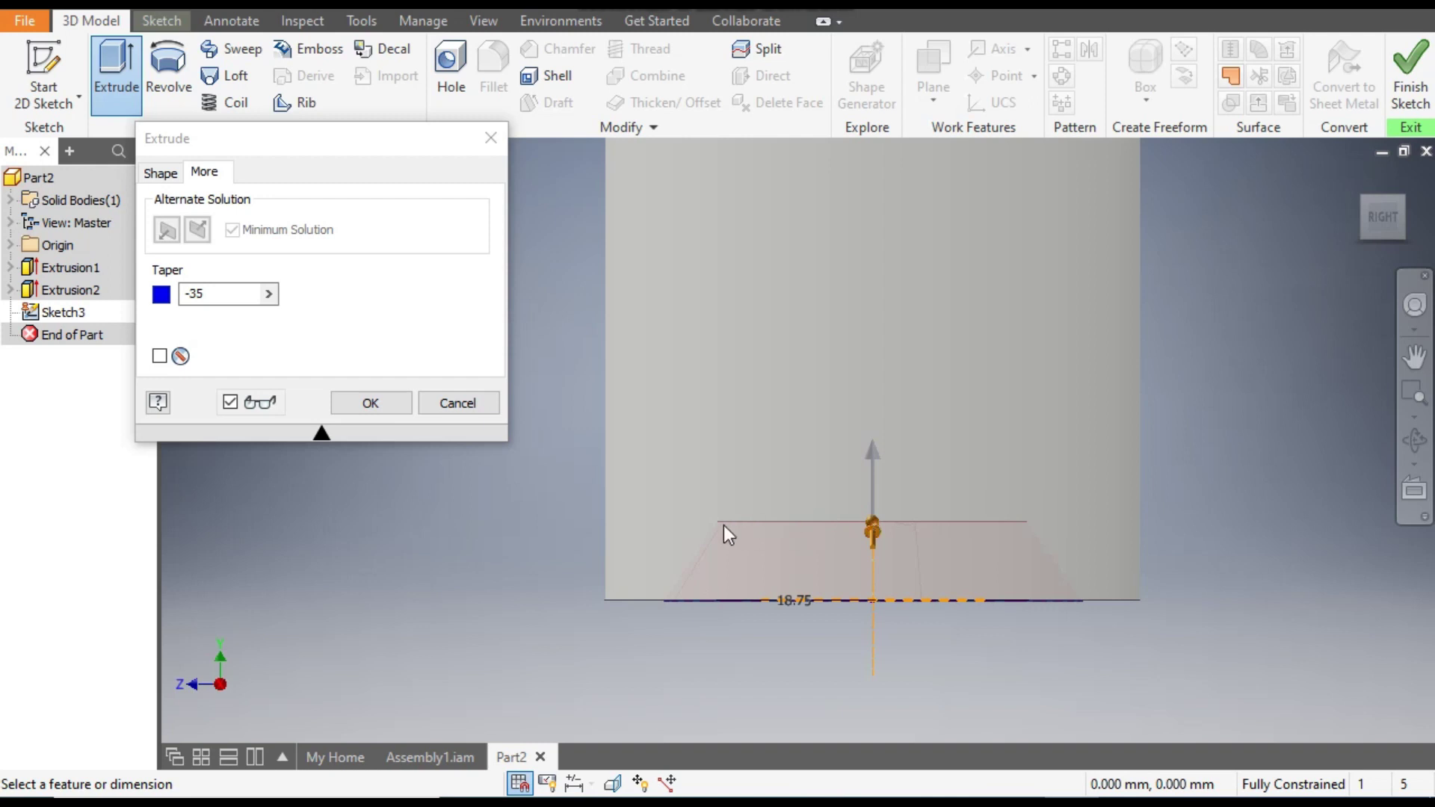
{"action": "double_click", "coordinate": [224, 293]}
{"action": "type", "text": "35"}
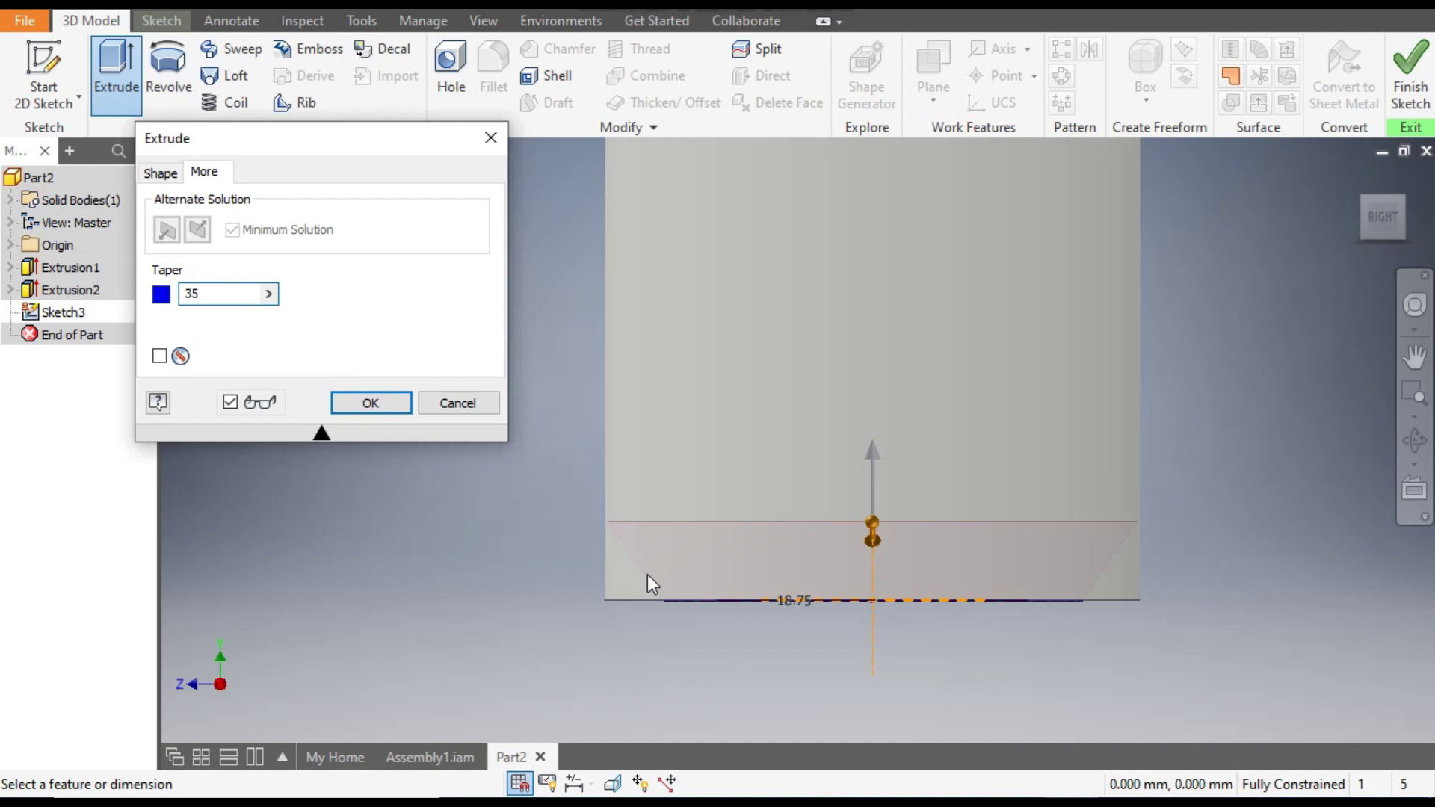
{"action": "key", "text": "ctrl+z"}
Step: Confirm the tapered counterbore cut and orbit the part to inspect the socket recess
{"action": "left_click", "coordinate": [387, 405]}
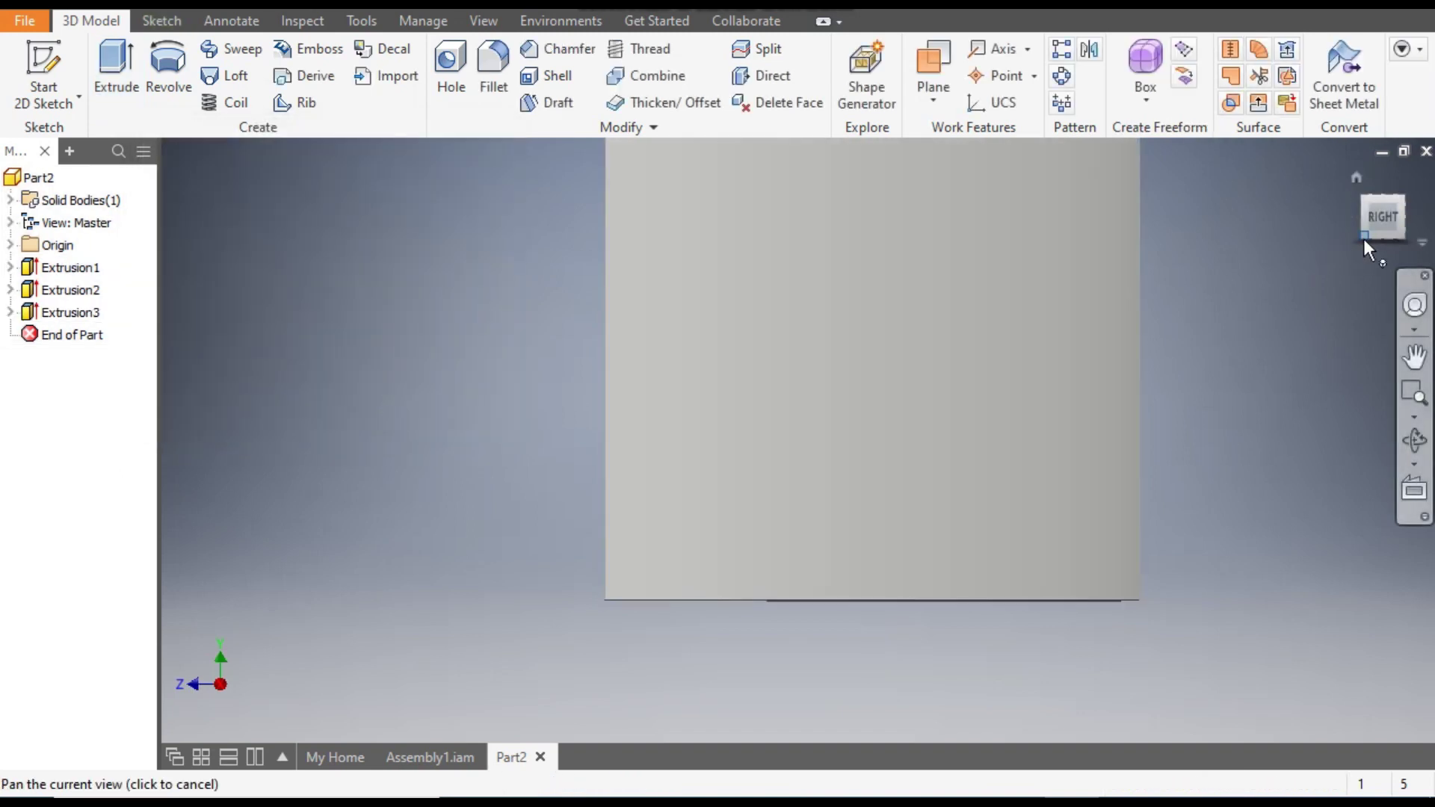
{"action": "left_click", "coordinate": [1363, 239]}
{"action": "scroll", "coordinate": [934, 636], "scroll_direction": "up", "scroll_amount": 5}
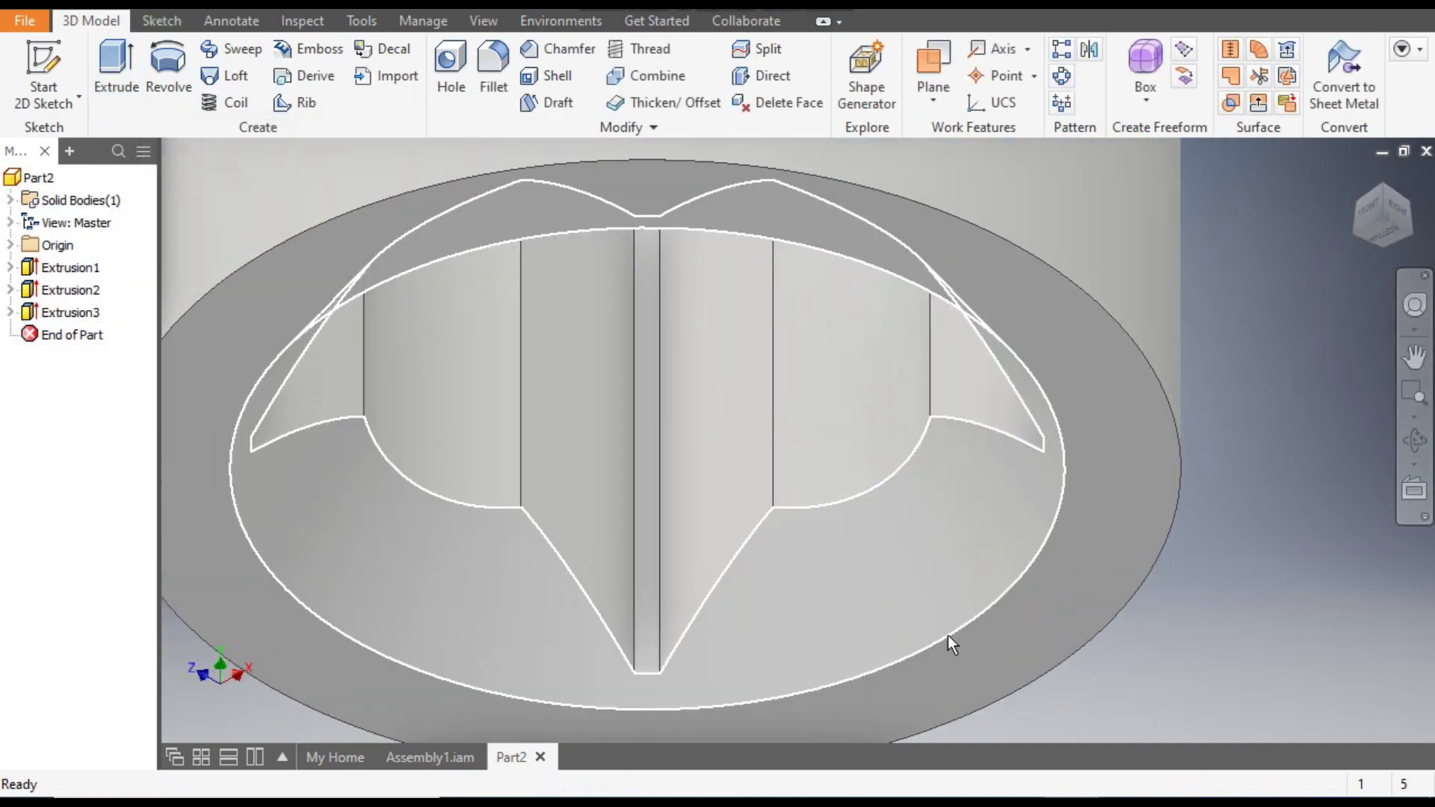
{"action": "middle_click_drag", "start_coordinate": [947, 636], "coordinate": [1018, 365], "text": "shift"}
{"action": "scroll", "coordinate": [979, 594], "scroll_direction": "down", "scroll_amount": 5}
{"action": "scroll", "coordinate": [1092, 297], "scroll_direction": "down", "scroll_amount": 3}
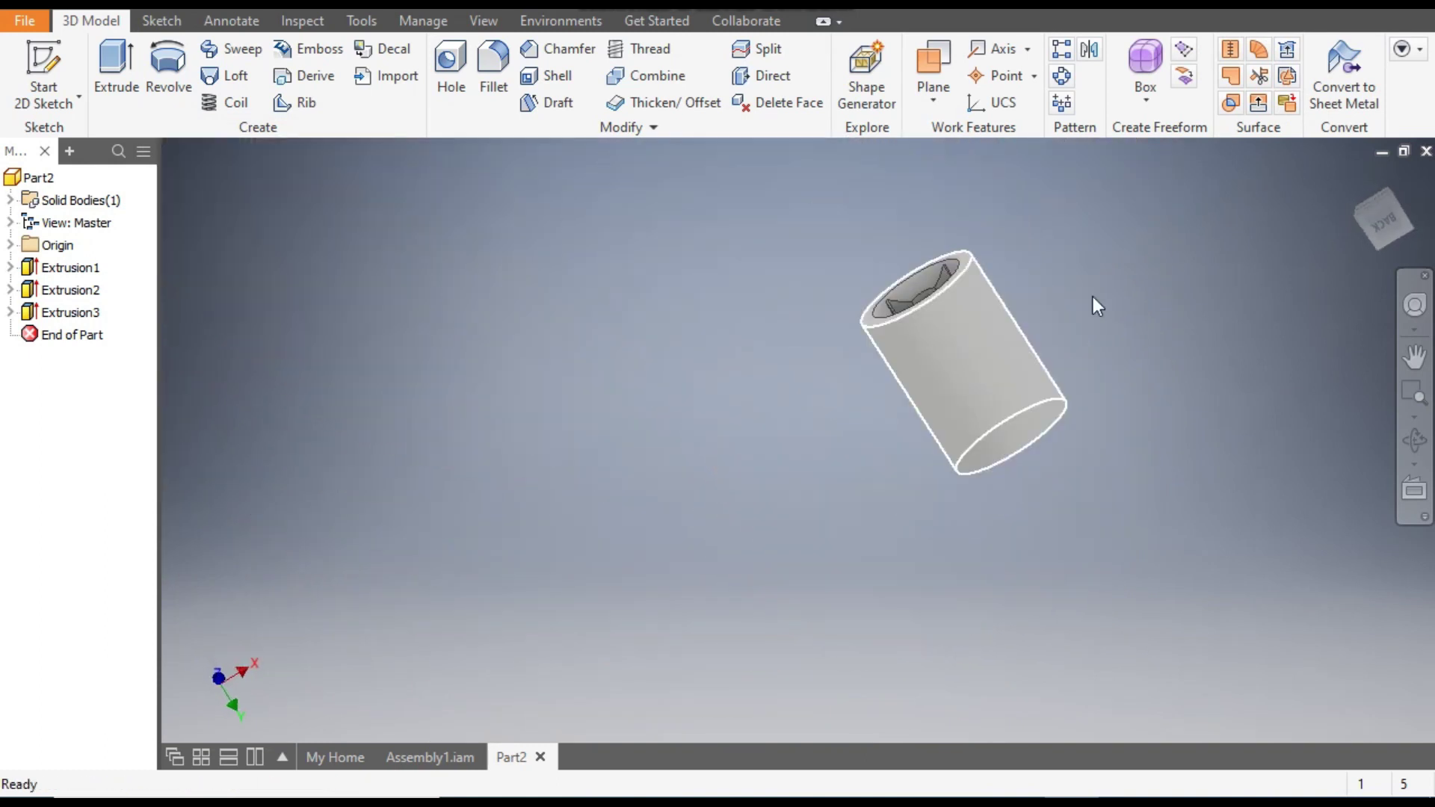
{"action": "scroll", "coordinate": [1019, 272], "scroll_direction": "up", "scroll_amount": 6}
{"action": "middle_click_drag", "start_coordinate": [1019, 271], "coordinate": [469, 226], "text": "shift"}
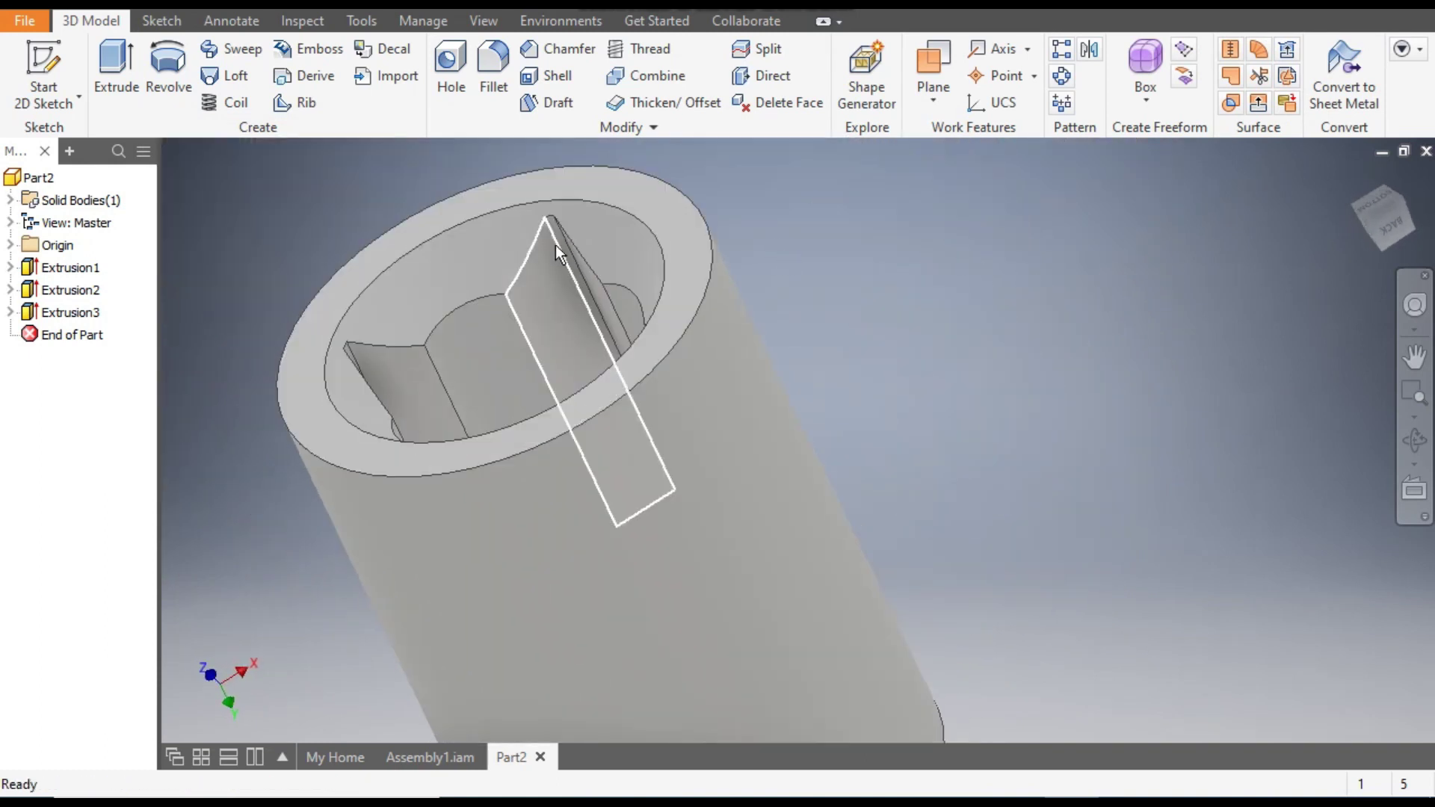
{"action": "scroll", "coordinate": [827, 339], "scroll_direction": "down", "scroll_amount": 5}
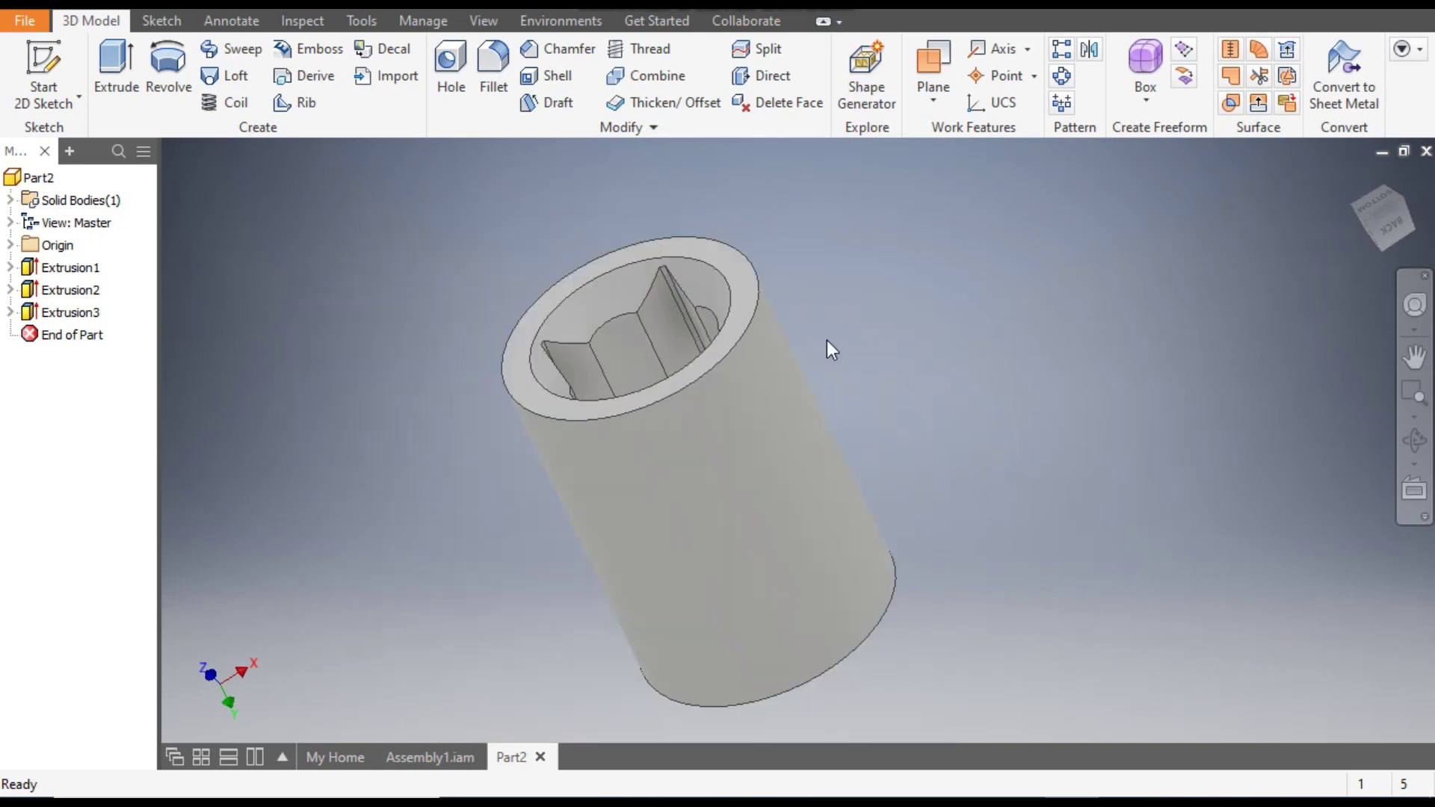
{"action": "middle_click_drag", "start_coordinate": [877, 378], "coordinate": [885, 509], "text": "shift"}
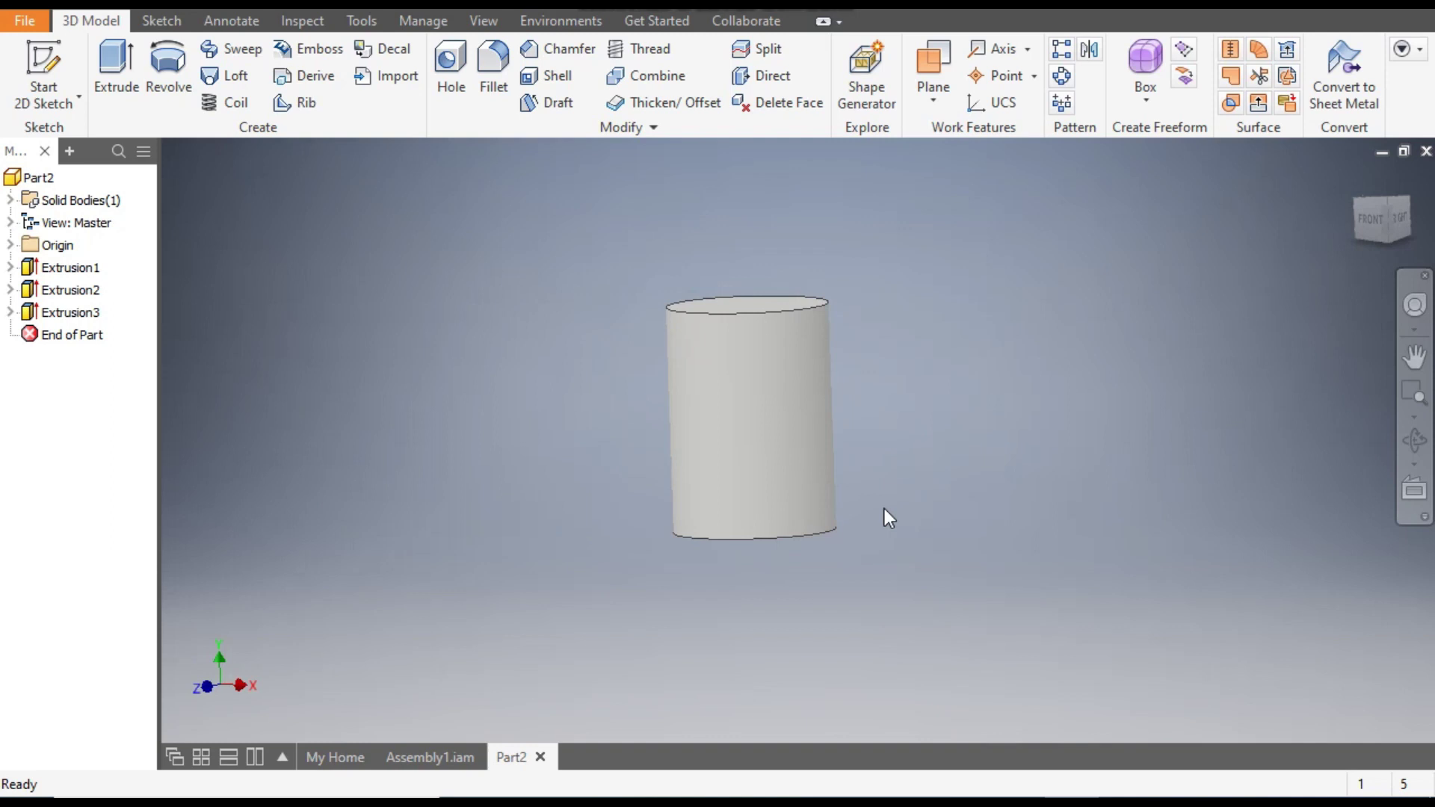
{"action": "scroll", "coordinate": [779, 583], "scroll_direction": "up", "scroll_amount": 3}
{"action": "left_click_drag", "start_coordinate": [1383, 241], "coordinate": [979, 518]}
Step: Fillet the outer bottom edge of the cylinder with a 1.2 mm radius
{"action": "left_click", "coordinate": [927, 517]}
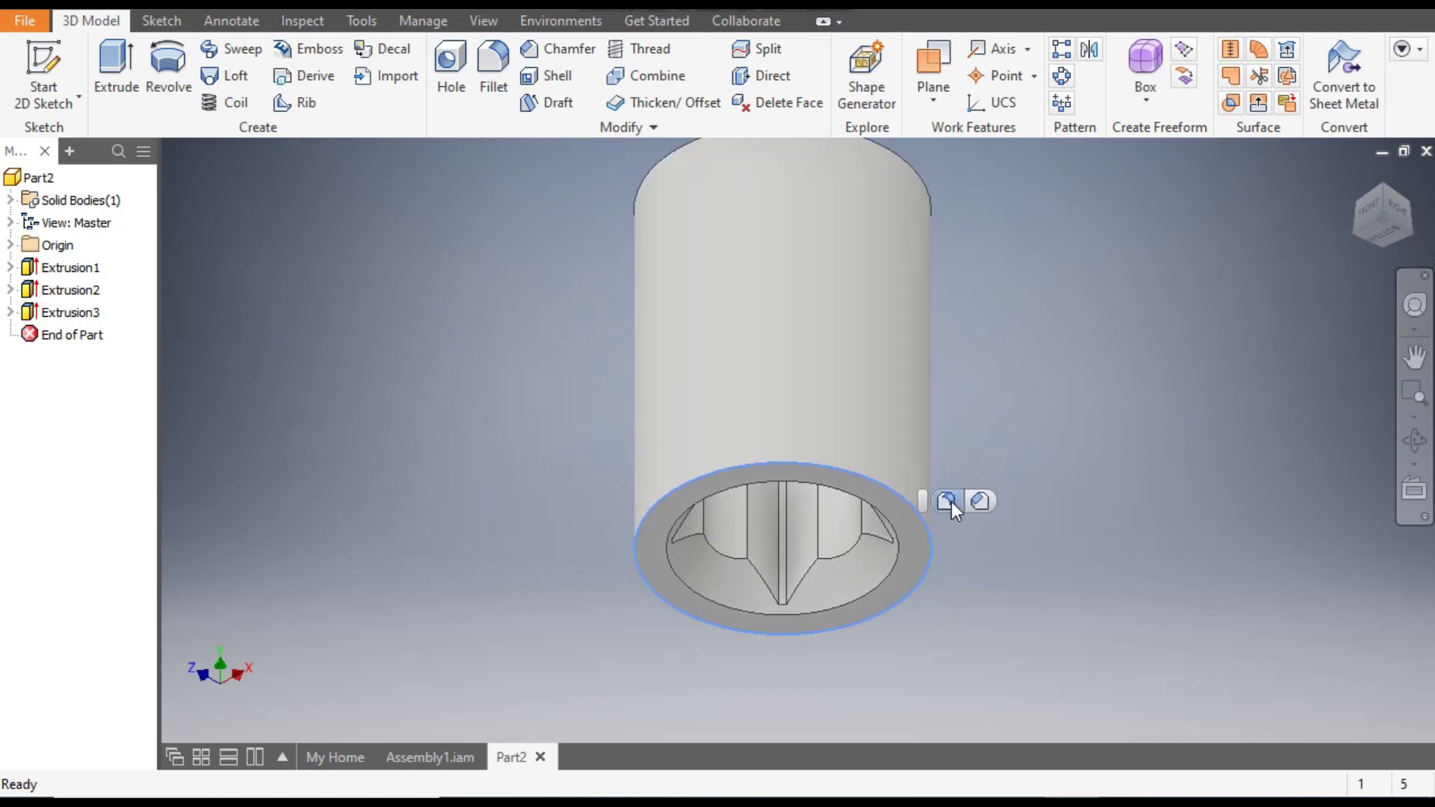
{"action": "left_click", "coordinate": [953, 501]}
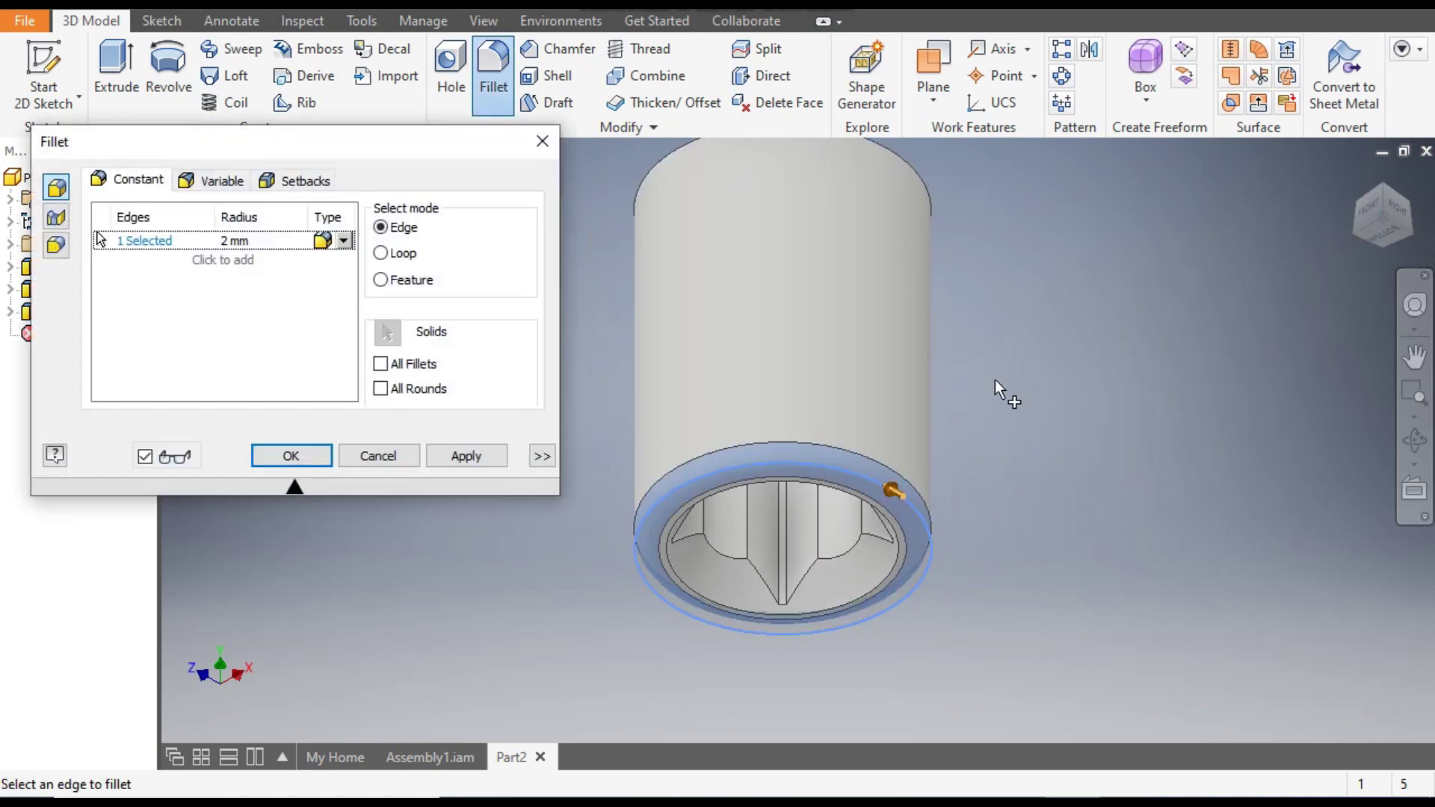
{"action": "left_click", "coordinate": [254, 239]}
{"action": "type", "text": "1.2"}
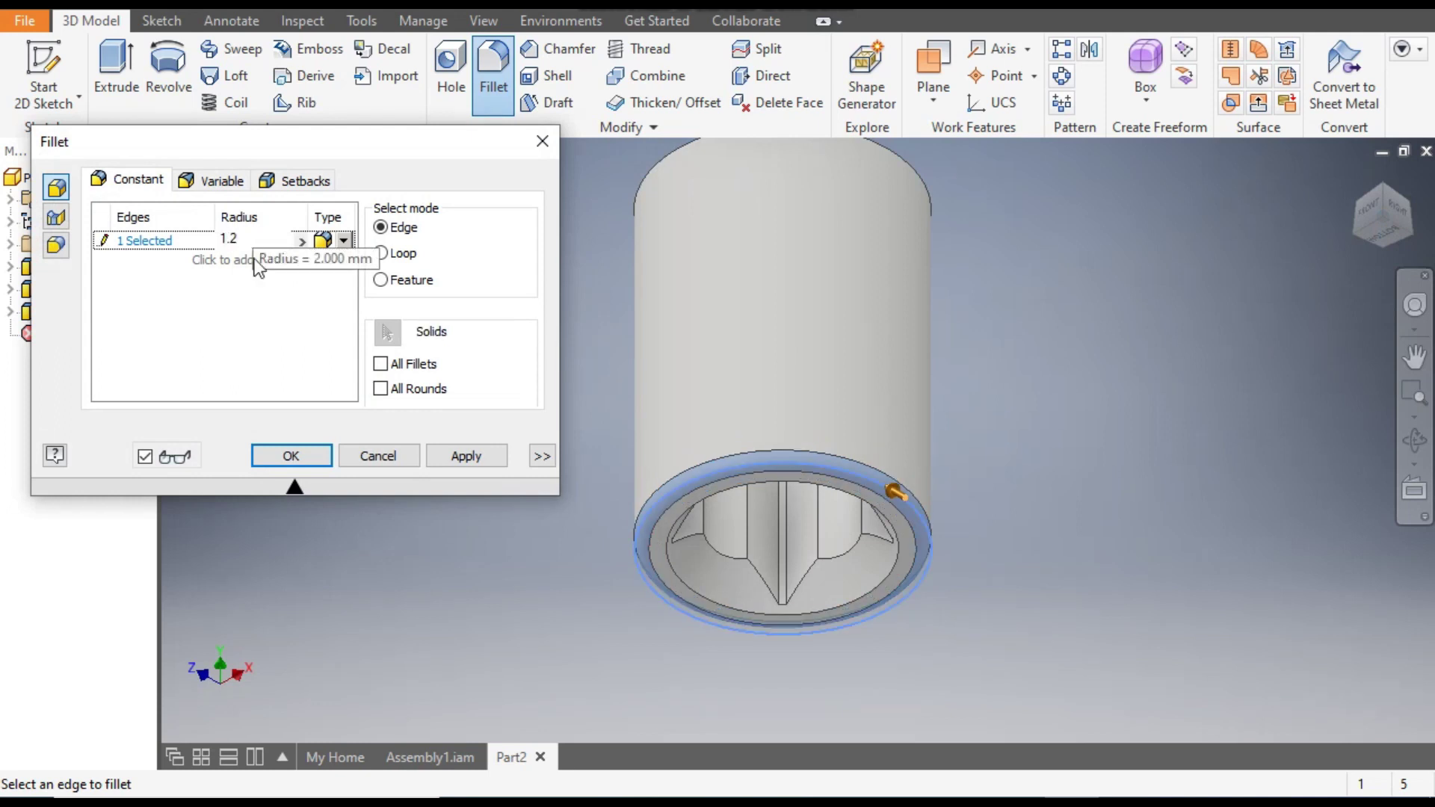
{"action": "left_click", "coordinate": [458, 456]}
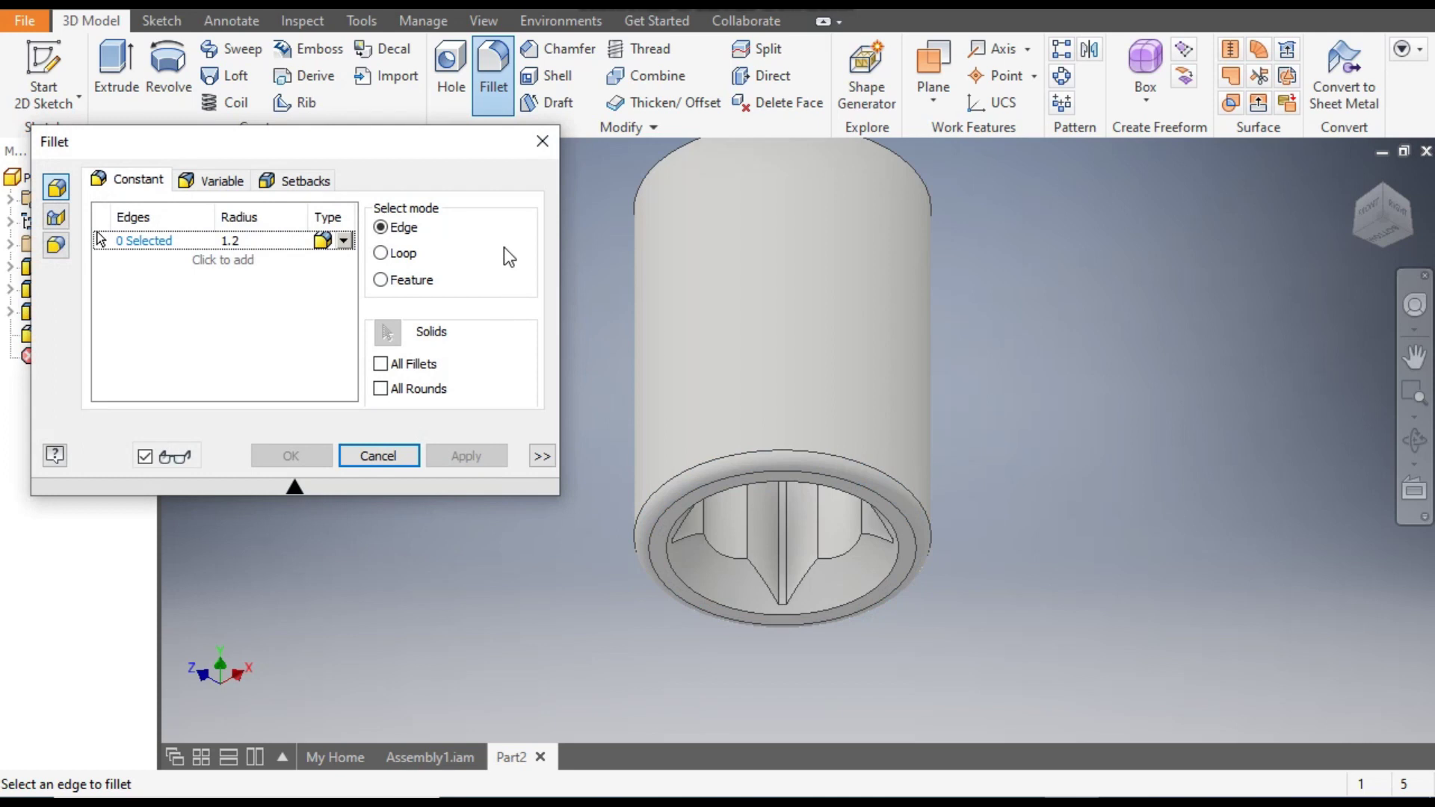
{"action": "left_click", "coordinate": [536, 150]}
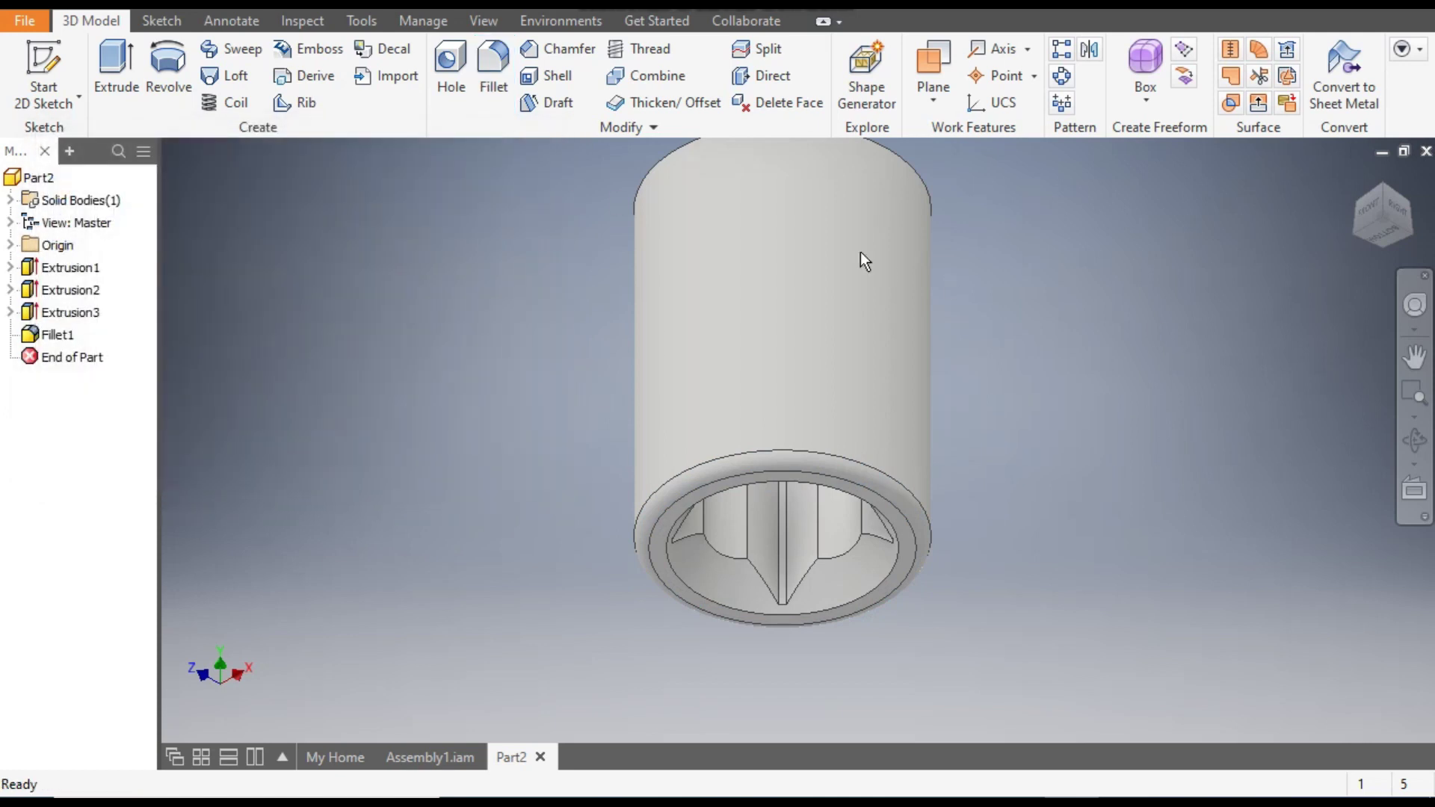
{"action": "left_click", "coordinate": [480, 22]}
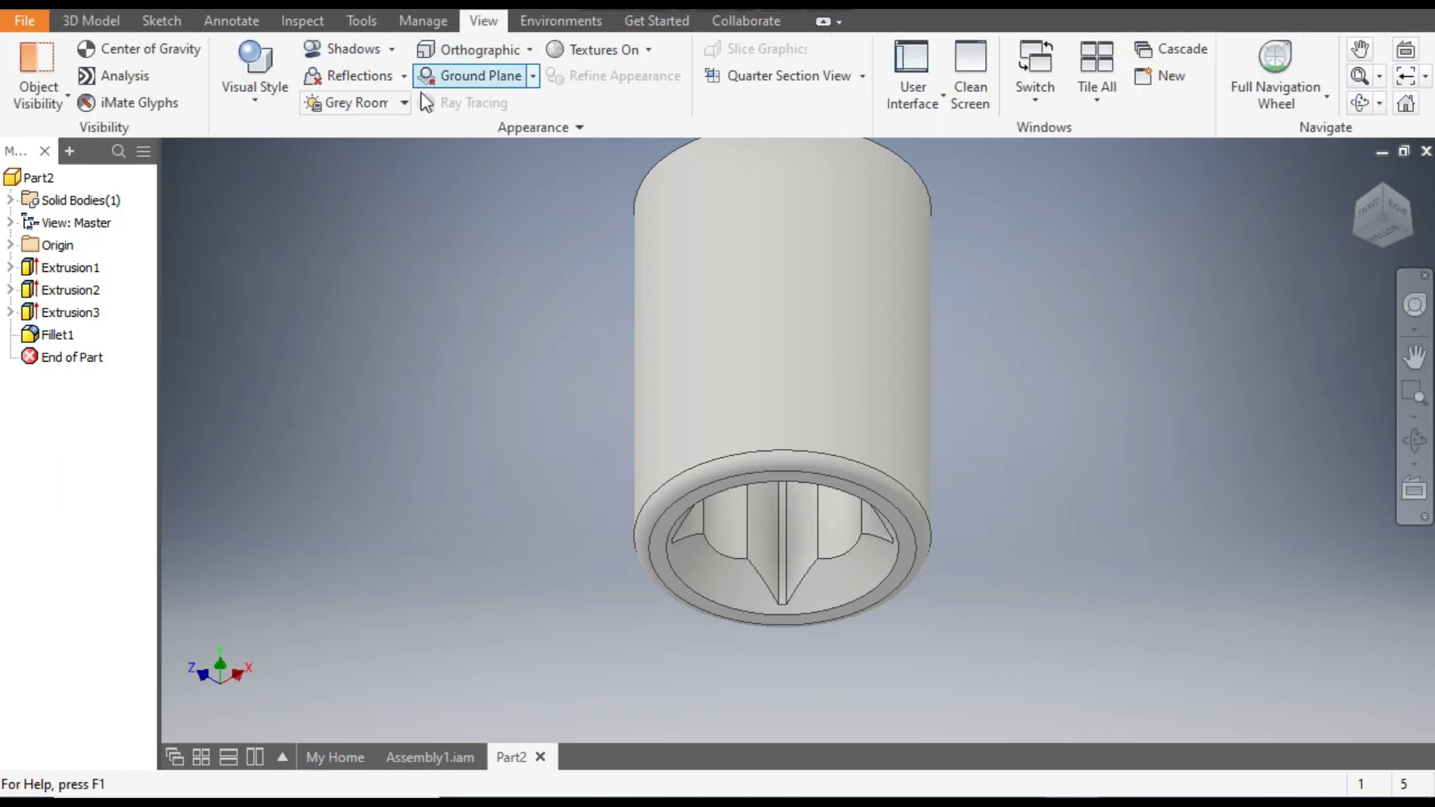
Step: Switch the visual style to Wireframe and view the part from the FRONT
{"action": "left_click", "coordinate": [239, 106]}
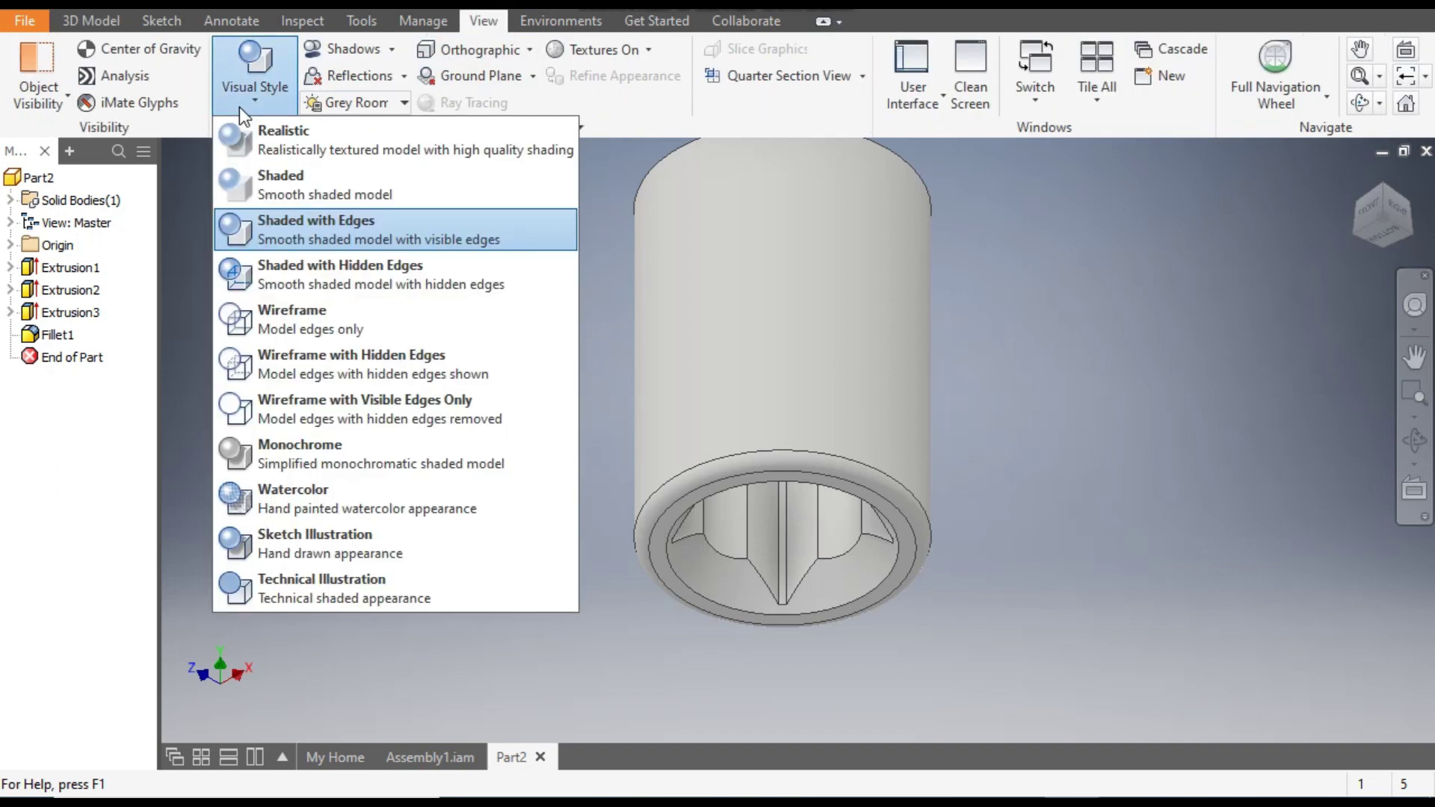
{"action": "left_click", "coordinate": [299, 314]}
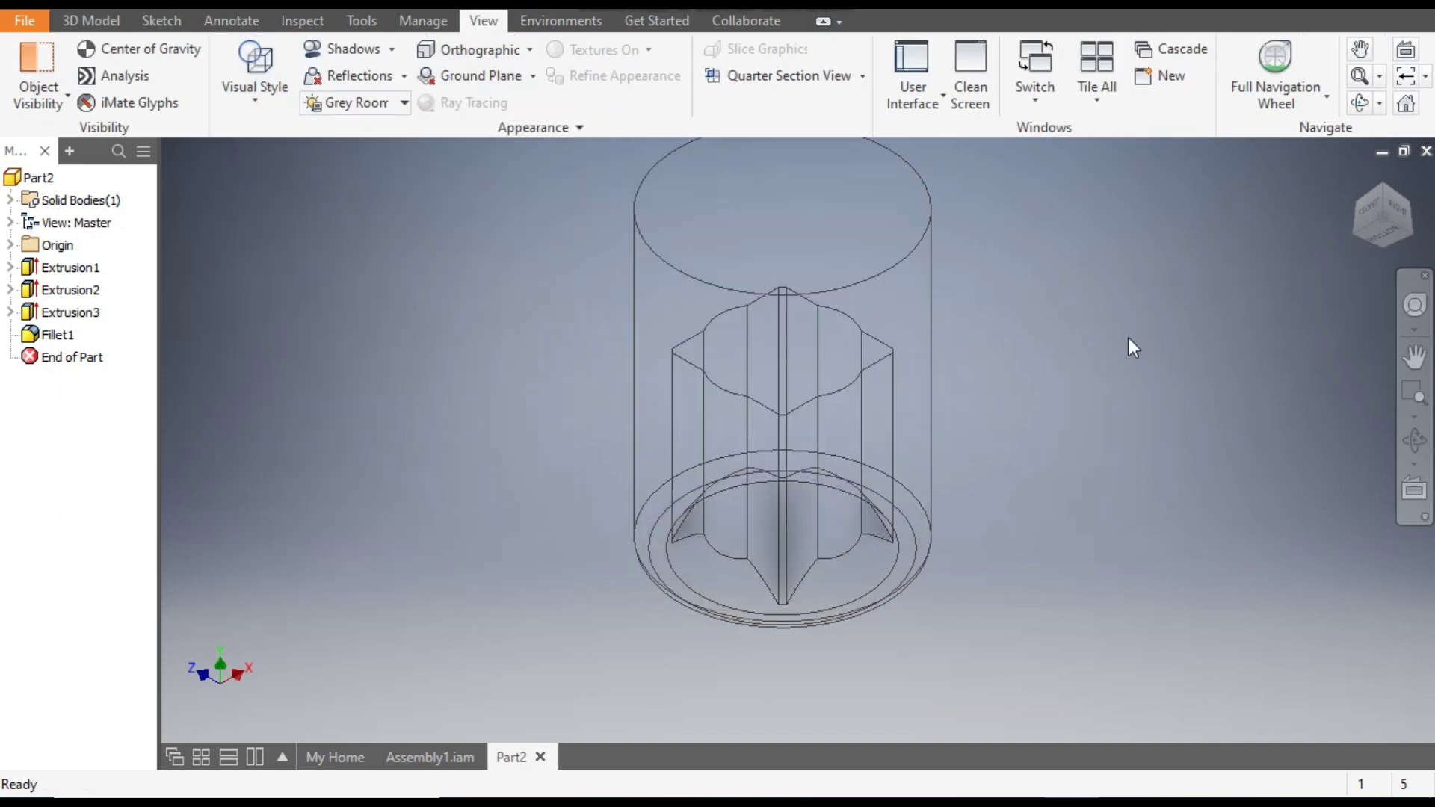
{"action": "left_click", "coordinate": [1368, 208]}
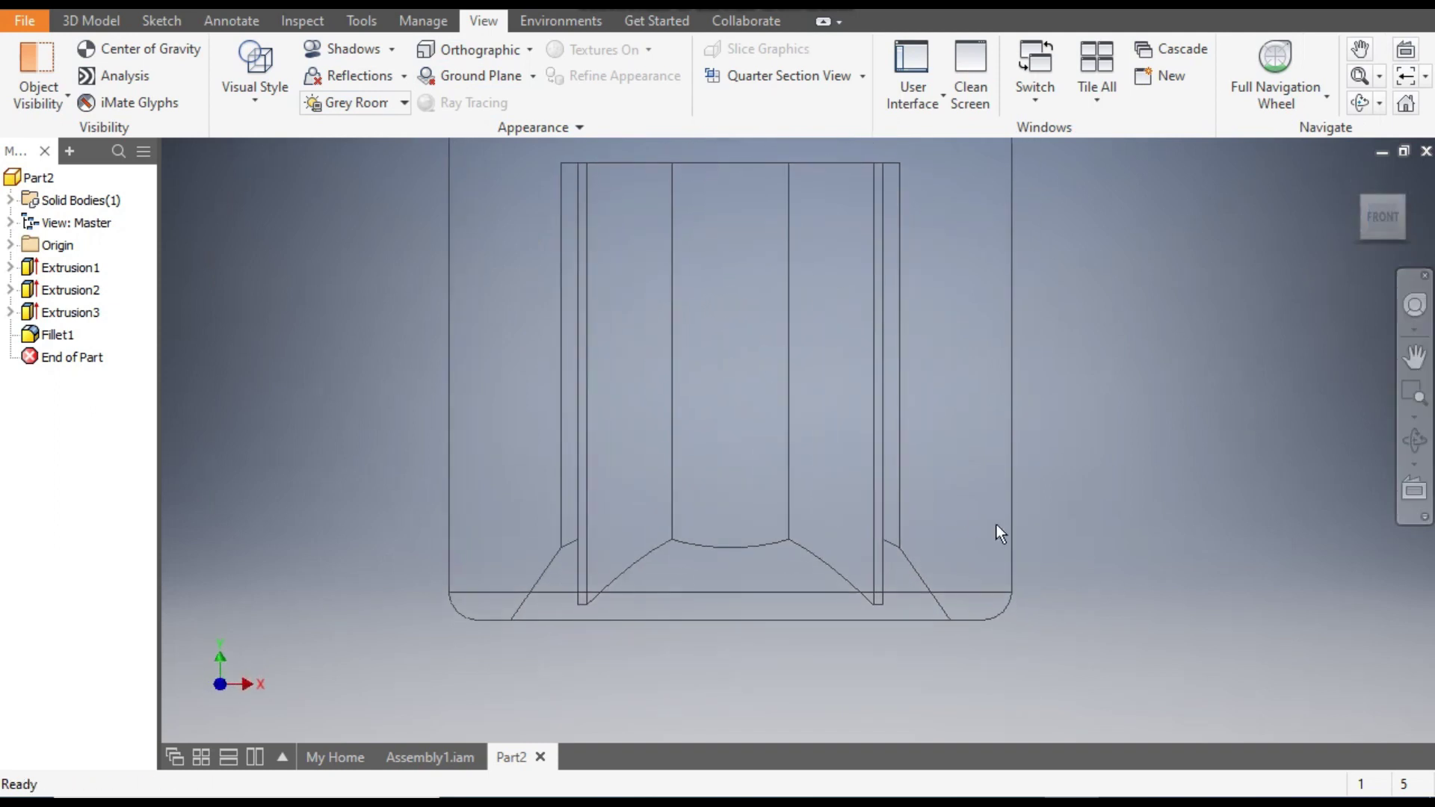
{"action": "scroll", "coordinate": [1047, 490], "scroll_direction": "down", "scroll_amount": 2}
{"action": "left_click_drag", "start_coordinate": [1047, 490], "coordinate": [1027, 588]}
{"action": "left_click", "coordinate": [90, 22]}
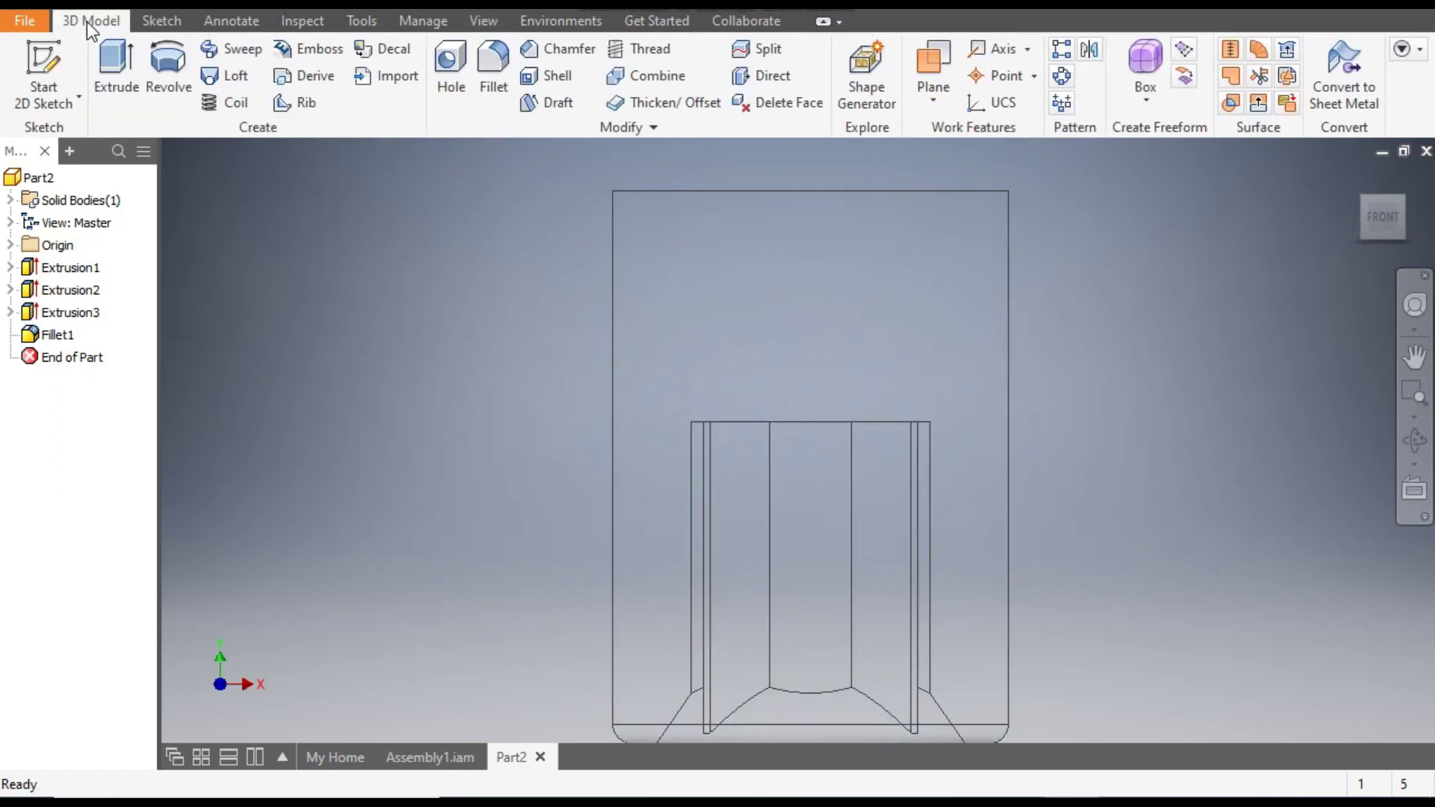
Step: Begin a 2D sketch on the XY Plane from the browser's Origin folder
{"action": "left_click", "coordinate": [45, 67]}
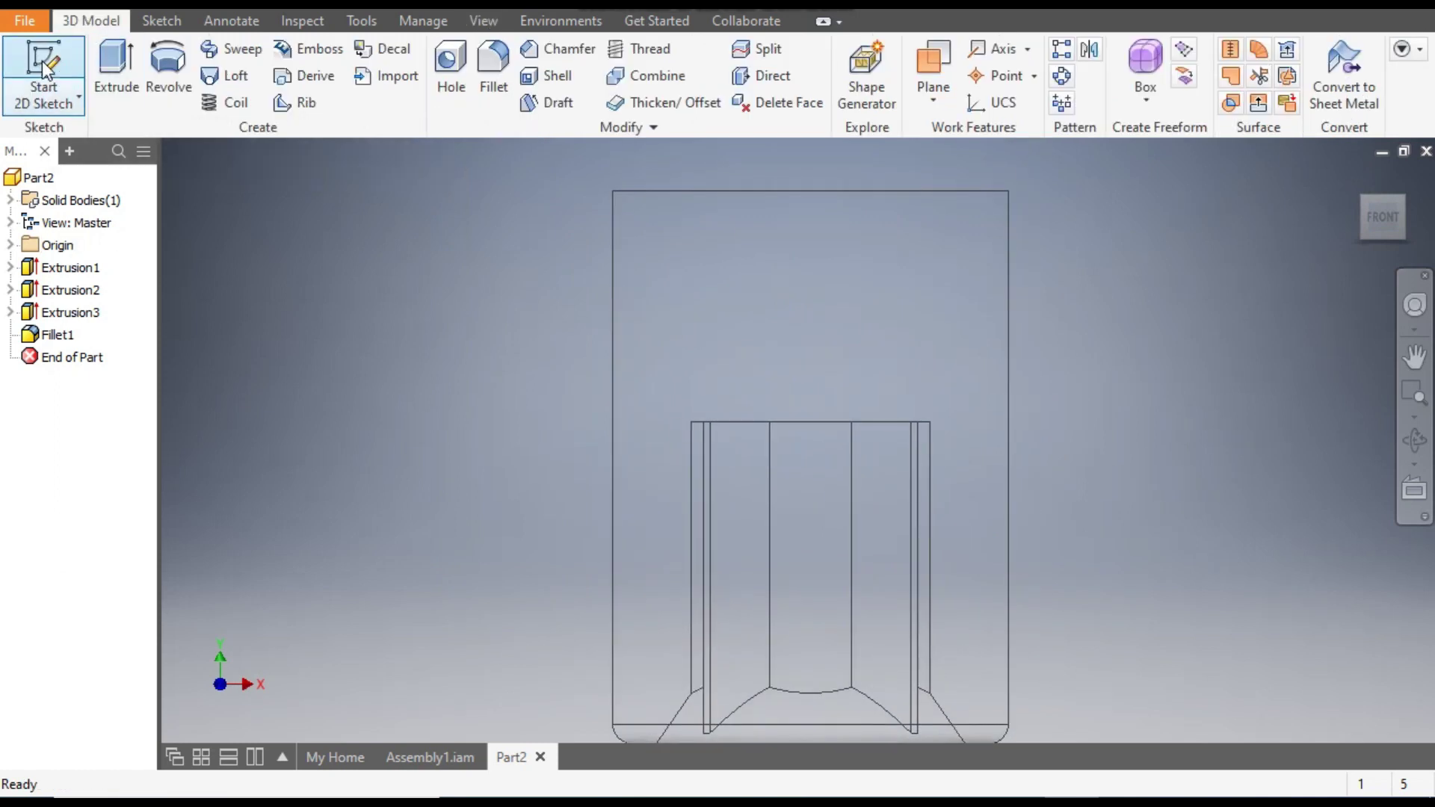
{"action": "left_click", "coordinate": [11, 246]}
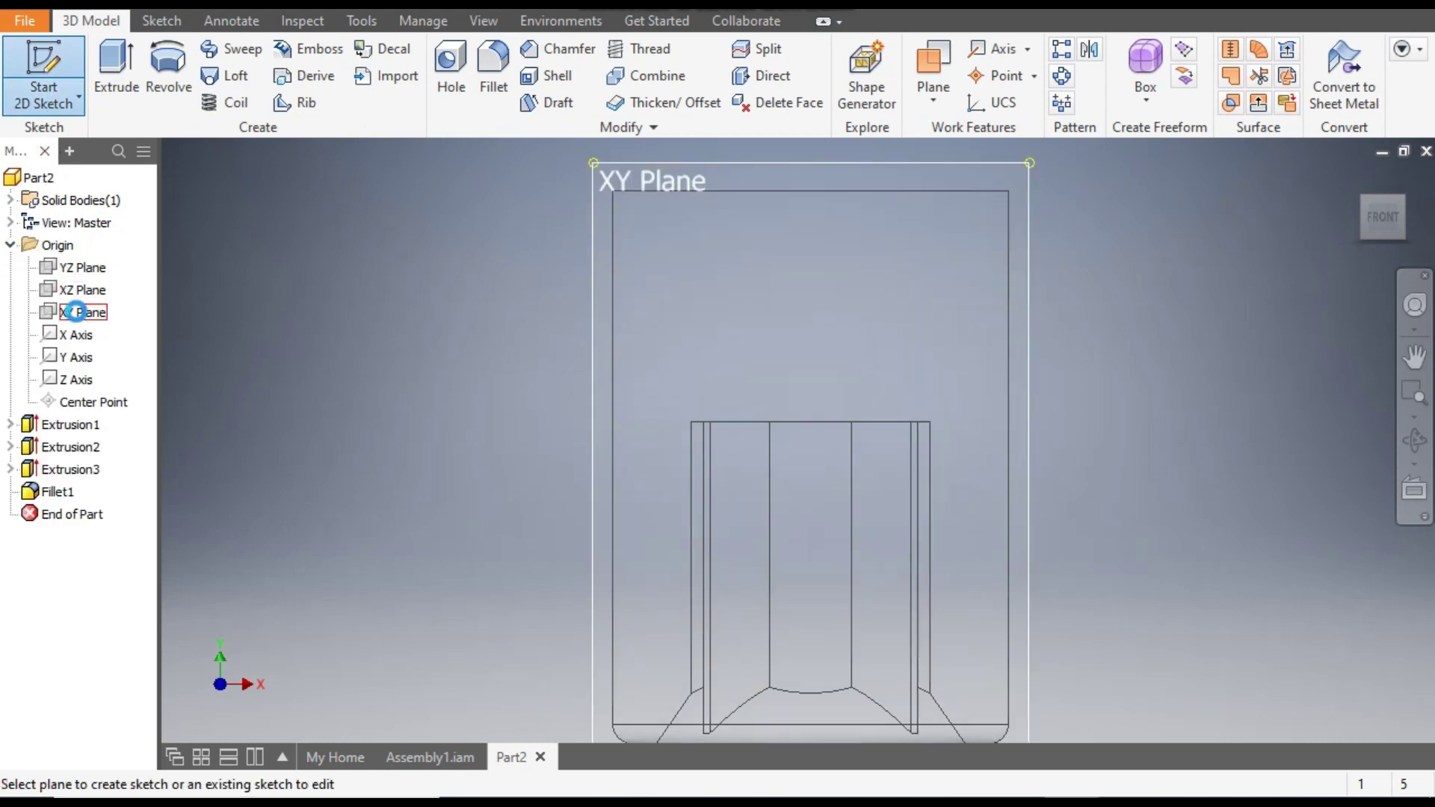
{"action": "left_click", "coordinate": [82, 312]}
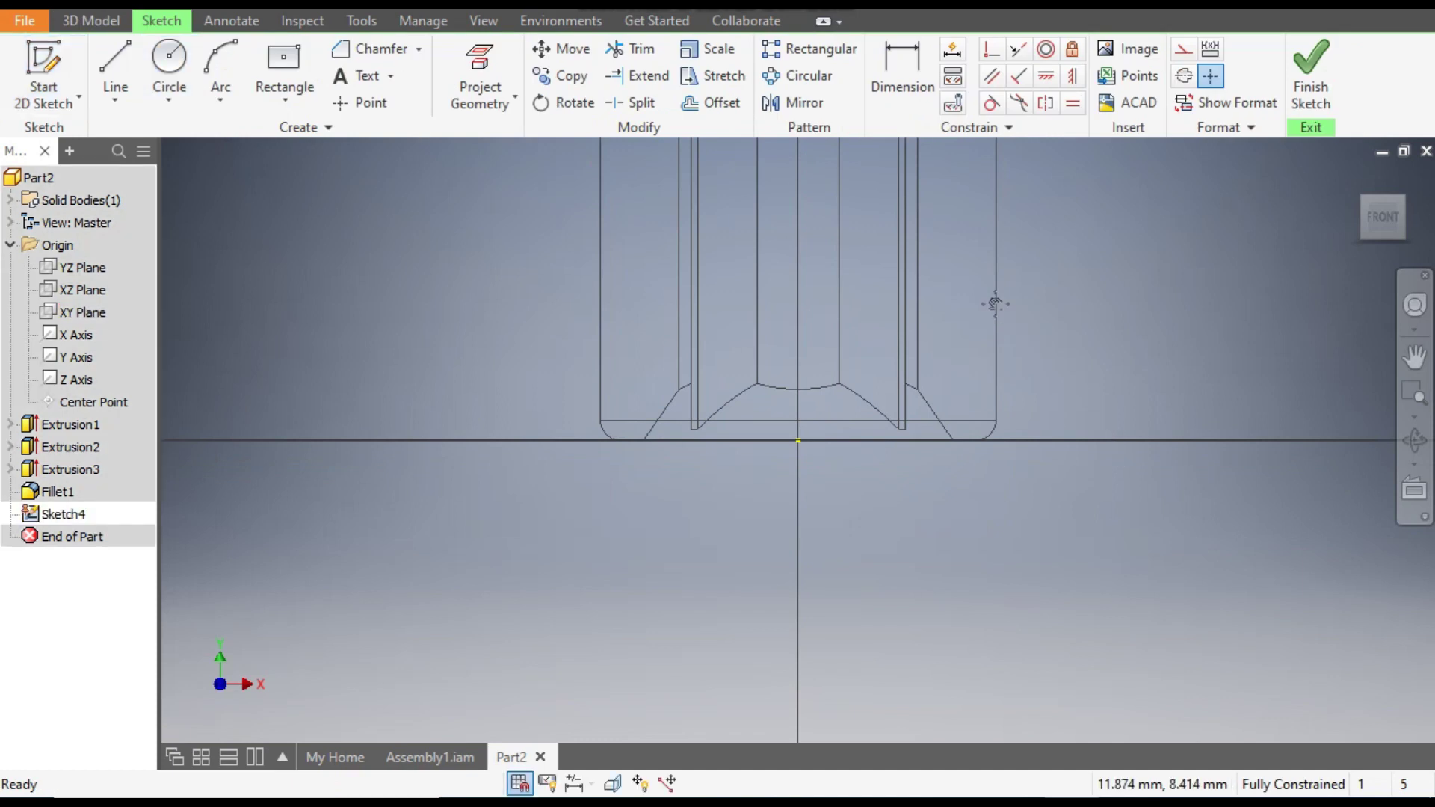
Step: Draw a closed left-pointing triangle with its vertical side on the inner edge line
{"action": "scroll", "coordinate": [965, 351], "scroll_direction": "up", "scroll_amount": 3}
{"action": "middle_click_drag", "start_coordinate": [903, 366], "coordinate": [831, 393]}
{"action": "scroll", "coordinate": [835, 403], "scroll_direction": "up", "scroll_amount": 3}
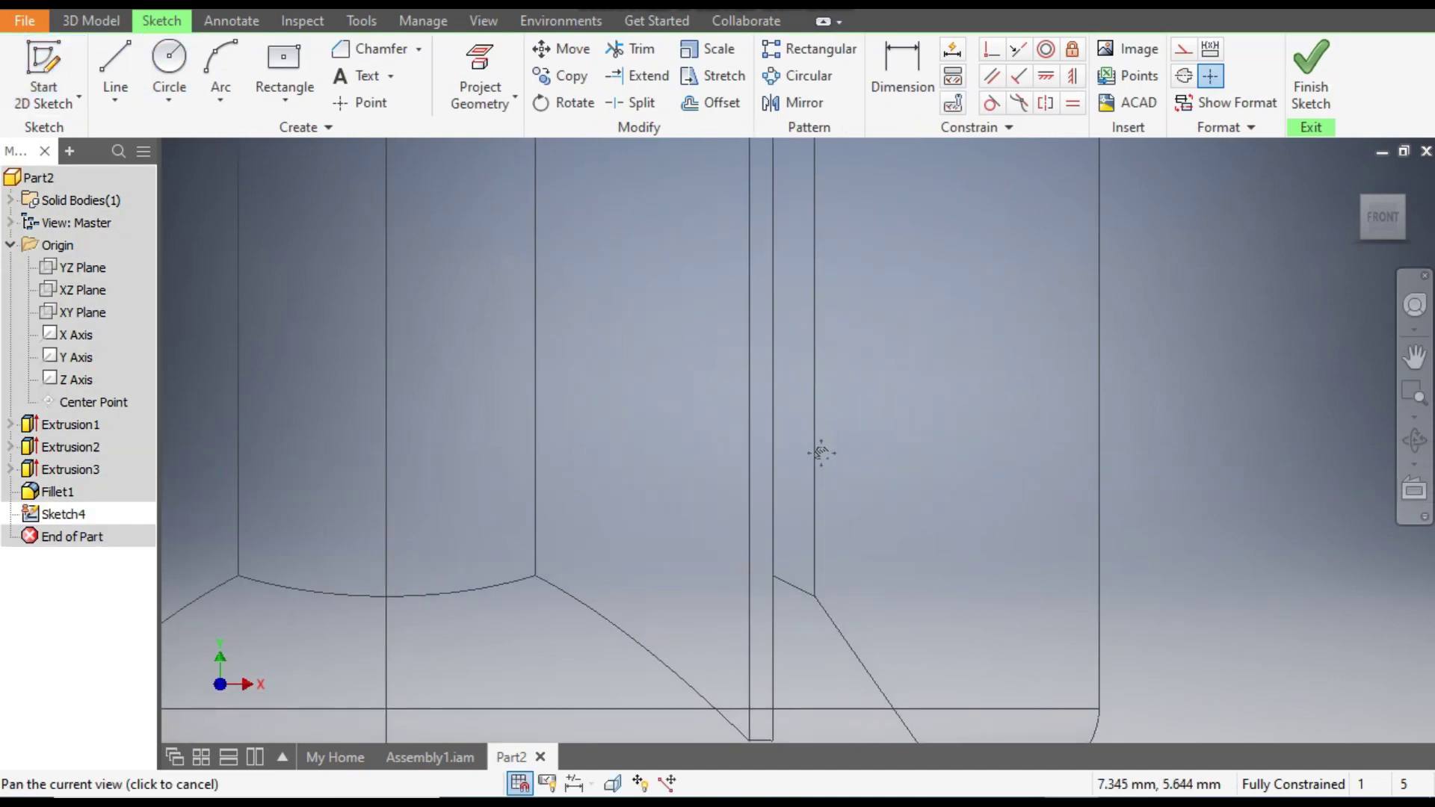
{"action": "left_click", "coordinate": [118, 61]}
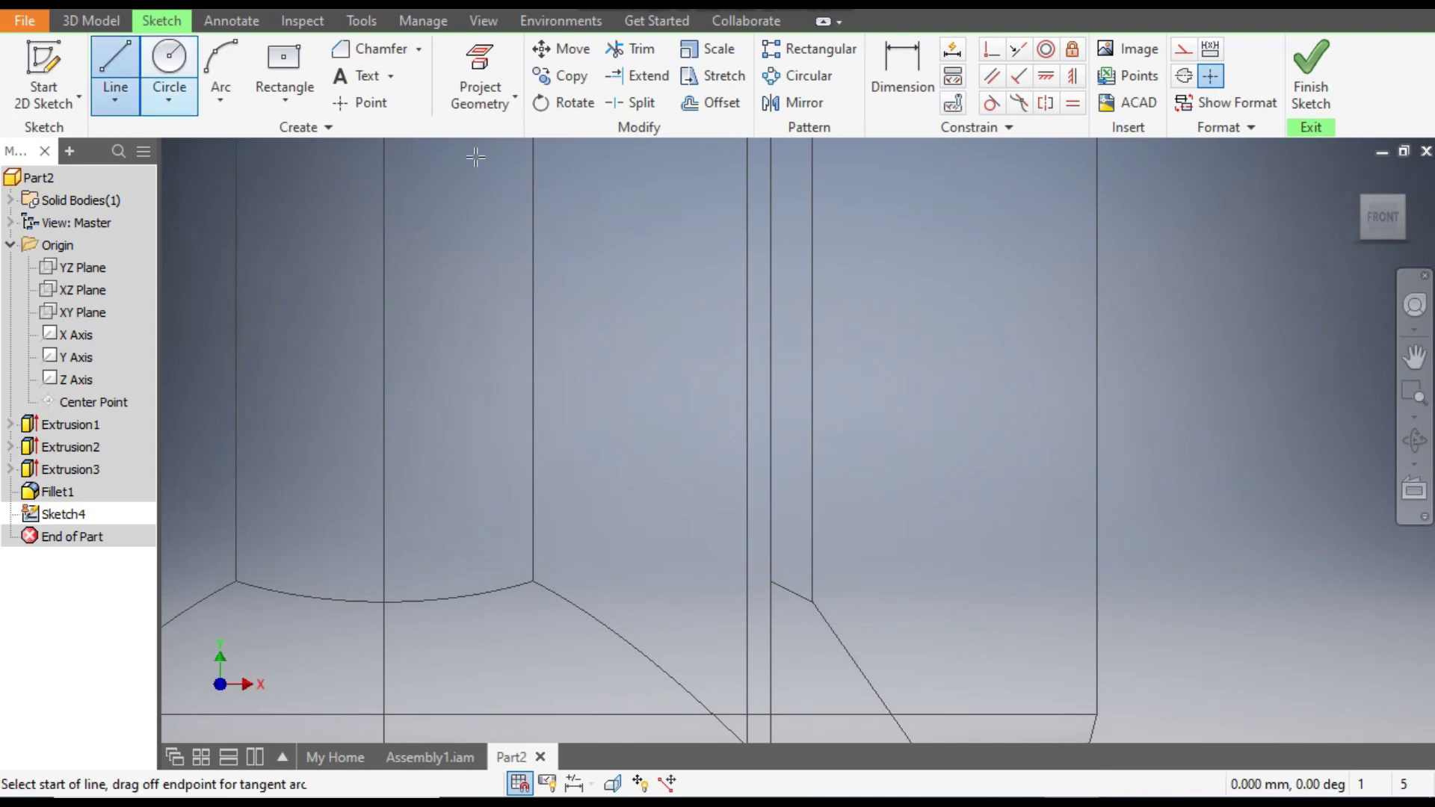
{"action": "left_click", "coordinate": [812, 479]}
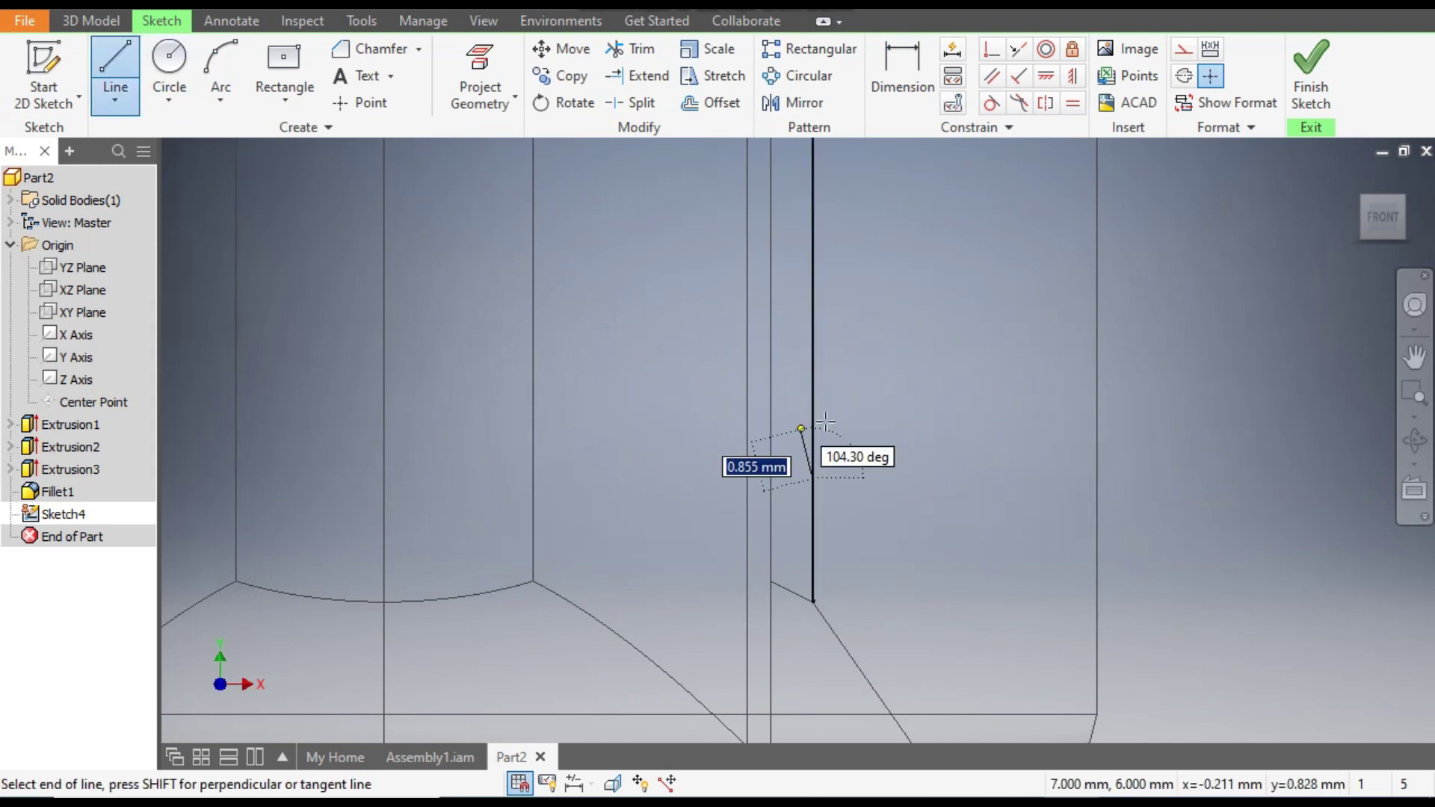
{"action": "key", "text": "Escape"}
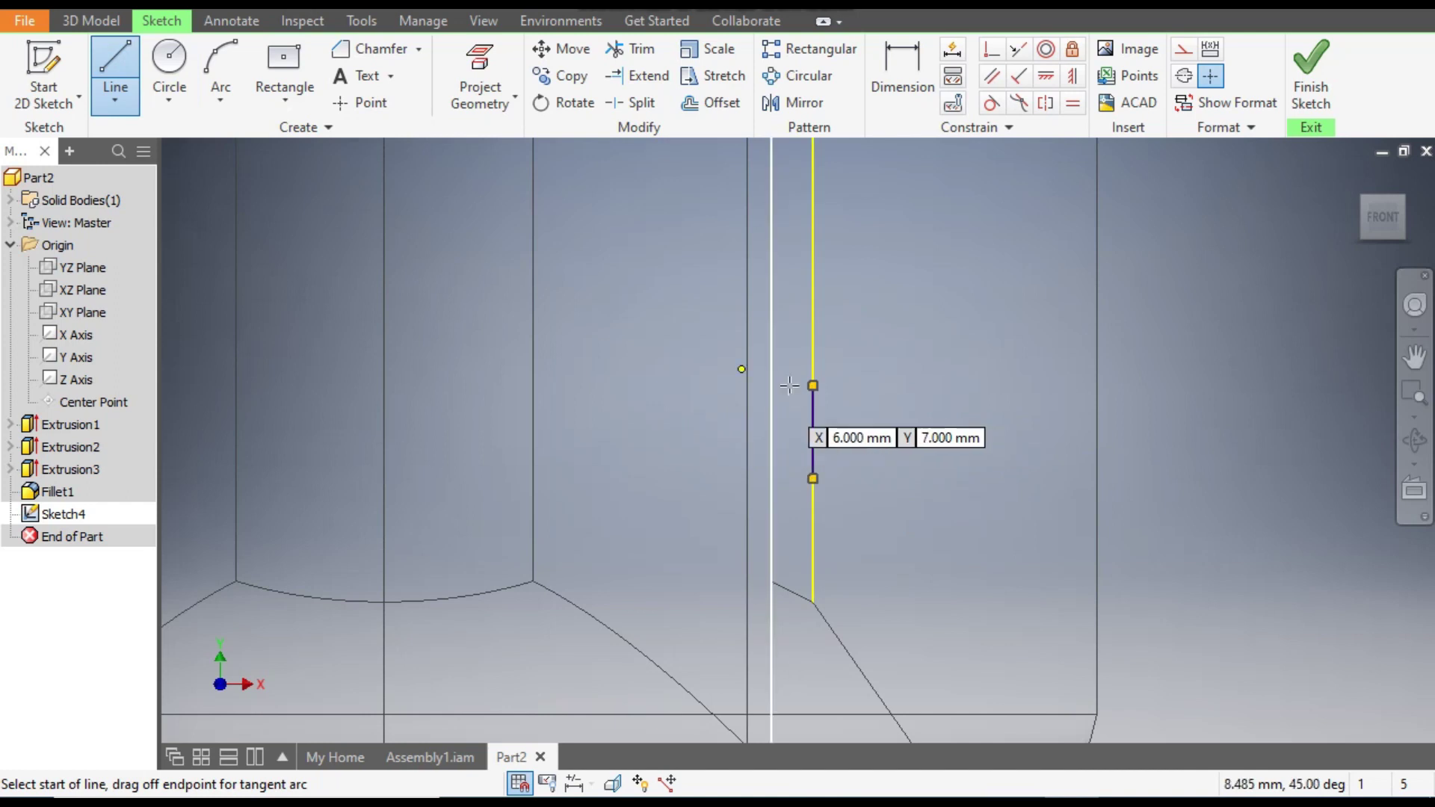
{"action": "left_click", "coordinate": [812, 385]}
{"action": "left_click", "coordinate": [812, 385]}
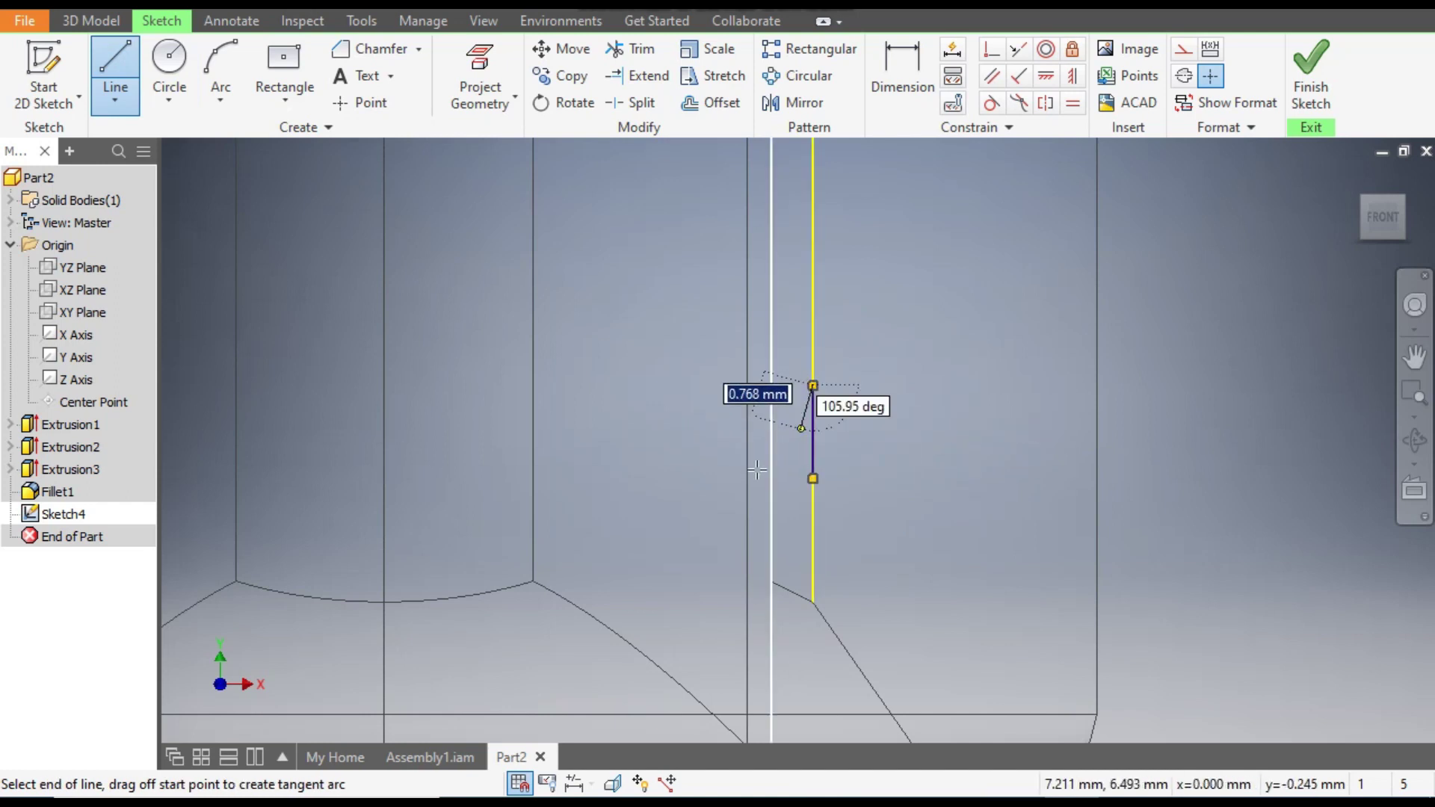
{"action": "scroll", "coordinate": [793, 400], "scroll_direction": "up", "scroll_amount": 1}
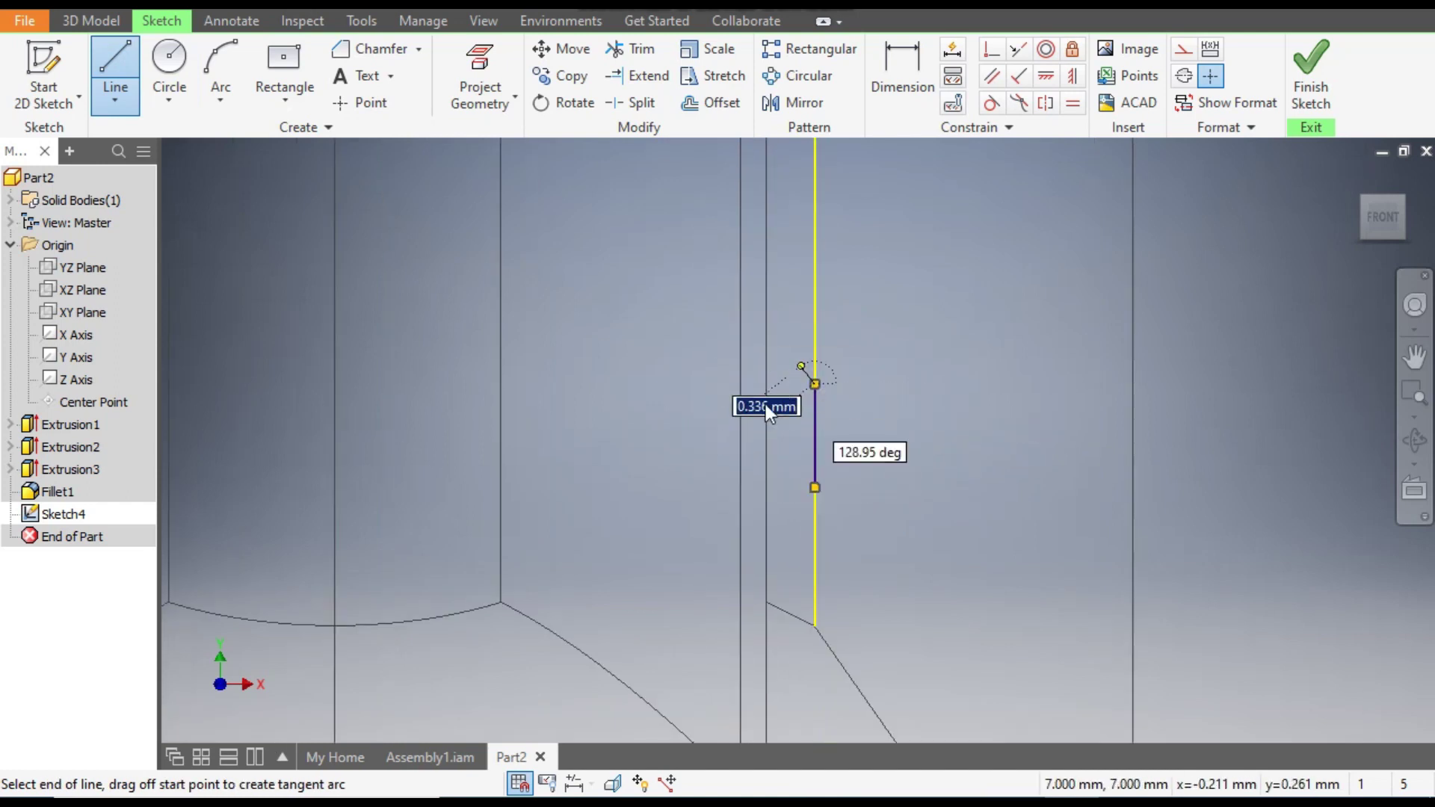
{"action": "left_click", "coordinate": [668, 432]}
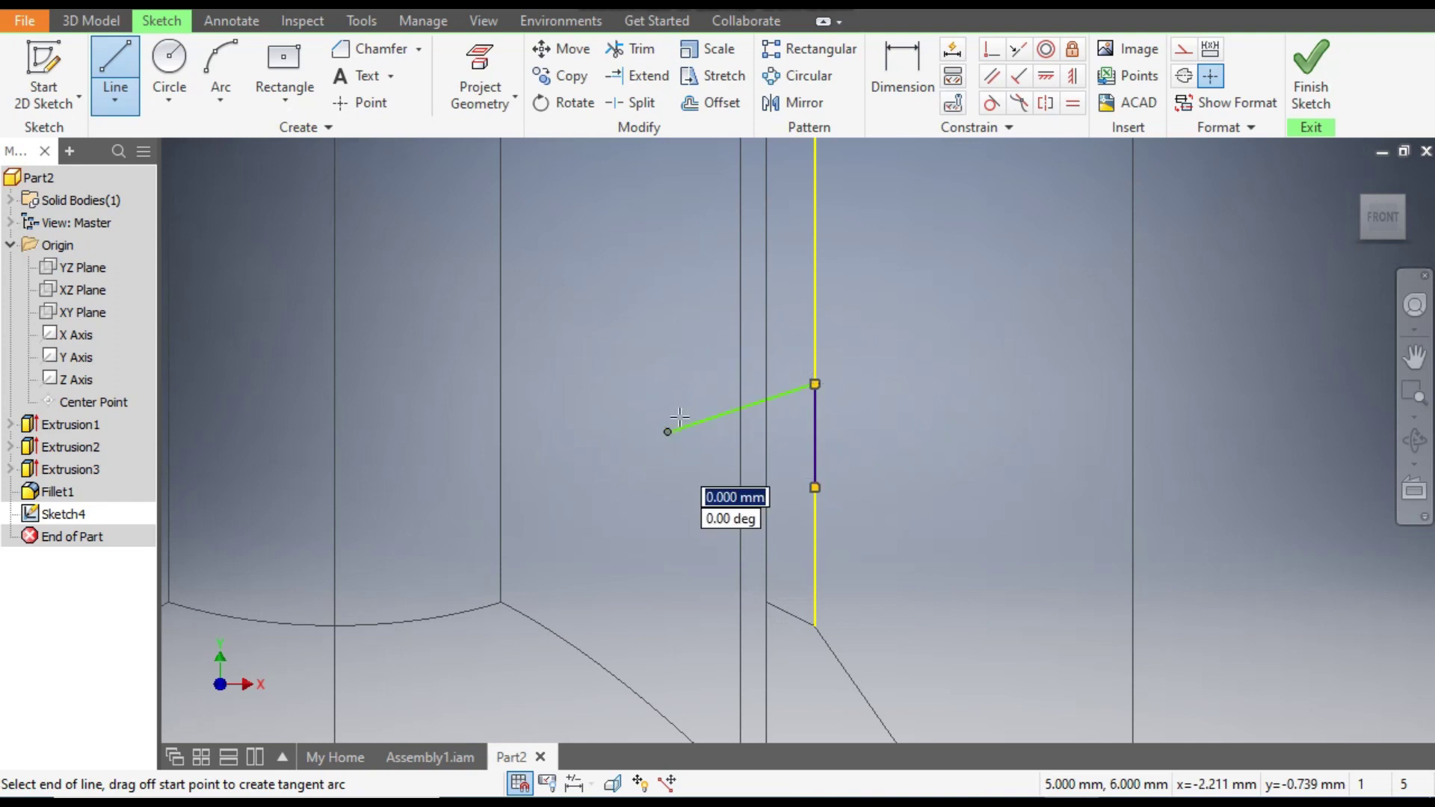
{"action": "double_click", "coordinate": [814, 487]}
{"action": "key", "text": "Escape"}
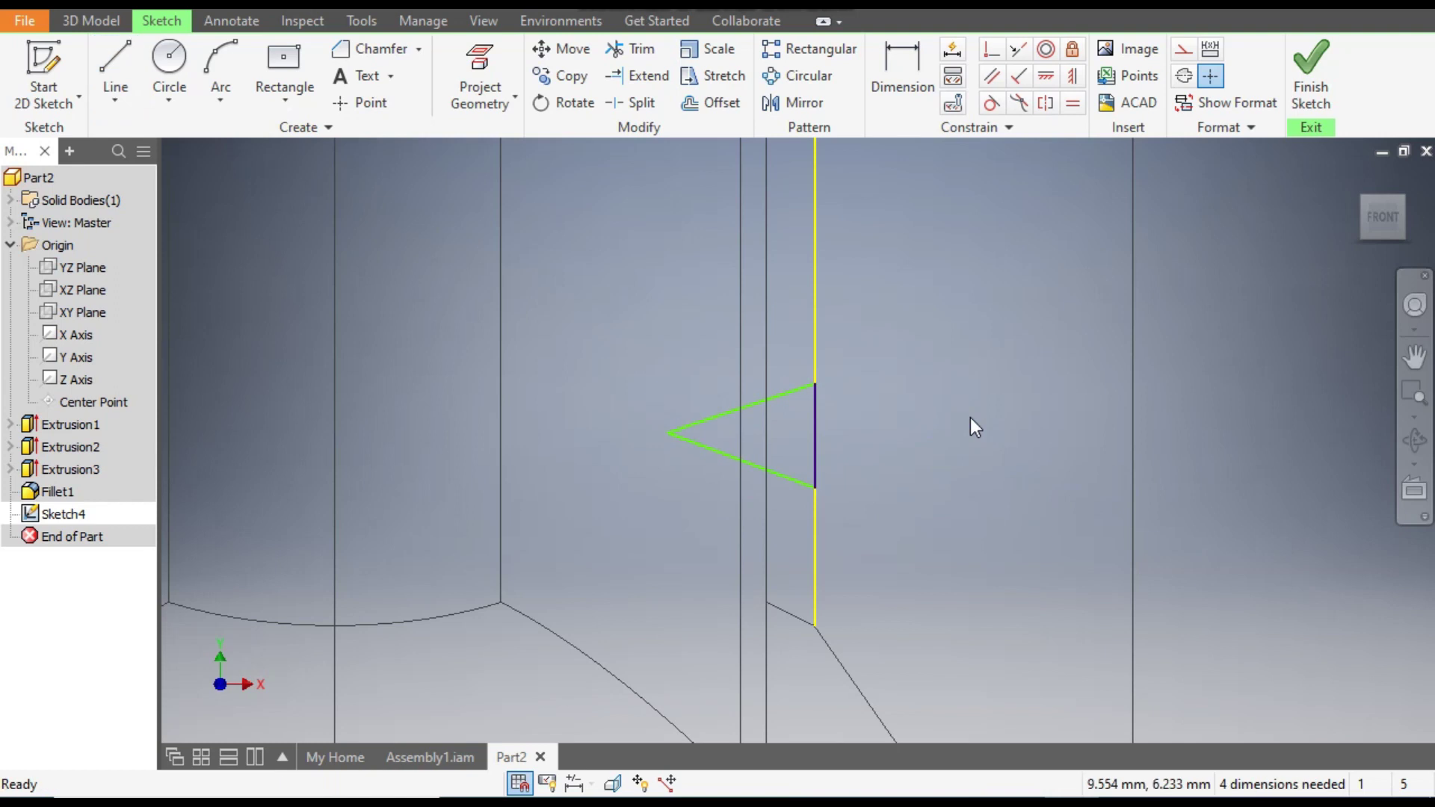
Step: Dimension the triangle's vertical side to 1 mm
{"action": "left_click", "coordinate": [900, 74]}
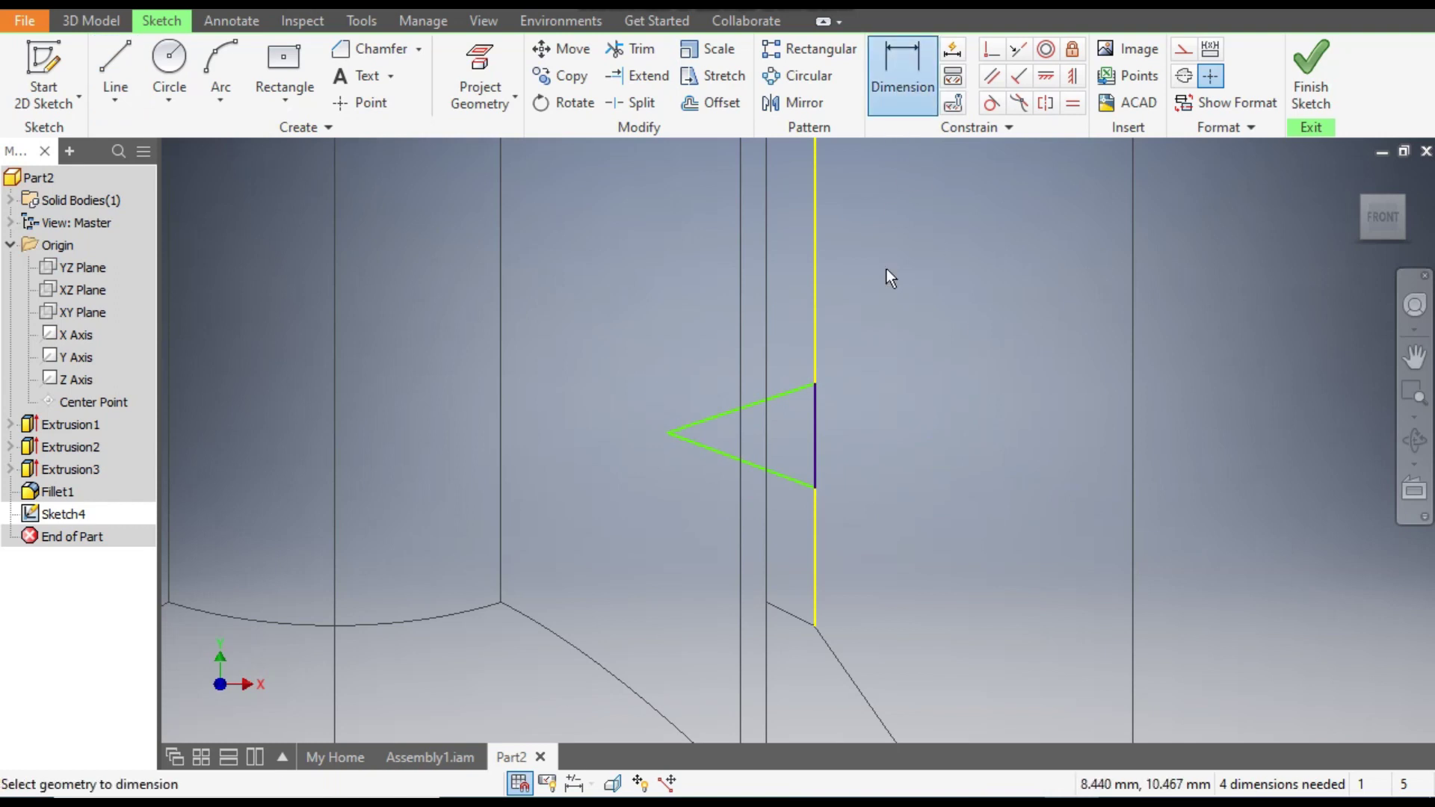
{"action": "left_click", "coordinate": [818, 390]}
{"action": "left_click", "coordinate": [814, 490]}
{"action": "left_click", "coordinate": [873, 437]}
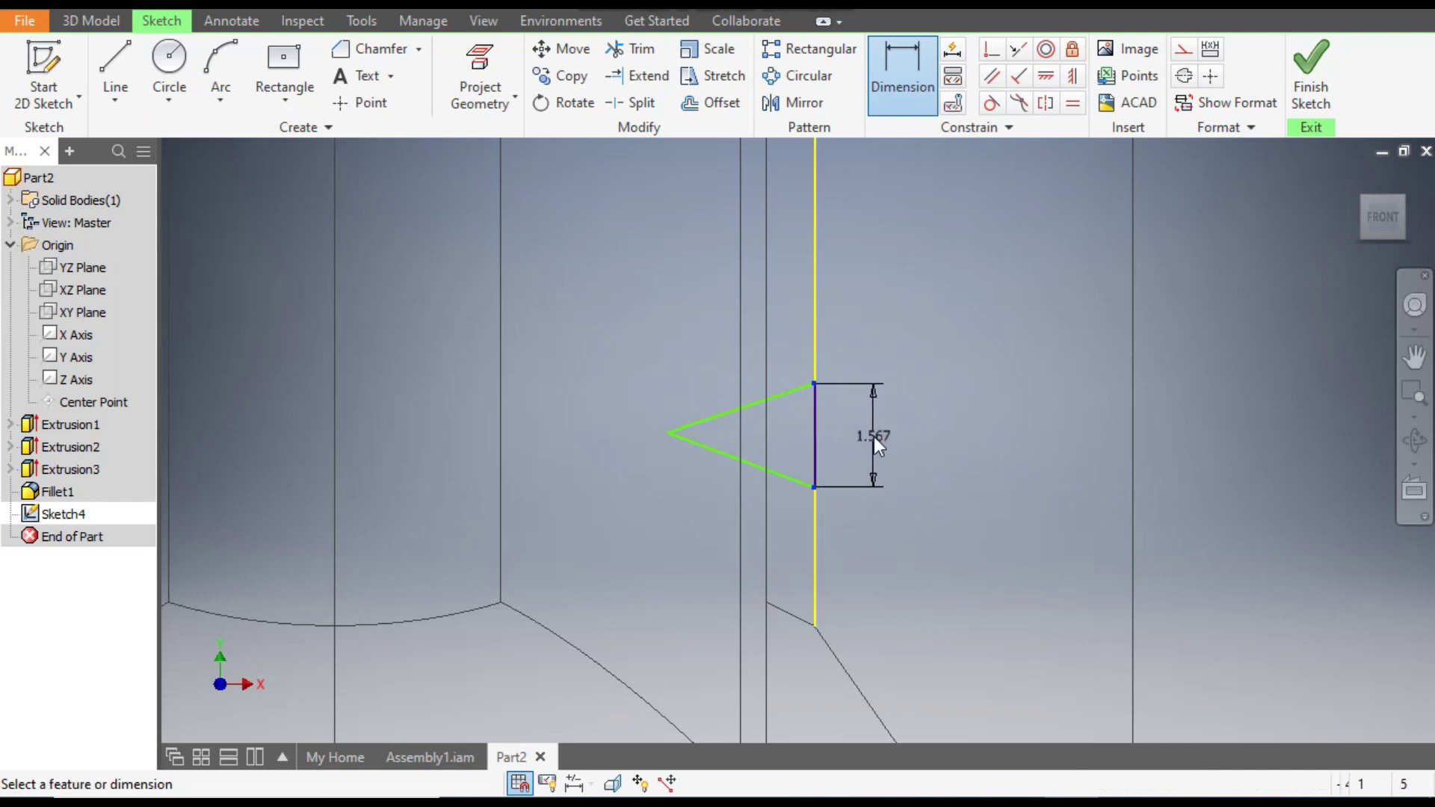
{"action": "type", "text": "1"}
{"action": "key", "text": "Return"}
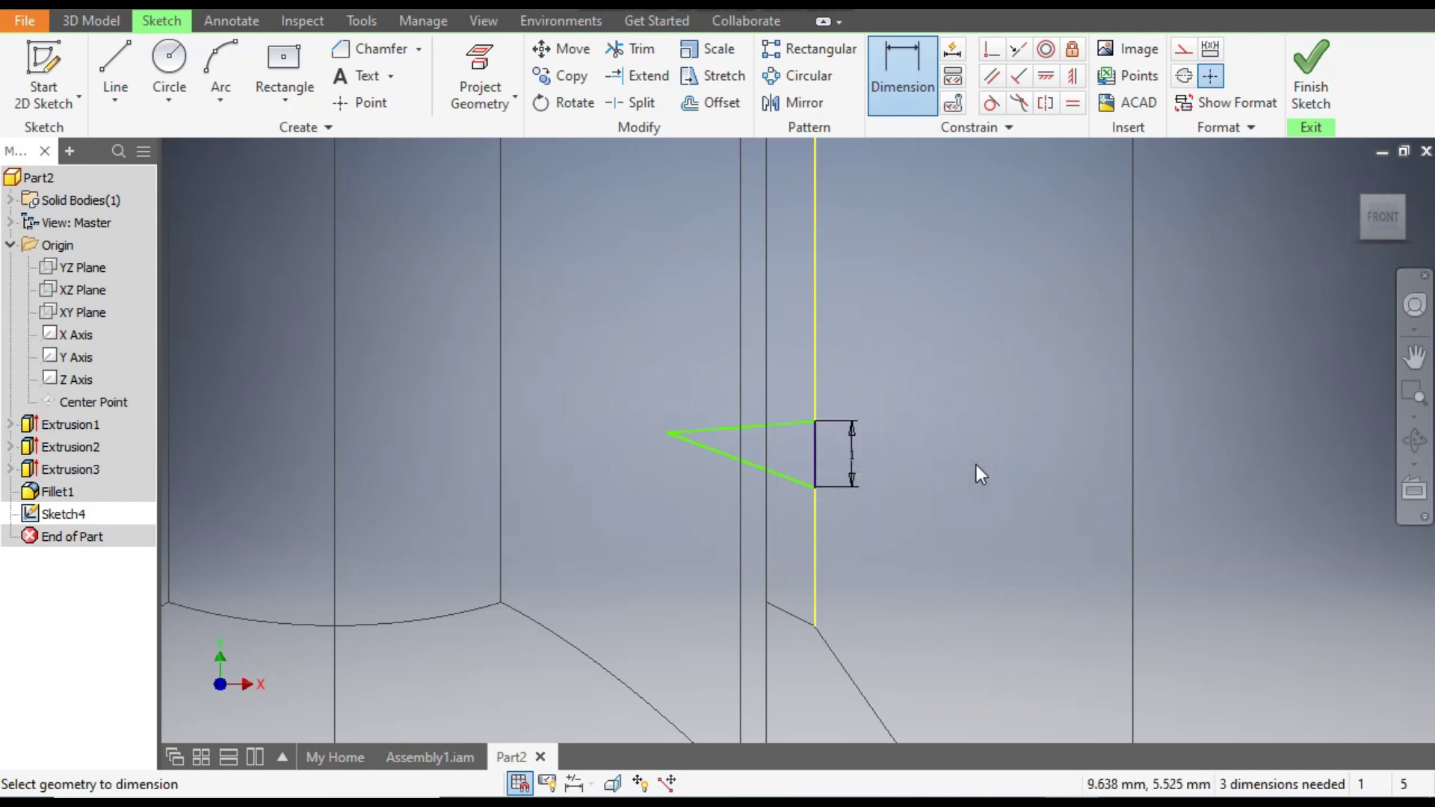
Step: Level the triangle's apex horizontally with the vertical side's midpoint, then reposition the apex
{"action": "middle_click_drag", "start_coordinate": [985, 432], "coordinate": [1007, 379]}
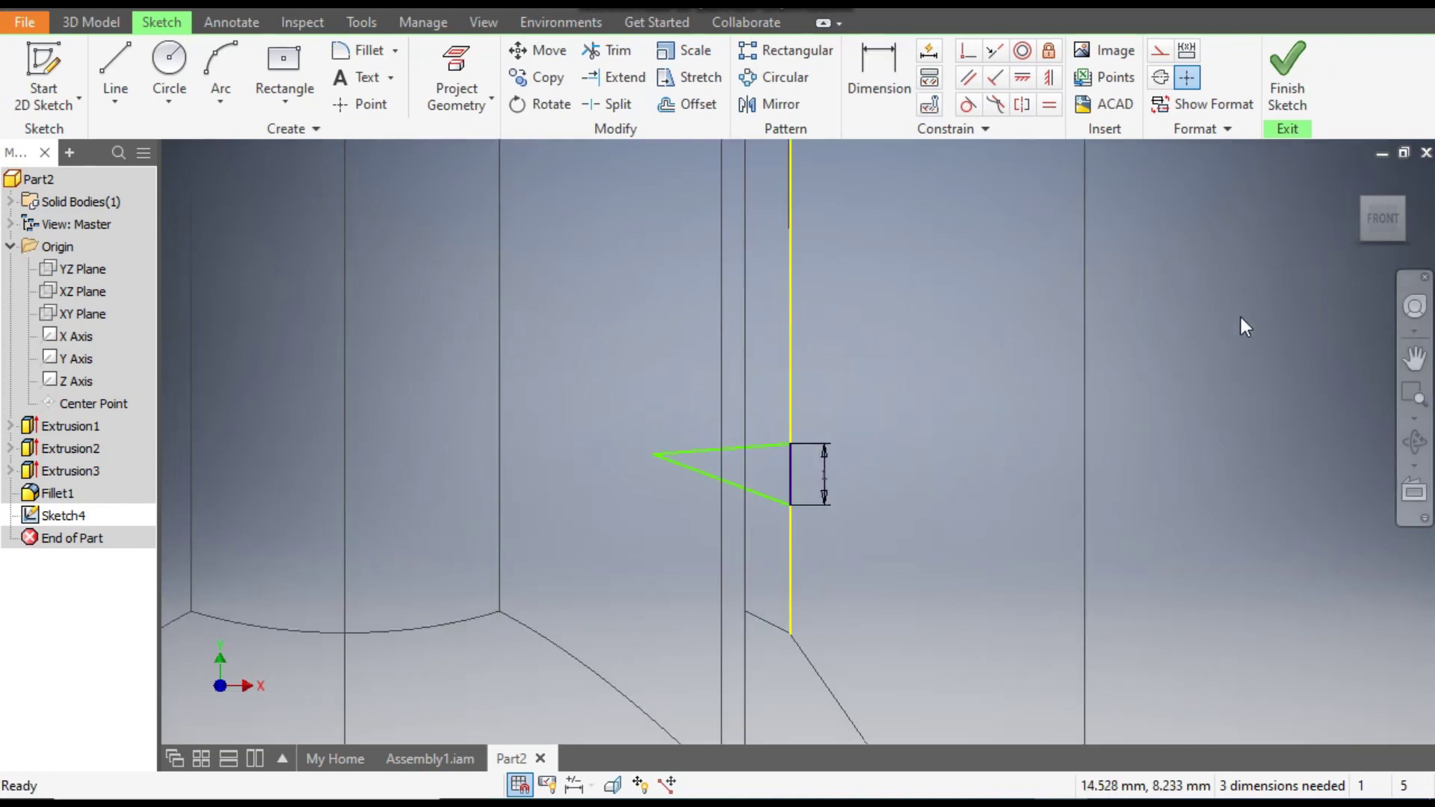
{"action": "scroll", "coordinate": [677, 470], "scroll_direction": "up", "scroll_amount": 3}
{"action": "mouse_move", "coordinate": [636, 444]}
{"action": "left_mouse_down"}
{"action": "mouse_move", "coordinate": [741, 440]}
{"action": "mouse_move", "coordinate": [819, 464]}
{"action": "mouse_move", "coordinate": [737, 477]}
{"action": "mouse_move", "coordinate": [747, 442]}
{"action": "mouse_move", "coordinate": [718, 478]}
{"action": "left_mouse_up"}
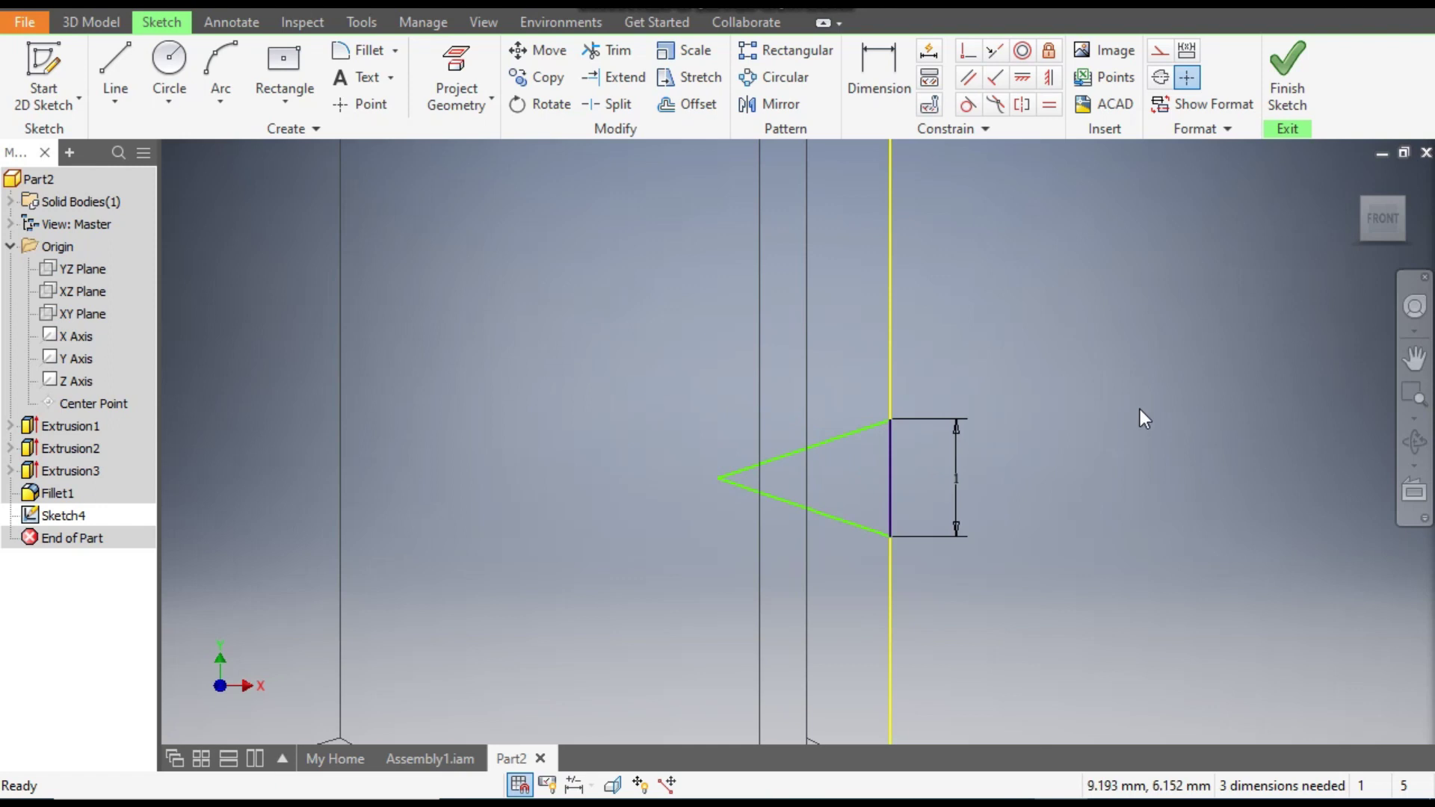
{"action": "left_click", "coordinate": [1025, 81]}
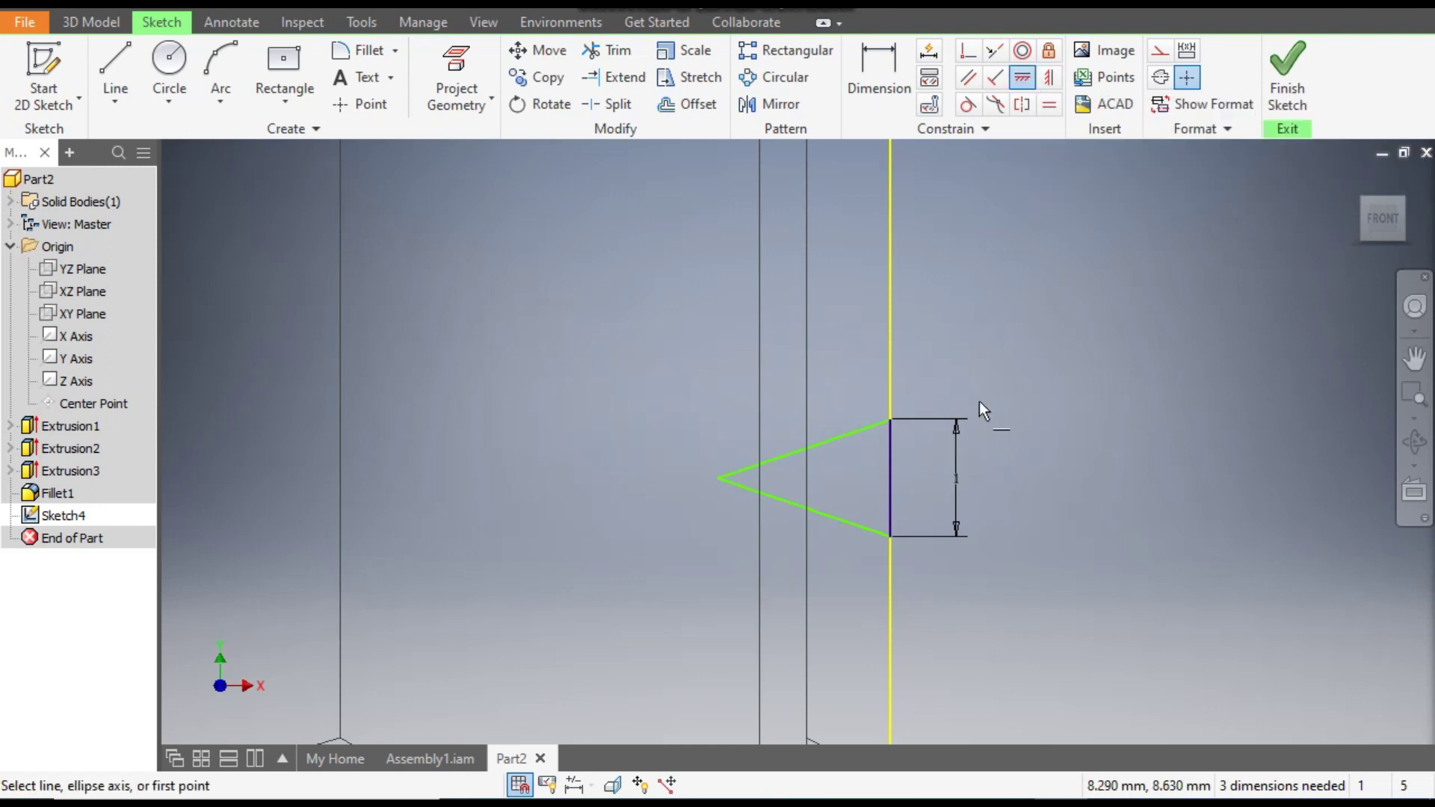
{"action": "left_click", "coordinate": [890, 477]}
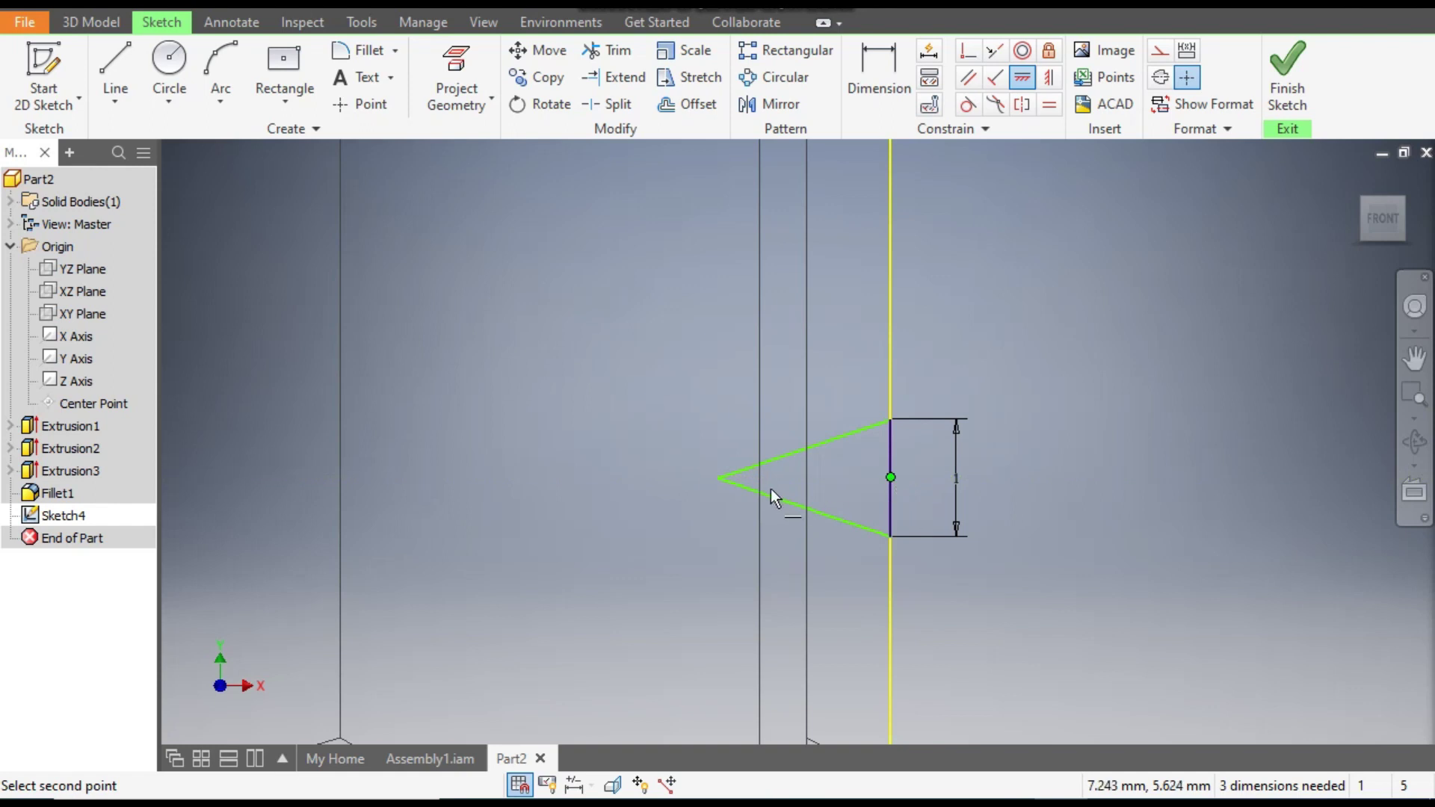
{"action": "left_click", "coordinate": [719, 478]}
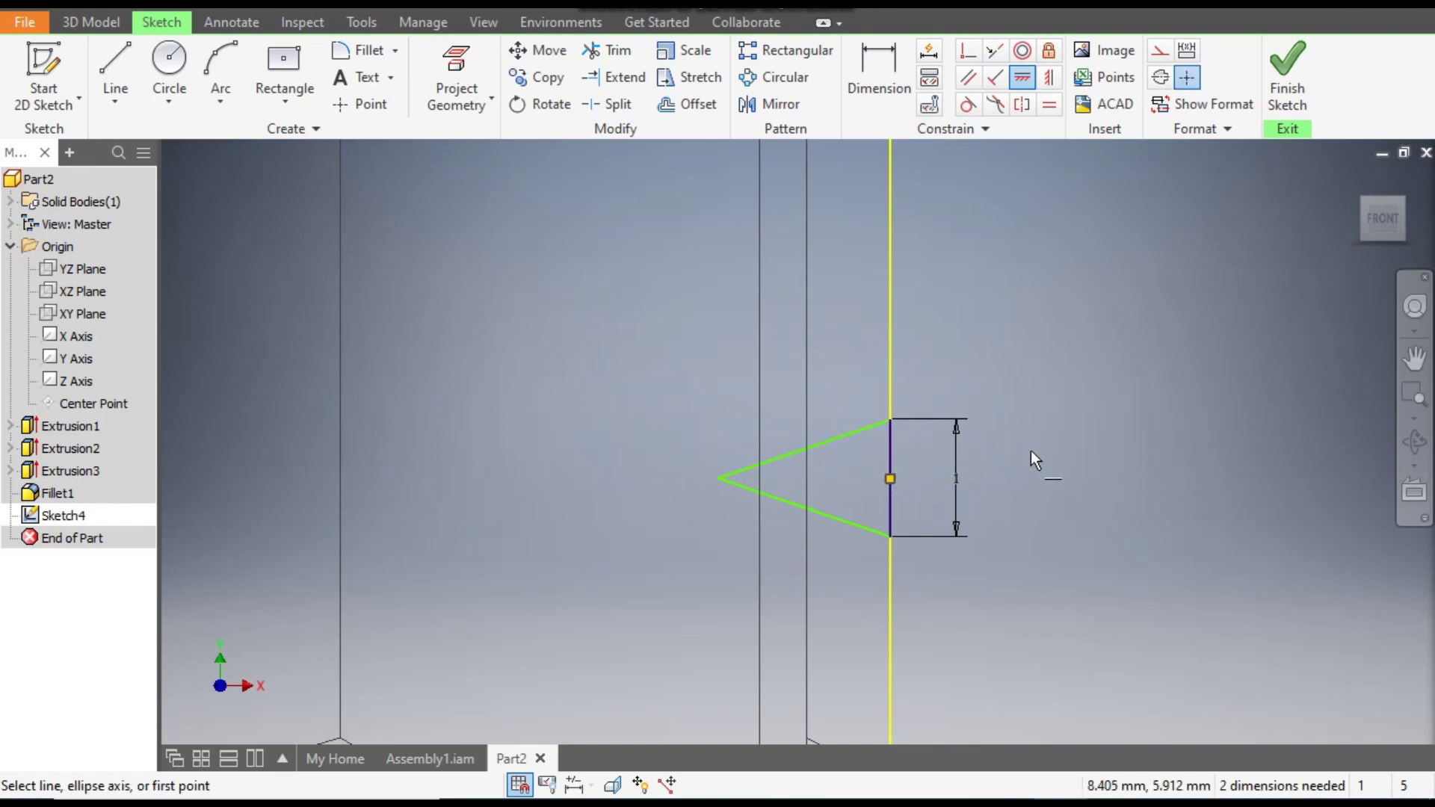
{"action": "key", "text": "Escape"}
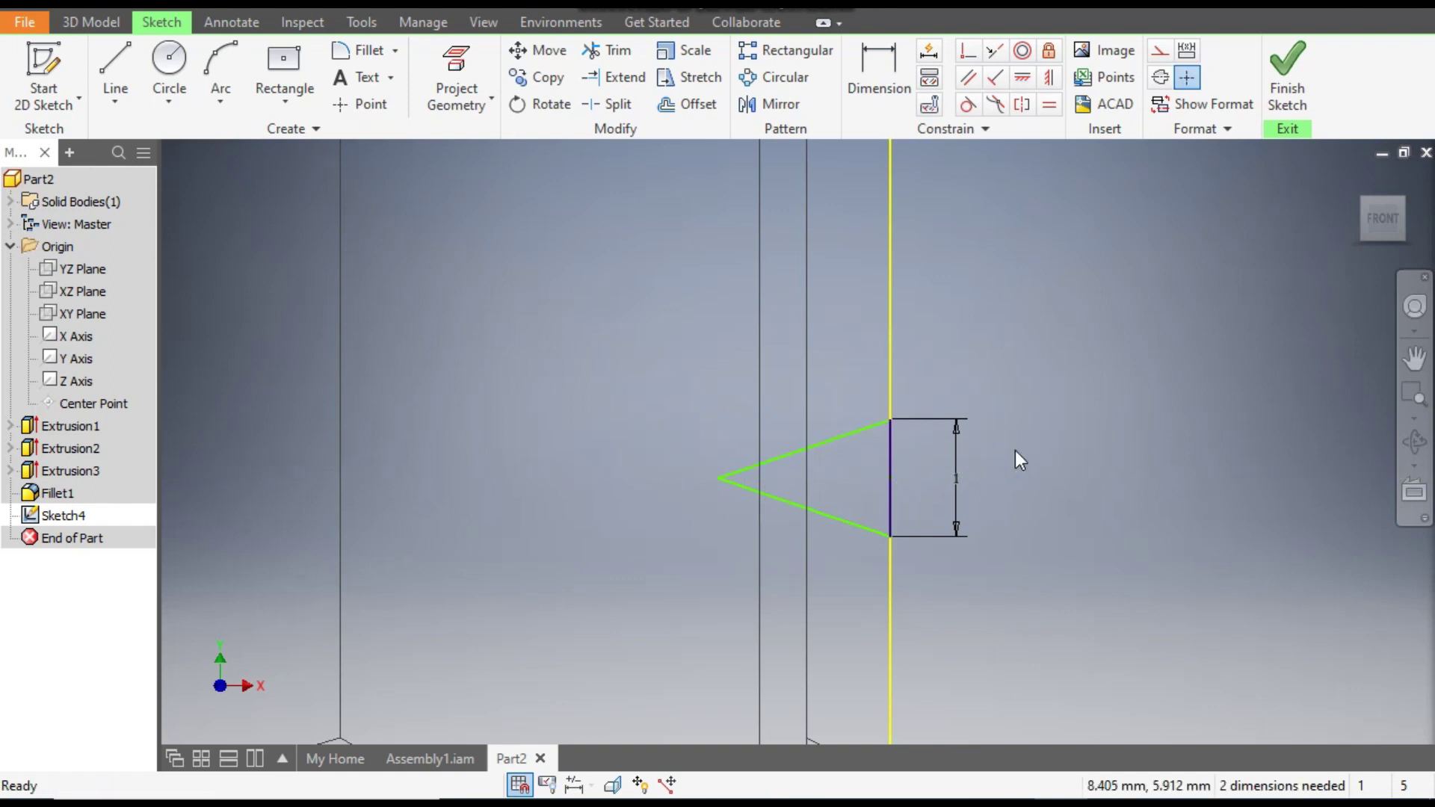
{"action": "mouse_move", "coordinate": [759, 507]}
{"action": "left_mouse_down"}
{"action": "mouse_move", "coordinate": [727, 471]}
{"action": "mouse_move", "coordinate": [682, 459]}
{"action": "mouse_move", "coordinate": [938, 416]}
{"action": "mouse_move", "coordinate": [961, 381]}
{"action": "mouse_move", "coordinate": [906, 380]}
{"action": "mouse_move", "coordinate": [964, 383]}
{"action": "mouse_move", "coordinate": [745, 381]}
{"action": "left_mouse_up"}
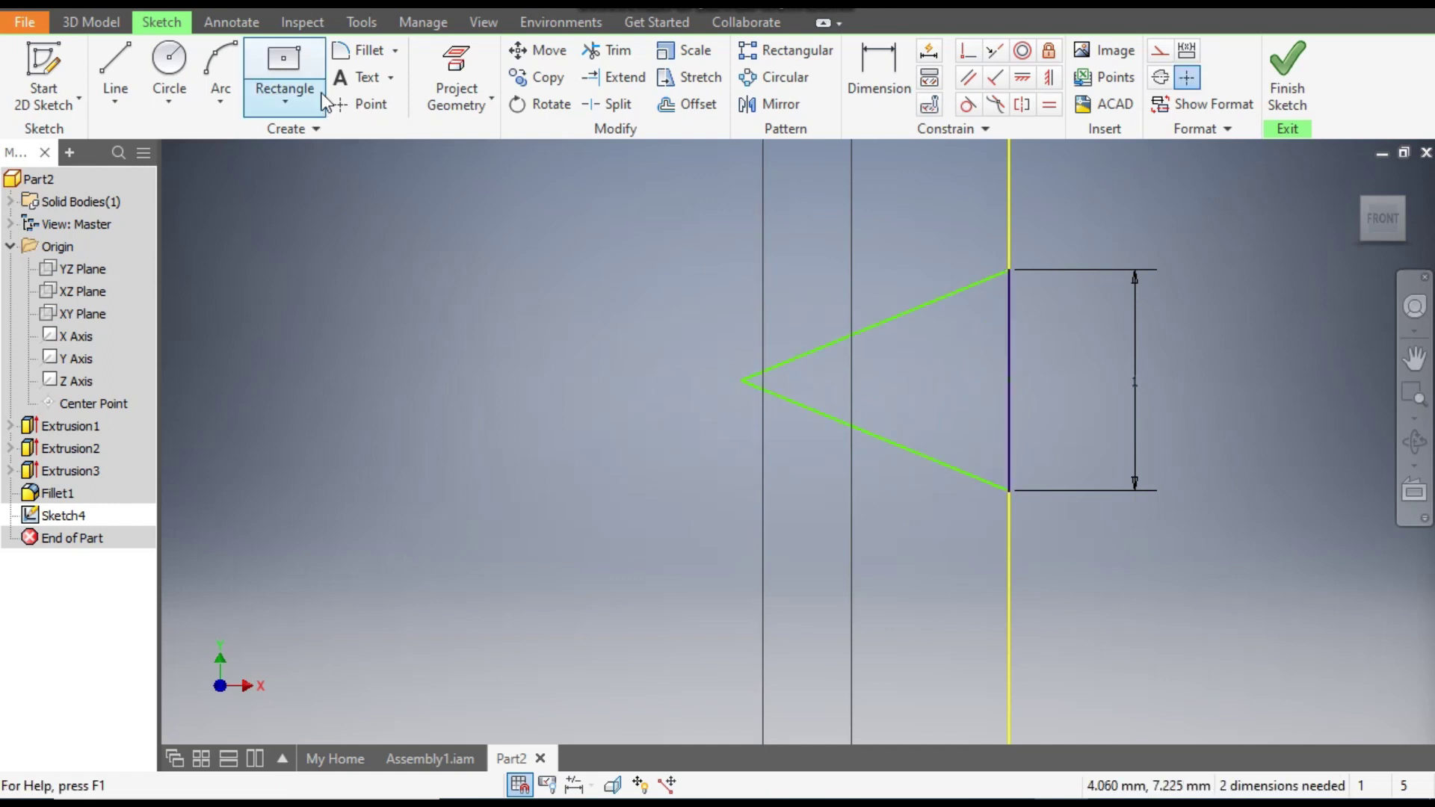
Step: Round the triangle's apex with a 0.25 mm fillet and shift it right
{"action": "left_click", "coordinate": [367, 50]}
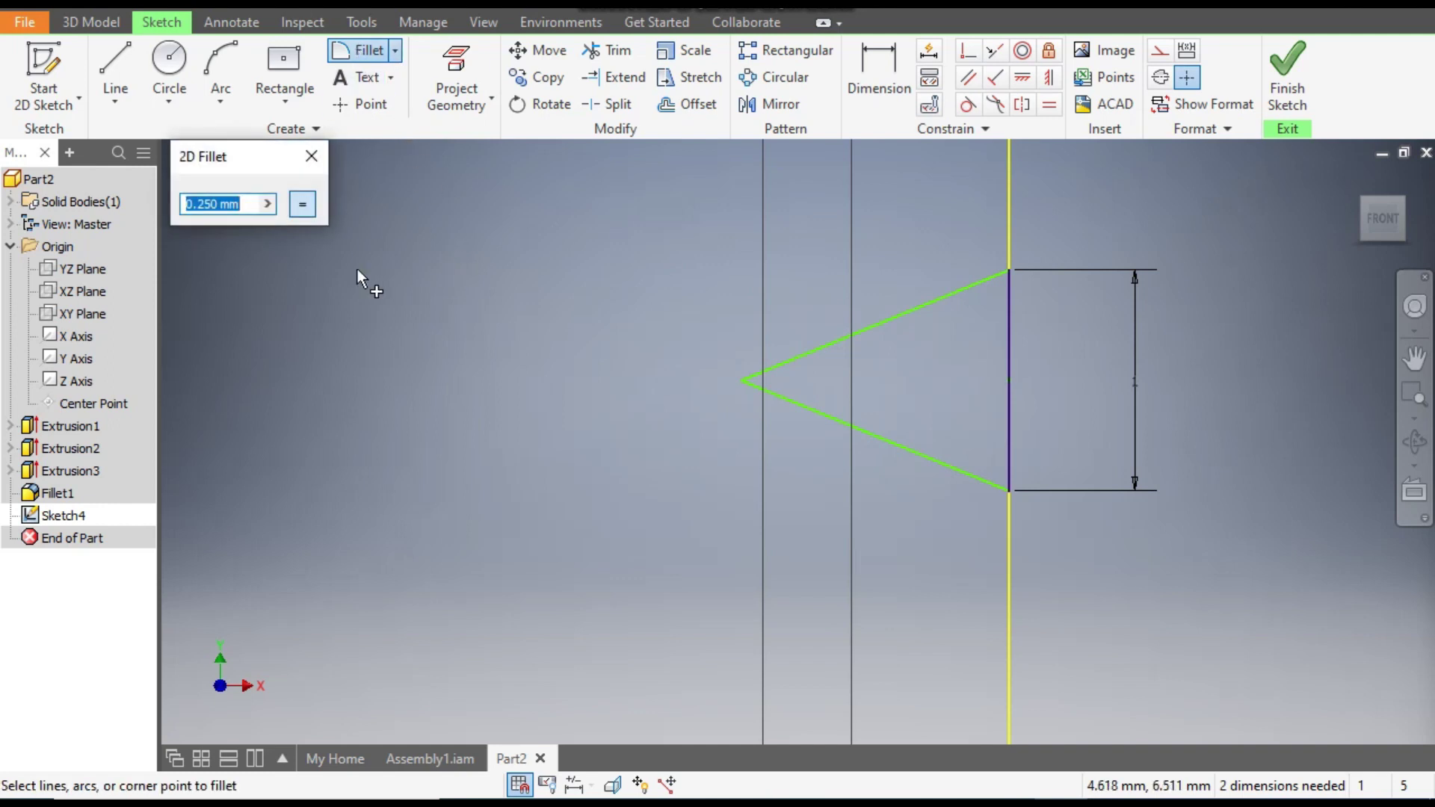
{"action": "left_click", "coordinate": [786, 360]}
{"action": "left_click", "coordinate": [797, 399]}
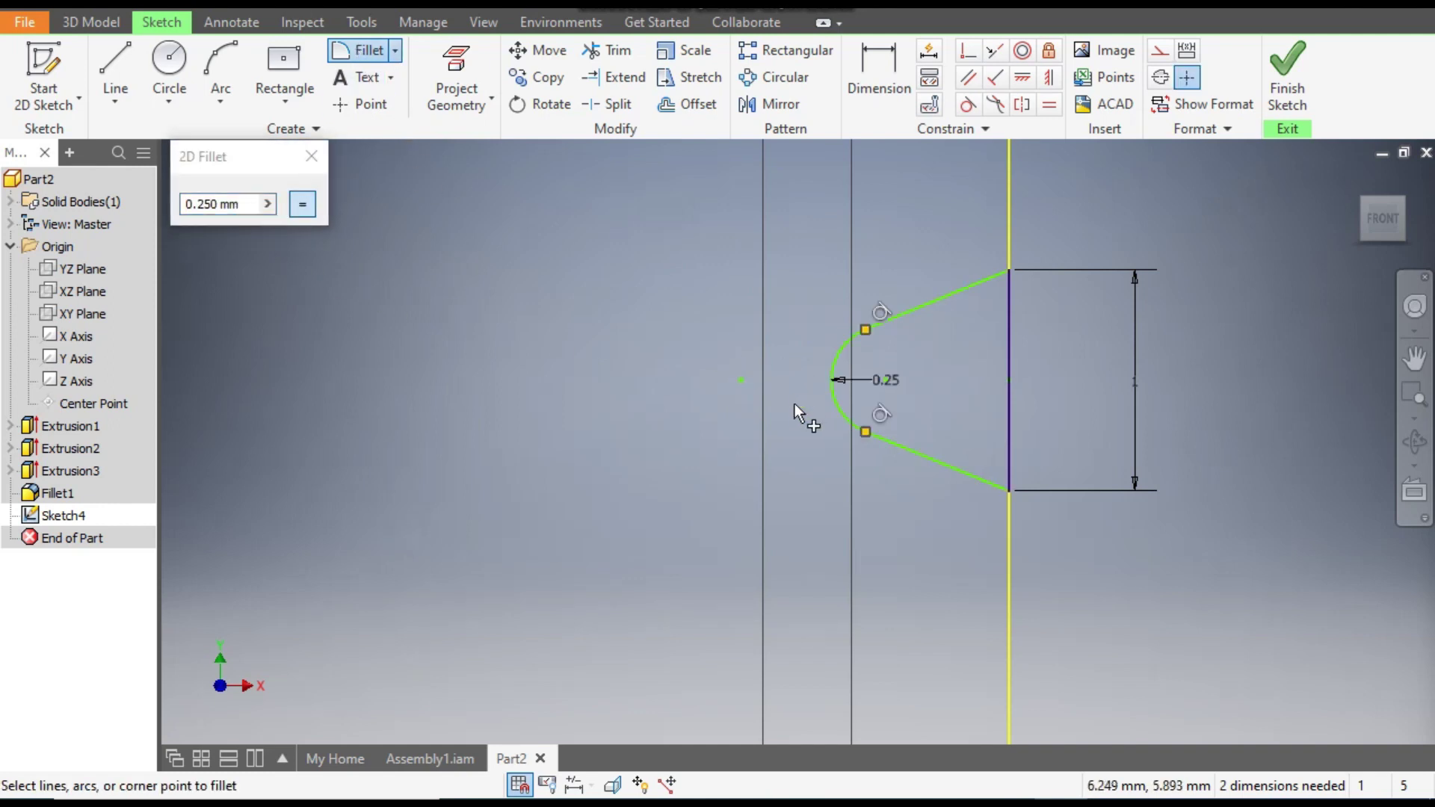
{"action": "left_click", "coordinate": [311, 157]}
{"action": "left_click_drag", "start_coordinate": [890, 385], "coordinate": [964, 381]}
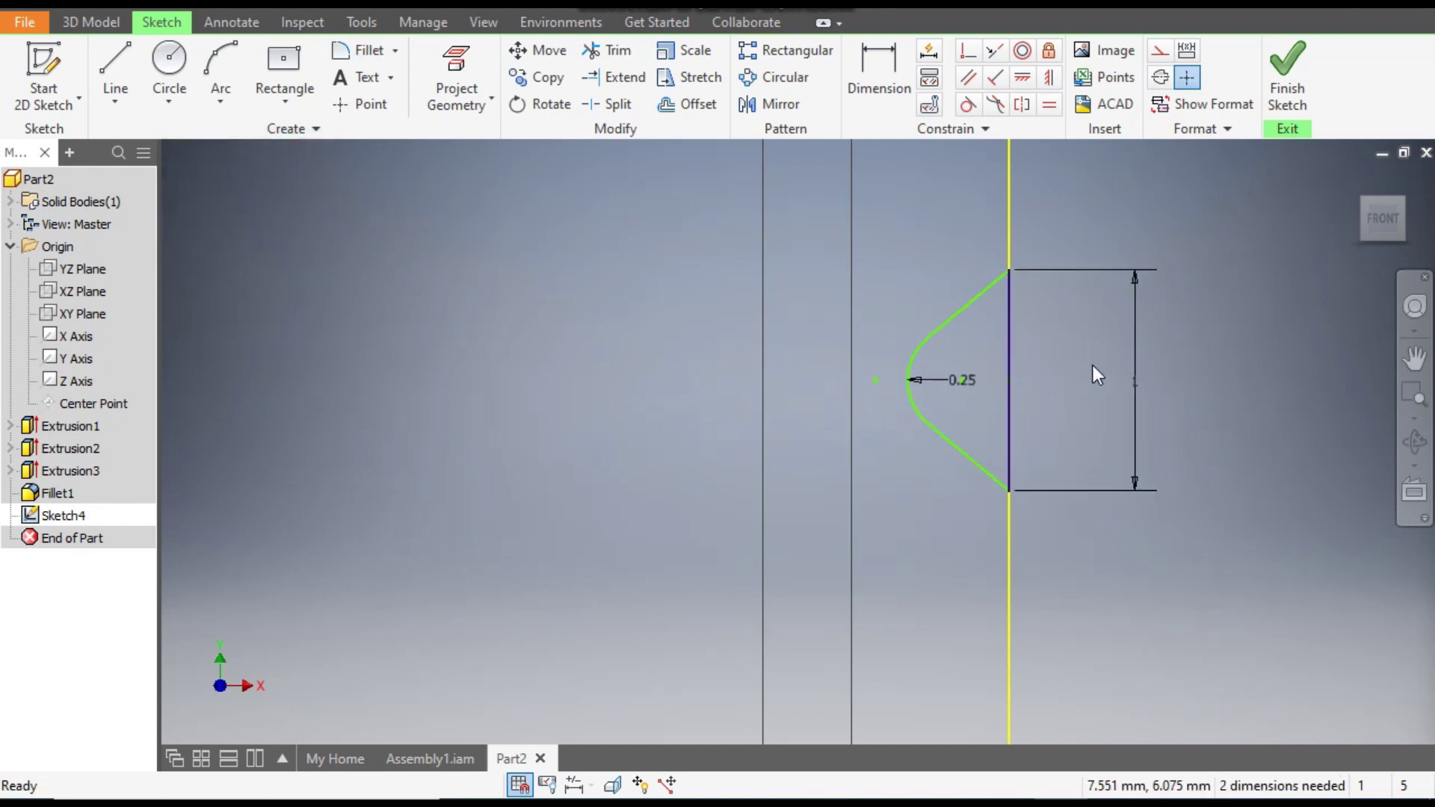
Step: Project the part's vertical edge into the sketch and make the arc tangent to it
{"action": "left_click", "coordinate": [849, 290]}
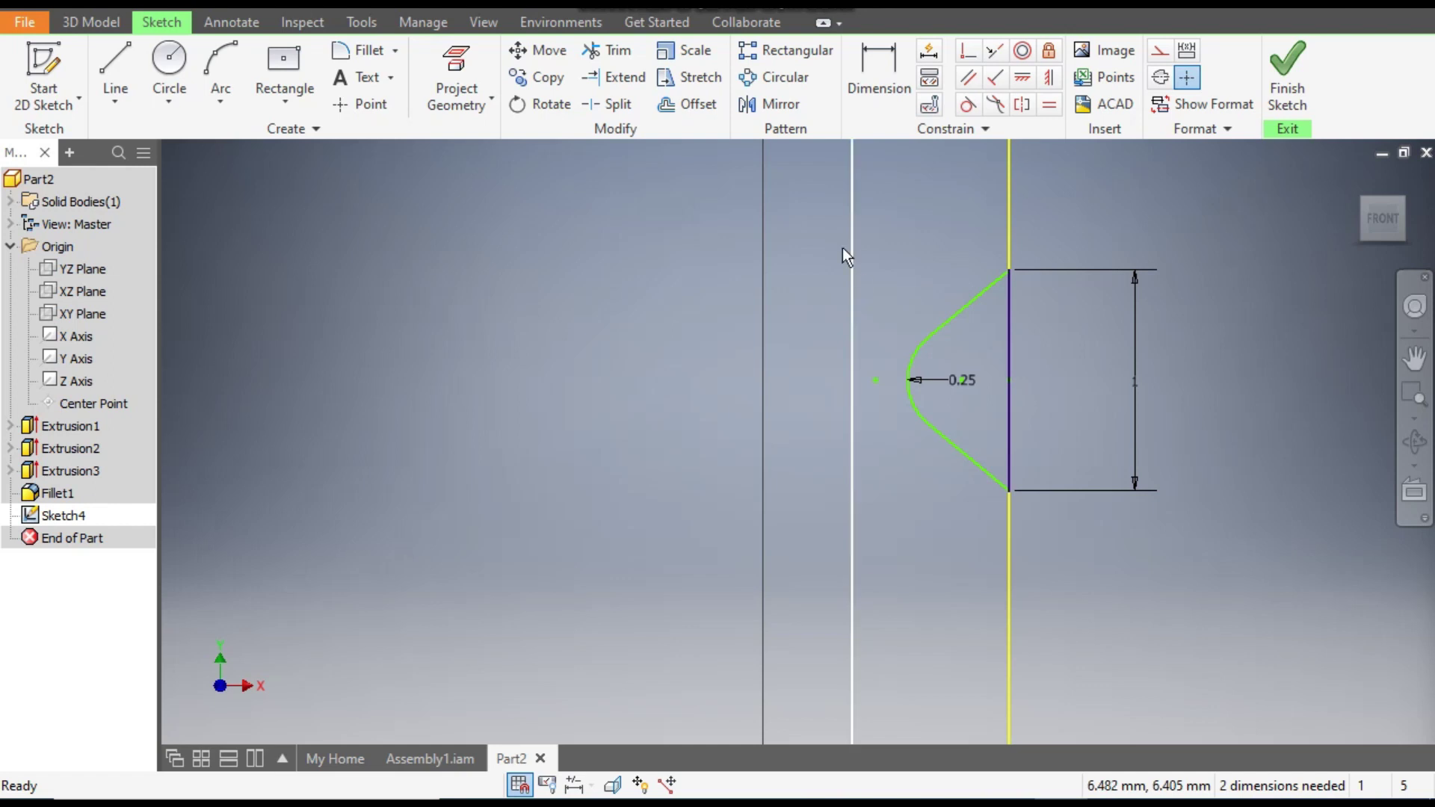
{"action": "left_click", "coordinate": [459, 59]}
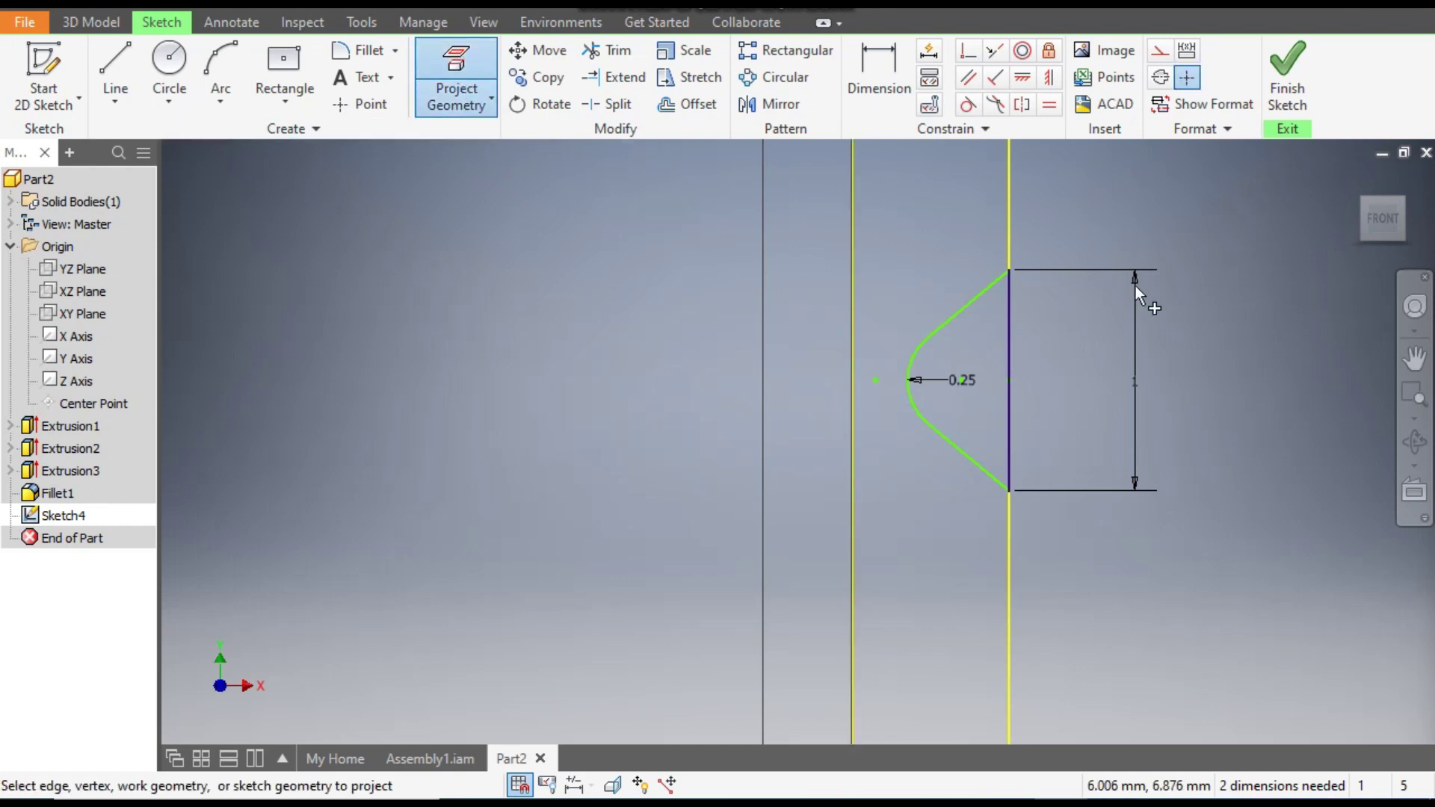
{"action": "key", "text": "Escape"}
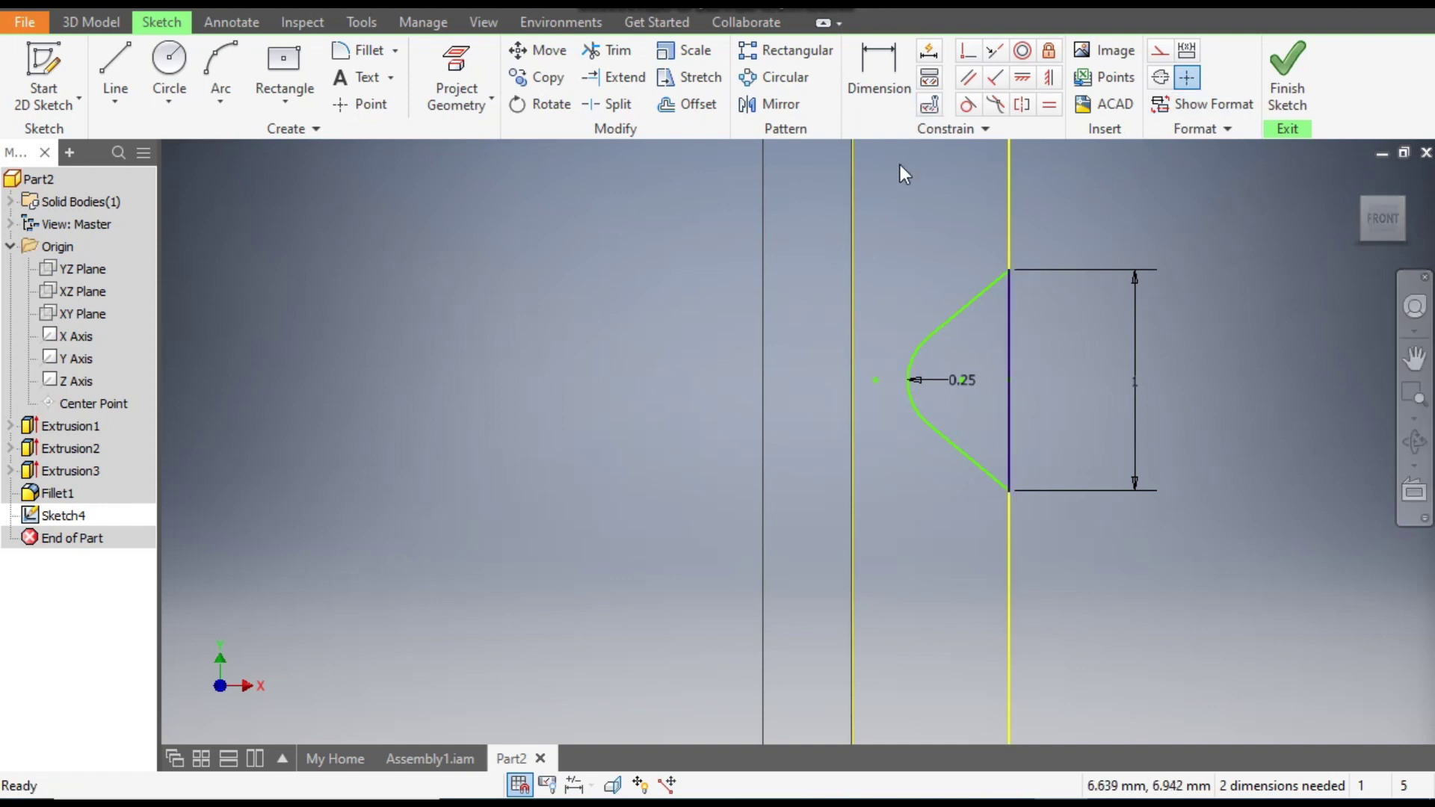
{"action": "left_click", "coordinate": [969, 107]}
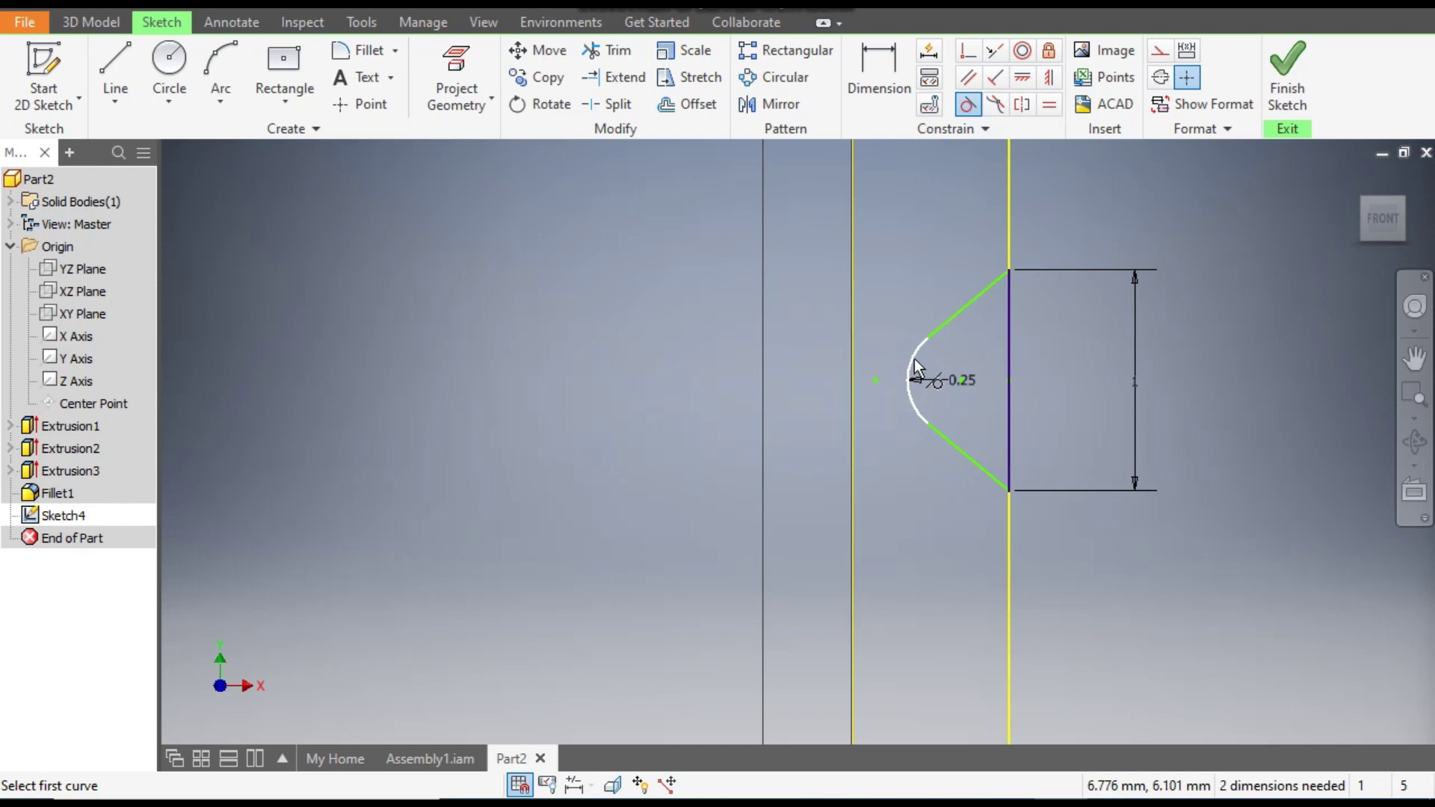
{"action": "left_click", "coordinate": [913, 377]}
{"action": "left_click", "coordinate": [855, 394]}
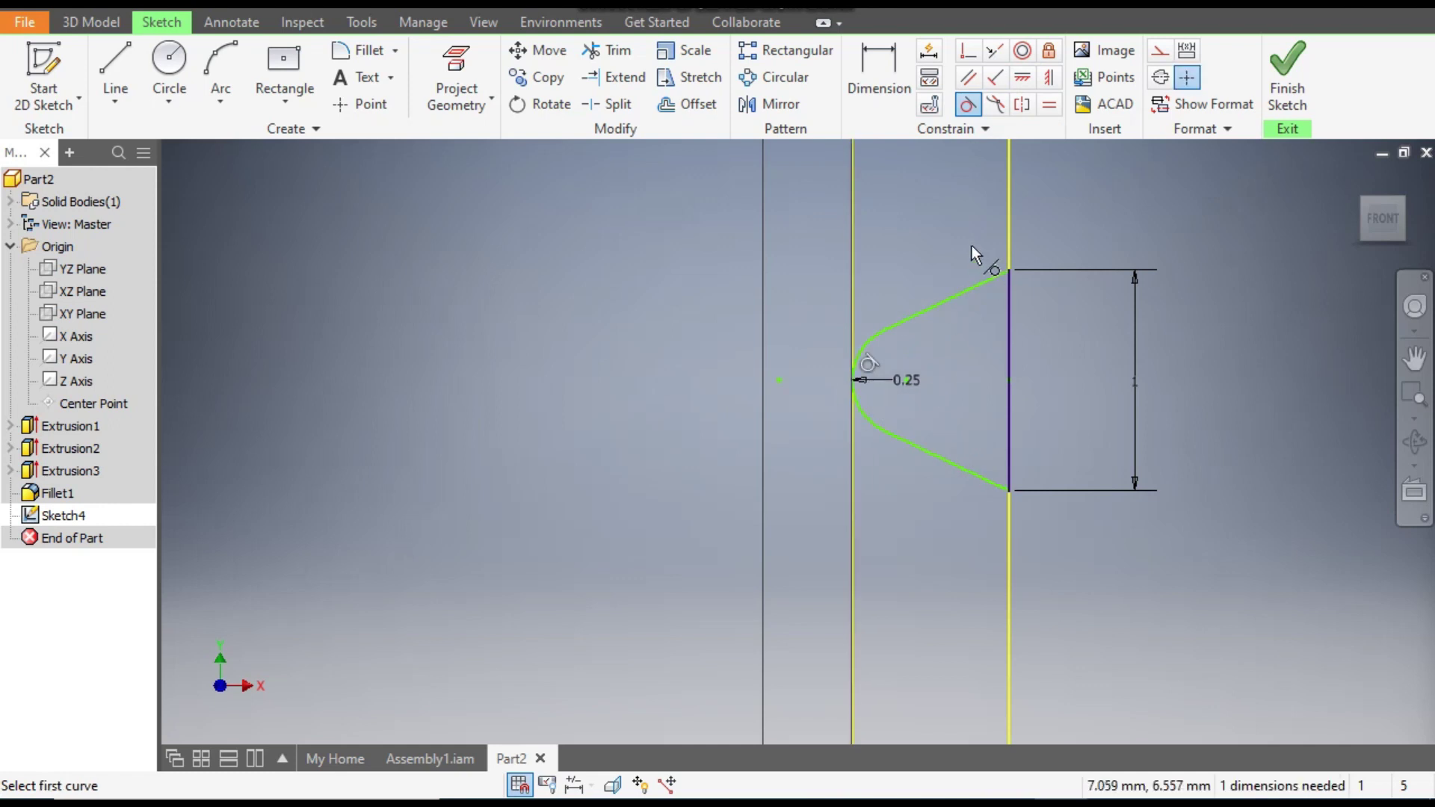
{"action": "scroll", "coordinate": [973, 255], "scroll_direction": "down", "scroll_amount": 1}
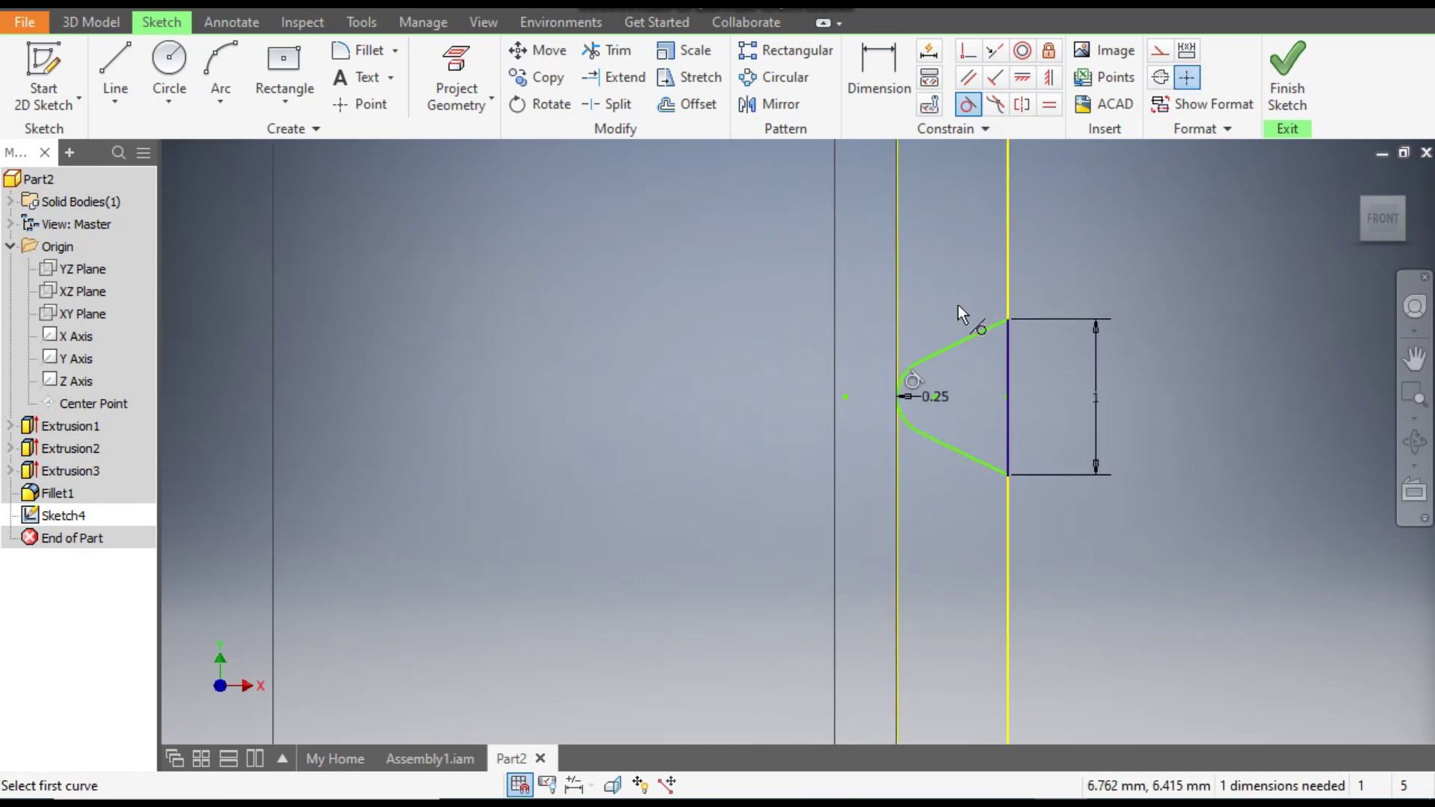
Step: Level the arc's tip horizontally with the right side's midpoint
{"action": "left_click", "coordinate": [1020, 78]}
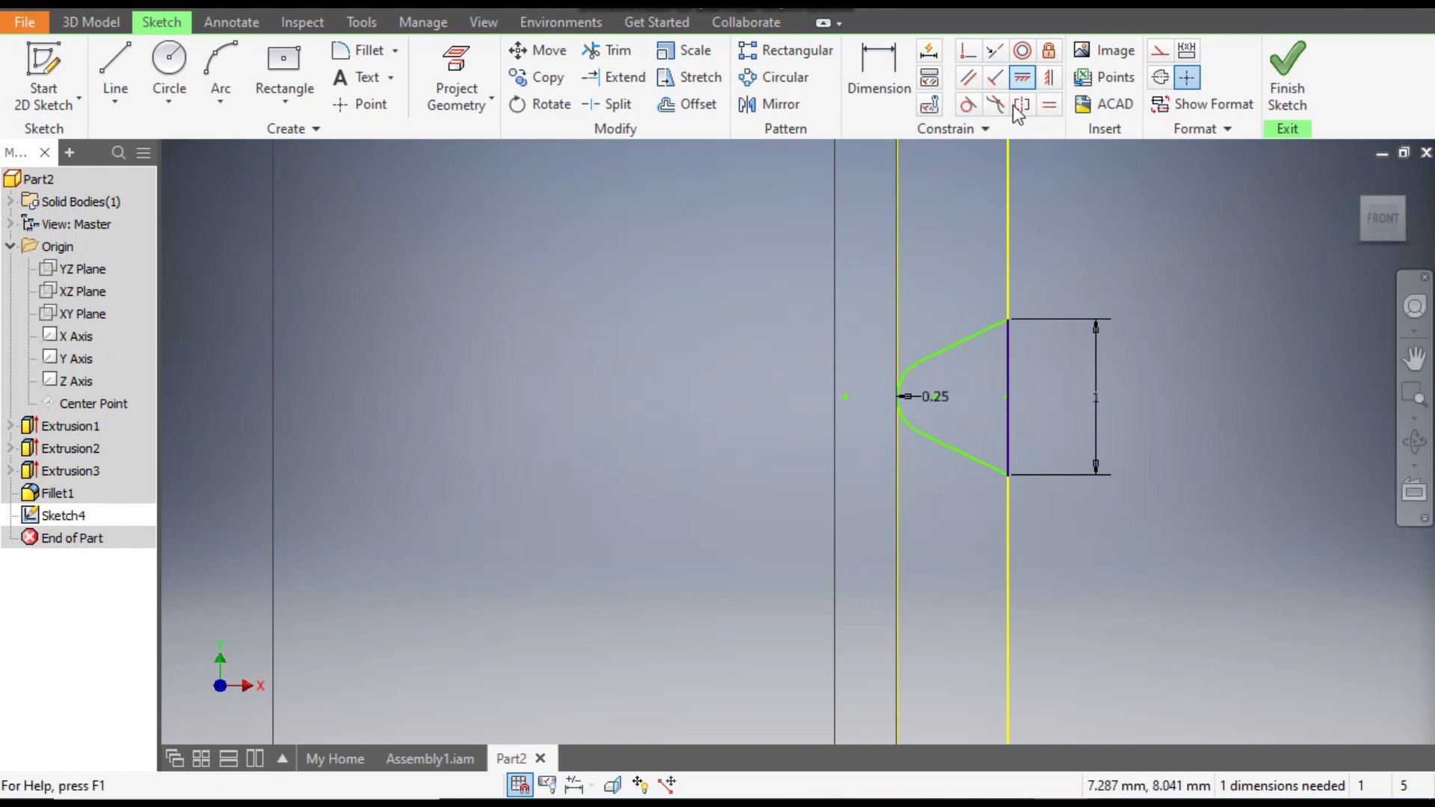
{"action": "left_click", "coordinate": [898, 397]}
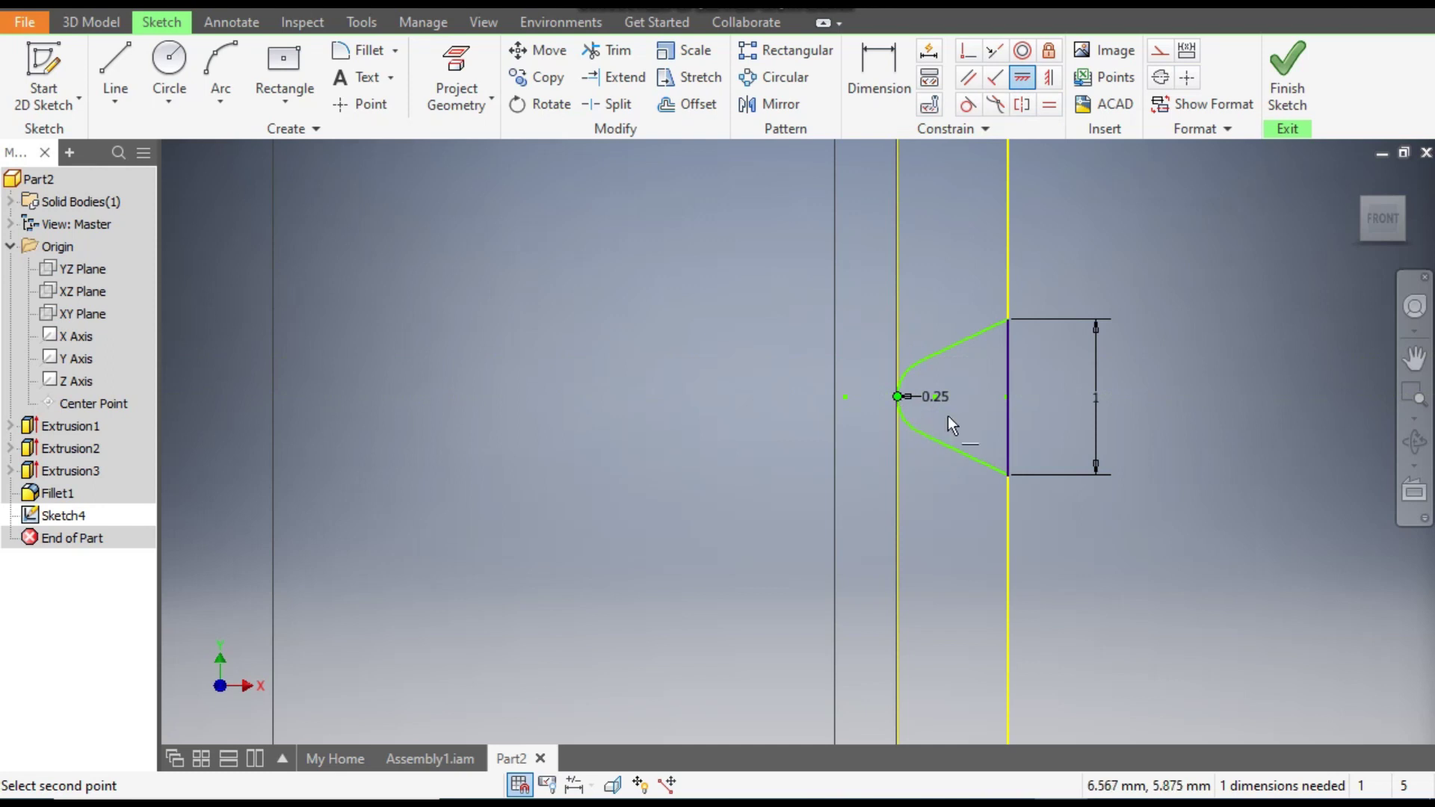
{"action": "left_click", "coordinate": [1009, 396]}
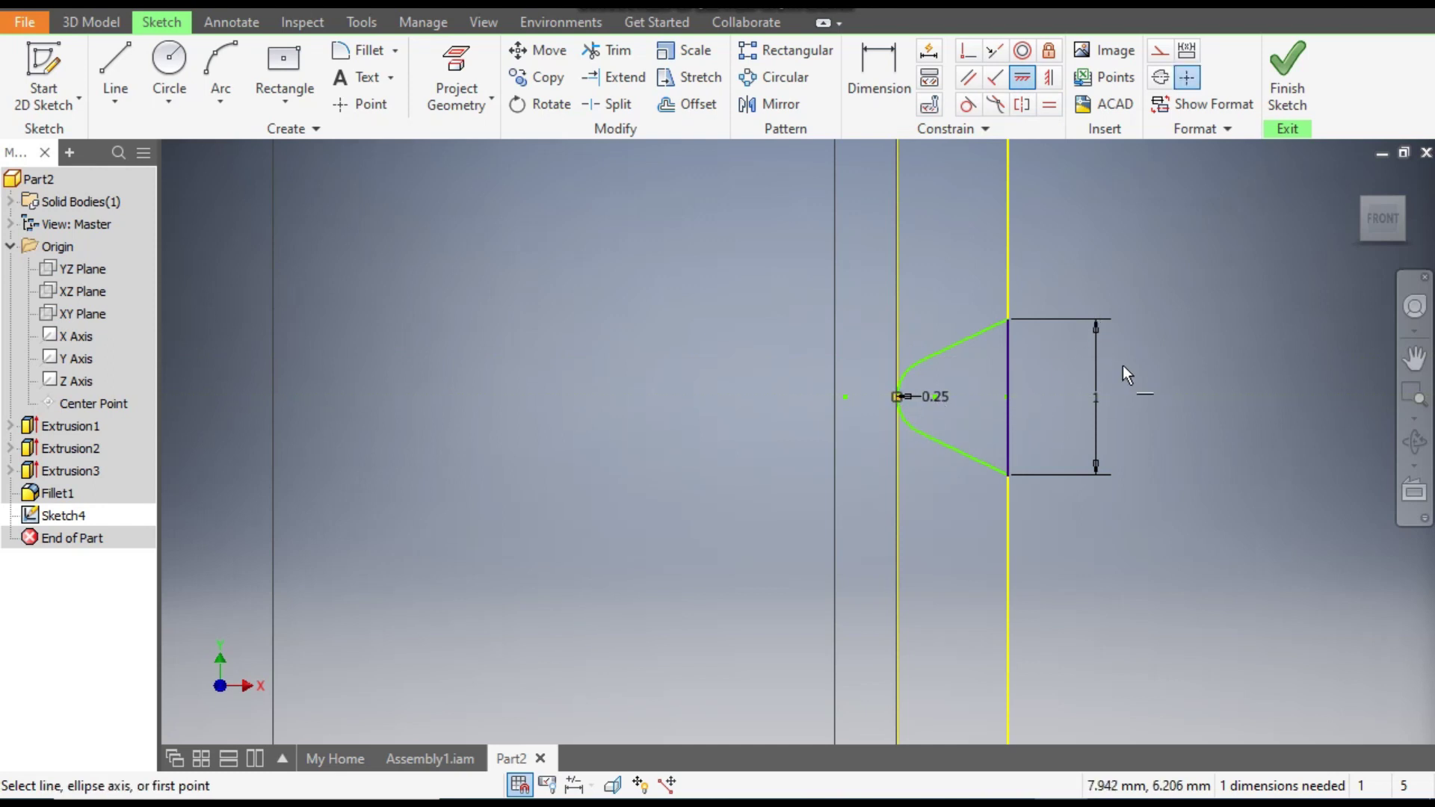
{"action": "key", "text": "Escape"}
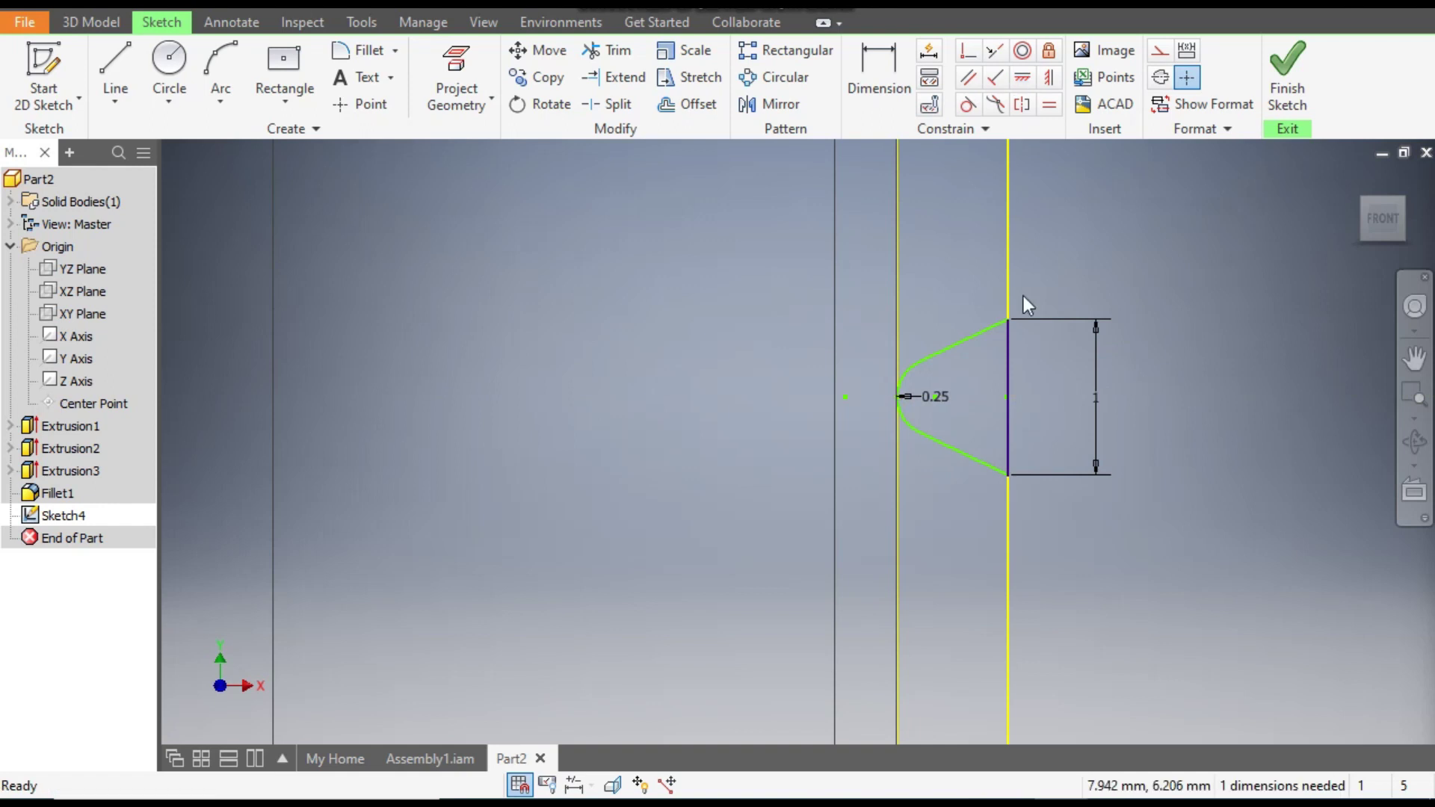
Step: Dimension the rounded profile 4.75 mm above the part's bottom edge
{"action": "left_click", "coordinate": [867, 73]}
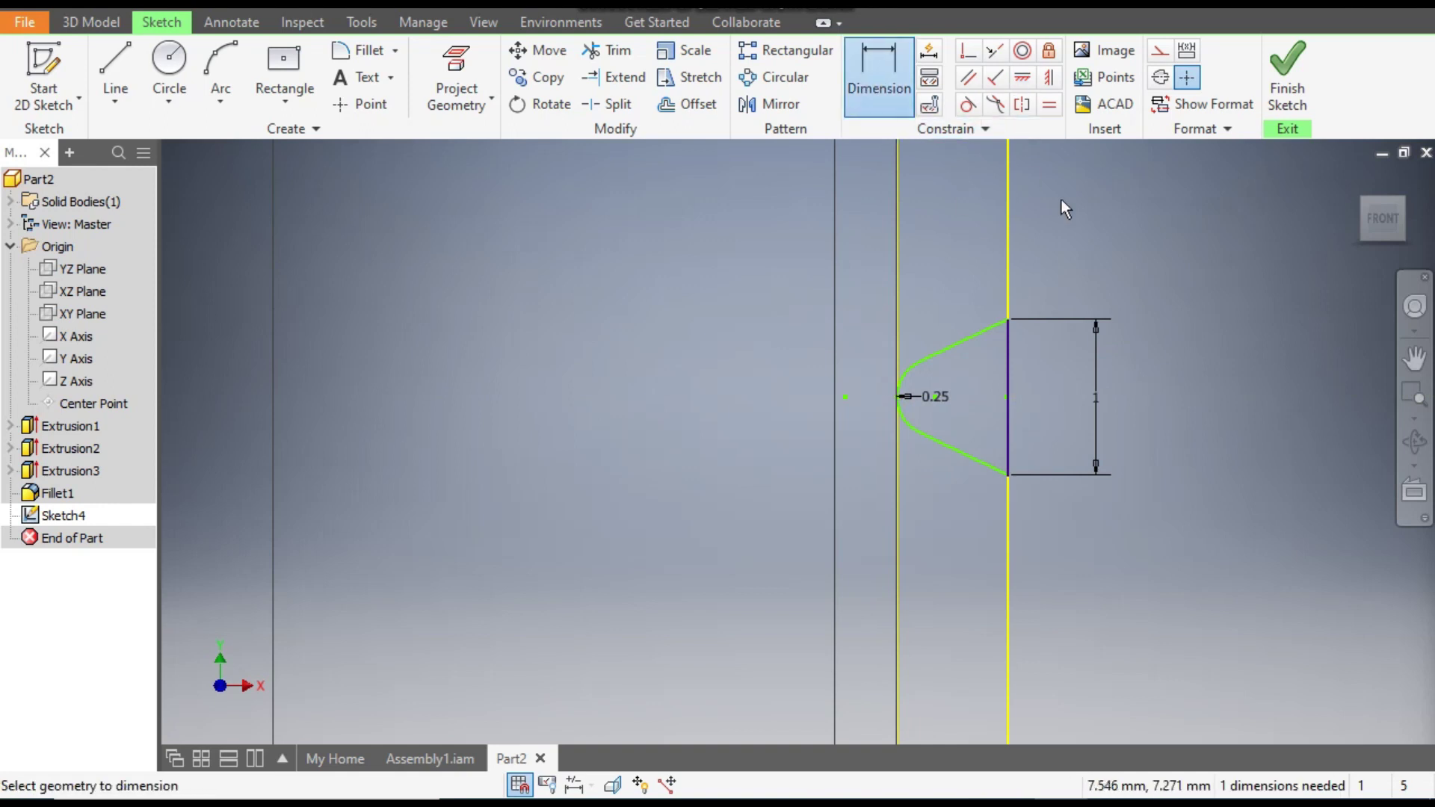
{"action": "scroll", "coordinate": [1092, 228], "scroll_direction": "down", "scroll_amount": 4}
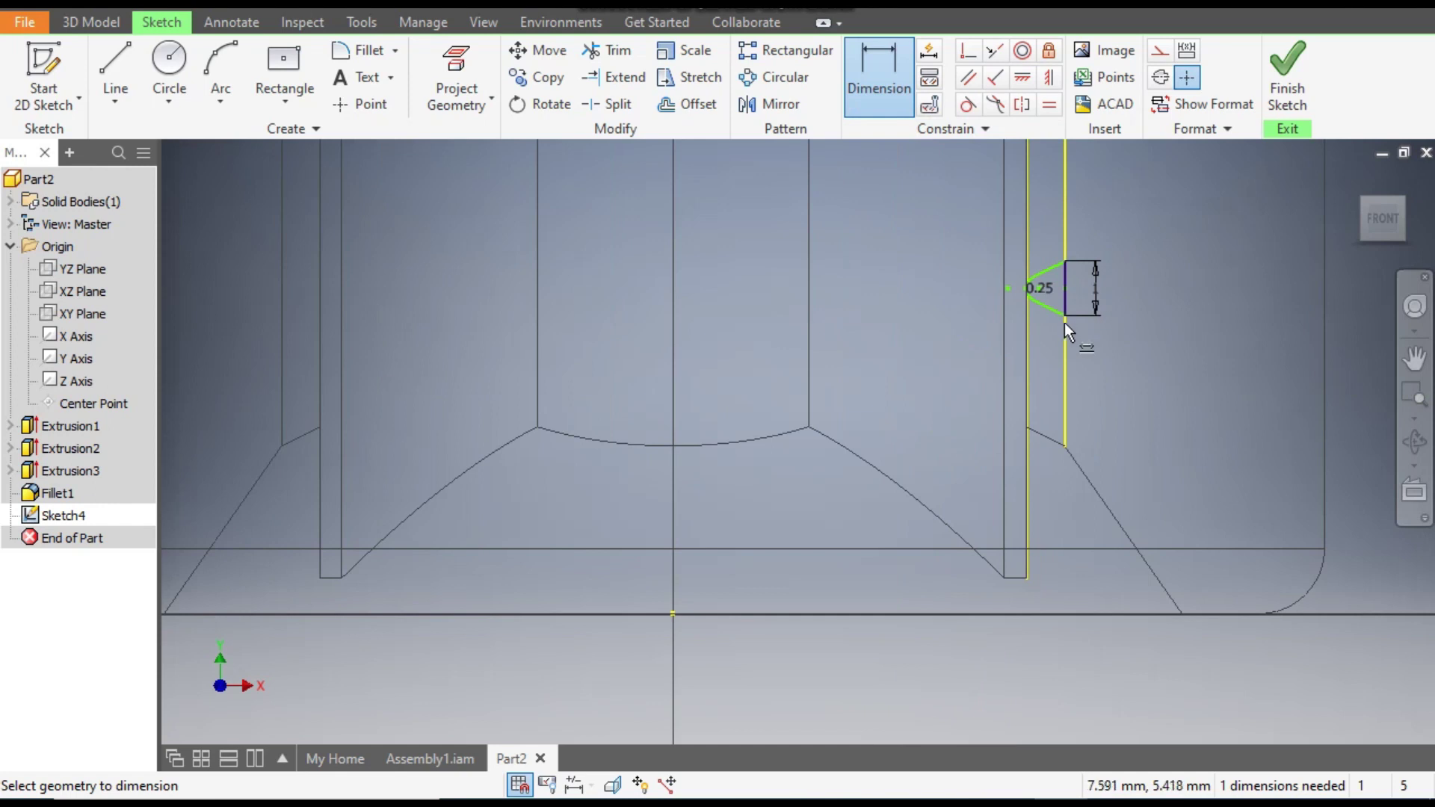
{"action": "left_click", "coordinate": [1056, 613]}
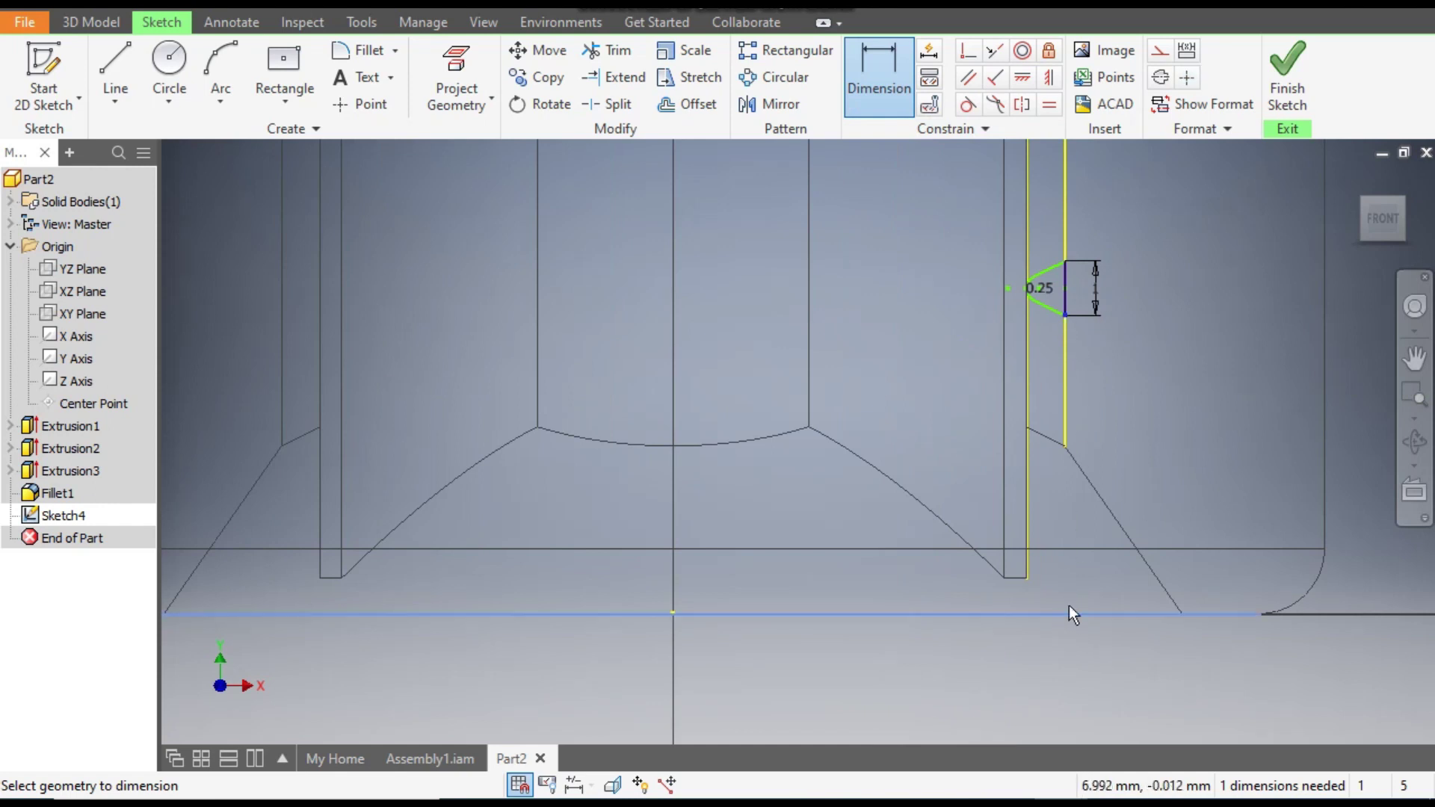
{"action": "left_click", "coordinate": [1200, 496]}
{"action": "type", "text": "4.75"}
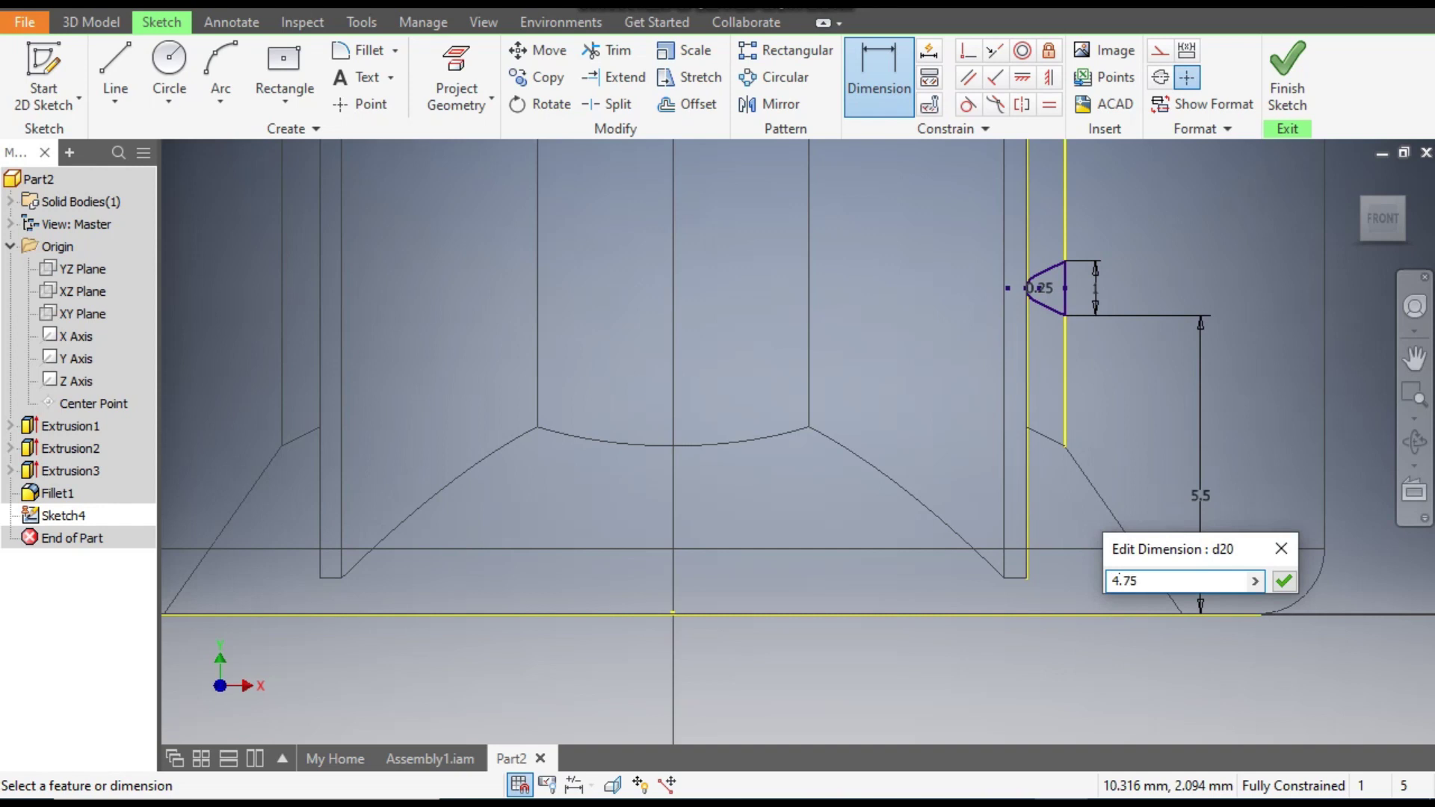
{"action": "key", "text": "Return"}
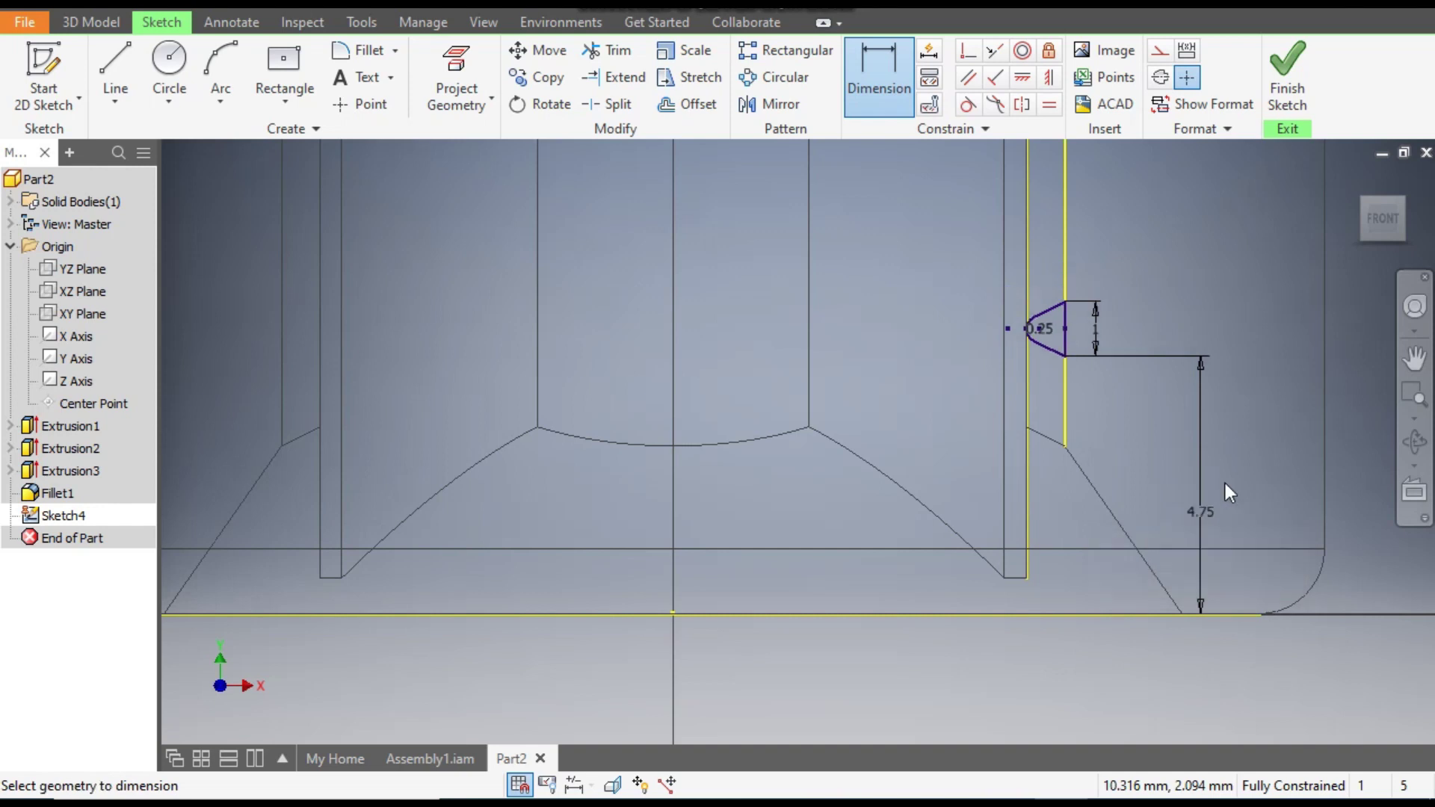
{"action": "scroll", "coordinate": [1070, 329], "scroll_direction": "up", "scroll_amount": 3}
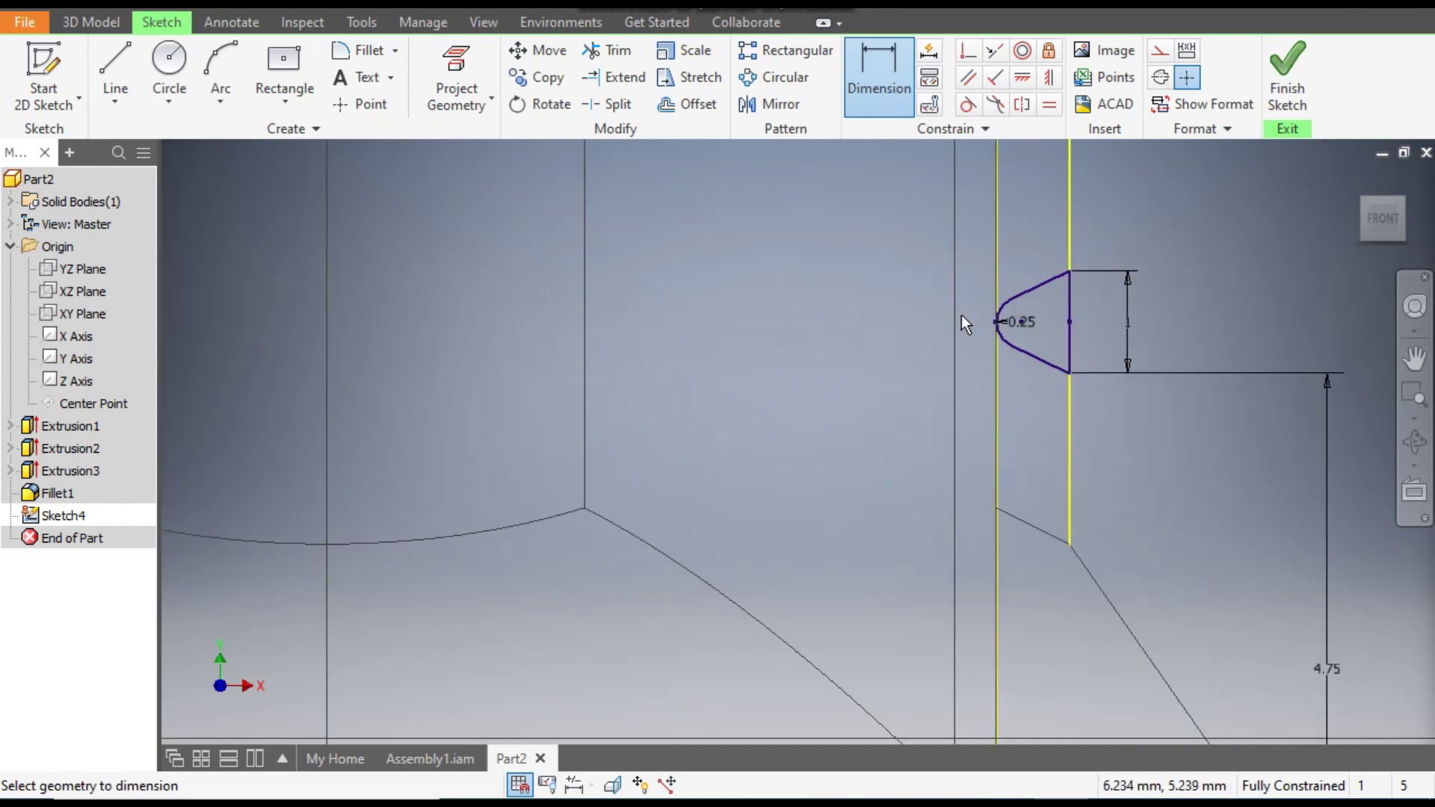
{"action": "scroll", "coordinate": [1123, 331], "scroll_direction": "down", "scroll_amount": 3}
{"action": "middle_click_drag", "start_coordinate": [1137, 354], "coordinate": [1106, 463]}
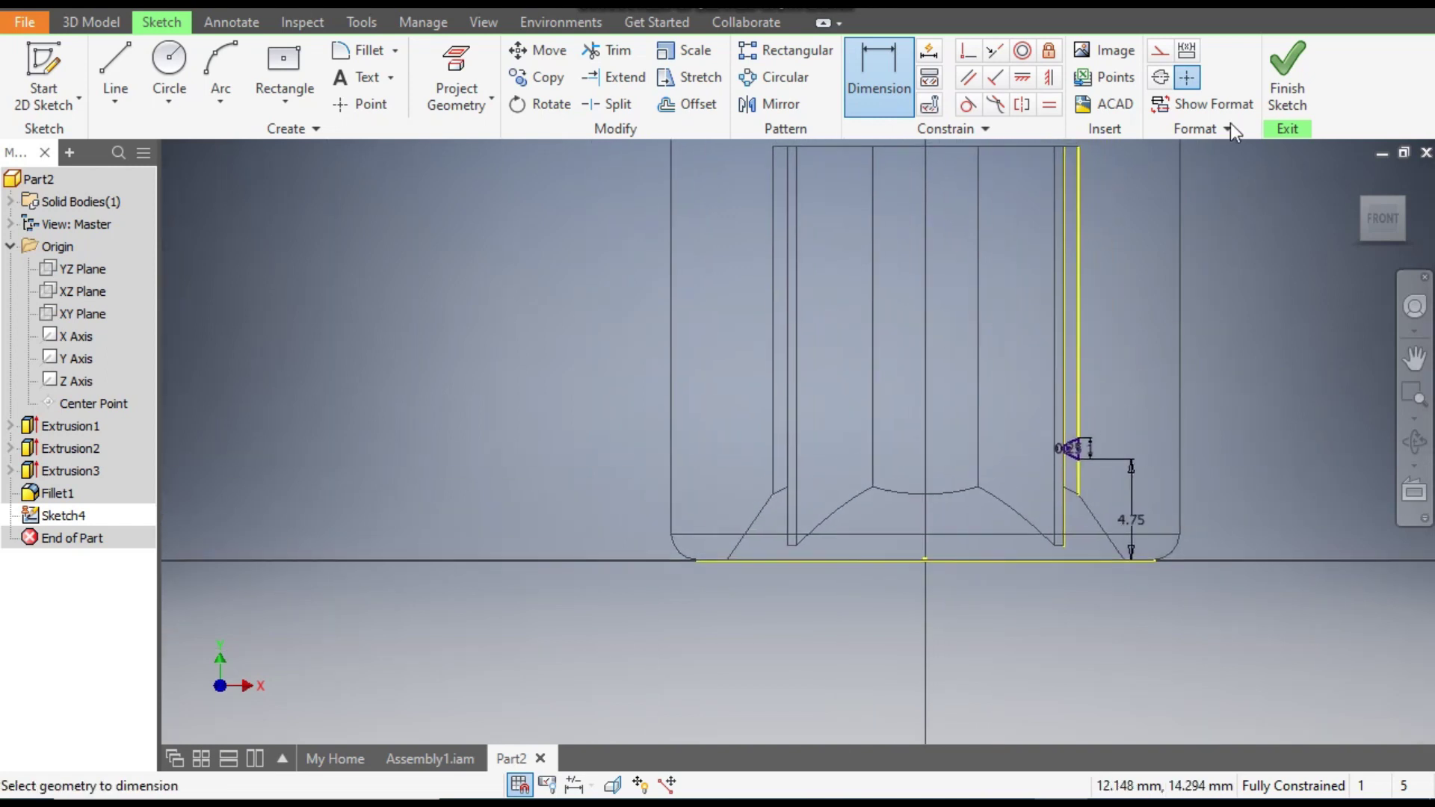
{"action": "left_click", "coordinate": [80, 23]}
Step: Set up a 5 mm symmetric extrusion of the Sketch4 profile
{"action": "left_click", "coordinate": [115, 75]}
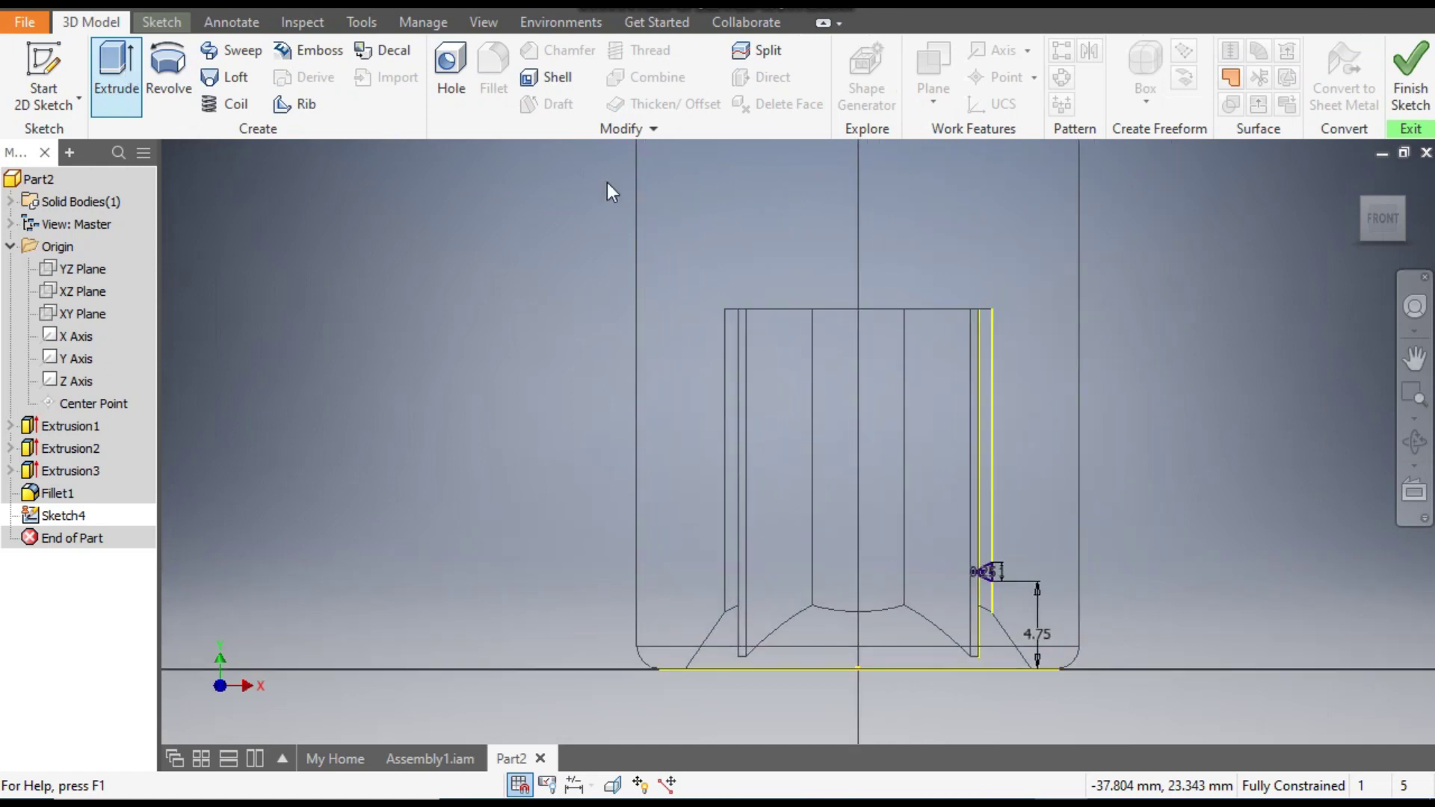
{"action": "left_click", "coordinate": [1362, 197]}
{"action": "scroll", "coordinate": [898, 508], "scroll_direction": "up", "scroll_amount": 5}
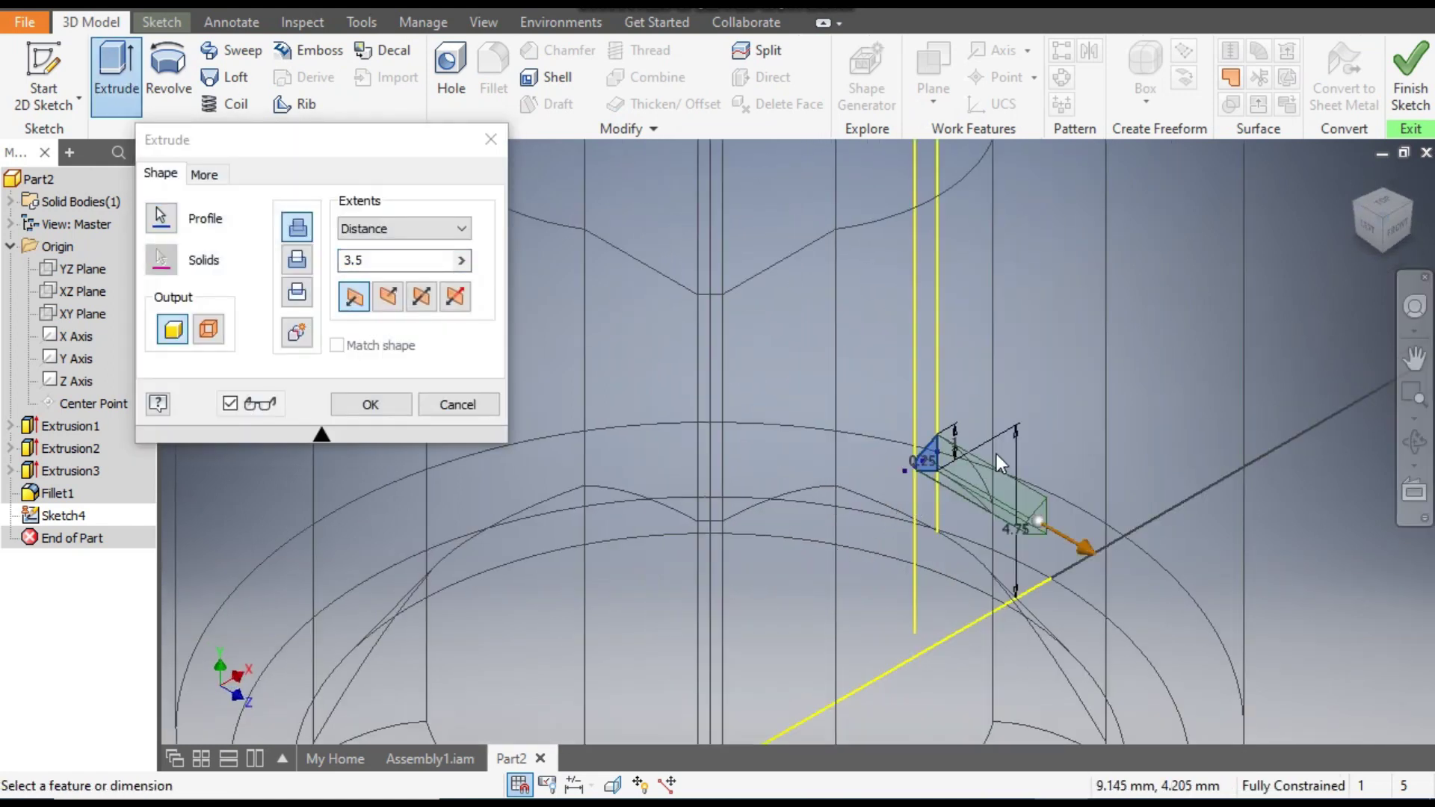
{"action": "left_click", "coordinate": [388, 261]}
{"action": "type", "text": "5"}
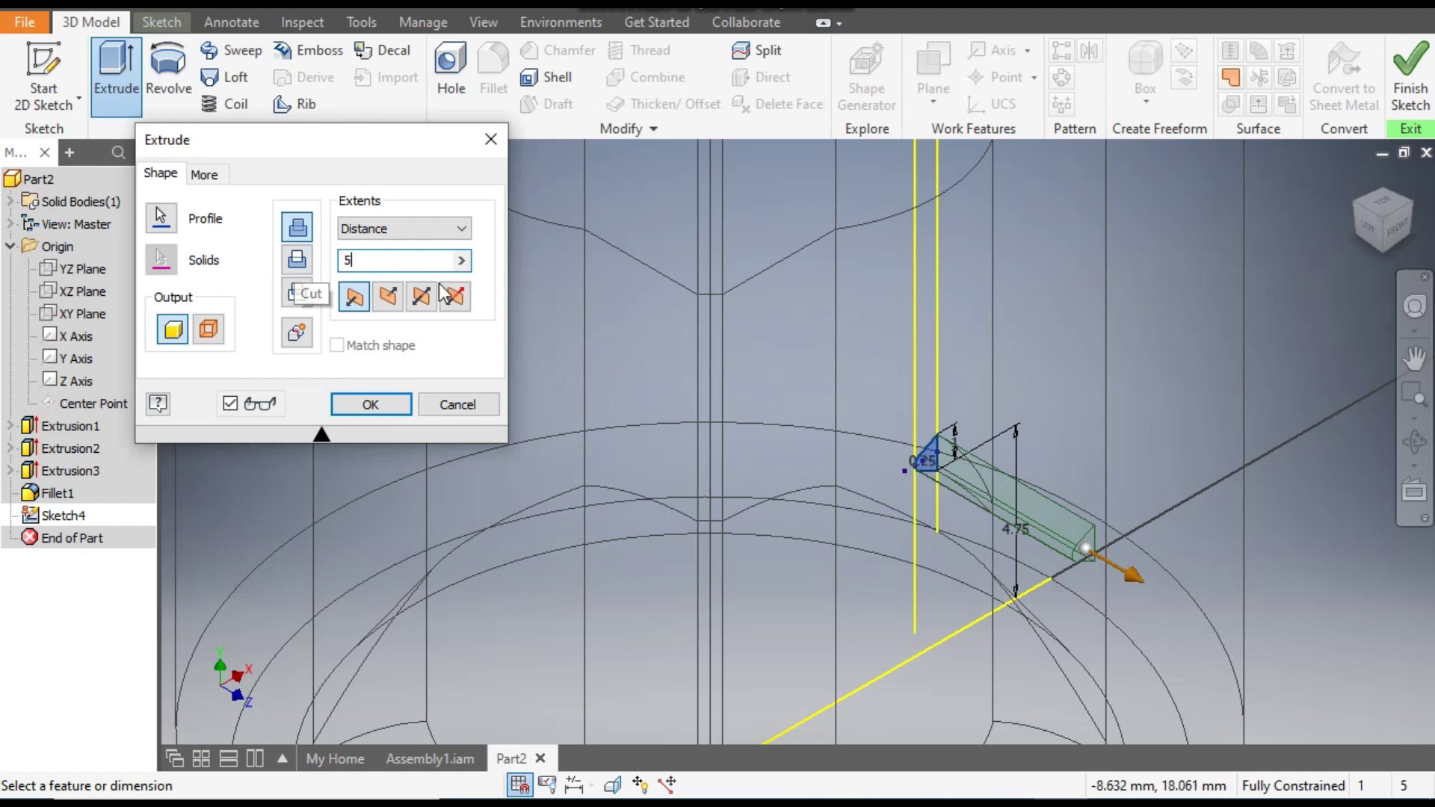
{"action": "left_click", "coordinate": [423, 296]}
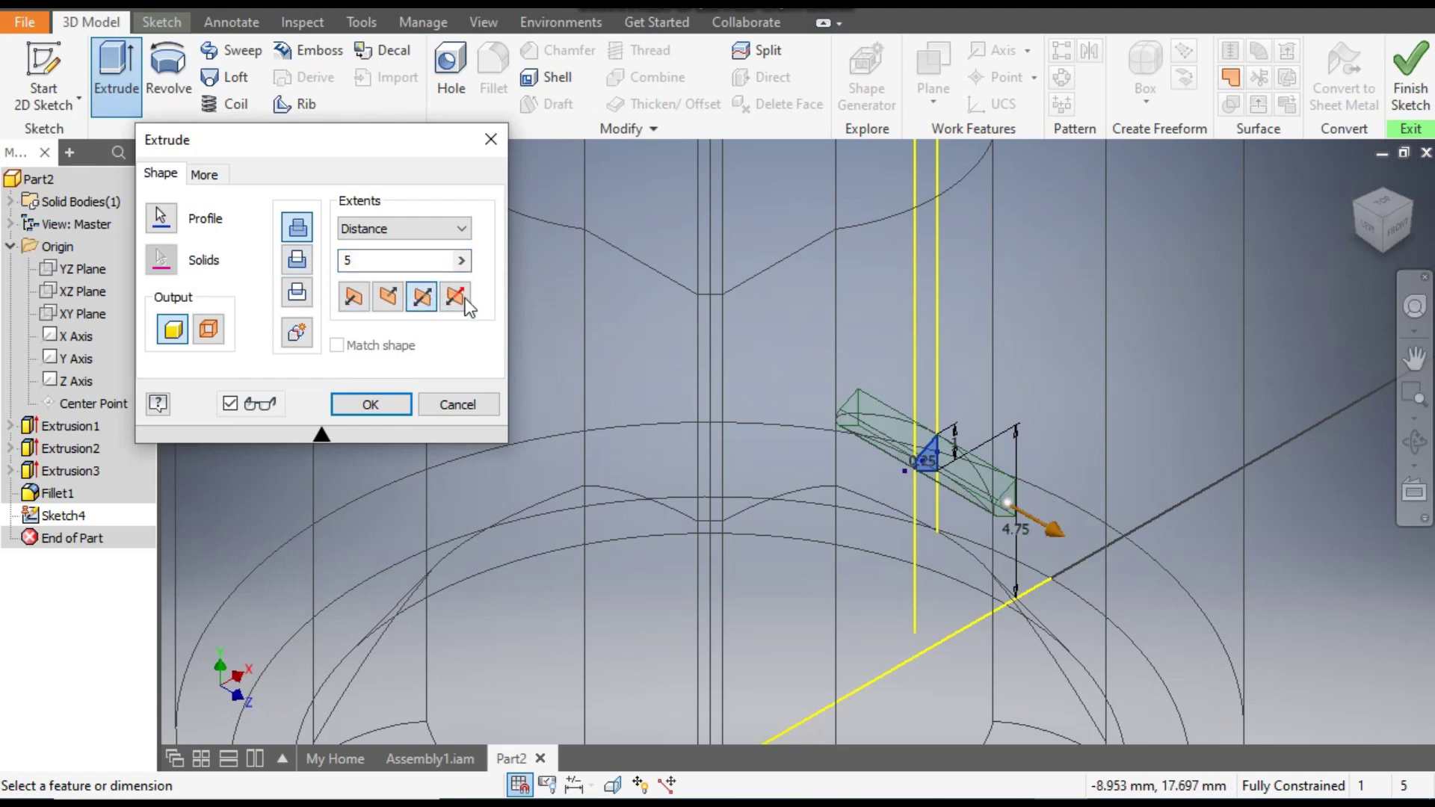
Step: Switch the visual style to Shaded with Edges
{"action": "scroll", "coordinate": [1225, 306], "scroll_direction": "up", "scroll_amount": 5}
{"action": "middle_click_drag", "start_coordinate": [1225, 324], "coordinate": [1199, 419]}
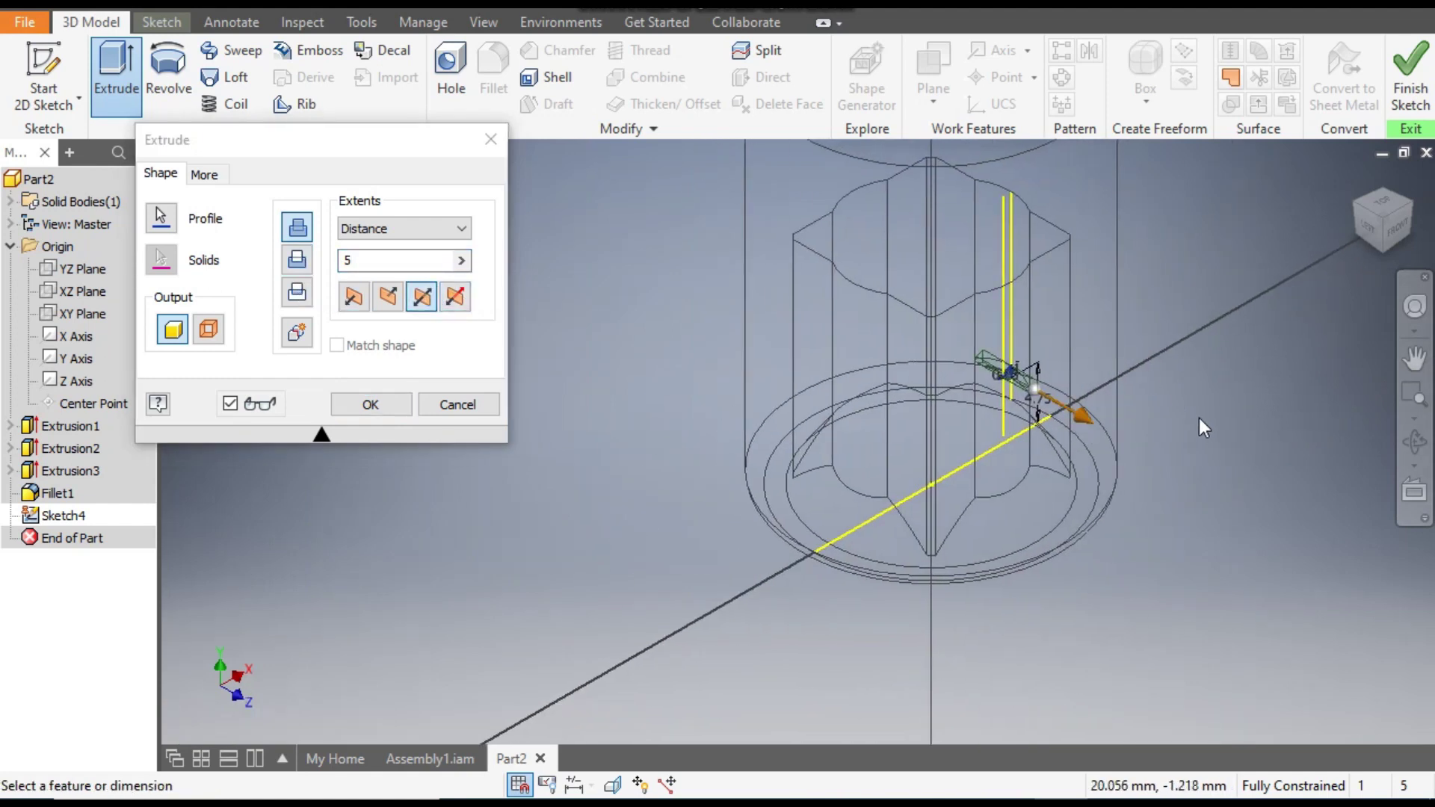
{"action": "middle_click_drag", "start_coordinate": [989, 381], "coordinate": [968, 484]}
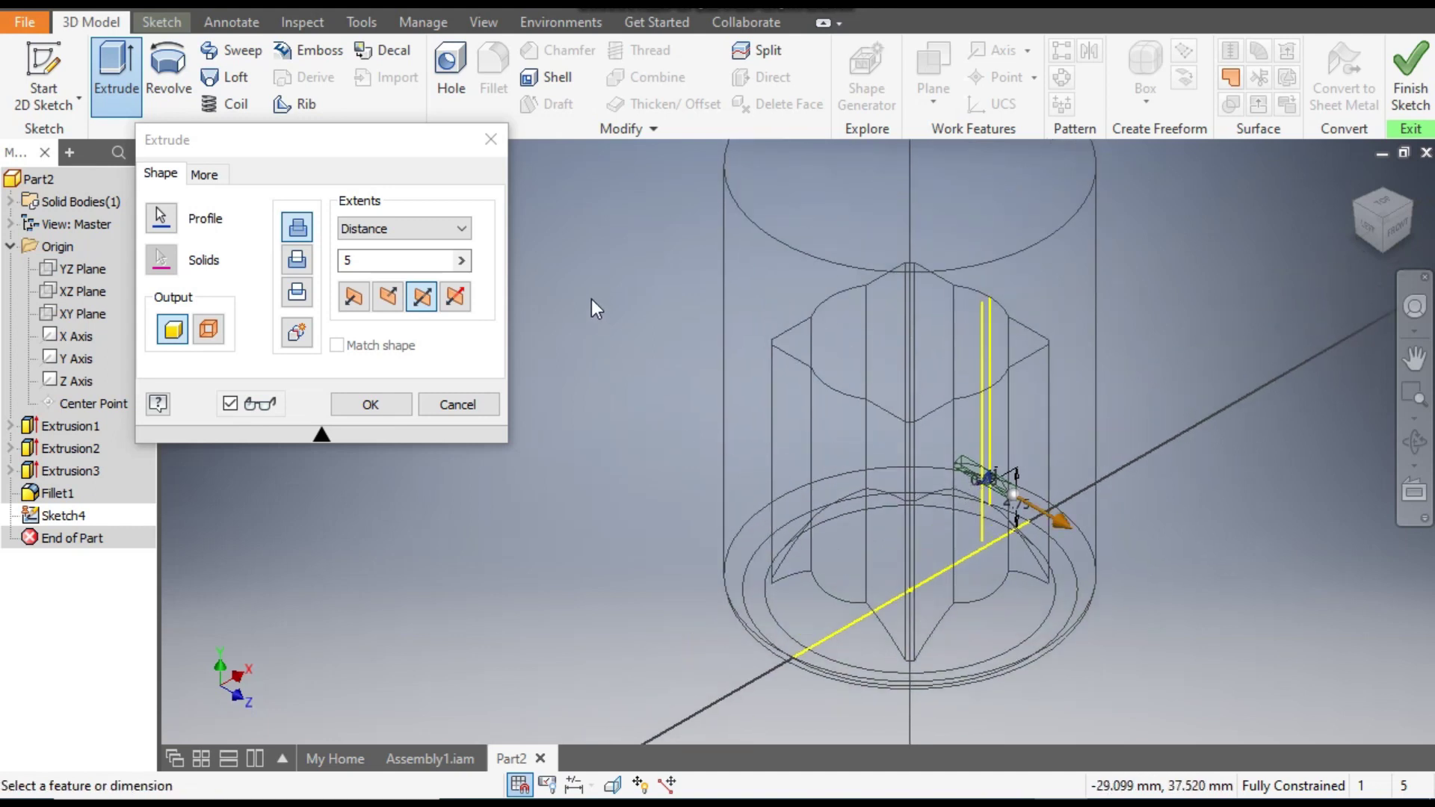
{"action": "left_click", "coordinate": [483, 27]}
{"action": "left_click", "coordinate": [256, 104]}
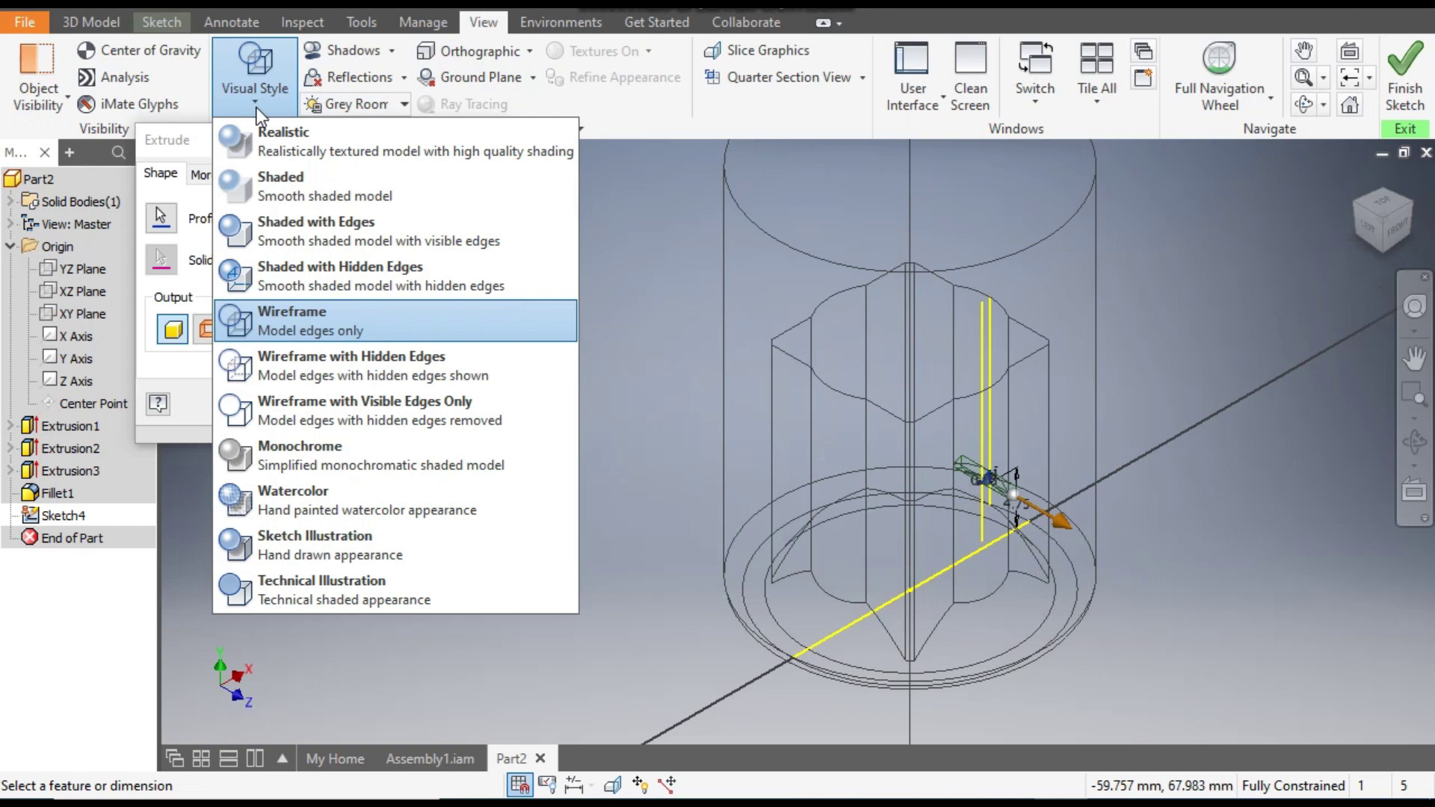
{"action": "left_click", "coordinate": [329, 238]}
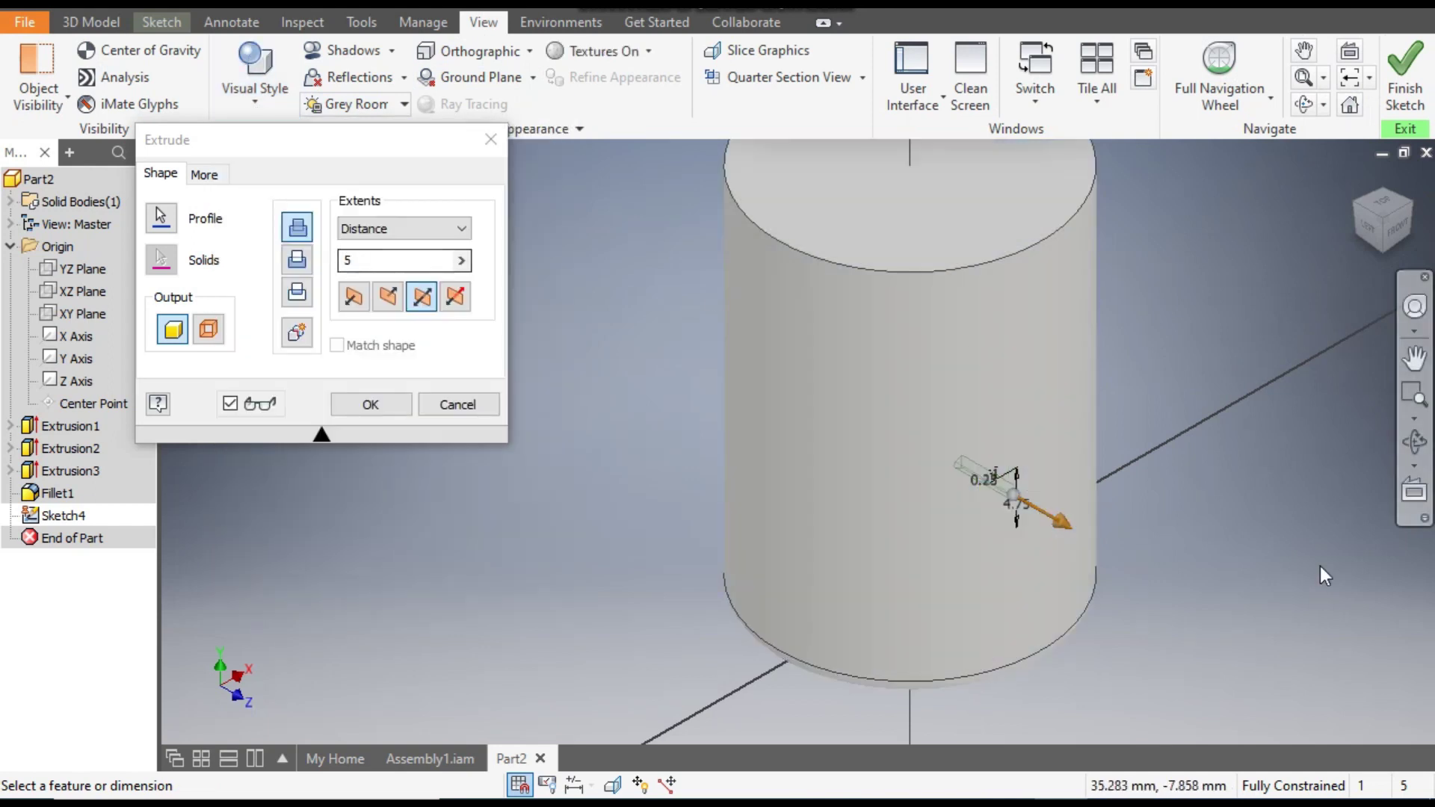
Step: Check the extrusion preview from below and create Extrusion4
{"action": "middle_click_drag", "start_coordinate": [1303, 584], "coordinate": [1186, 633], "text": "shift"}
{"action": "scroll", "coordinate": [998, 549], "scroll_direction": "down", "scroll_amount": 5}
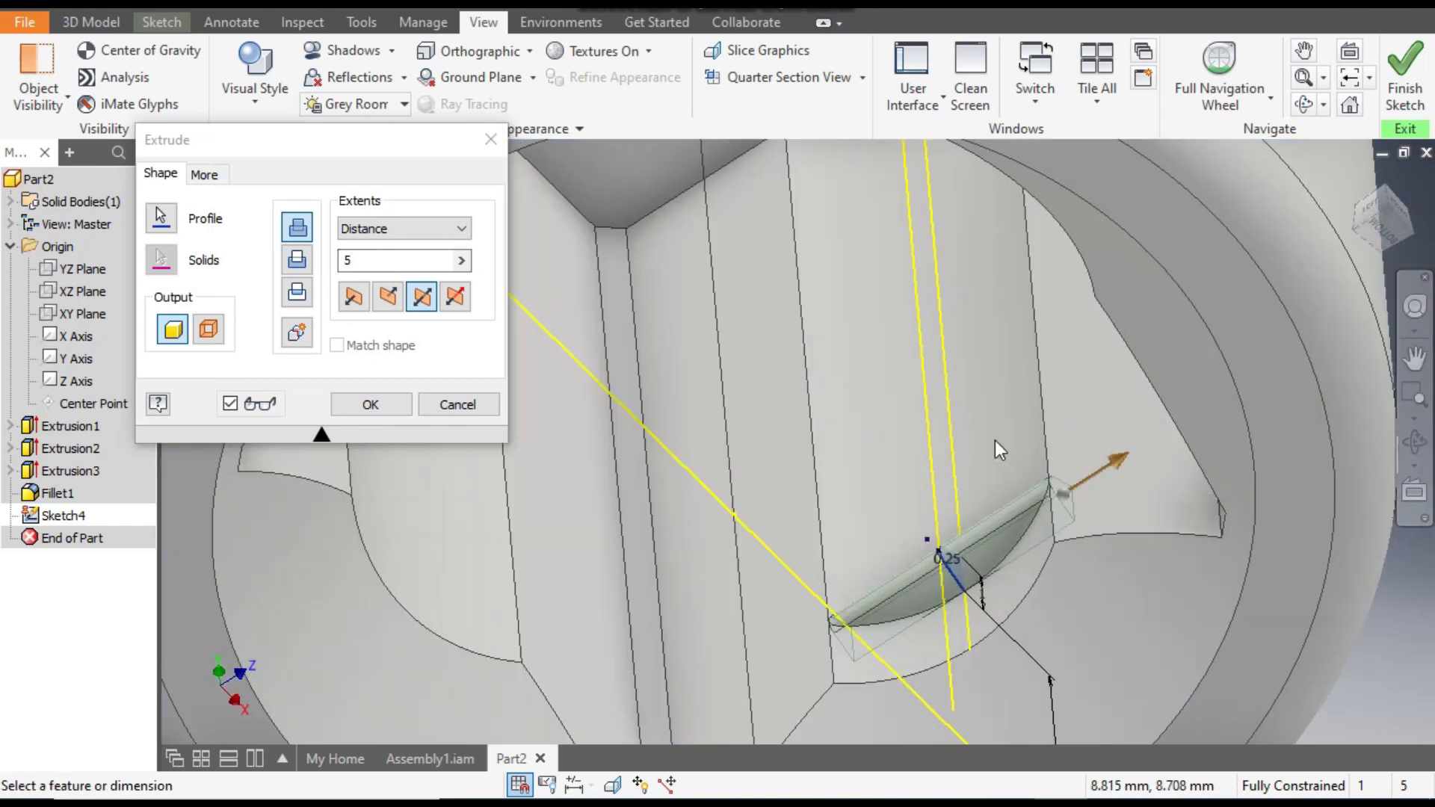
{"action": "scroll", "coordinate": [999, 505], "scroll_direction": "up", "scroll_amount": 3}
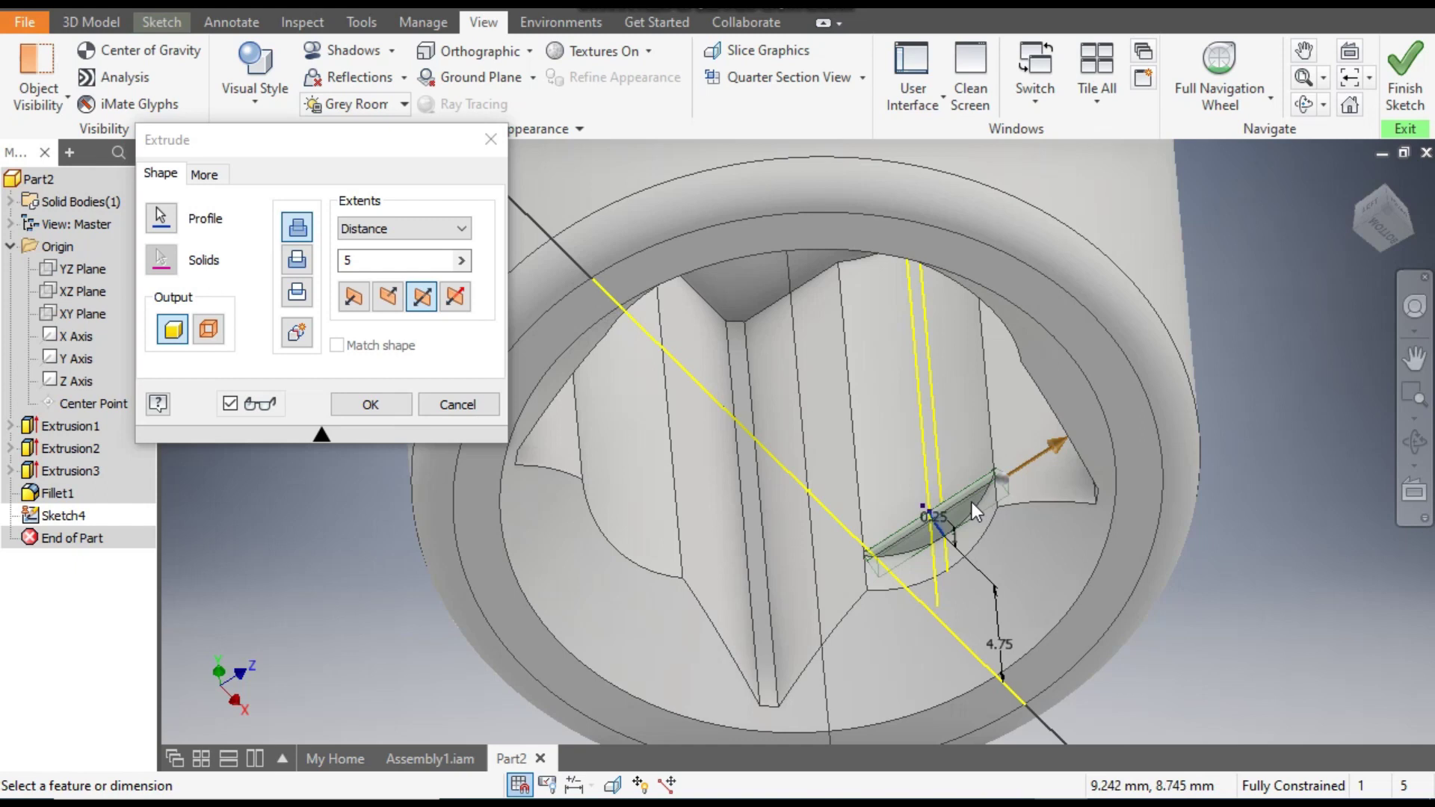
{"action": "middle_click_drag", "start_coordinate": [1019, 460], "coordinate": [1055, 526], "text": "shift"}
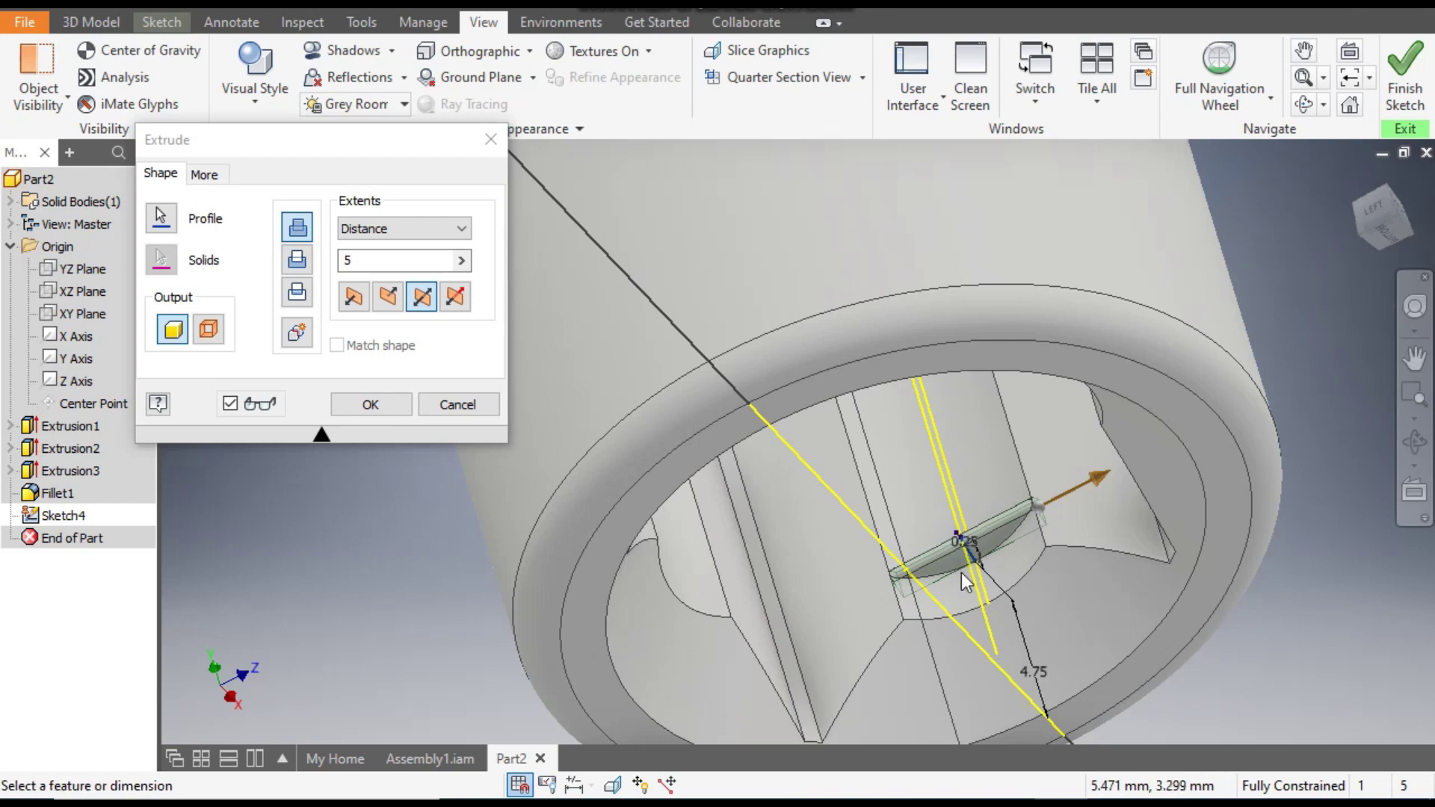
{"action": "scroll", "coordinate": [971, 544], "scroll_direction": "down", "scroll_amount": 3}
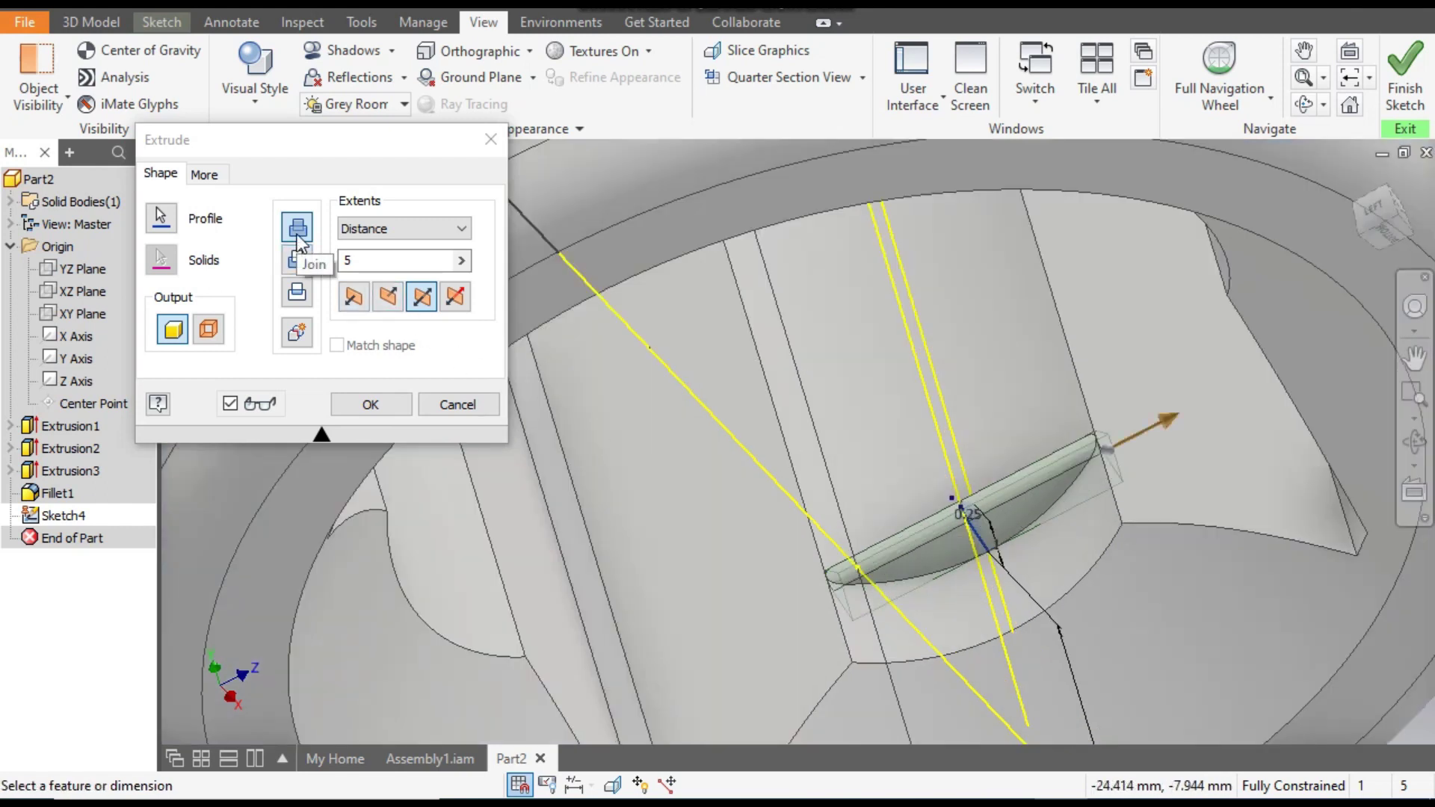
{"action": "left_click", "coordinate": [397, 405]}
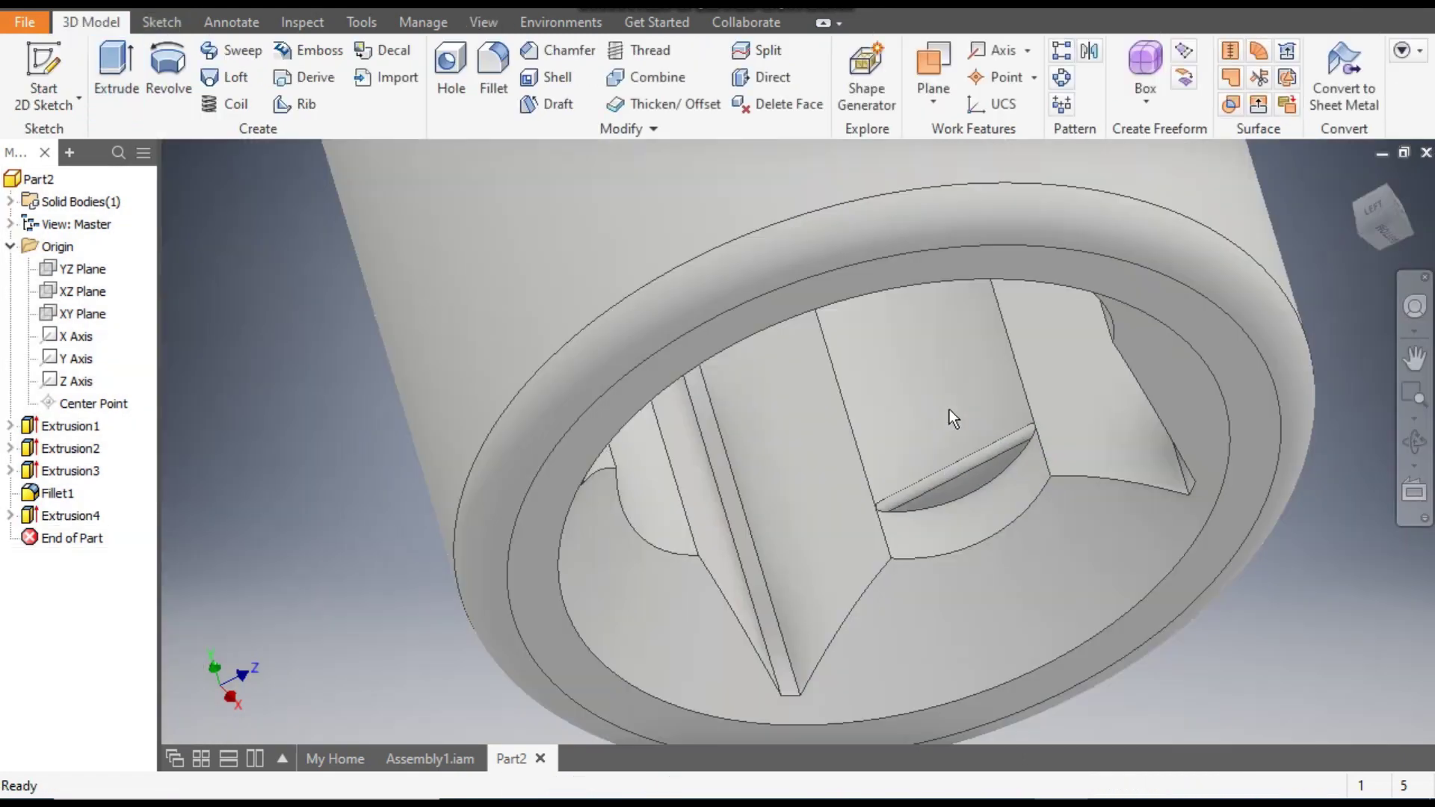
Step: Circular-pattern Extrusion4 around the cylinder's axis
{"action": "scroll", "coordinate": [949, 409], "scroll_direction": "up", "scroll_amount": 4}
{"action": "scroll", "coordinate": [949, 438], "scroll_direction": "down", "scroll_amount": 2}
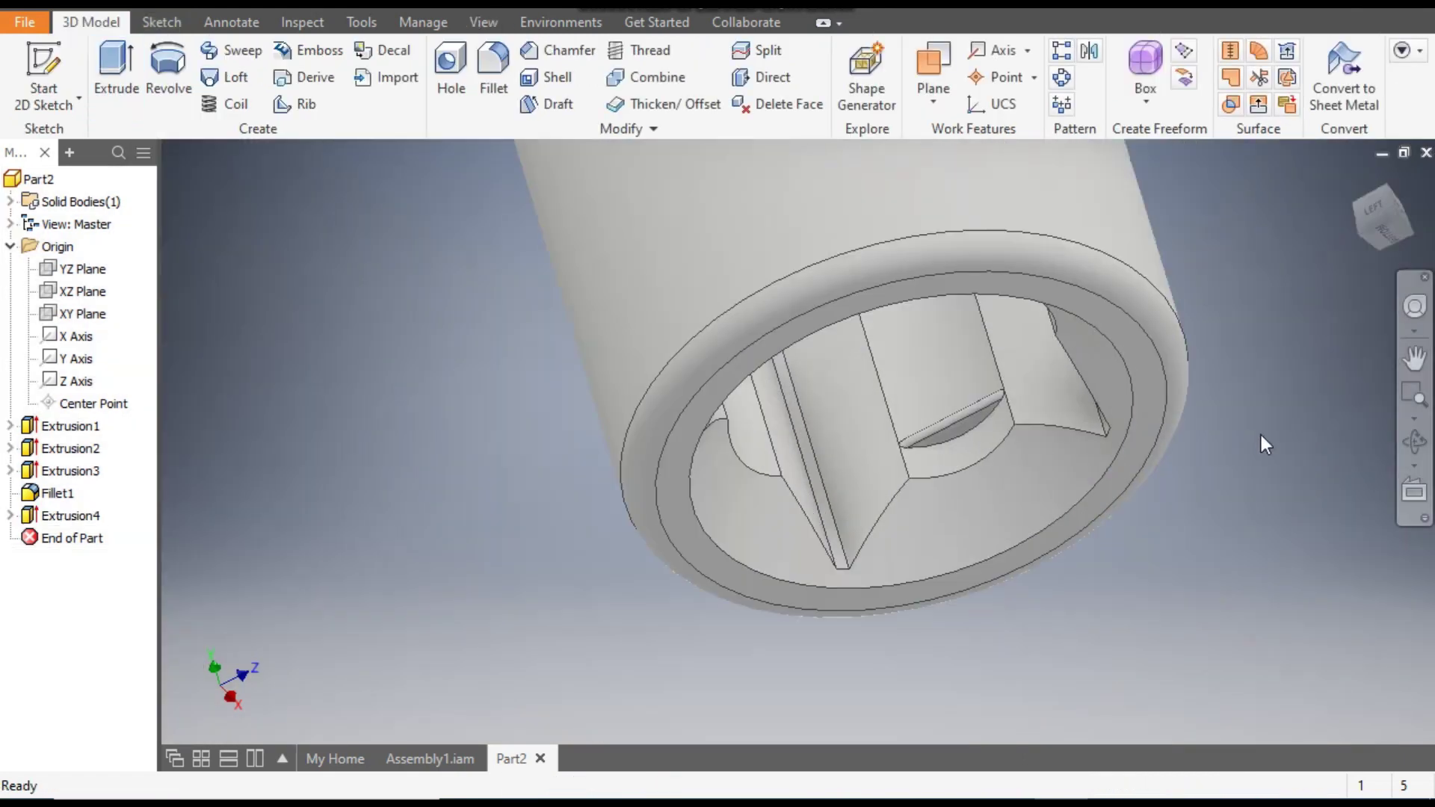
{"action": "middle_click_drag", "start_coordinate": [1262, 435], "coordinate": [1071, 312], "text": "shift"}
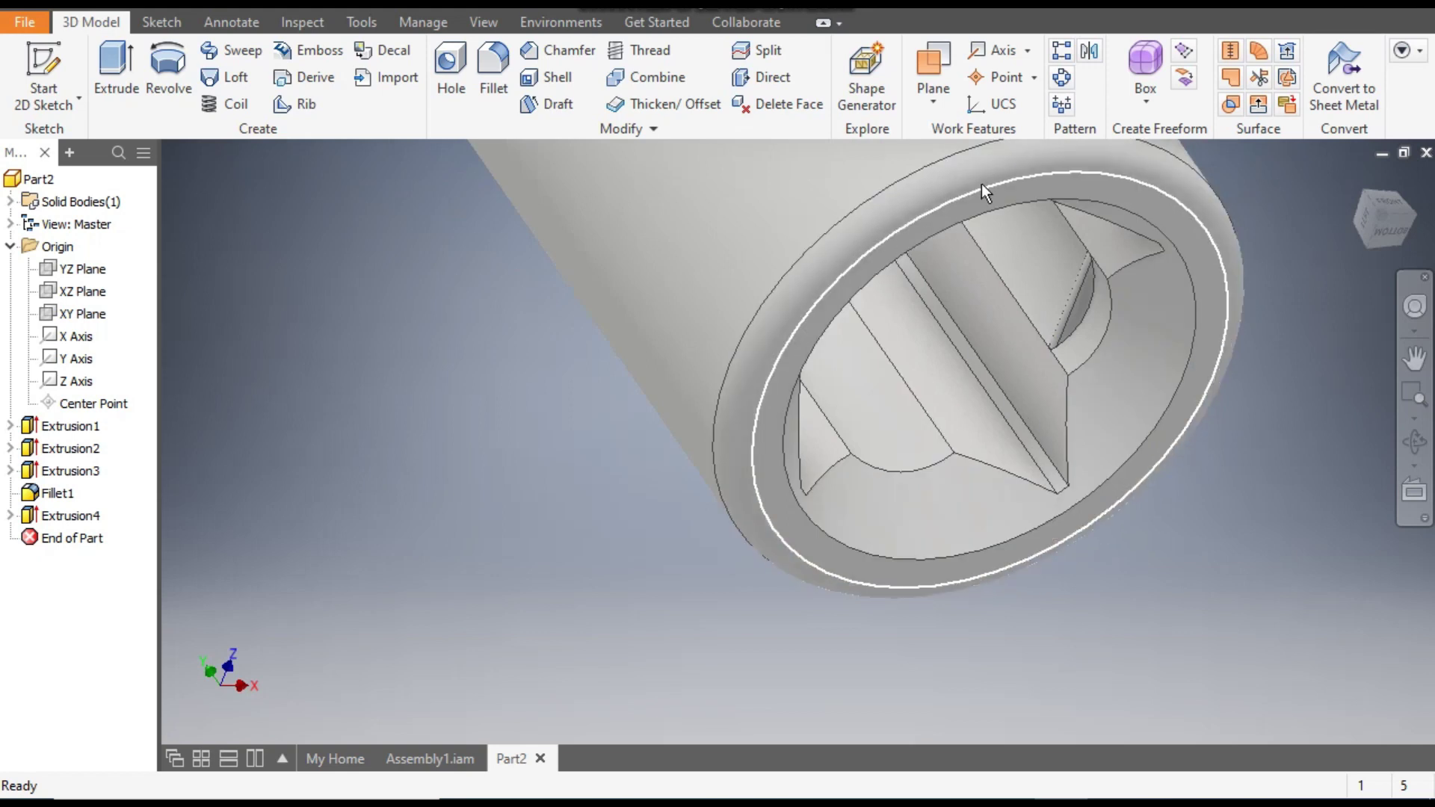
{"action": "left_click", "coordinate": [1062, 78]}
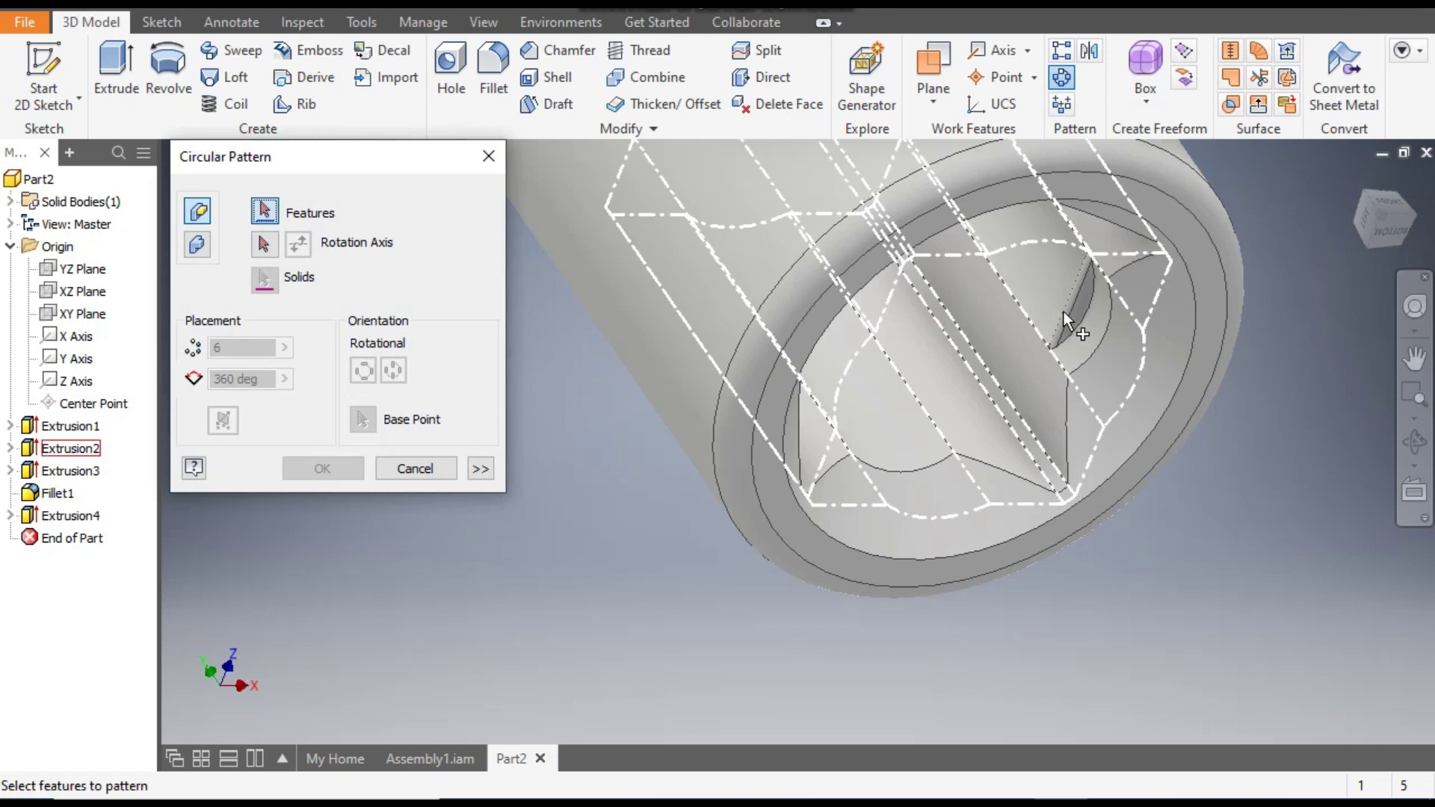
{"action": "left_click", "coordinate": [105, 514]}
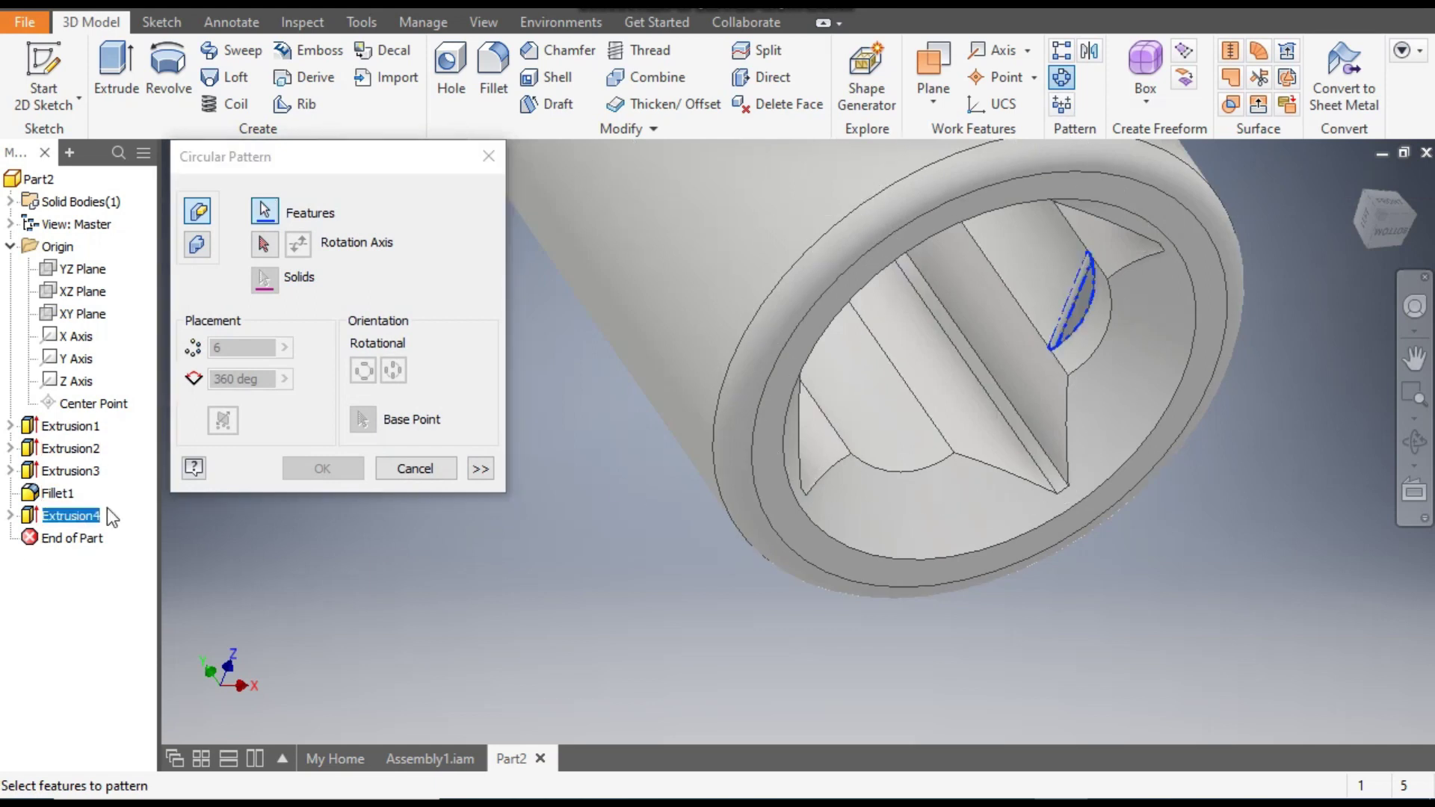
{"action": "left_click", "coordinate": [263, 244]}
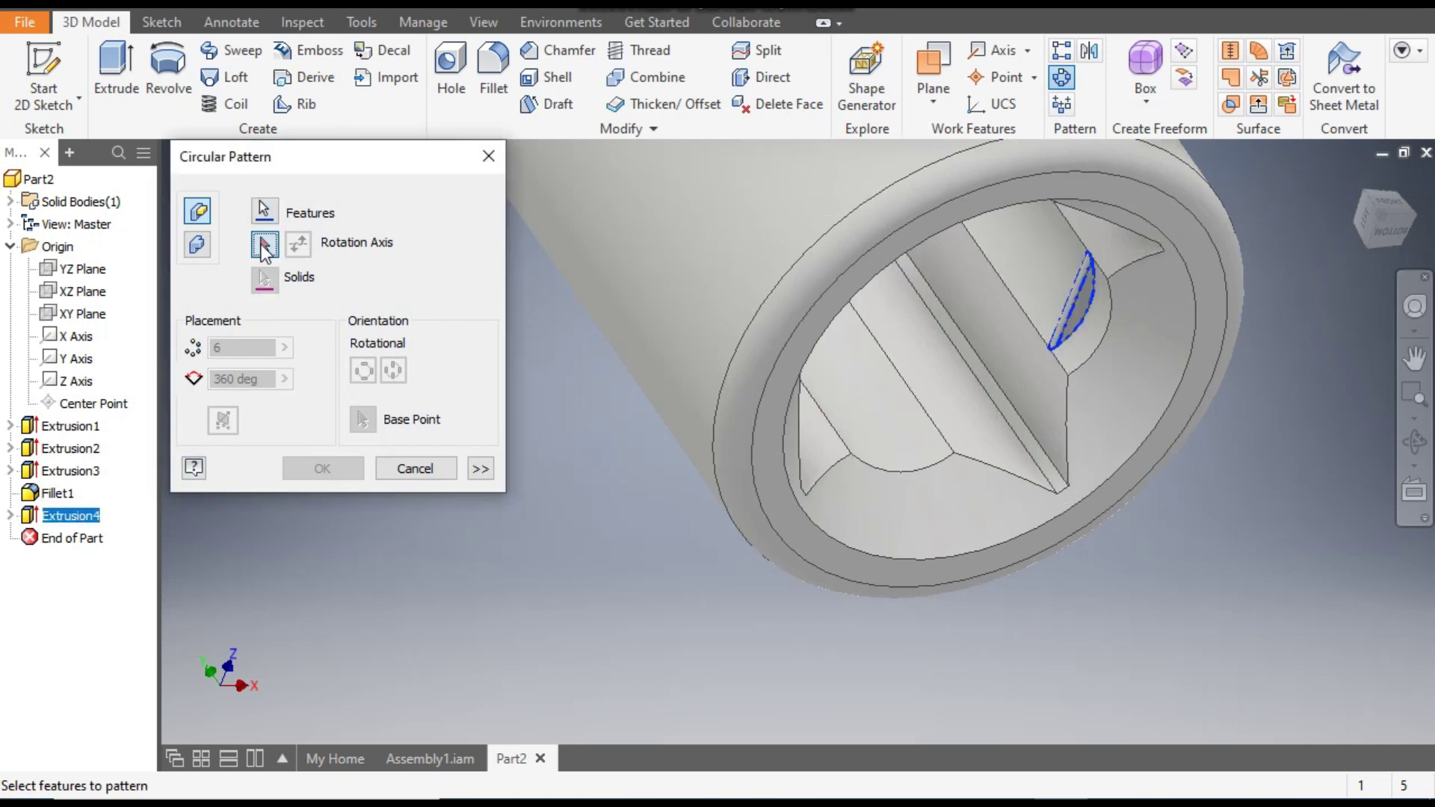
{"action": "scroll", "coordinate": [1007, 541], "scroll_direction": "up", "scroll_amount": 3}
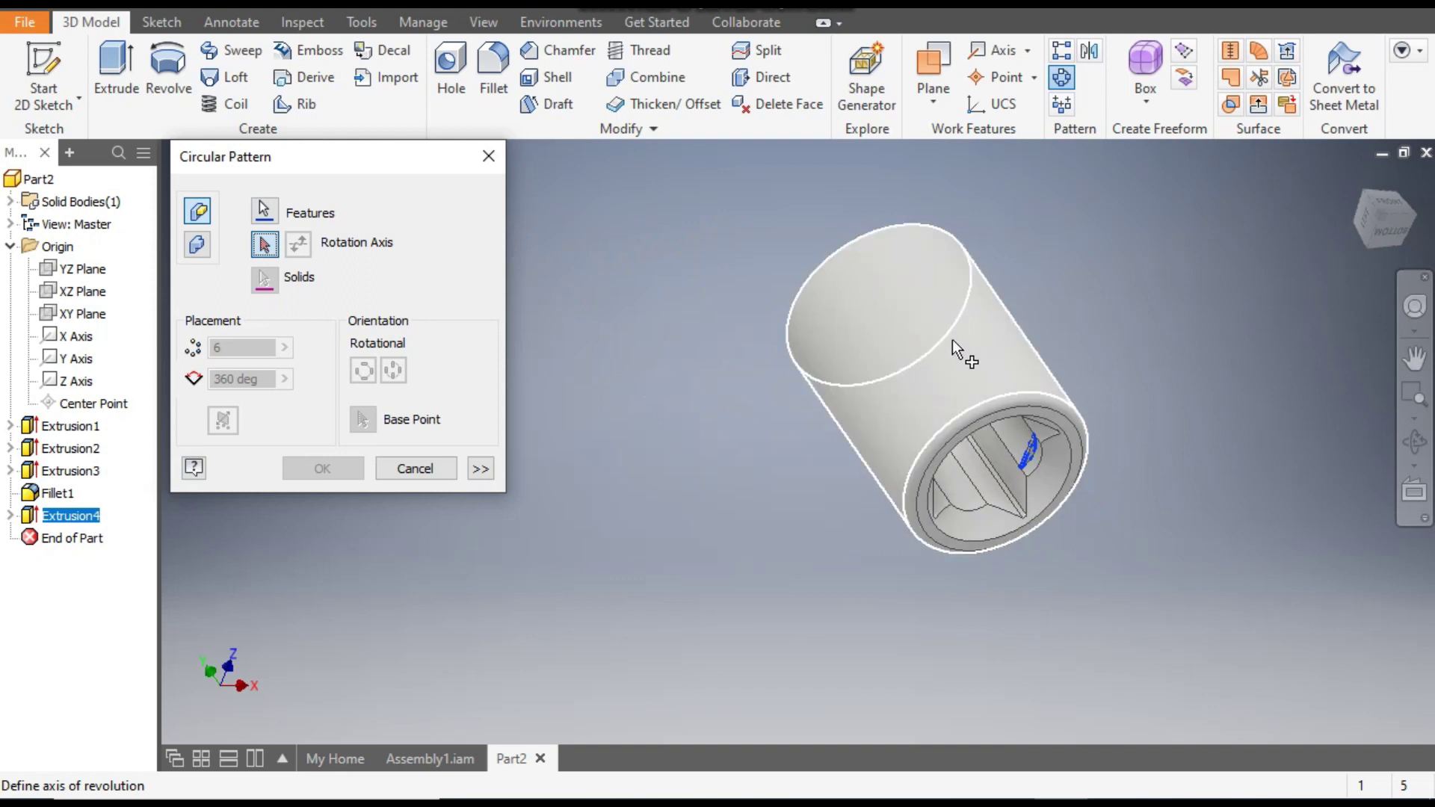
{"action": "left_click", "coordinate": [990, 342]}
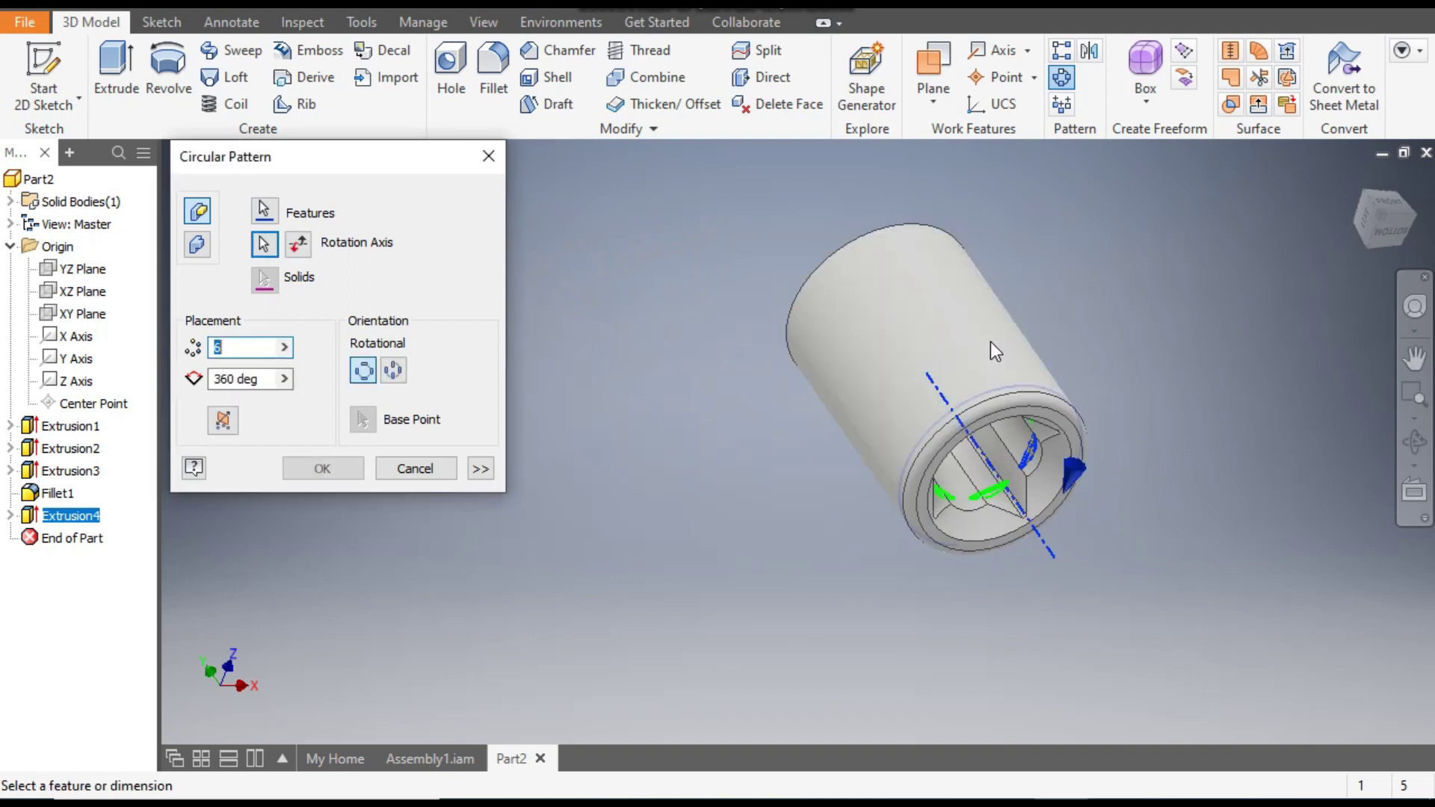
Step: Set the pattern to 4 occurrences over 360 degrees
{"action": "scroll", "coordinate": [1031, 478], "scroll_direction": "down", "scroll_amount": 3}
{"action": "left_click", "coordinate": [1384, 236]}
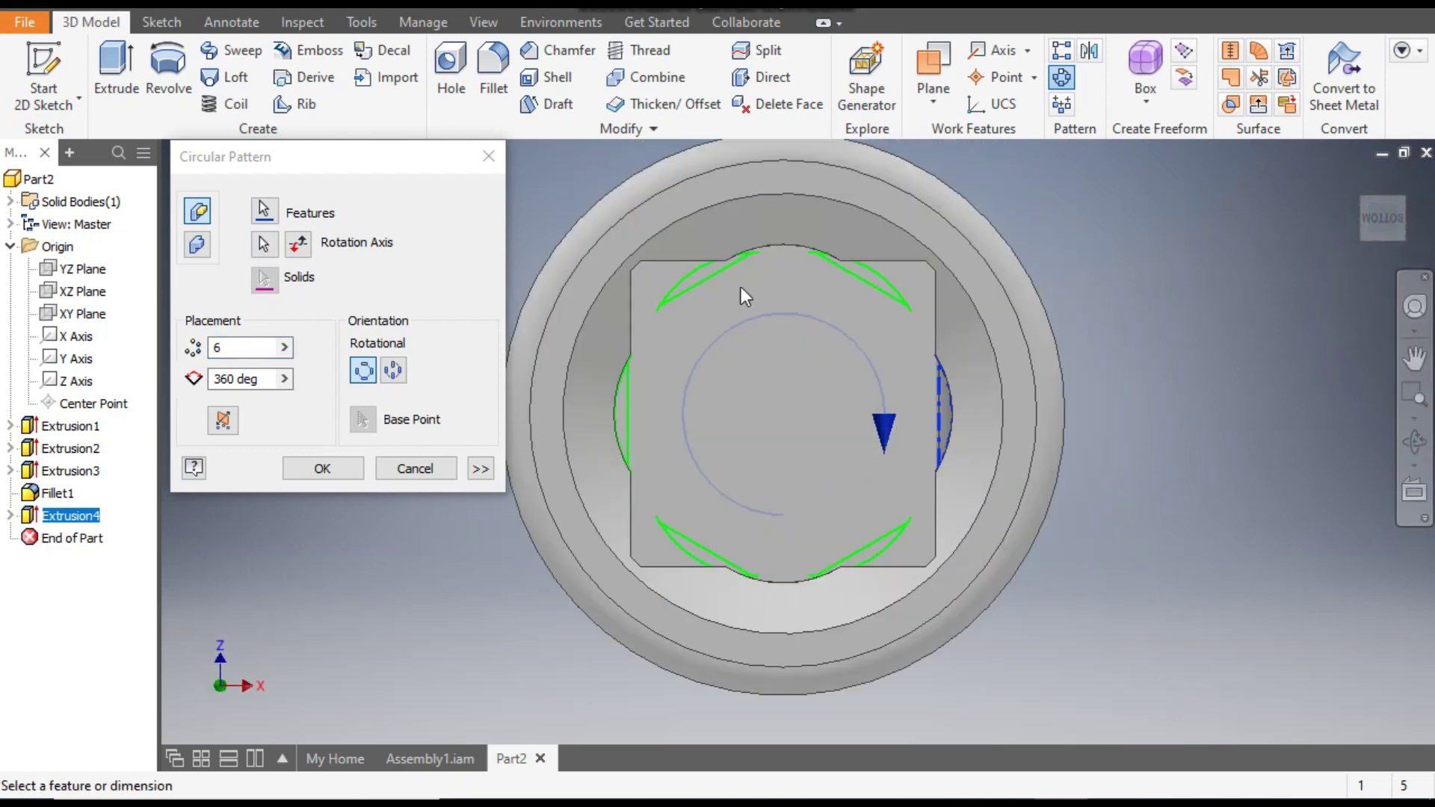
{"action": "left_click", "coordinate": [250, 349]}
{"action": "key", "text": "BackSpace"}
{"action": "type", "text": "5"}
{"action": "type", "text": "4"}
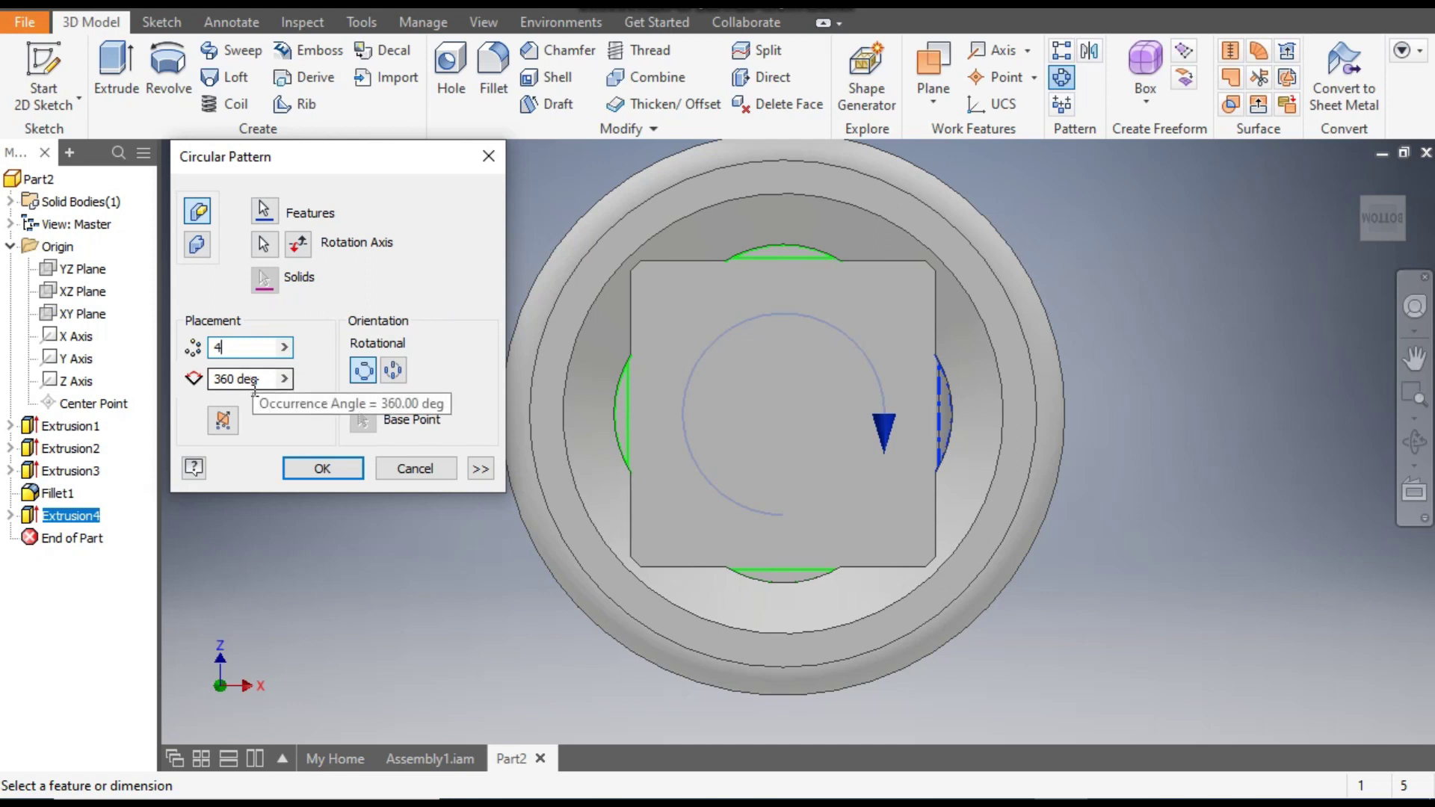
{"action": "left_click", "coordinate": [322, 468]}
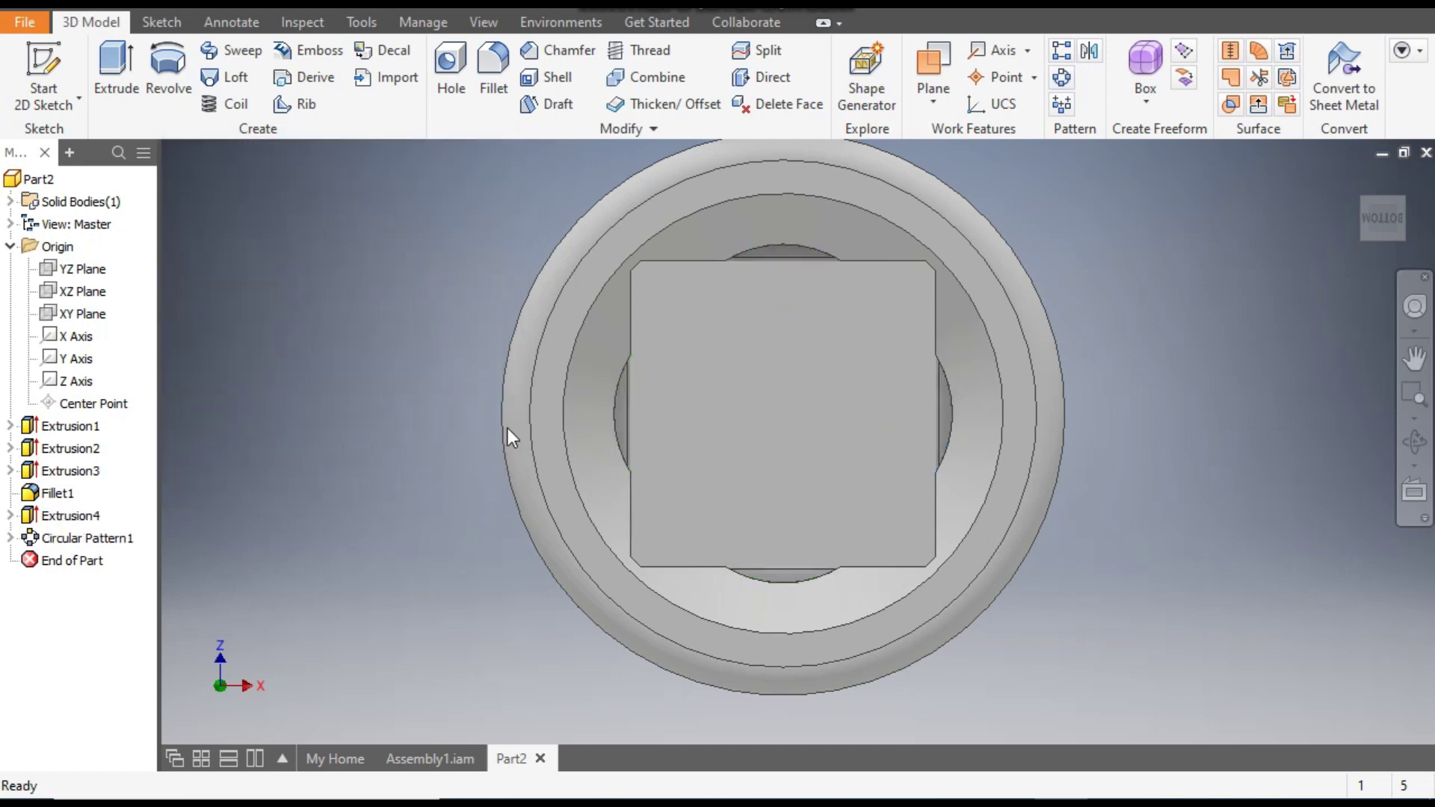
{"action": "middle_click_drag", "start_coordinate": [1190, 429], "coordinate": [926, 572], "text": "shift"}
{"action": "scroll", "coordinate": [537, 547], "scroll_direction": "down", "scroll_amount": 3}
{"action": "middle_click_drag", "start_coordinate": [688, 477], "coordinate": [863, 520], "text": "shift"}
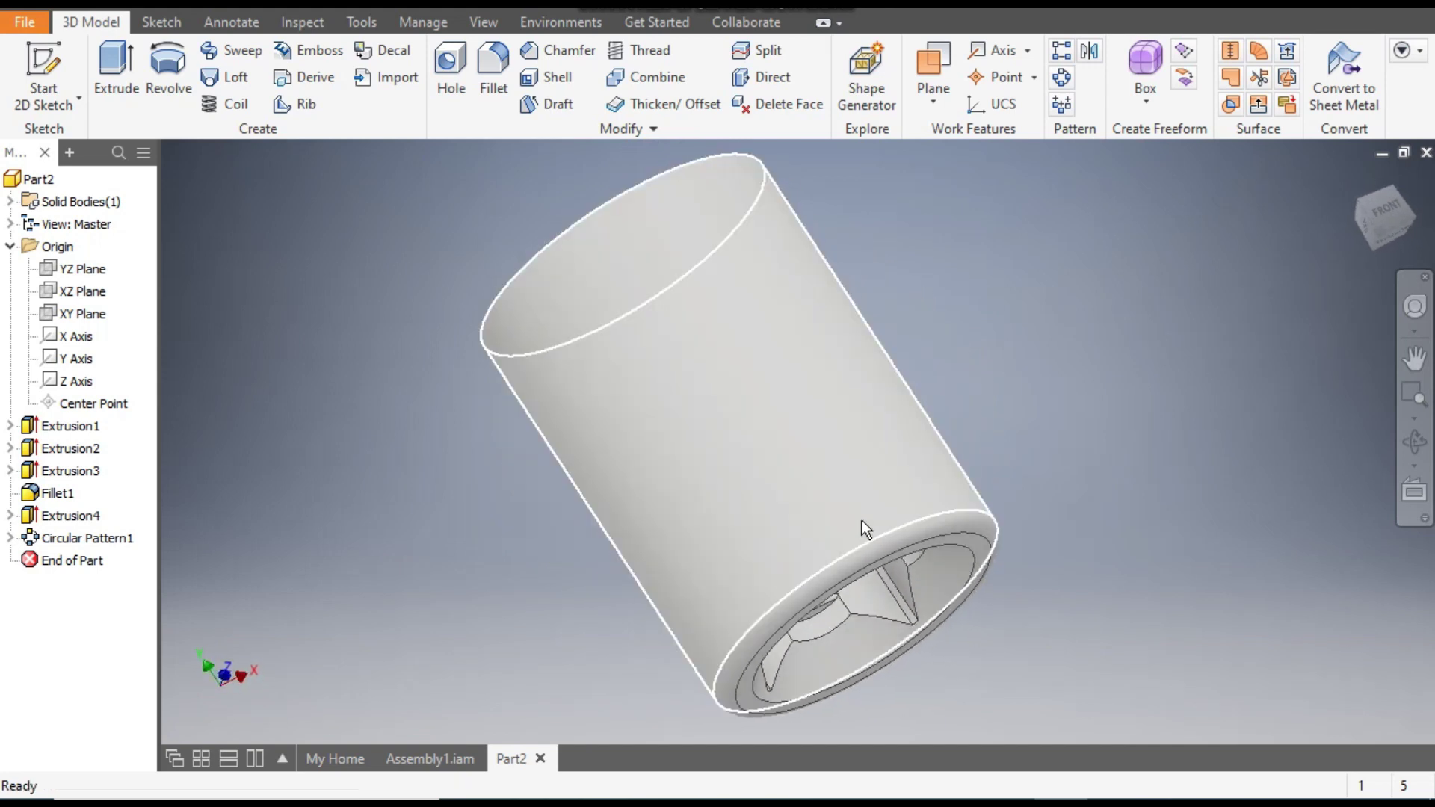
{"action": "left_click", "coordinate": [1355, 199]}
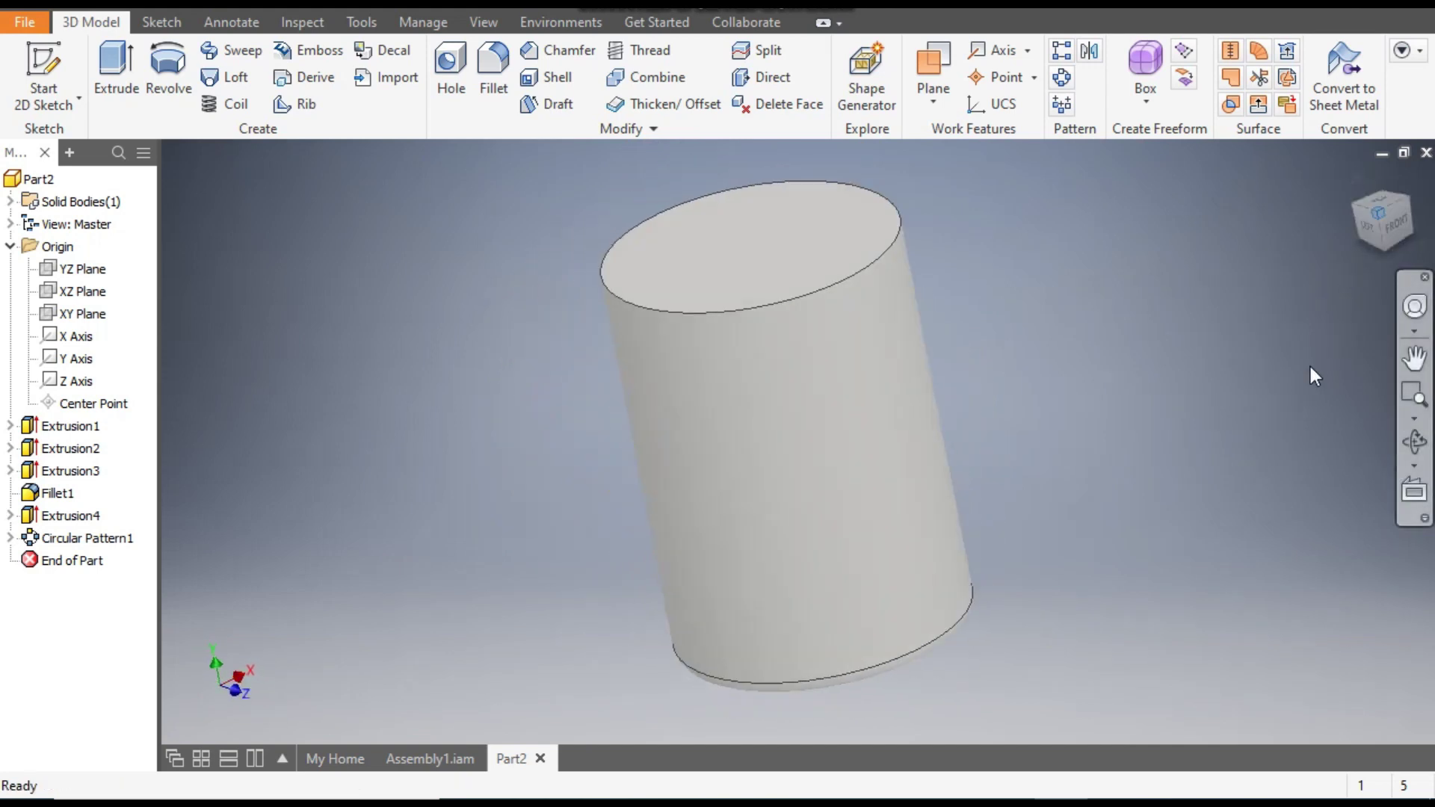
{"action": "left_click", "coordinate": [809, 272]}
Step: Start a sketch on the top face and switch the view to Wireframe
{"action": "left_click", "coordinate": [971, 255]}
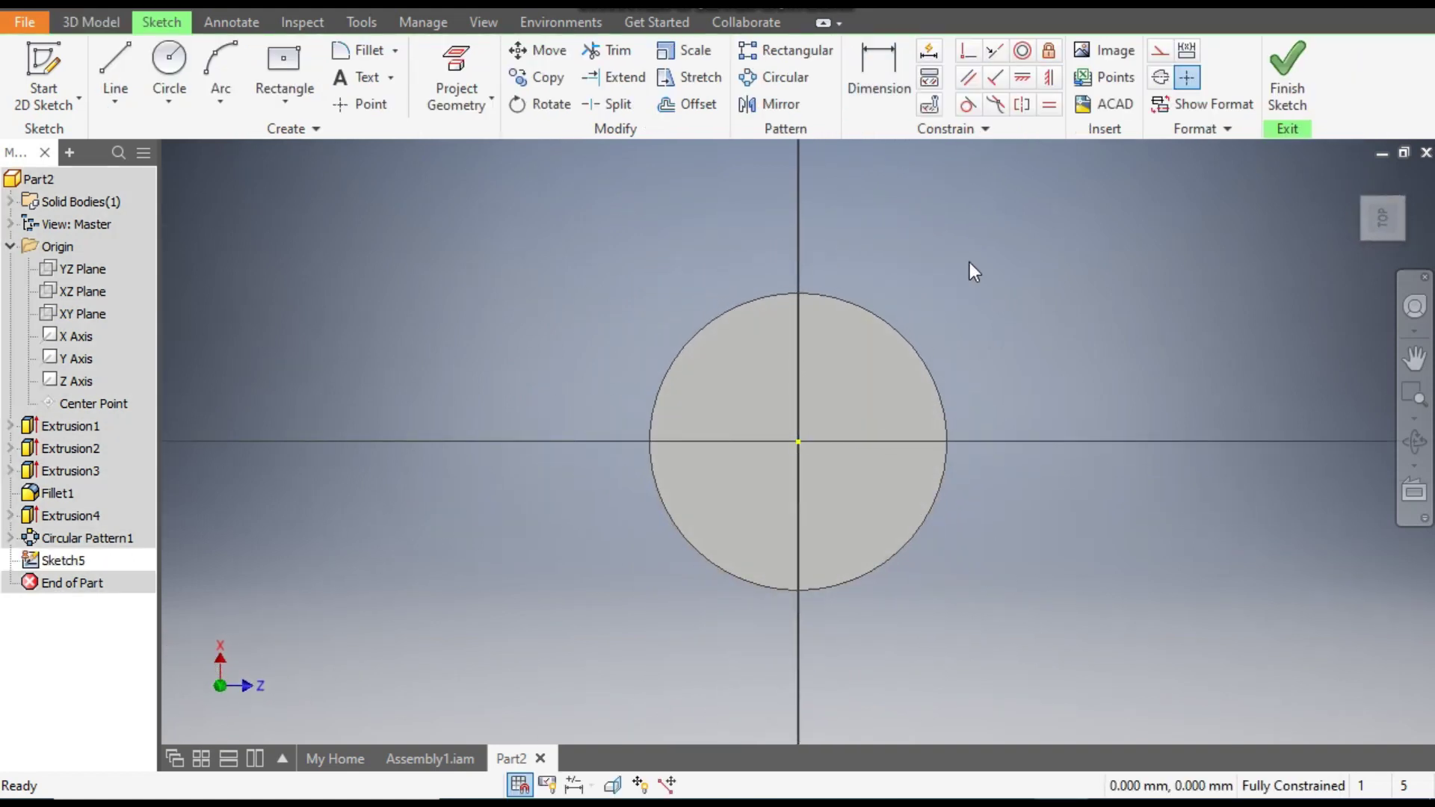
{"action": "left_click", "coordinate": [484, 23]}
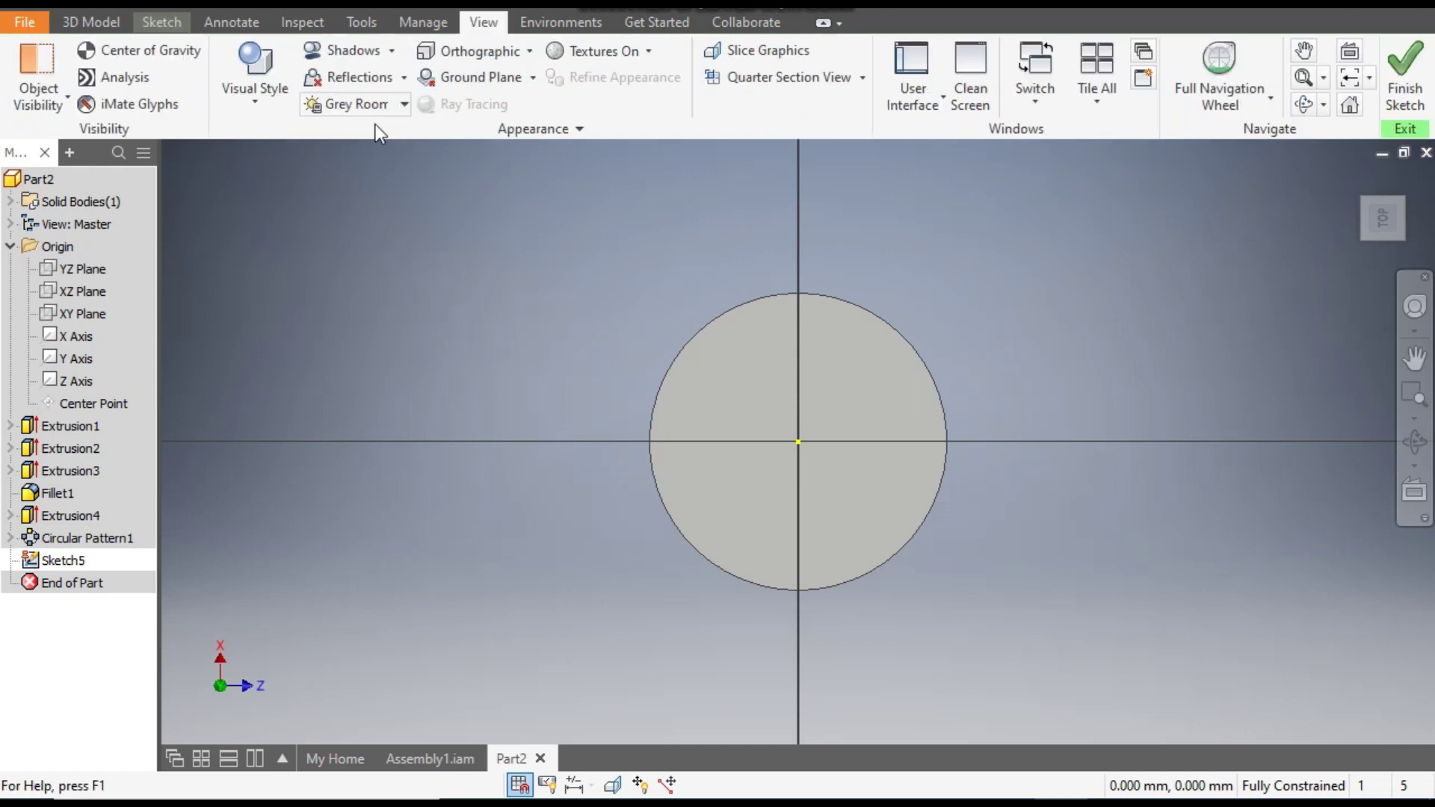
{"action": "left_click", "coordinate": [263, 111]}
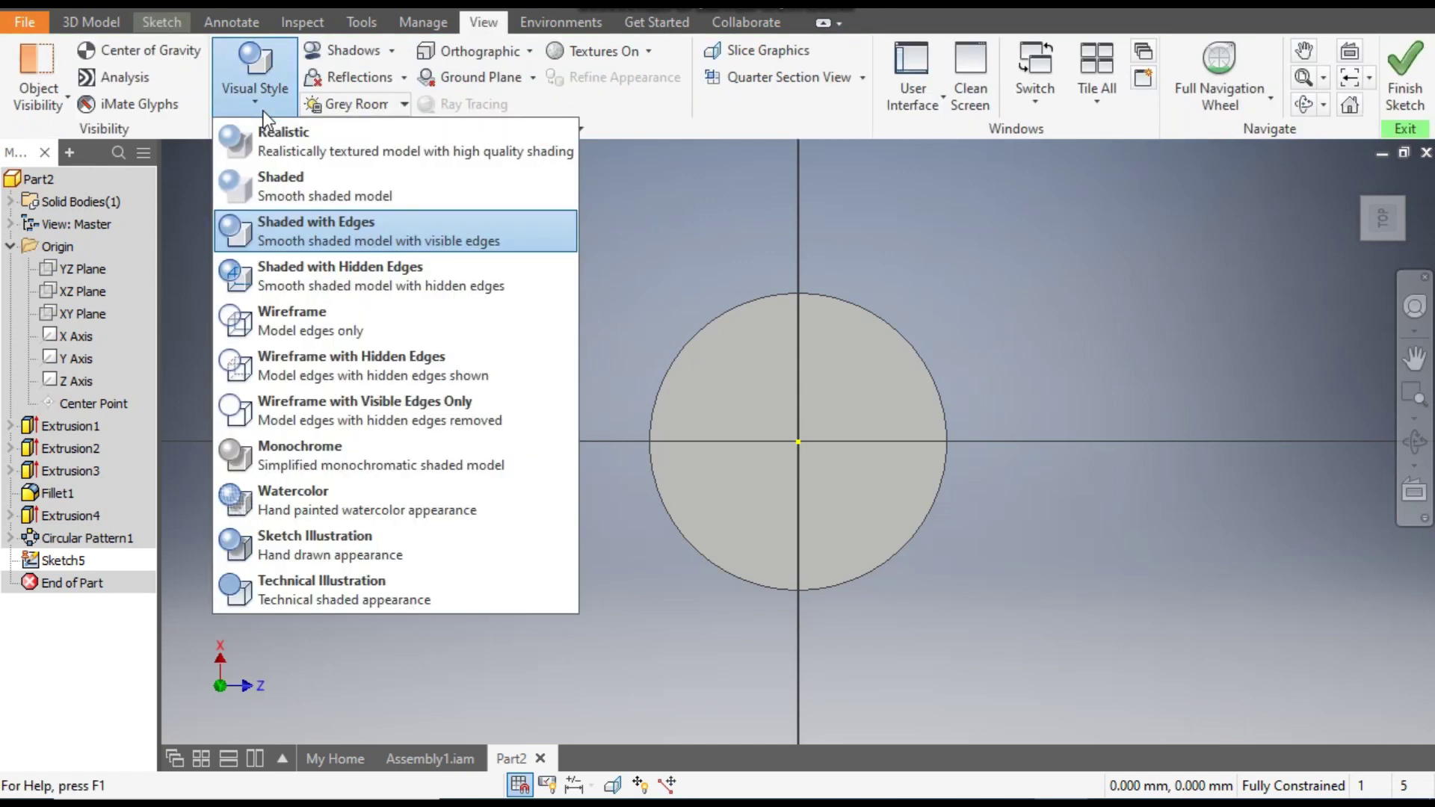
{"action": "left_click", "coordinate": [293, 329]}
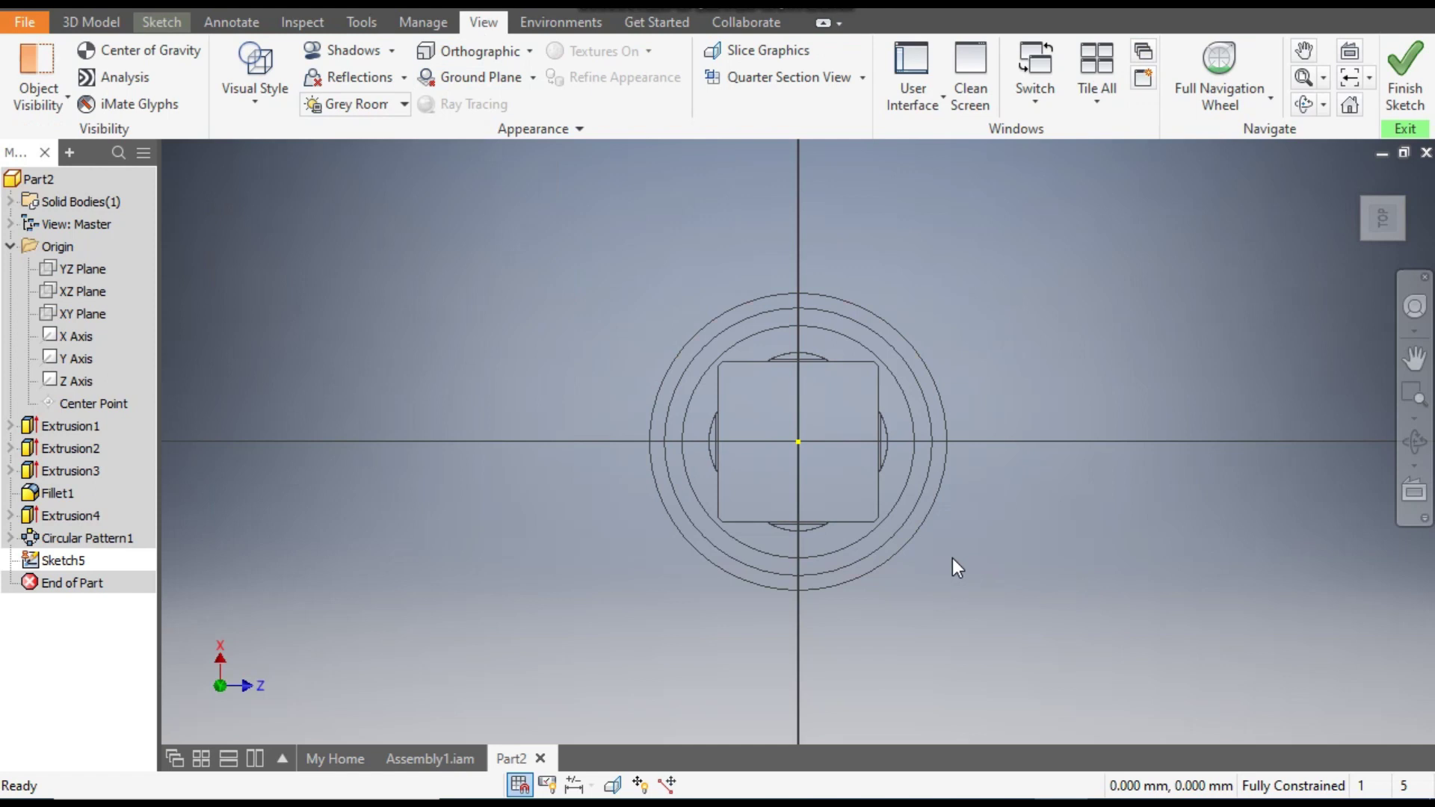
{"action": "scroll", "coordinate": [952, 560], "scroll_direction": "down", "scroll_amount": 3}
{"action": "mouse_move", "coordinate": [938, 562]}
{"action": "middle_mouse_down"}
{"action": "mouse_move", "coordinate": [1079, 609]}
{"action": "mouse_move", "coordinate": [1071, 651]}
{"action": "middle_mouse_up"}
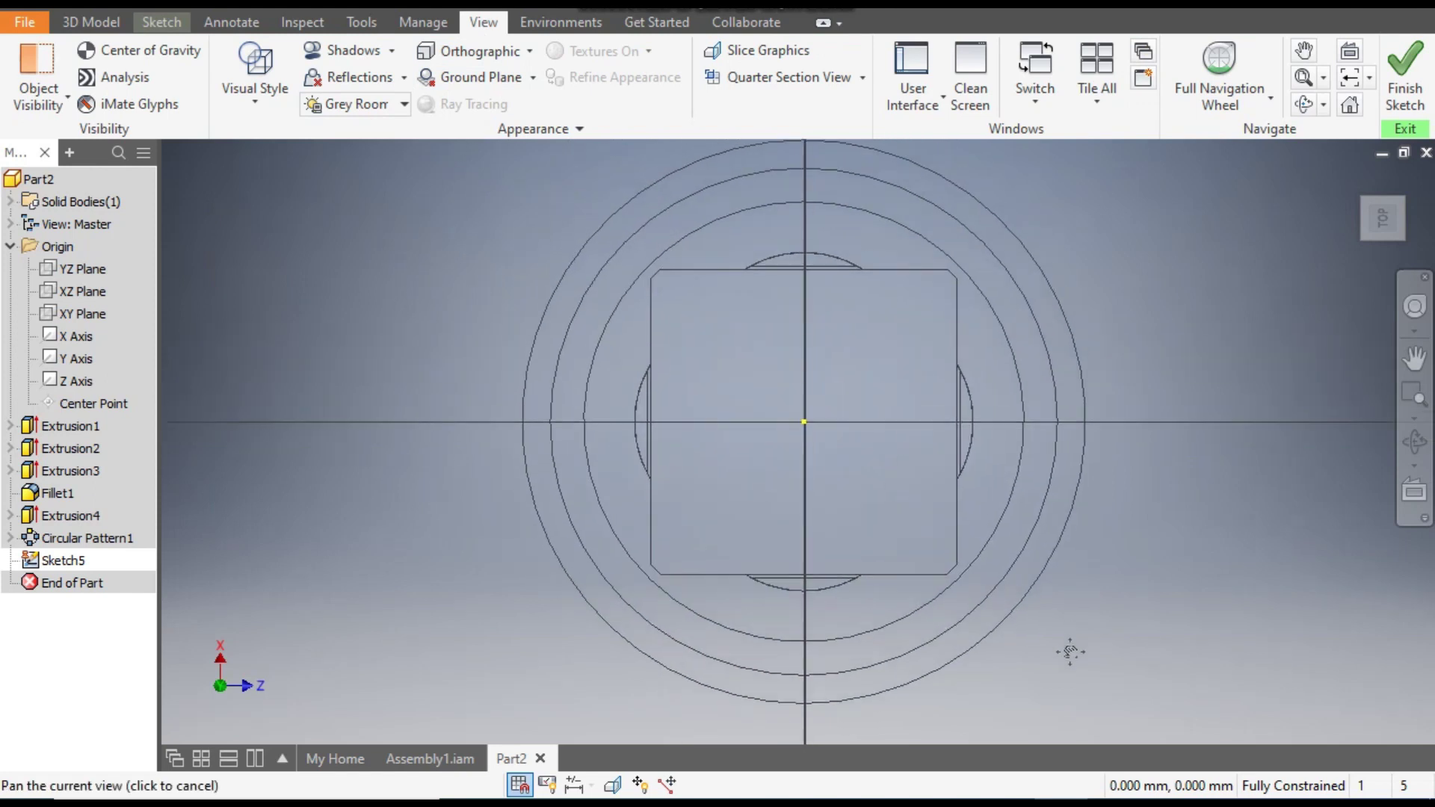
{"action": "scroll", "coordinate": [1071, 652], "scroll_direction": "up", "scroll_amount": 1}
Step: Draw a two-point rectangle around the sketch geometry
{"action": "left_click", "coordinate": [176, 27]}
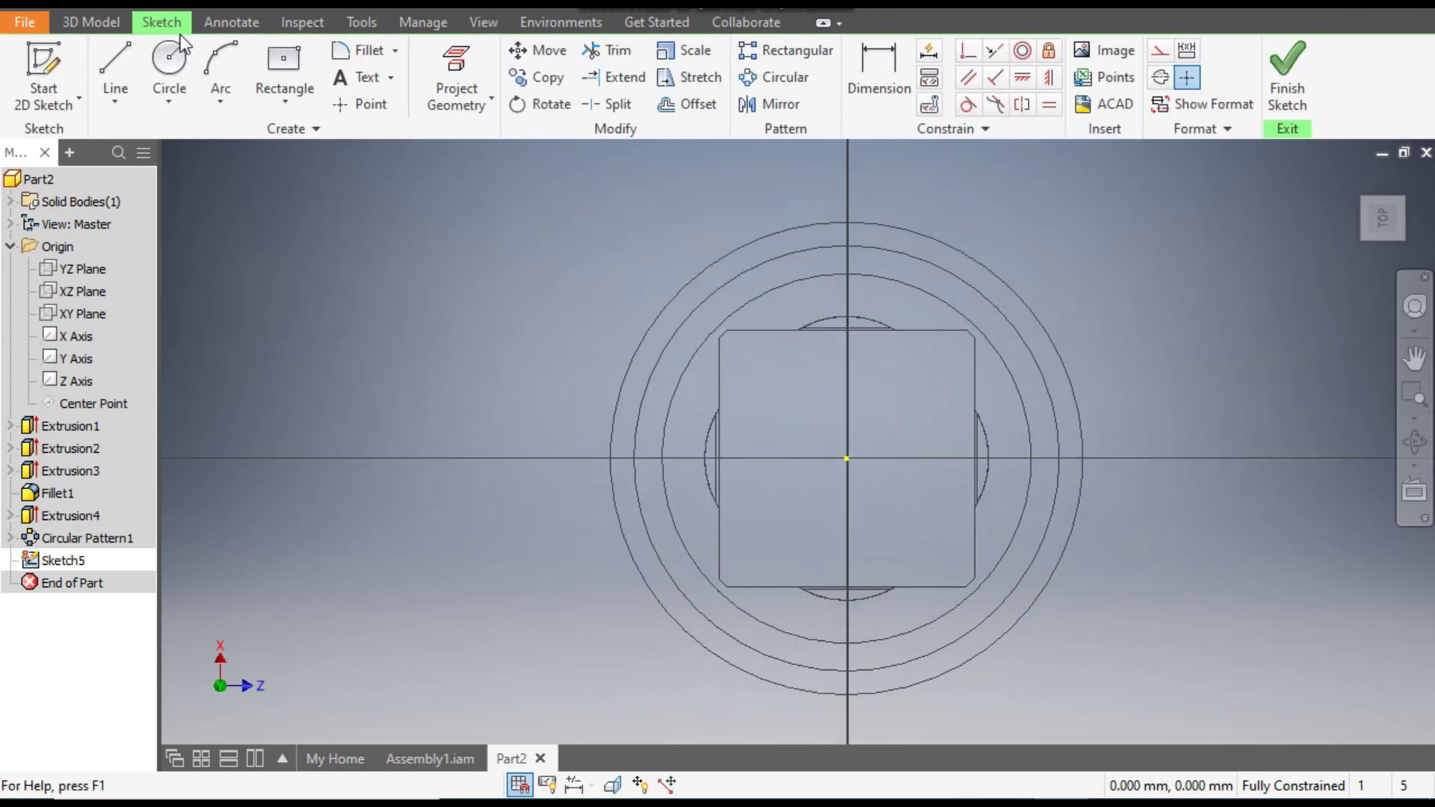
{"action": "left_click", "coordinate": [289, 106]}
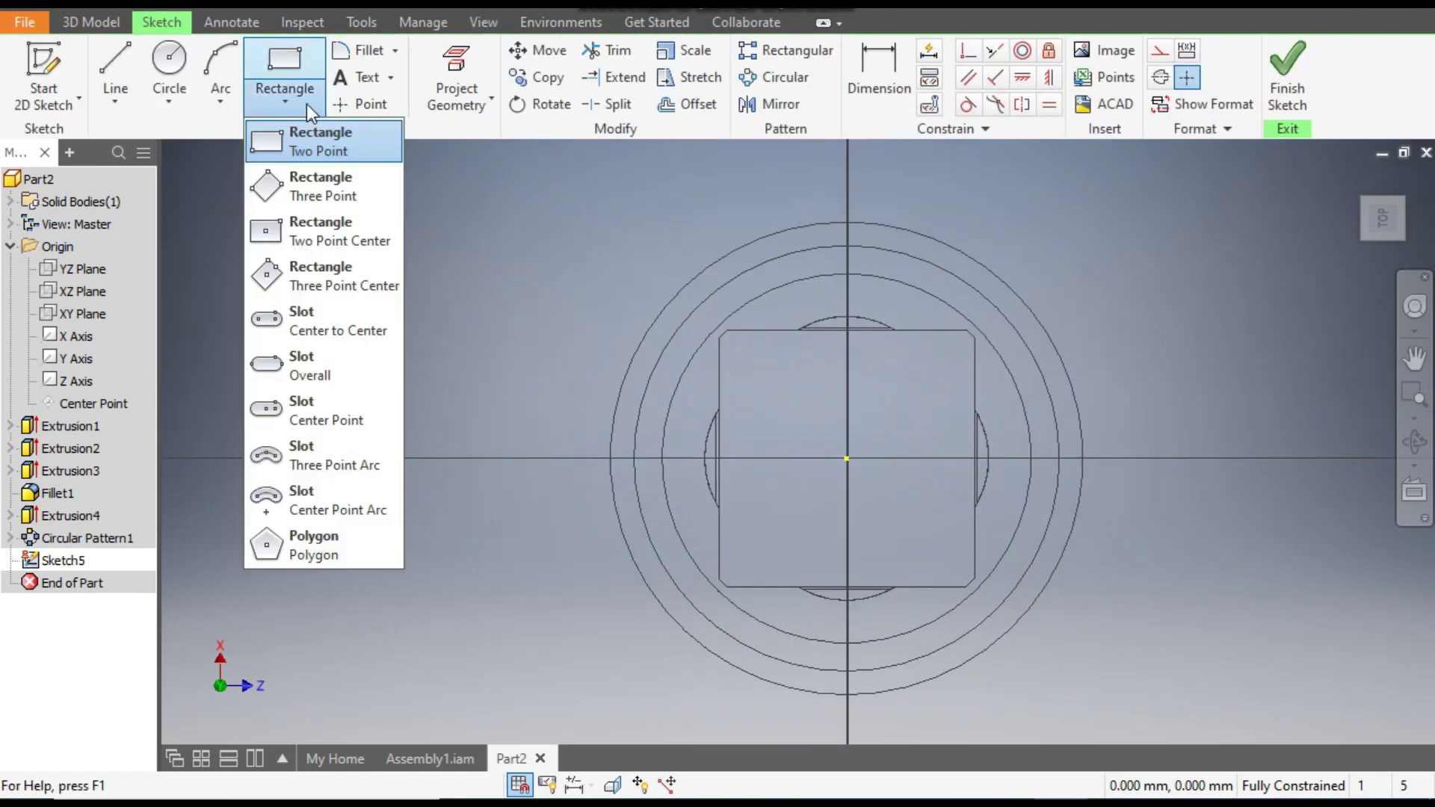
{"action": "left_click", "coordinate": [311, 142]}
{"action": "left_click", "coordinate": [571, 222]}
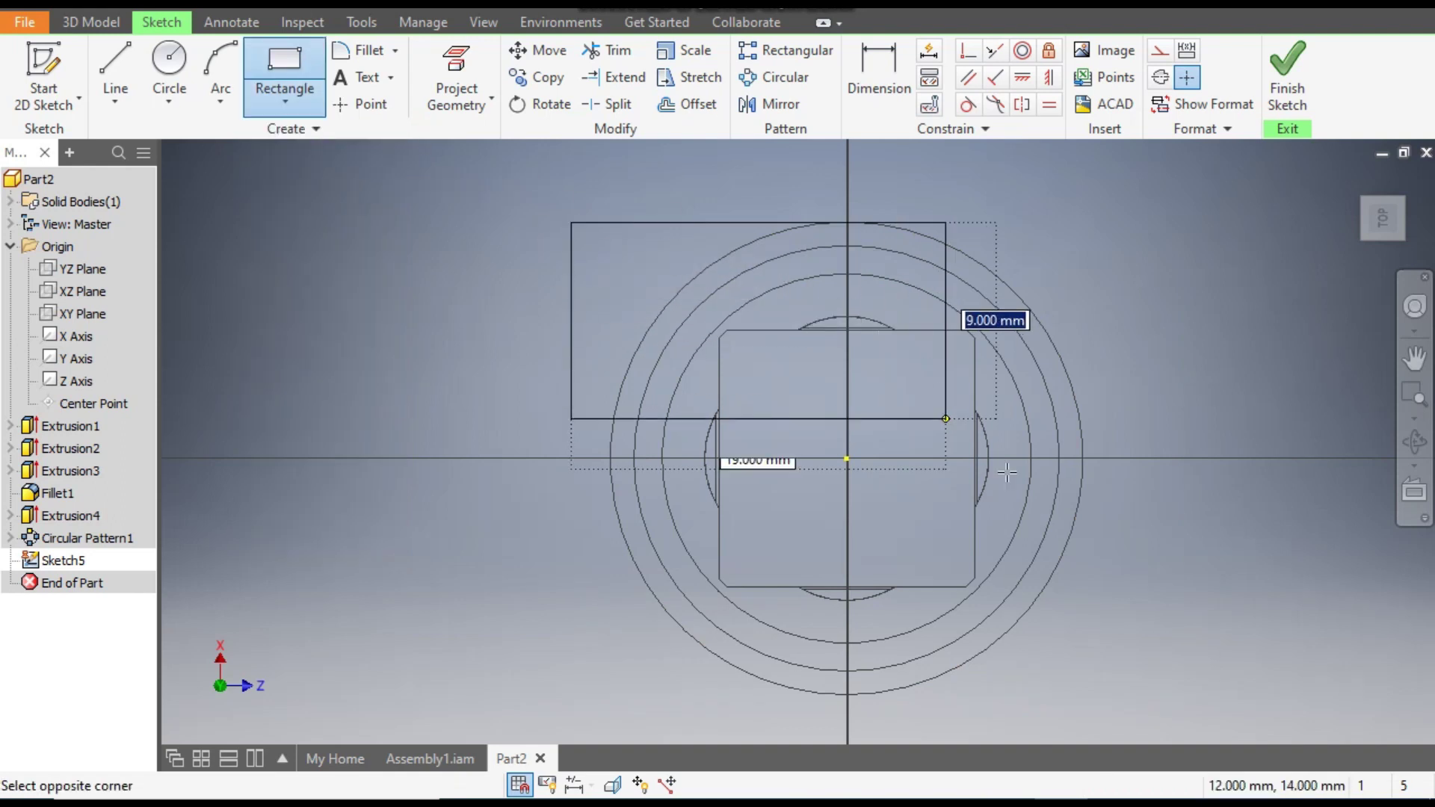
{"action": "left_click", "coordinate": [1181, 714]}
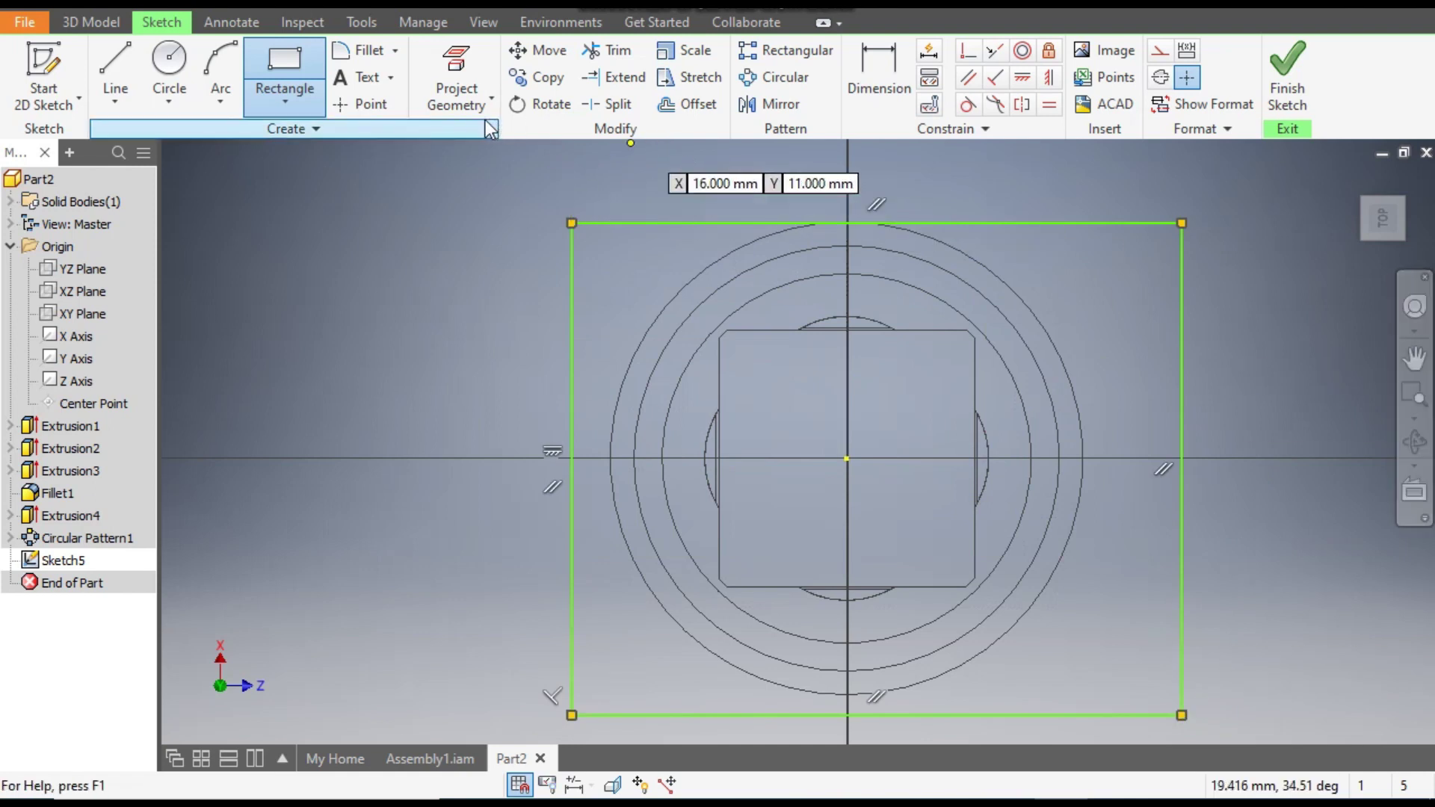
Step: Make the rectangle's top and bottom edges tangent to the arcs, sides tangent to the outer circle
{"action": "left_click", "coordinate": [967, 105]}
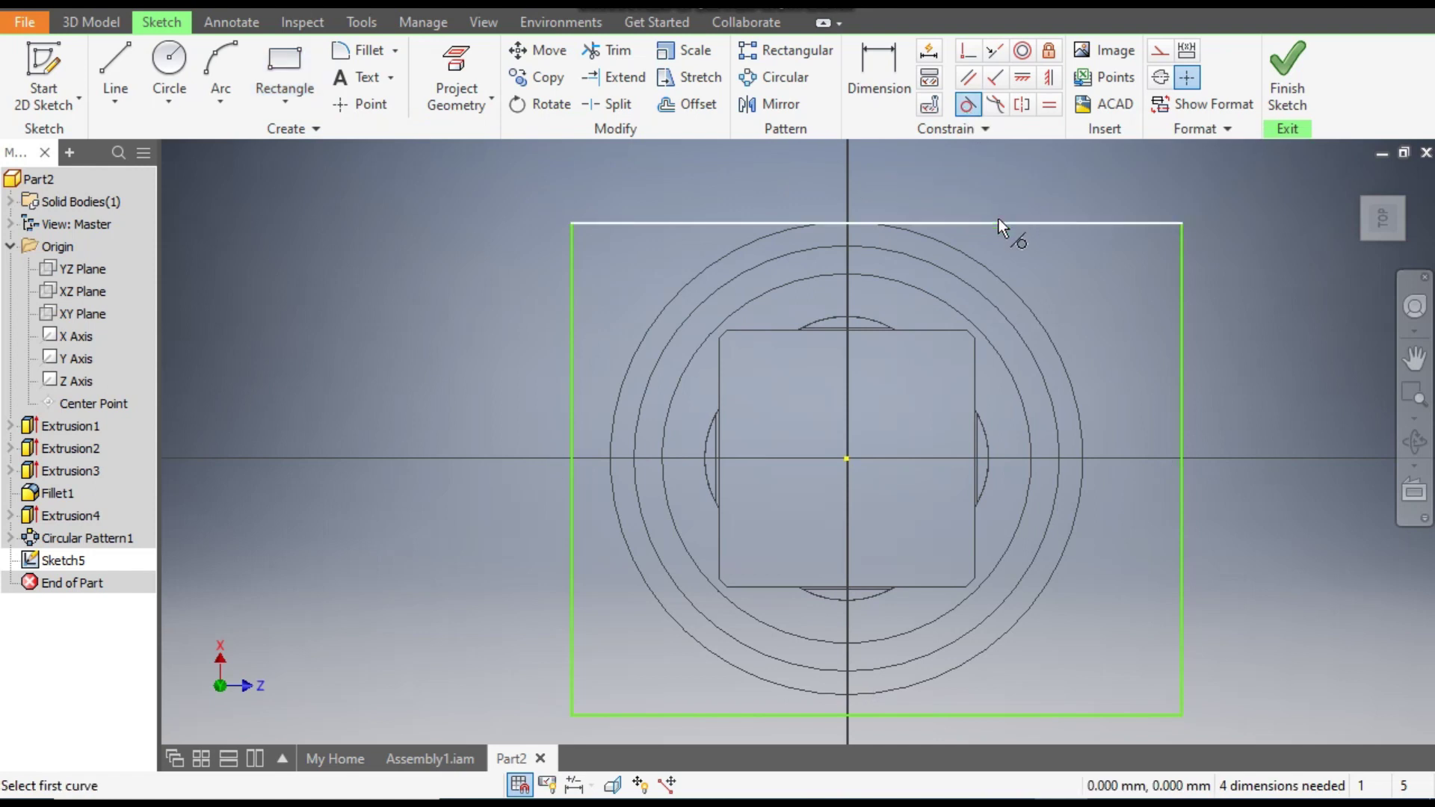
{"action": "left_click", "coordinate": [998, 221]}
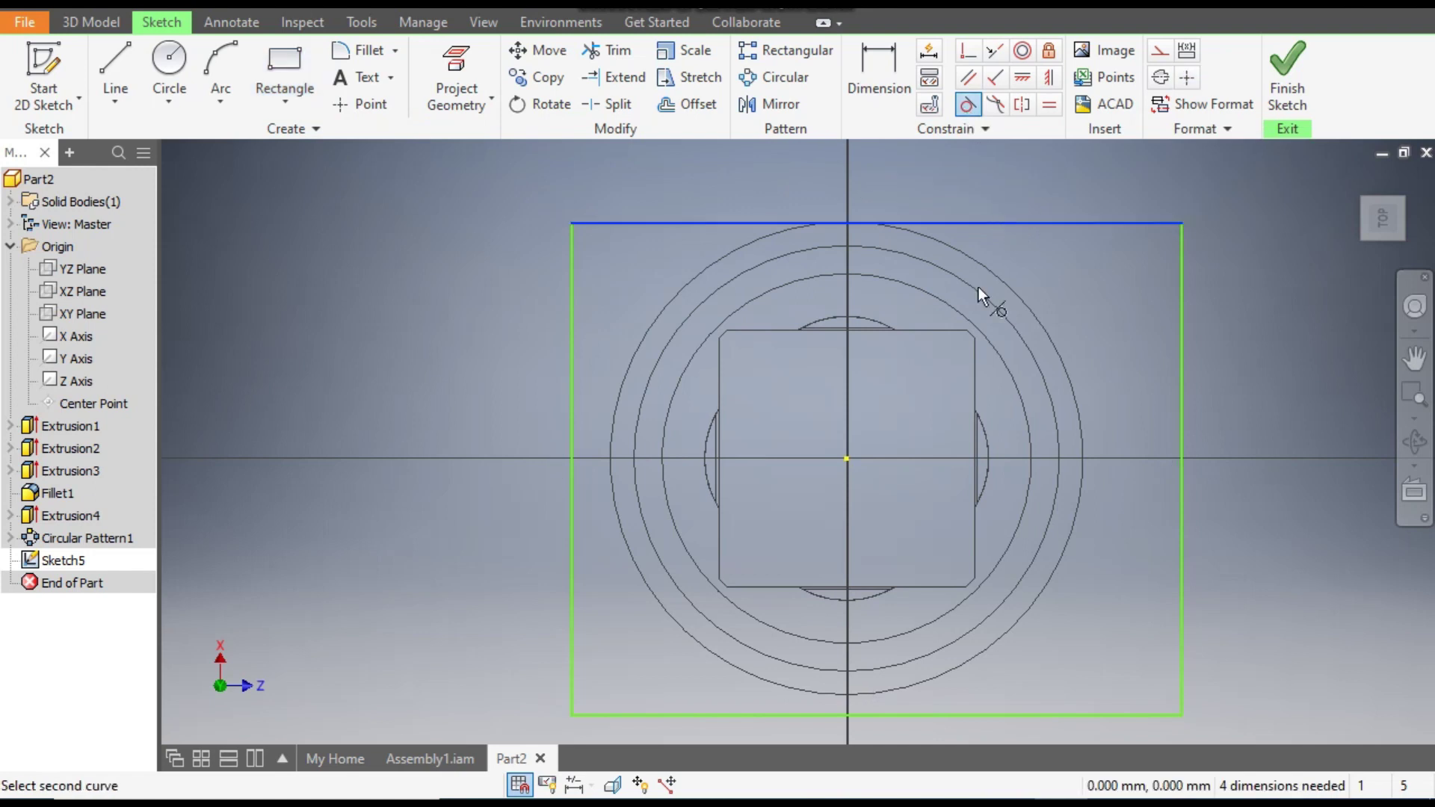
{"action": "left_click", "coordinate": [861, 314]}
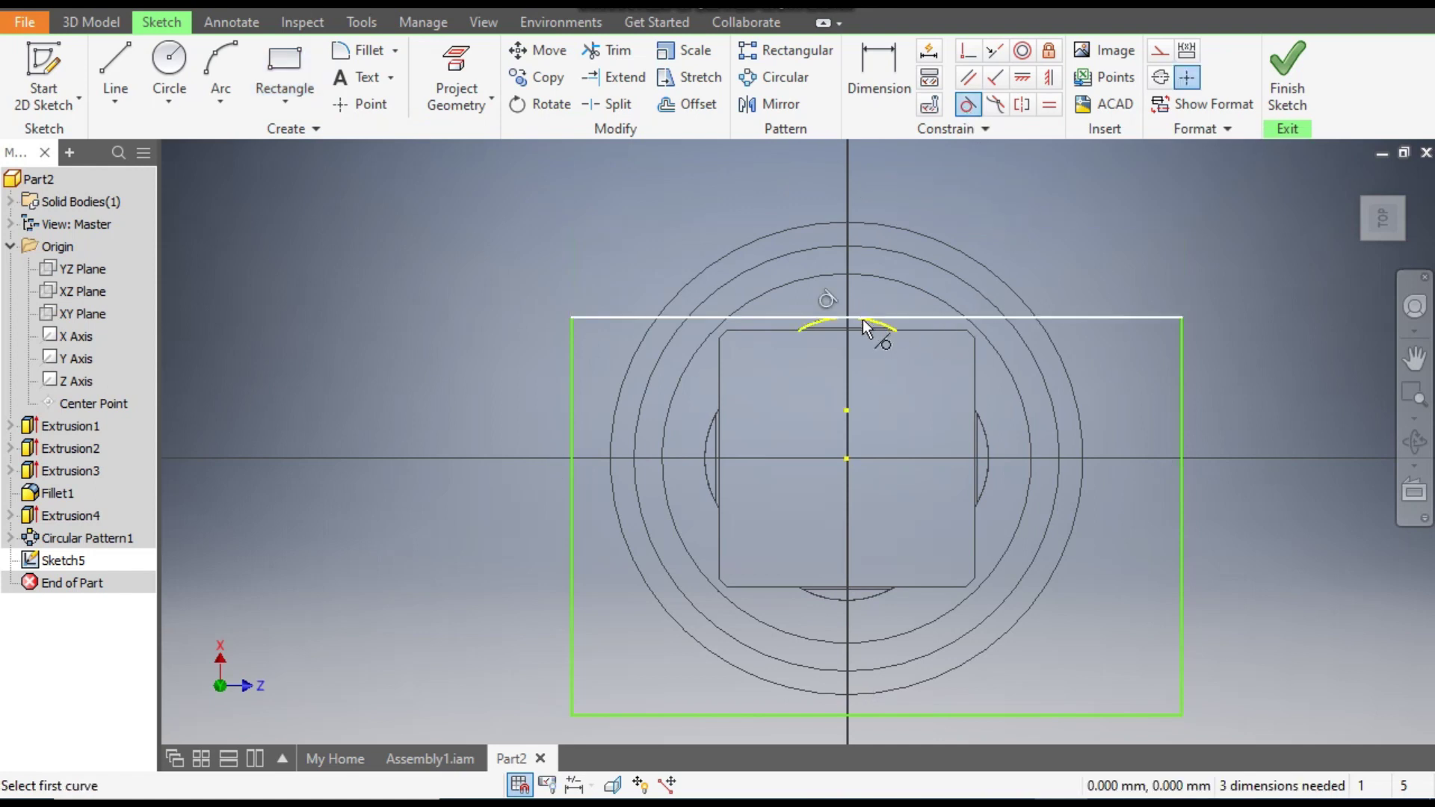
{"action": "left_click", "coordinate": [943, 713]}
{"action": "left_click", "coordinate": [856, 603]}
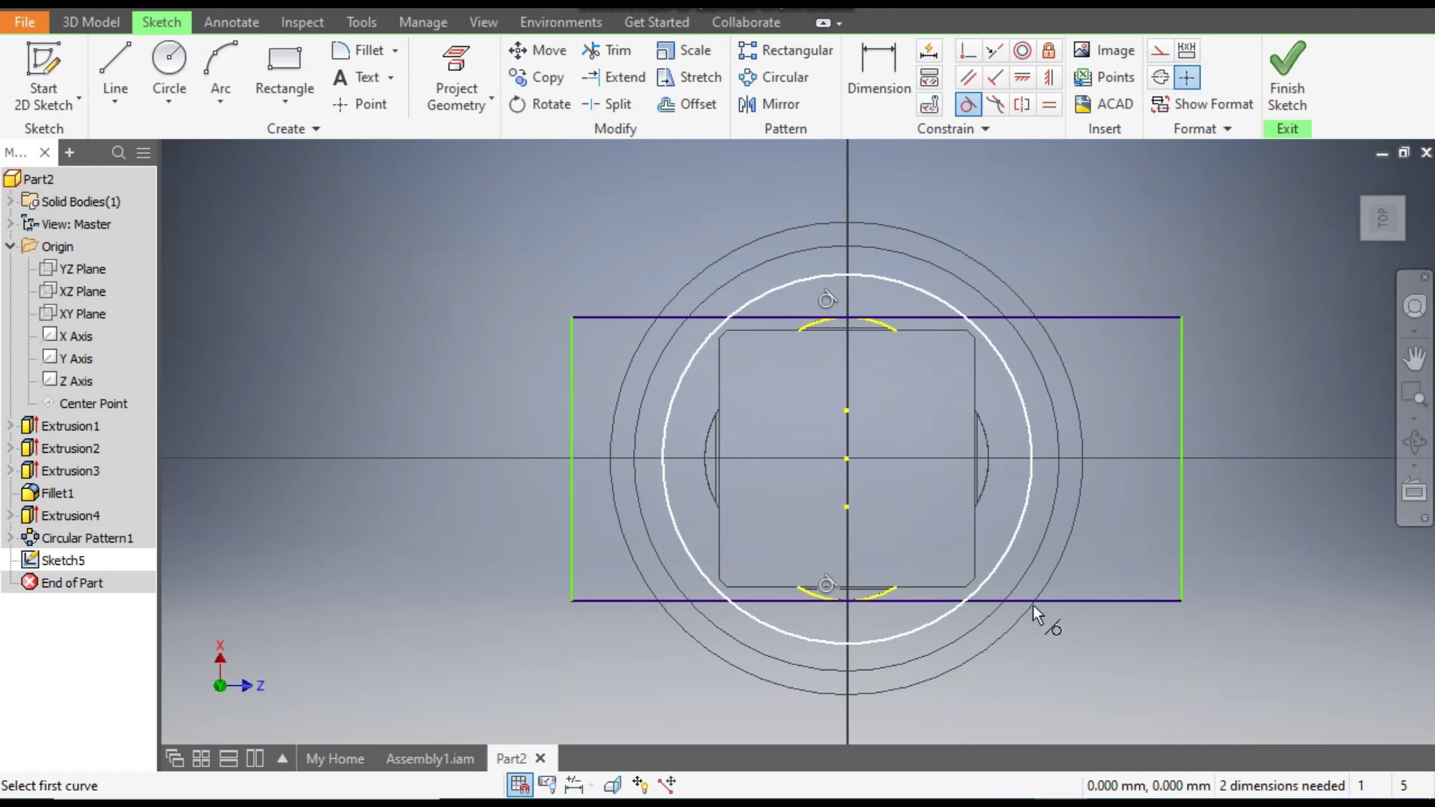
{"action": "left_click", "coordinate": [611, 428]}
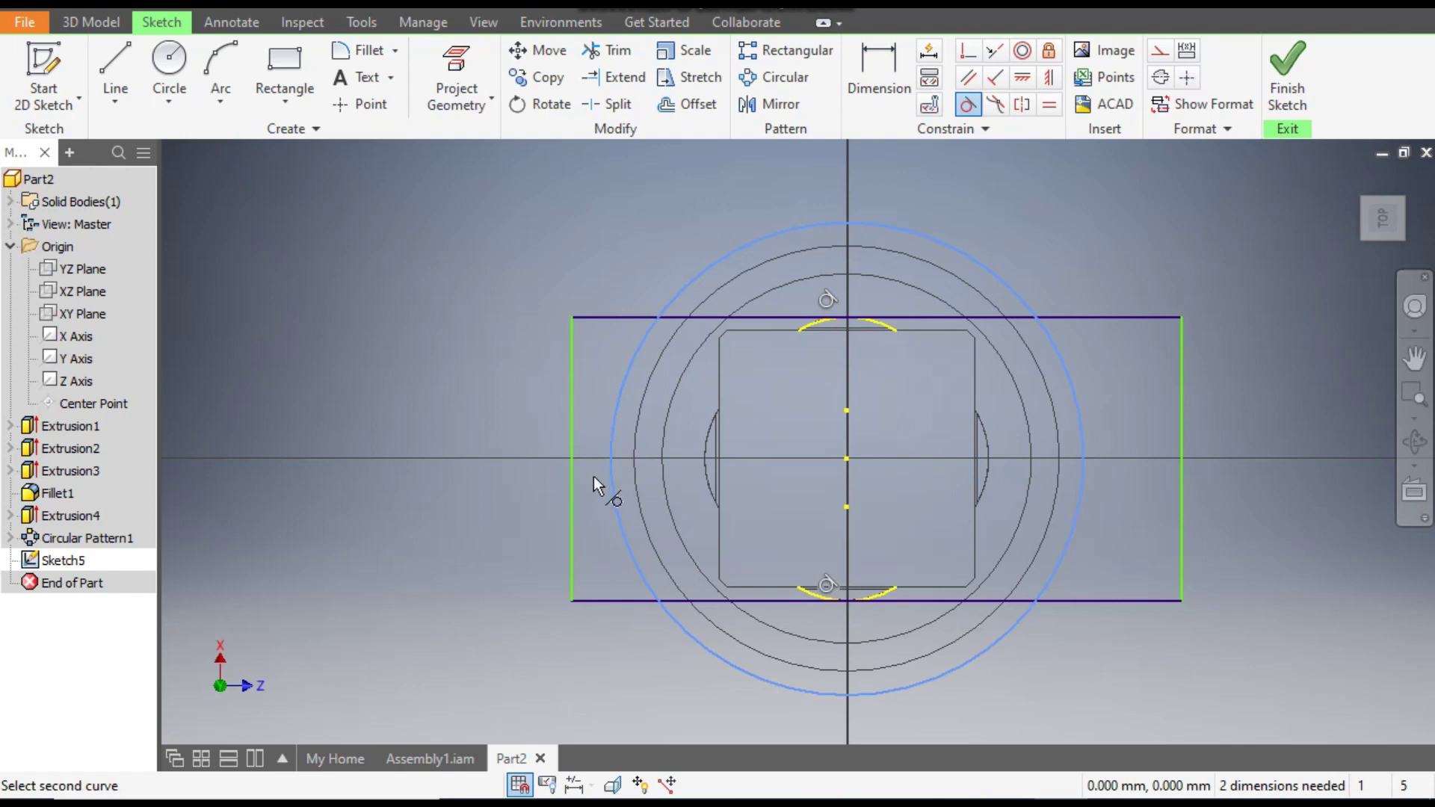
{"action": "left_click", "coordinate": [571, 494]}
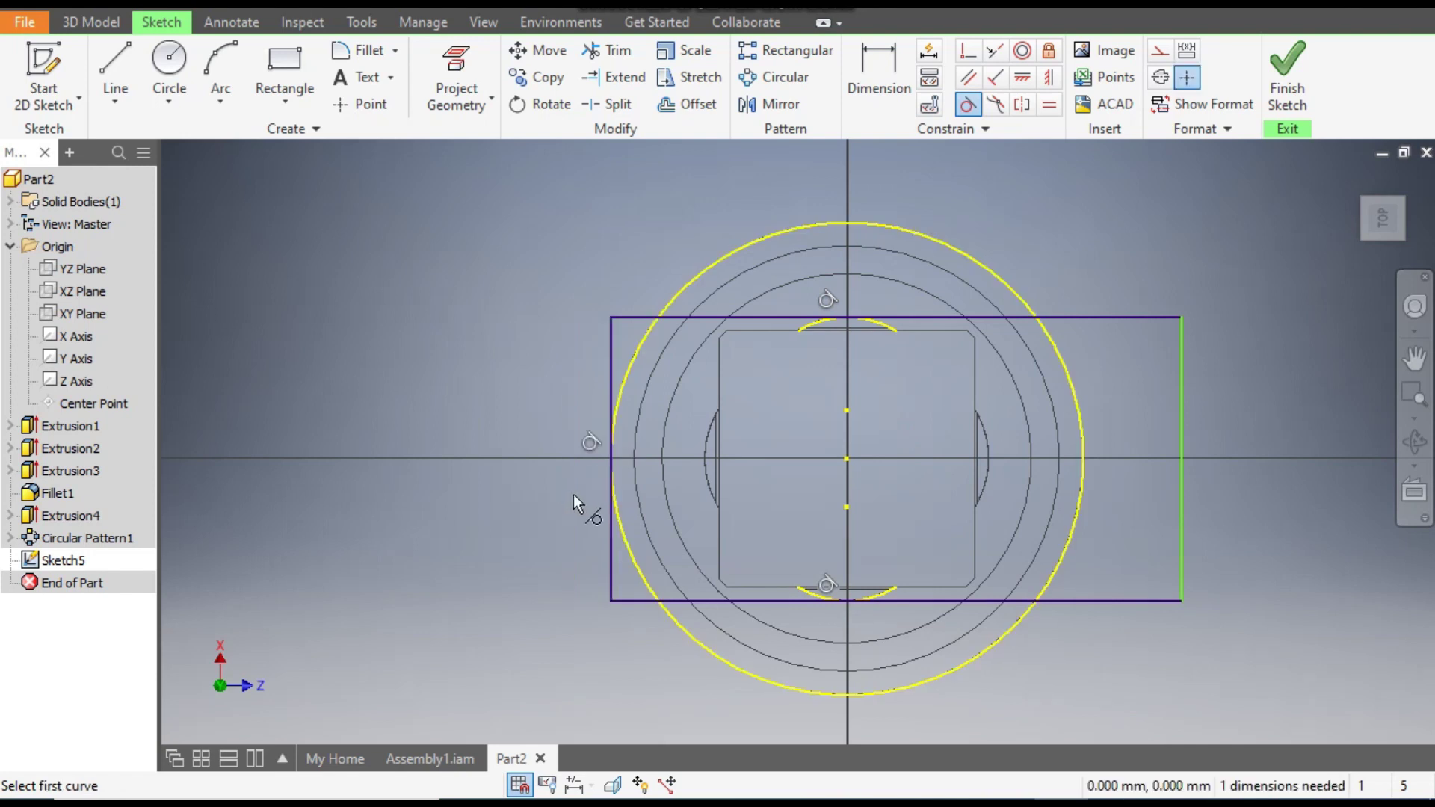
{"action": "left_click", "coordinate": [1082, 440]}
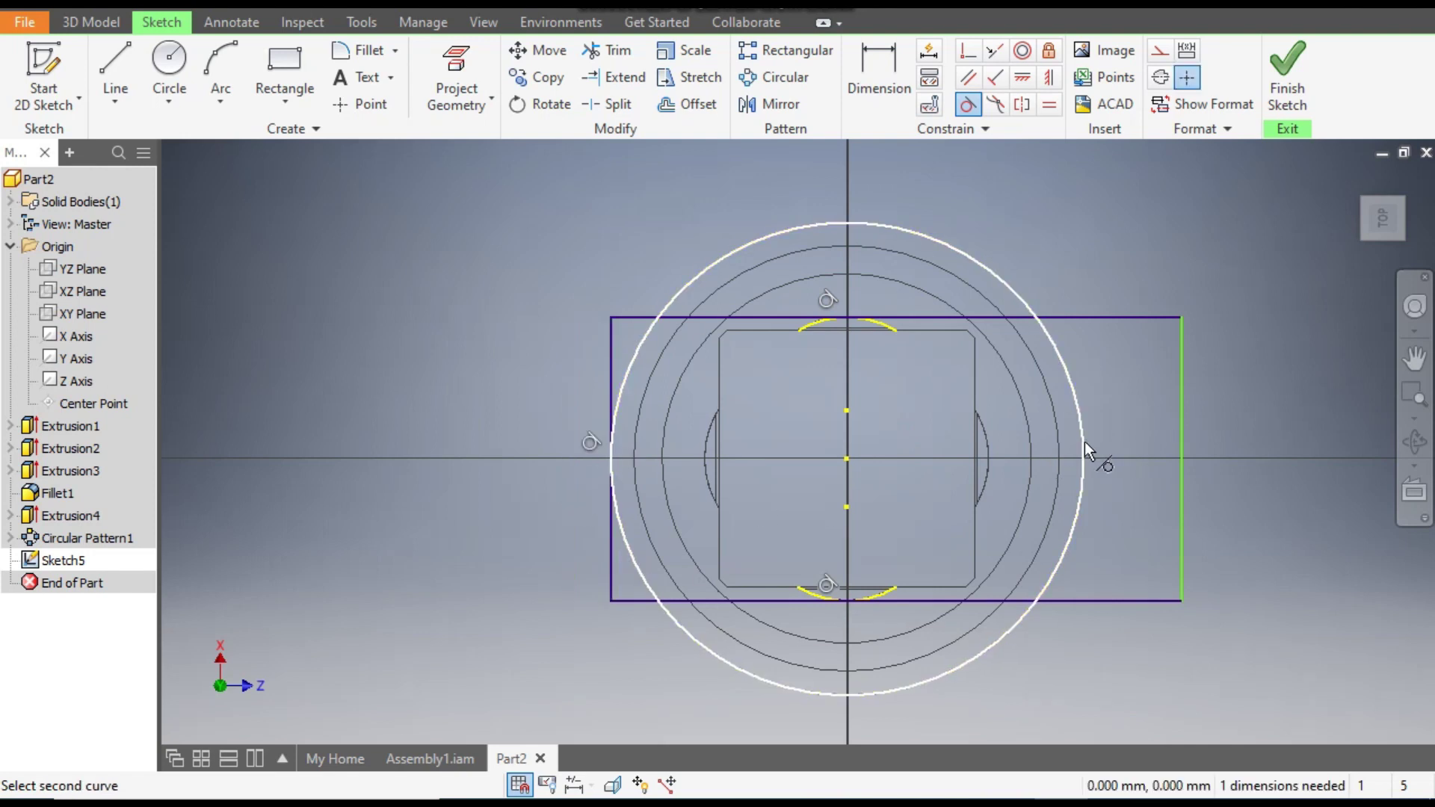
{"action": "left_click", "coordinate": [1178, 429]}
{"action": "key", "text": "Escape"}
Step: Convert the sketch's outer circle to construction geometry
{"action": "left_click", "coordinate": [91, 21]}
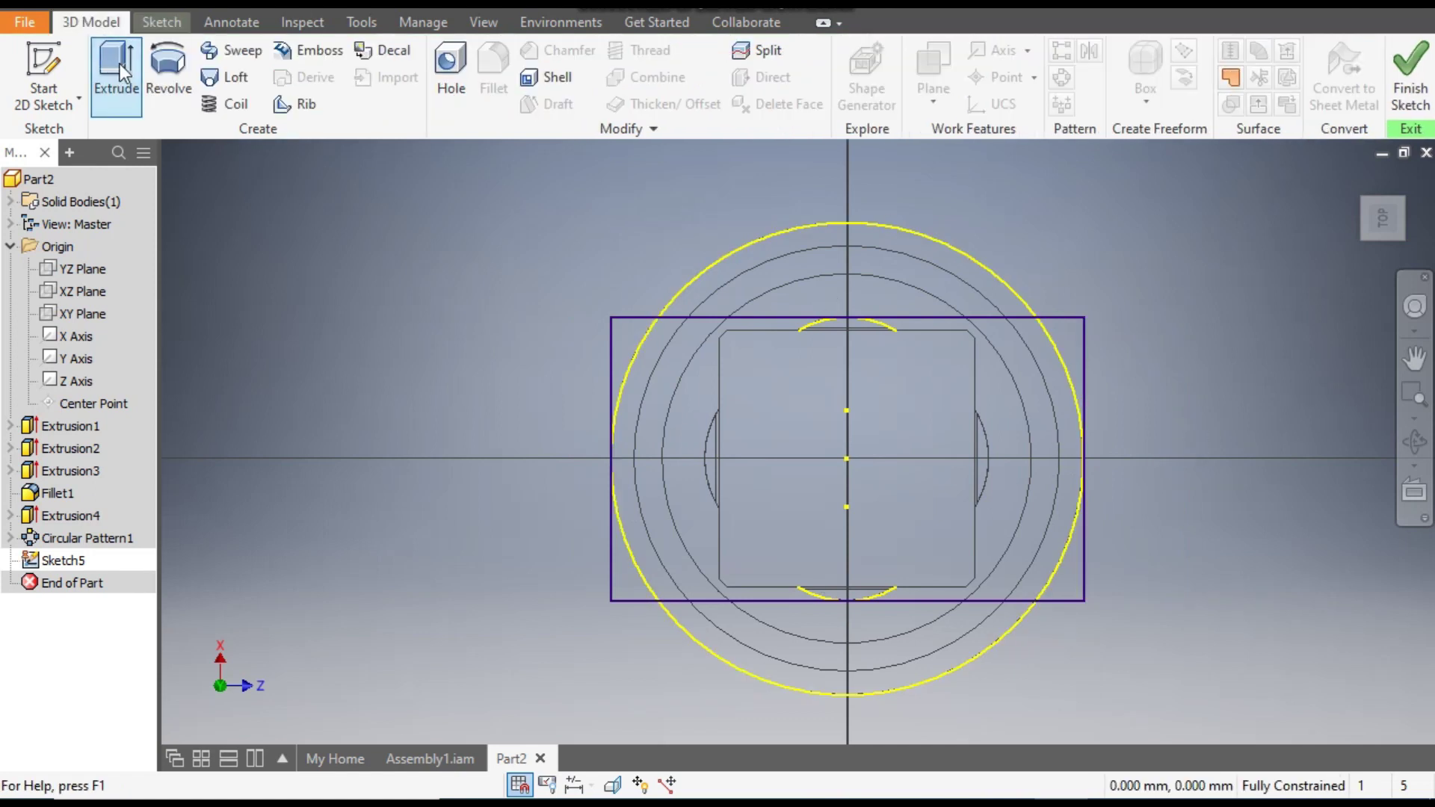
{"action": "left_click", "coordinate": [120, 64]}
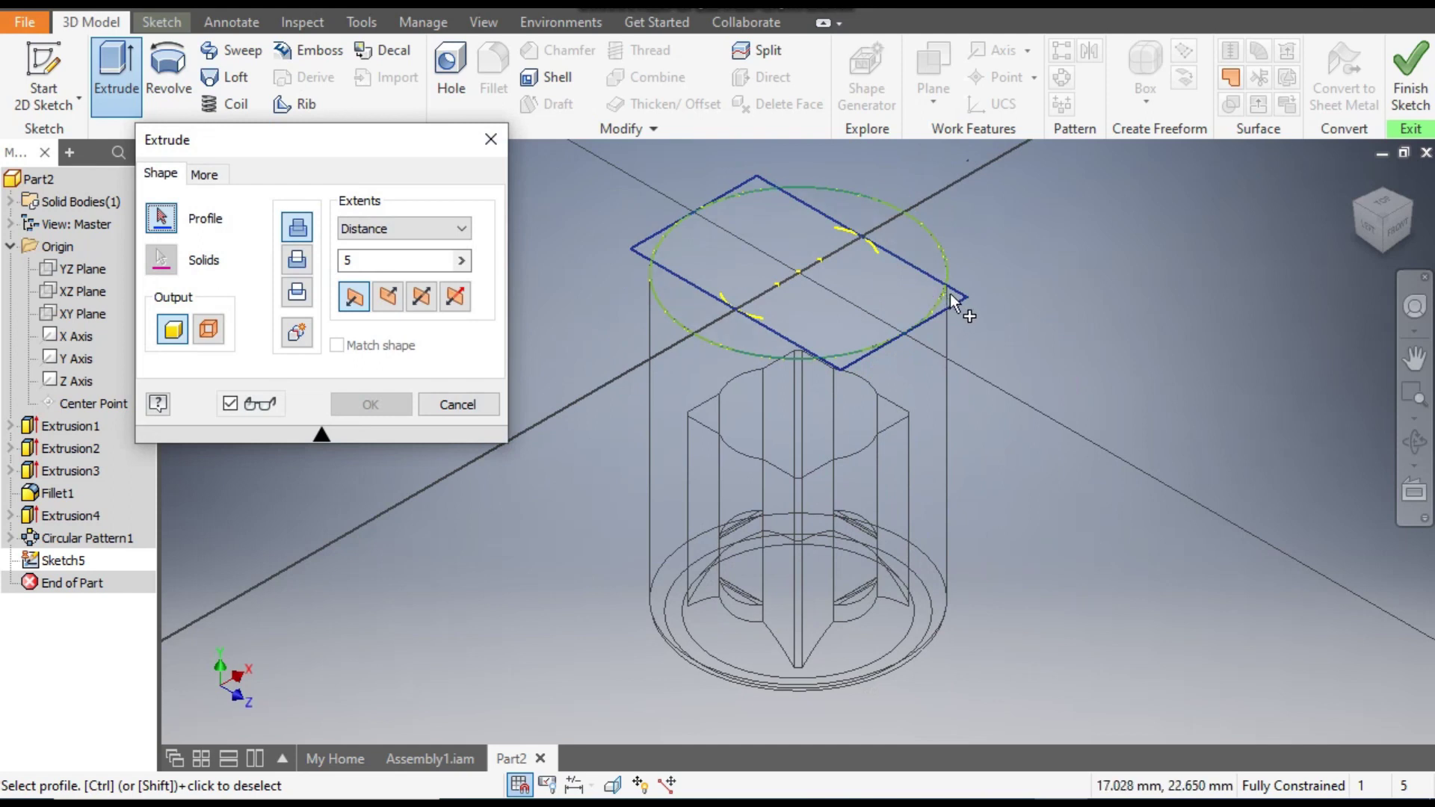
{"action": "left_click", "coordinate": [490, 139]}
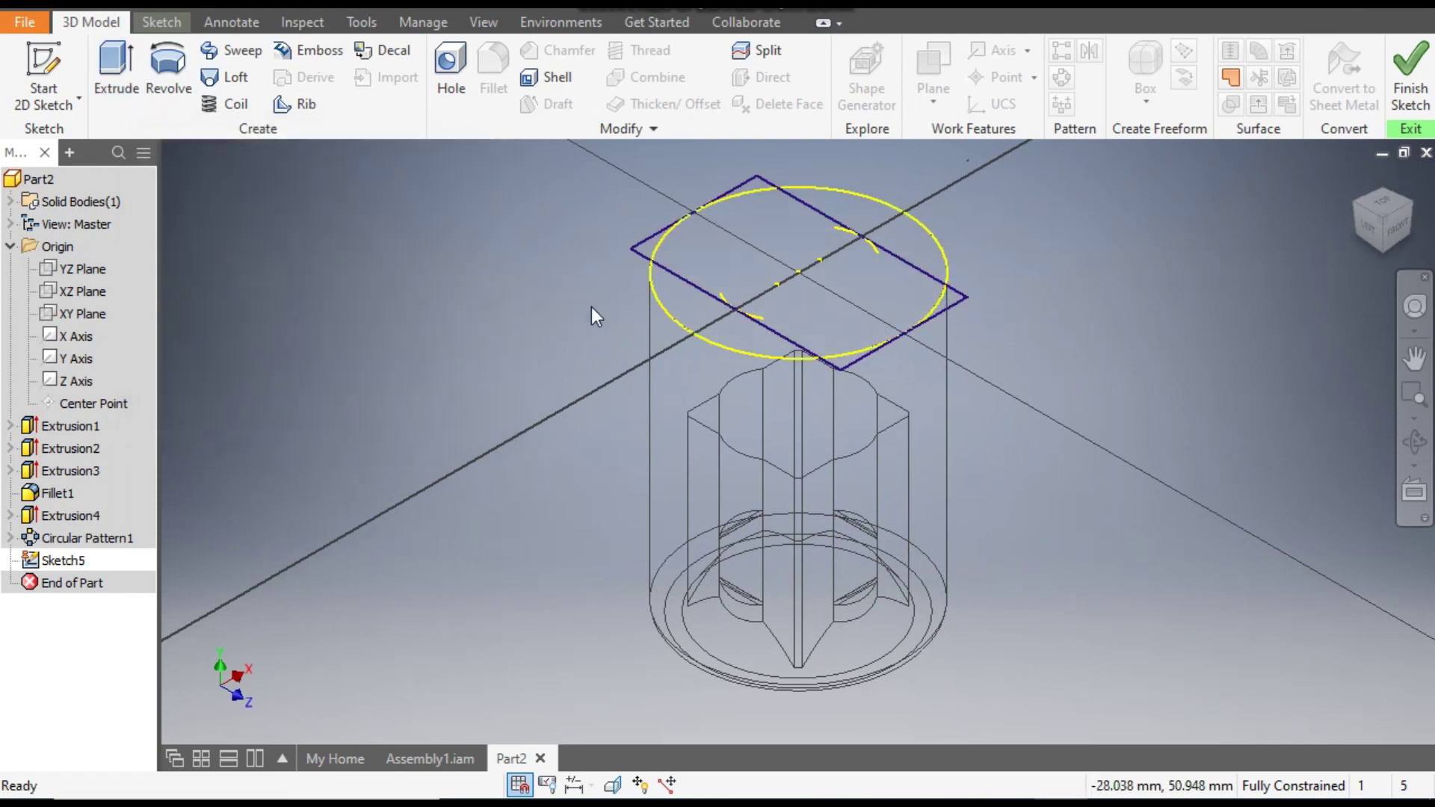
{"action": "left_click", "coordinate": [669, 320]}
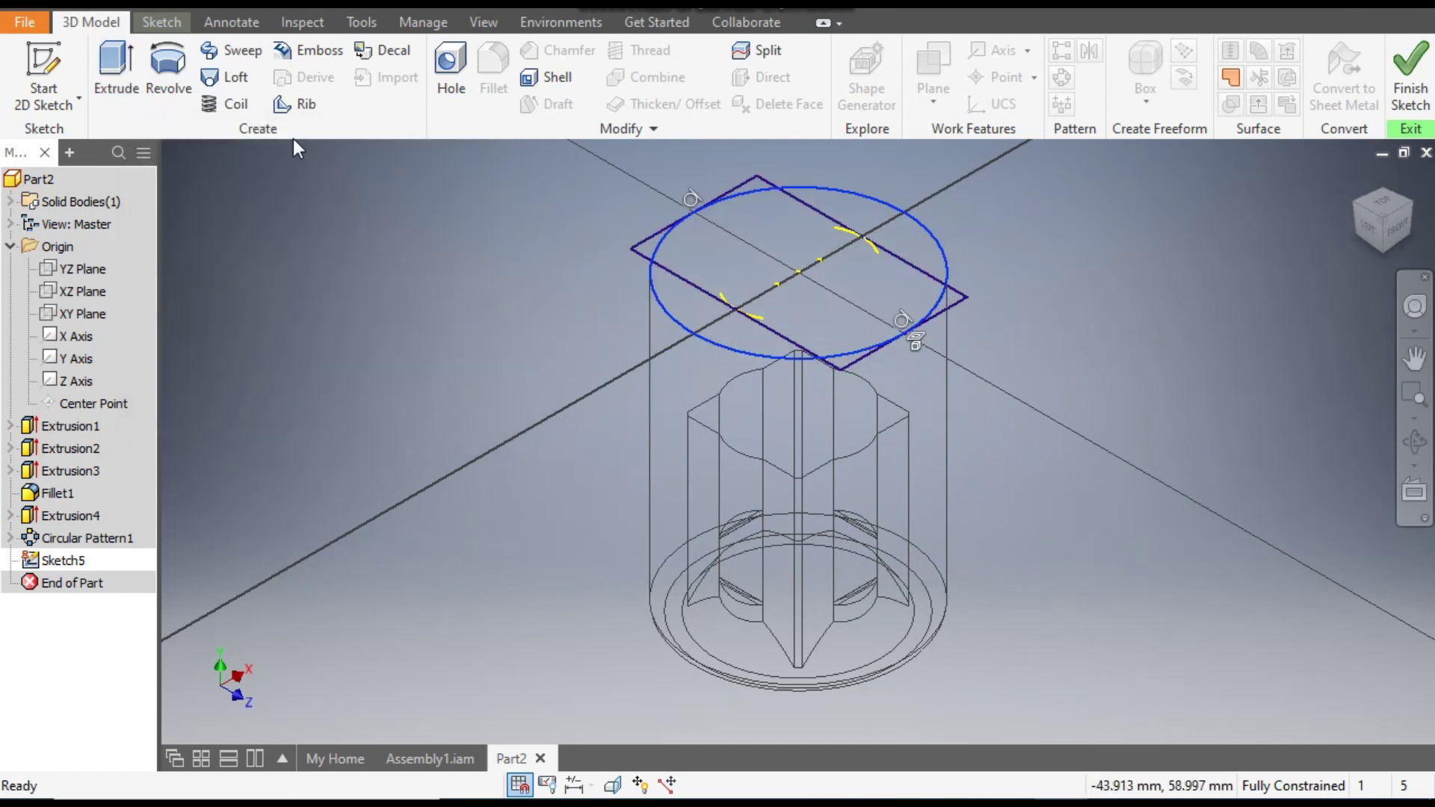
{"action": "left_click", "coordinate": [160, 22]}
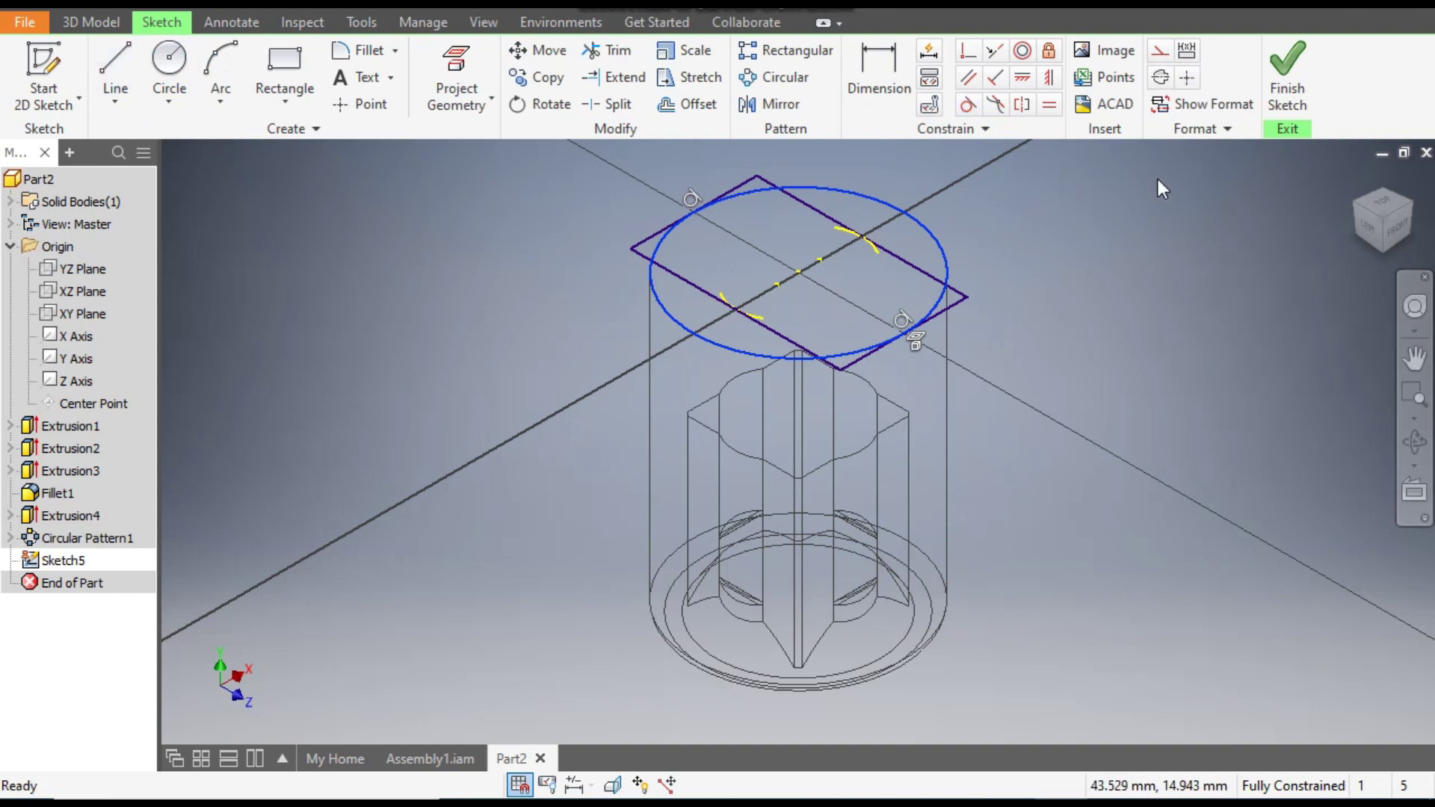
{"action": "left_click", "coordinate": [1162, 60]}
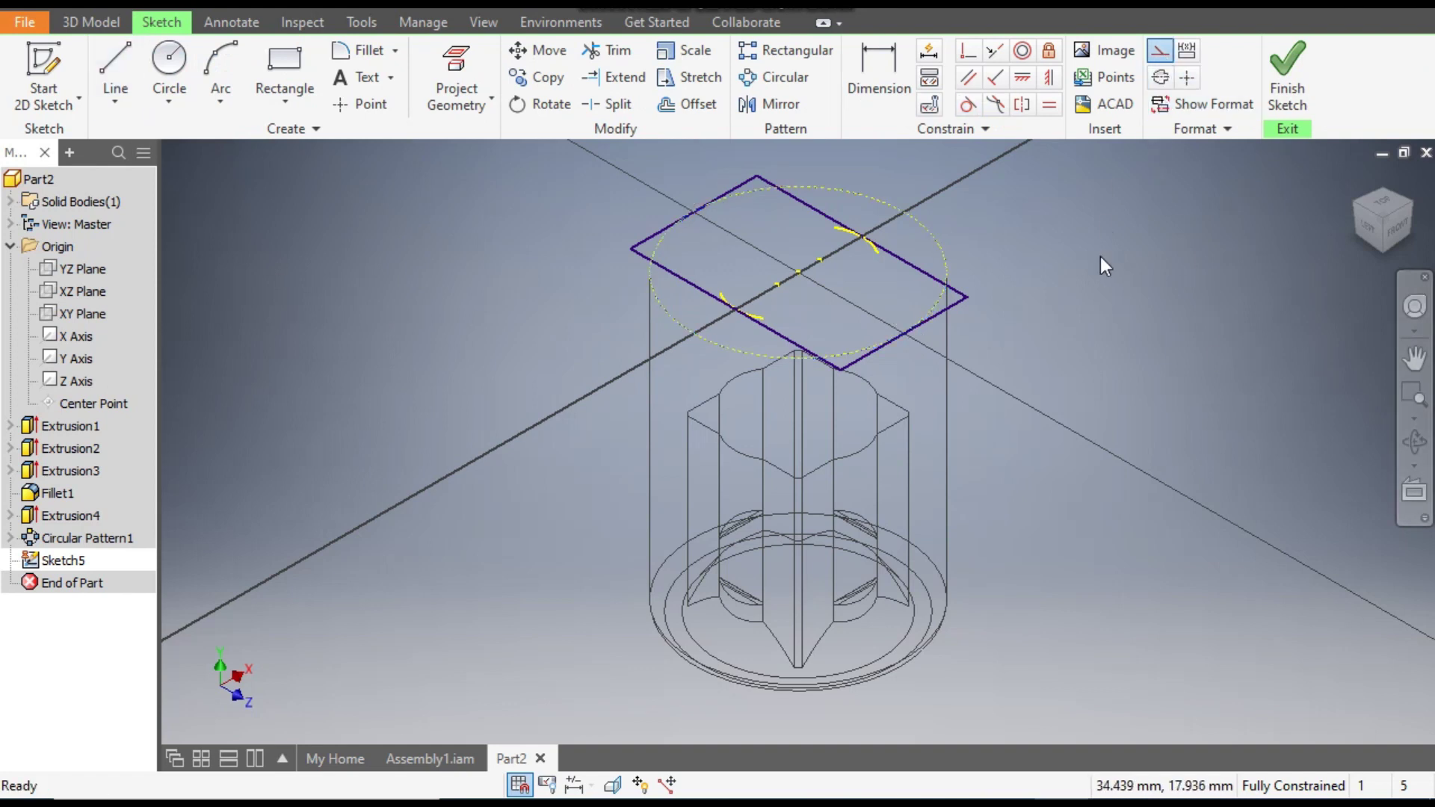
Step: Set up a 5 mm downward cut extrusion of the rectangle profile
{"action": "left_click", "coordinate": [93, 23]}
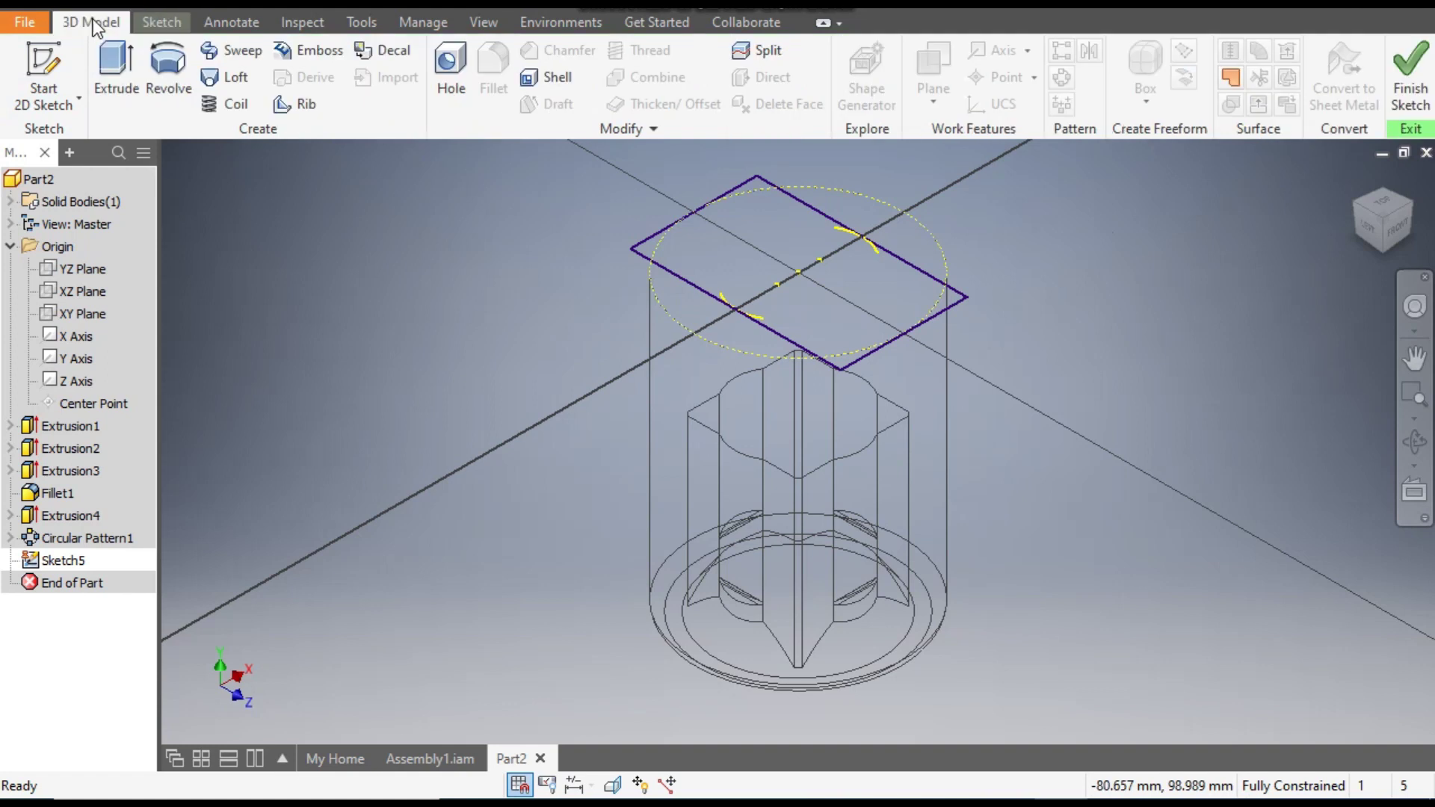
{"action": "left_click", "coordinate": [109, 61]}
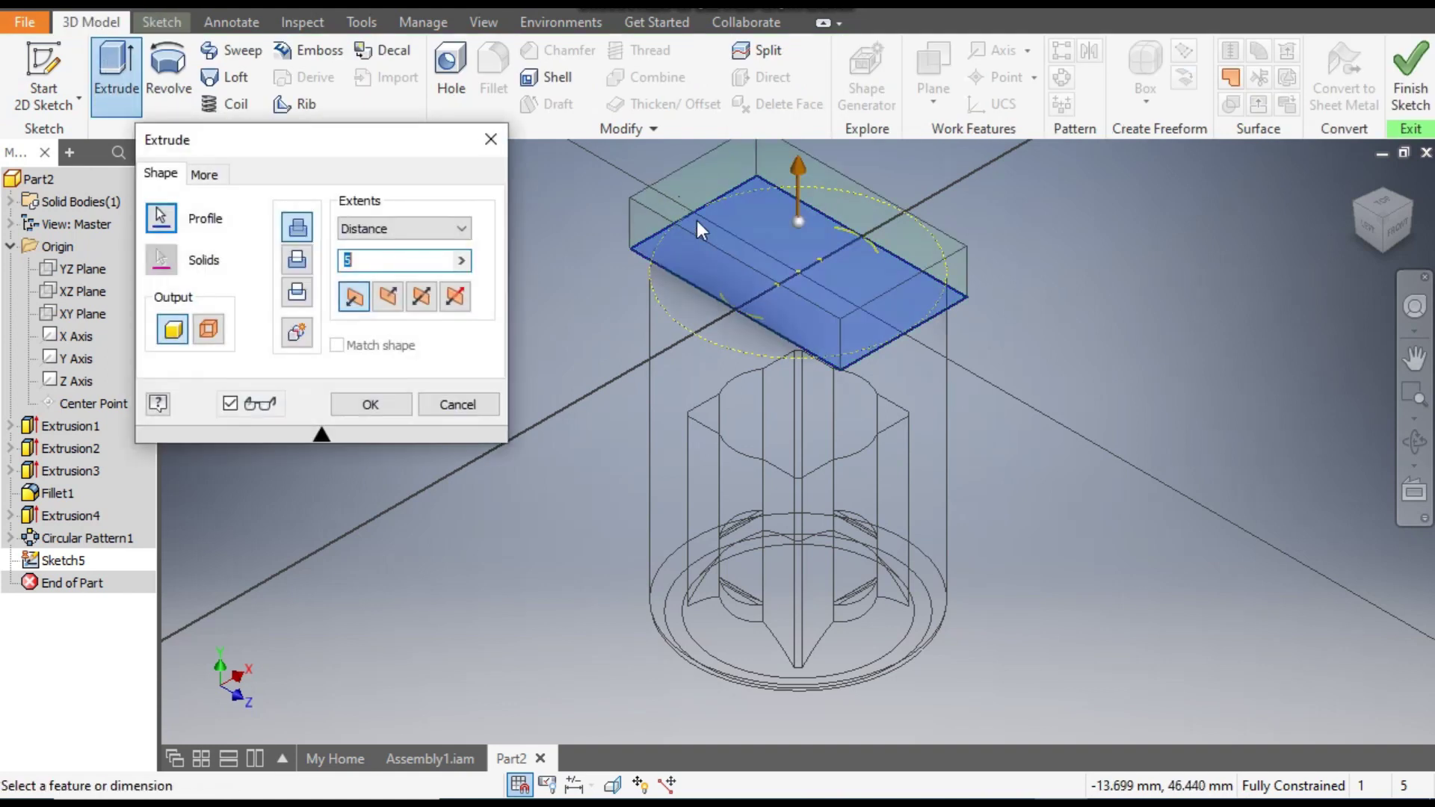
{"action": "left_click", "coordinate": [299, 260]}
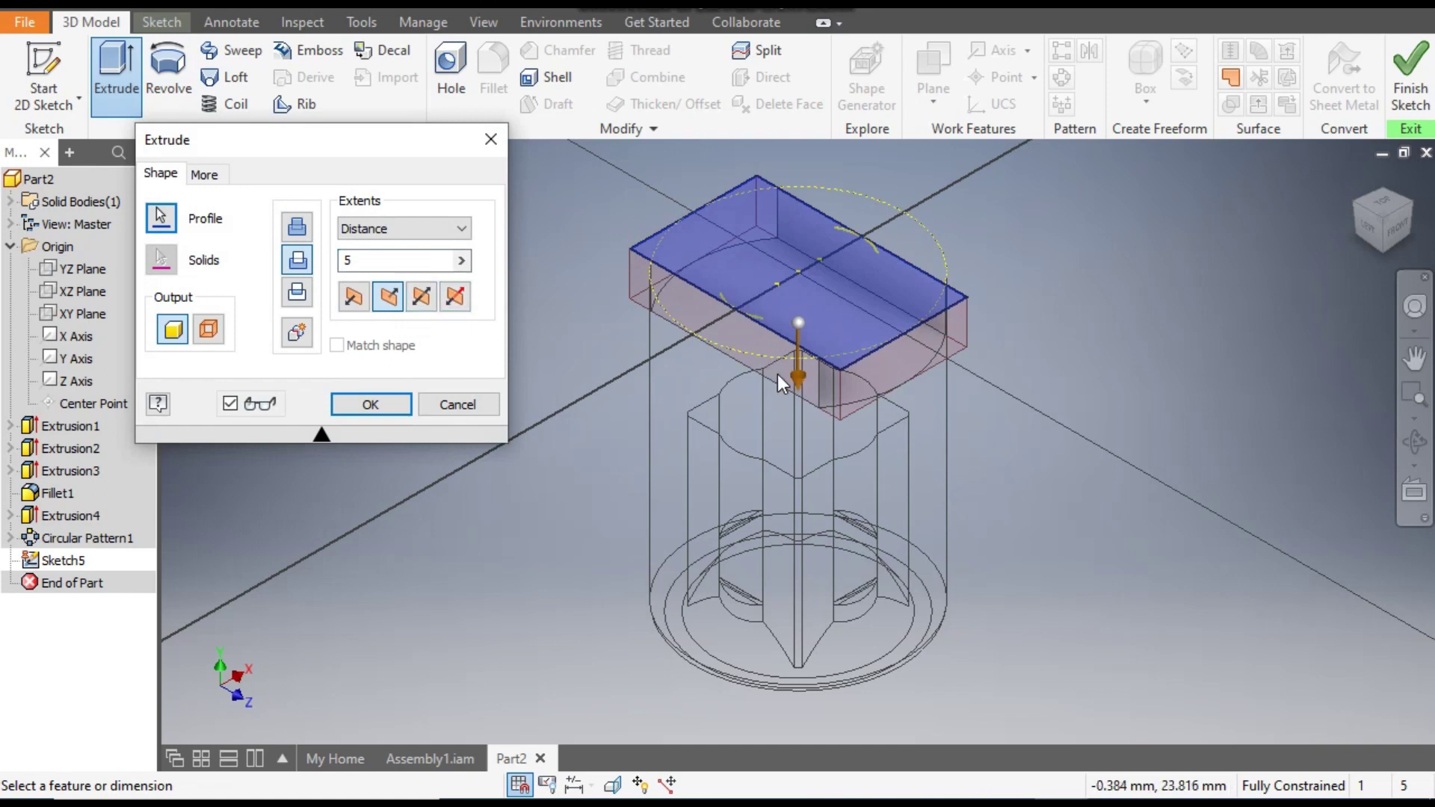
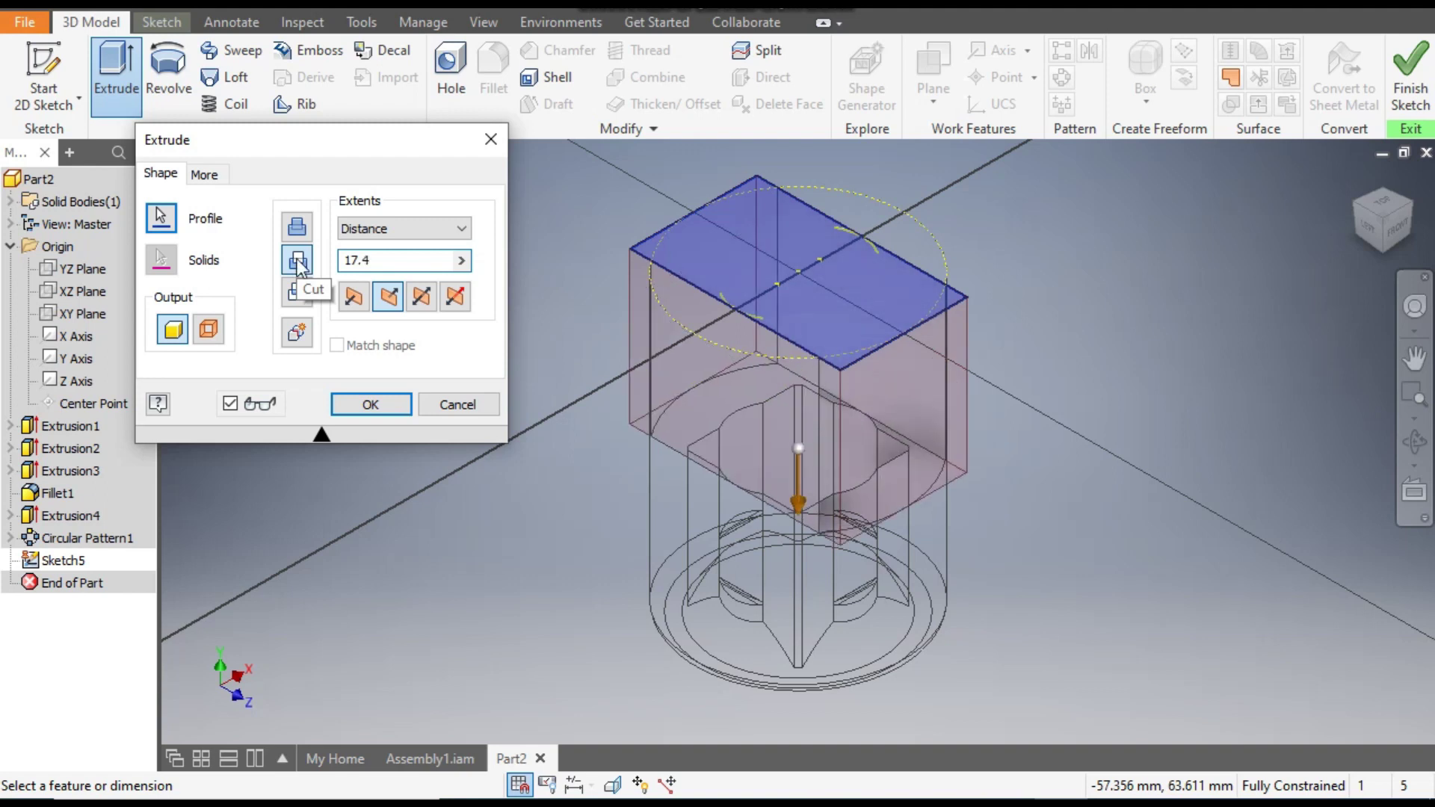
Step: Apply the slot cut, check it from the left, then restore shaded-with-edges isometric view
{"action": "left_click", "coordinate": [392, 402]}
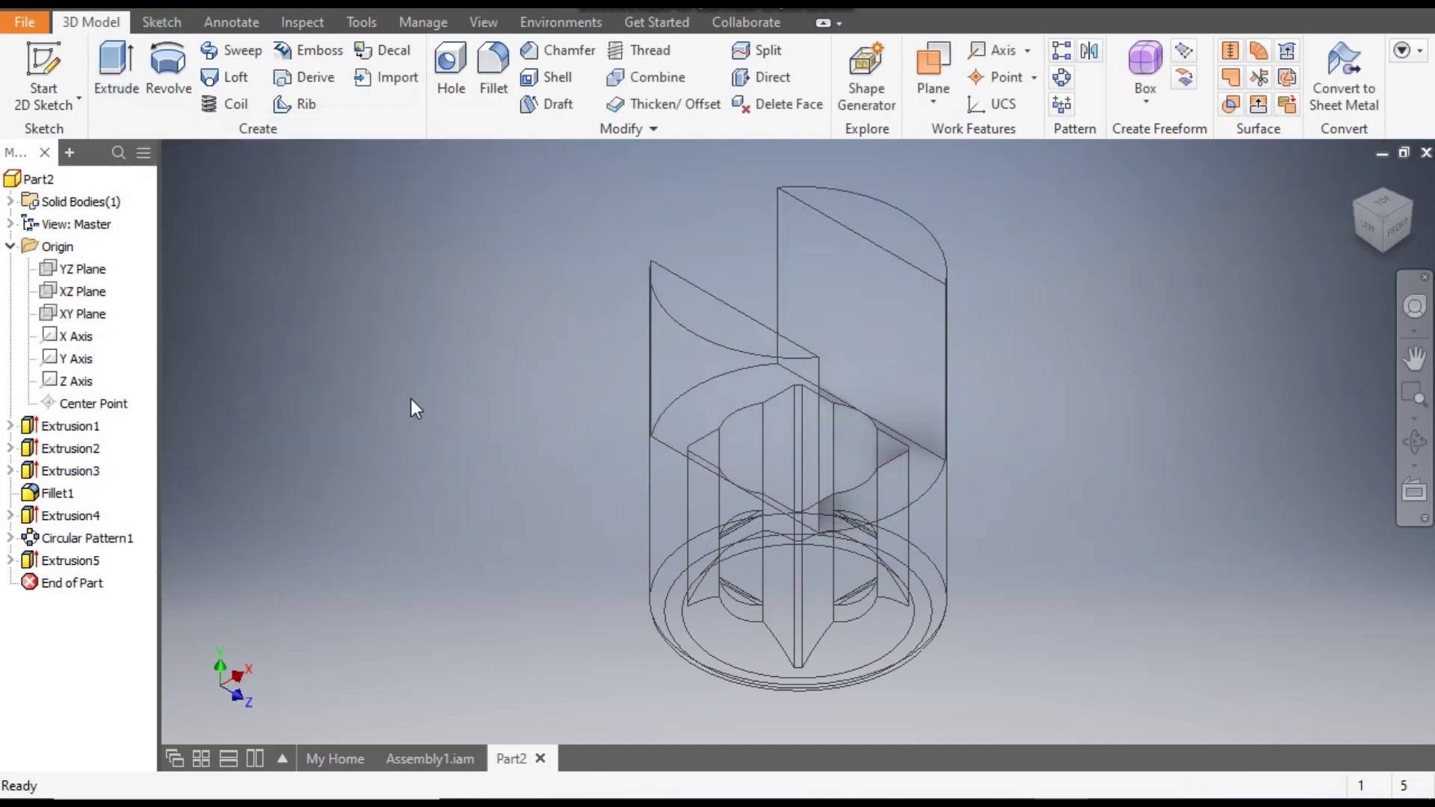
{"action": "left_click", "coordinate": [1370, 236]}
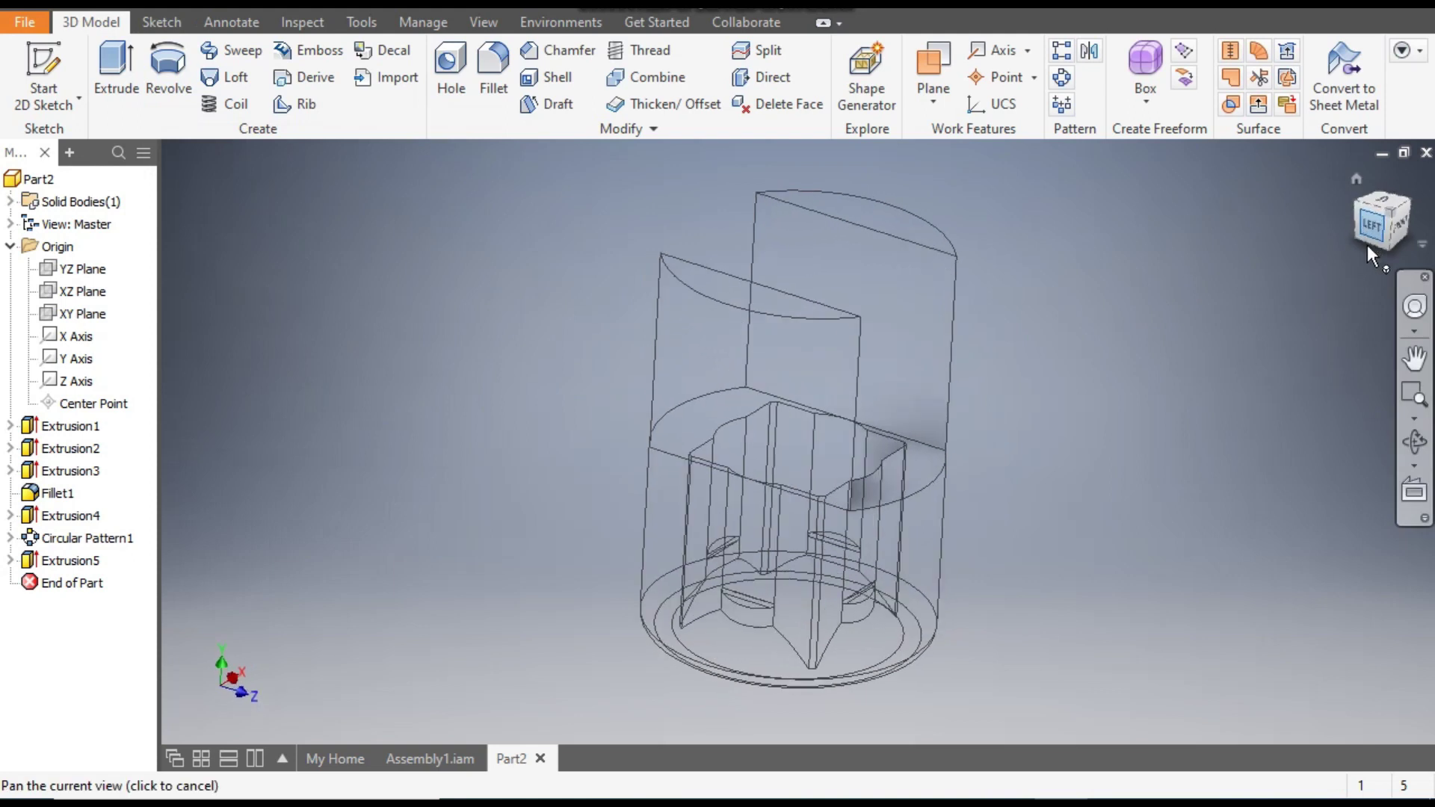
{"action": "left_click", "coordinate": [485, 22]}
{"action": "left_click", "coordinate": [258, 97]}
{"action": "left_click", "coordinate": [302, 222]}
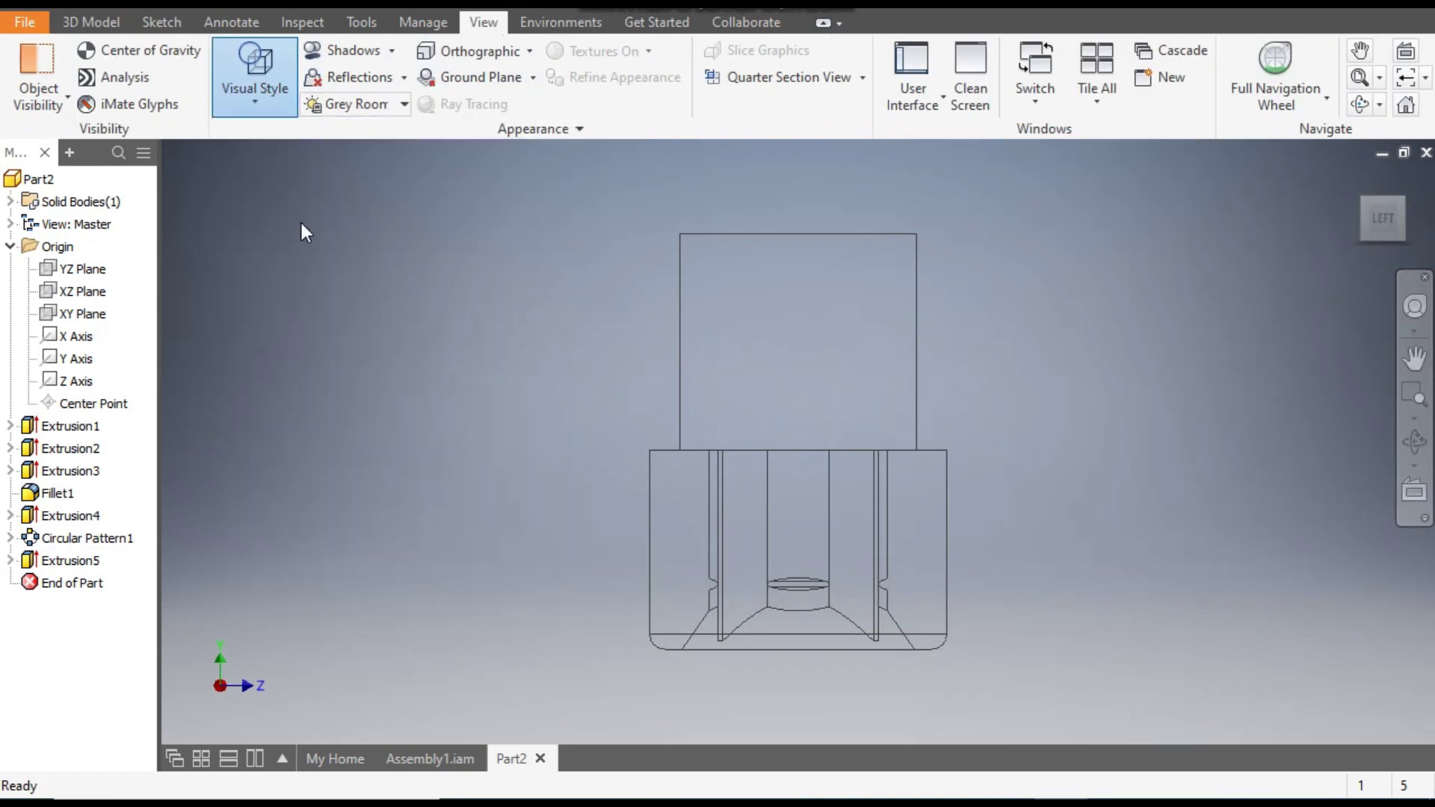
{"action": "left_click", "coordinate": [1383, 225]}
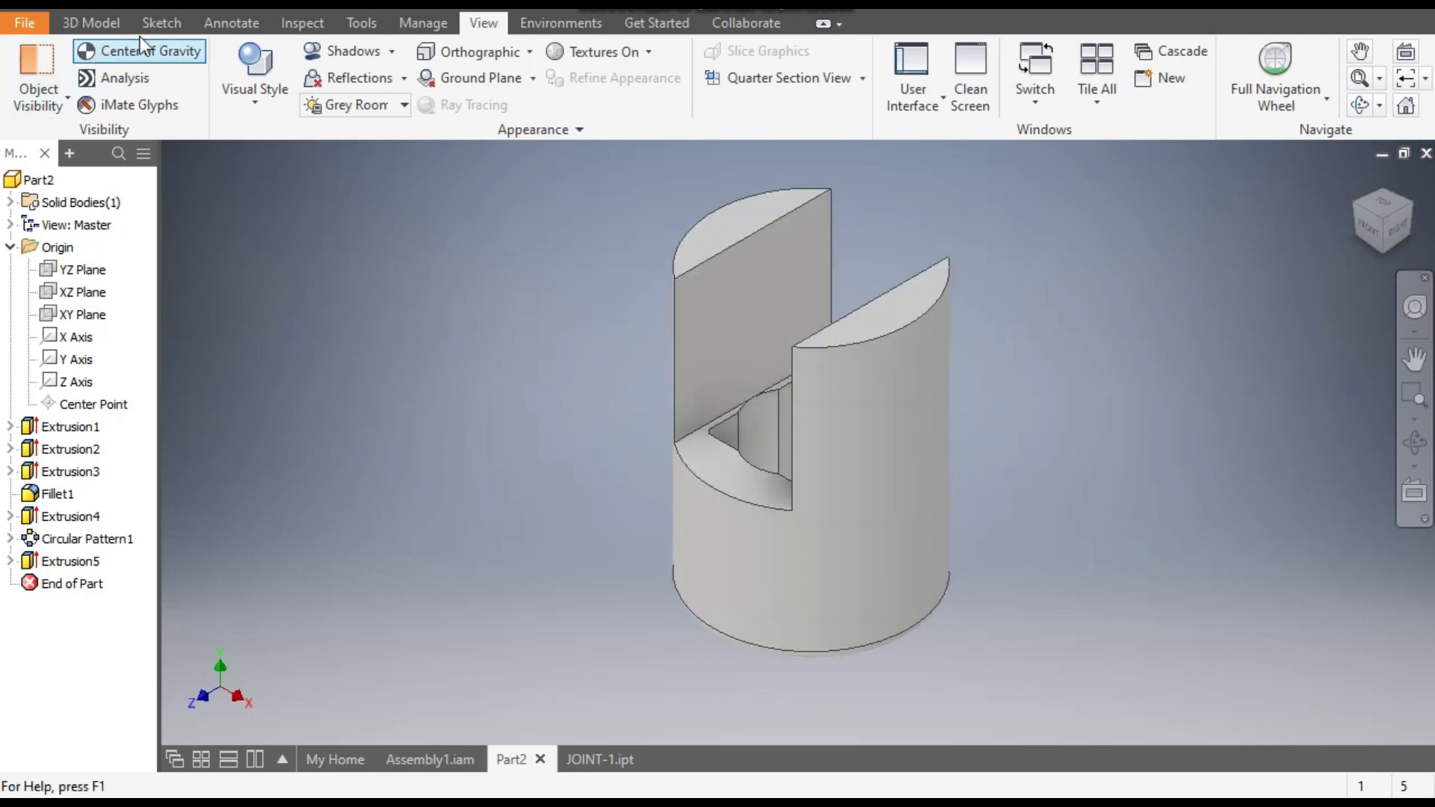
Step: Start a new 2D sketch on the YZ Plane
{"action": "left_click", "coordinate": [116, 25]}
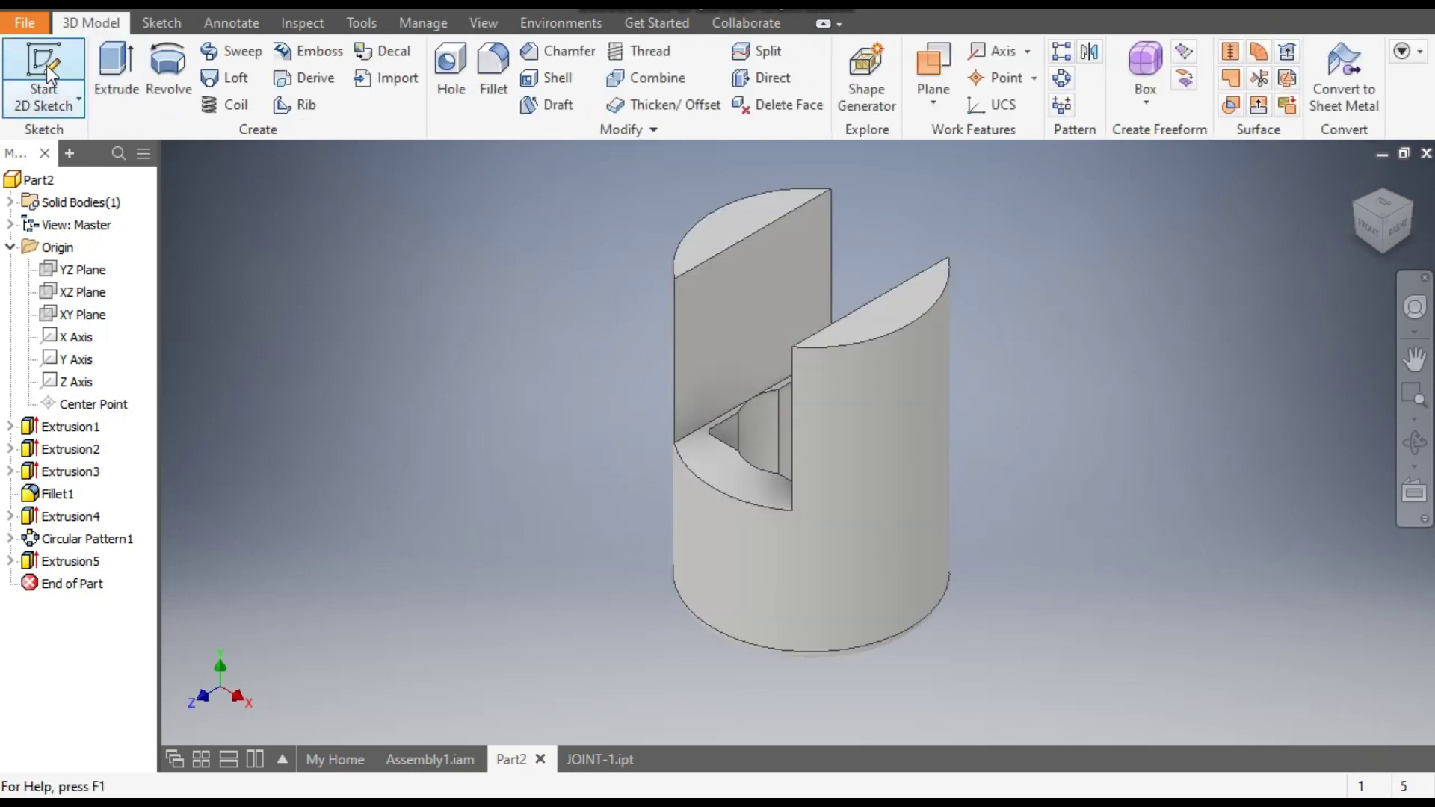
{"action": "left_click", "coordinate": [59, 88]}
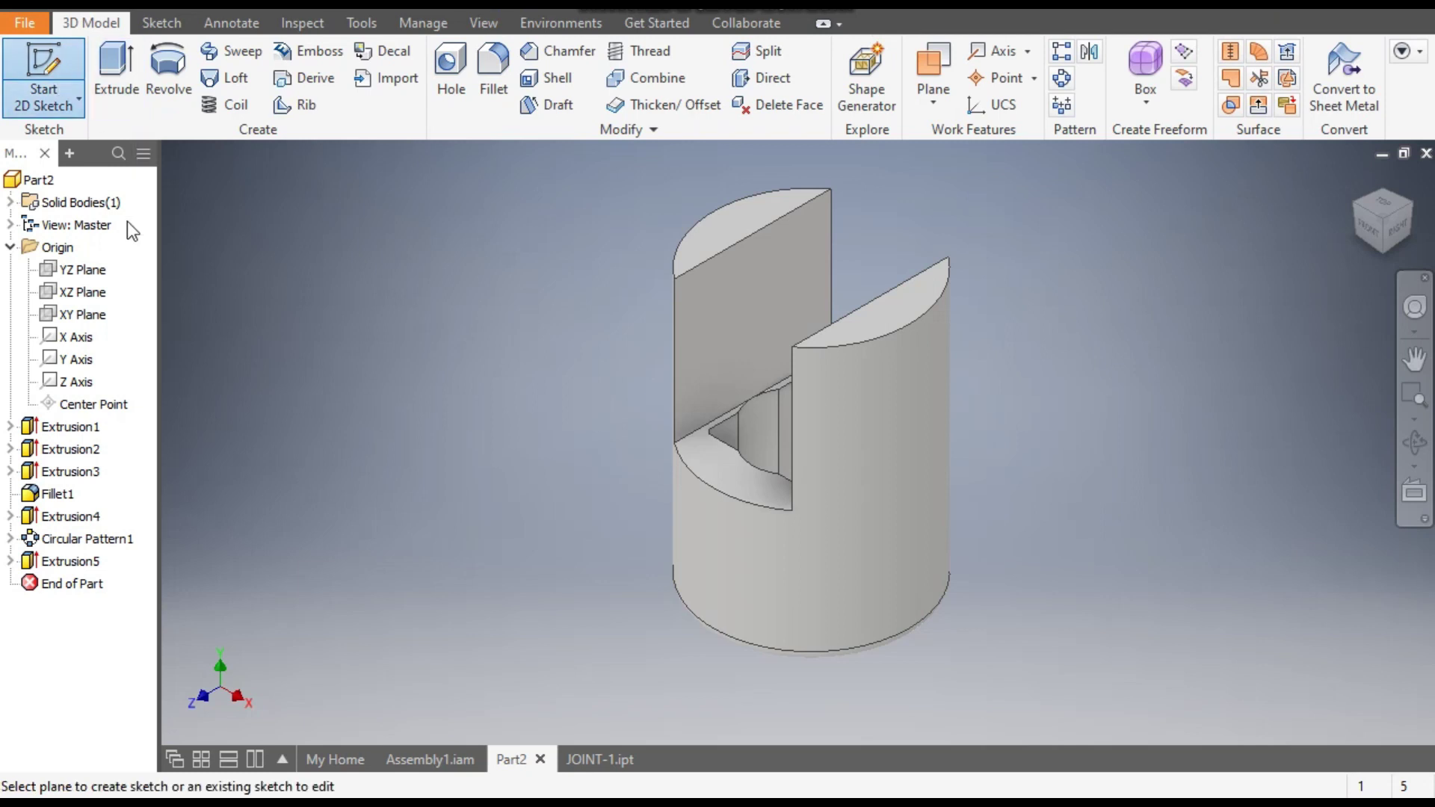
{"action": "left_click", "coordinate": [88, 270]}
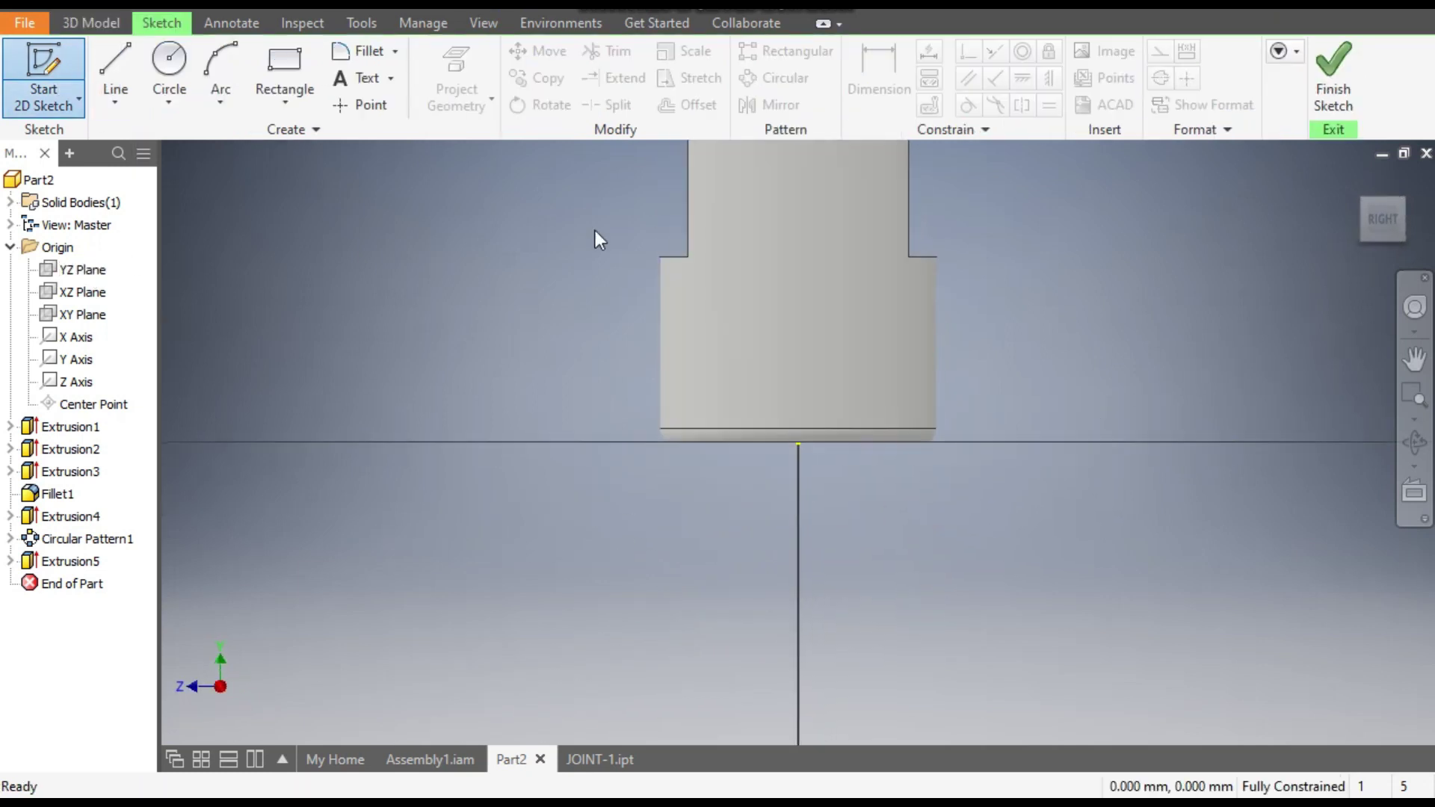
{"action": "mouse_move", "coordinate": [573, 434]}
{"action": "middle_mouse_down"}
{"action": "mouse_move", "coordinate": [564, 487]}
{"action": "mouse_move", "coordinate": [589, 426]}
{"action": "middle_mouse_up"}
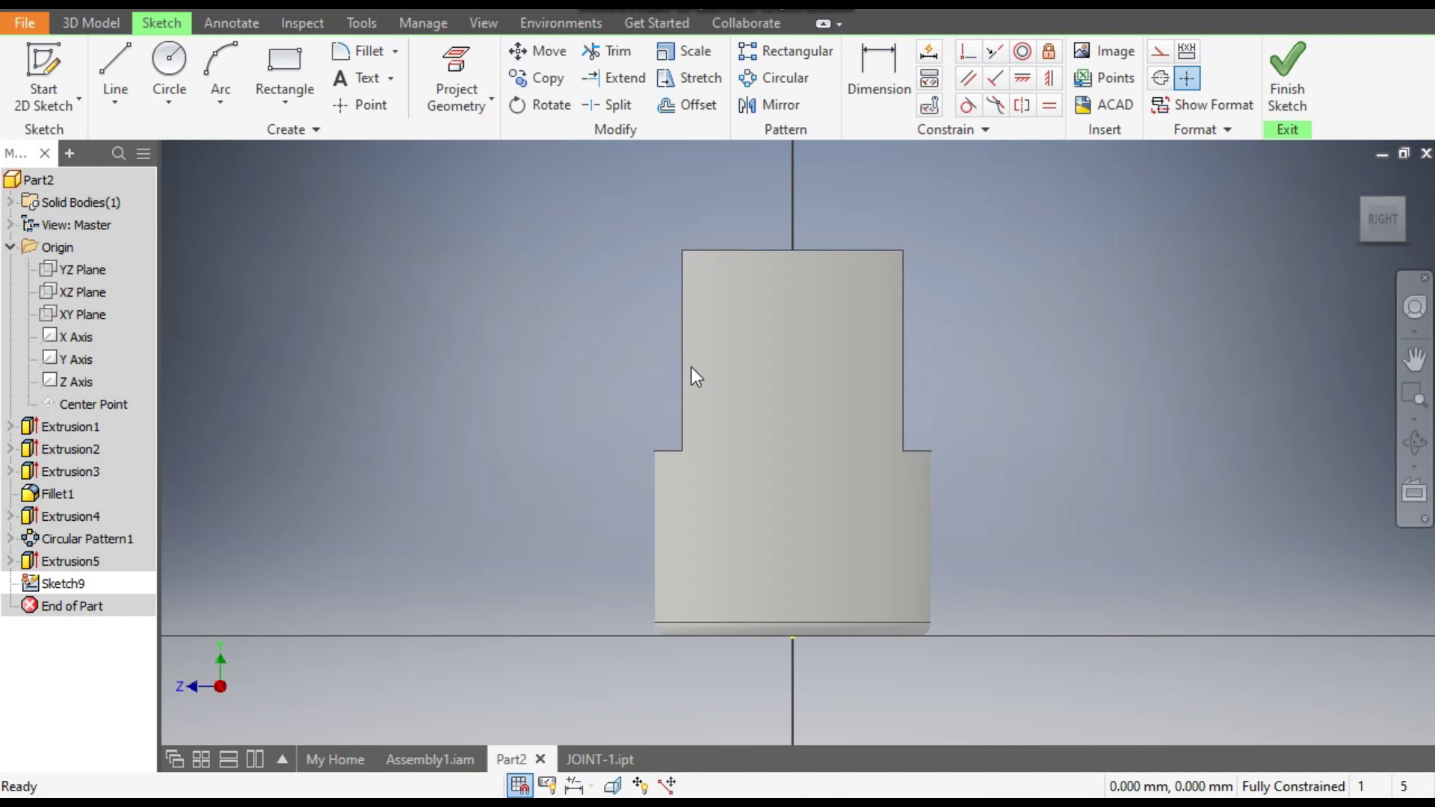
Step: Switch the visual style to Wireframe and return to the Sketch tab
{"action": "left_click", "coordinate": [483, 24]}
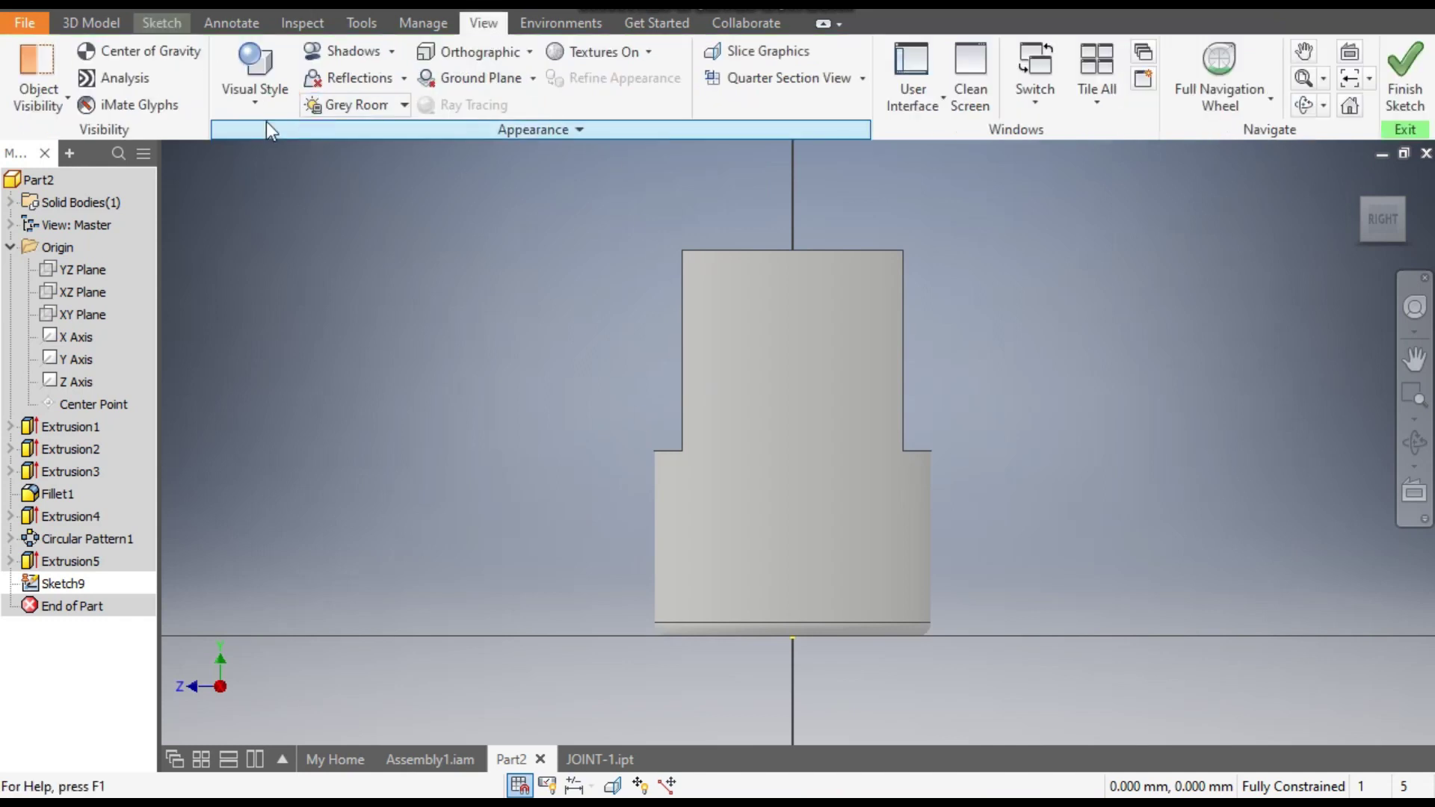
{"action": "left_click", "coordinate": [257, 97]}
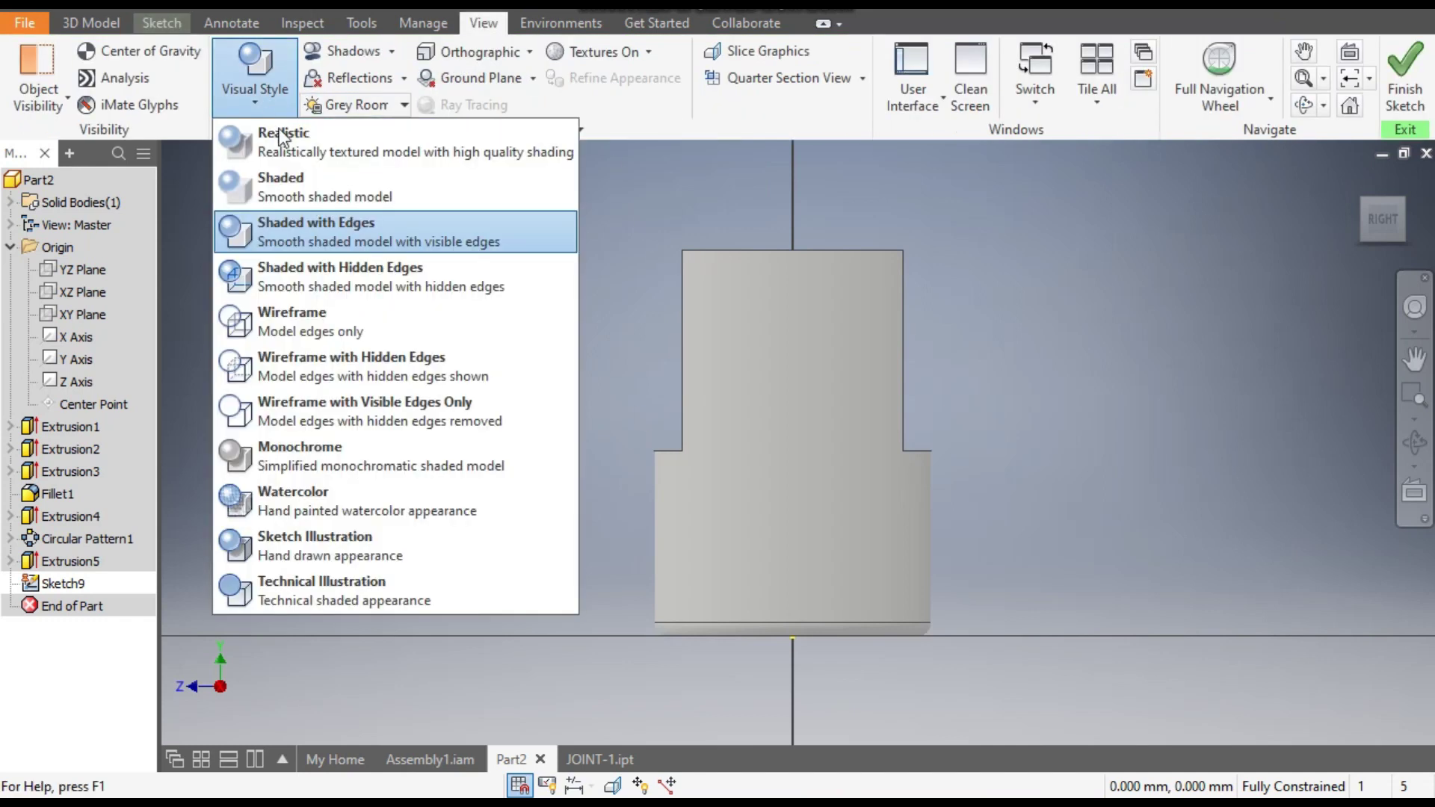
{"action": "left_click", "coordinate": [306, 321]}
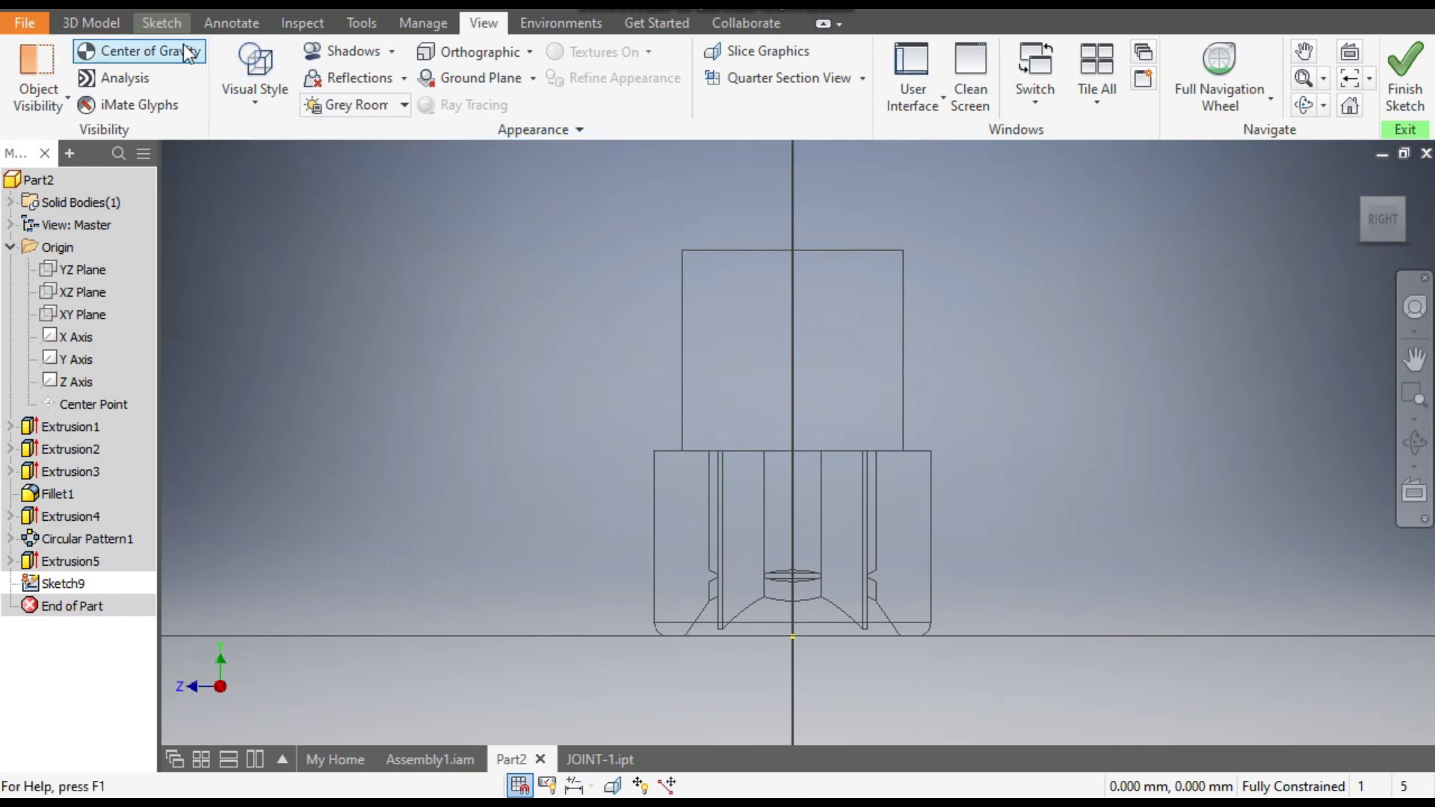
{"action": "left_click", "coordinate": [178, 26]}
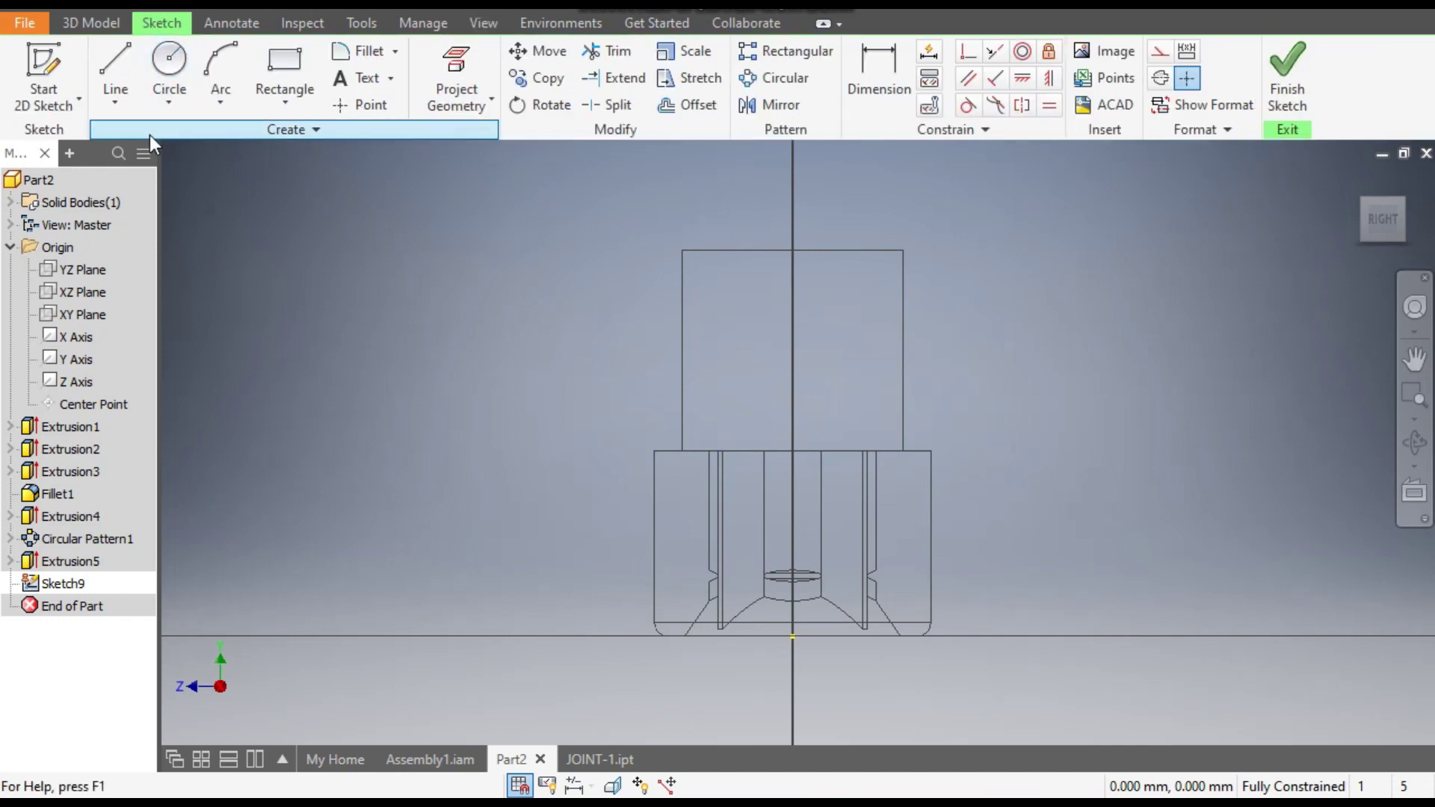
Step: Draw a short horizontal line from the step's outer corner and dimension it to 2.7
{"action": "left_click", "coordinate": [114, 60]}
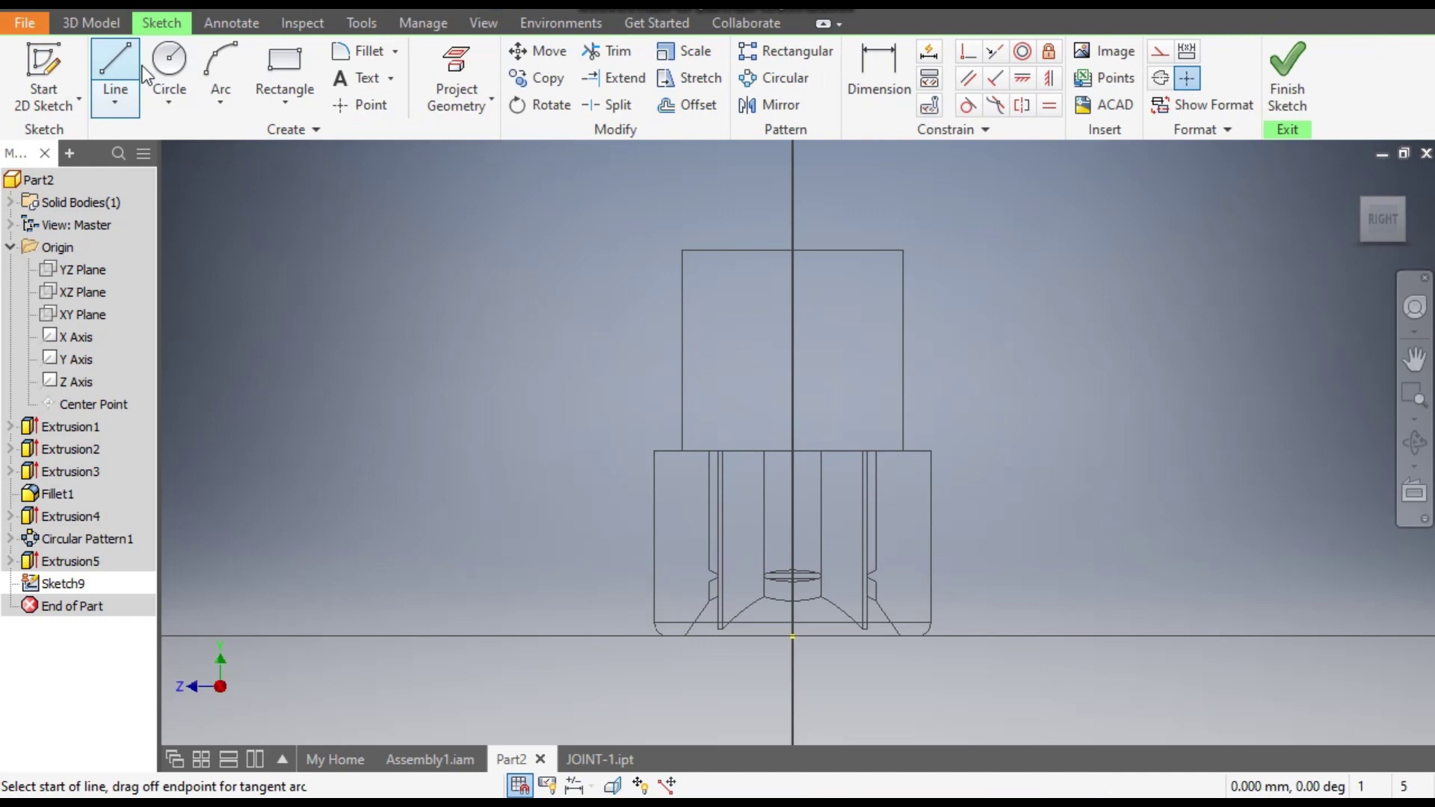
{"action": "scroll", "coordinate": [656, 443], "scroll_direction": "down", "scroll_amount": 3}
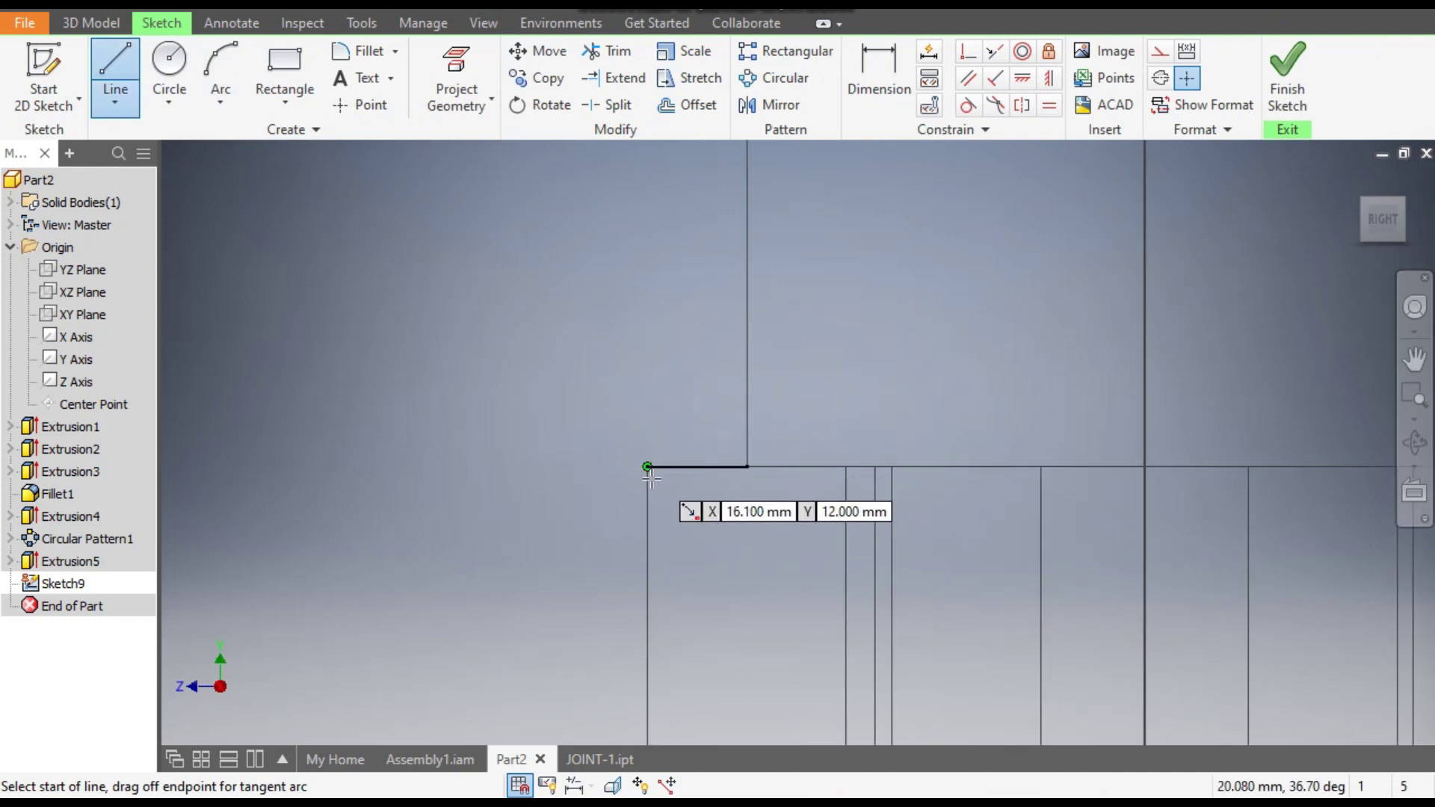
{"action": "left_click", "coordinate": [647, 467]}
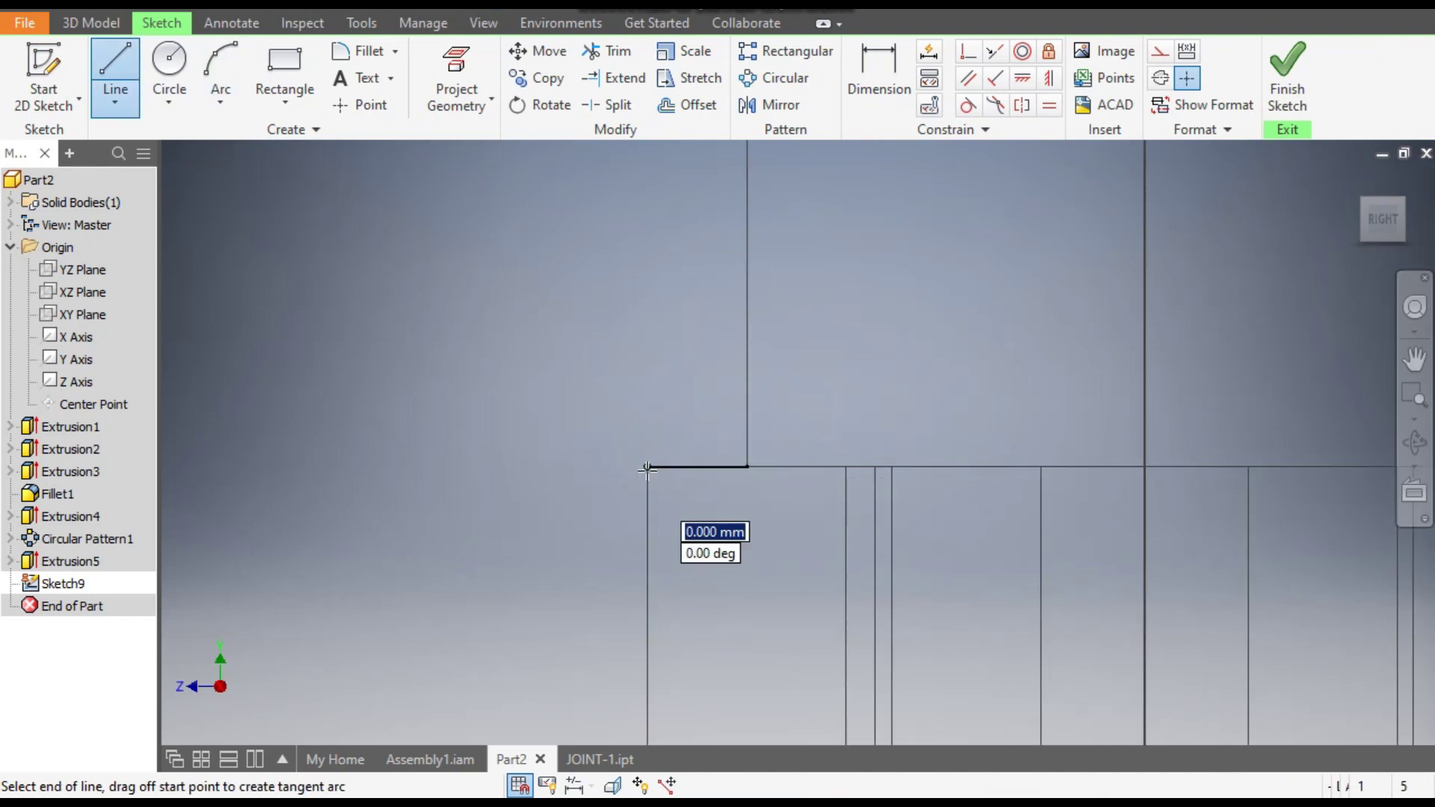
{"action": "double_click", "coordinate": [814, 467]}
{"action": "left_click", "coordinate": [882, 64]}
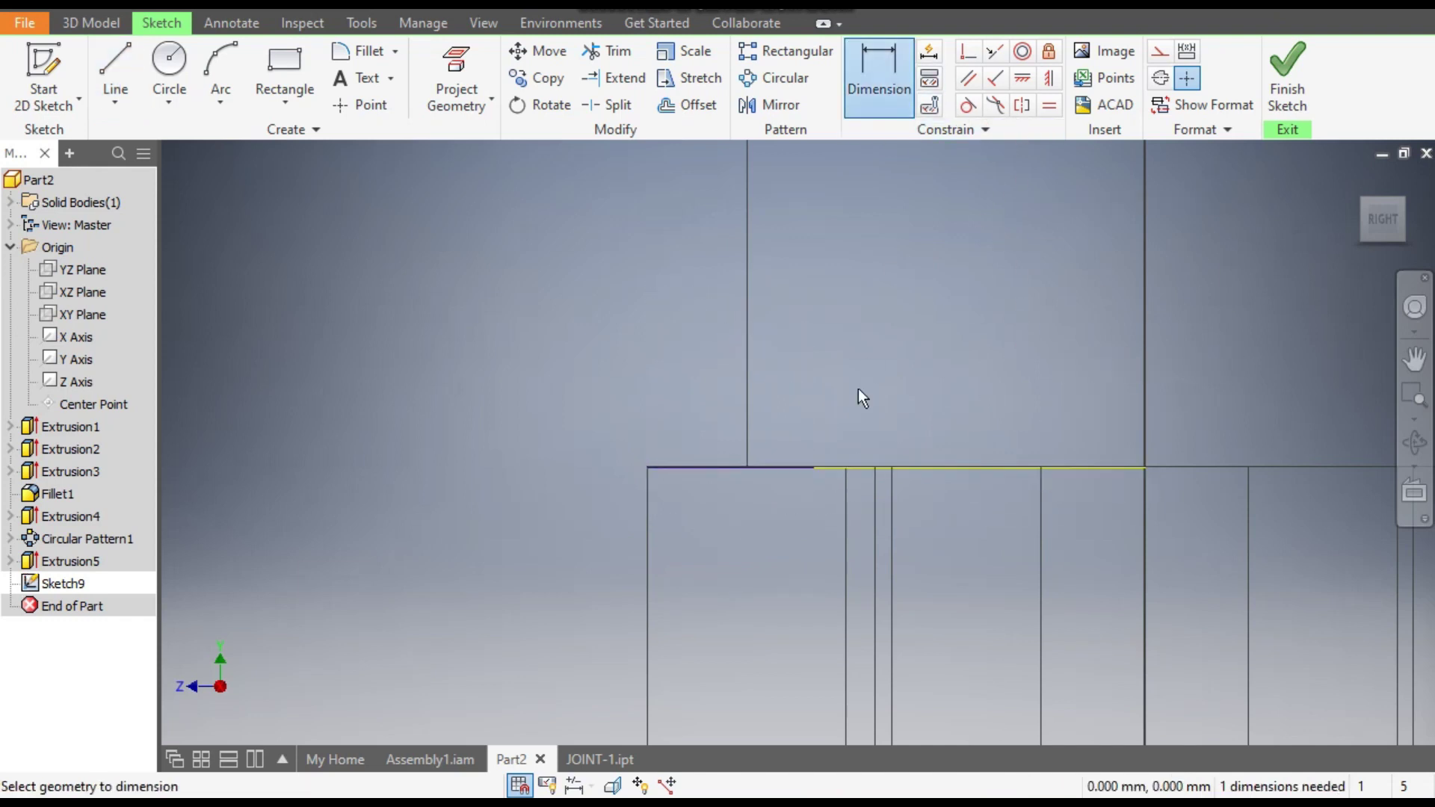
{"action": "left_click", "coordinate": [800, 471]}
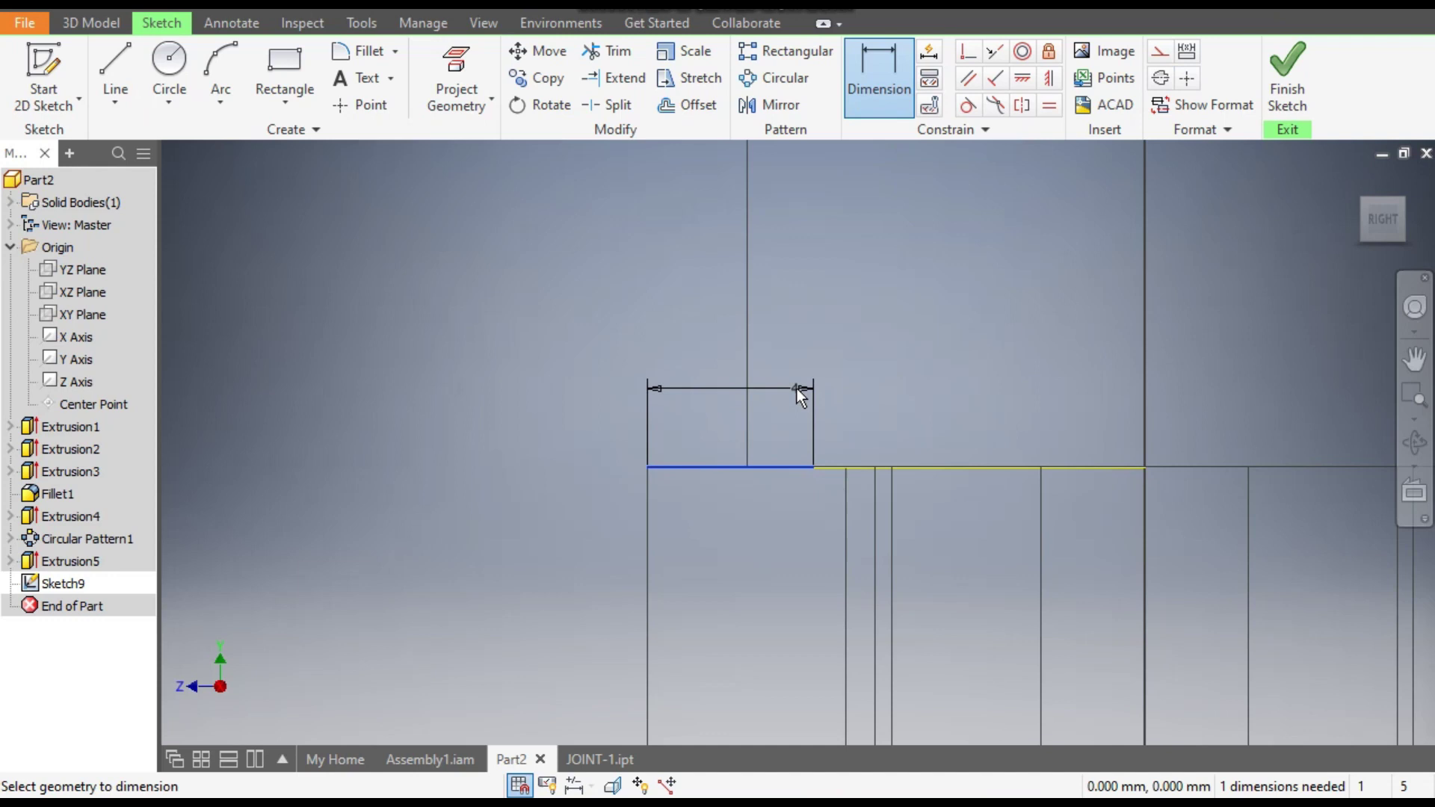
{"action": "left_click", "coordinate": [795, 387]}
{"action": "type", "text": "2.7"}
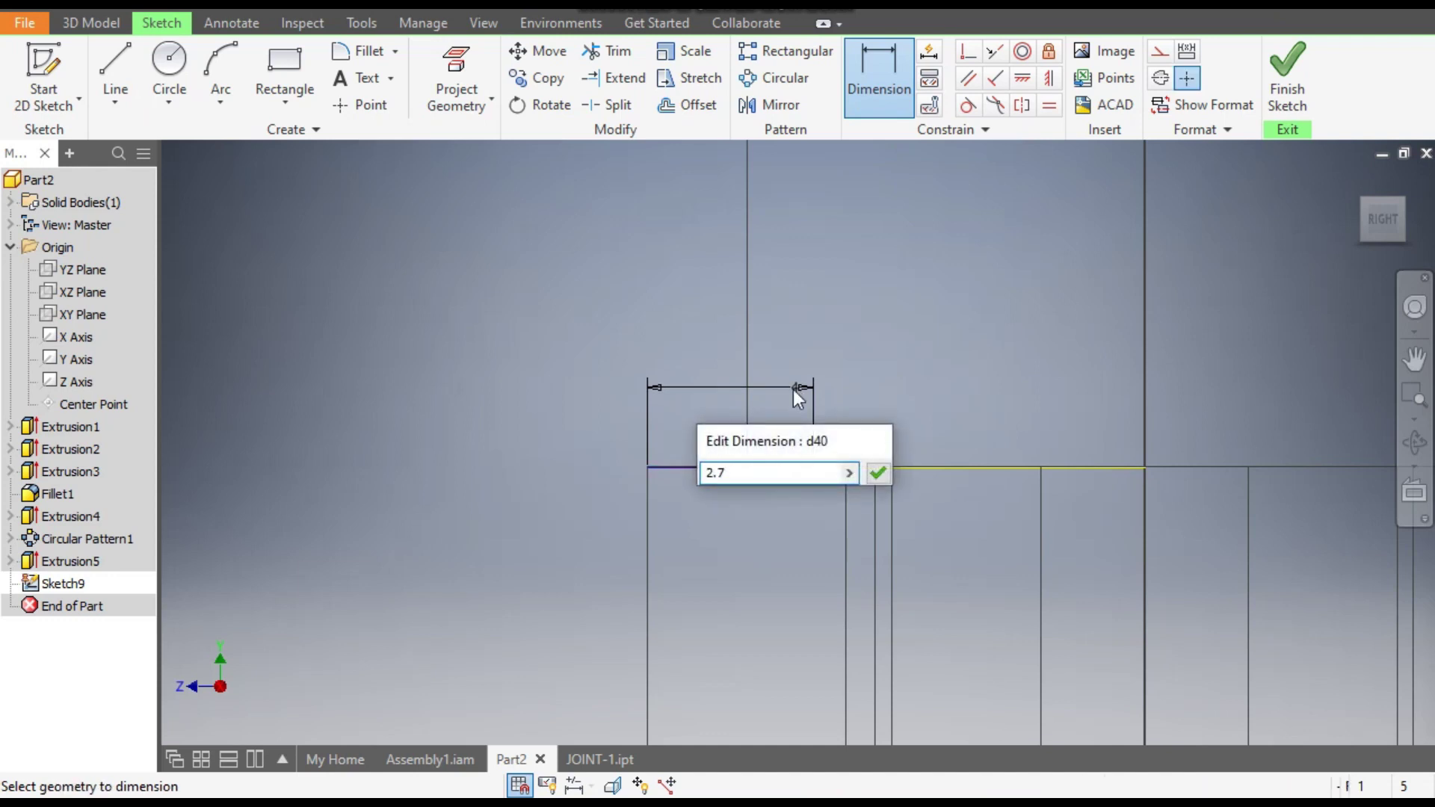
{"action": "key", "text": "Return"}
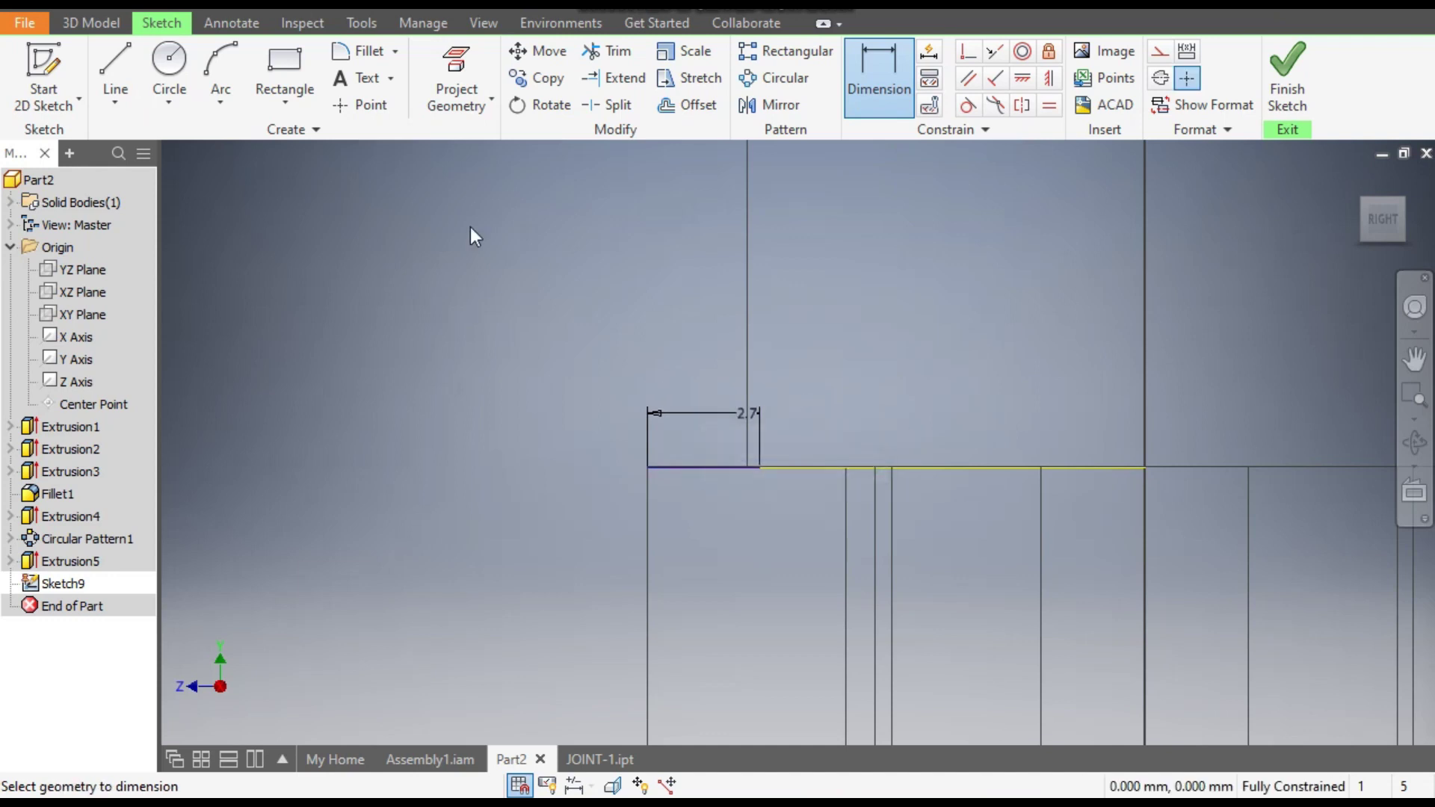
Step: Draw a slanted line from the short line's end up into the boss
{"action": "left_click", "coordinate": [115, 67]}
{"action": "scroll", "coordinate": [700, 366], "scroll_direction": "down", "scroll_amount": 2}
{"action": "mouse_move", "coordinate": [699, 449]}
{"action": "middle_mouse_down"}
{"action": "mouse_move", "coordinate": [665, 631]}
{"action": "mouse_move", "coordinate": [672, 621]}
{"action": "middle_mouse_up"}
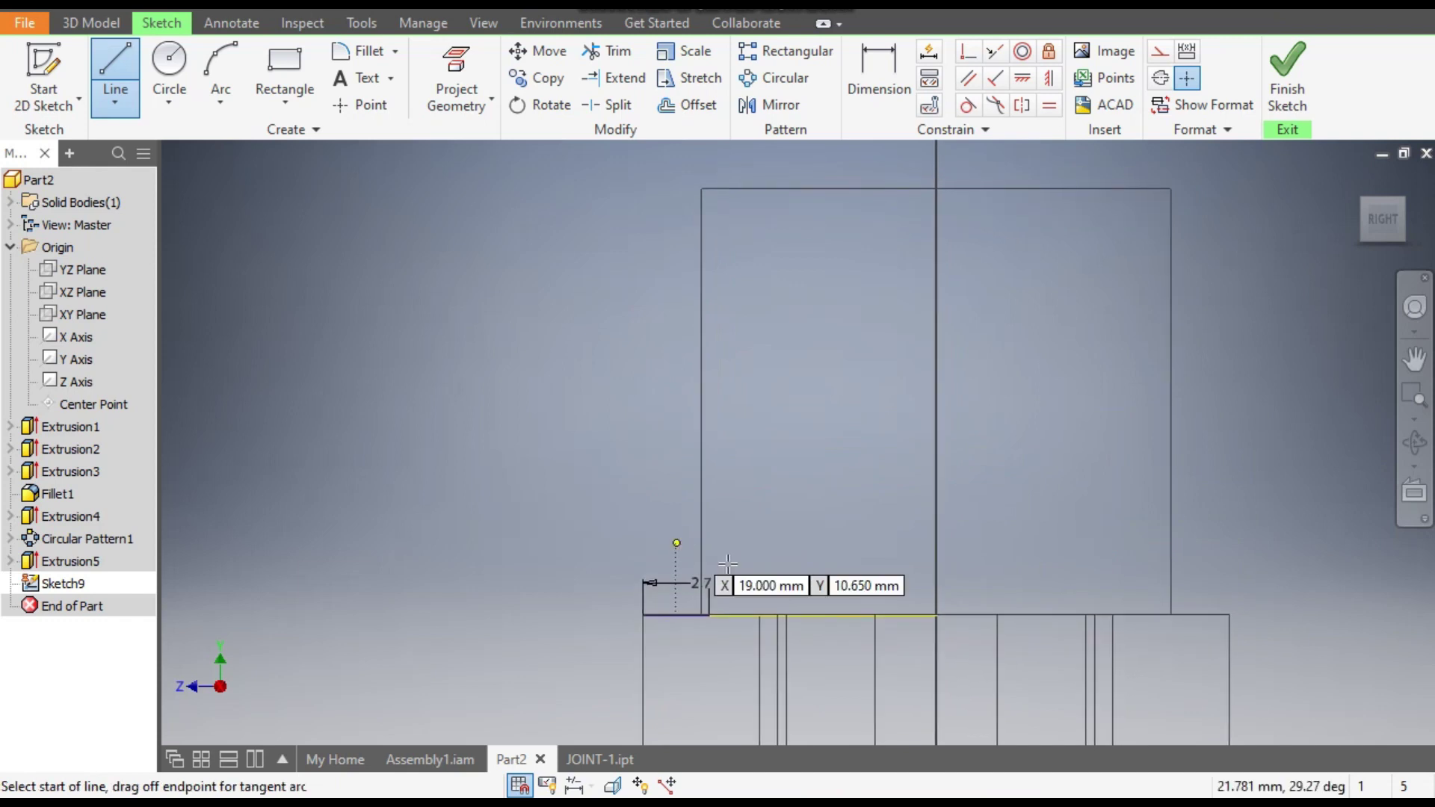
{"action": "left_click", "coordinate": [709, 614]}
{"action": "left_click", "coordinate": [790, 275]}
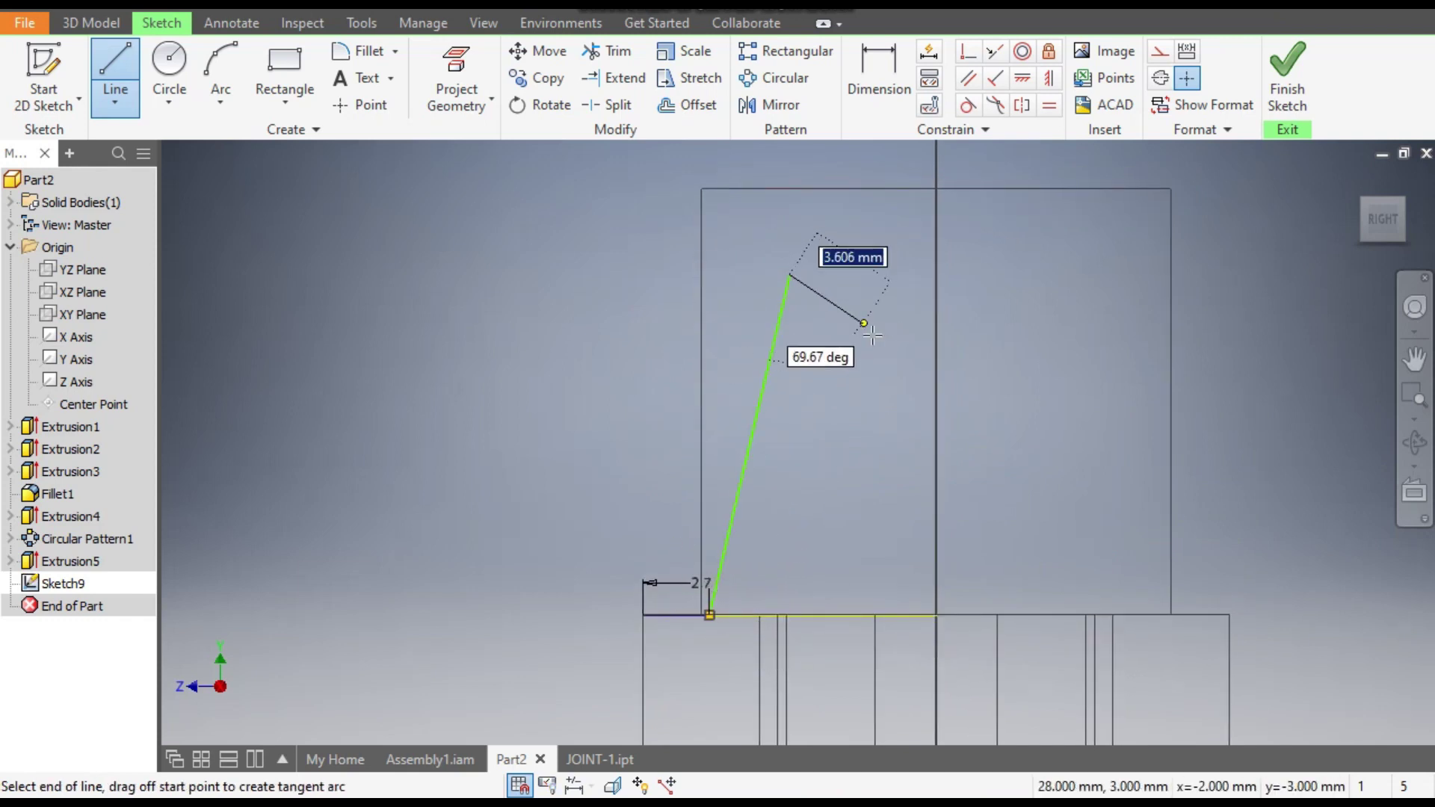
{"action": "key", "text": "Escape"}
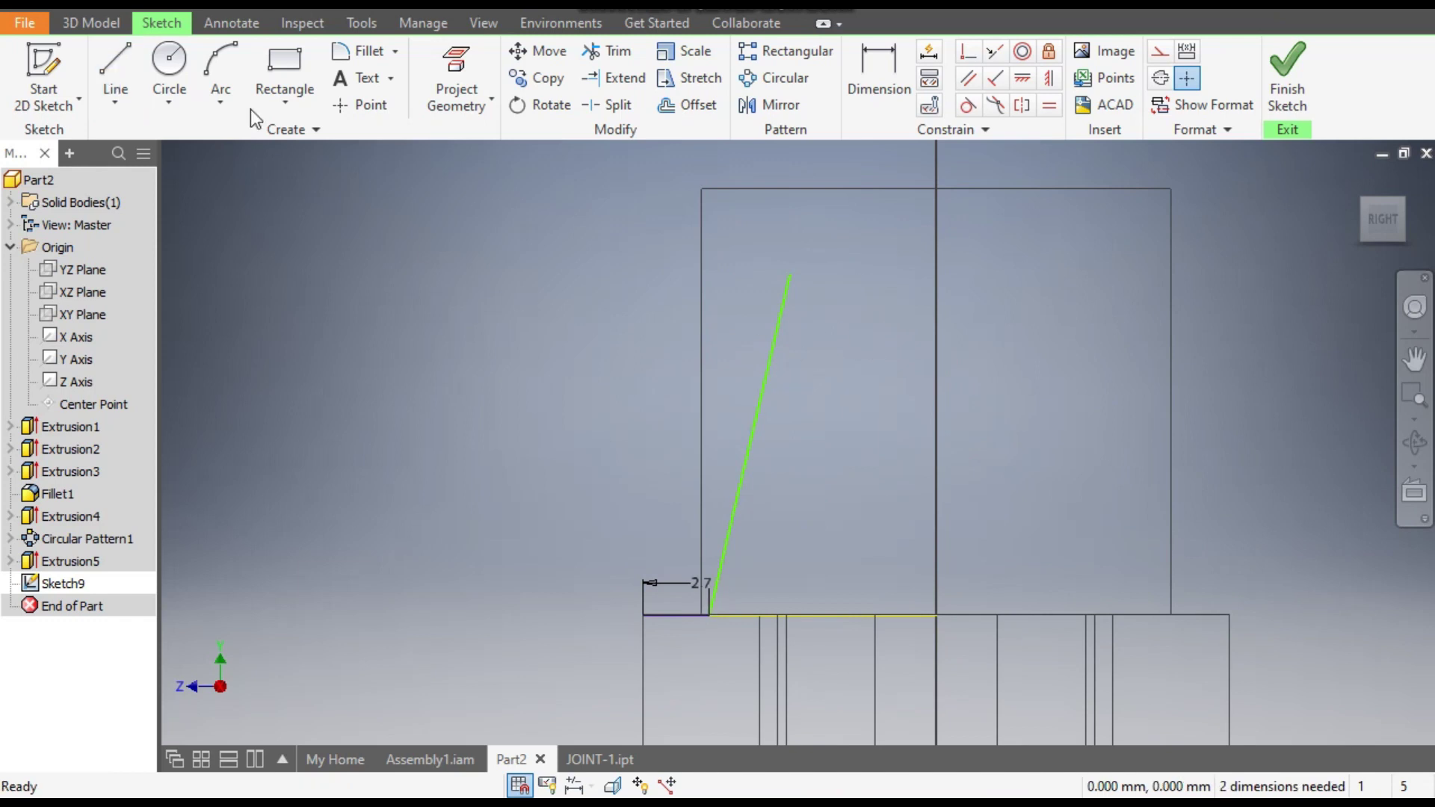
Step: Draw a three-point arc over the boss, tangent to the top edge and slanted line
{"action": "left_click", "coordinate": [220, 75]}
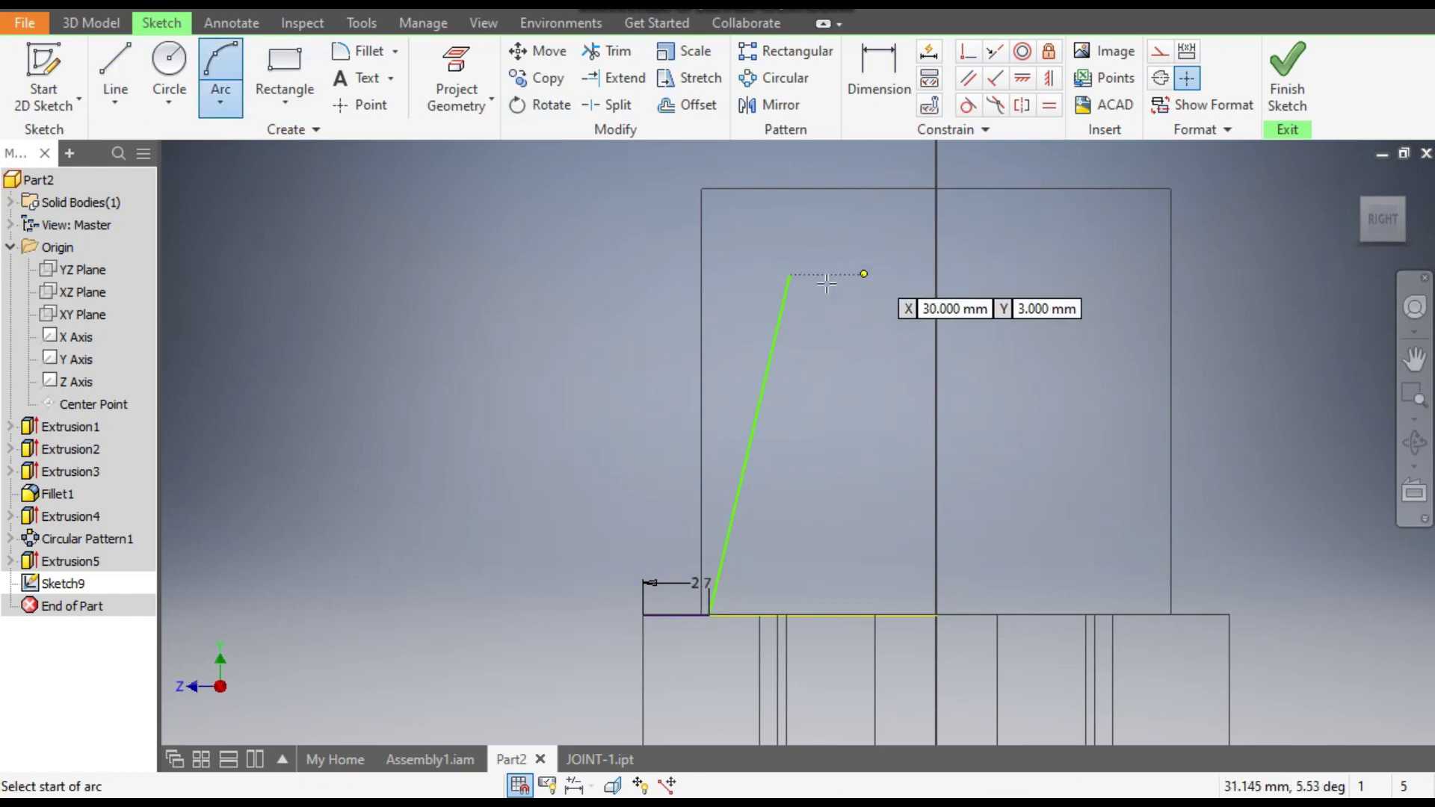
{"action": "left_click", "coordinate": [789, 275]}
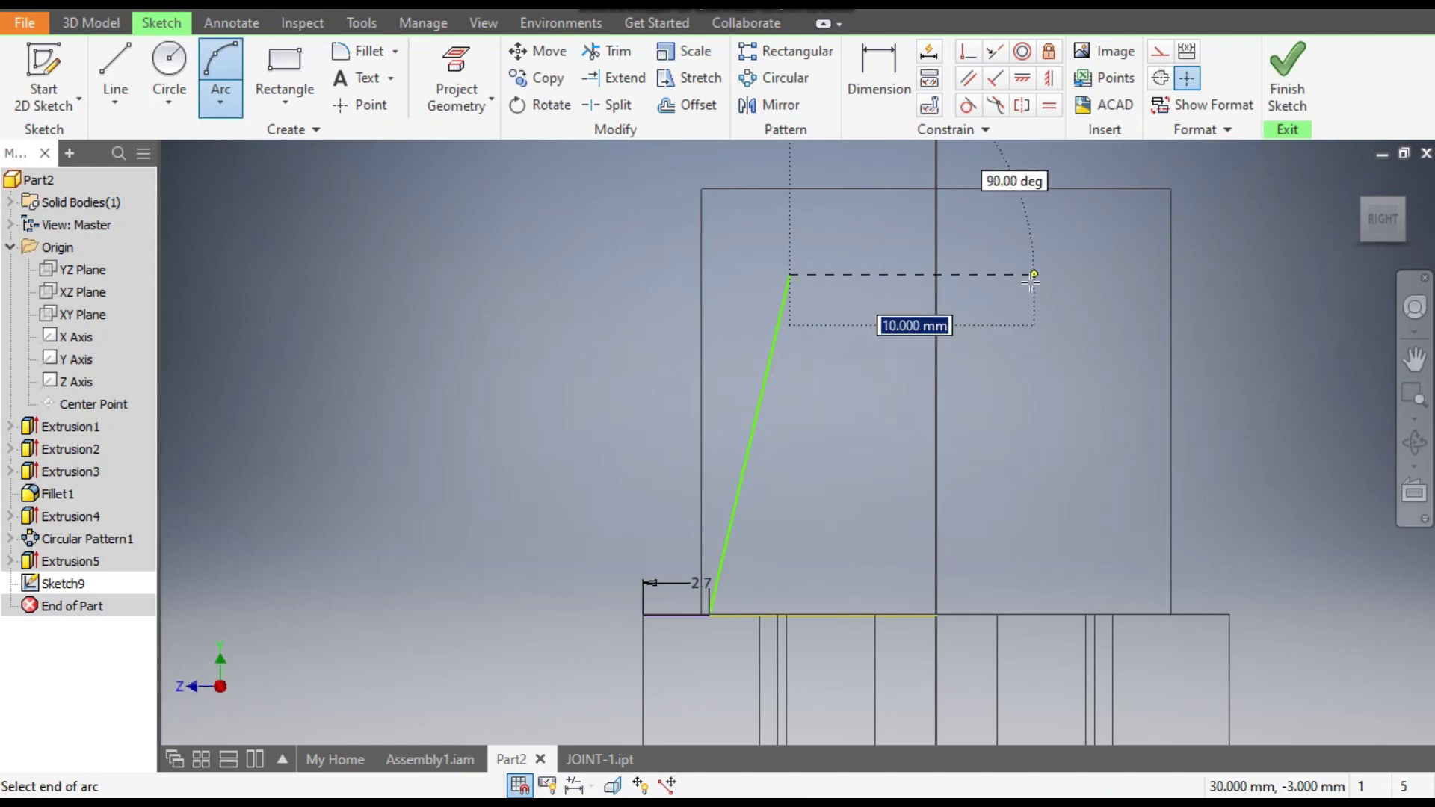
{"action": "left_click", "coordinate": [1058, 275]}
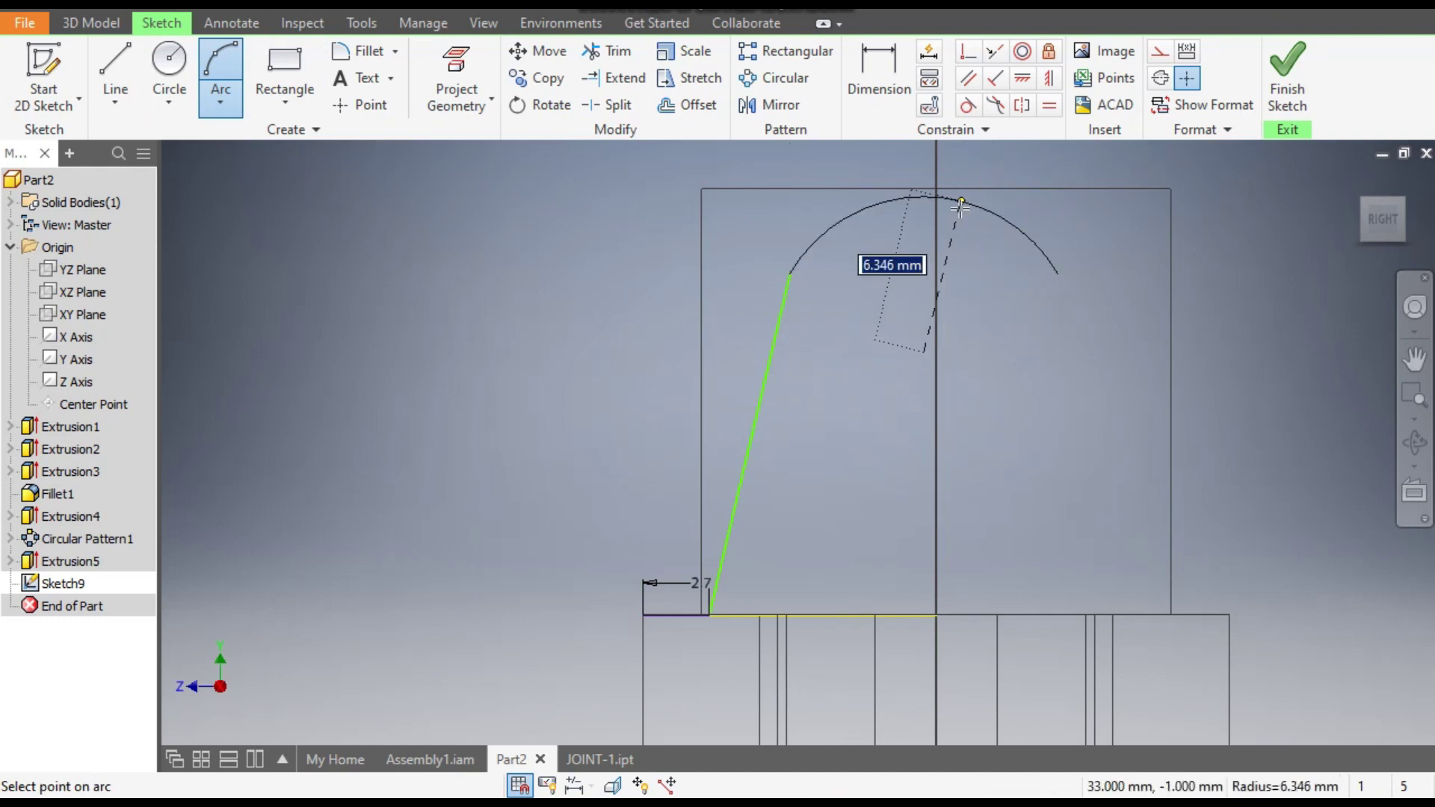
{"action": "left_click", "coordinate": [960, 203]}
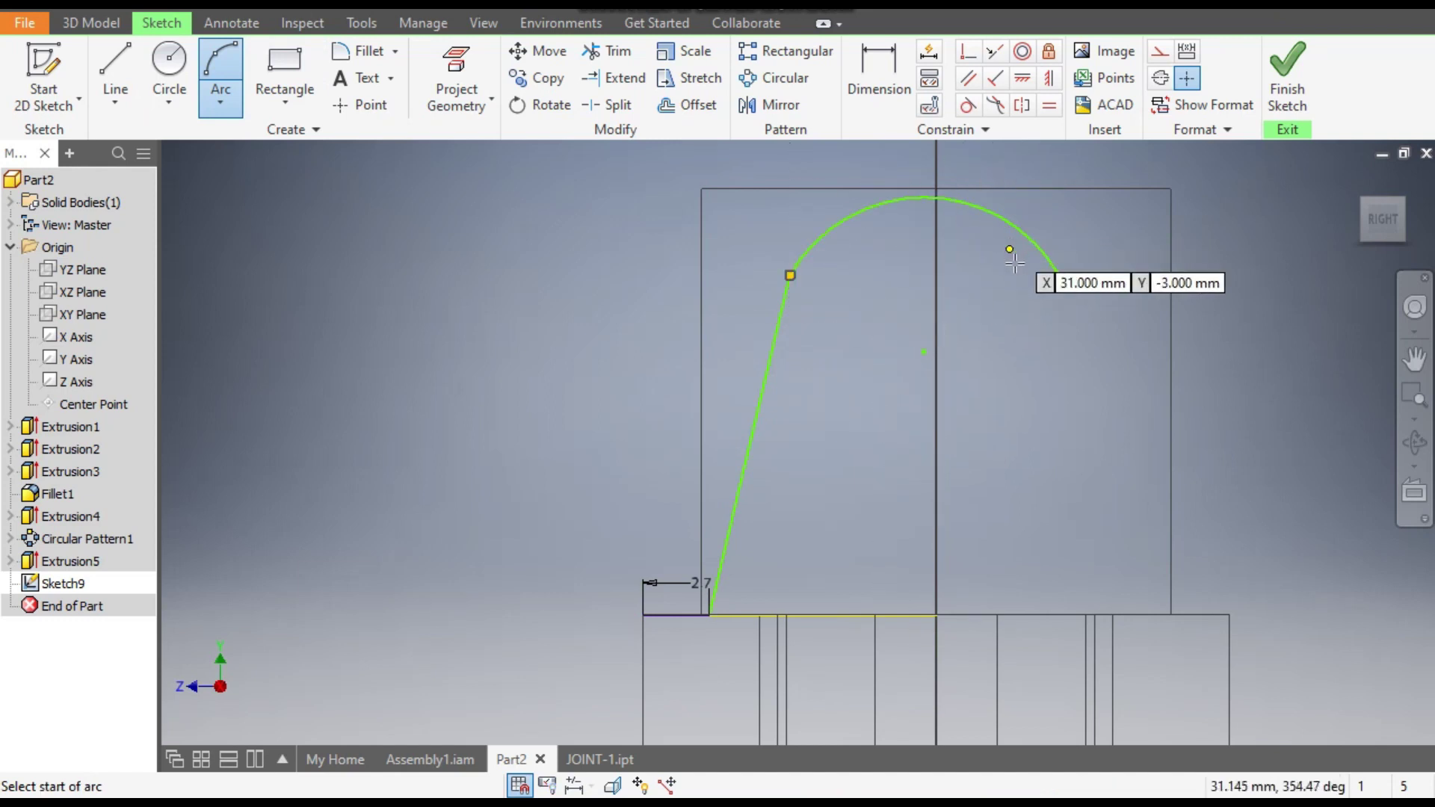
{"action": "left_click", "coordinate": [967, 106]}
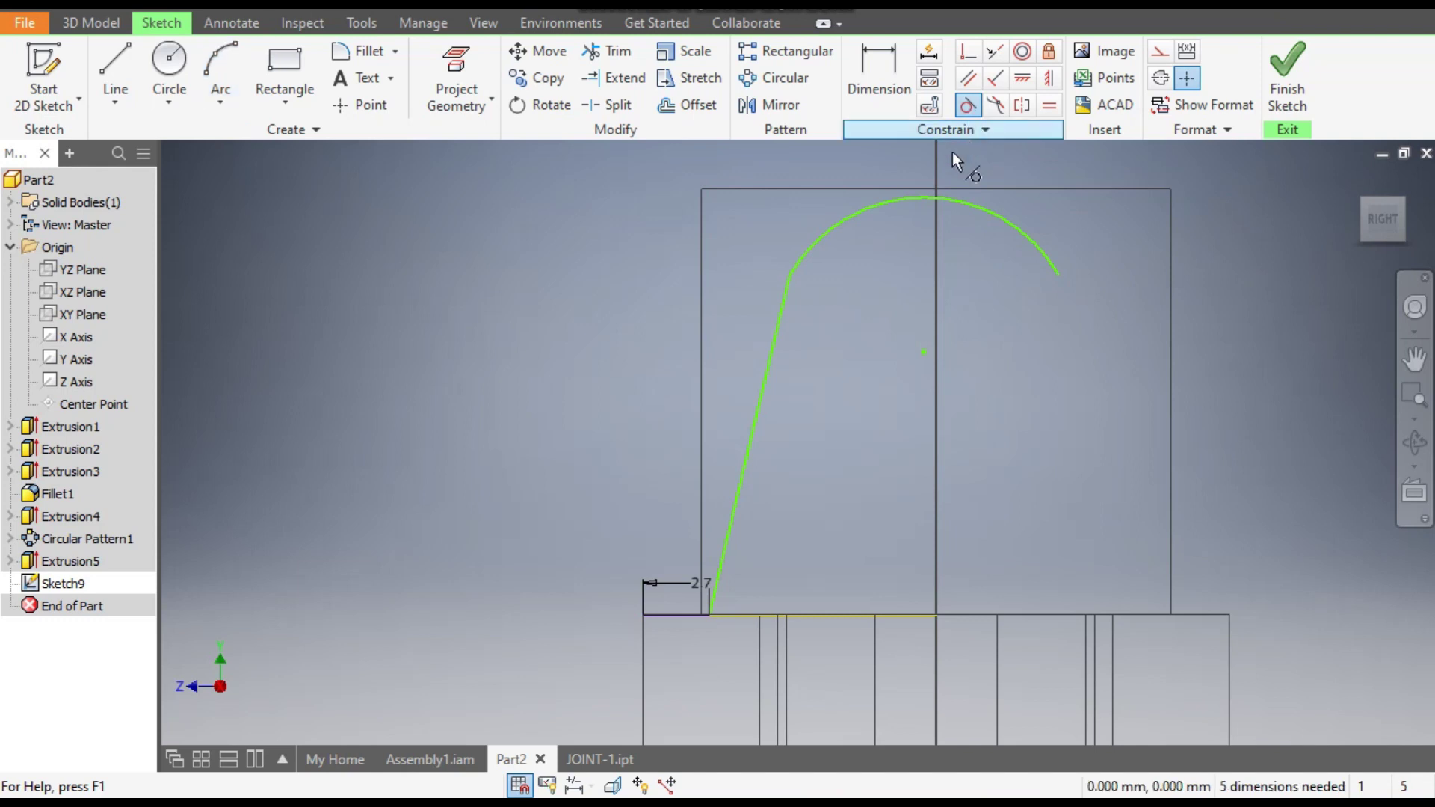
{"action": "left_click", "coordinate": [868, 189]}
{"action": "left_click", "coordinate": [893, 200]}
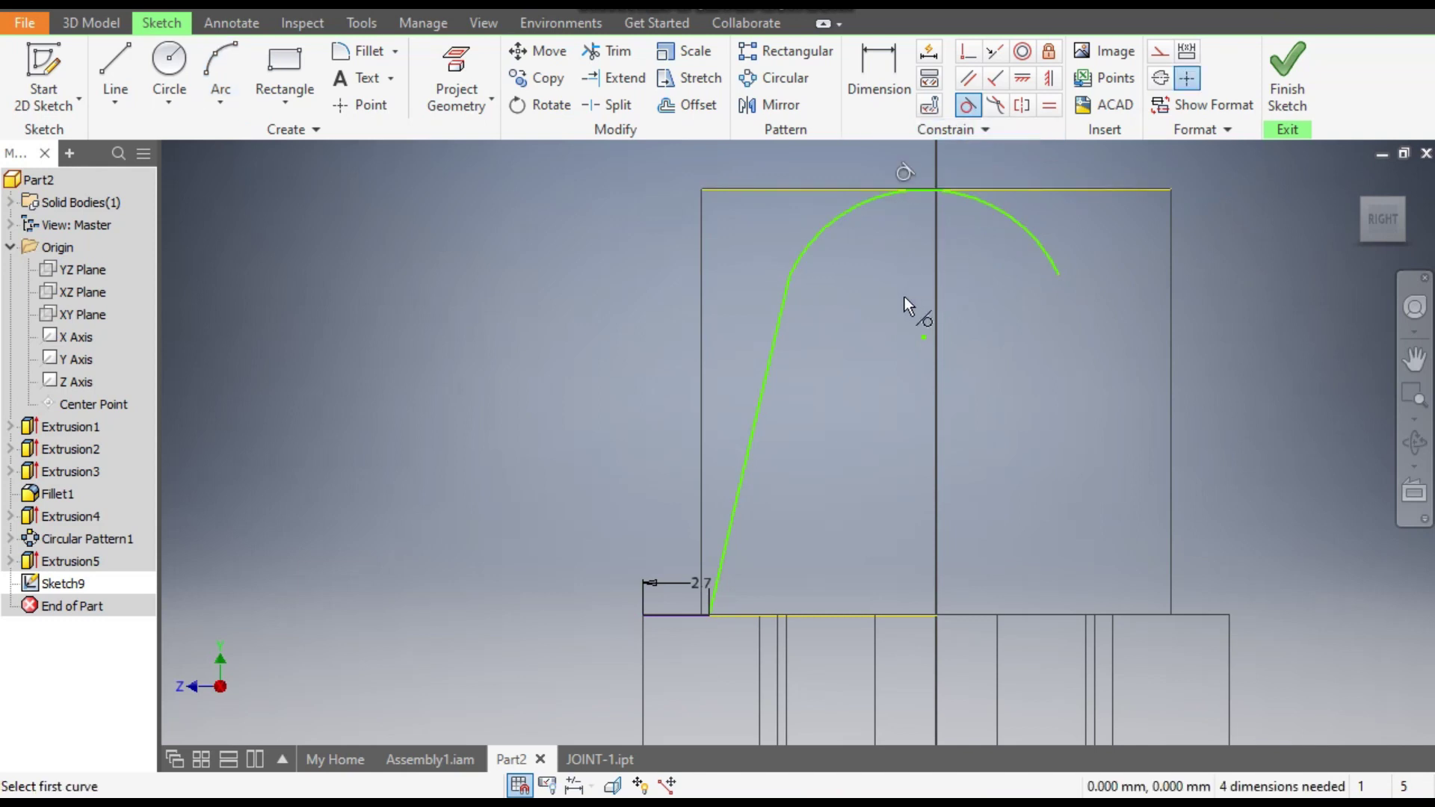
{"action": "left_click", "coordinate": [783, 299]}
{"action": "left_click", "coordinate": [804, 249]}
Step: Dimension the tip arc to 7 mm
{"action": "left_click", "coordinate": [880, 88]}
{"action": "left_click", "coordinate": [1028, 227]}
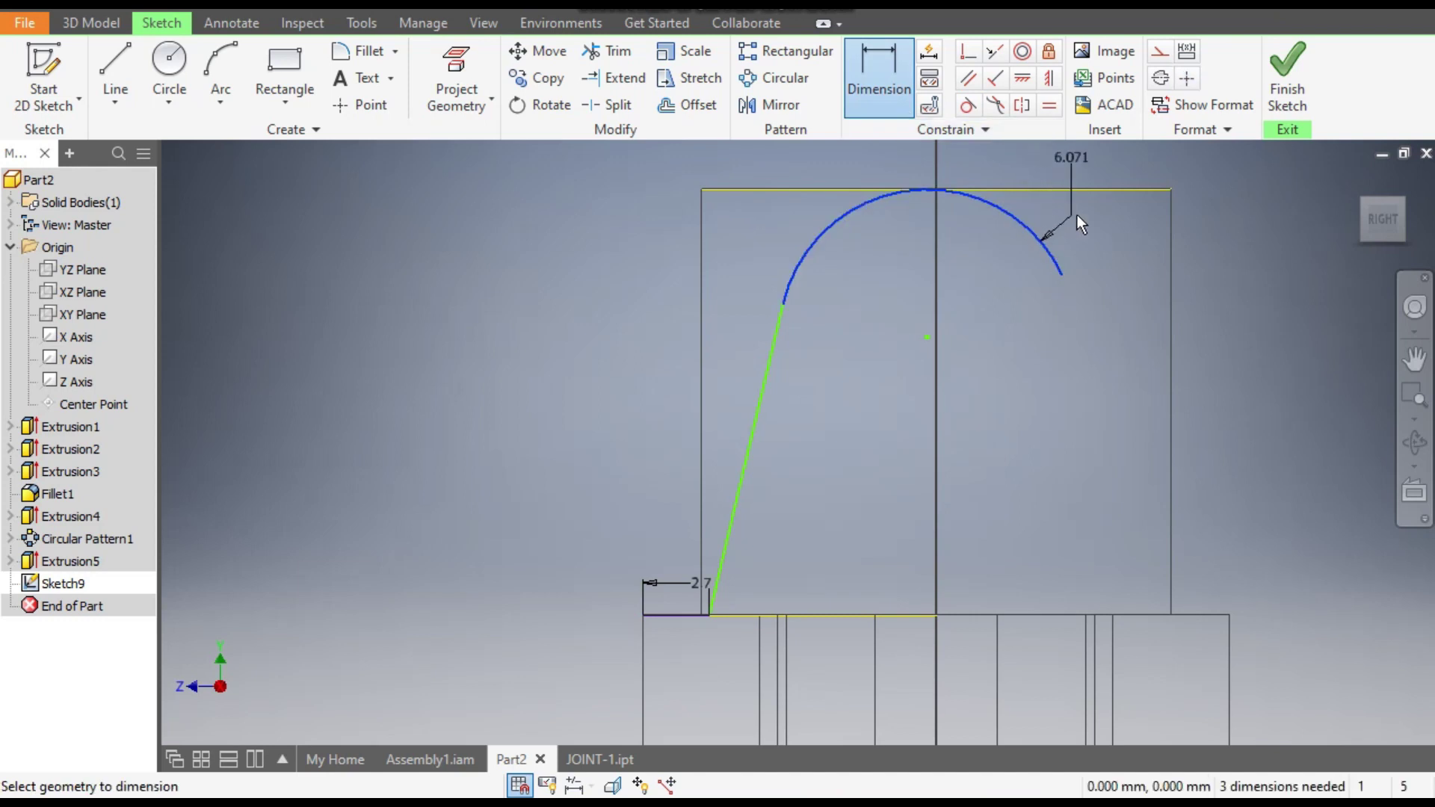
{"action": "left_click", "coordinate": [1076, 214]}
{"action": "type", "text": "7"}
{"action": "key", "text": "Return"}
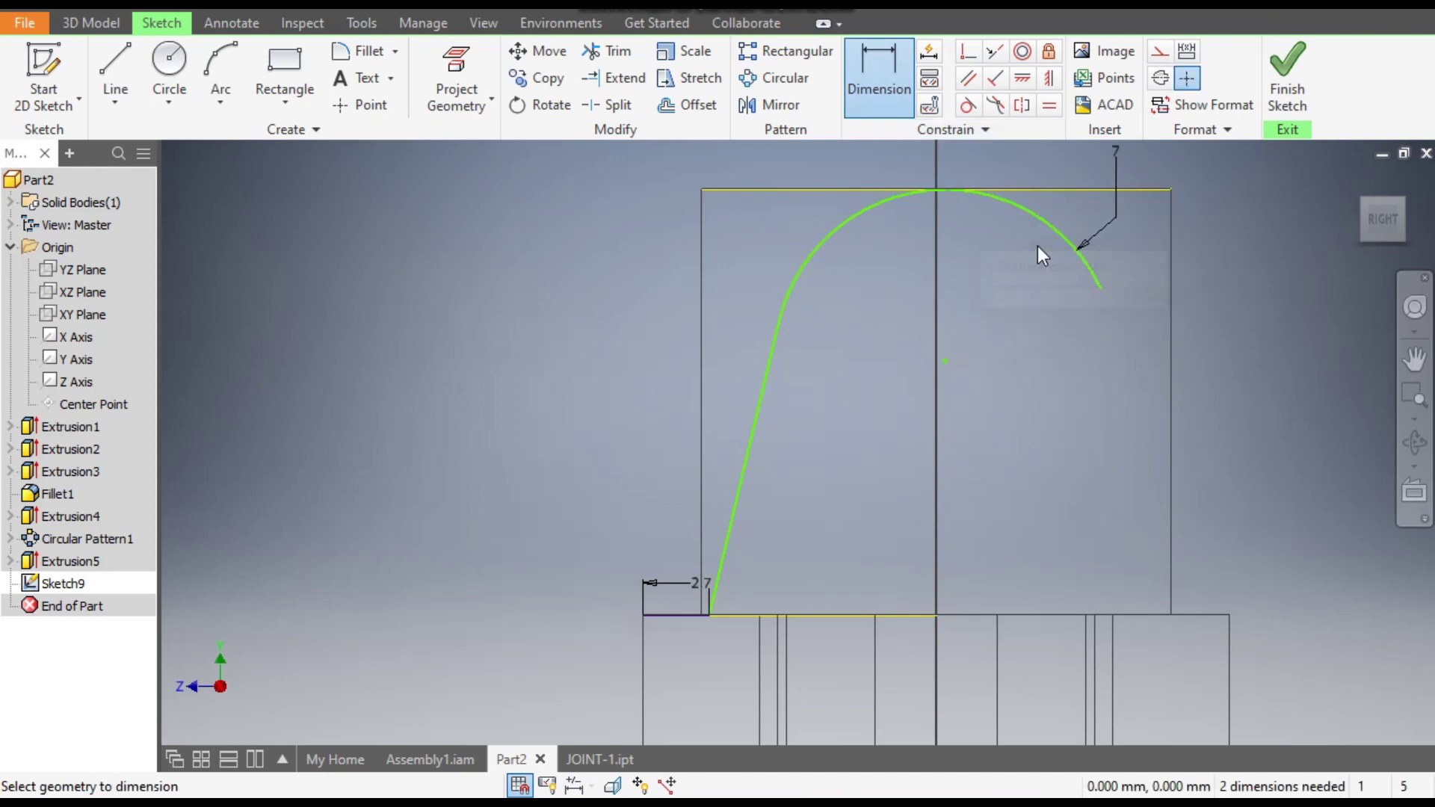
{"action": "middle_click_drag", "start_coordinate": [982, 333], "coordinate": [979, 340]}
{"action": "scroll", "coordinate": [975, 311], "scroll_direction": "up", "scroll_amount": 2}
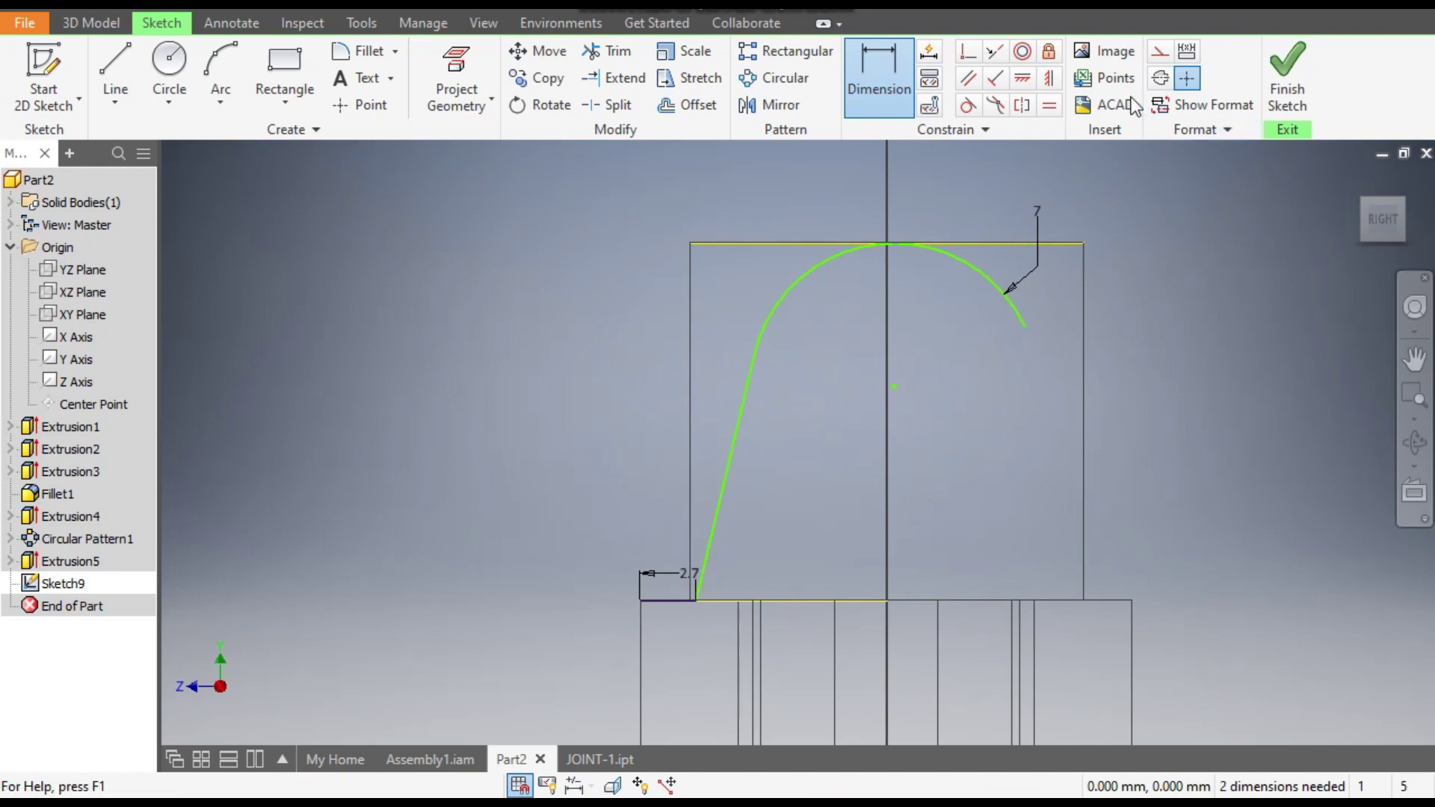
Step: Constrain two profile points to be horizontally aligned
{"action": "left_click", "coordinate": [1025, 80]}
{"action": "left_click", "coordinate": [896, 386]}
{"action": "middle_click_drag", "start_coordinate": [934, 418], "coordinate": [988, 123]}
{"action": "left_click", "coordinate": [926, 621]}
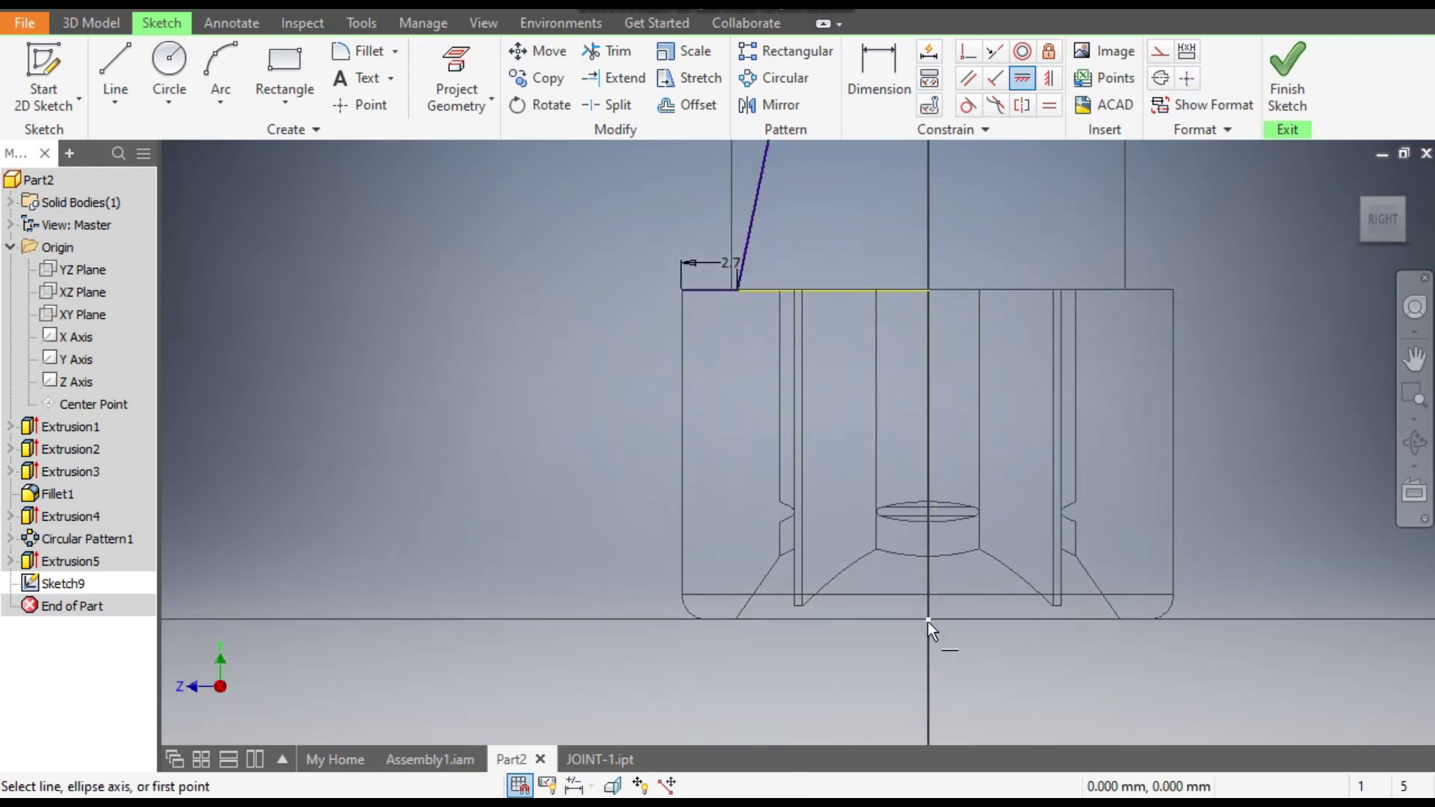
{"action": "middle_click_drag", "start_coordinate": [1086, 195], "coordinate": [1070, 481]}
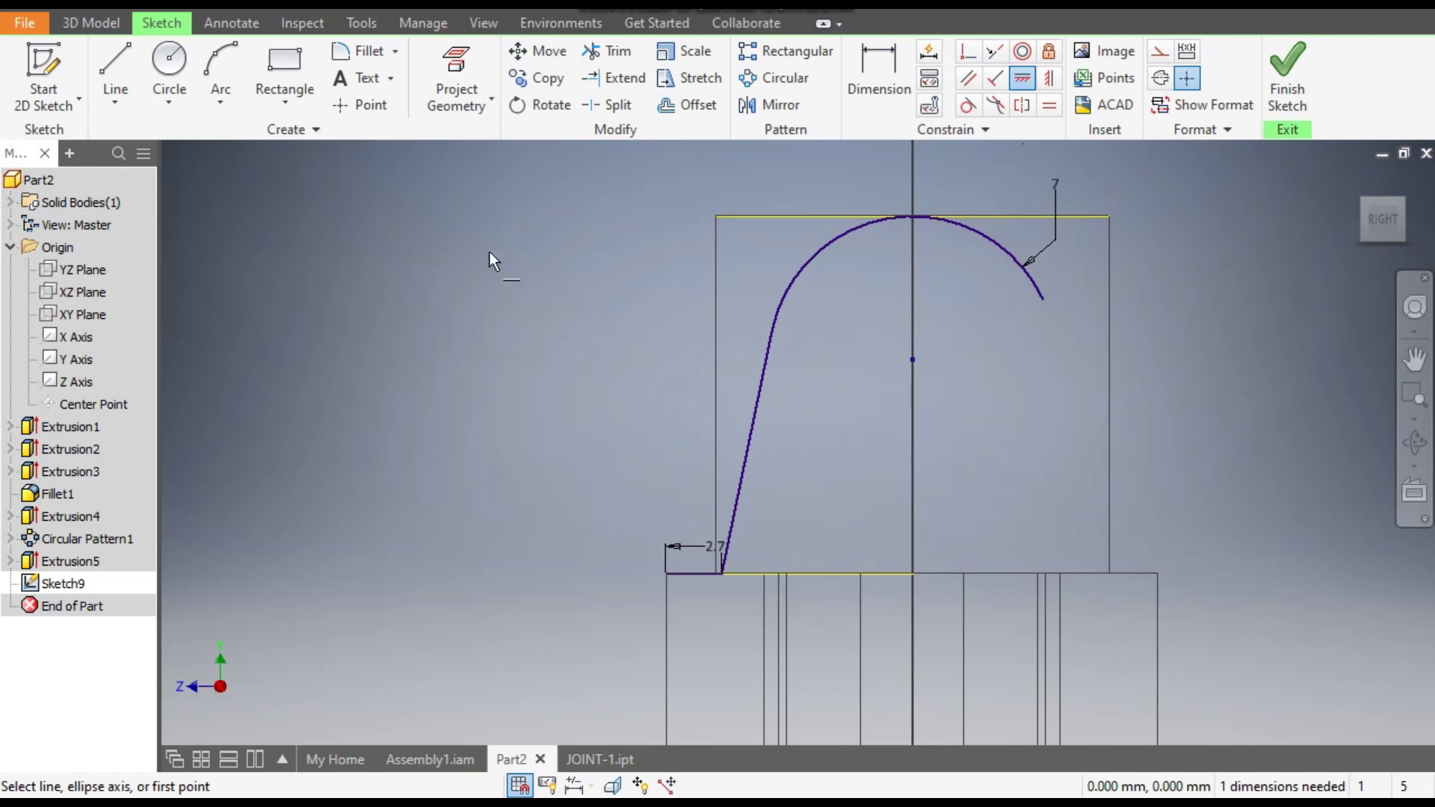
Step: Draw lines from the arc top to the top-left corner and down to the bottom-left corner
{"action": "left_click", "coordinate": [115, 65]}
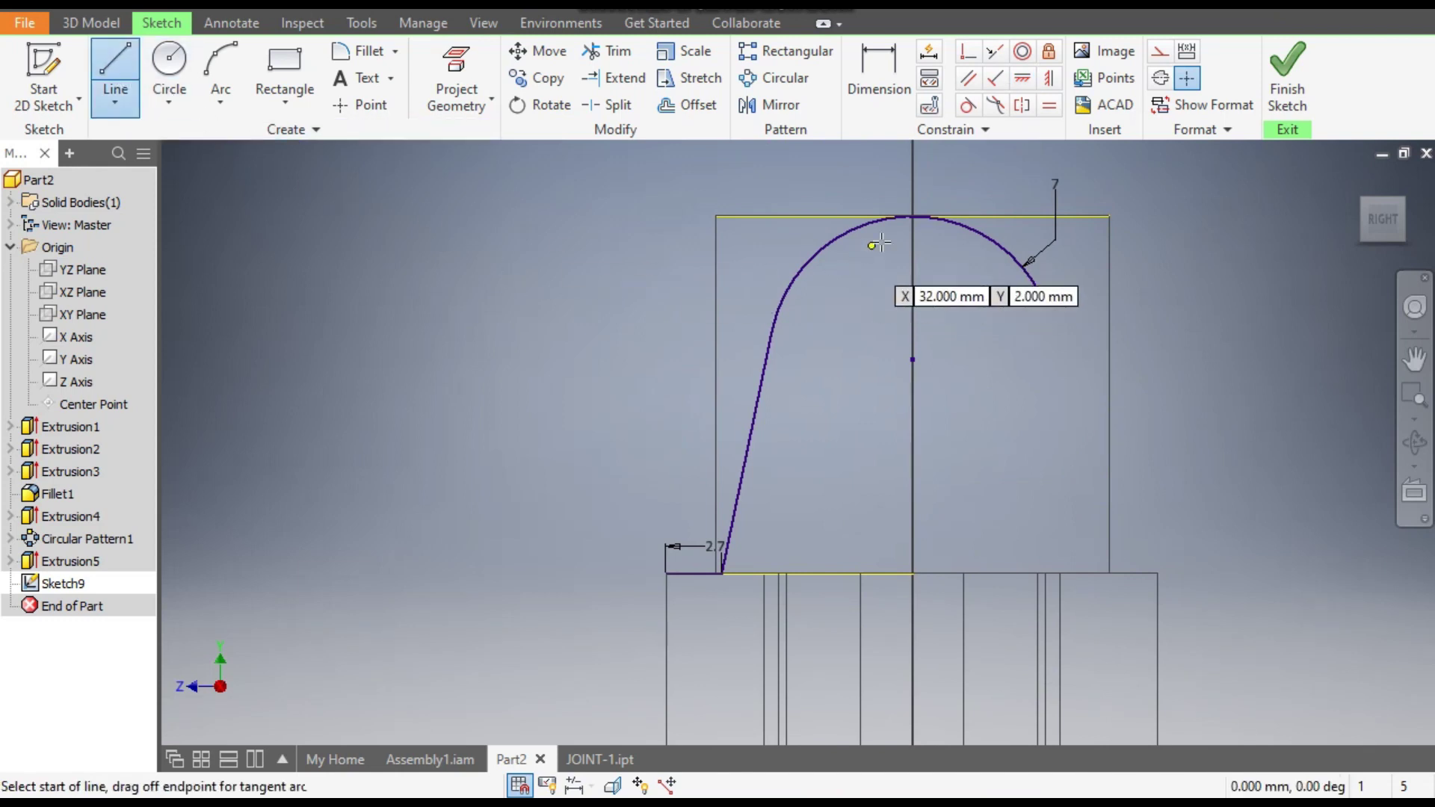
{"action": "left_click", "coordinate": [912, 217]}
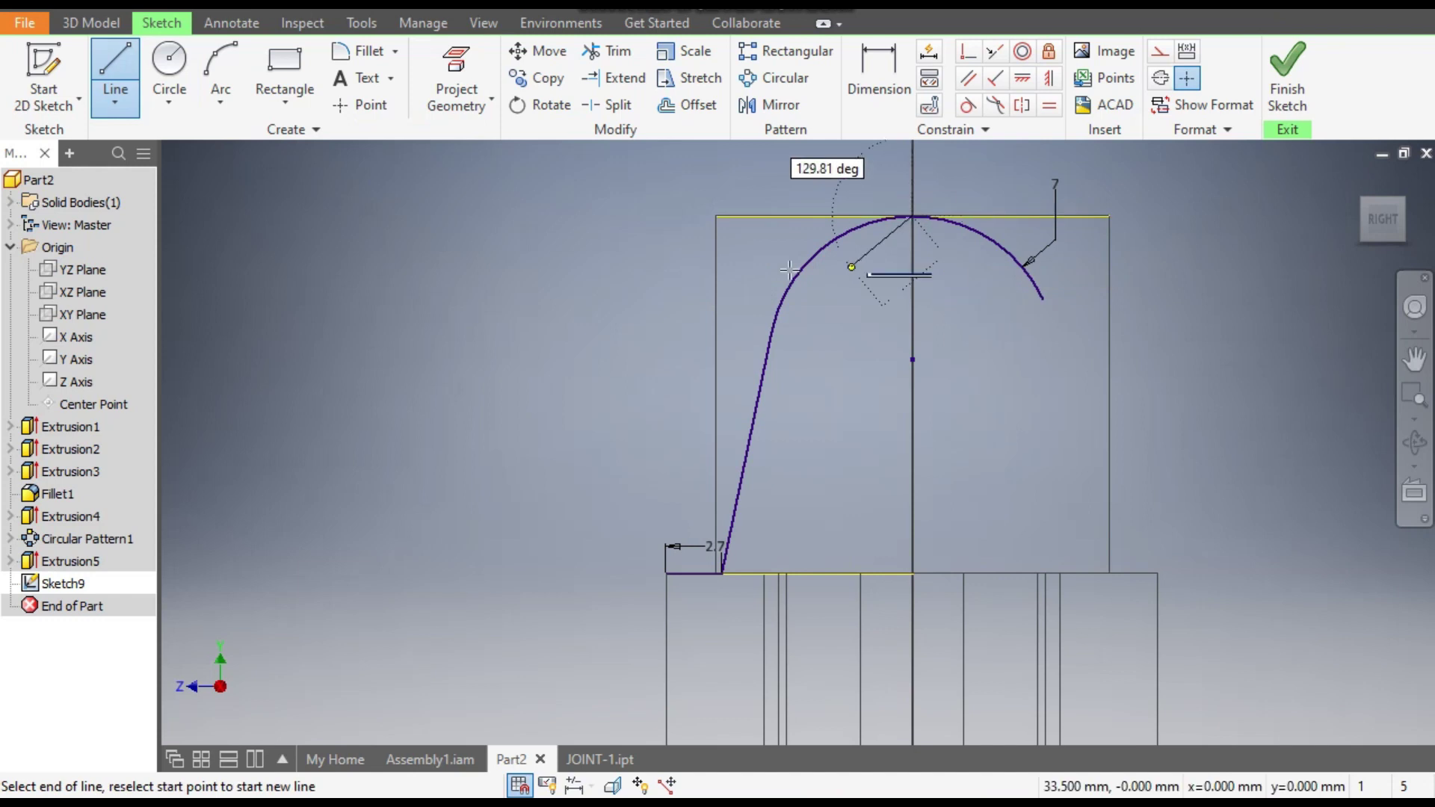
{"action": "left_click", "coordinate": [716, 217]}
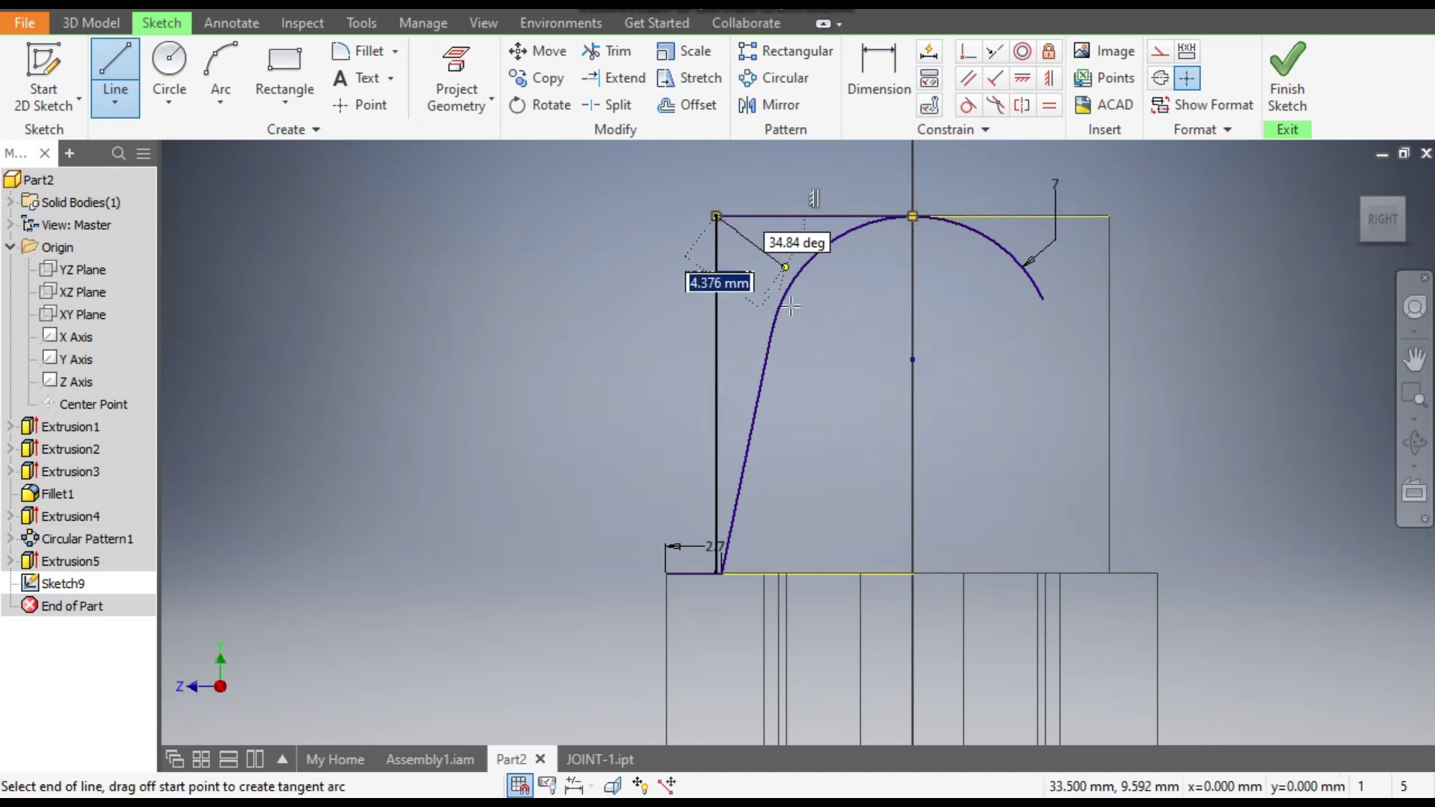
{"action": "scroll", "coordinate": [712, 583], "scroll_direction": "down", "scroll_amount": 2}
{"action": "left_click", "coordinate": [716, 566]}
{"action": "key", "text": "Escape"}
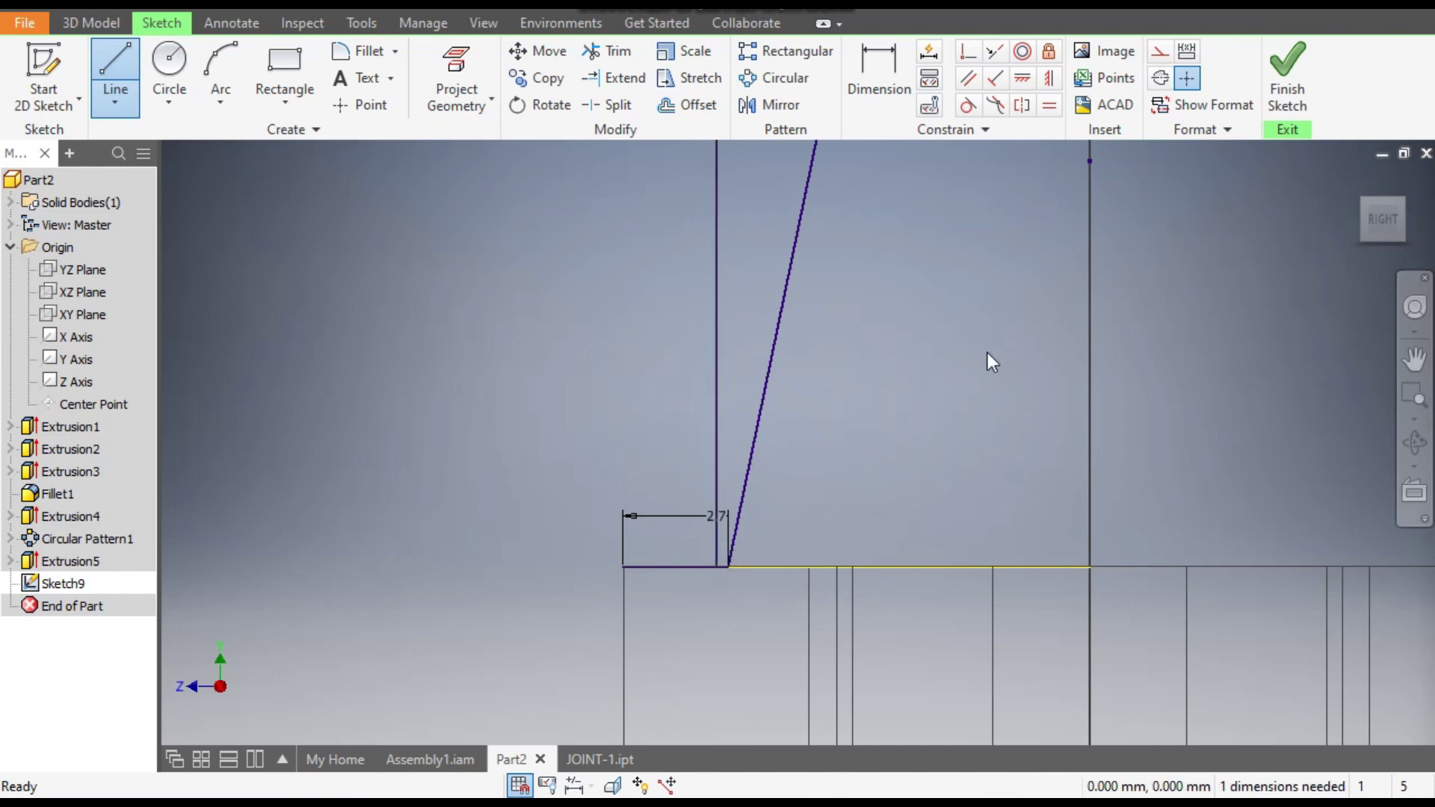
{"action": "key", "text": "g"}
Step: Convert the short and long base reference lines to construction geometry
{"action": "left_click", "coordinate": [665, 564]}
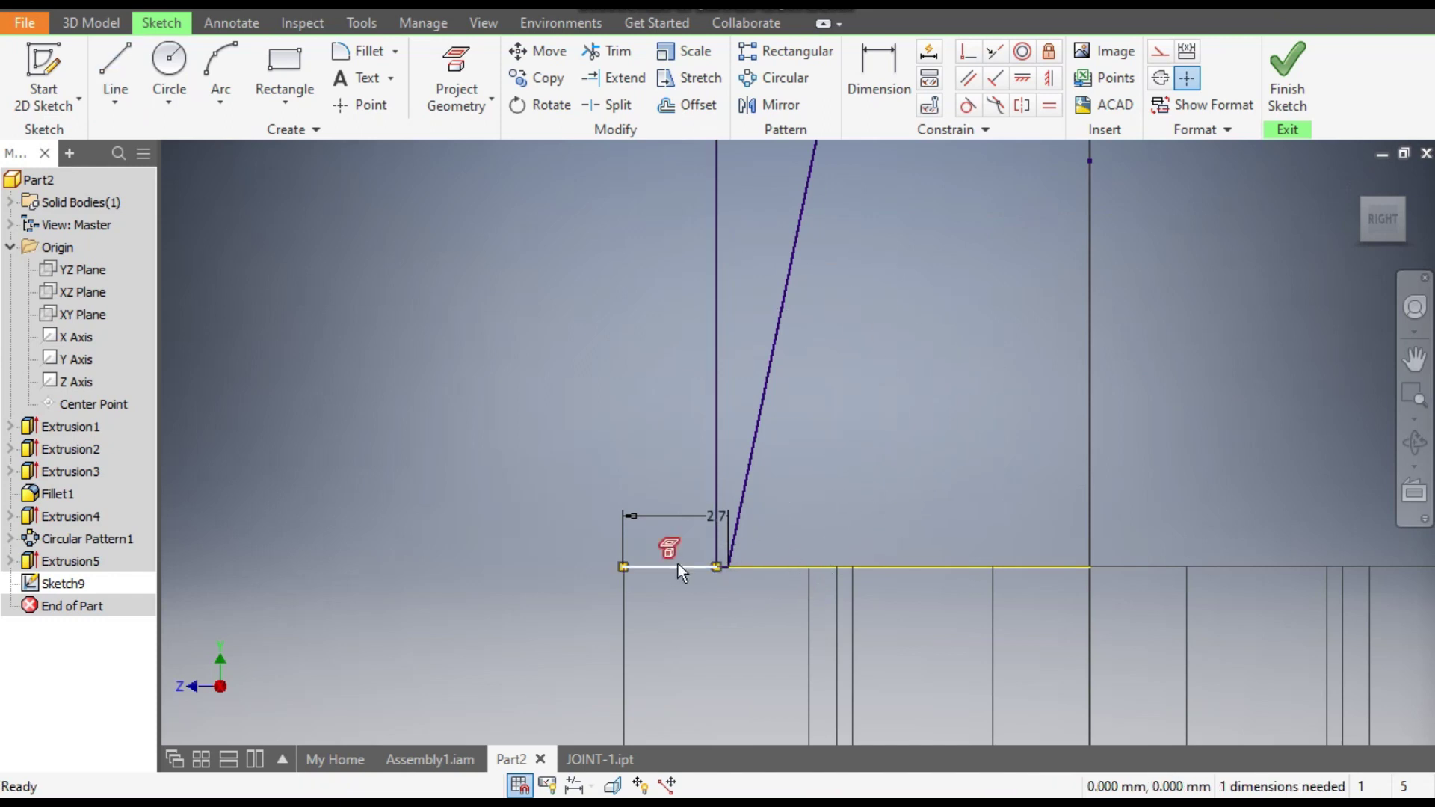
{"action": "left_click", "coordinate": [1159, 51]}
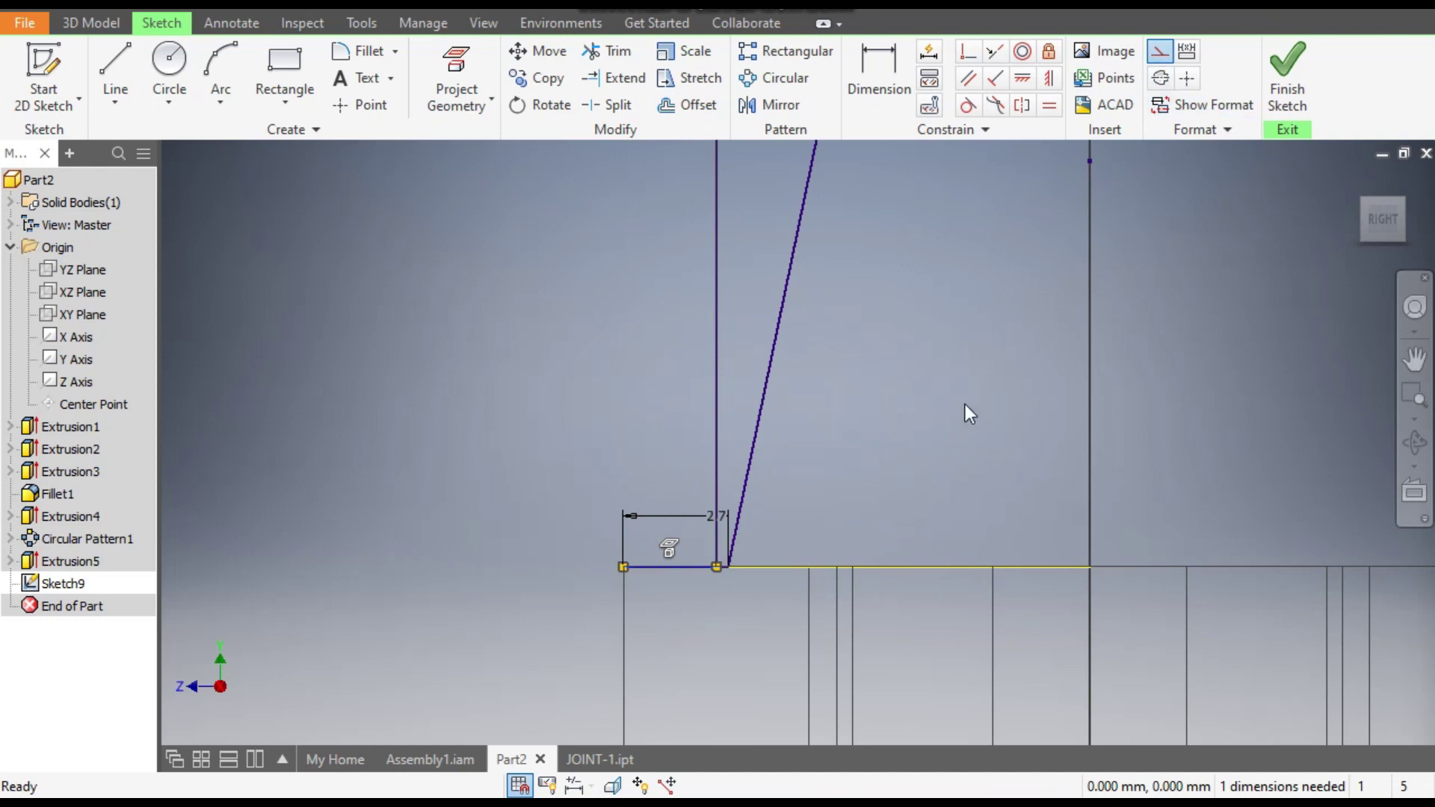
{"action": "key", "text": "F4"}
{"action": "left_click_drag", "start_coordinate": [947, 465], "coordinate": [835, 607]}
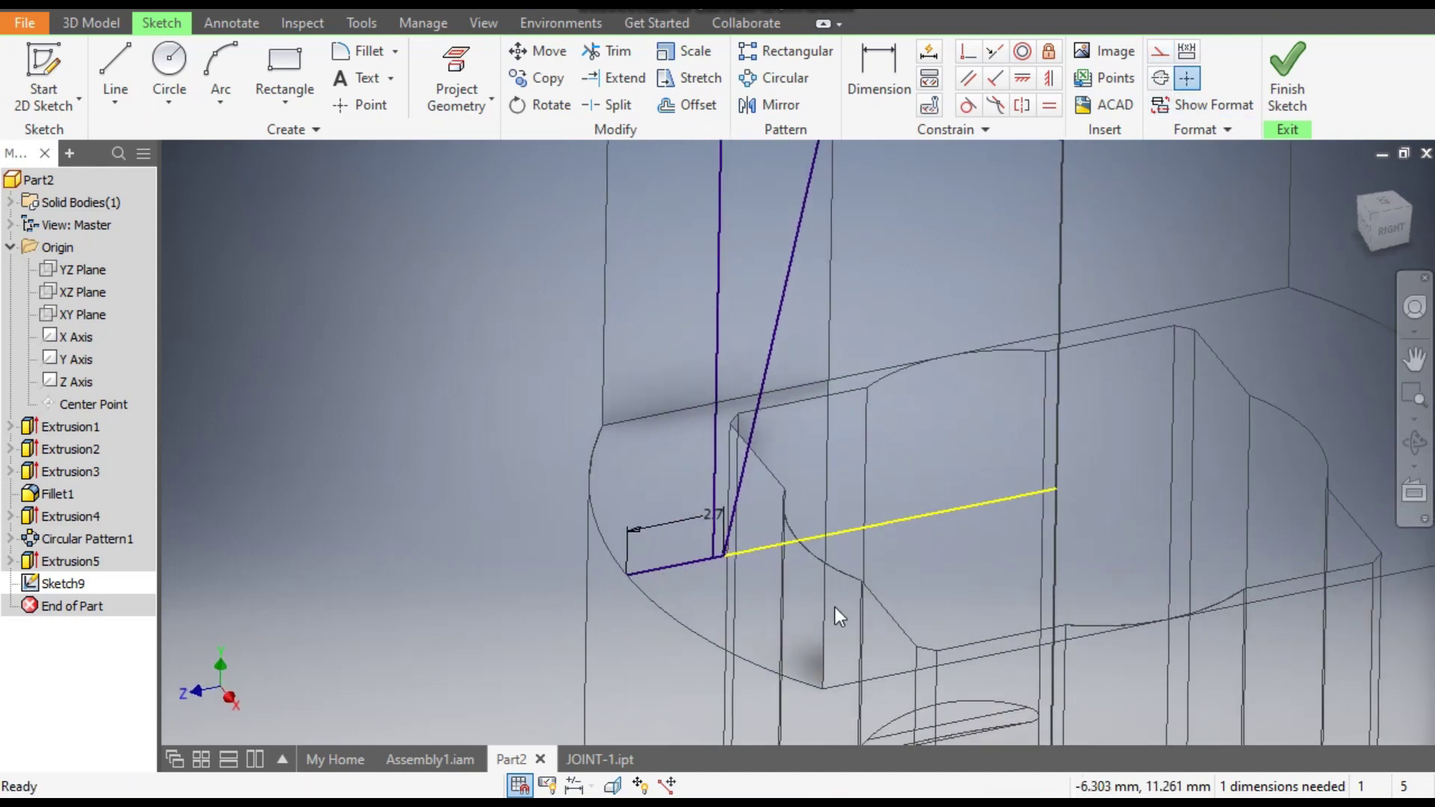
{"action": "left_click", "coordinate": [683, 568]}
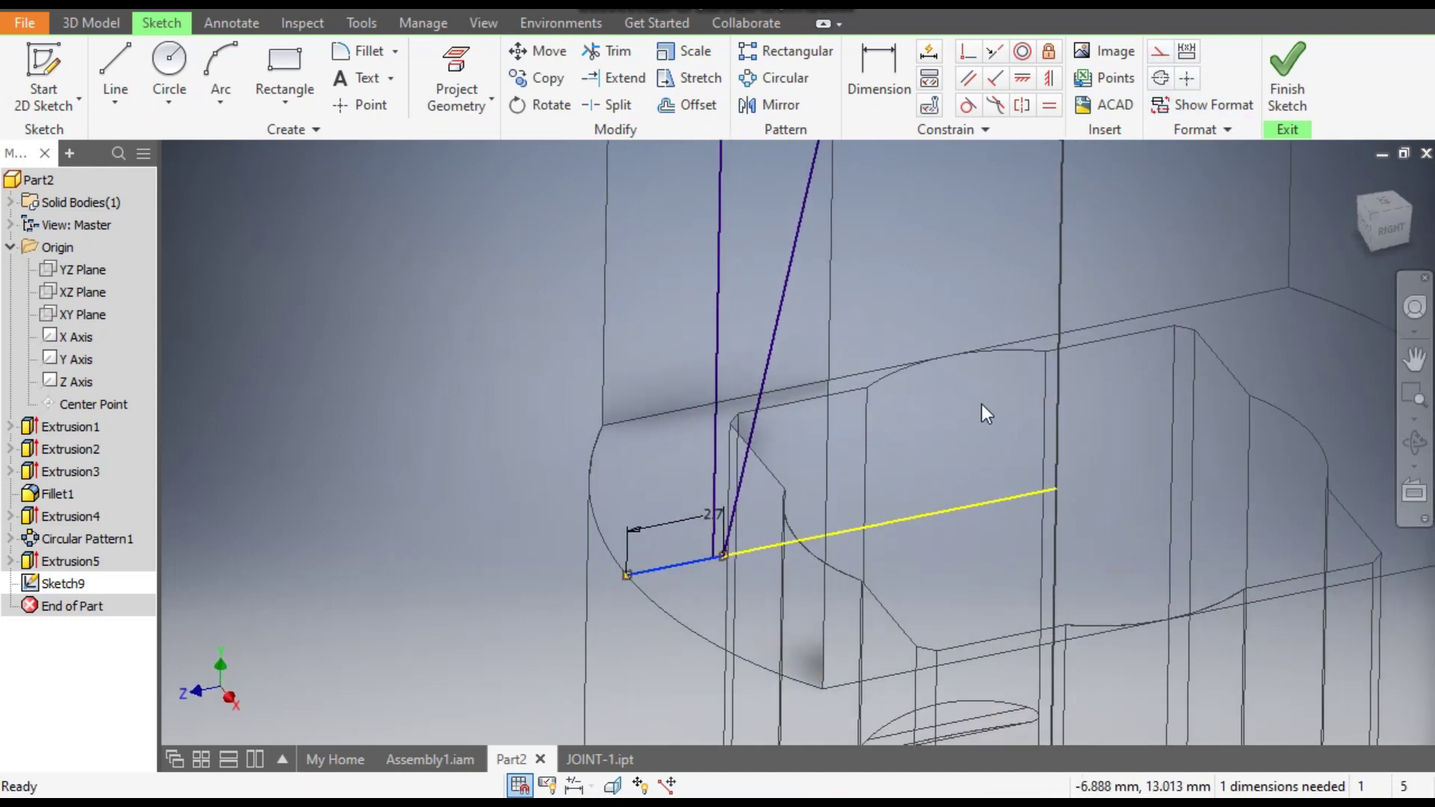
{"action": "left_click", "coordinate": [1160, 60]}
{"action": "scroll", "coordinate": [777, 548], "scroll_direction": "up", "scroll_amount": 2}
{"action": "left_click", "coordinate": [783, 553]}
{"action": "left_click", "coordinate": [1160, 51]}
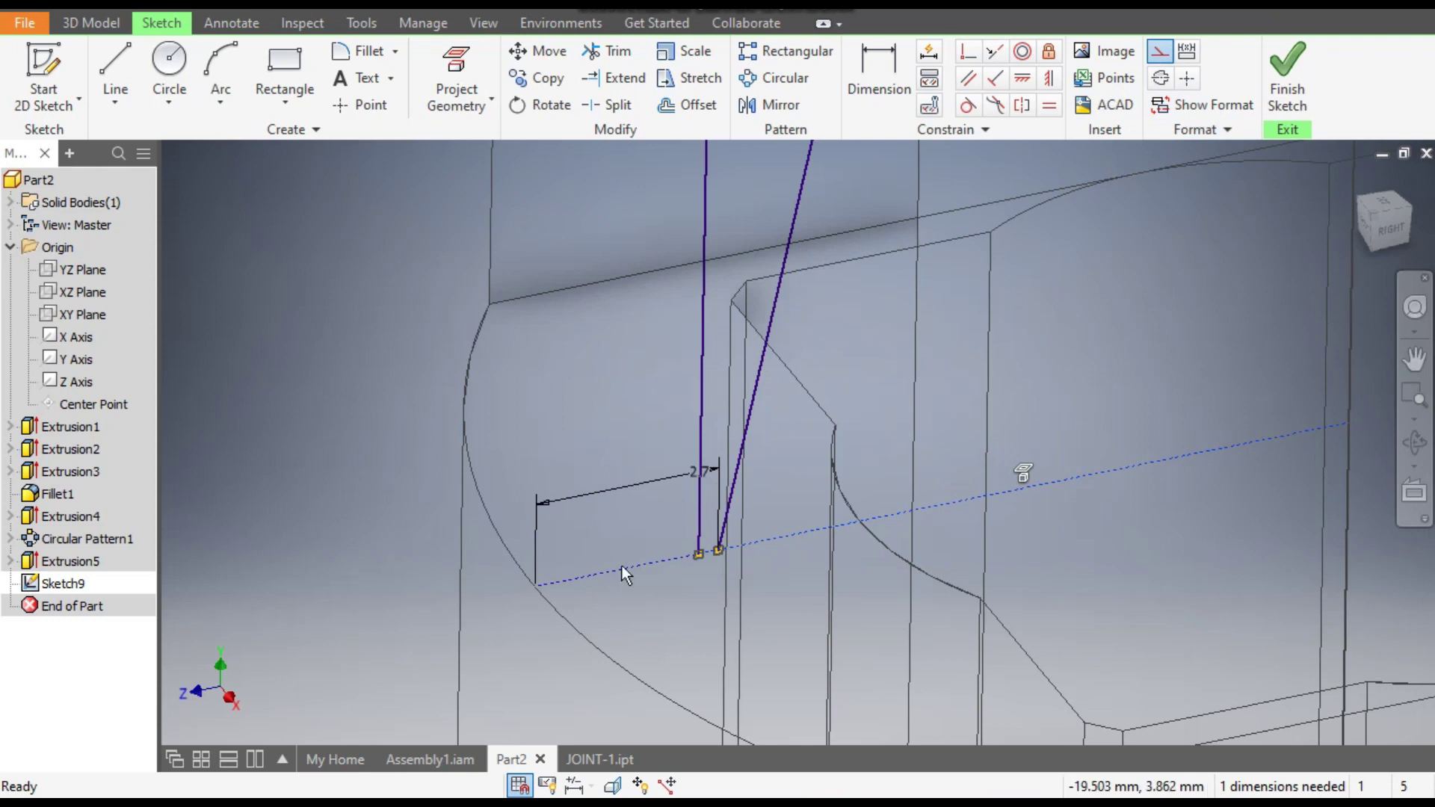
Step: Trim away the arc's overhang beyond the top line
{"action": "left_click", "coordinate": [121, 64]}
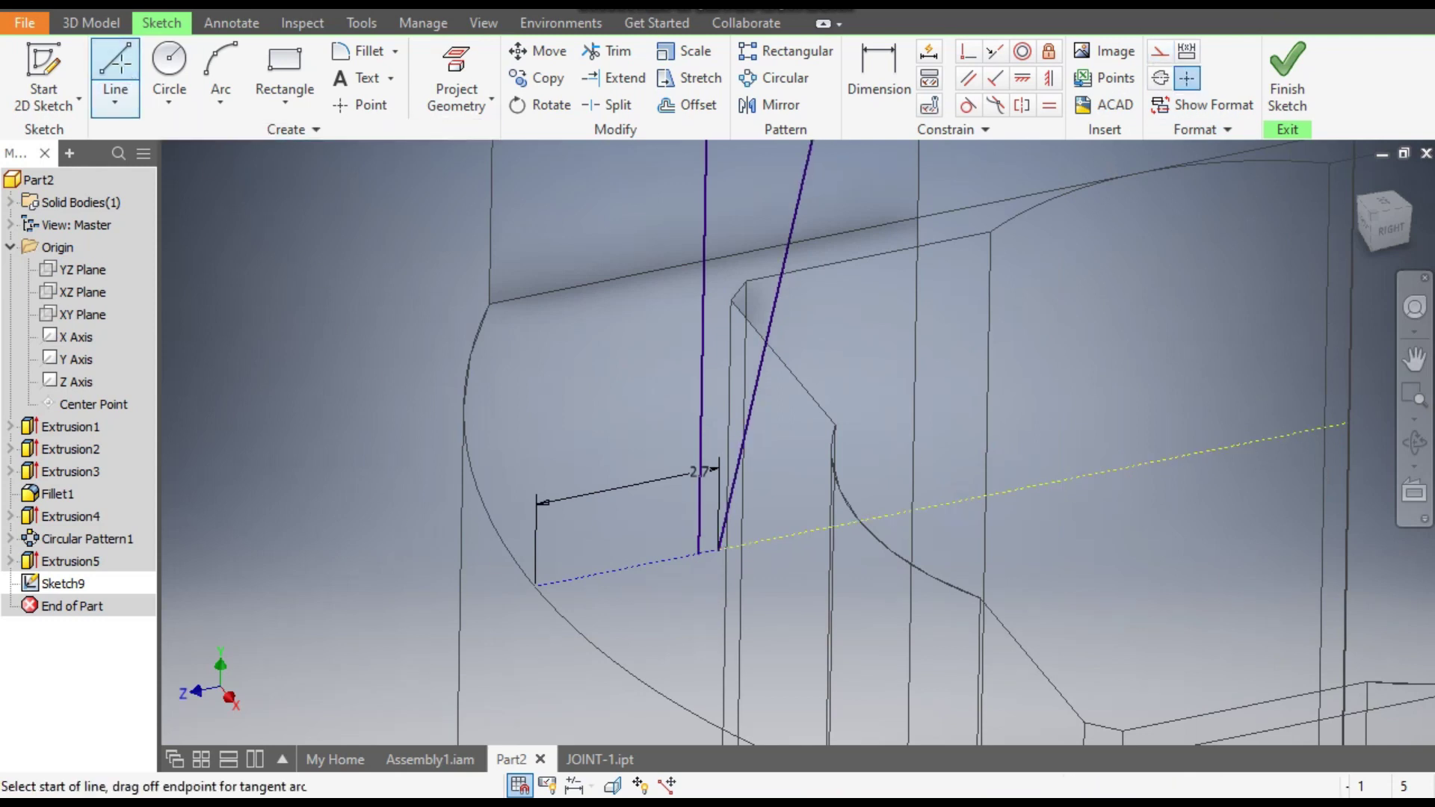
{"action": "scroll", "coordinate": [710, 572], "scroll_direction": "up", "scroll_amount": 2}
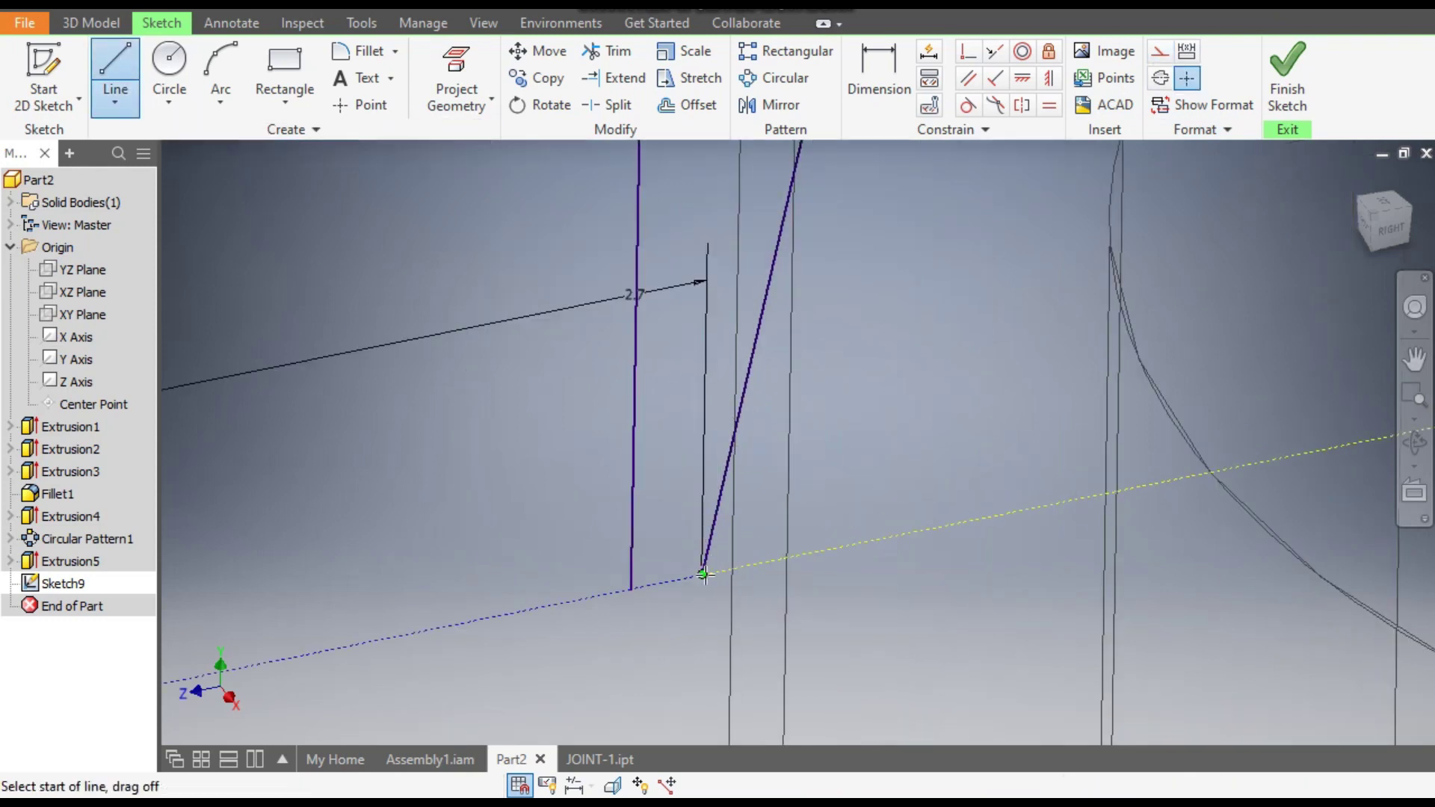
{"action": "left_click", "coordinate": [703, 575]}
{"action": "key", "text": "Escape"}
{"action": "scroll", "coordinate": [755, 569], "scroll_direction": "down", "scroll_amount": 3}
{"action": "mouse_move", "coordinate": [754, 570]}
{"action": "middle_mouse_down"}
{"action": "mouse_move", "coordinate": [590, 581]}
{"action": "mouse_move", "coordinate": [687, 598]}
{"action": "middle_mouse_up"}
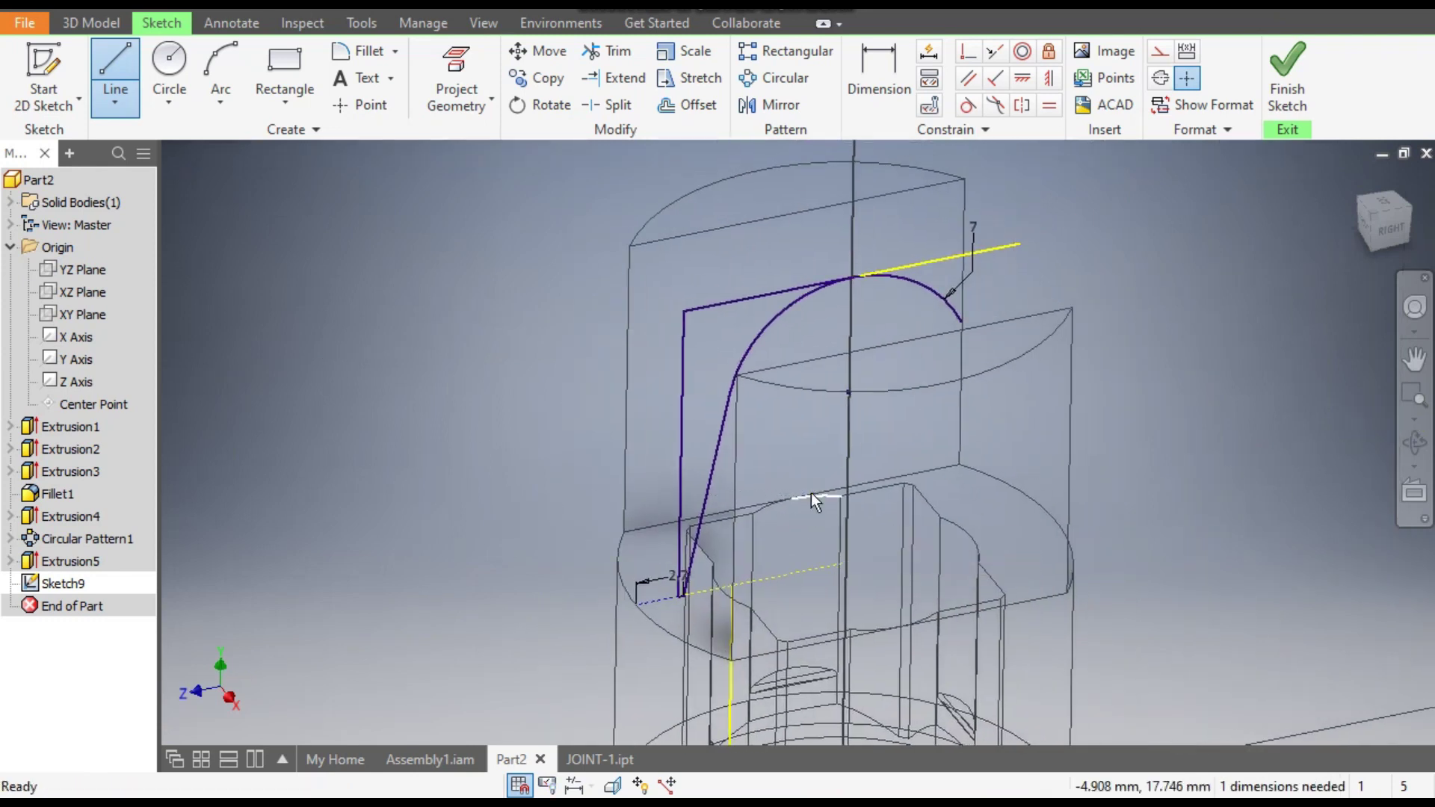
{"action": "key", "text": "Escape"}
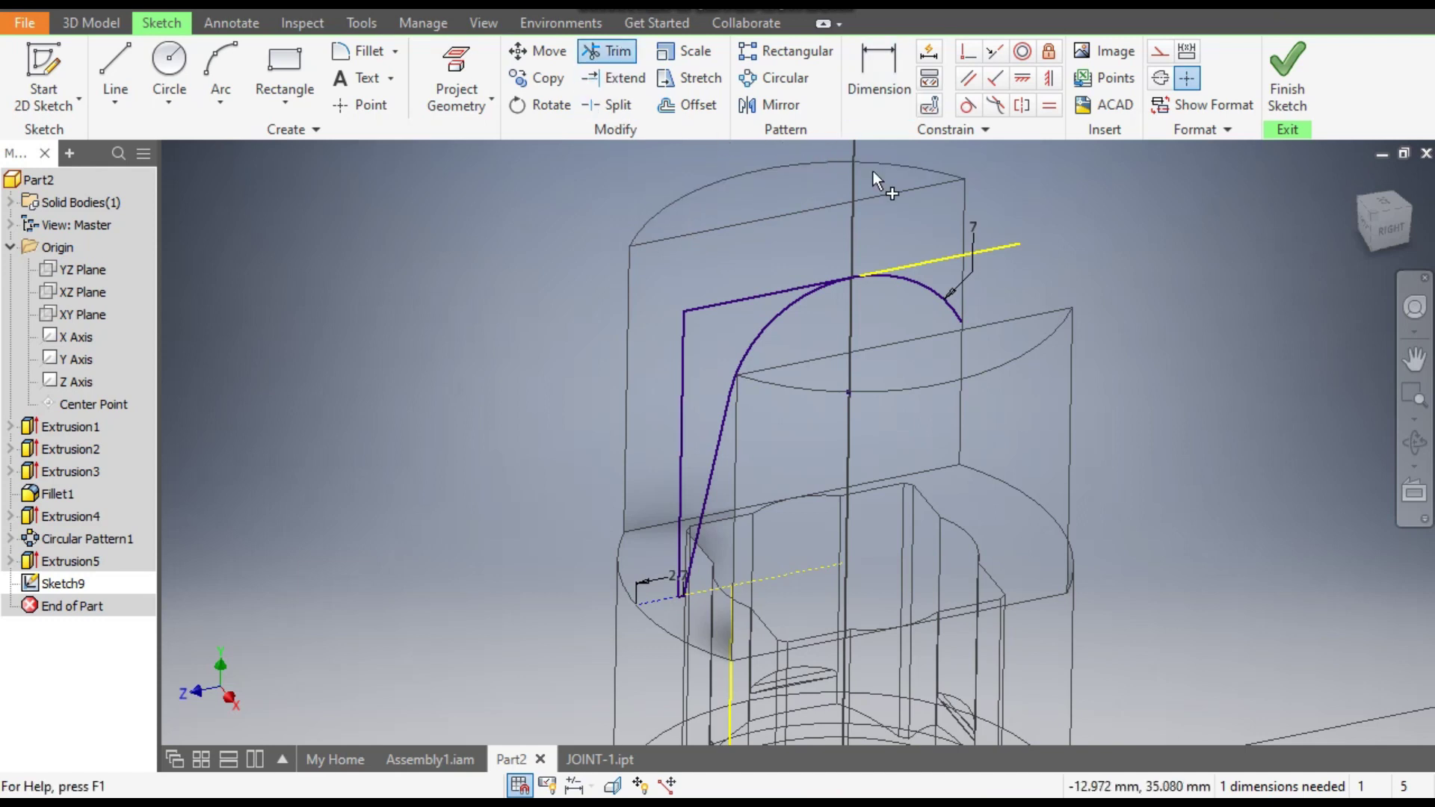
{"action": "left_click", "coordinate": [920, 283]}
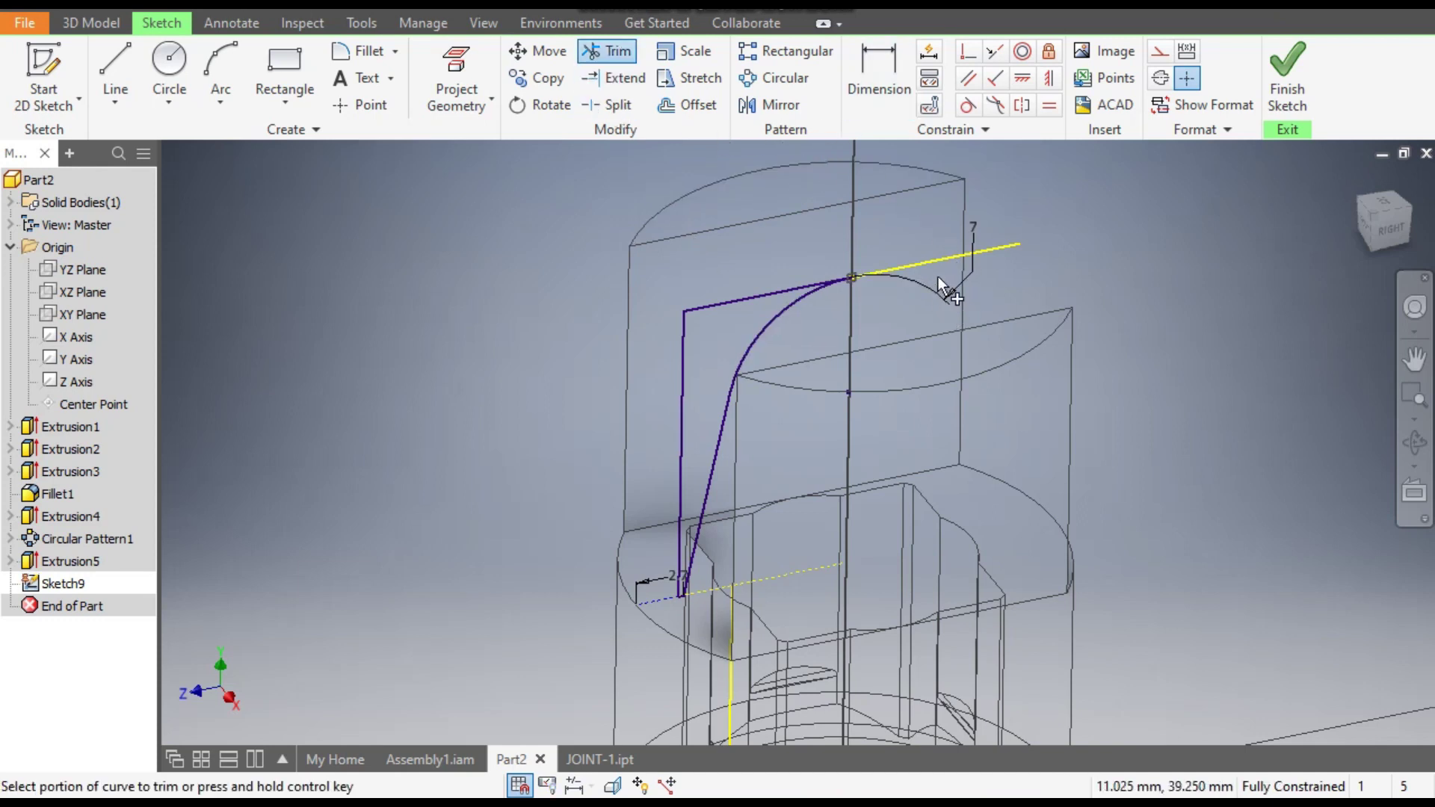
{"action": "key", "text": "Escape"}
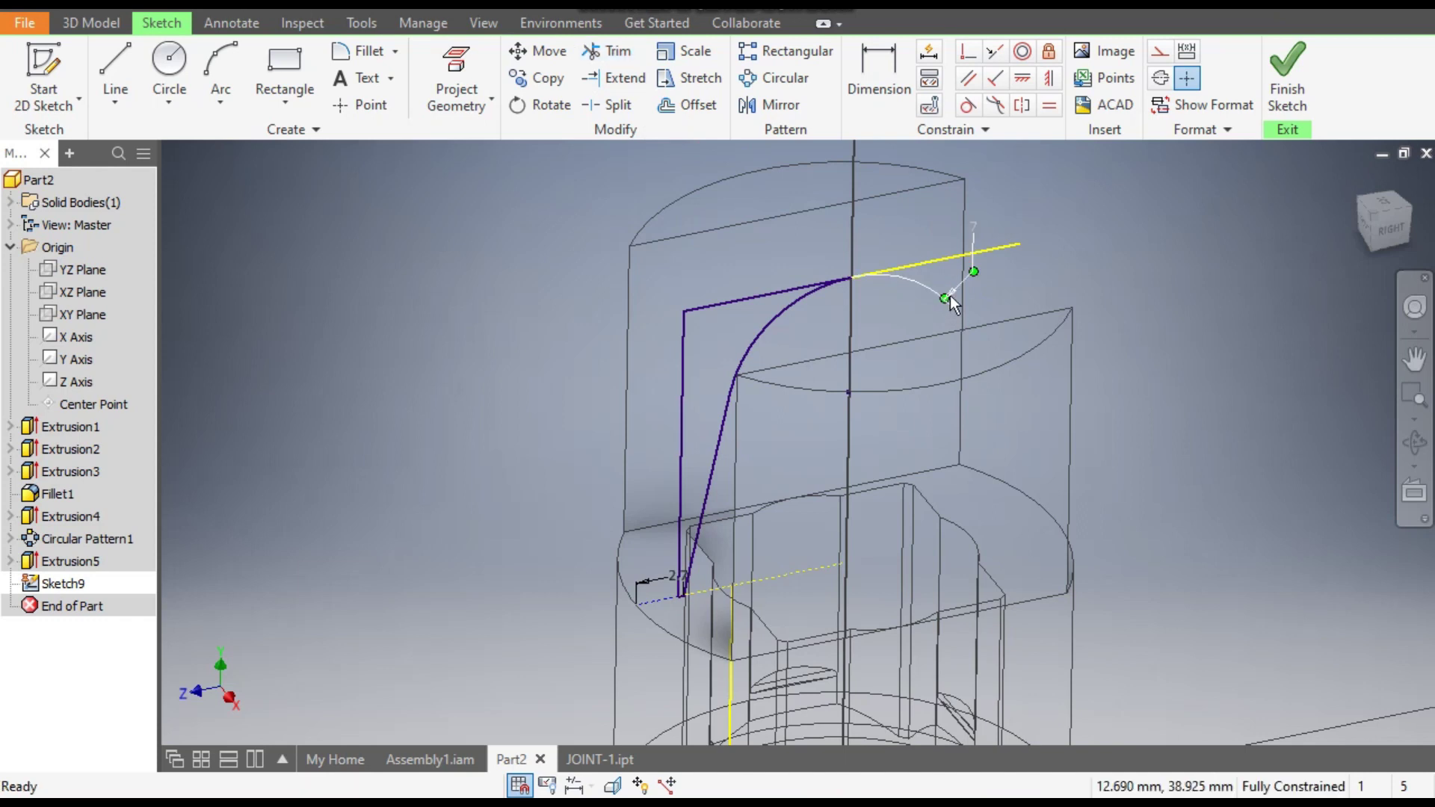
Step: Convert the long top reference line to construction geometry
{"action": "left_click", "coordinate": [947, 258]}
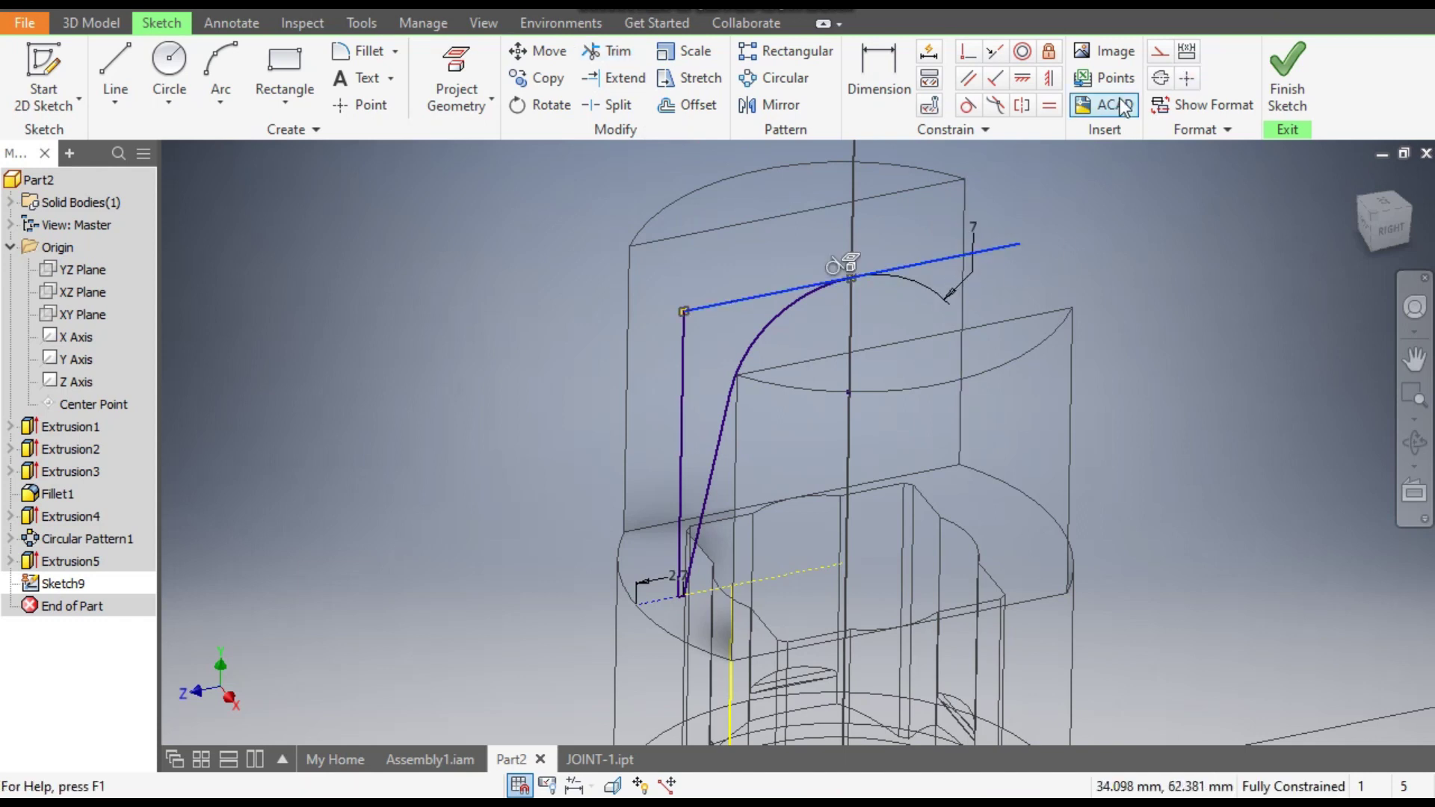
{"action": "left_click", "coordinate": [1159, 50]}
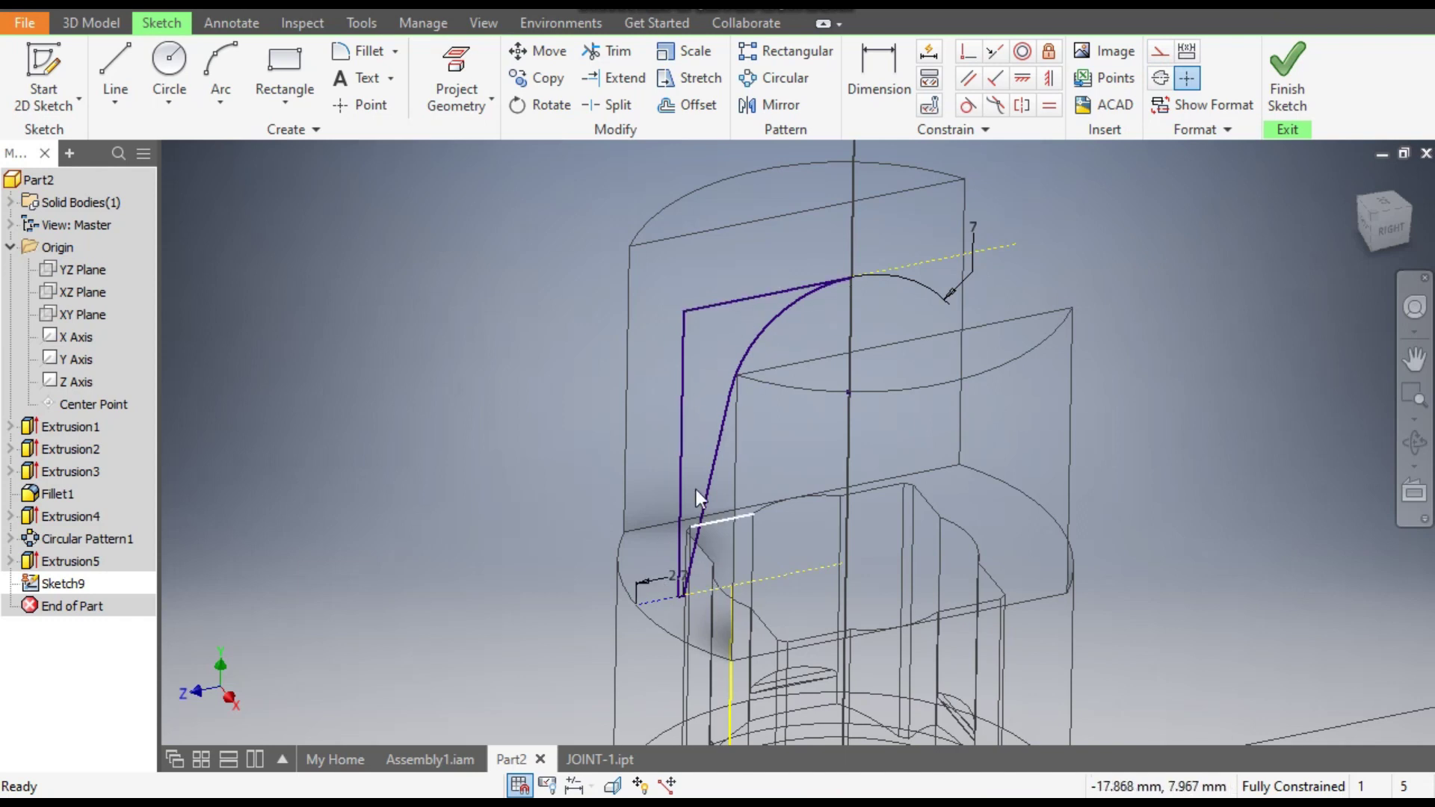
{"action": "left_click", "coordinate": [105, 27]}
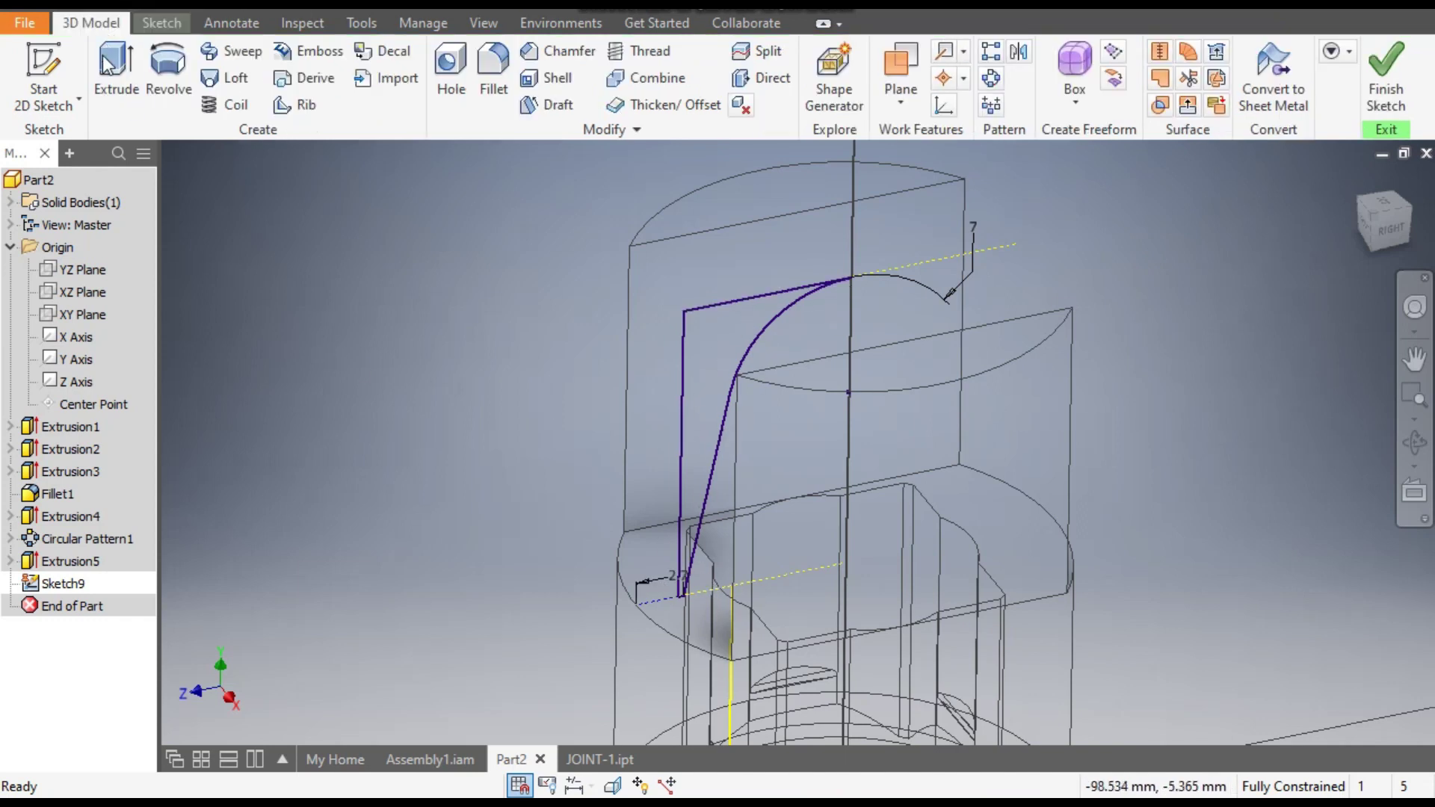
Step: Set up a flipped extrude cut of the profile and show the model shaded with edges
{"action": "left_click", "coordinate": [103, 79]}
{"action": "scroll", "coordinate": [759, 263], "scroll_direction": "down", "scroll_amount": 3}
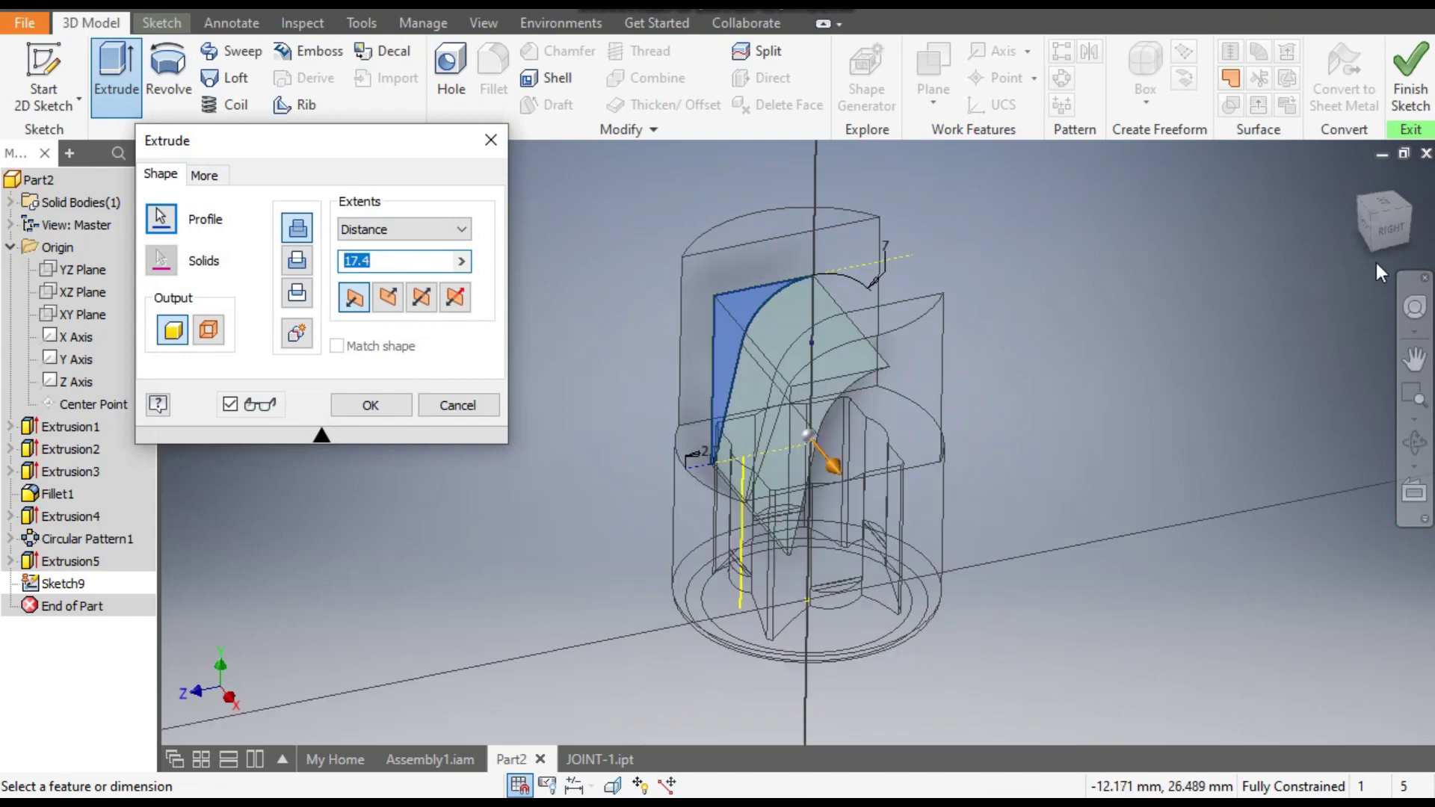
{"action": "left_click", "coordinate": [387, 297]}
{"action": "left_click", "coordinate": [422, 298]}
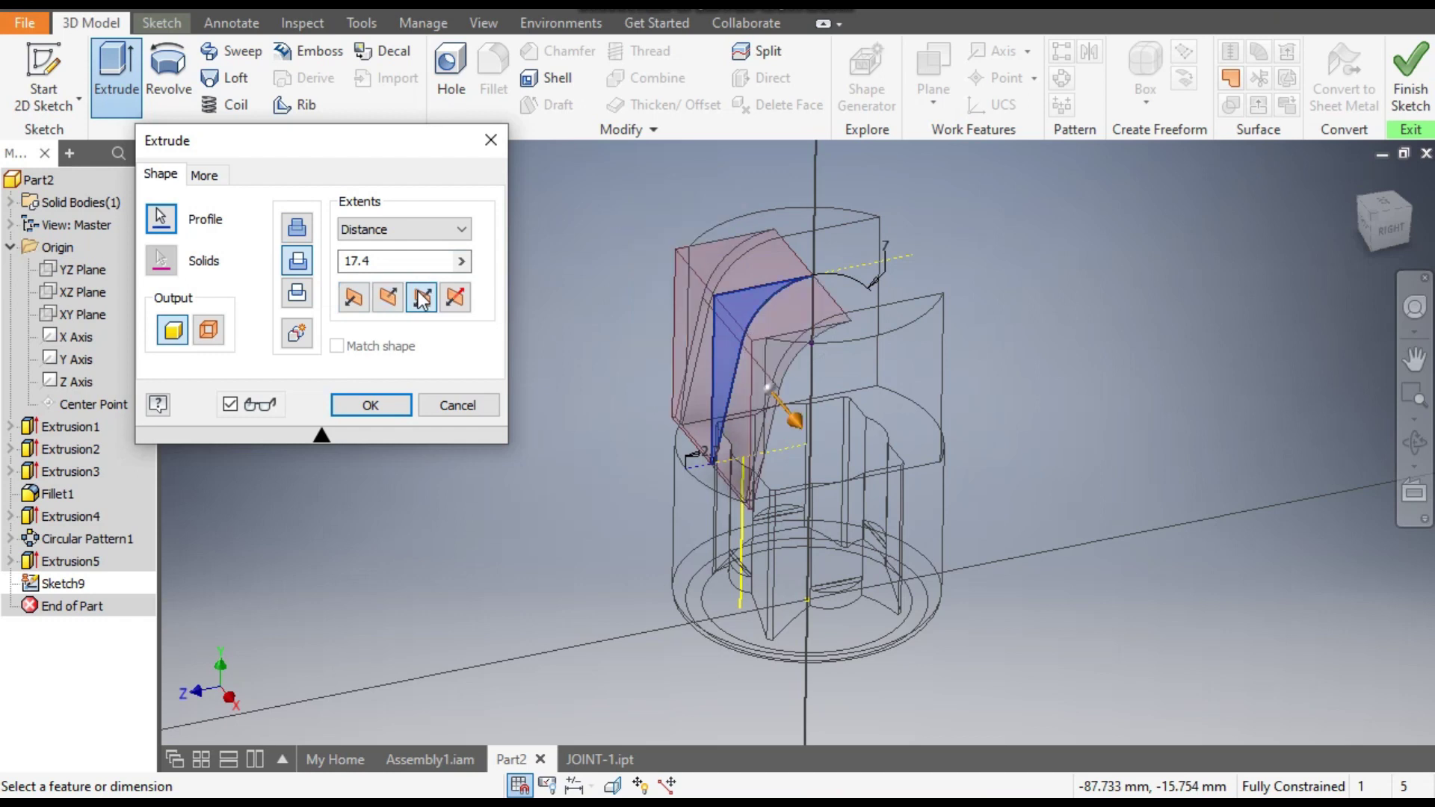
{"action": "left_click", "coordinate": [487, 26]}
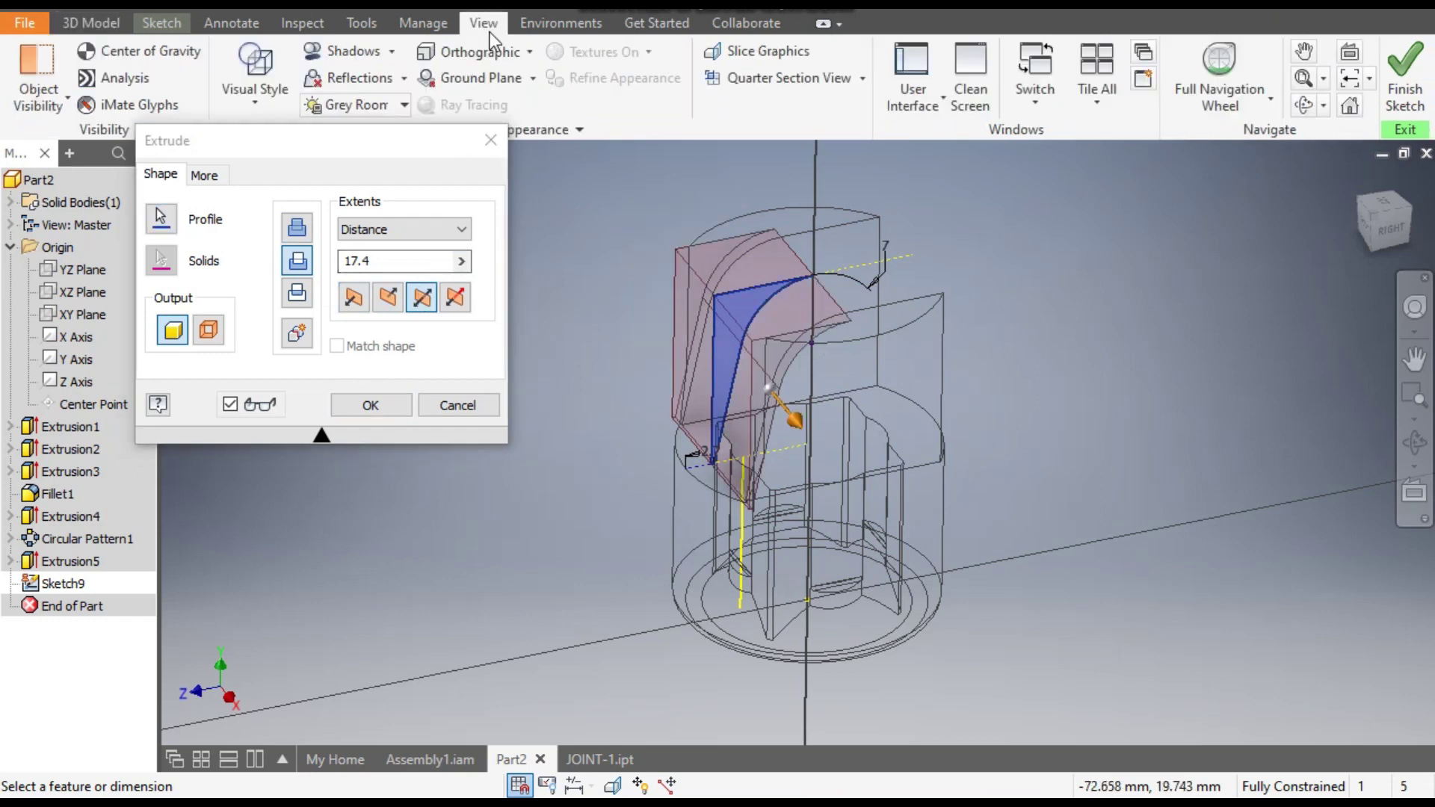
{"action": "left_click", "coordinate": [261, 98]}
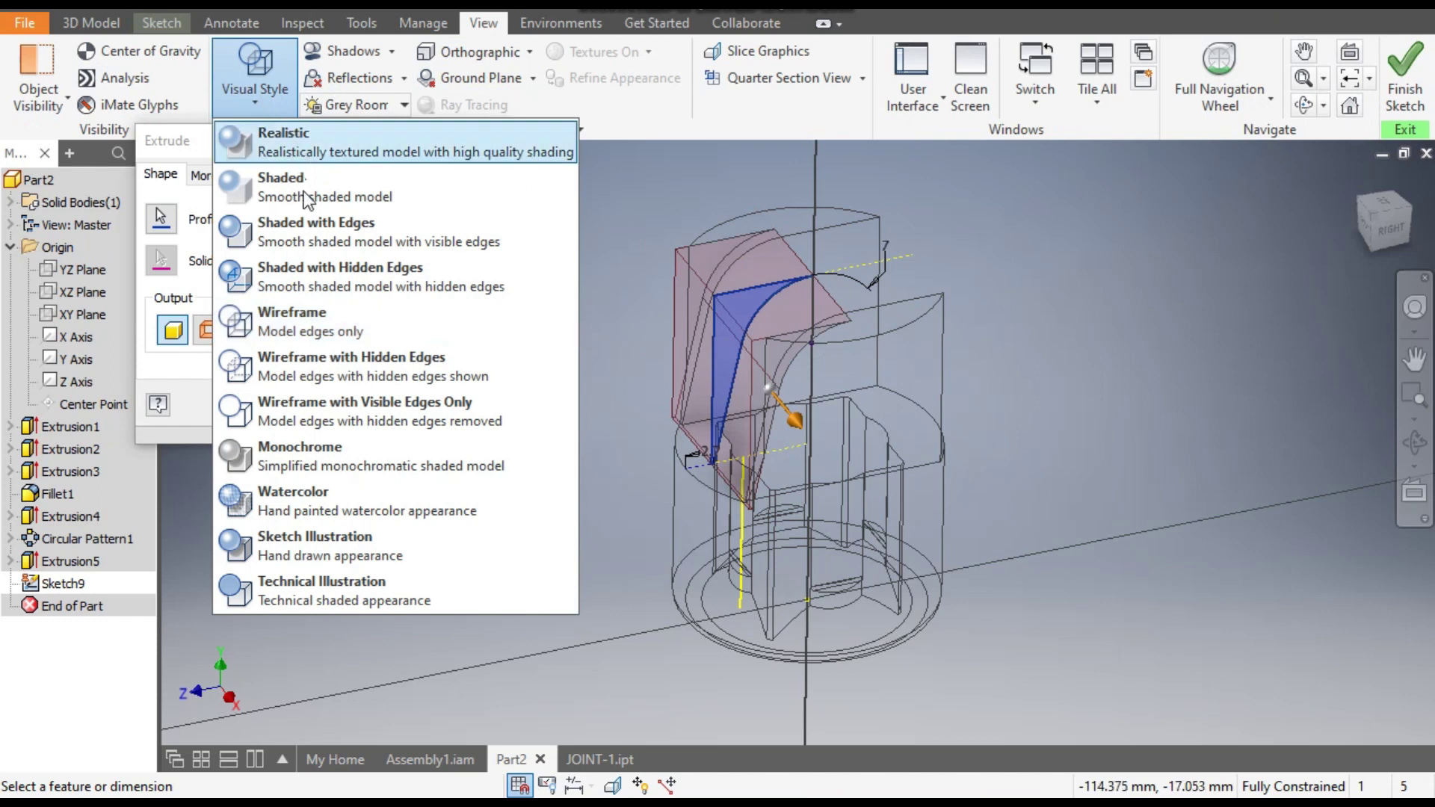
{"action": "left_click", "coordinate": [307, 226]}
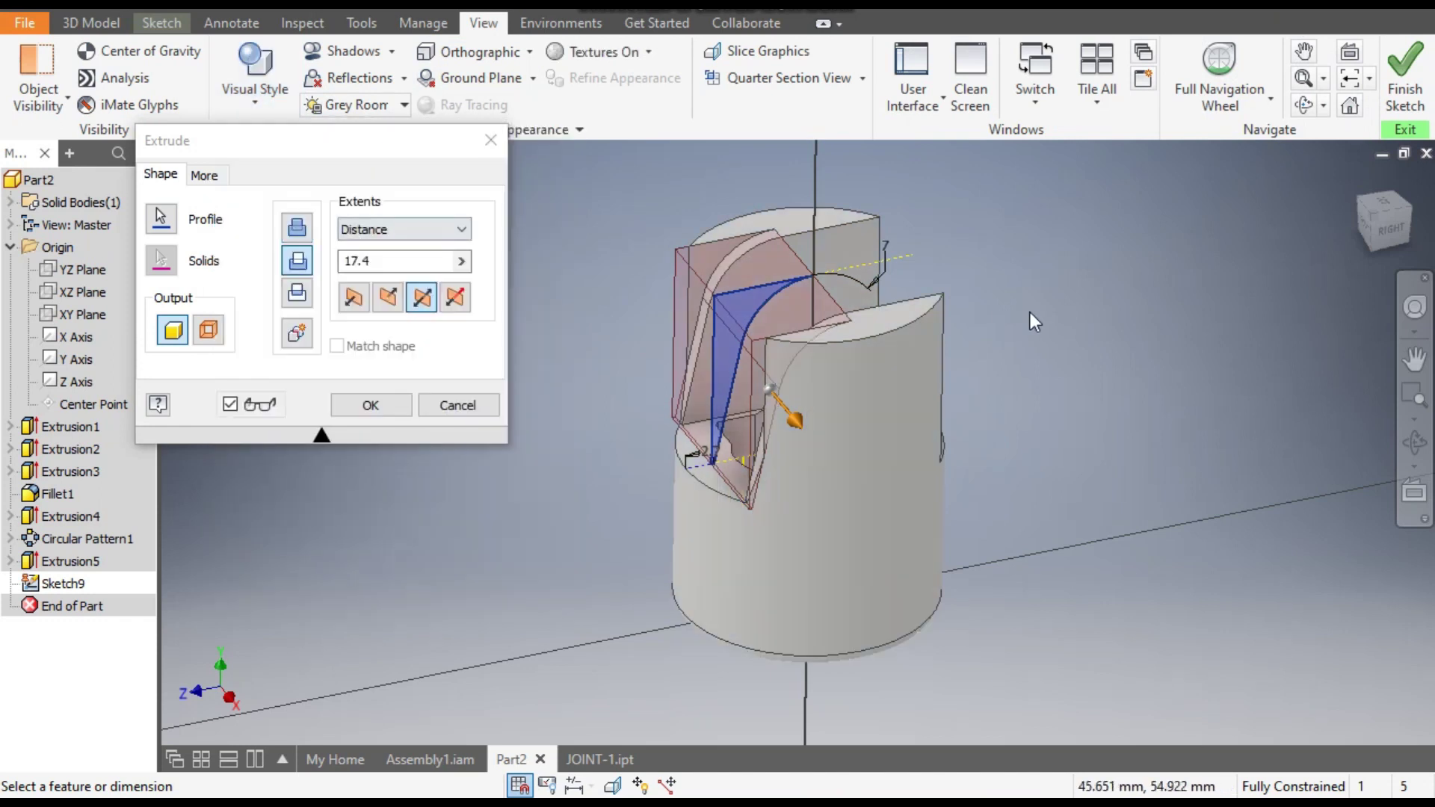
Step: Extend the cut to about 39.65 mm through both prongs and apply it
{"action": "left_click", "coordinate": [1378, 231]}
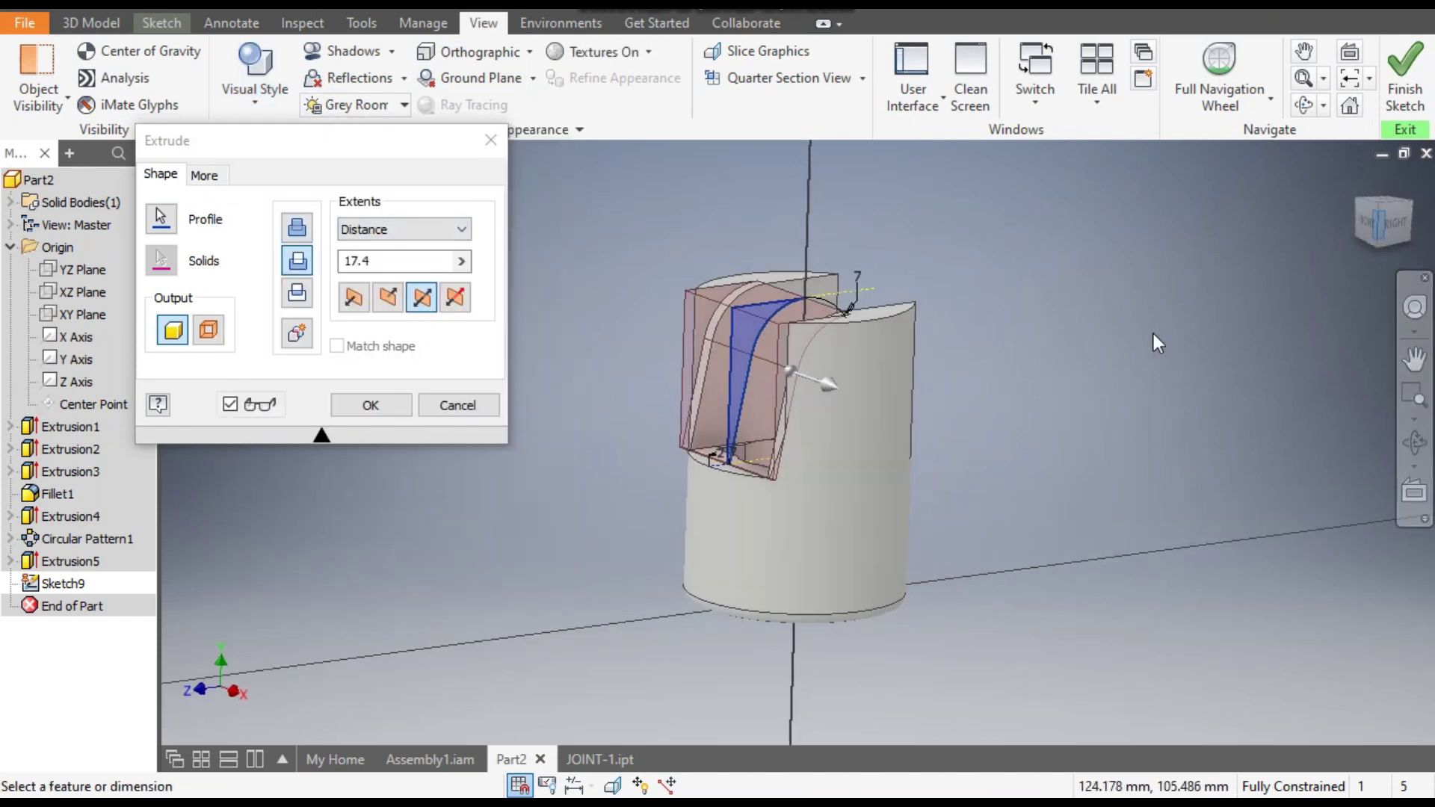
{"action": "middle_click_drag", "start_coordinate": [916, 289], "coordinate": [904, 335], "text": "shift"}
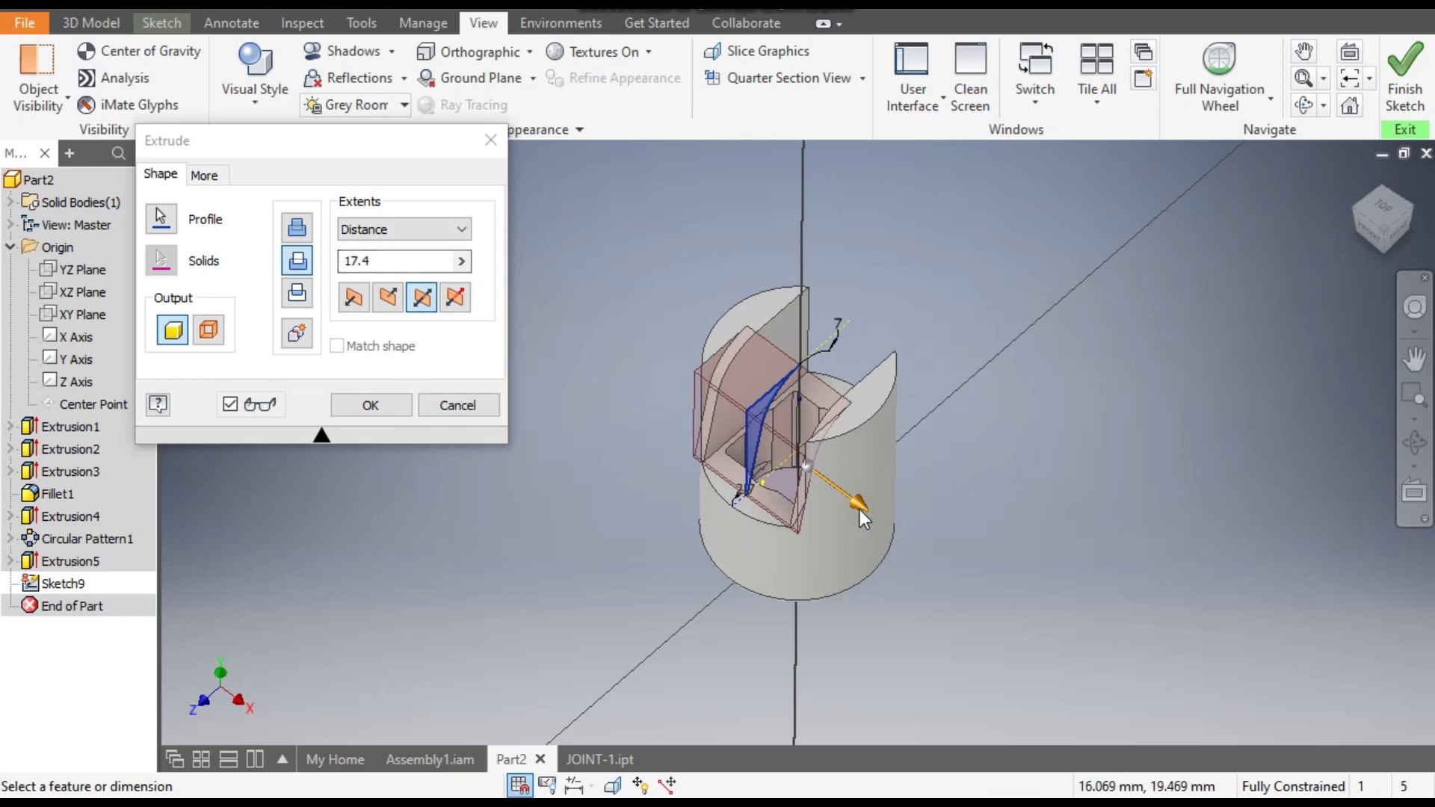
{"action": "left_click_drag", "start_coordinate": [864, 510], "coordinate": [945, 541]}
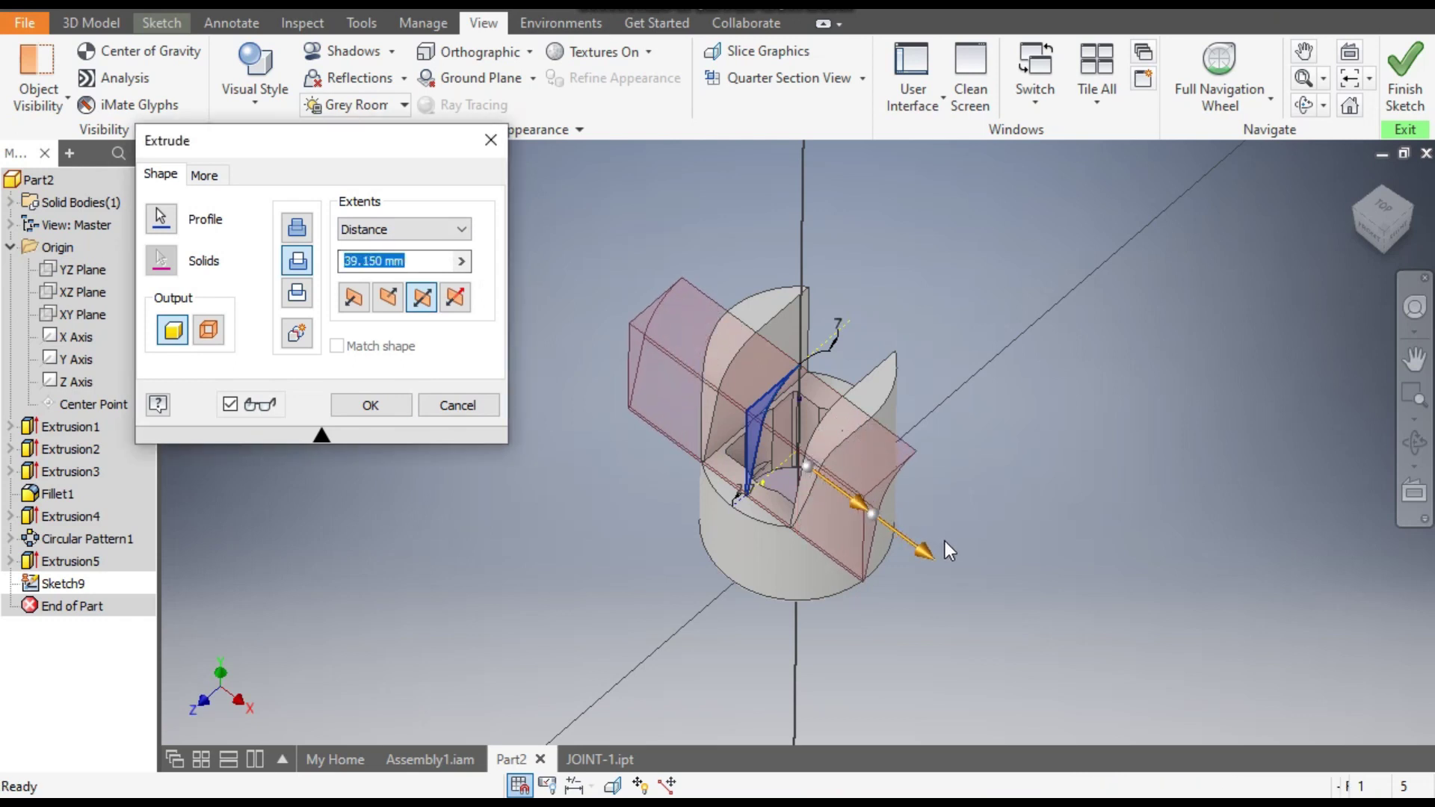
{"action": "left_click", "coordinate": [398, 410]}
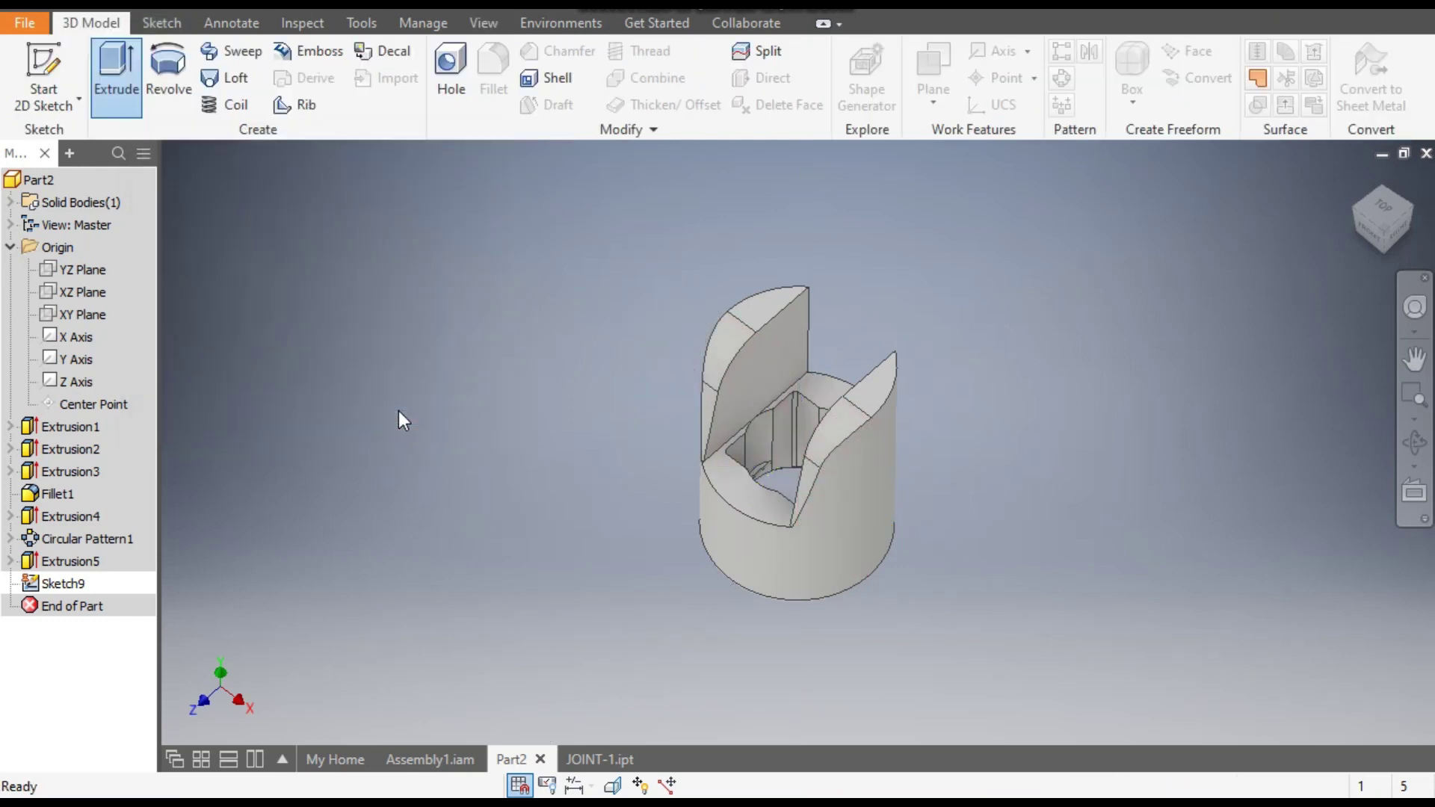
Step: Mirror Extrusion6 across the XY Plane to round the other side of the tips
{"action": "left_click", "coordinate": [1398, 238]}
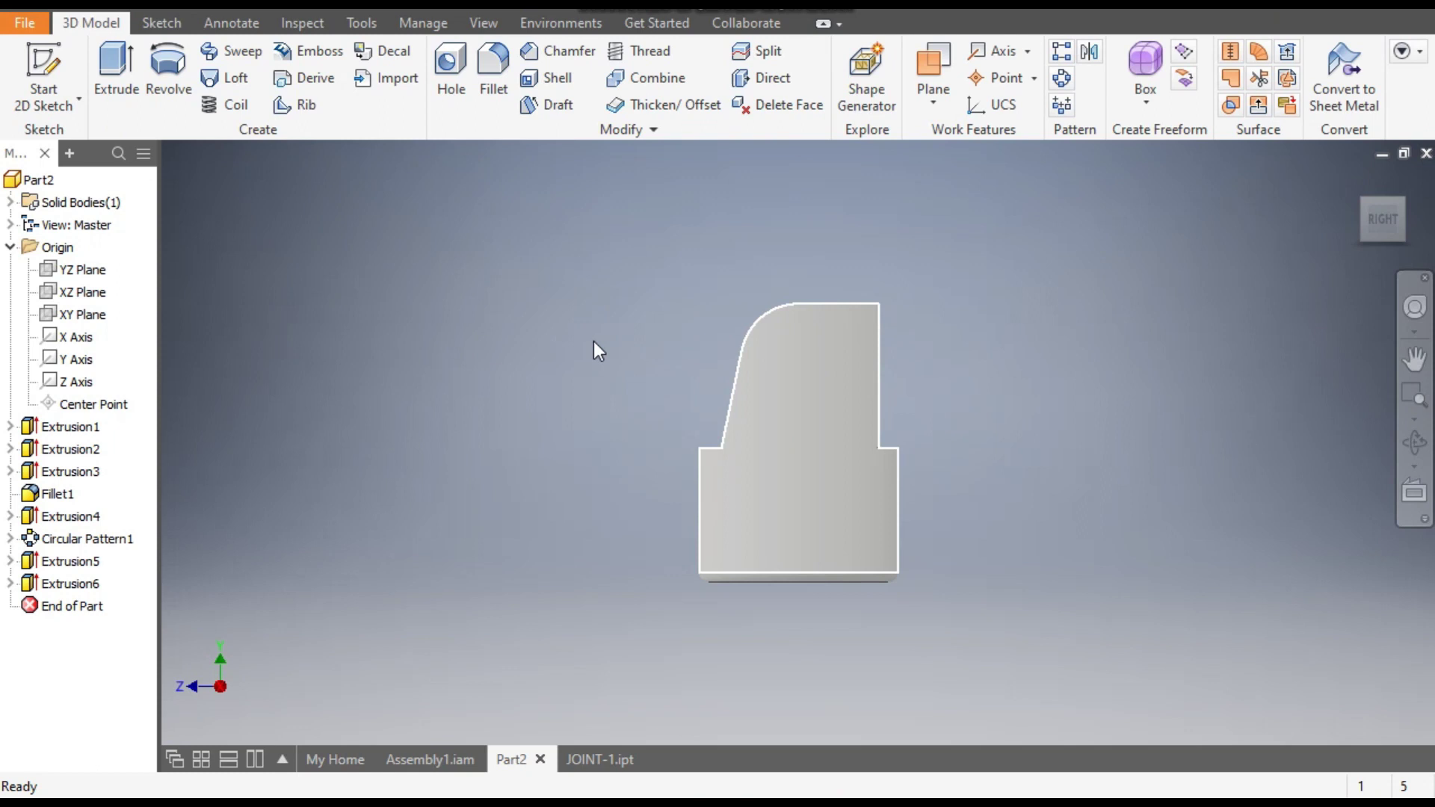
{"action": "left_click", "coordinate": [1091, 51]}
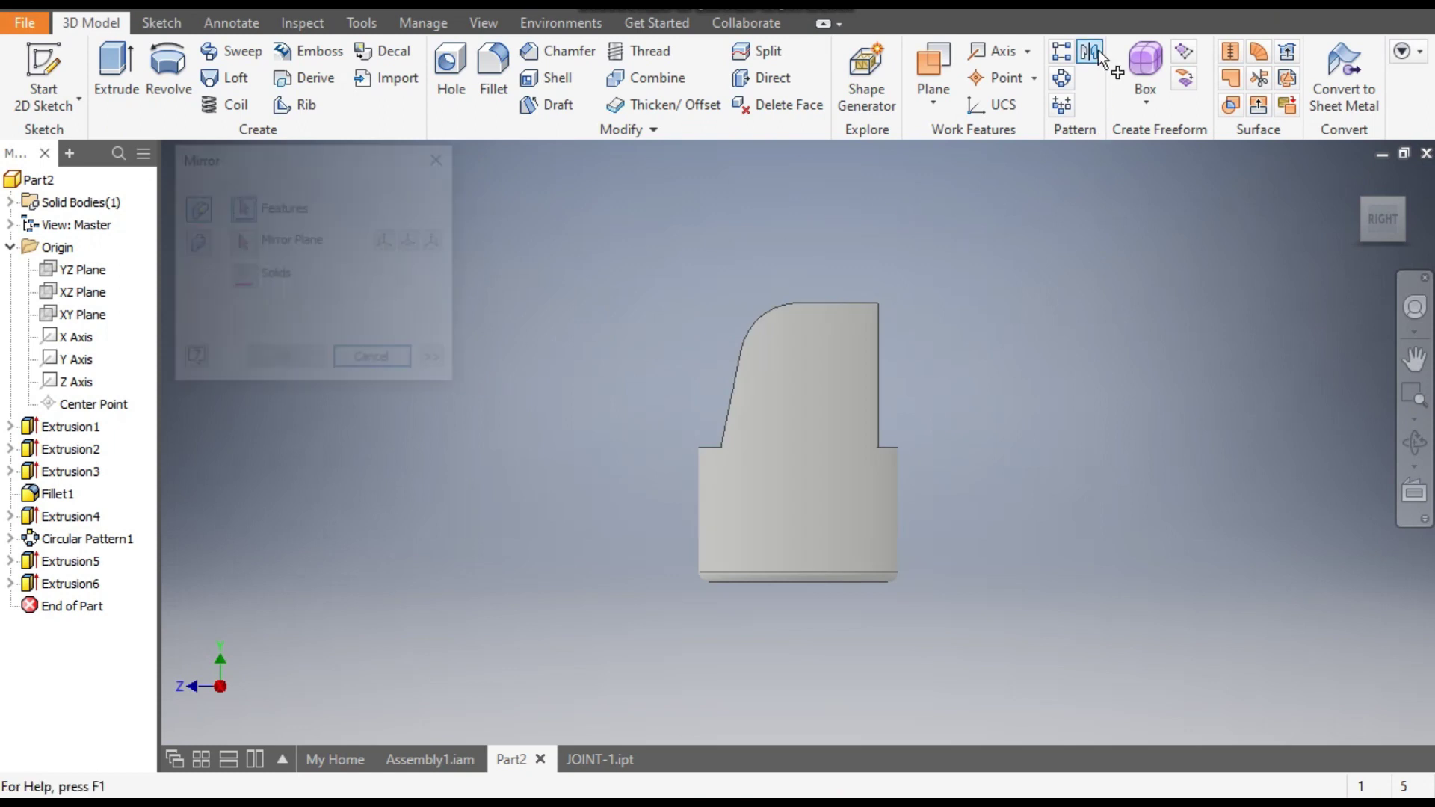
{"action": "left_click", "coordinate": [83, 584]}
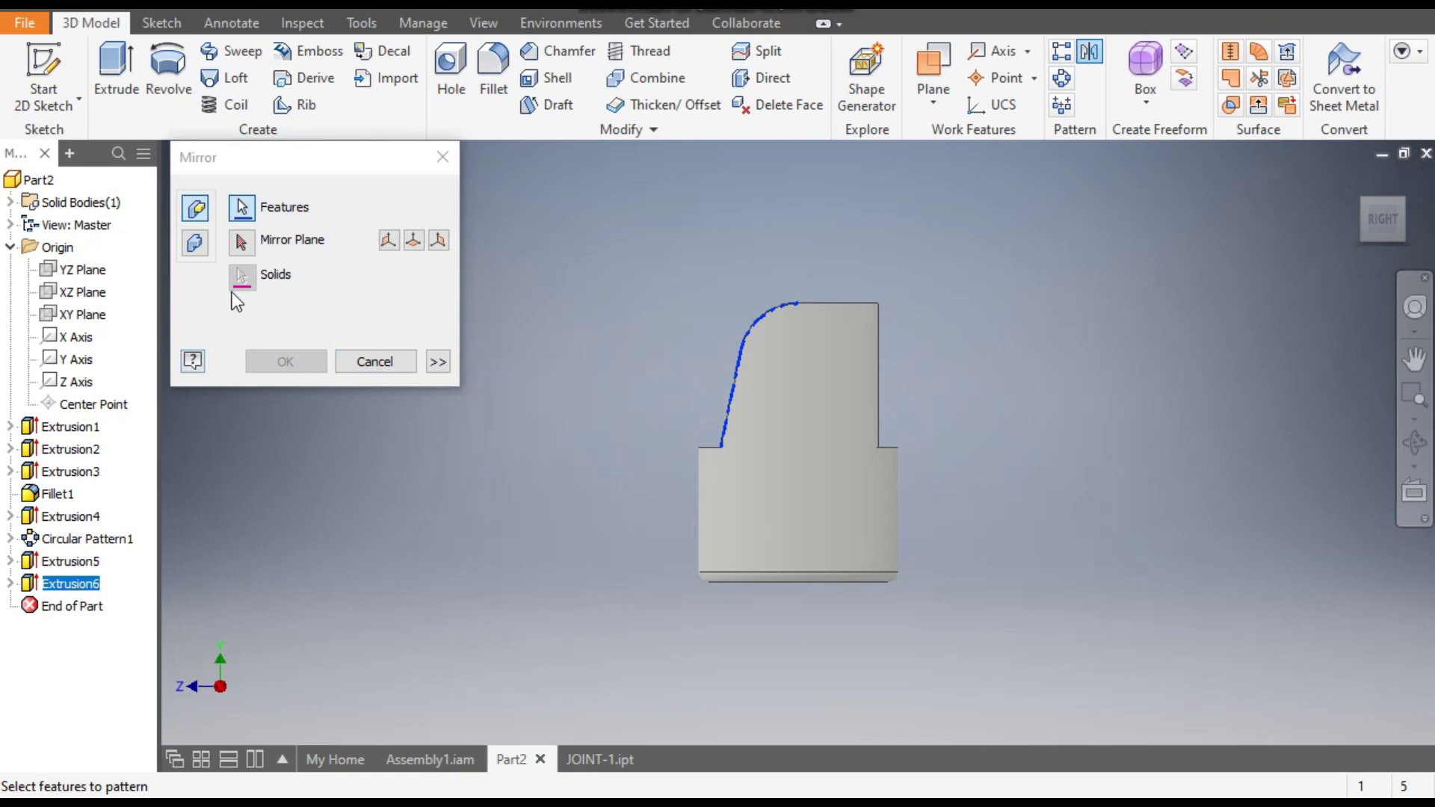
{"action": "left_click", "coordinate": [240, 243]}
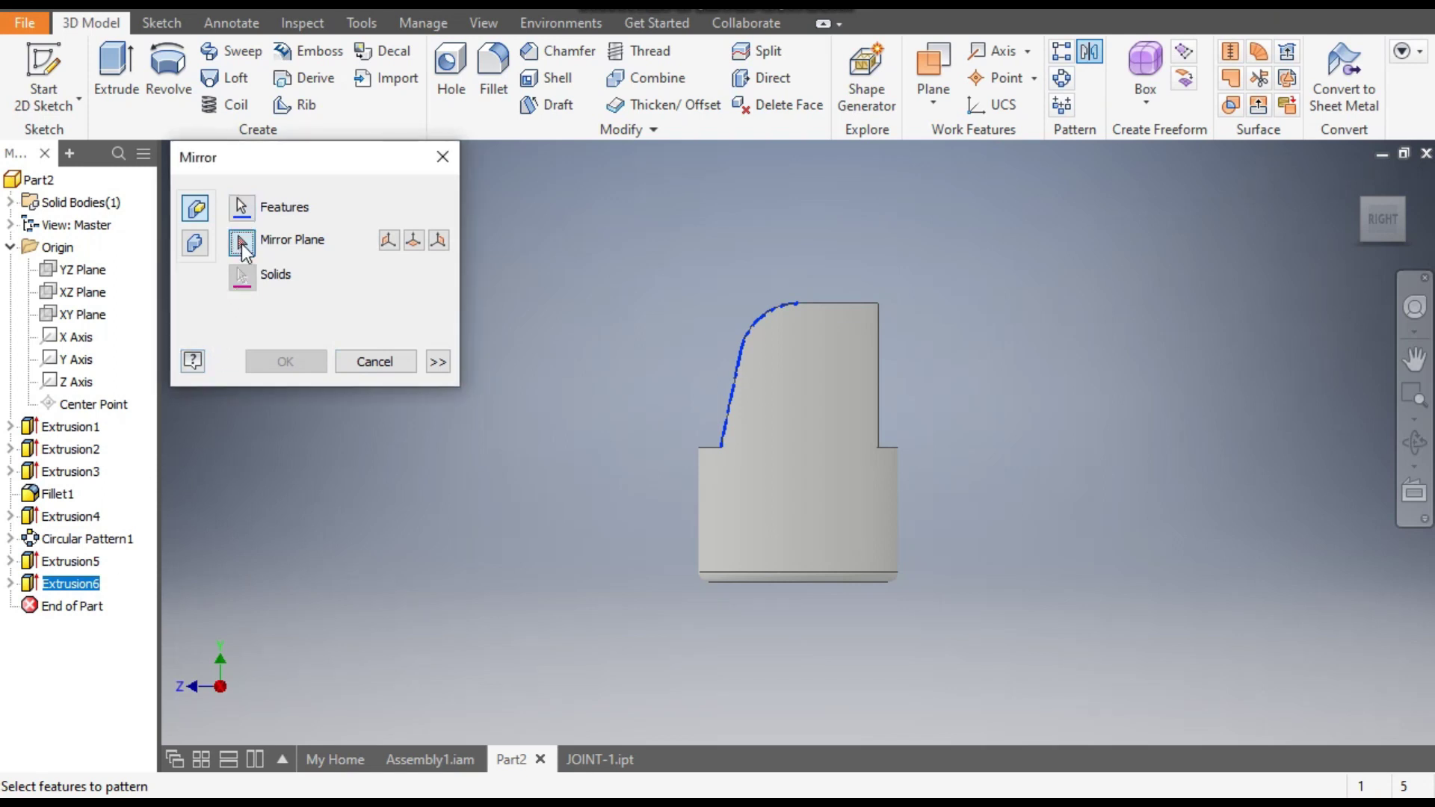
{"action": "left_click", "coordinate": [83, 316]}
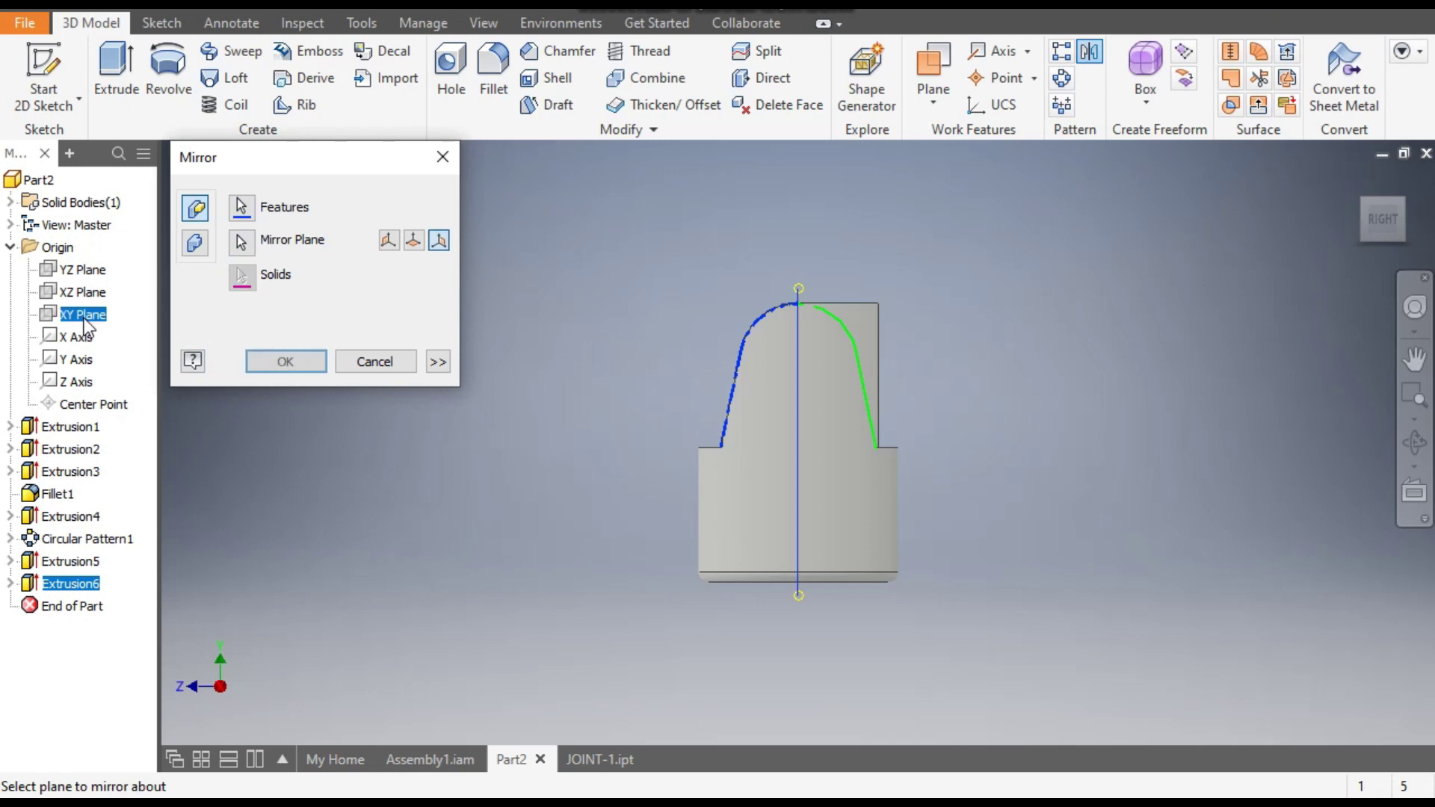
{"action": "left_click", "coordinate": [269, 366]}
{"action": "middle_click_drag", "start_coordinate": [949, 393], "coordinate": [1034, 417], "text": "shift"}
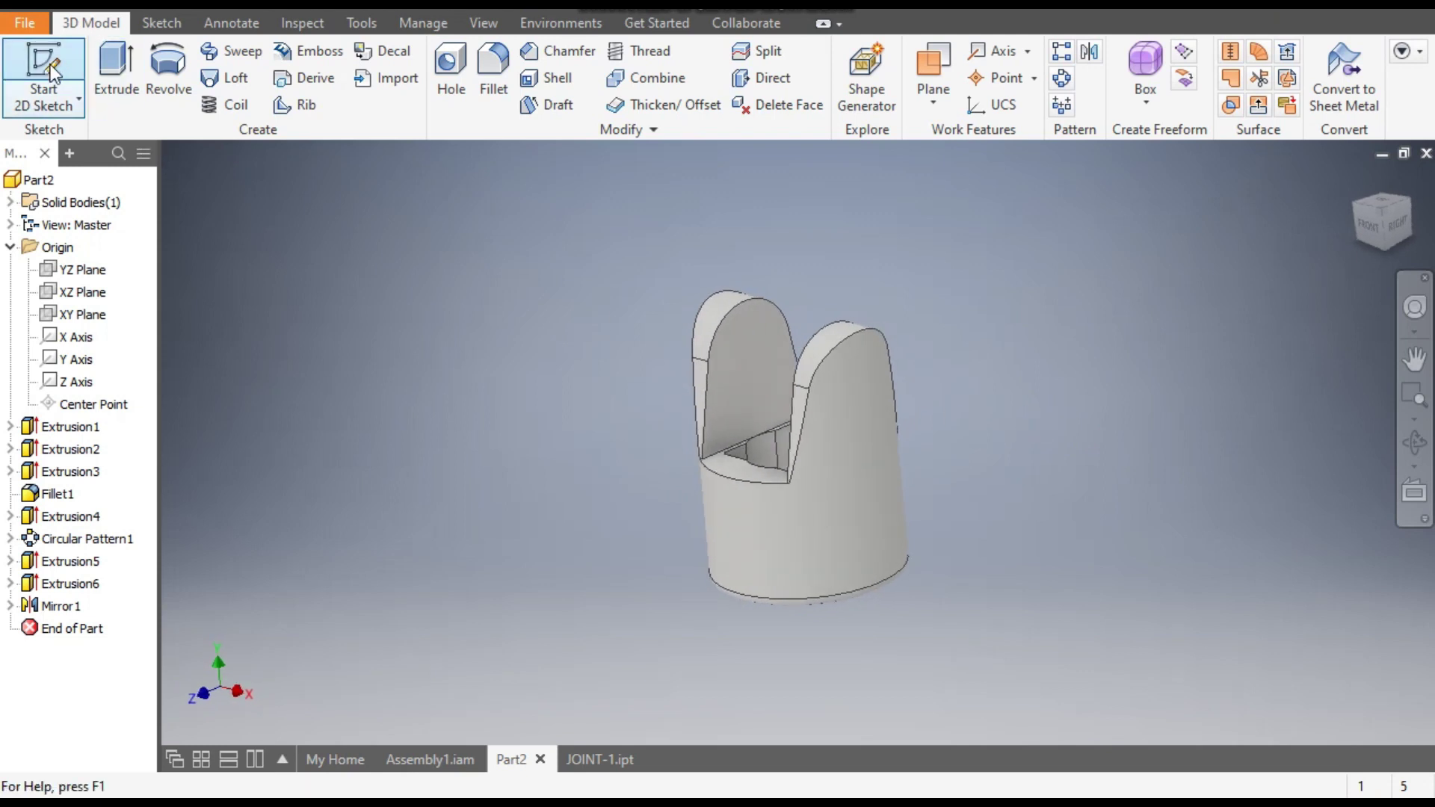
Step: On a new XY Plane sketch, draw a 4.83 circle centred on the lug tip arc
{"action": "left_click", "coordinate": [68, 95]}
{"action": "left_click", "coordinate": [96, 314]}
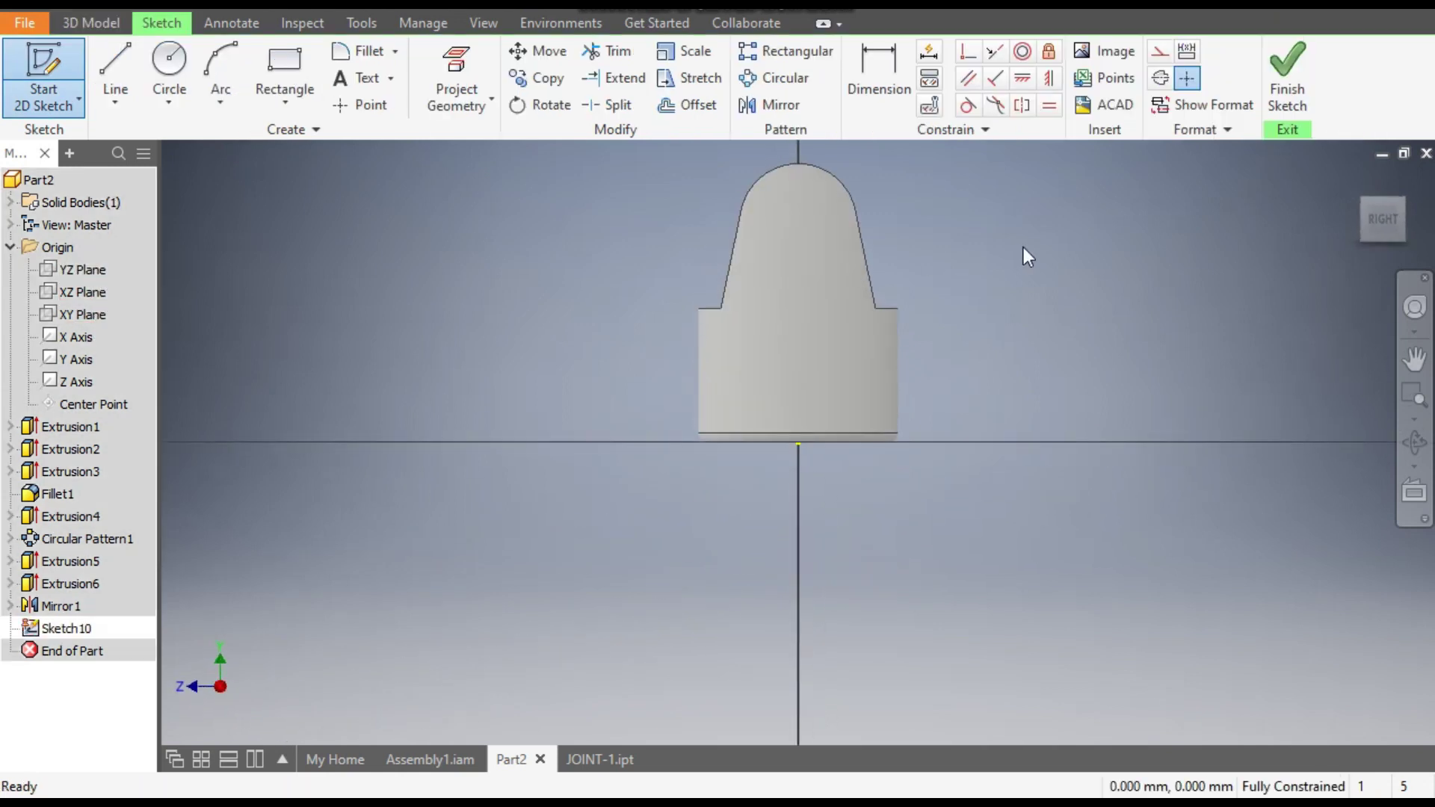
{"action": "left_click", "coordinate": [169, 68]}
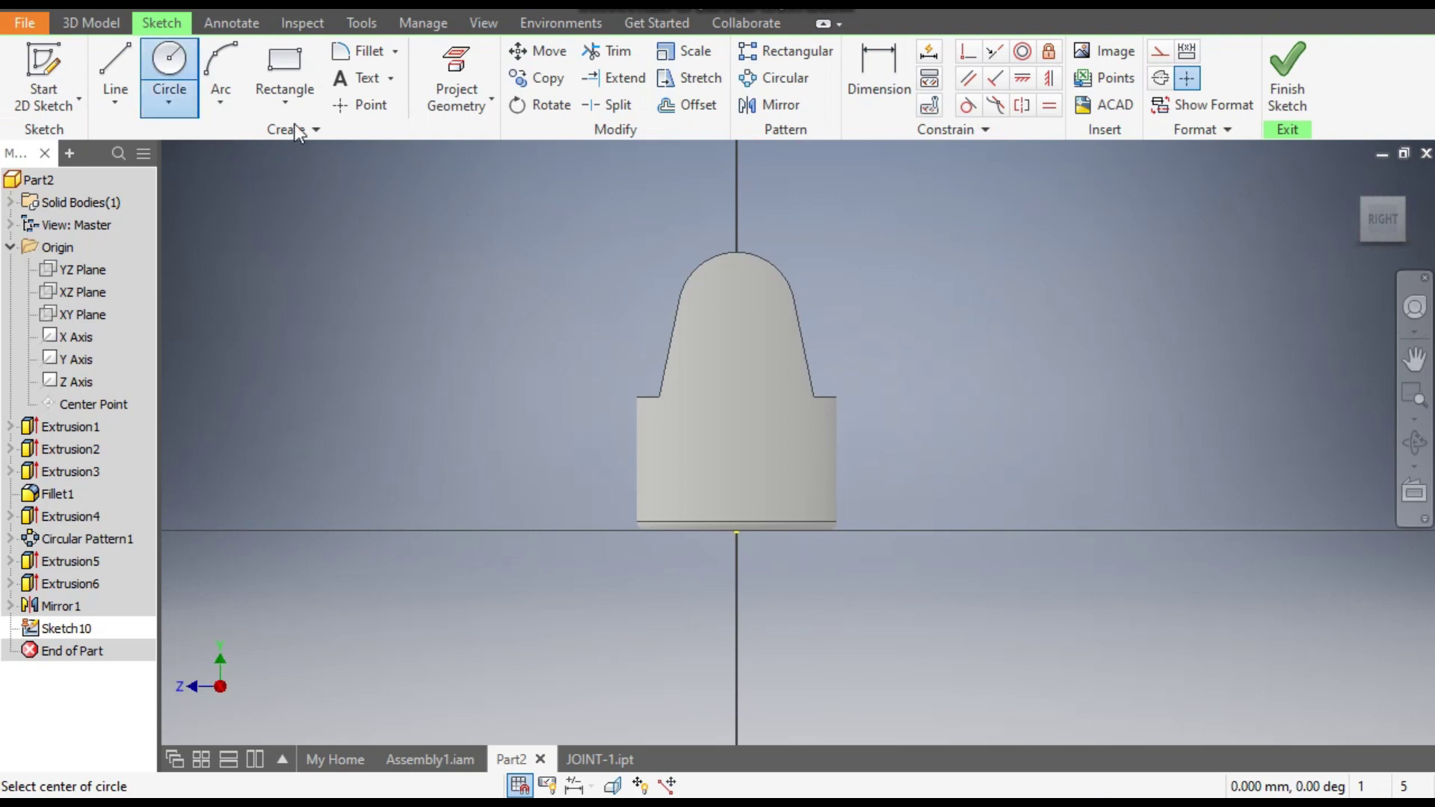
{"action": "left_click", "coordinate": [737, 309]}
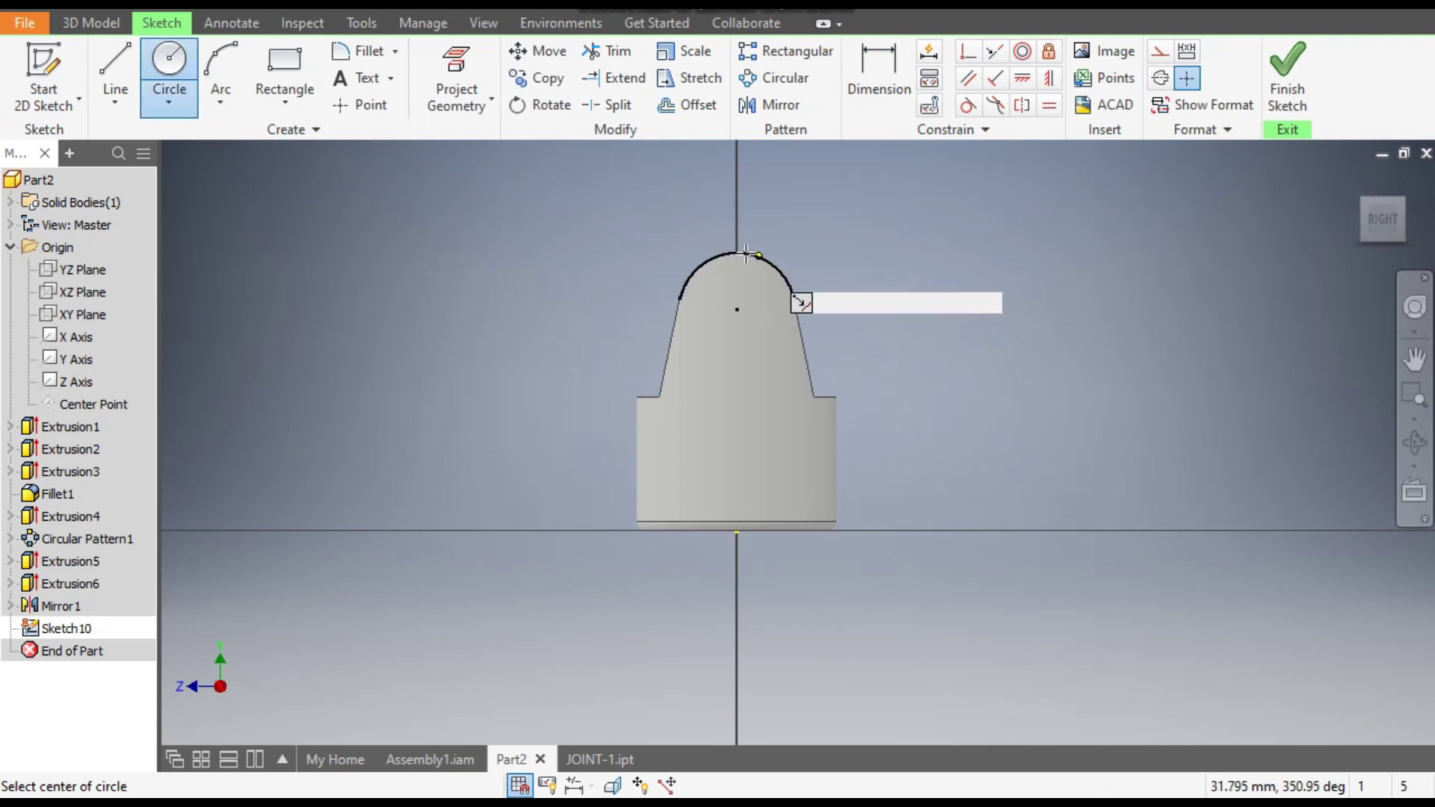
{"action": "left_click", "coordinate": [736, 311]}
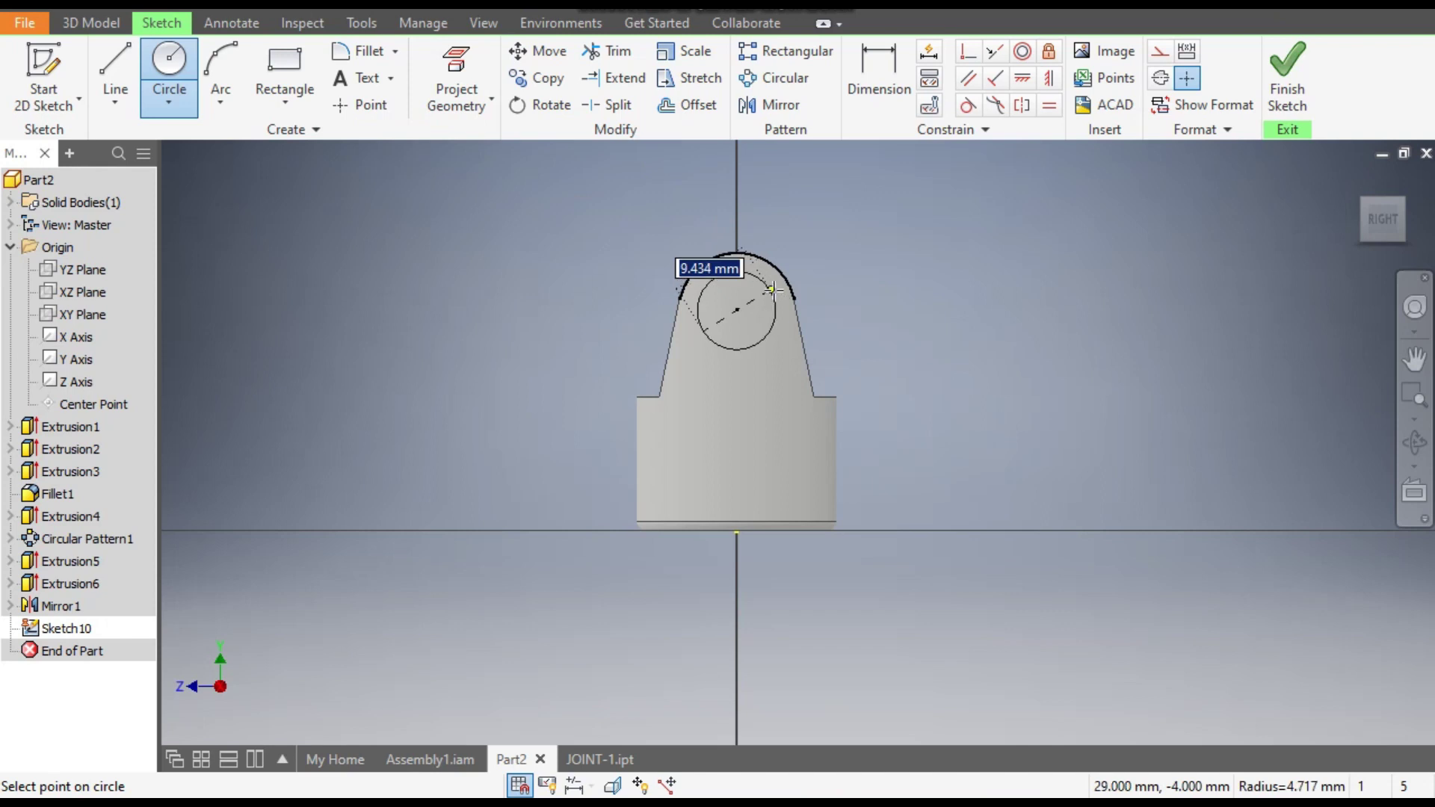
{"action": "type", "text": "4.83"}
{"action": "key", "text": "Return"}
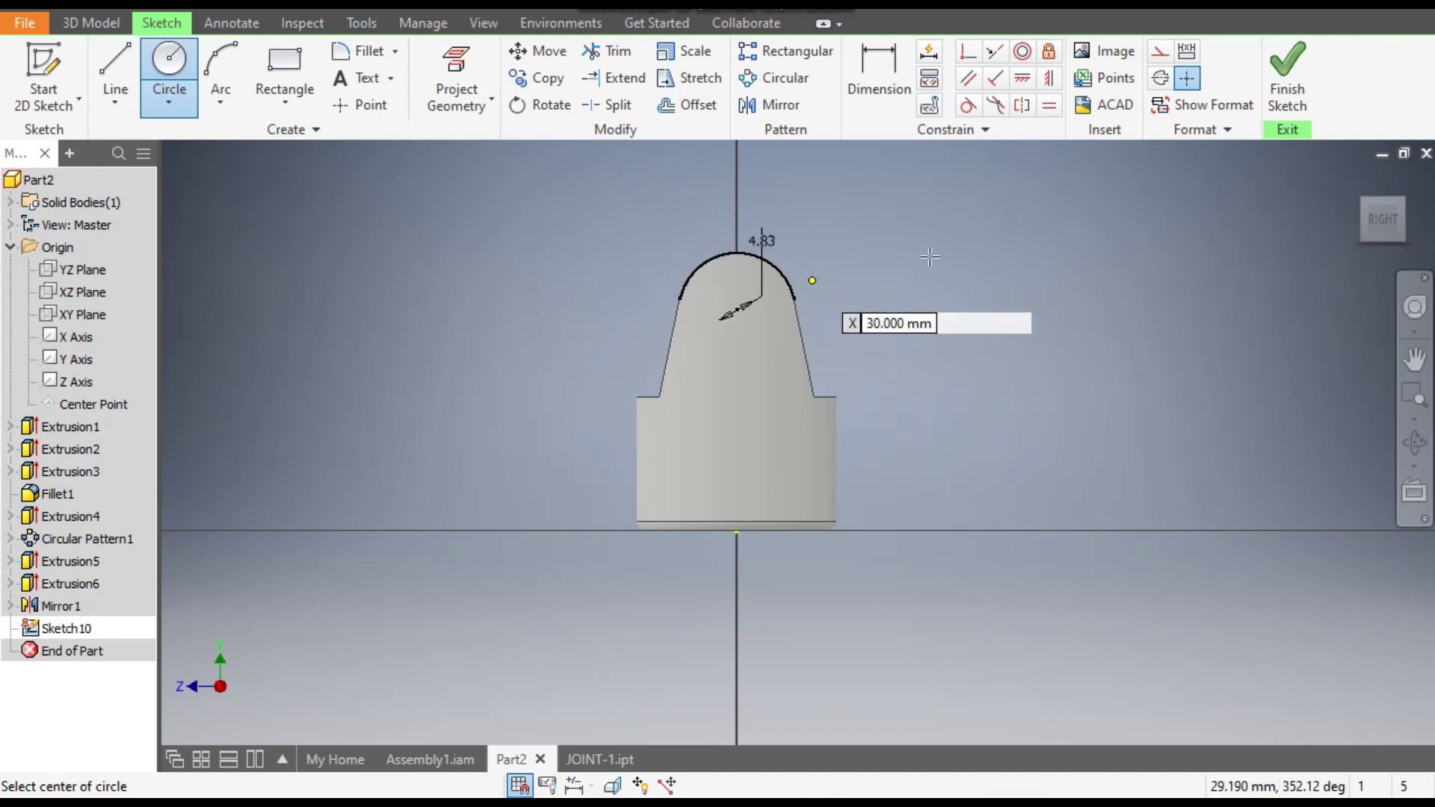
Step: Finish Sketch10 from an angled view and preview it as an extrusion
{"action": "left_click", "coordinate": [1414, 360]}
{"action": "left_click", "coordinate": [1364, 212]}
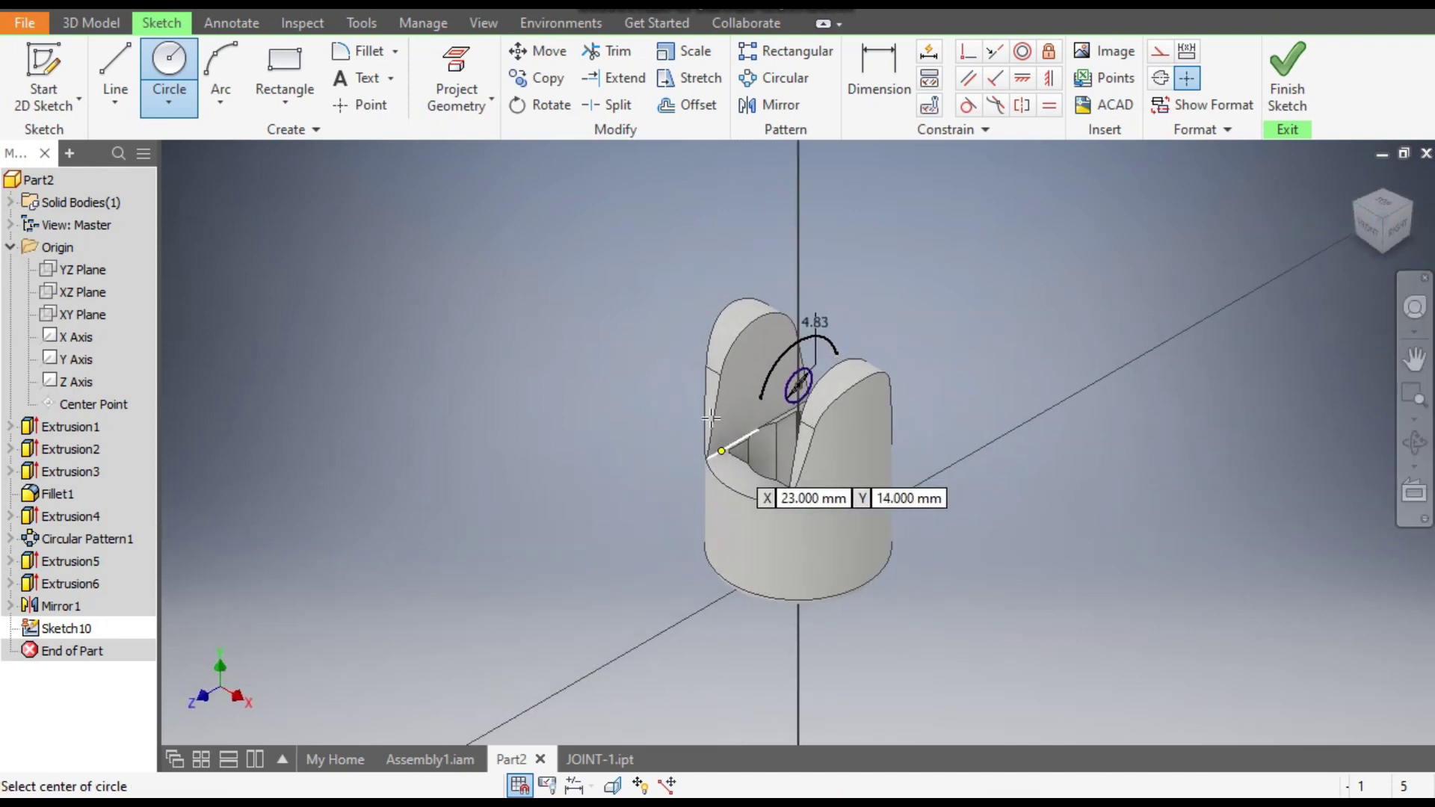
{"action": "left_click", "coordinate": [91, 21]}
{"action": "left_click", "coordinate": [111, 65]}
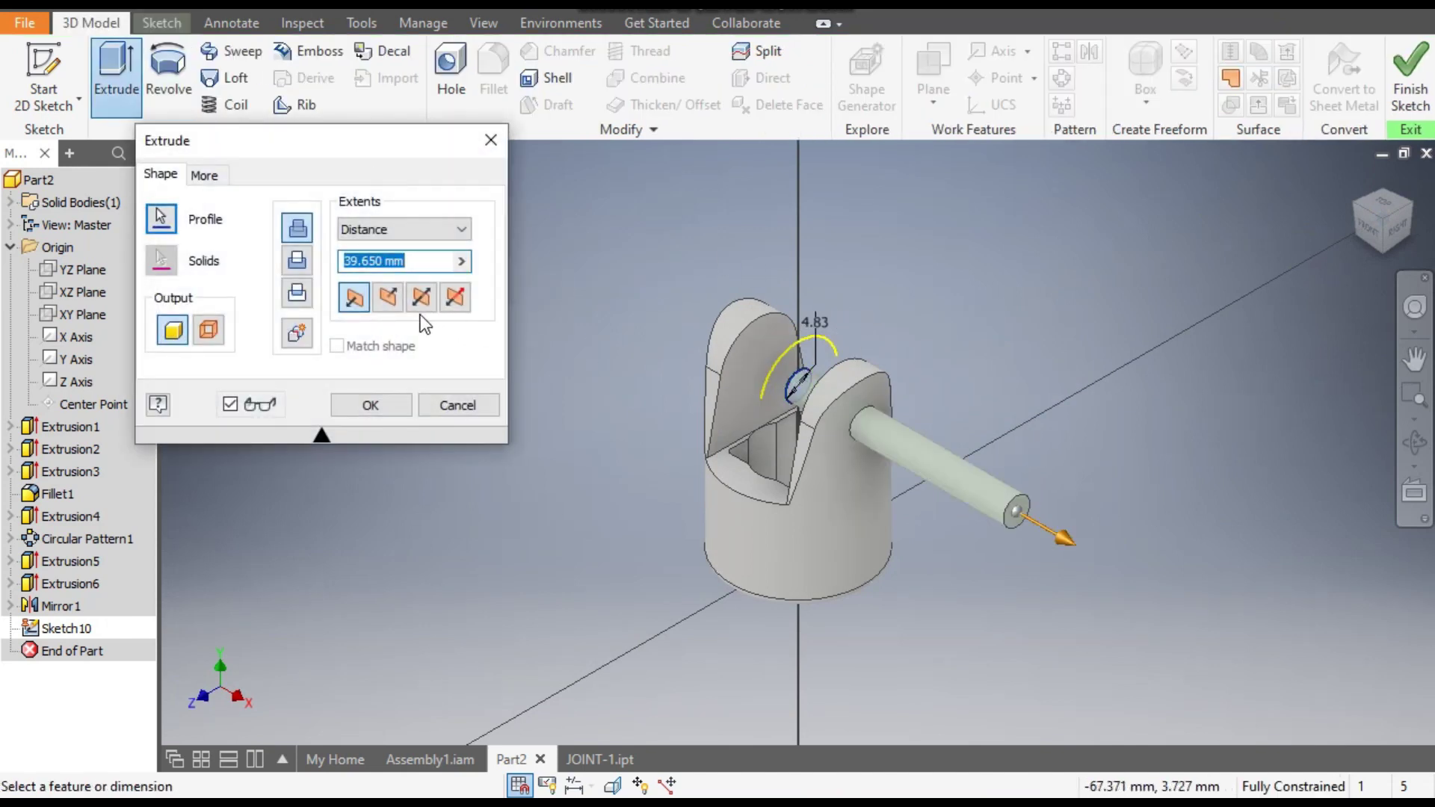
Step: Cut the 4.83 circle symmetrically through both prongs as a pin hole
{"action": "left_click", "coordinate": [298, 261]}
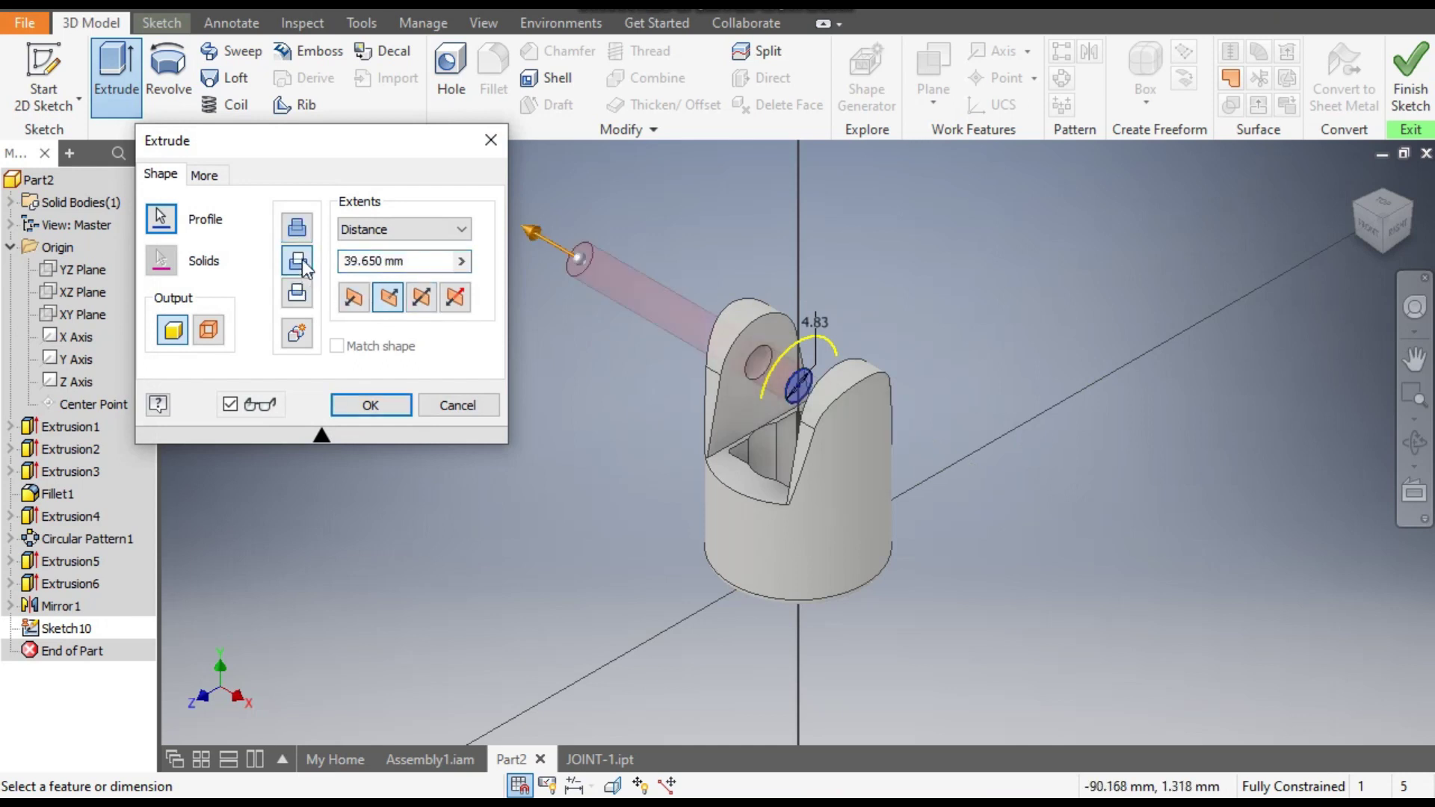
{"action": "left_click", "coordinate": [423, 299]}
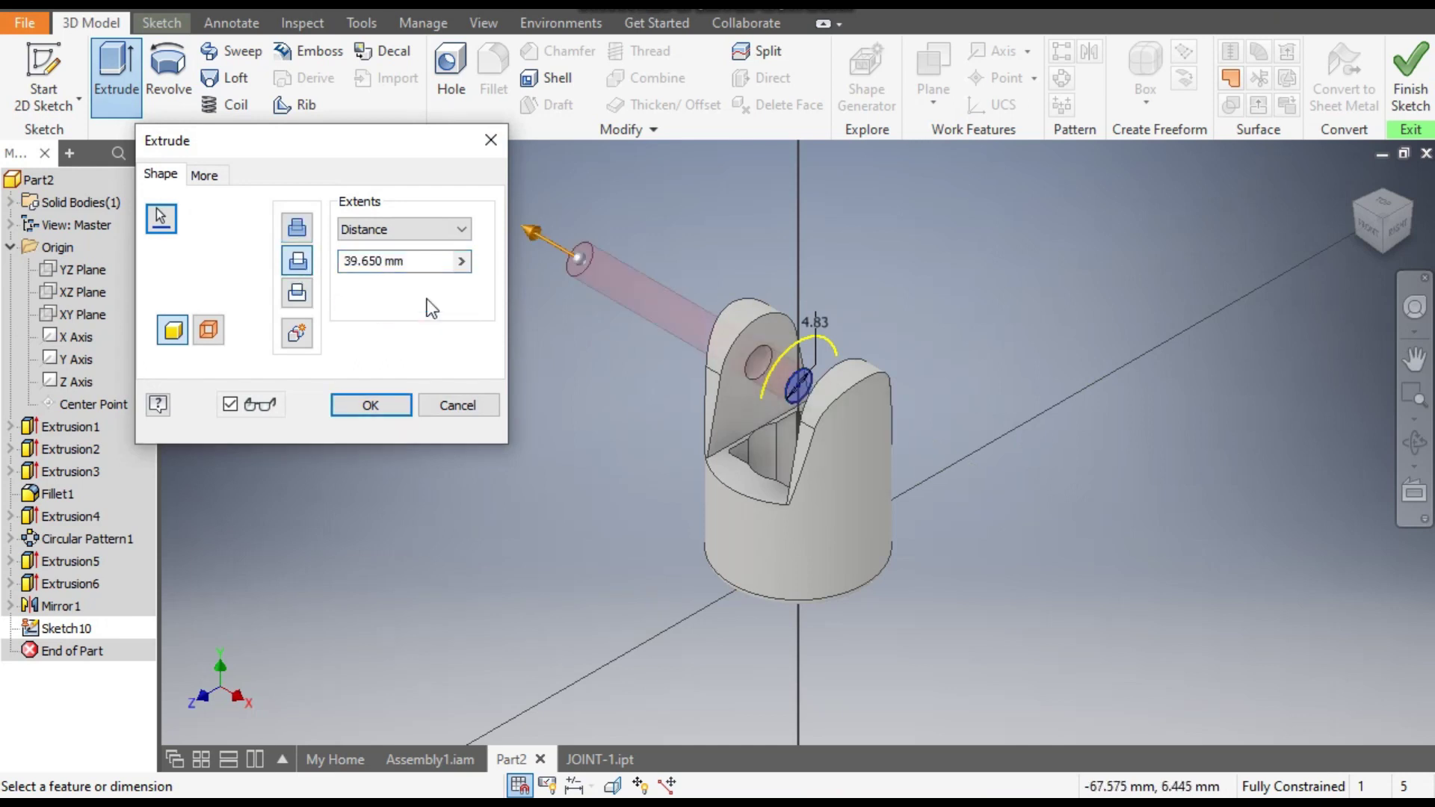
{"action": "left_click", "coordinate": [378, 406]}
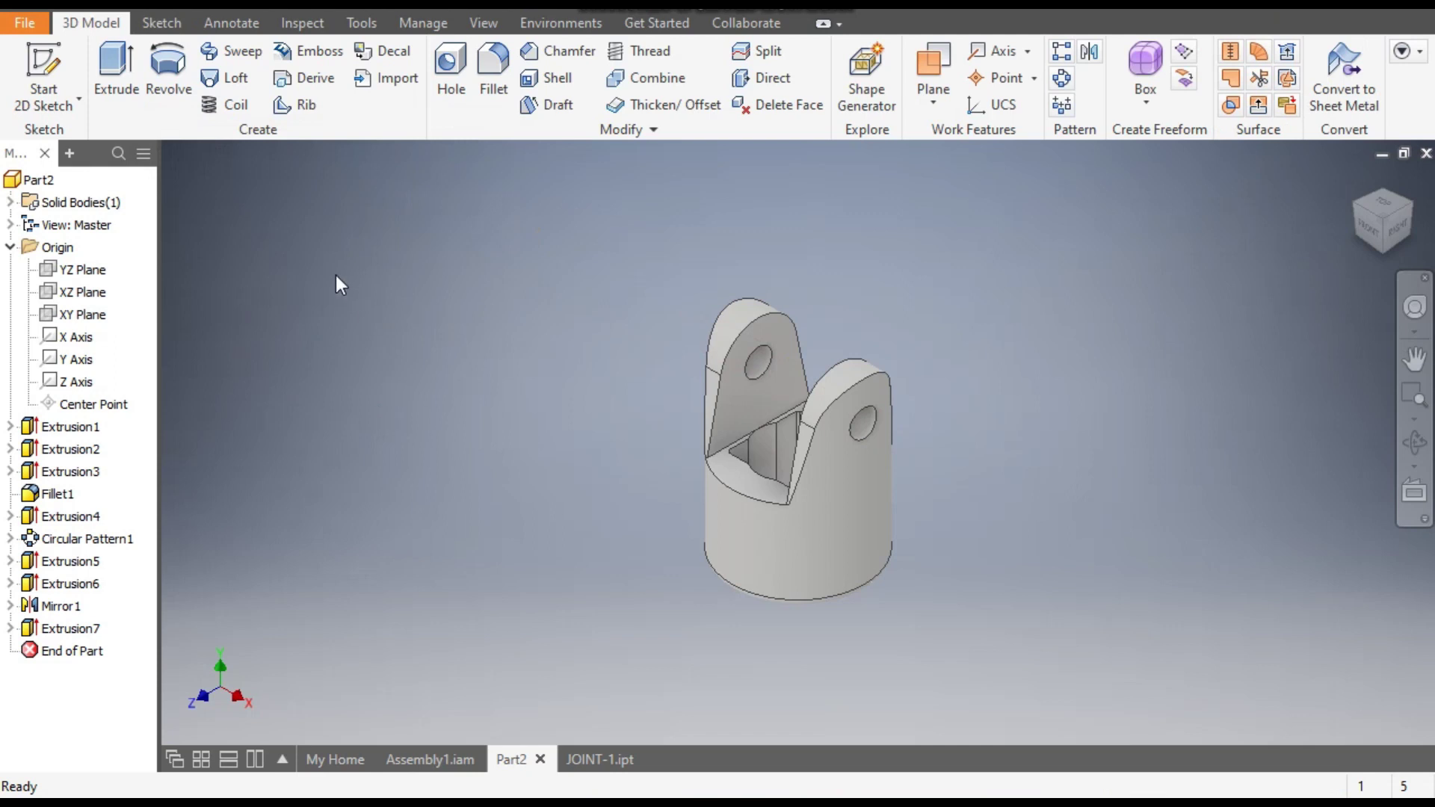
Step: Start a 0.25 fillet and select the edges of both lugs and the slot's lower curve
{"action": "left_click", "coordinate": [491, 80]}
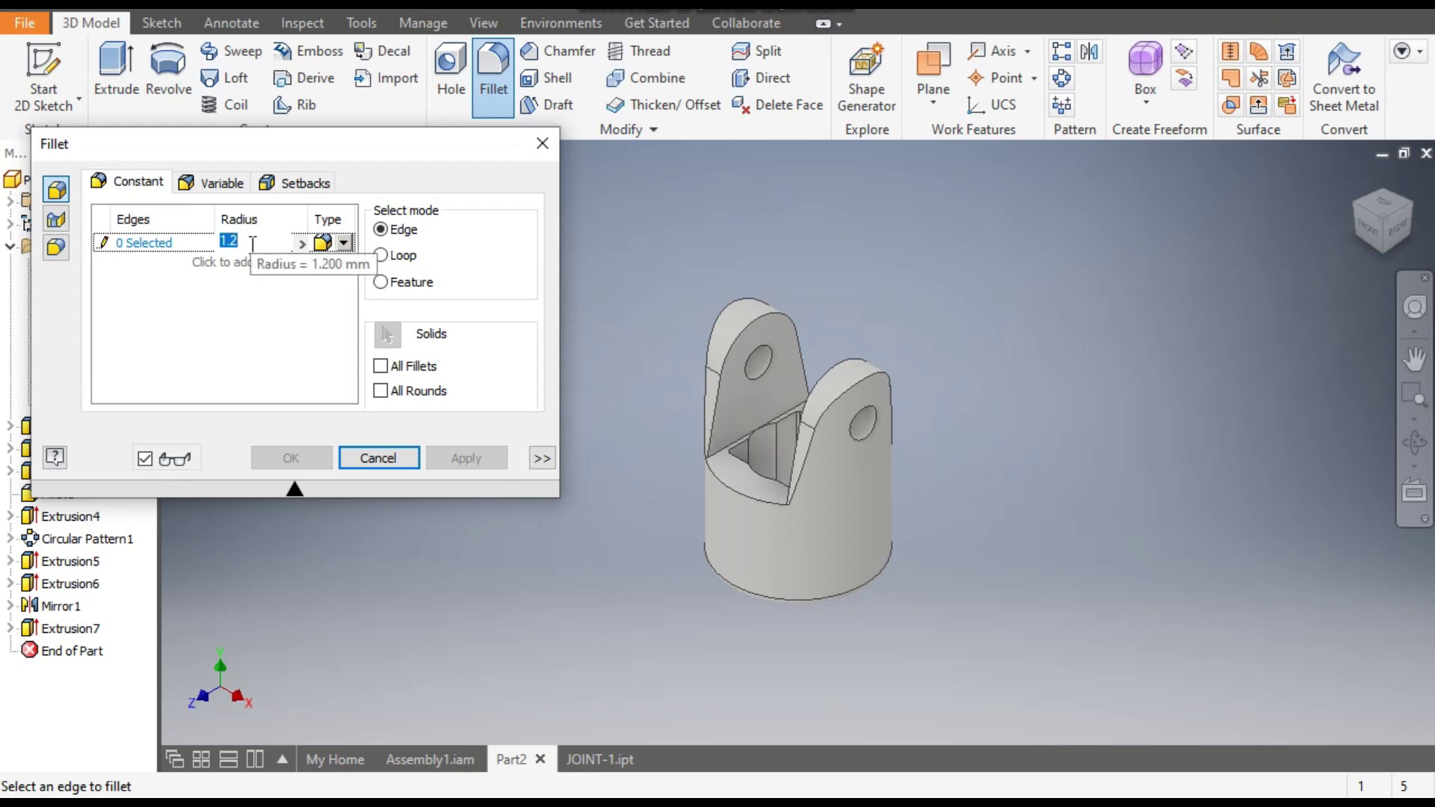
{"action": "type", "text": "0.2"}
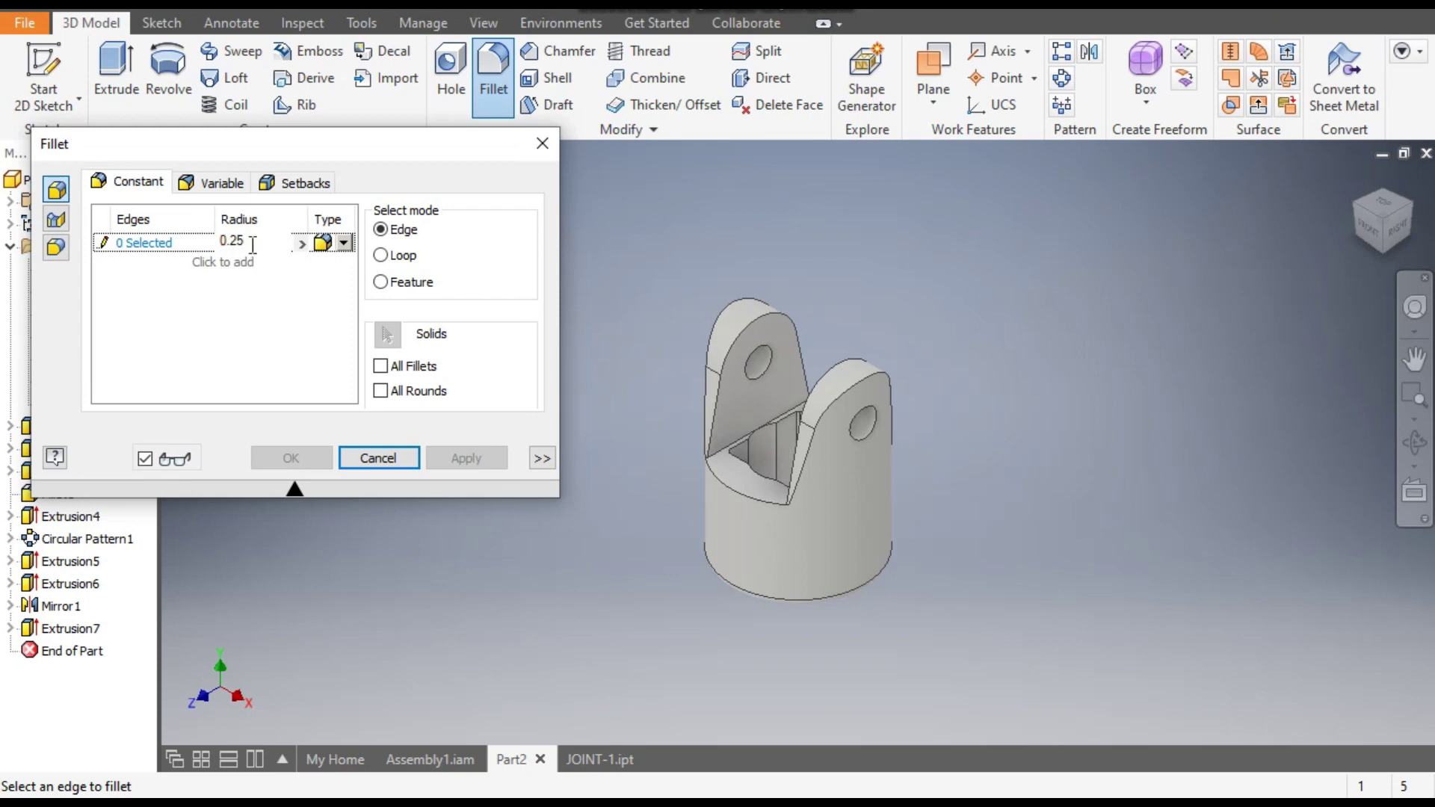
{"action": "left_click", "coordinate": [852, 366]}
{"action": "left_click", "coordinate": [847, 363]}
{"action": "left_click", "coordinate": [757, 318]}
{"action": "scroll", "coordinate": [729, 313], "scroll_direction": "up", "scroll_amount": 2}
{"action": "left_click", "coordinate": [737, 293]}
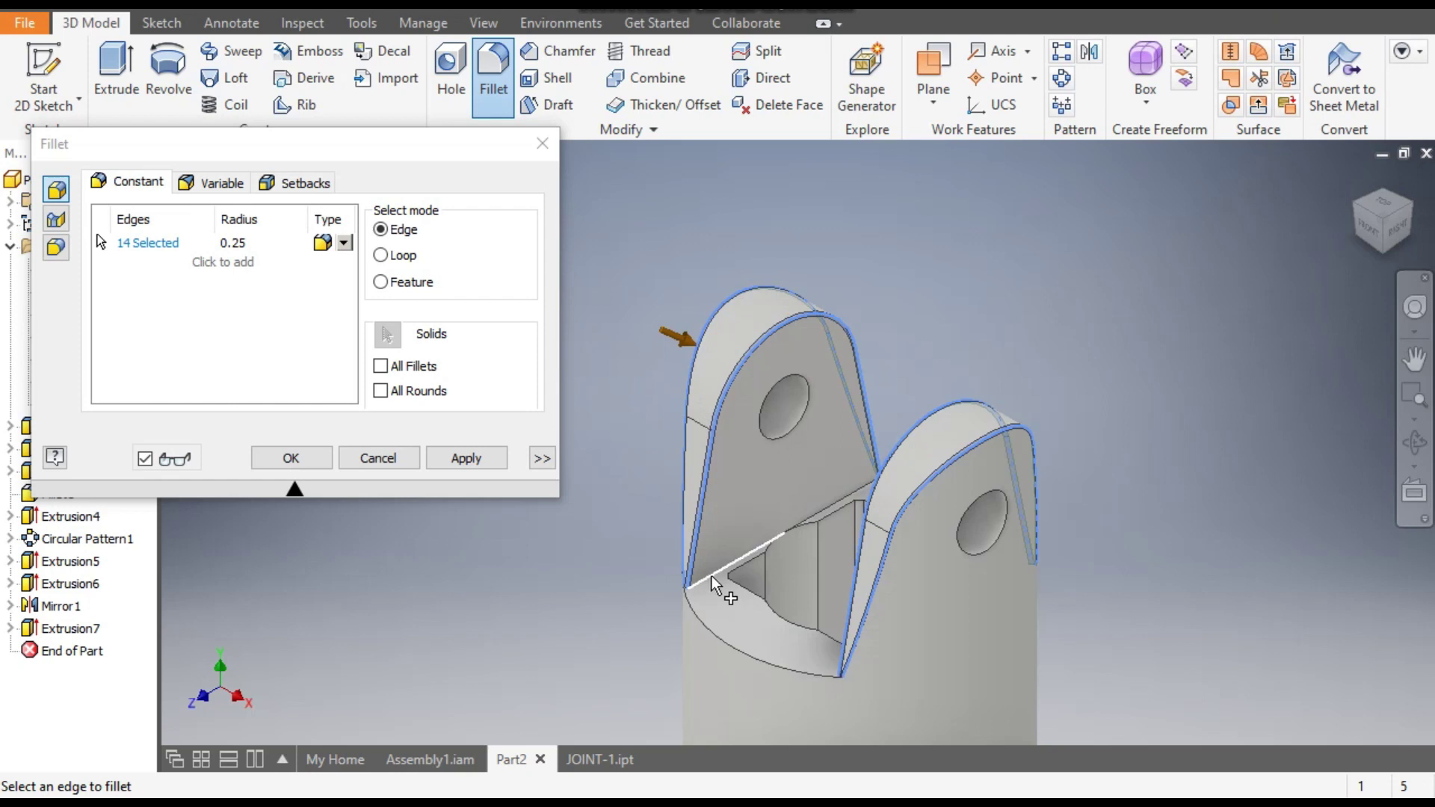
{"action": "left_click", "coordinate": [837, 671]}
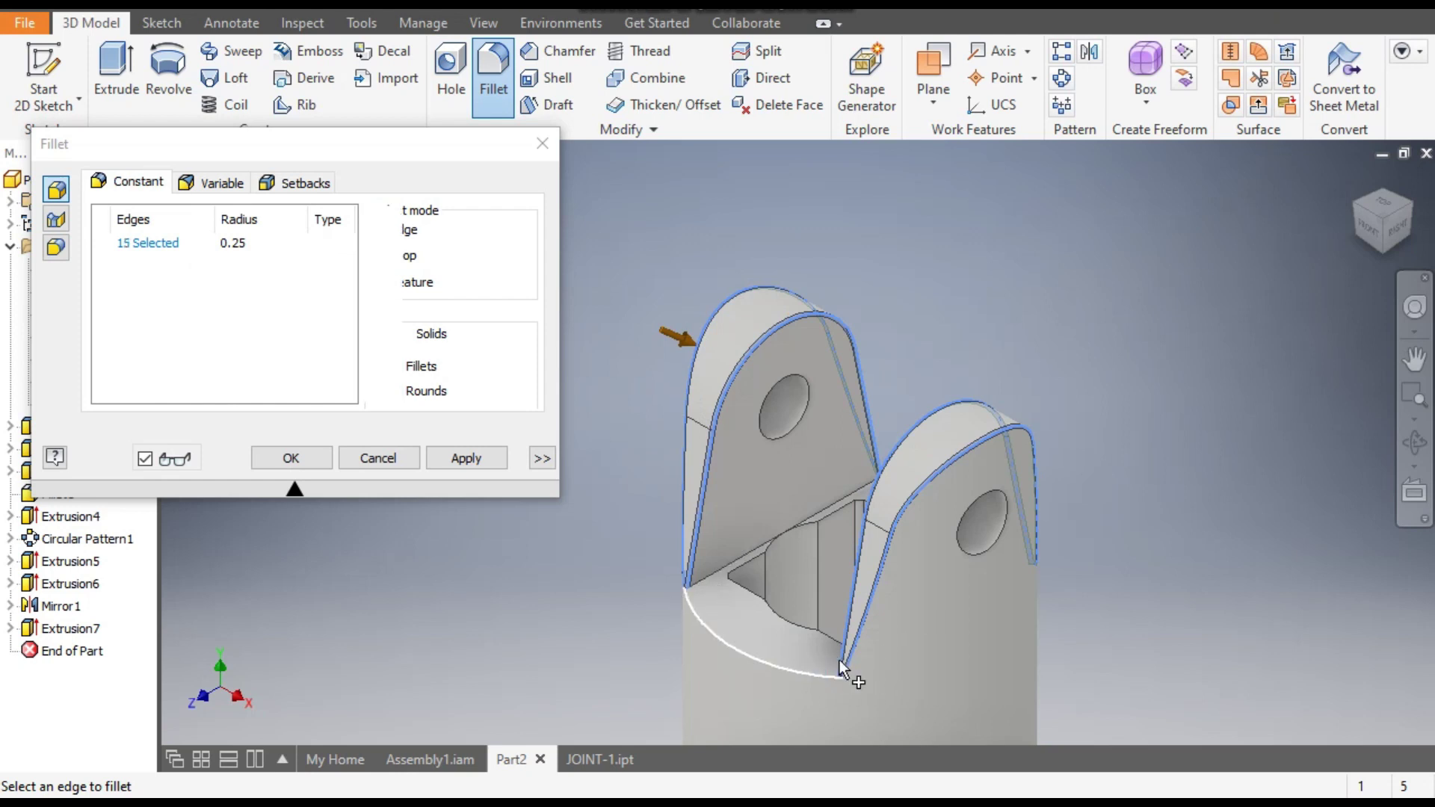
Step: Add a hidden edge from a rotated view and apply the 0.25 fillet to all sixteen edges
{"action": "left_click", "coordinate": [1357, 196]}
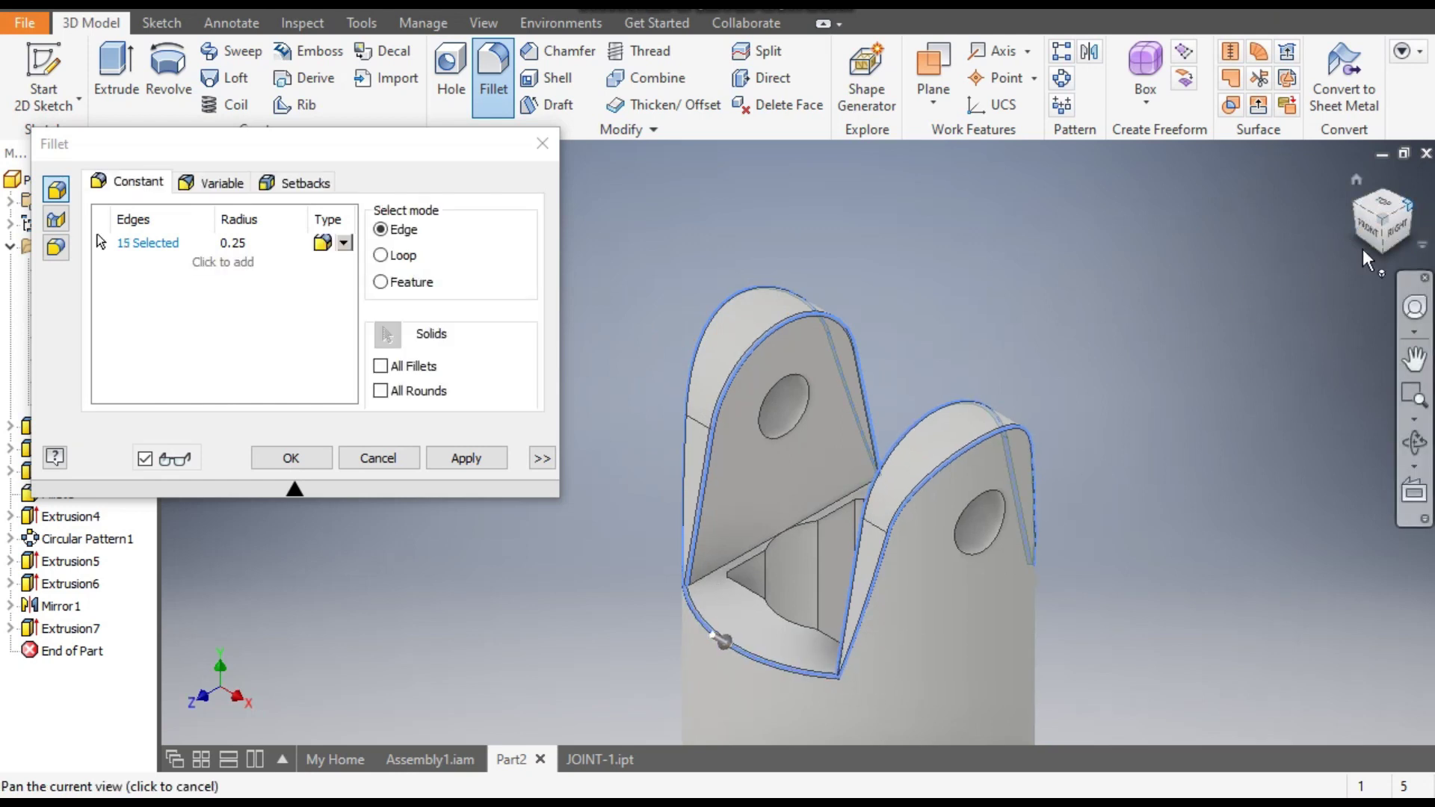
{"action": "left_click", "coordinate": [924, 490]}
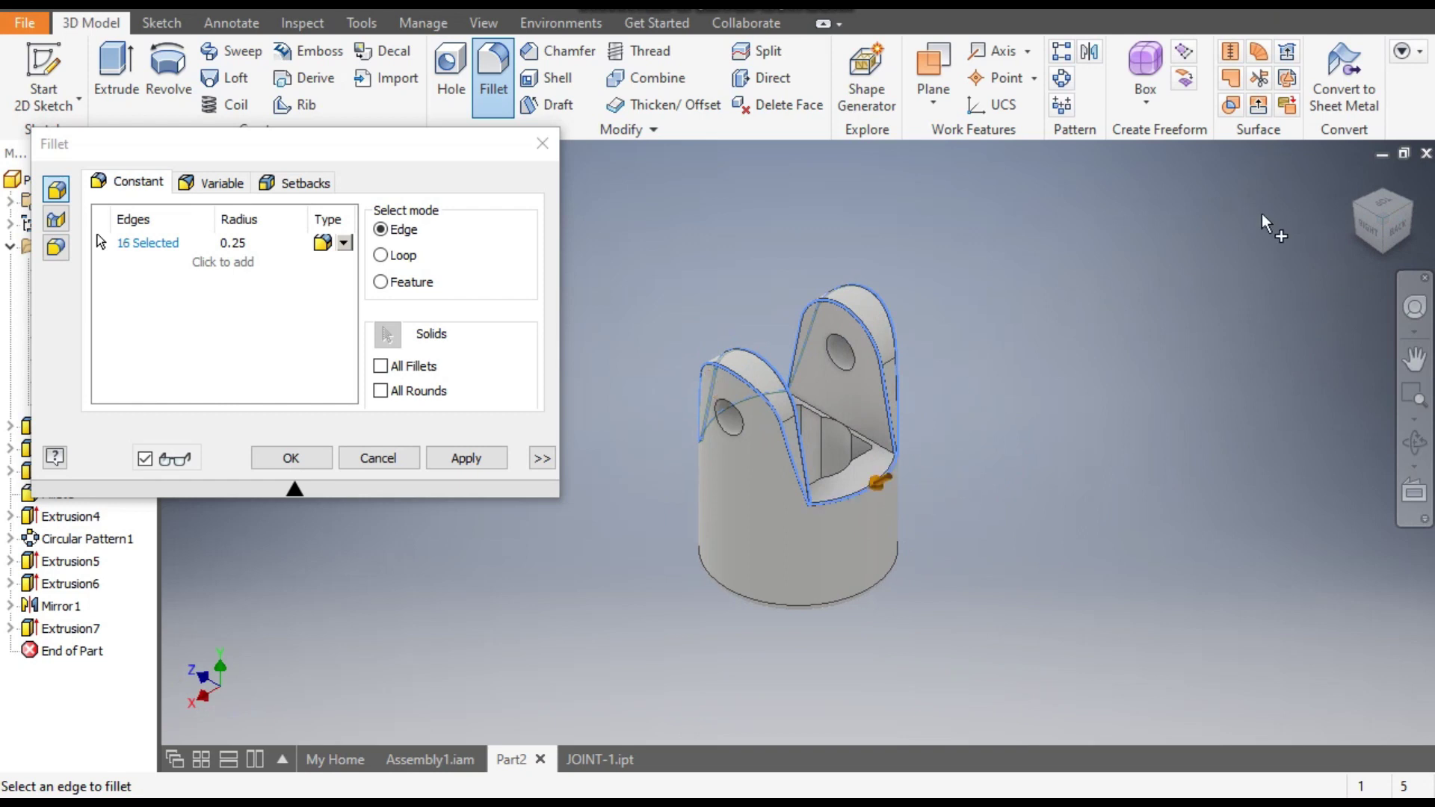
{"action": "left_click", "coordinate": [1361, 218]}
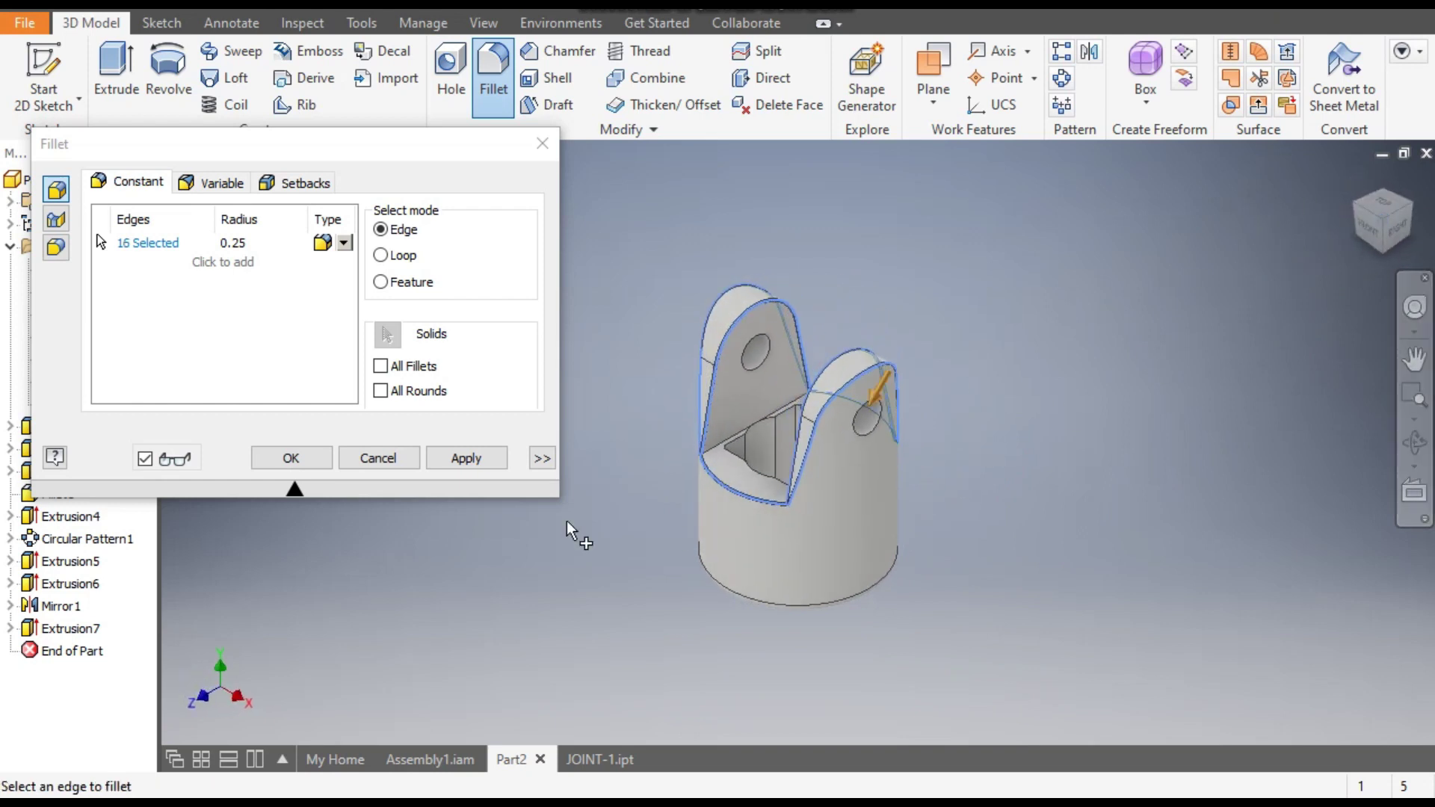
{"action": "left_click", "coordinate": [478, 459]}
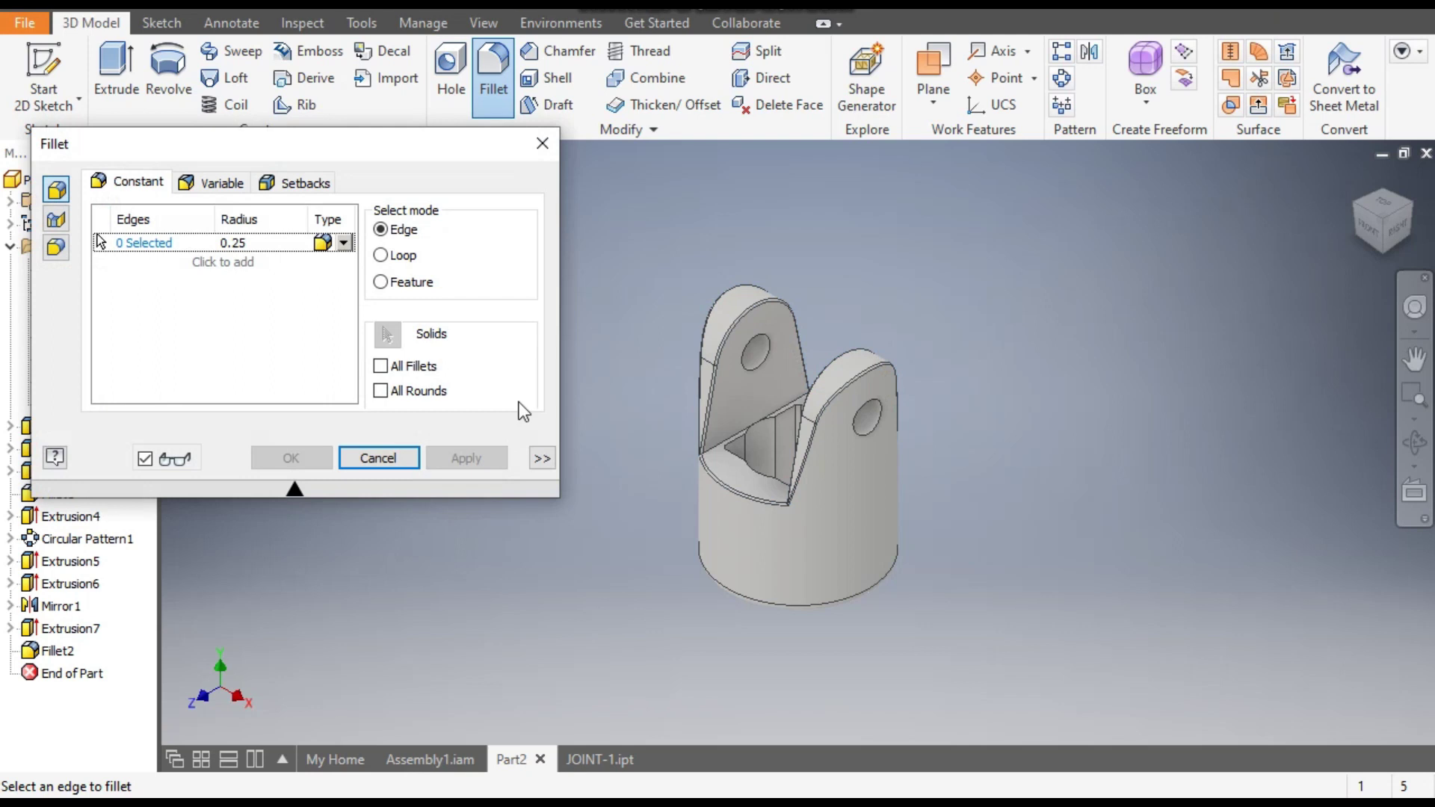
{"action": "scroll", "coordinate": [772, 434], "scroll_direction": "up", "scroll_amount": 3}
{"action": "middle_click_drag", "start_coordinate": [773, 433], "coordinate": [791, 643]}
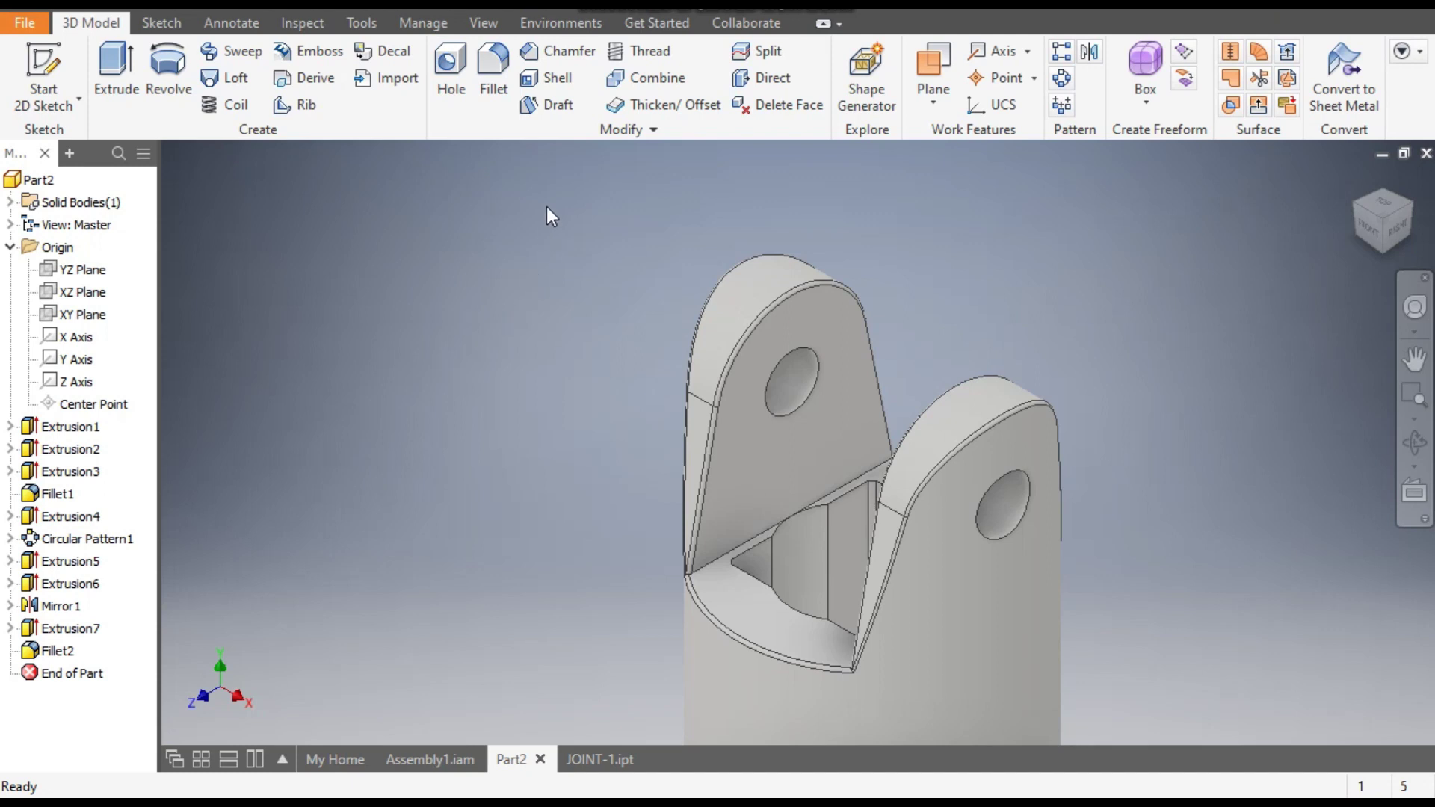
{"action": "left_click", "coordinate": [579, 9]}
{"action": "scroll", "coordinate": [573, 313], "scroll_direction": "up", "scroll_amount": 8}
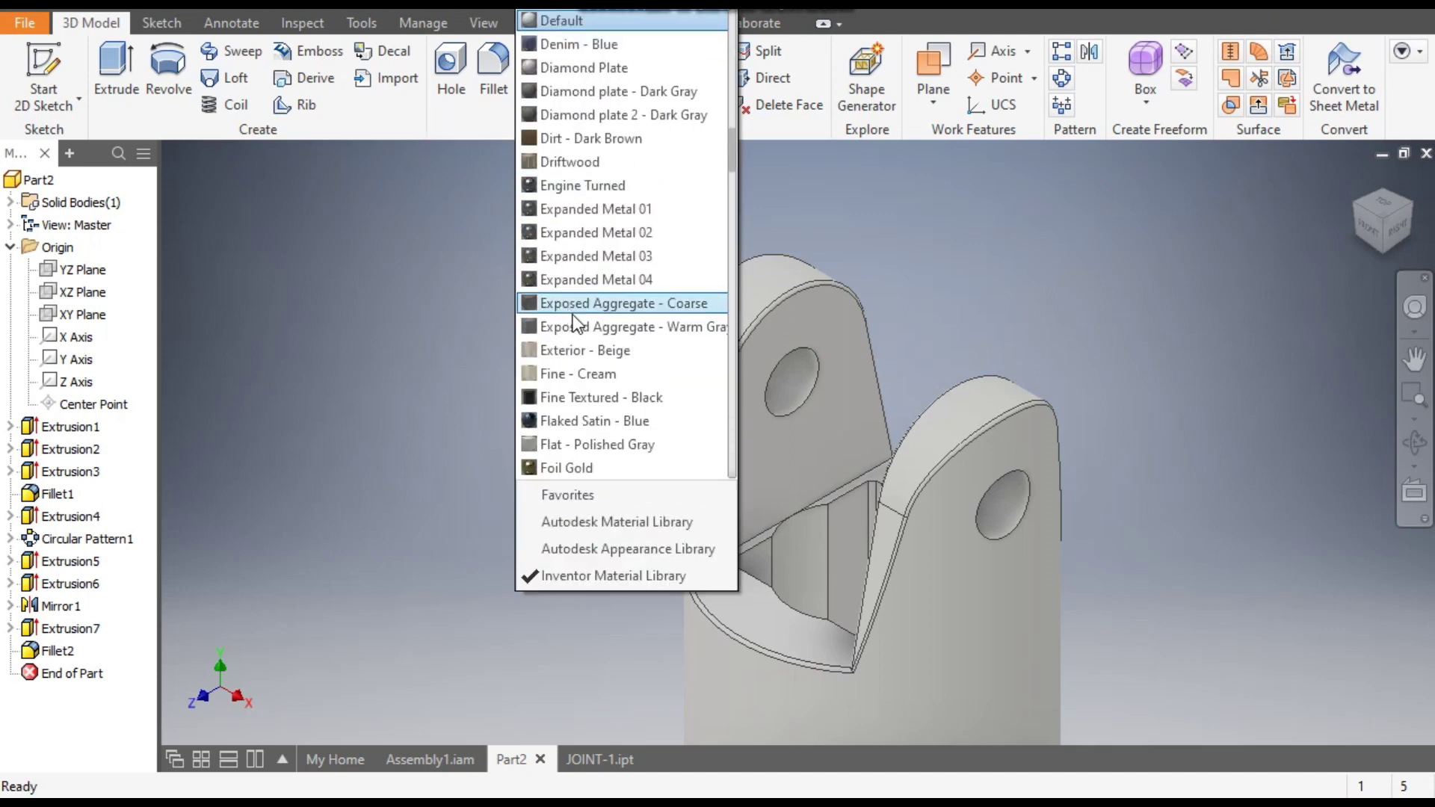
{"action": "scroll", "coordinate": [590, 344], "scroll_direction": "up", "scroll_amount": 3}
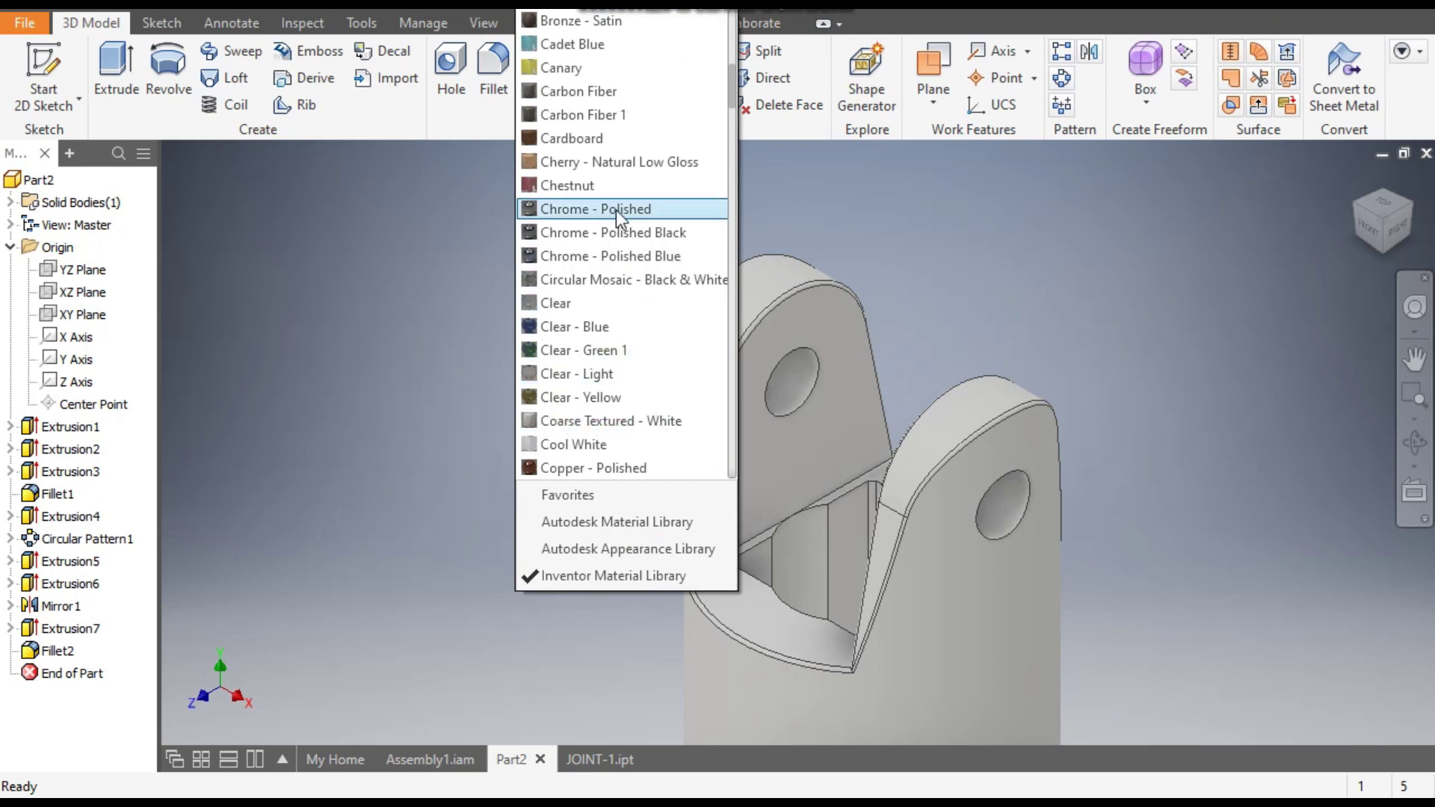
{"action": "left_click", "coordinate": [616, 209]}
{"action": "scroll", "coordinate": [616, 221], "scroll_direction": "up", "scroll_amount": 3}
{"action": "middle_click_drag", "start_coordinate": [604, 196], "coordinate": [614, 186]}
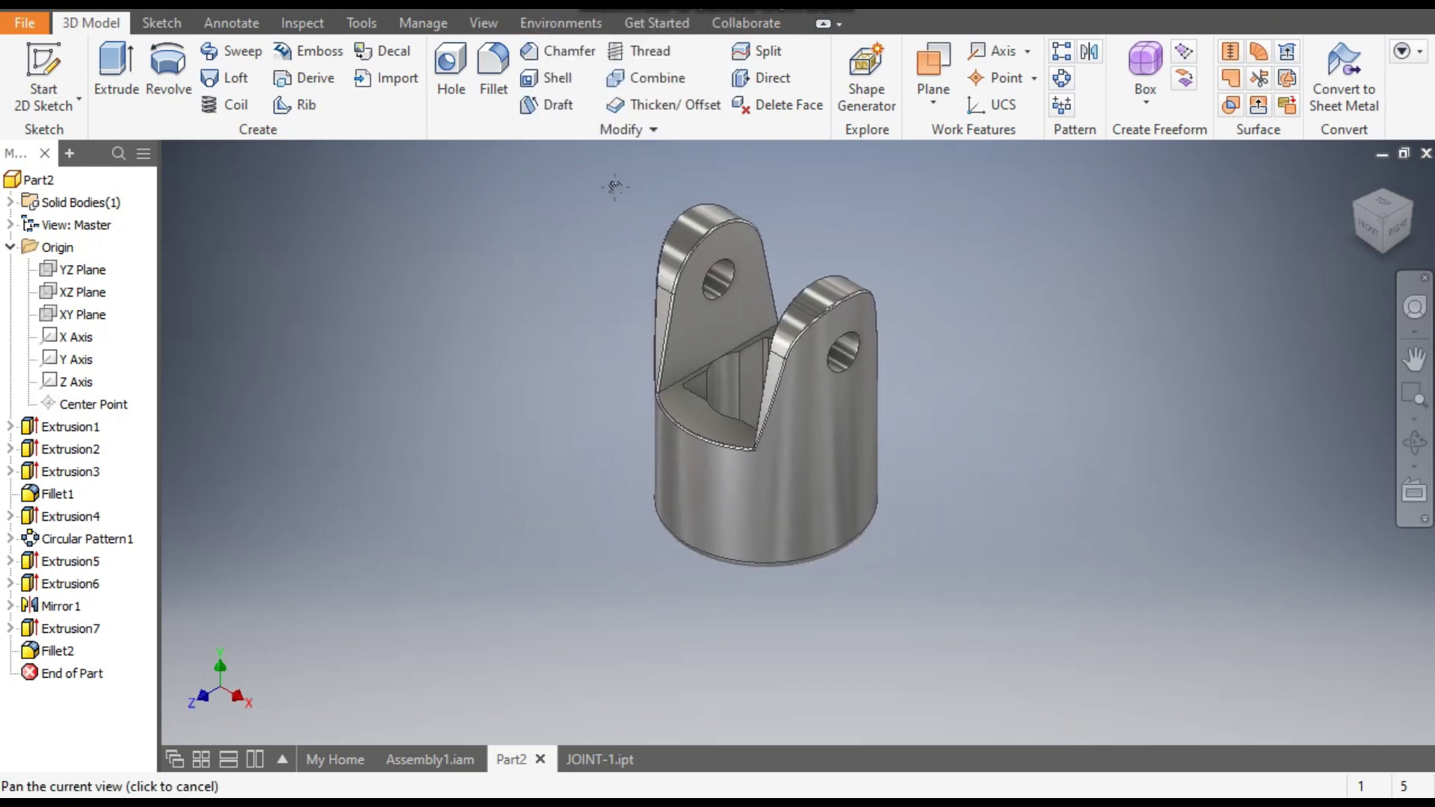
{"action": "left_click", "coordinate": [1384, 248]}
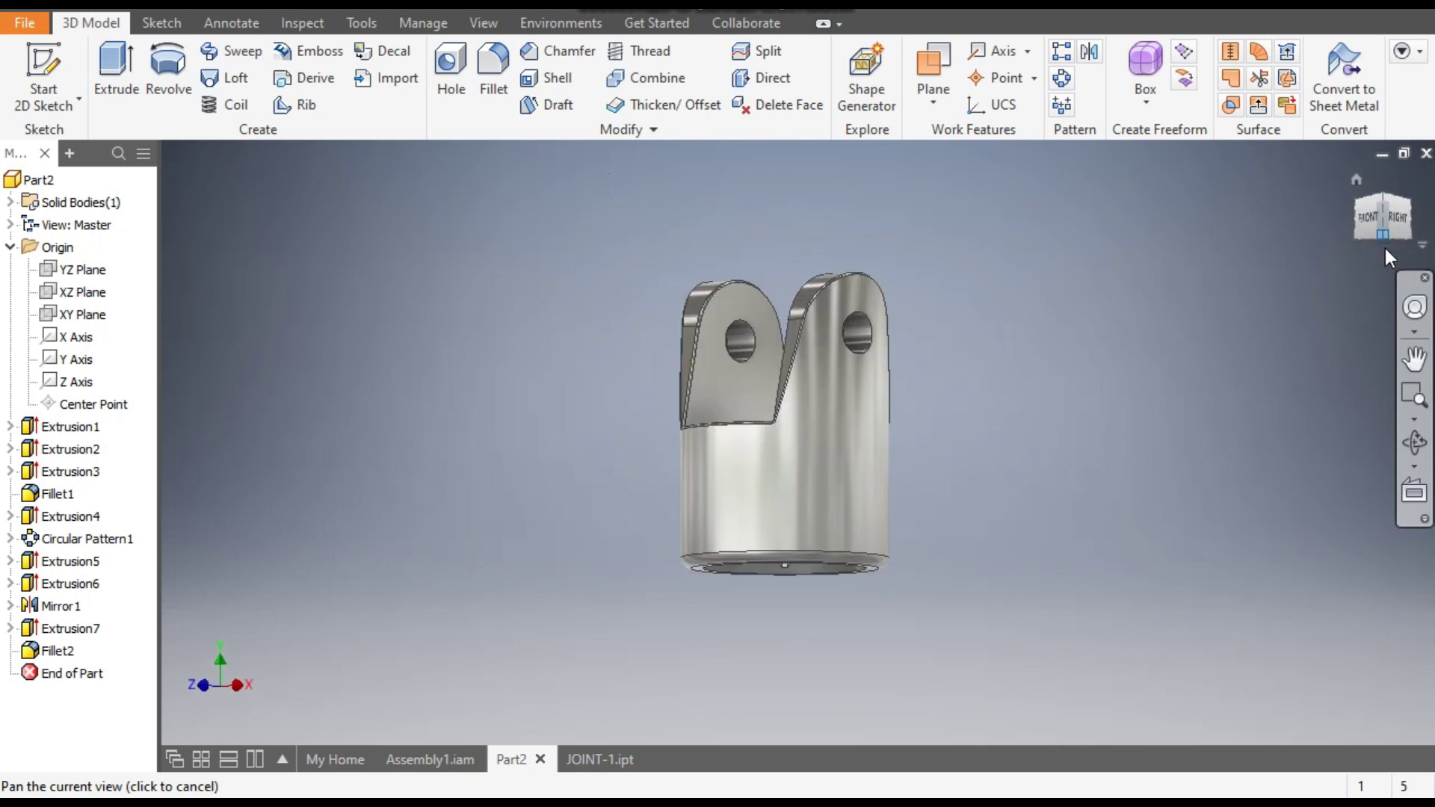
{"action": "left_click", "coordinate": [1384, 249]}
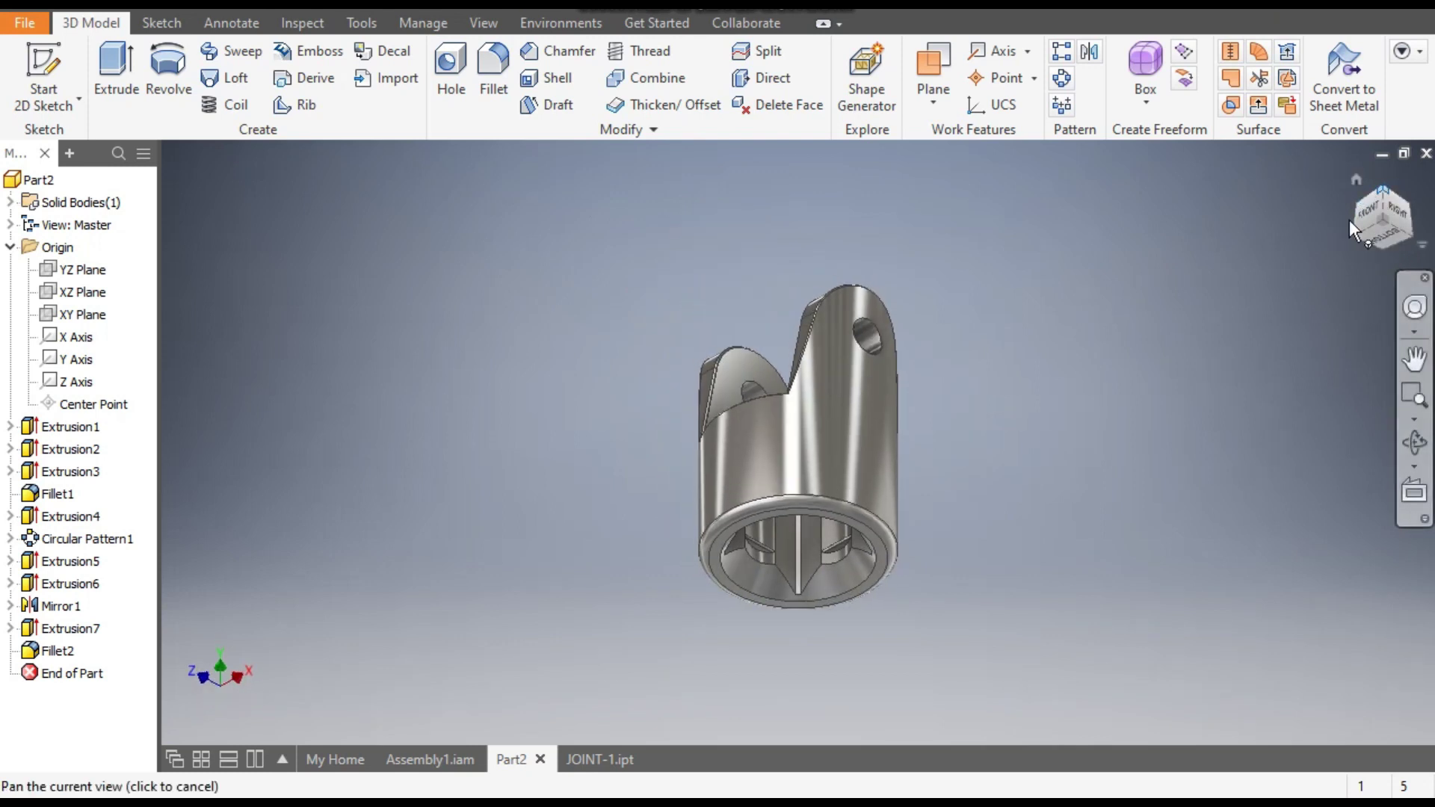
{"action": "left_click", "coordinate": [1356, 179]}
Step: Create a new folder named 'assy' in the save dialog and open it
{"action": "key", "text": "ctrl+s"}
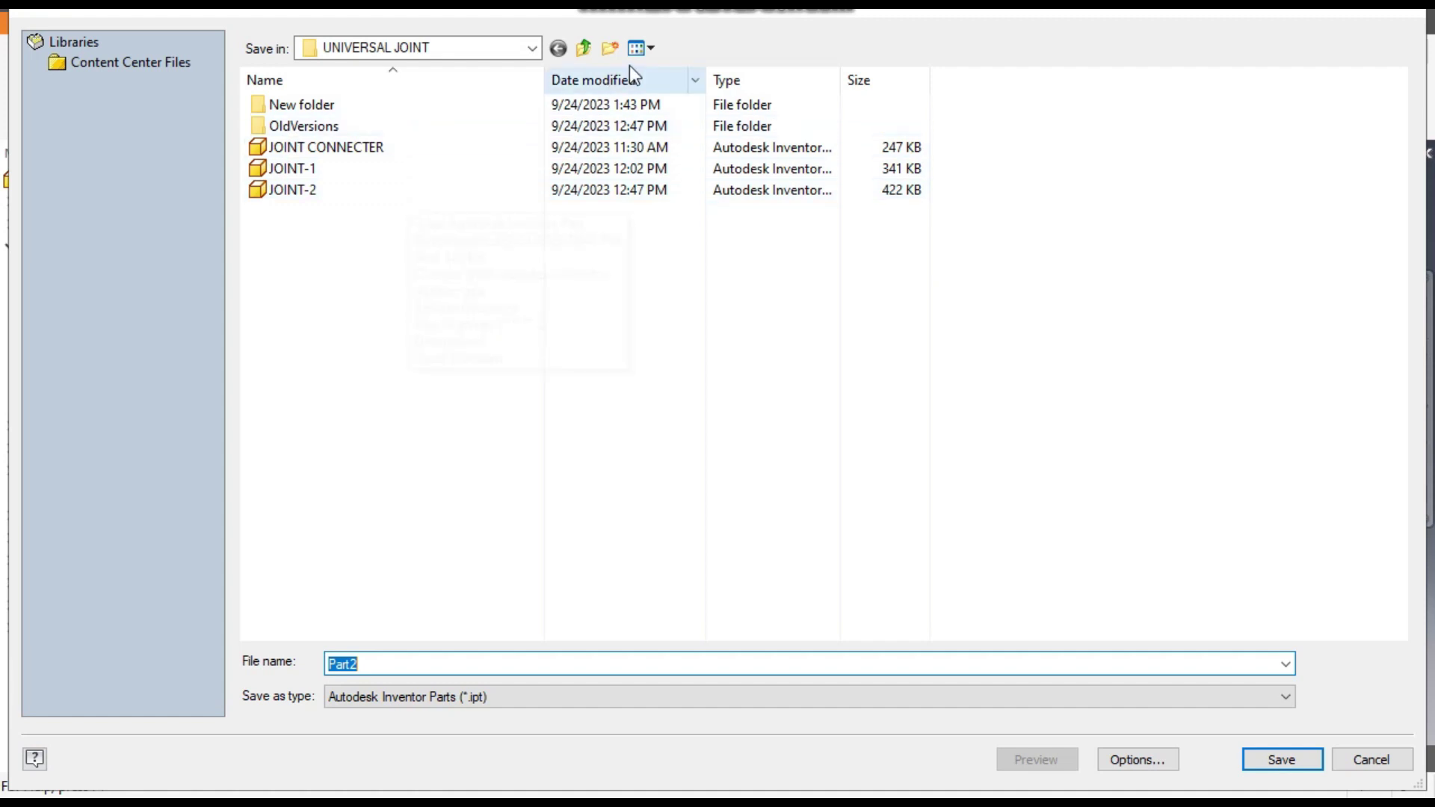
{"action": "left_click", "coordinate": [607, 49]}
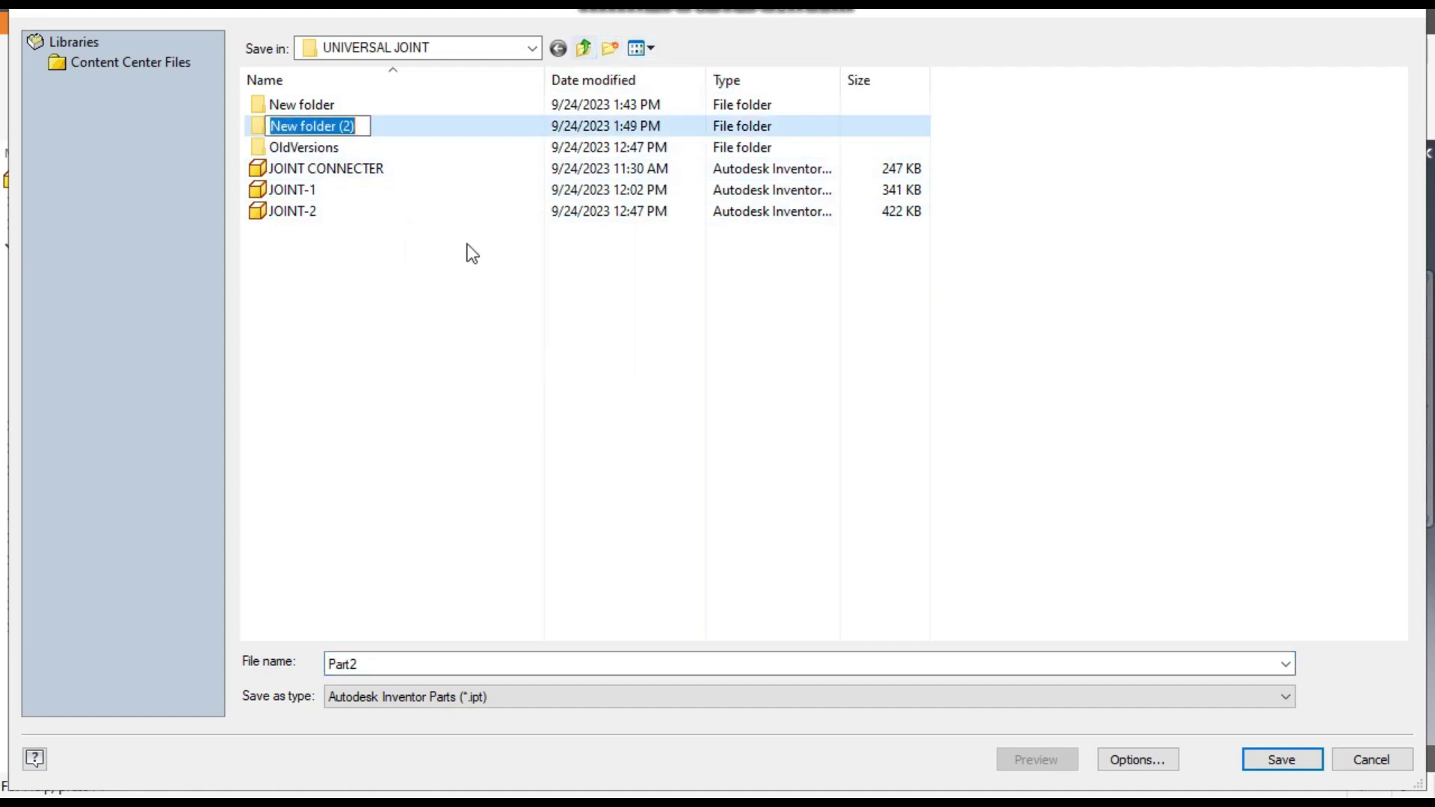
{"action": "type", "text": "ass"}
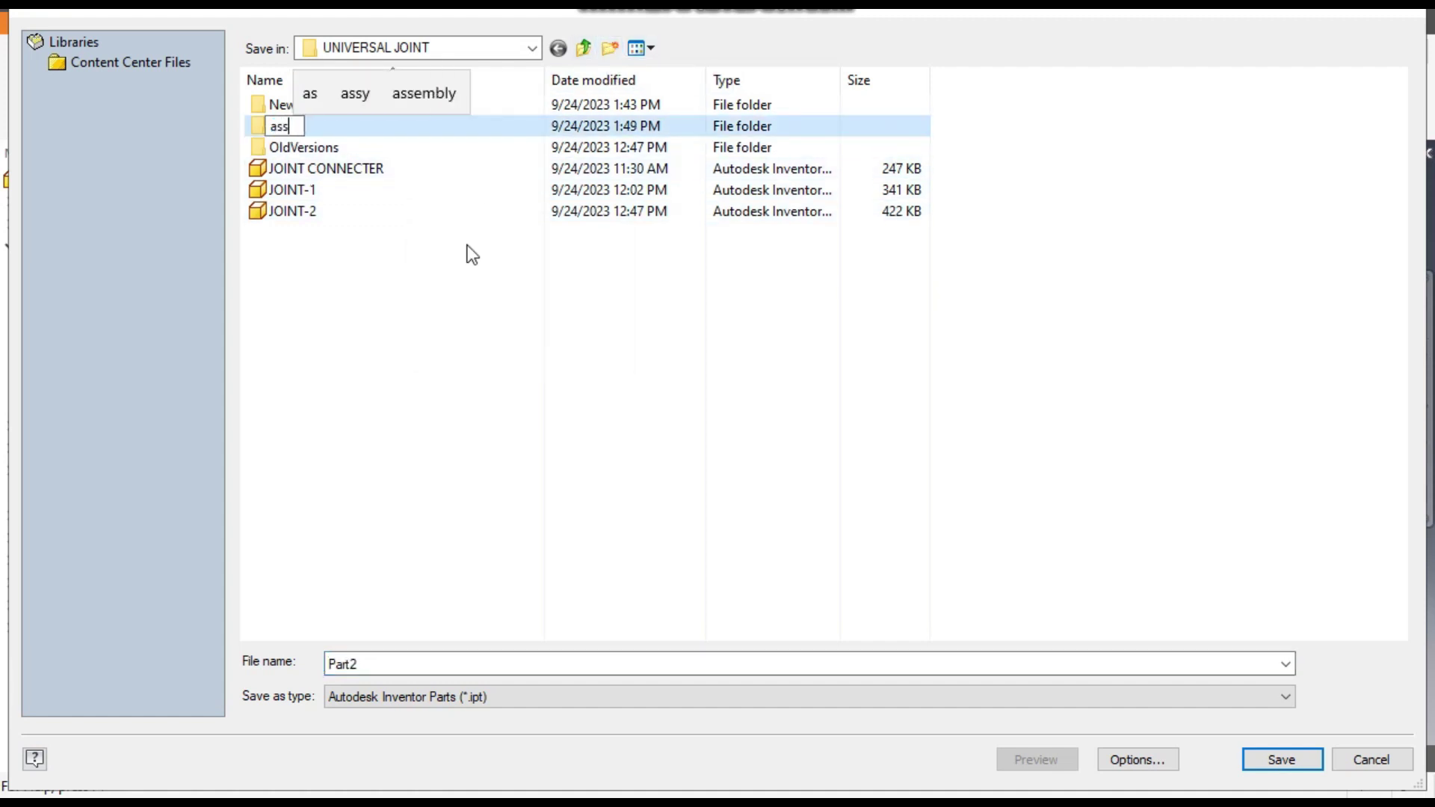
{"action": "type", "text": "y"}
{"action": "key", "text": "Return"}
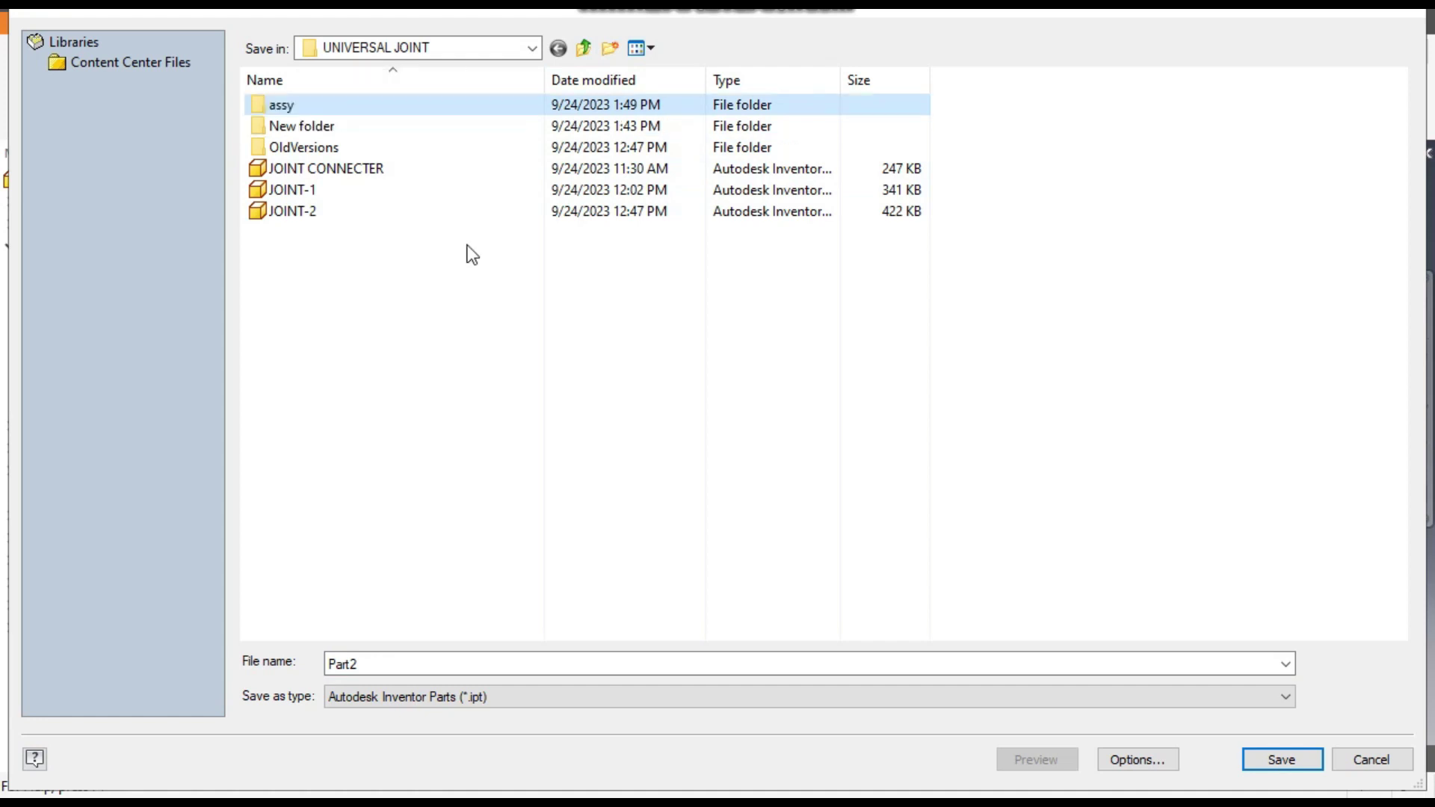
{"action": "key", "text": "Return"}
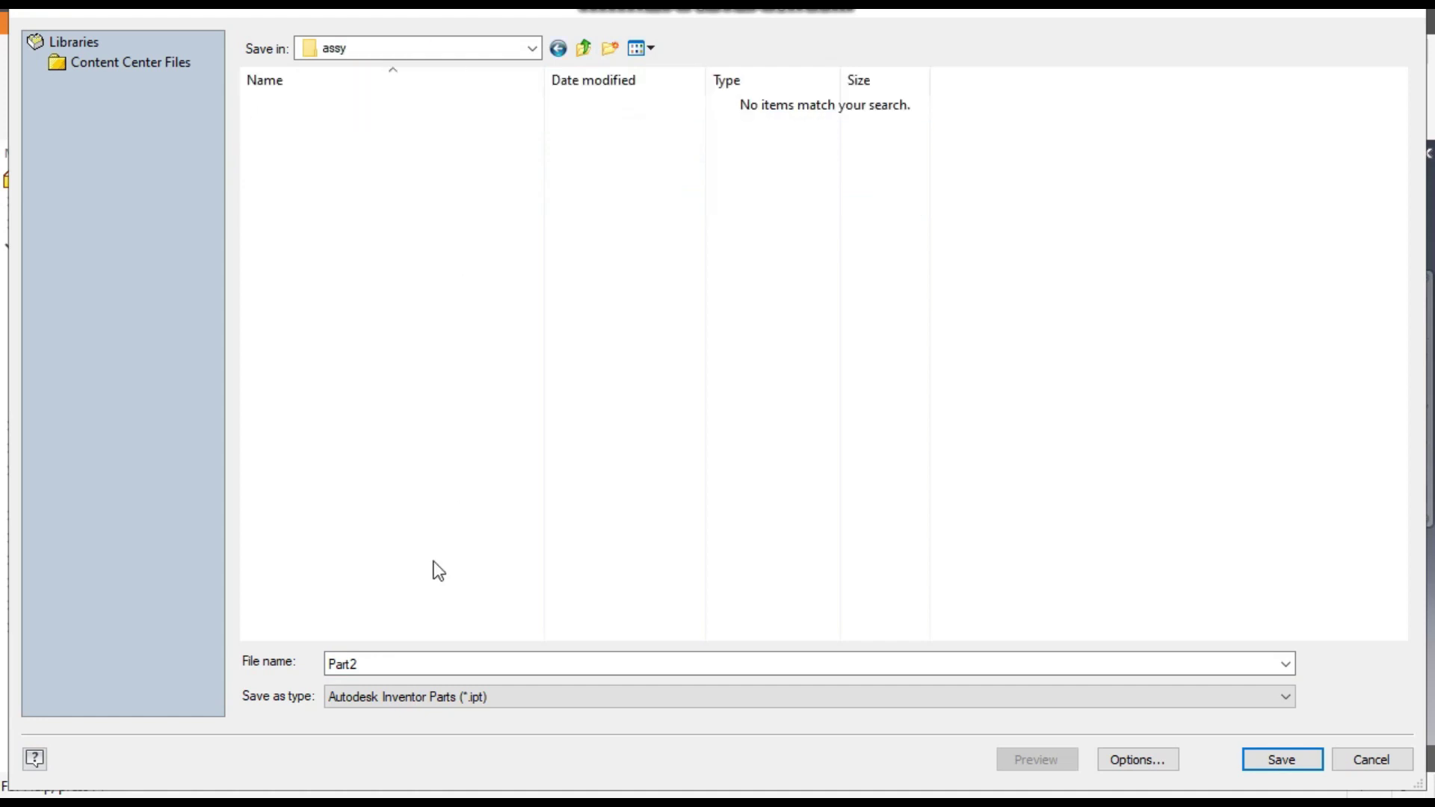
Step: Save the part there under the file name 'JOINT-1'
{"action": "double_click", "coordinate": [387, 659]}
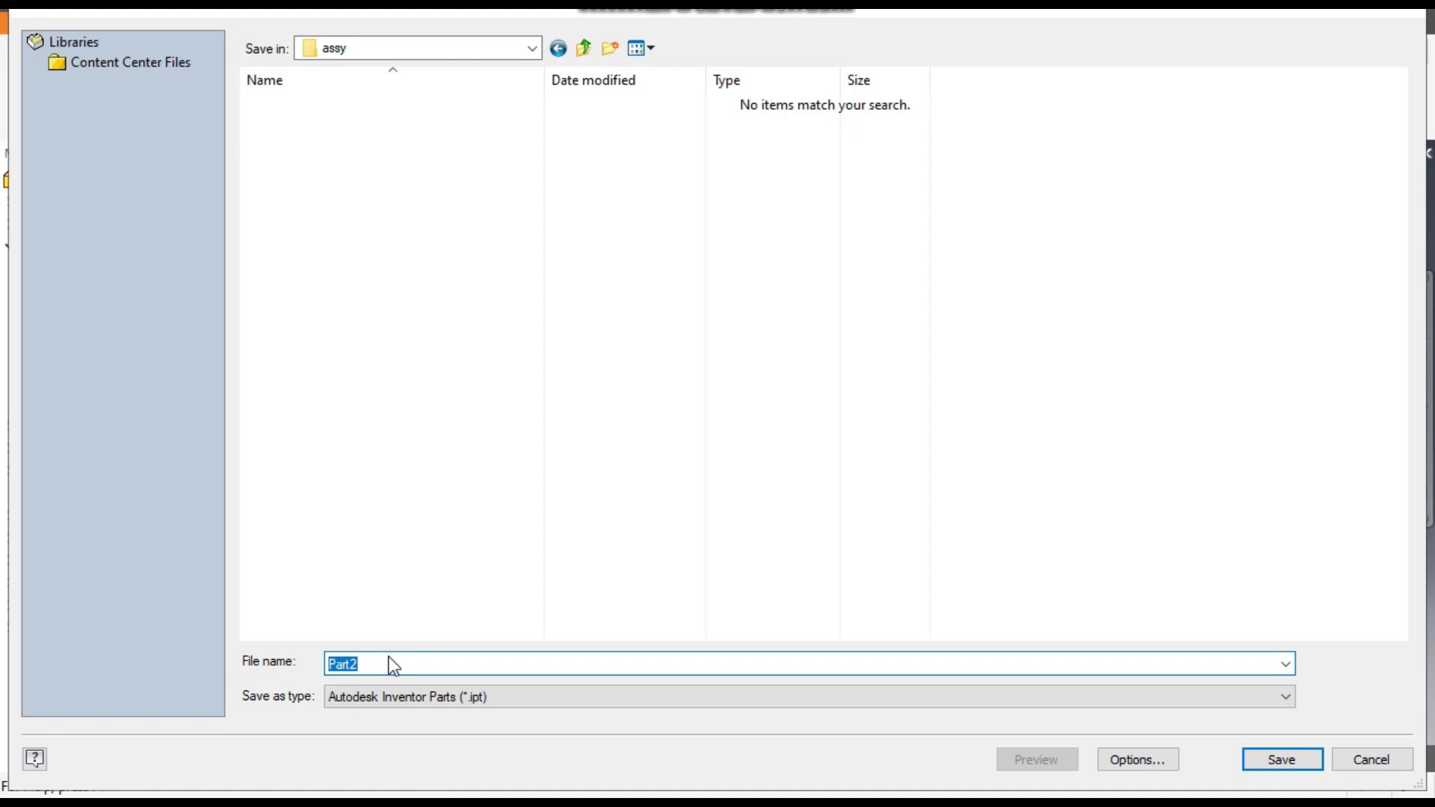
{"action": "type", "text": "JOINT-1"}
{"action": "left_click", "coordinate": [1257, 759]}
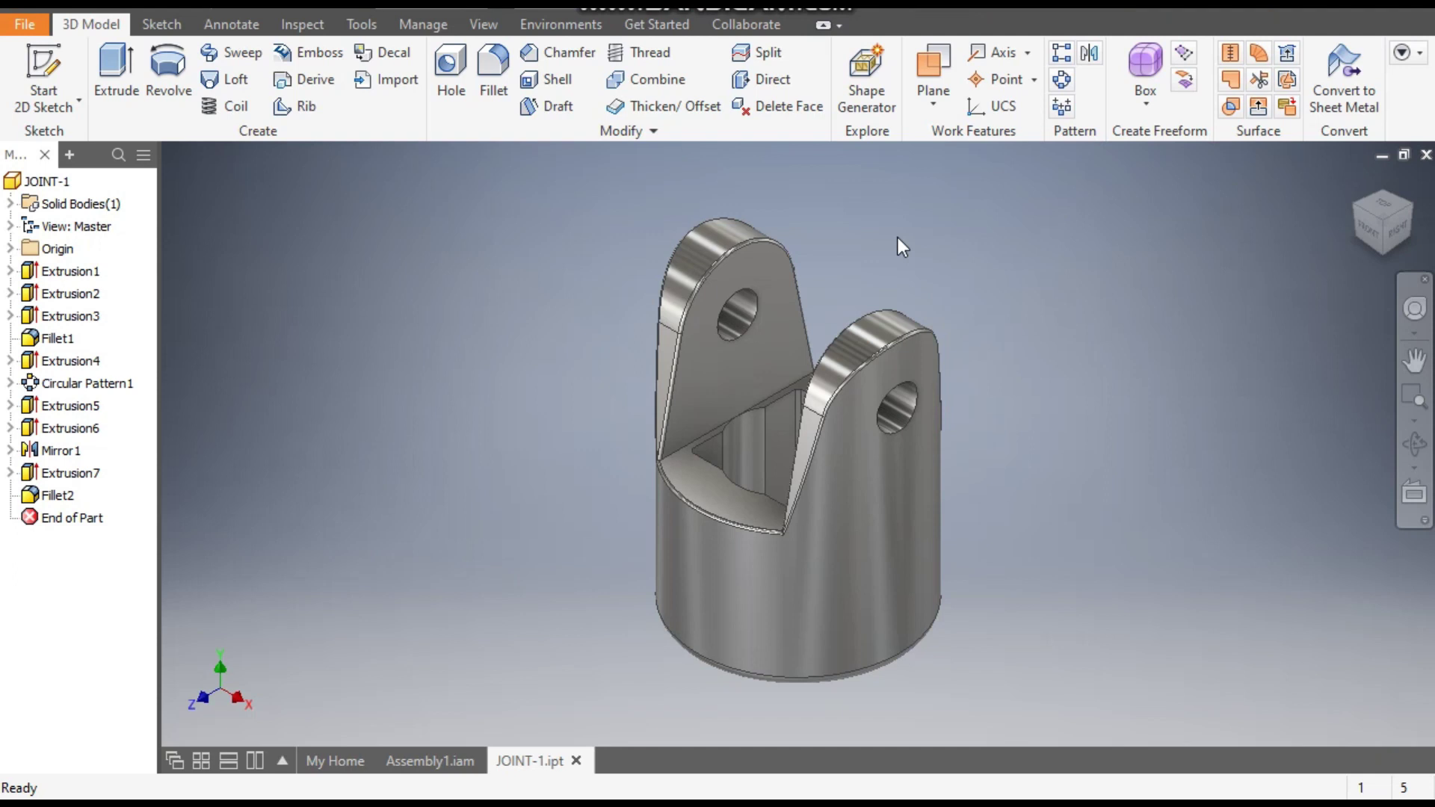
Step: Save a copy of the part as JOINT-2.ipt with Save As
{"action": "left_click", "coordinate": [34, 26]}
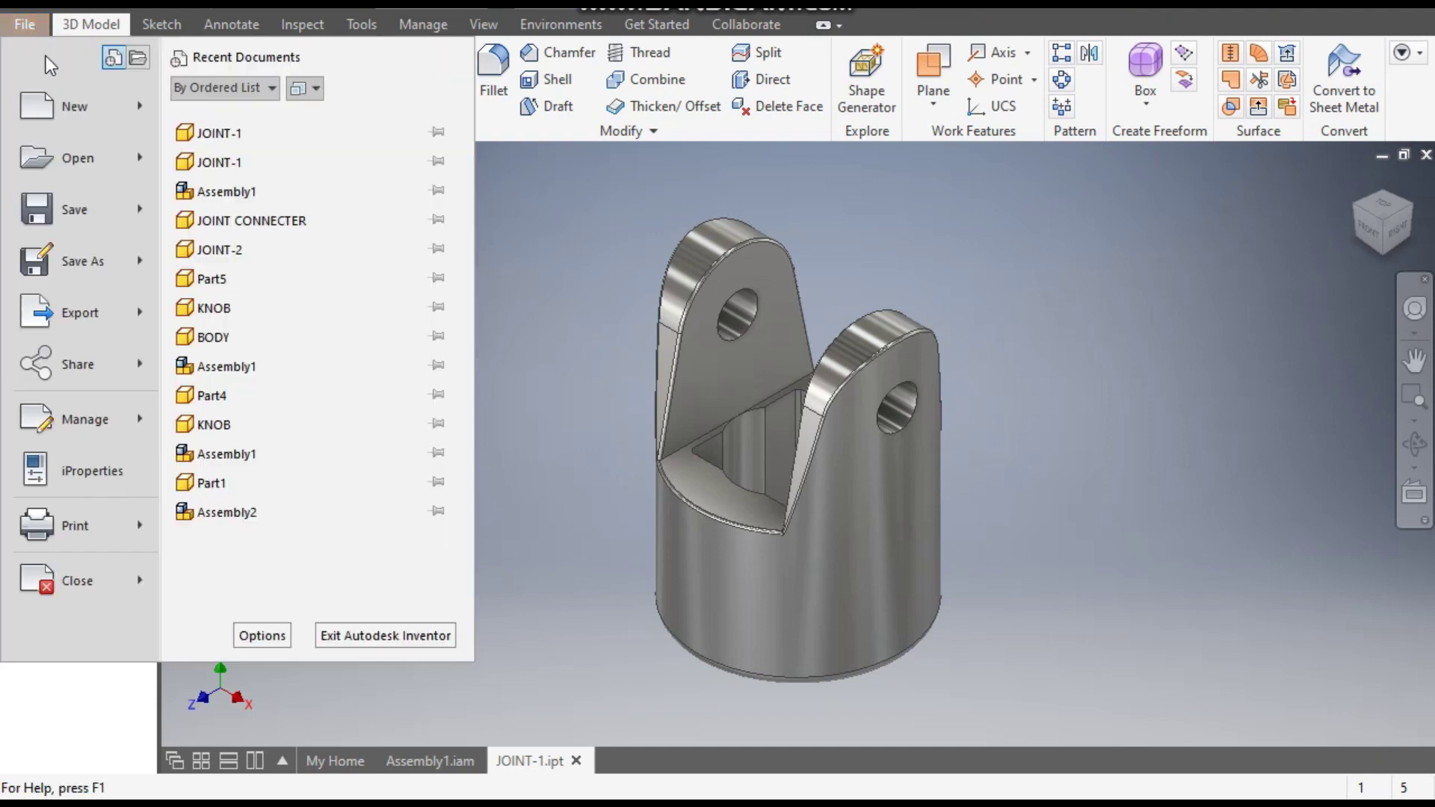
{"action": "left_click", "coordinate": [78, 266]}
{"action": "left_click", "coordinate": [385, 665]}
{"action": "key", "text": "BackSpace"}
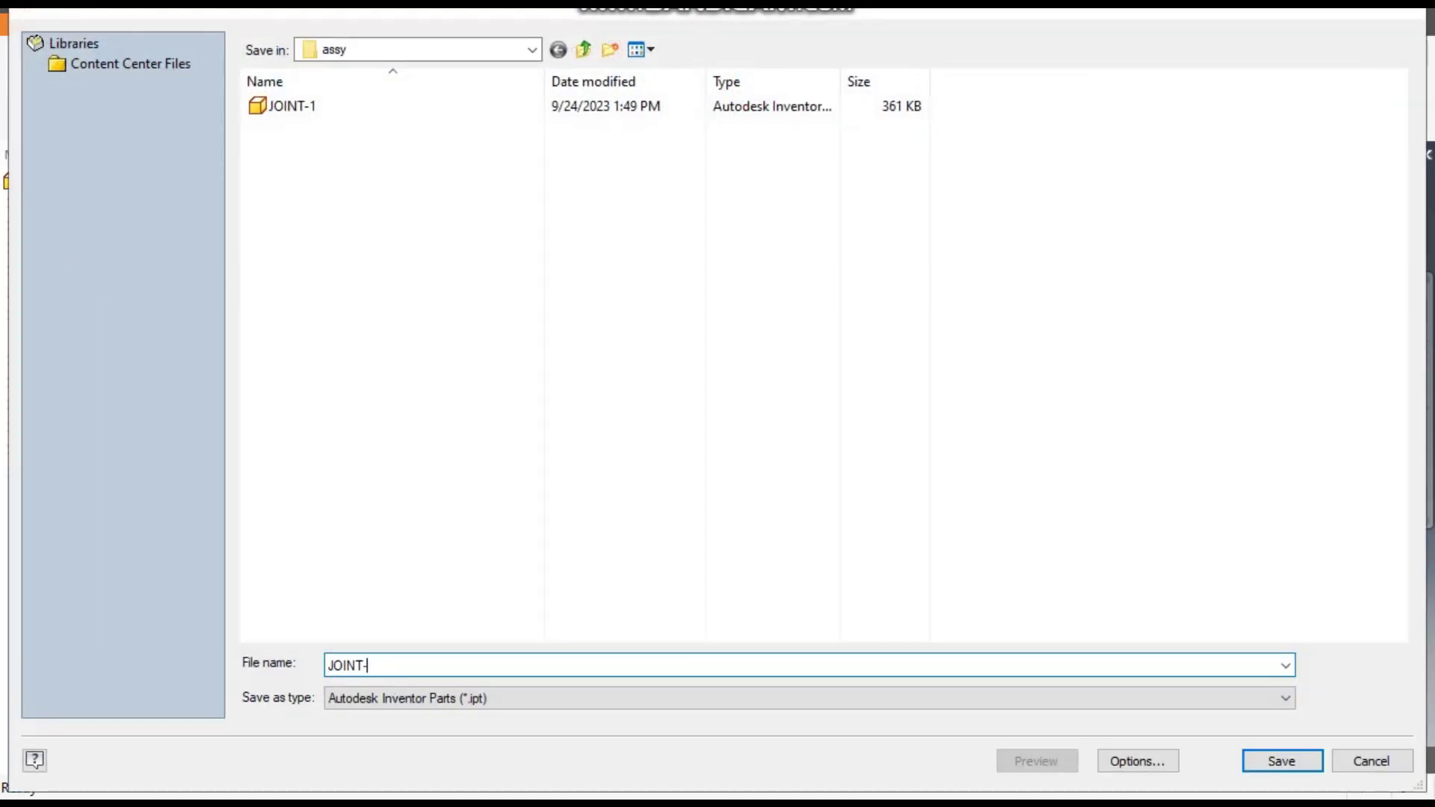
{"action": "key", "text": "Return"}
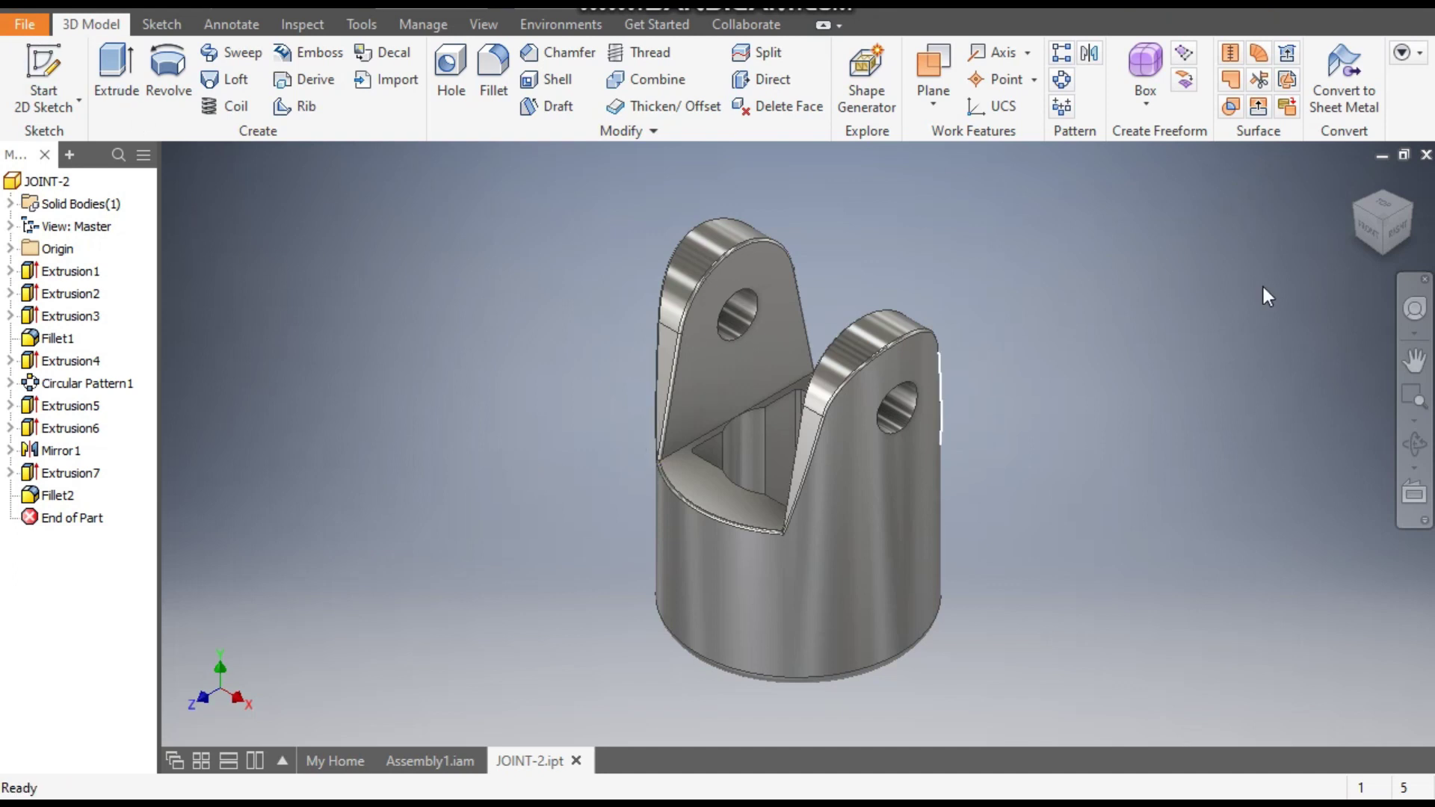
Step: Start a sketch on the cylinder's open-end ring face and project its outer edge
{"action": "left_click", "coordinate": [1369, 247]}
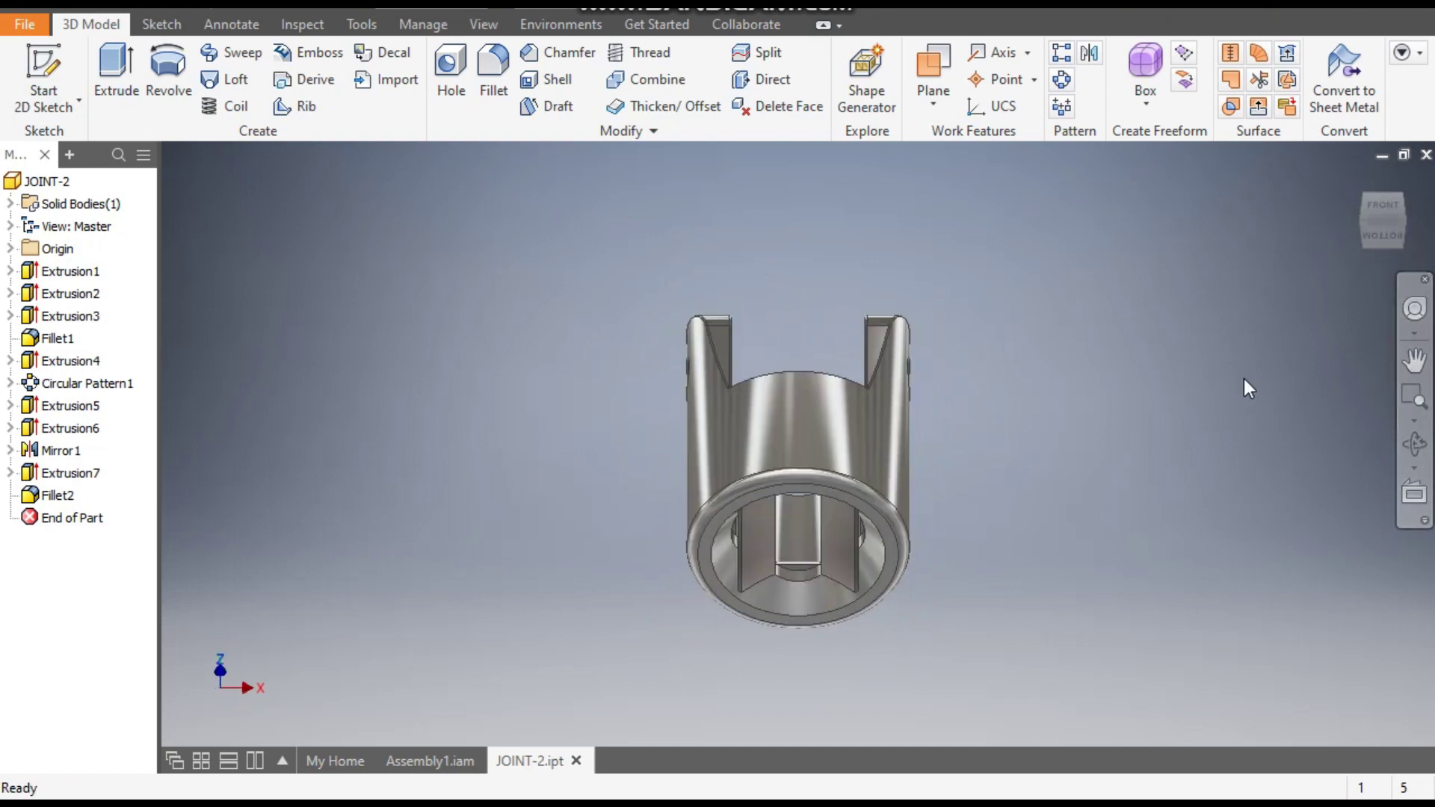
{"action": "scroll", "coordinate": [851, 505], "scroll_direction": "up", "scroll_amount": 5}
{"action": "left_click", "coordinate": [872, 505]}
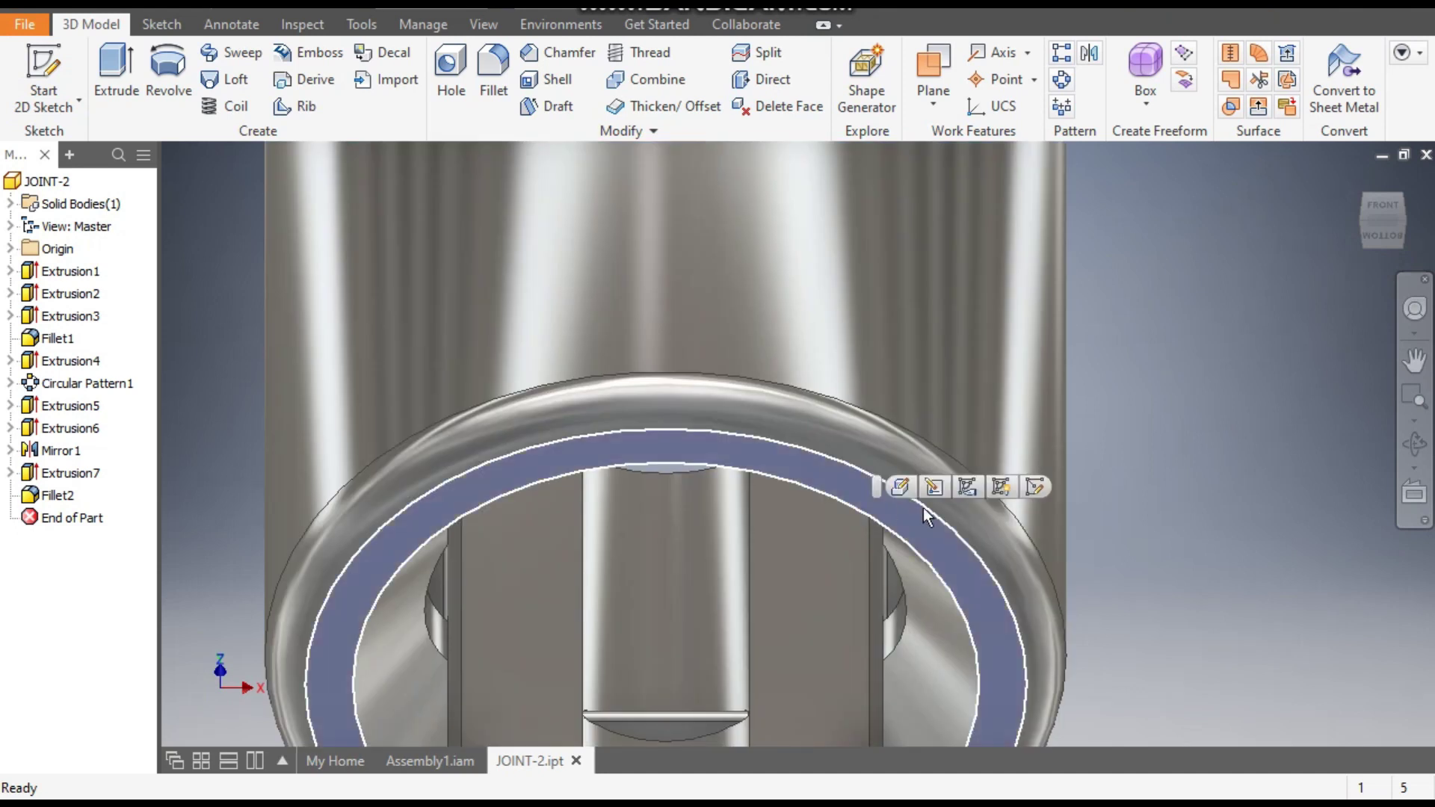
{"action": "left_click", "coordinate": [1030, 486]}
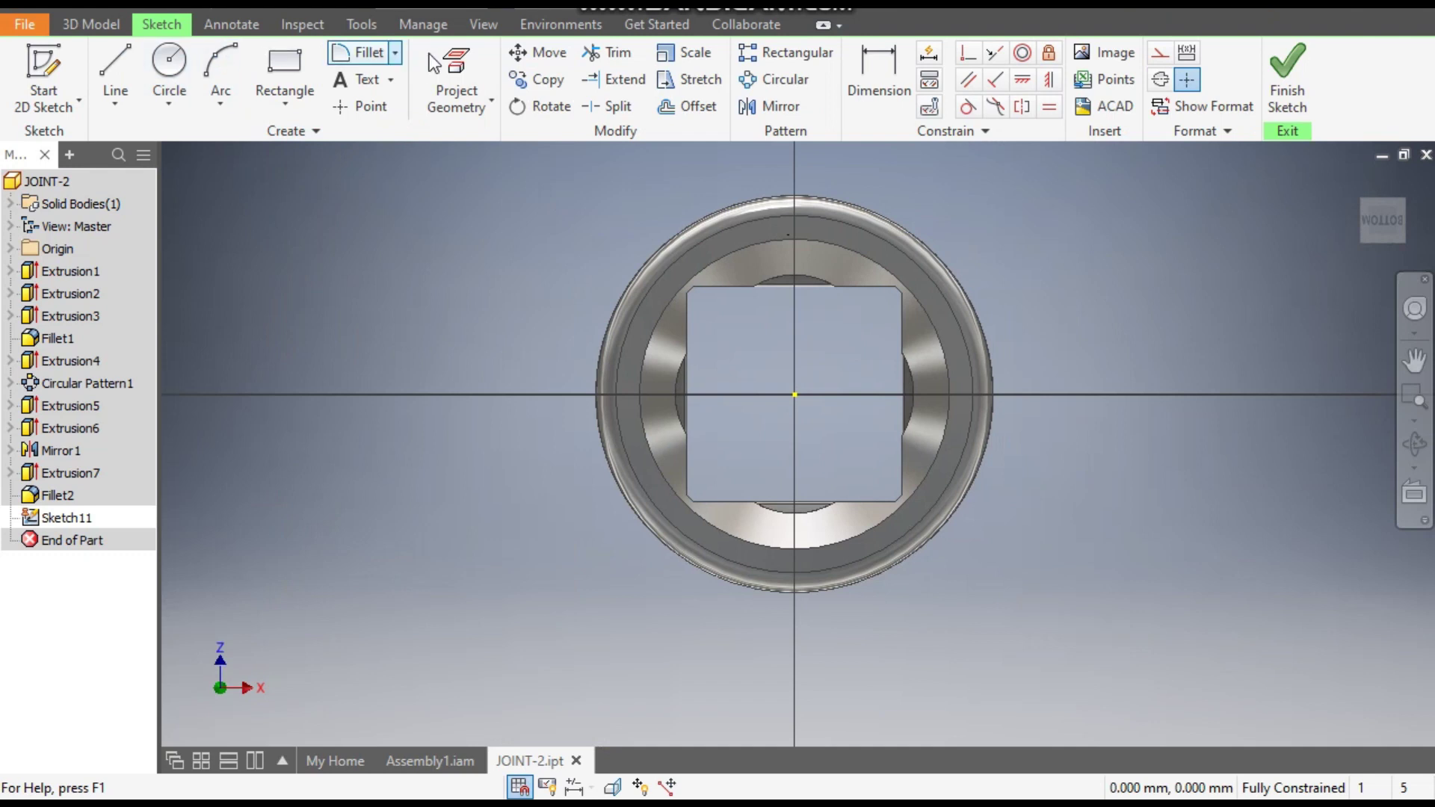
{"action": "left_click", "coordinate": [456, 82]}
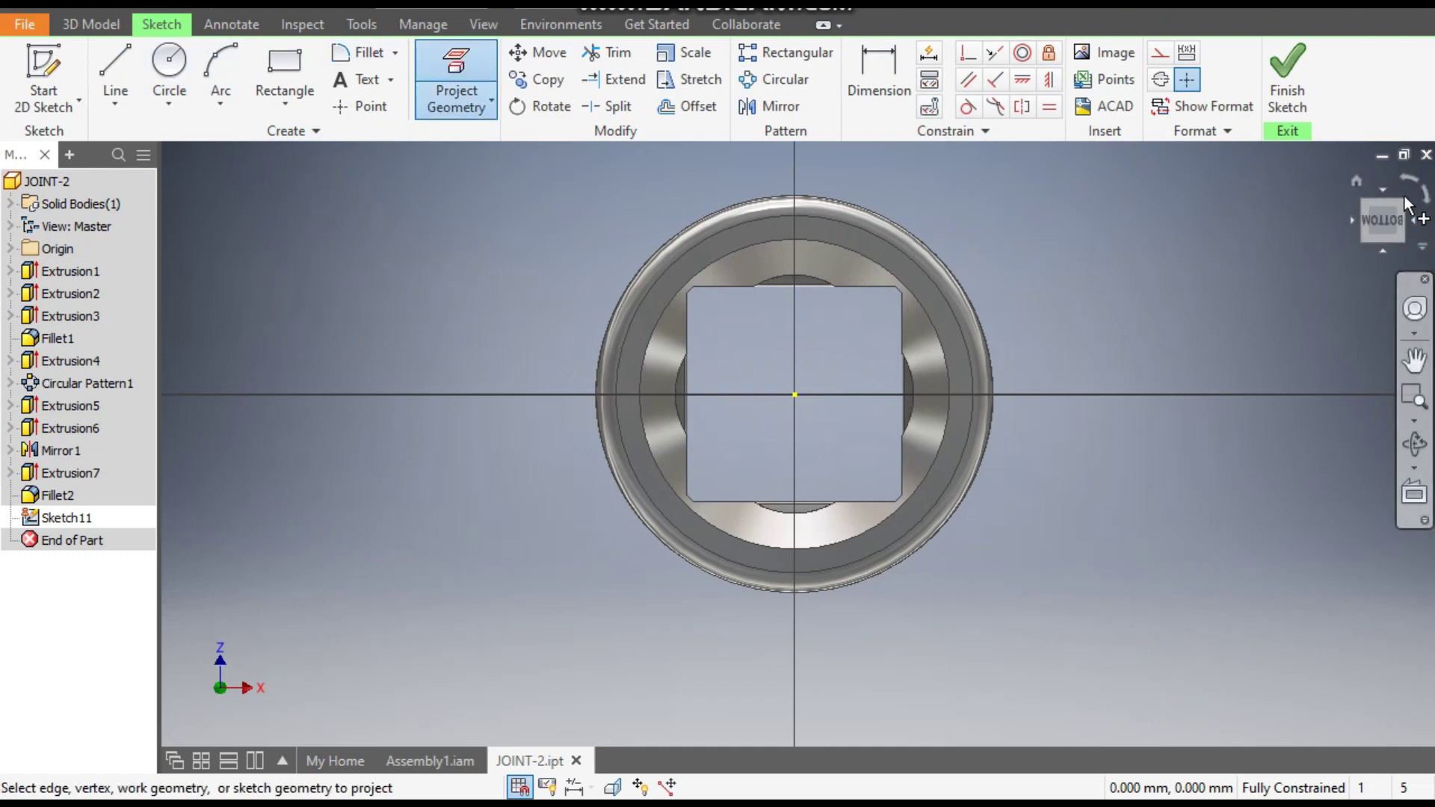
{"action": "left_click", "coordinate": [1356, 180]}
{"action": "scroll", "coordinate": [680, 404], "scroll_direction": "down", "scroll_amount": 2}
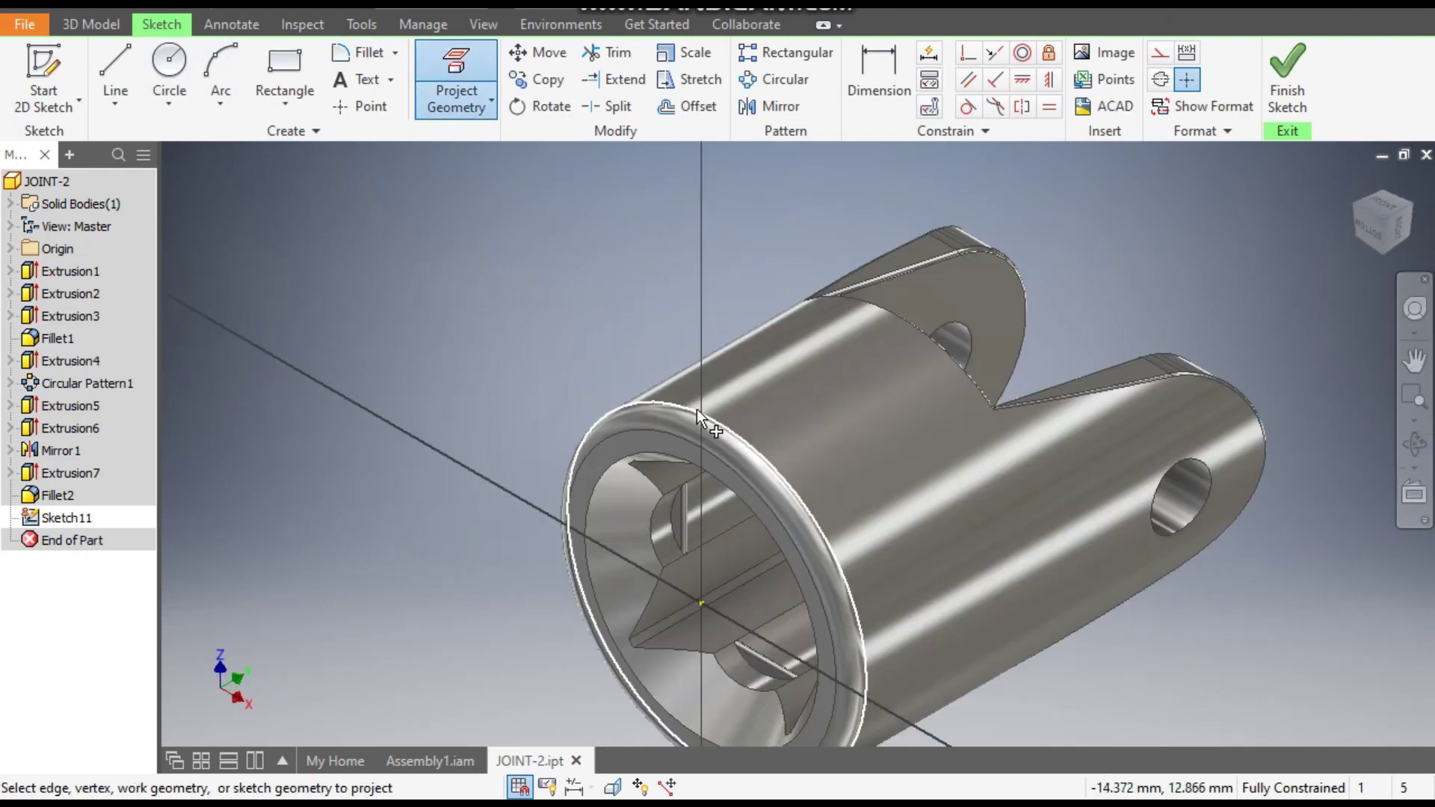
{"action": "left_click", "coordinate": [701, 411]}
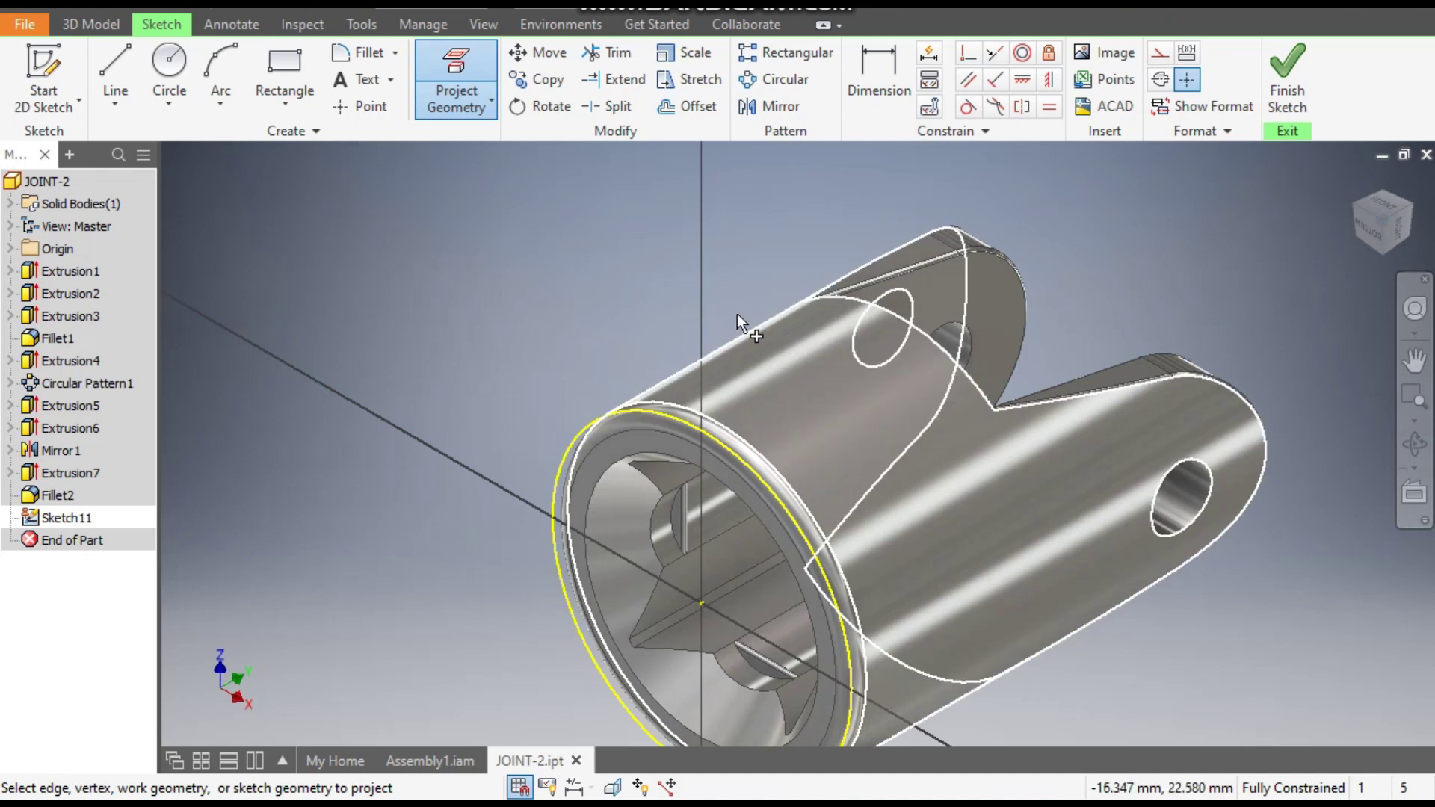
Step: Extrude the projected circle as a 9 mm cut
{"action": "left_click", "coordinate": [93, 28]}
{"action": "left_click", "coordinate": [109, 65]}
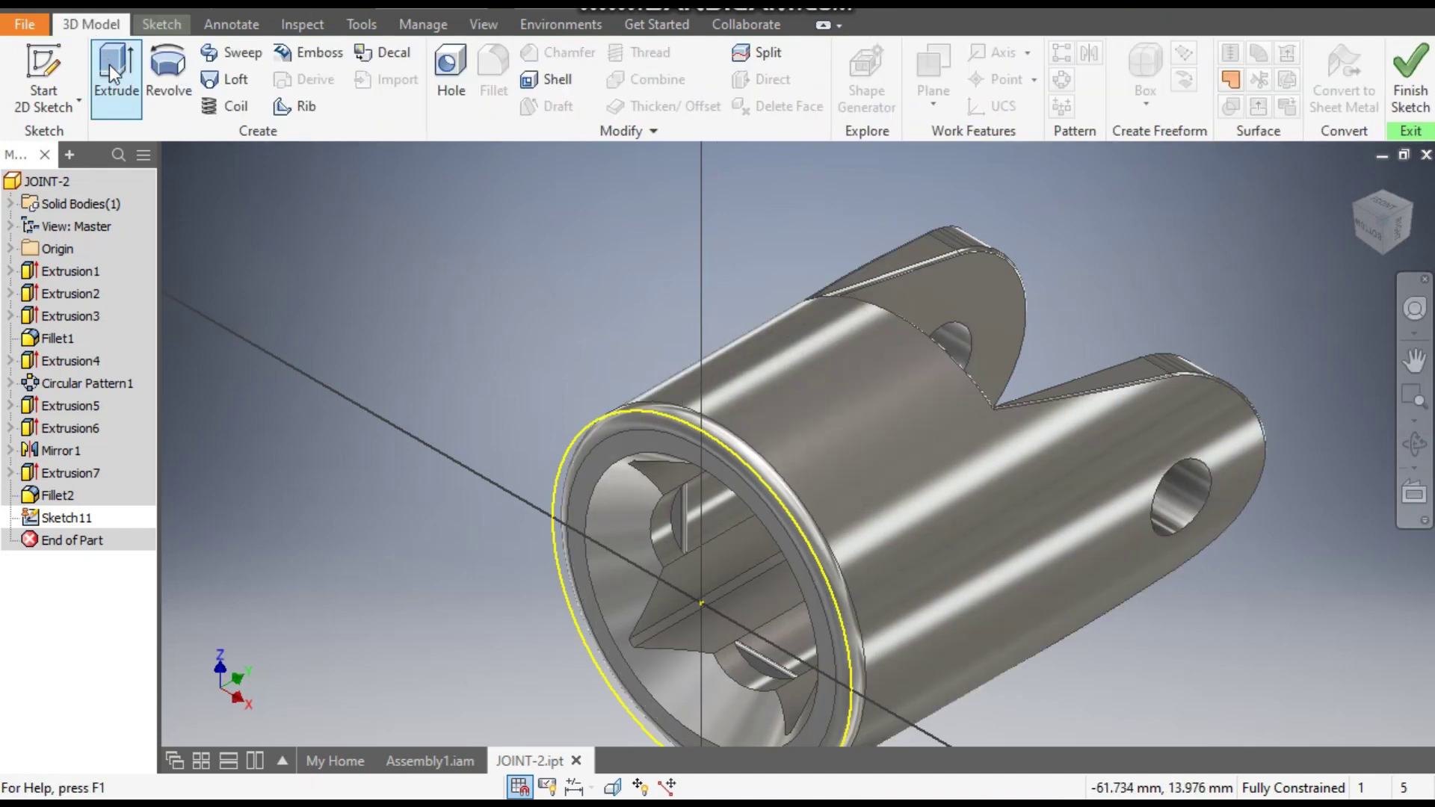
{"action": "scroll", "coordinate": [640, 280], "scroll_direction": "up", "scroll_amount": 1}
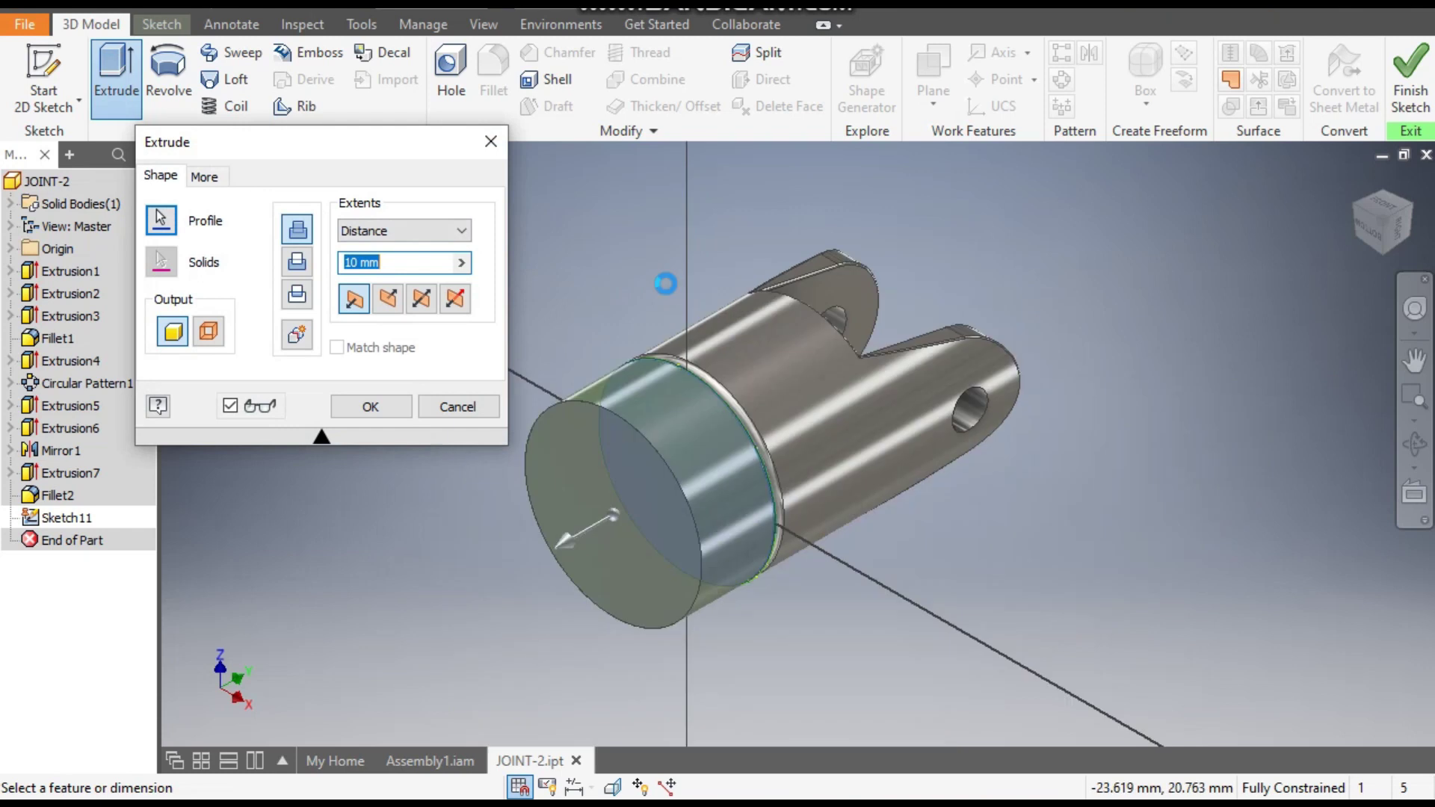
{"action": "left_click", "coordinate": [299, 266]}
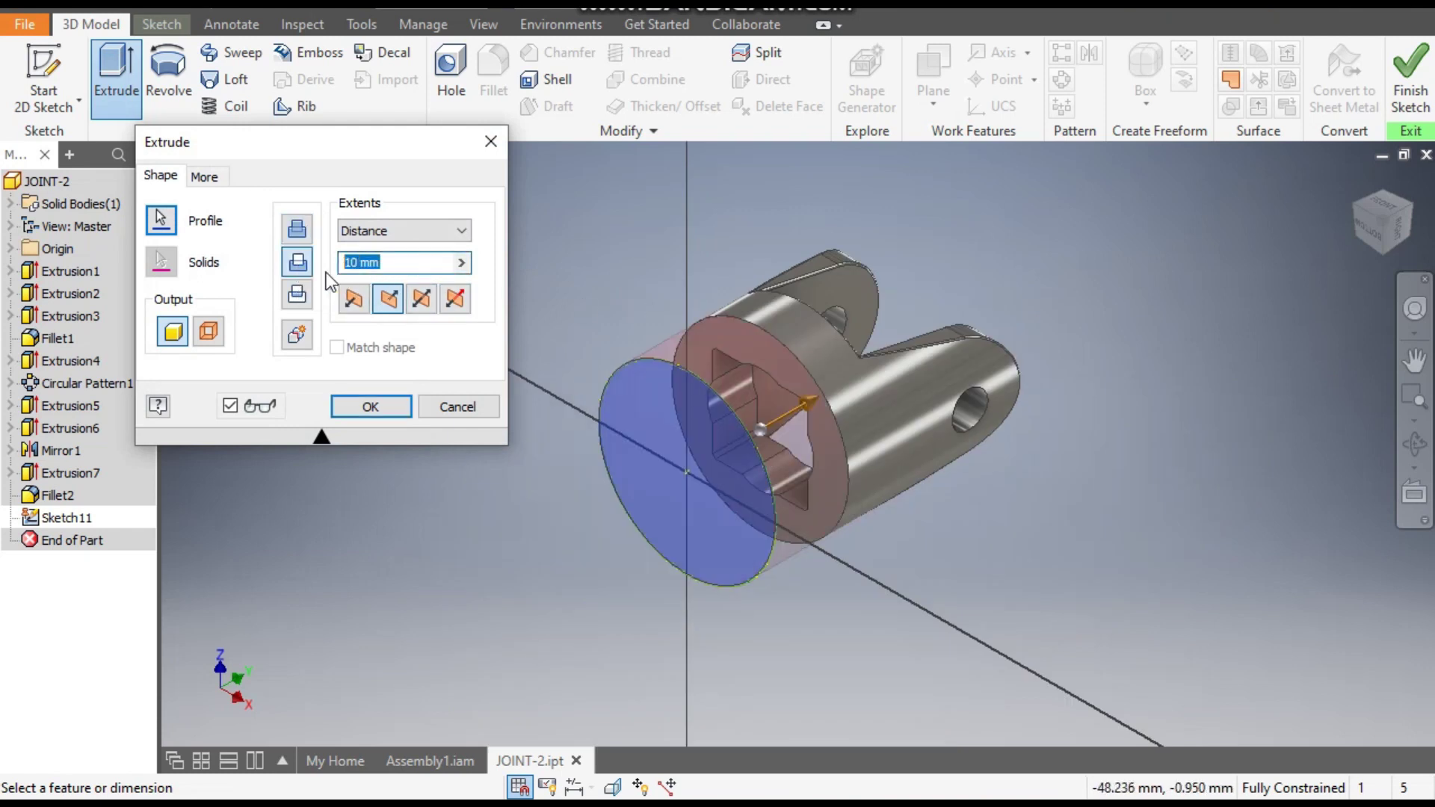
{"action": "type", "text": "9"}
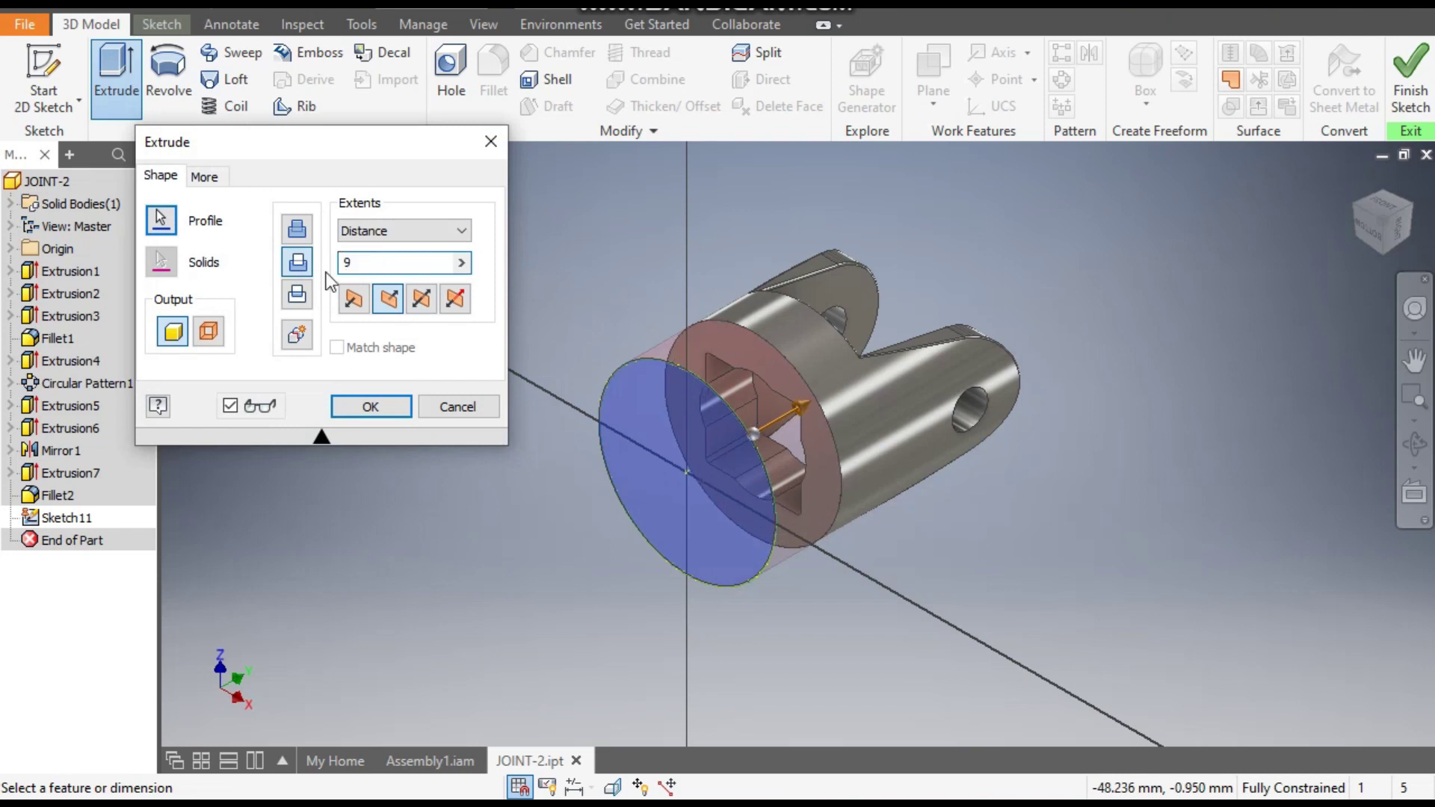
{"action": "left_click", "coordinate": [375, 406]}
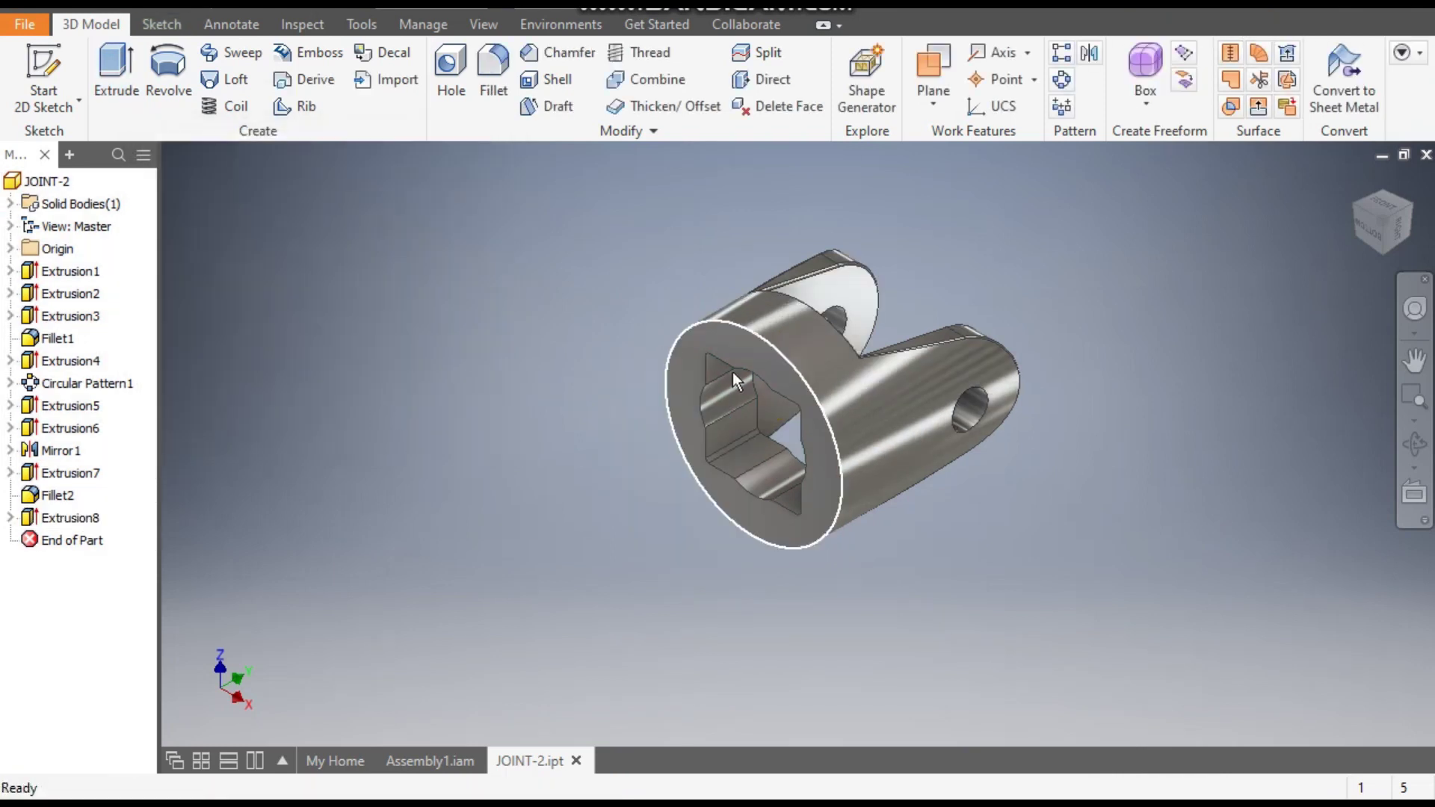
Step: Sketch on the new flat end face, projecting its outer circle and inner profile
{"action": "scroll", "coordinate": [725, 411], "scroll_direction": "up", "scroll_amount": 2}
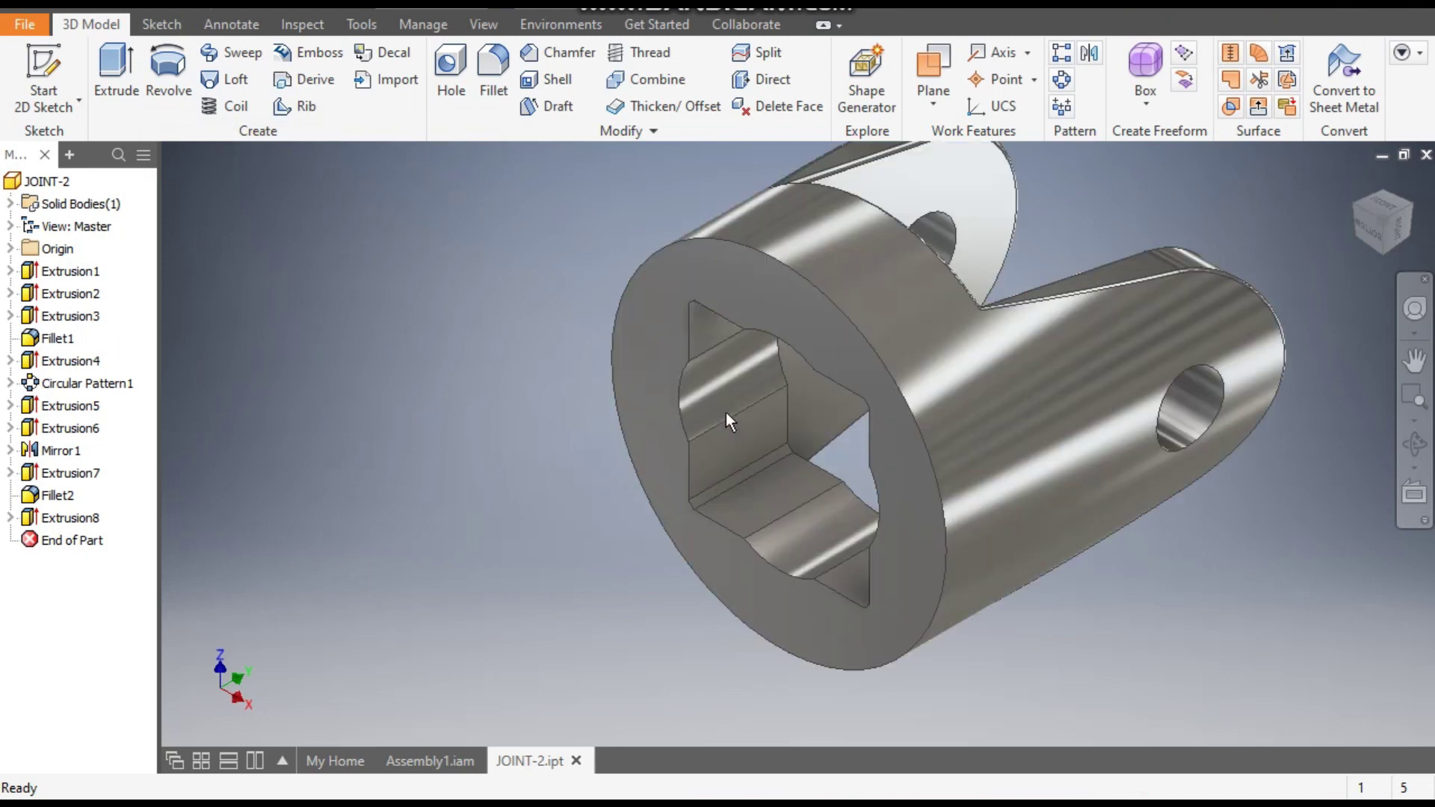
{"action": "left_click", "coordinate": [763, 291]}
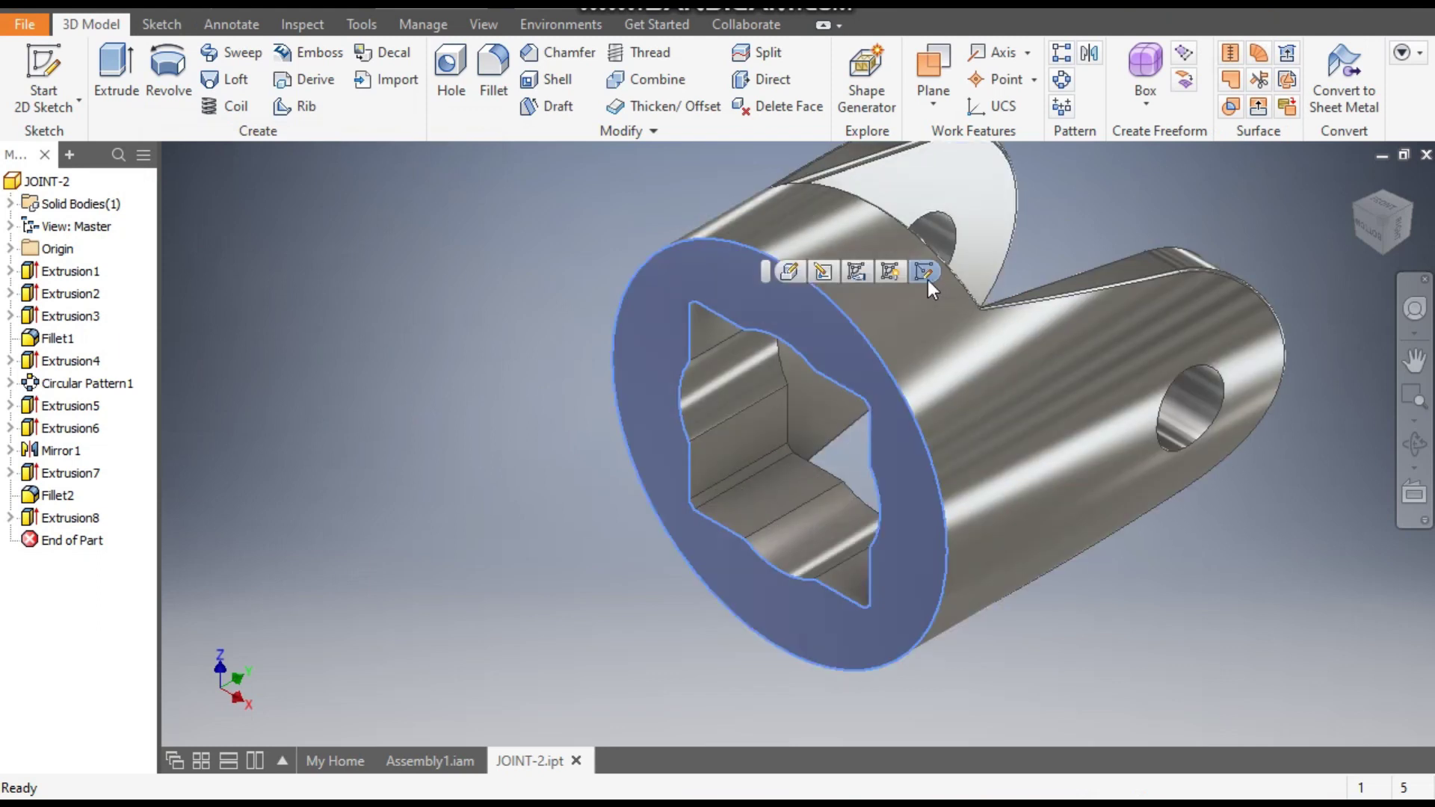
{"action": "key", "text": "s"}
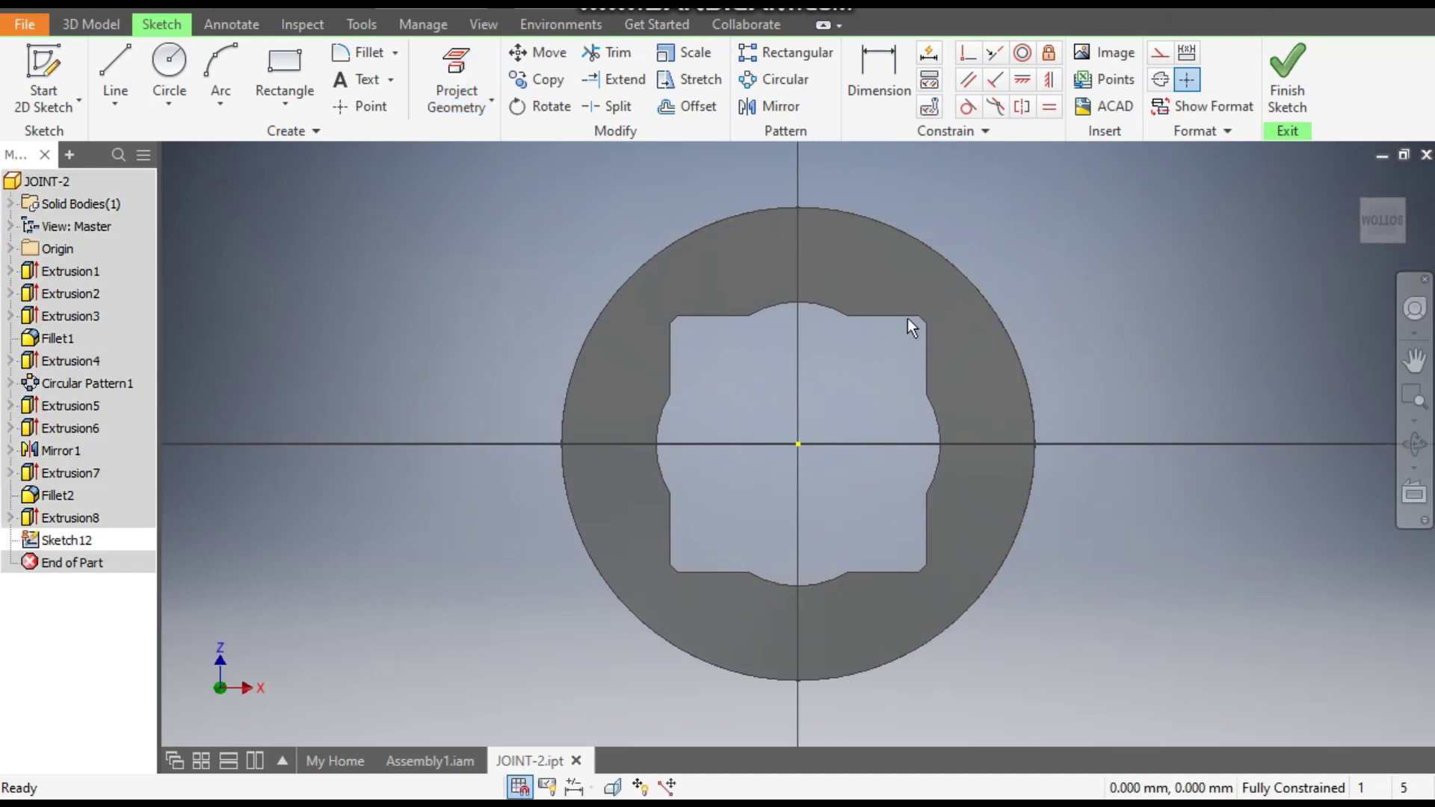
{"action": "left_click", "coordinate": [454, 69]}
{"action": "left_click", "coordinate": [799, 224]}
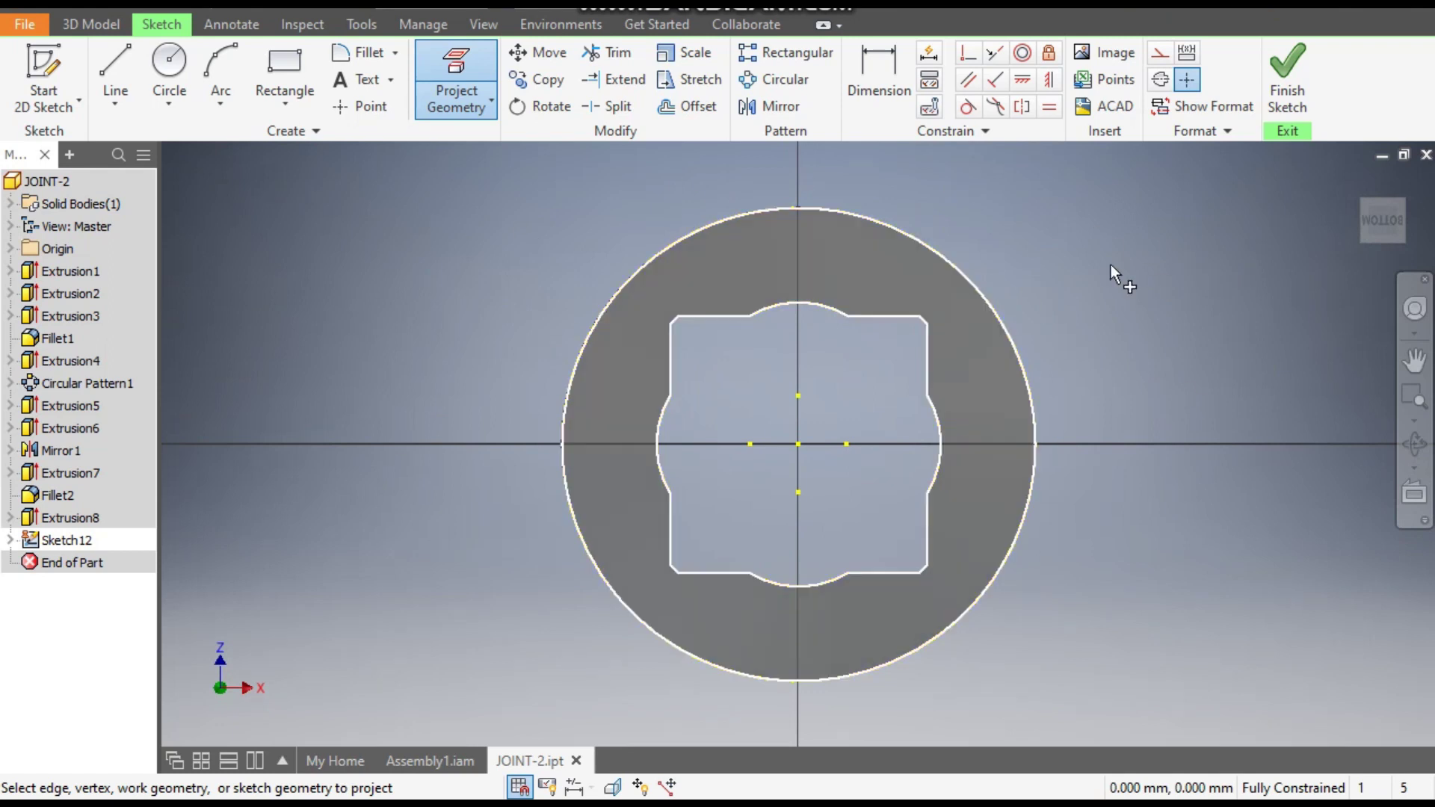
Step: Extrude the inner star-shaped profile reversed into the part, ending at the chosen face
{"action": "left_click", "coordinate": [88, 27]}
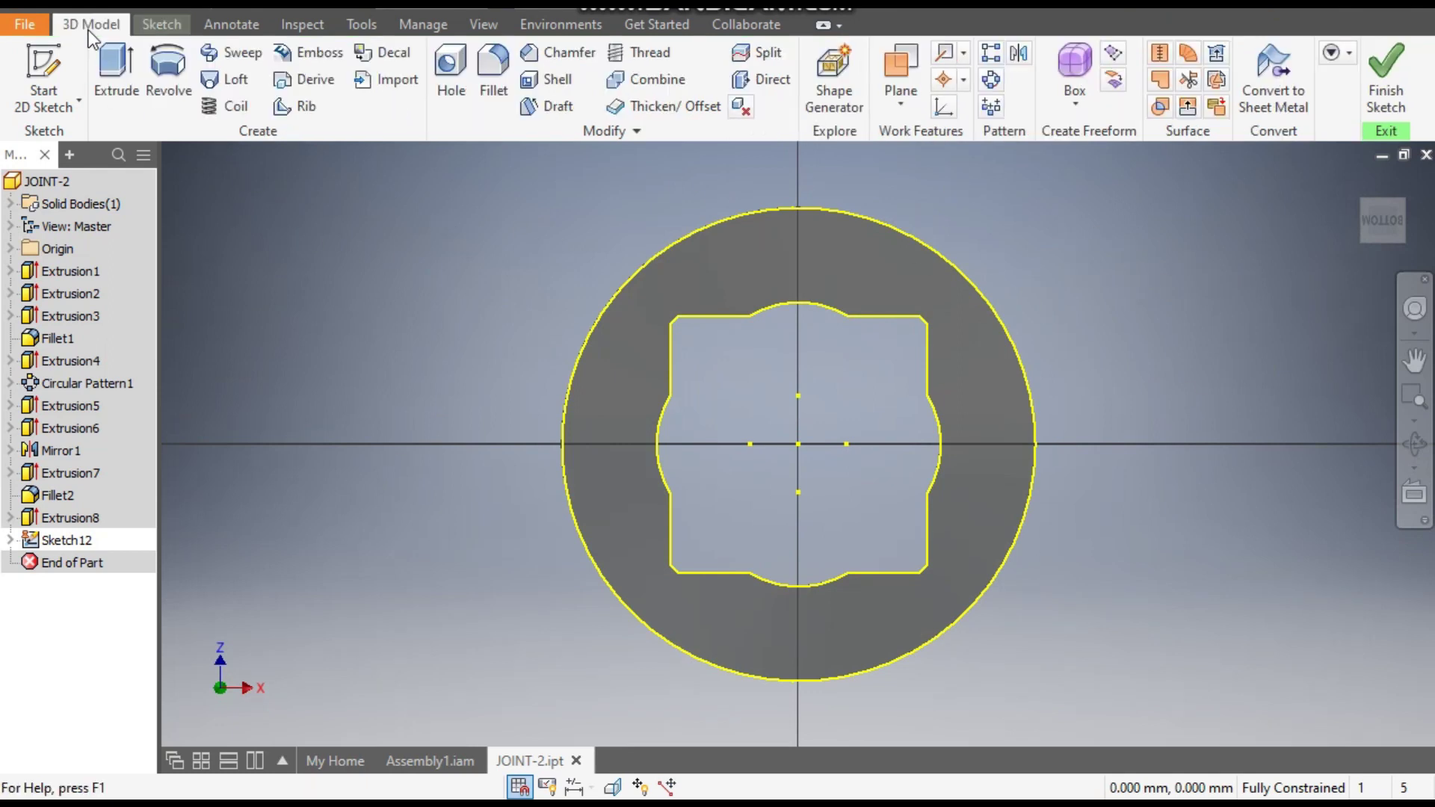
{"action": "left_click", "coordinate": [114, 59]}
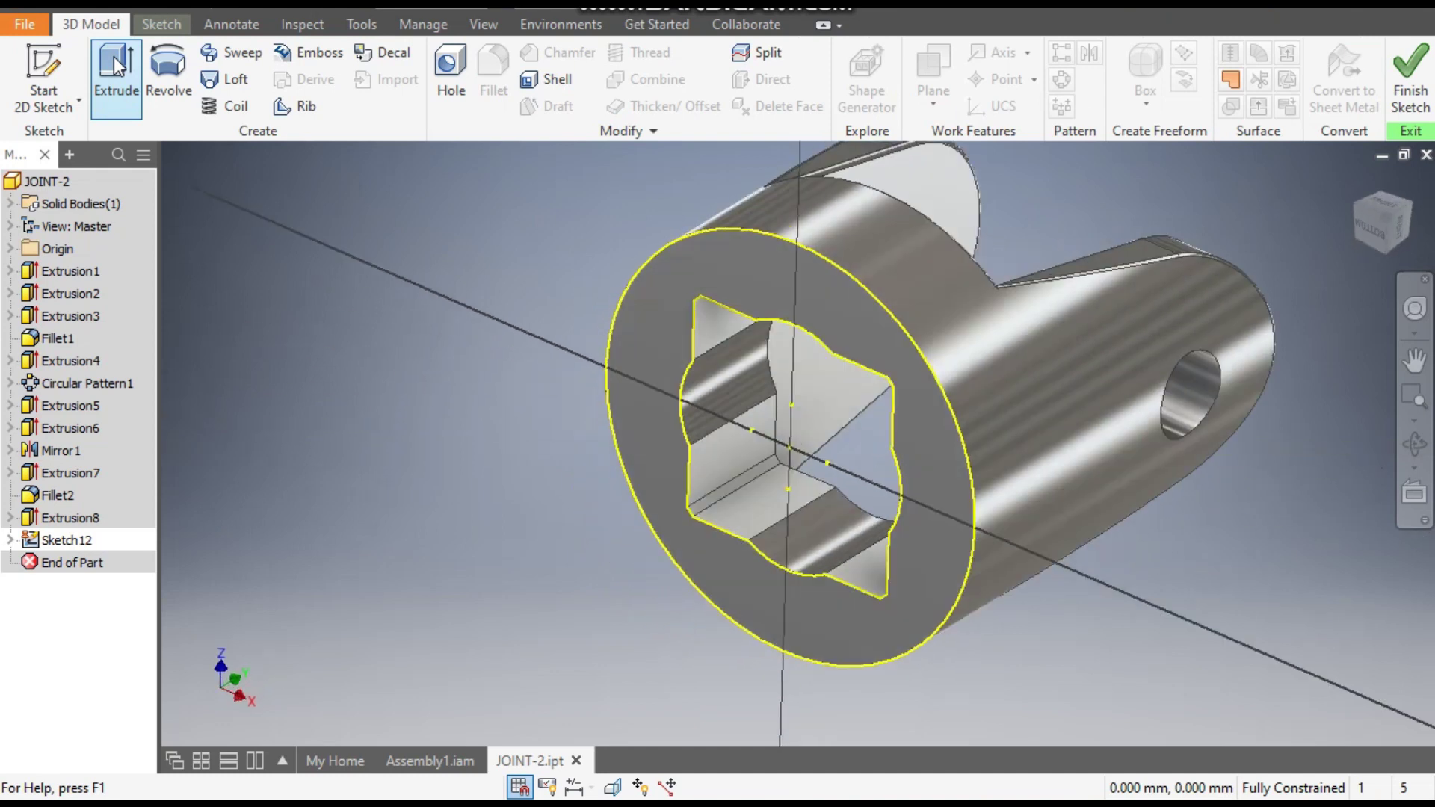
{"action": "left_click", "coordinate": [738, 378]}
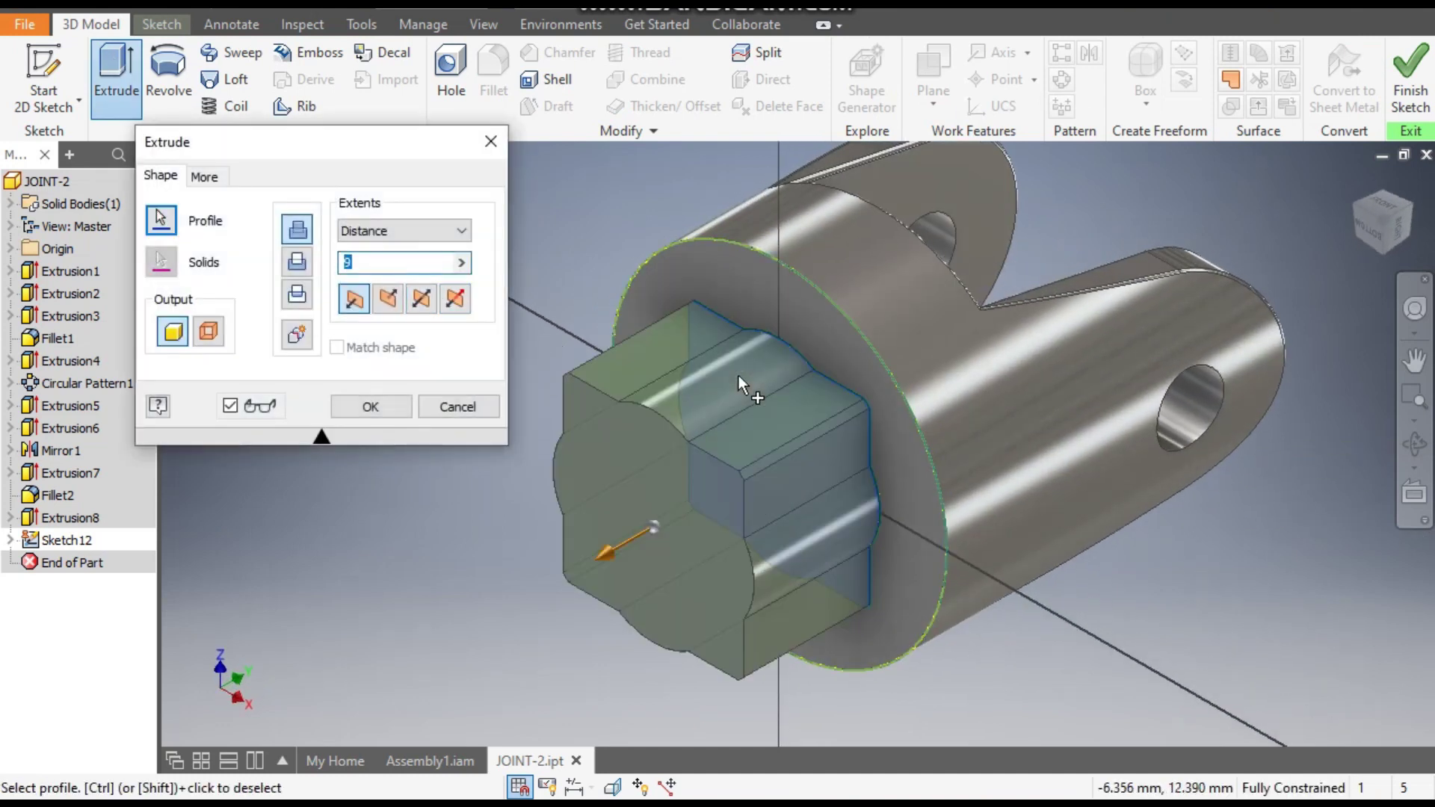
{"action": "left_click", "coordinate": [388, 299]}
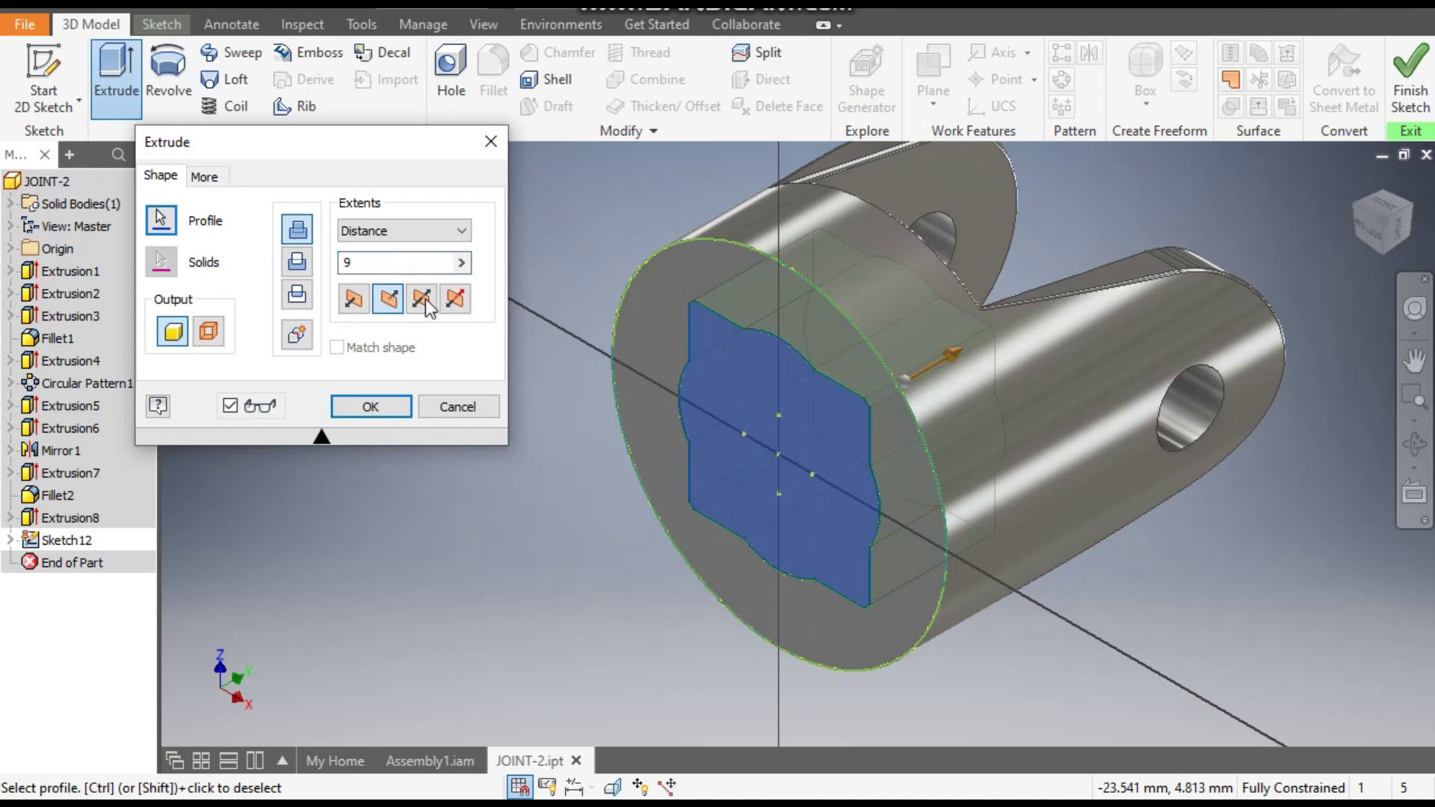
{"action": "left_click", "coordinate": [1408, 208]}
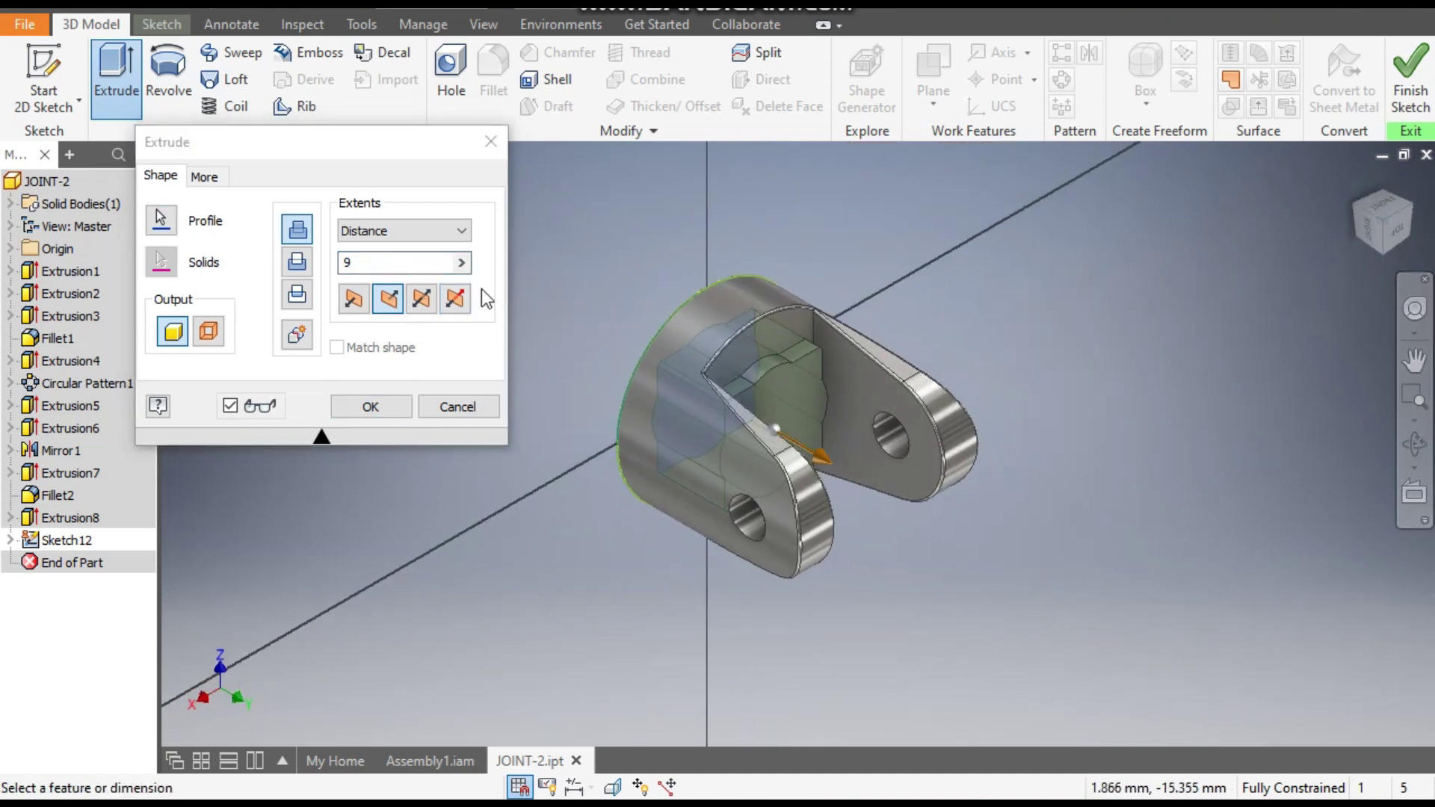
{"action": "left_click", "coordinate": [414, 230]}
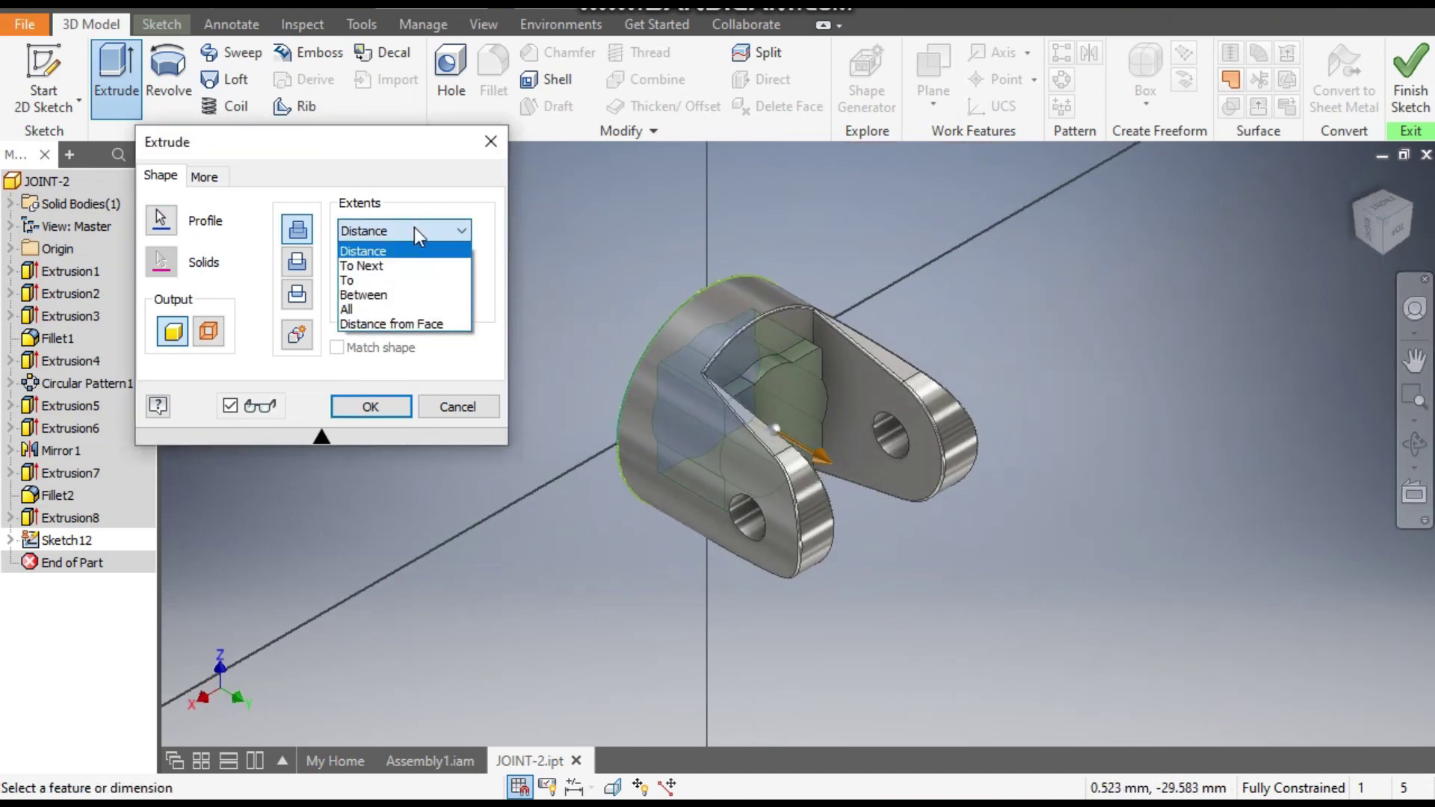
{"action": "left_click", "coordinate": [384, 281]}
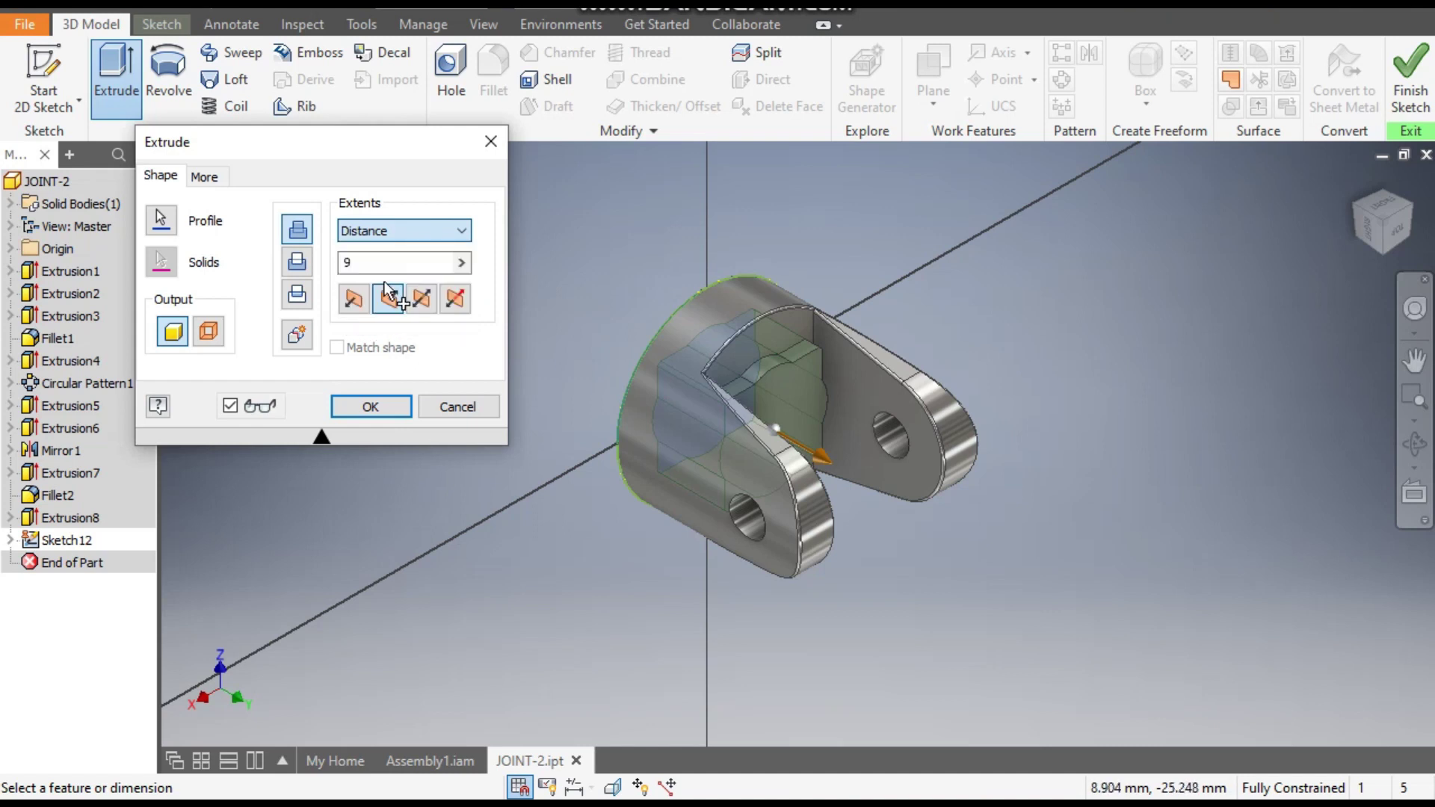
{"action": "left_click", "coordinate": [783, 327]}
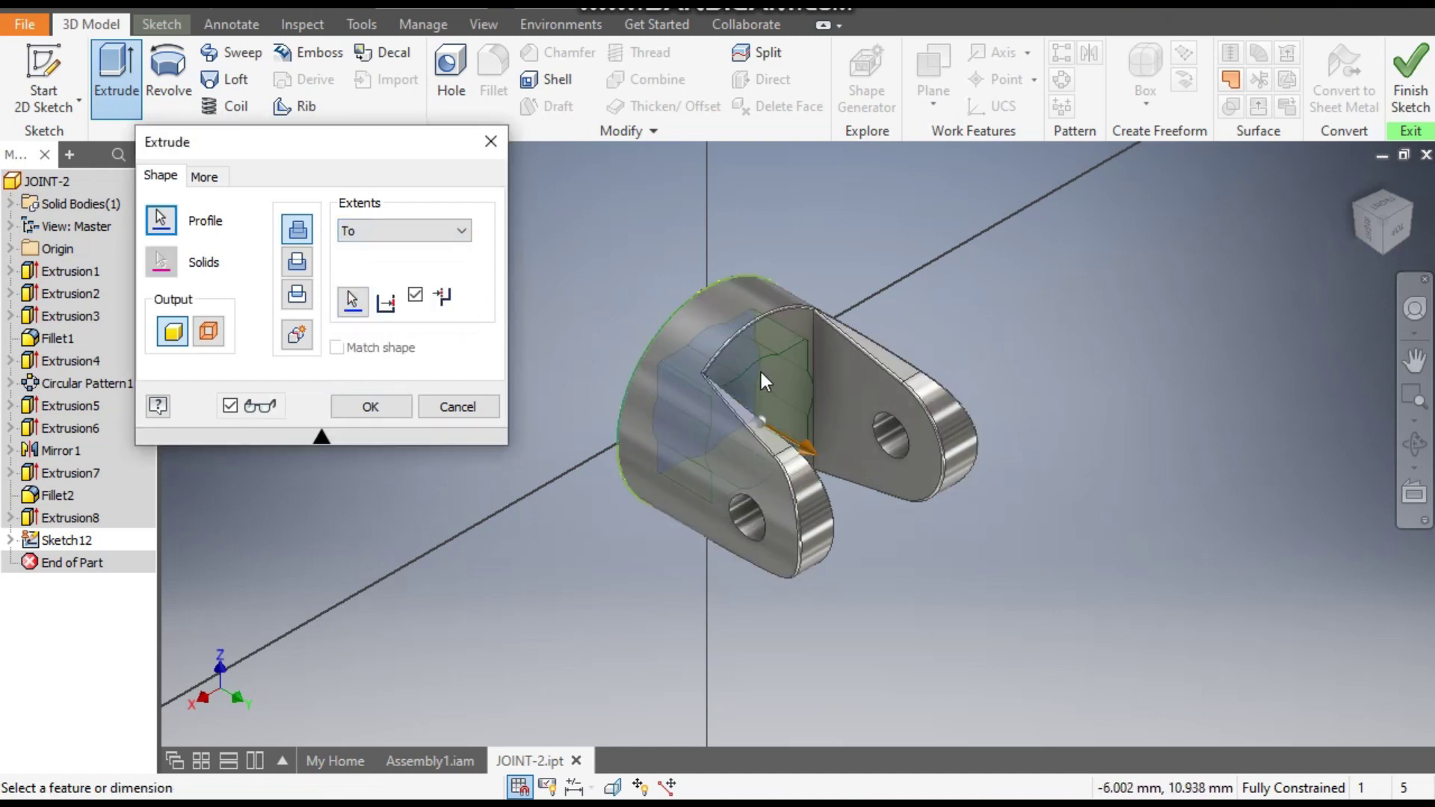
{"action": "scroll", "coordinate": [777, 351], "scroll_direction": "up", "scroll_amount": 2}
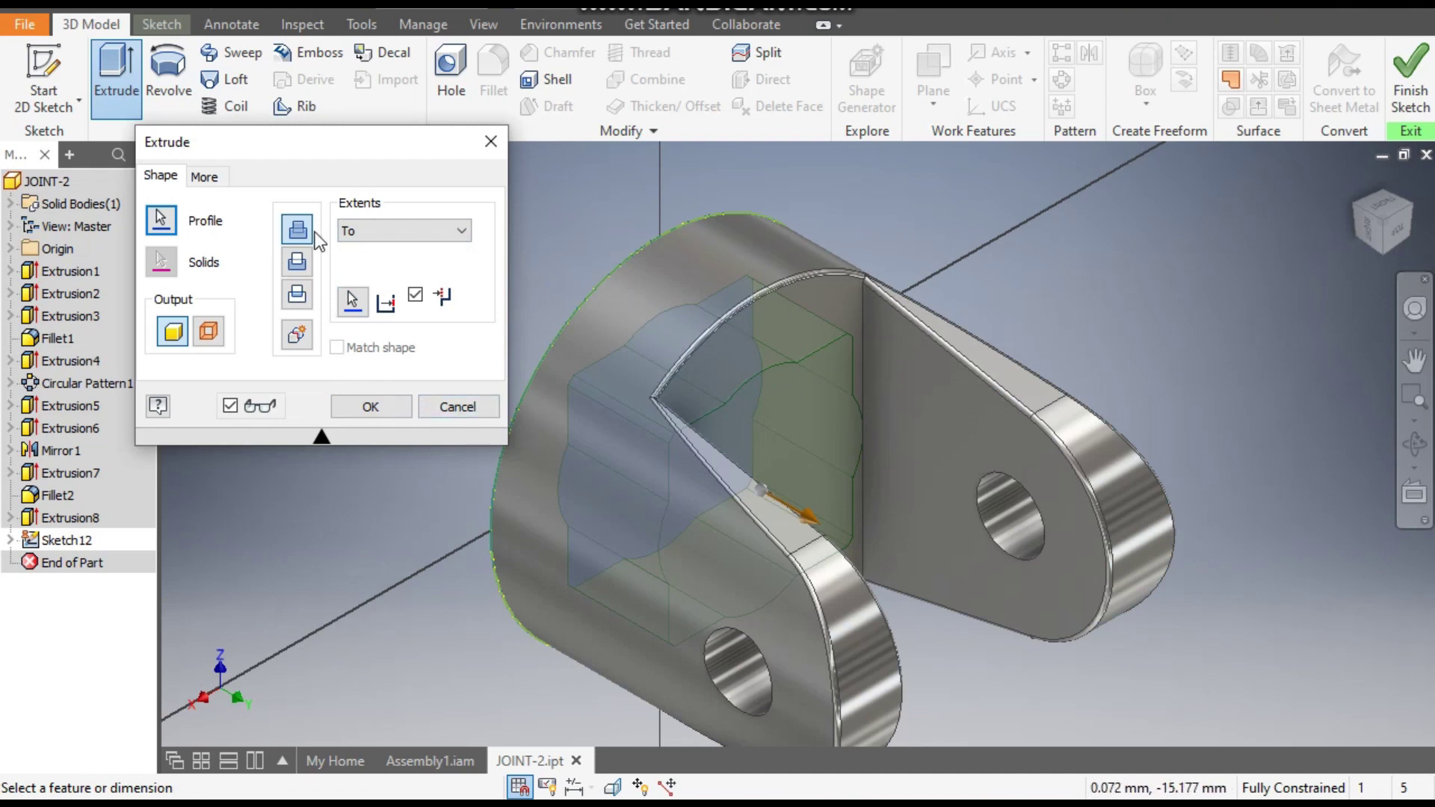
{"action": "left_click", "coordinate": [373, 407]}
{"action": "left_click", "coordinate": [1352, 204]}
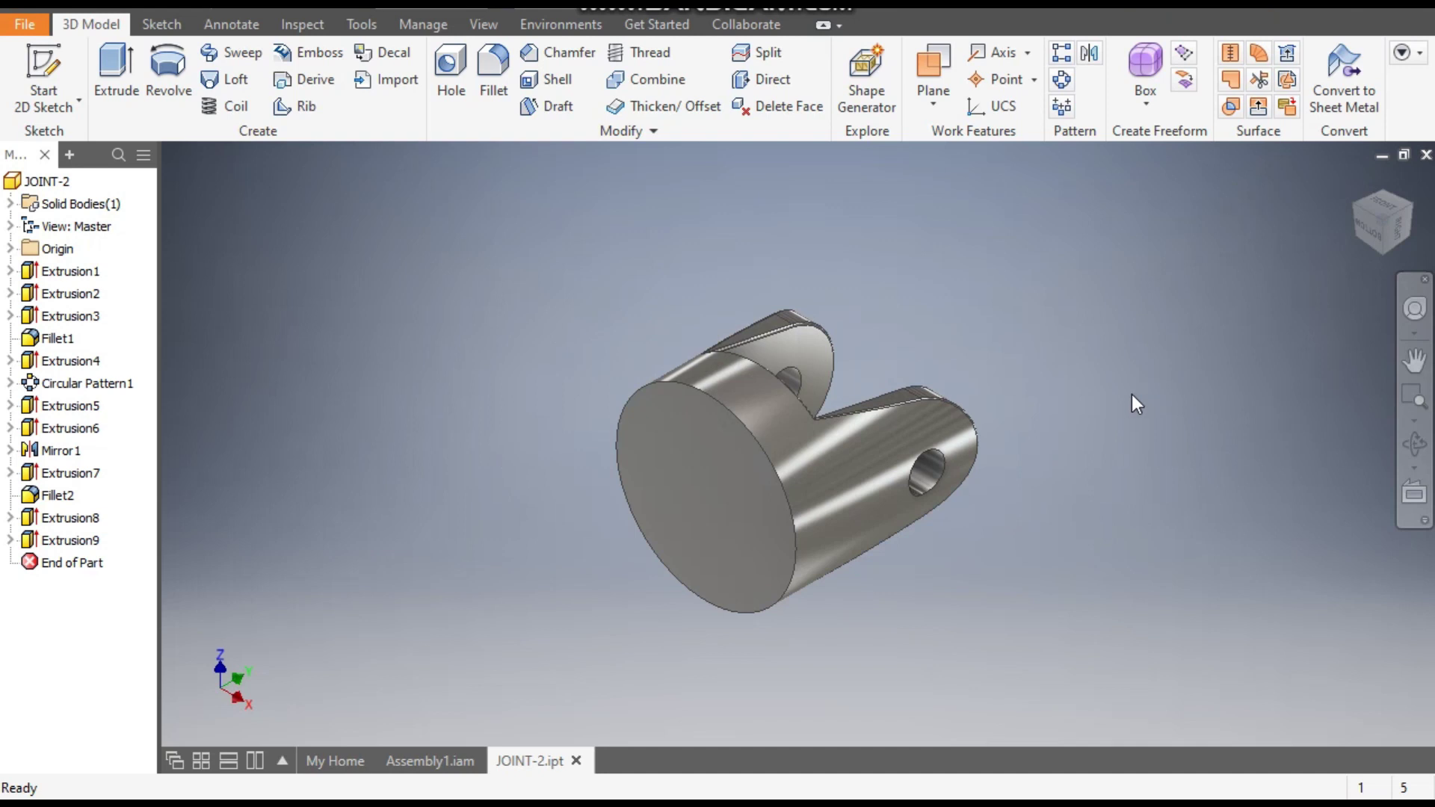
Step: Sketch a centre-point rectangle on the end face, centred on the origin
{"action": "left_click", "coordinate": [698, 479]}
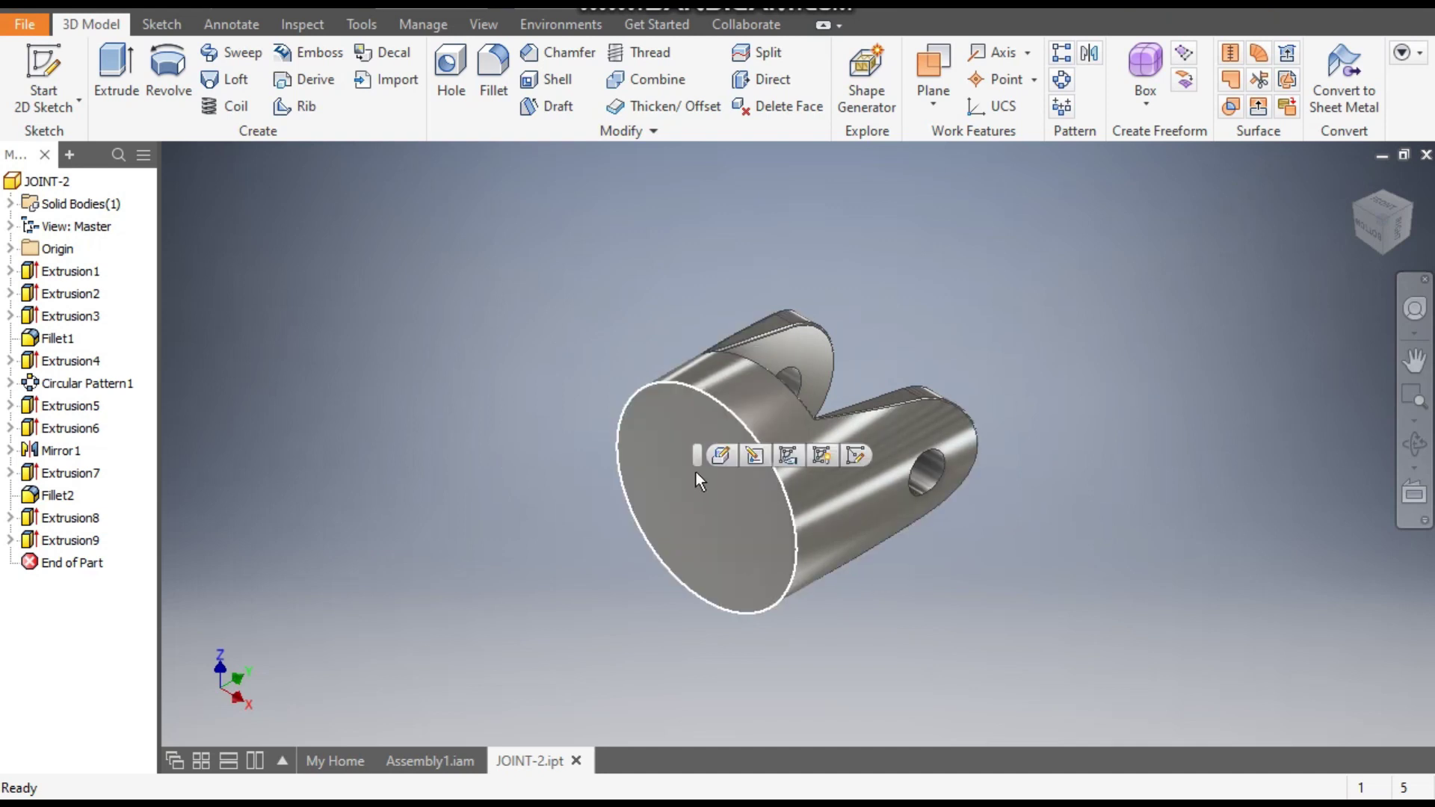
{"action": "left_click", "coordinate": [856, 454]}
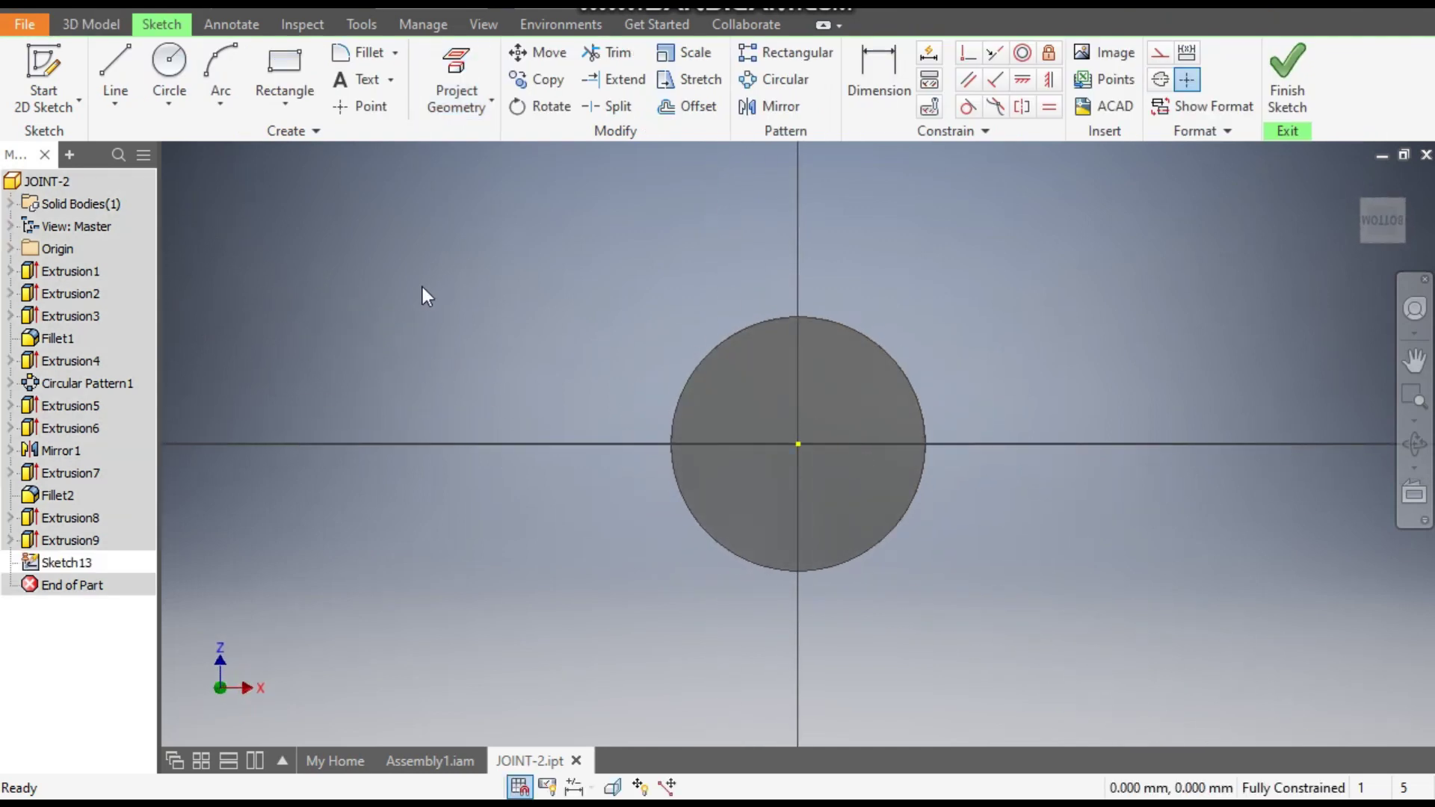
{"action": "left_click", "coordinate": [276, 103]}
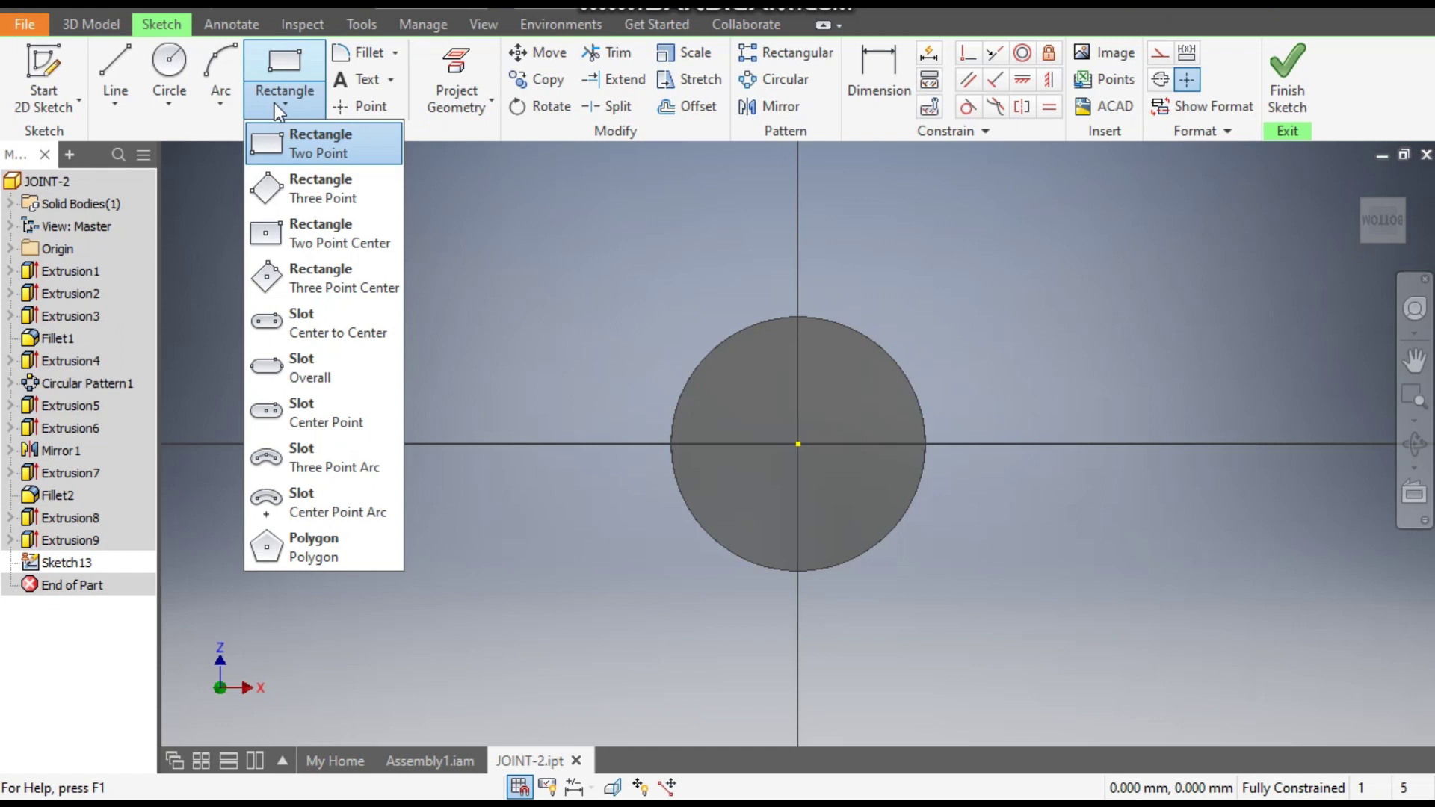
{"action": "left_click", "coordinate": [333, 236]}
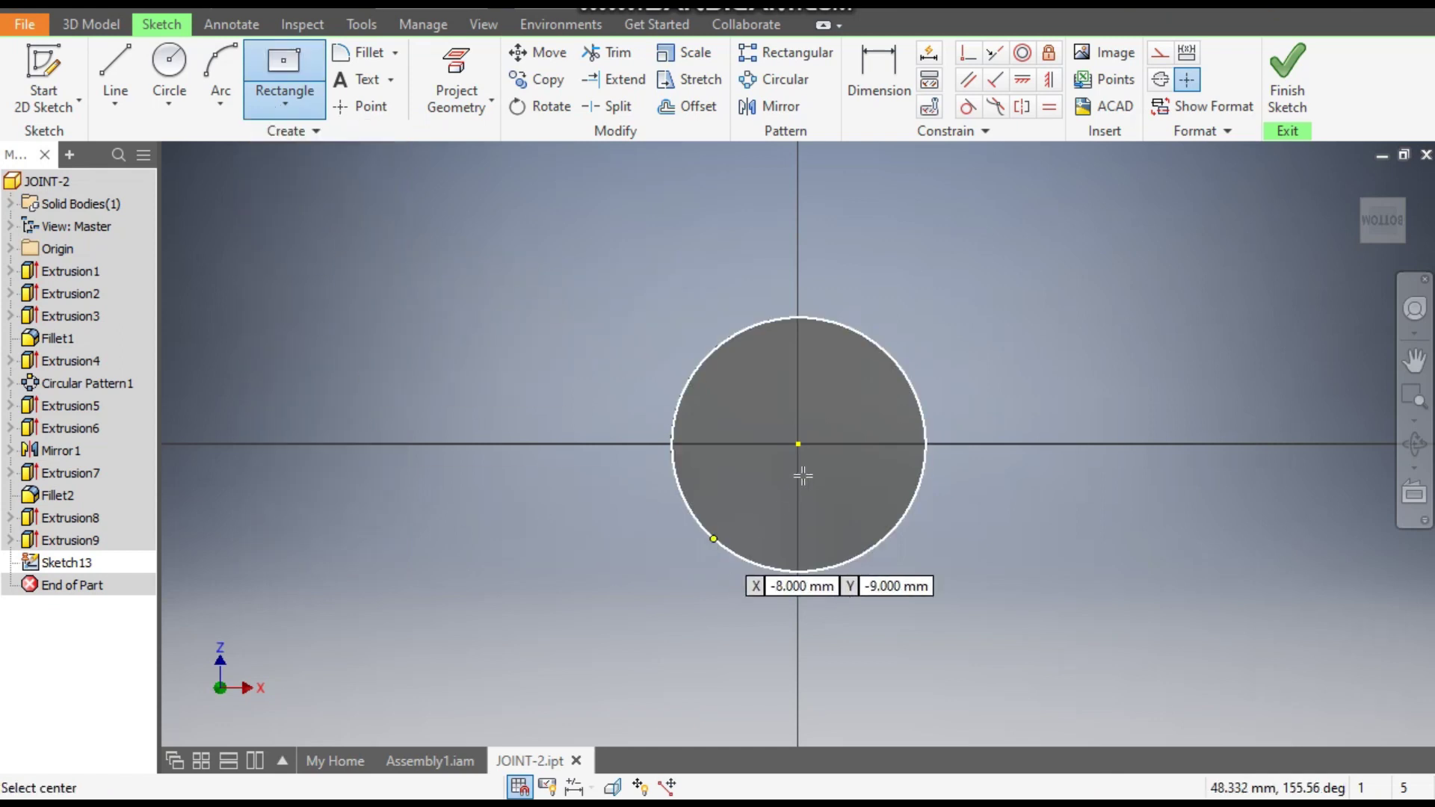
{"action": "left_click", "coordinate": [798, 444]}
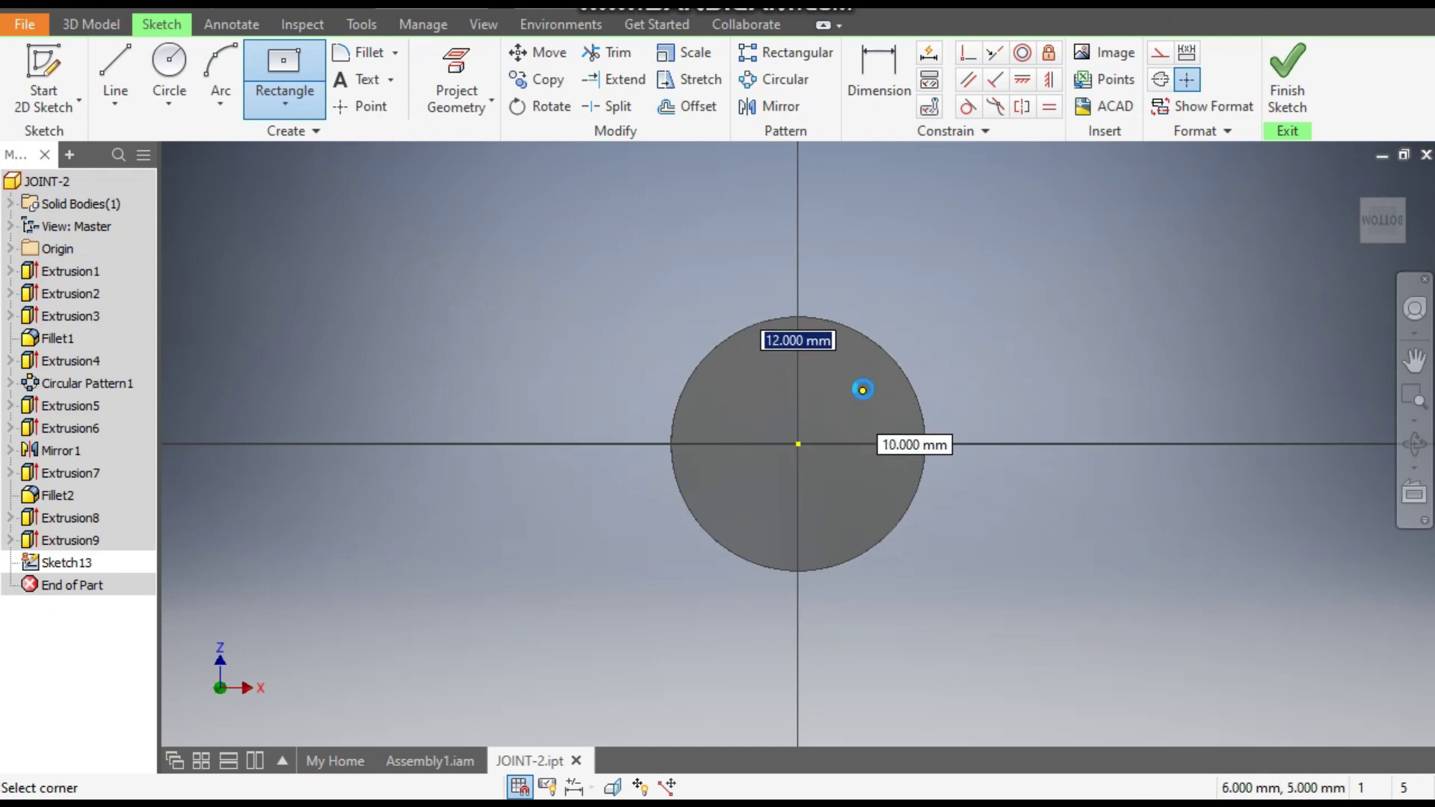
{"action": "left_click", "coordinate": [862, 390]}
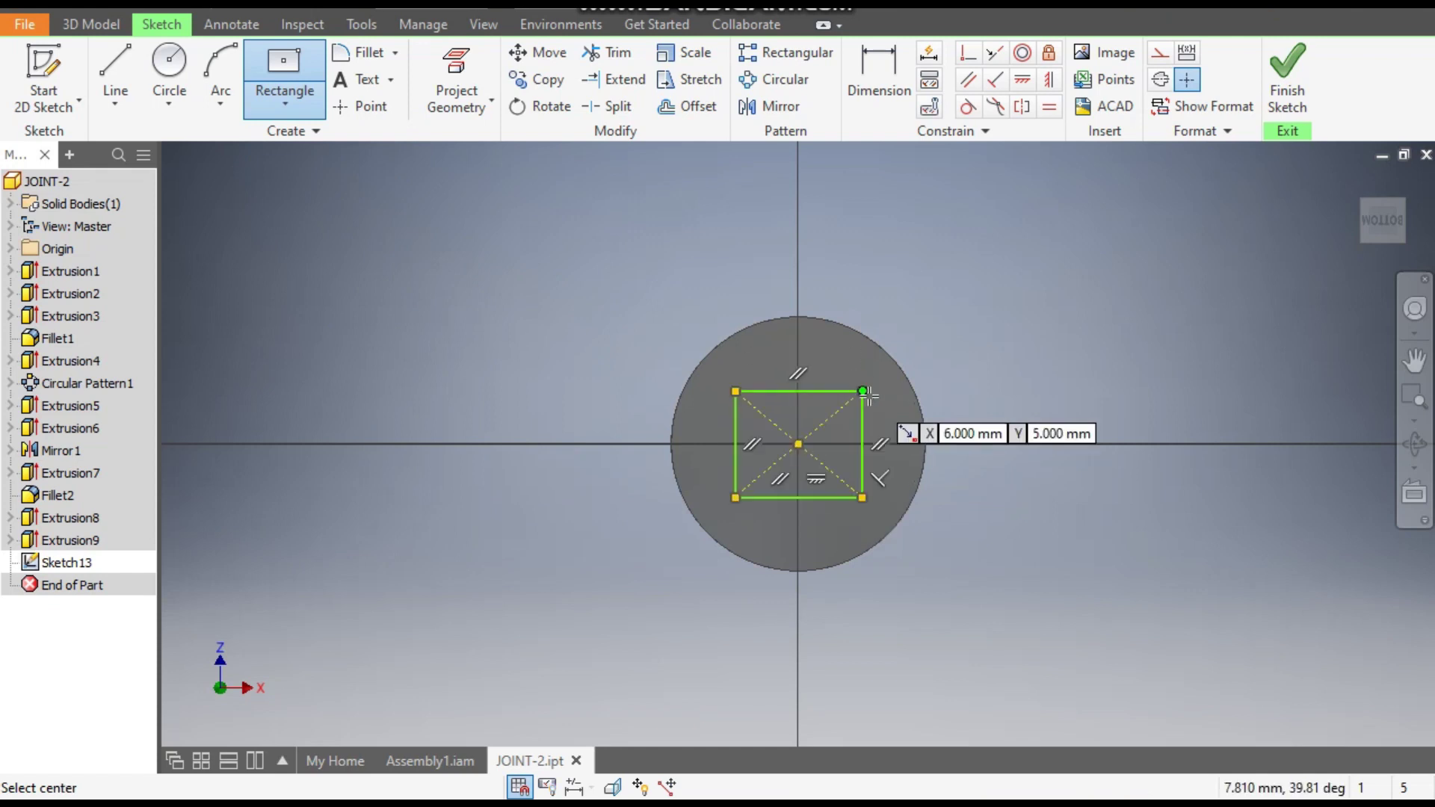
Step: Dimension the rectangle 12.62 wide and 12.62 tall to make a square
{"action": "left_click", "coordinate": [877, 106]}
{"action": "left_click", "coordinate": [818, 390]}
{"action": "left_click", "coordinate": [922, 298]}
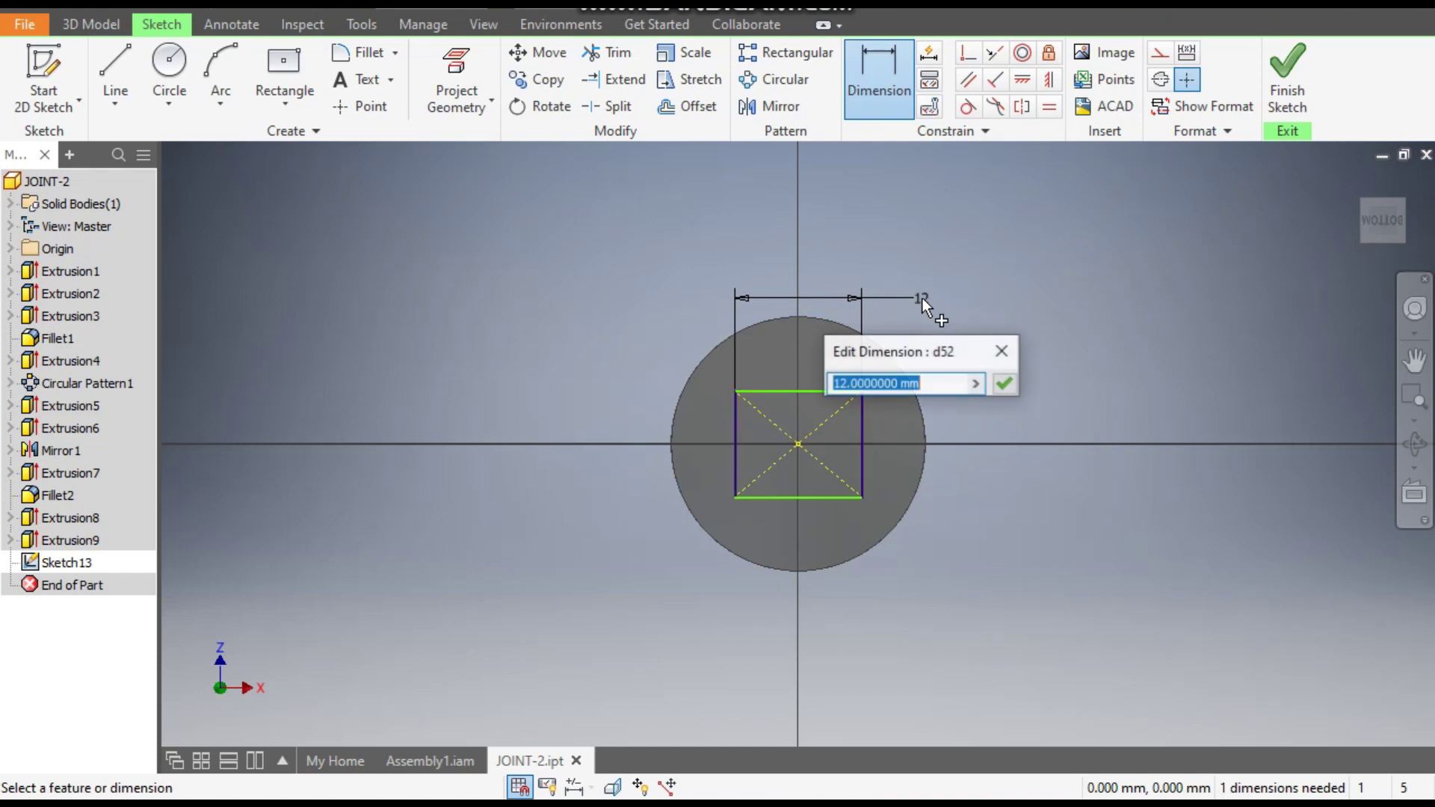
{"action": "type", "text": "12.62"}
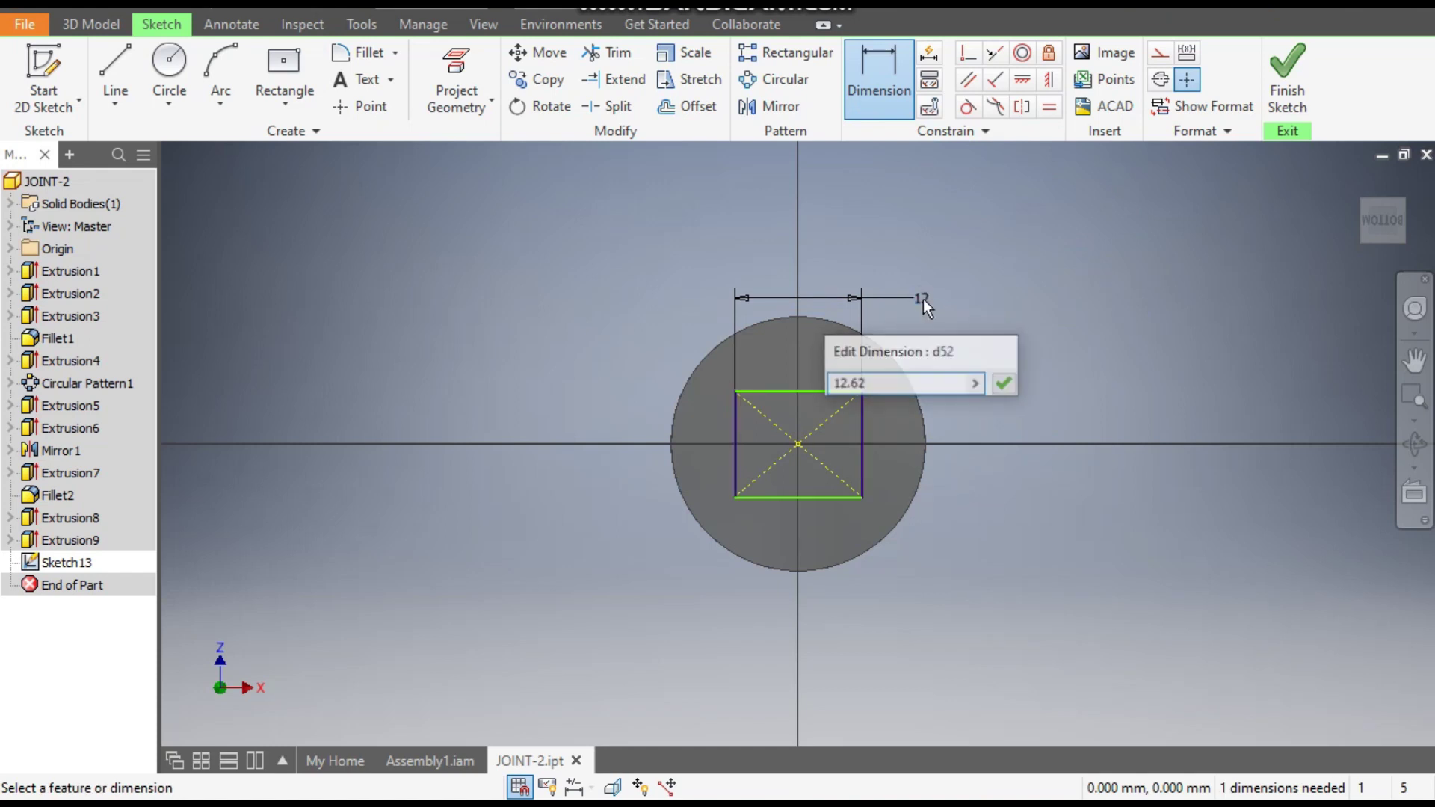
{"action": "key", "text": "Return"}
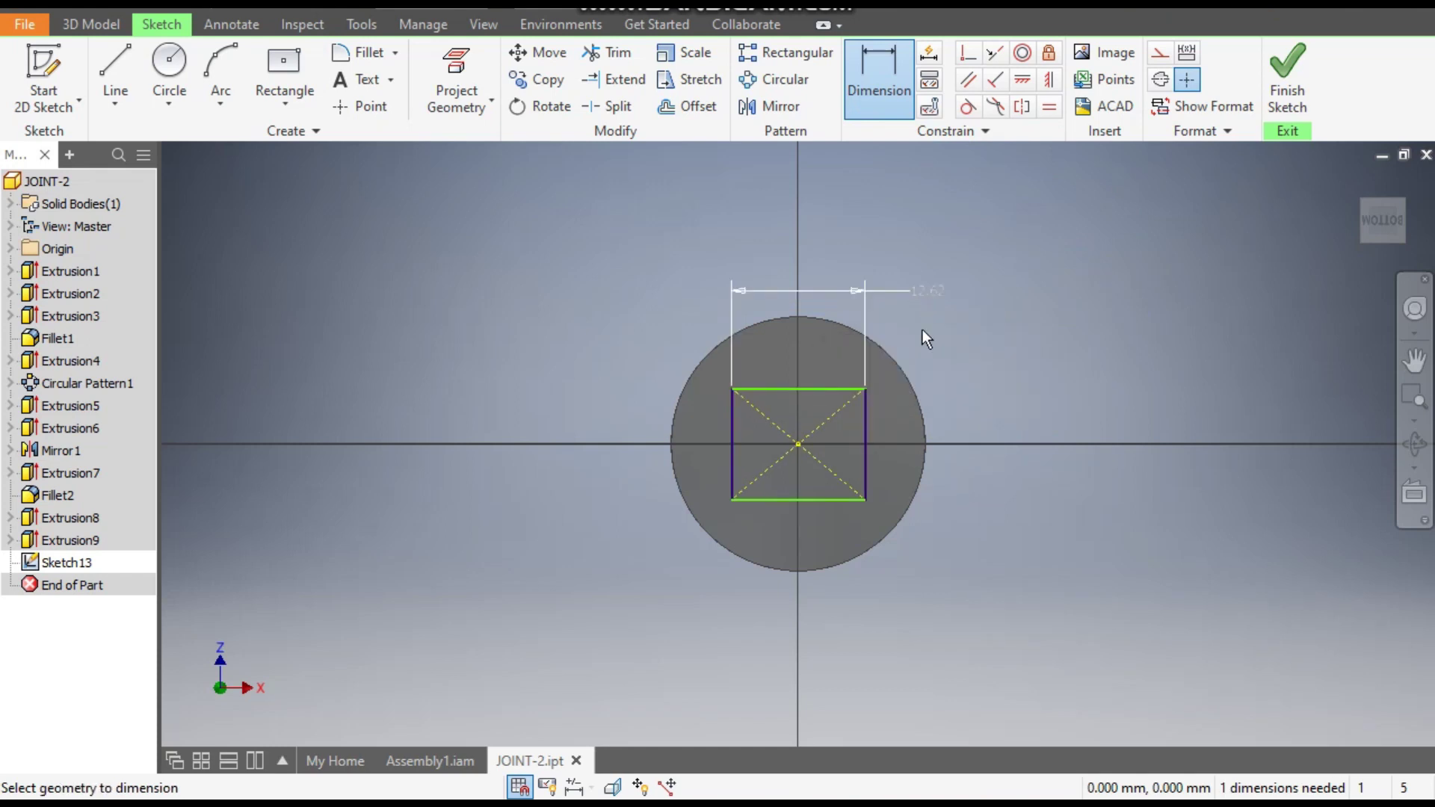
{"action": "left_click", "coordinate": [859, 432]}
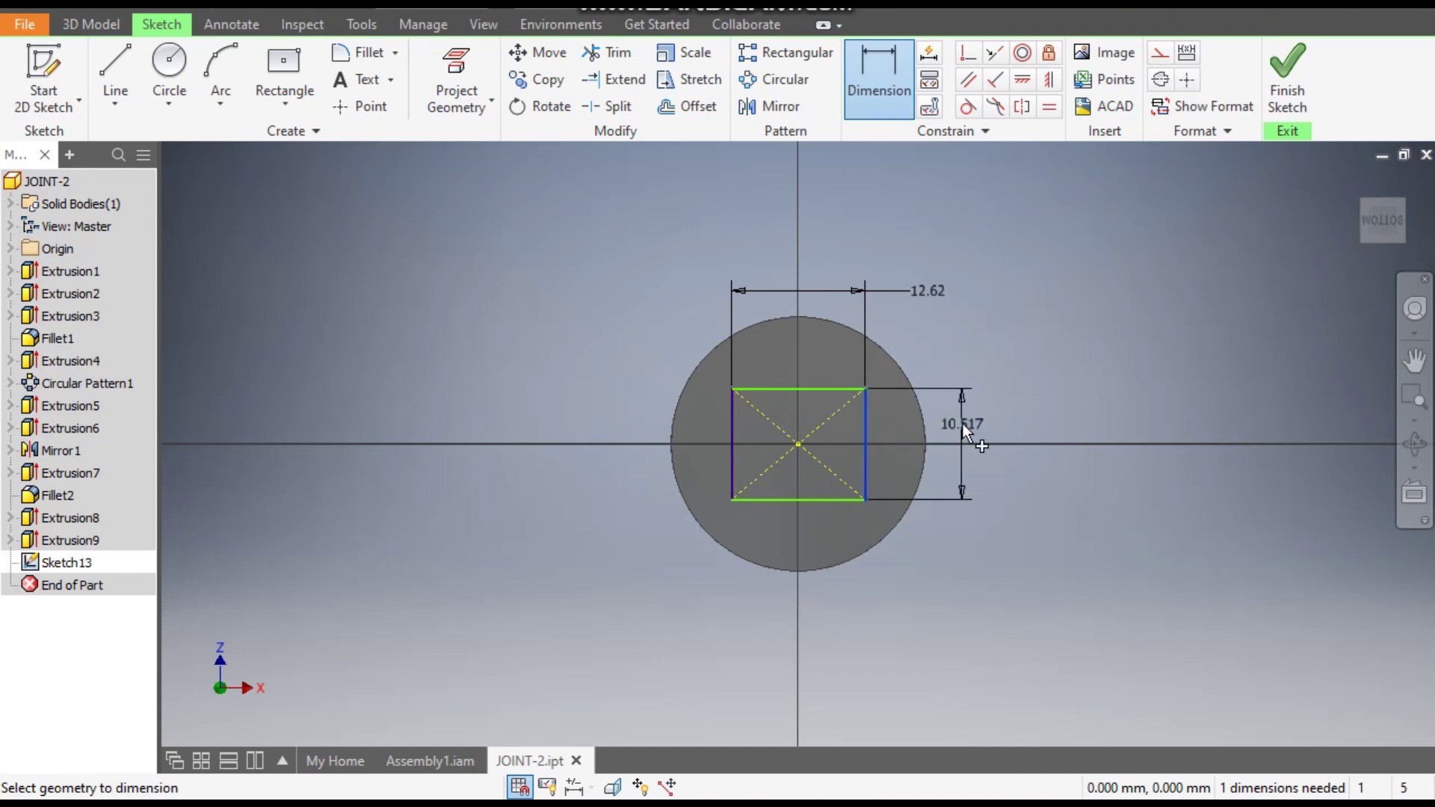
{"action": "left_click", "coordinate": [962, 424]}
{"action": "type", "text": "12.6"}
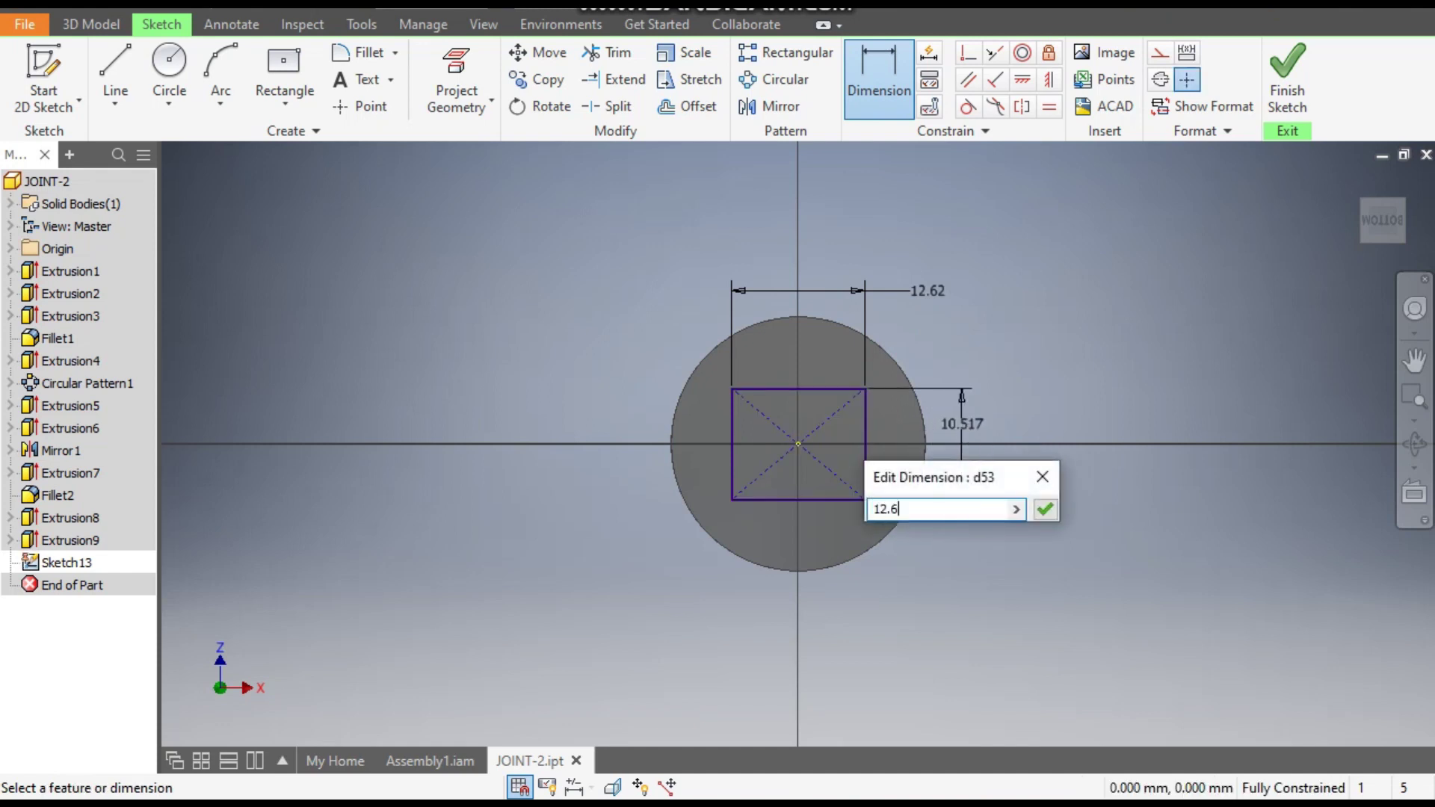
{"action": "key", "text": "Return"}
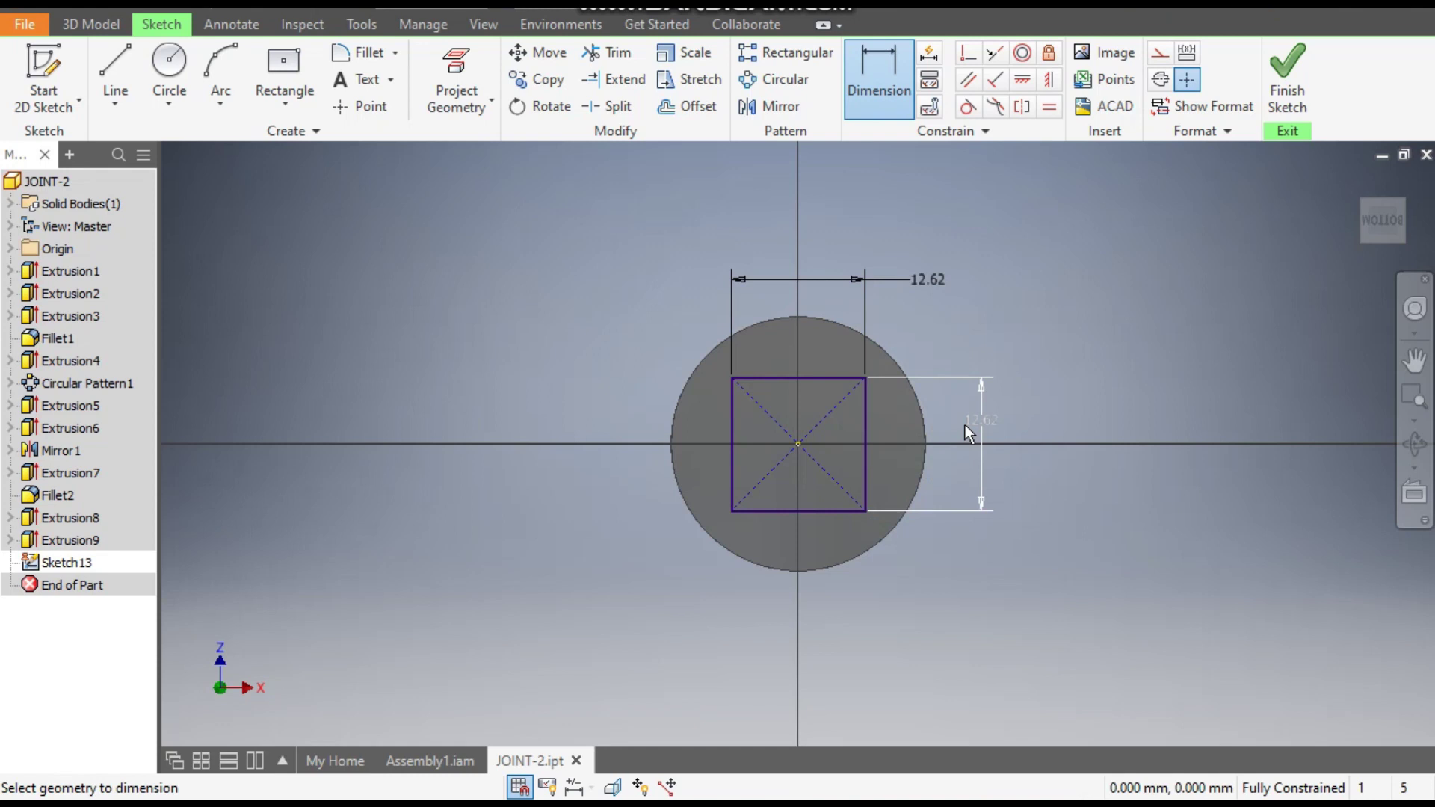
Step: Extrude the square 17.8 mm out from the end face
{"action": "left_click", "coordinate": [97, 31]}
{"action": "left_click", "coordinate": [115, 73]}
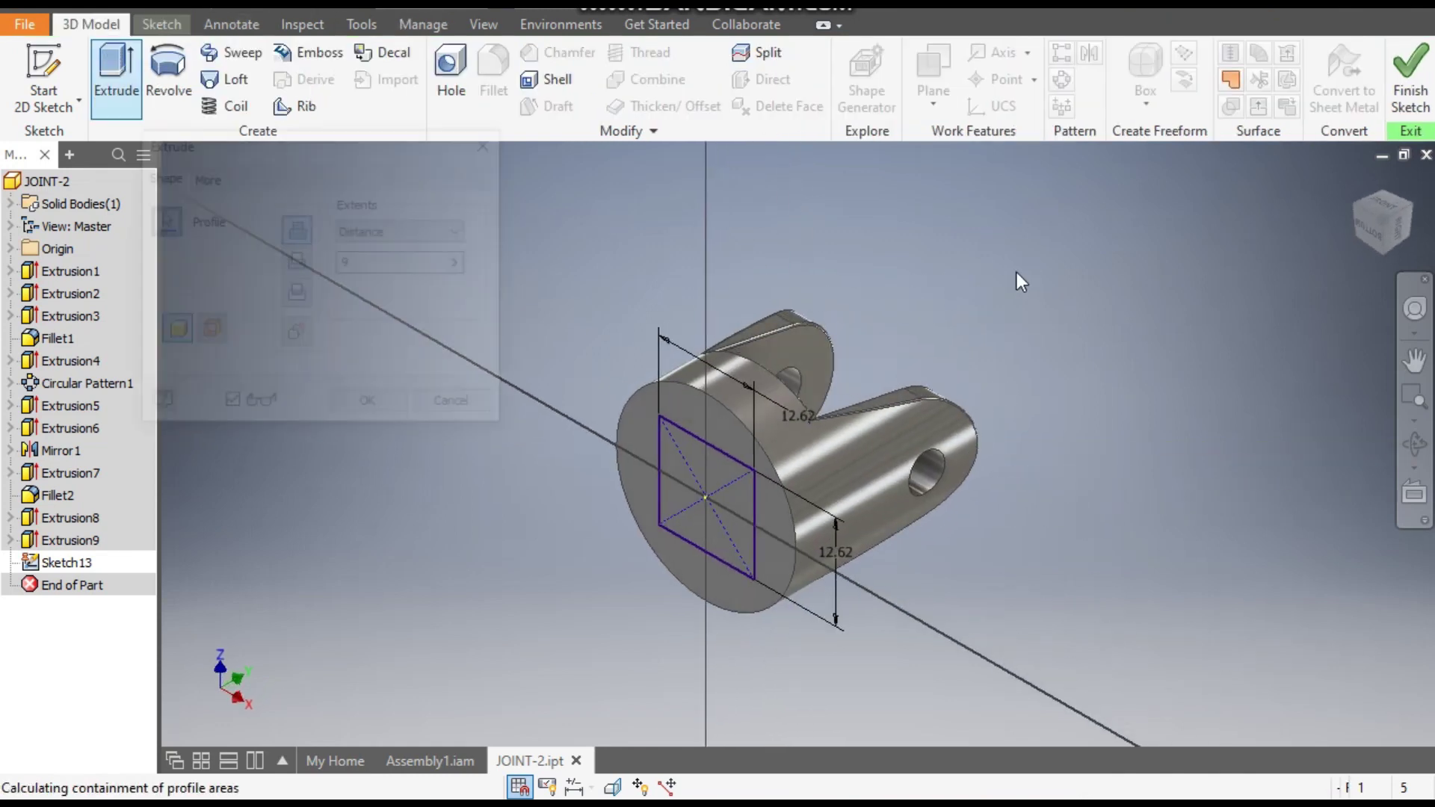
{"action": "middle_click_drag", "start_coordinate": [989, 324], "coordinate": [1057, 281]}
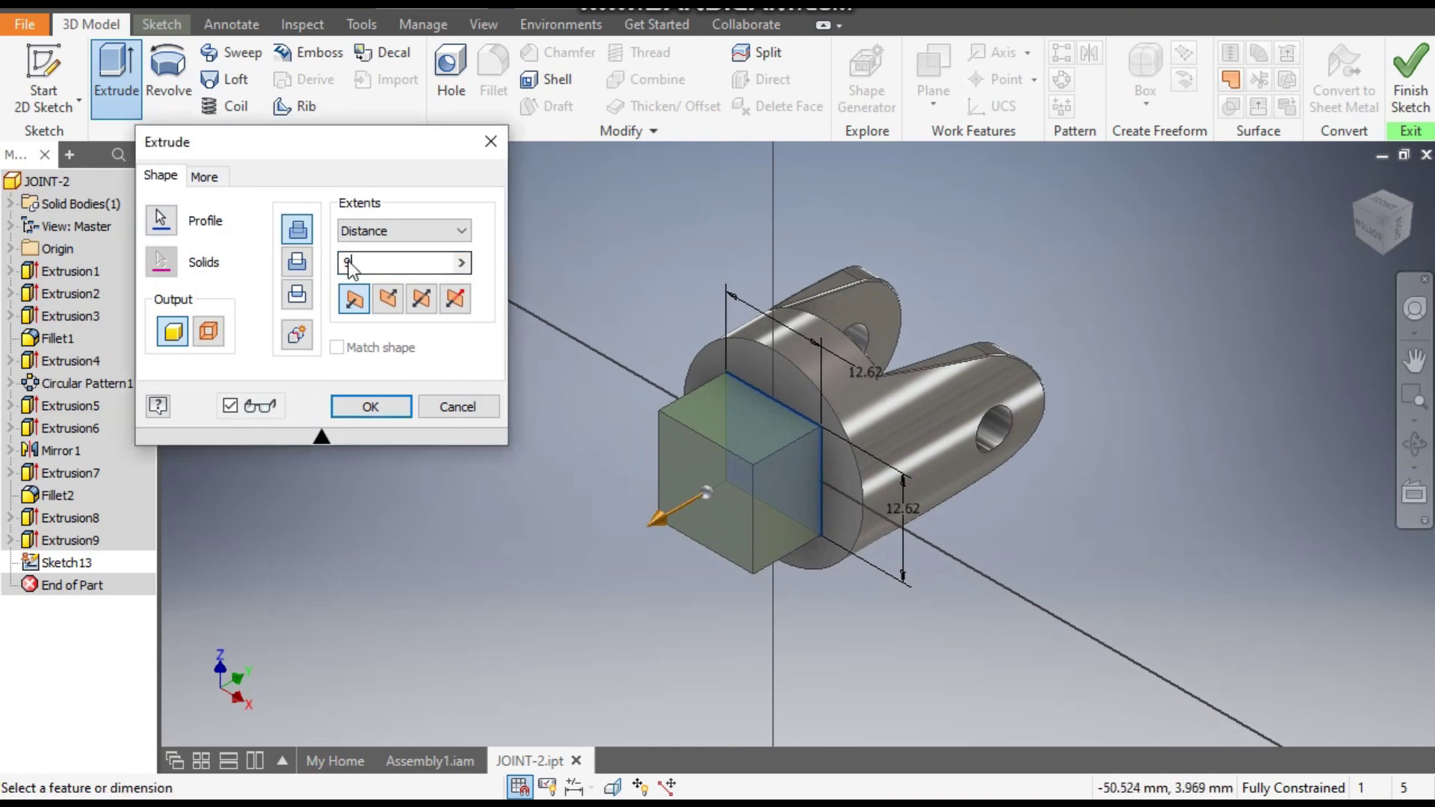
{"action": "type", "text": "17.8"}
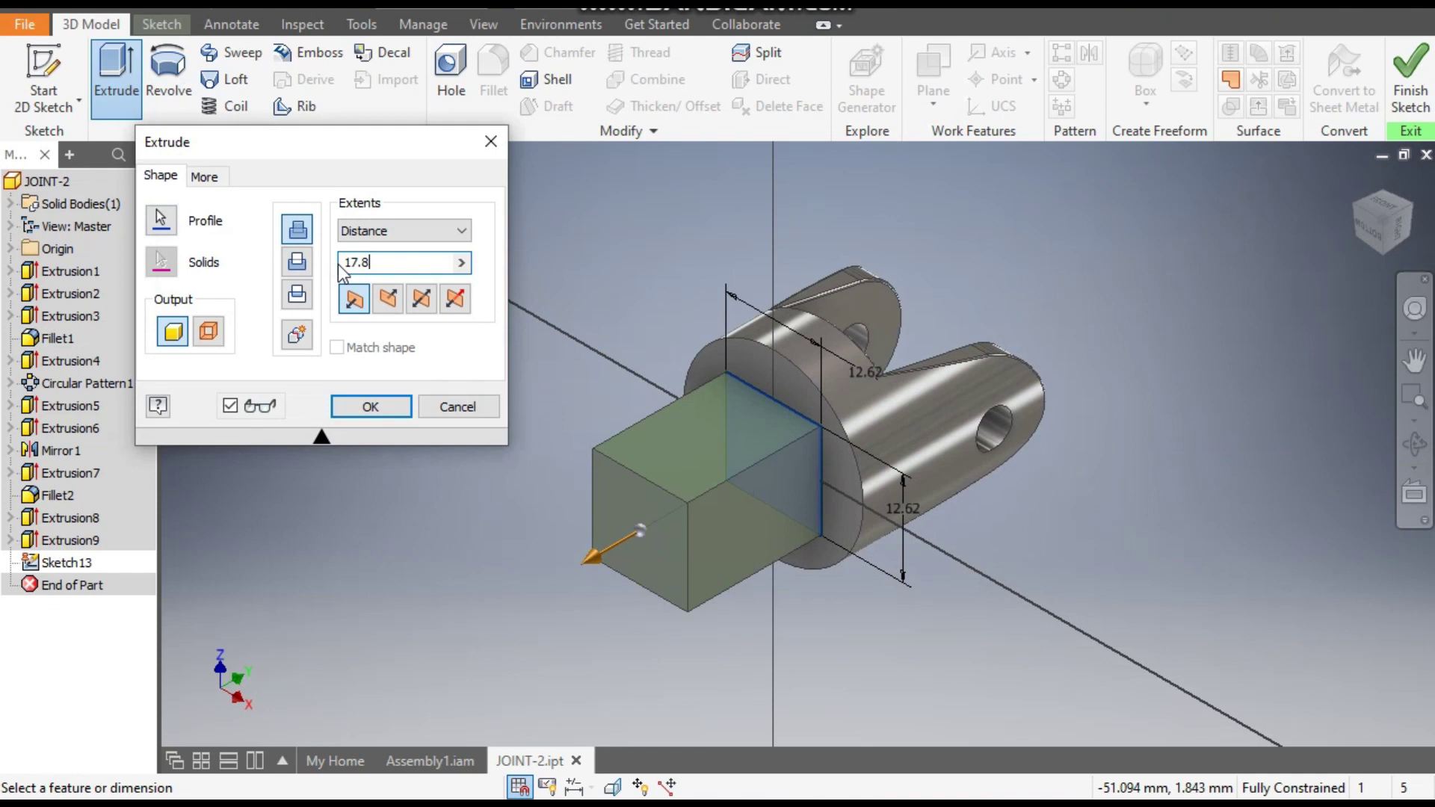
{"action": "left_click", "coordinate": [387, 407]}
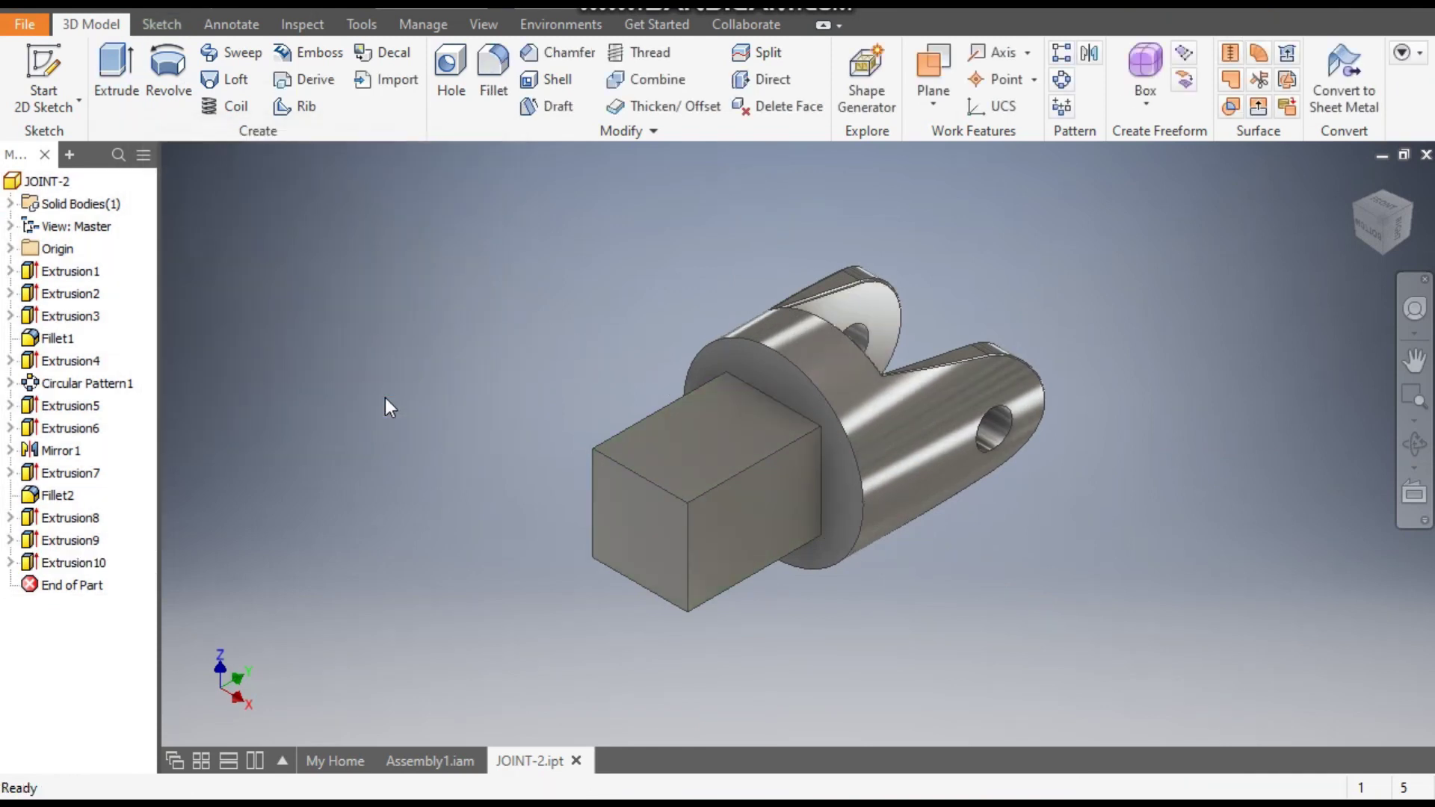
Step: Show the part from the front rotated 90°, in Wireframe, zoomed onto the square boss
{"action": "left_click", "coordinate": [1379, 204]}
{"action": "left_click", "coordinate": [1411, 182]}
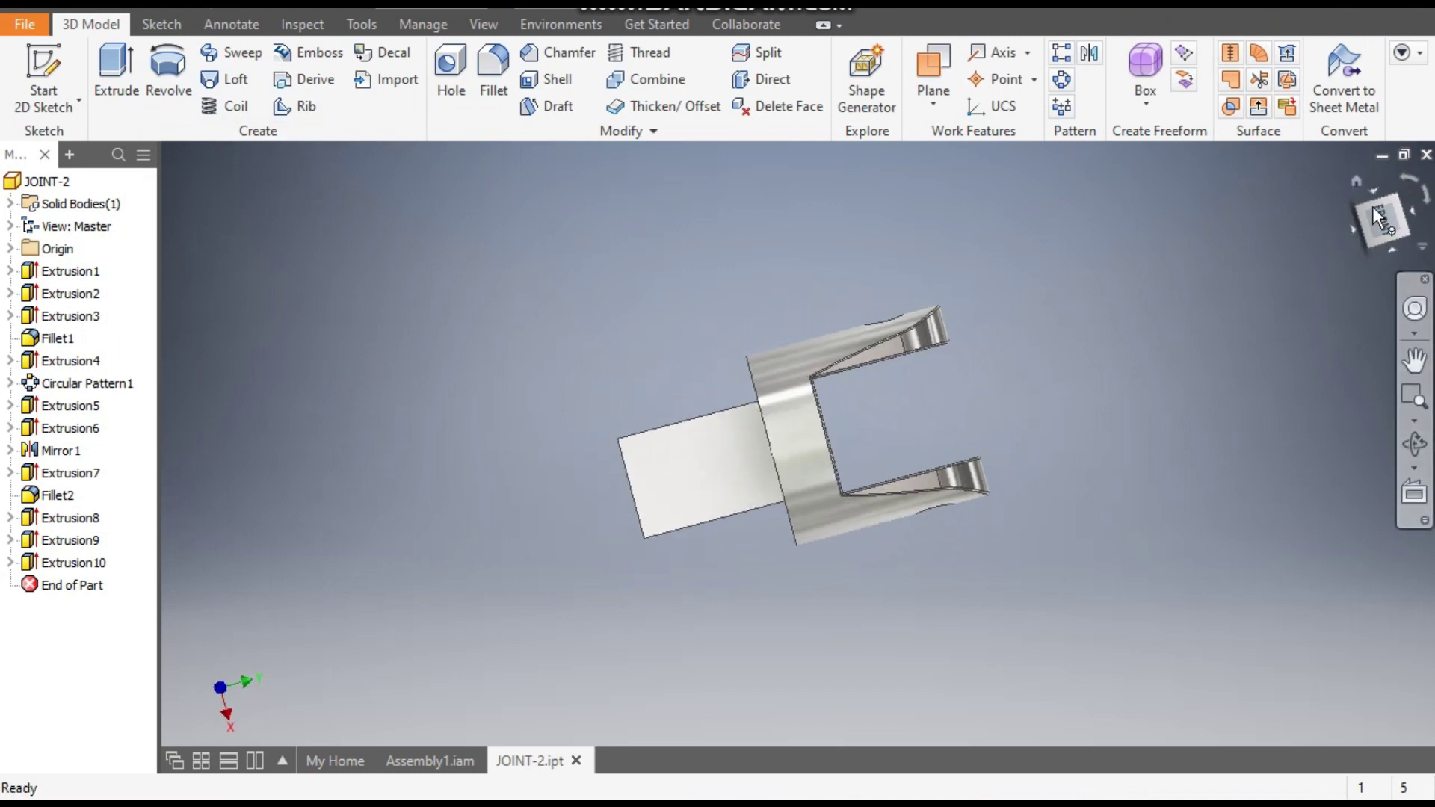
{"action": "middle_click_drag", "start_coordinate": [1137, 604], "coordinate": [1181, 494]}
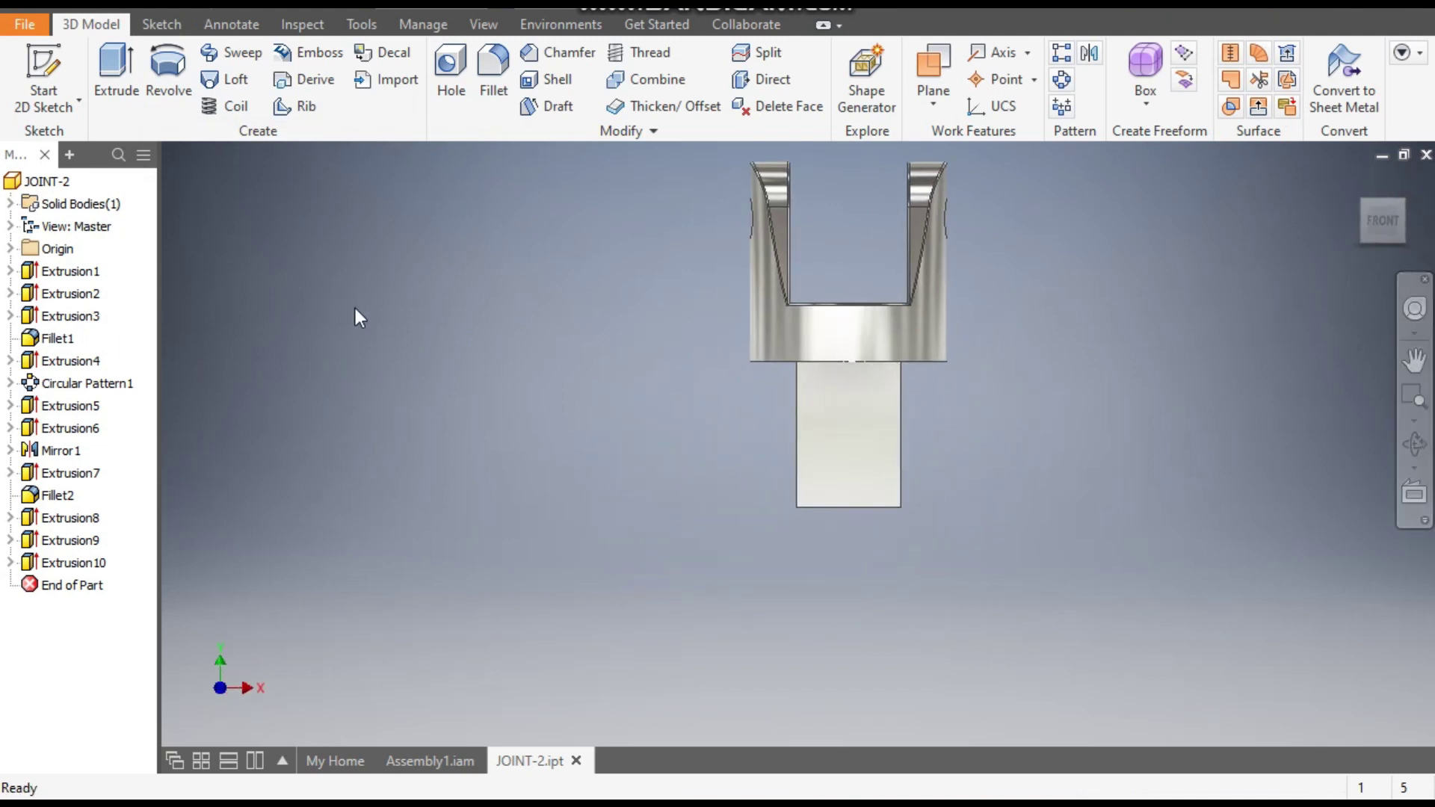
{"action": "left_click", "coordinate": [491, 25]}
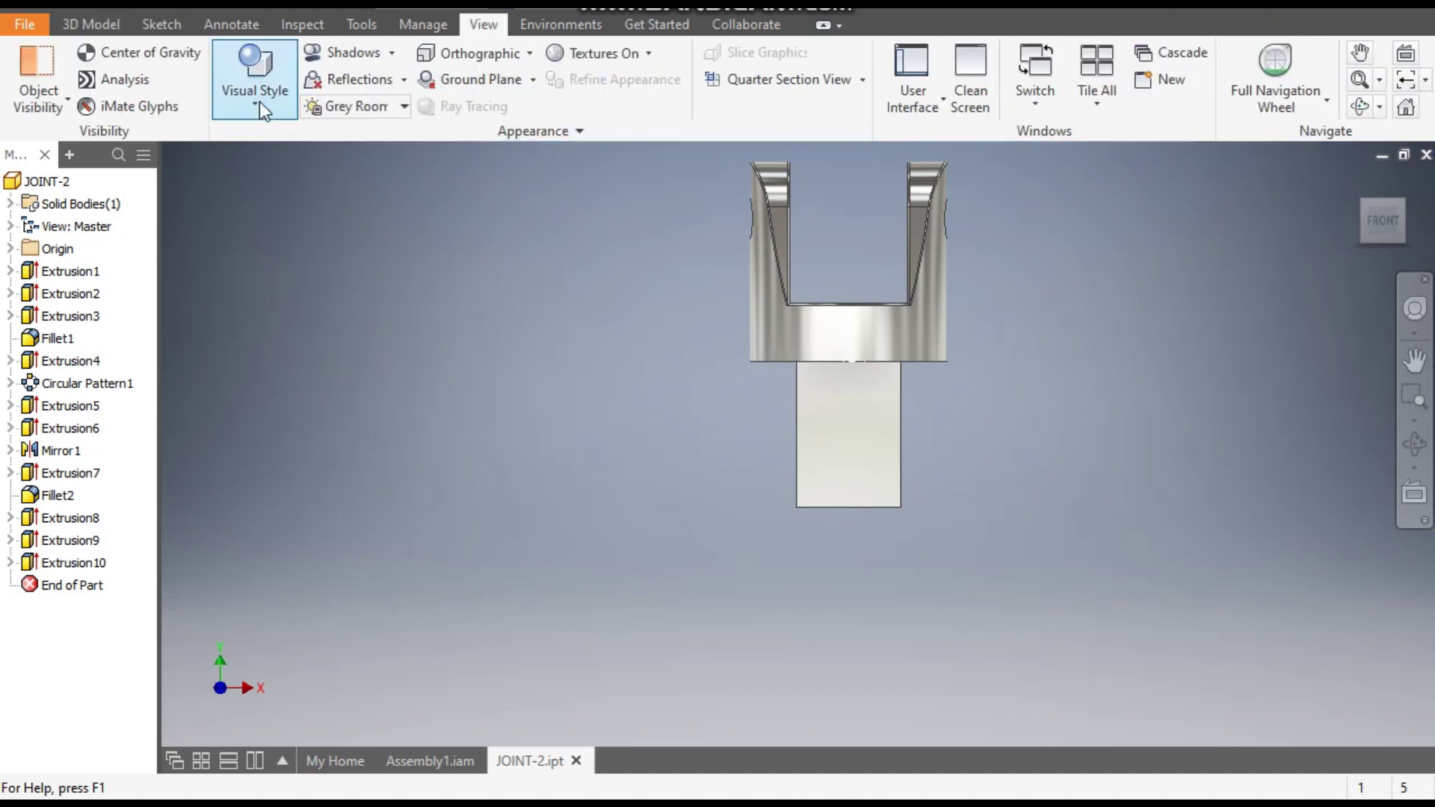
{"action": "left_click", "coordinate": [259, 102]}
{"action": "left_click", "coordinate": [293, 322]}
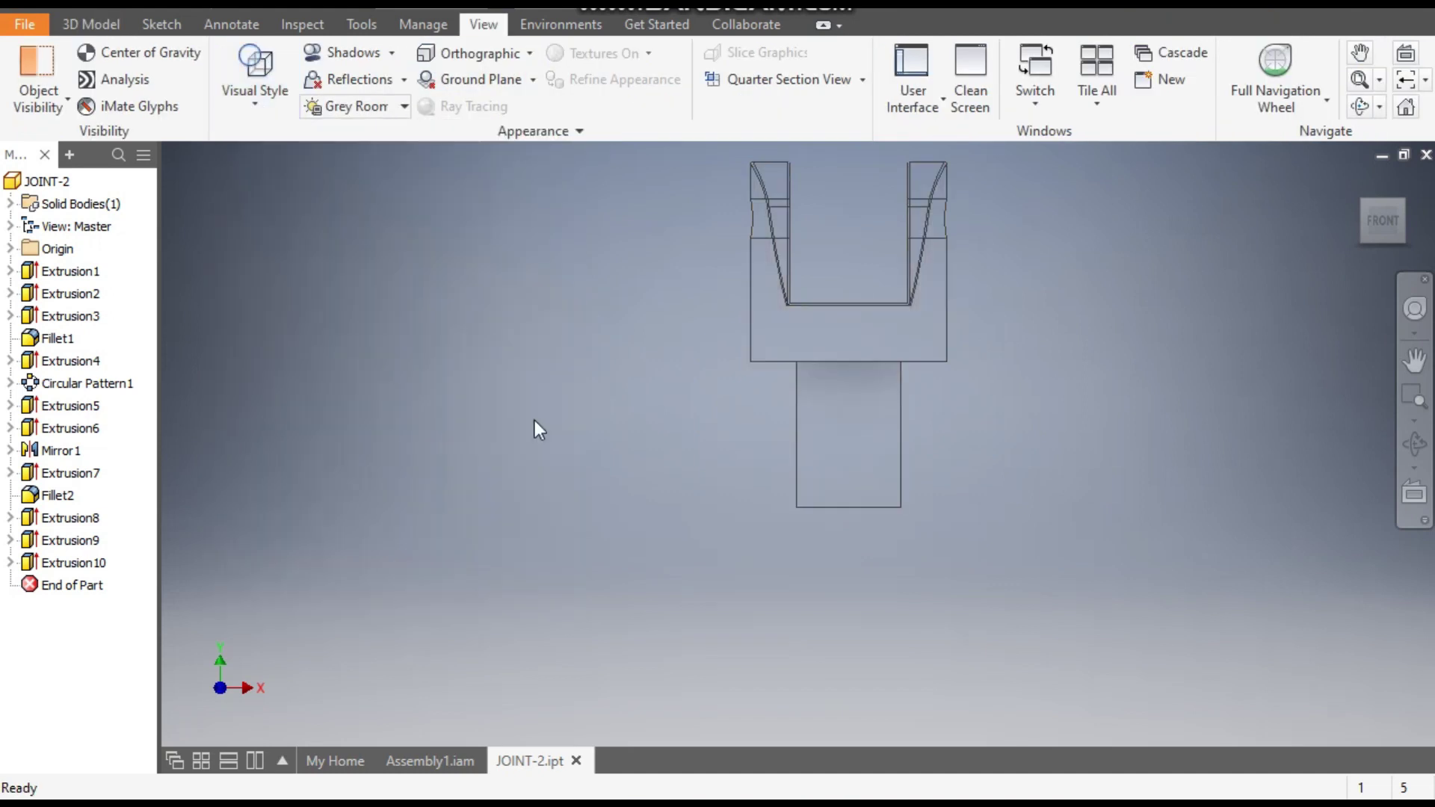
{"action": "scroll", "coordinate": [836, 531], "scroll_direction": "up", "scroll_amount": 3}
{"action": "middle_click_drag", "start_coordinate": [811, 503], "coordinate": [766, 580]}
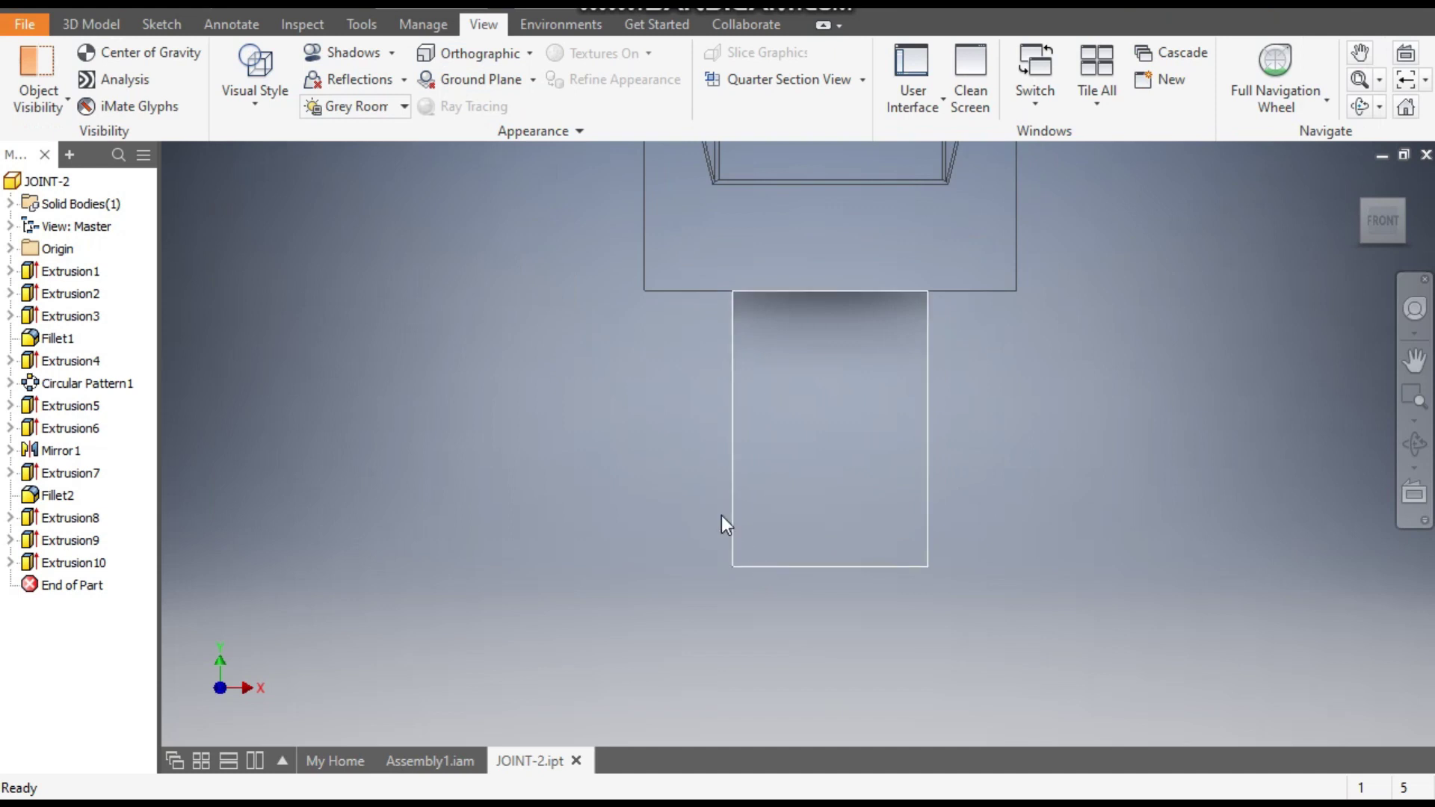
{"action": "left_click", "coordinate": [95, 27]}
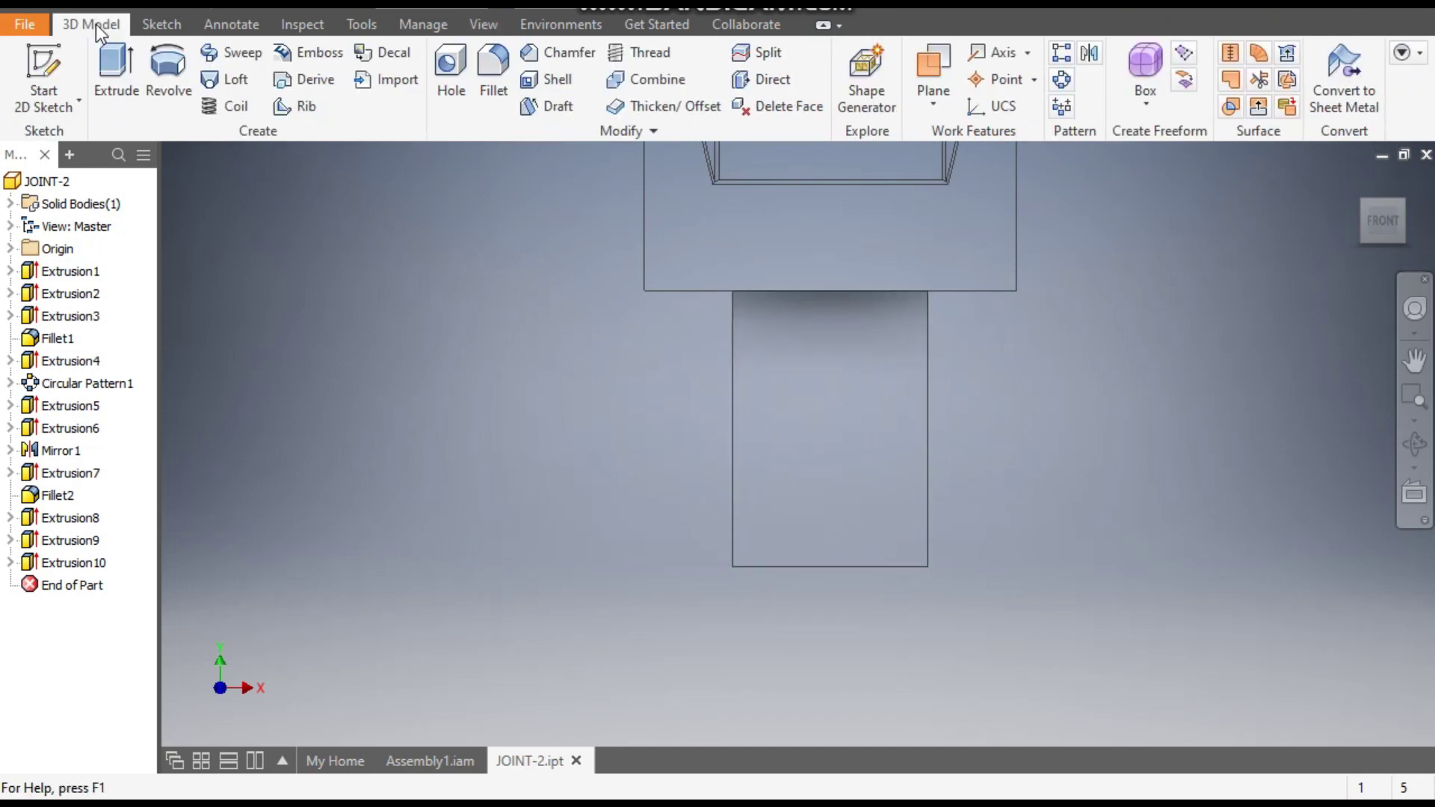
Step: Start a sketch on the XY Plane and draw a closed triangle at the boss's lower corner
{"action": "left_click", "coordinate": [45, 74]}
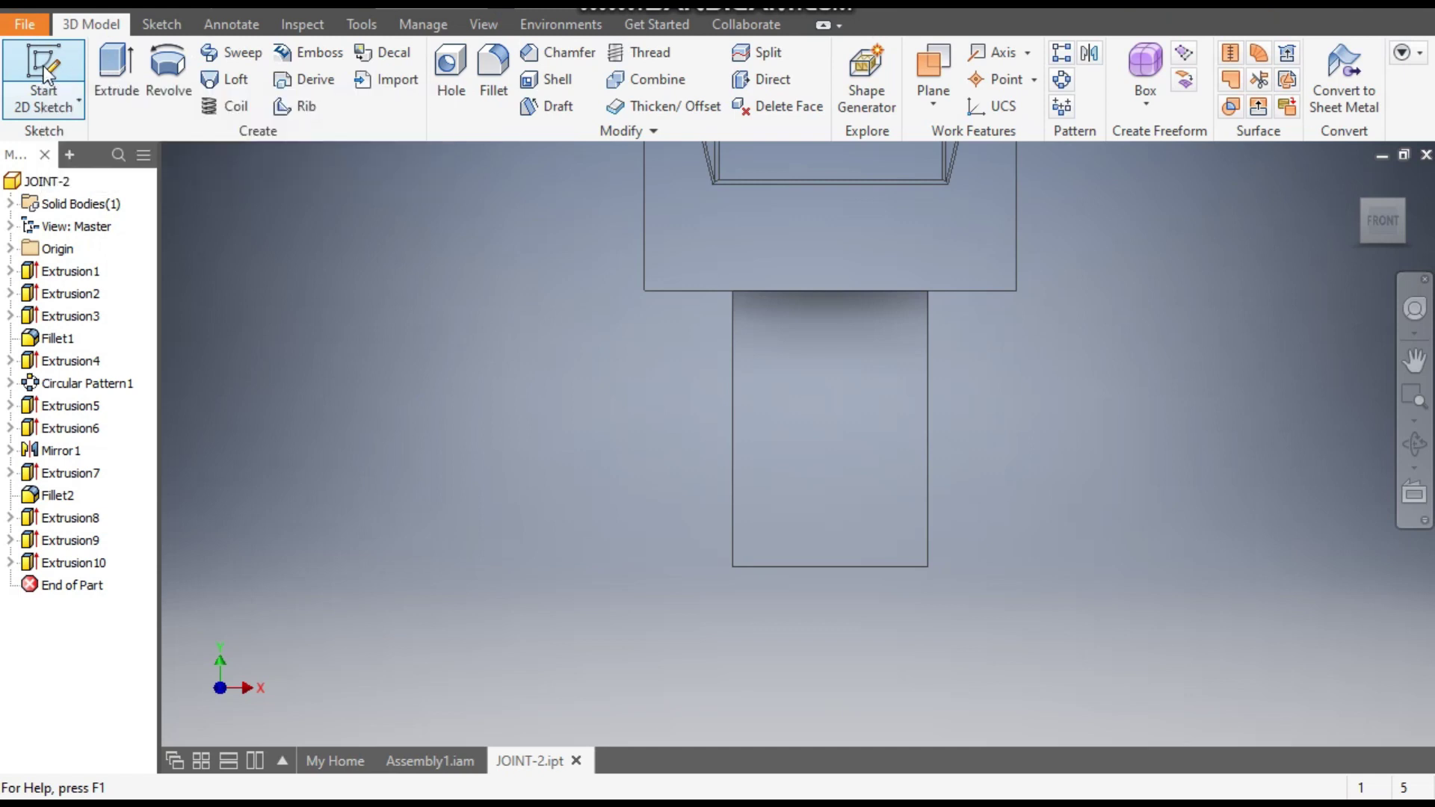
{"action": "left_click", "coordinate": [11, 248]}
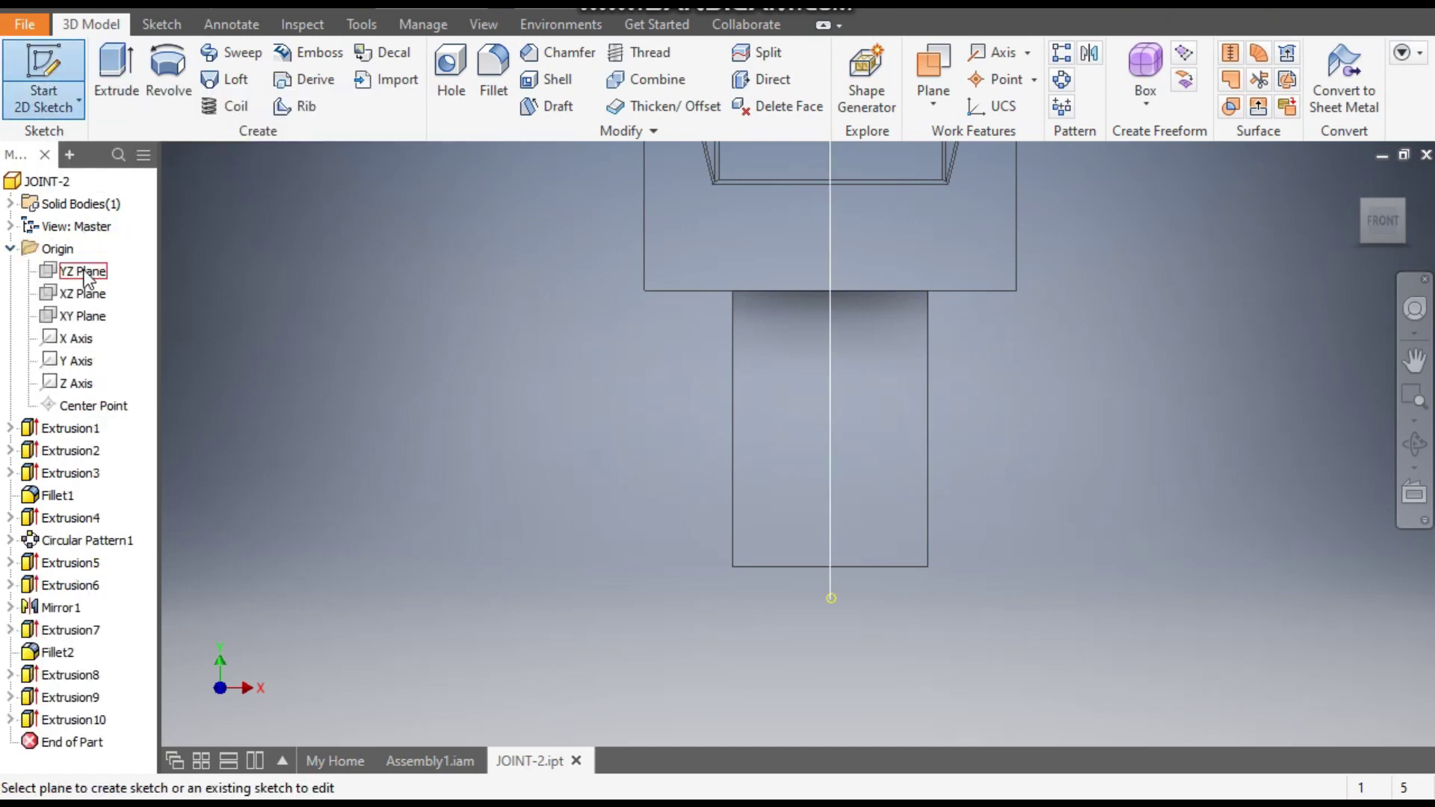
{"action": "left_click", "coordinate": [82, 315]}
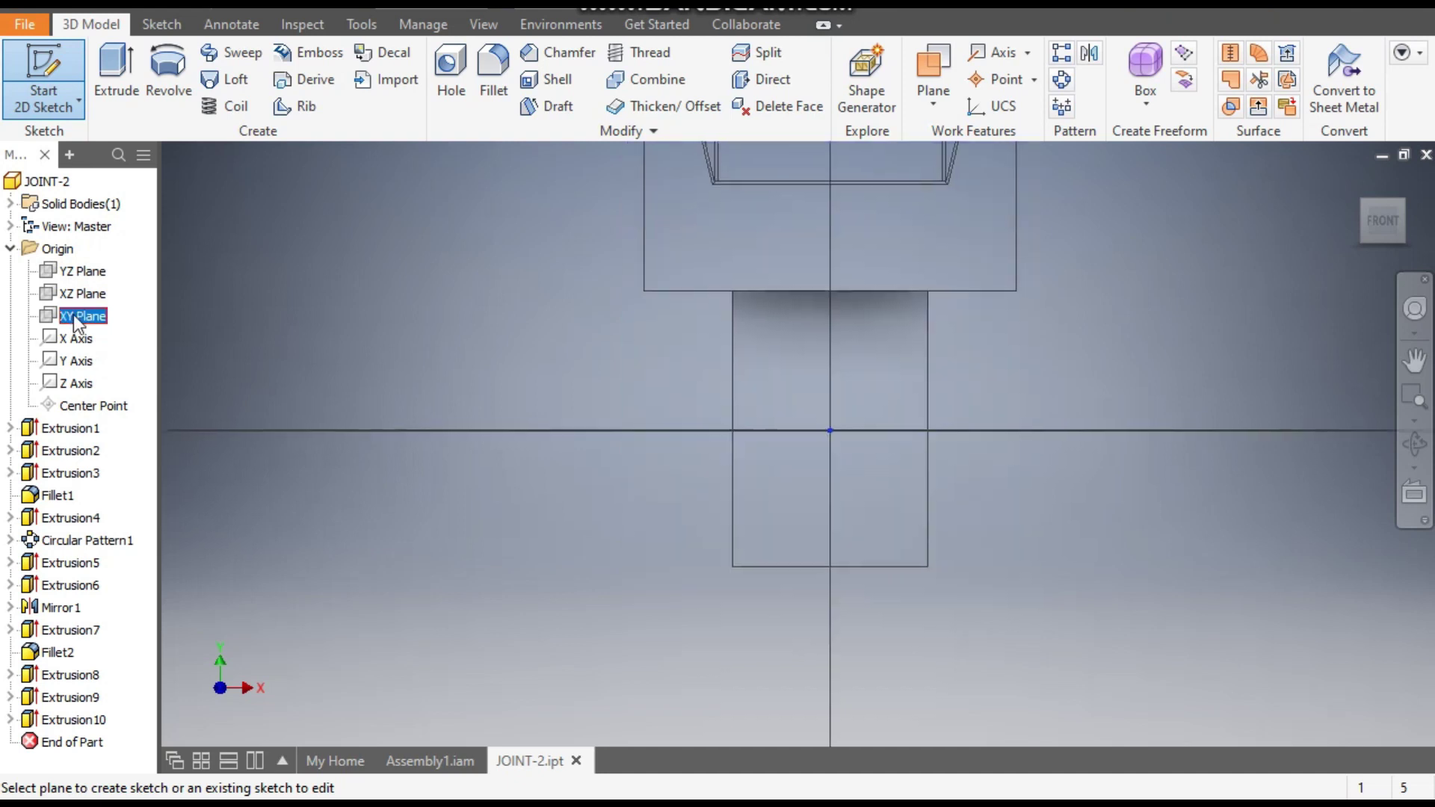
{"action": "left_click", "coordinate": [114, 61]}
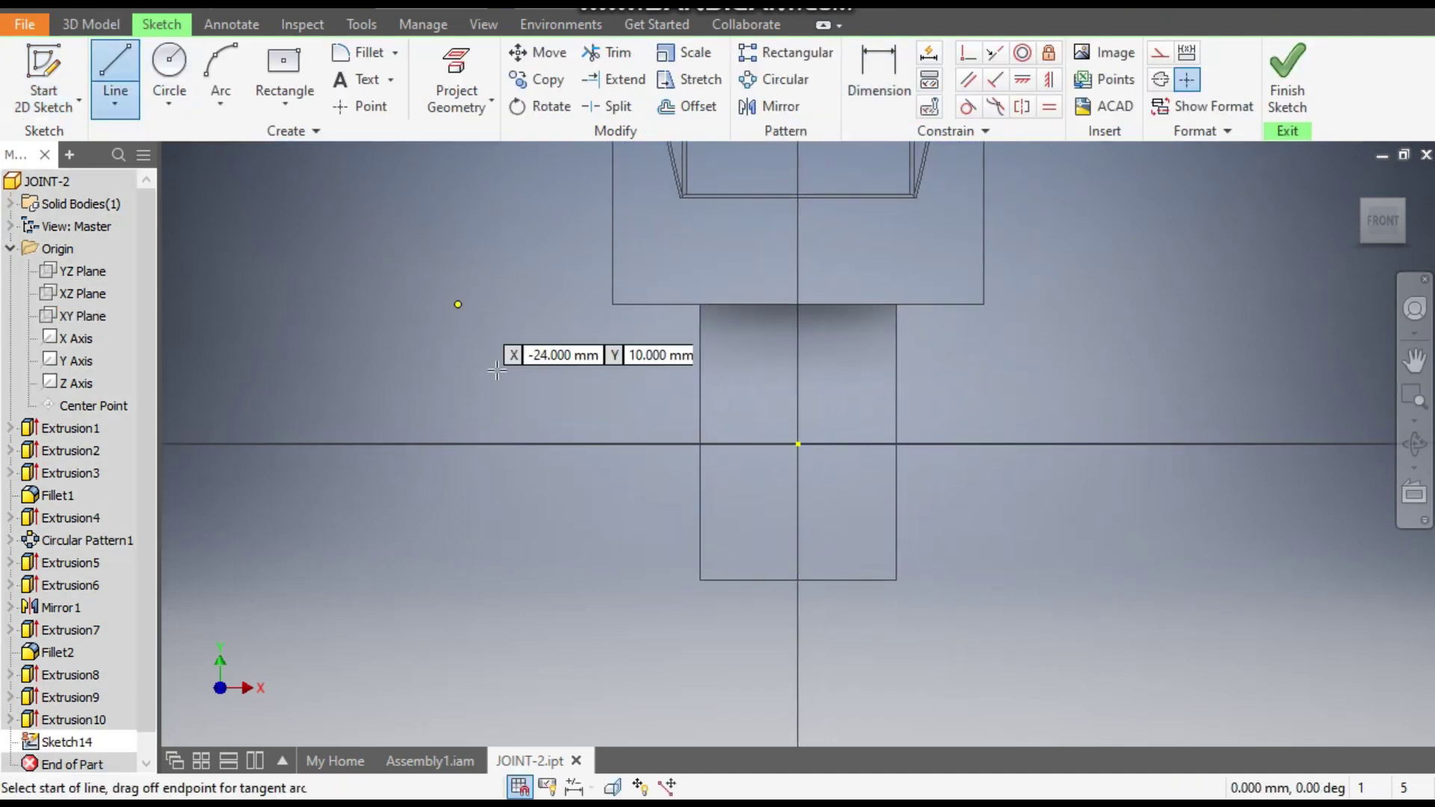
{"action": "left_click", "coordinate": [736, 582]}
{"action": "left_click", "coordinate": [612, 506]}
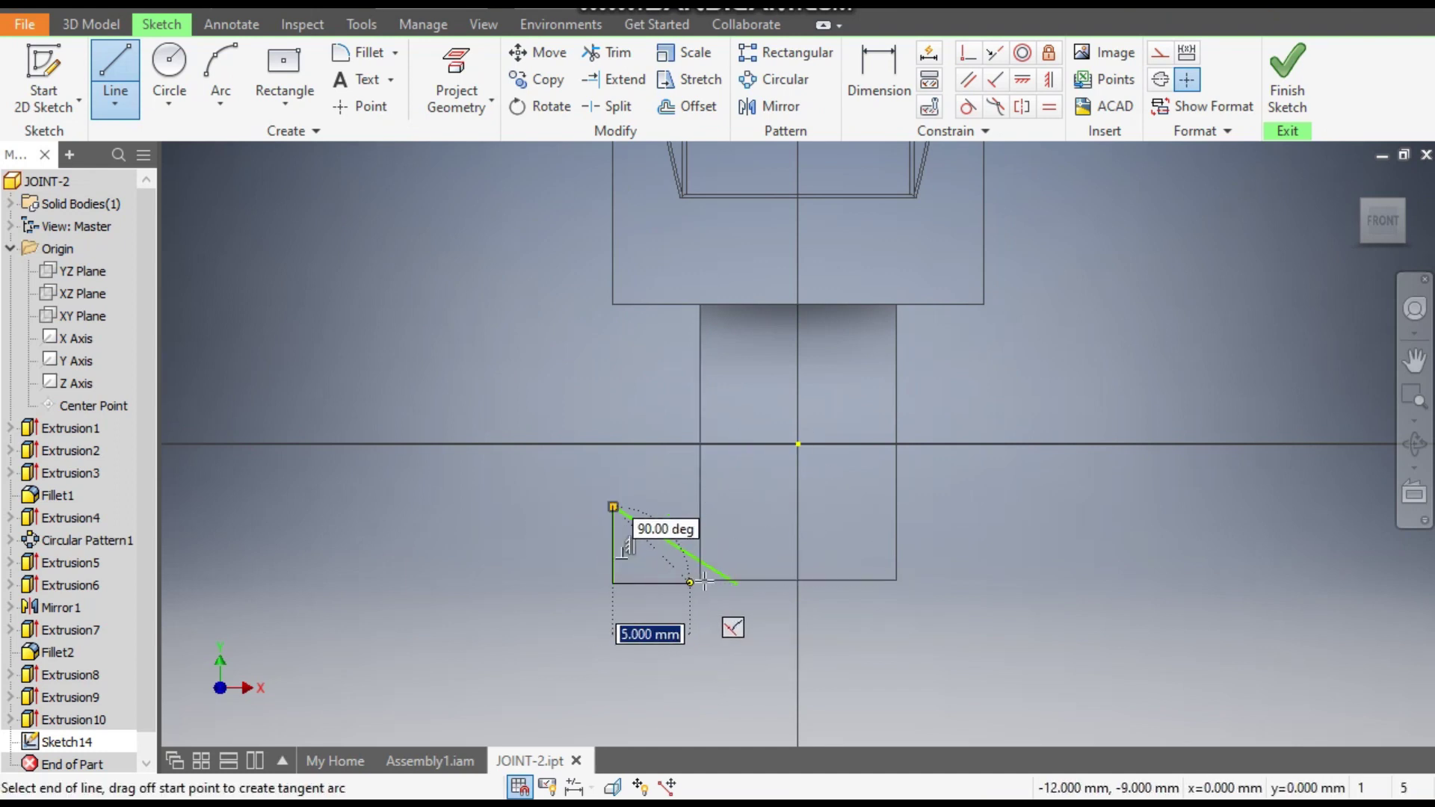
{"action": "scroll", "coordinate": [738, 579], "scroll_direction": "up", "scroll_amount": 5}
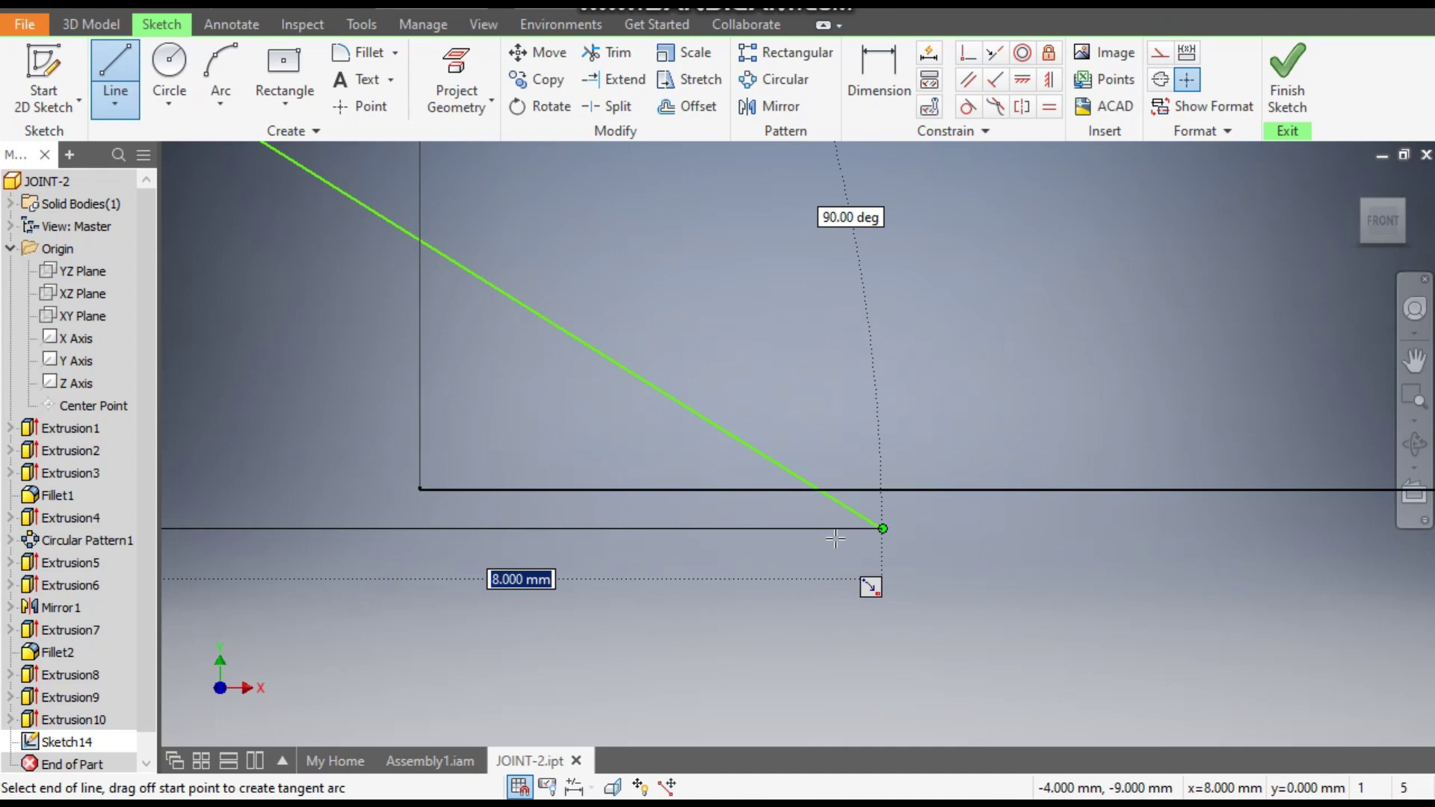
{"action": "left_click", "coordinate": [883, 529]}
{"action": "scroll", "coordinate": [883, 529], "scroll_direction": "down", "scroll_amount": 3}
{"action": "middle_click_drag", "start_coordinate": [1024, 321], "coordinate": [1052, 404]}
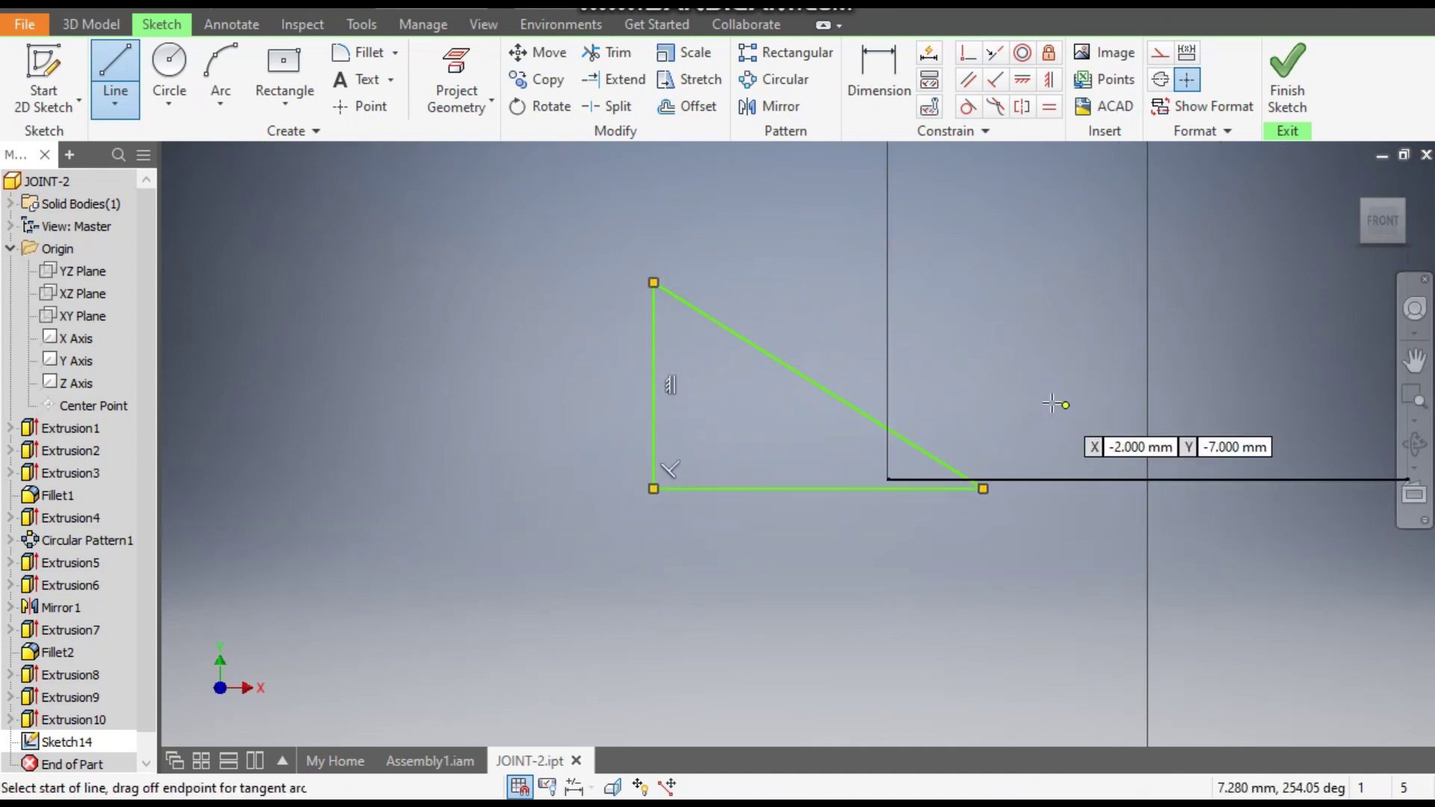
Step: Make the triangle's bottom corner coincident with the boss's bottom edge line
{"action": "left_click", "coordinate": [966, 56]}
{"action": "left_click", "coordinate": [941, 481]}
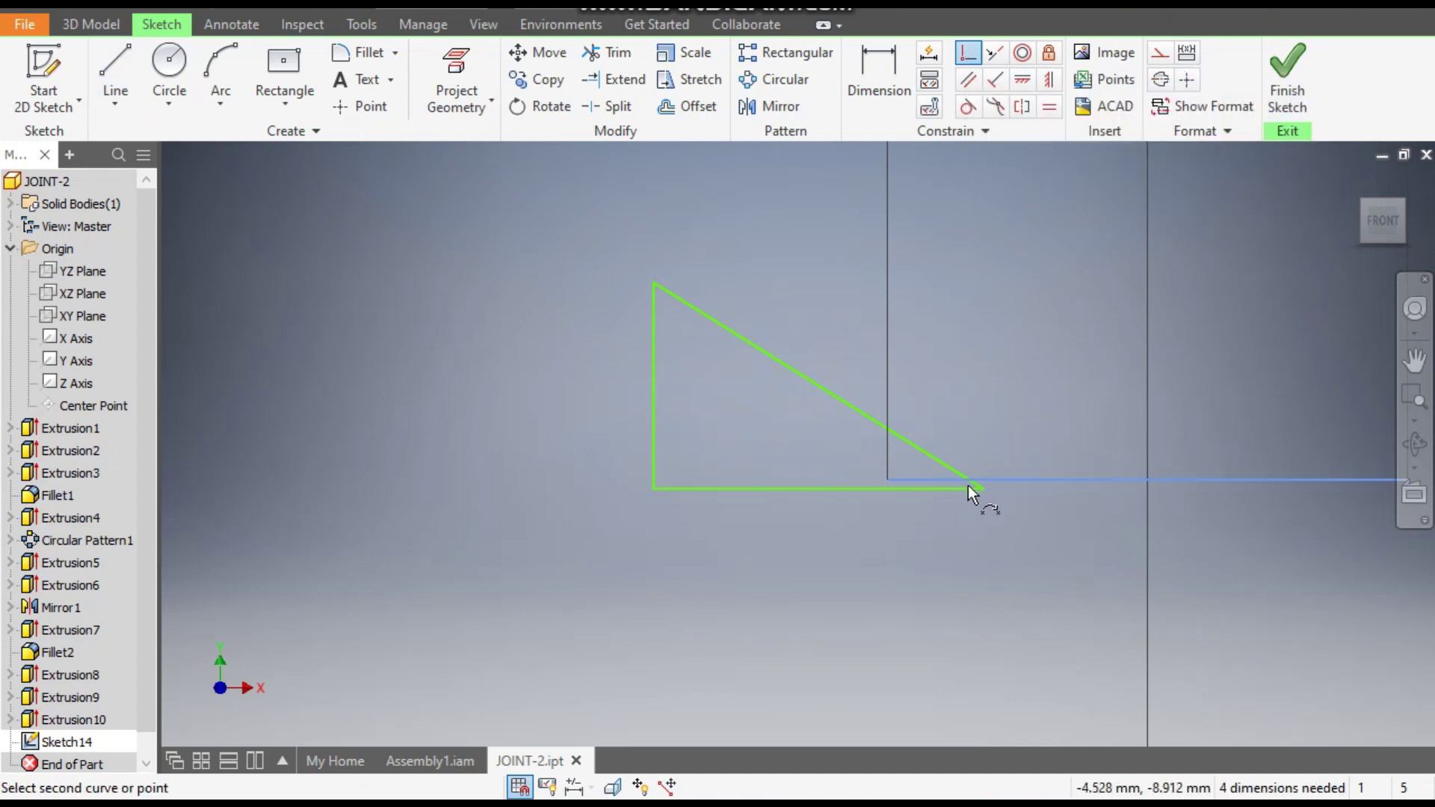
{"action": "left_click", "coordinate": [981, 490]}
{"action": "scroll", "coordinate": [817, 246], "scroll_direction": "down", "scroll_amount": 1}
{"action": "mouse_move", "coordinate": [817, 246]}
{"action": "middle_mouse_down"}
{"action": "mouse_move", "coordinate": [781, 298]}
{"action": "mouse_move", "coordinate": [859, 250]}
{"action": "middle_mouse_up"}
{"action": "left_click", "coordinate": [878, 68]}
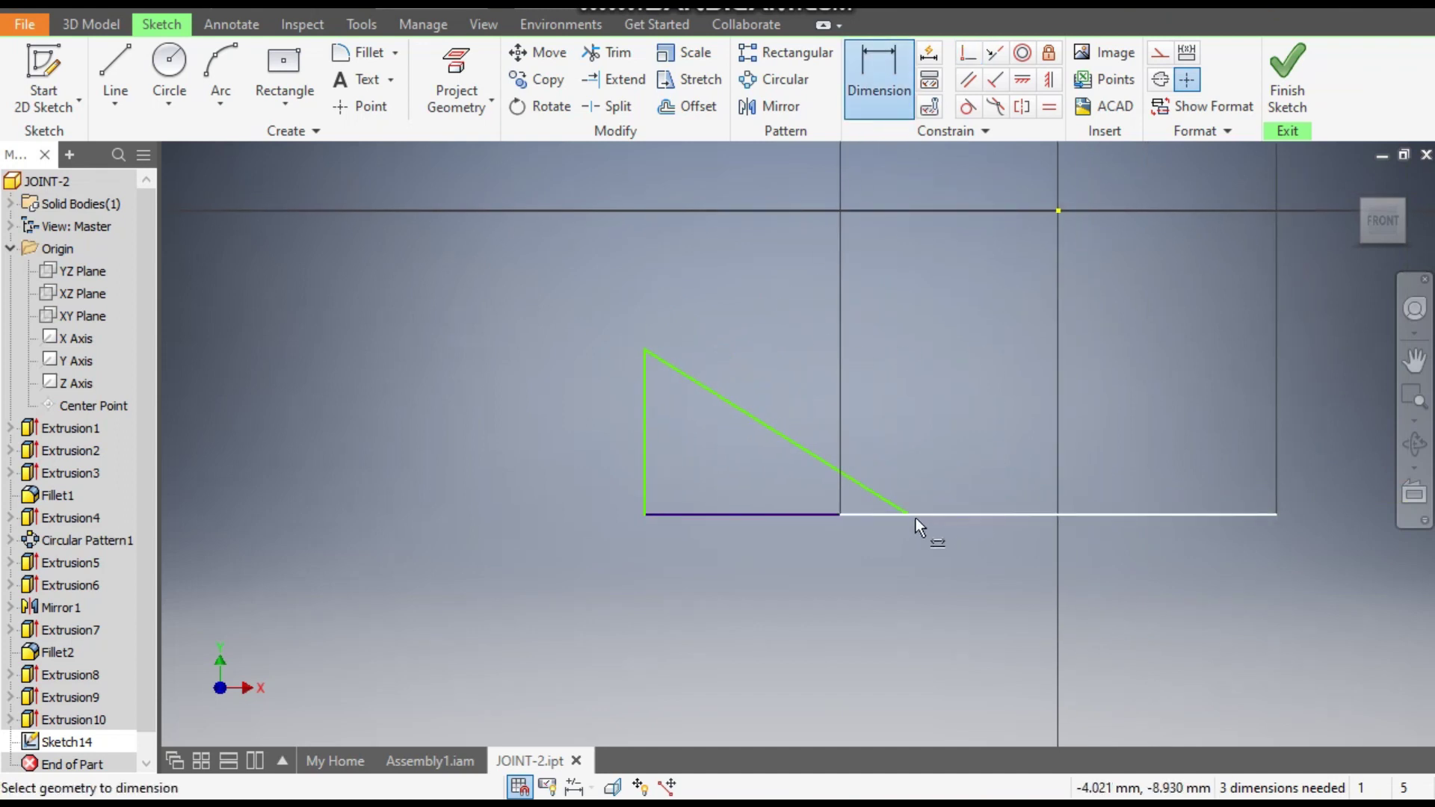
Step: Dimension the triangle's angle to 45° and its vertical side to 5 mm
{"action": "left_click", "coordinate": [683, 513]}
{"action": "left_click", "coordinate": [739, 417]}
{"action": "left_click", "coordinate": [759, 447]}
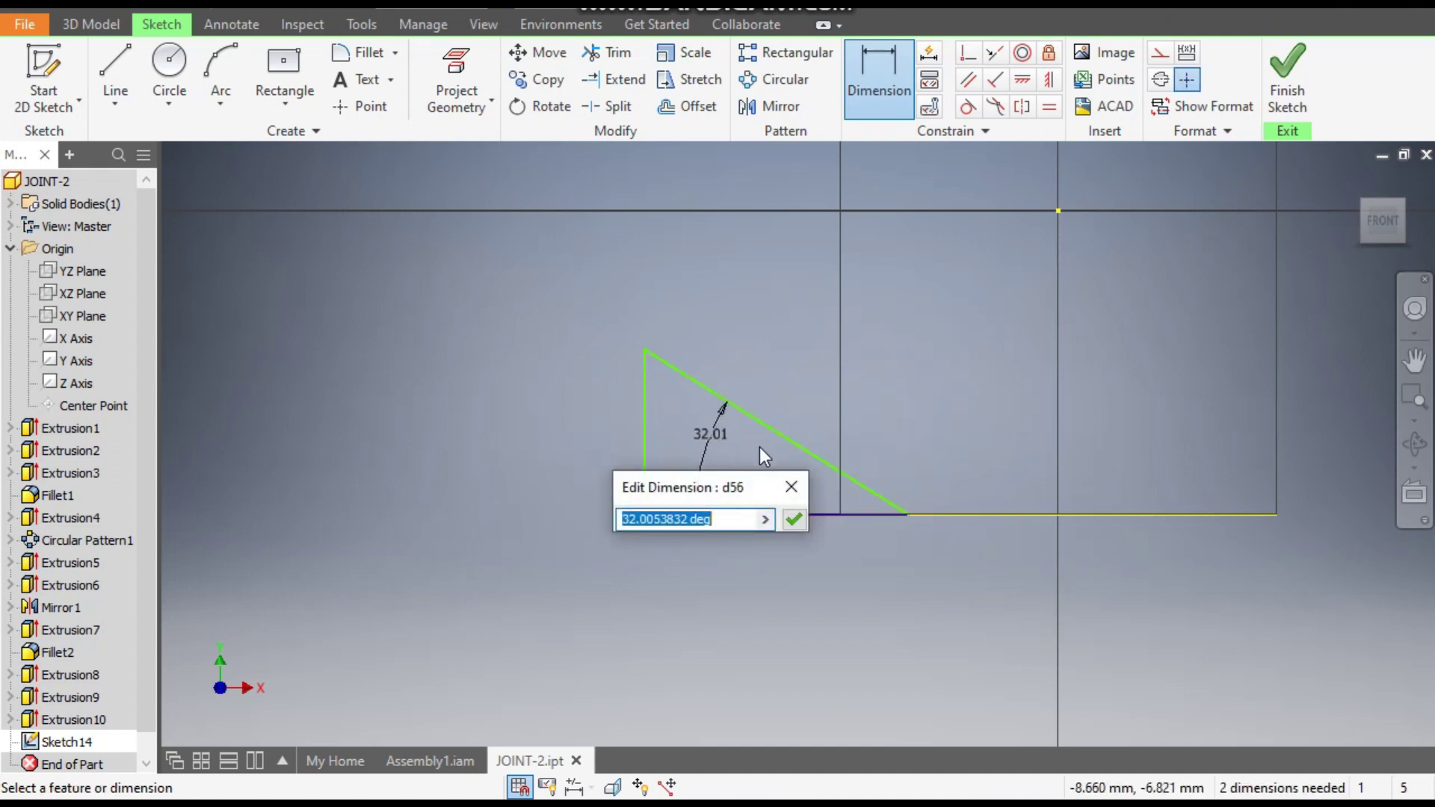
{"action": "type", "text": "45"}
{"action": "key", "text": "Return"}
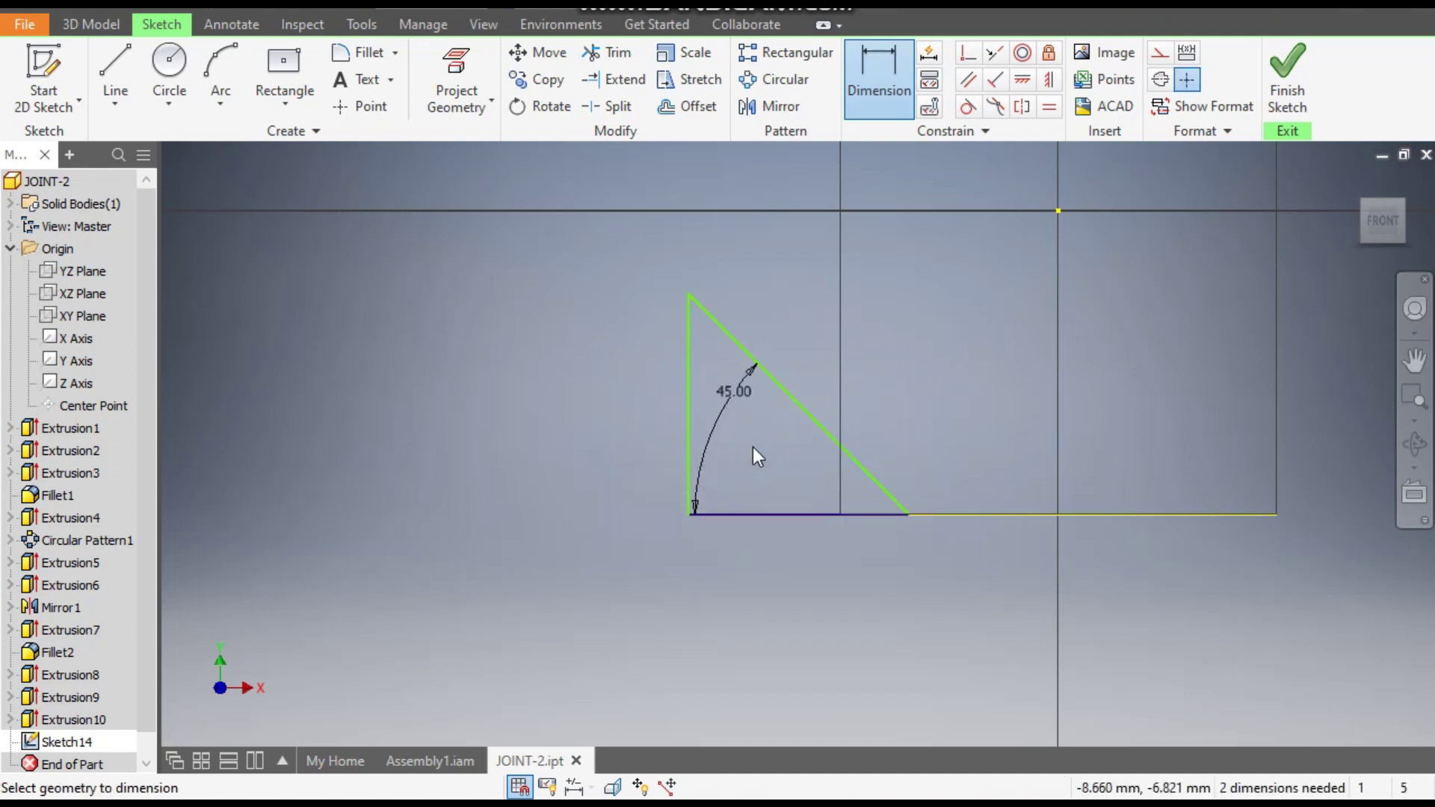
{"action": "left_click", "coordinate": [689, 430]}
{"action": "left_click", "coordinate": [634, 432]}
{"action": "type", "text": "5"}
{"action": "key", "text": "Return"}
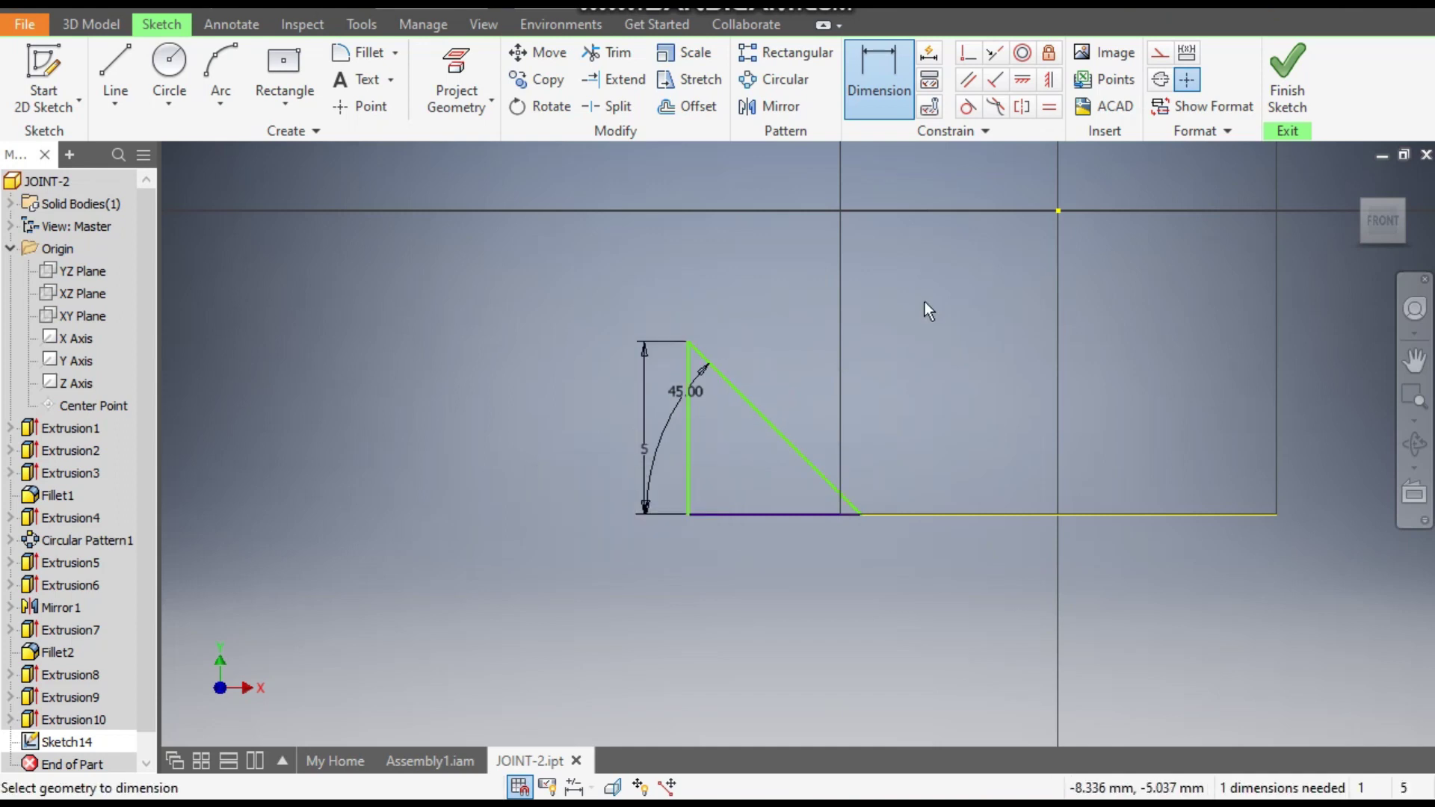
Step: Set the triangle tip 5.7 mm from the centre line and finish the sketch
{"action": "middle_click_drag", "start_coordinate": [1120, 263], "coordinate": [896, 448], "text": "shift"}
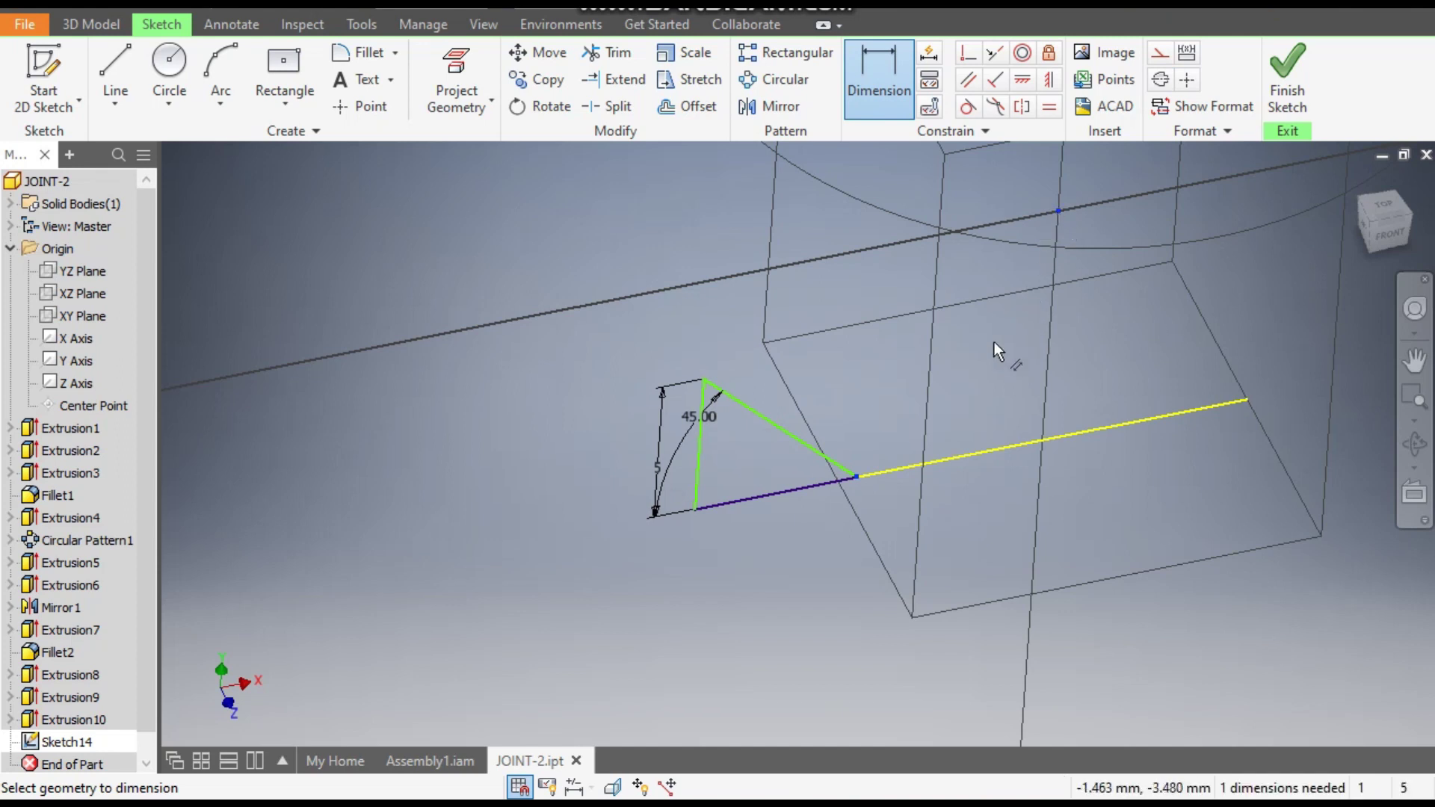
{"action": "middle_click_drag", "start_coordinate": [1180, 336], "coordinate": [1171, 327], "text": "shift"}
{"action": "key", "text": "F5"}
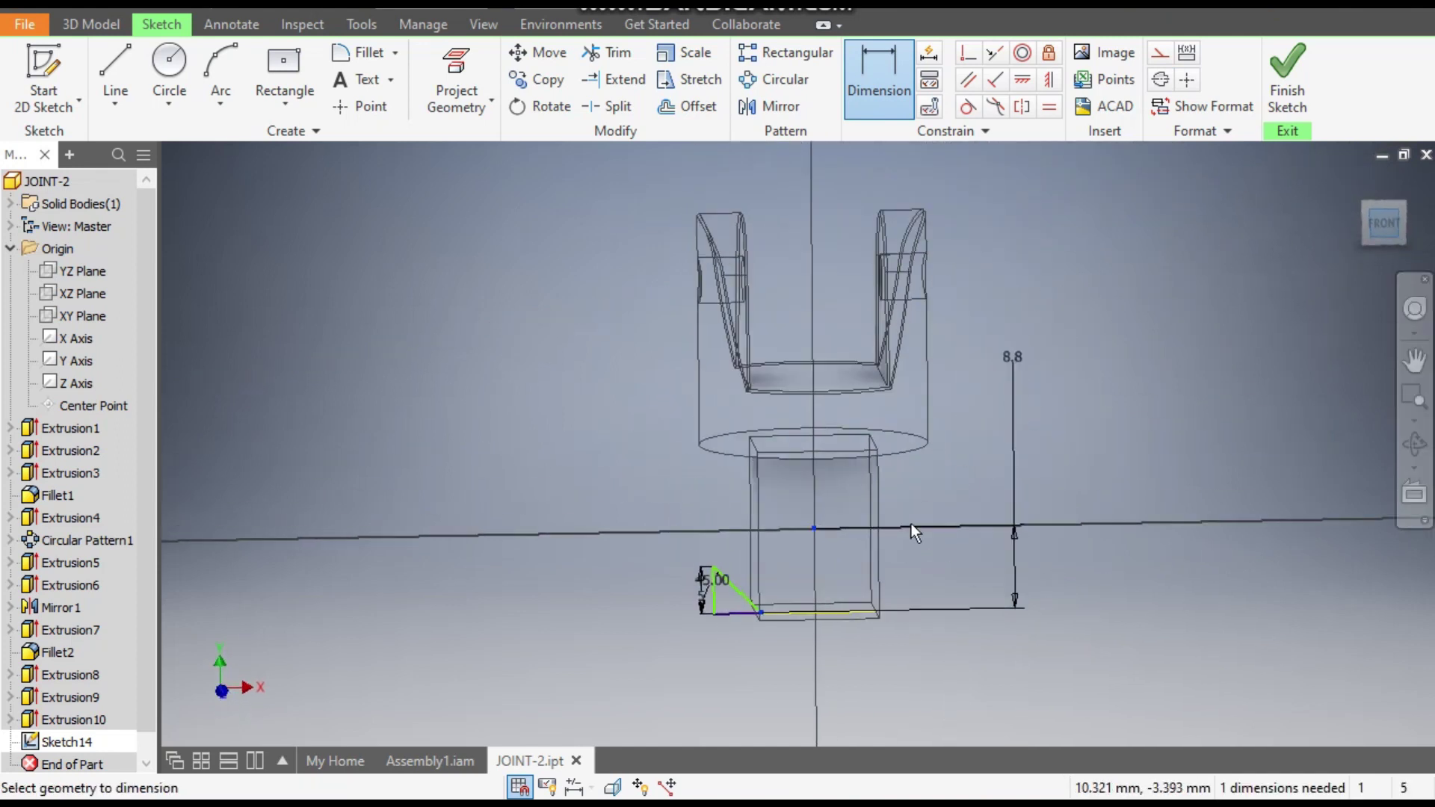
{"action": "middle_click_drag", "start_coordinate": [778, 657], "coordinate": [810, 536]}
{"action": "left_click", "coordinate": [819, 532]}
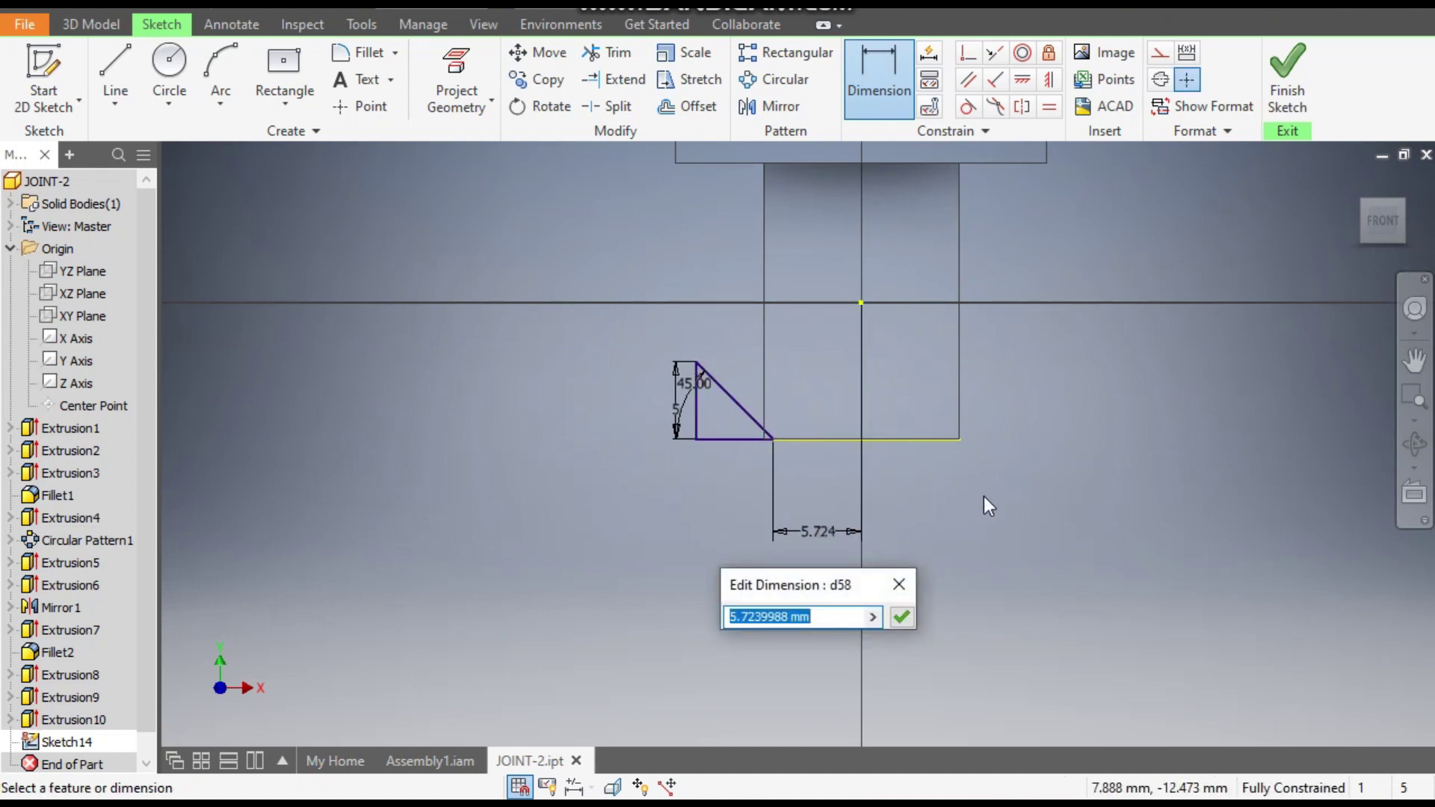
{"action": "type", "text": "5."}
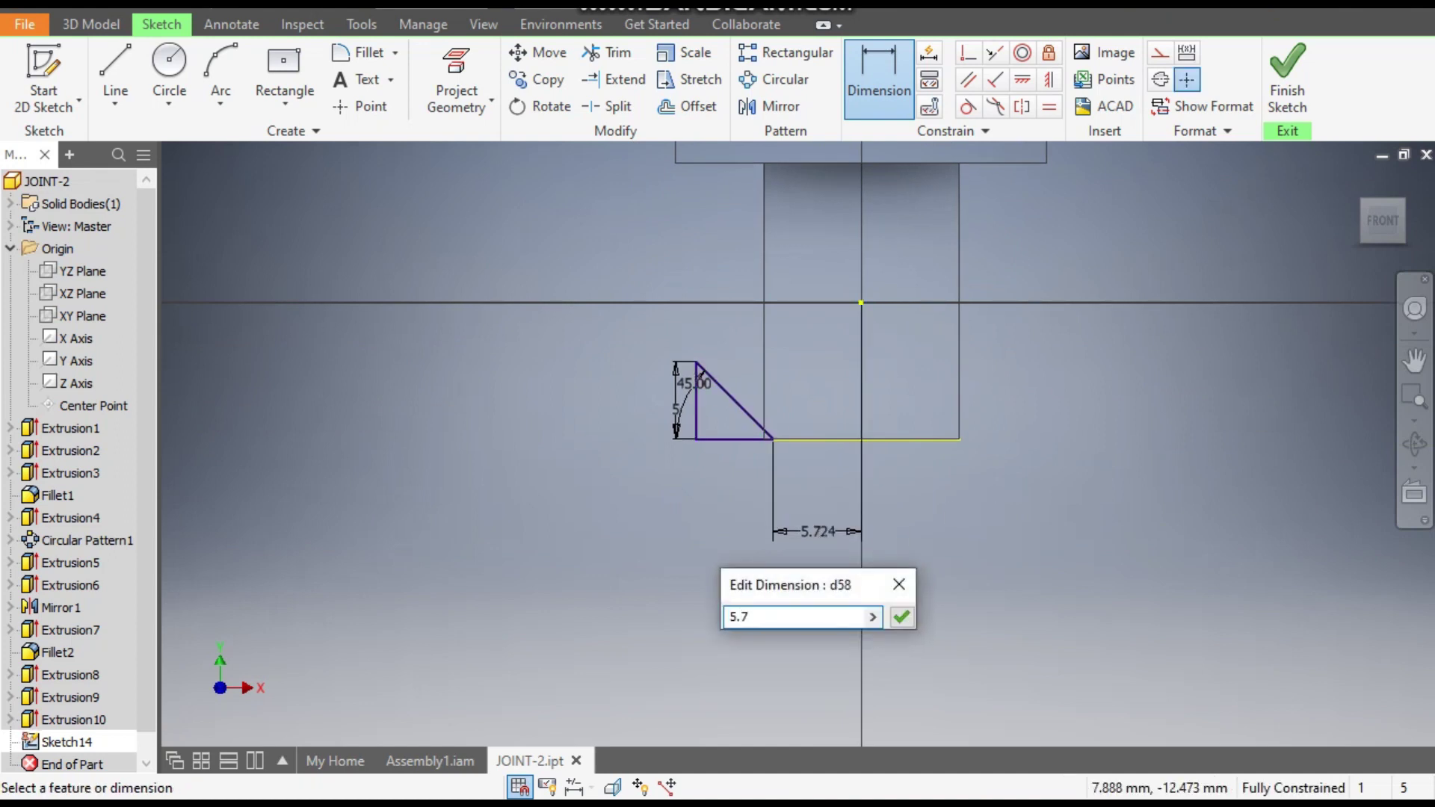
{"action": "type", "text": "7"}
{"action": "key", "text": "Return"}
{"action": "scroll", "coordinate": [620, 367], "scroll_direction": "up", "scroll_amount": 5}
{"action": "mouse_move", "coordinate": [750, 411]}
{"action": "middle_mouse_down"}
{"action": "mouse_move", "coordinate": [612, 340]}
{"action": "mouse_move", "coordinate": [587, 212]}
{"action": "mouse_move", "coordinate": [598, 257]}
{"action": "middle_mouse_up"}
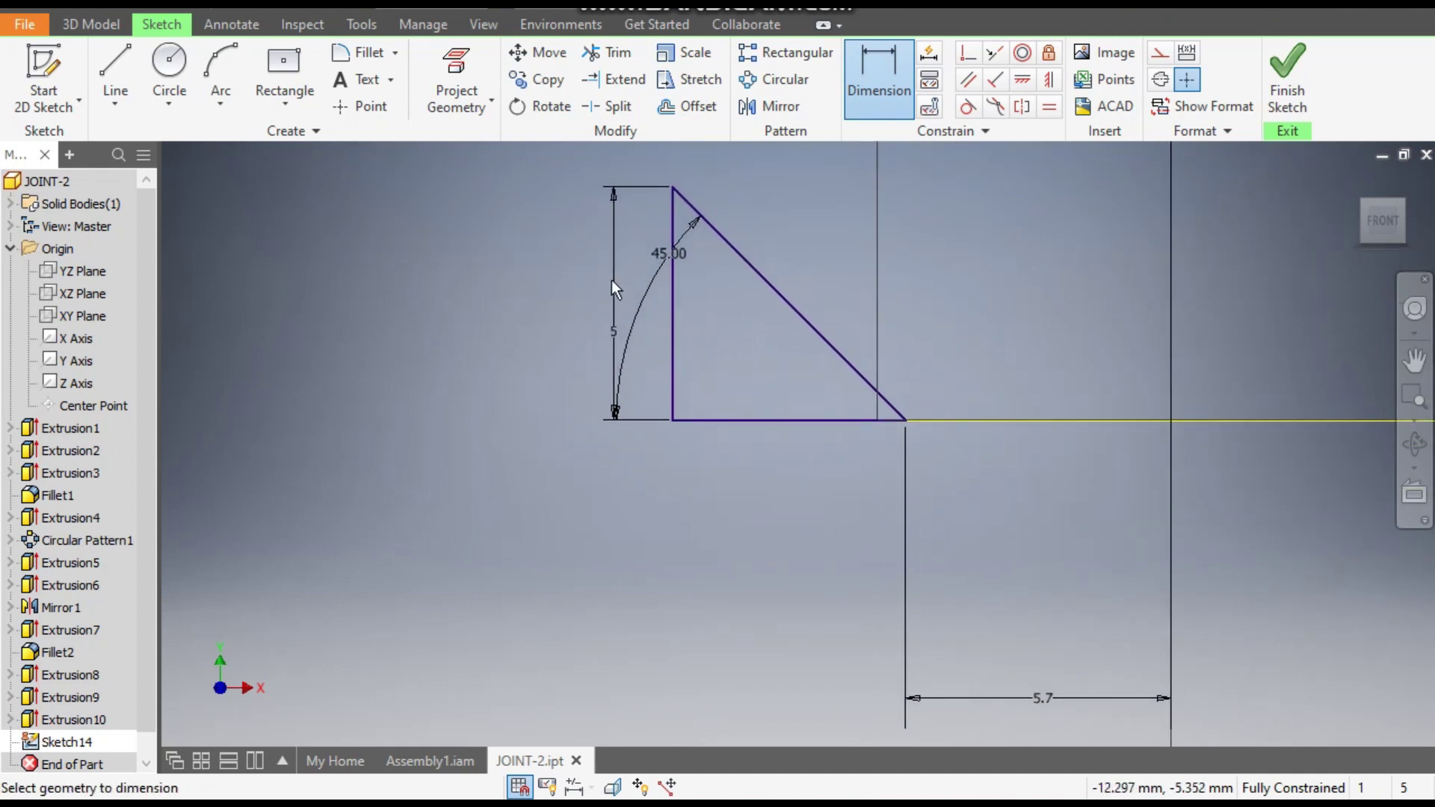
{"action": "left_click", "coordinate": [1278, 81]}
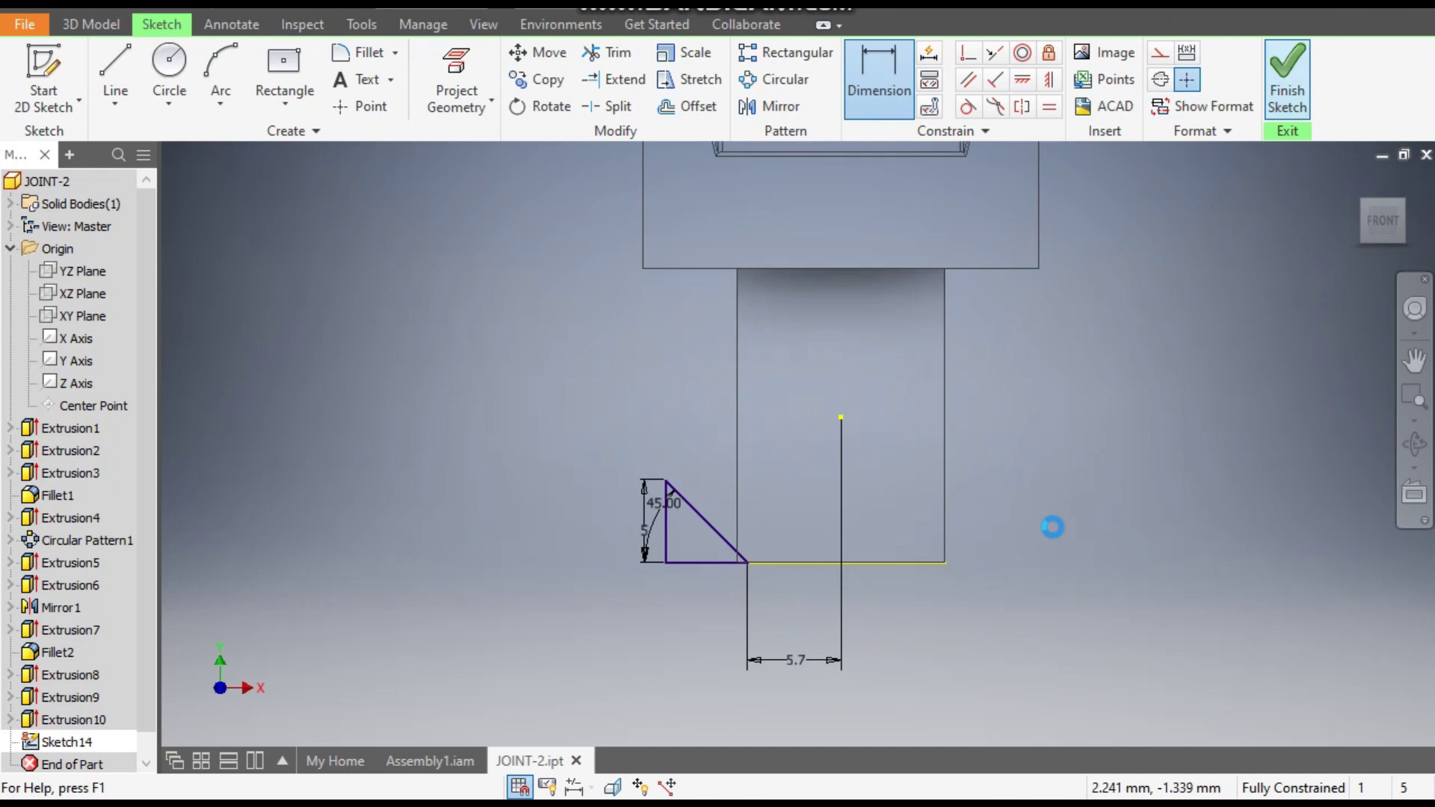
Step: Set up a revolve of the triangle about the Y Axis as a full-turn cut
{"action": "middle_click_drag", "start_coordinate": [1023, 564], "coordinate": [1056, 535], "text": "shift"}
{"action": "left_click", "coordinate": [167, 71]}
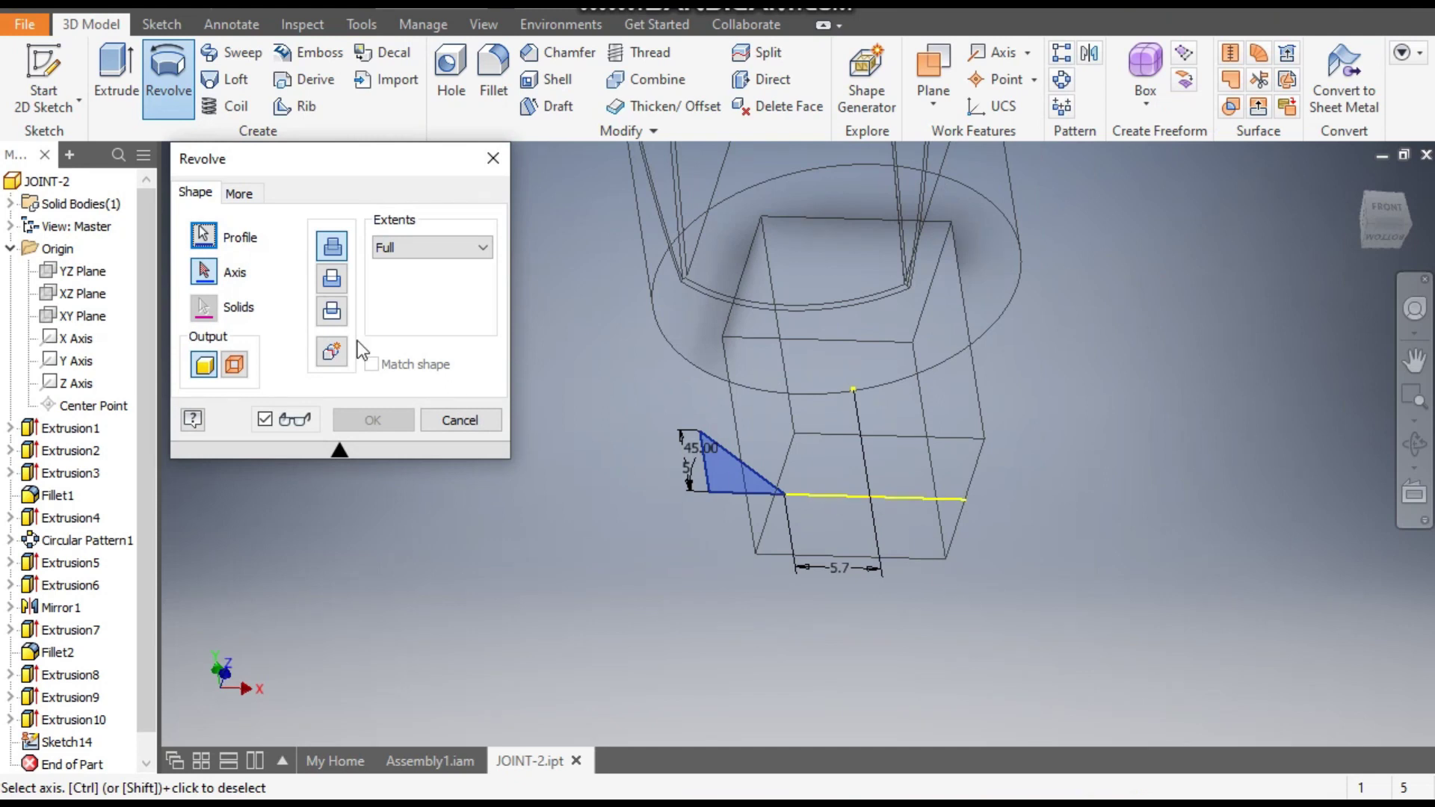
{"action": "left_click", "coordinate": [73, 362]}
{"action": "left_click", "coordinate": [72, 362]}
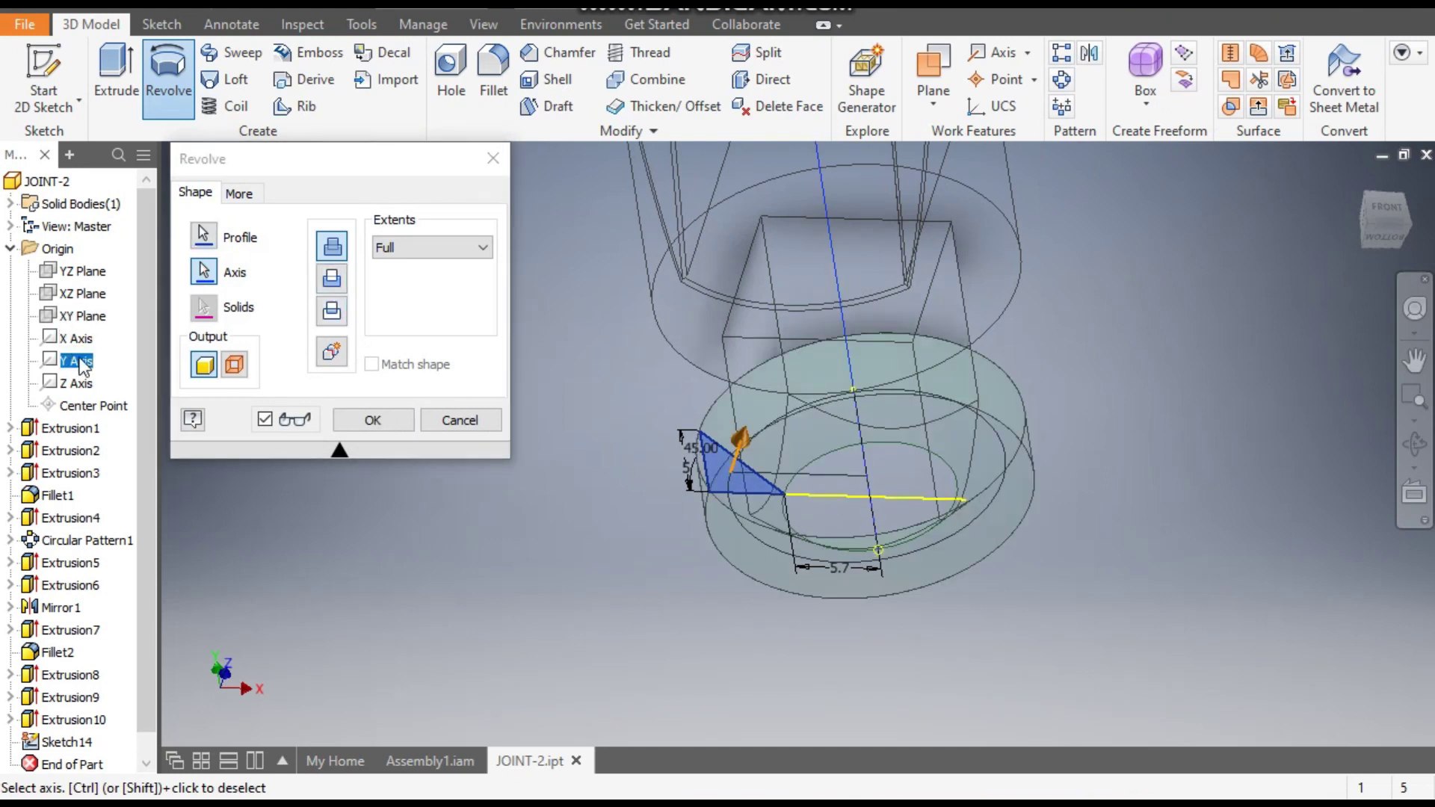
{"action": "left_click", "coordinate": [335, 279]}
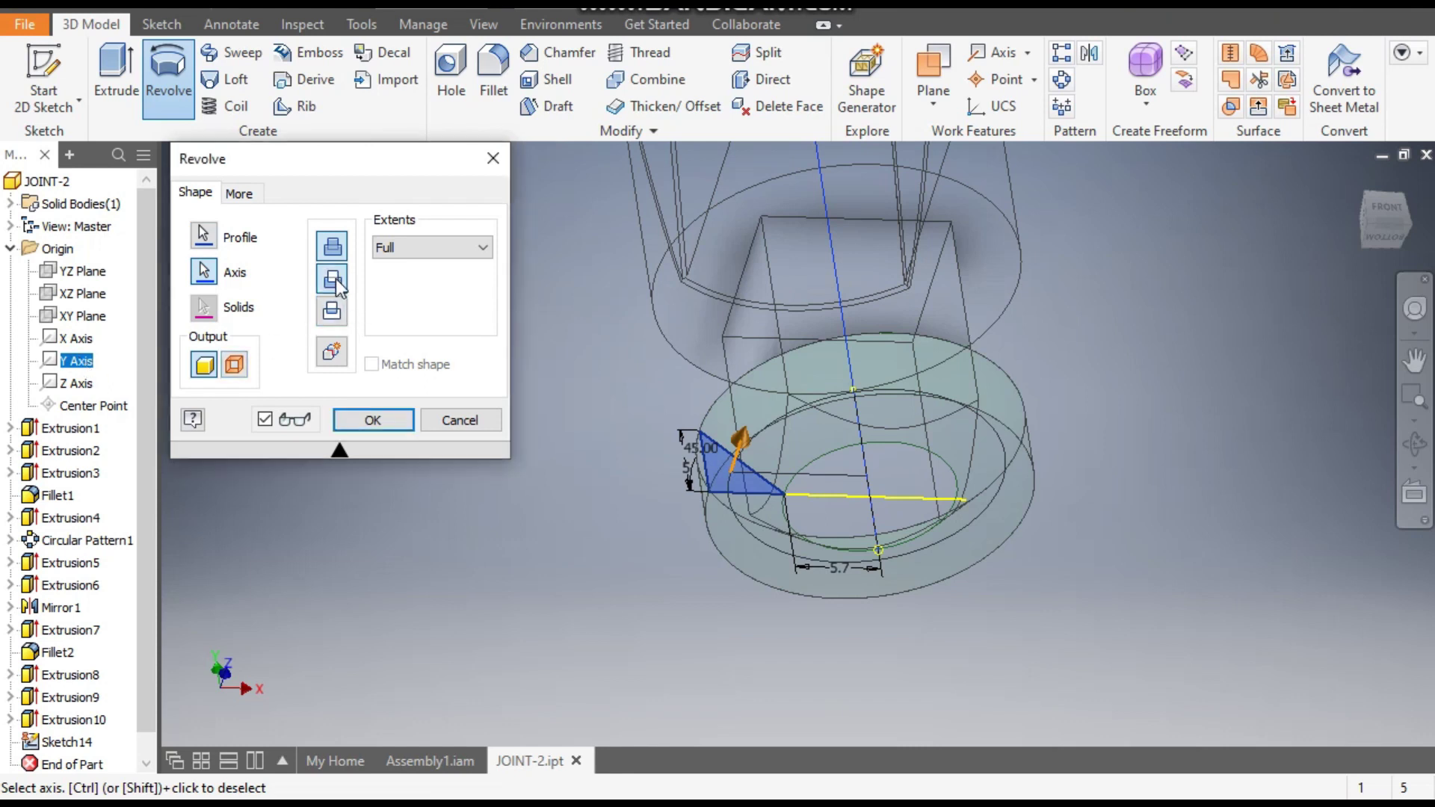
{"action": "left_click", "coordinate": [373, 419]}
Step: Switch the display to Shaded with Edges and create the revolved cut
{"action": "left_click", "coordinate": [497, 25]}
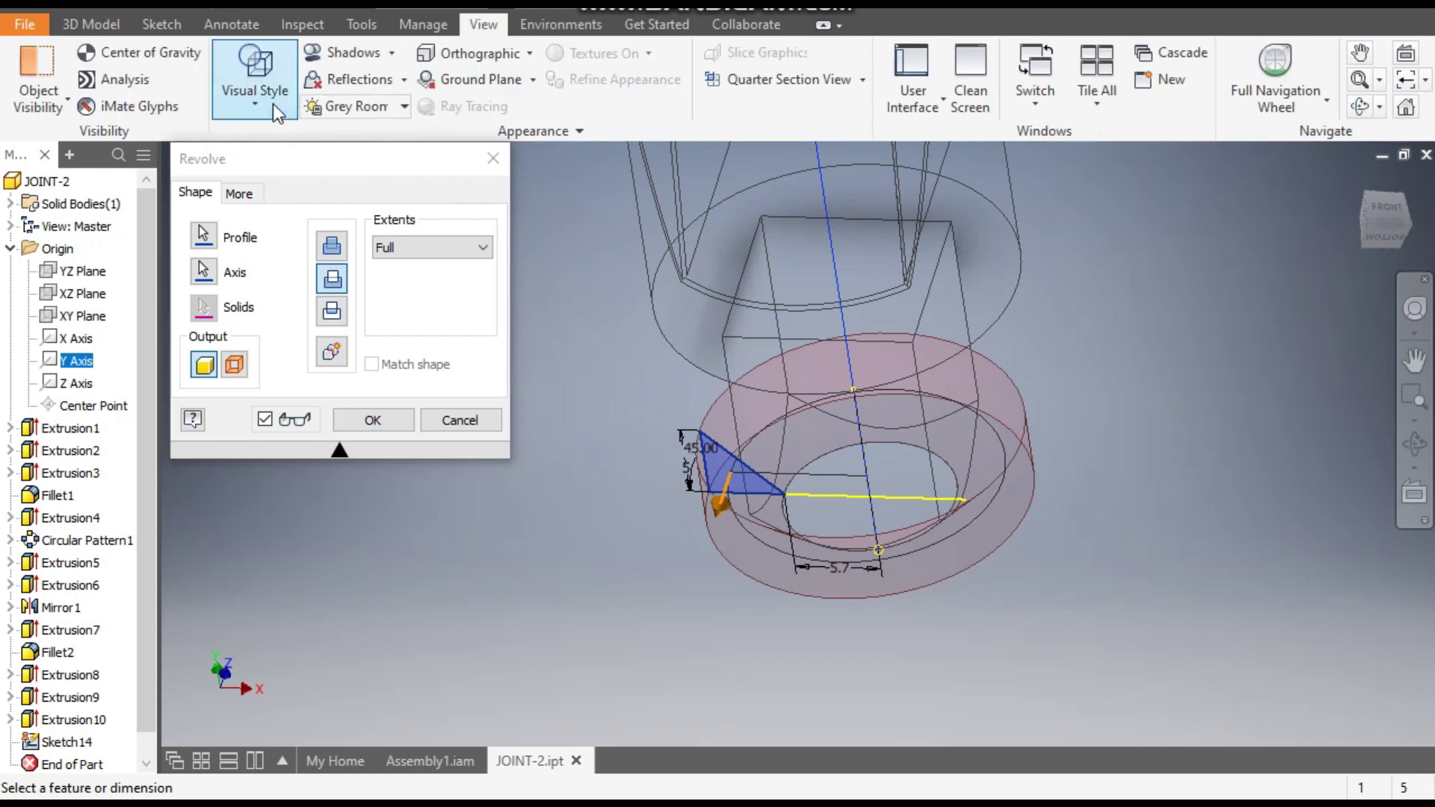
{"action": "left_click", "coordinate": [272, 104]}
{"action": "left_click", "coordinate": [316, 227]}
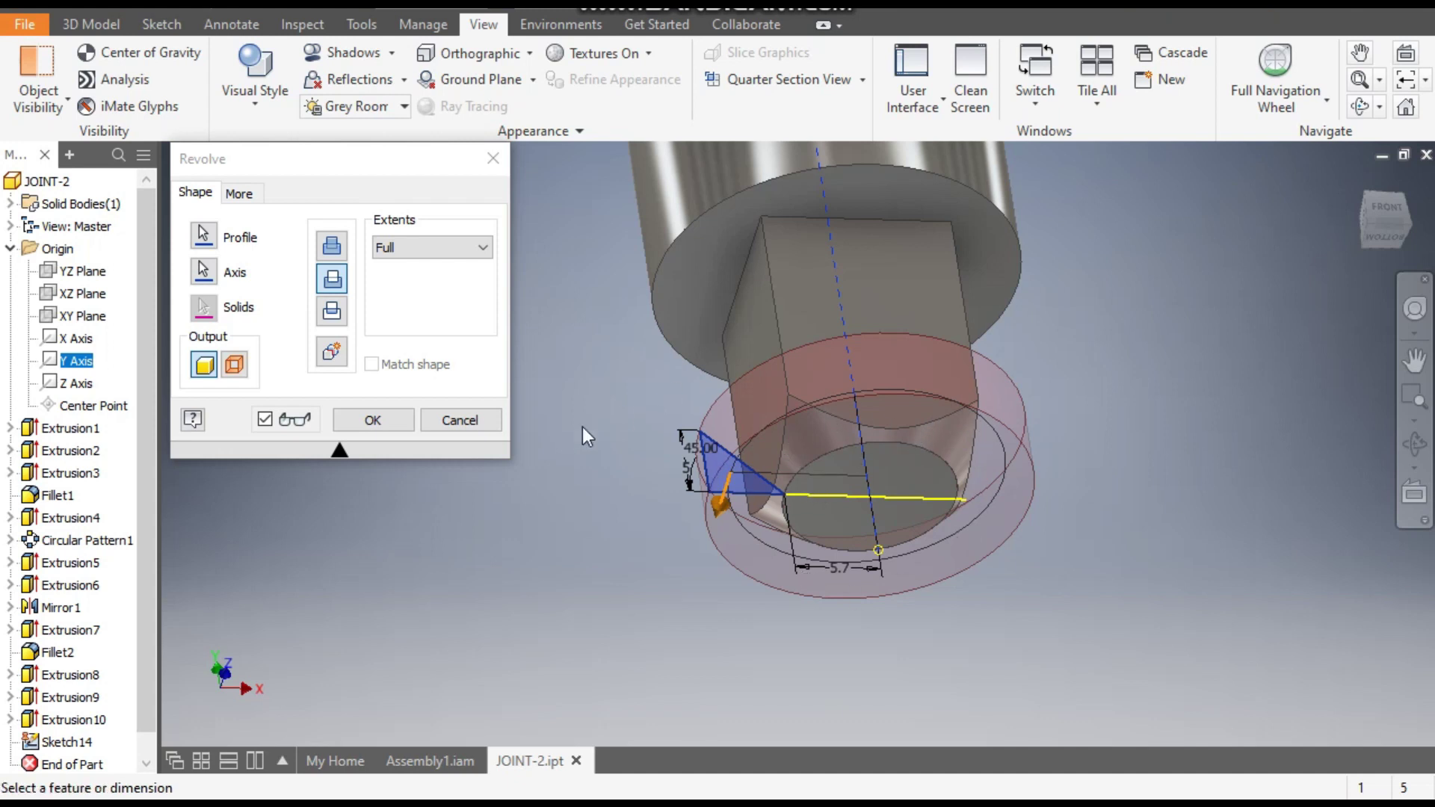
{"action": "left_click", "coordinate": [387, 423]}
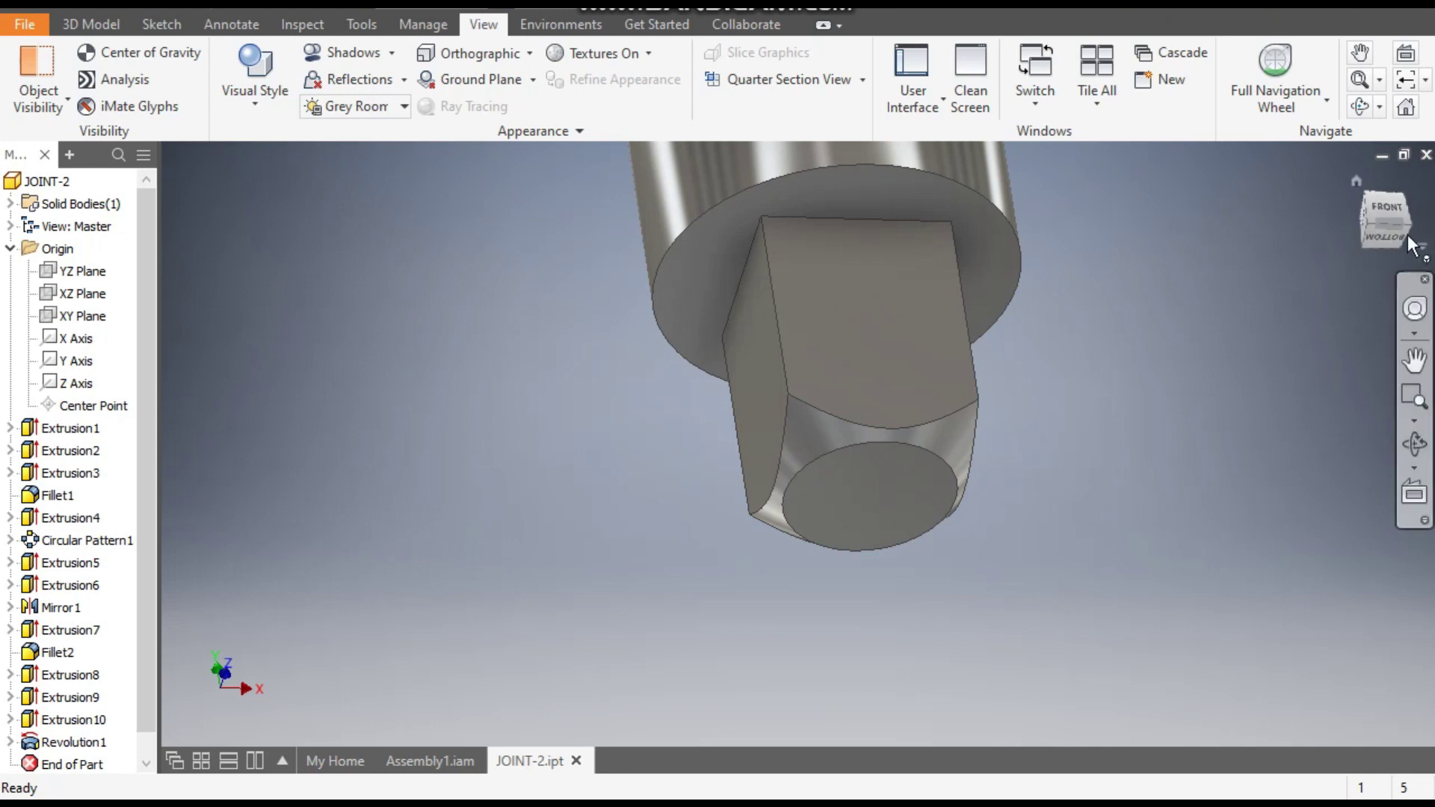
{"action": "left_click_drag", "start_coordinate": [1373, 222], "coordinate": [1321, 344]}
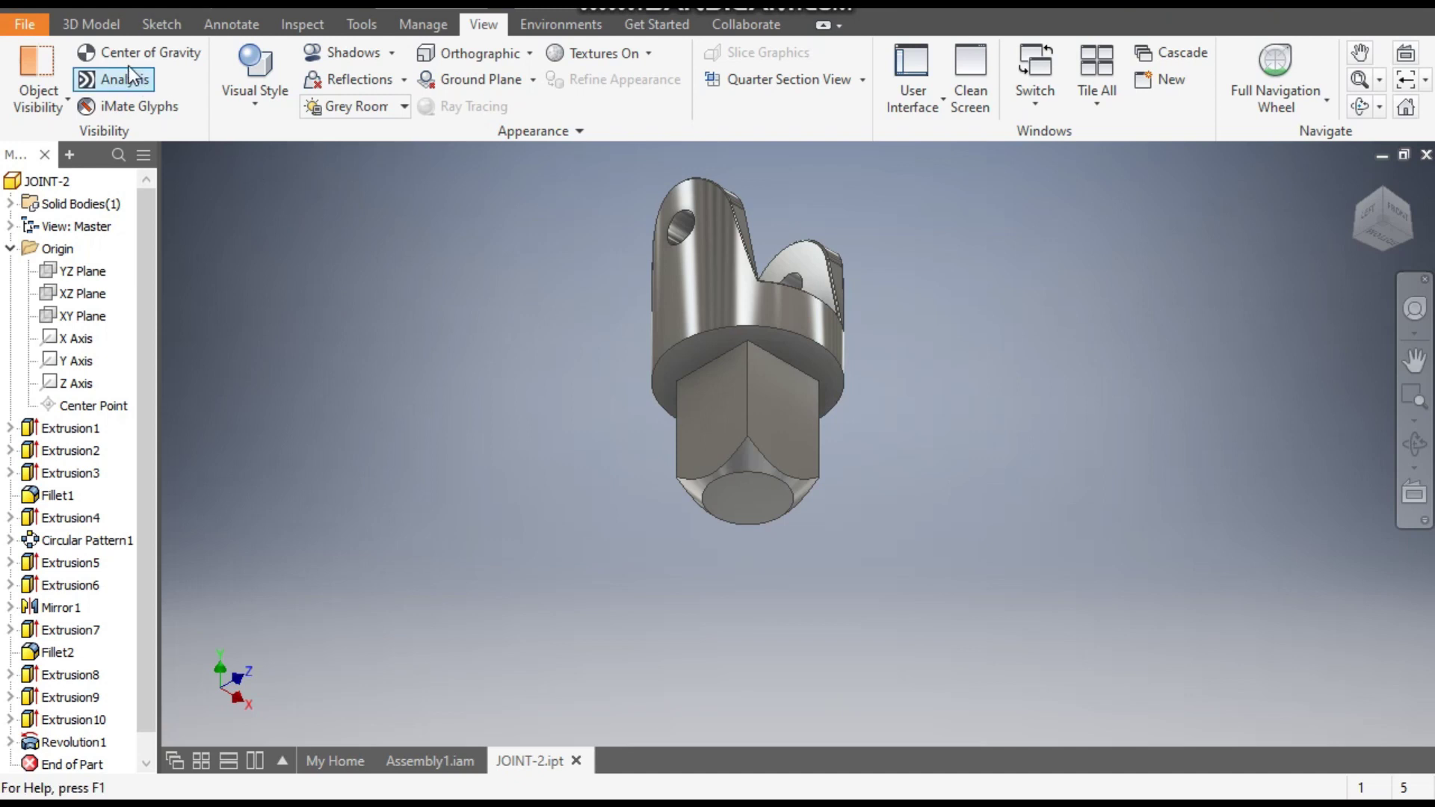
Step: Chamfer the square boss's edges at the round base by 1.25 mm
{"action": "left_click", "coordinate": [100, 27]}
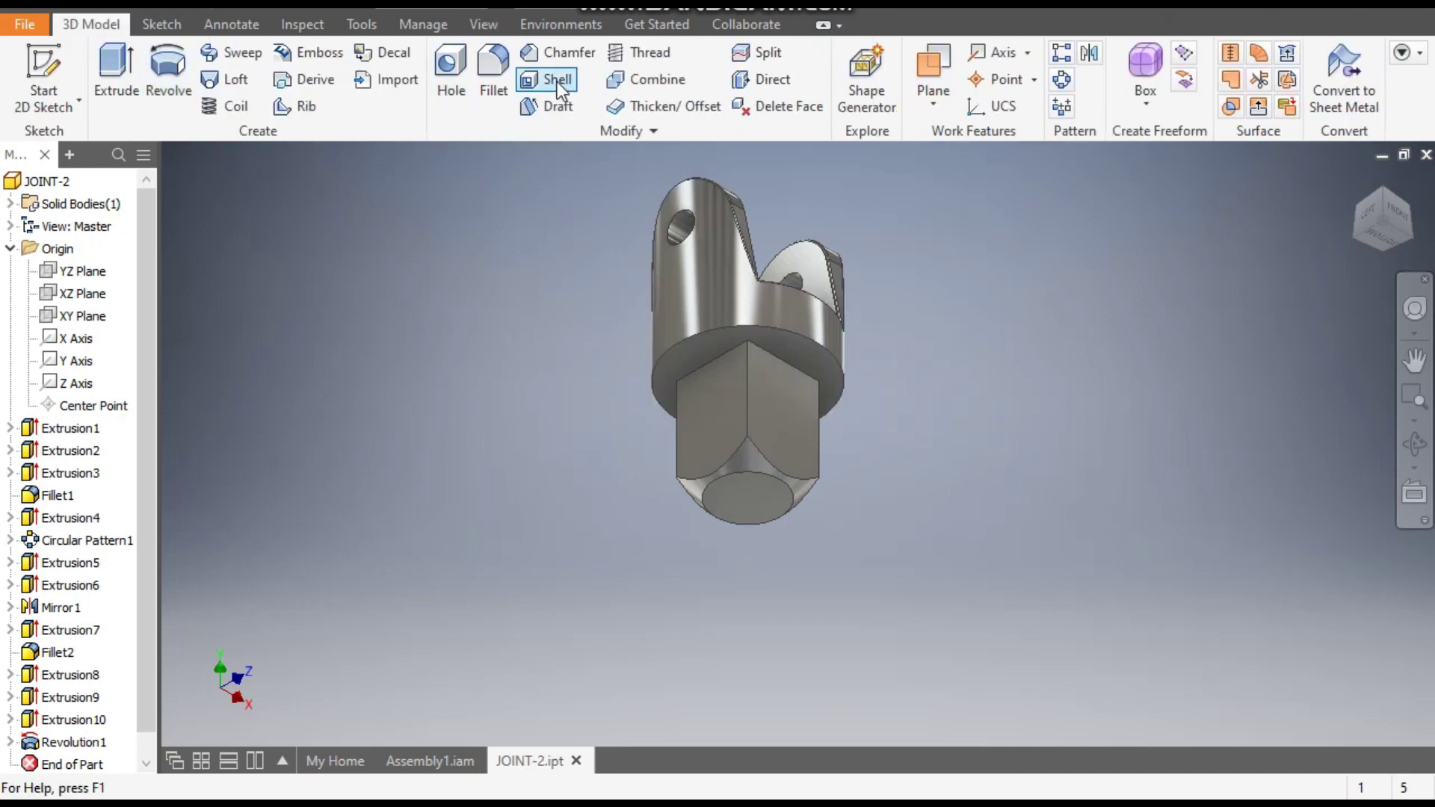
{"action": "left_click", "coordinate": [566, 53]}
{"action": "left_click", "coordinate": [307, 298]}
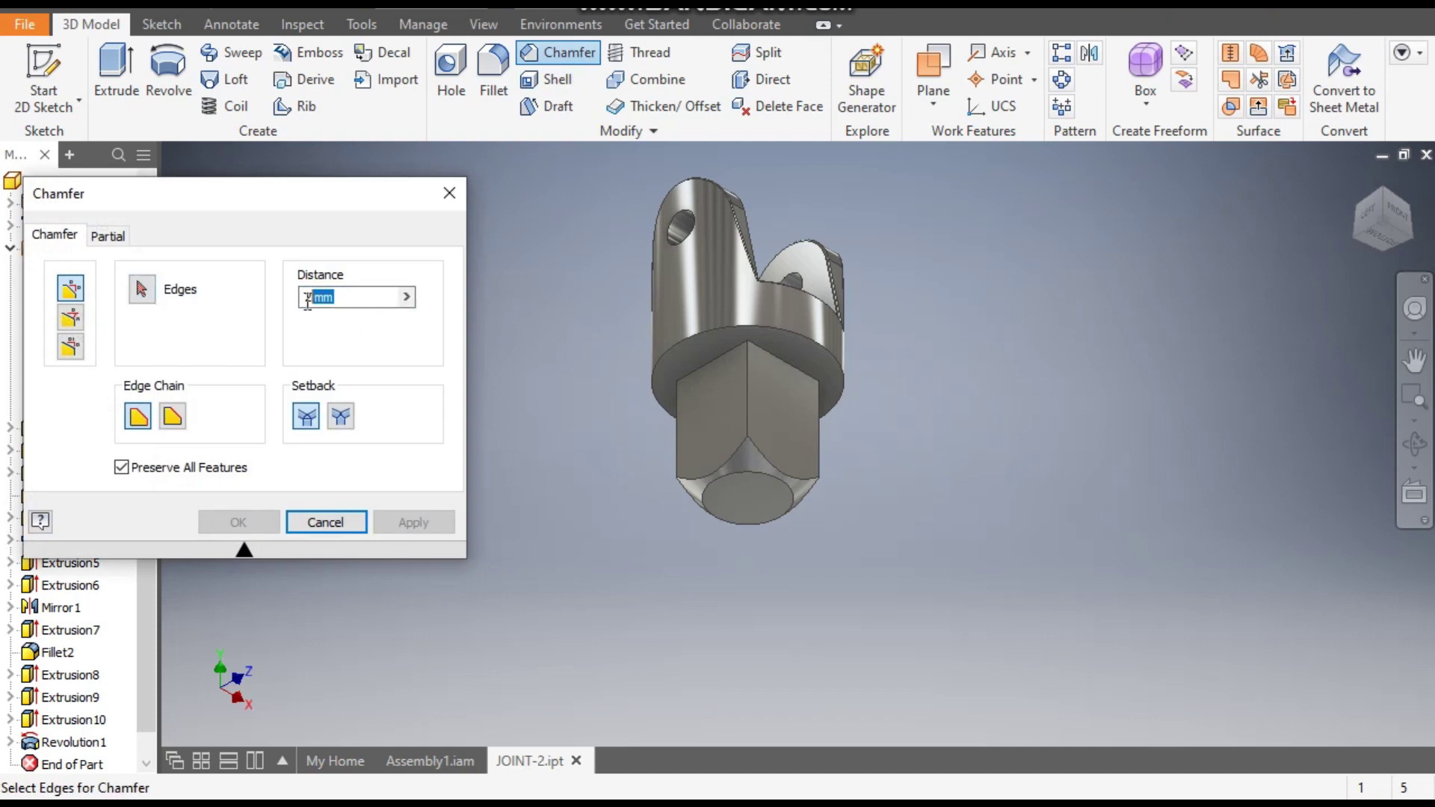
{"action": "type", "text": "1.25"}
{"action": "left_click", "coordinate": [716, 358]}
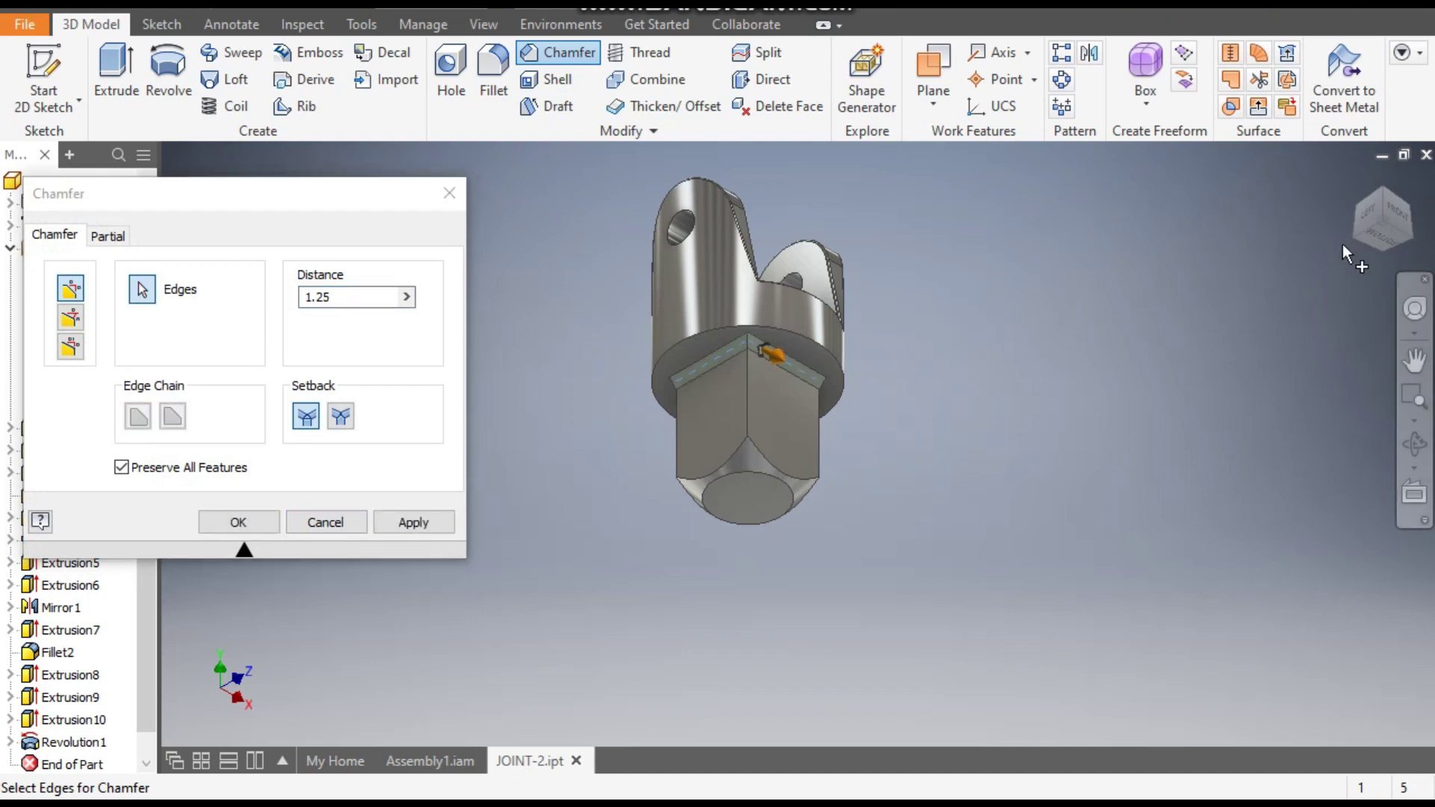
{"action": "left_click", "coordinate": [1404, 236]}
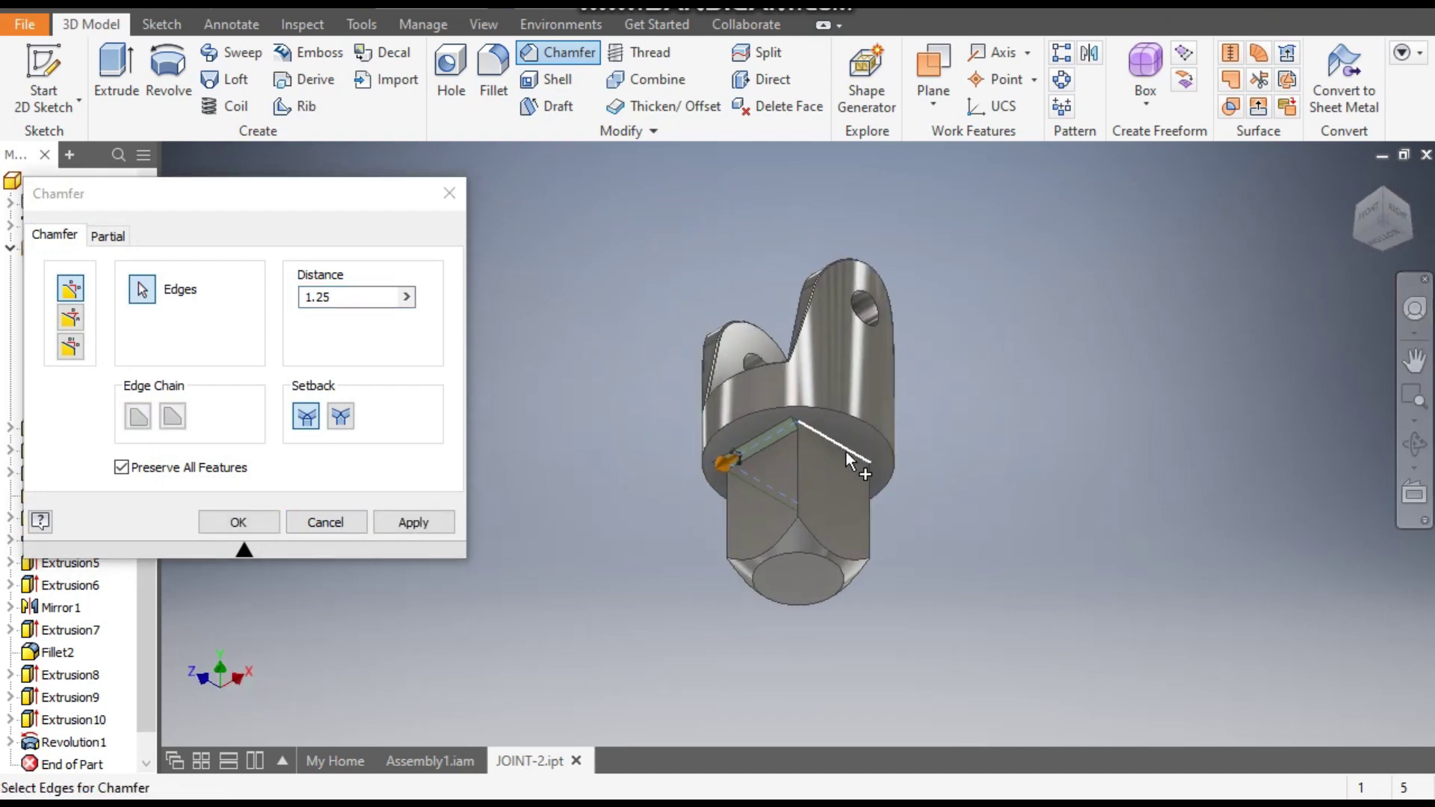
{"action": "left_click", "coordinate": [1408, 224]}
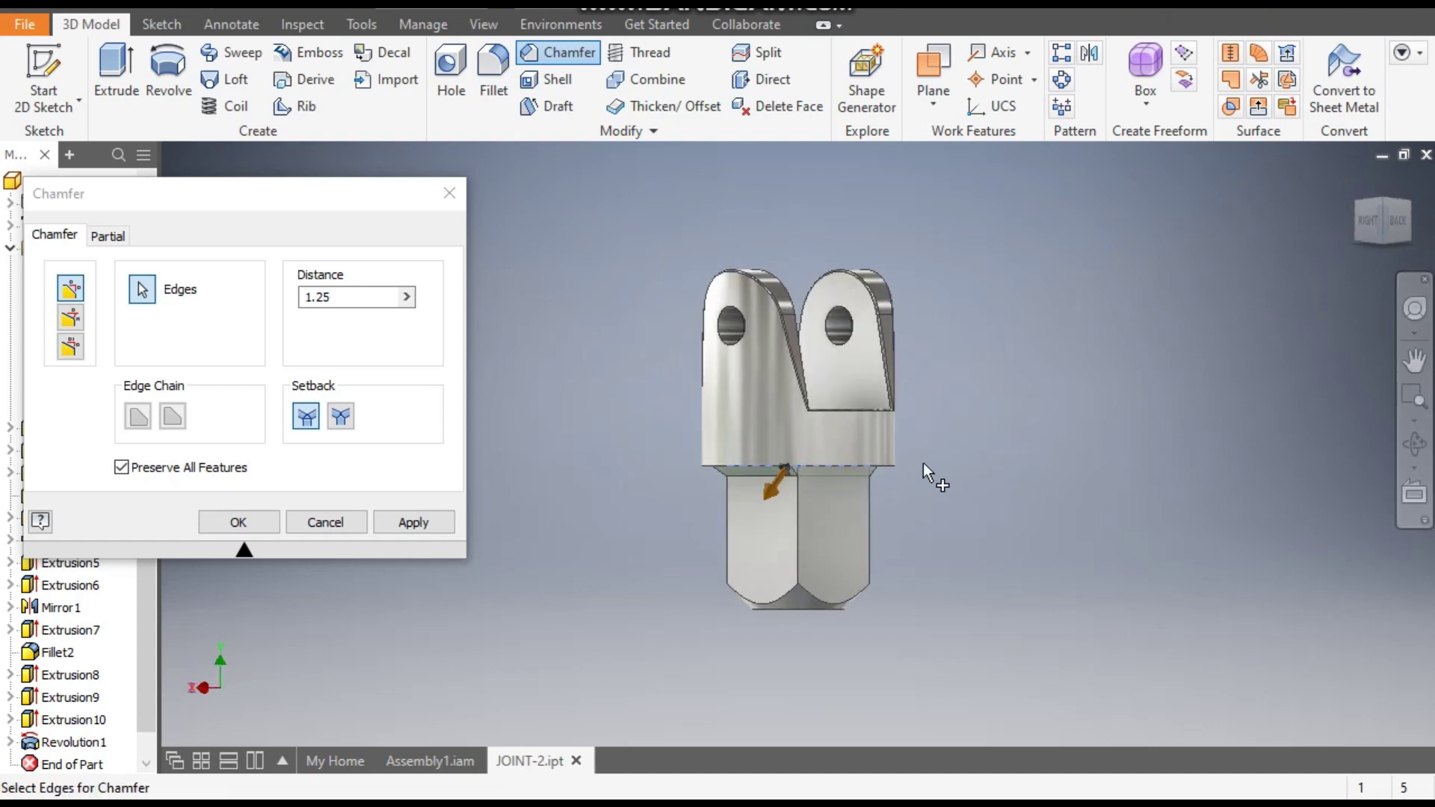
{"action": "middle_click_drag", "start_coordinate": [865, 528], "coordinate": [863, 481], "text": "shift"}
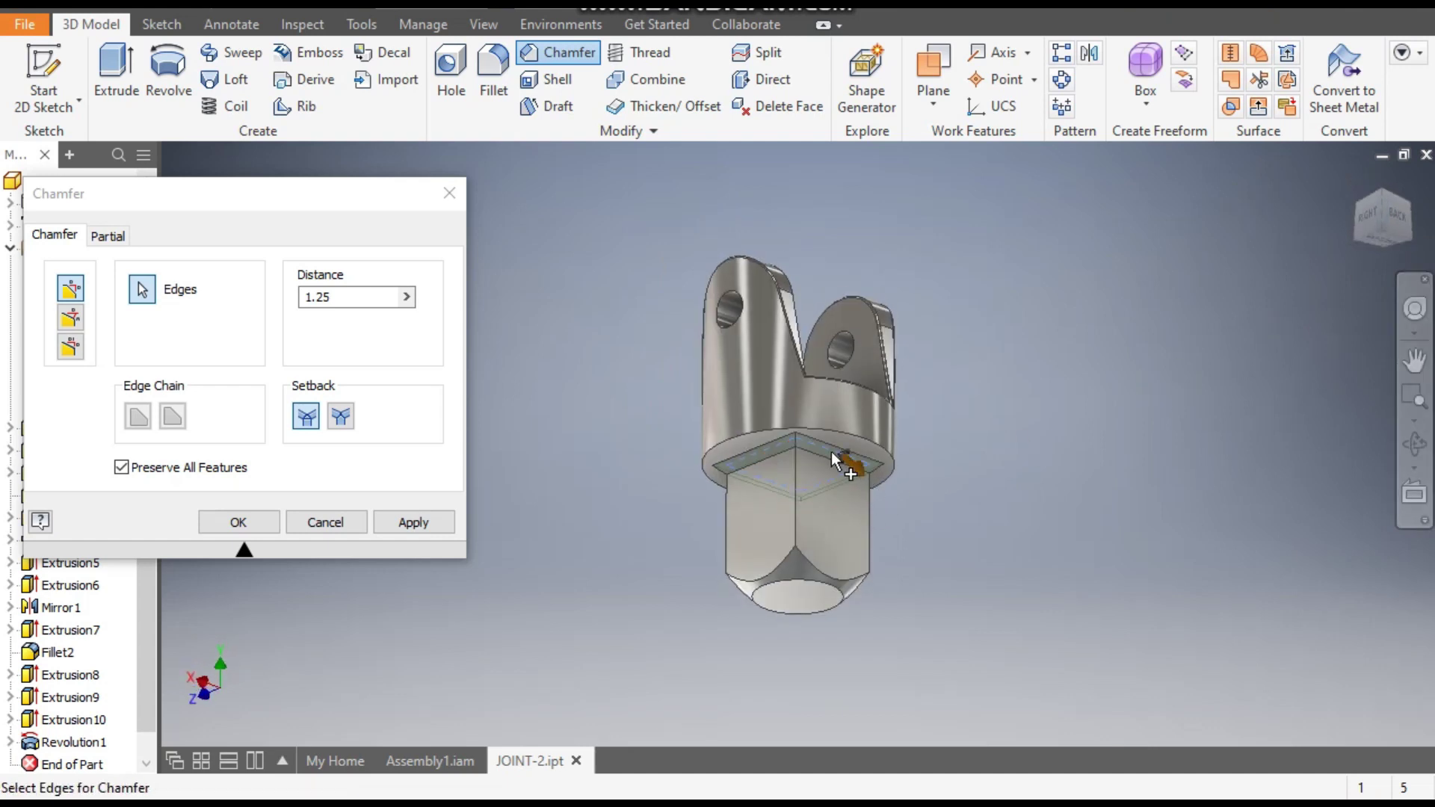
{"action": "left_click", "coordinate": [400, 522]}
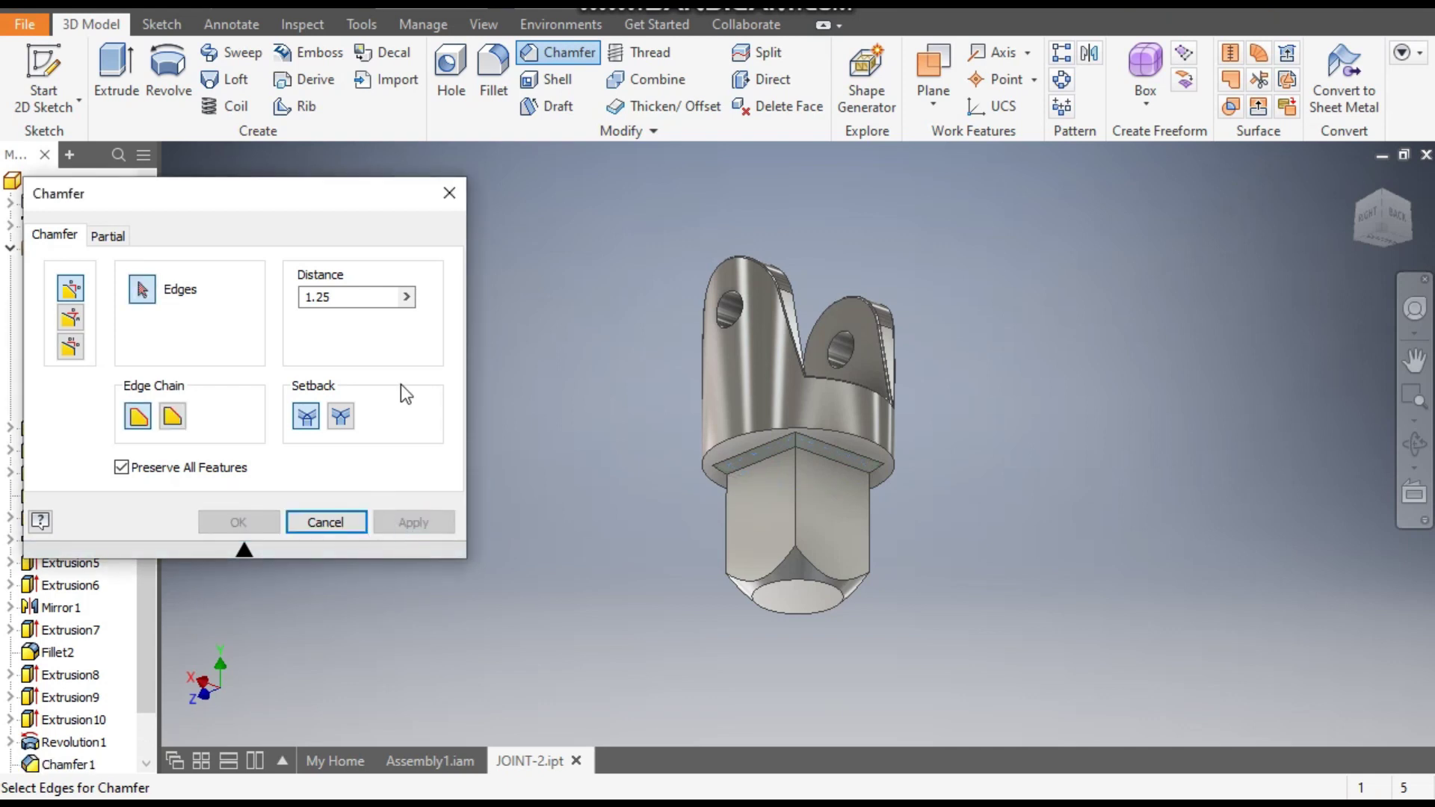
{"action": "left_click", "coordinate": [448, 195]}
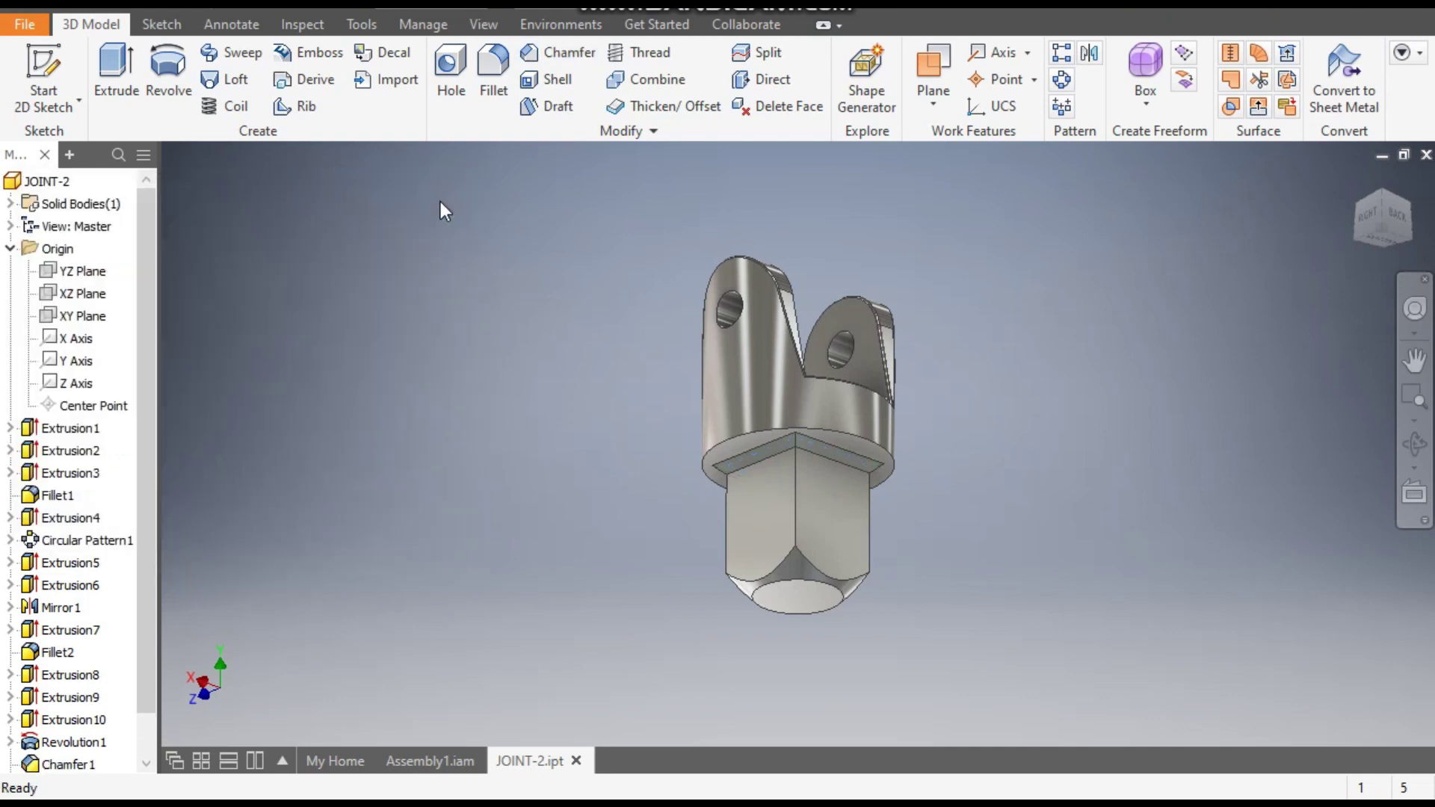
Step: Start a fillet and select the square boss's four vertical edges
{"action": "left_click", "coordinate": [491, 88]}
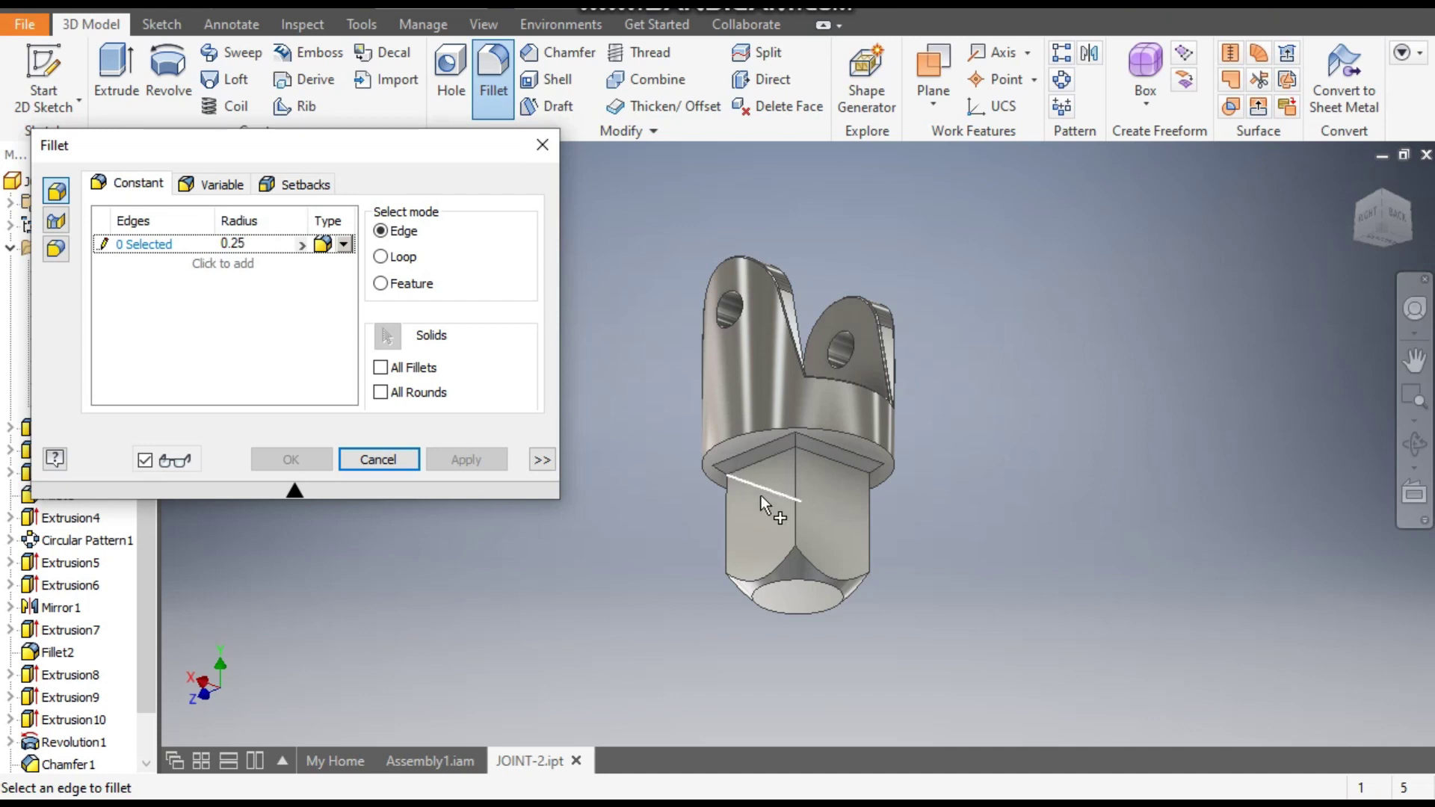
{"action": "left_click", "coordinate": [795, 506]}
{"action": "left_click", "coordinate": [725, 517]}
{"action": "left_click", "coordinate": [869, 527]}
{"action": "left_click_drag", "start_coordinate": [1383, 220], "coordinate": [1270, 411]}
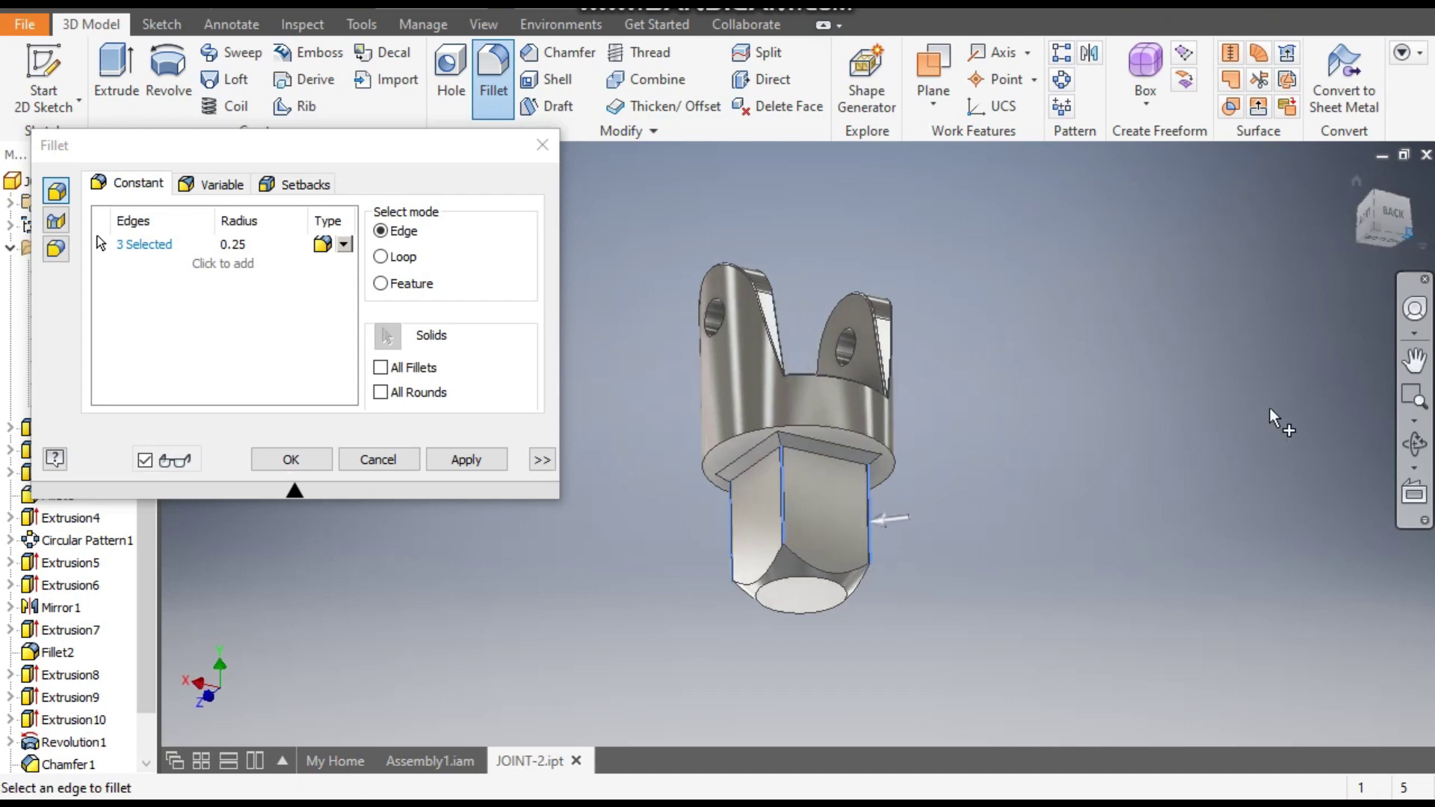
{"action": "left_click", "coordinate": [811, 576]}
{"action": "scroll", "coordinate": [810, 570], "scroll_direction": "up", "scroll_amount": 3}
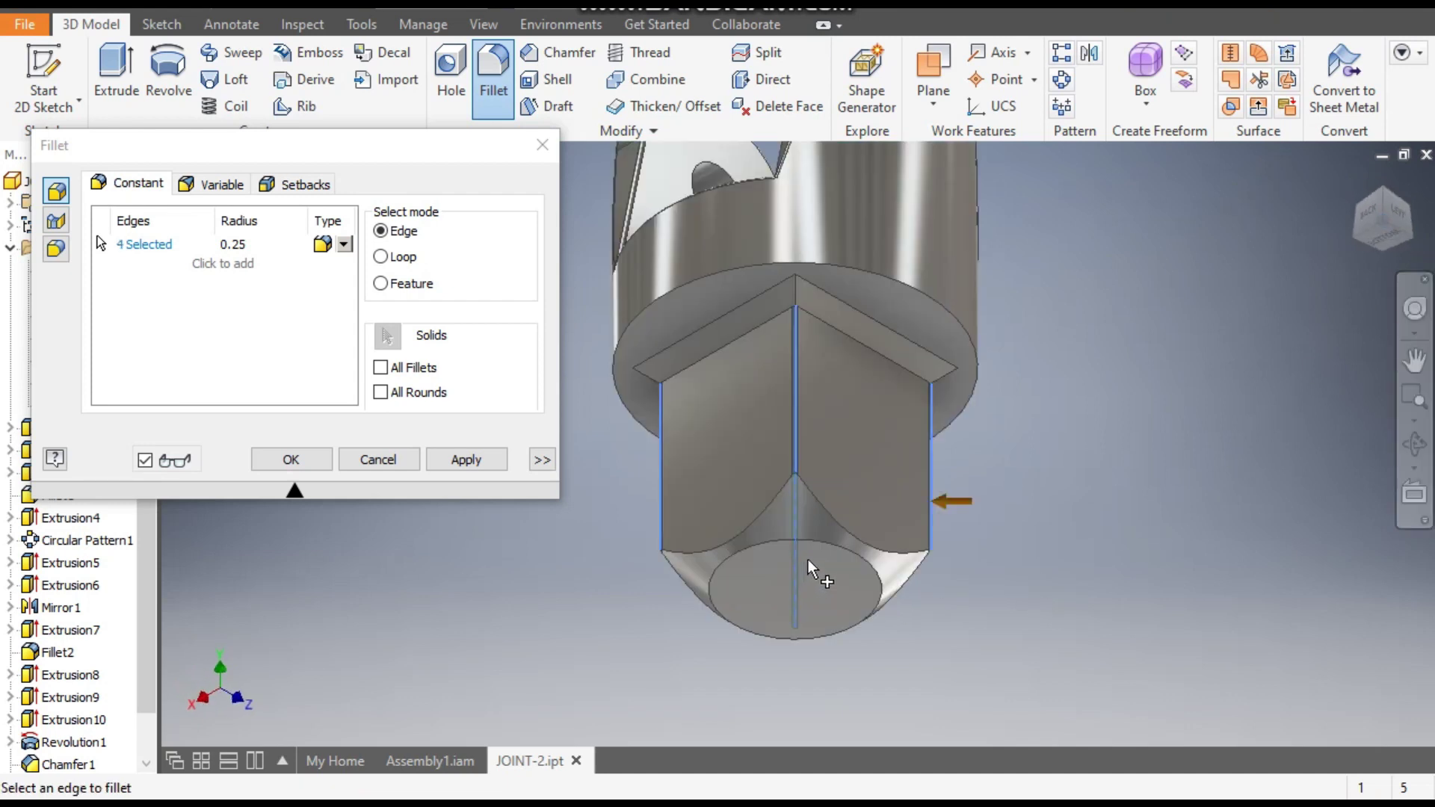
Step: Add the five curved tip edges and apply the 0.25 fillet to all nine edges
{"action": "left_click", "coordinate": [846, 532]}
{"action": "left_click", "coordinate": [749, 521]}
{"action": "left_click", "coordinate": [685, 595]}
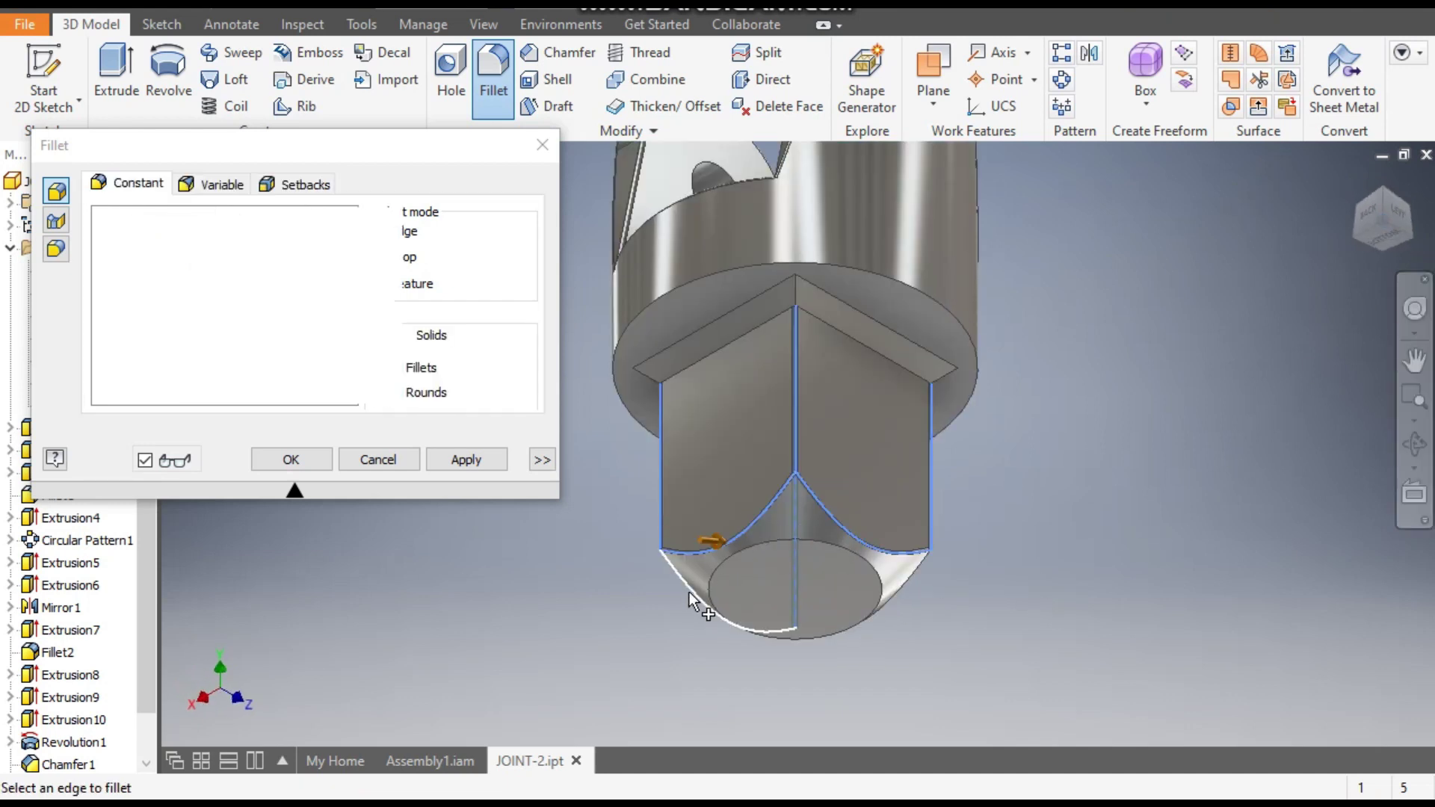
{"action": "left_click", "coordinate": [1415, 239]}
{"action": "left_click", "coordinate": [854, 562]}
{"action": "left_click", "coordinate": [837, 584]}
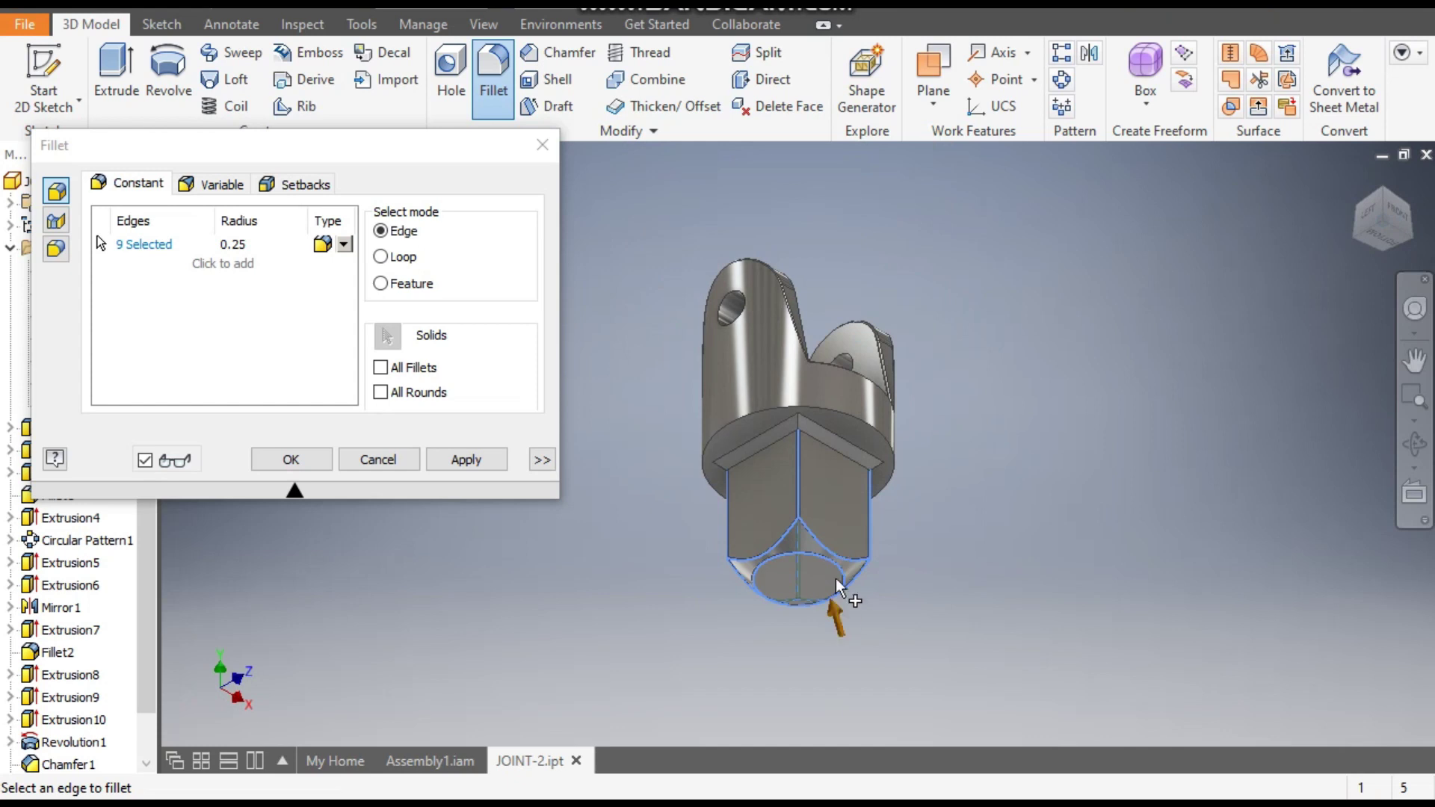
{"action": "left_click", "coordinate": [486, 460]}
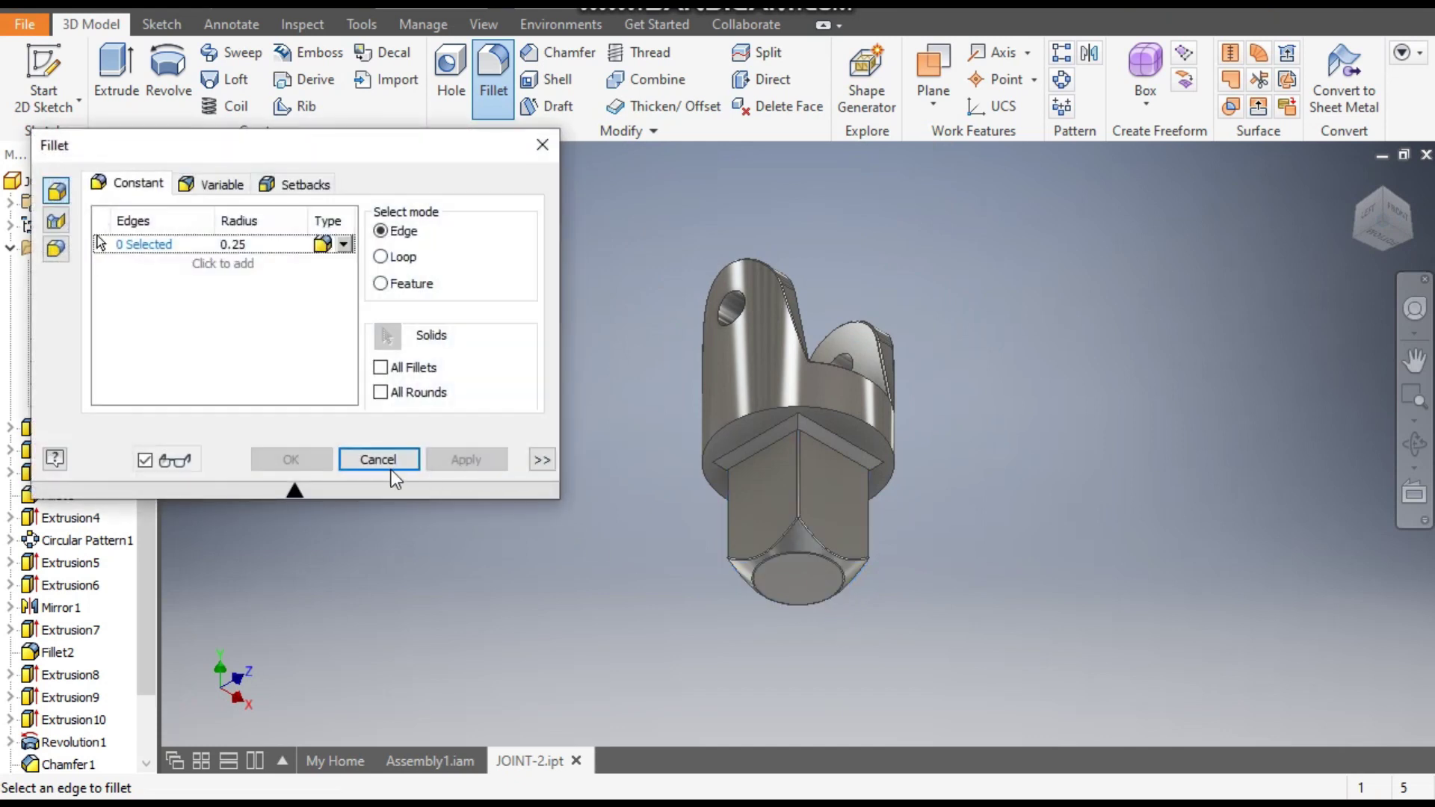
{"action": "left_click", "coordinate": [377, 459]}
{"action": "scroll", "coordinate": [833, 537], "scroll_direction": "up", "scroll_amount": 3}
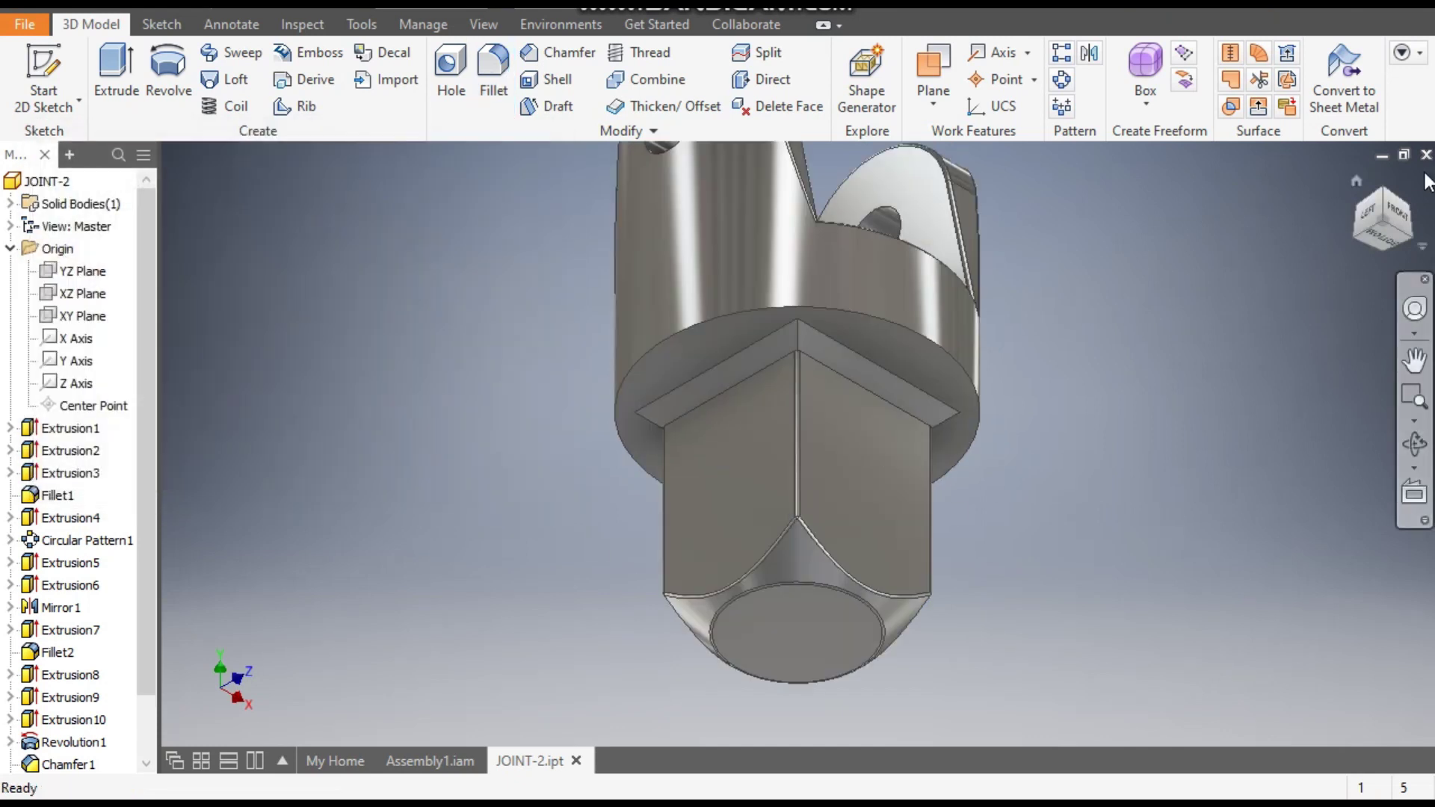
{"action": "left_click", "coordinate": [1357, 181]}
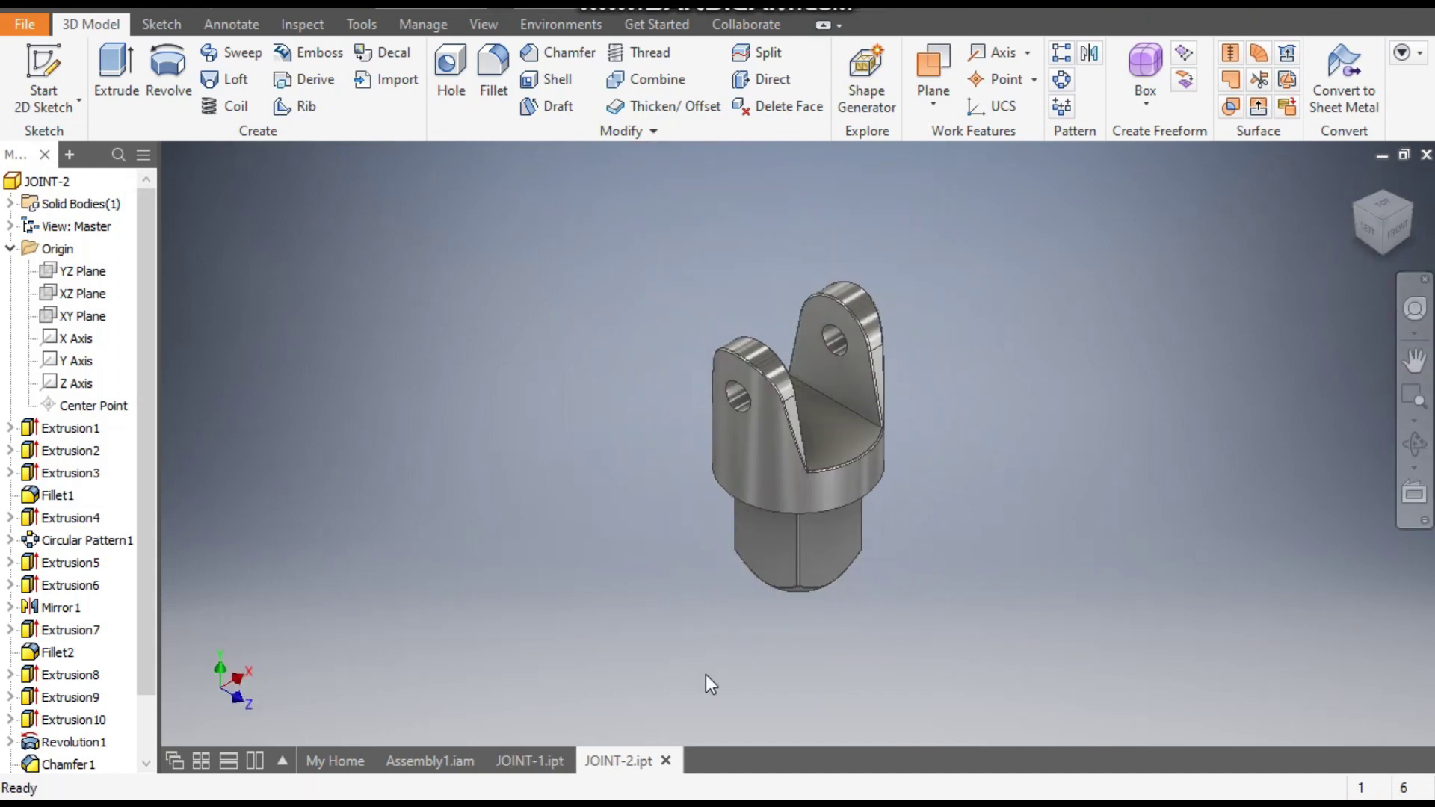
Step: Start a new 2D sketch on JOINT-2's XY Plane
{"action": "left_click", "coordinate": [440, 759]}
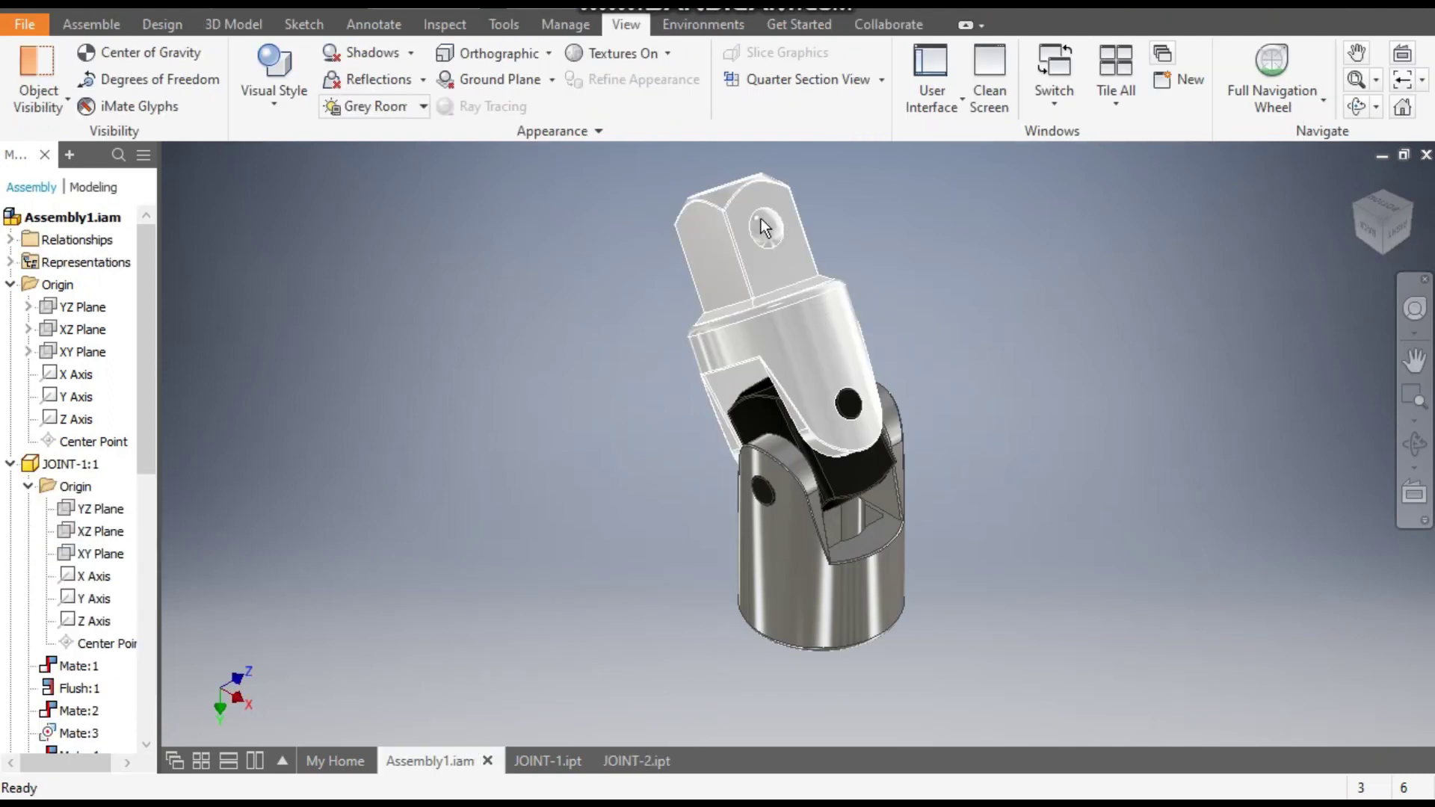
{"action": "left_click", "coordinate": [640, 753]}
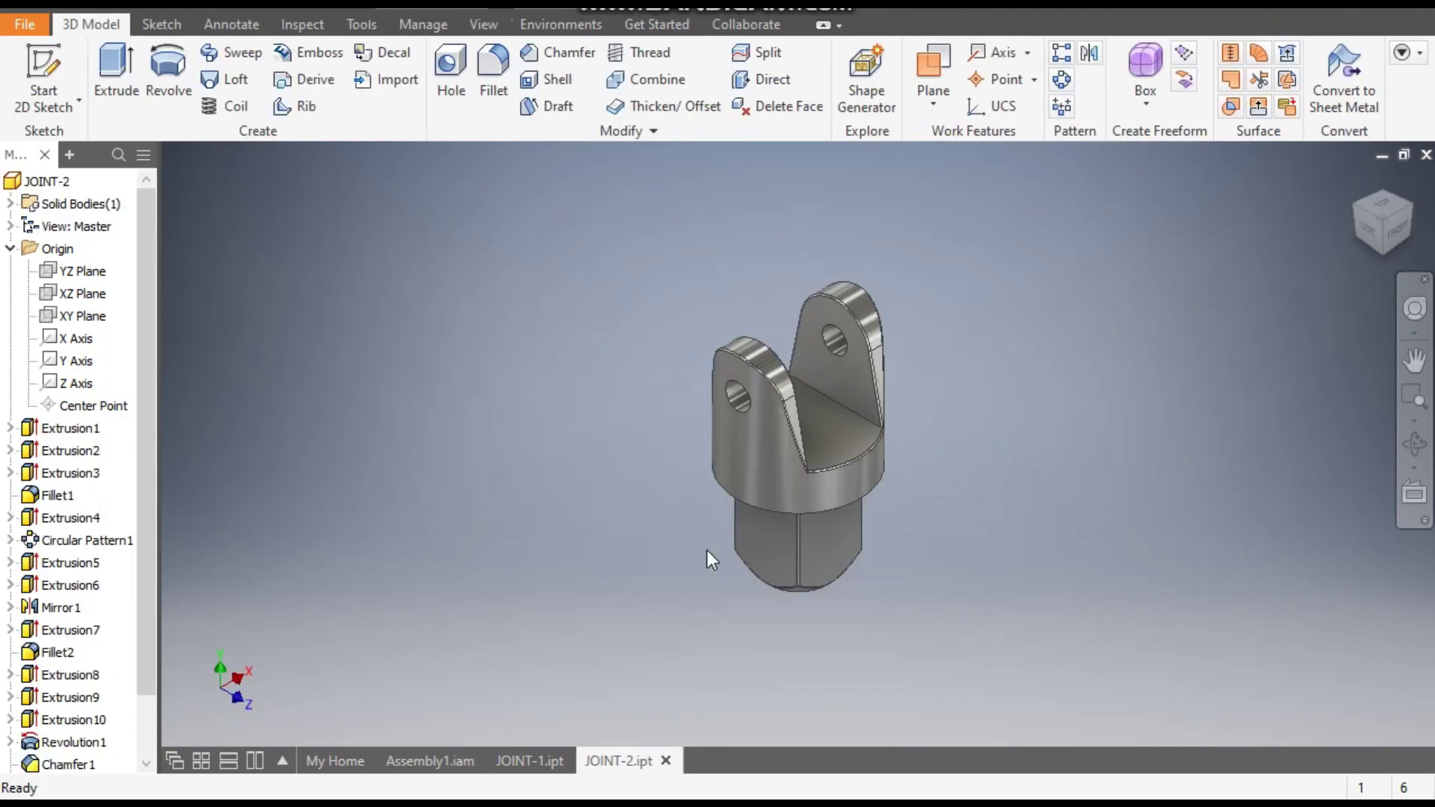
{"action": "left_click", "coordinate": [52, 69]}
{"action": "left_click", "coordinate": [90, 319]}
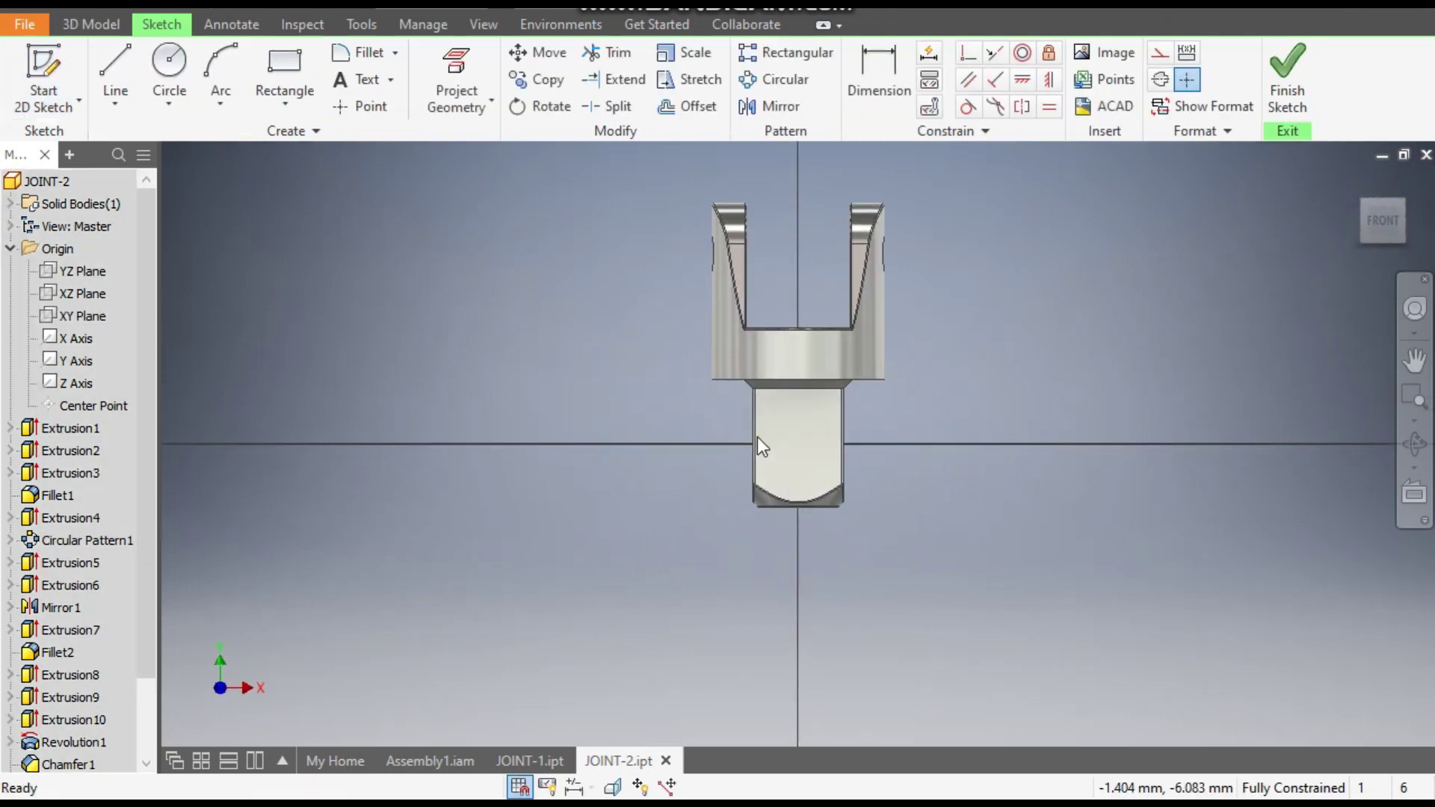
{"action": "scroll", "coordinate": [757, 436], "scroll_direction": "up", "scroll_amount": 5}
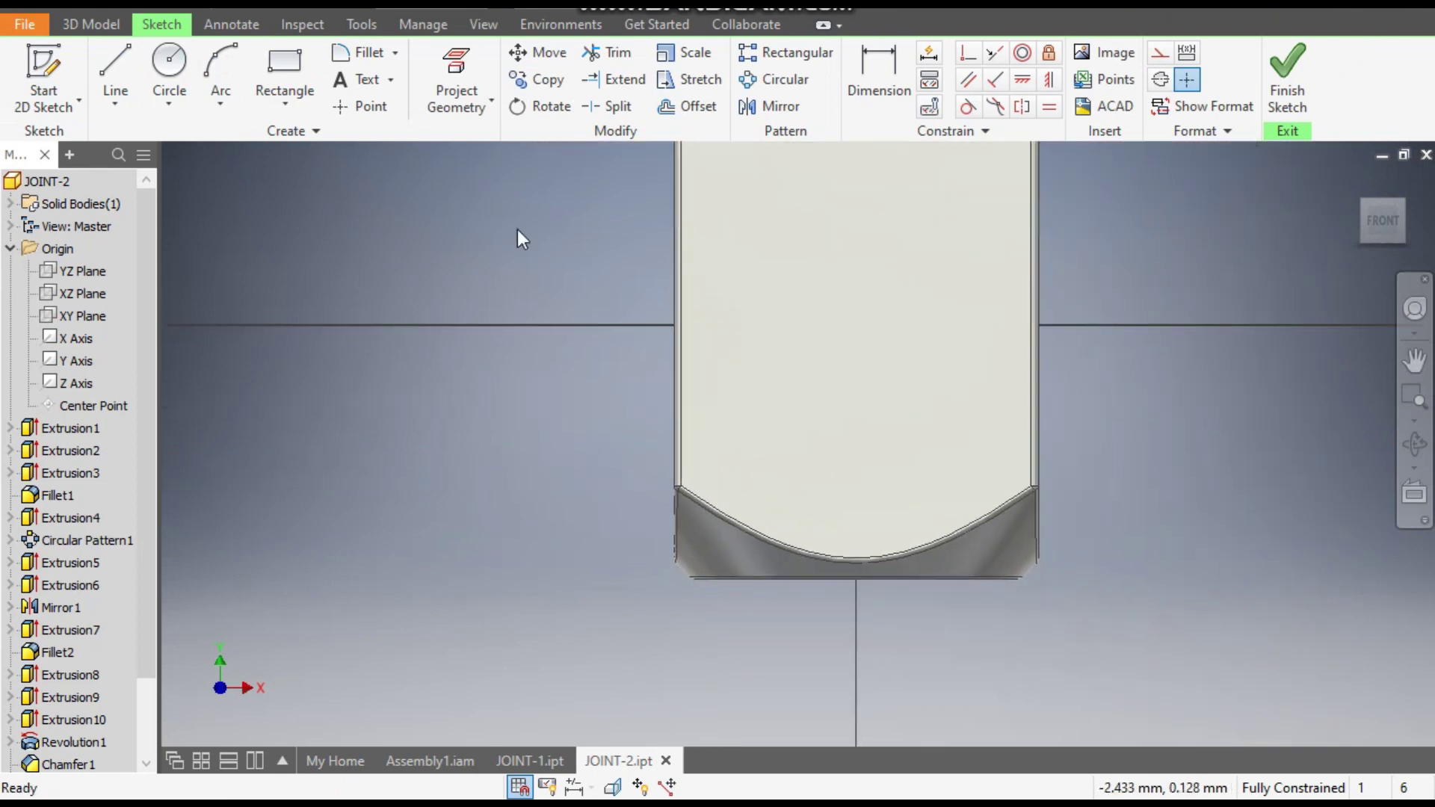
Step: Switch to Wireframe visual style and draw a horizontal line left of the boss
{"action": "left_click", "coordinate": [116, 63]}
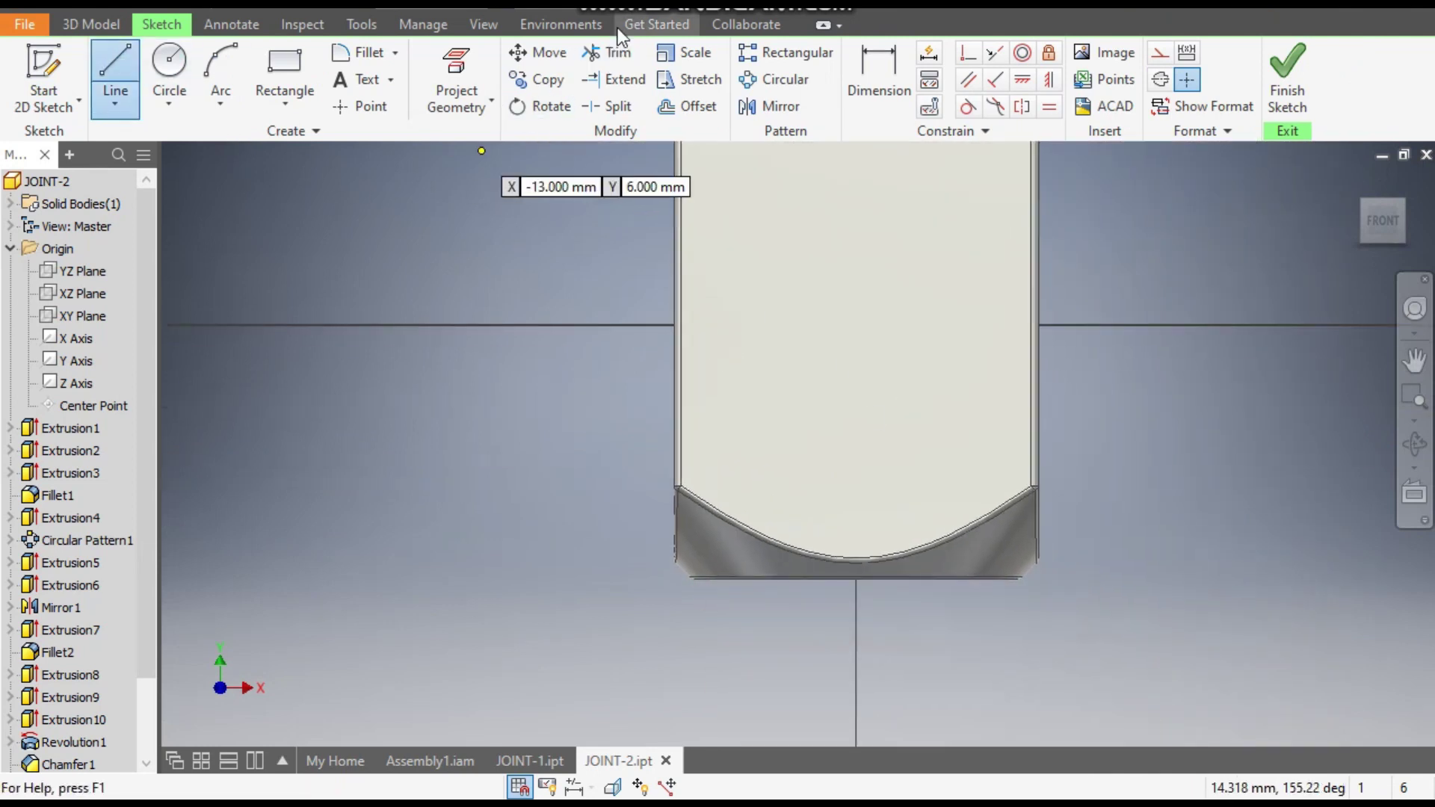
{"action": "left_click", "coordinate": [483, 23]}
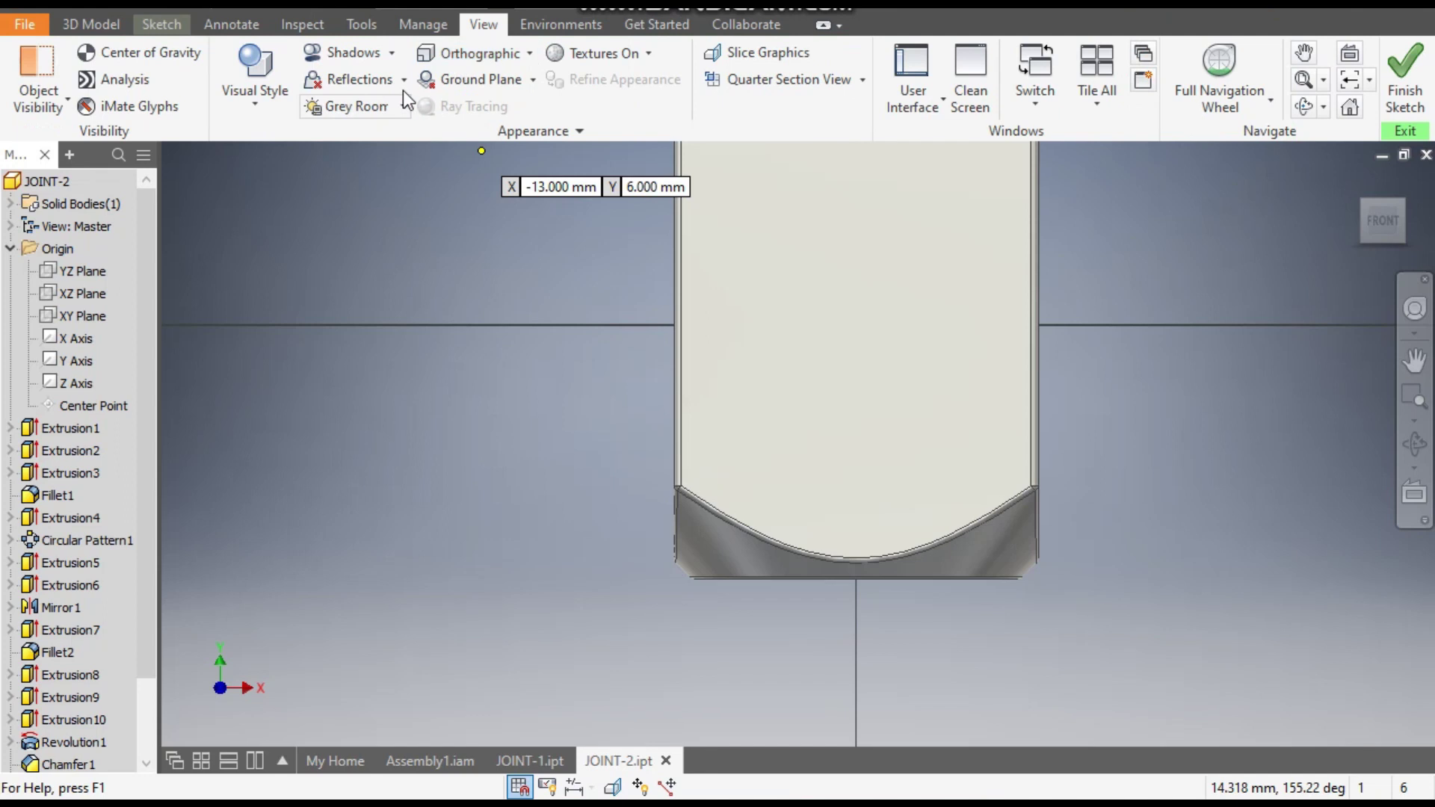
{"action": "left_click", "coordinate": [266, 100]}
{"action": "left_click", "coordinate": [317, 313]}
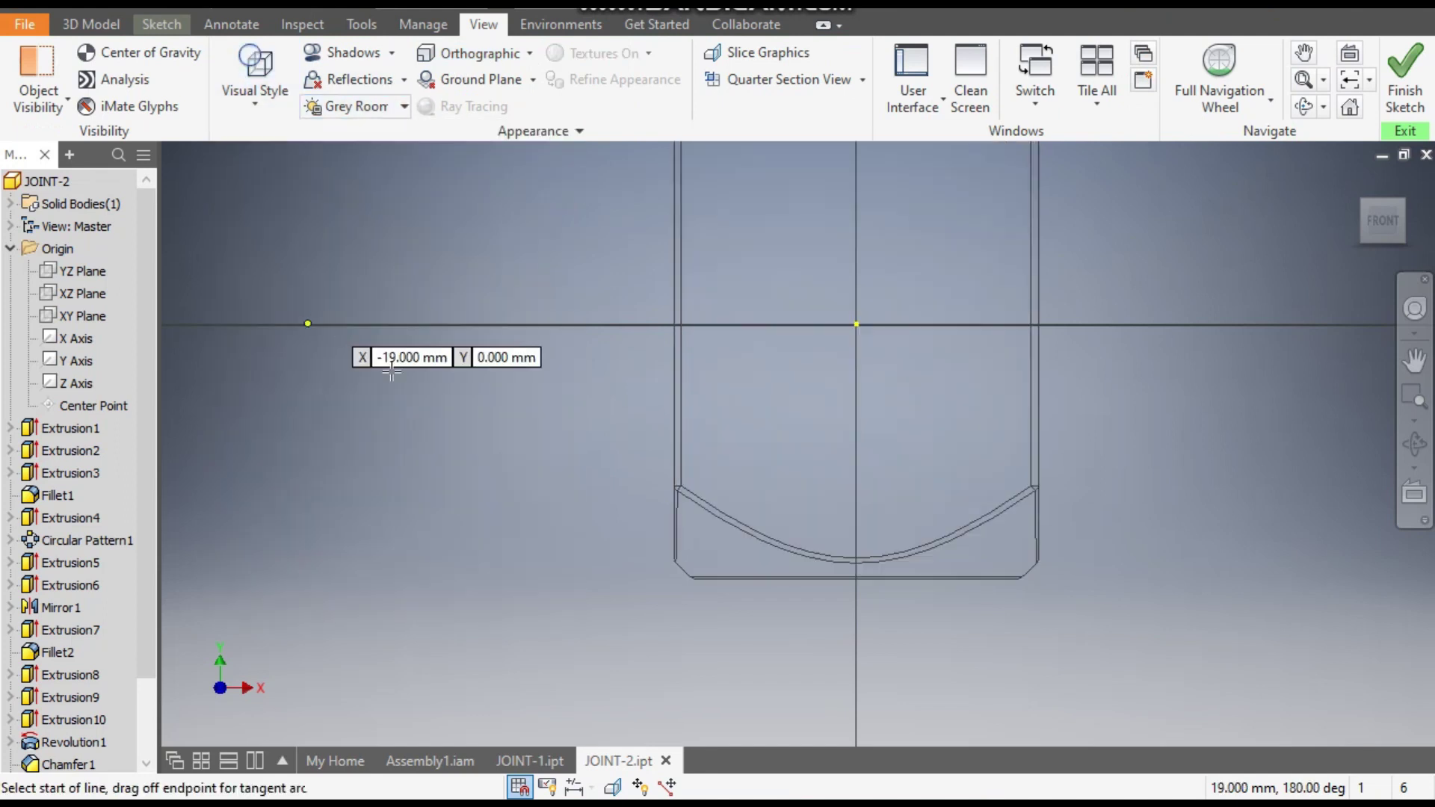
{"action": "left_click", "coordinate": [673, 325]}
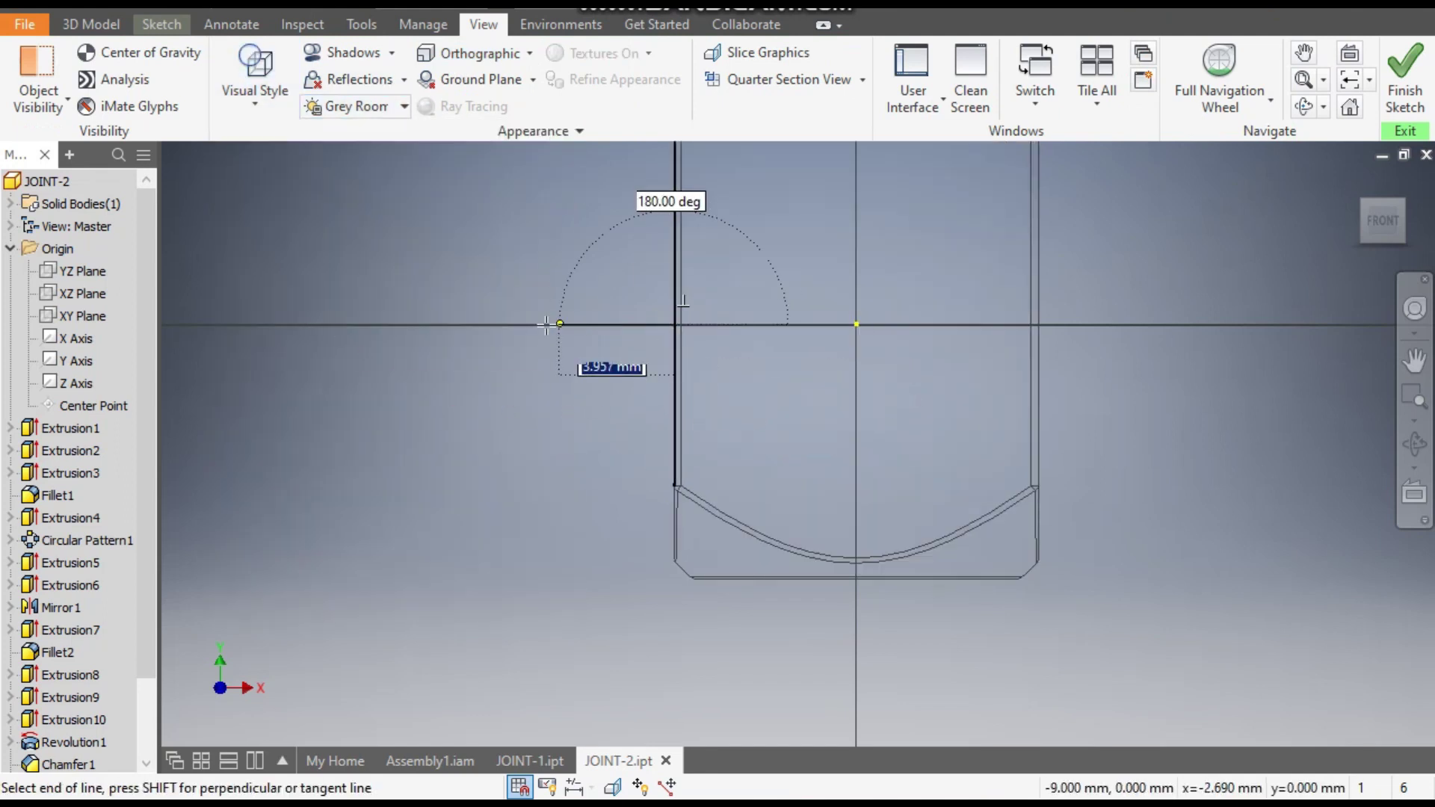
{"action": "left_click", "coordinate": [538, 324]}
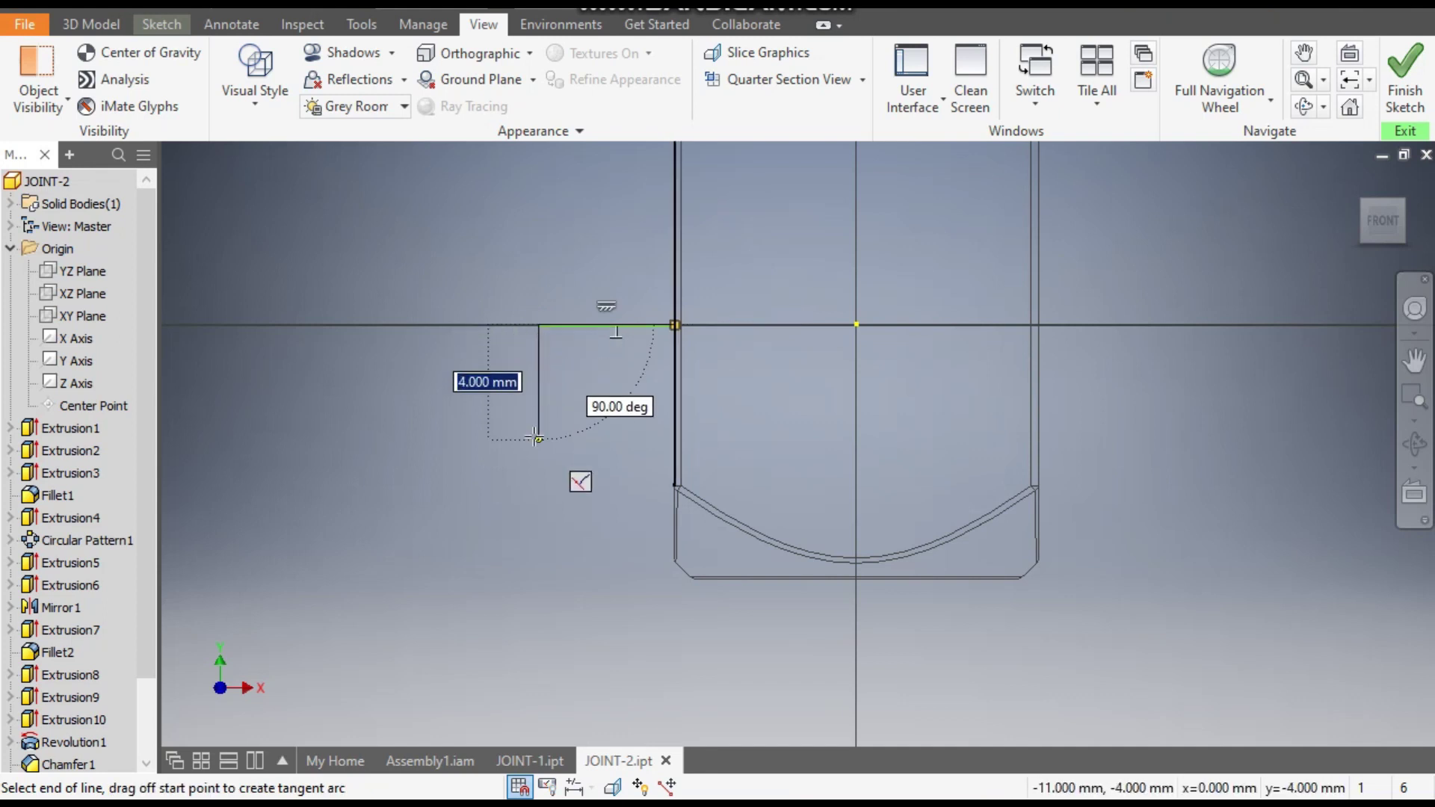
{"action": "key", "text": "Escape"}
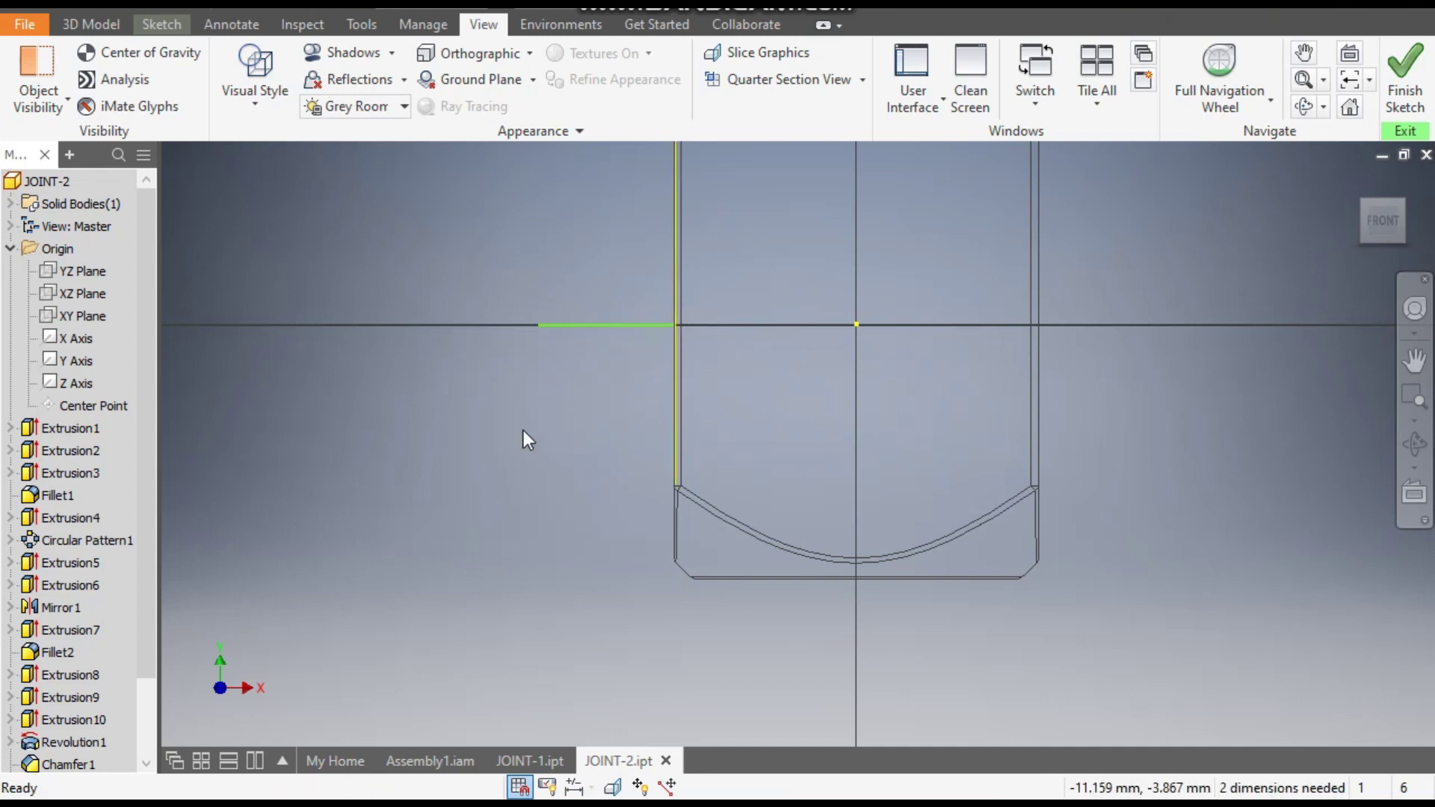
Step: Draw a 3 mm vertical line at 90° from the horizontal line's end
{"action": "left_click", "coordinate": [157, 27]}
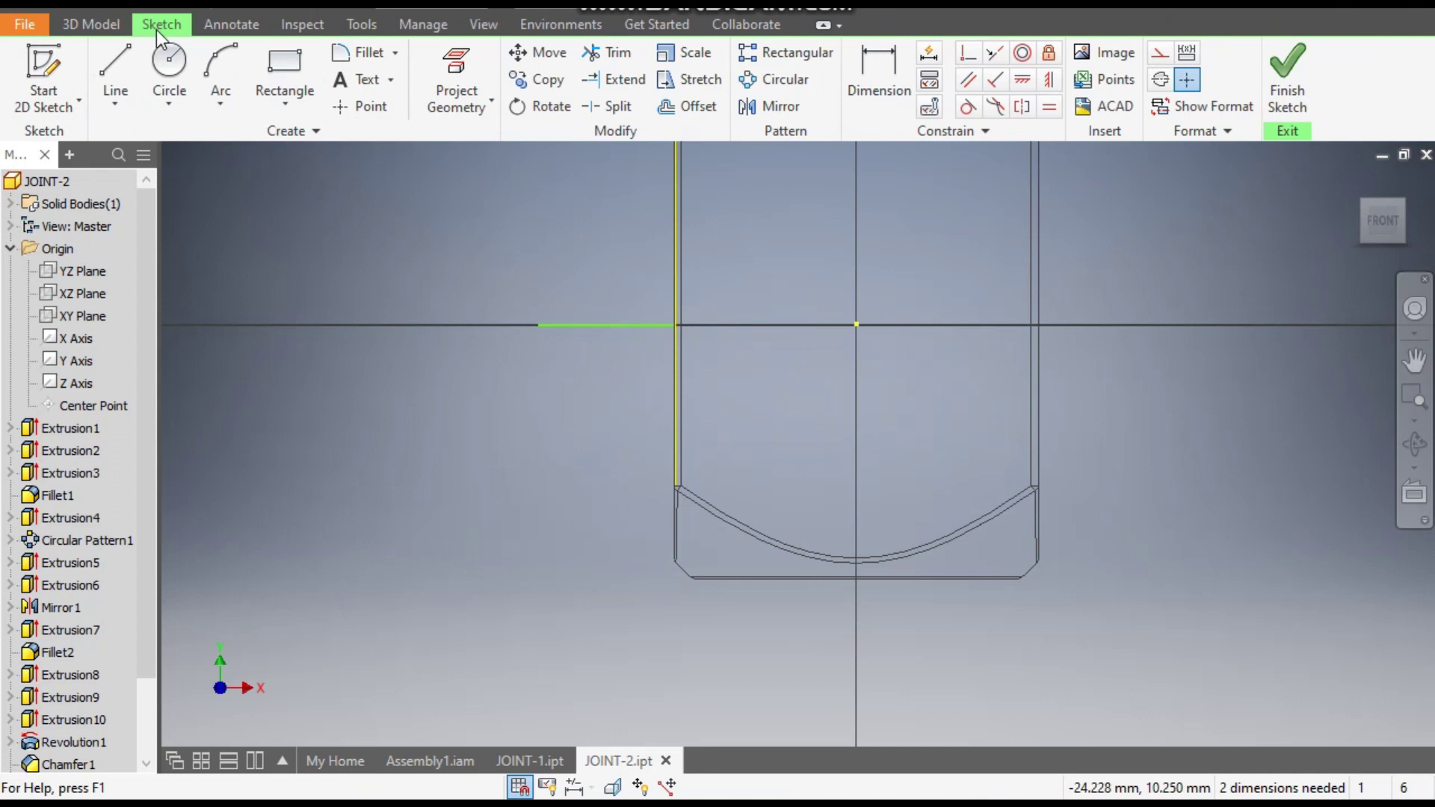
{"action": "left_click", "coordinate": [129, 64]}
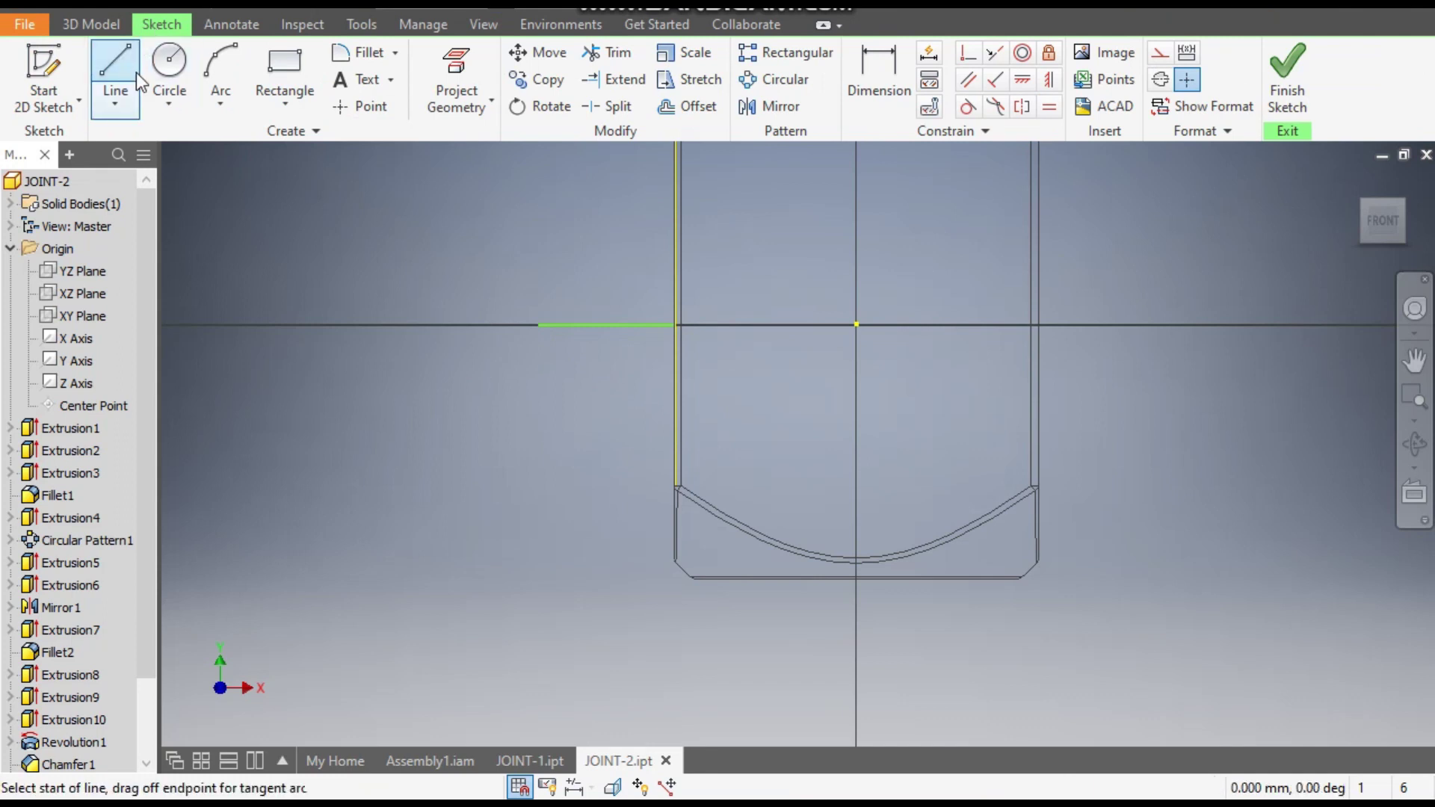
{"action": "left_click", "coordinate": [671, 326]}
{"action": "type", "text": "3"}
{"action": "key", "text": "Tab"}
{"action": "type", "text": "90"}
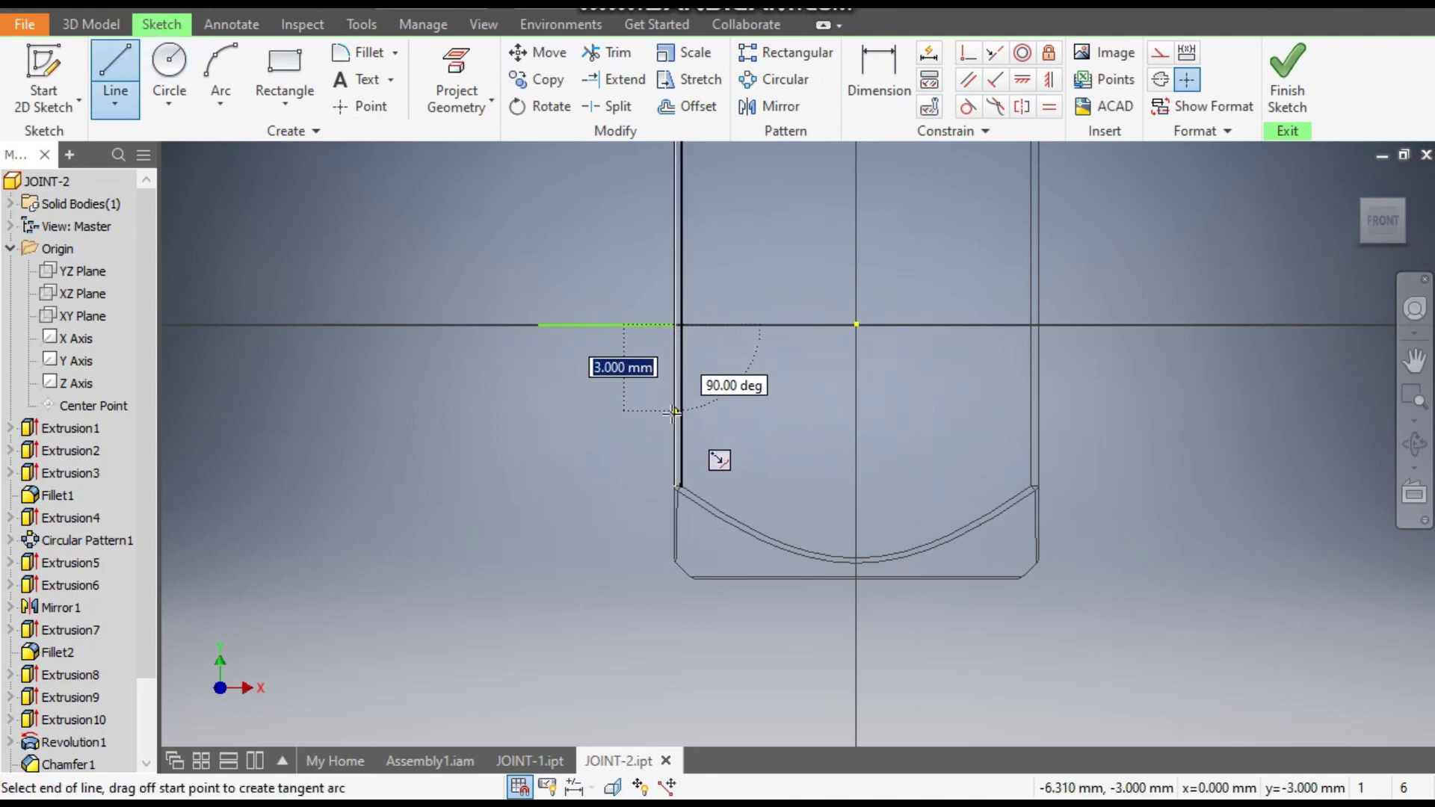
{"action": "key", "text": "Return"}
{"action": "key", "text": "Escape"}
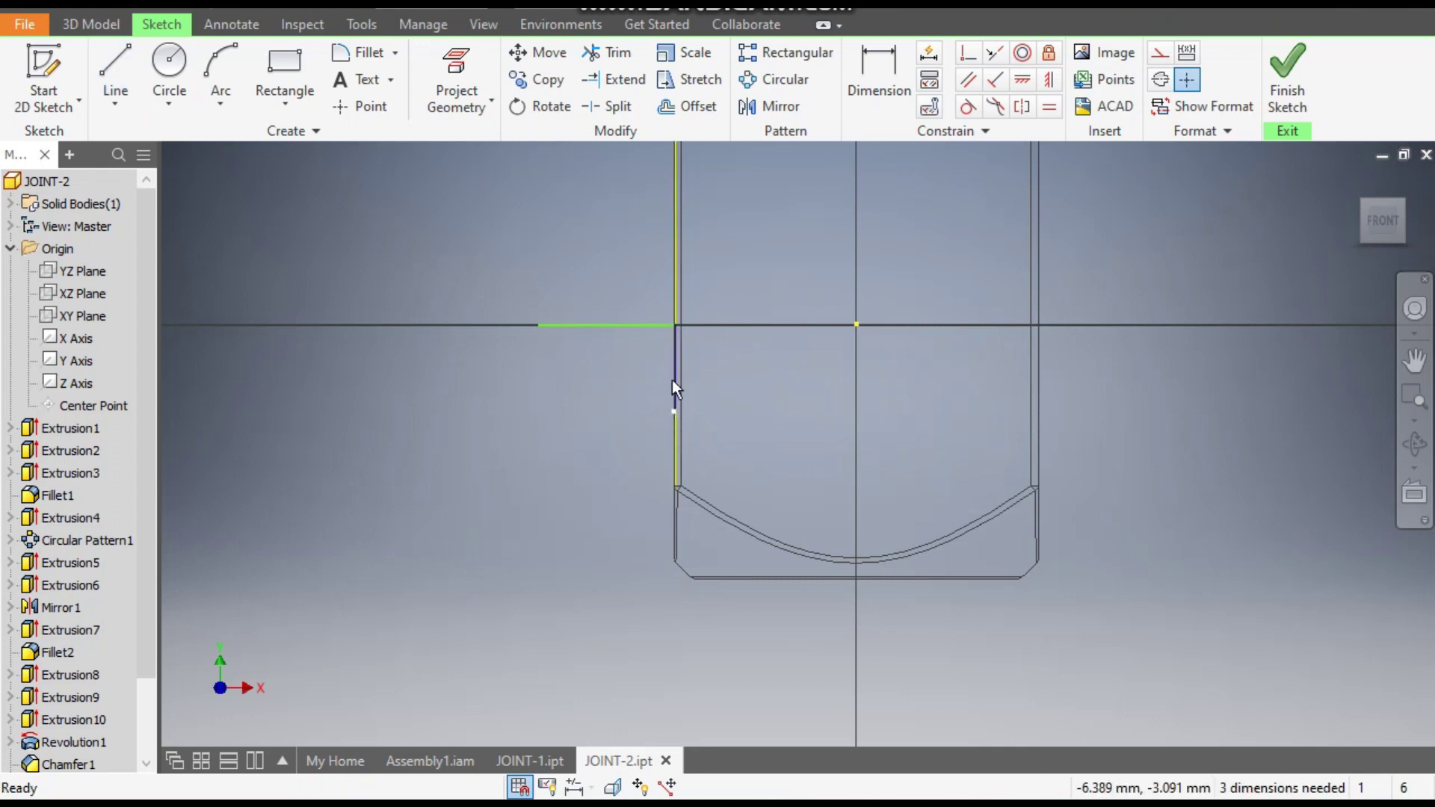
Step: Dimension the vertical line 3 and the horizontal line 1.35
{"action": "left_click", "coordinate": [880, 82]}
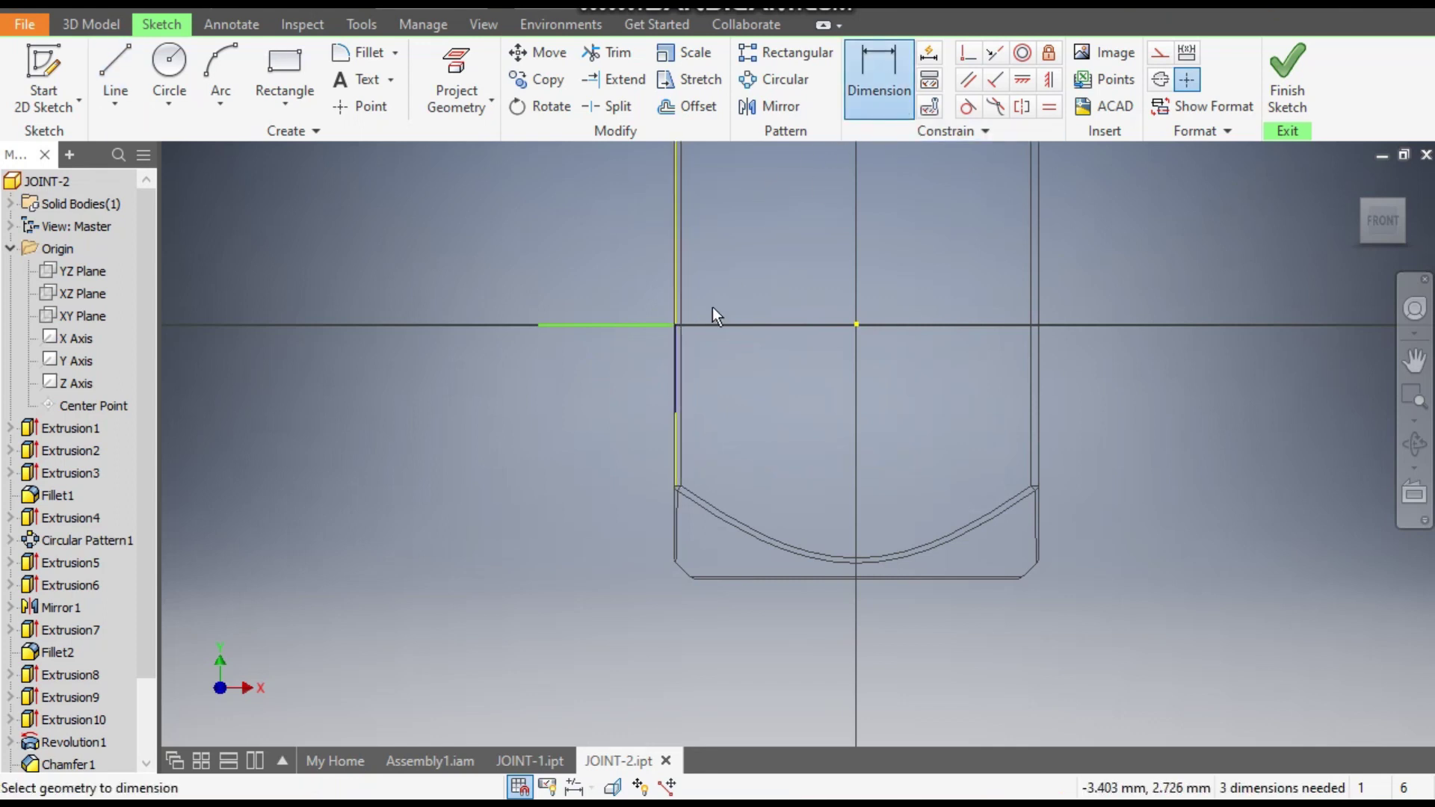
{"action": "left_click", "coordinate": [653, 328]}
{"action": "left_click", "coordinate": [675, 411]}
{"action": "left_click", "coordinate": [613, 379]}
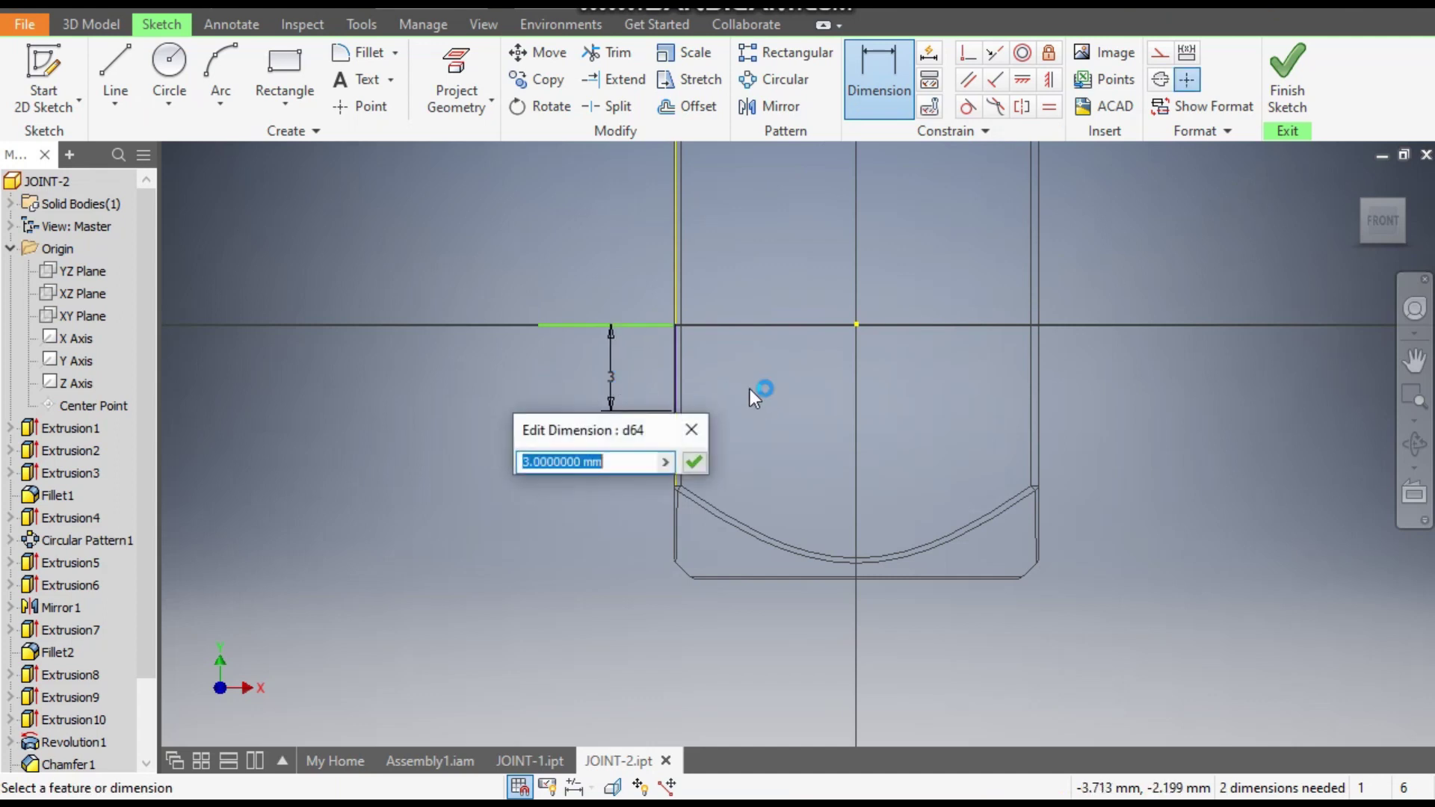
{"action": "type", "text": "3"}
{"action": "key", "text": "Return"}
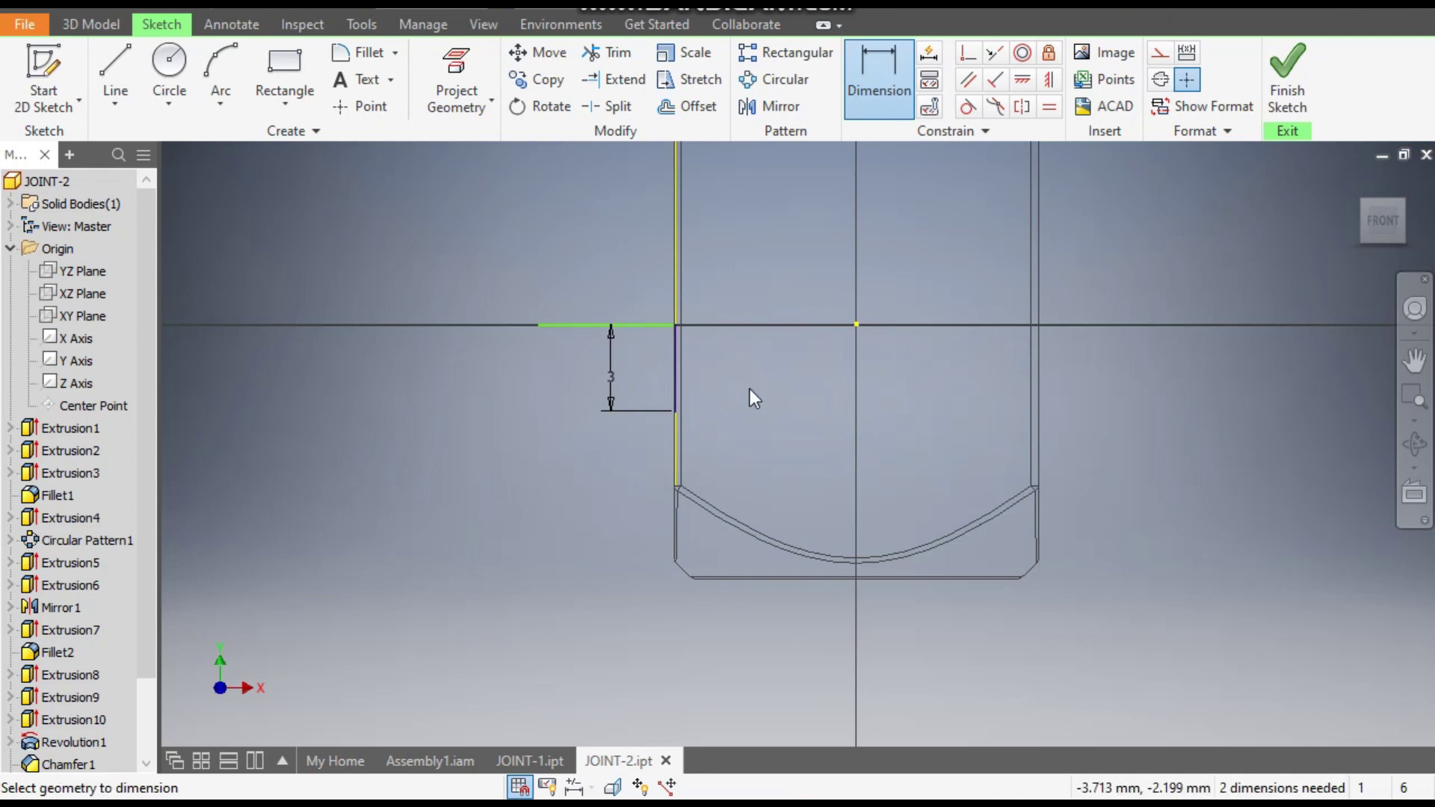
{"action": "left_click", "coordinate": [595, 327]}
{"action": "left_click", "coordinate": [606, 285]}
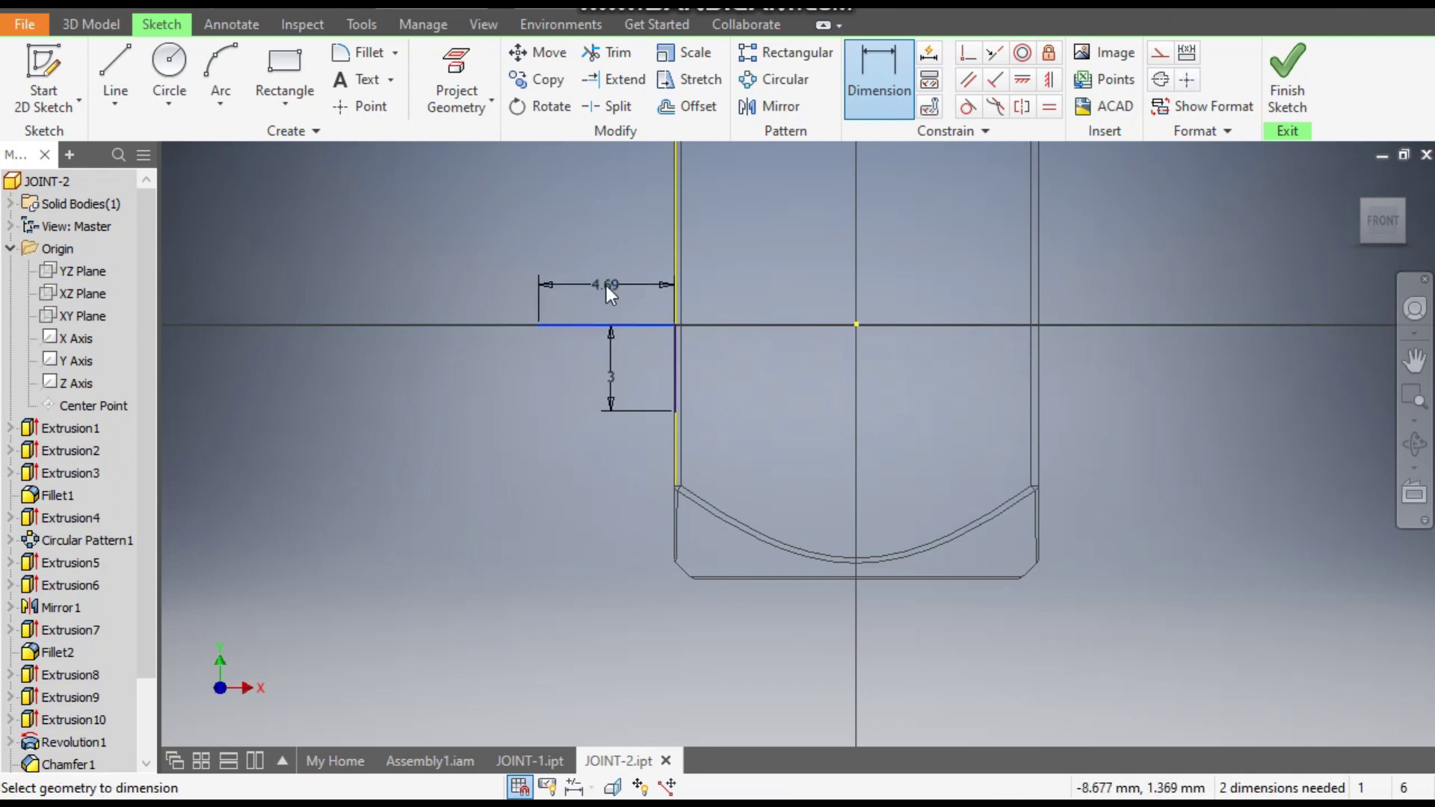
{"action": "type", "text": "1."}
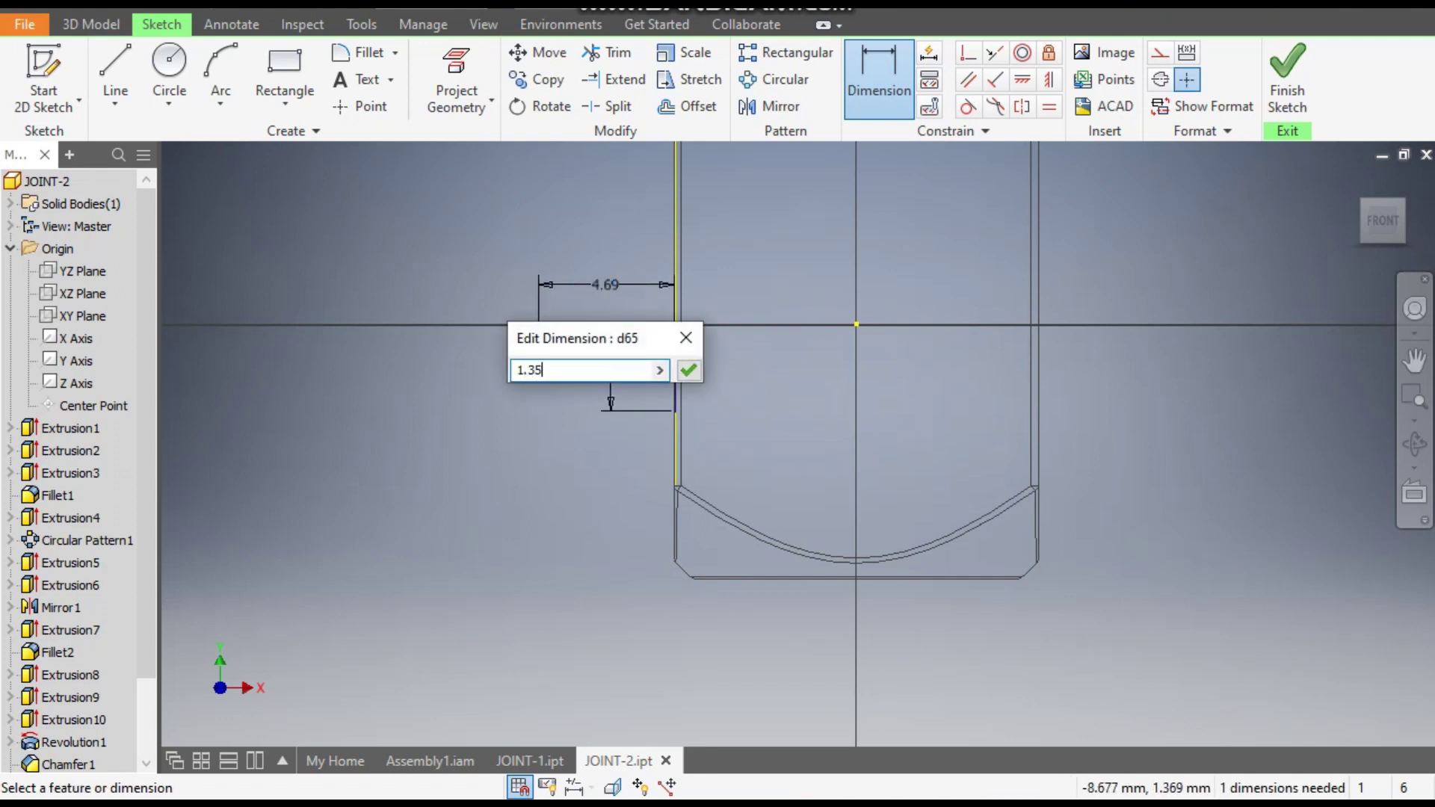
{"action": "type", "text": "35"}
{"action": "key", "text": "Return"}
{"action": "scroll", "coordinate": [669, 347], "scroll_direction": "down", "scroll_amount": 3}
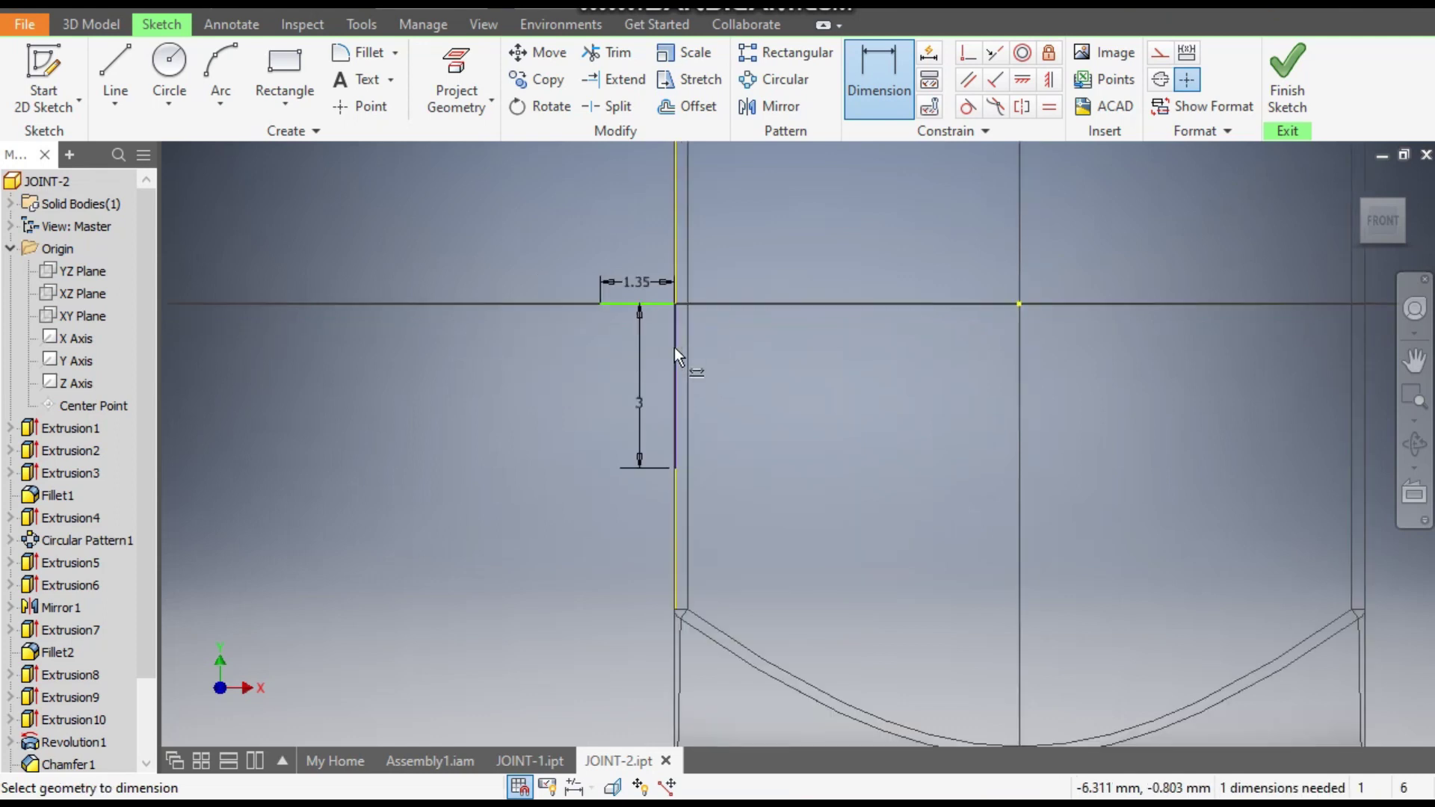
{"action": "left_click", "coordinate": [221, 69]}
Step: Draw the three-point recess arc and dimension its radius 3
{"action": "left_click", "coordinate": [602, 303]}
{"action": "left_click", "coordinate": [674, 468]}
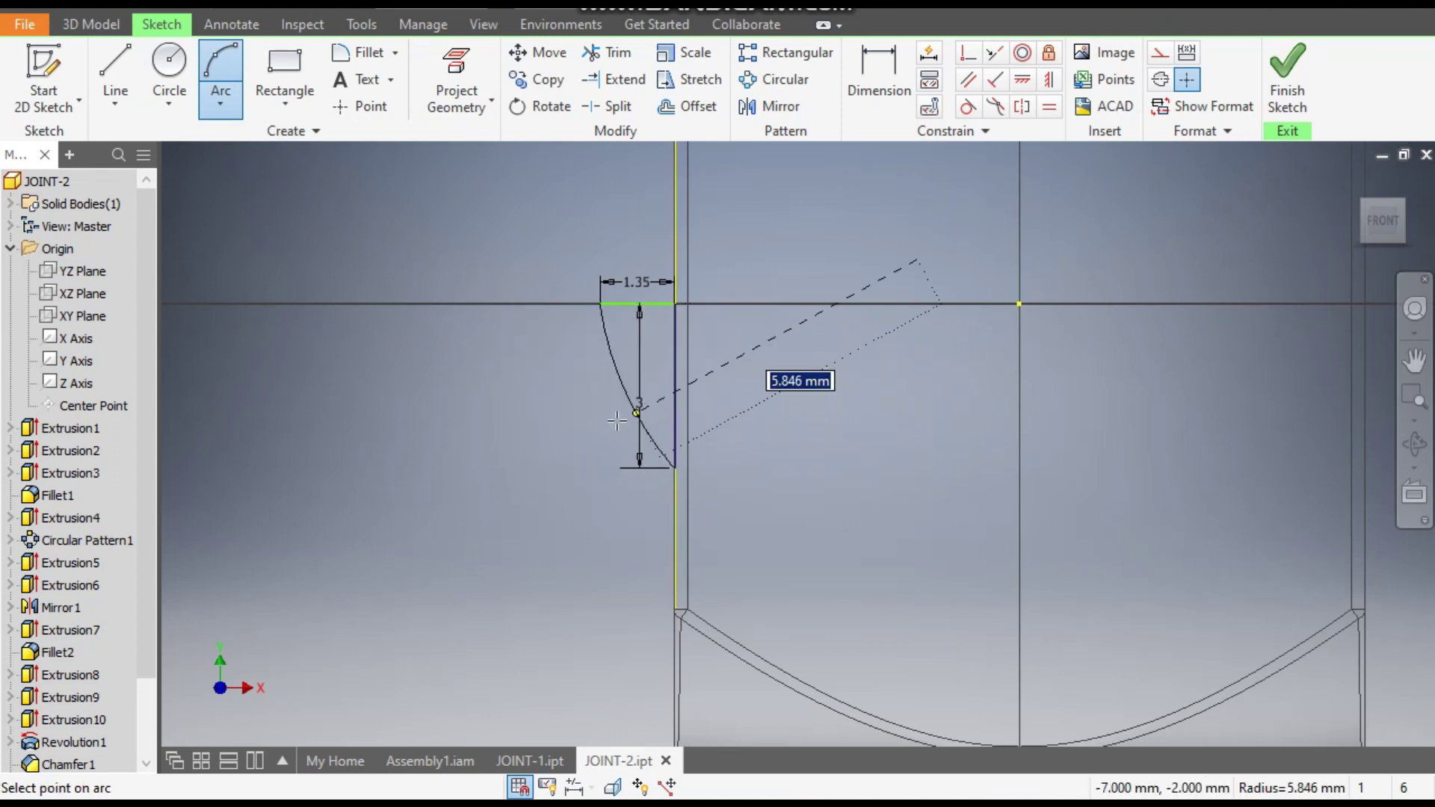
{"action": "left_click", "coordinate": [589, 413]}
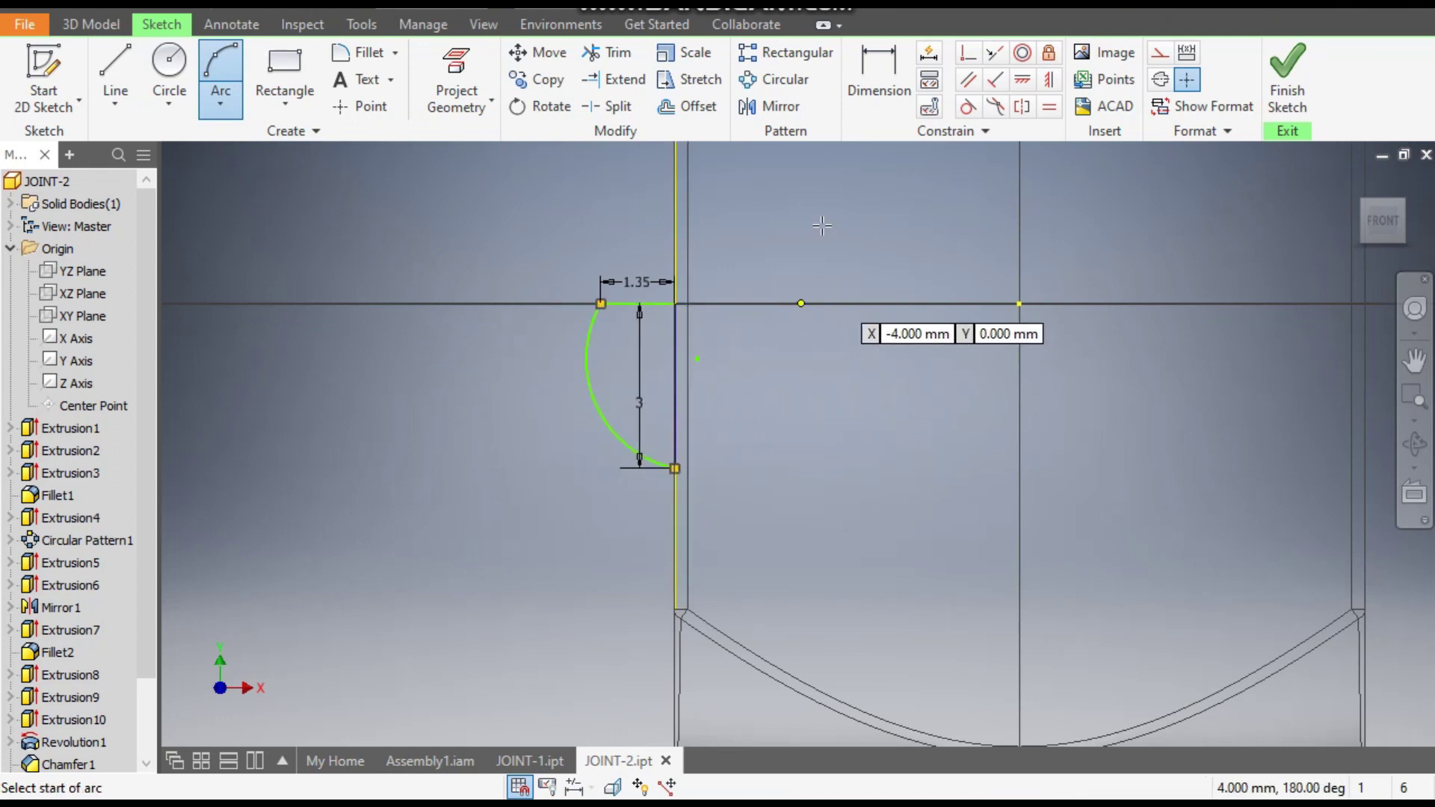
{"action": "left_click", "coordinate": [885, 69]}
{"action": "left_click", "coordinate": [607, 425]}
{"action": "left_click", "coordinate": [548, 456]}
{"action": "type", "text": "3"}
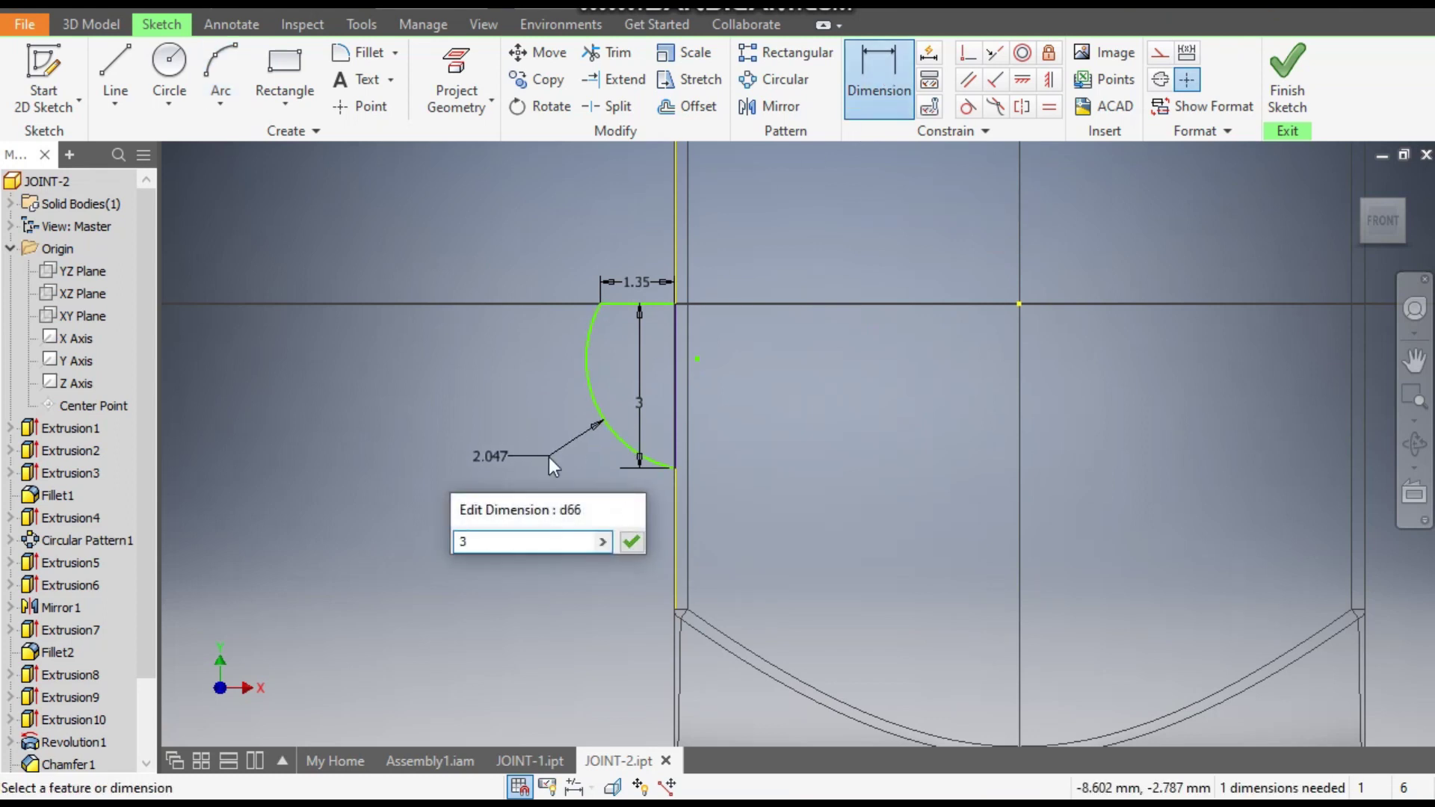
{"action": "key", "text": "Return"}
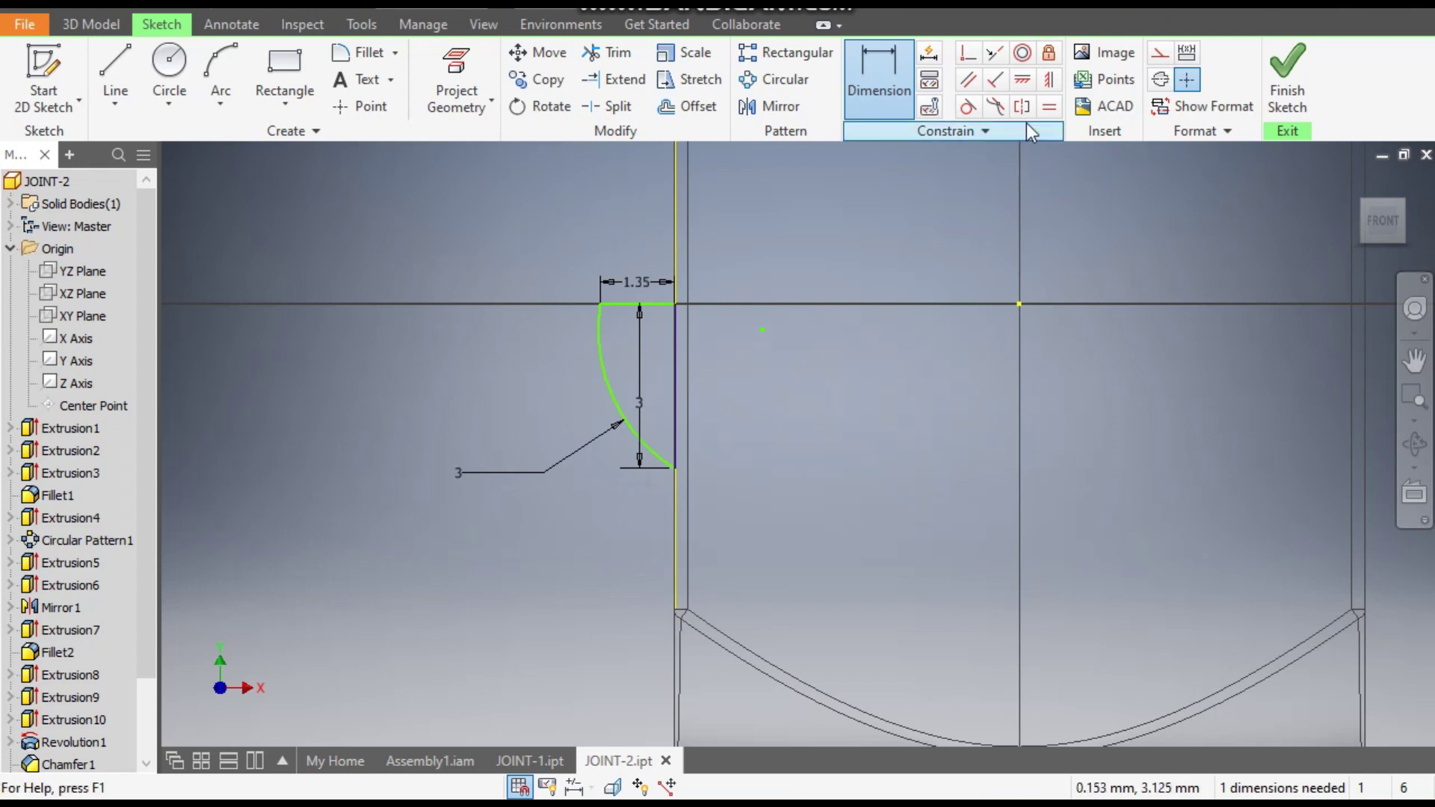
Step: Constrain the profile corner horizontally to the axis point to fully constrain the sketch
{"action": "left_click", "coordinate": [1022, 81]}
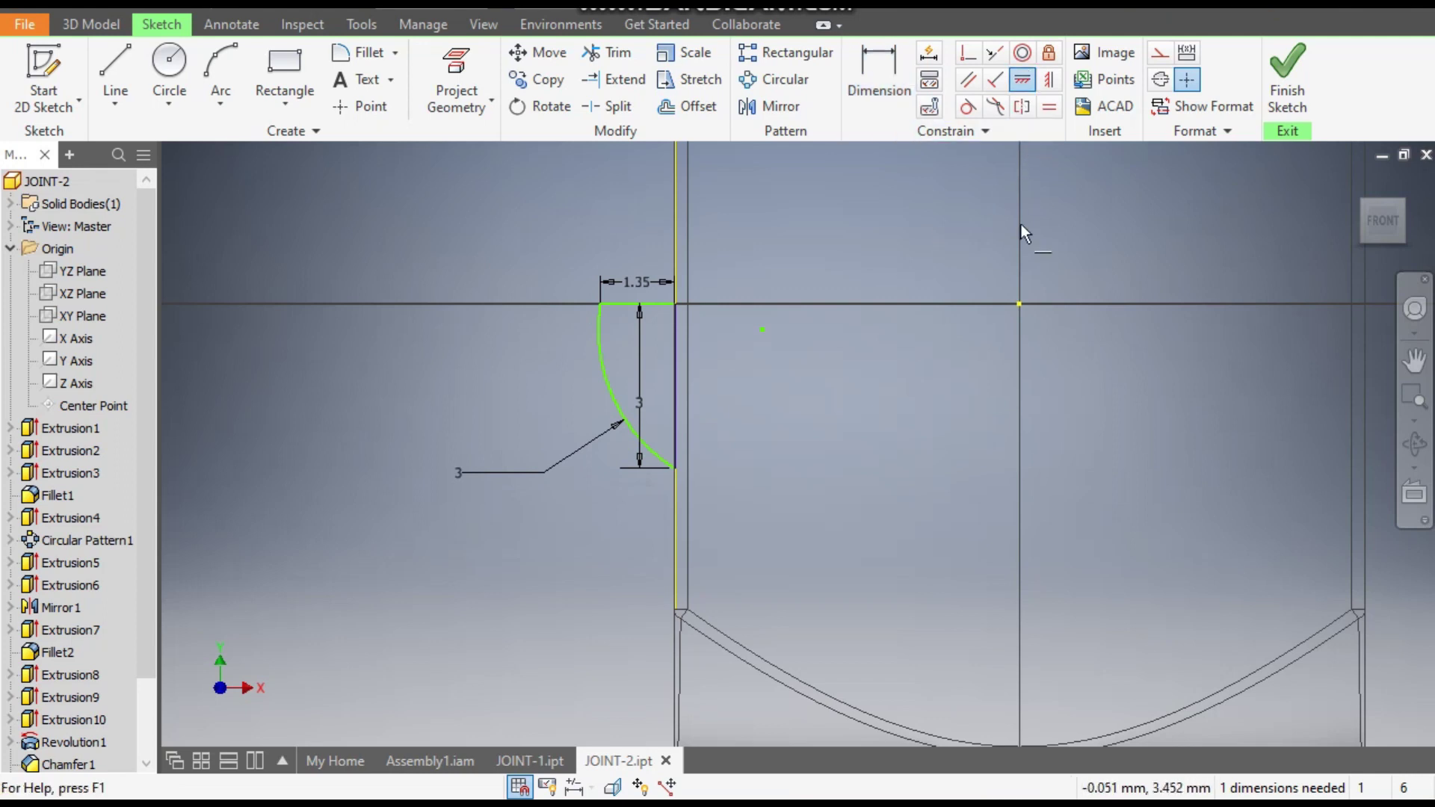
{"action": "left_click", "coordinate": [1019, 304]}
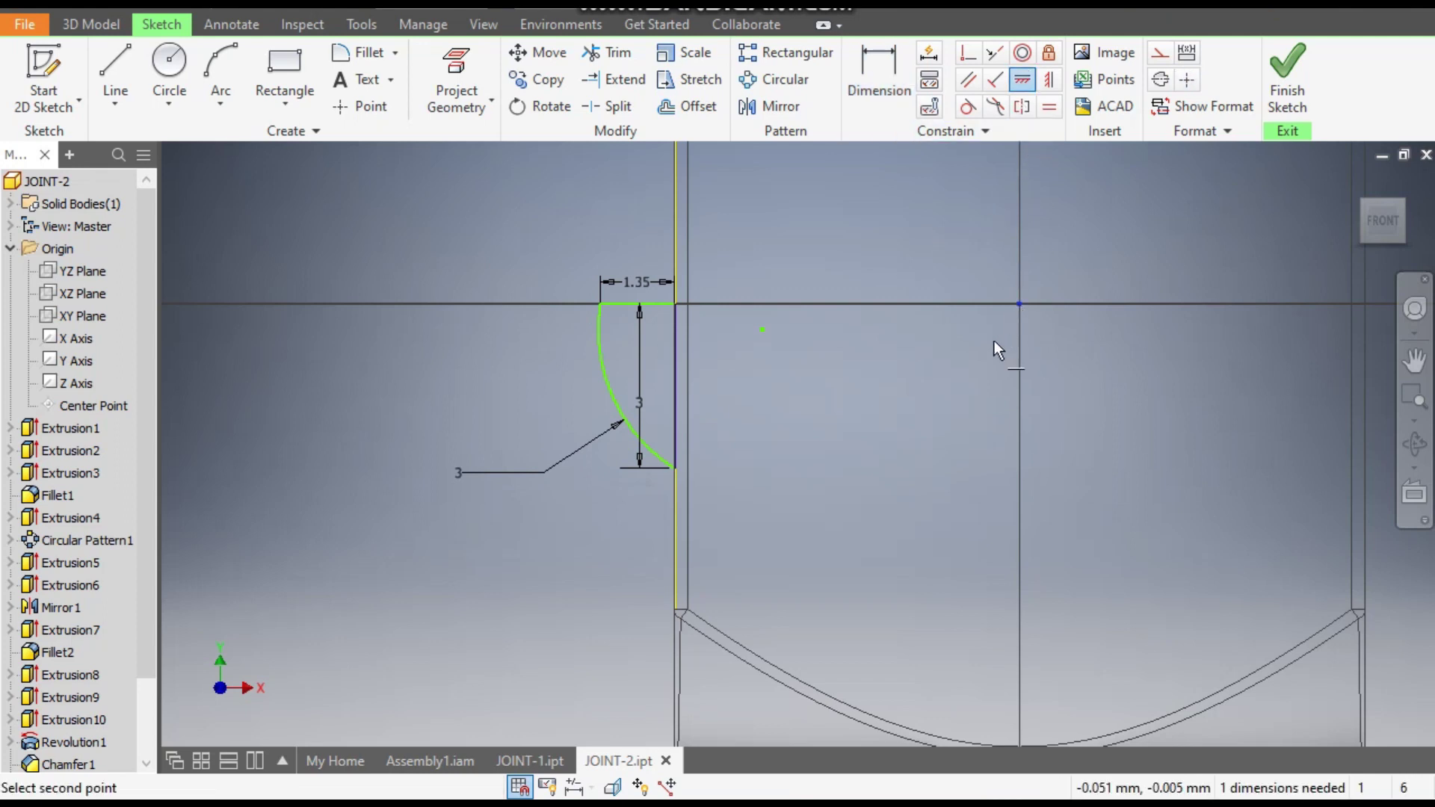
{"action": "left_click", "coordinate": [676, 304]}
{"action": "scroll", "coordinate": [743, 249], "scroll_direction": "down", "scroll_amount": 1}
{"action": "middle_click_drag", "start_coordinate": [743, 249], "coordinate": [750, 271]}
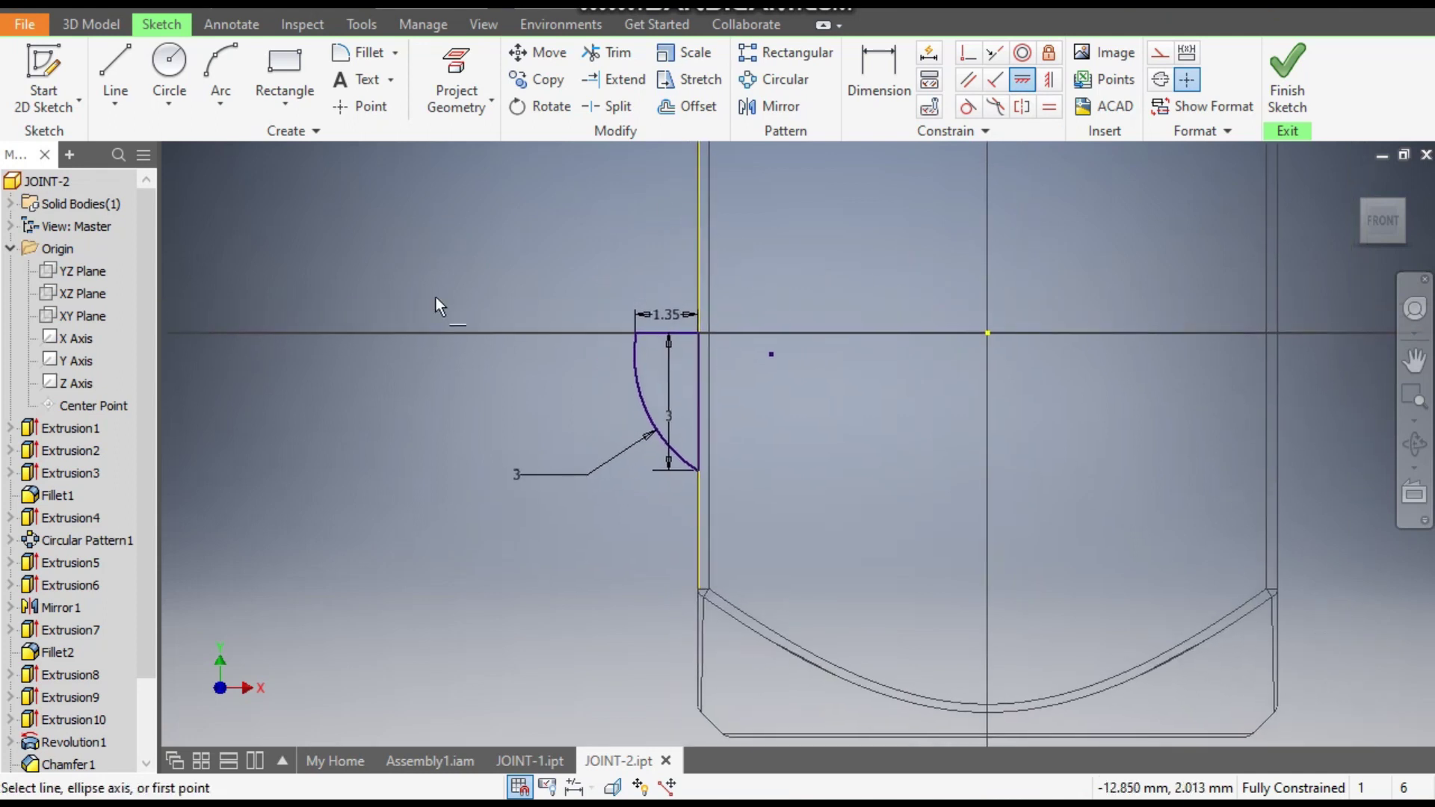
{"action": "key", "text": "Escape"}
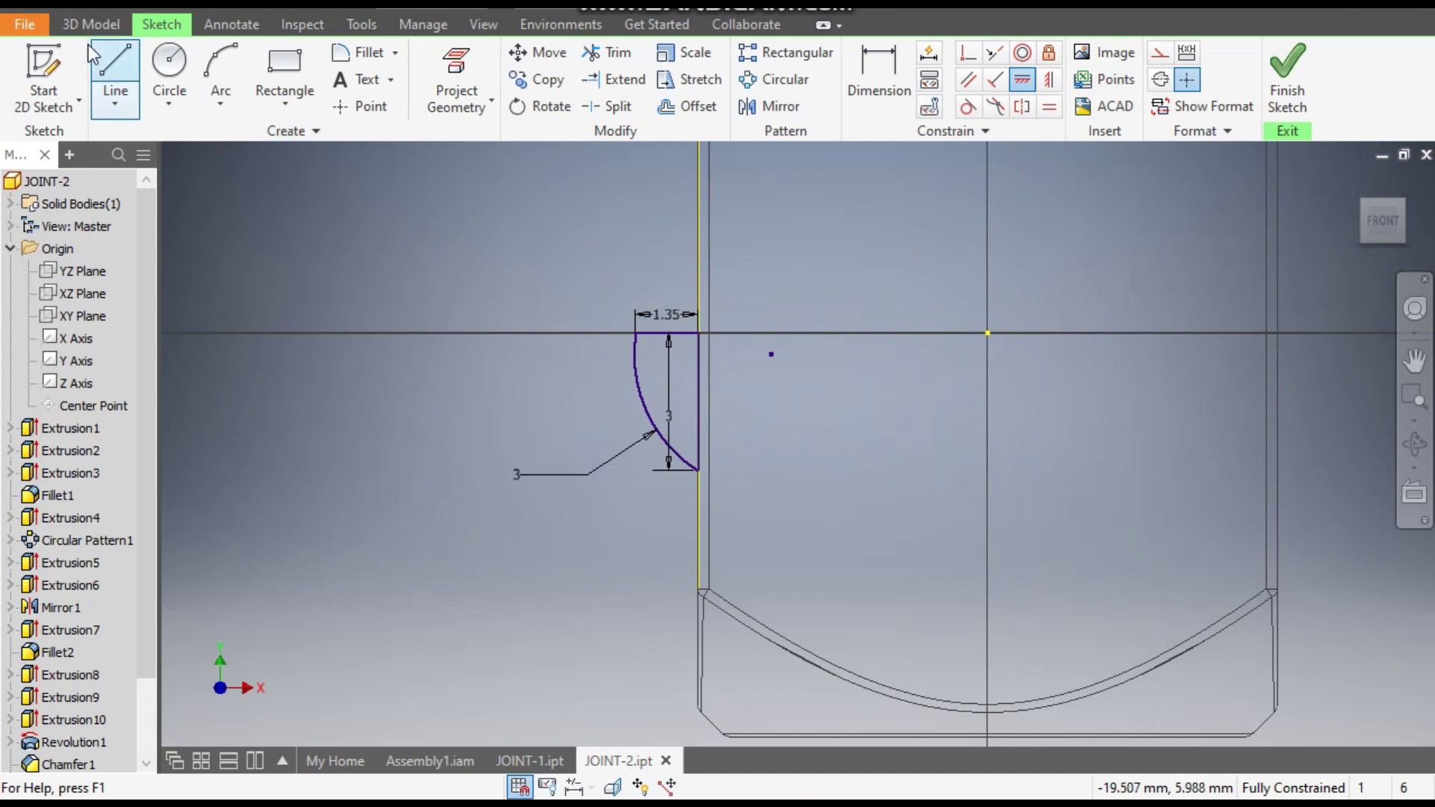
{"action": "left_click", "coordinate": [90, 27]}
{"action": "left_click", "coordinate": [167, 89]}
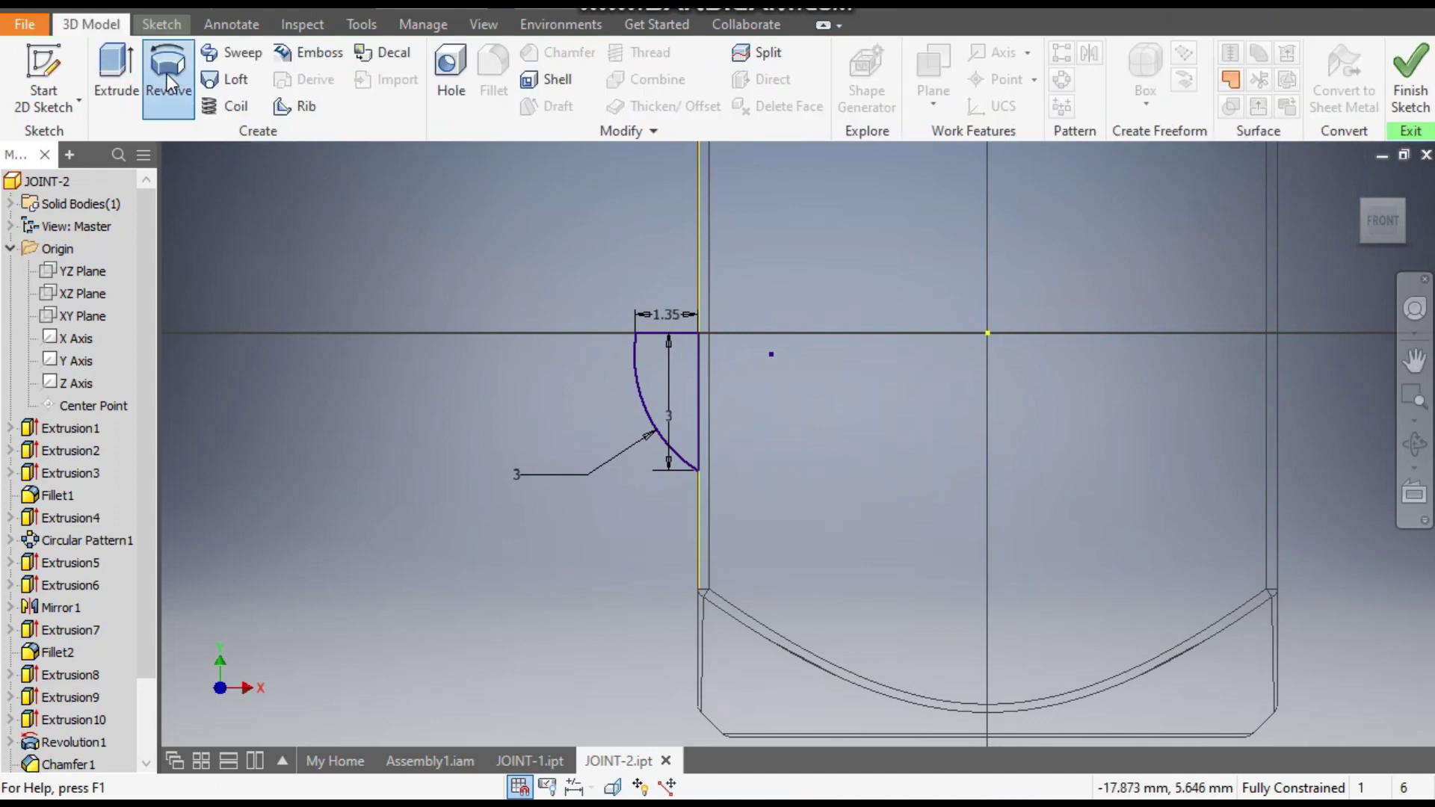
Step: Revolve the arc profile a full turn about its top edge
{"action": "scroll", "coordinate": [790, 577], "scroll_direction": "up", "scroll_amount": 5}
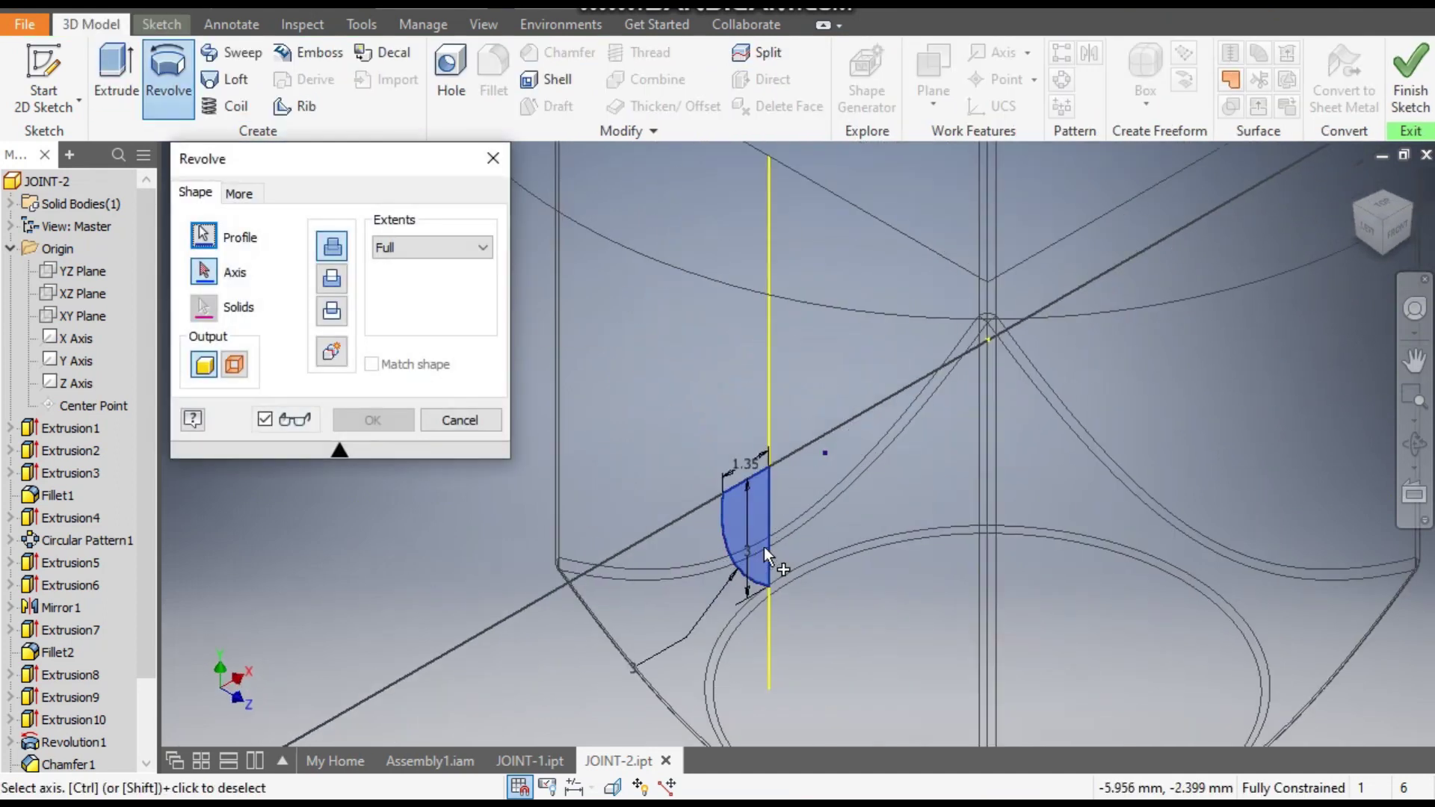
{"action": "left_click", "coordinate": [747, 479]}
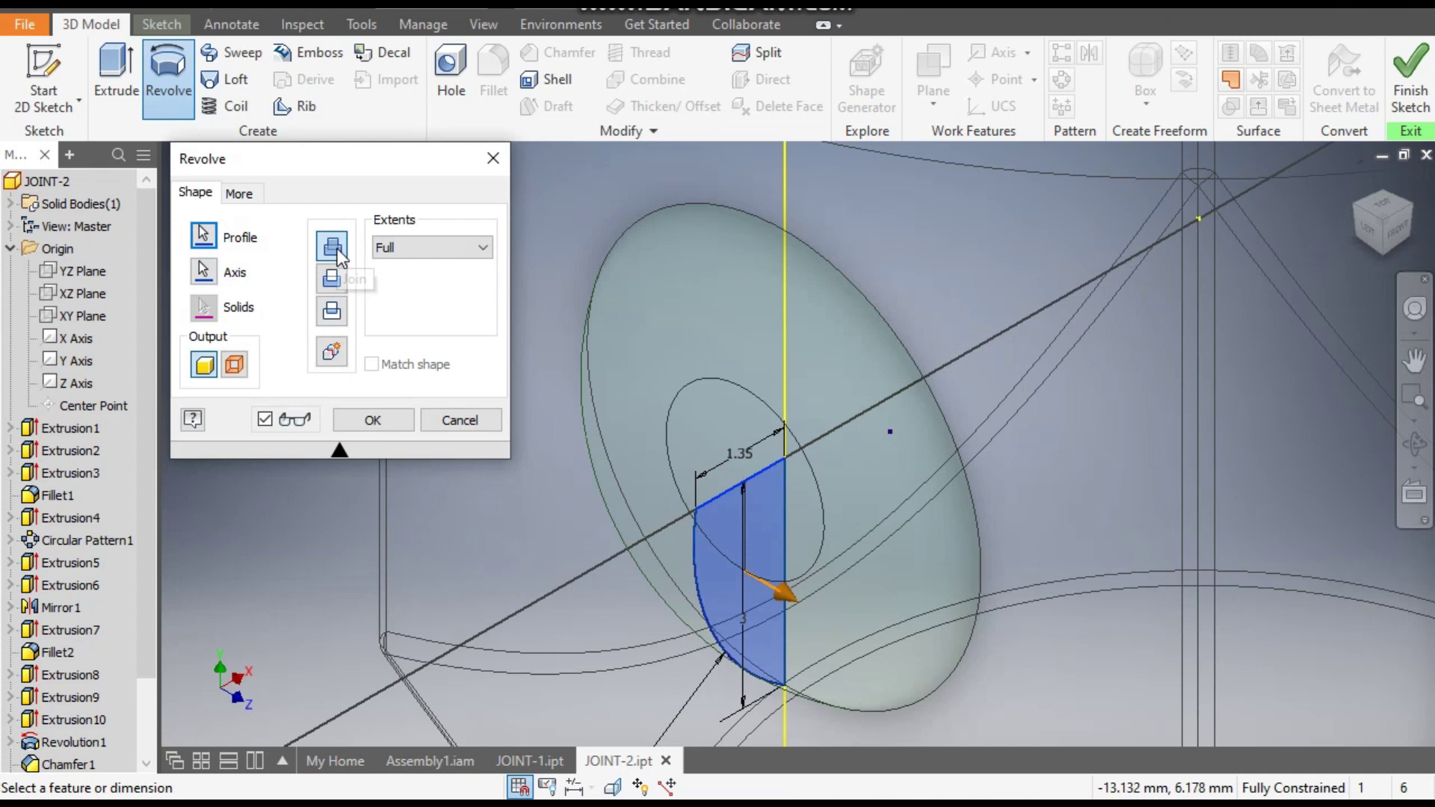
{"action": "left_click", "coordinate": [370, 420]}
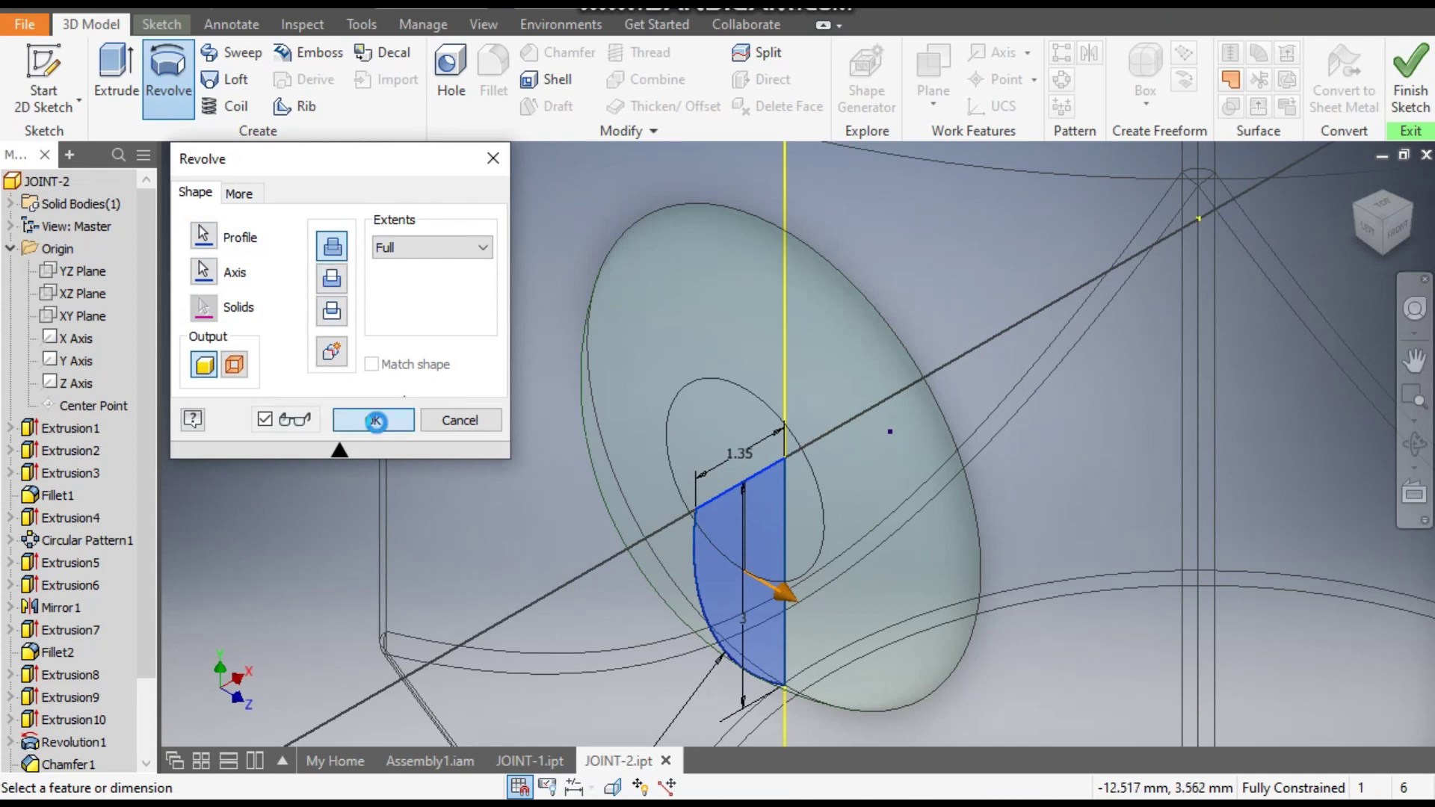
{"action": "scroll", "coordinate": [904, 465], "scroll_direction": "down", "scroll_amount": 5}
{"action": "scroll", "coordinate": [972, 467], "scroll_direction": "up", "scroll_amount": 2}
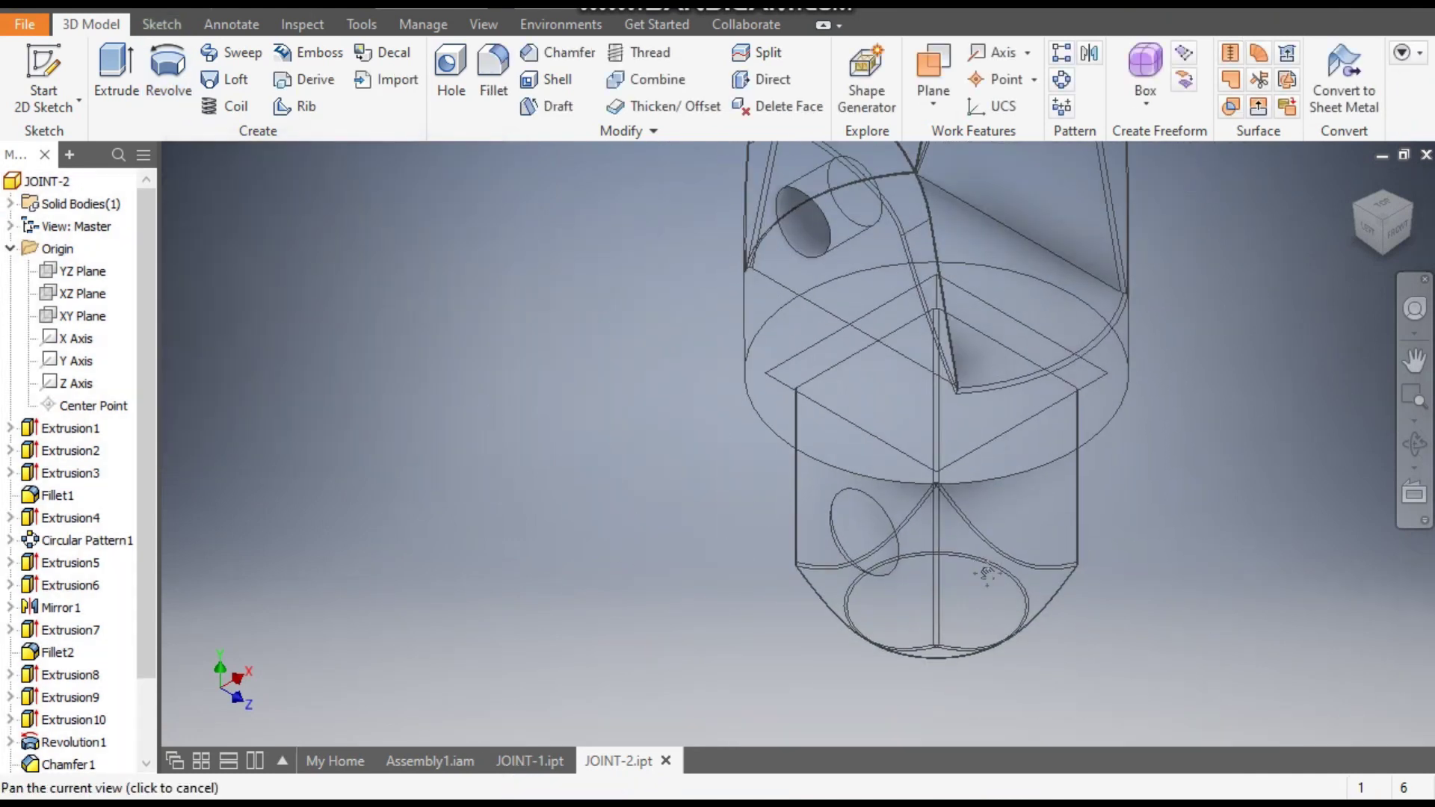
Step: Switch the visual style to Shaded and pan the model into view
{"action": "left_click", "coordinate": [483, 24]}
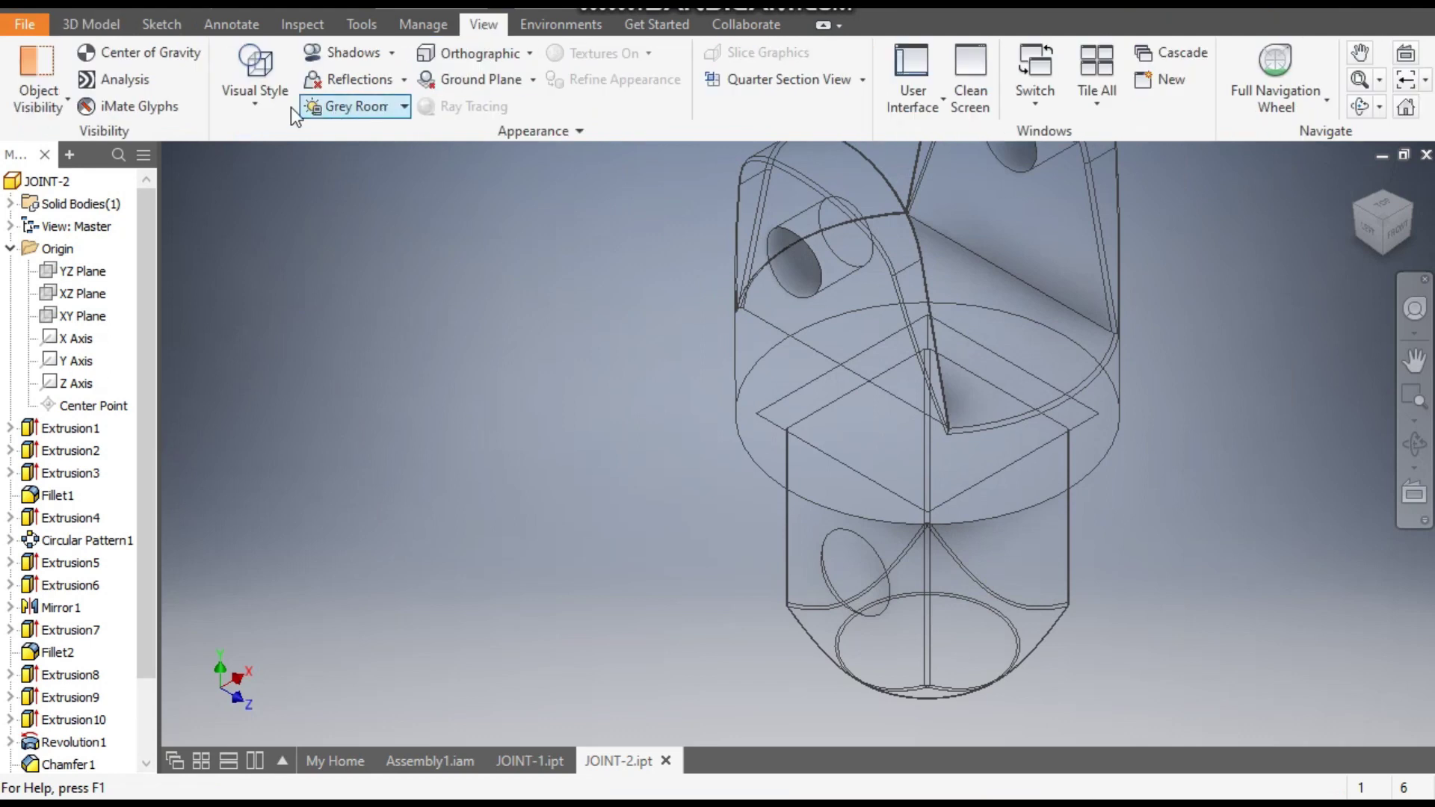
{"action": "left_click", "coordinate": [272, 106]}
{"action": "left_click", "coordinate": [303, 186]}
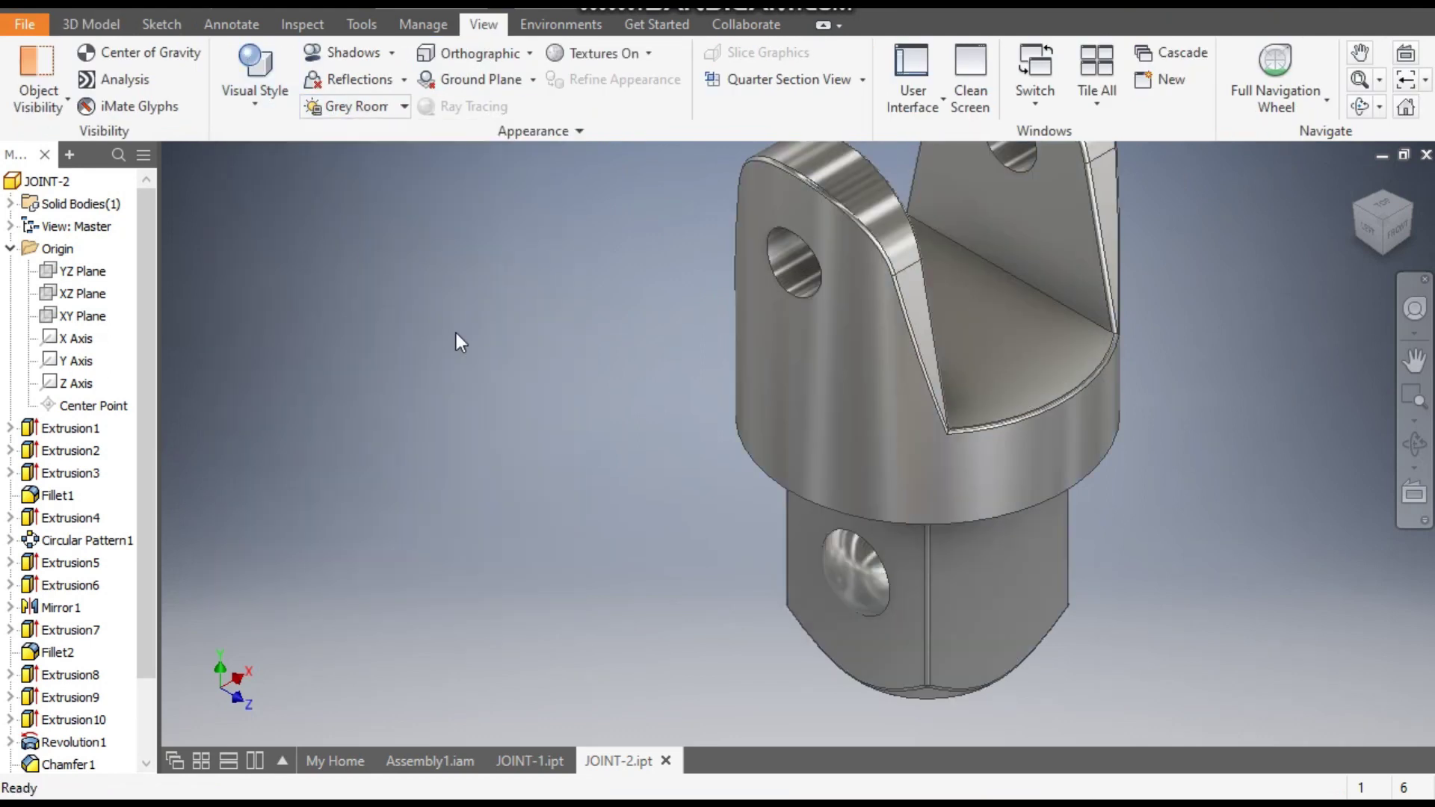
{"action": "key", "text": "F2"}
{"action": "left_click_drag", "start_coordinate": [539, 442], "coordinate": [487, 409]}
{"action": "key", "text": "F2"}
{"action": "left_click_drag", "start_coordinate": [728, 584], "coordinate": [727, 652]}
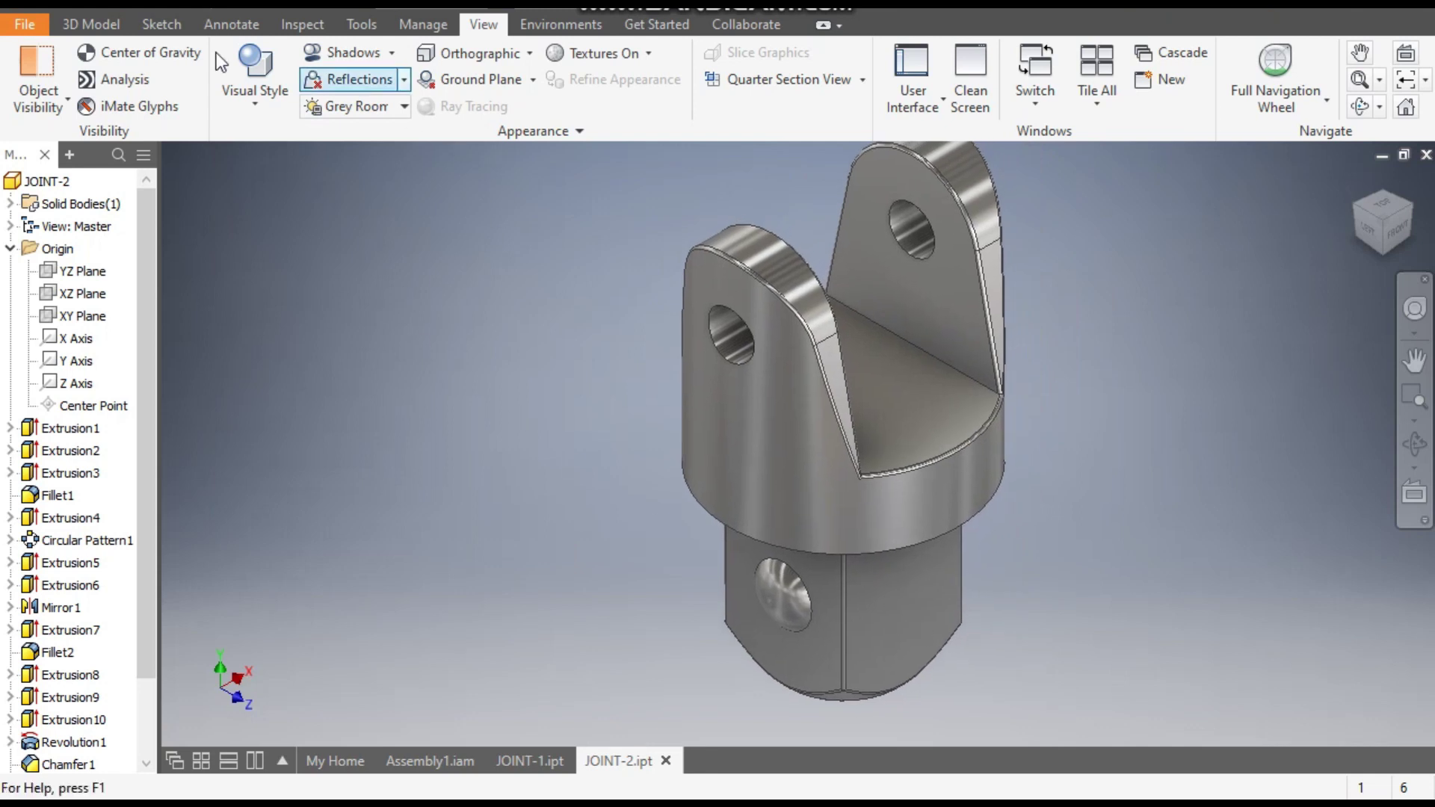
Step: Mirror the Revolution2 recess feature about the YZ Plane
{"action": "left_click", "coordinate": [105, 24]}
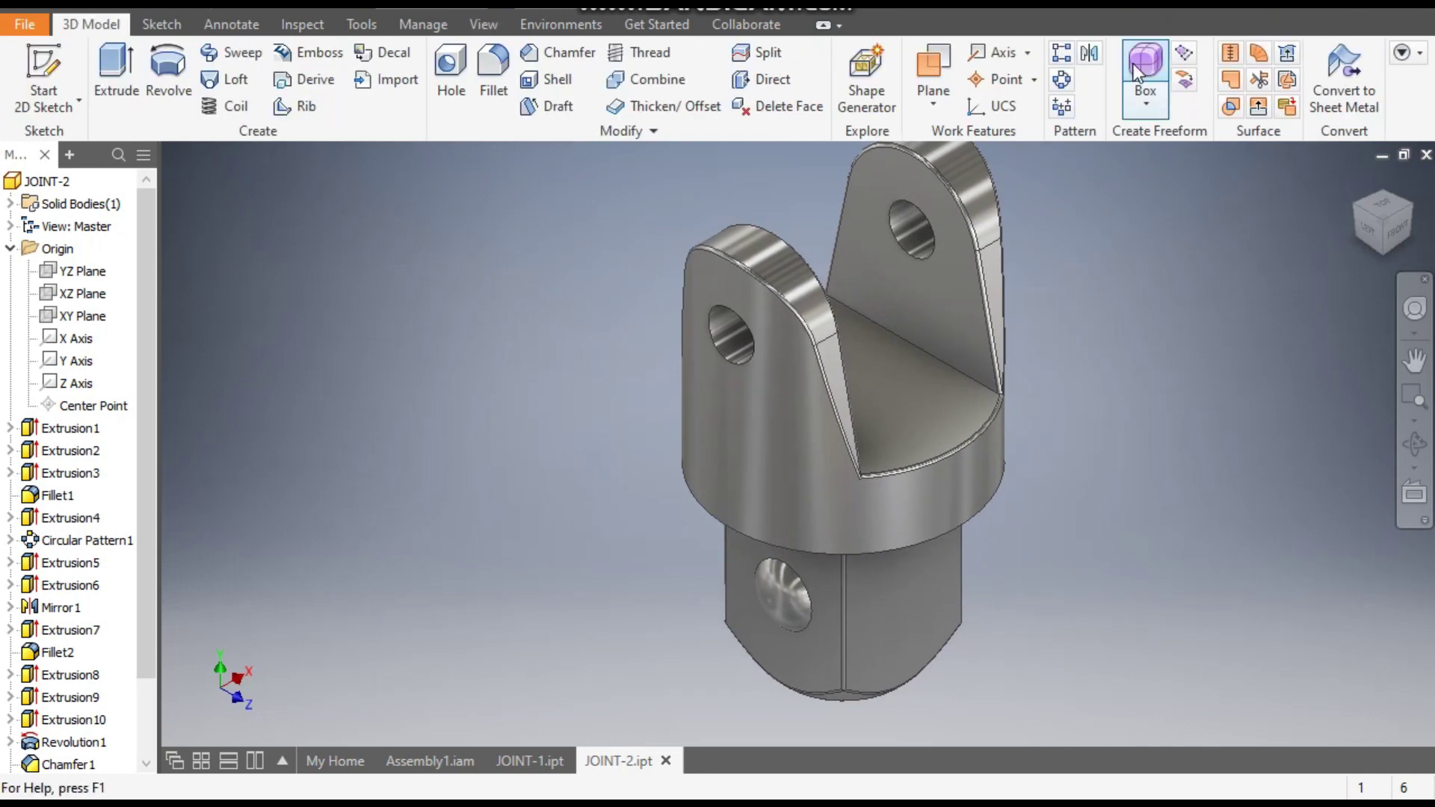
{"action": "left_click", "coordinate": [1090, 53]}
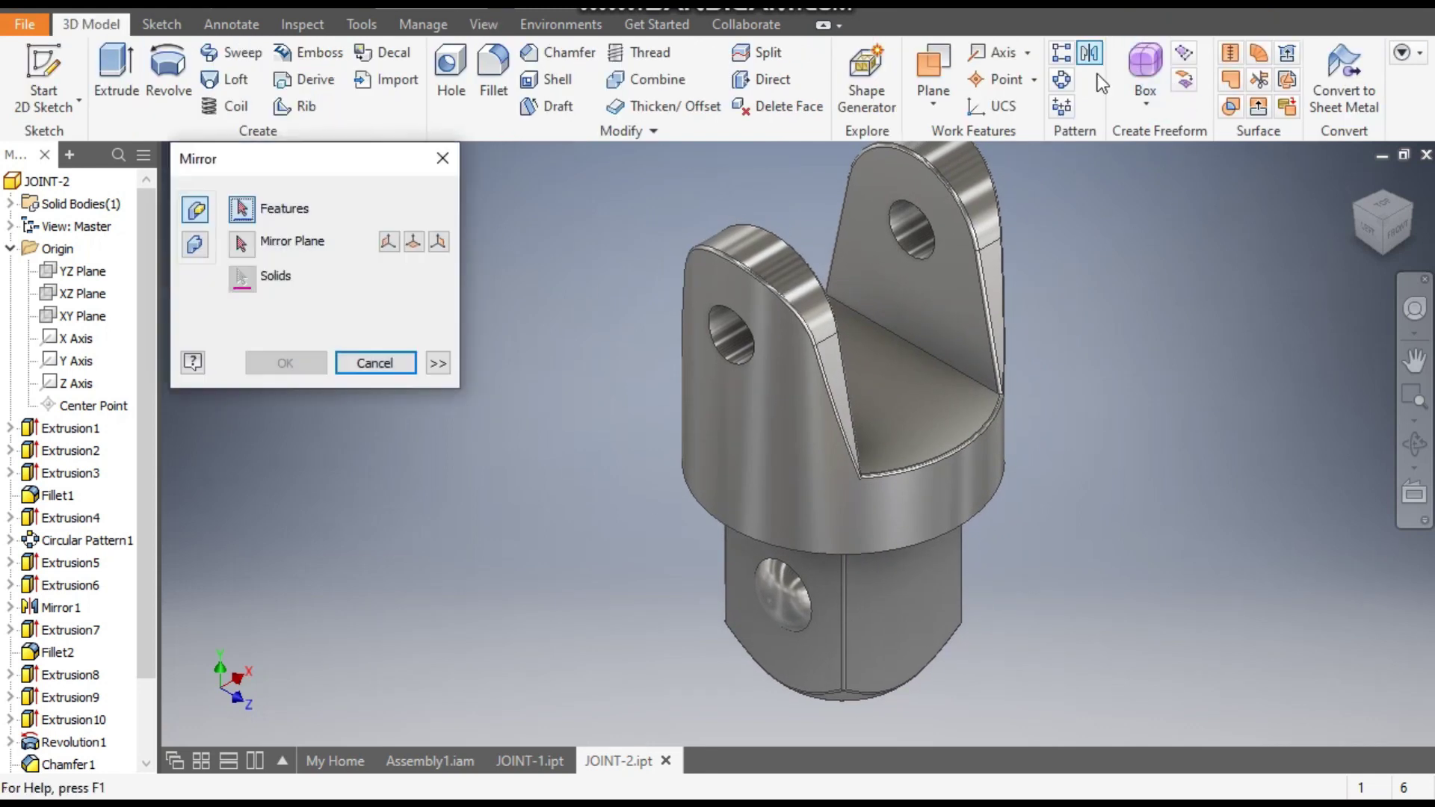
{"action": "left_click", "coordinate": [783, 596]}
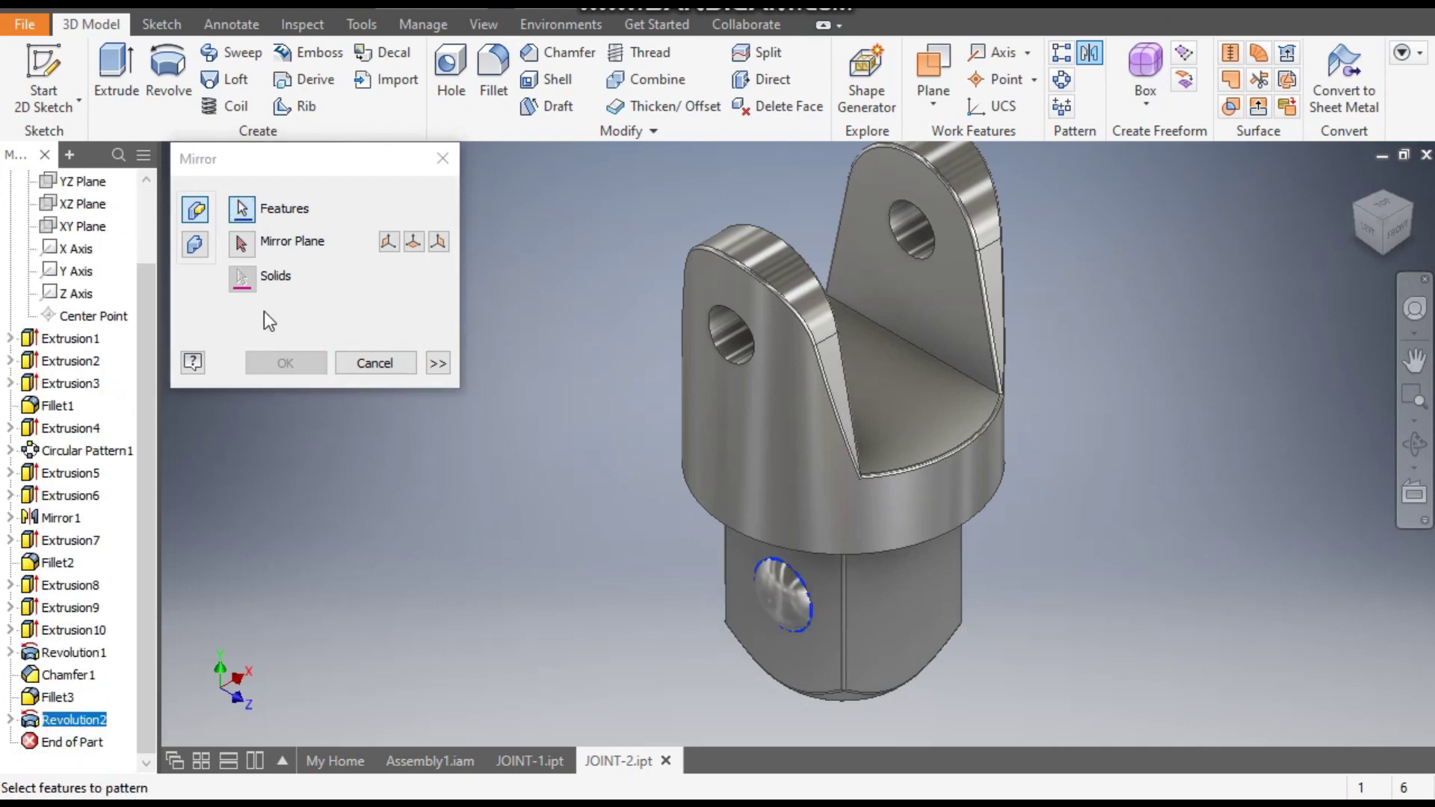
{"action": "left_click", "coordinate": [241, 243]}
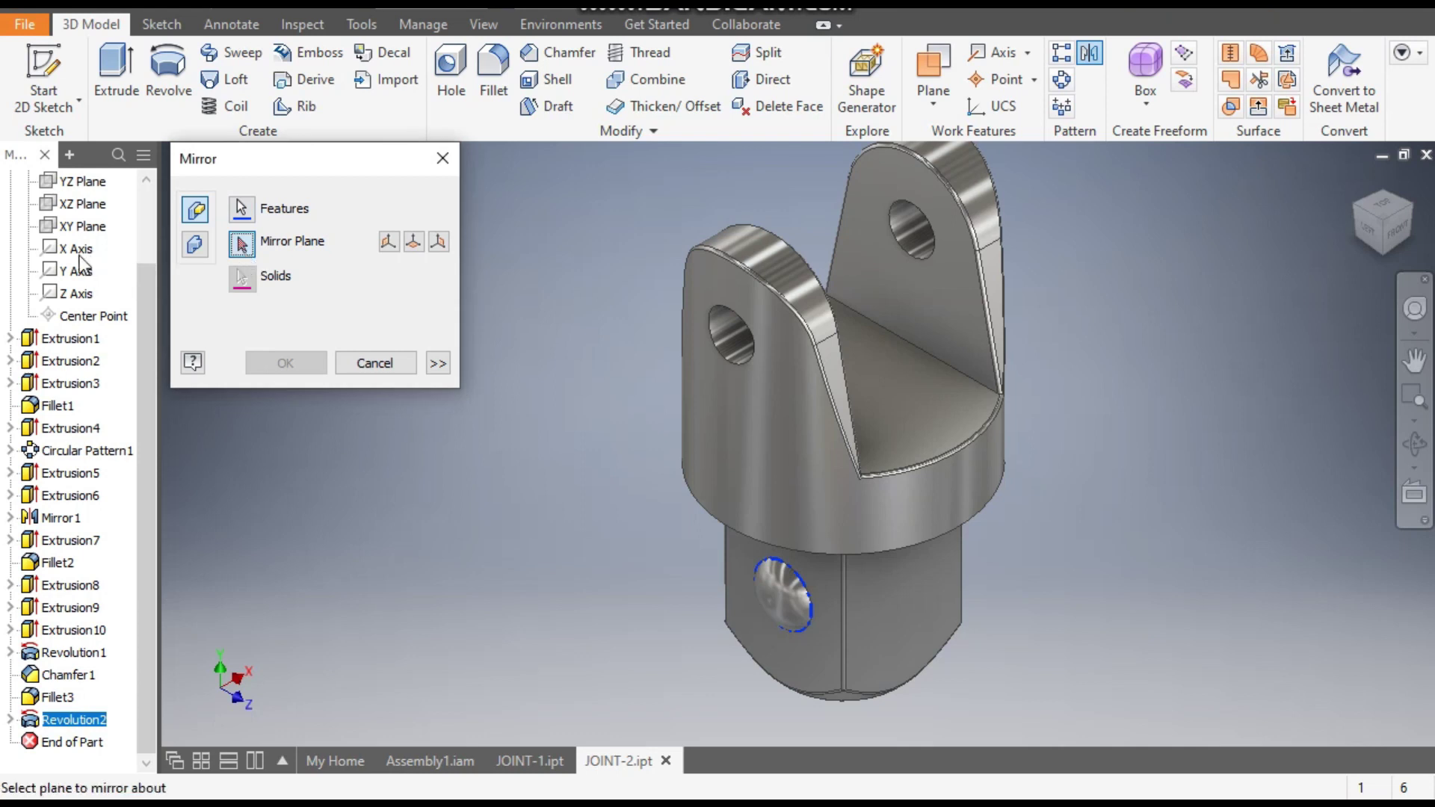
{"action": "scroll", "coordinate": [82, 263], "scroll_direction": "up", "scroll_amount": 2}
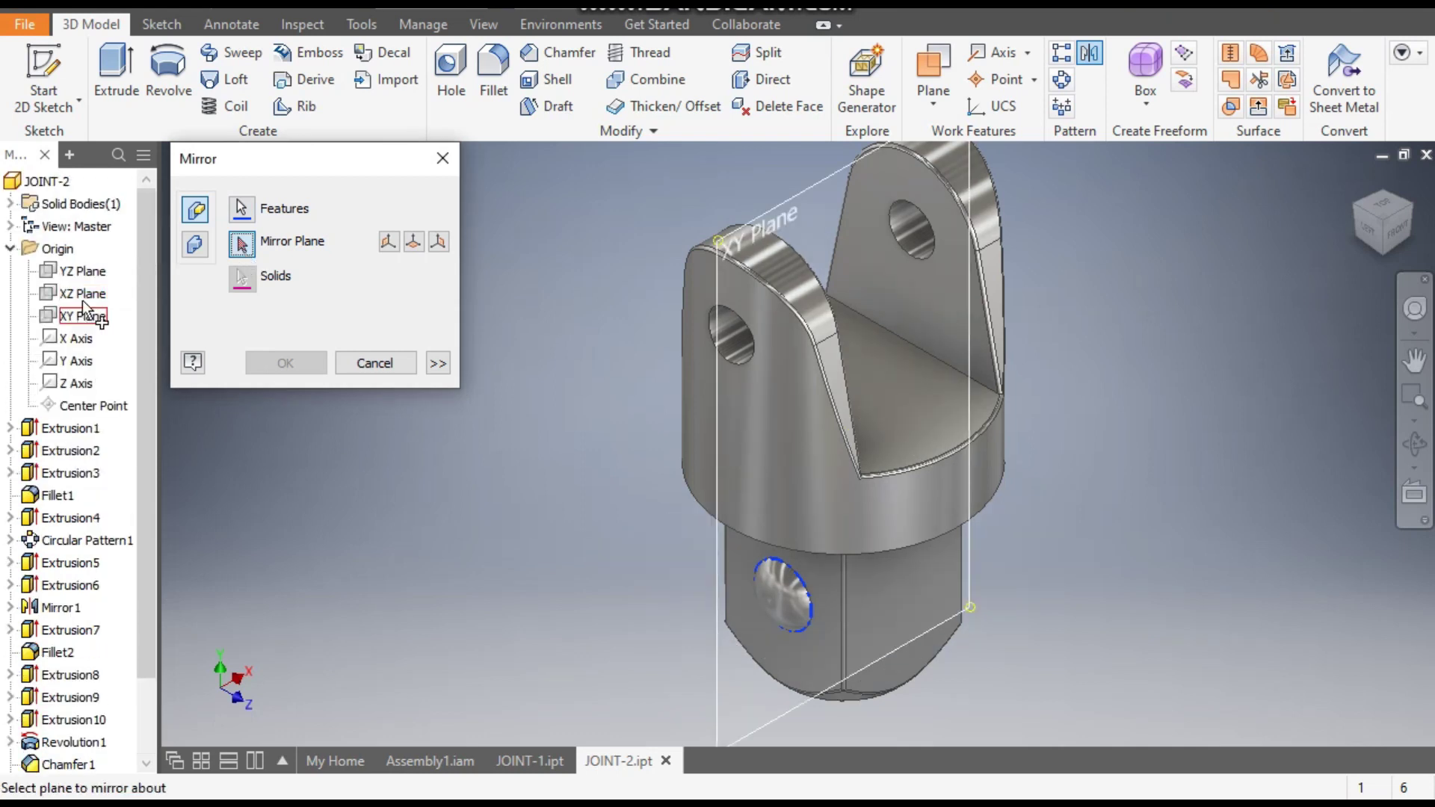
{"action": "left_click", "coordinate": [92, 274]}
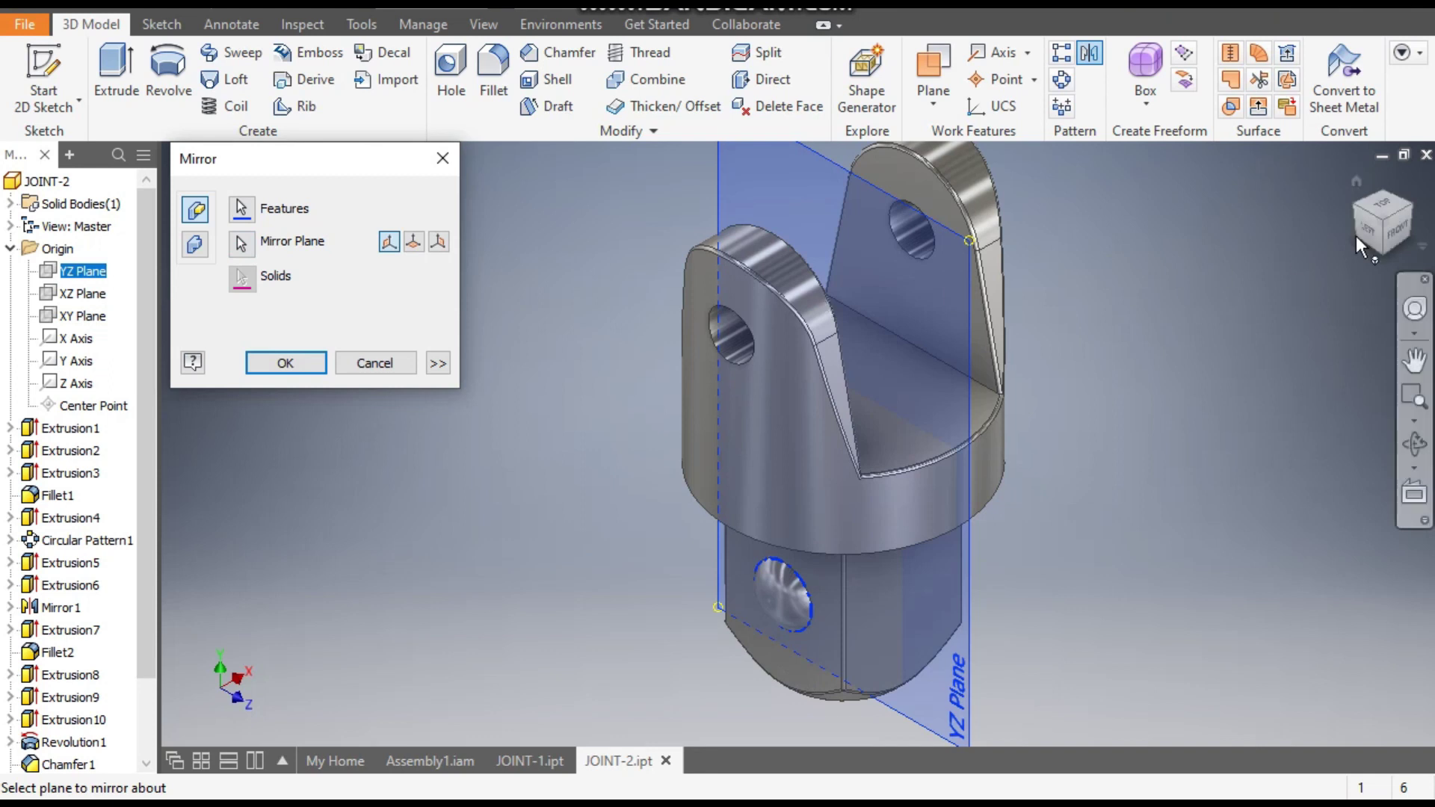
{"action": "left_click", "coordinate": [1394, 230]}
{"action": "key", "text": "F6"}
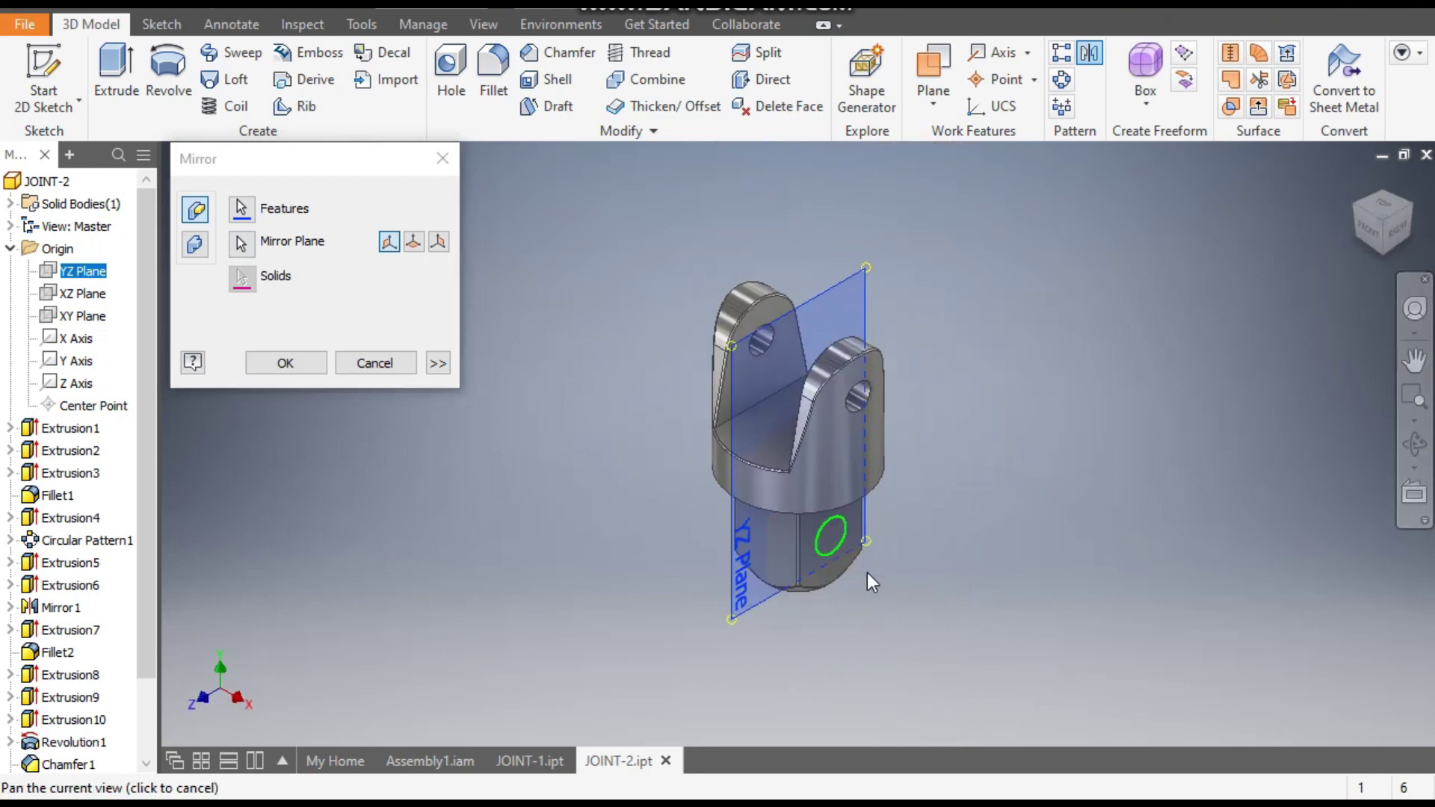
{"action": "left_click", "coordinate": [286, 362]}
{"action": "scroll", "coordinate": [970, 493], "scroll_direction": "down", "scroll_amount": 4}
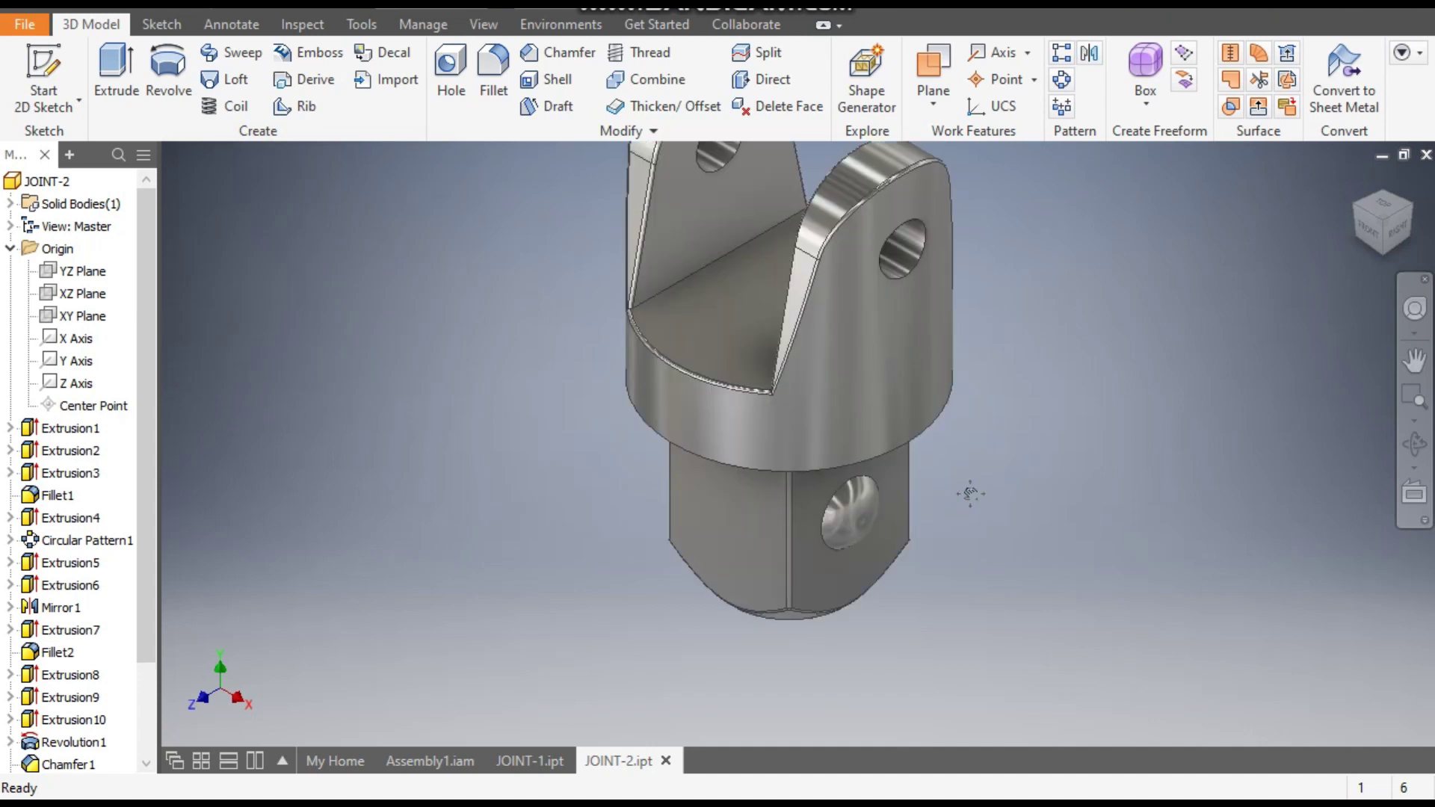
{"action": "scroll", "coordinate": [970, 493], "scroll_direction": "up", "scroll_amount": 2}
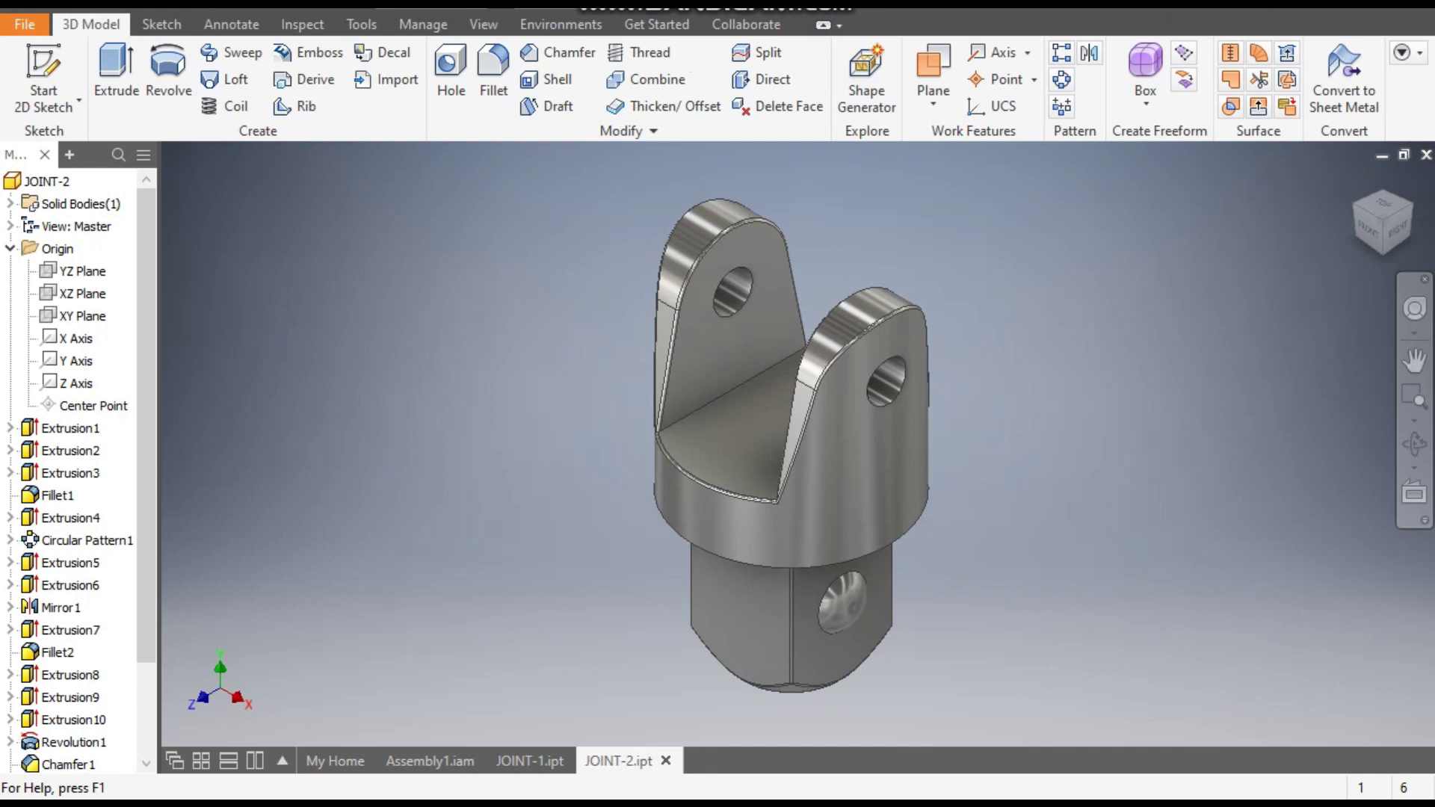
Step: Create a new part from the Standard (mm).ipt template and start a 2D sketch
{"action": "left_click", "coordinate": [54, 7]}
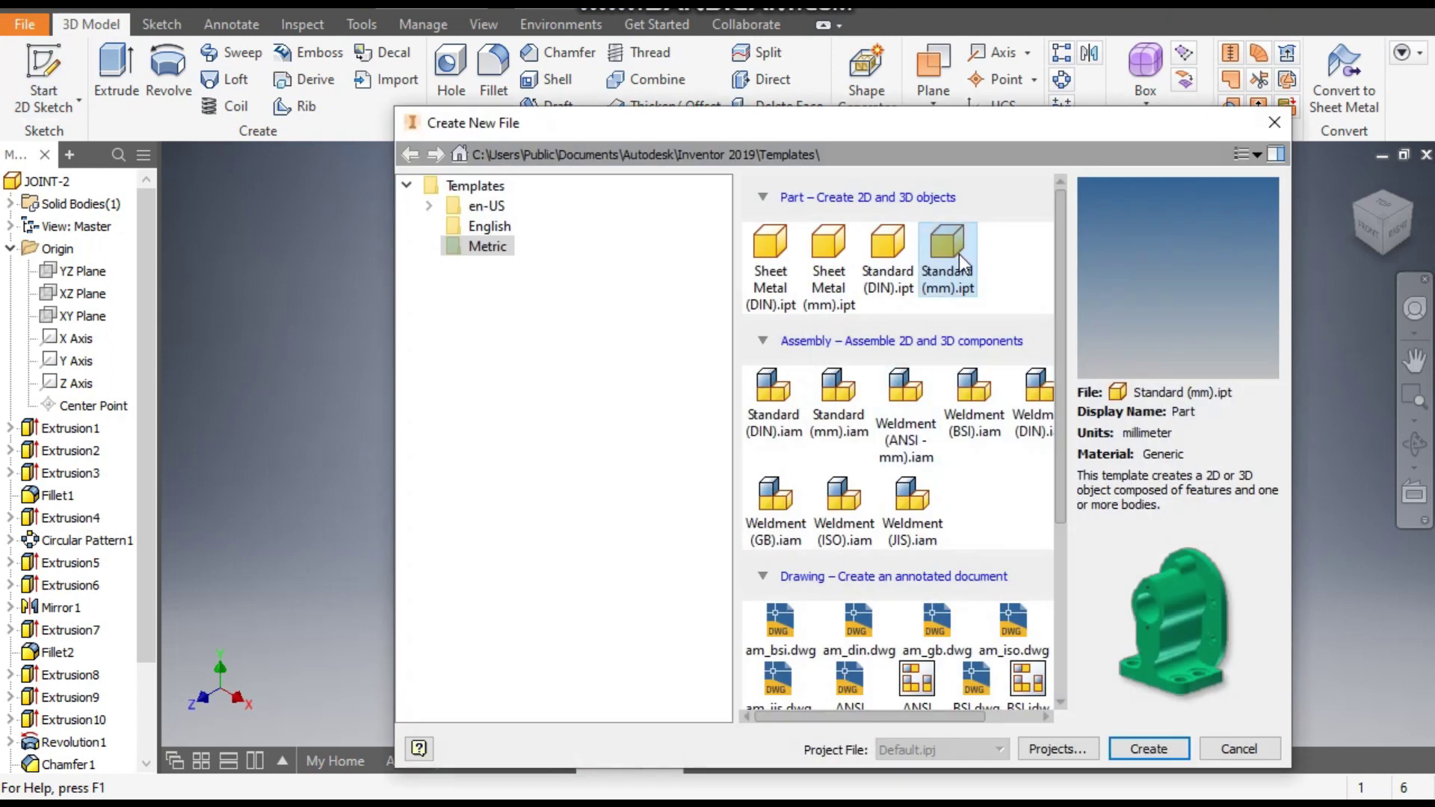
{"action": "left_click", "coordinate": [1151, 749]}
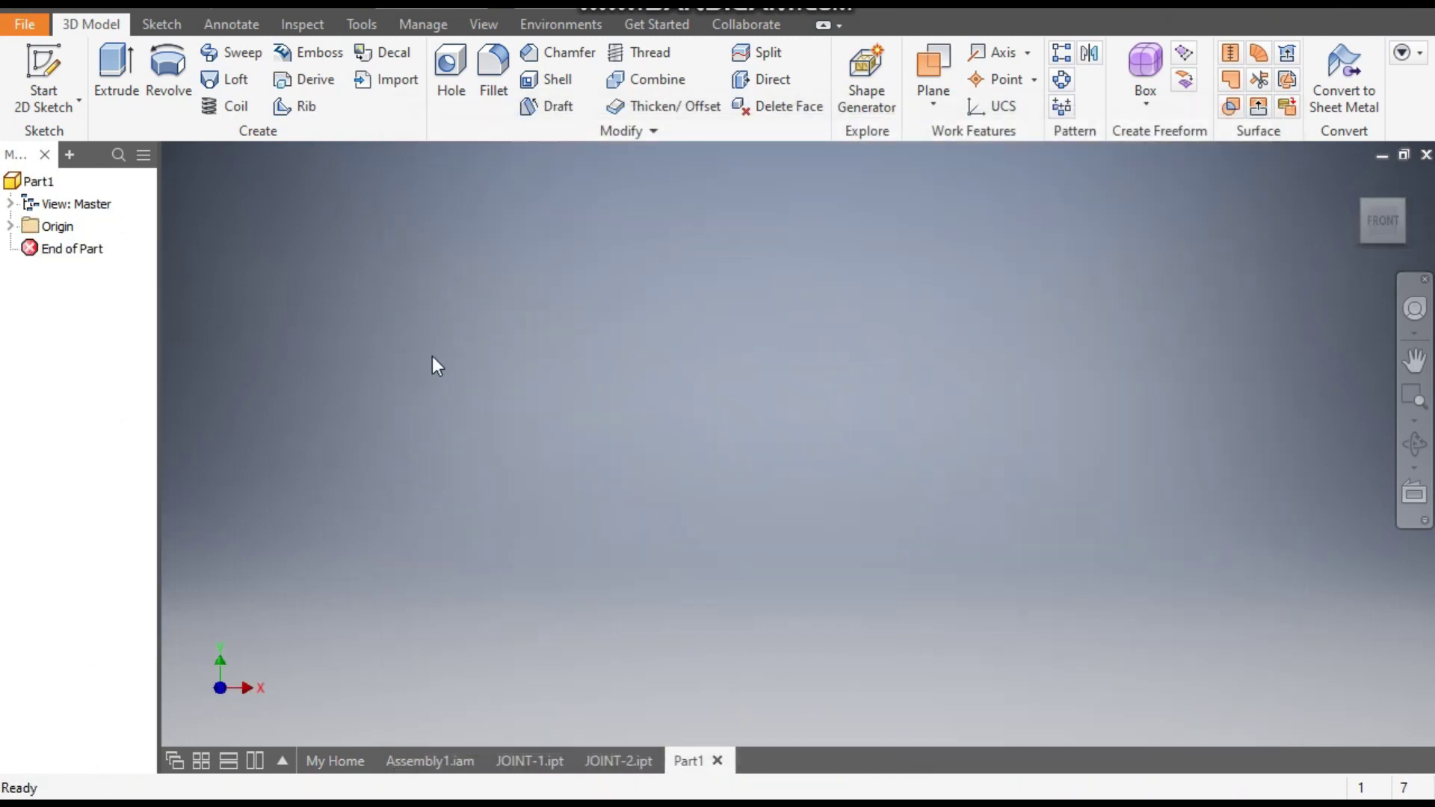
{"action": "left_click", "coordinate": [58, 71]}
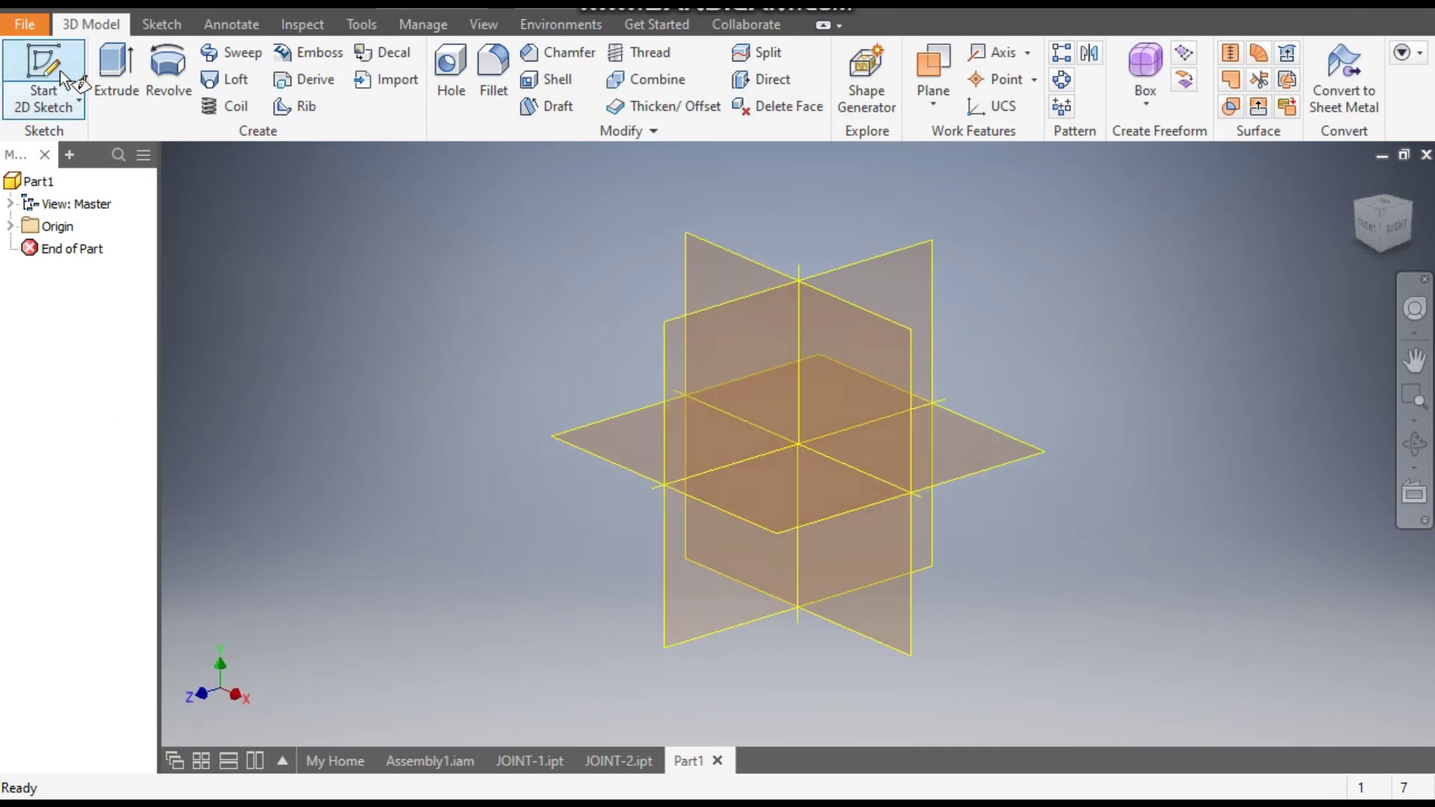
Step: On the XZ plane in top view, draw a centre-point rectangle centred on the origin
{"action": "left_click", "coordinate": [620, 428]}
{"action": "left_click", "coordinate": [1405, 184]}
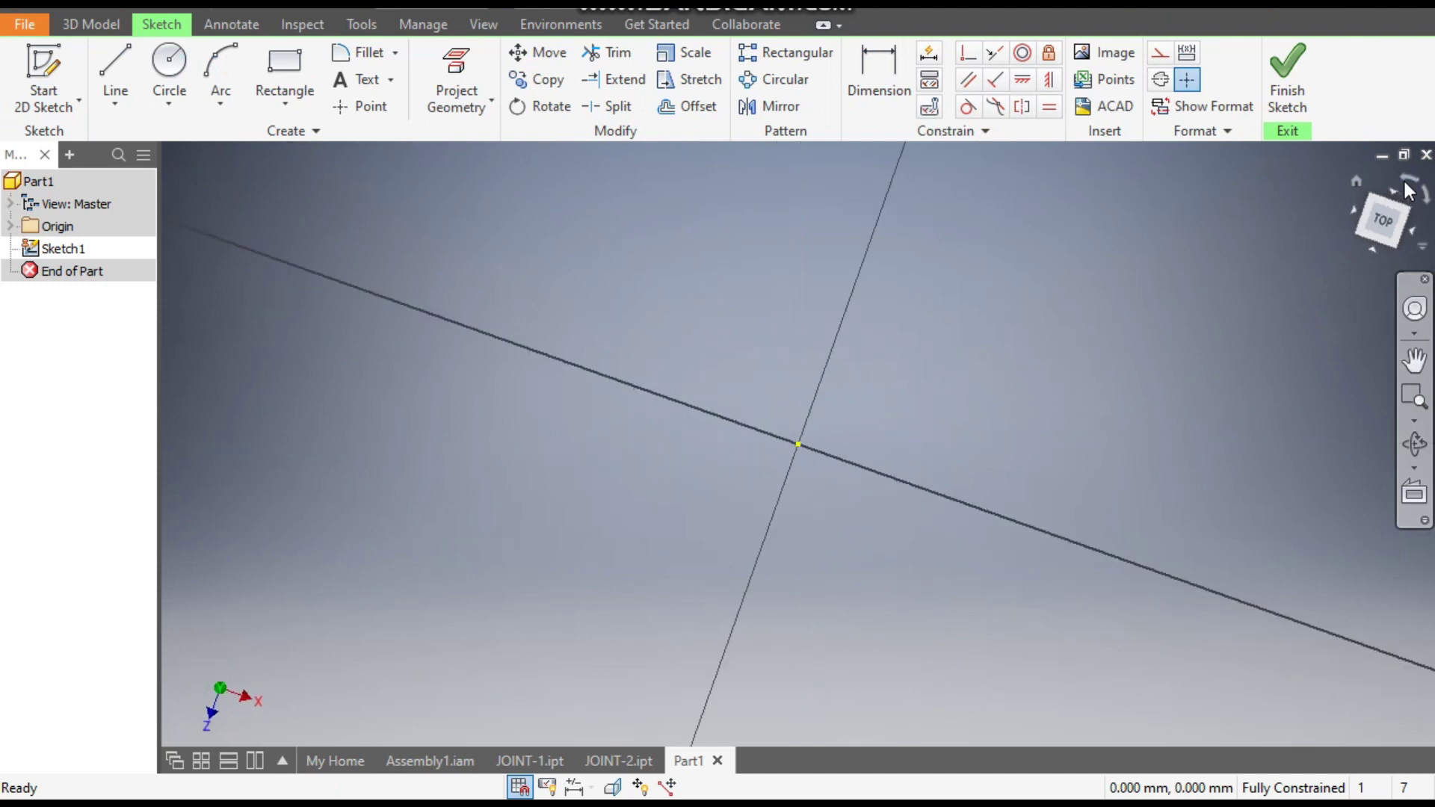
{"action": "left_click", "coordinate": [288, 110]}
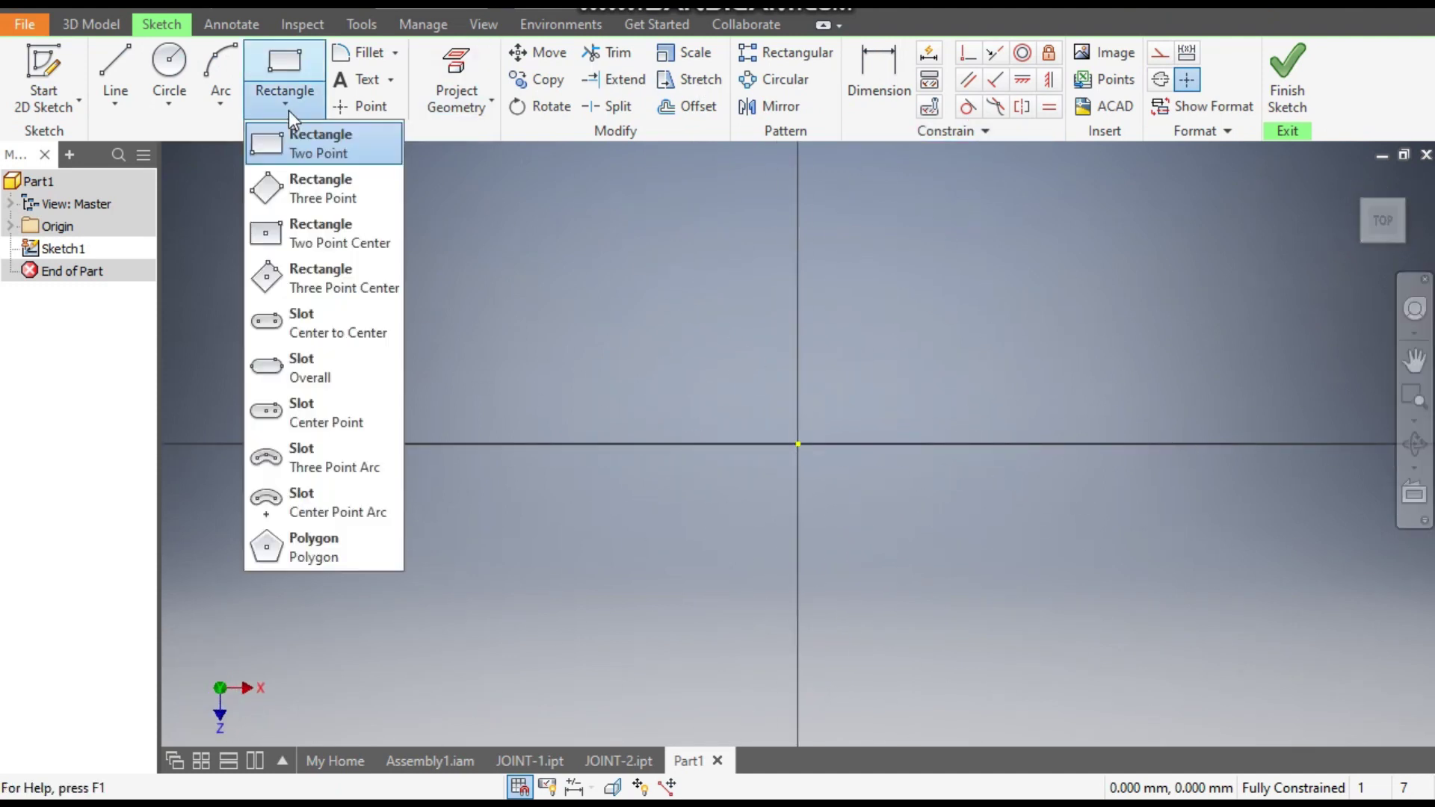
{"action": "left_click", "coordinate": [298, 231]}
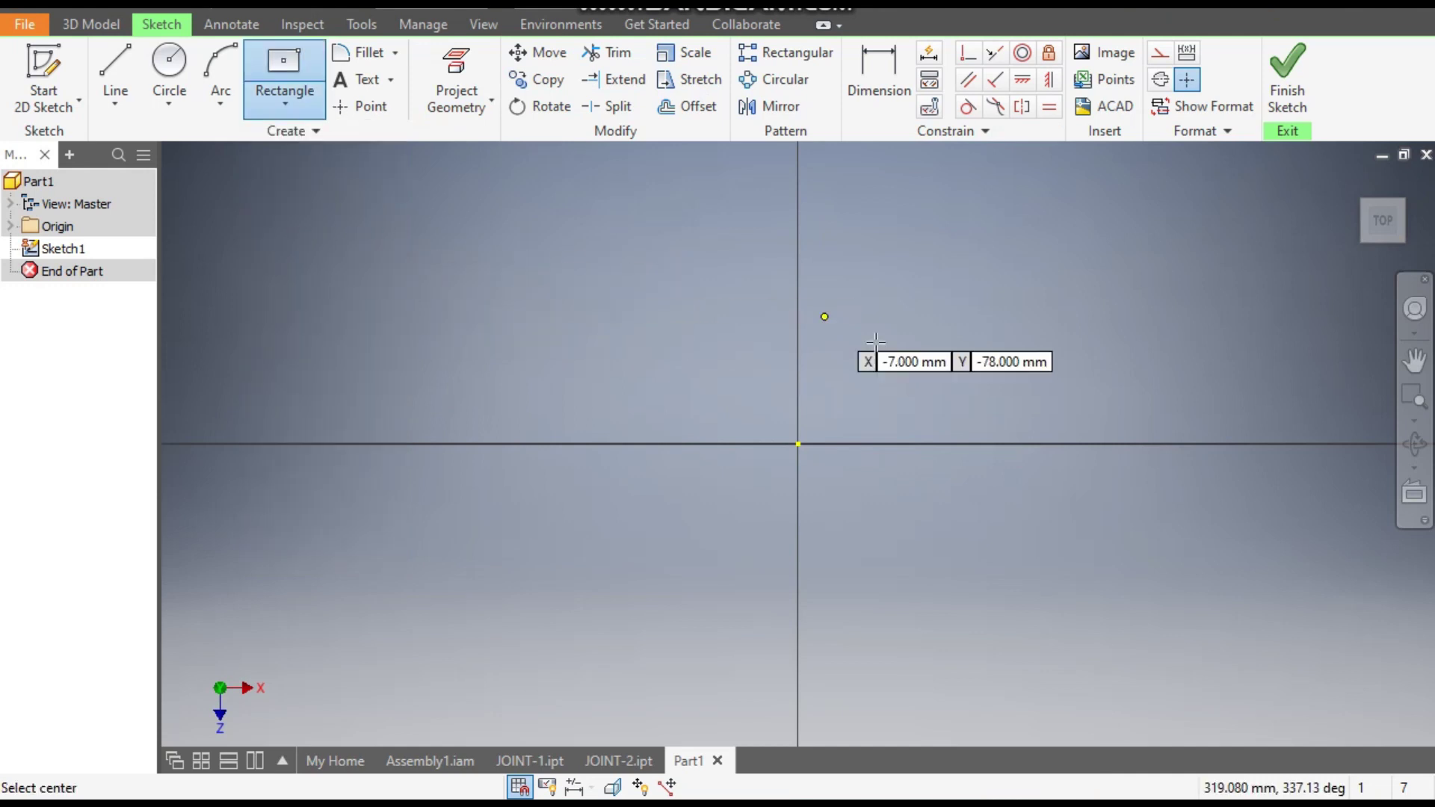
{"action": "left_click", "coordinate": [797, 443]}
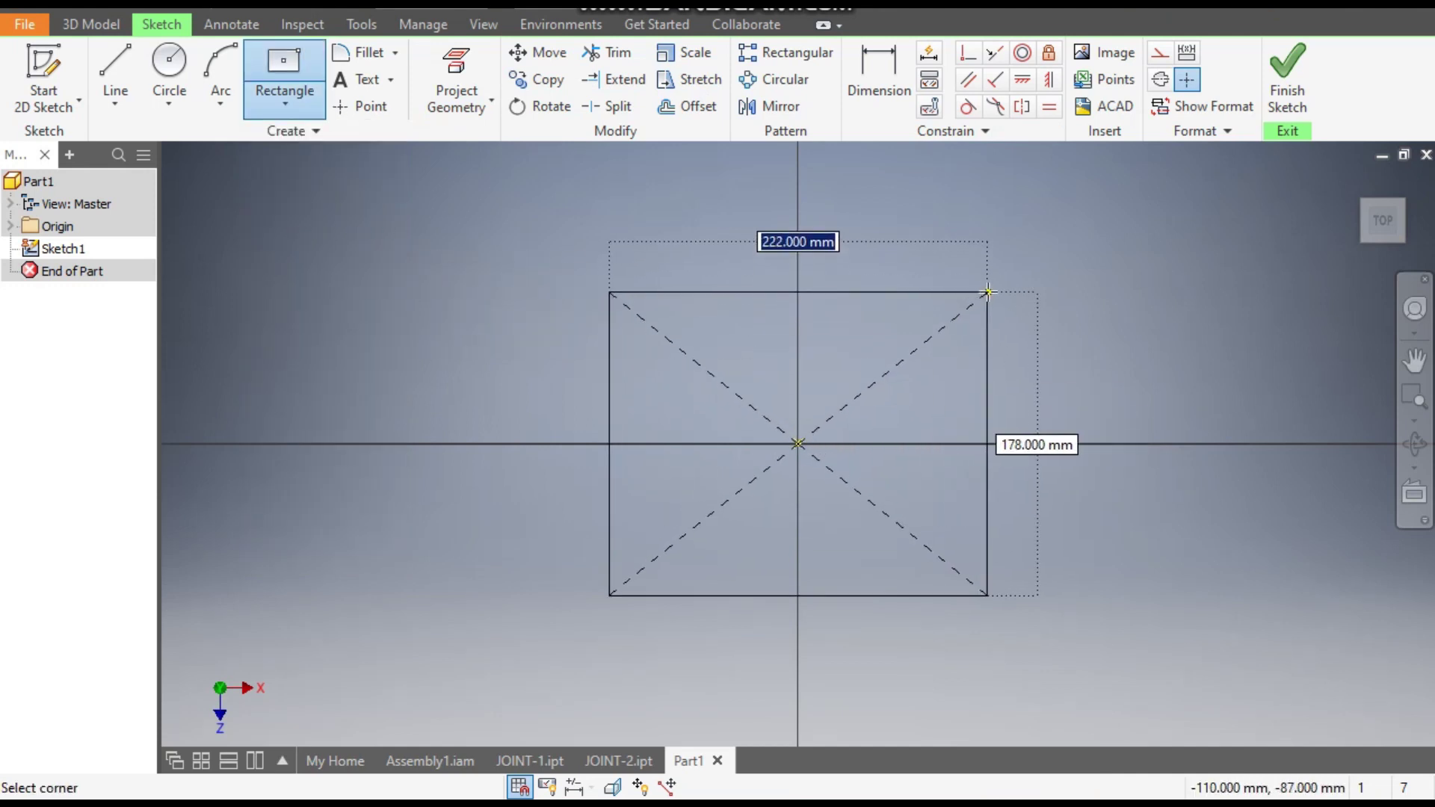
{"action": "left_click", "coordinate": [988, 291]}
Step: Dimension the rectangle's width and height to 14.4 mm each
{"action": "left_click", "coordinate": [903, 97]}
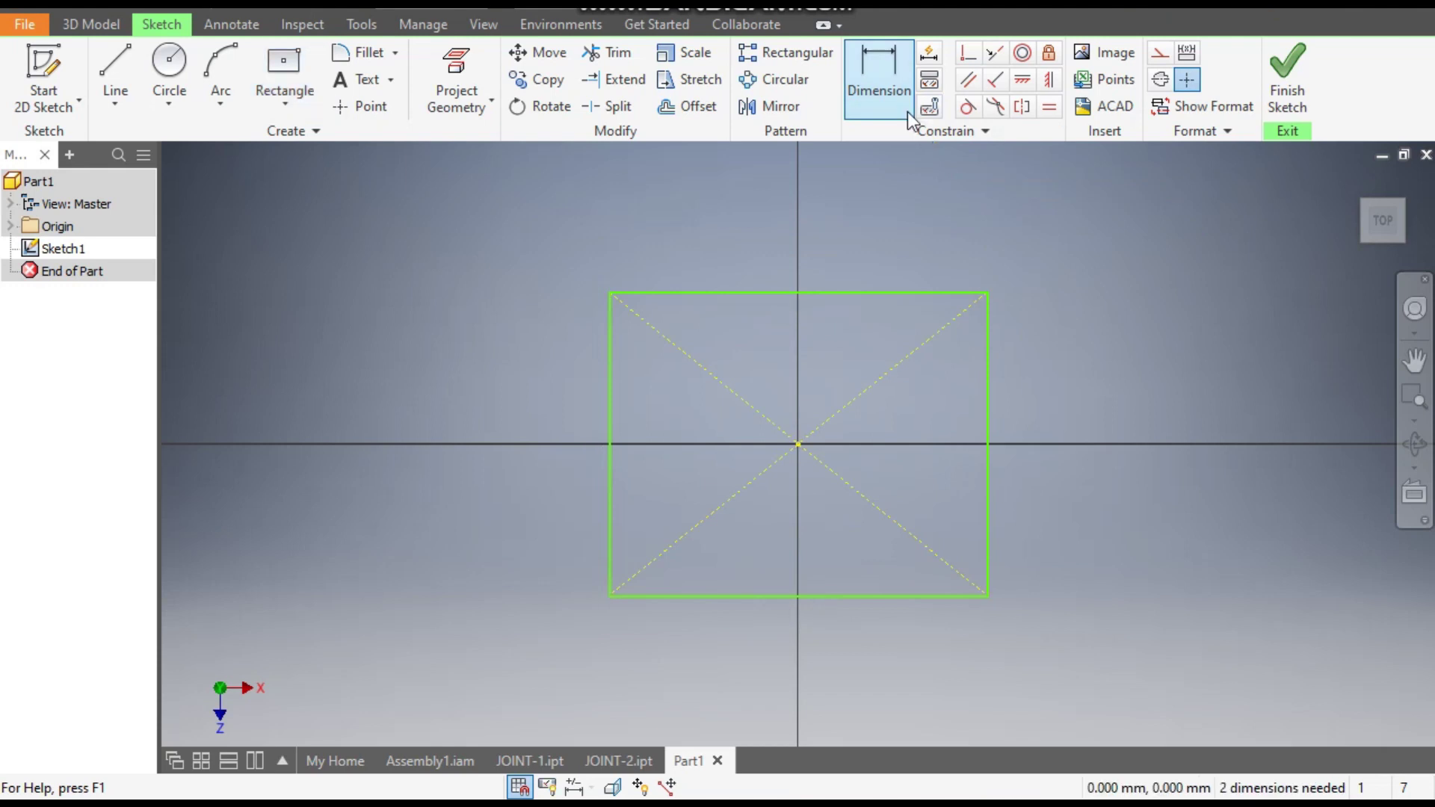
{"action": "left_click", "coordinate": [873, 291]}
{"action": "left_click", "coordinate": [849, 227]}
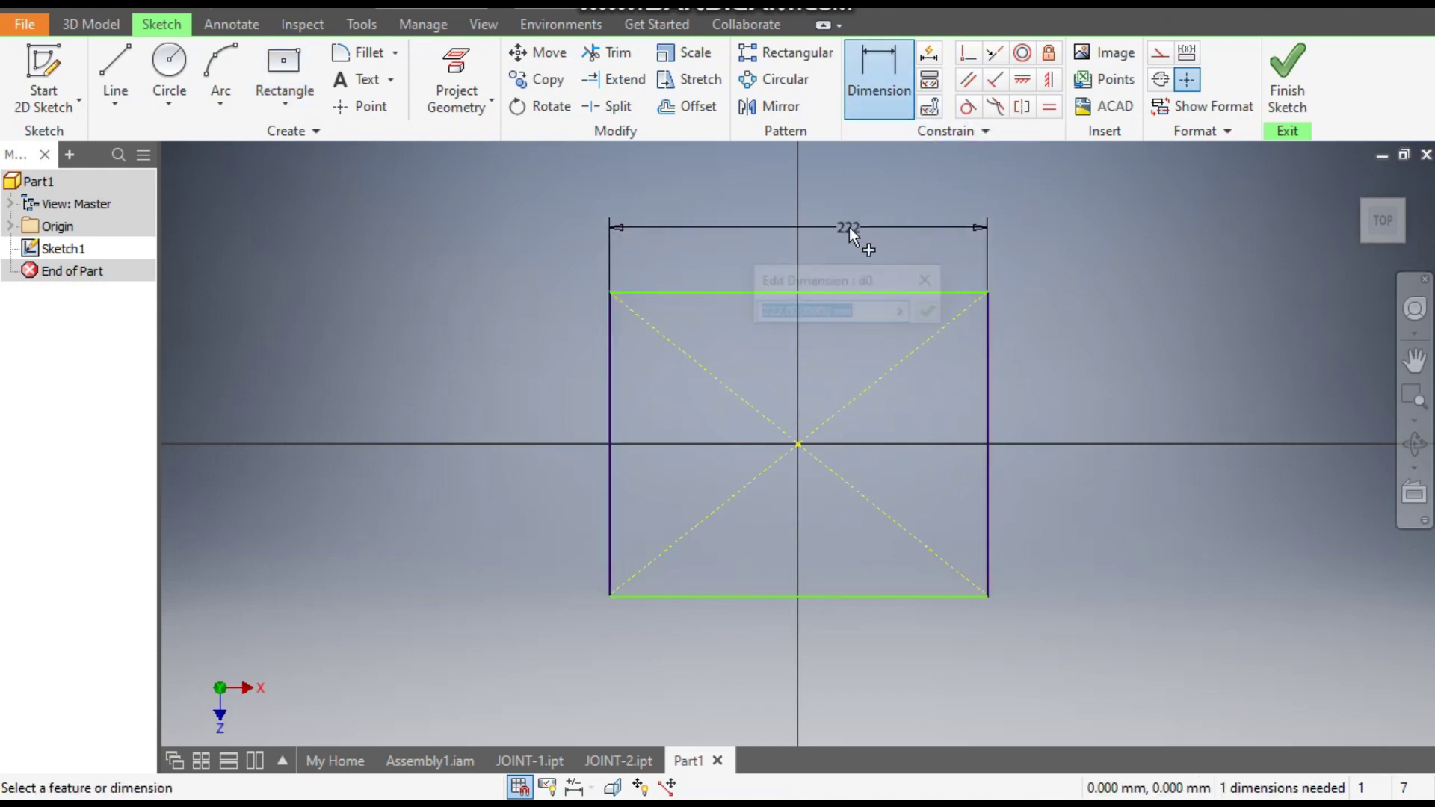
{"action": "type", "text": "14."}
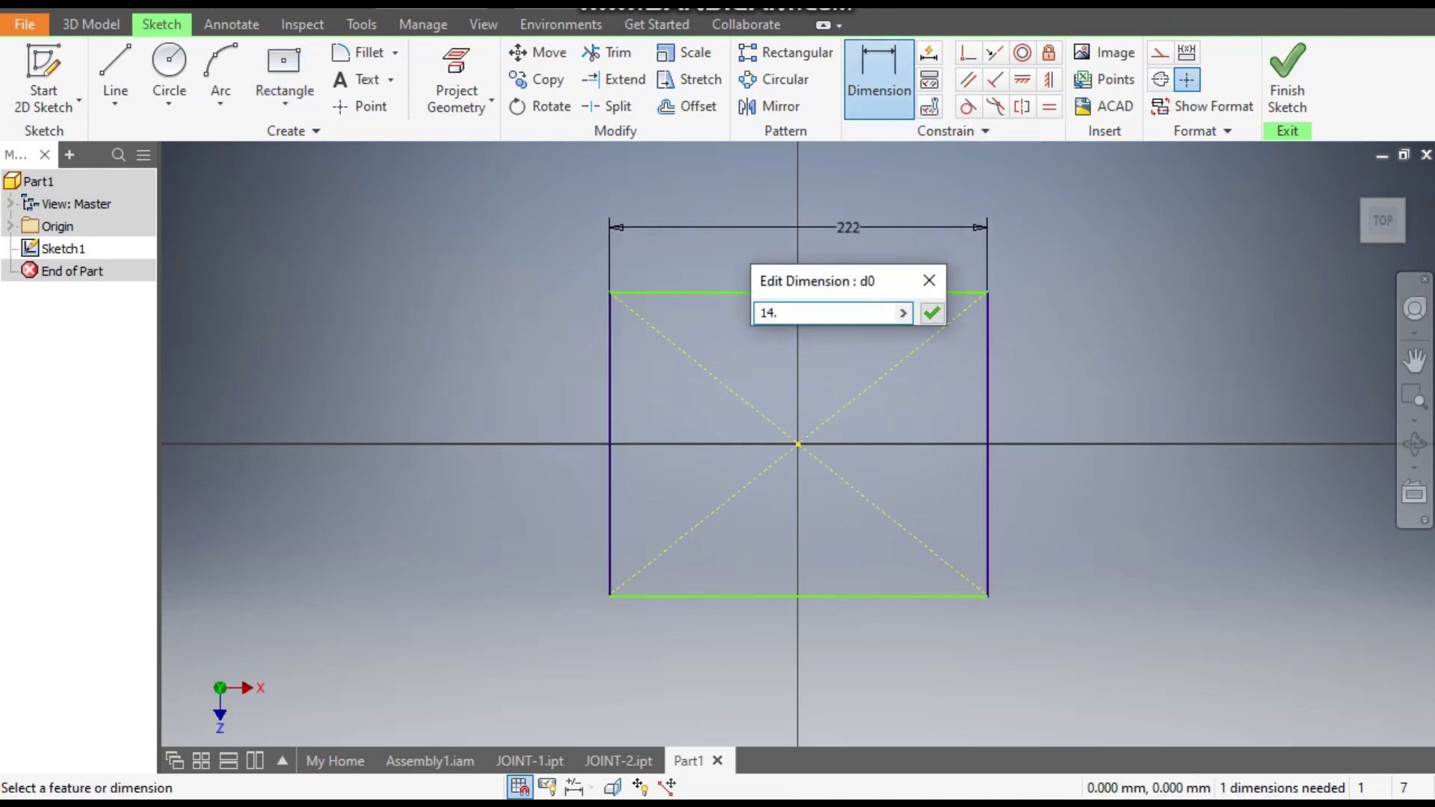
{"action": "key", "text": "Return"}
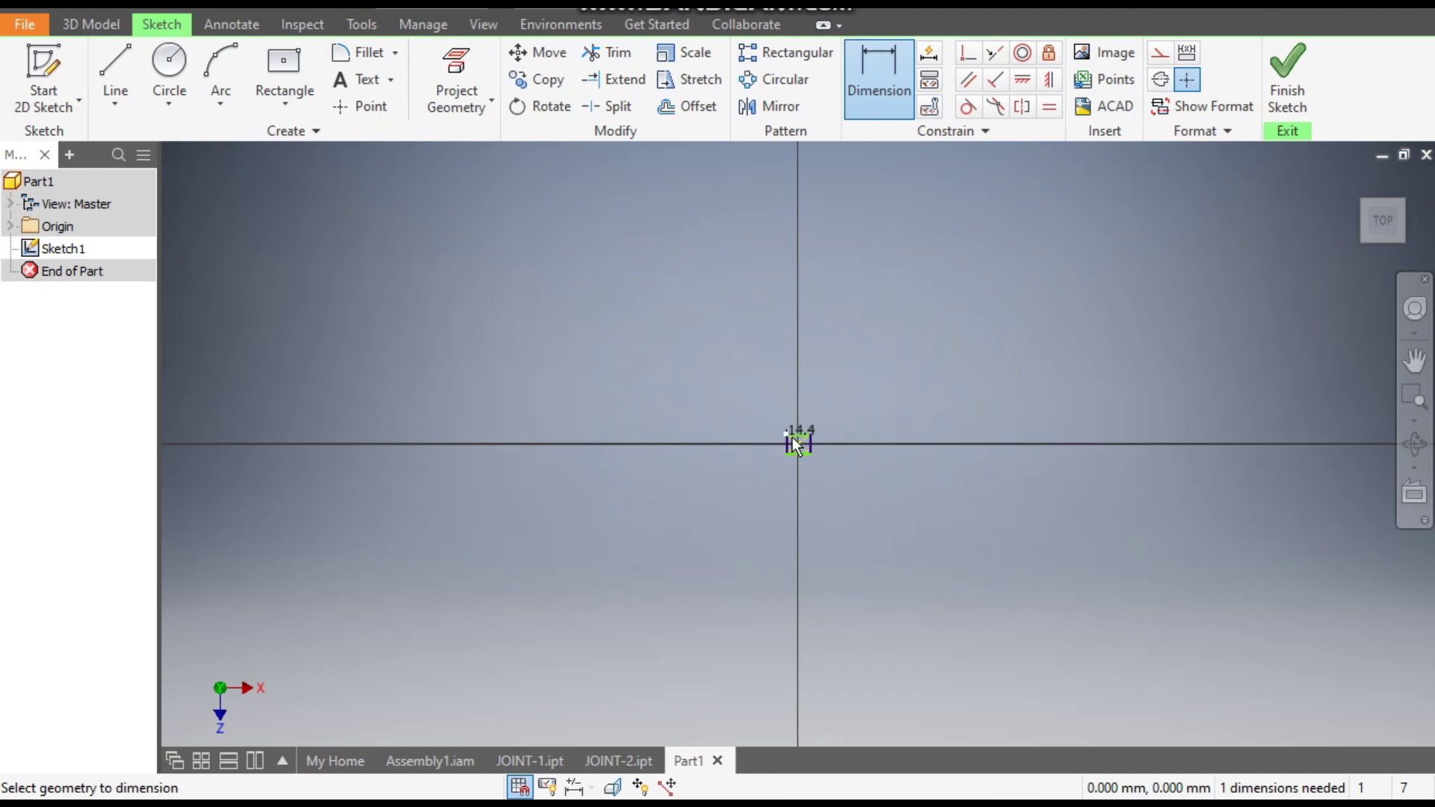
{"action": "scroll", "coordinate": [792, 437], "scroll_direction": "up", "scroll_amount": 8}
{"action": "left_click", "coordinate": [759, 485]}
{"action": "left_click", "coordinate": [706, 481]}
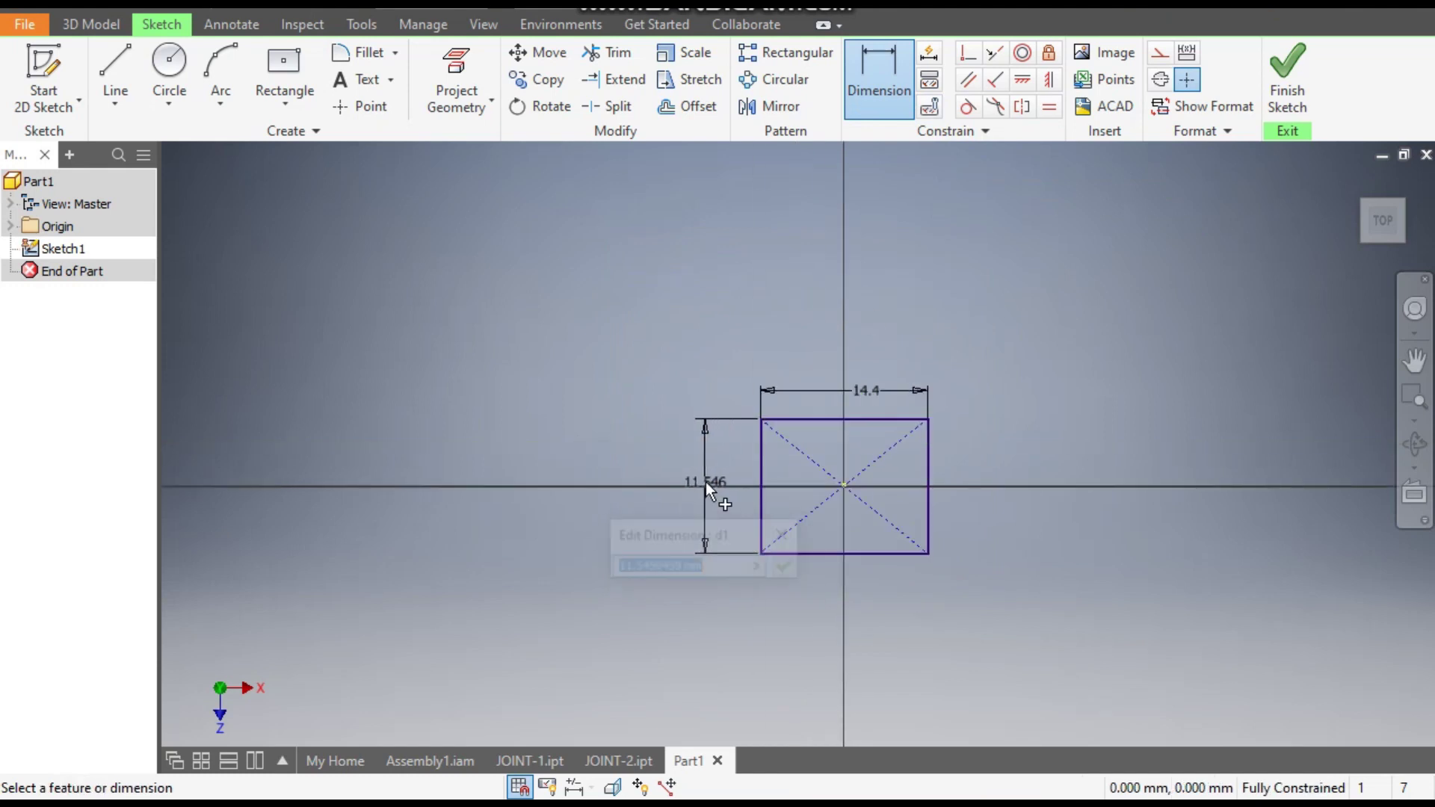
{"action": "type", "text": "14.4"}
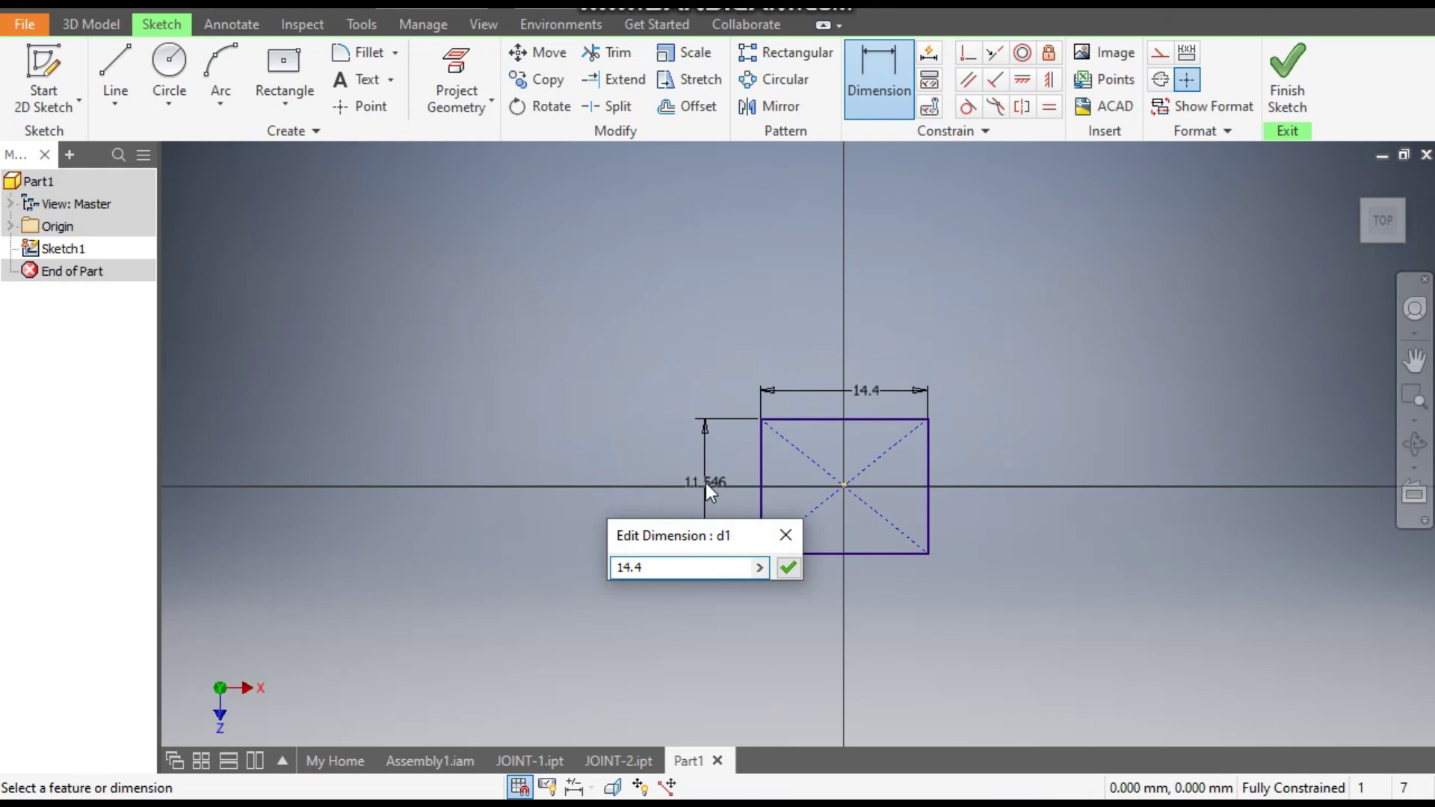
{"action": "key", "text": "Return"}
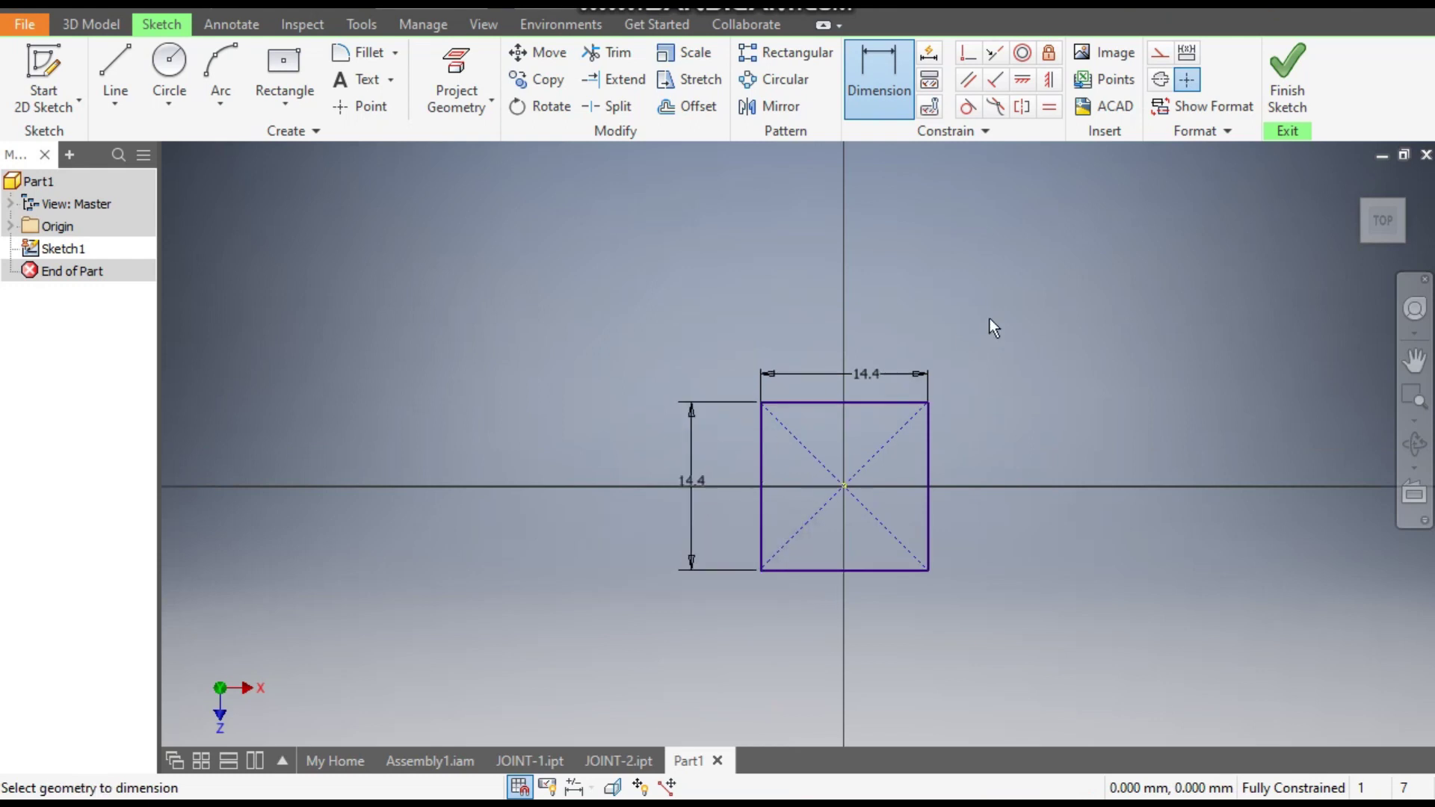
{"action": "left_click", "coordinate": [91, 23]}
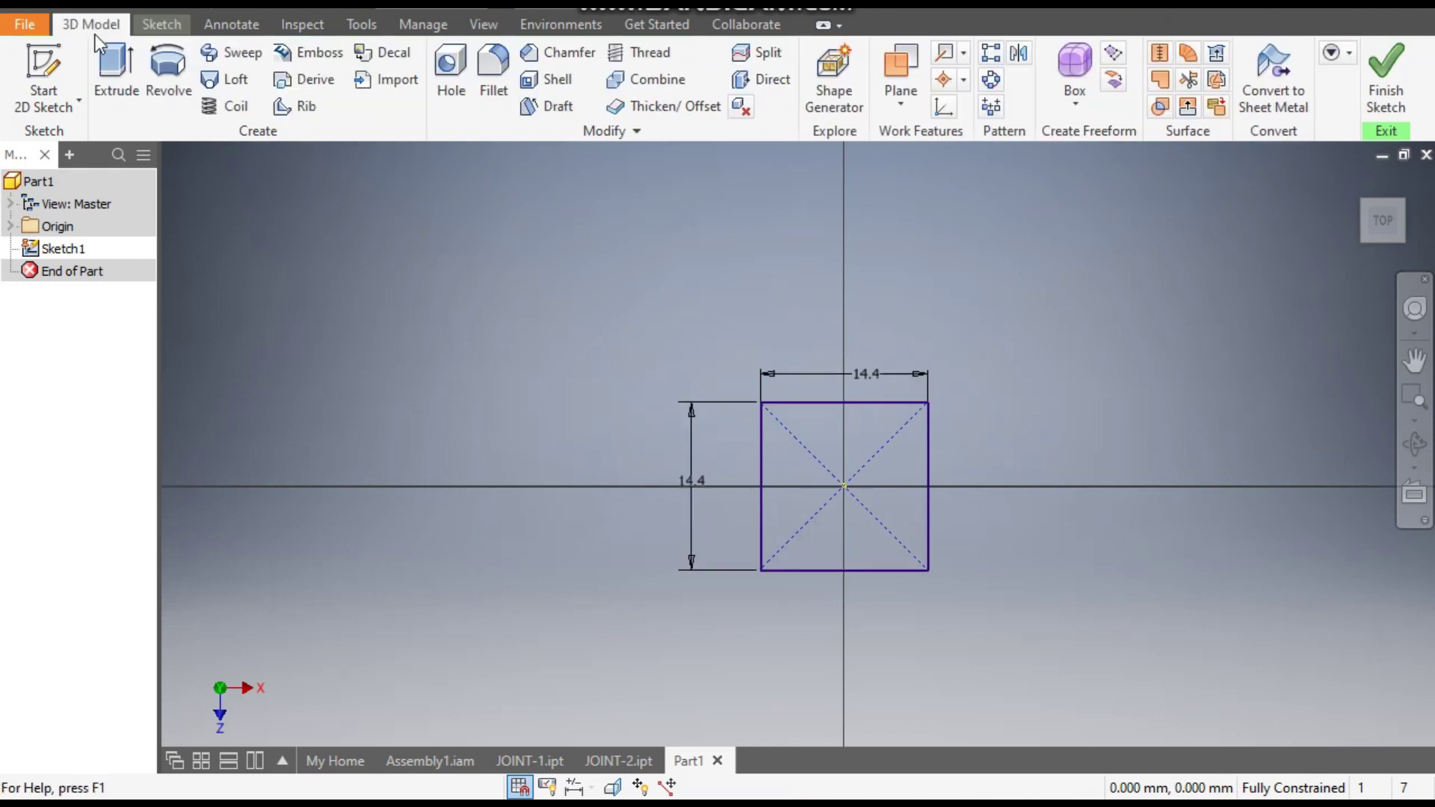
Step: Extrude the 14.4 mm square 19.7 mm into Extrusion1 and view it from the right
{"action": "left_click", "coordinate": [109, 64]}
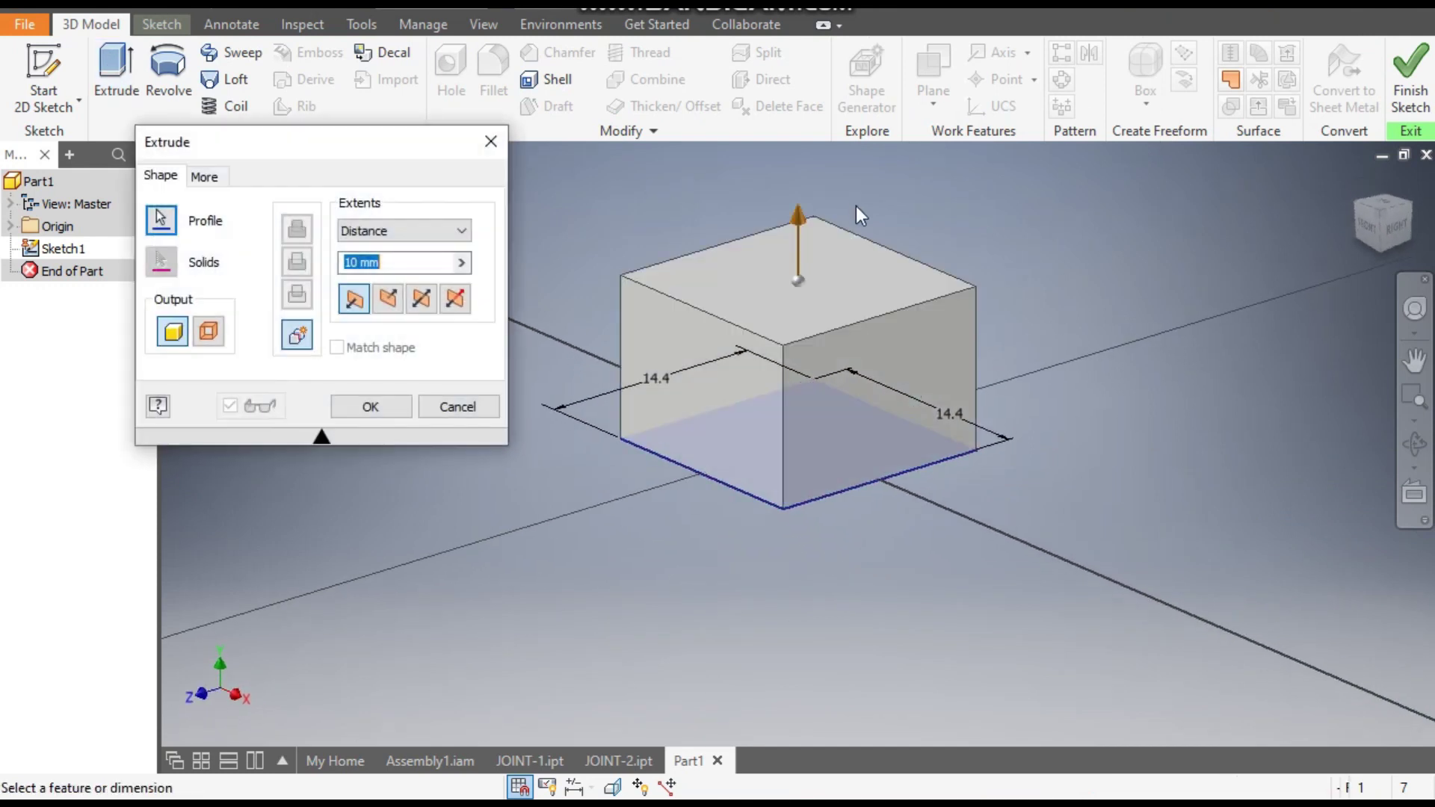
{"action": "type", "text": "19.7"}
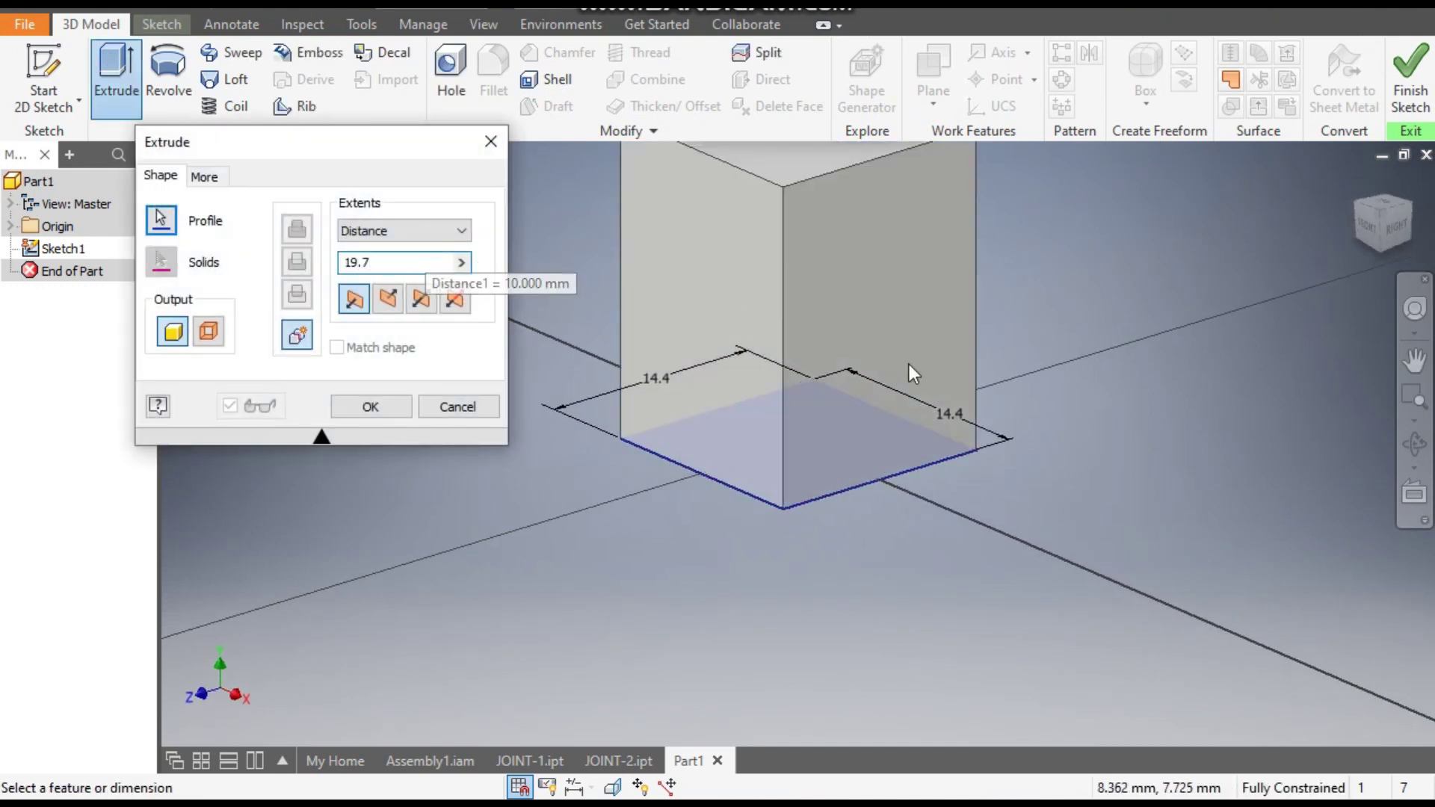
{"action": "middle_click_drag", "start_coordinate": [907, 347], "coordinate": [901, 478]}
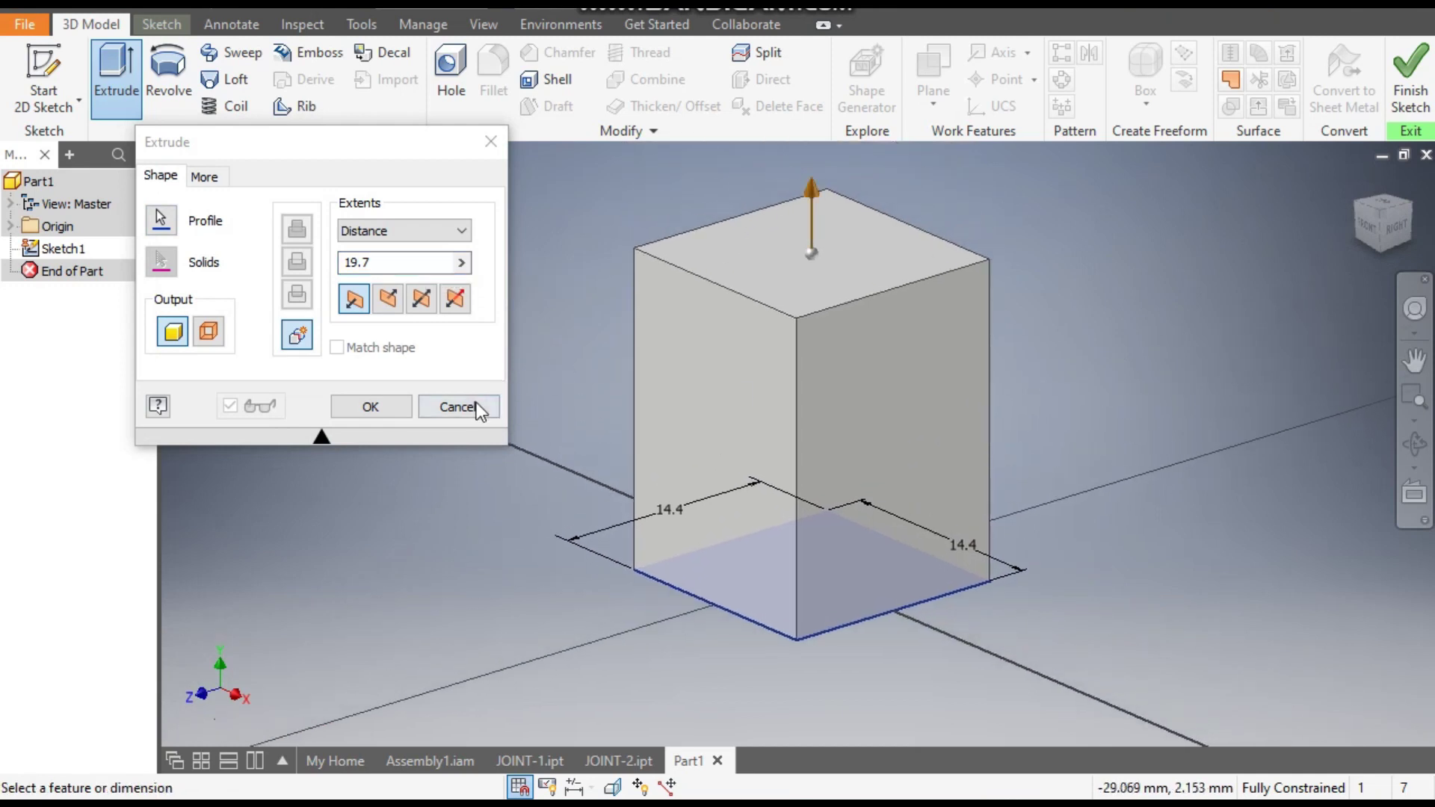
{"action": "left_click", "coordinate": [378, 409]}
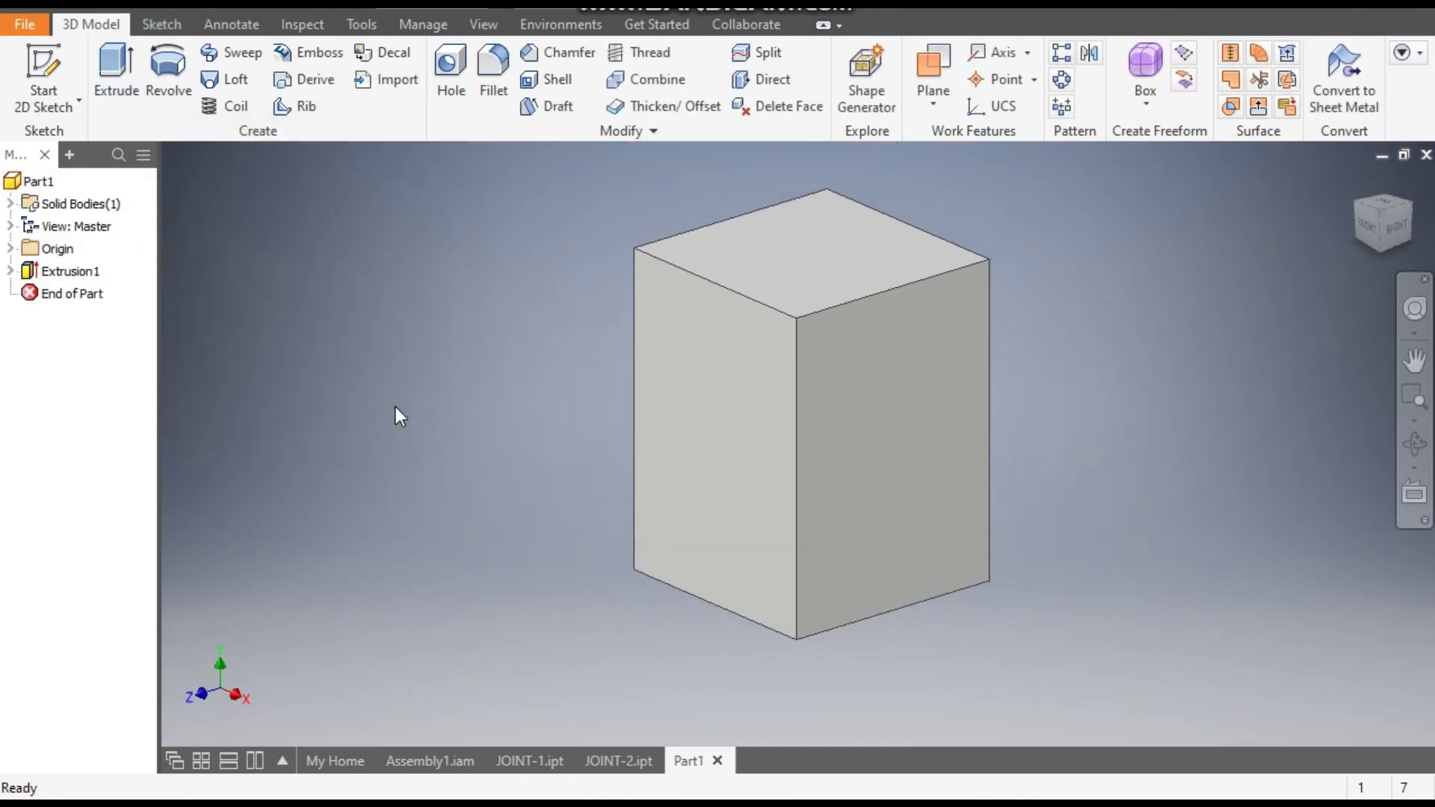
{"action": "left_click", "coordinate": [1394, 227]}
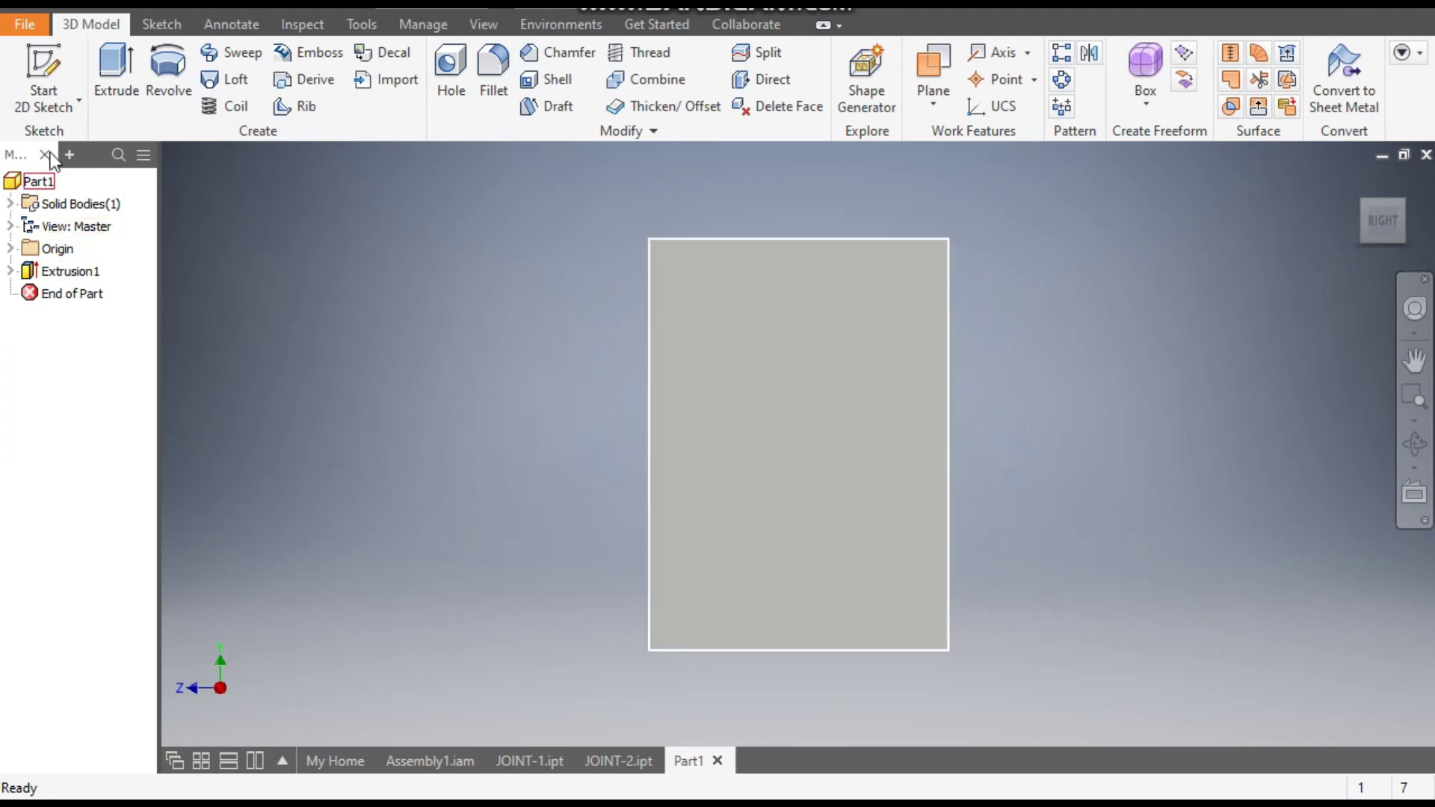
{"action": "left_click", "coordinate": [43, 94]}
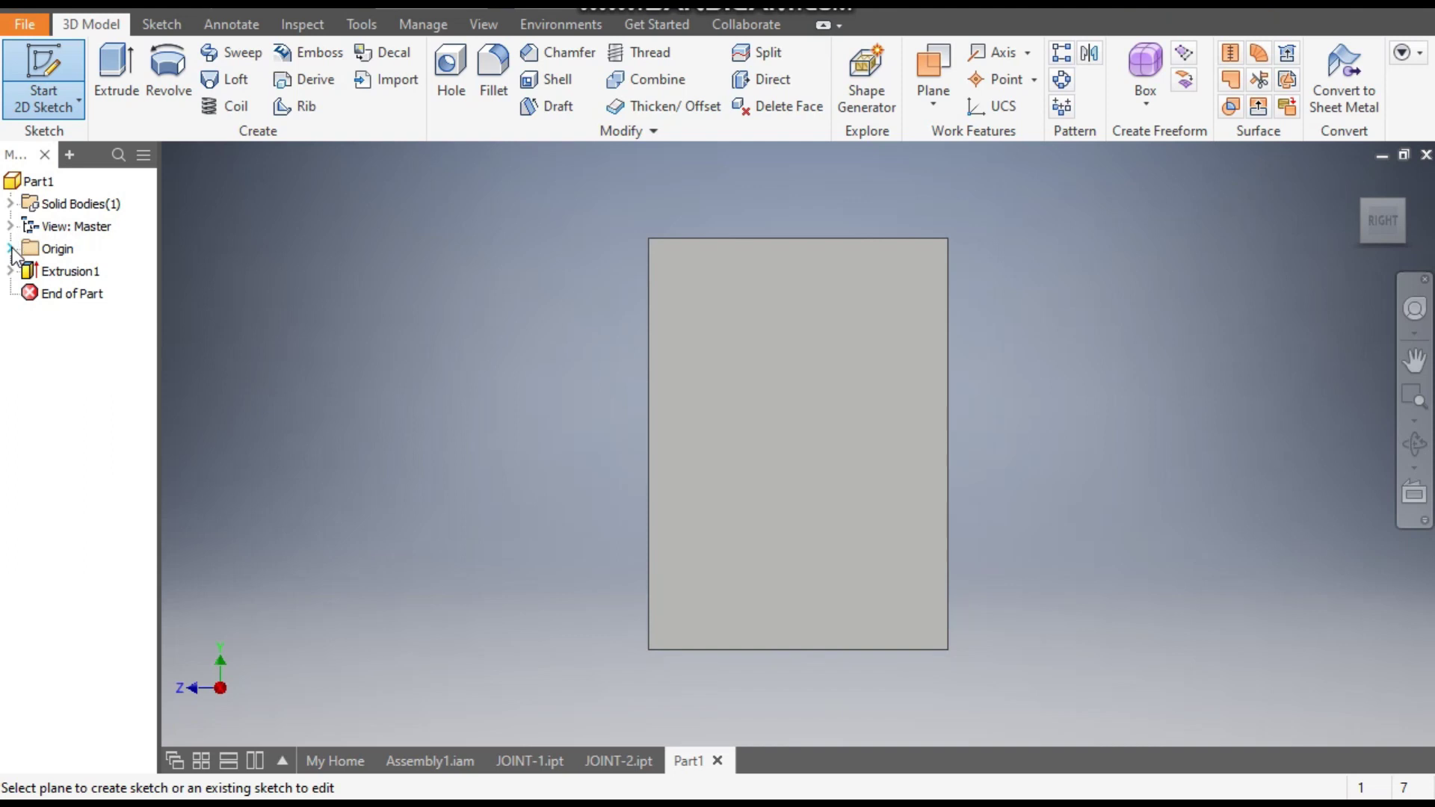
Step: Start Sketch2 on the Origin YZ plane and switch the model to Wireframe visual style
{"action": "left_click", "coordinate": [10, 248]}
{"action": "left_click", "coordinate": [78, 273]}
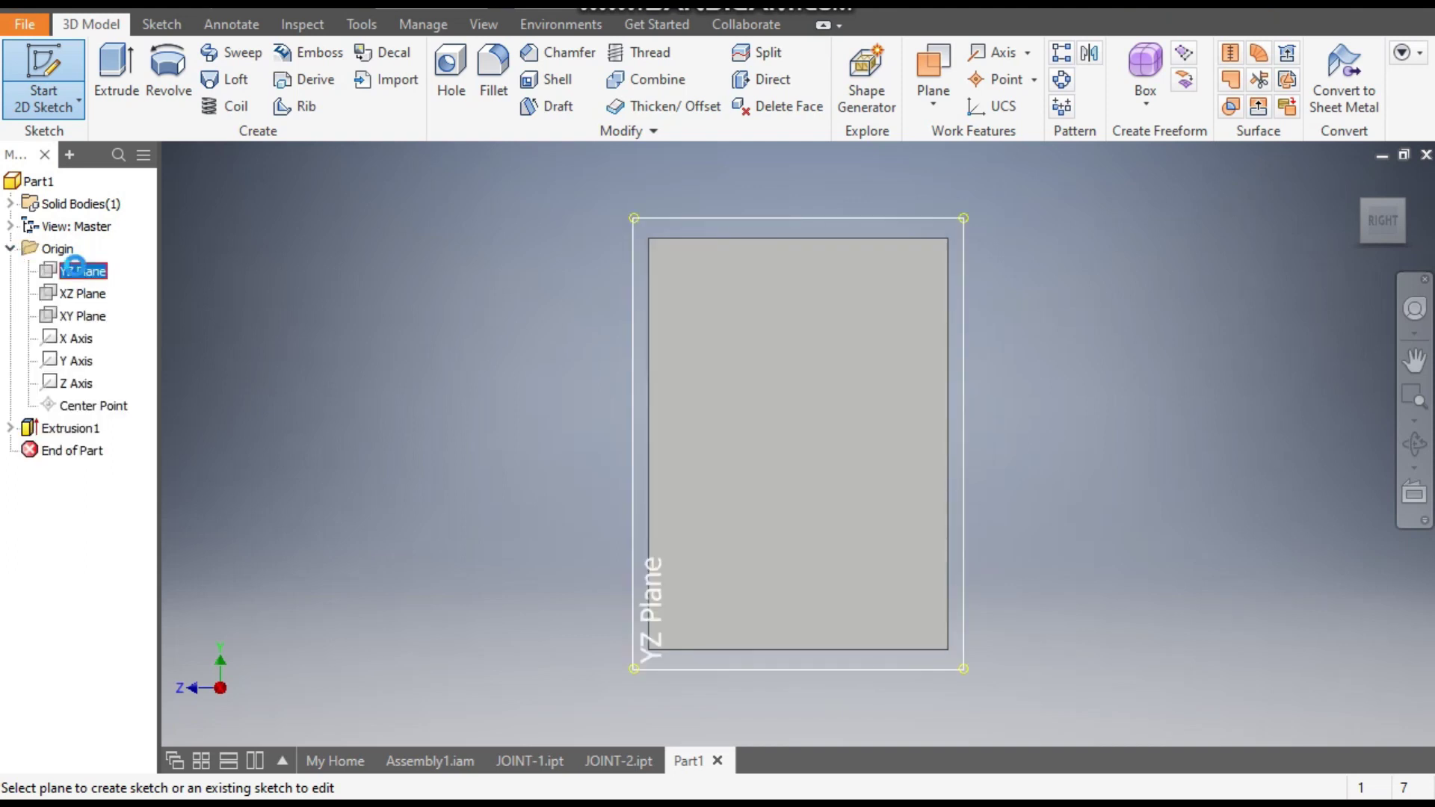
{"action": "mouse_move", "coordinate": [490, 432]}
{"action": "left_mouse_down"}
{"action": "mouse_move", "coordinate": [480, 454]}
{"action": "mouse_move", "coordinate": [449, 448]}
{"action": "left_mouse_up"}
{"action": "key", "text": "Escape"}
{"action": "left_click", "coordinate": [478, 25]}
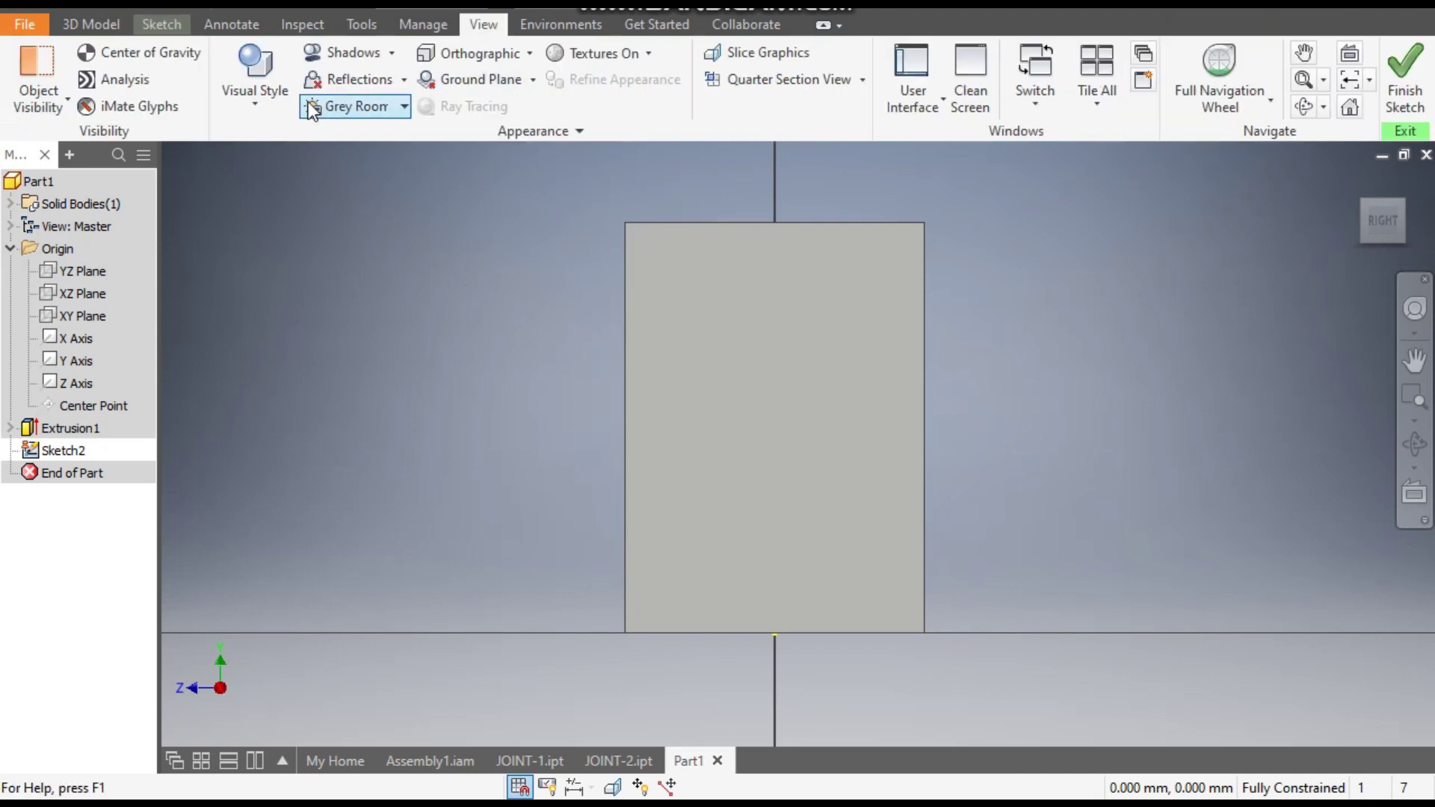
{"action": "left_click", "coordinate": [255, 78]}
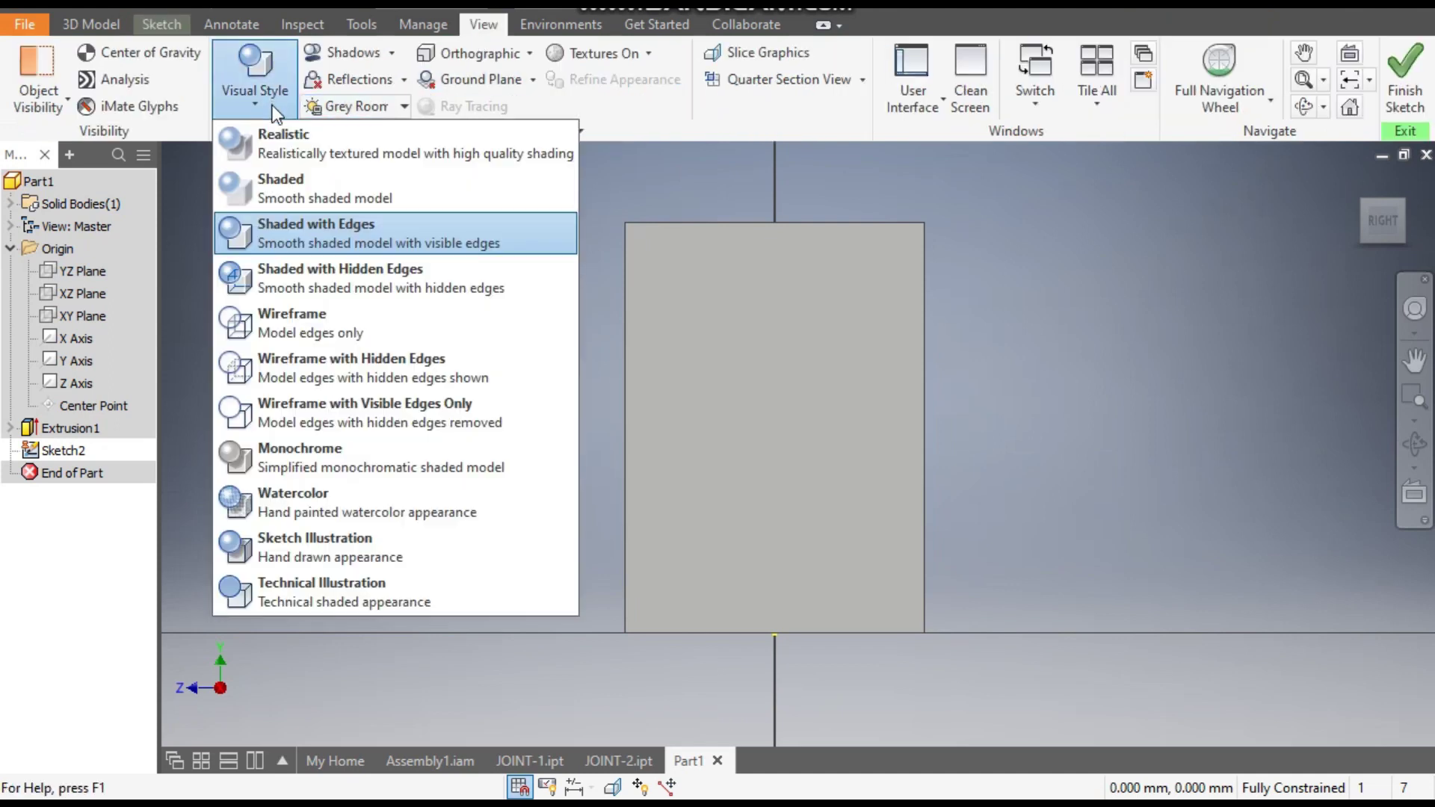
{"action": "left_click", "coordinate": [321, 312]}
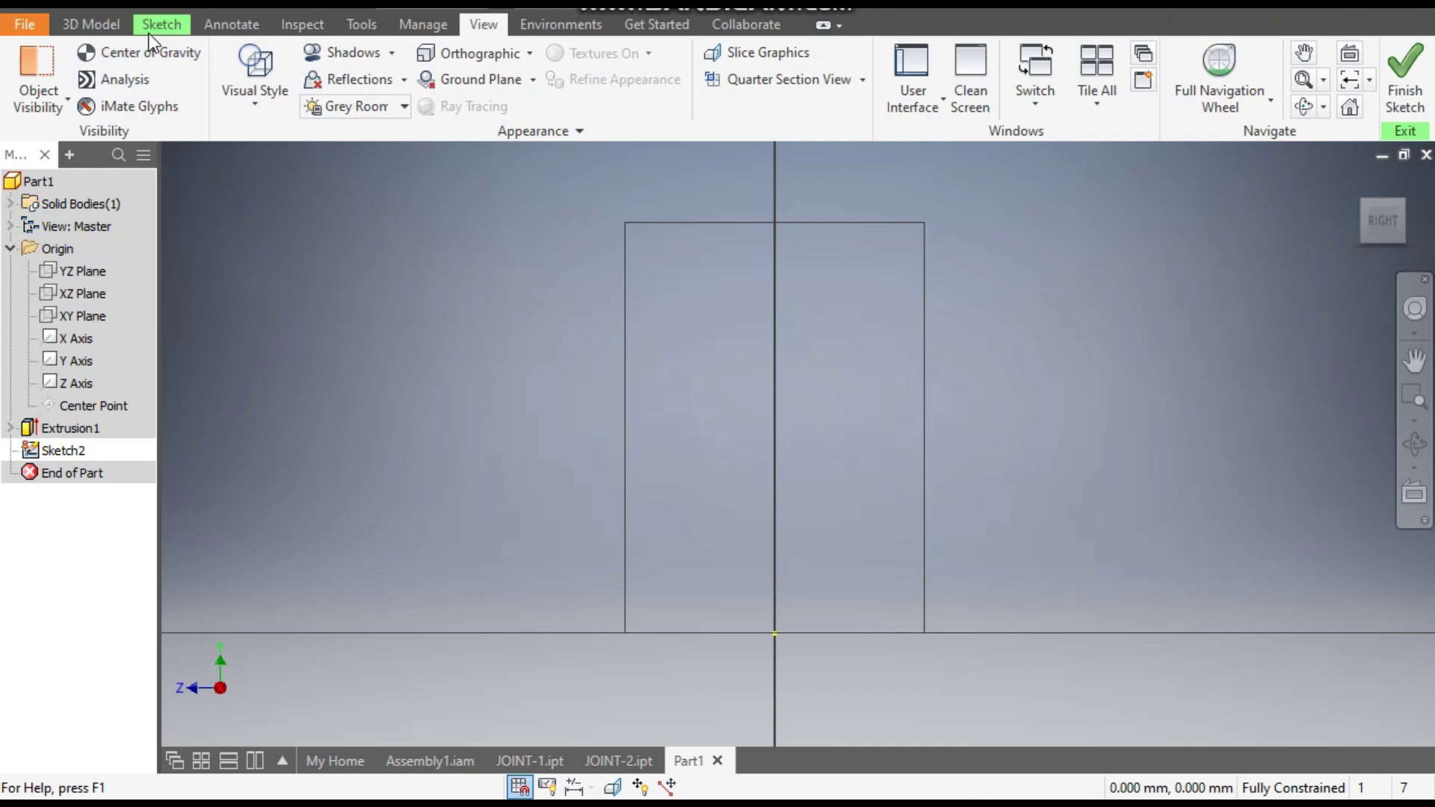
{"action": "left_click", "coordinate": [154, 29]}
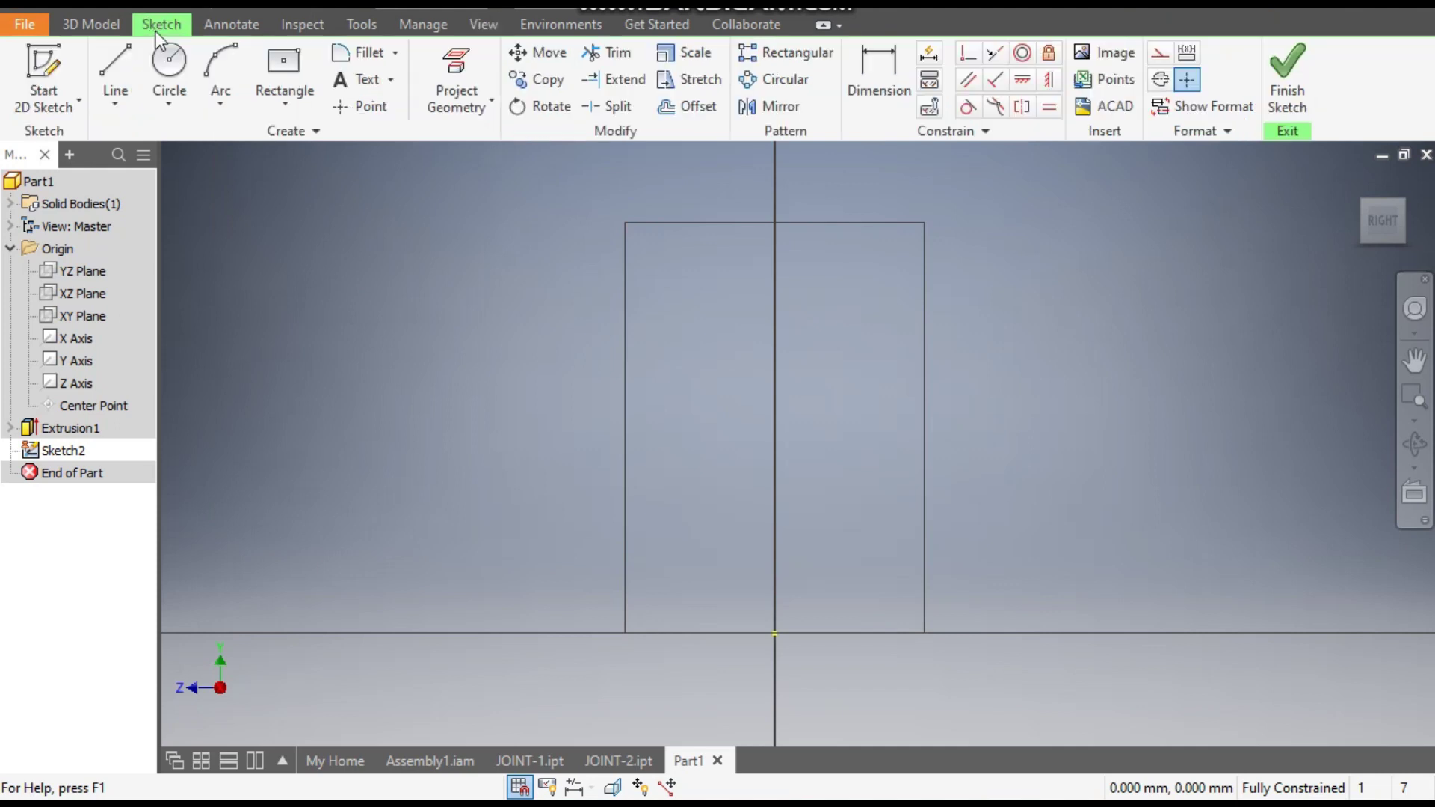
Step: Draw a closed line profile with a tapered notch: slanted edges, inner wall, bottom, outer side, top
{"action": "left_click", "coordinate": [112, 64]}
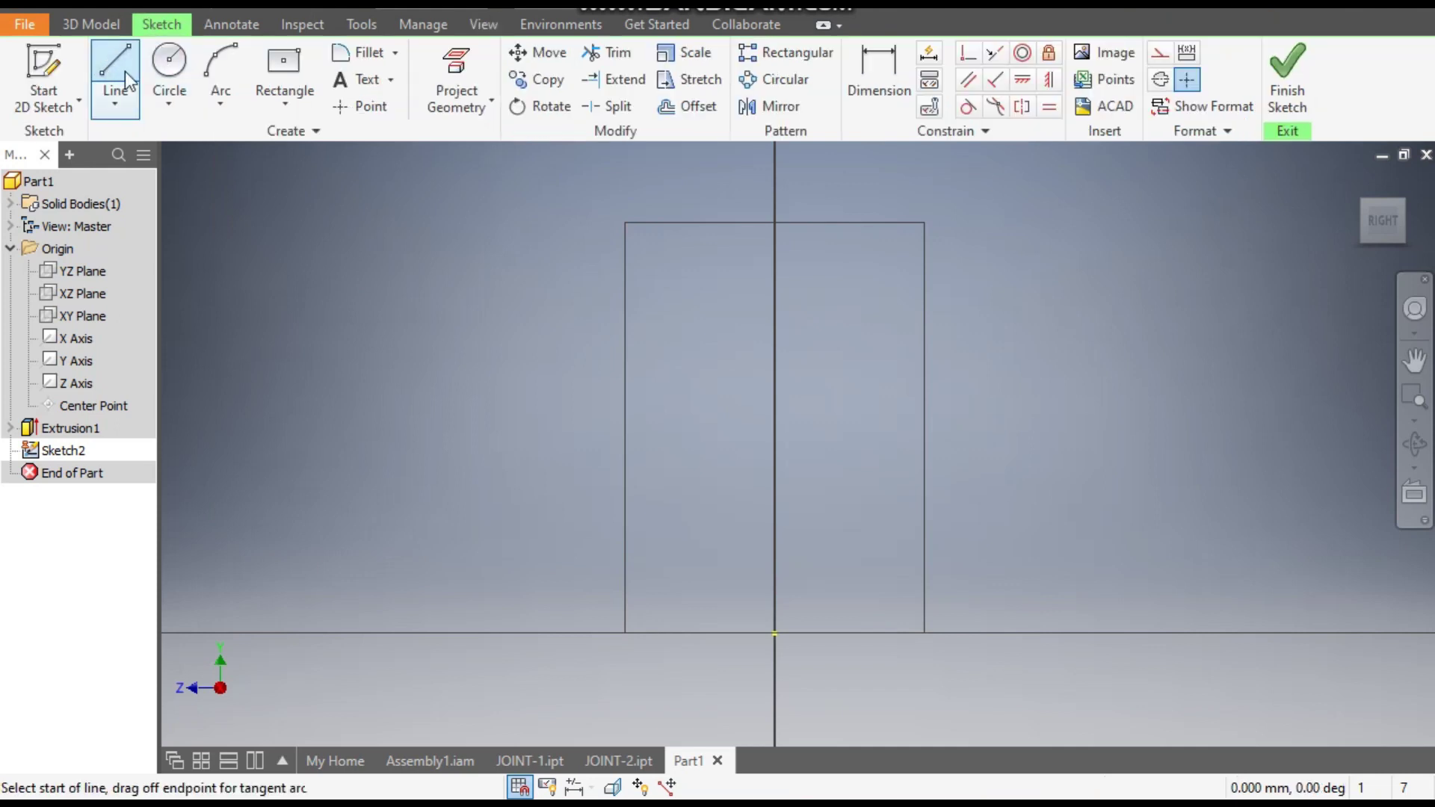
{"action": "left_click", "coordinate": [664, 222]}
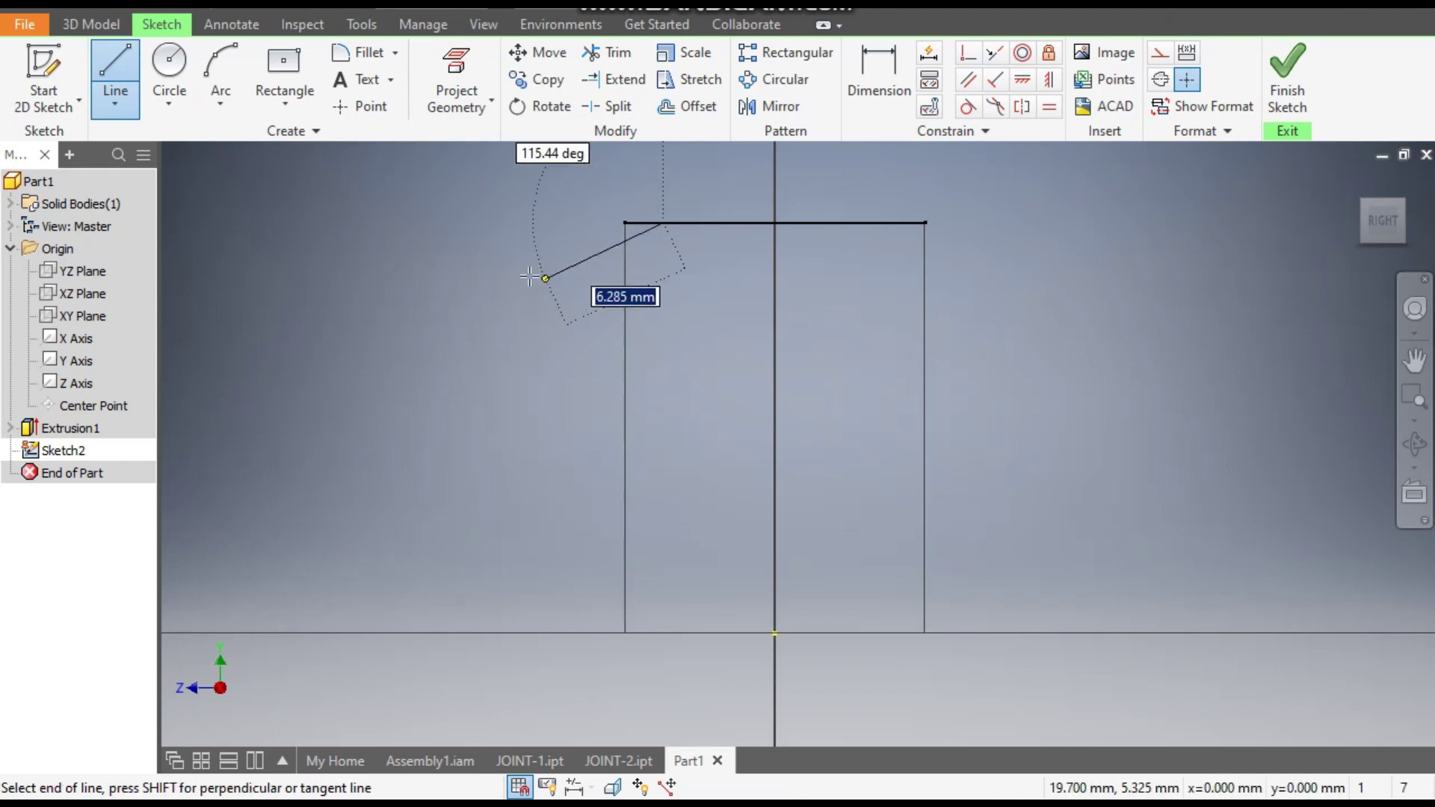
{"action": "left_click", "coordinate": [542, 280]}
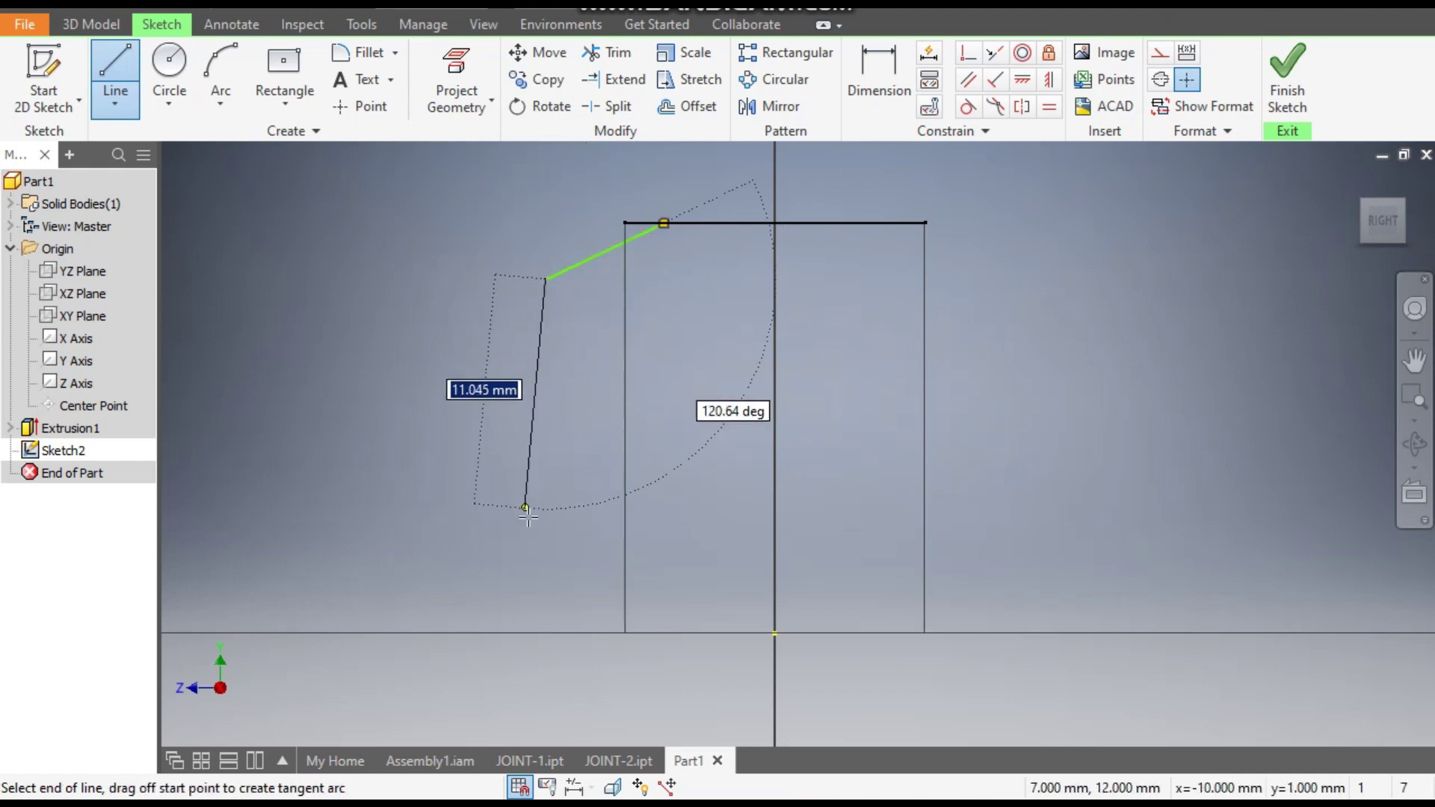
{"action": "left_click", "coordinate": [546, 572]}
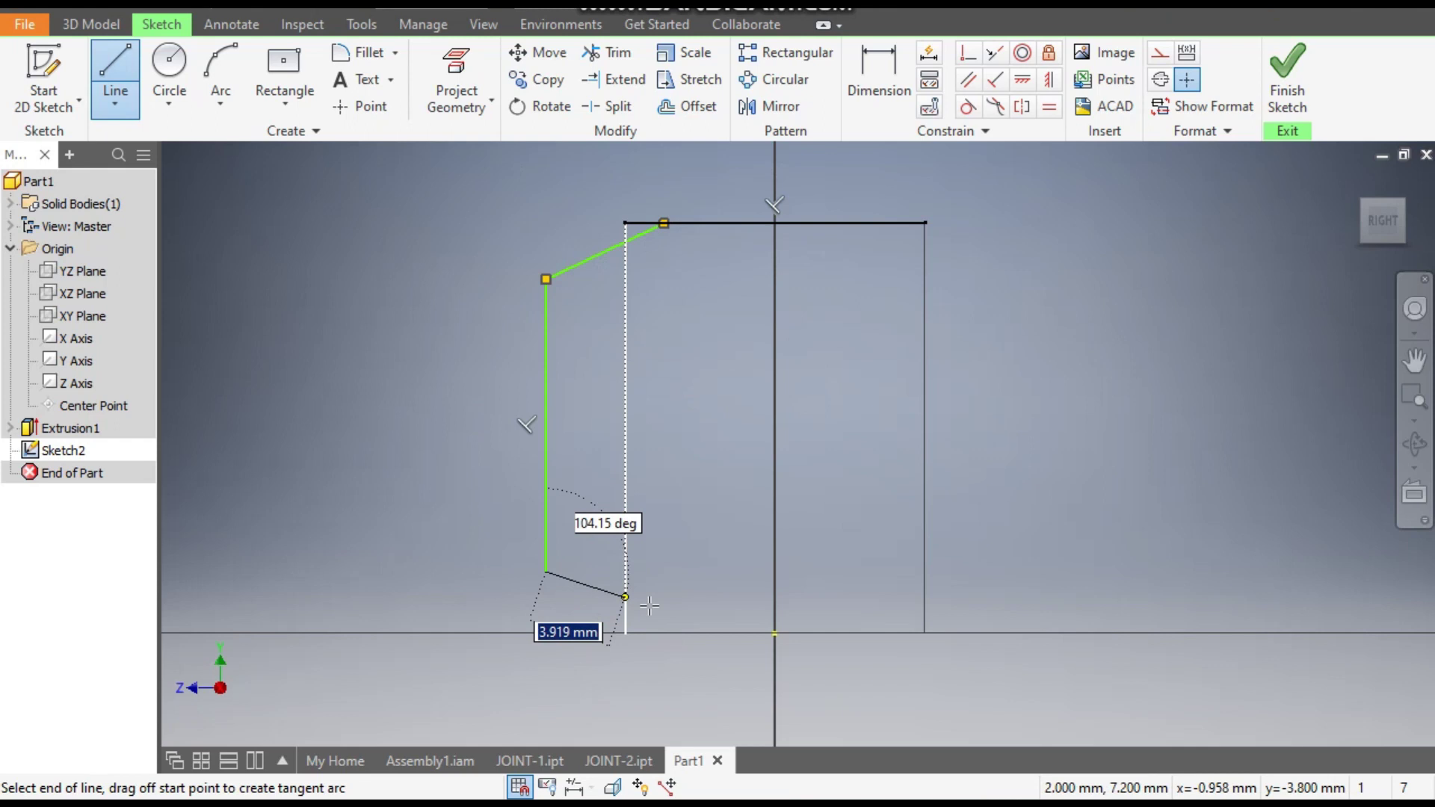
{"action": "left_click", "coordinate": [656, 633]}
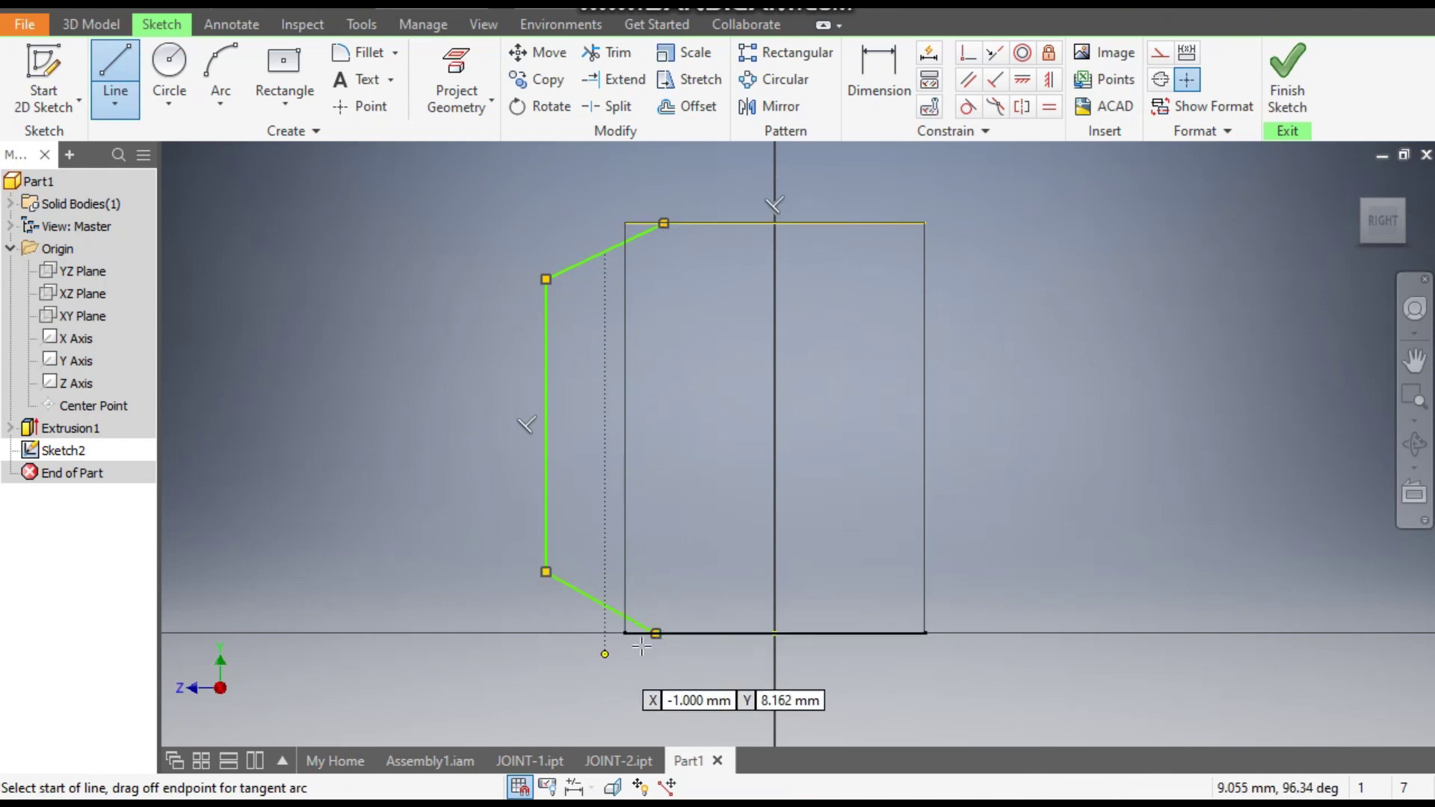
{"action": "left_click", "coordinate": [462, 633]}
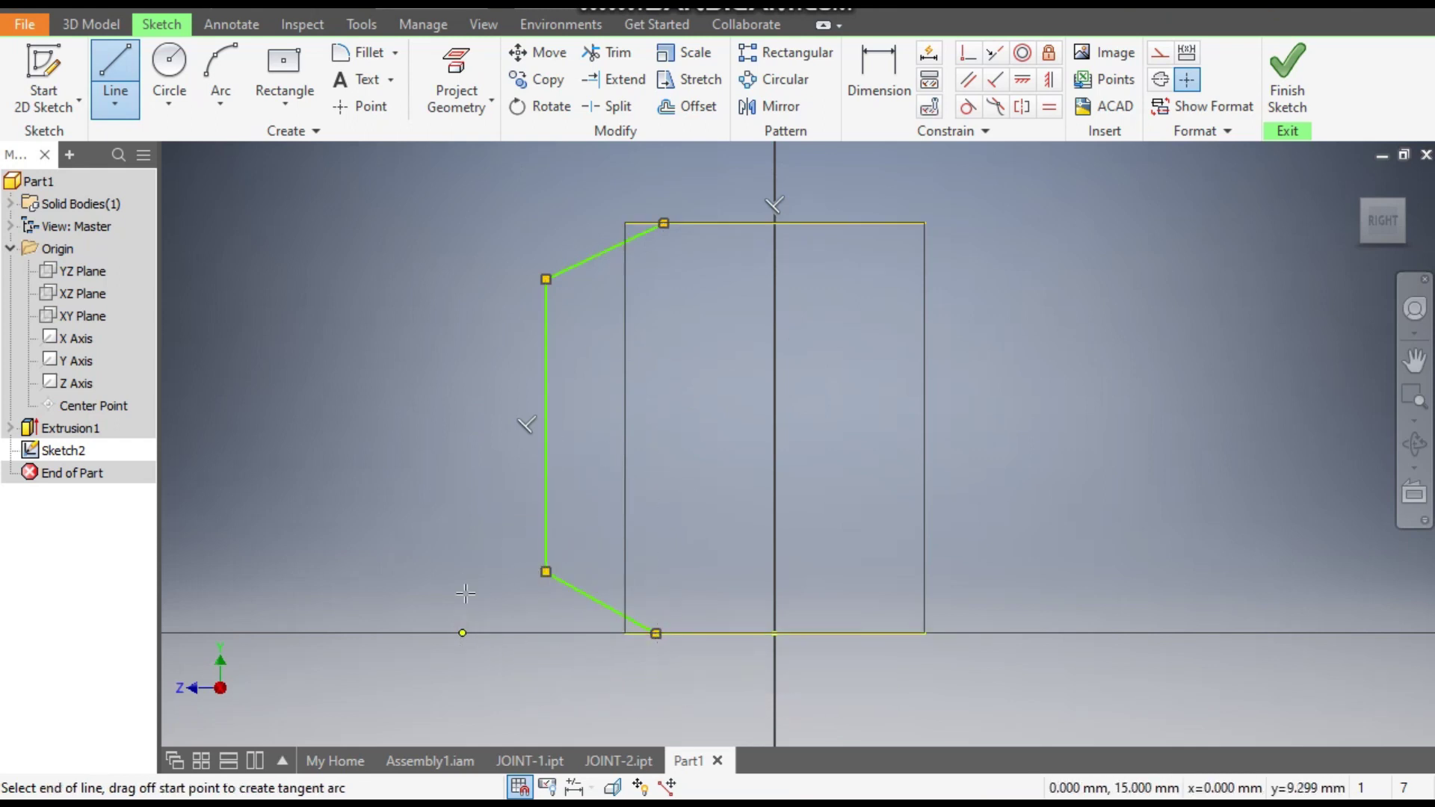
{"action": "left_click", "coordinate": [461, 223]}
{"action": "left_click", "coordinate": [663, 223]}
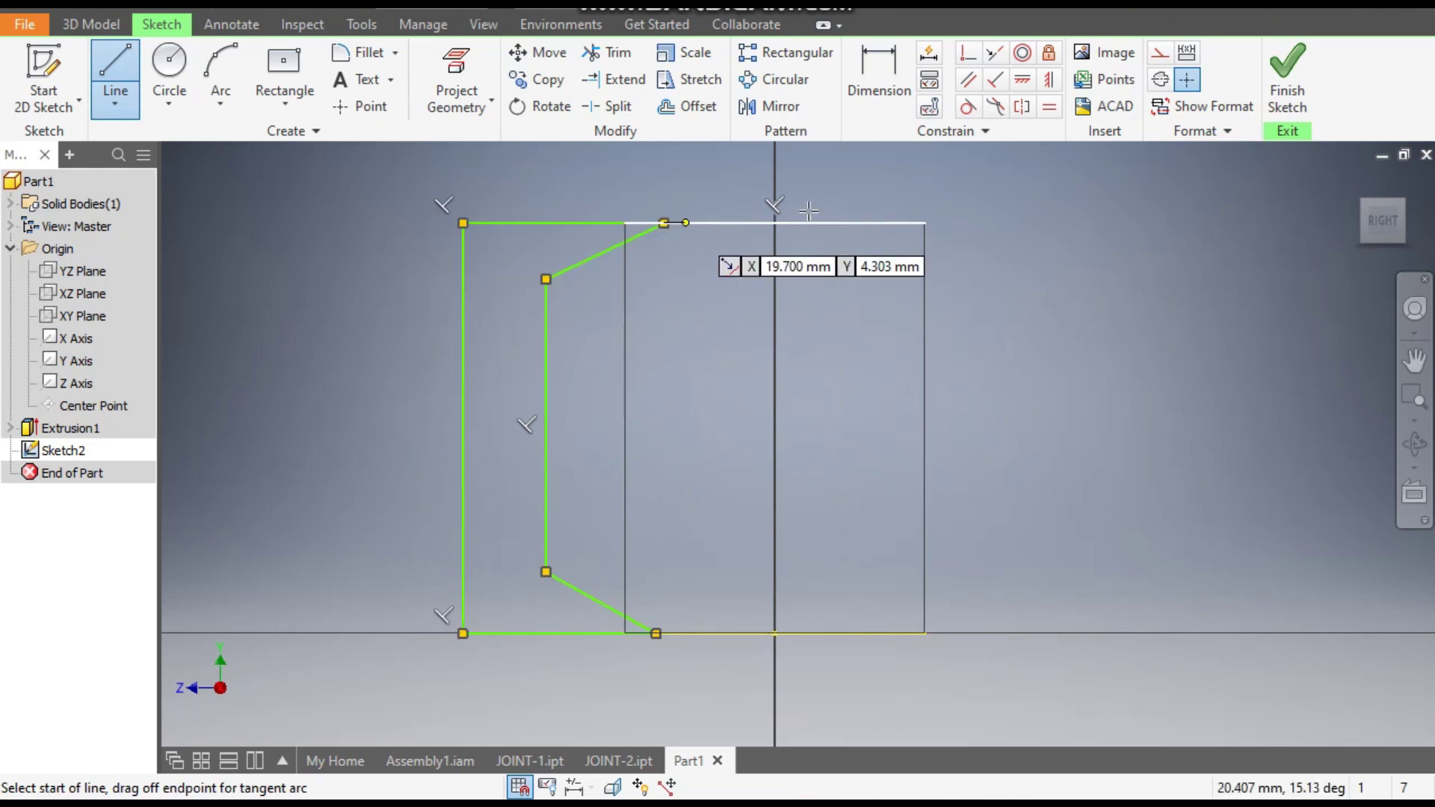
{"action": "key", "text": "Escape"}
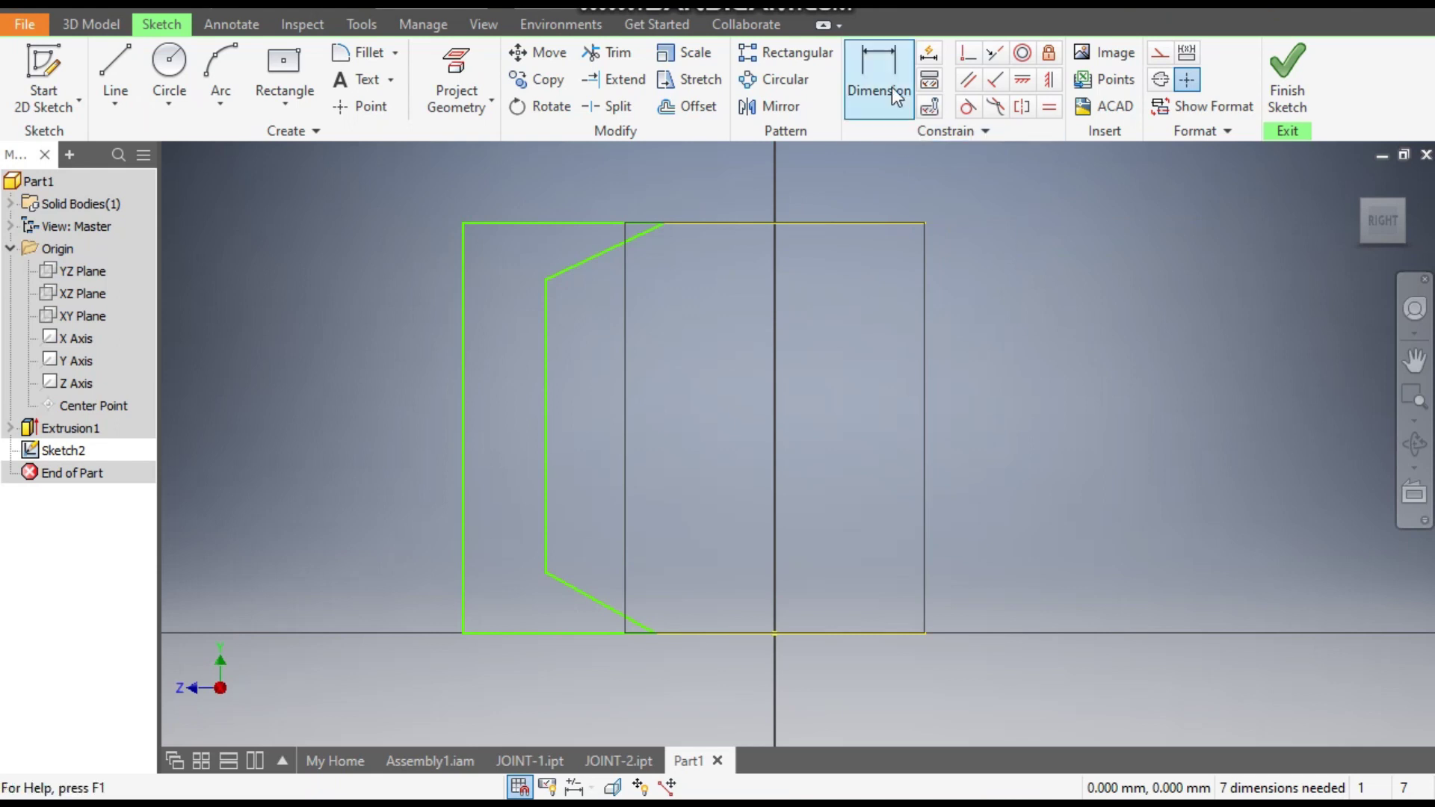
Step: Dimension the top slanted-edge endpoint 0.25 mm from the rectangle's left edge
{"action": "left_click", "coordinate": [629, 253]}
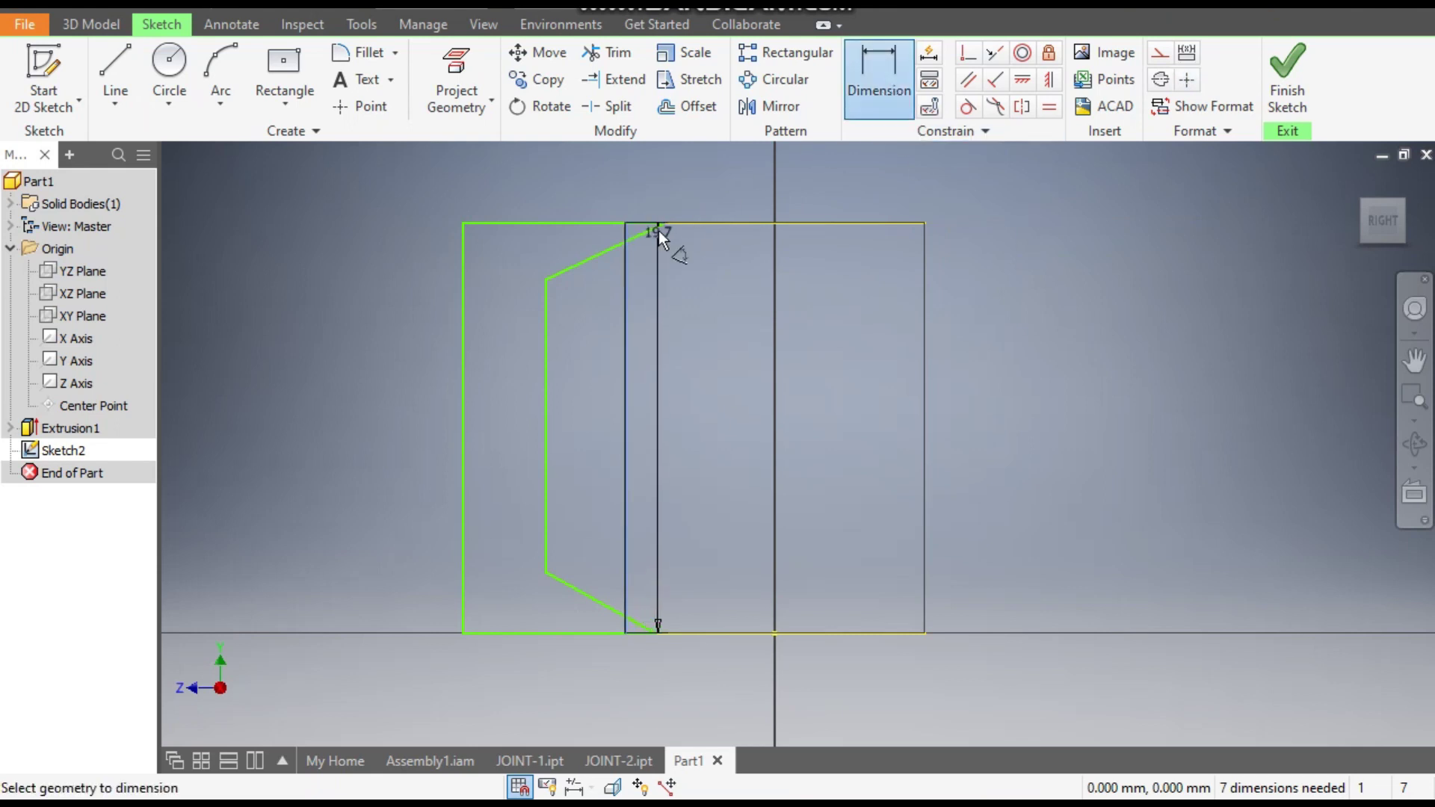
{"action": "left_click", "coordinate": [664, 229]}
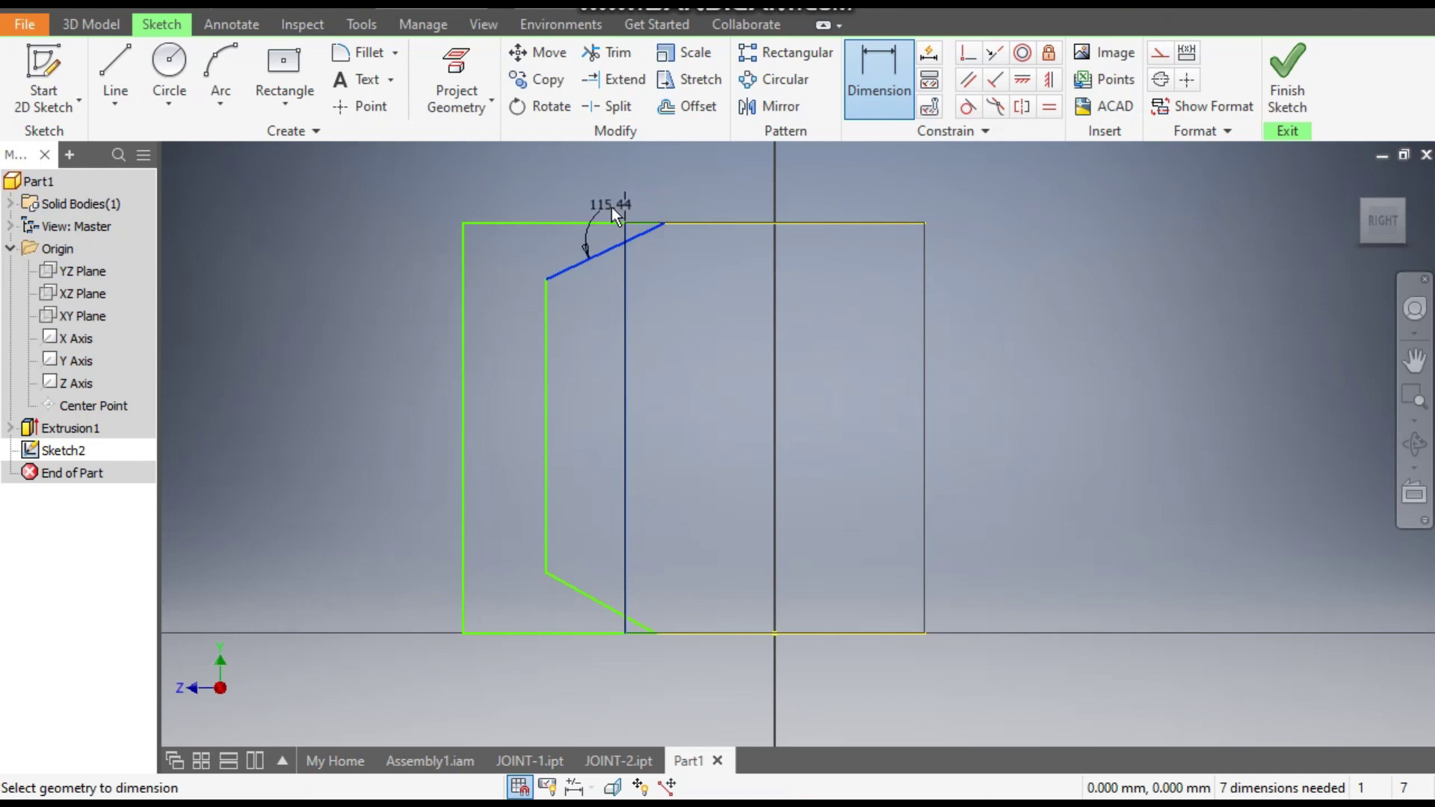
{"action": "key", "text": "Escape"}
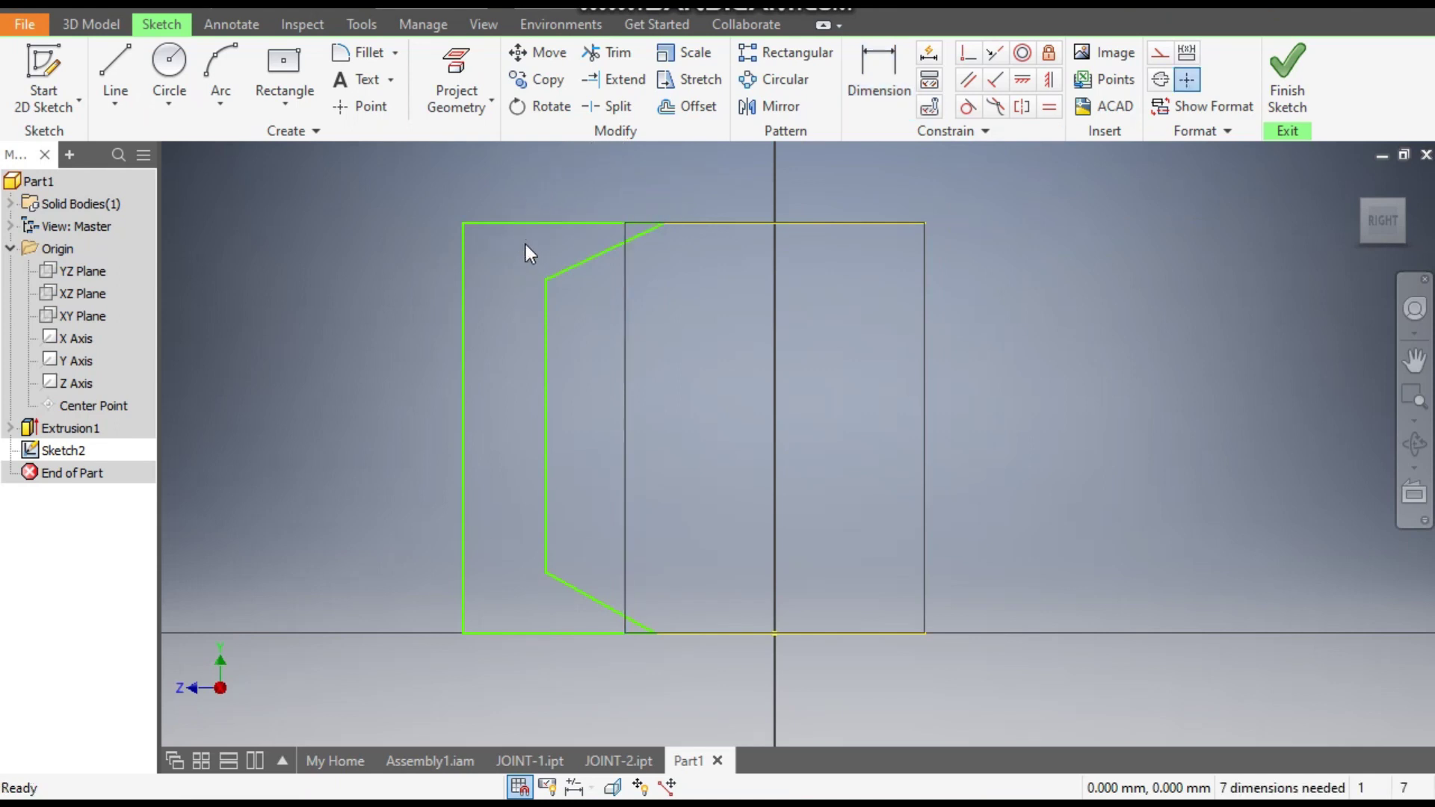
{"action": "left_click", "coordinate": [882, 76]}
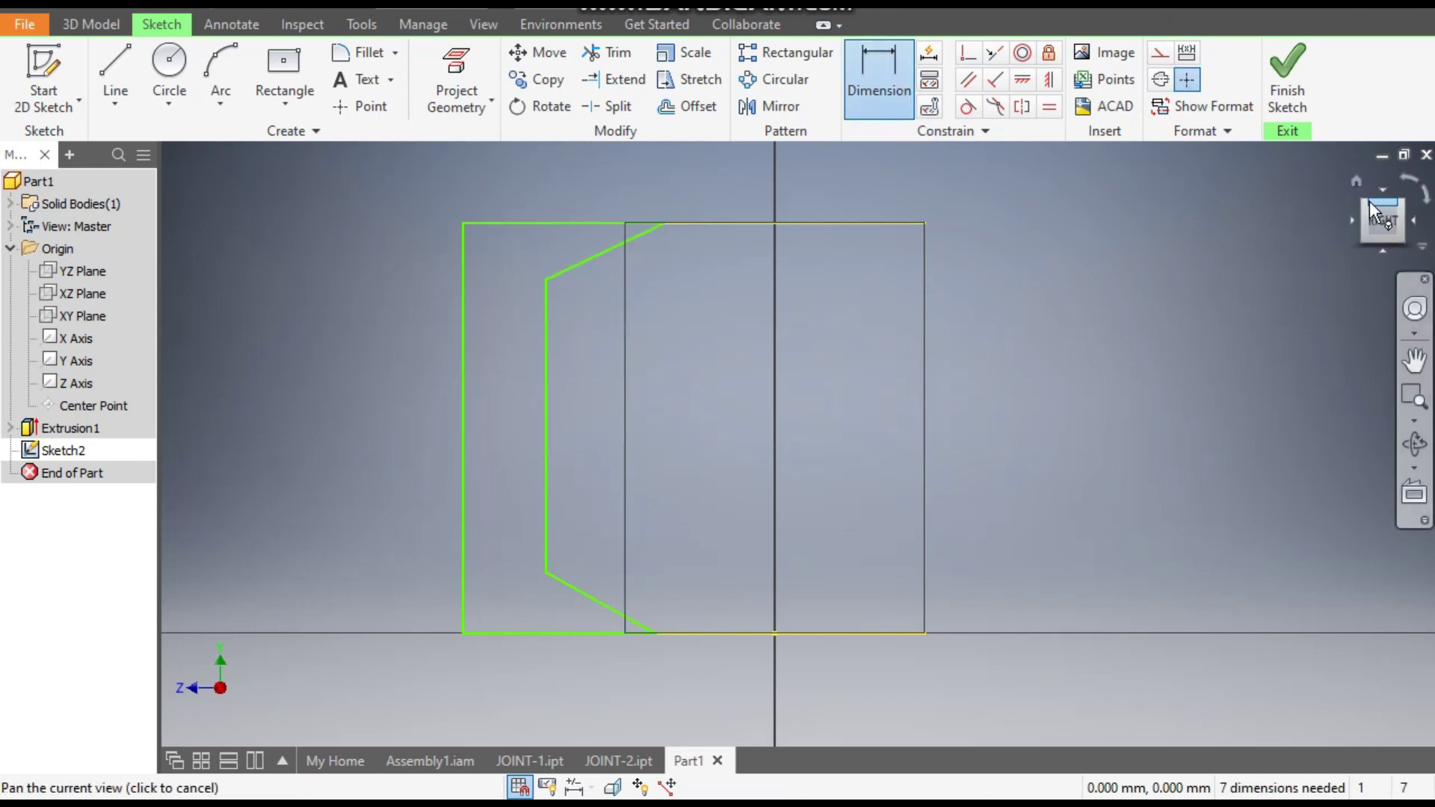
{"action": "key", "text": "F6"}
{"action": "scroll", "coordinate": [786, 311], "scroll_direction": "up", "scroll_amount": 5}
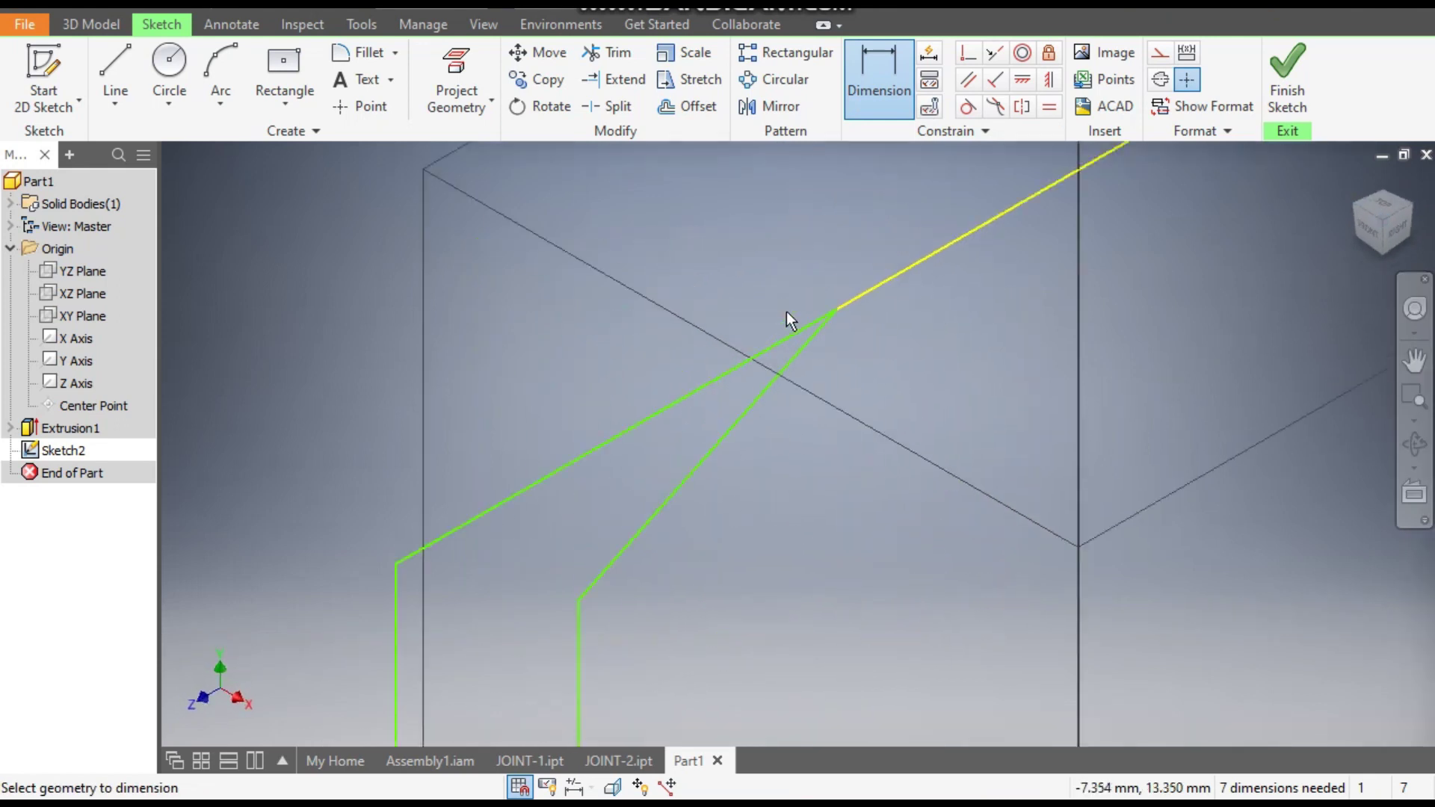
{"action": "left_click", "coordinate": [837, 310]}
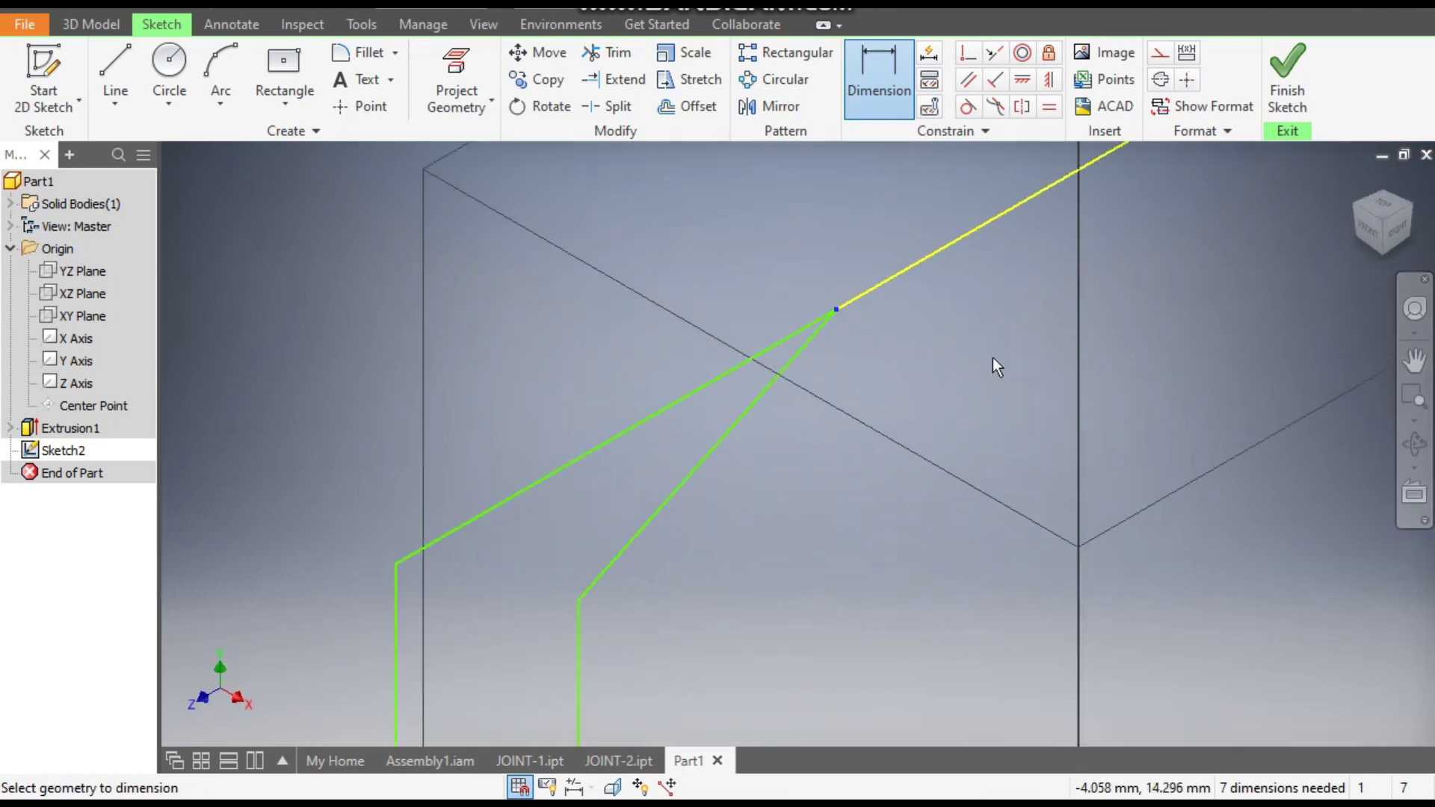
{"action": "left_click", "coordinate": [1399, 237]}
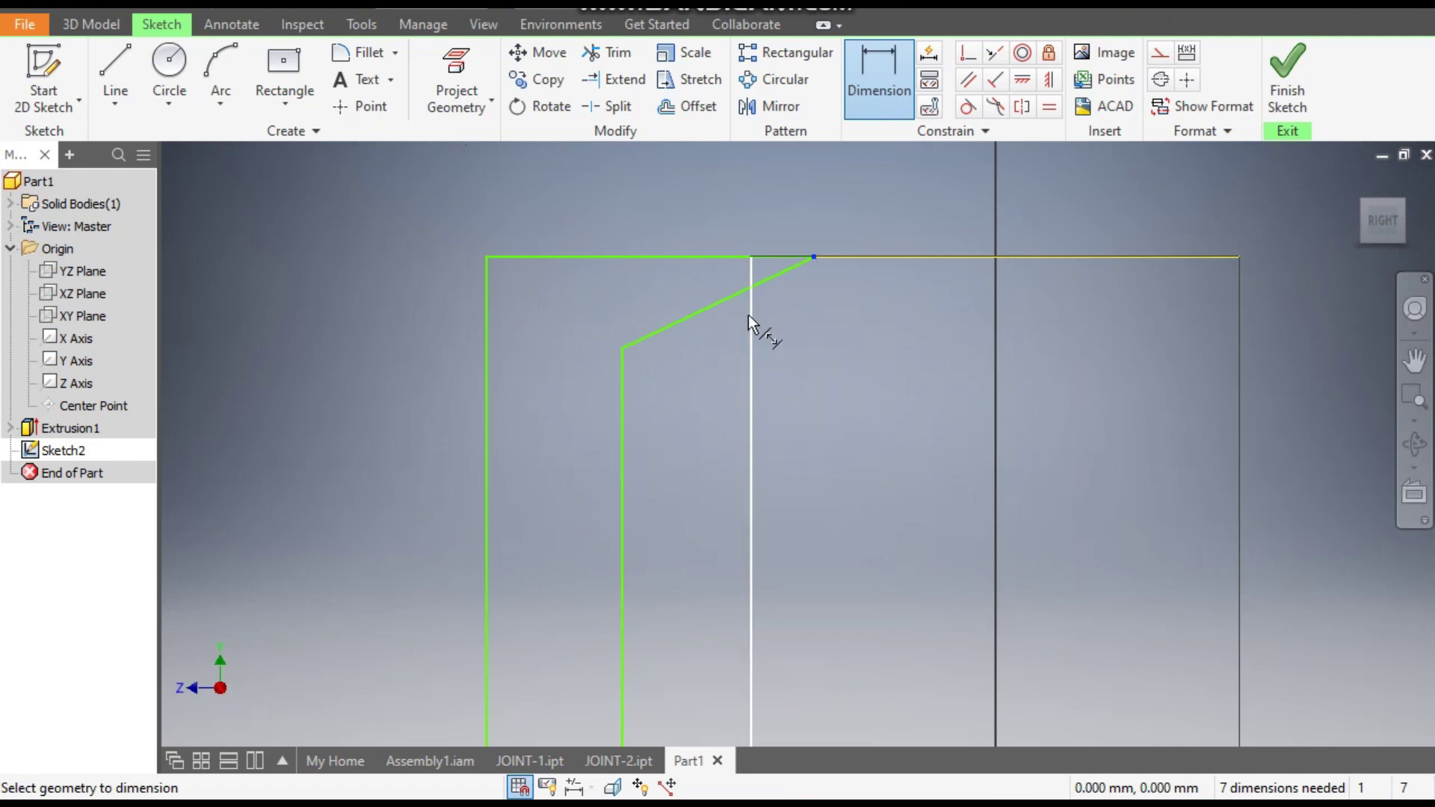
{"action": "left_click", "coordinate": [750, 317]}
{"action": "left_click", "coordinate": [777, 209]}
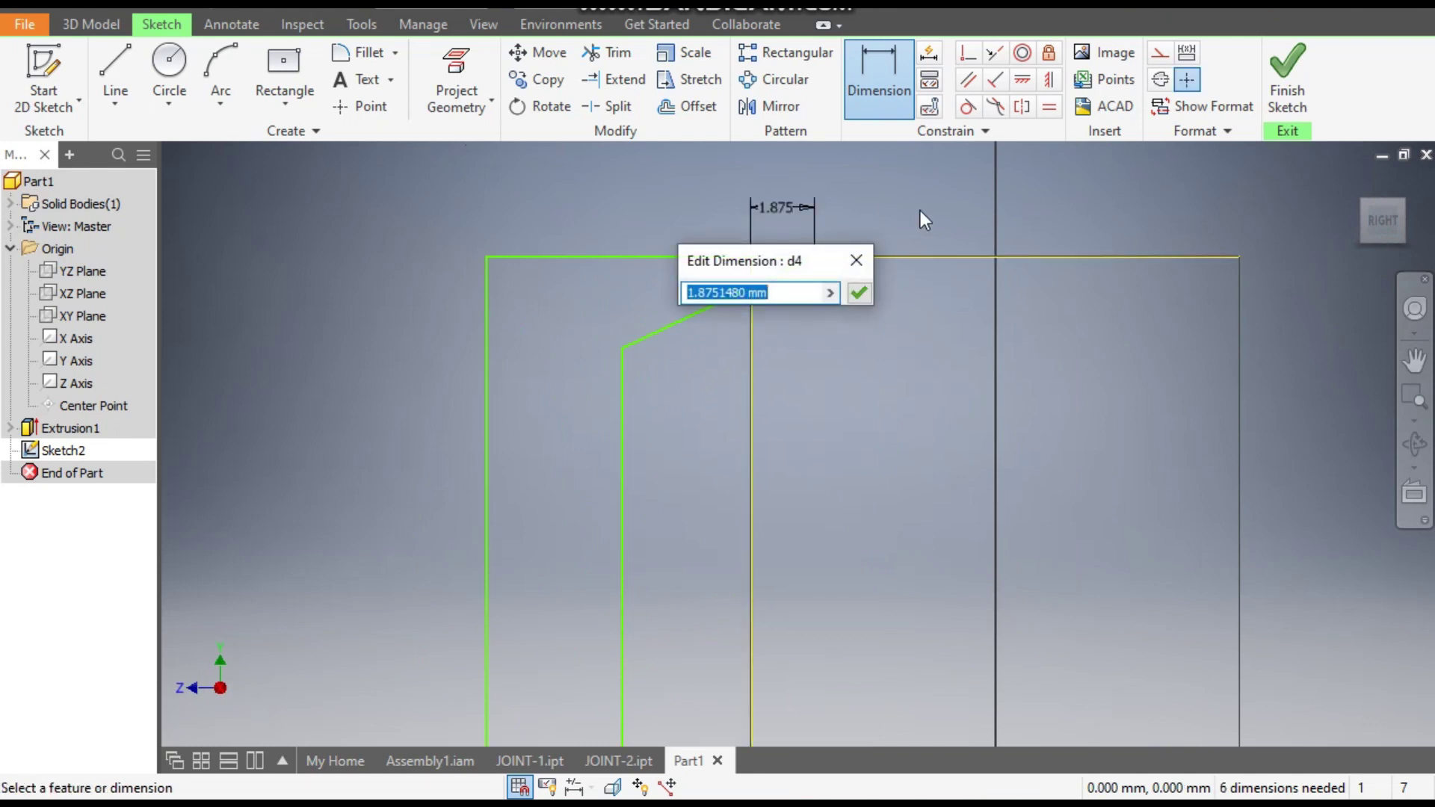
{"action": "type", "text": "0.2"}
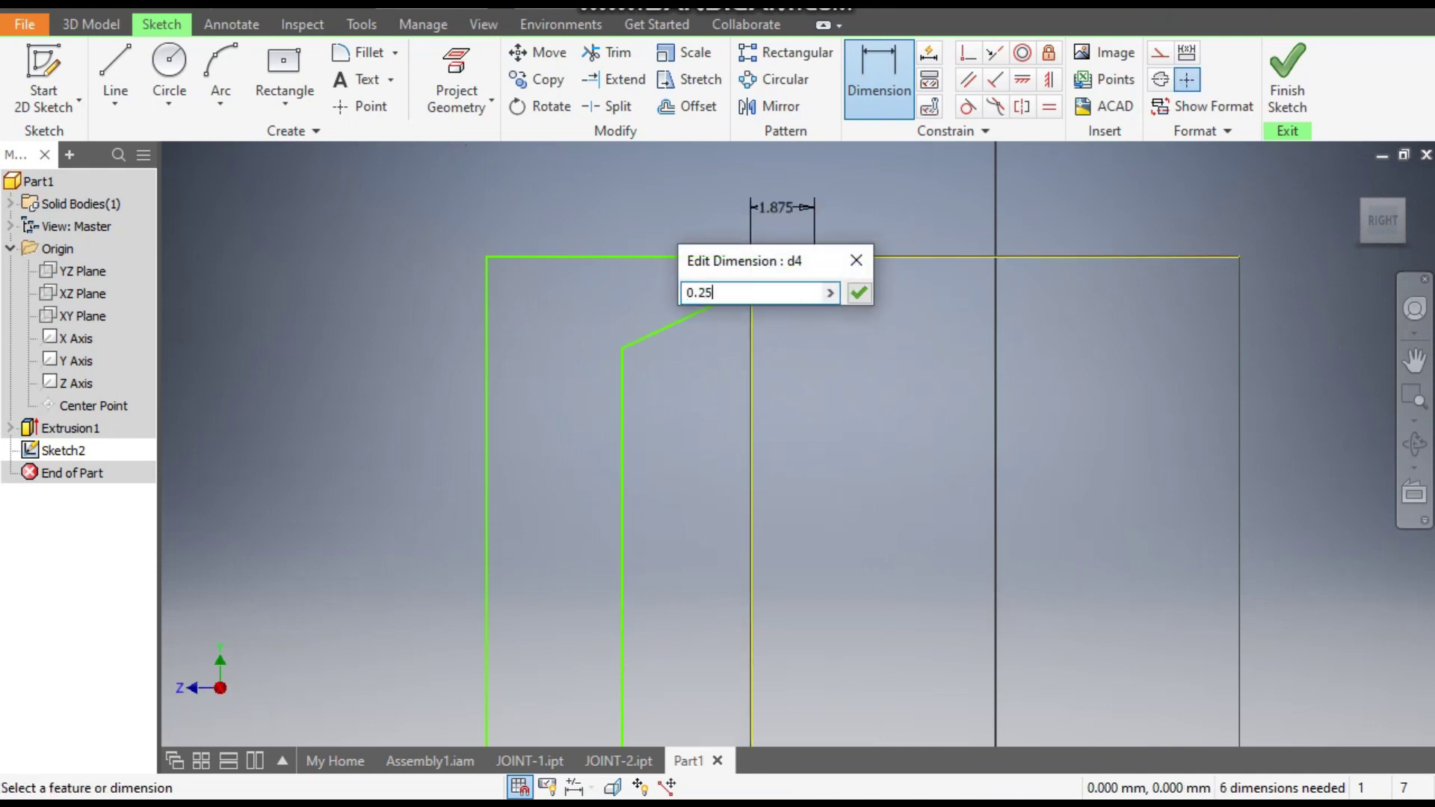
{"action": "type", "text": "5"}
{"action": "key", "text": "Return"}
Step: Dimension the bottom slanted-edge endpoint 0.25 mm from the same edge, then recentre the profile
{"action": "scroll", "coordinate": [725, 244], "scroll_direction": "down", "scroll_amount": 2}
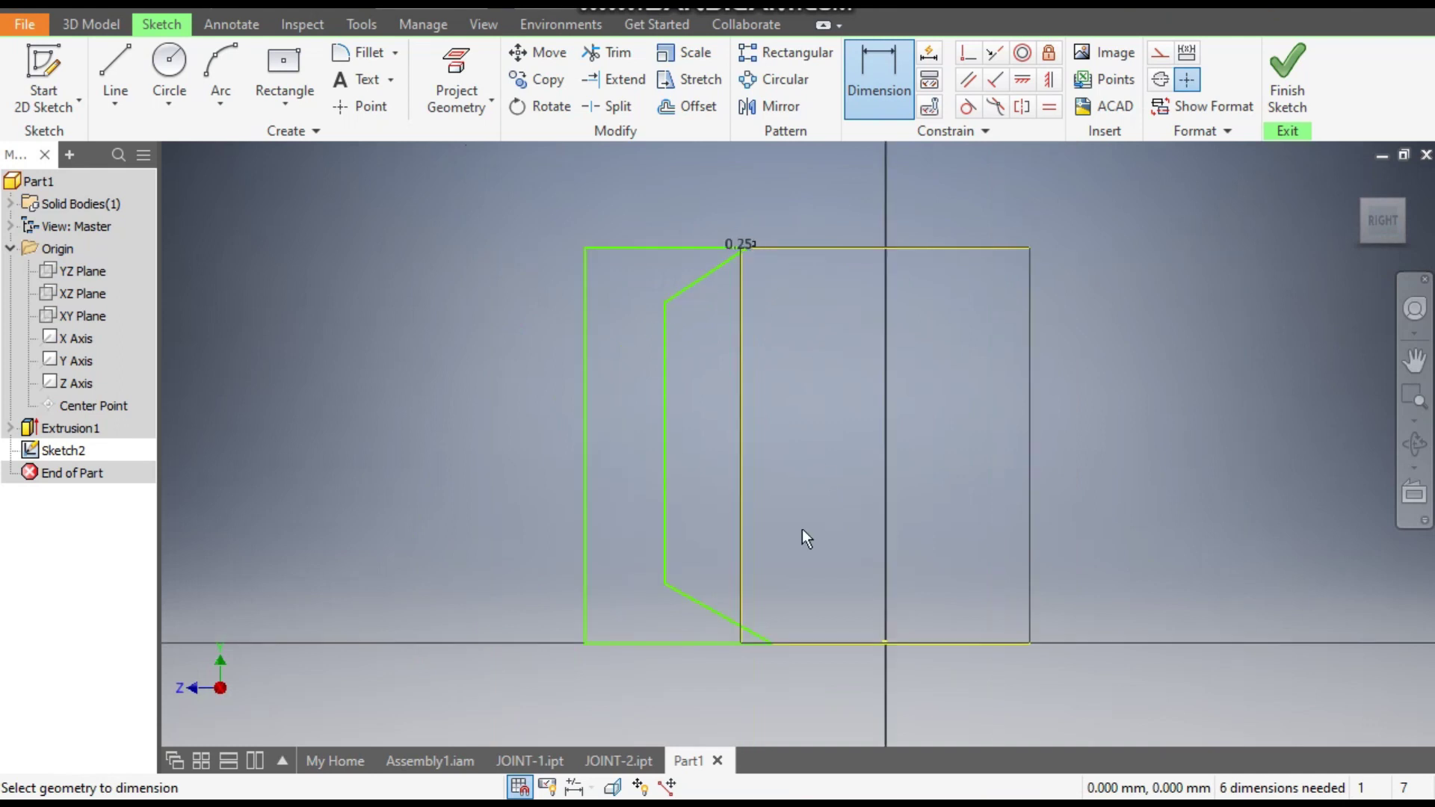
{"action": "left_click", "coordinate": [741, 602]}
{"action": "left_click", "coordinate": [1363, 240]}
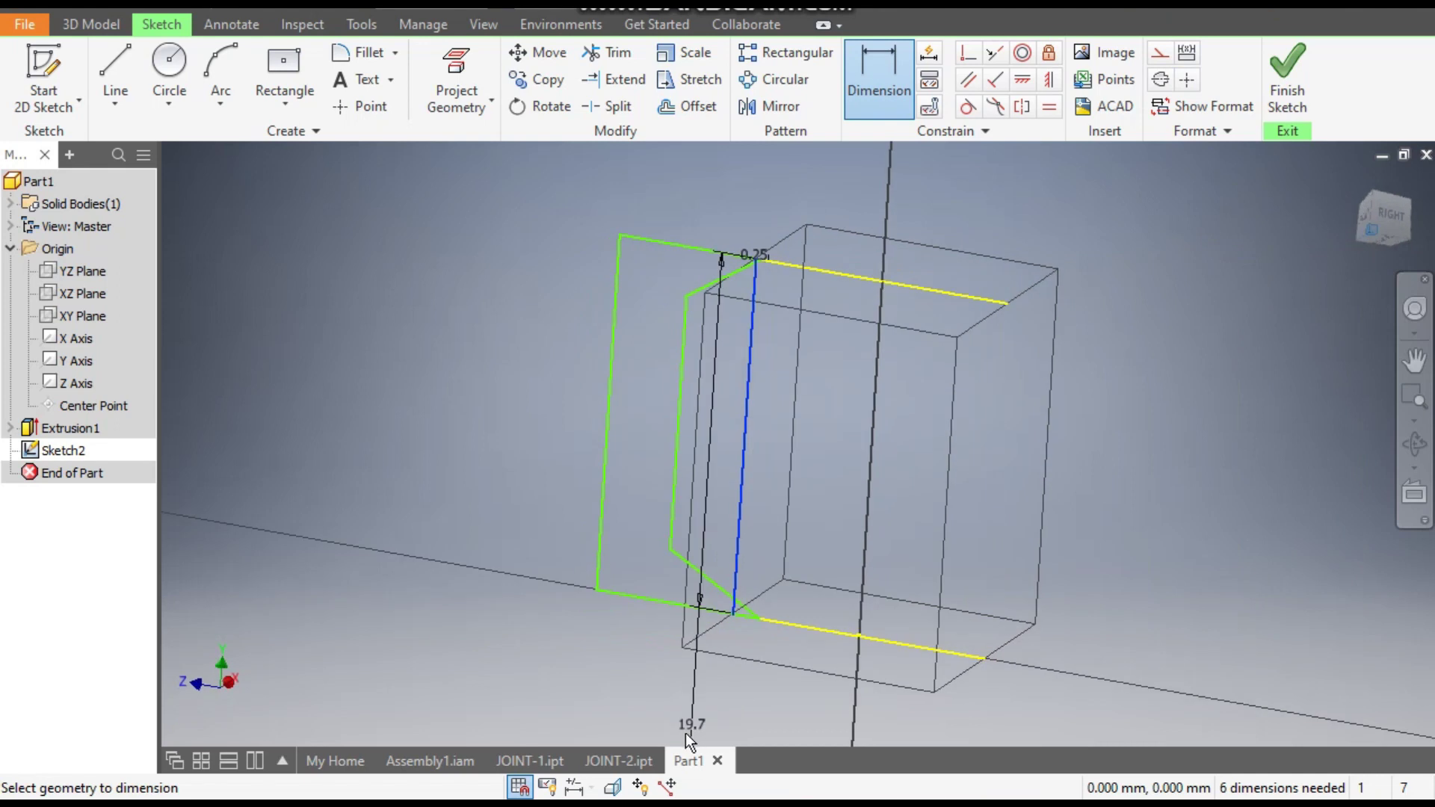
{"action": "scroll", "coordinate": [779, 583], "scroll_direction": "up", "scroll_amount": 4}
{"action": "left_click", "coordinate": [770, 594]}
{"action": "left_click", "coordinate": [794, 545]}
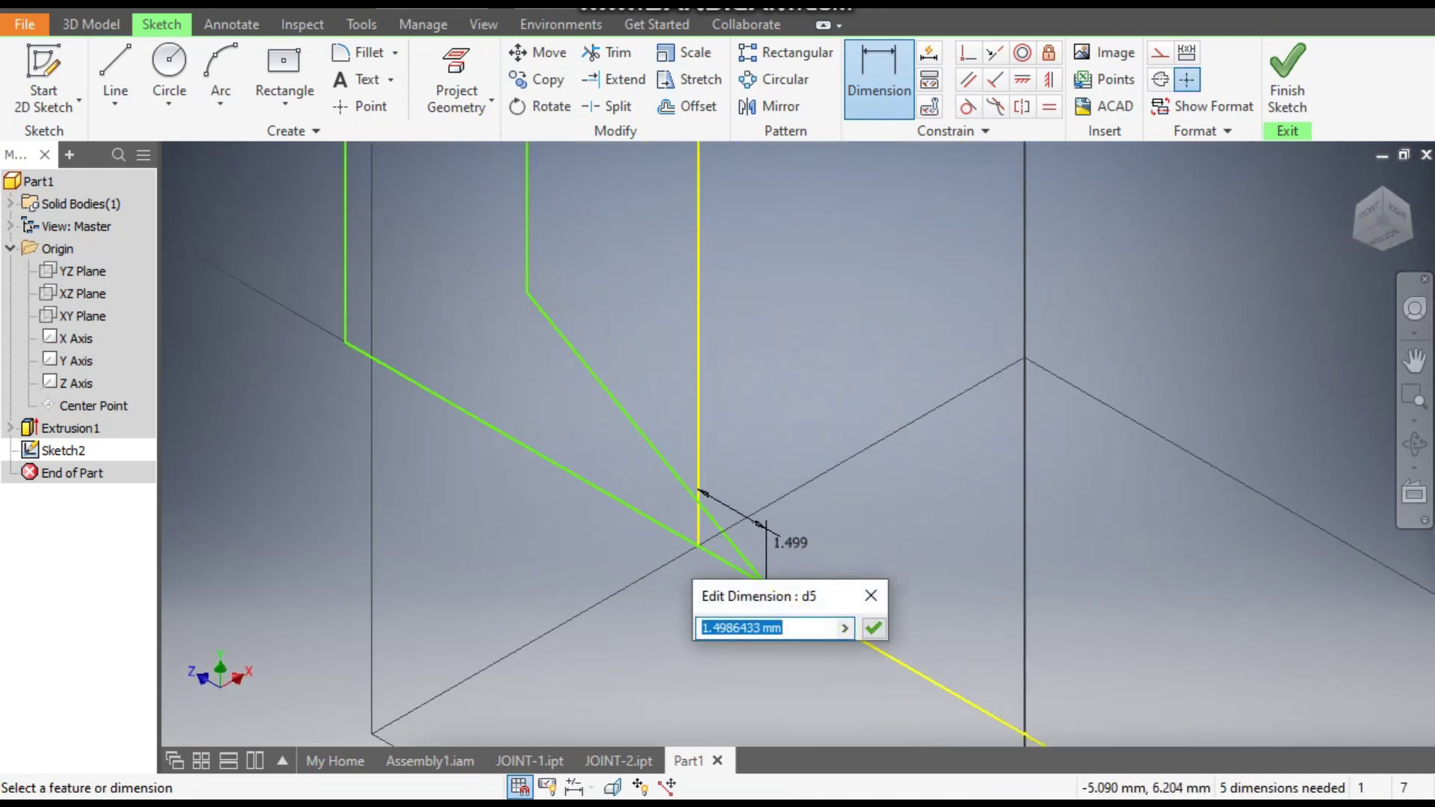
{"action": "type", "text": "0.25"}
{"action": "key", "text": "Return"}
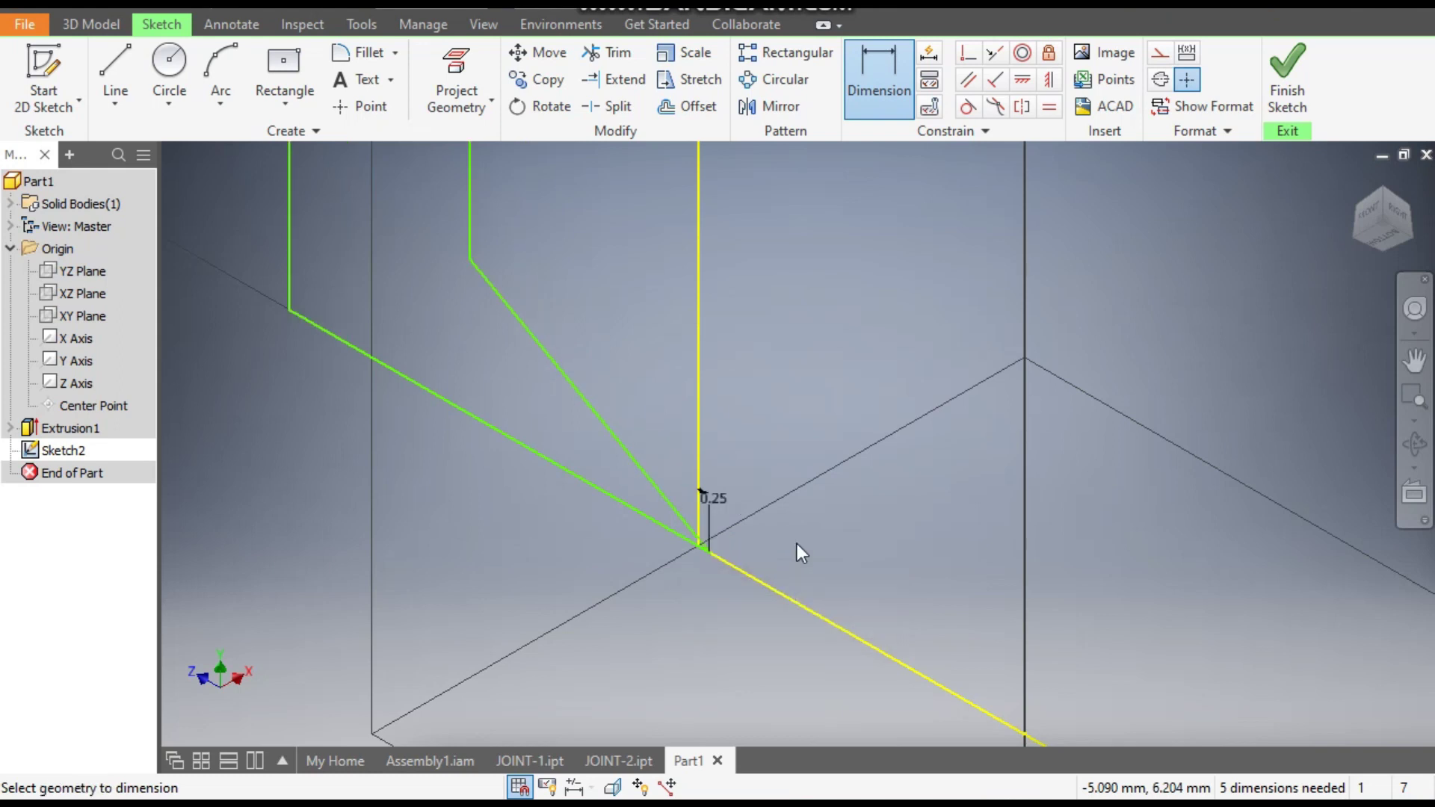
{"action": "left_click", "coordinate": [1372, 221]}
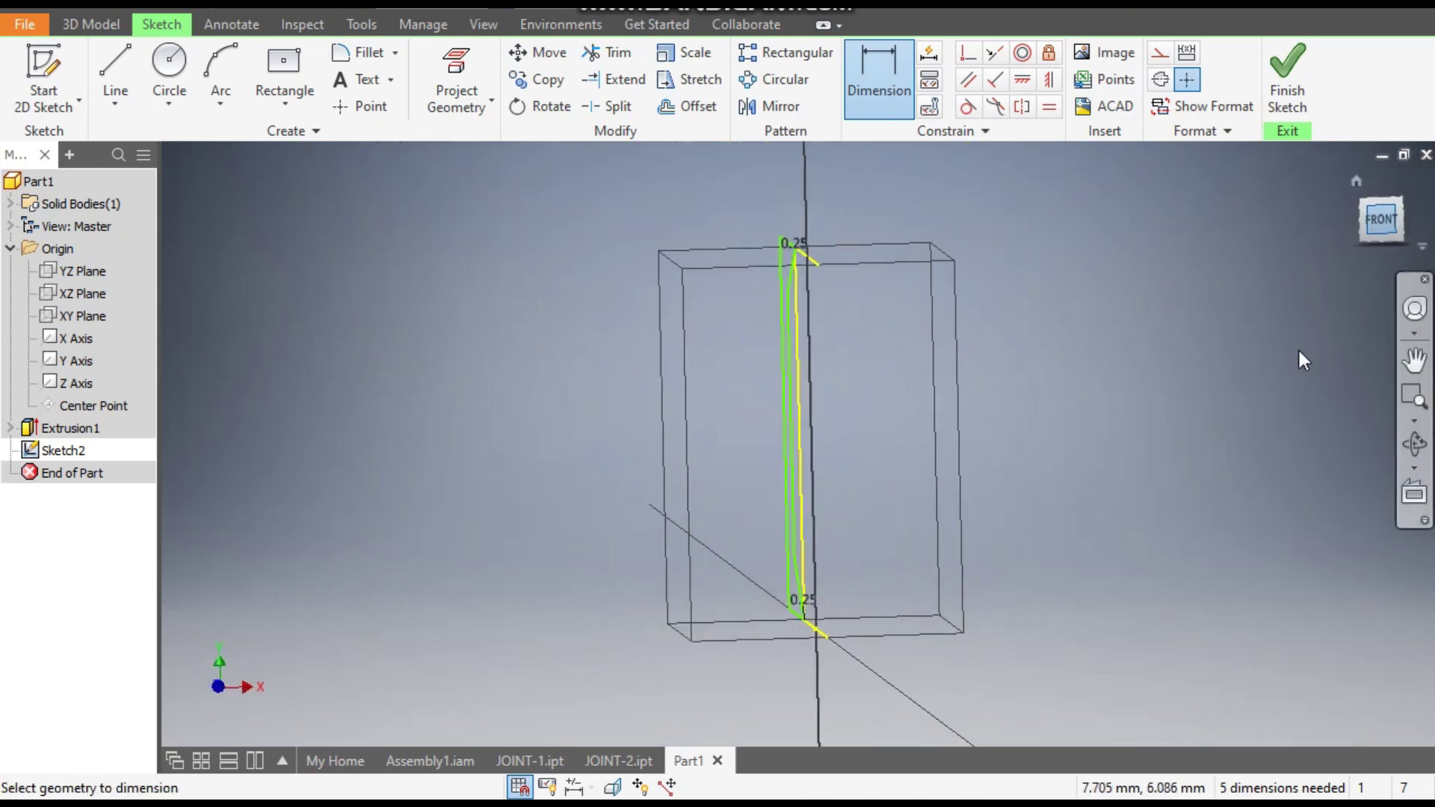
{"action": "left_click", "coordinate": [1420, 228]}
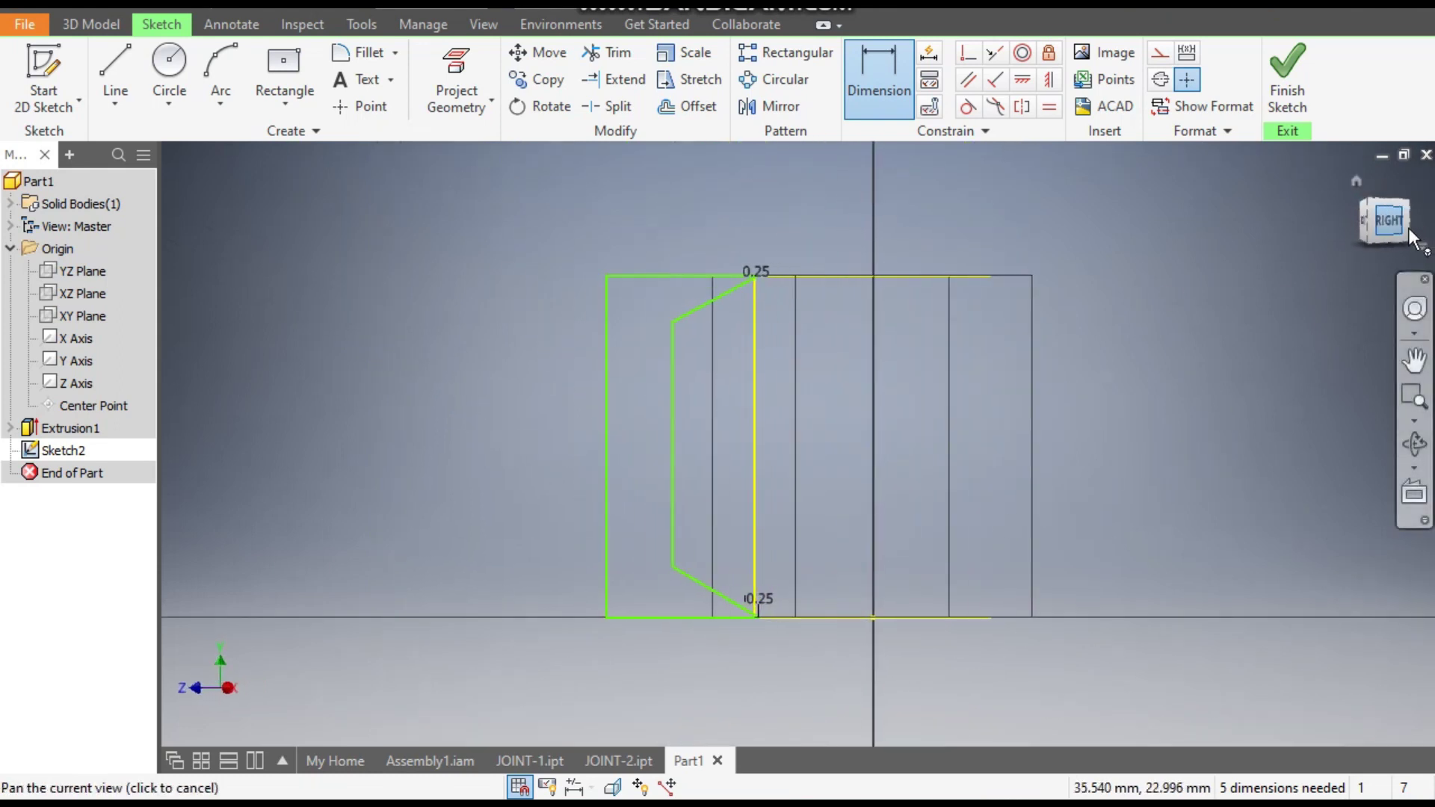
{"action": "middle_click_drag", "start_coordinate": [828, 600], "coordinate": [877, 622]}
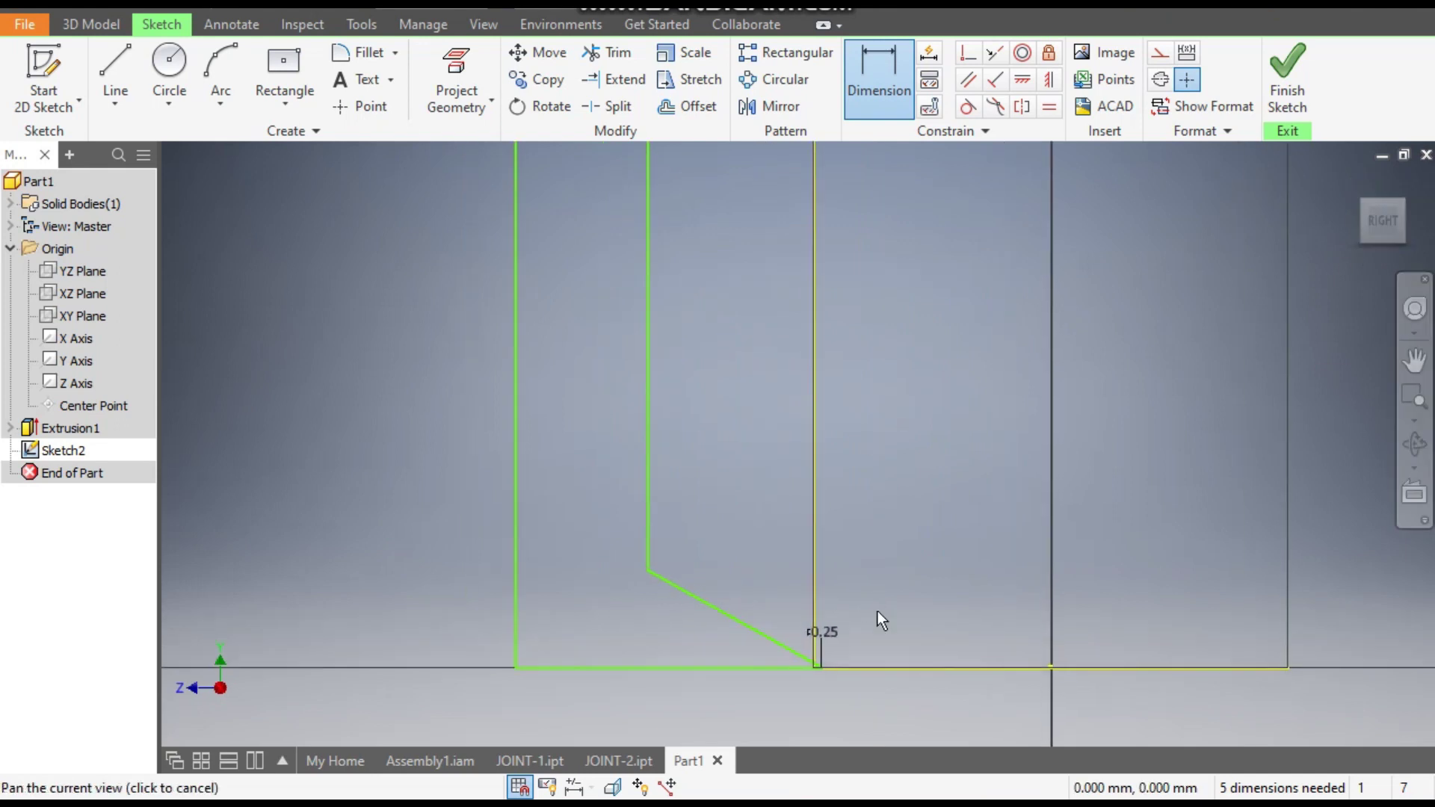
{"action": "scroll", "coordinate": [869, 549], "scroll_direction": "down", "scroll_amount": 2}
{"action": "mouse_move", "coordinate": [869, 549]}
{"action": "middle_mouse_down"}
{"action": "mouse_move", "coordinate": [859, 637]}
{"action": "mouse_move", "coordinate": [852, 602]}
{"action": "middle_mouse_up"}
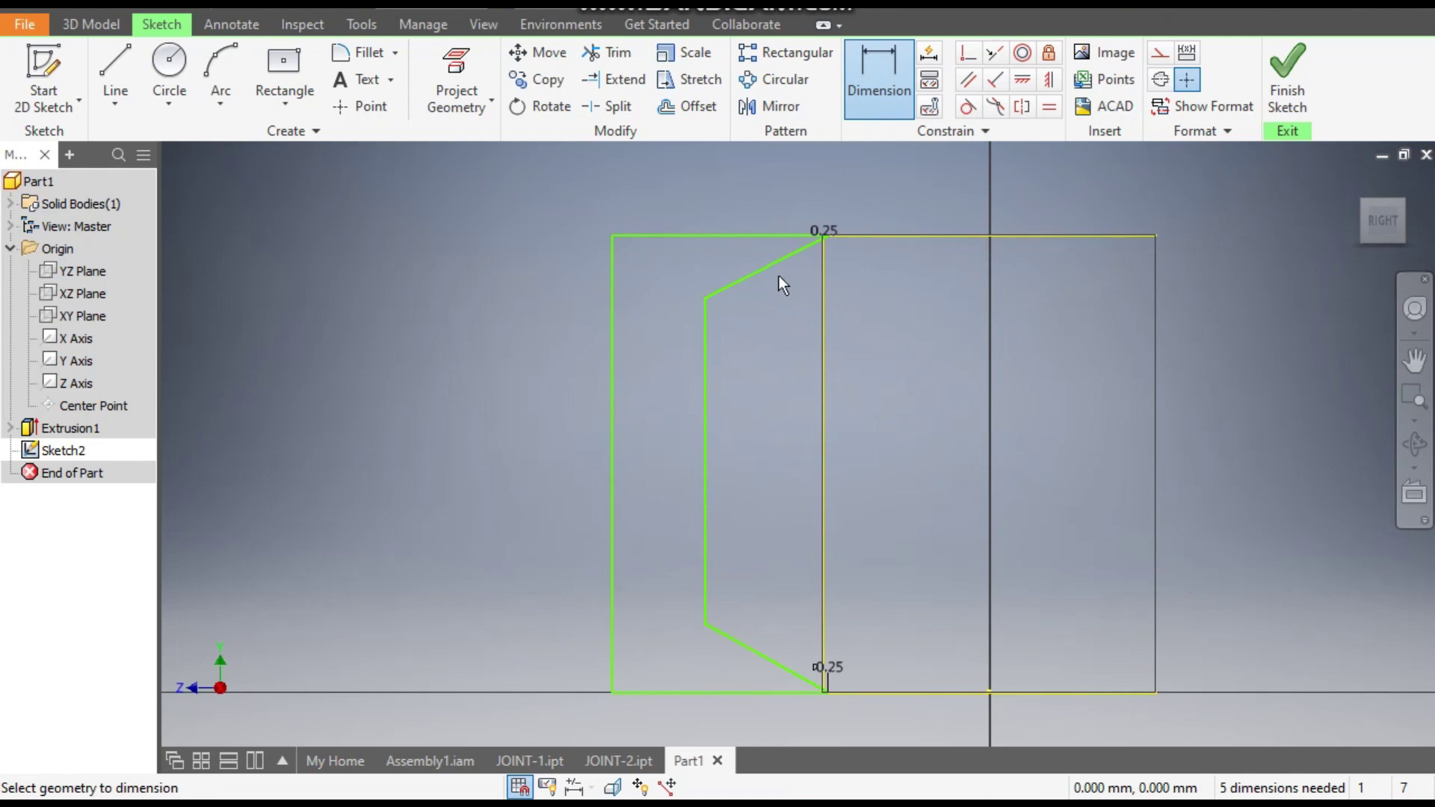
{"action": "scroll", "coordinate": [828, 239], "scroll_direction": "up", "scroll_amount": 5}
Step: Dimension the profile width to 6 and the inner wall offset to 2.54
{"action": "left_click", "coordinate": [807, 268]}
{"action": "scroll", "coordinate": [747, 248], "scroll_direction": "down", "scroll_amount": 4}
{"action": "left_click", "coordinate": [505, 278]}
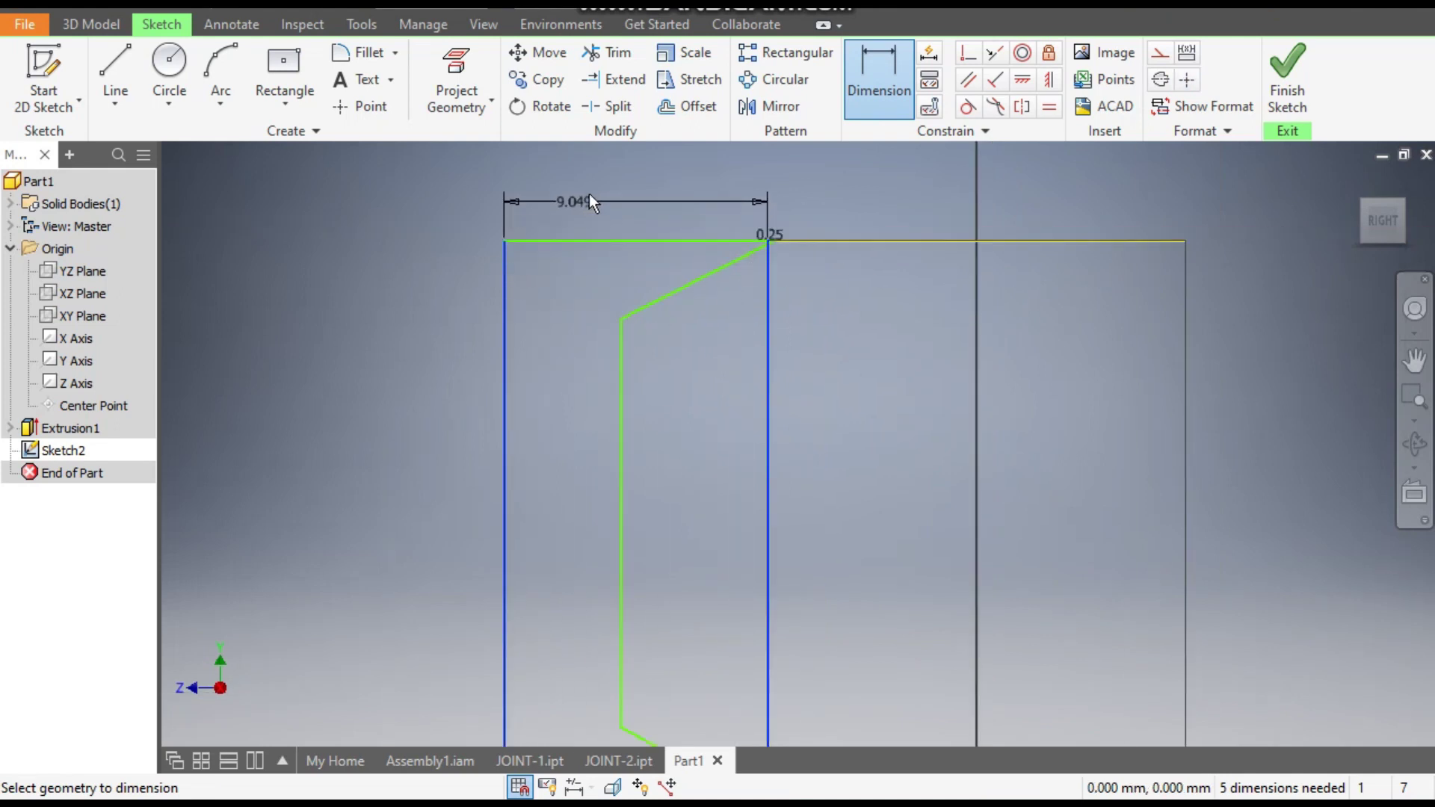
{"action": "left_click", "coordinate": [589, 195]}
{"action": "type", "text": "6"}
{"action": "key", "text": "Return"}
{"action": "scroll", "coordinate": [752, 241], "scroll_direction": "up", "scroll_amount": 5}
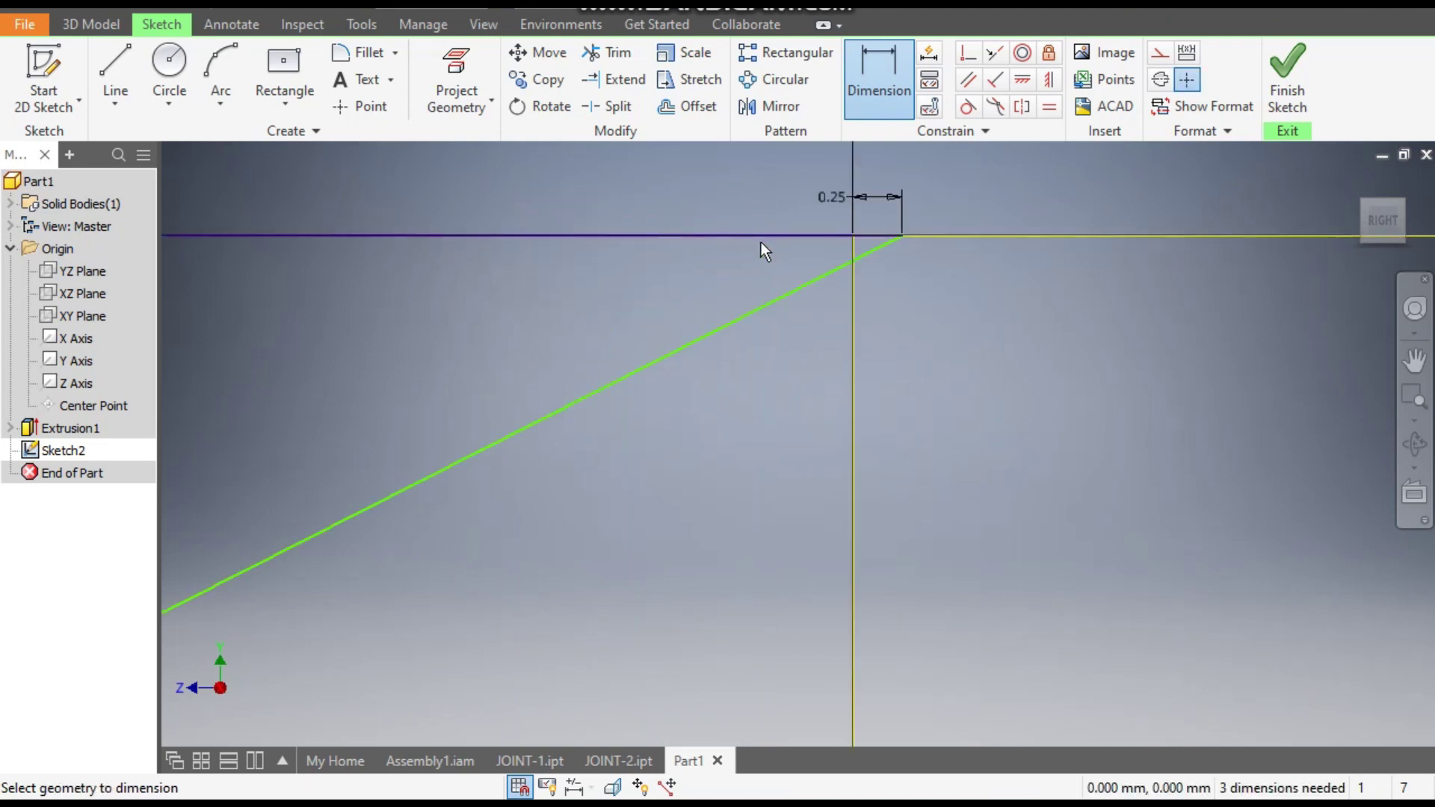
{"action": "scroll", "coordinate": [804, 257], "scroll_direction": "down", "scroll_amount": 5}
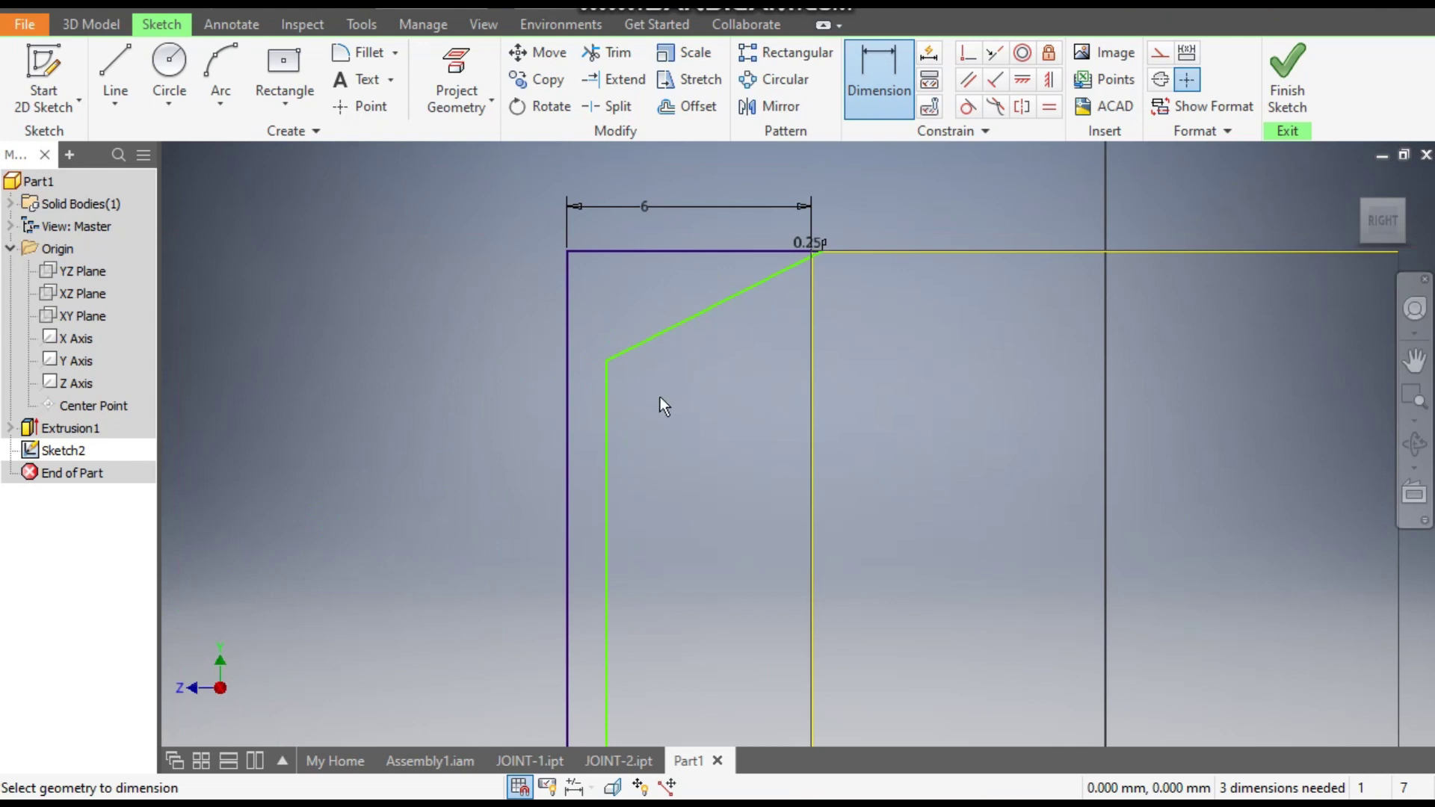
{"action": "middle_click_drag", "start_coordinate": [661, 397], "coordinate": [708, 249]}
{"action": "left_click", "coordinate": [616, 369]}
{"action": "left_click", "coordinate": [656, 378]}
{"action": "left_click", "coordinate": [702, 379]}
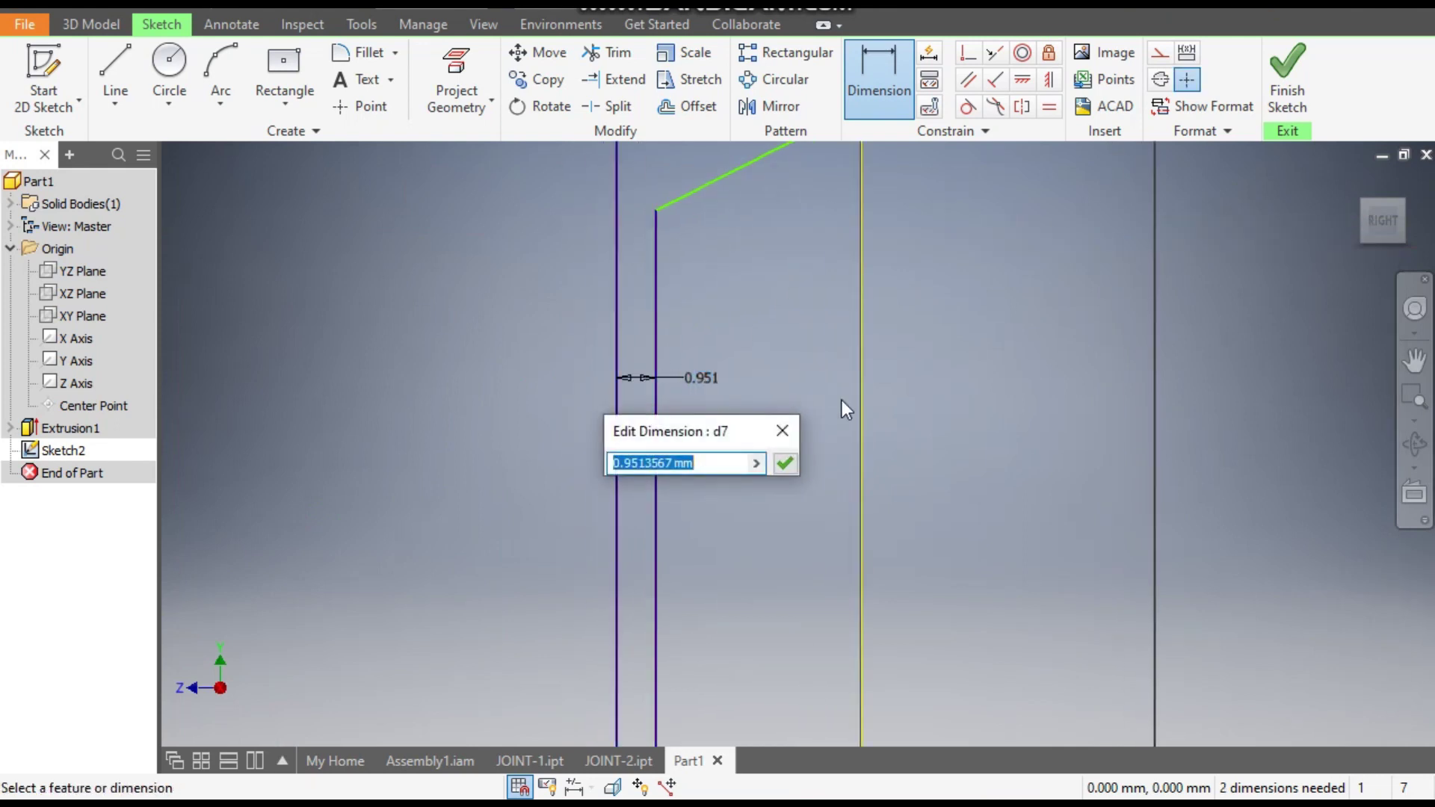
{"action": "type", "text": "2.54"}
{"action": "key", "text": "Return"}
{"action": "scroll", "coordinate": [840, 400], "scroll_direction": "down", "scroll_amount": 3}
{"action": "middle_click_drag", "start_coordinate": [840, 401], "coordinate": [755, 390]}
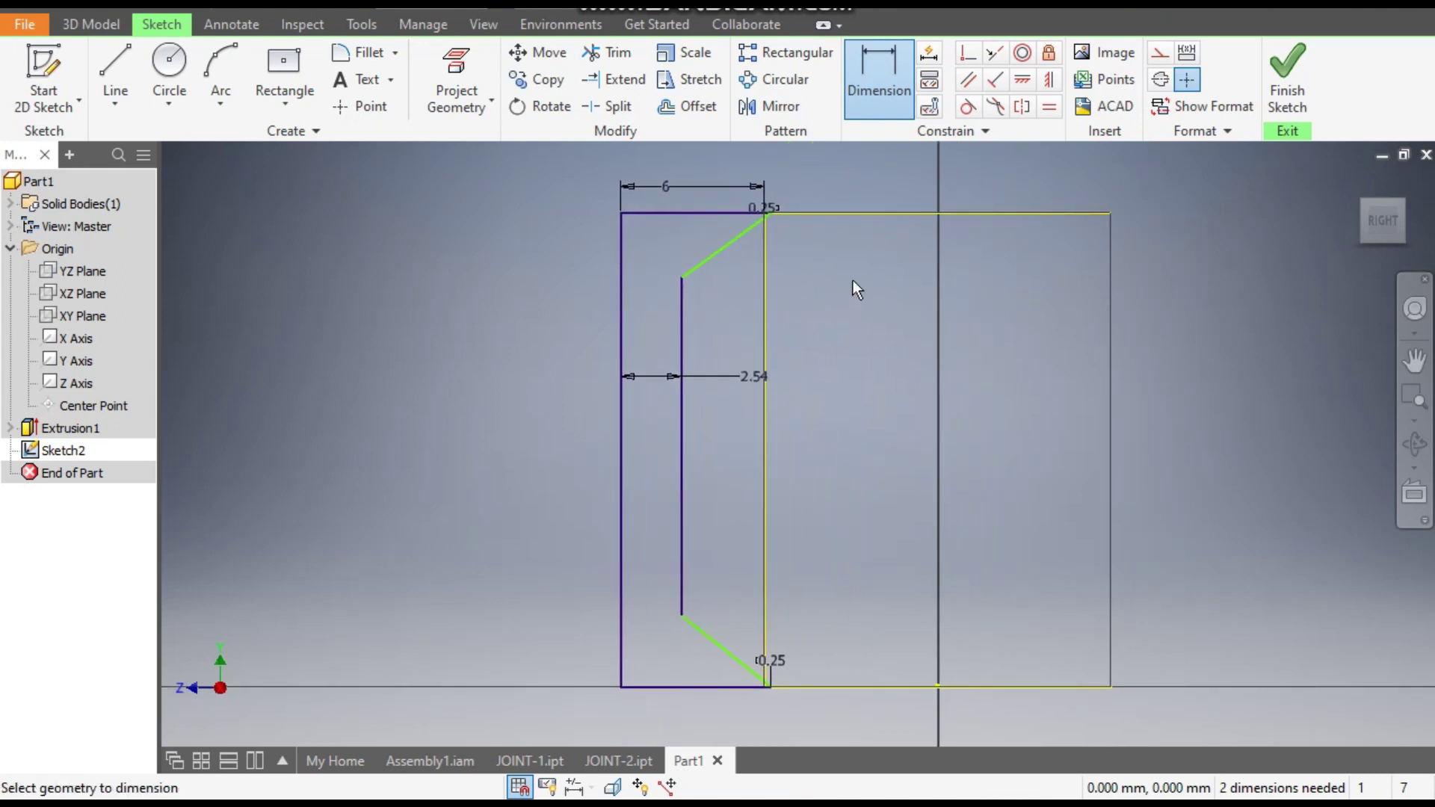
Step: Set both slanted edges to 30° angles, fully constraining the sketch
{"action": "left_click", "coordinate": [718, 252]}
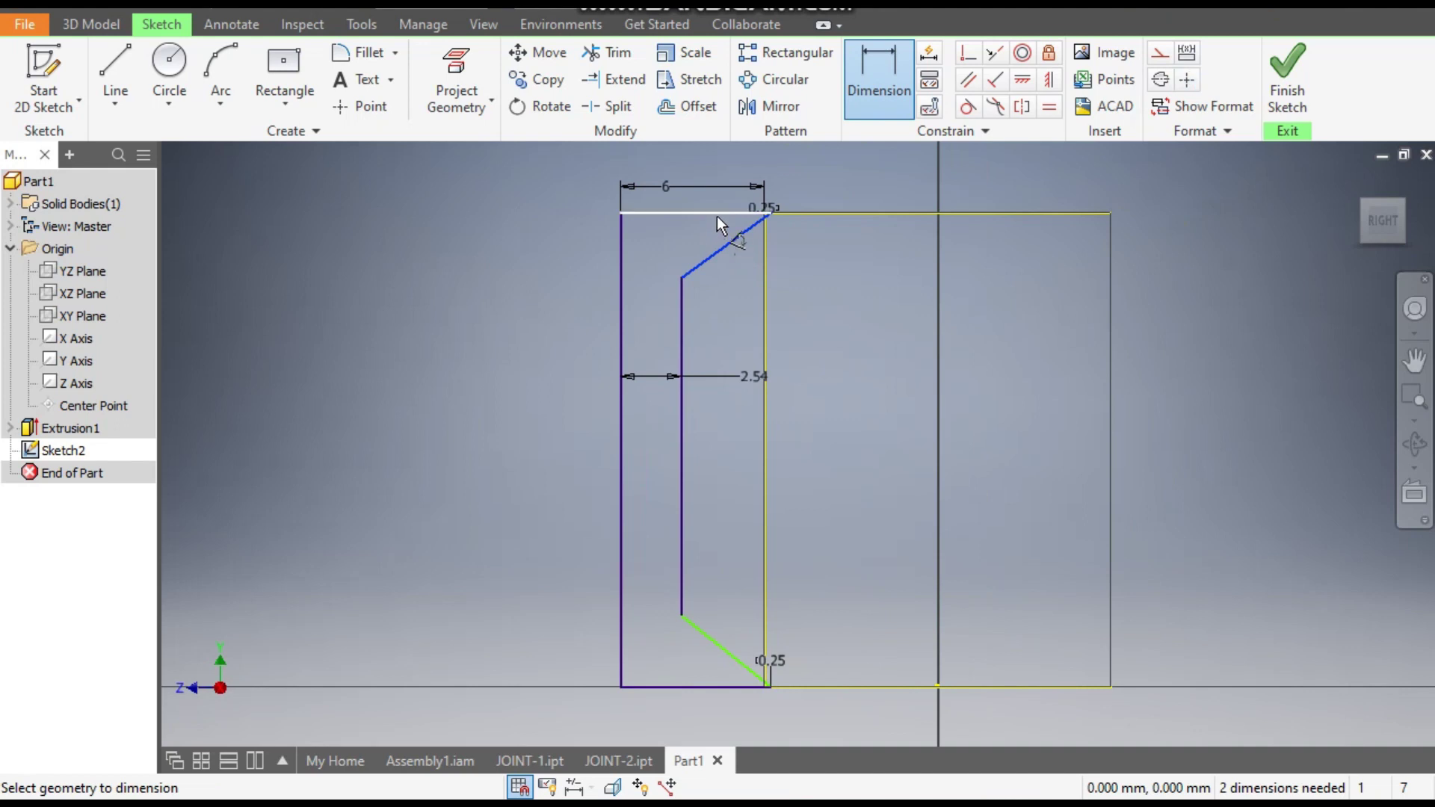
{"action": "left_click", "coordinate": [716, 210]}
{"action": "left_click", "coordinate": [681, 244]}
{"action": "type", "text": "30"}
{"action": "key", "text": "Return"}
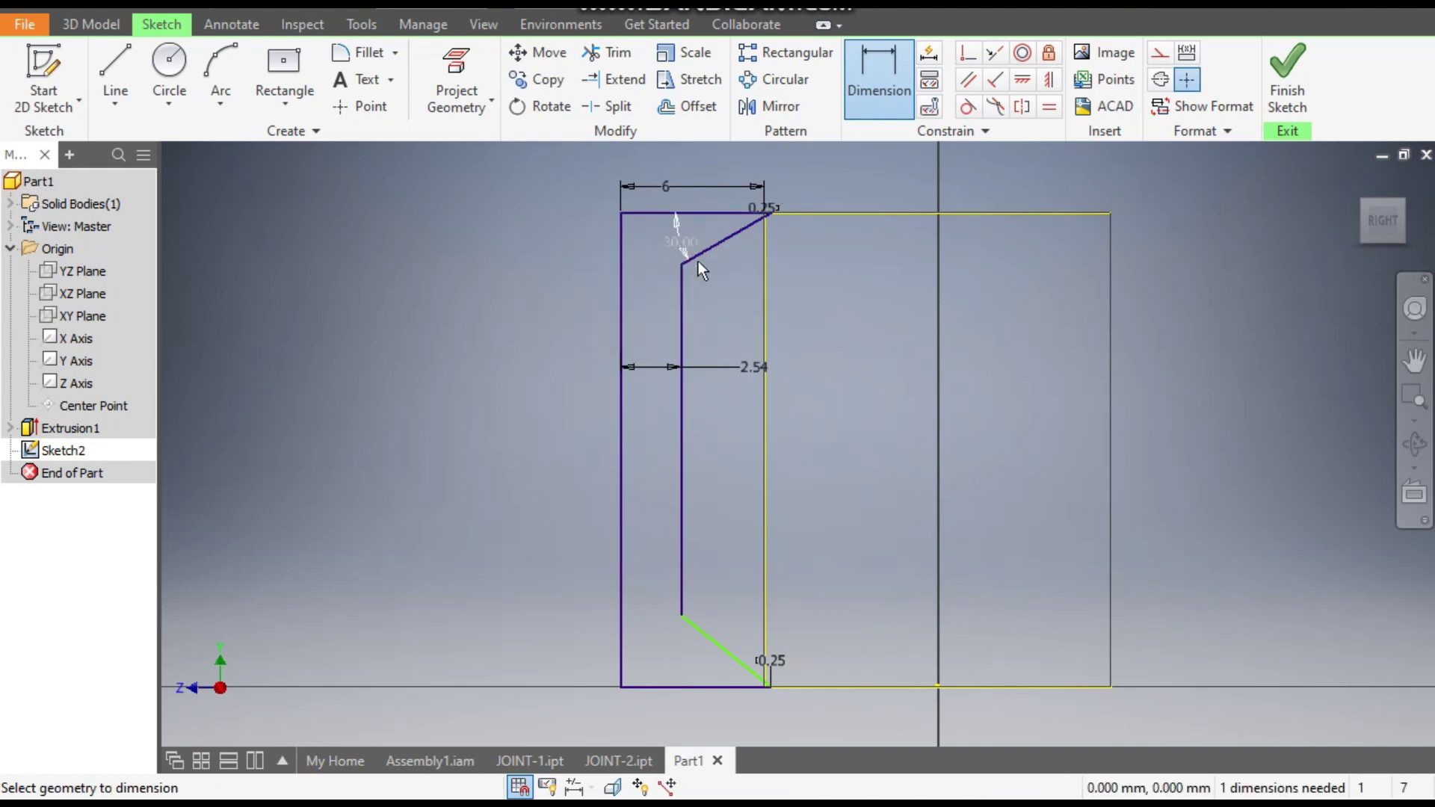
{"action": "left_click", "coordinate": [696, 685]}
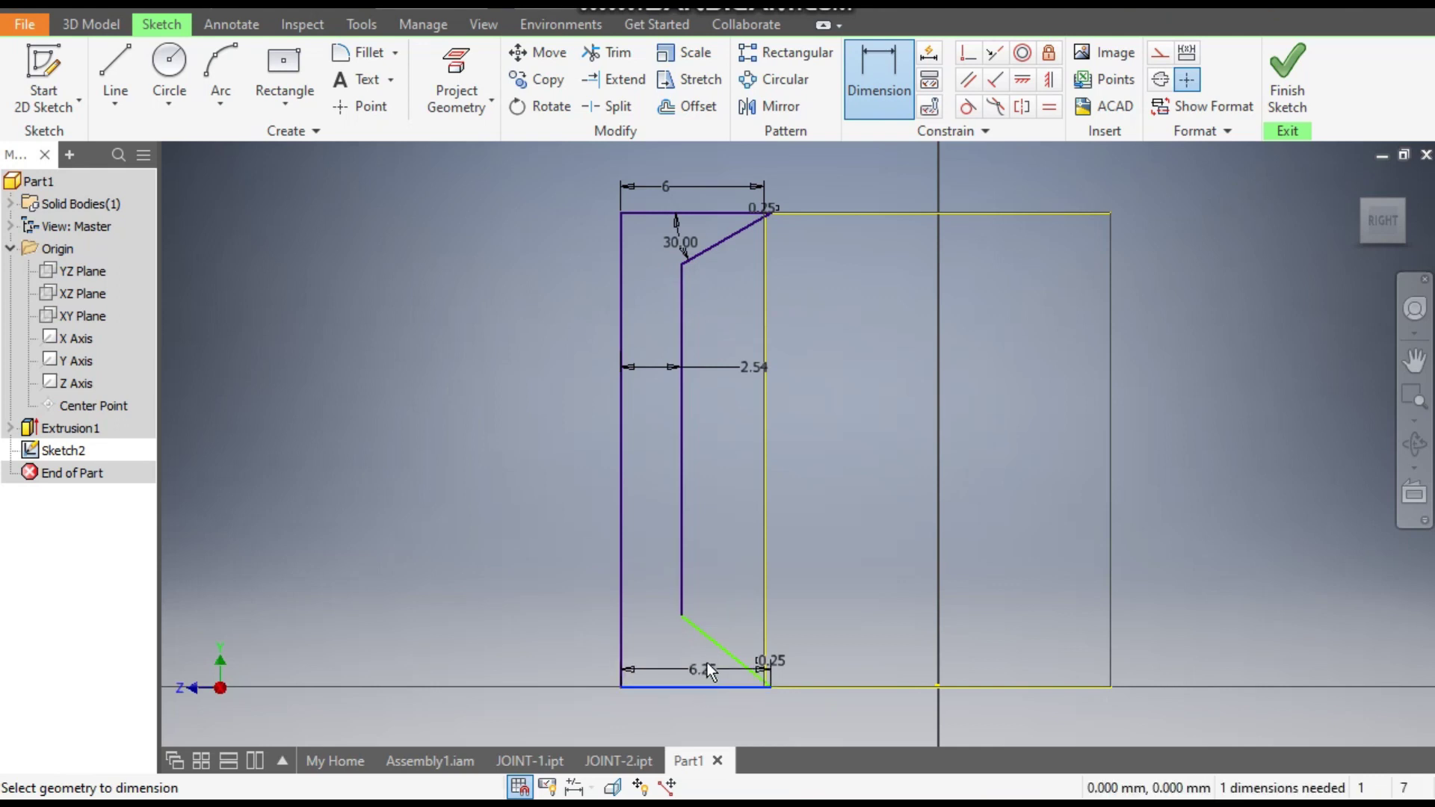
{"action": "left_click", "coordinate": [687, 647]}
{"action": "type", "text": "30"}
{"action": "key", "text": "Return"}
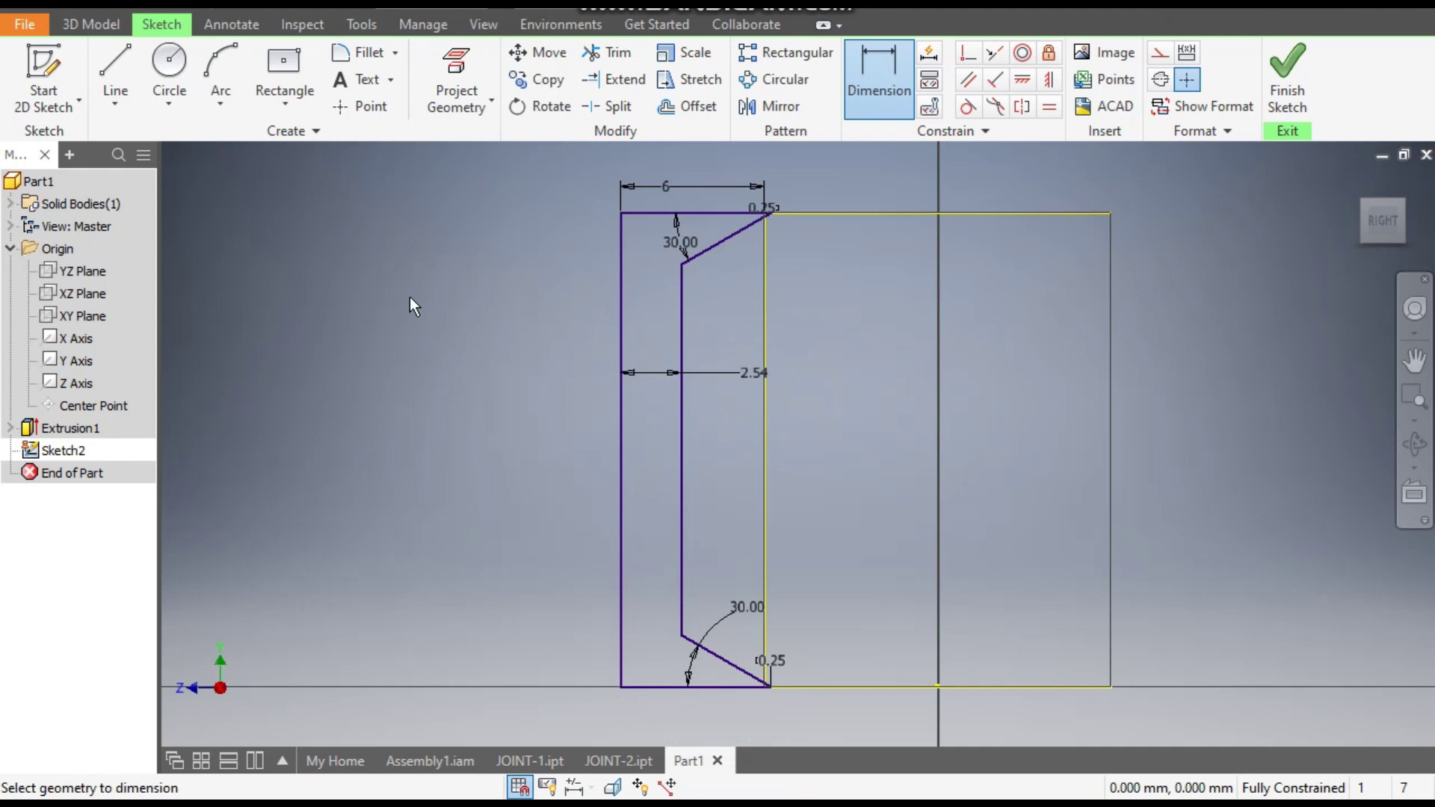
Step: Draw a vertical line from bottom to top edge at the centre and make it construction geometry
{"action": "left_click", "coordinate": [115, 75]}
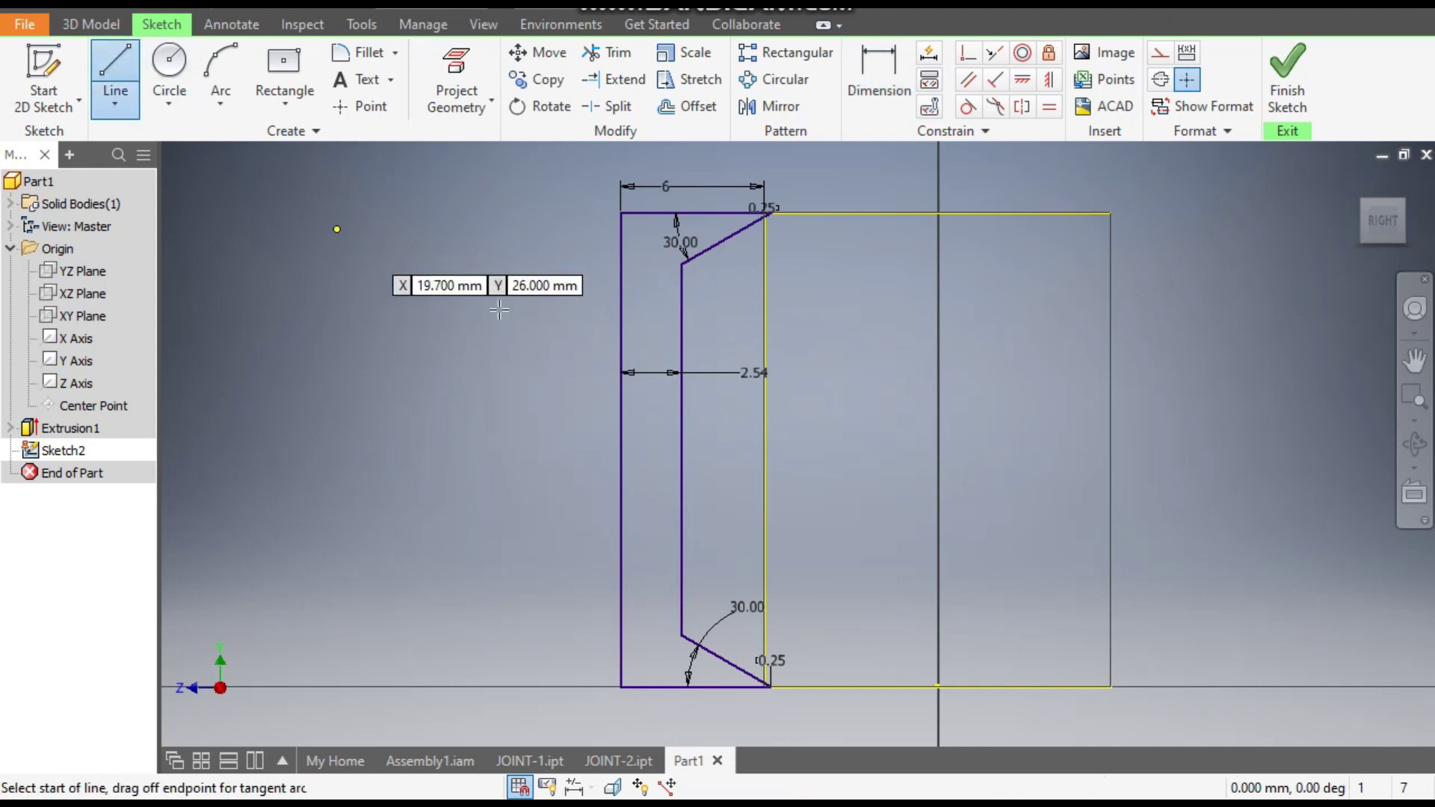
{"action": "left_click", "coordinate": [938, 686]}
{"action": "double_click", "coordinate": [939, 214]}
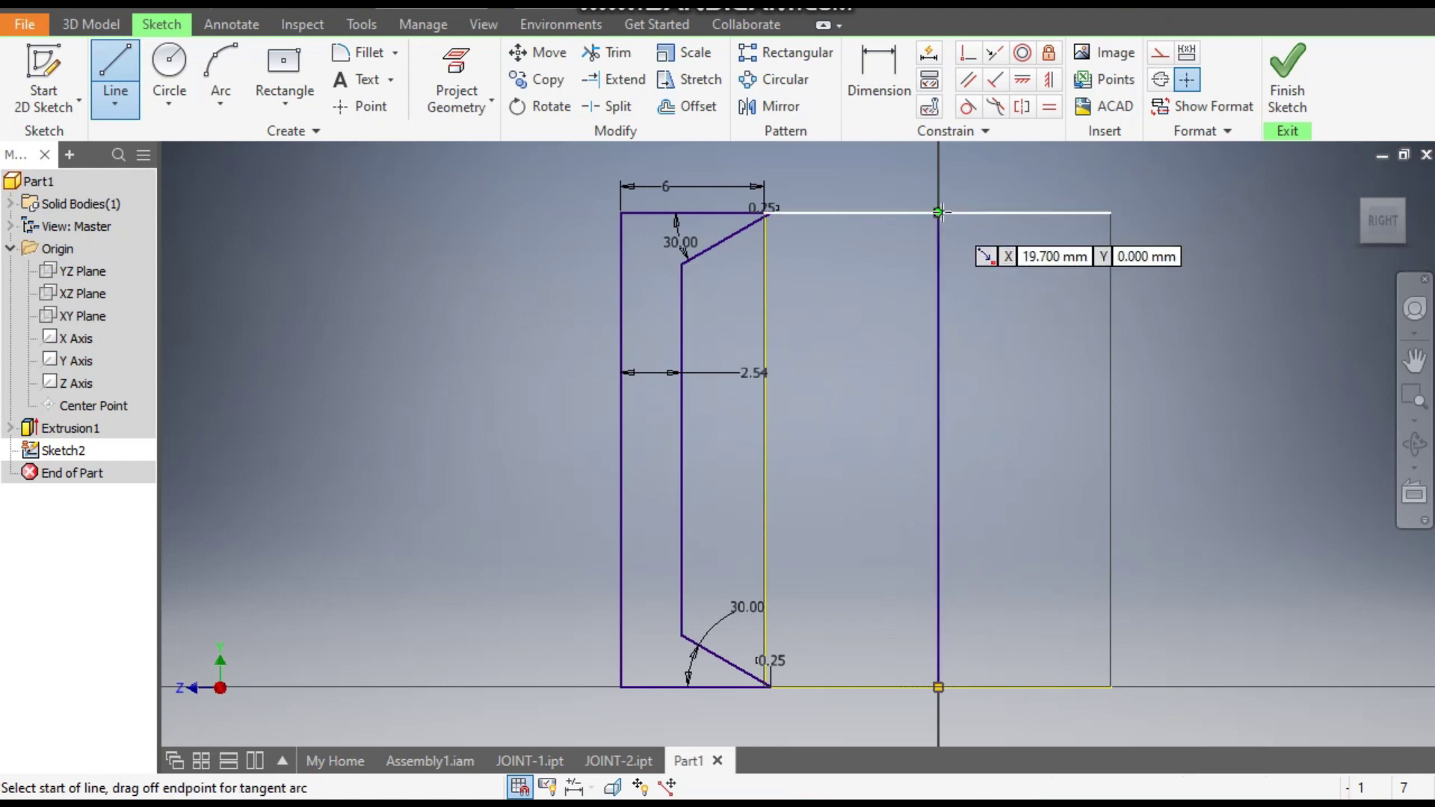
{"action": "key", "text": "Escape"}
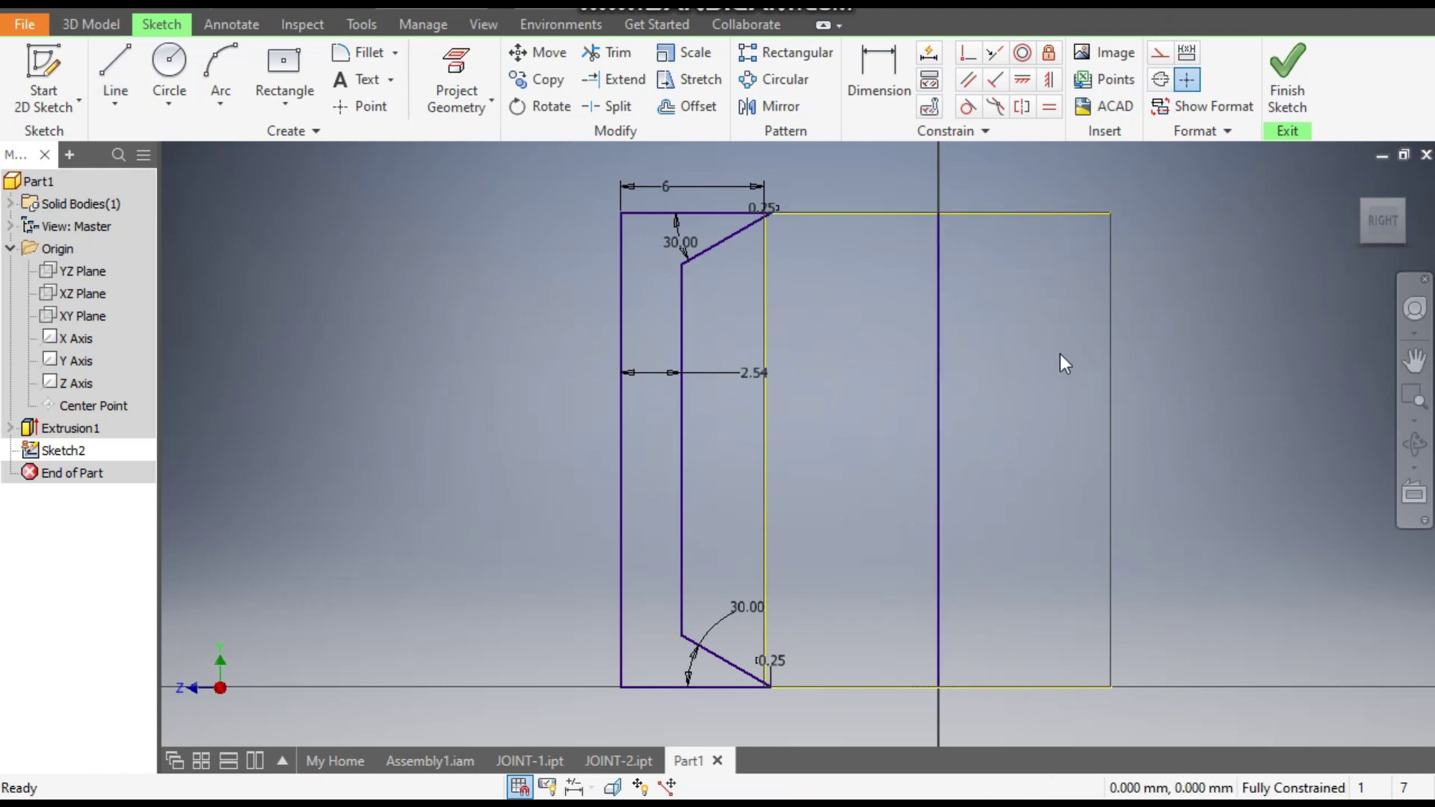
{"action": "left_click", "coordinate": [939, 347]}
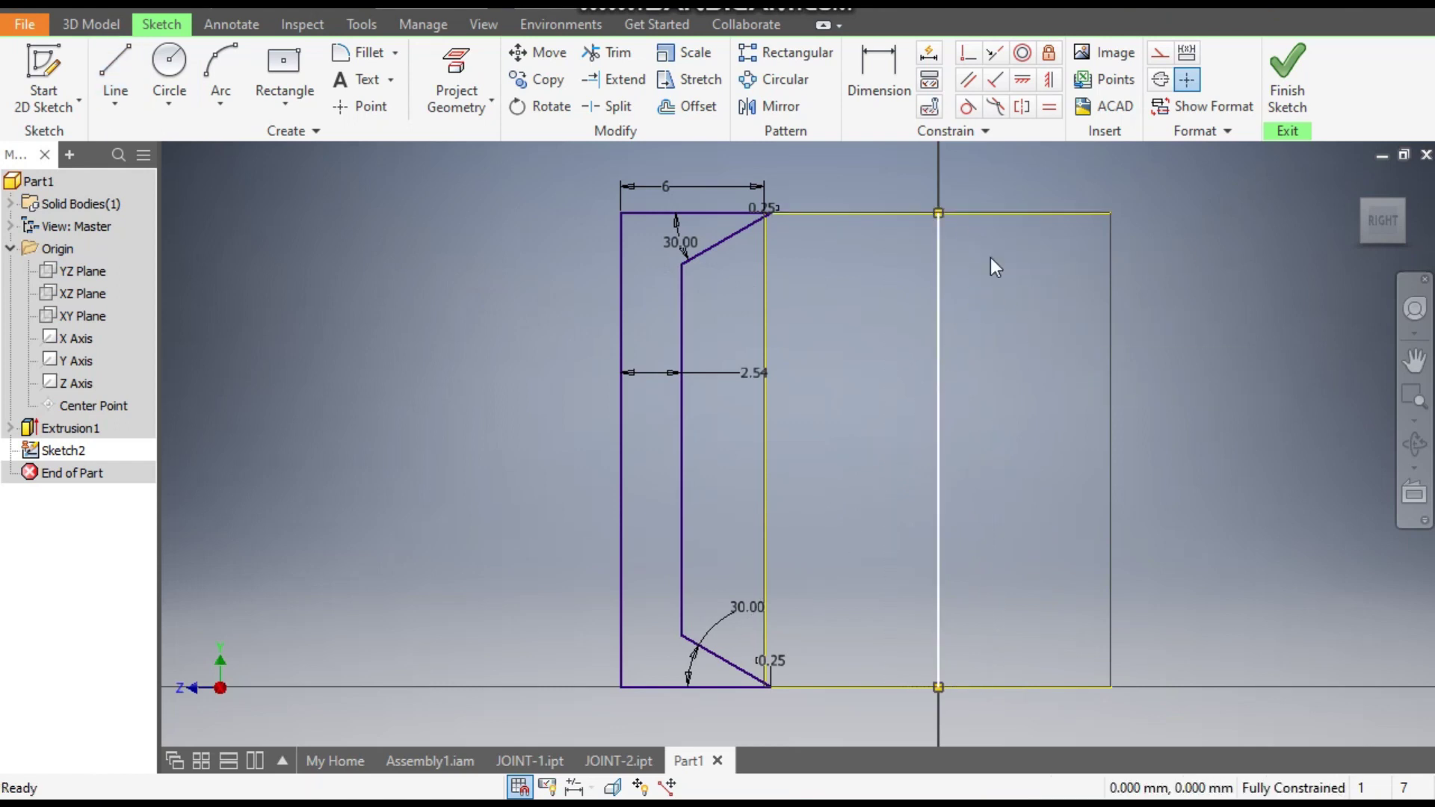
{"action": "left_click", "coordinate": [1159, 55]}
{"action": "left_click", "coordinate": [1188, 254]}
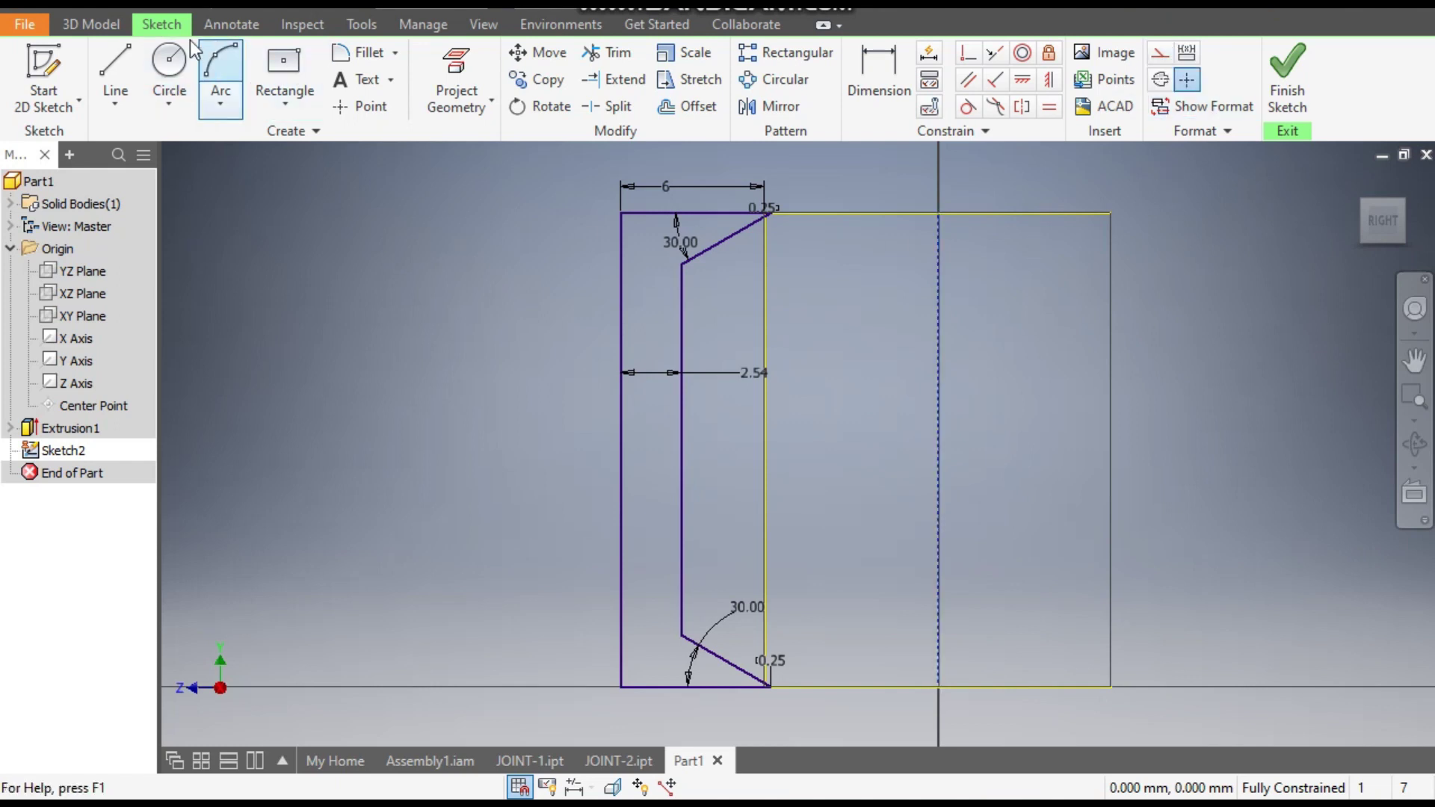
{"action": "left_click", "coordinate": [98, 27]}
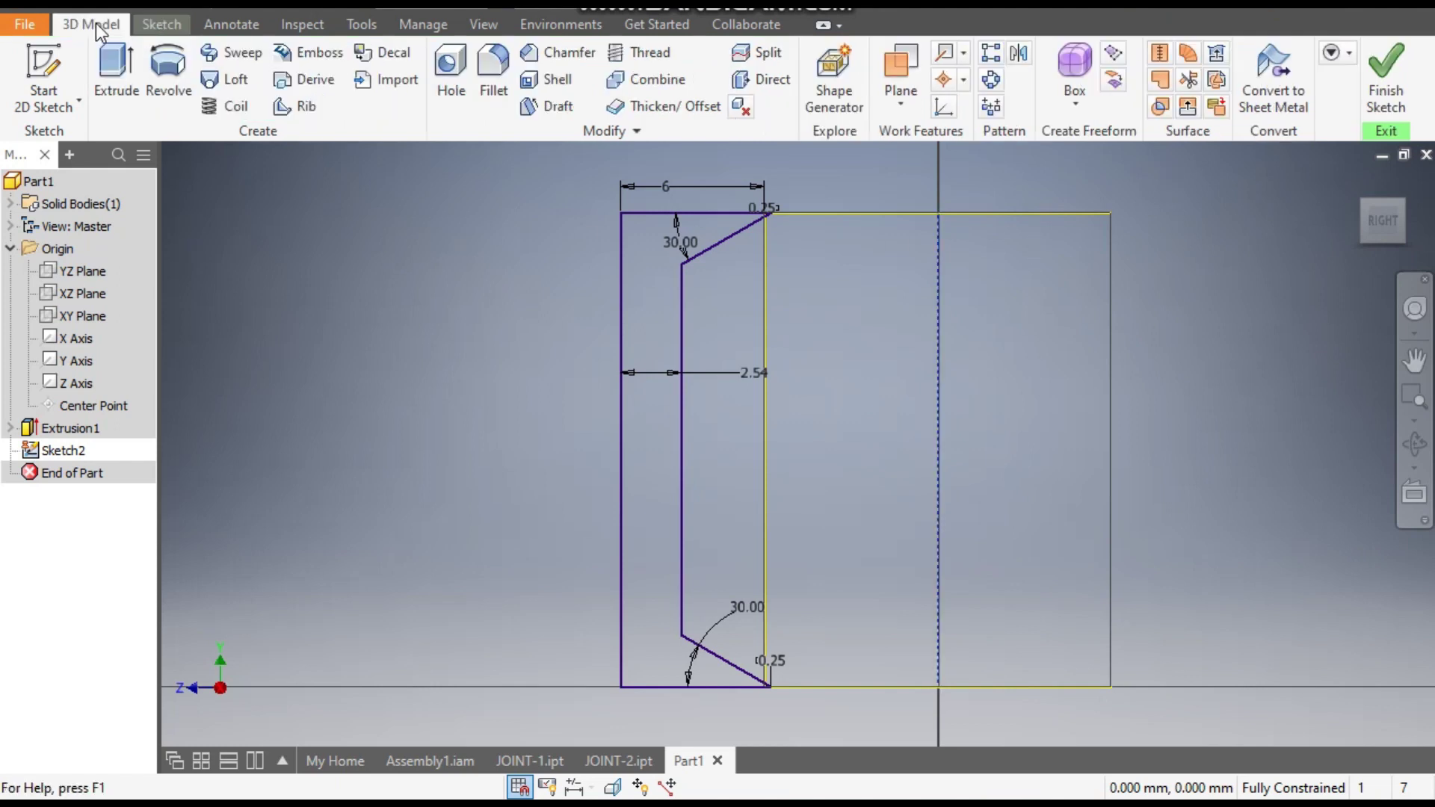
Step: Revolve the profile as a full cut about the vertical construction line, with Realistic shading on
{"action": "left_click", "coordinate": [169, 75]}
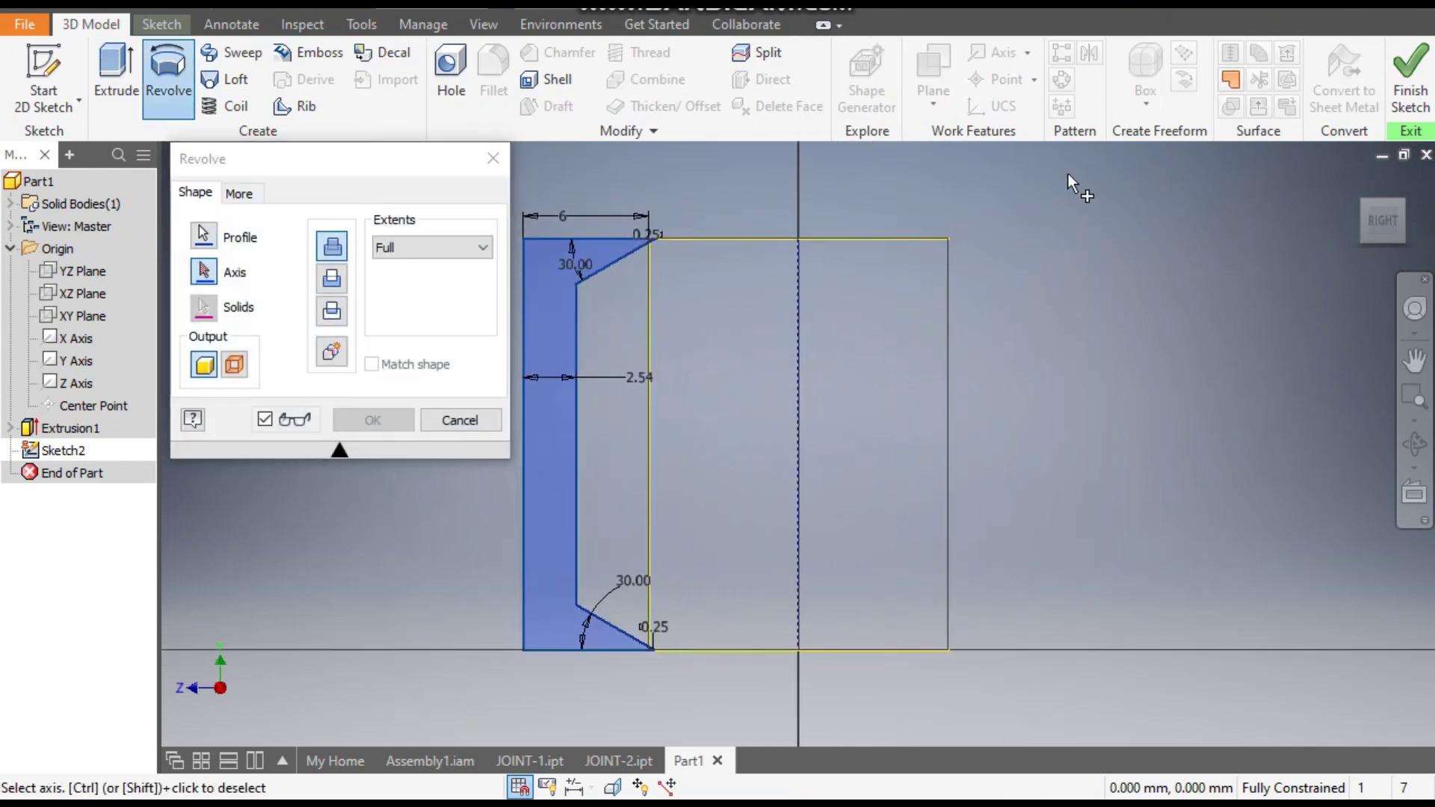
{"action": "left_click", "coordinate": [496, 30]}
{"action": "left_click", "coordinate": [250, 97]}
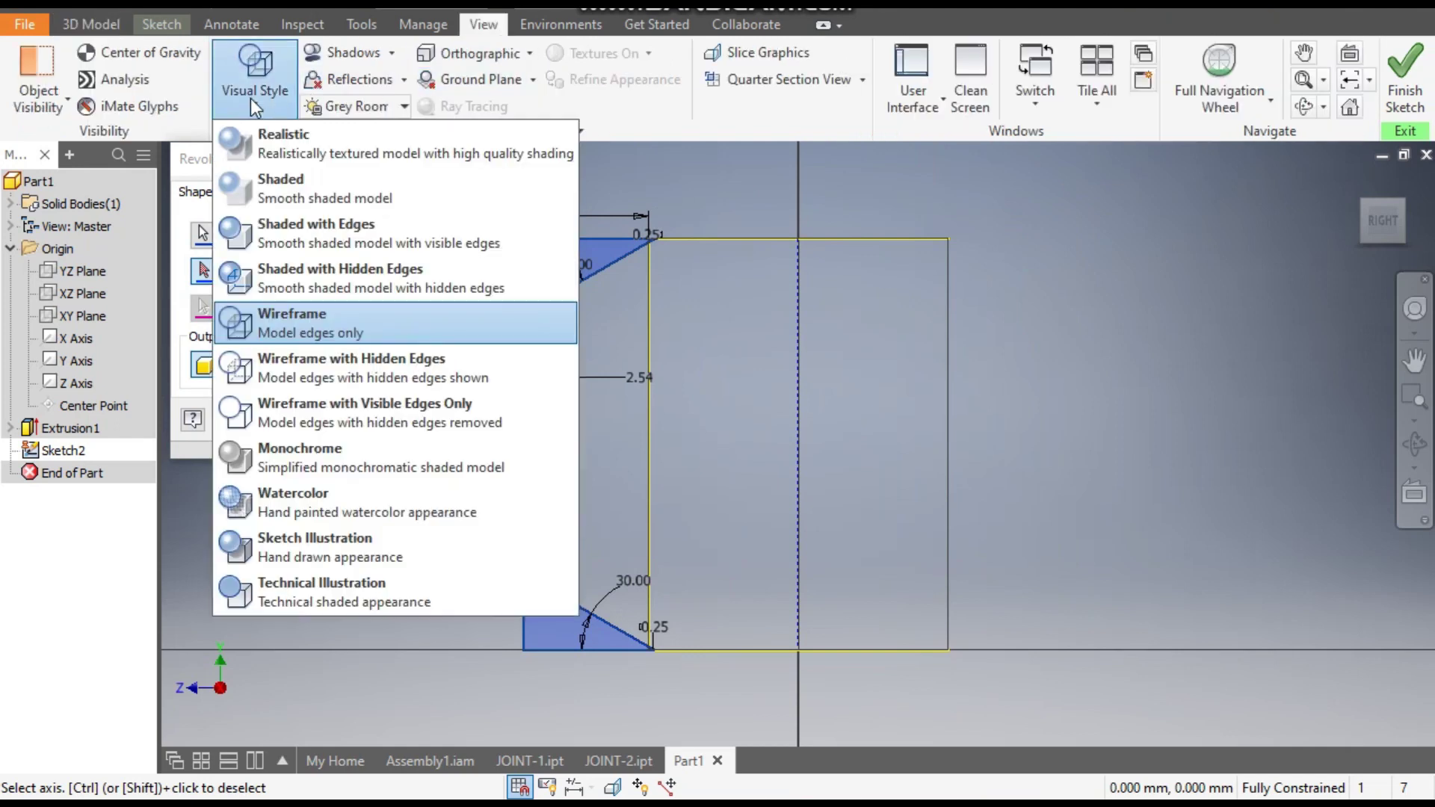
{"action": "left_click", "coordinate": [281, 160]}
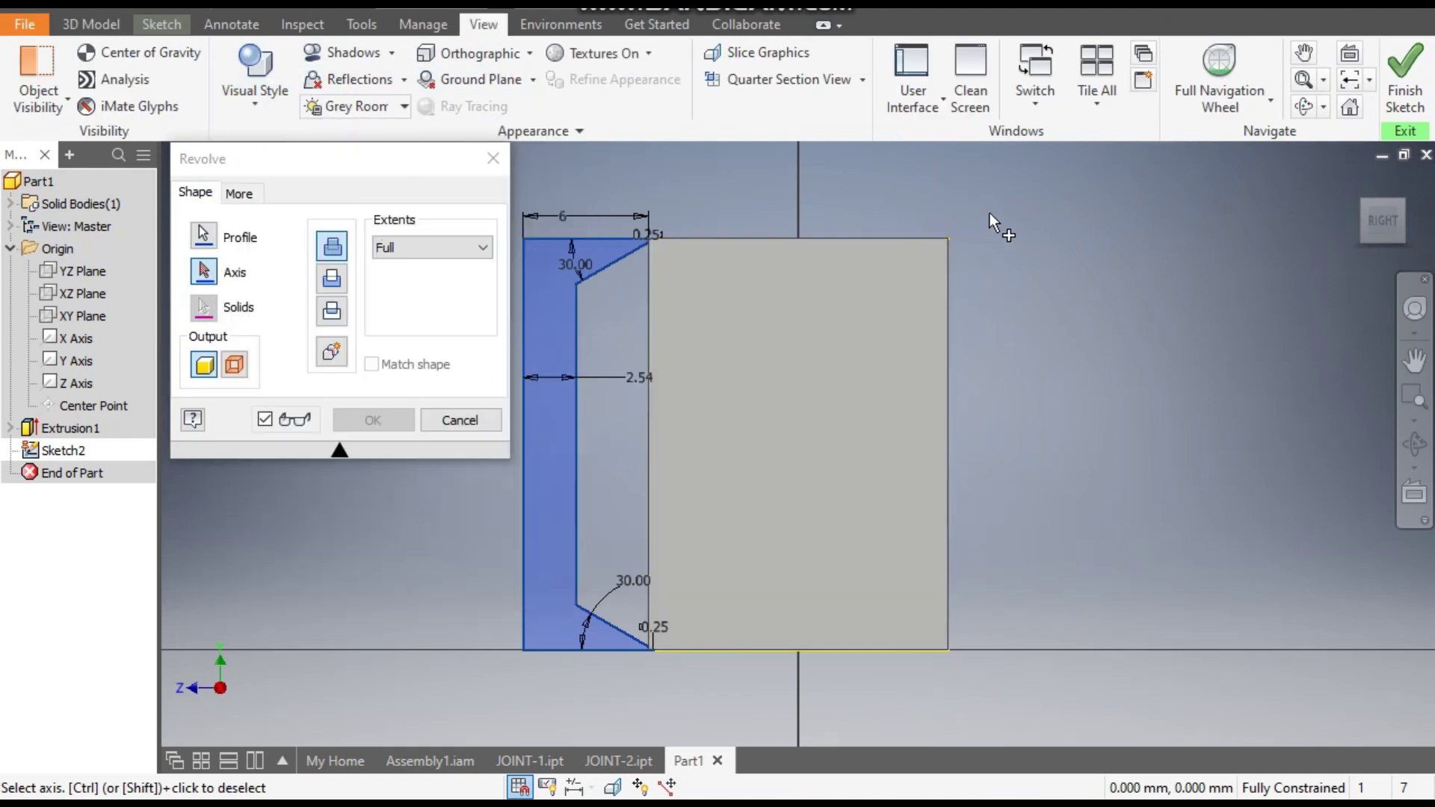
{"action": "left_click", "coordinate": [1363, 200]}
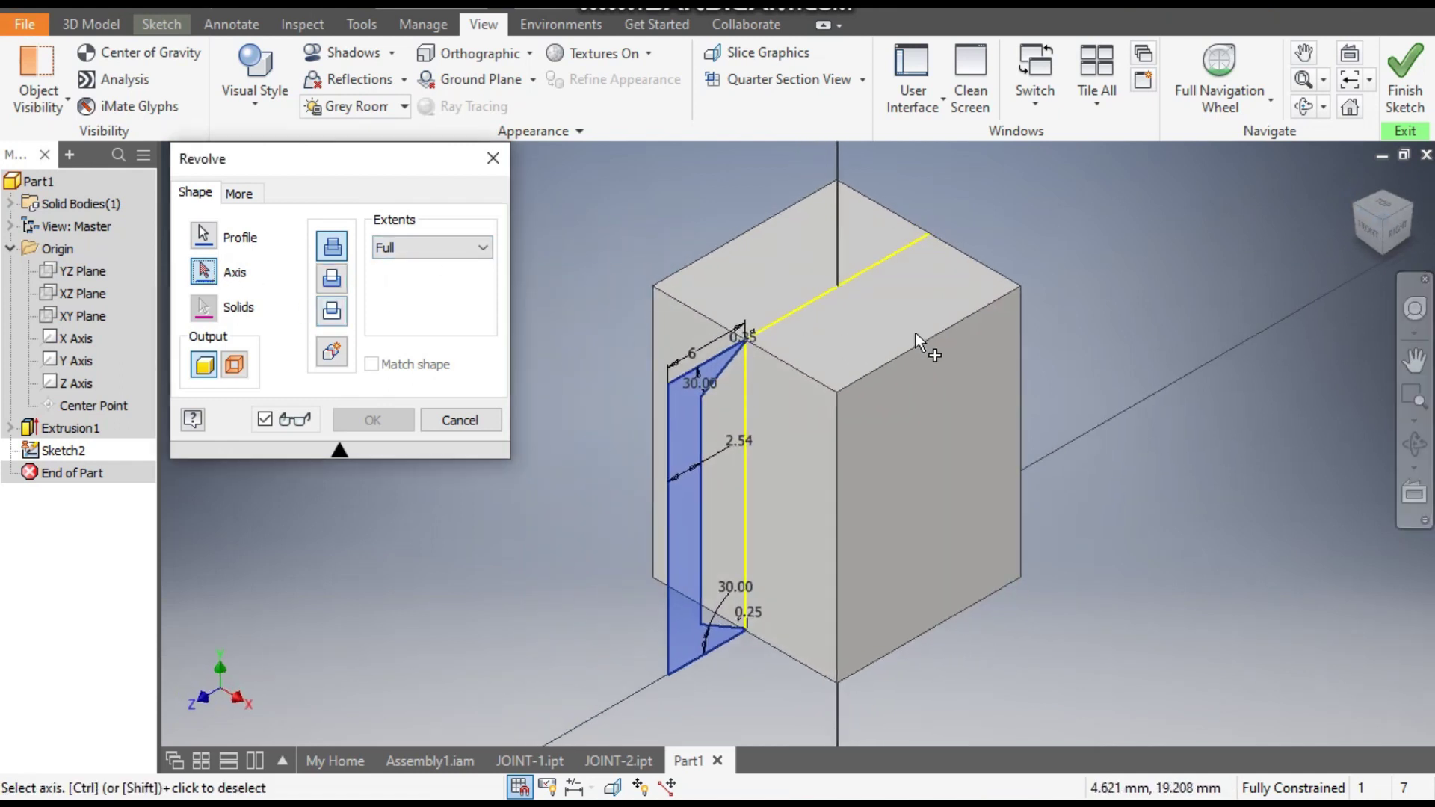
{"action": "left_click", "coordinate": [836, 317]}
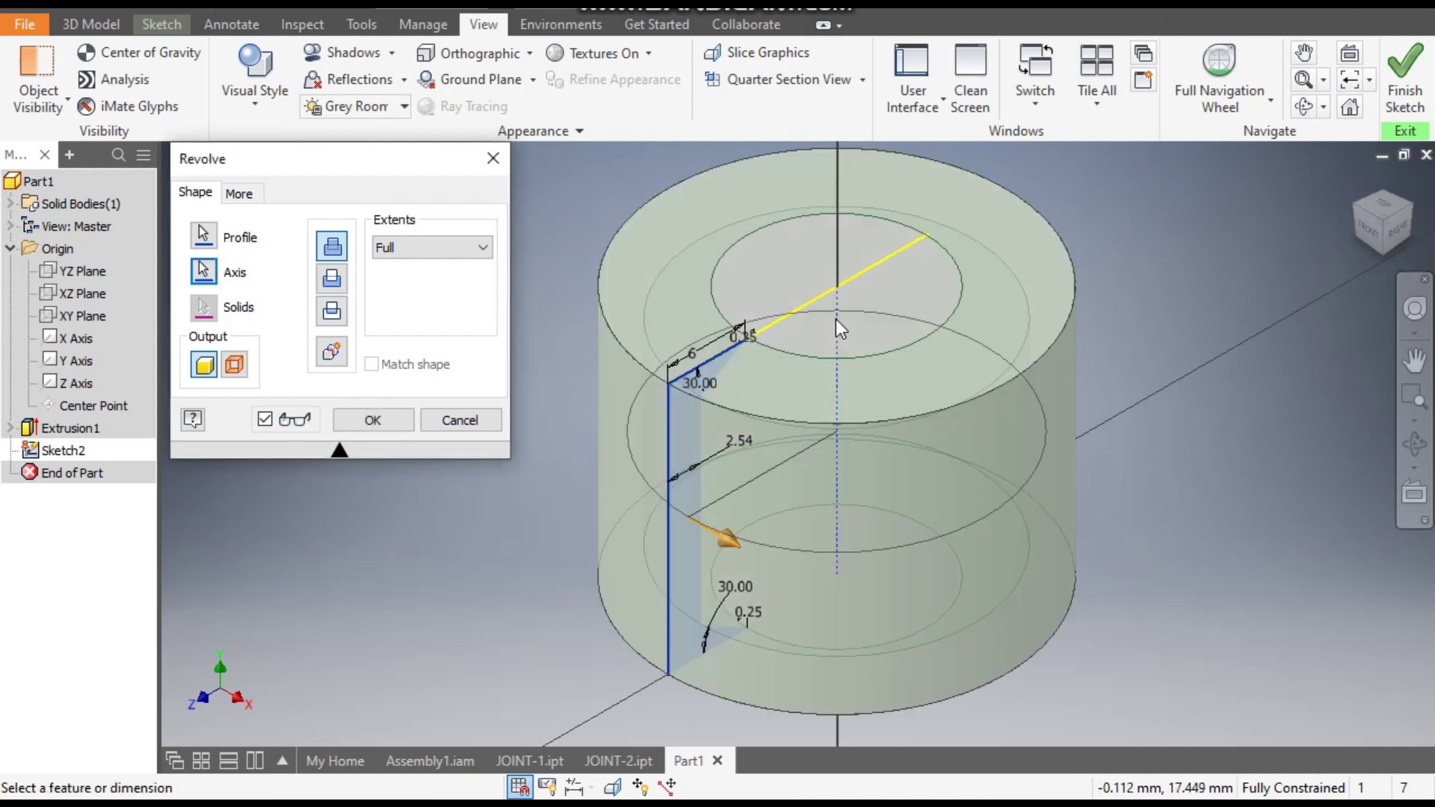
{"action": "left_click", "coordinate": [338, 280]}
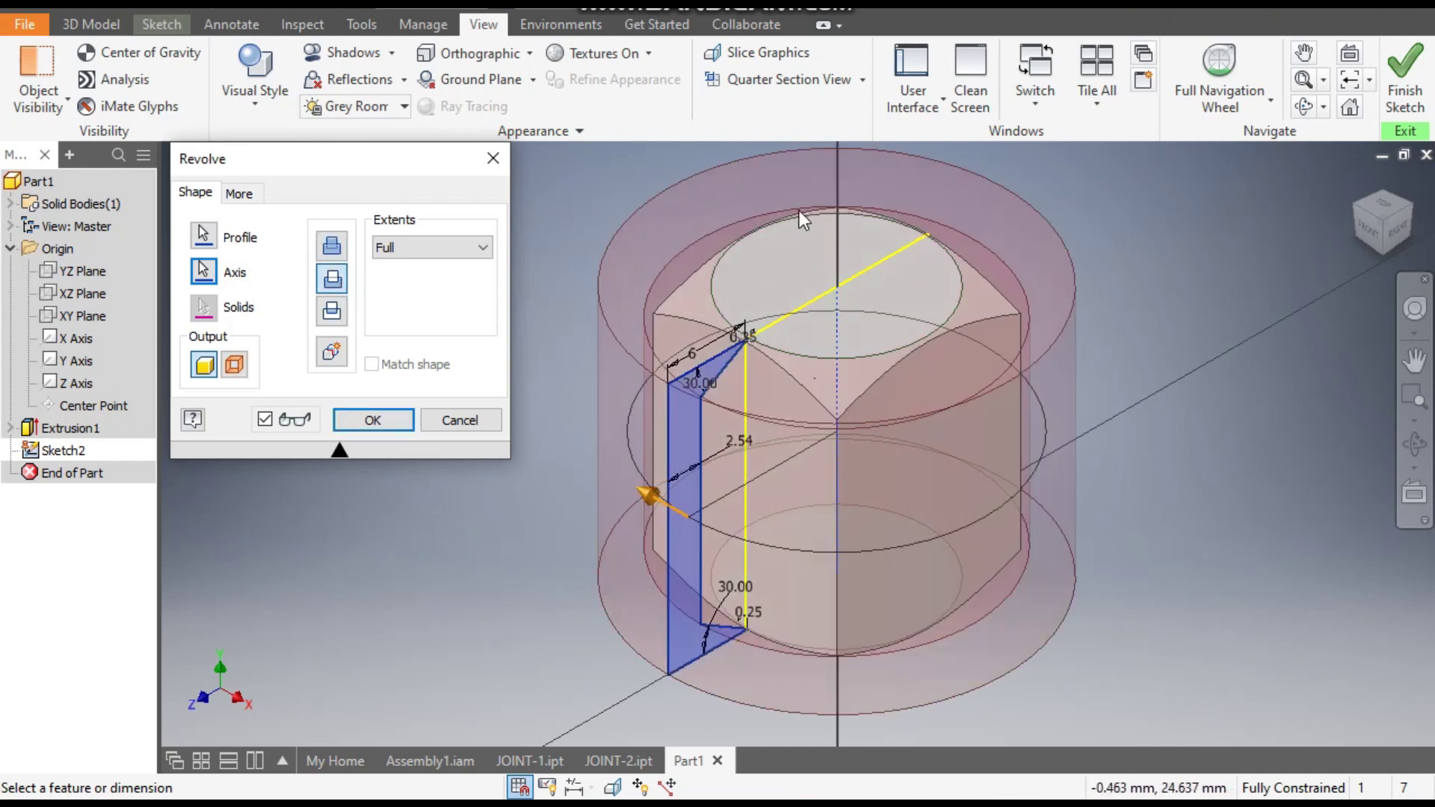
{"action": "left_click", "coordinate": [396, 420]}
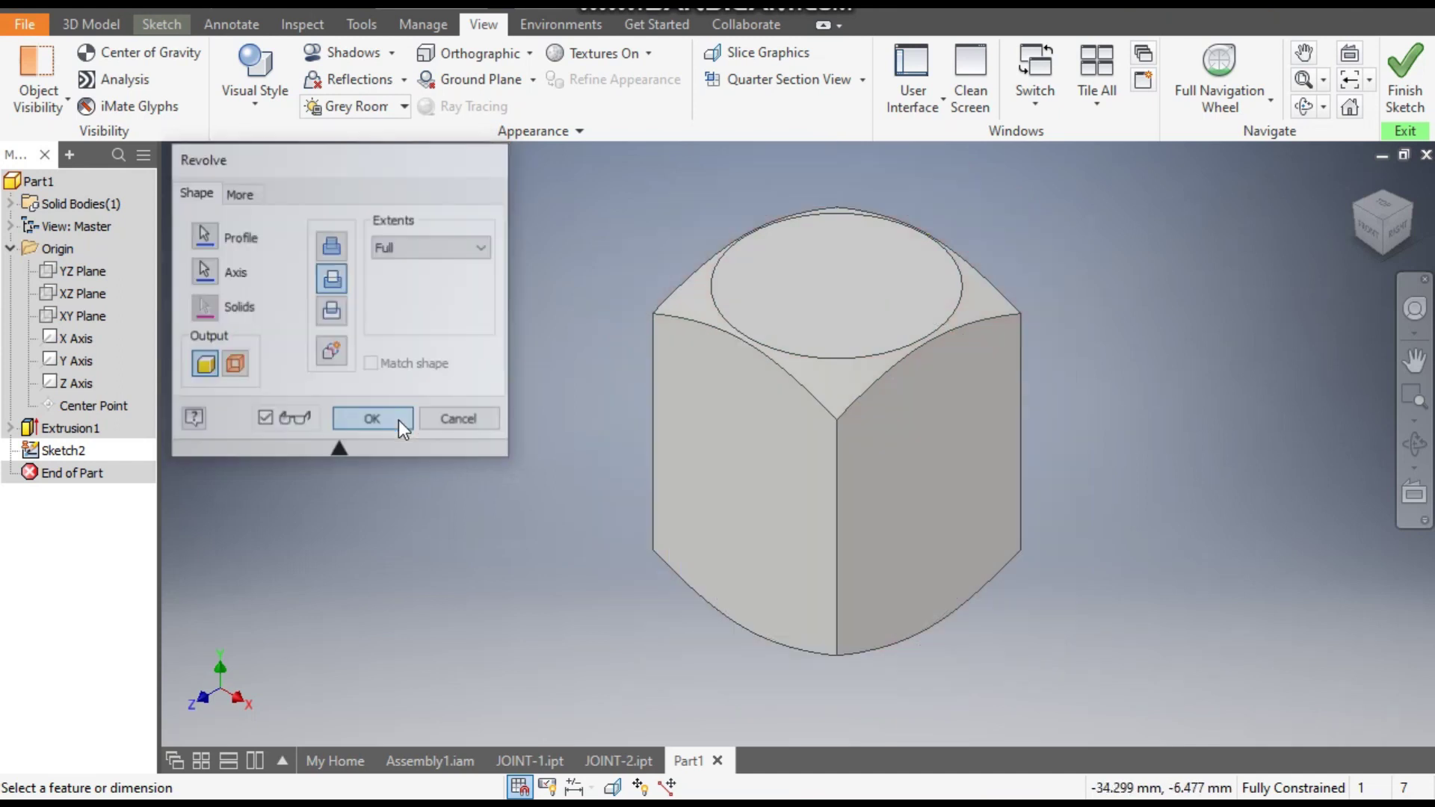
{"action": "left_click", "coordinate": [1396, 235]}
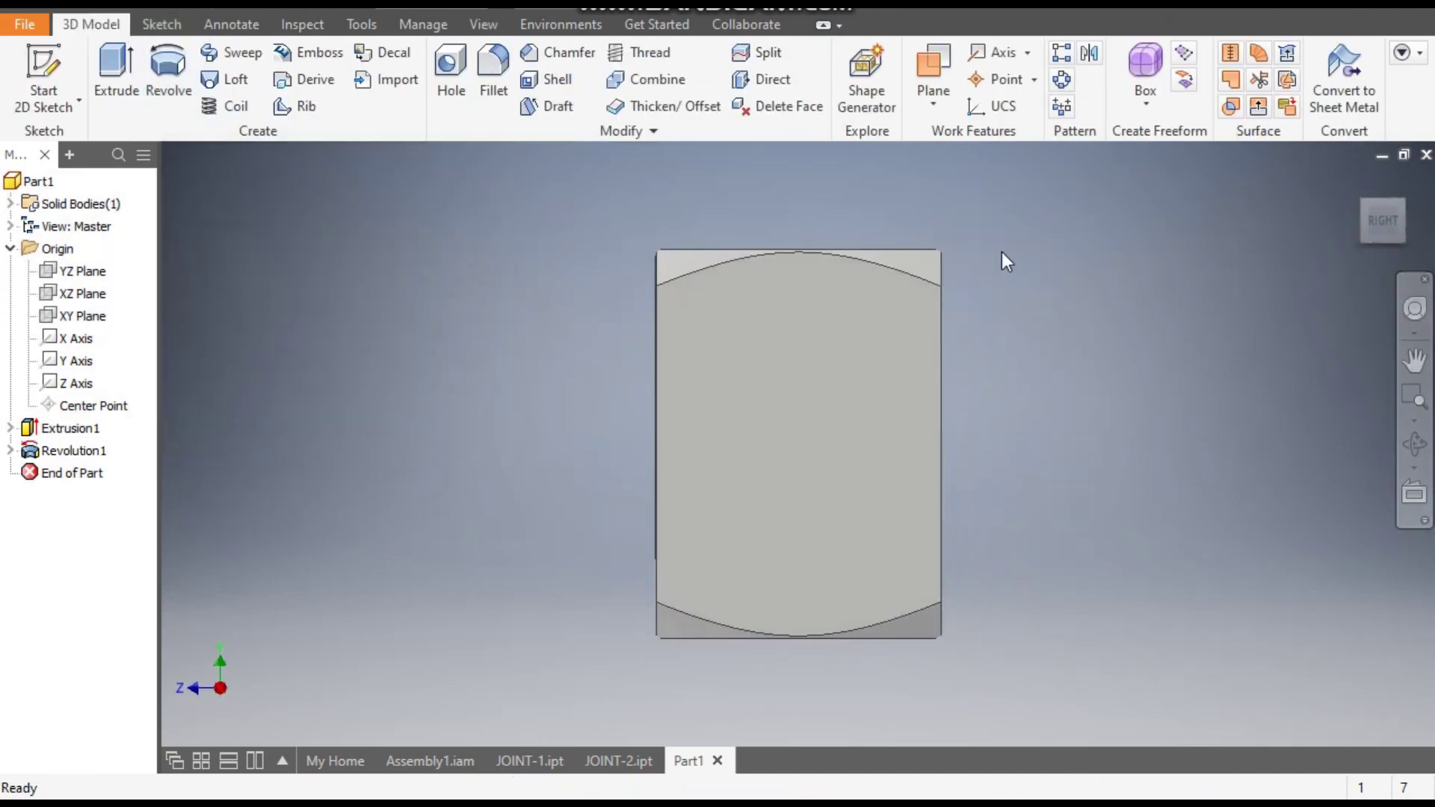
{"action": "left_click", "coordinate": [1357, 181]}
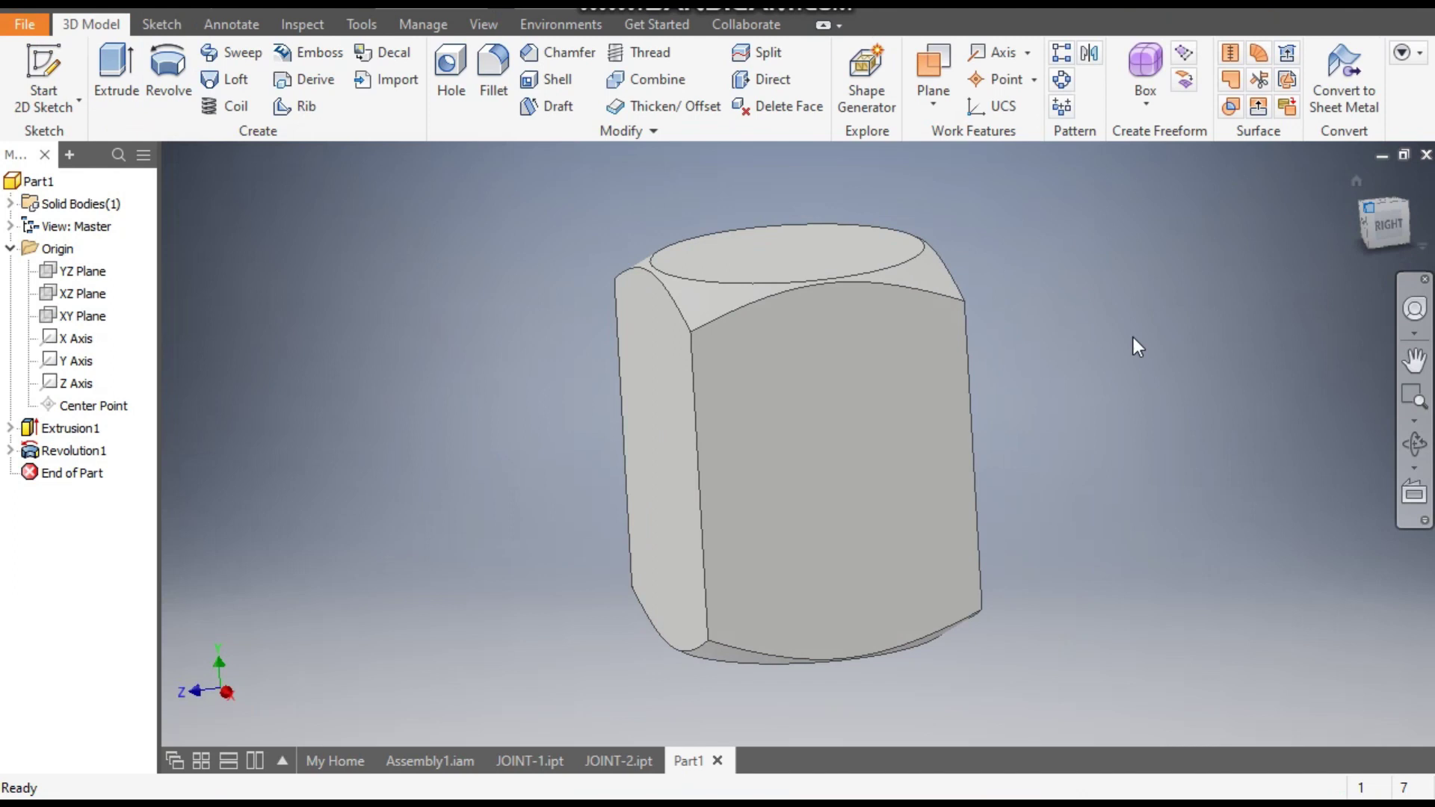
{"action": "left_click", "coordinate": [1383, 234]}
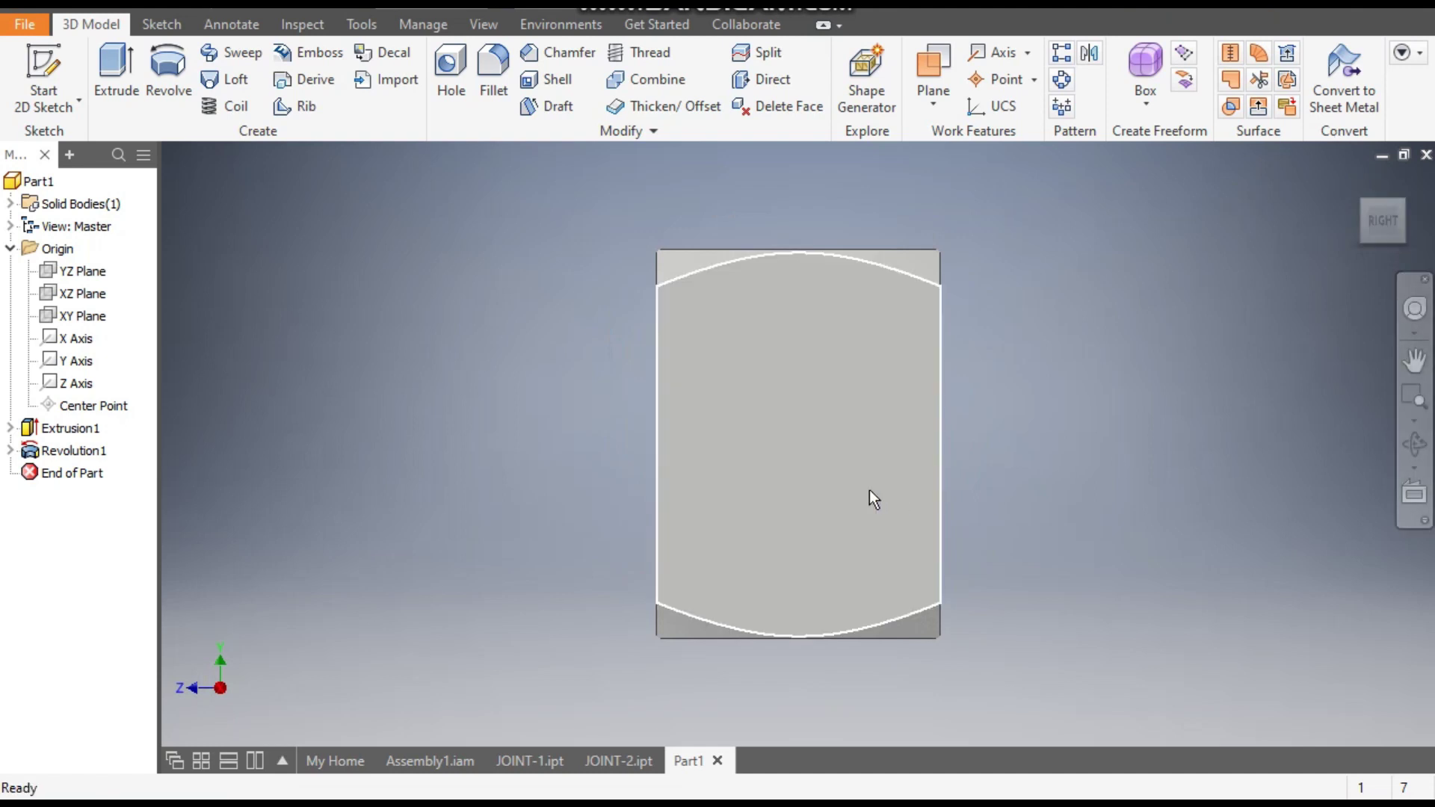
{"action": "left_click", "coordinate": [811, 501]}
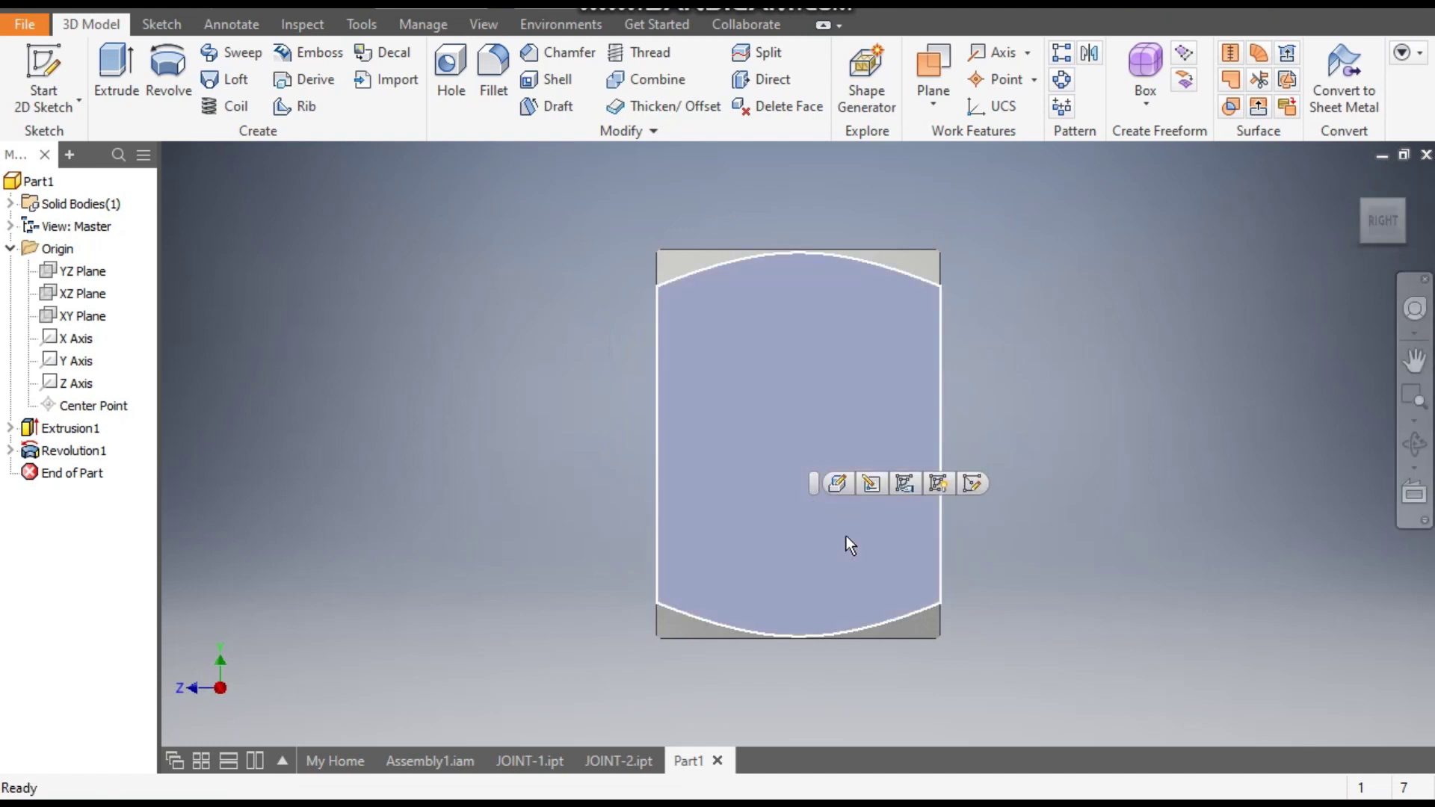
{"action": "left_click", "coordinate": [1003, 344]}
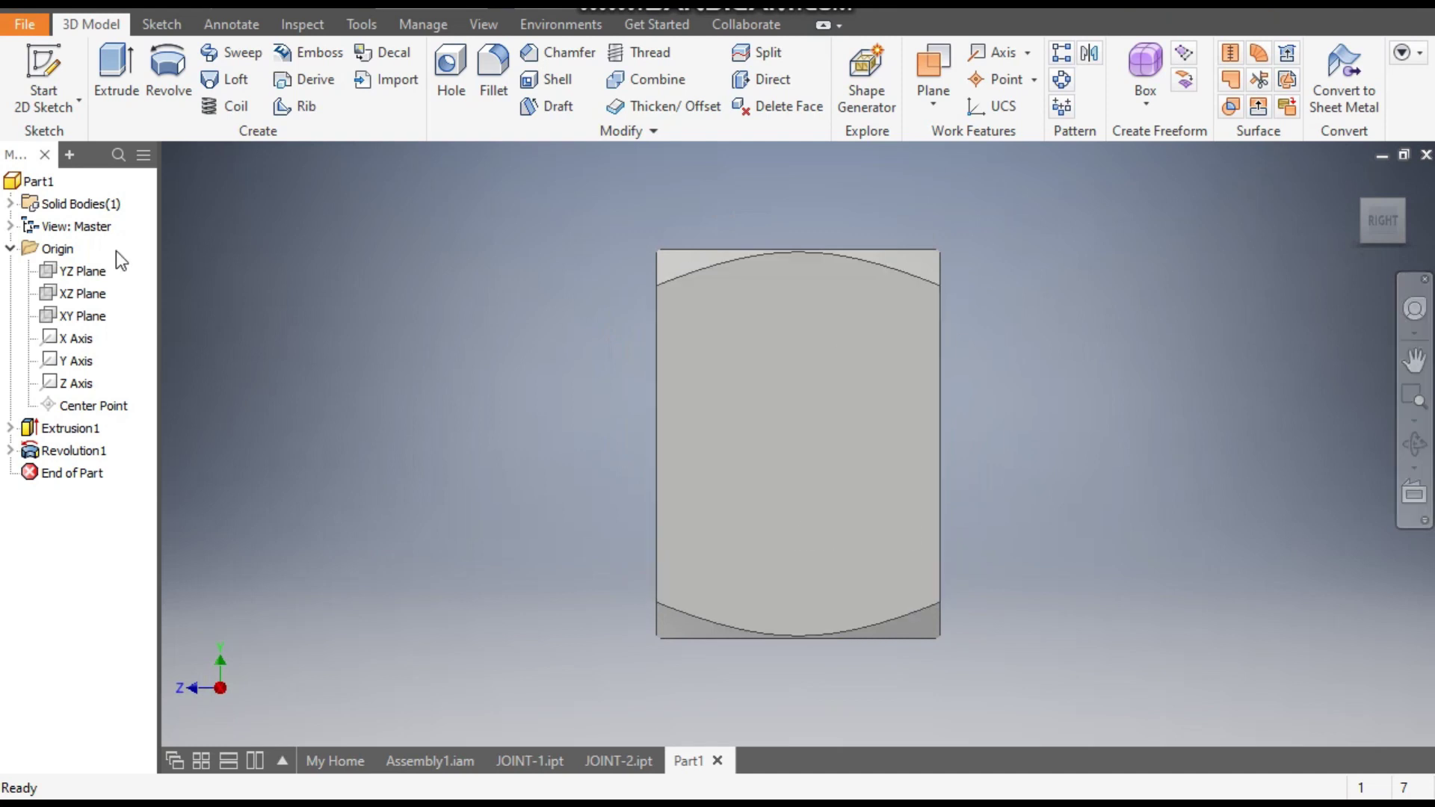
{"action": "left_click", "coordinate": [1361, 200]}
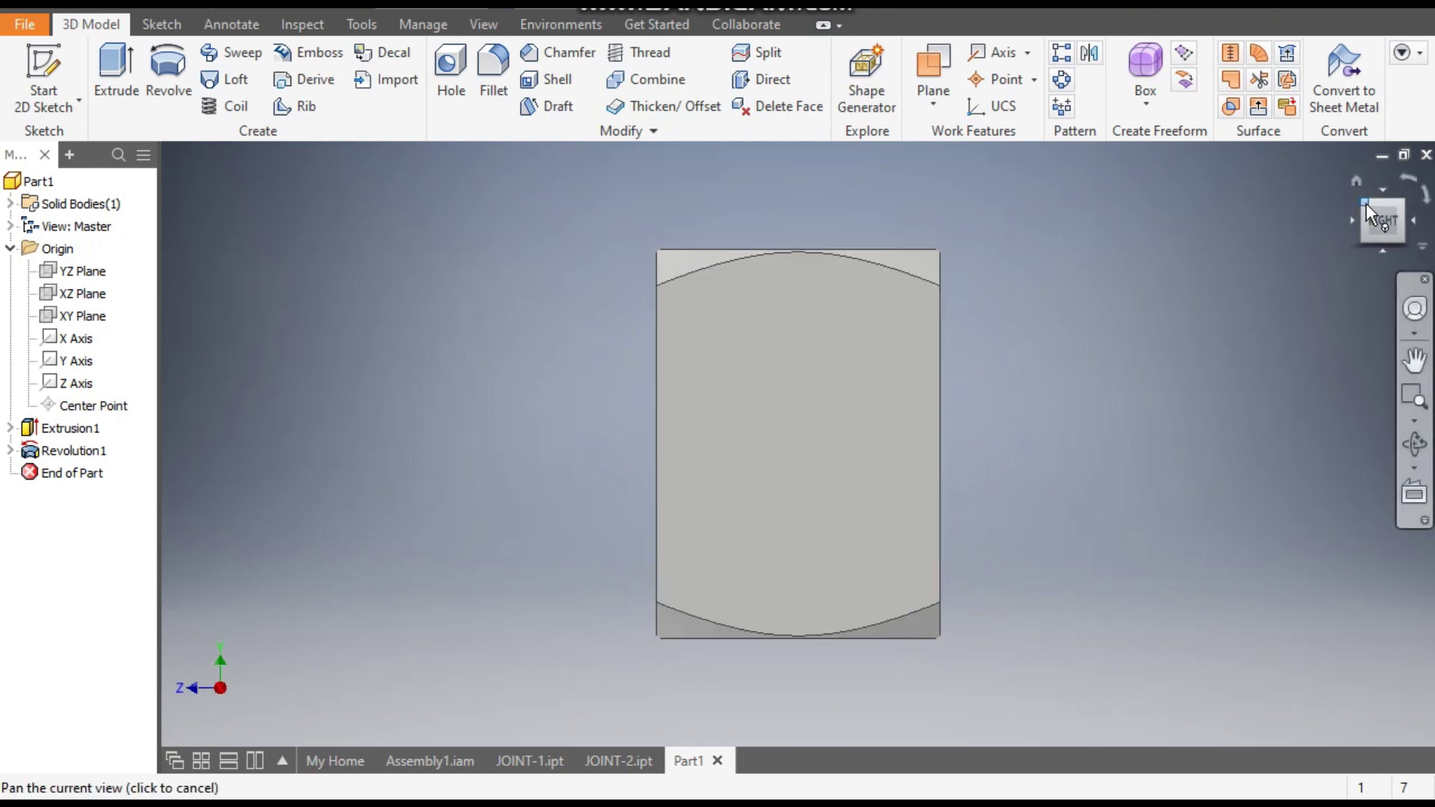
Step: Start Sketch3 on the XY plane in wireframe and draw a 4.75 diameter circle
{"action": "left_click", "coordinate": [76, 318]}
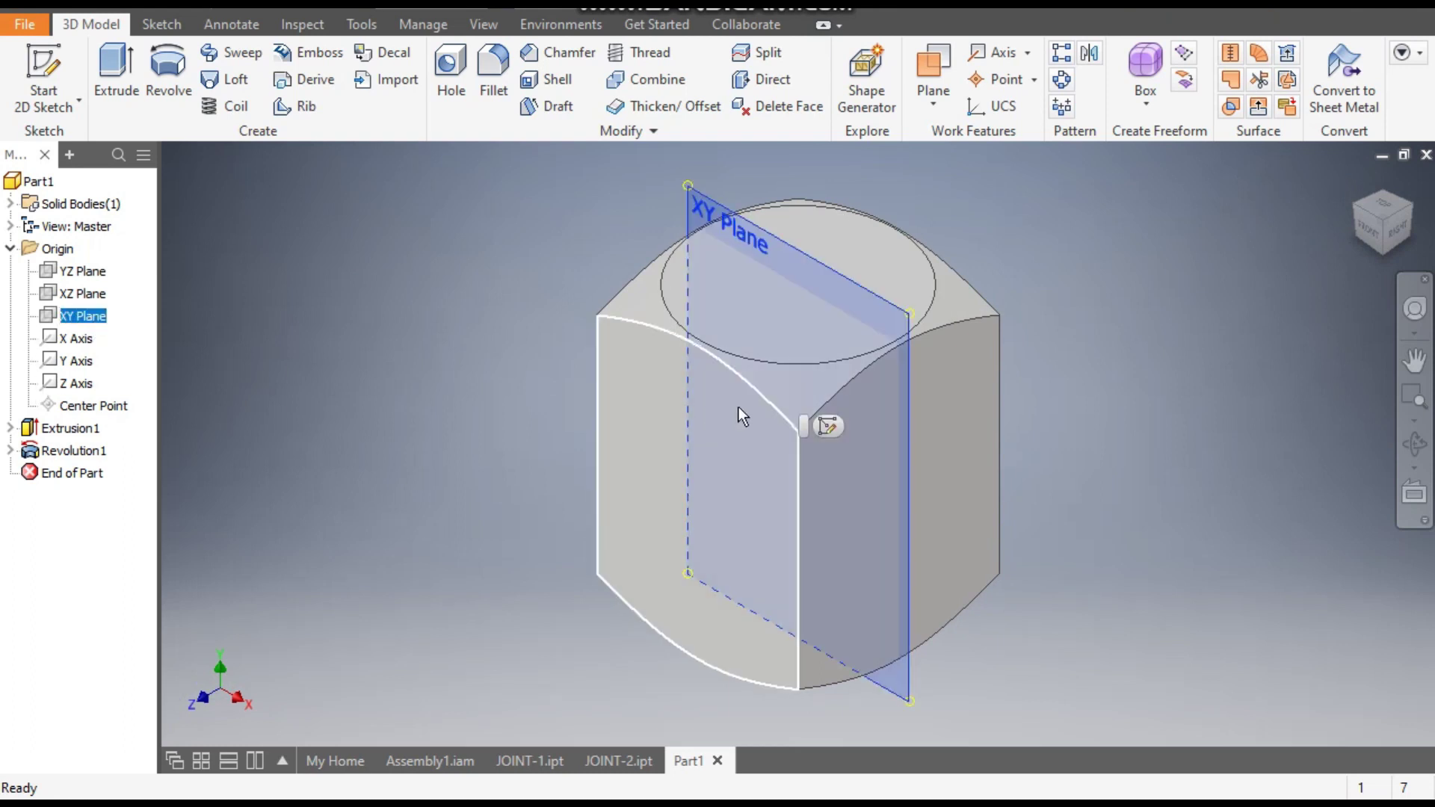
{"action": "key", "text": "s"}
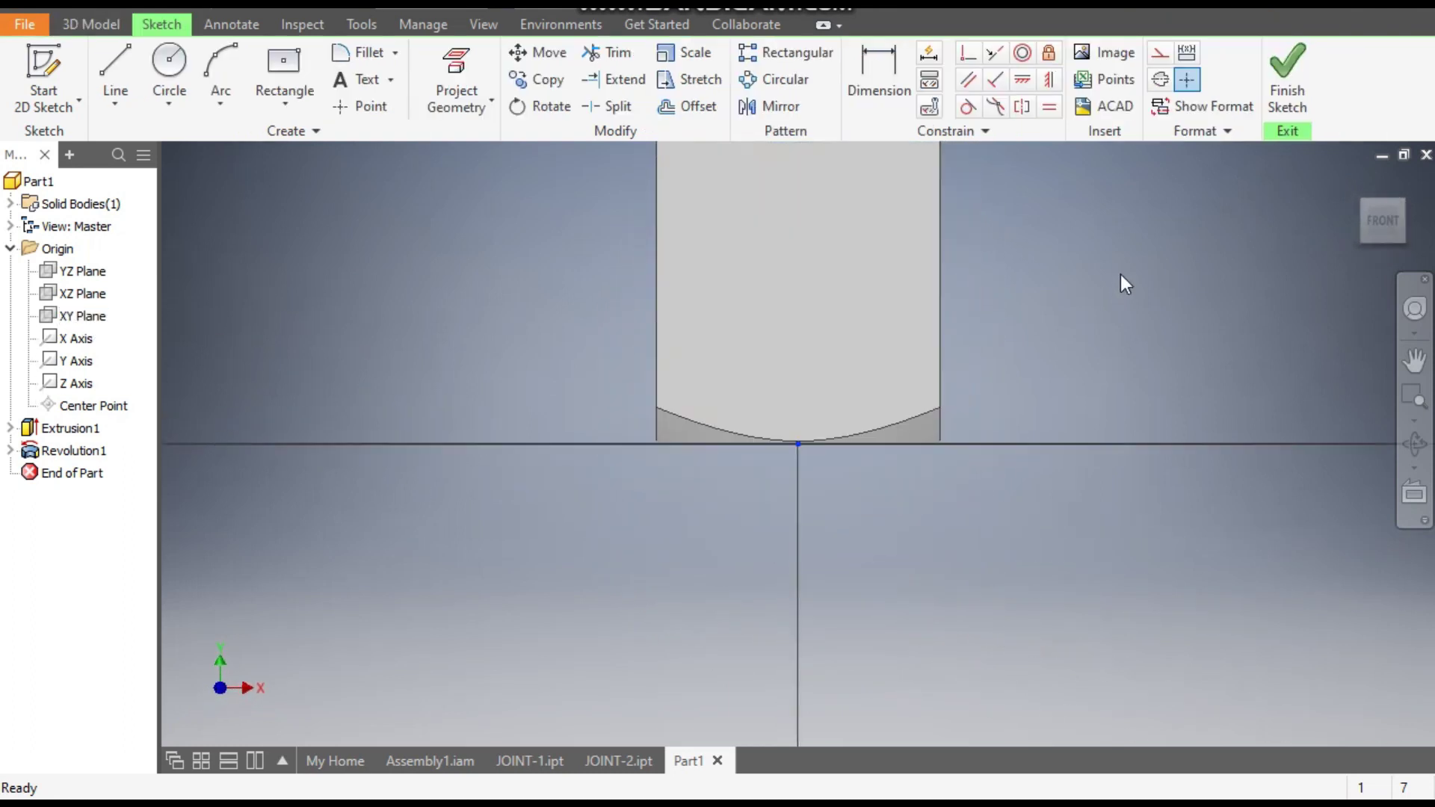
{"action": "key", "text": "F2"}
{"action": "left_click_drag", "start_coordinate": [1102, 477], "coordinate": [1098, 469]}
{"action": "left_click", "coordinate": [483, 24]}
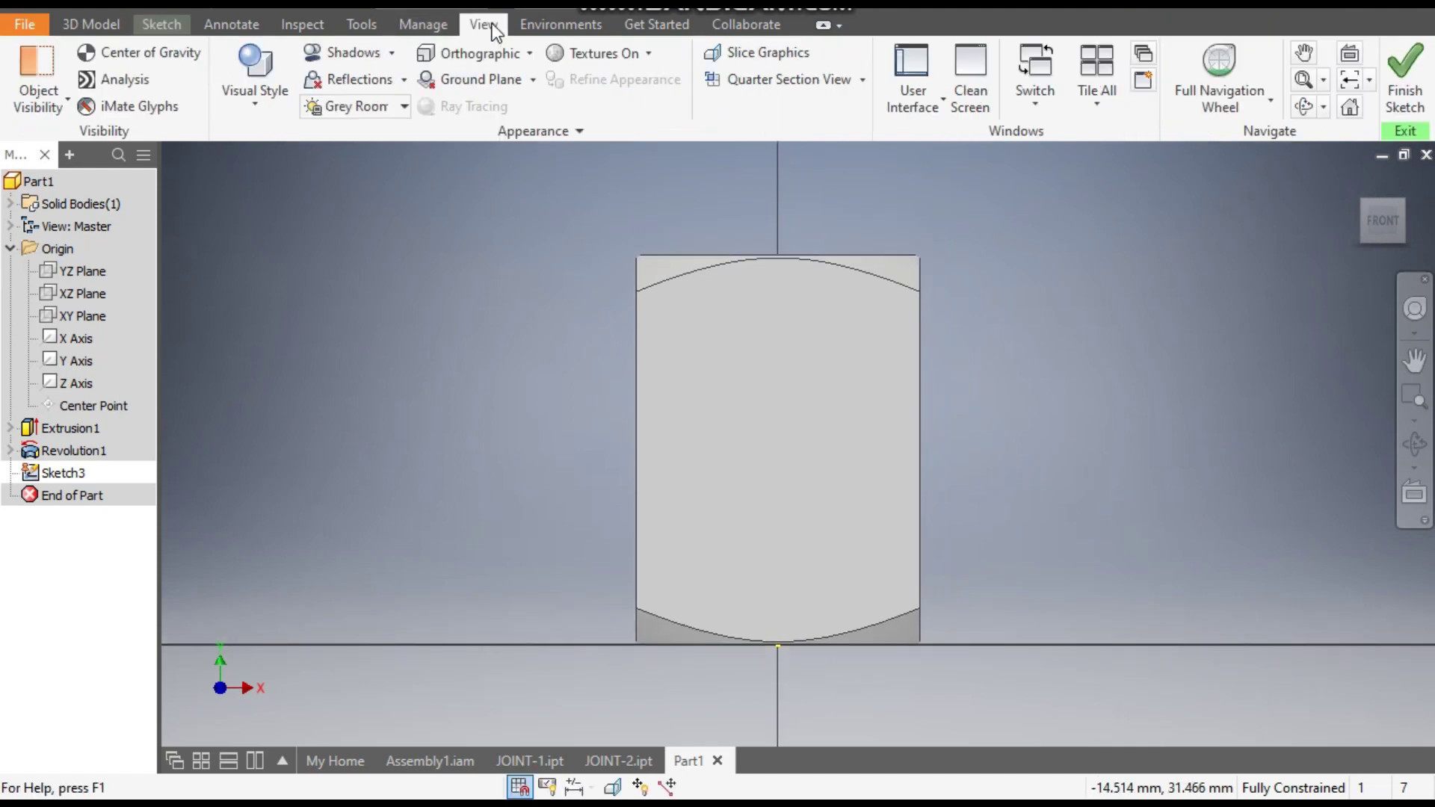
{"action": "left_click", "coordinate": [267, 109]}
{"action": "left_click", "coordinate": [306, 314]}
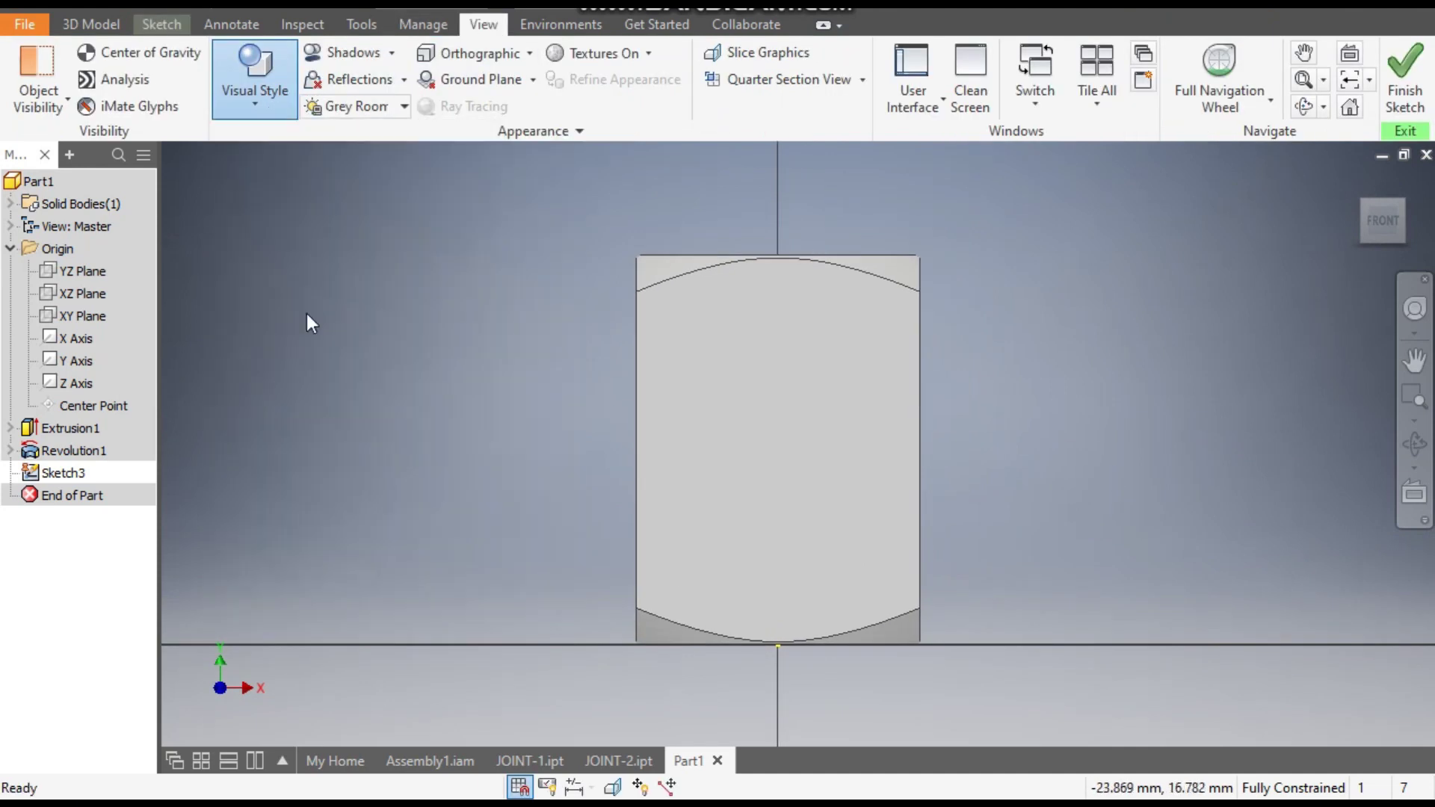
{"action": "left_click", "coordinate": [173, 31]}
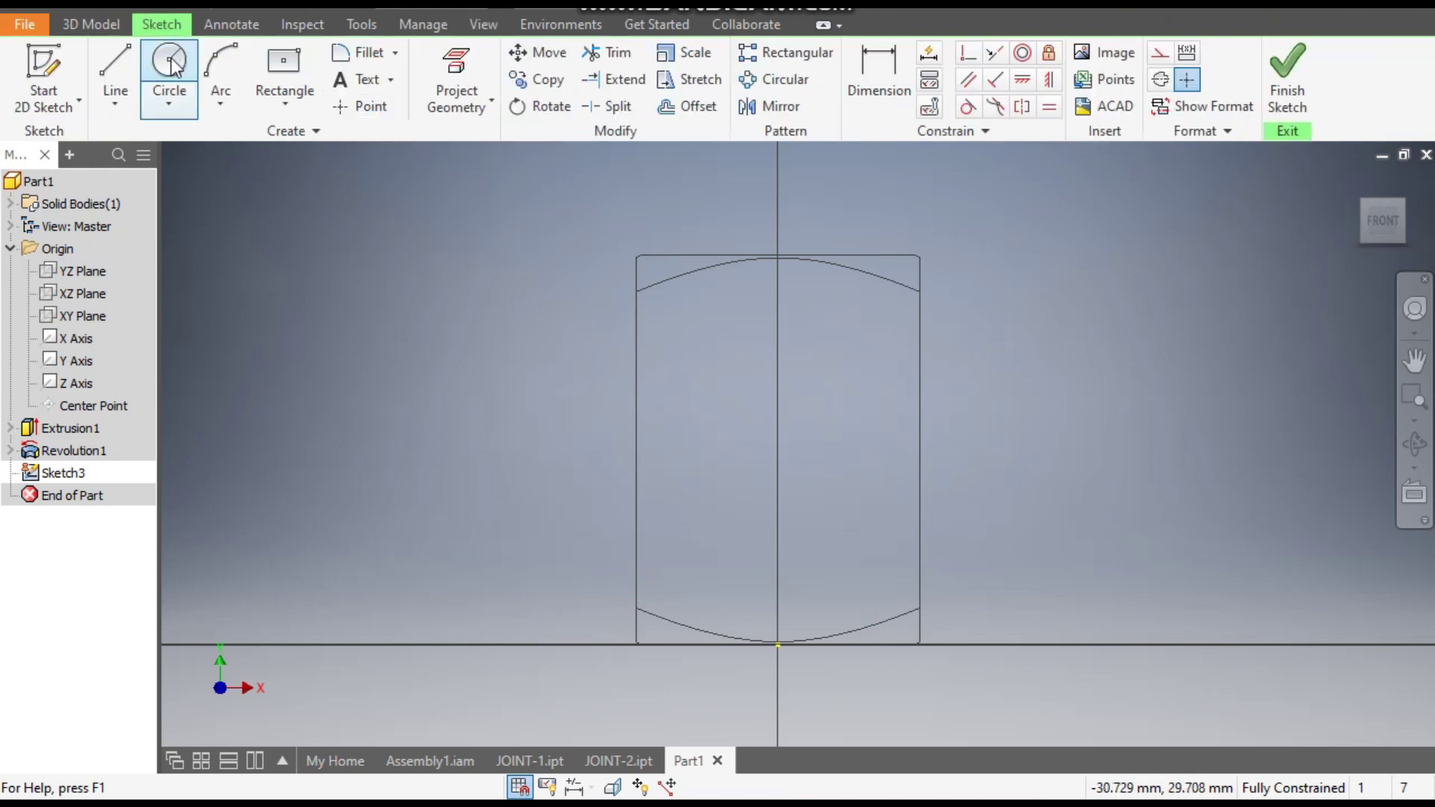
{"action": "left_click", "coordinate": [169, 59]}
{"action": "left_click", "coordinate": [779, 524]}
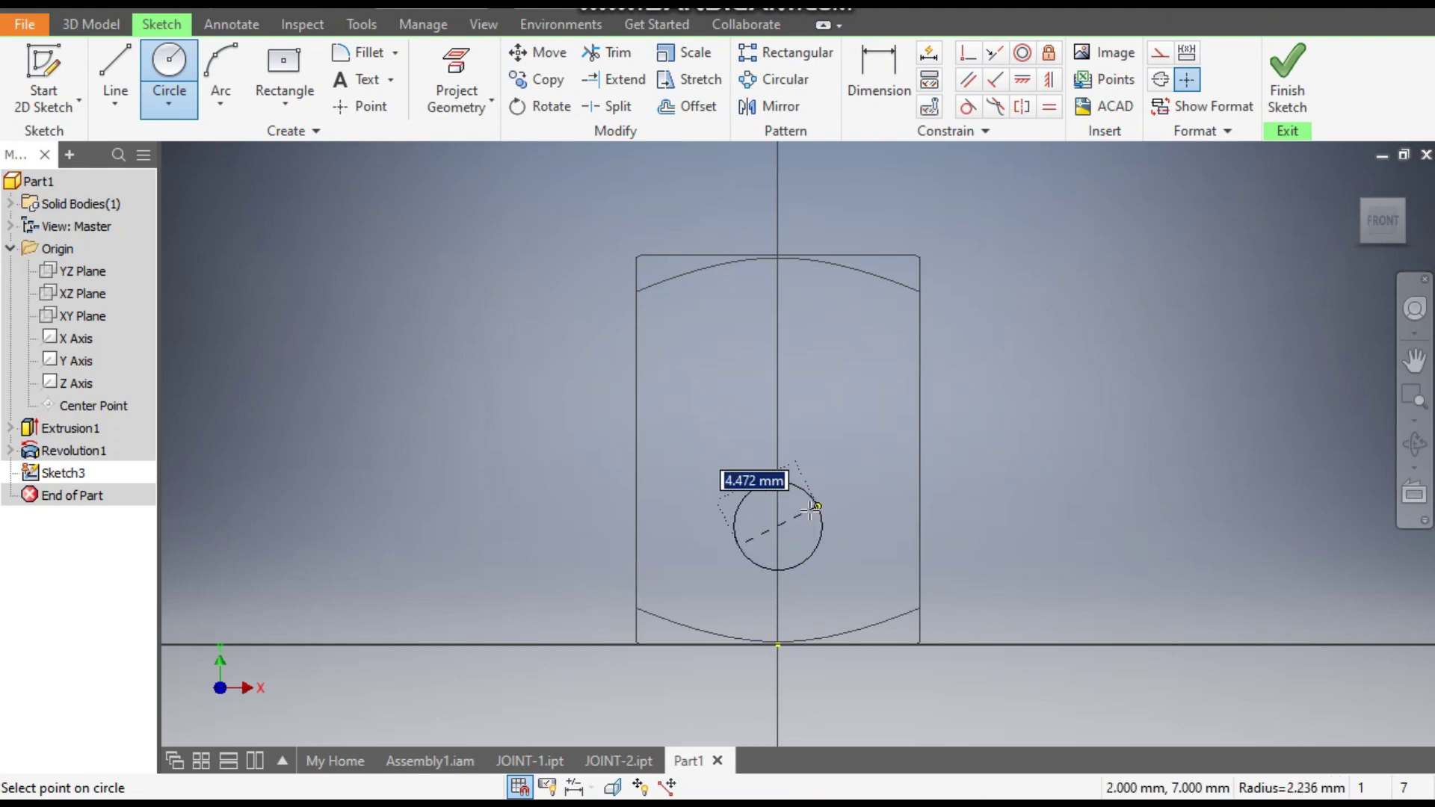
{"action": "type", "text": "4.75"}
{"action": "key", "text": "Return"}
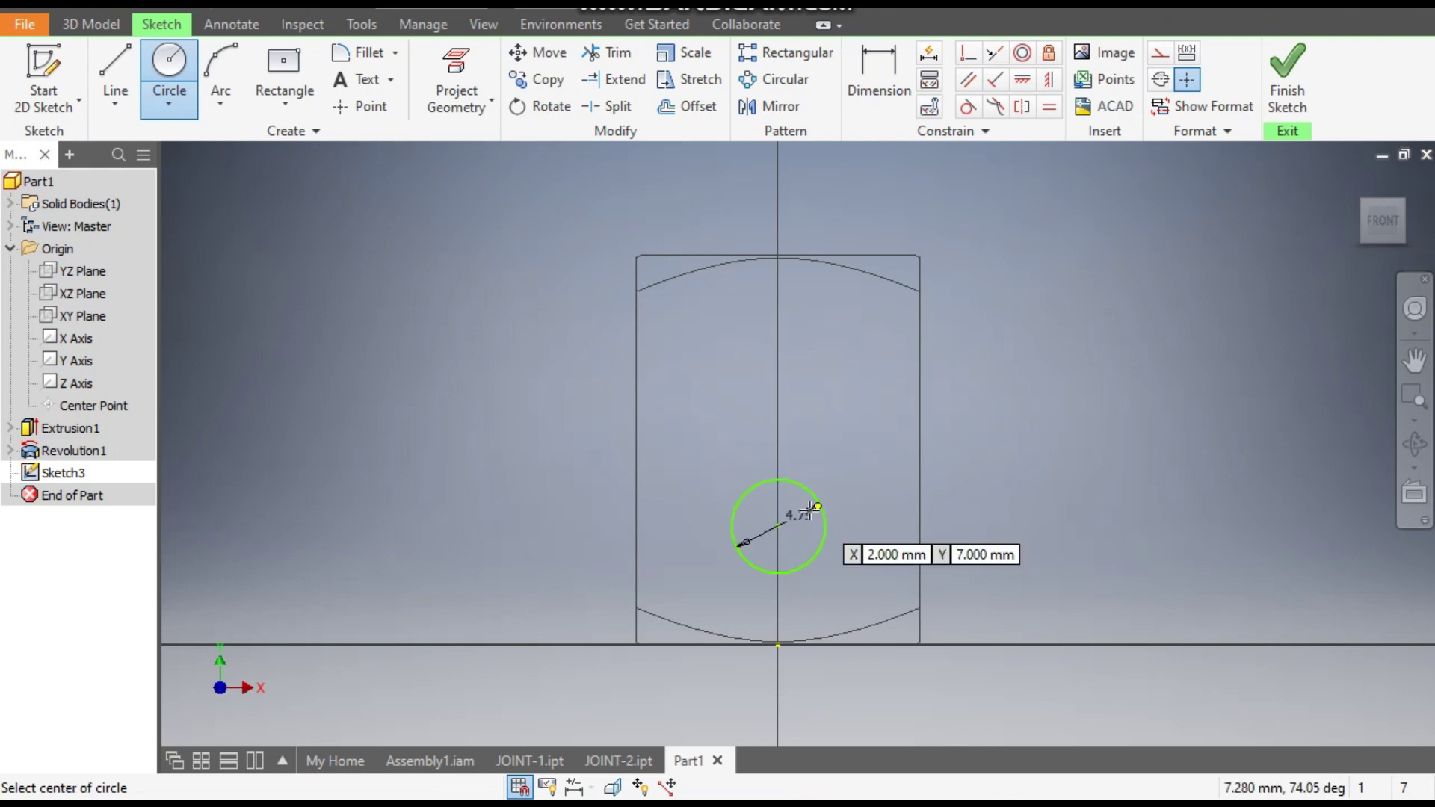
Step: Dimension the circle 6.7 above the bottom edge and constrain its centre vertically over the bottom midpoint
{"action": "left_click", "coordinate": [112, 30]}
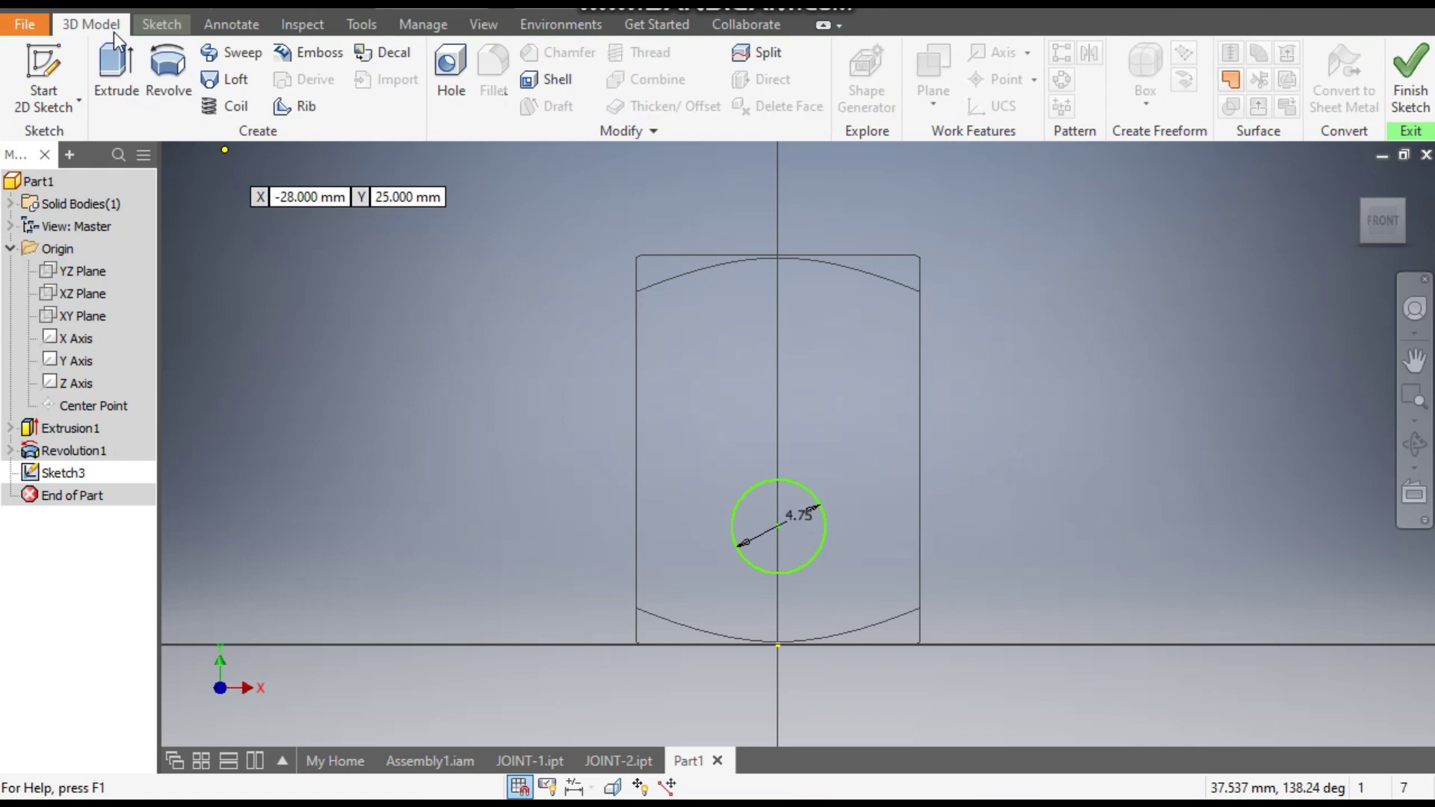
{"action": "left_click", "coordinate": [183, 27]}
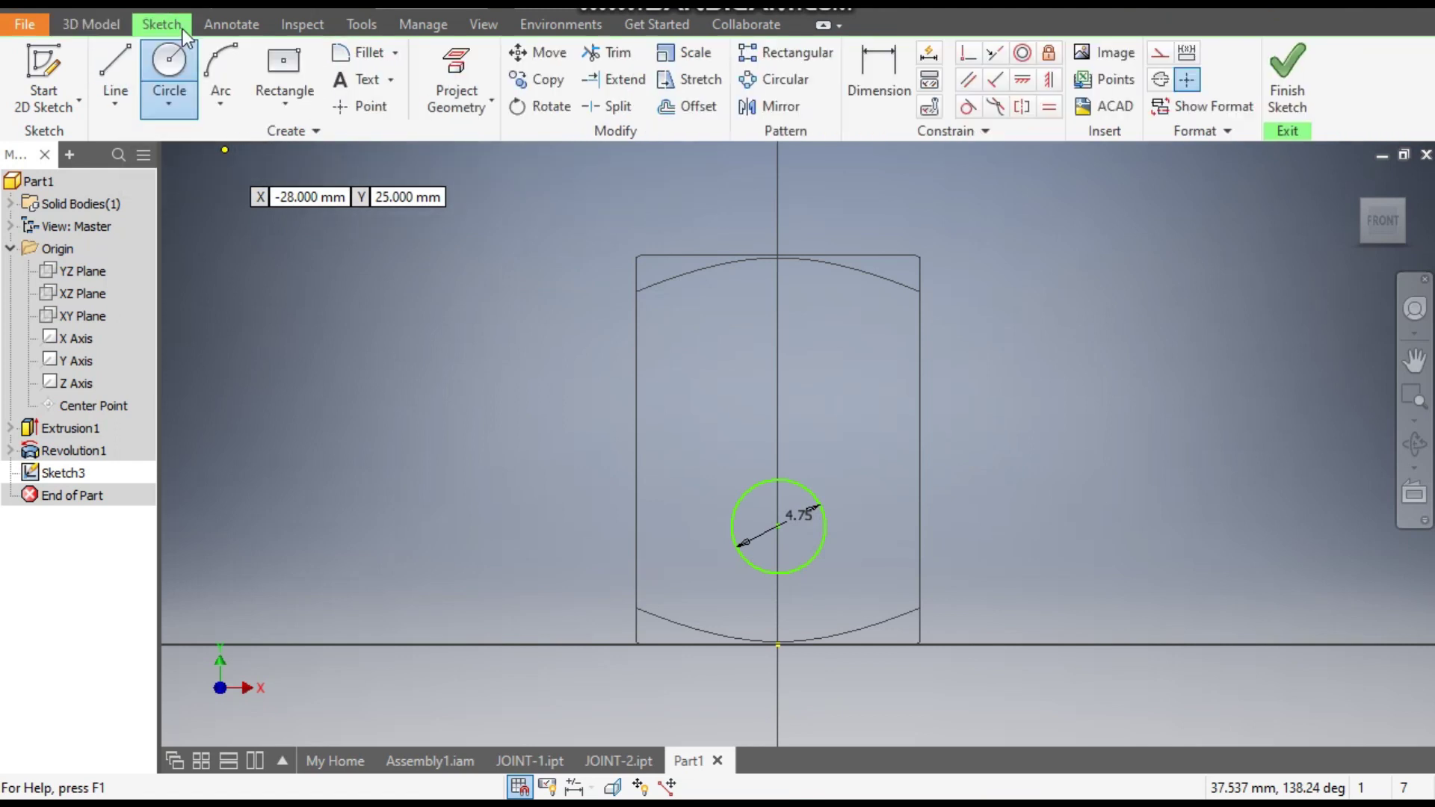
{"action": "left_click", "coordinate": [882, 84]}
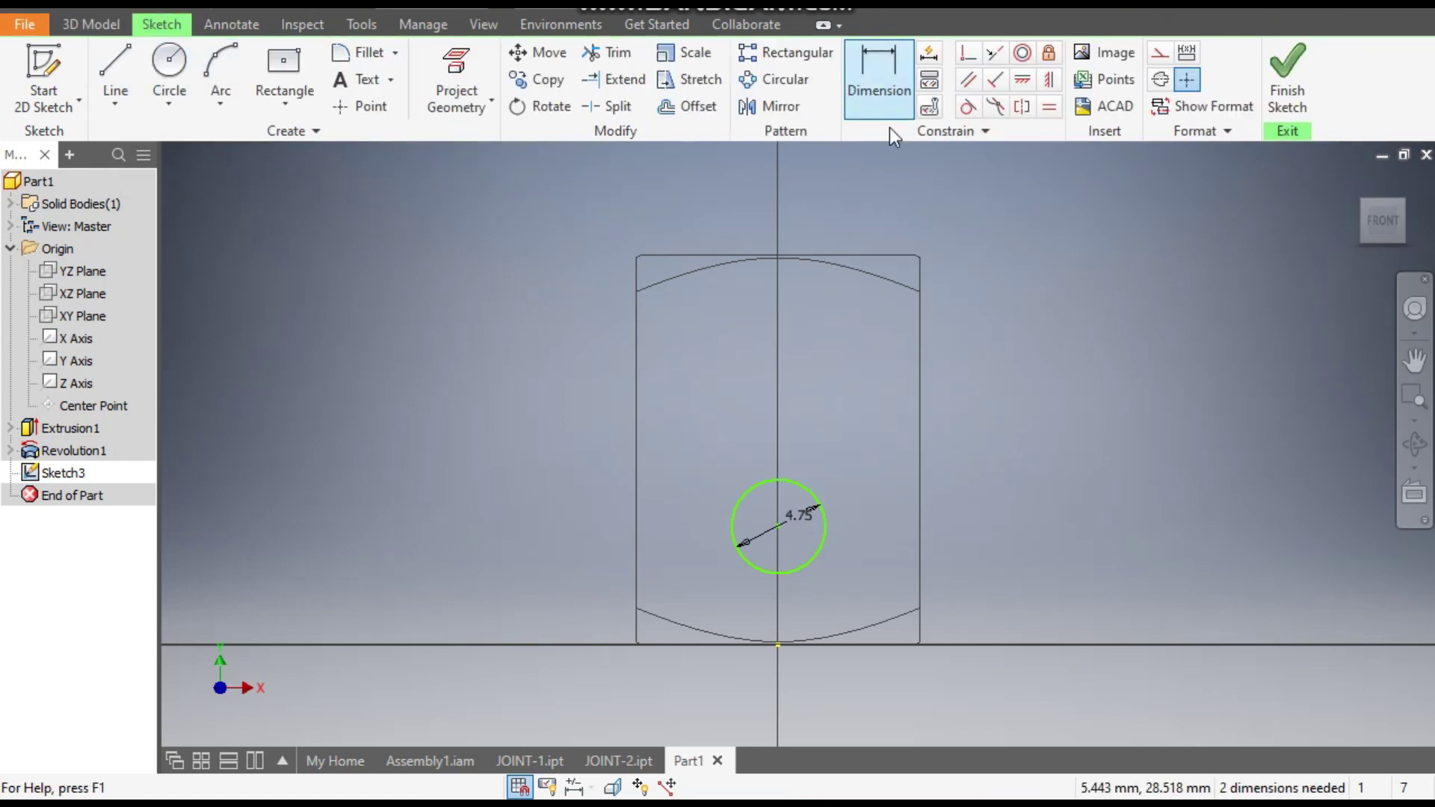
{"action": "left_click", "coordinate": [867, 645]}
{"action": "left_click", "coordinate": [826, 532]}
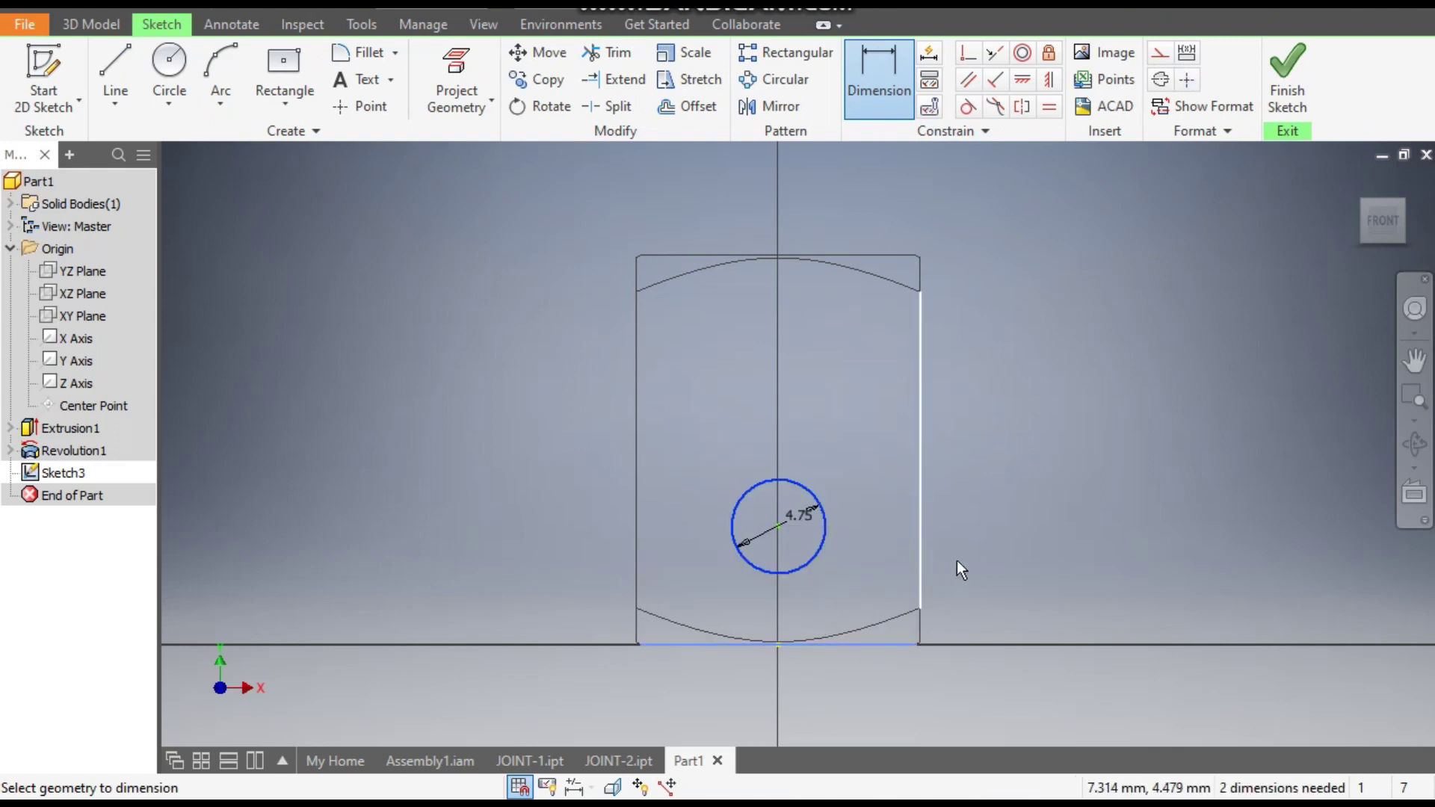
{"action": "left_click", "coordinate": [973, 562]}
{"action": "type", "text": "6"}
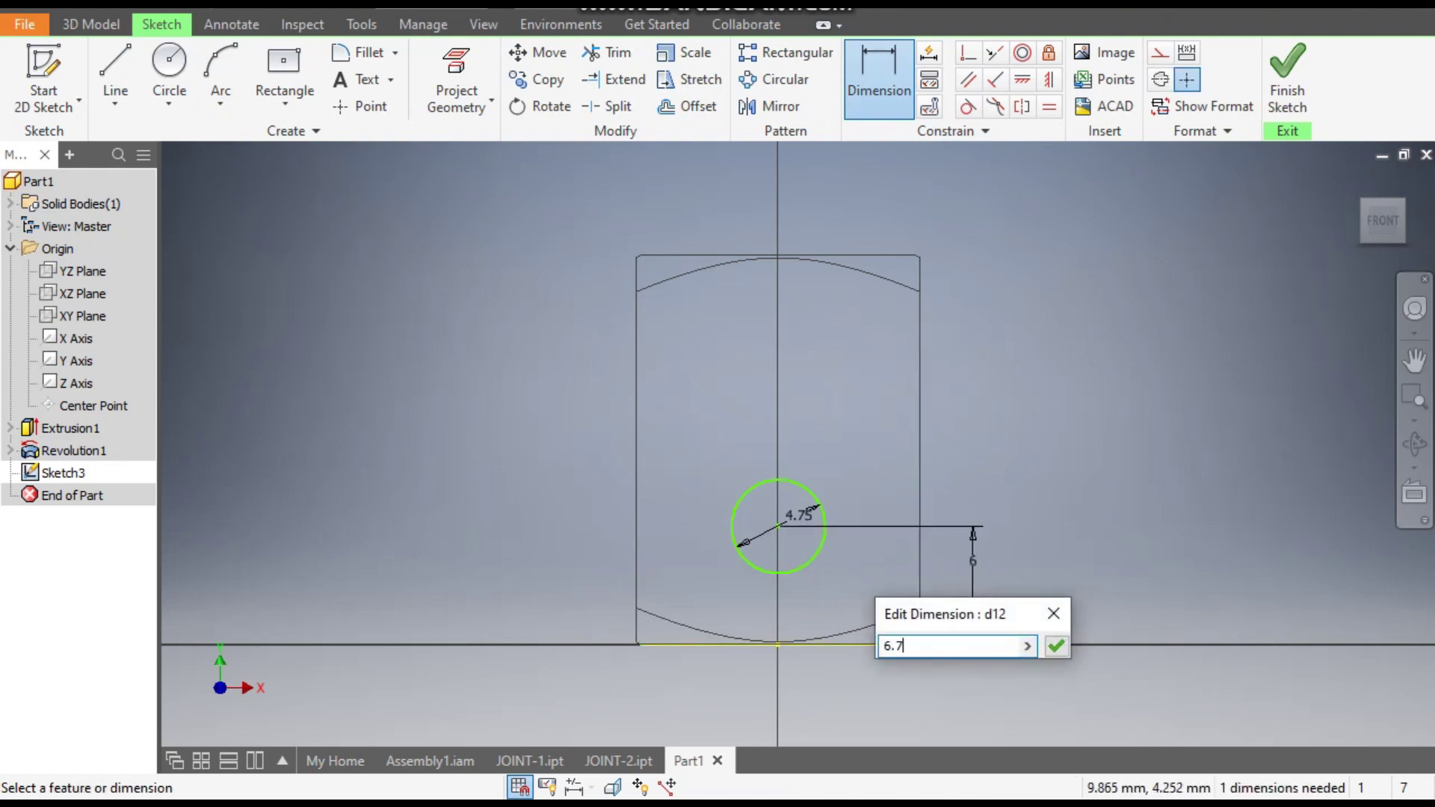
{"action": "type", "text": ".7"}
{"action": "key", "text": "Return"}
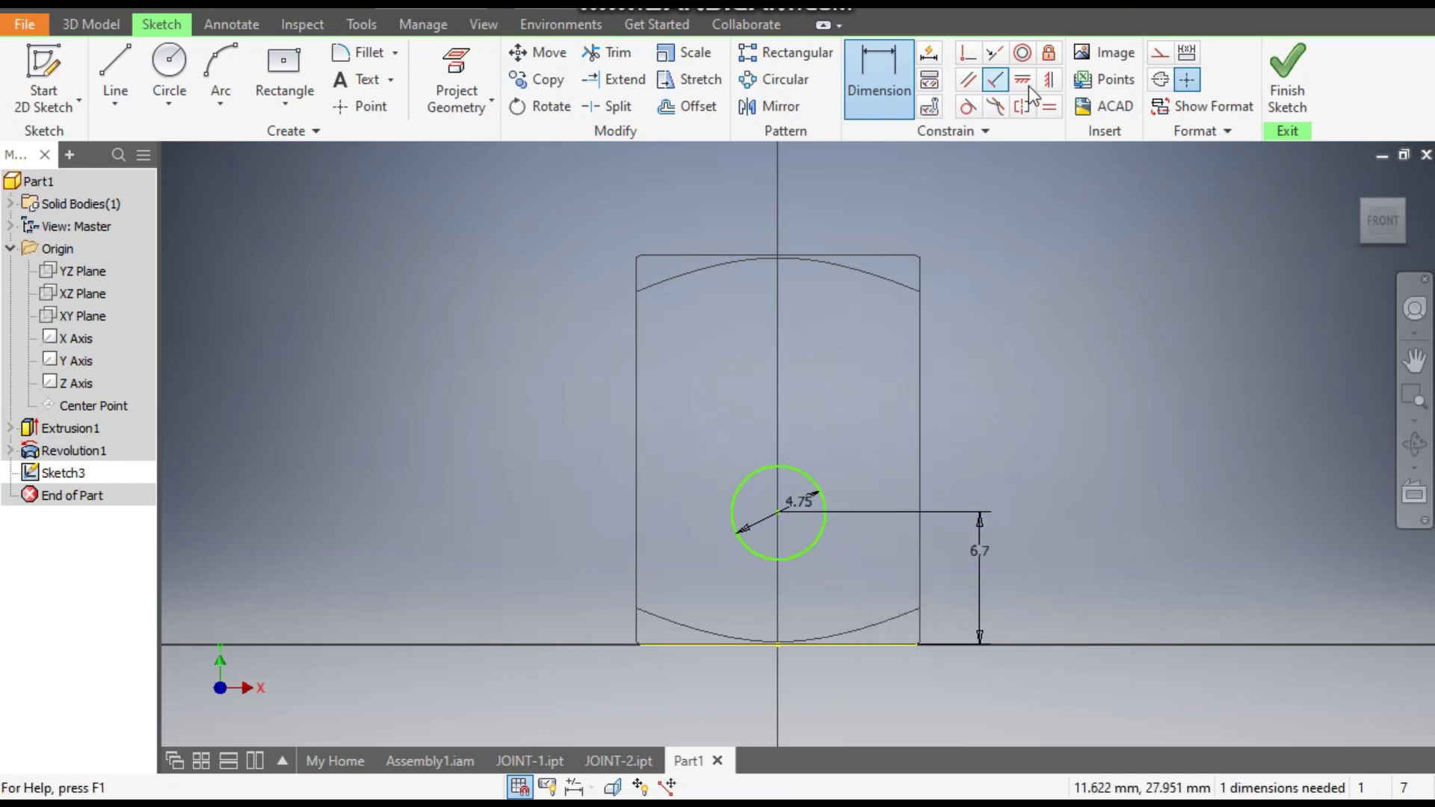
{"action": "left_click", "coordinate": [1049, 82]}
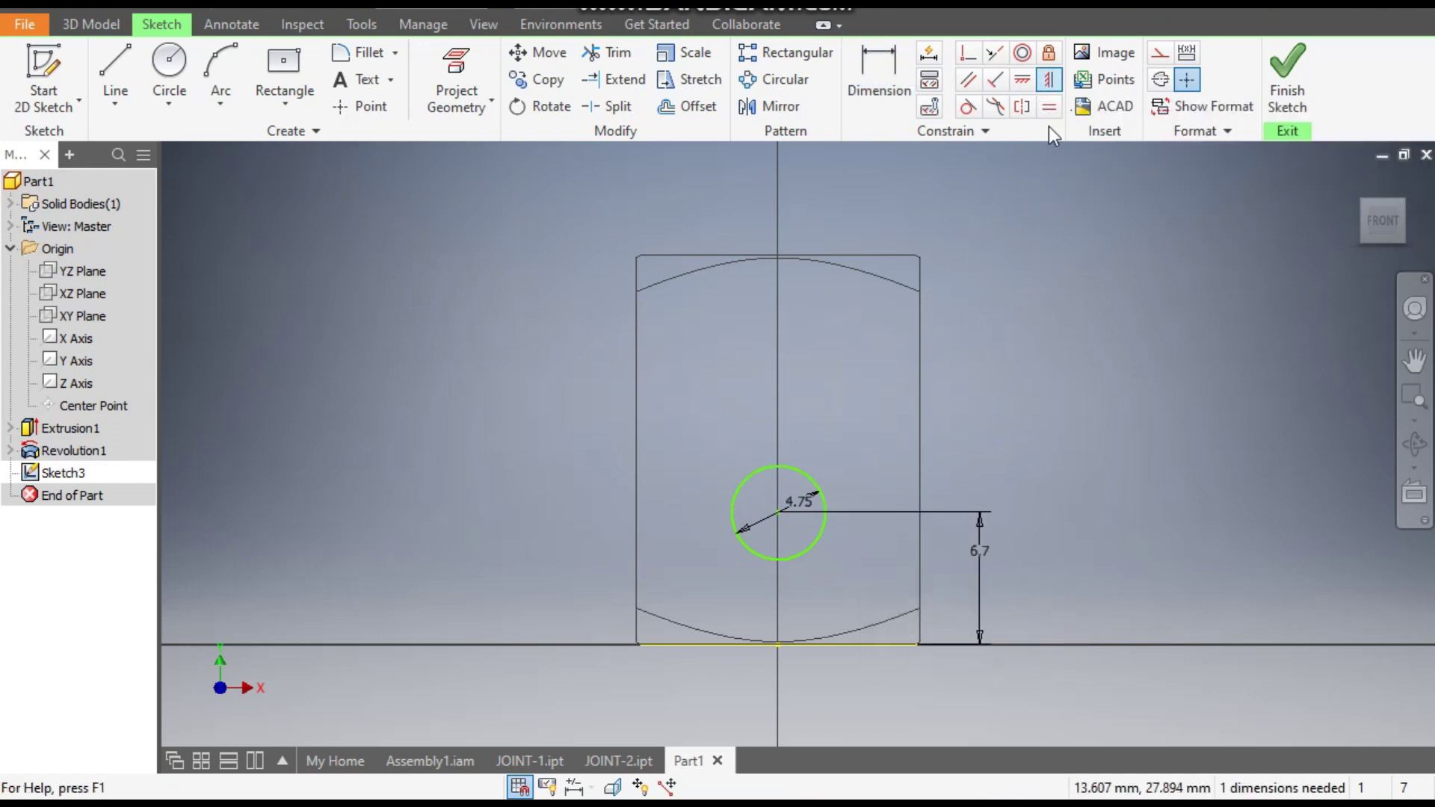
{"action": "left_click", "coordinate": [778, 514]}
{"action": "left_click", "coordinate": [777, 644]}
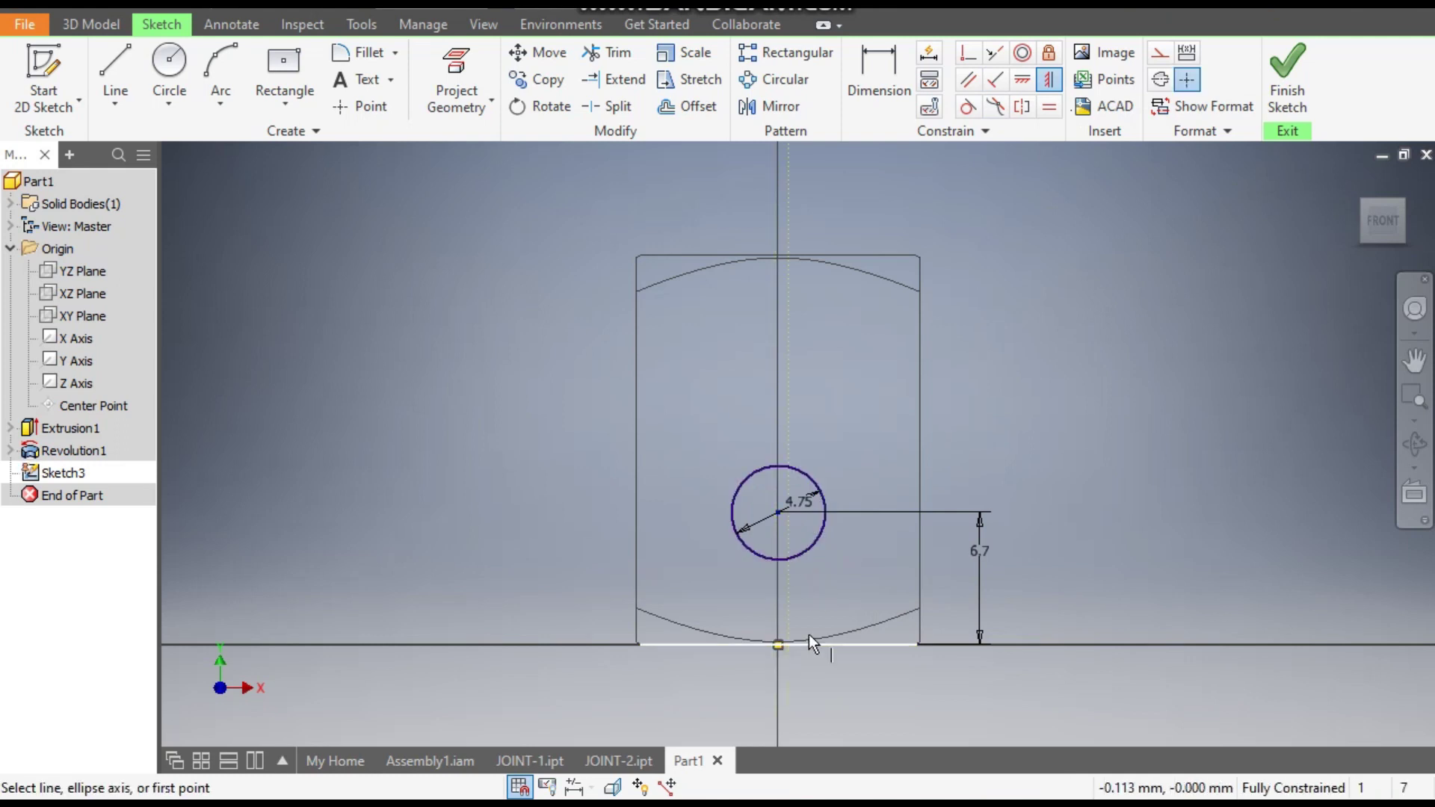
{"action": "left_click", "coordinate": [108, 24]}
{"action": "left_click", "coordinate": [112, 69]}
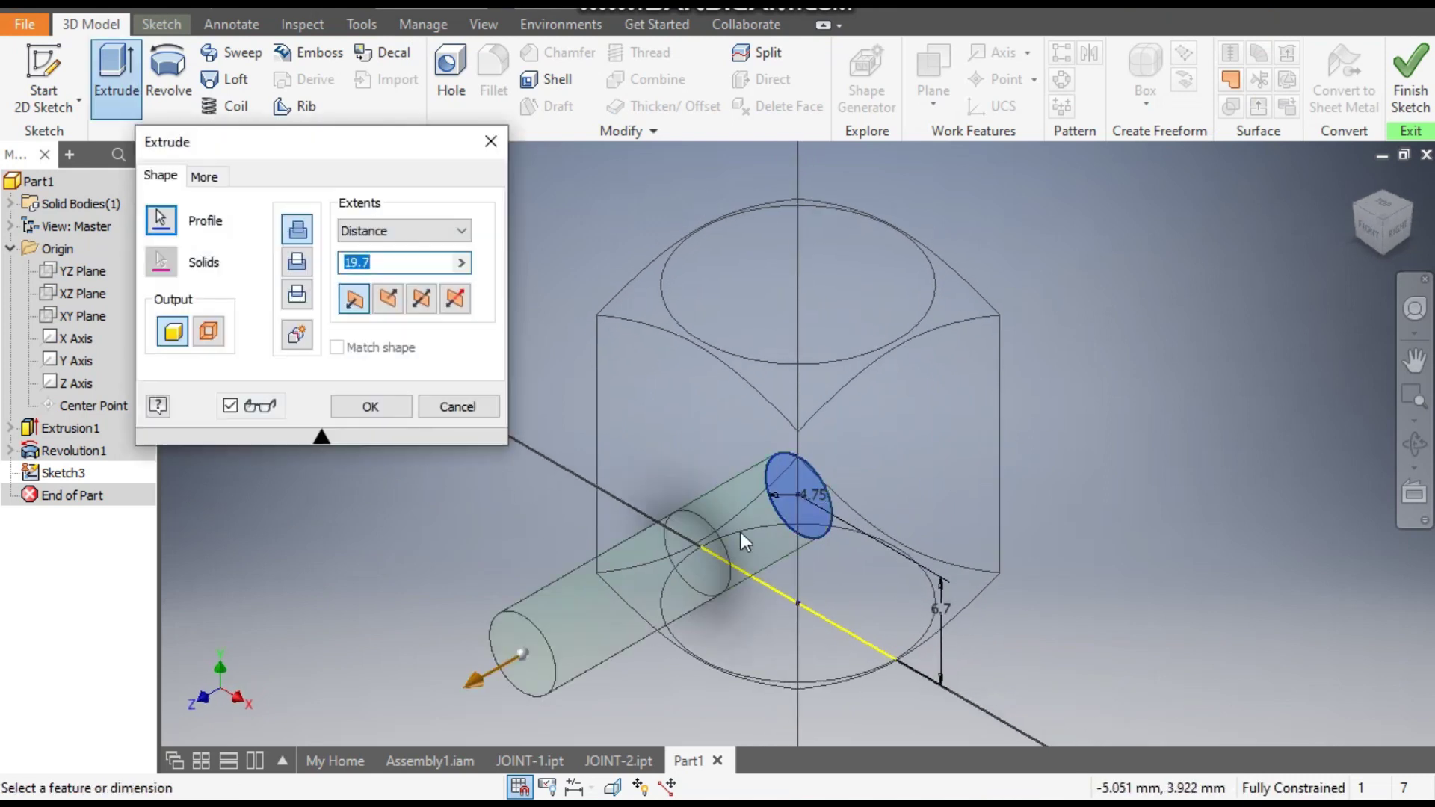
Step: Extrude the circle symmetrically 24 mm as Extrusion2, then check it from front and isometric views
{"action": "left_click", "coordinate": [420, 303]}
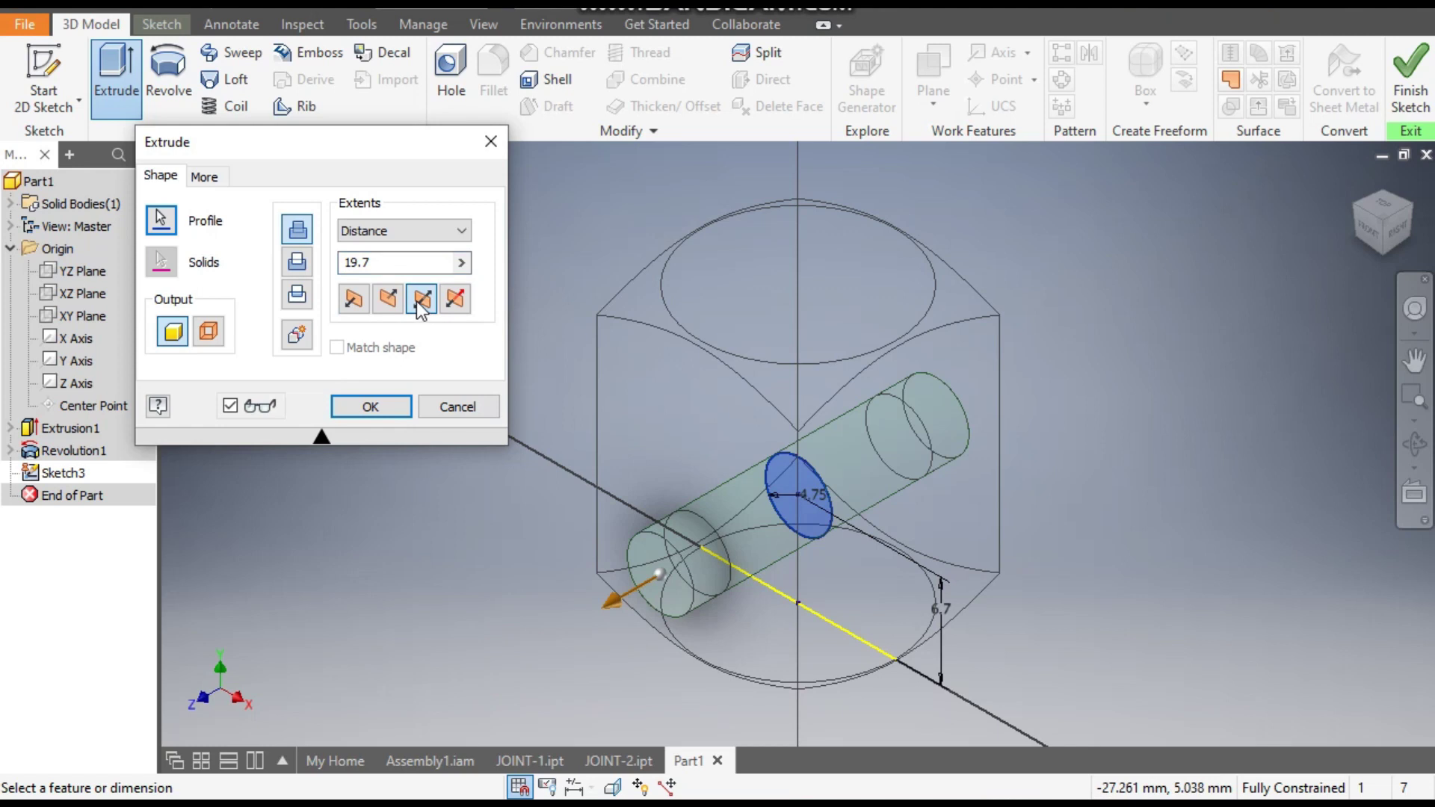
{"action": "left_click_drag", "start_coordinate": [378, 263], "coordinate": [321, 268]}
{"action": "type", "text": "24"}
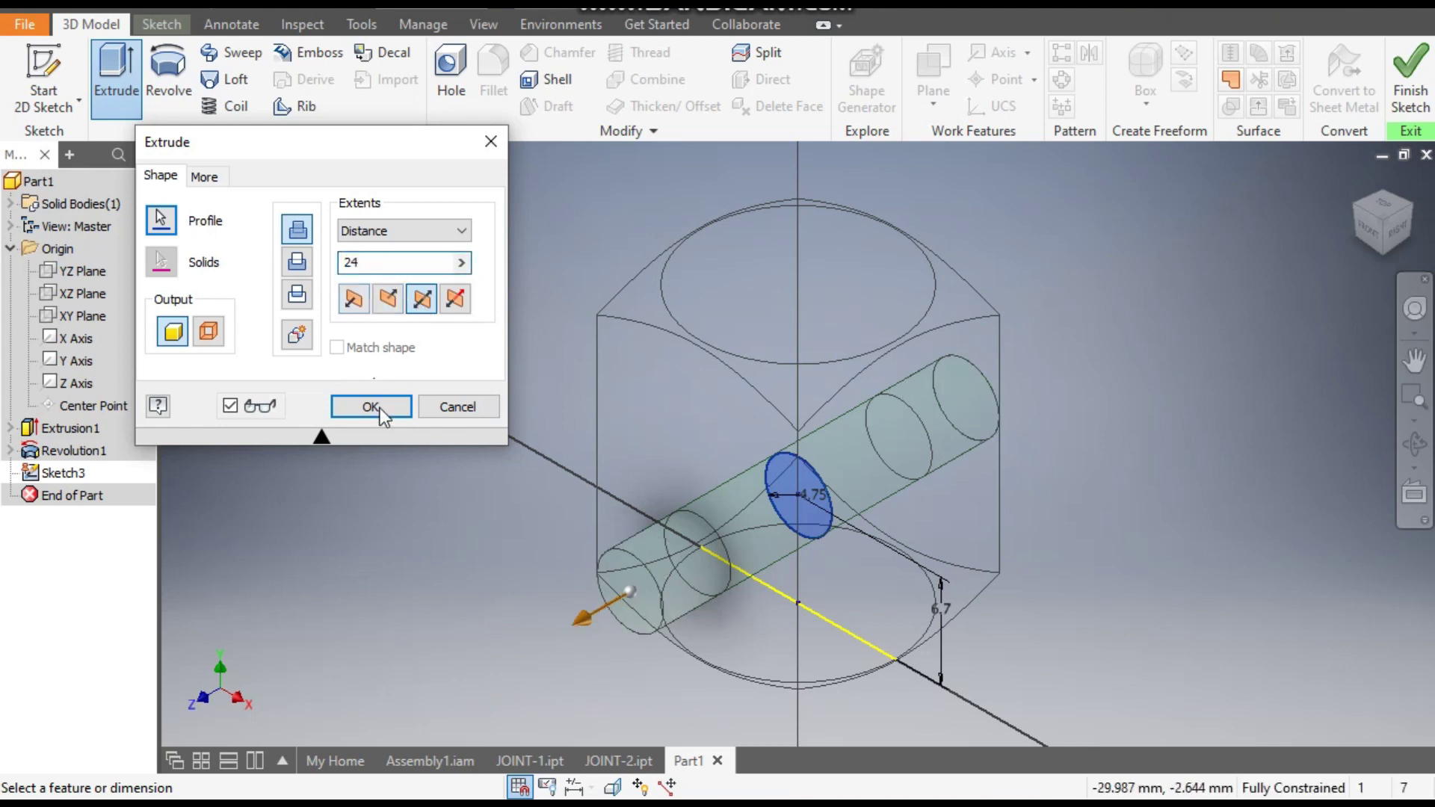
{"action": "left_click", "coordinate": [381, 408]}
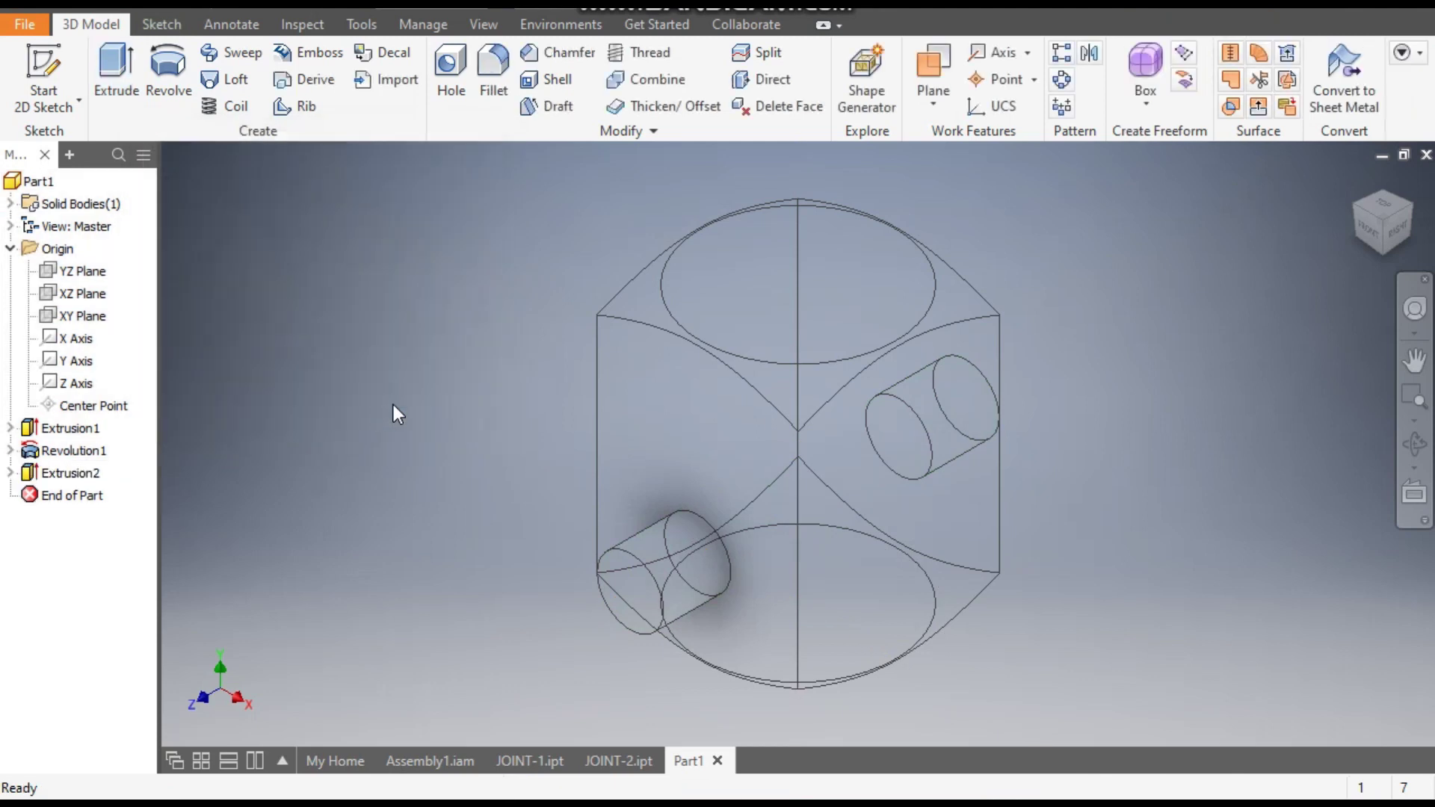
{"action": "left_click", "coordinate": [1364, 230]}
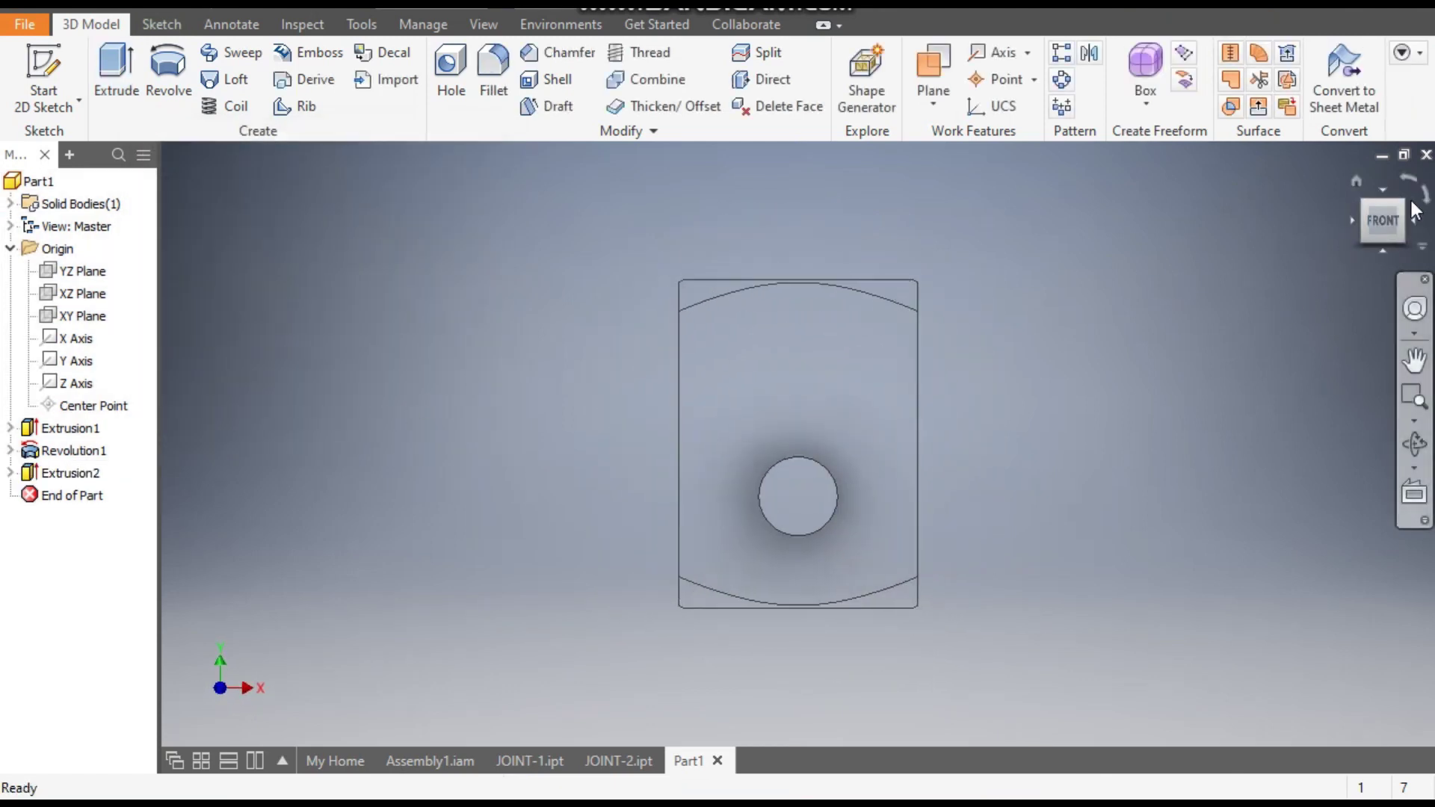
{"action": "left_click", "coordinate": [1370, 234]}
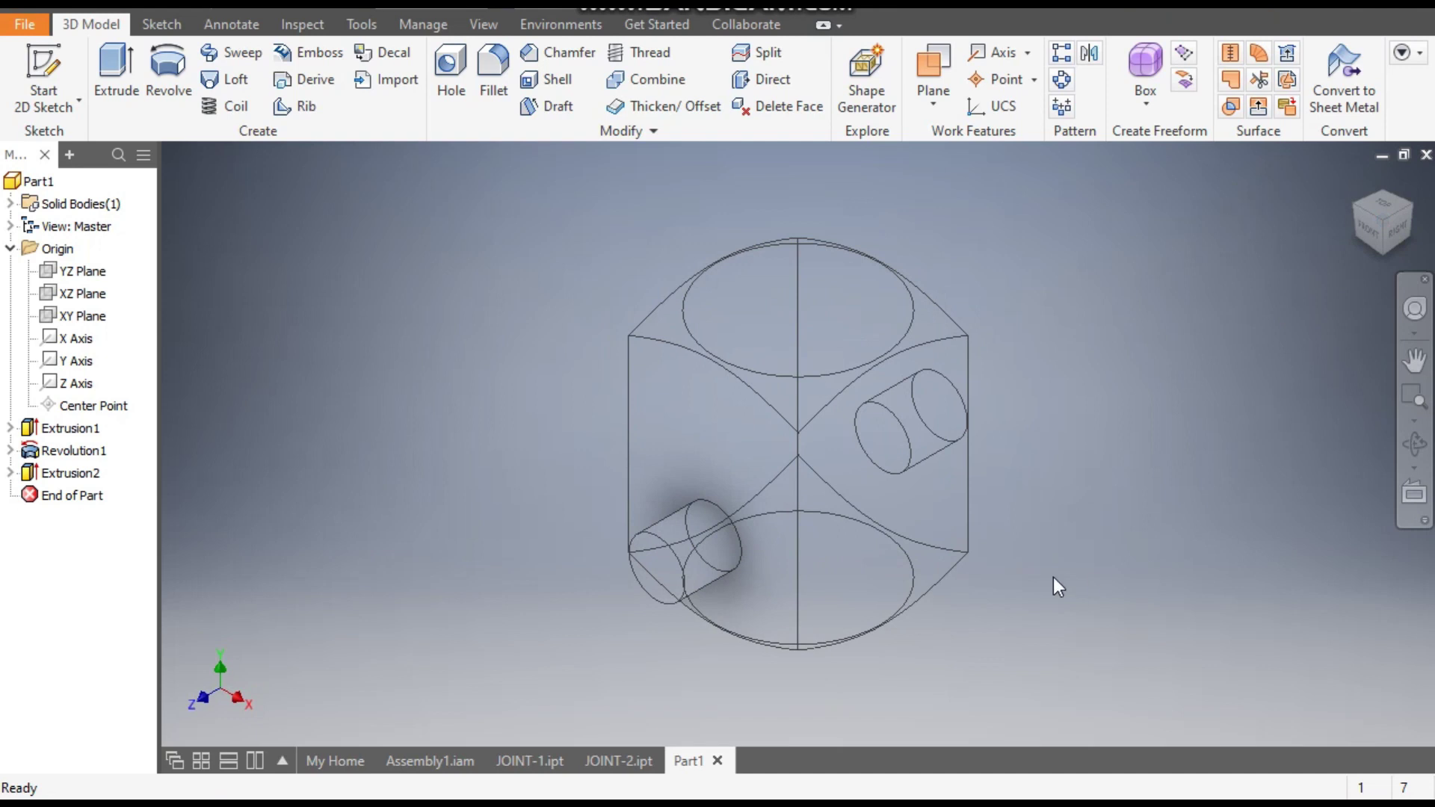
{"action": "left_click", "coordinate": [889, 471]}
Step: Sketch a 4.75 circle on the YZ Plane, centred on the vertical axis
{"action": "left_click", "coordinate": [96, 273]}
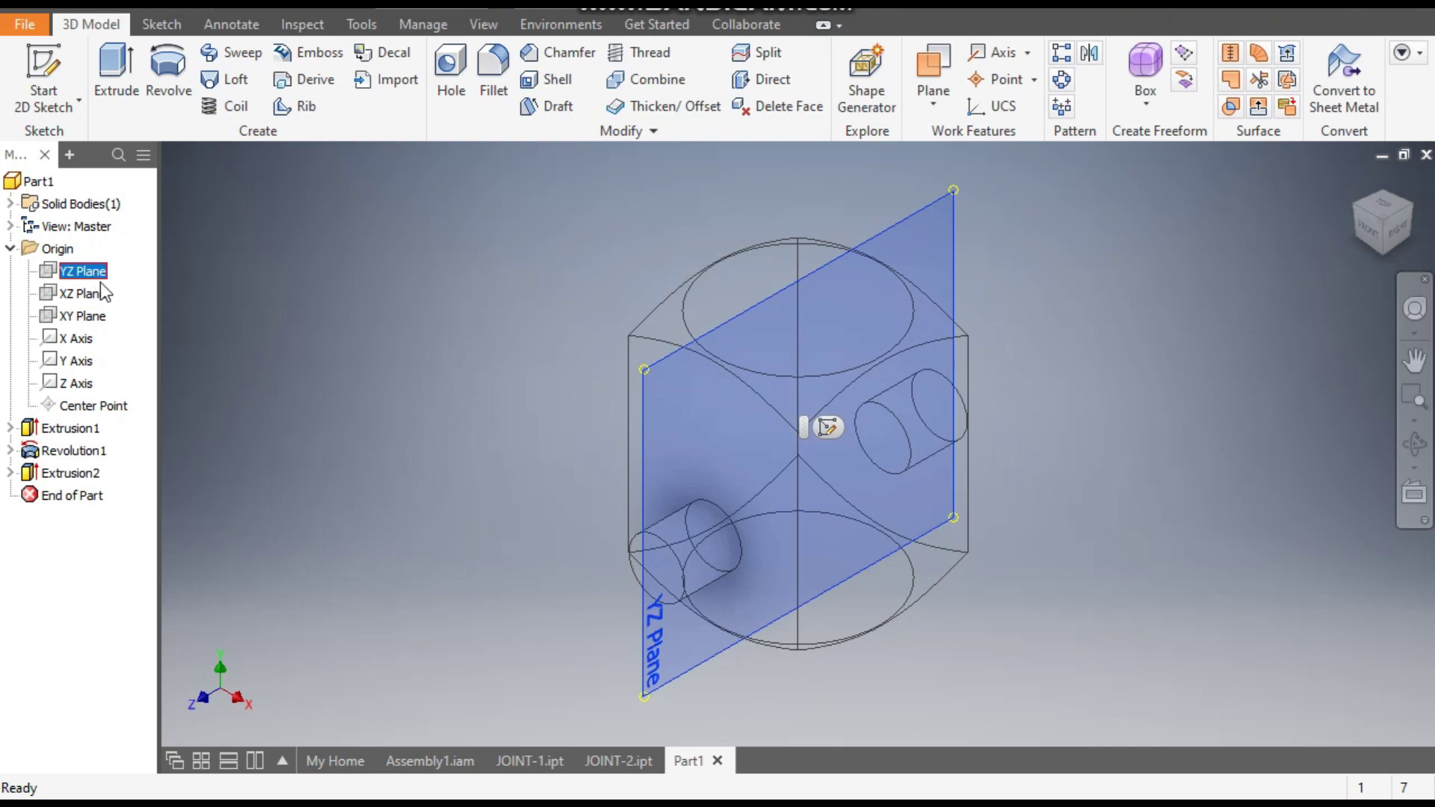
{"action": "left_click", "coordinate": [826, 428]}
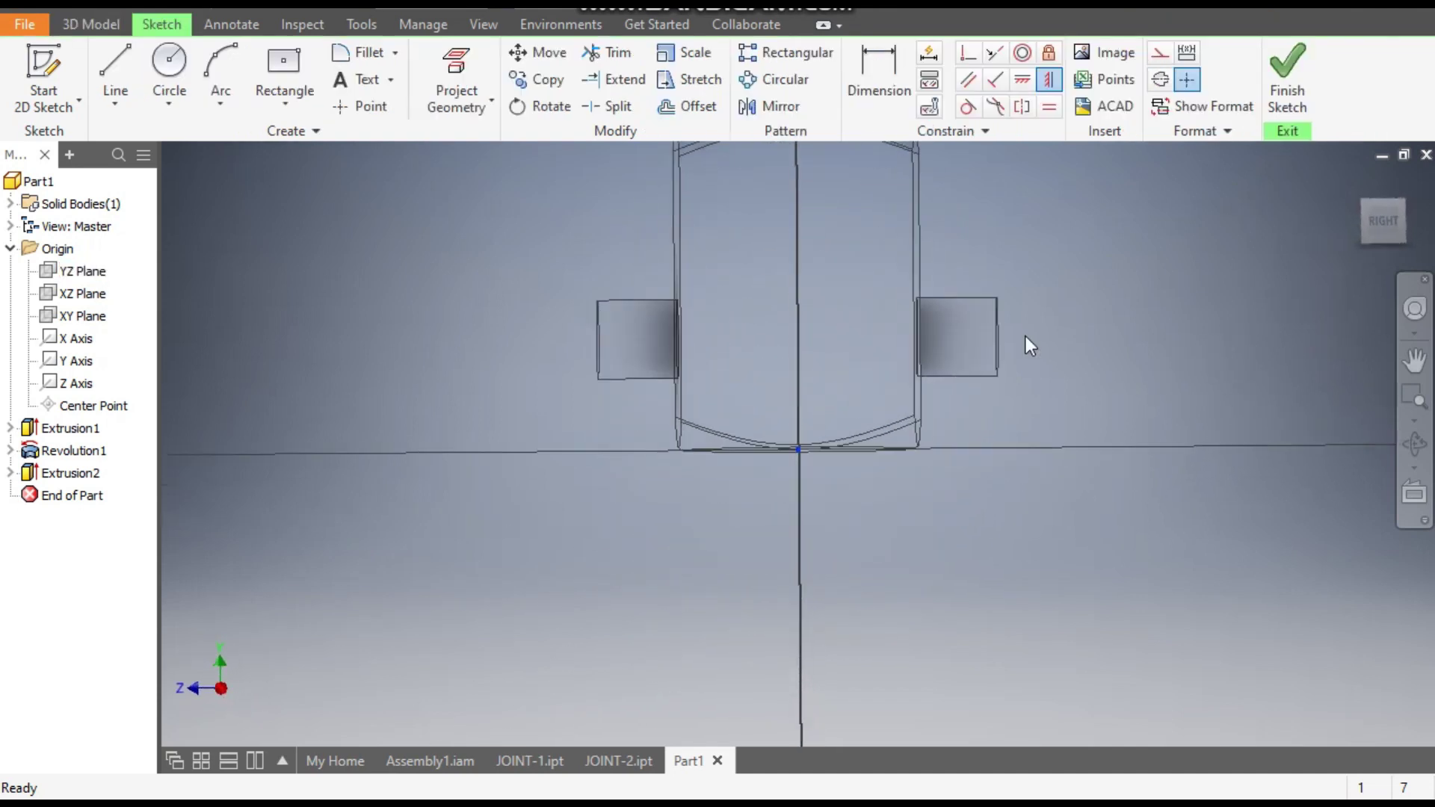
{"action": "left_click", "coordinate": [169, 66]}
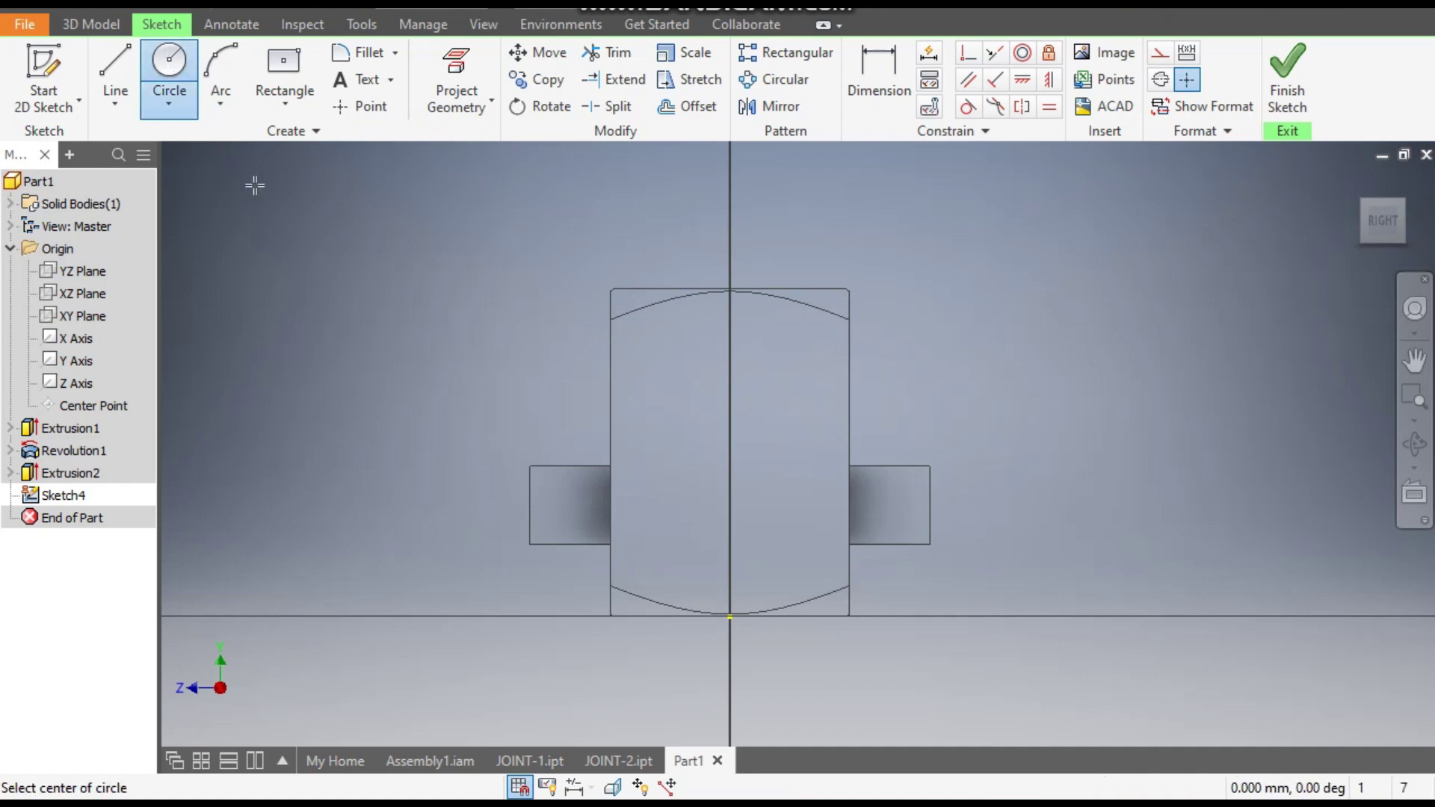
{"action": "left_click", "coordinate": [729, 349]}
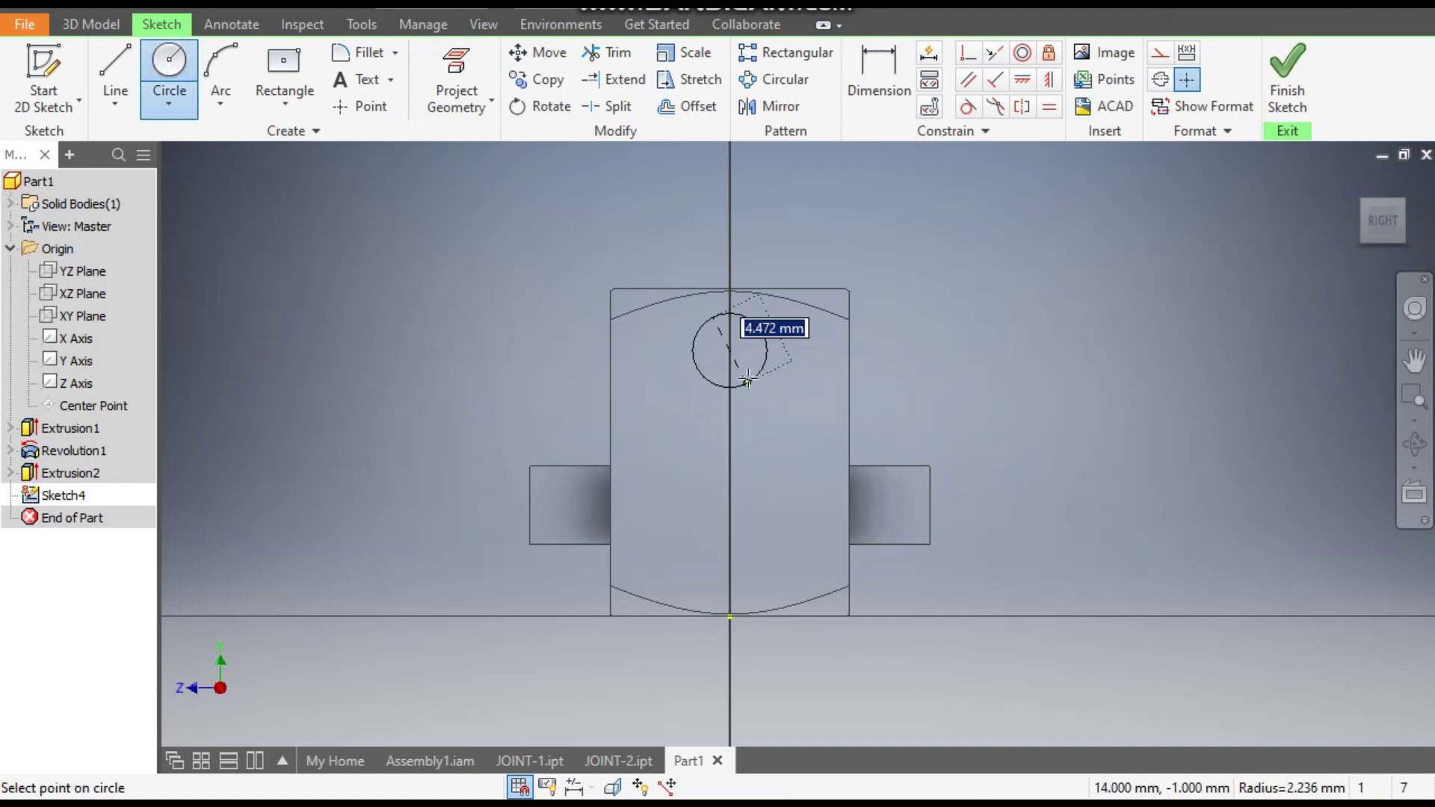
{"action": "type", "text": "4."}
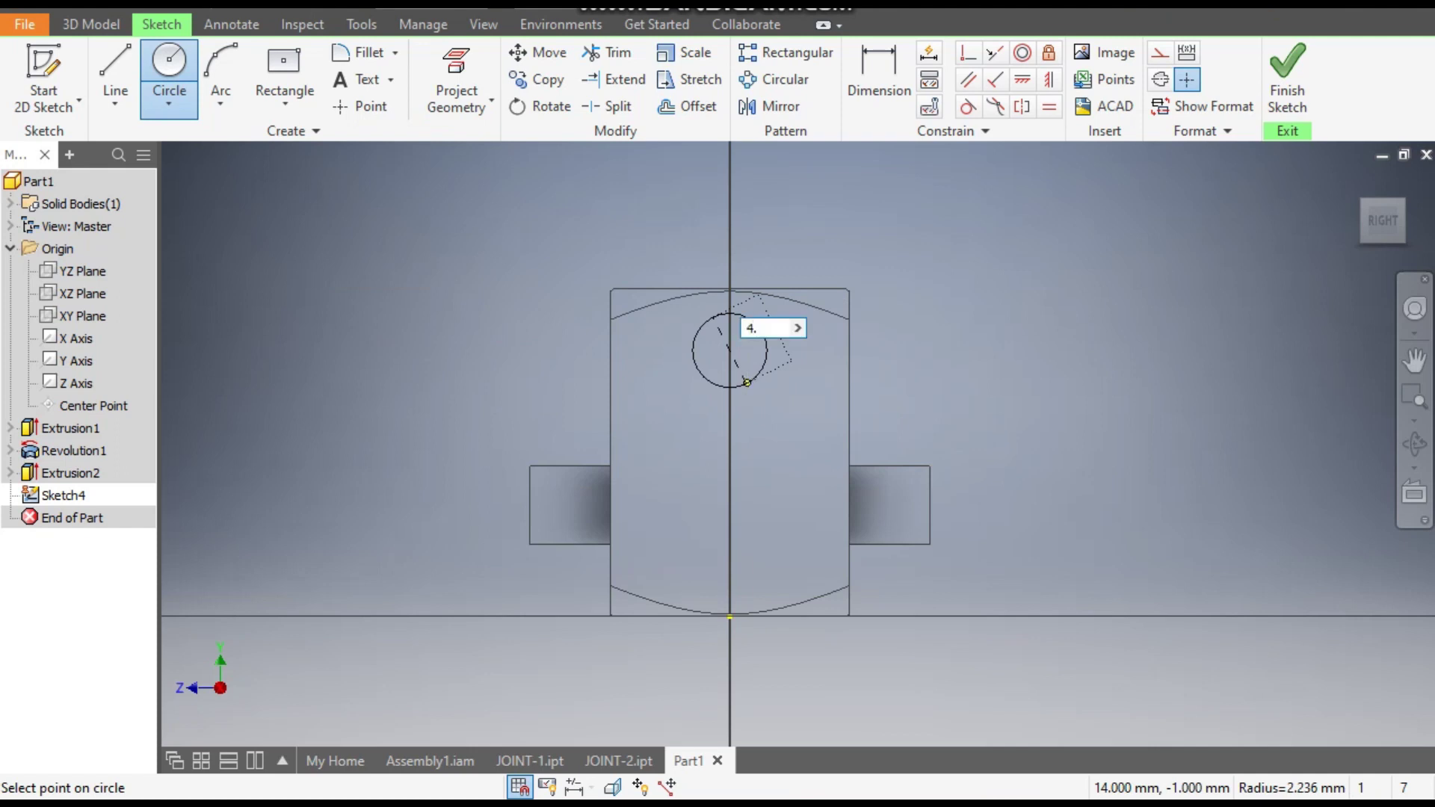
{"action": "key", "text": "Return"}
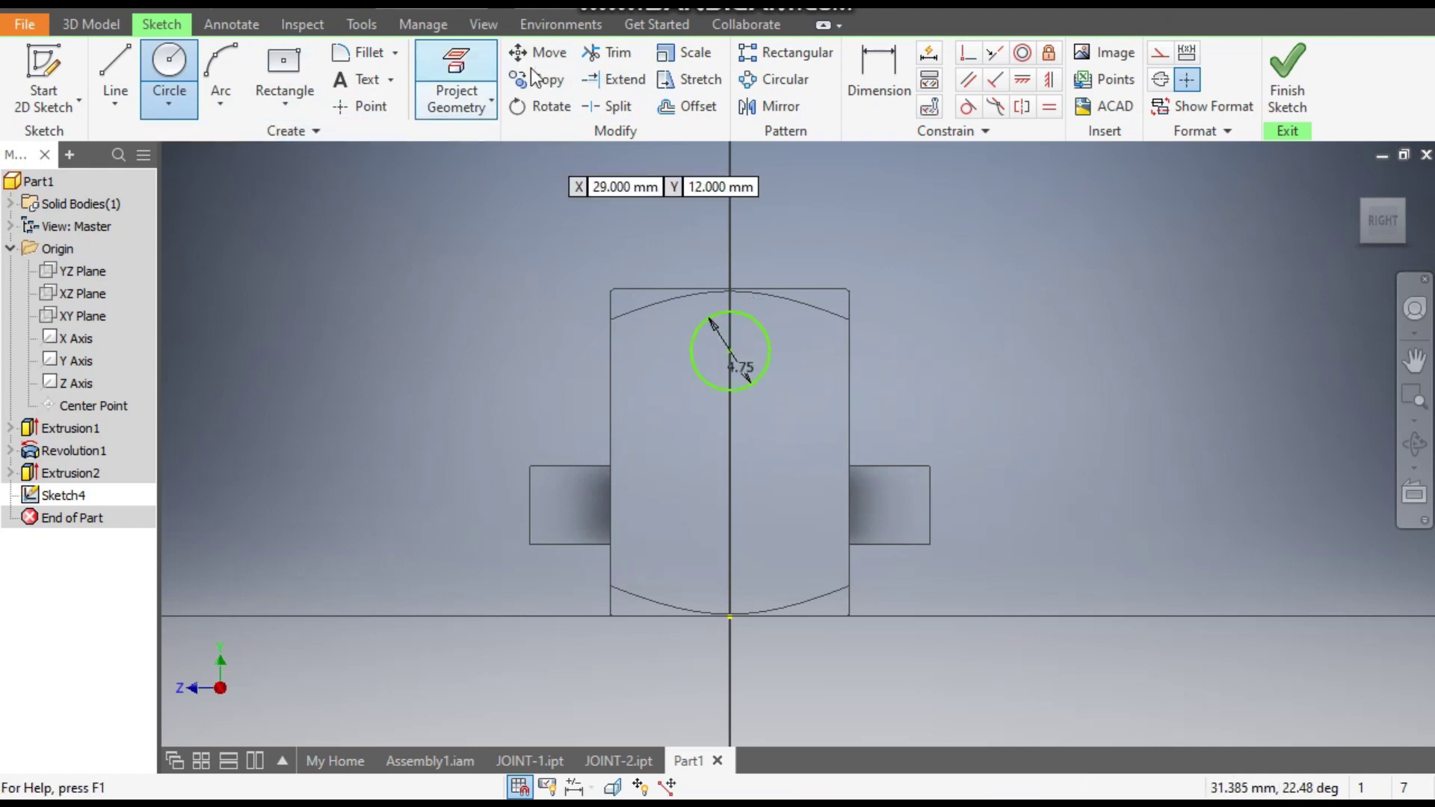
Step: Dimension the circle 6.7 below the top edge and constrain it horizontally to the top midpoint
{"action": "left_click", "coordinate": [900, 61]}
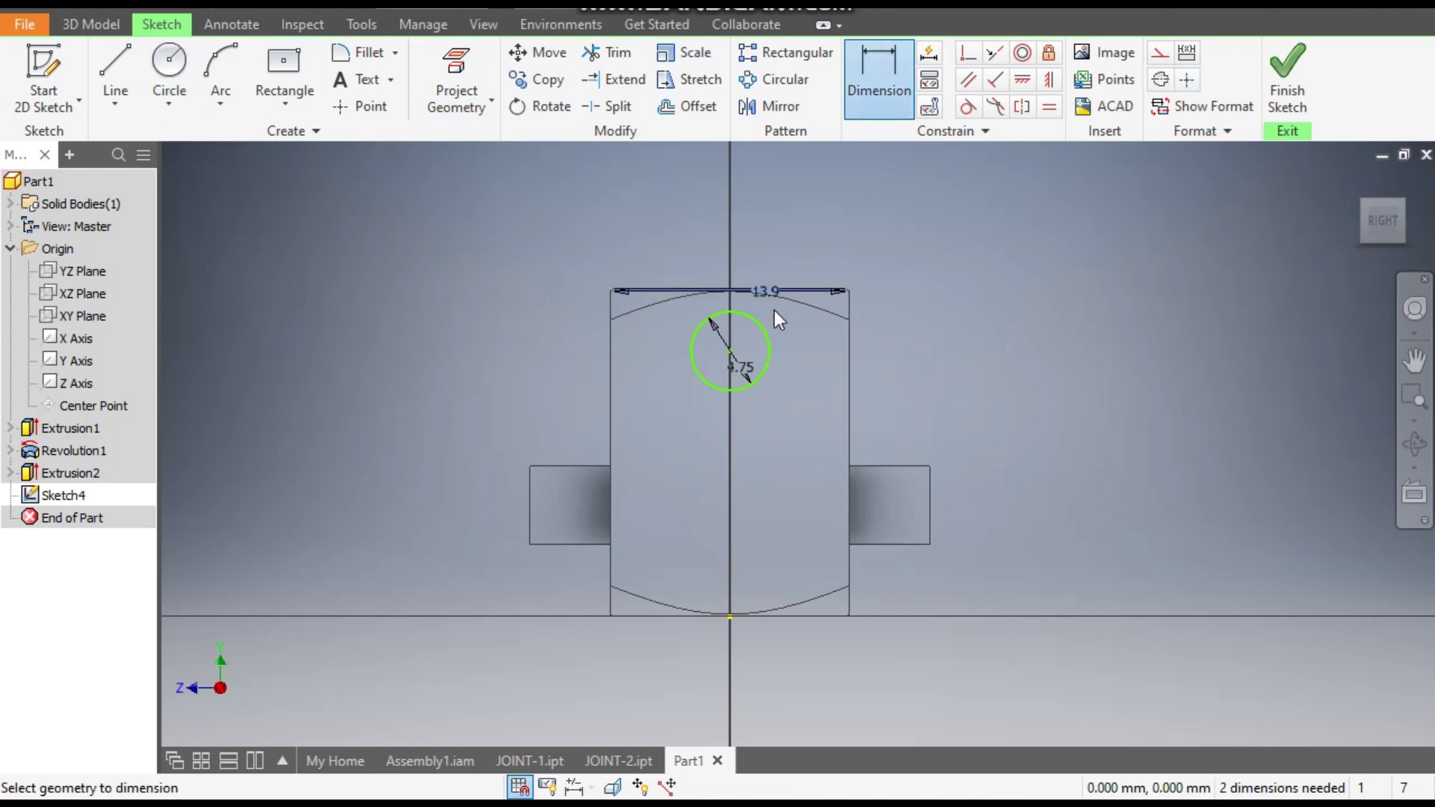
{"action": "left_click", "coordinate": [769, 332]}
{"action": "left_click", "coordinate": [810, 327]}
{"action": "type", "text": "6.7"}
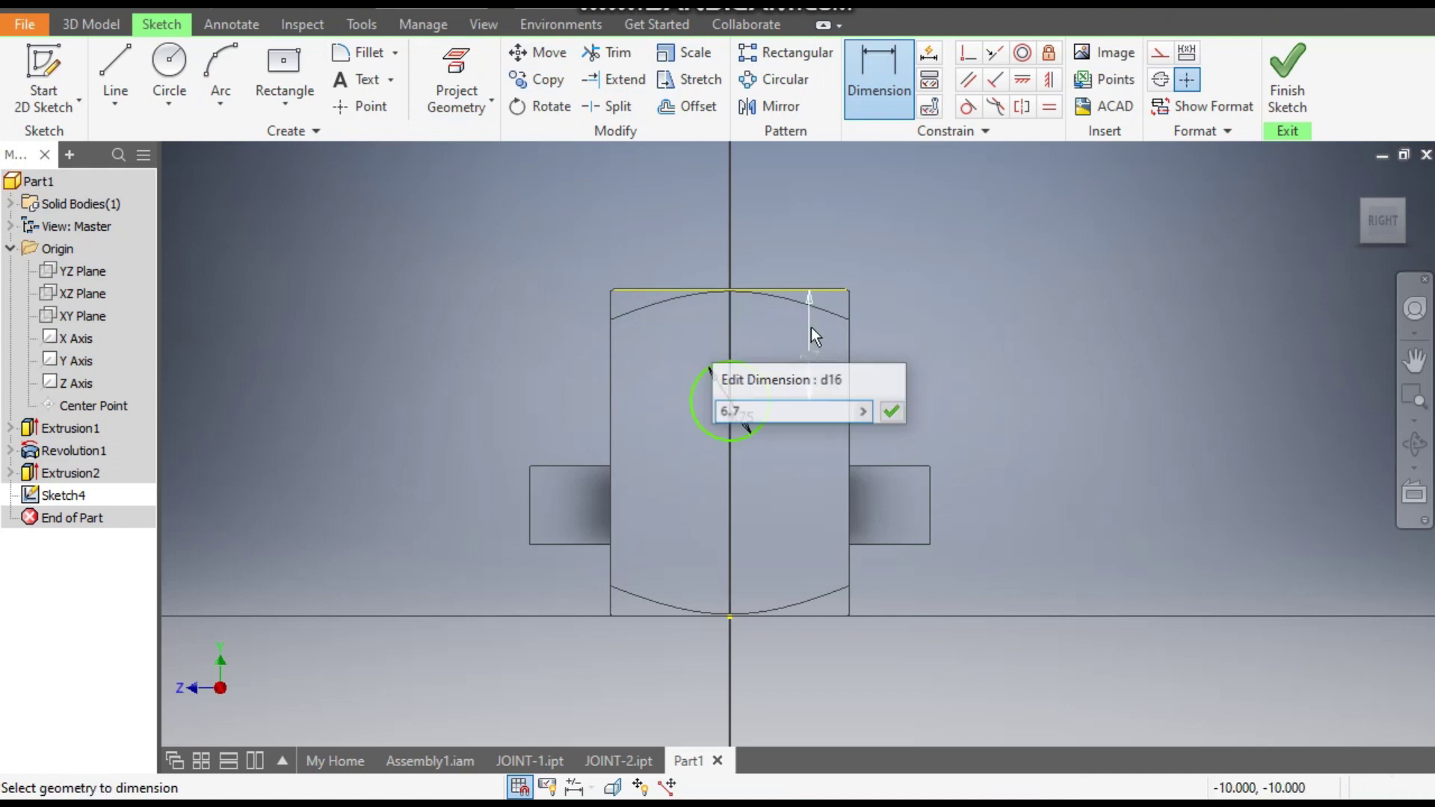
{"action": "key", "text": "Return"}
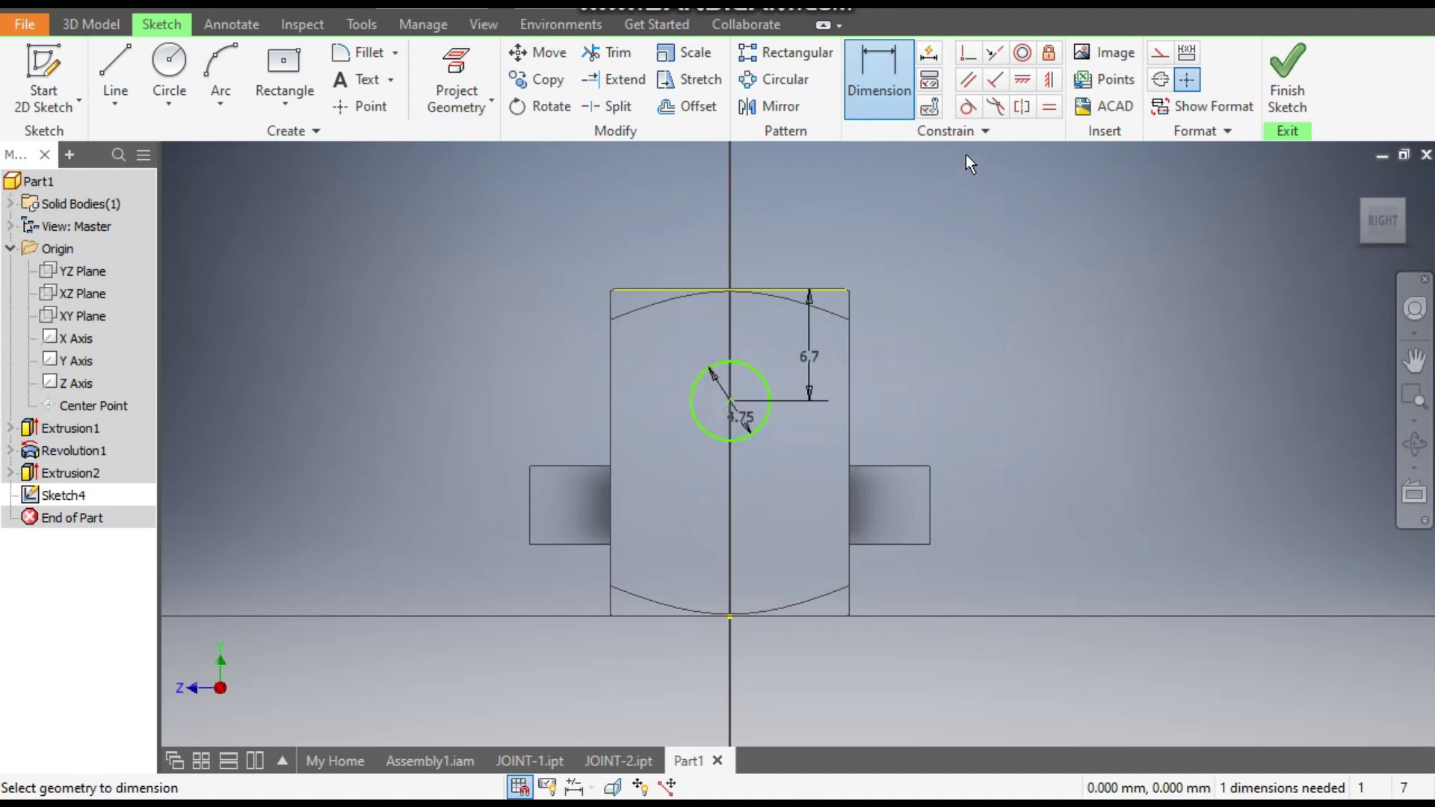
{"action": "left_click", "coordinate": [1049, 79]}
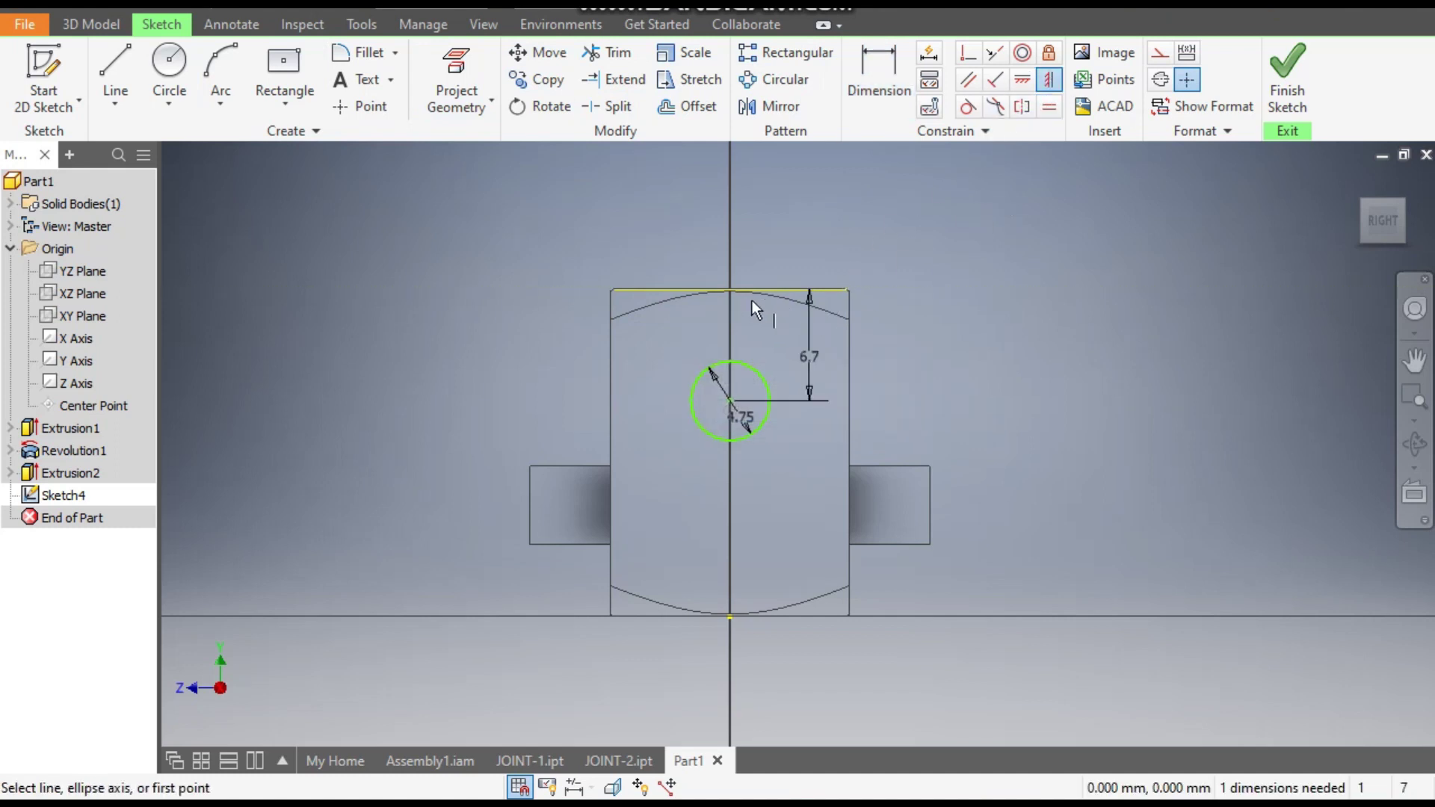
{"action": "left_click", "coordinate": [1021, 81]}
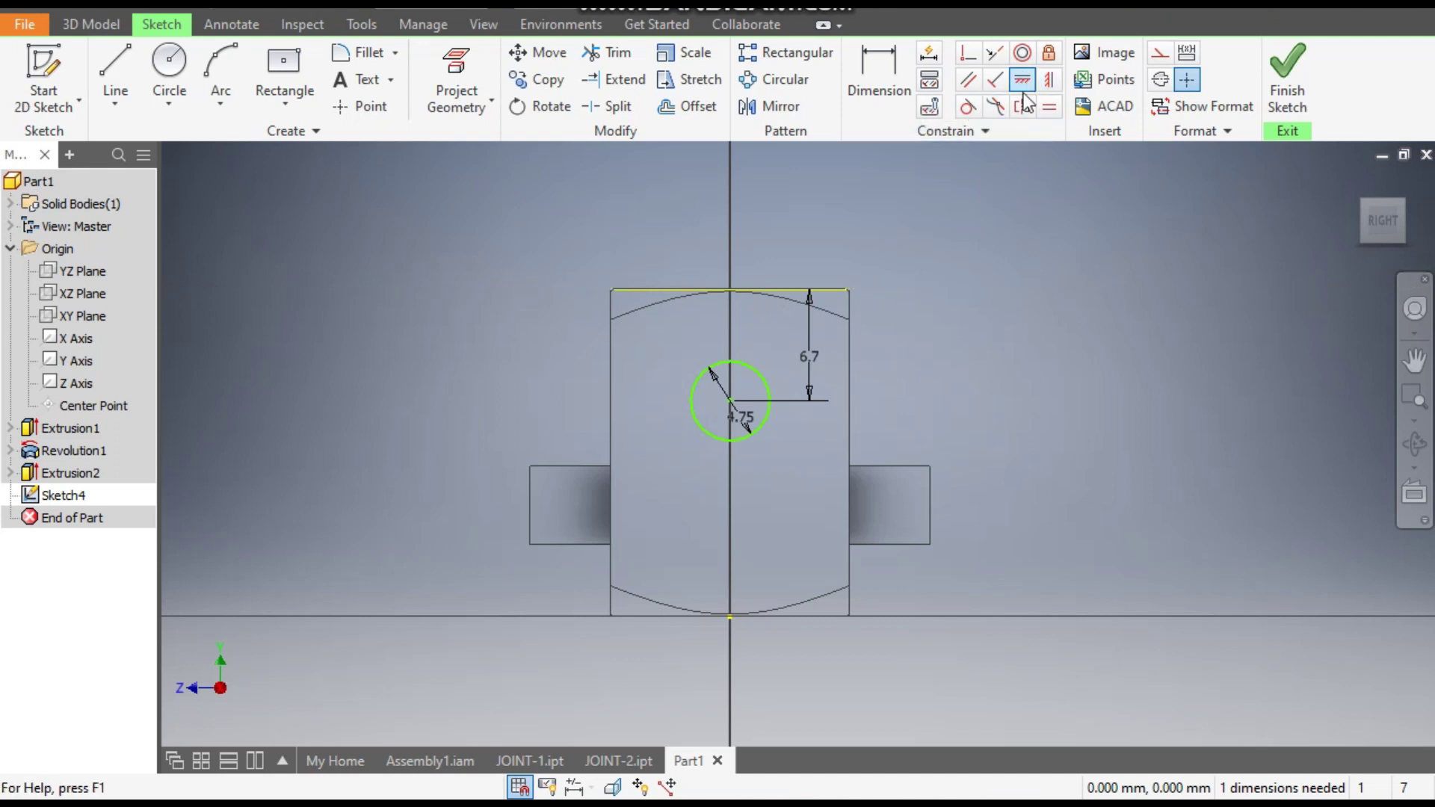
{"action": "left_click", "coordinate": [730, 289]}
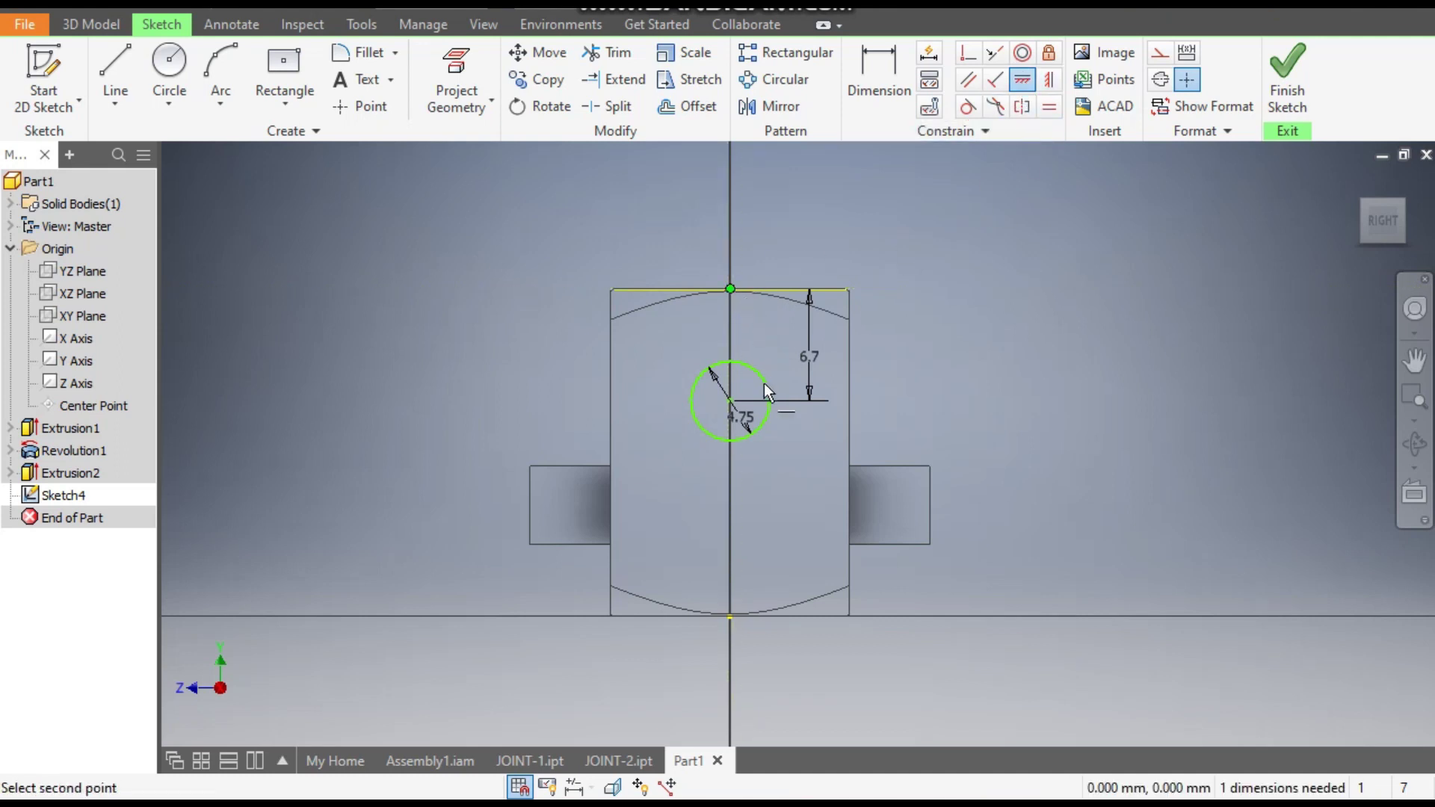
{"action": "left_click", "coordinate": [730, 399]}
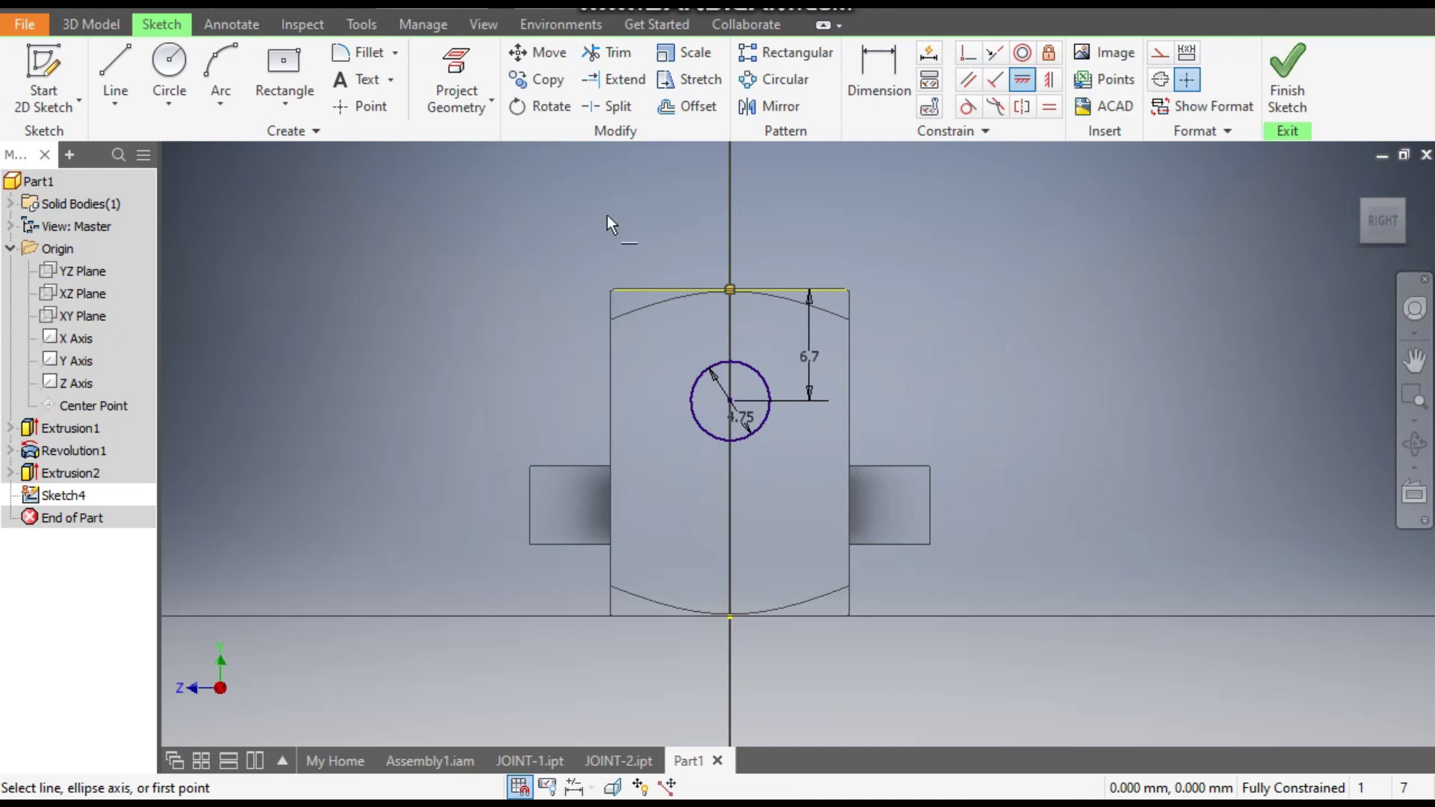
Step: Extrude the new circle symmetrically 24 mm as Extrusion3
{"action": "left_click", "coordinate": [91, 24]}
{"action": "left_click", "coordinate": [118, 75]}
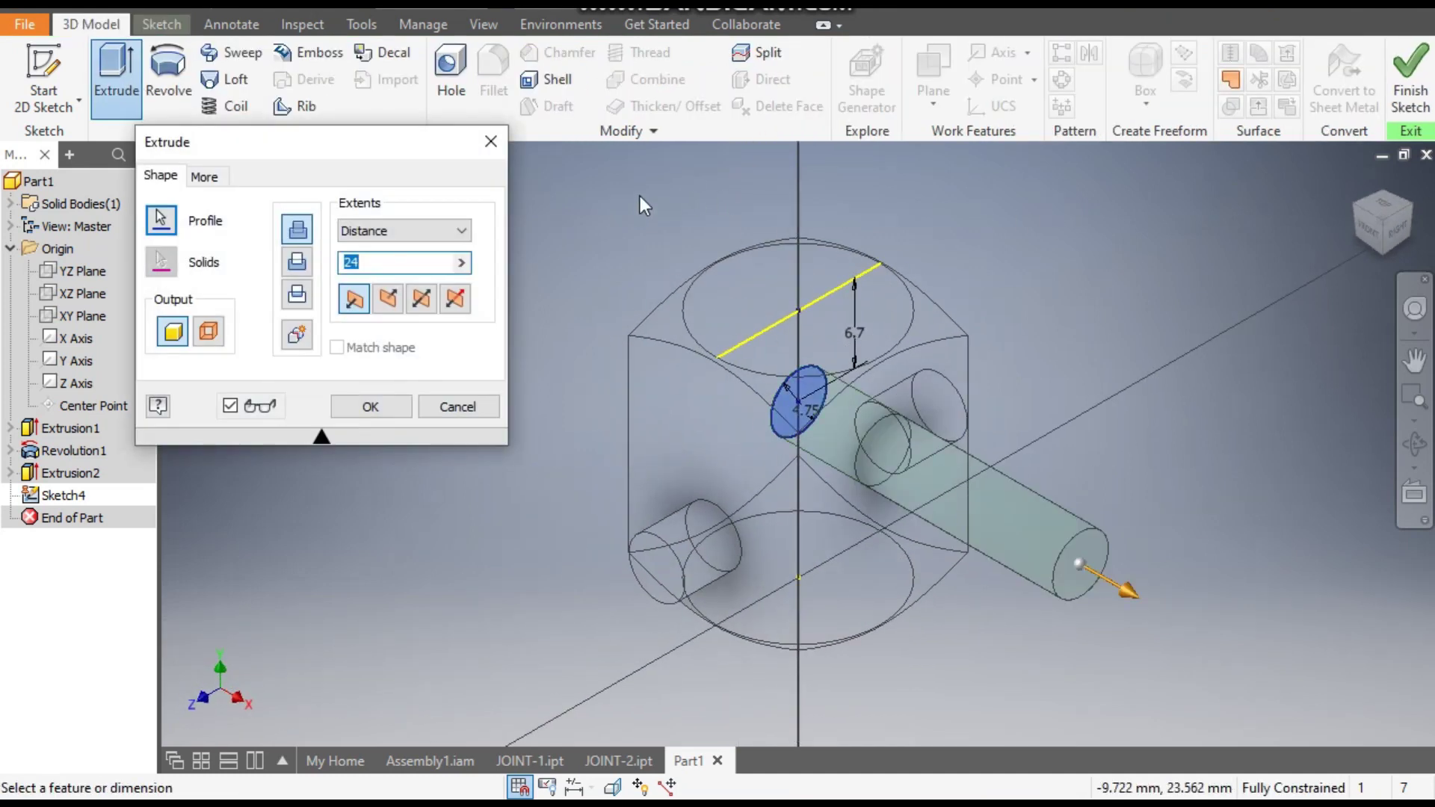
{"action": "left_click", "coordinate": [421, 300]}
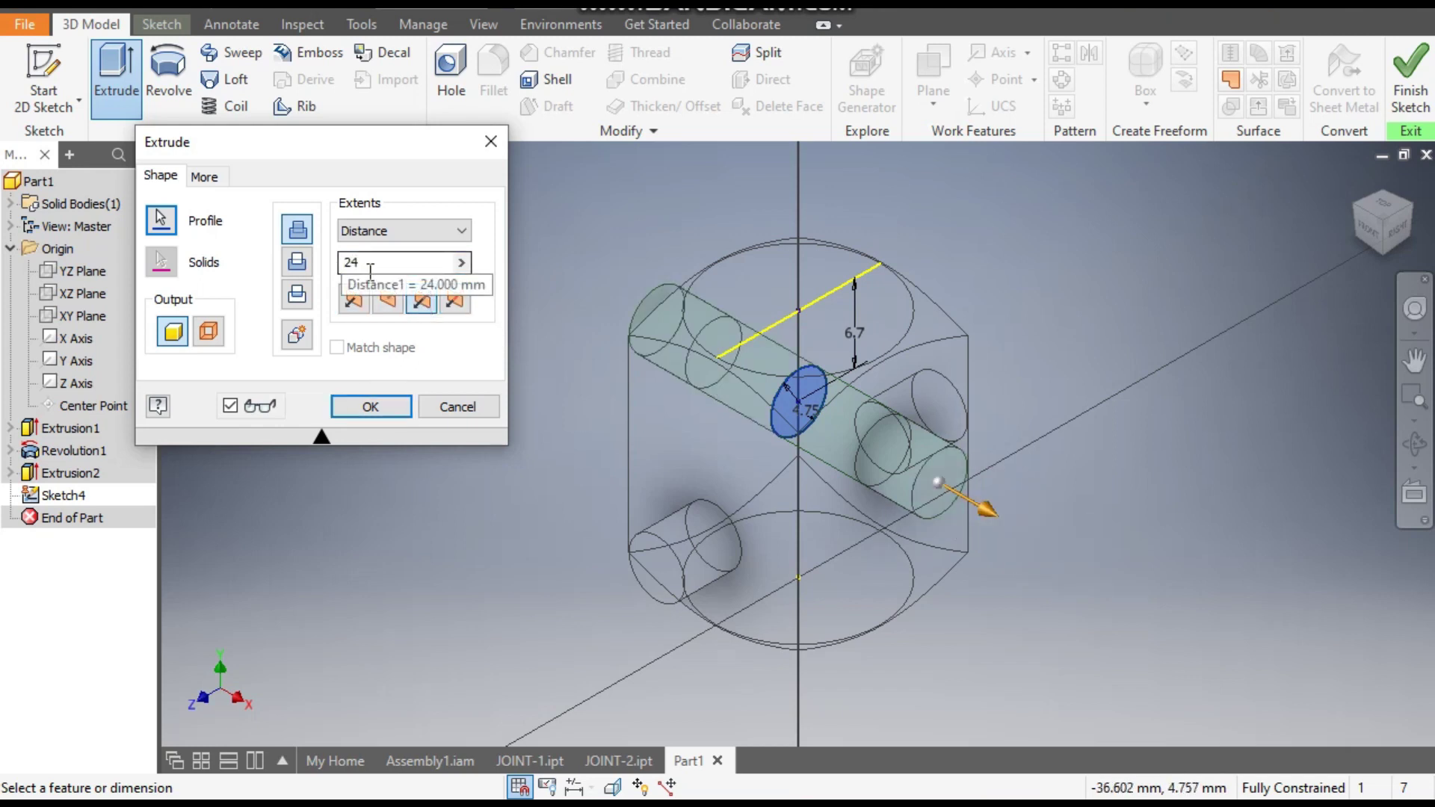
{"action": "left_click", "coordinate": [367, 407]}
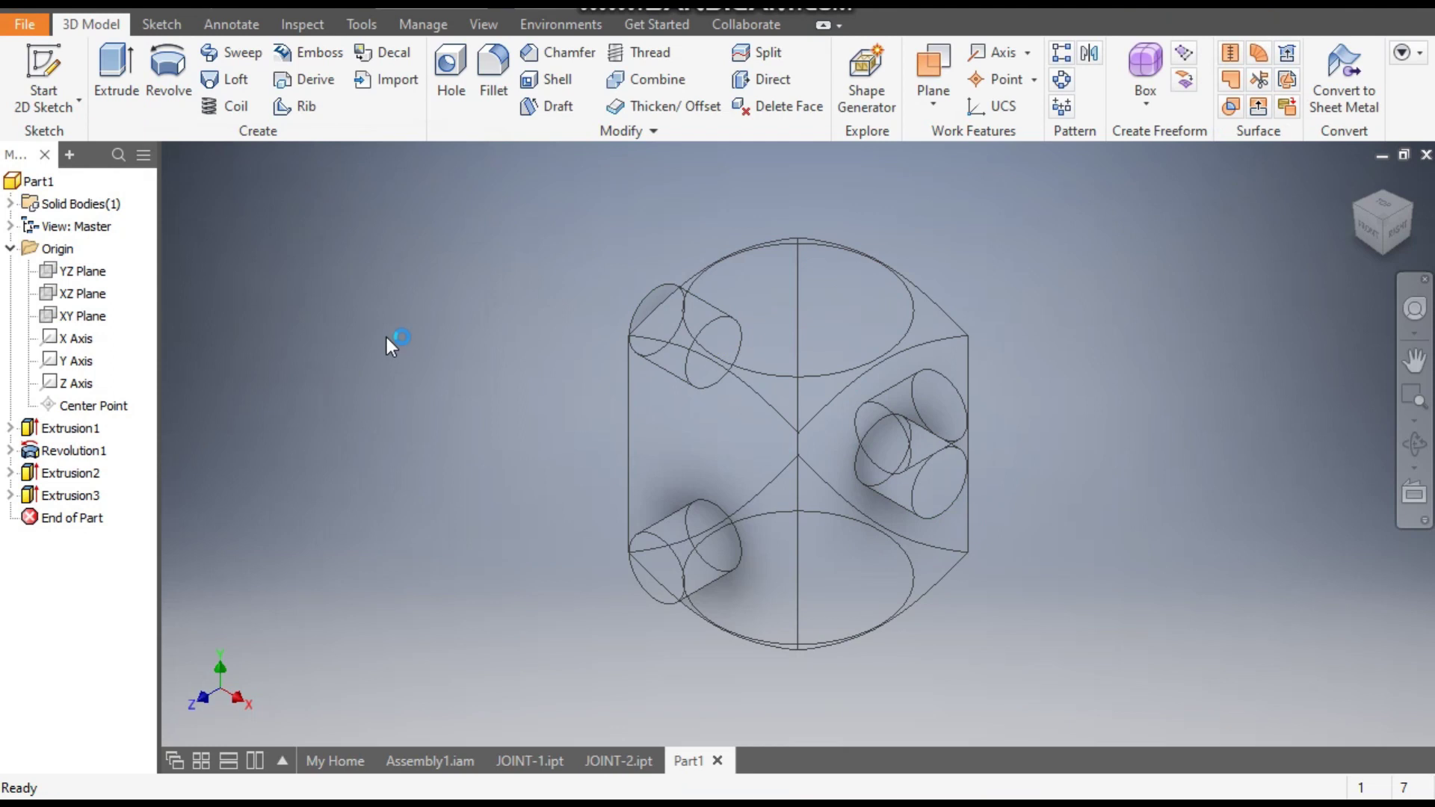
Step: Apply the Shaded with Edges visual style and turn the part to a corner view
{"action": "left_click", "coordinate": [484, 26]}
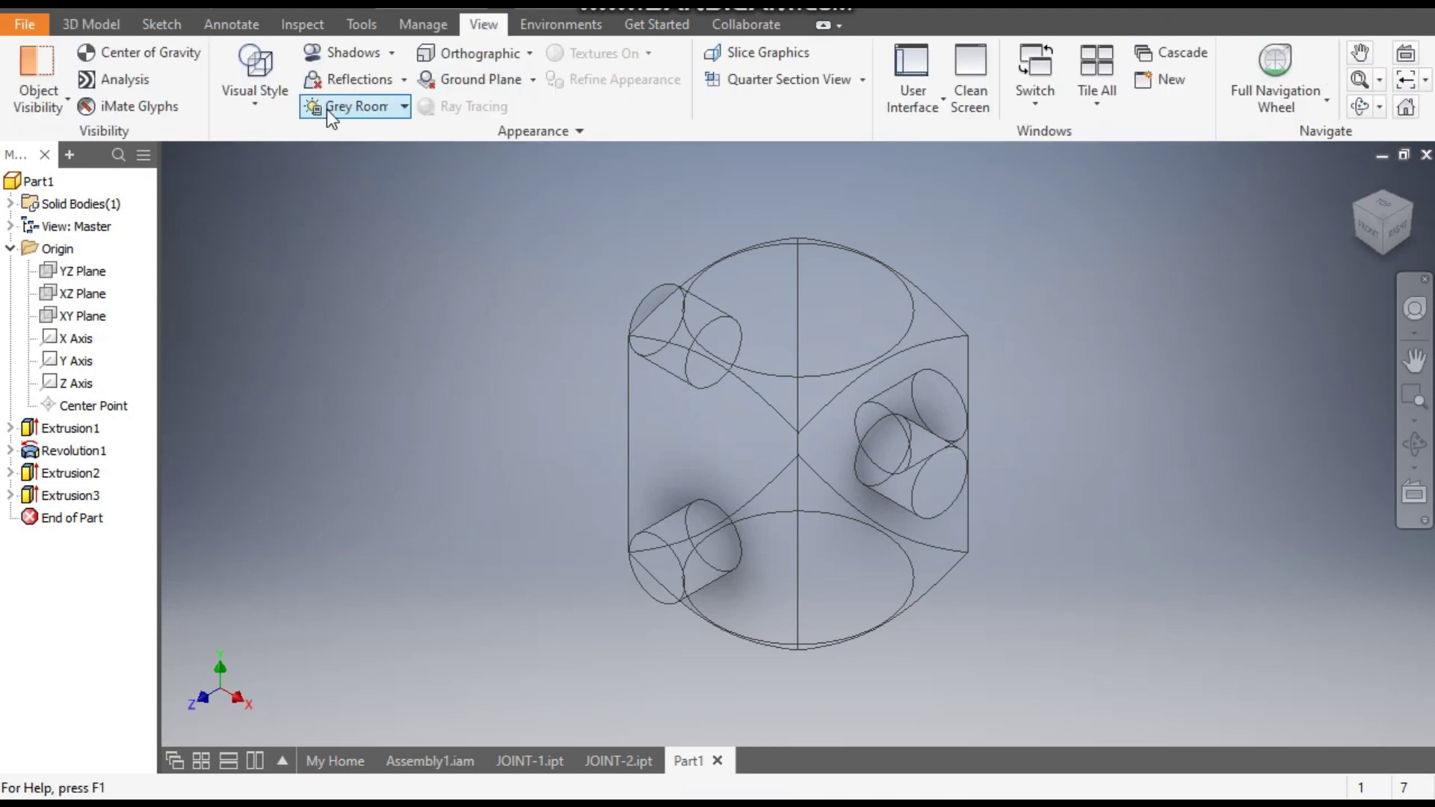
{"action": "left_click", "coordinate": [258, 105]}
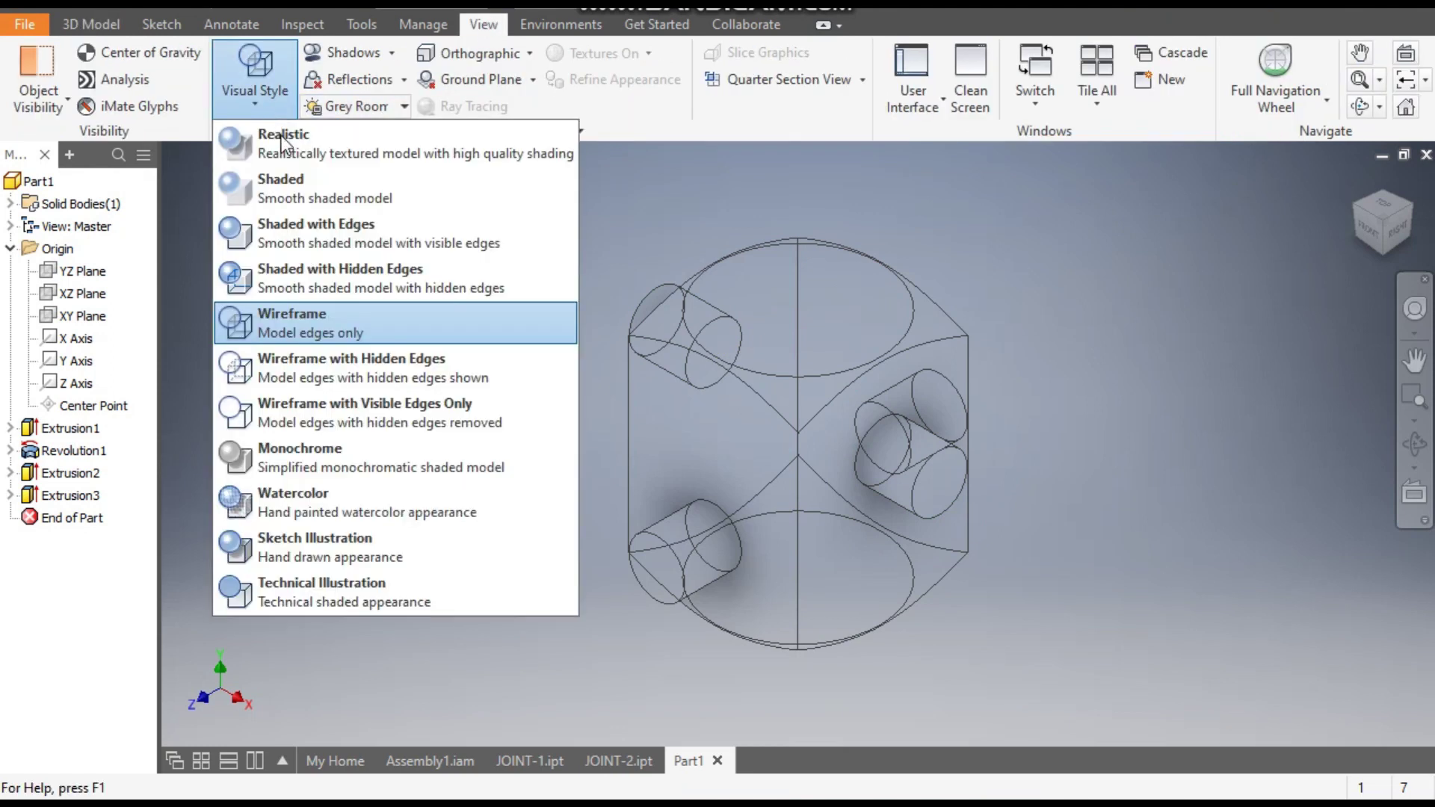
{"action": "left_click", "coordinate": [313, 227]}
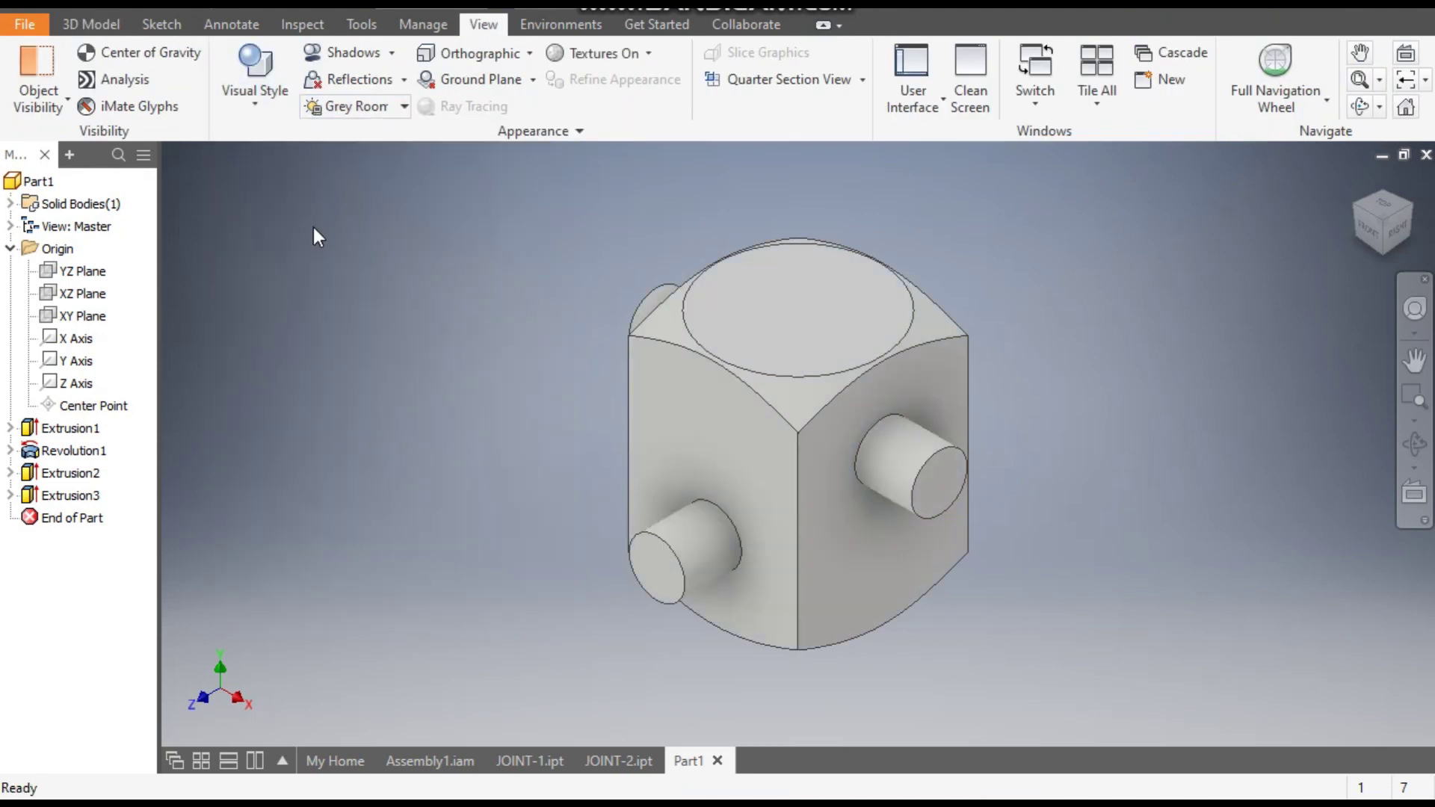
{"action": "left_click", "coordinate": [1360, 216]}
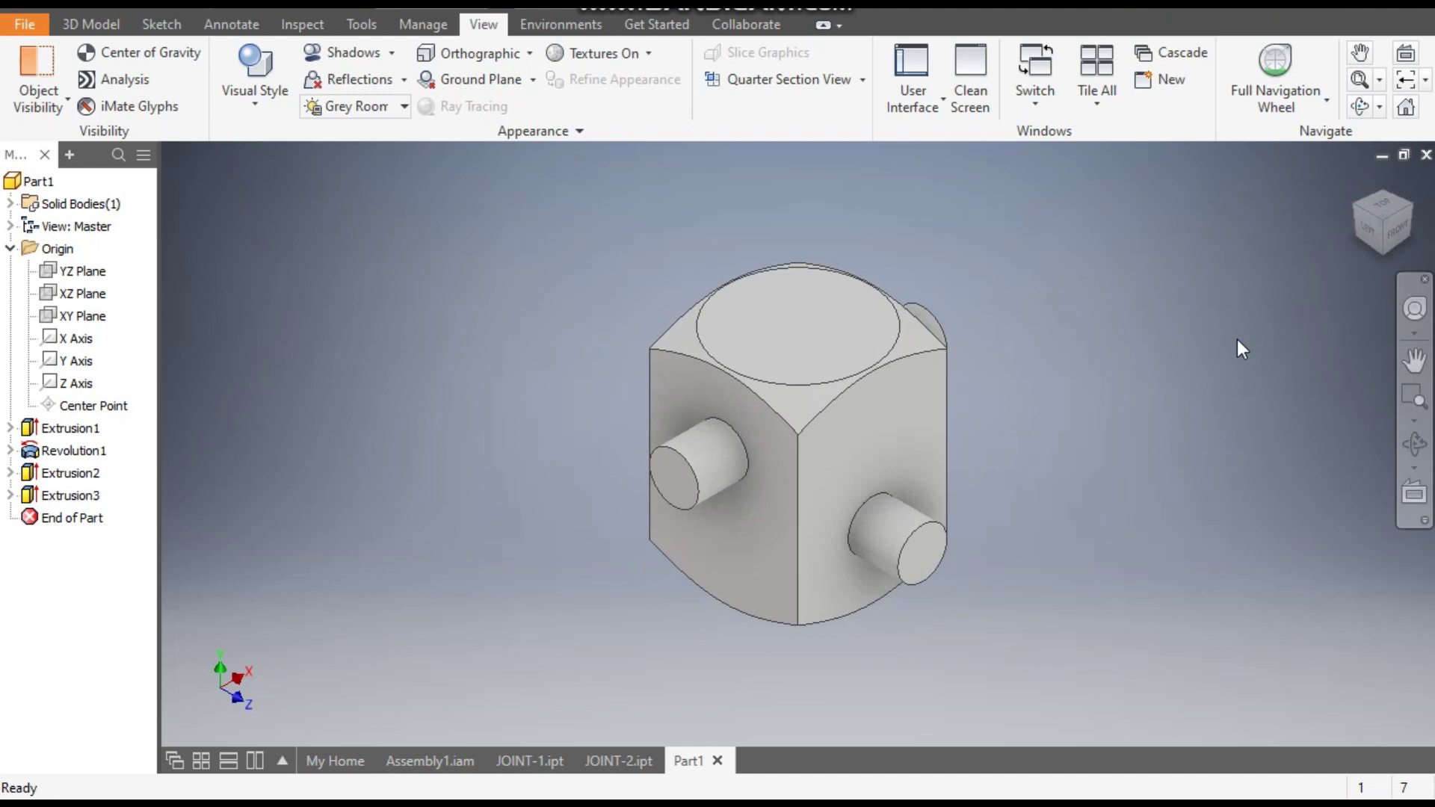
{"action": "left_click", "coordinate": [89, 24]}
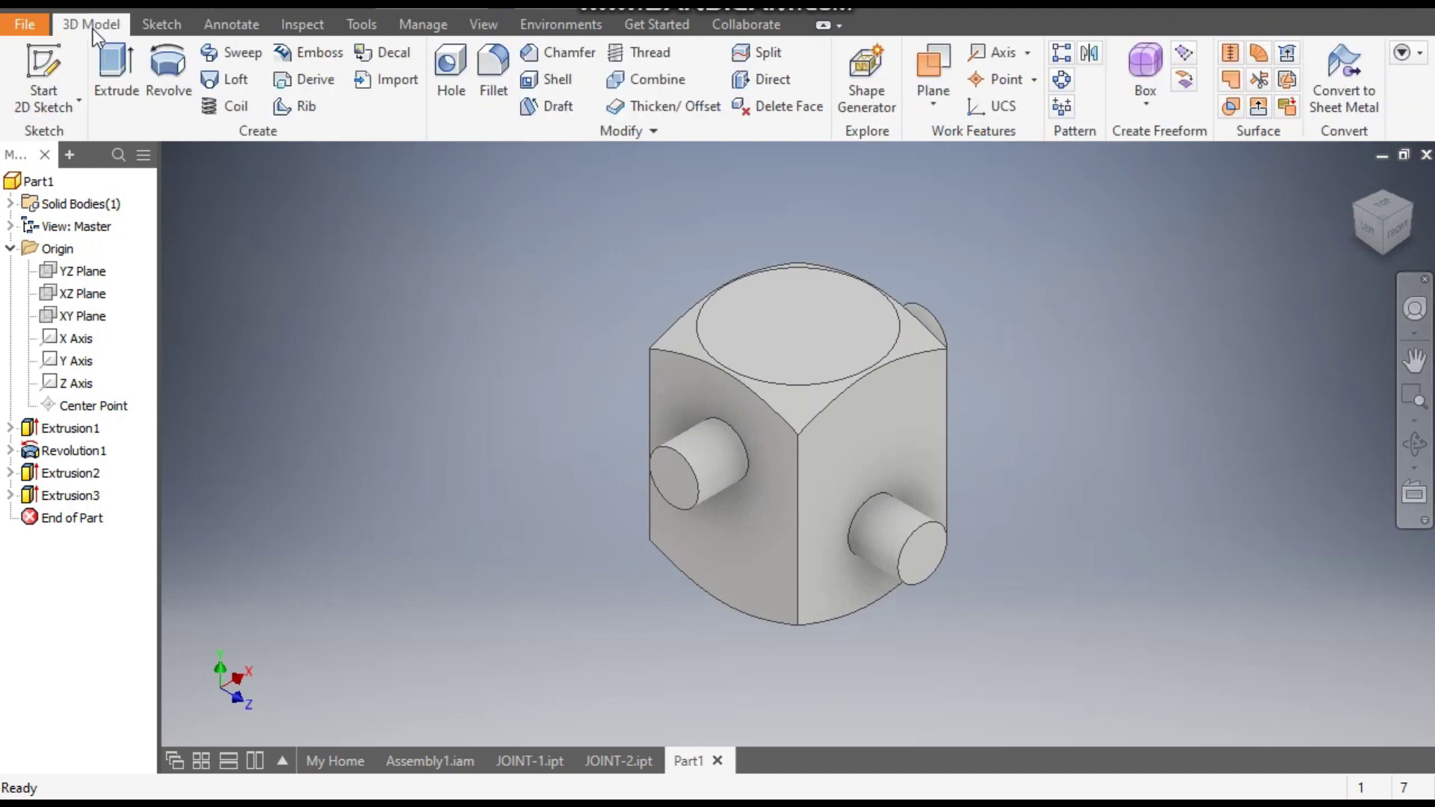
Step: Fillet the block's four vertical edges with a 1.2 mm radius as Fillet1
{"action": "left_click", "coordinate": [492, 69]}
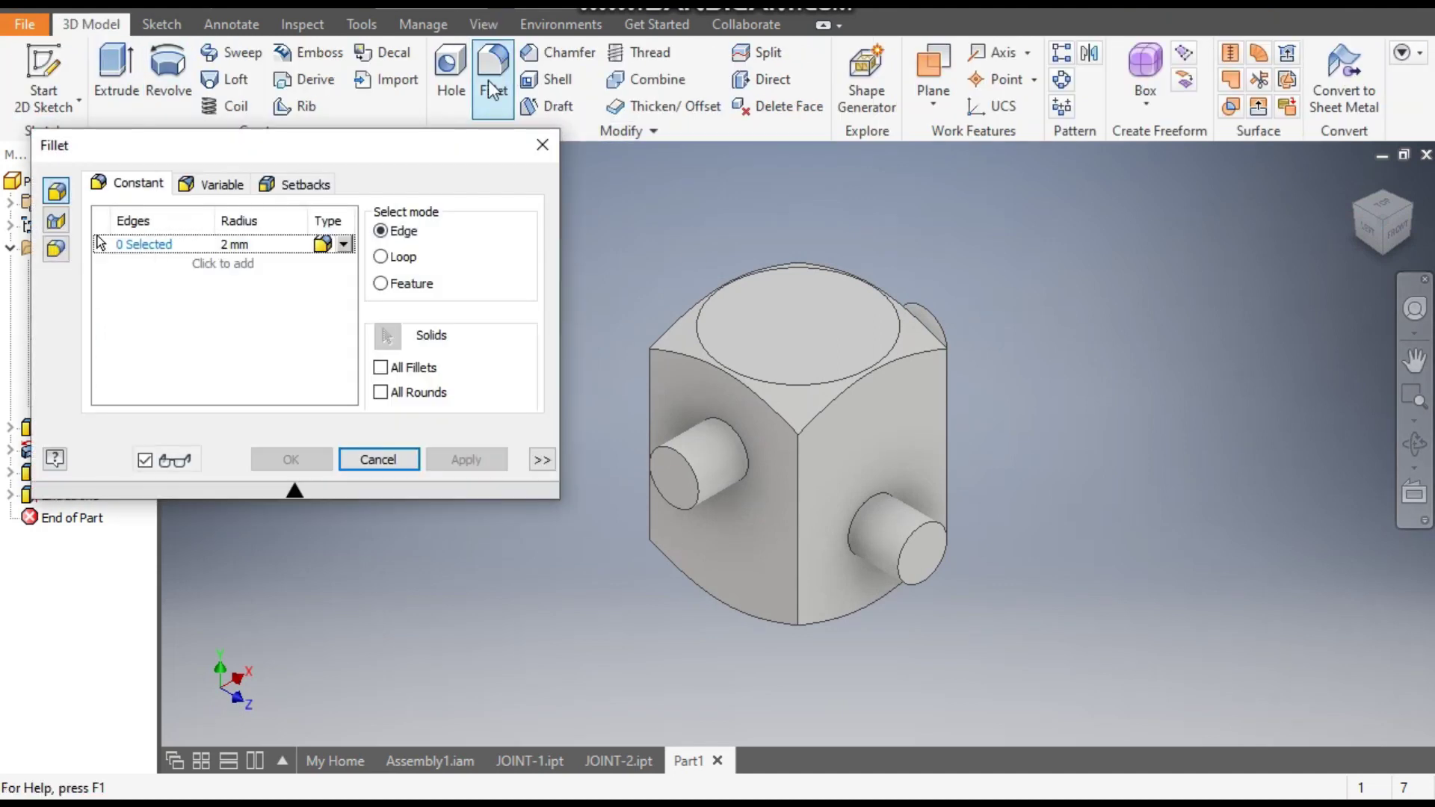
{"action": "left_click", "coordinate": [256, 246]}
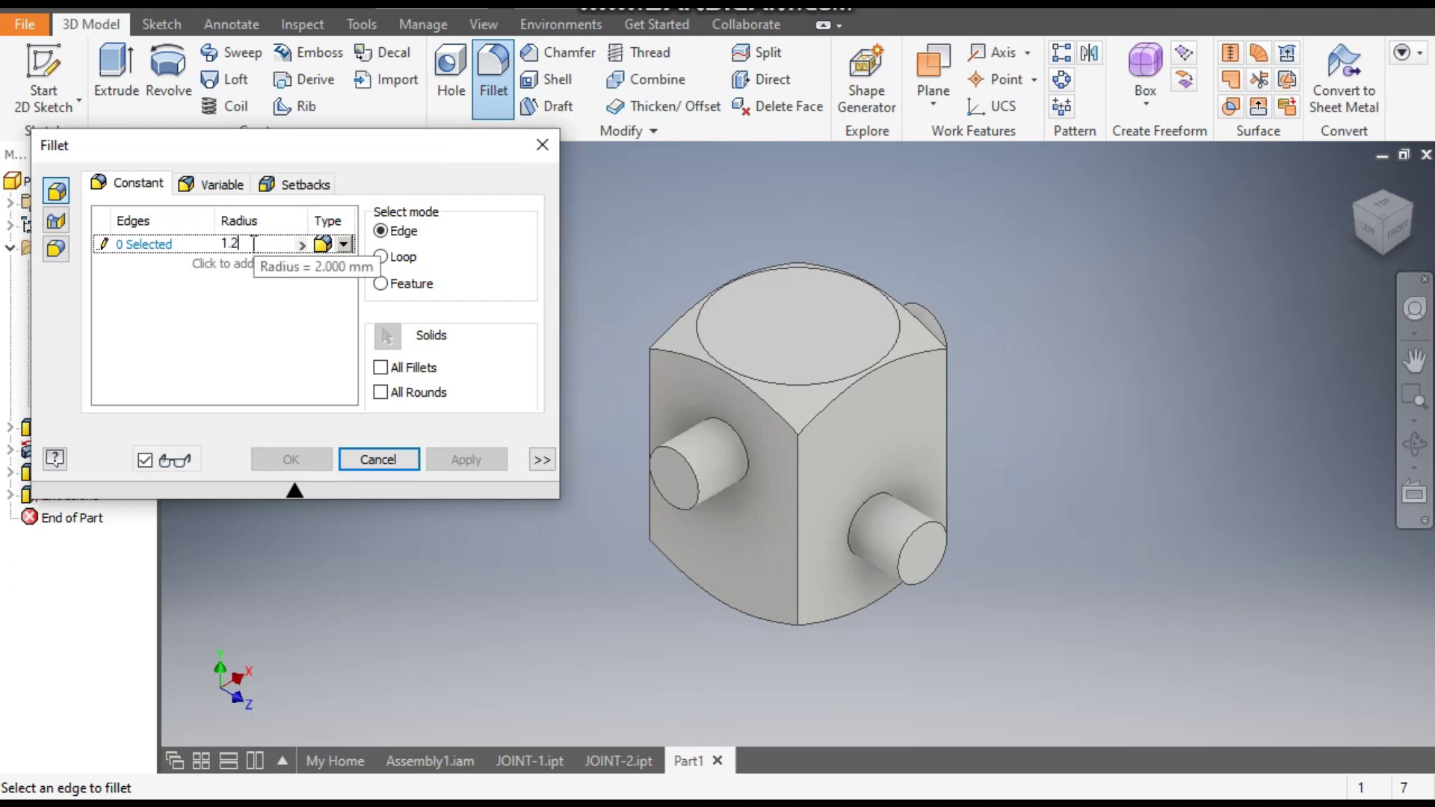
{"action": "left_click", "coordinate": [142, 247]}
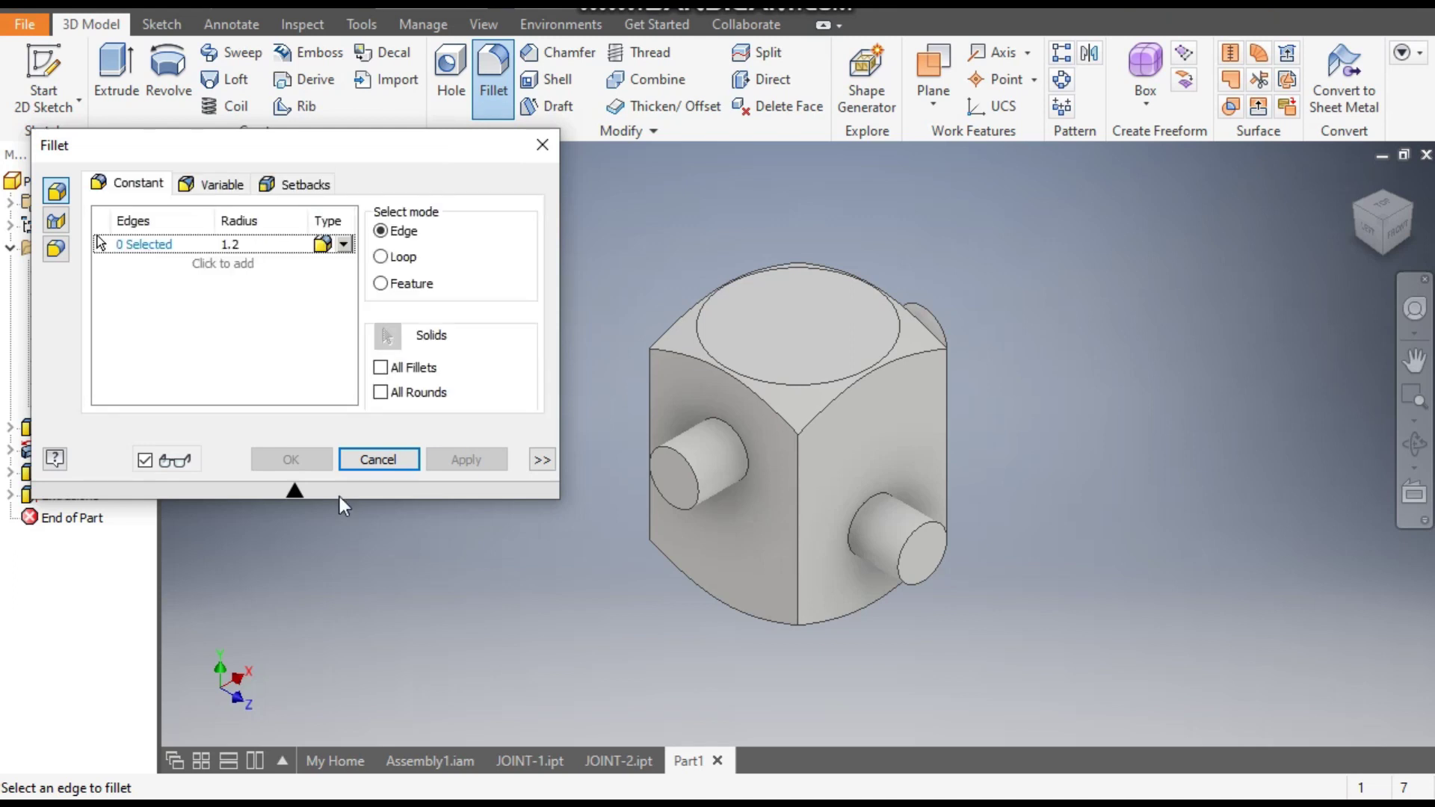
{"action": "left_click", "coordinate": [797, 472]}
{"action": "left_click", "coordinate": [945, 437]}
{"action": "middle_click_drag", "start_coordinate": [815, 434], "coordinate": [797, 476], "text": "shift"}
{"action": "left_click", "coordinate": [797, 476]}
{"action": "left_click", "coordinate": [648, 446]}
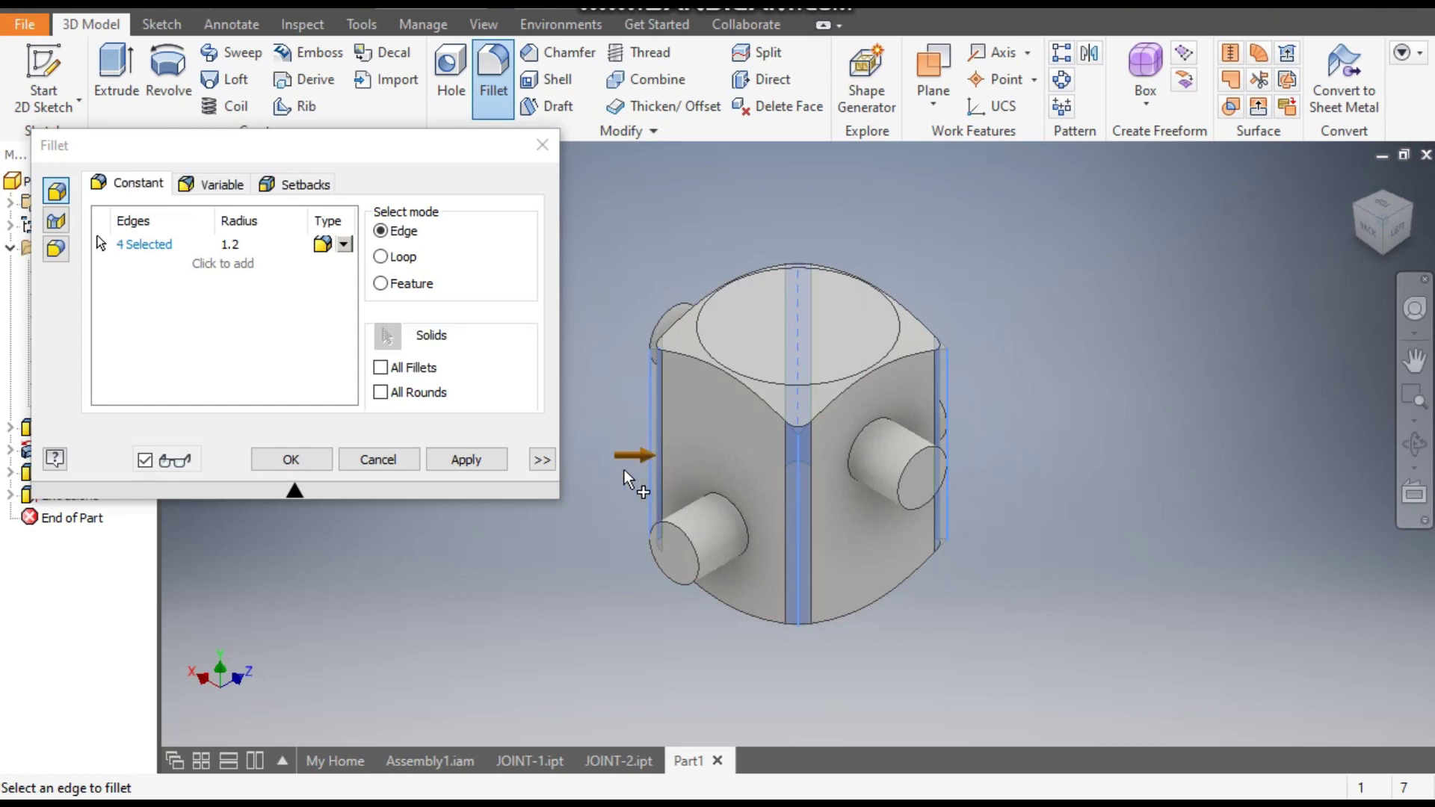
{"action": "left_click", "coordinate": [501, 466]}
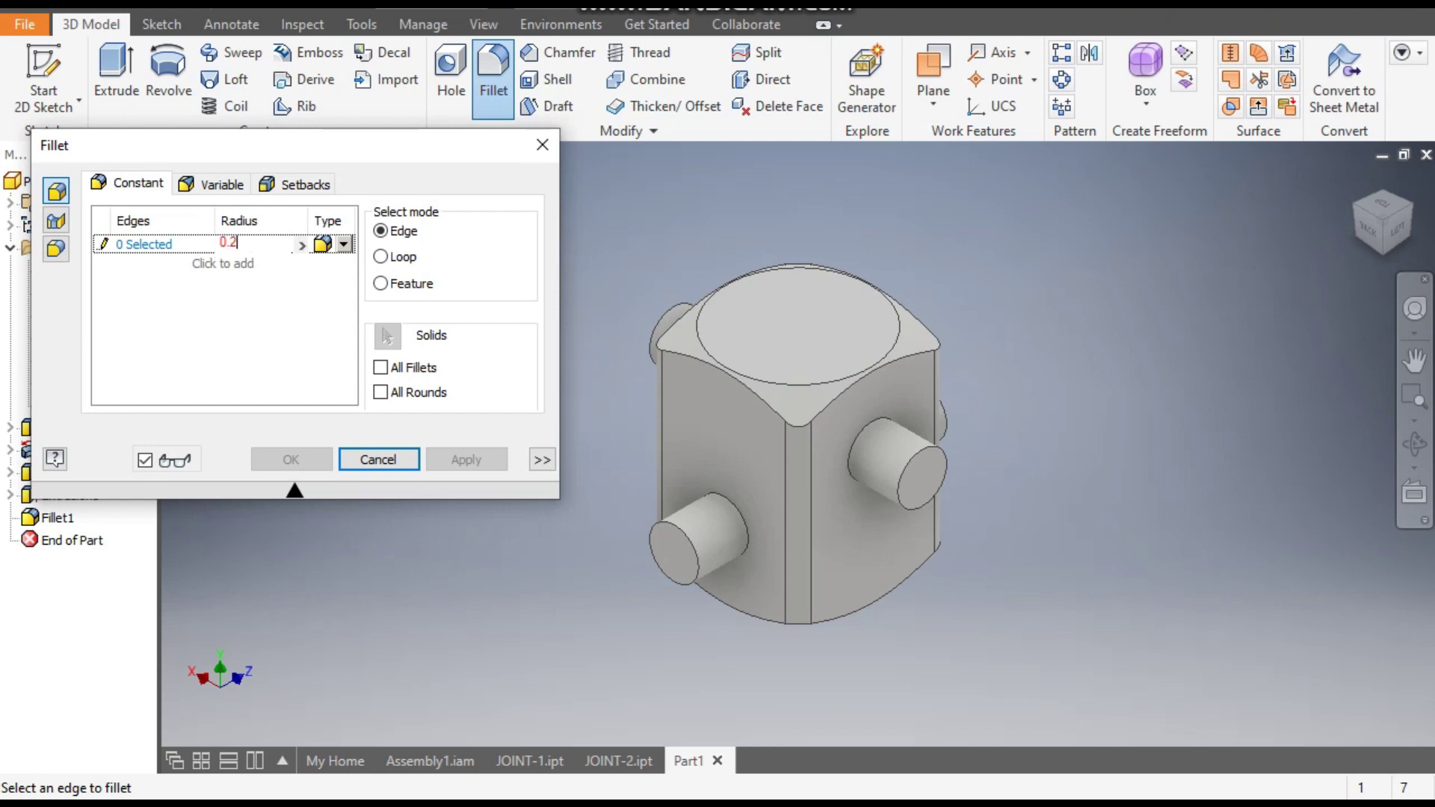
Step: Select the top and bottom outline chains and both ellipse edges for the 0.25 fillet
{"action": "left_click", "coordinate": [768, 406]}
{"action": "left_click", "coordinate": [1387, 252]}
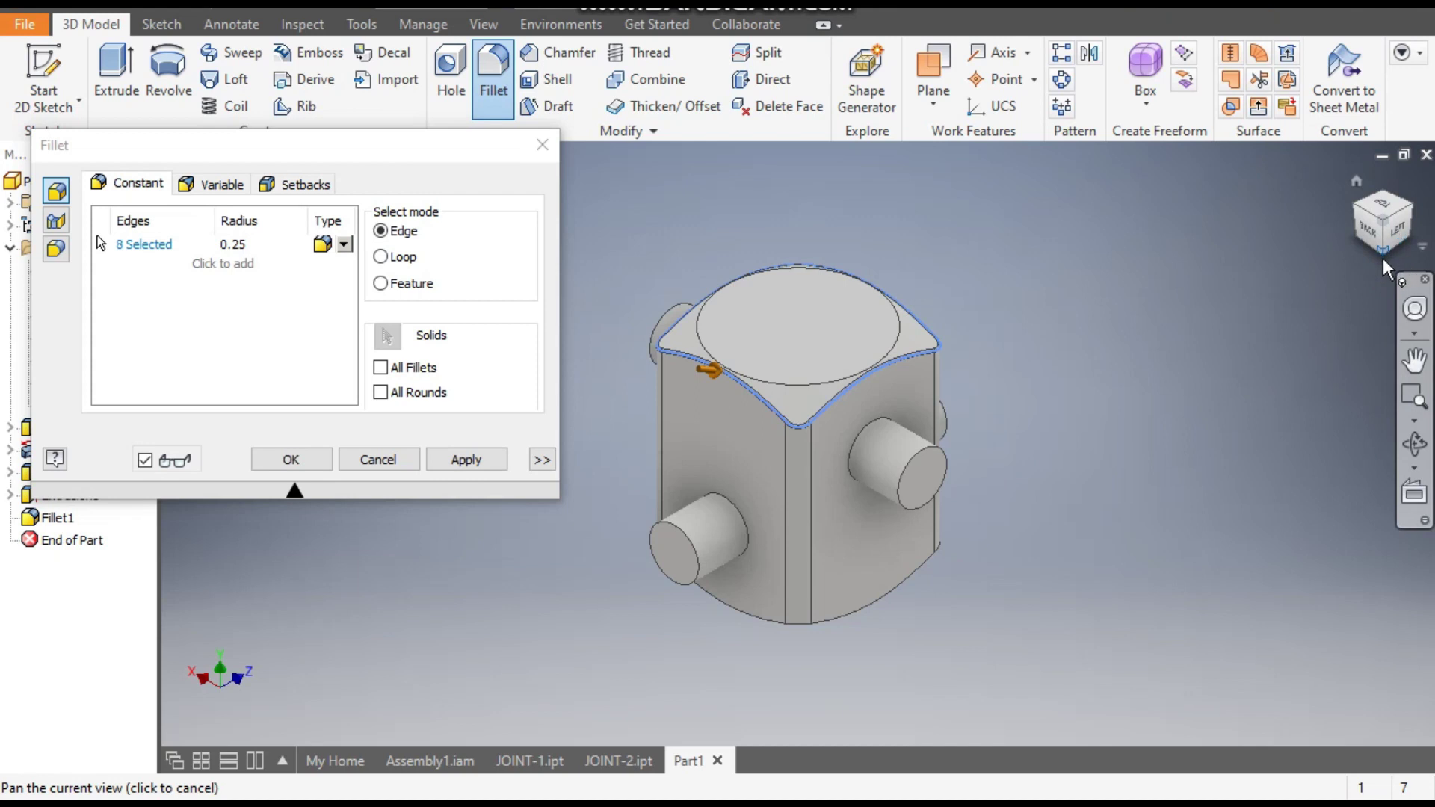
{"action": "left_click", "coordinate": [844, 493]}
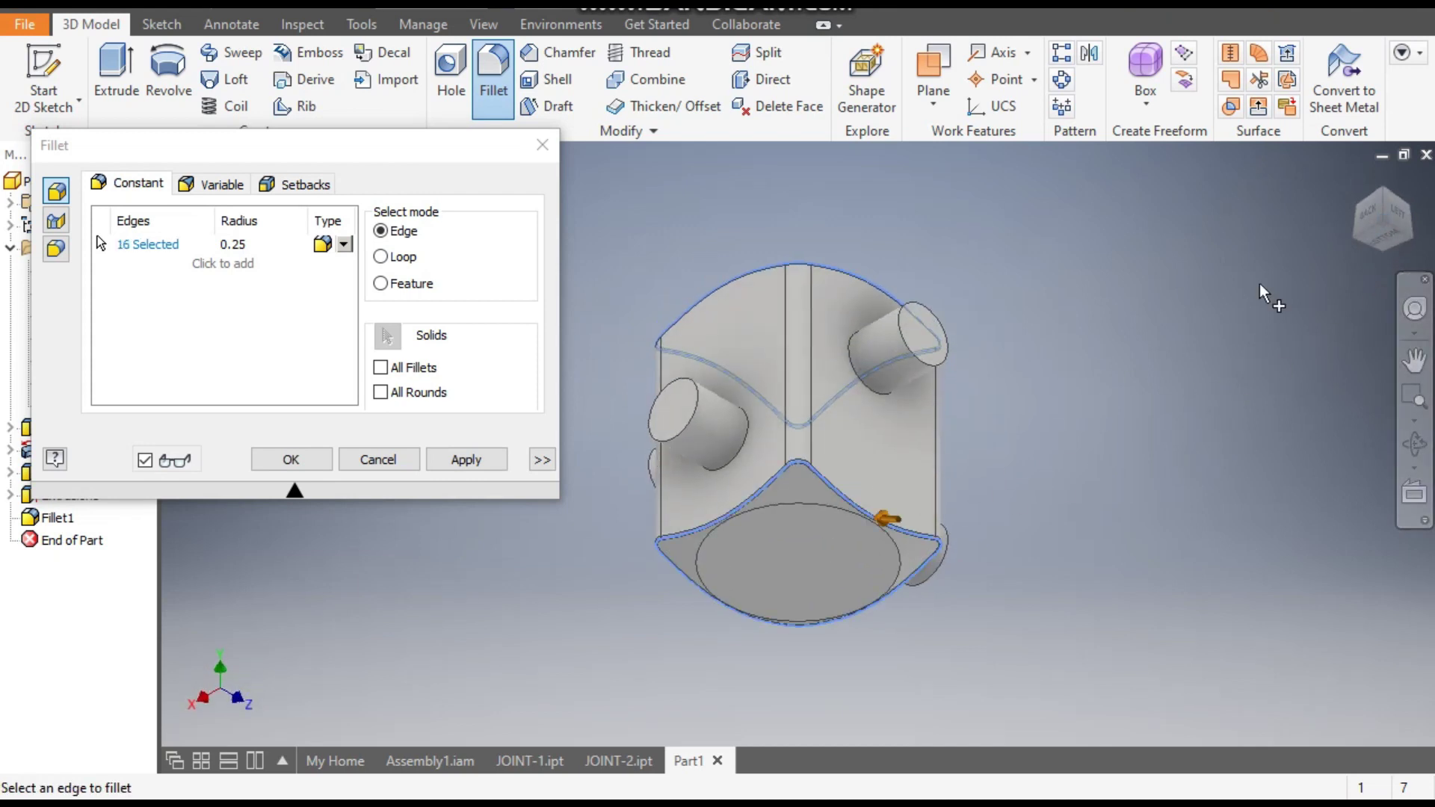
{"action": "left_click", "coordinate": [859, 511]}
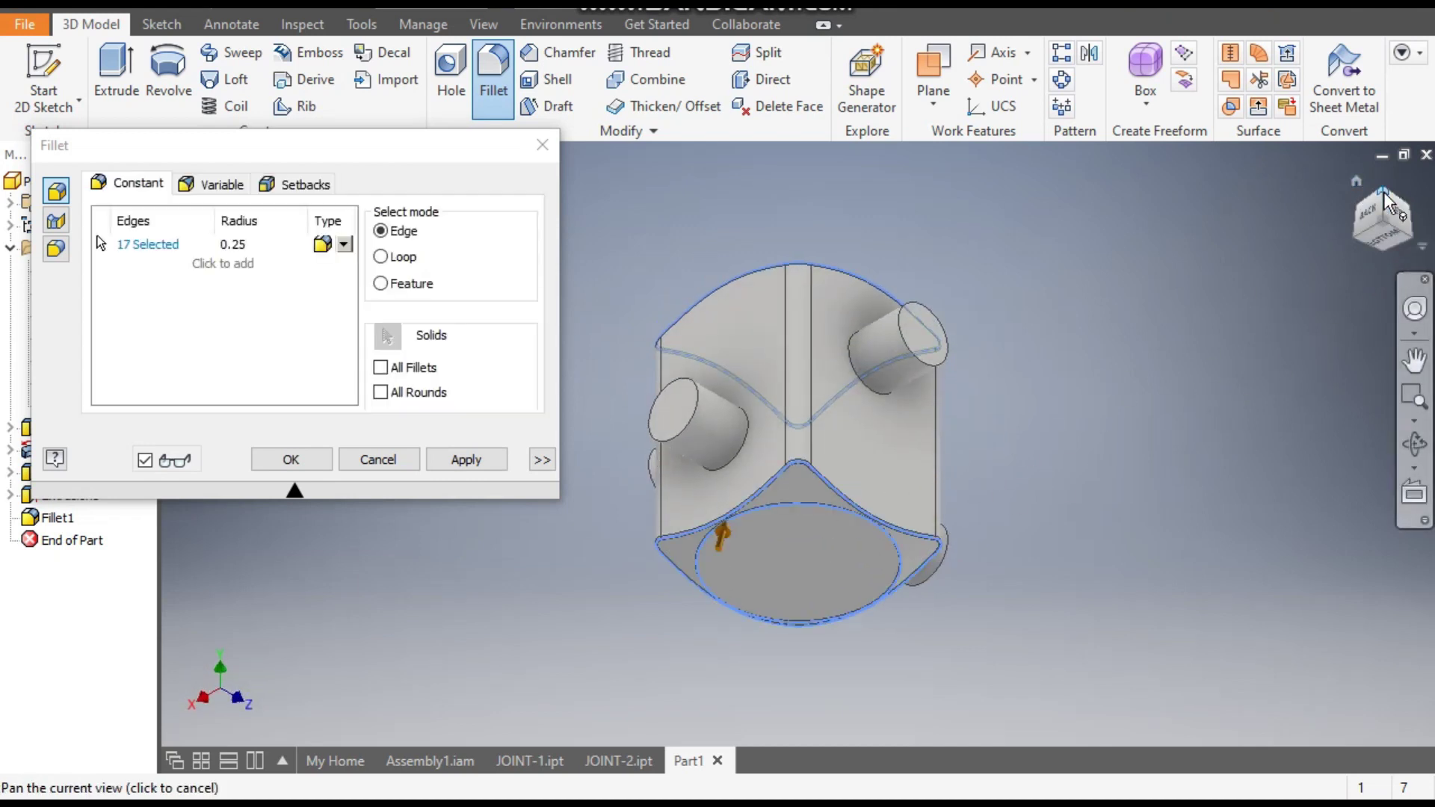
{"action": "left_click", "coordinate": [1374, 221]}
{"action": "left_click", "coordinate": [1374, 221]}
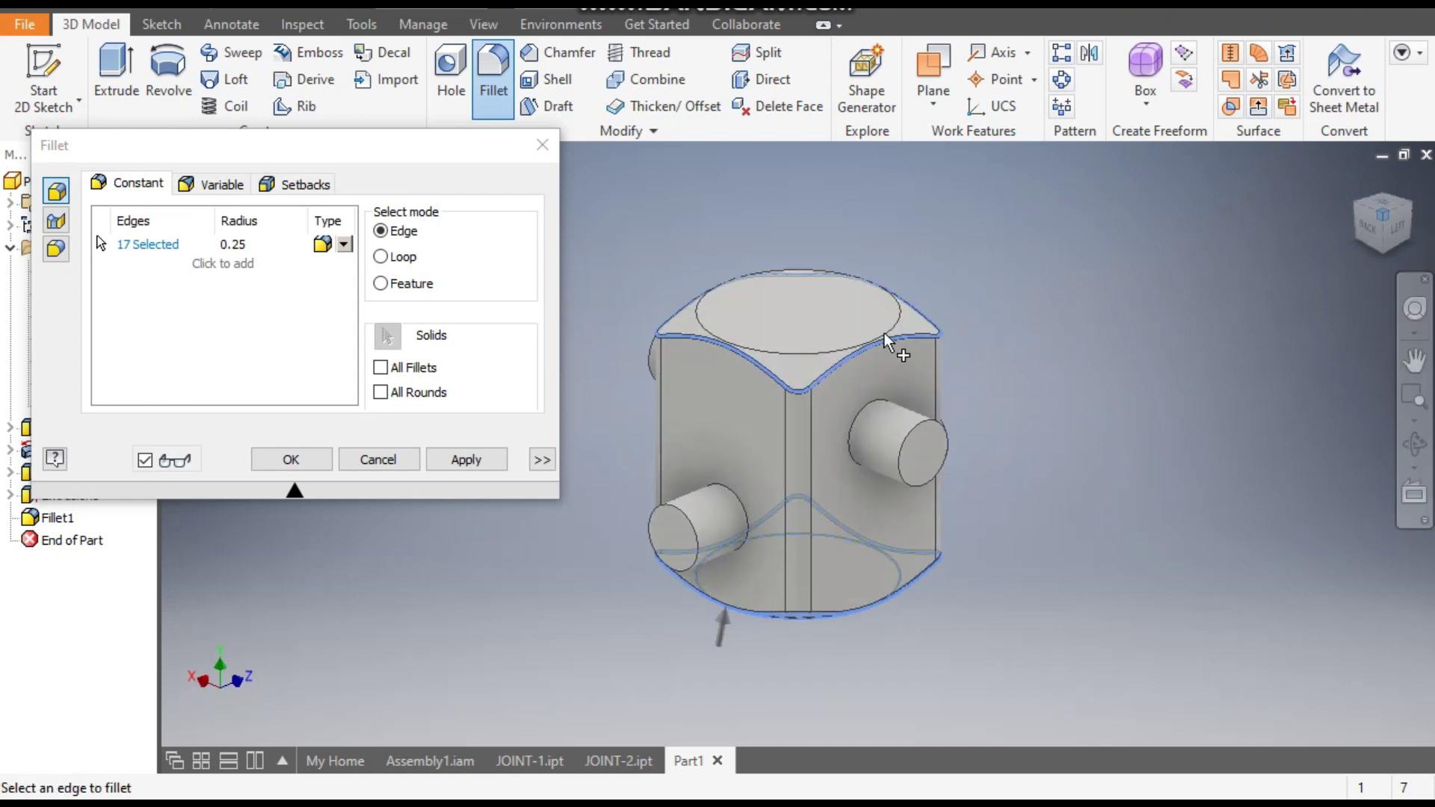
{"action": "left_click", "coordinate": [818, 385]}
Step: Add the four peg end circles and apply the 0.25 mm fillet as Fillet2
{"action": "left_click", "coordinate": [944, 470]}
{"action": "left_click", "coordinate": [690, 542]}
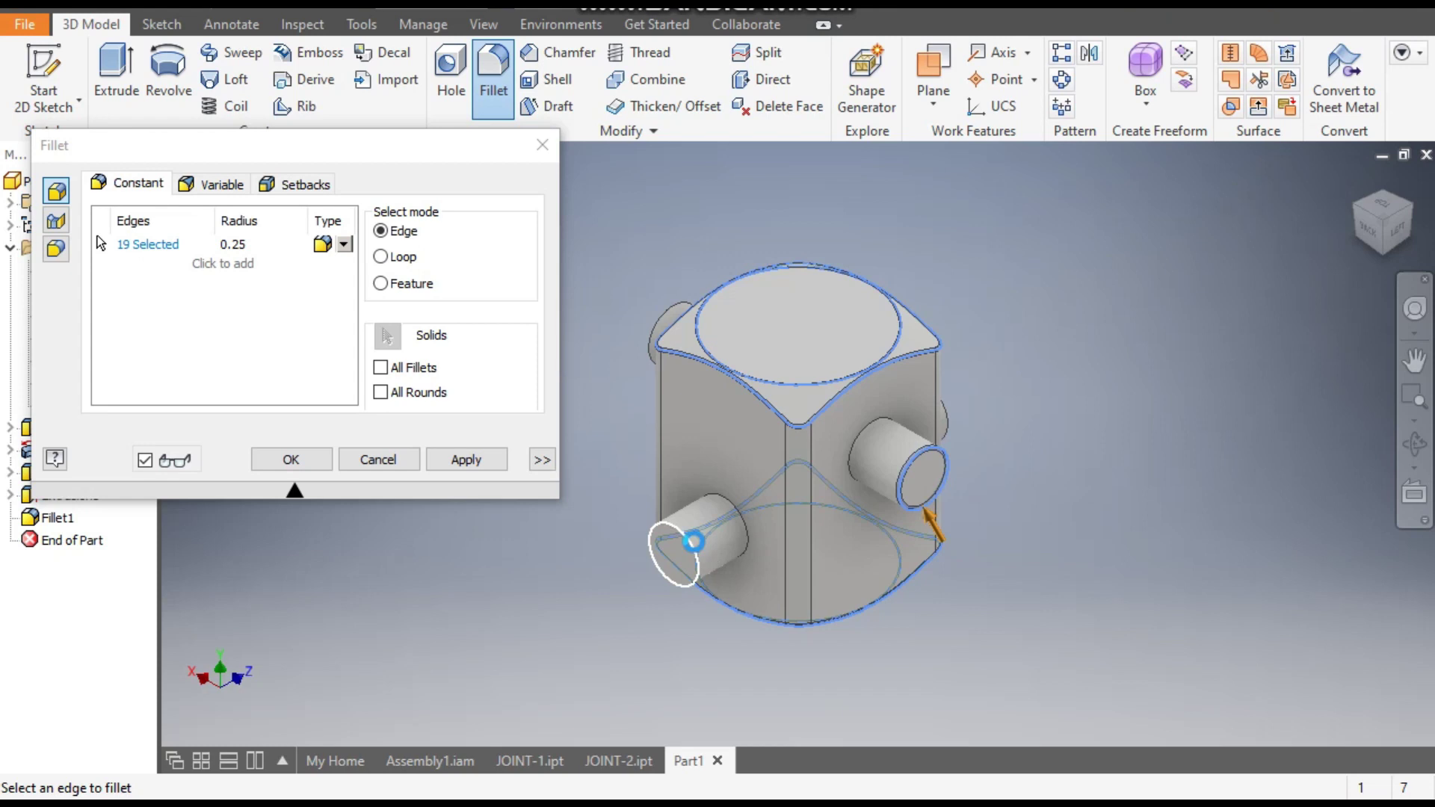
{"action": "left_click", "coordinate": [1414, 211]}
{"action": "left_click", "coordinate": [947, 540]}
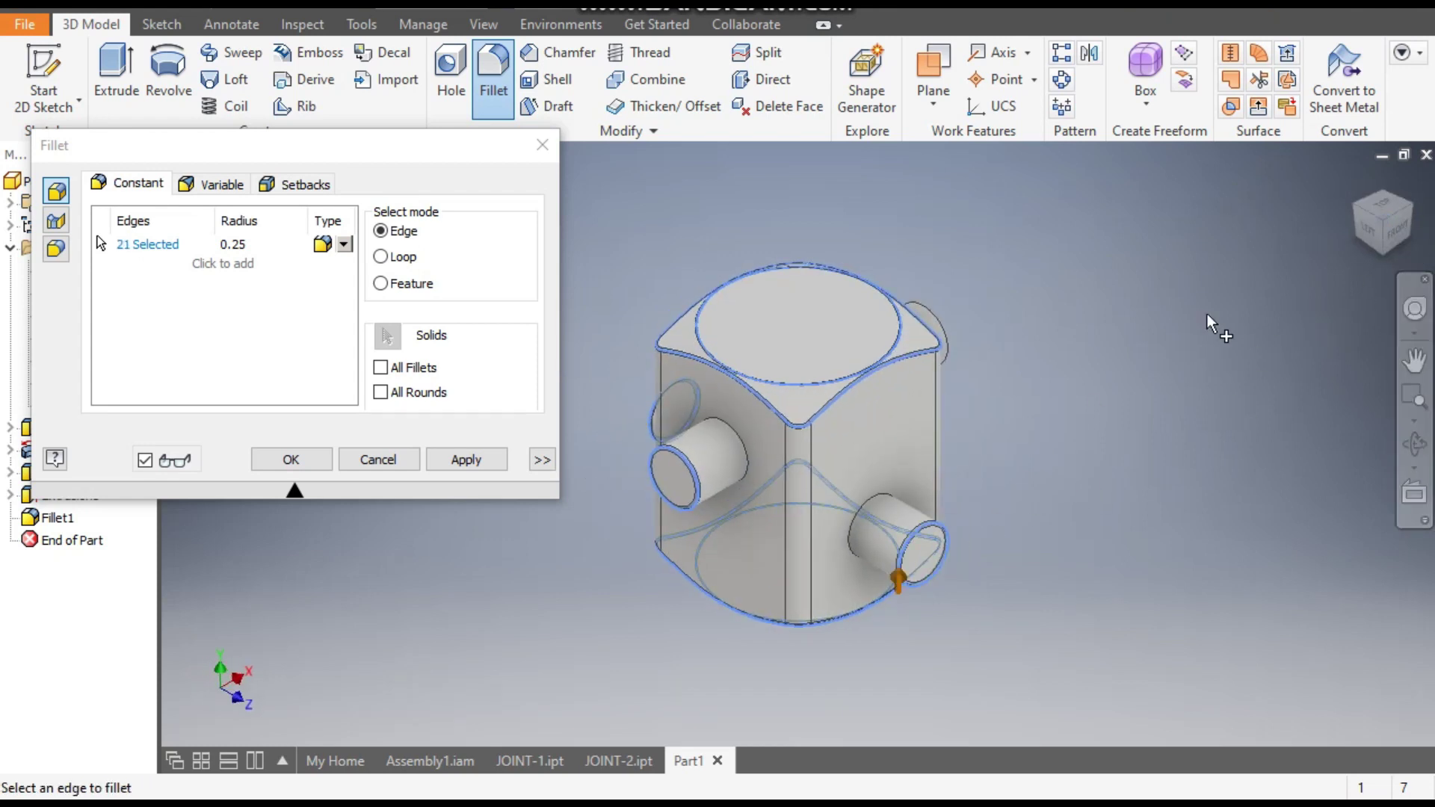
{"action": "left_click", "coordinate": [1415, 218]}
{"action": "left_click", "coordinate": [945, 451]}
{"action": "left_click", "coordinate": [472, 459]}
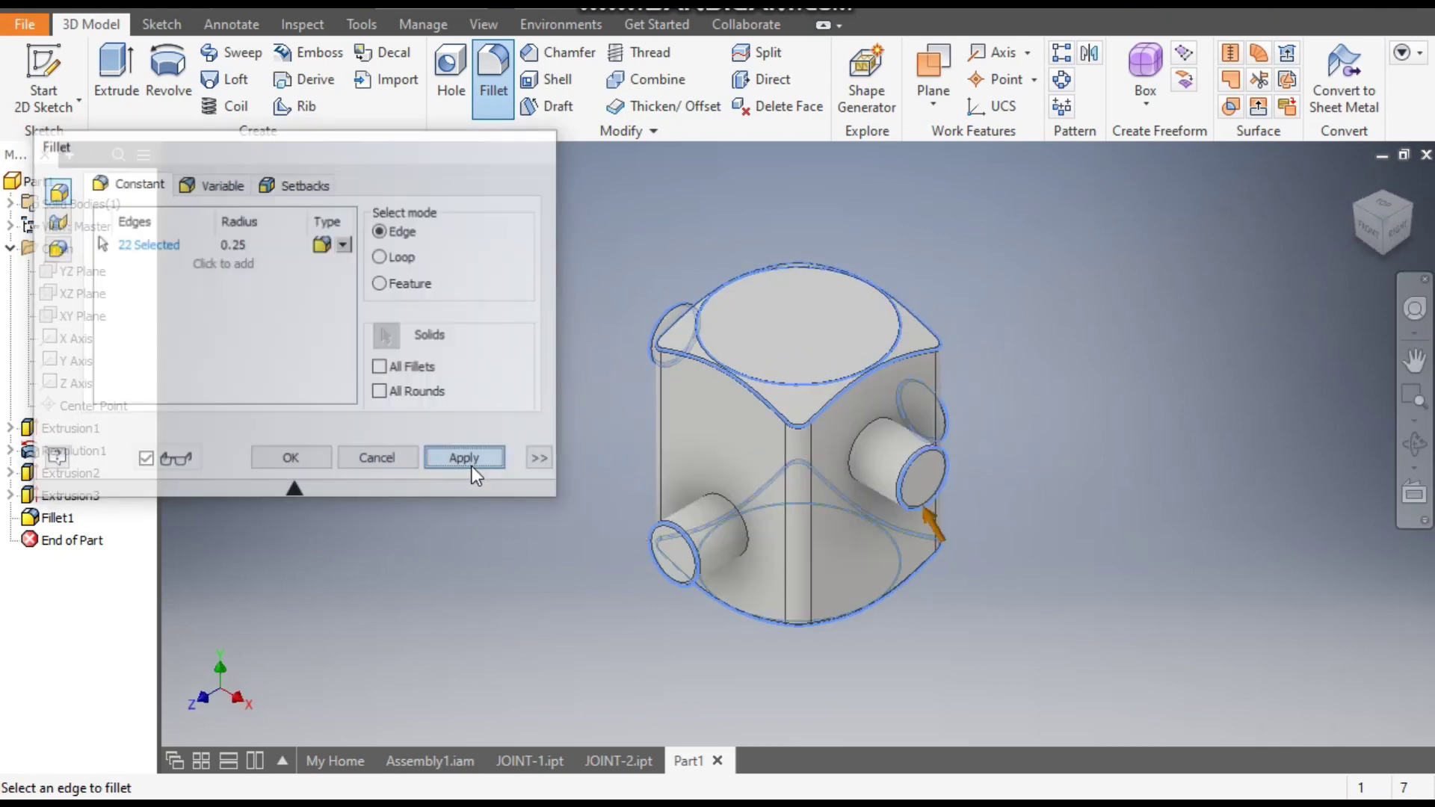
{"action": "left_click", "coordinate": [544, 157]}
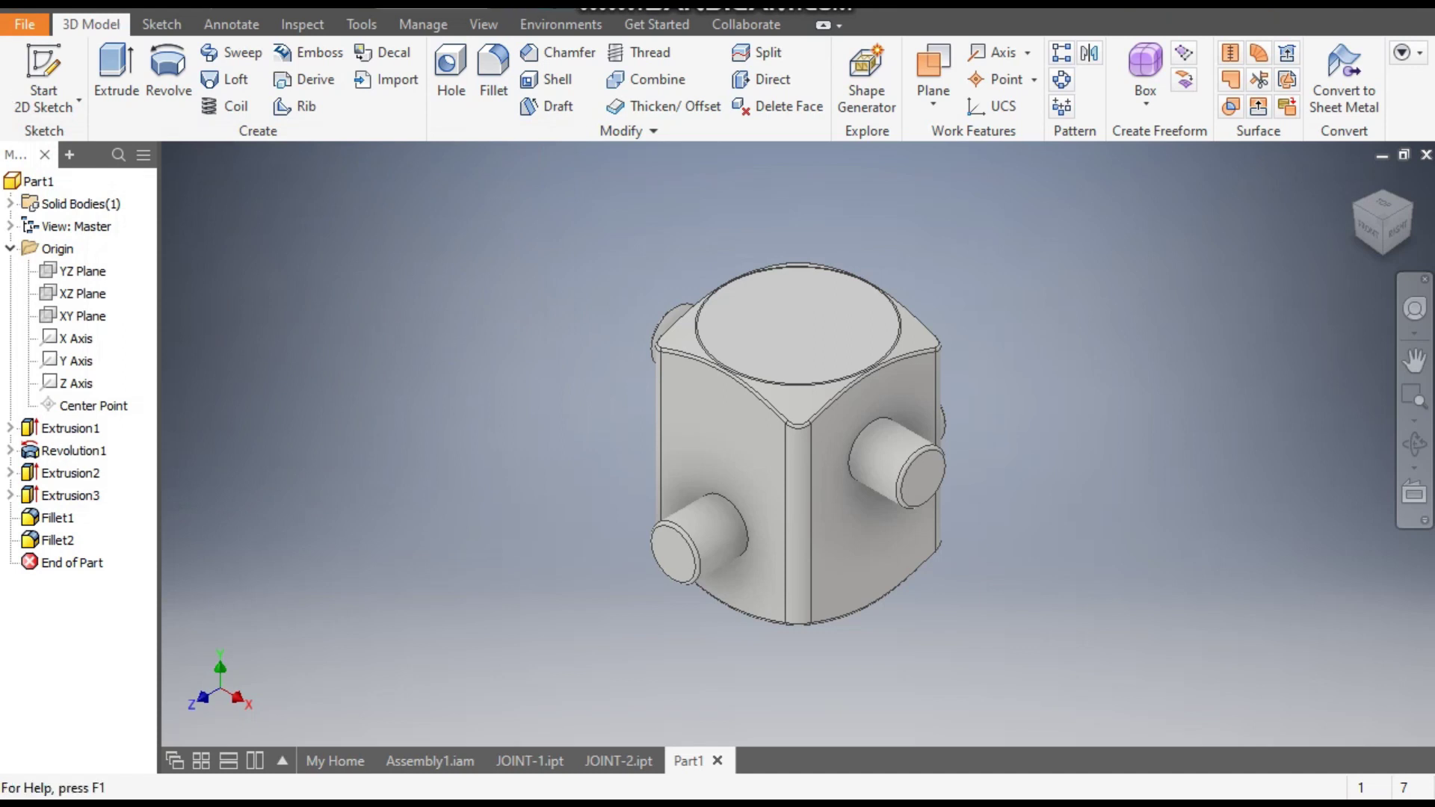
Step: Apply the Glossy - Black appearance to the whole connector part
{"action": "left_click", "coordinate": [628, 4]}
{"action": "scroll", "coordinate": [620, 311], "scroll_direction": "down", "scroll_amount": 1}
{"action": "scroll", "coordinate": [620, 311], "scroll_direction": "down", "scroll_amount": 4}
{"action": "scroll", "coordinate": [624, 317], "scroll_direction": "up", "scroll_amount": 1}
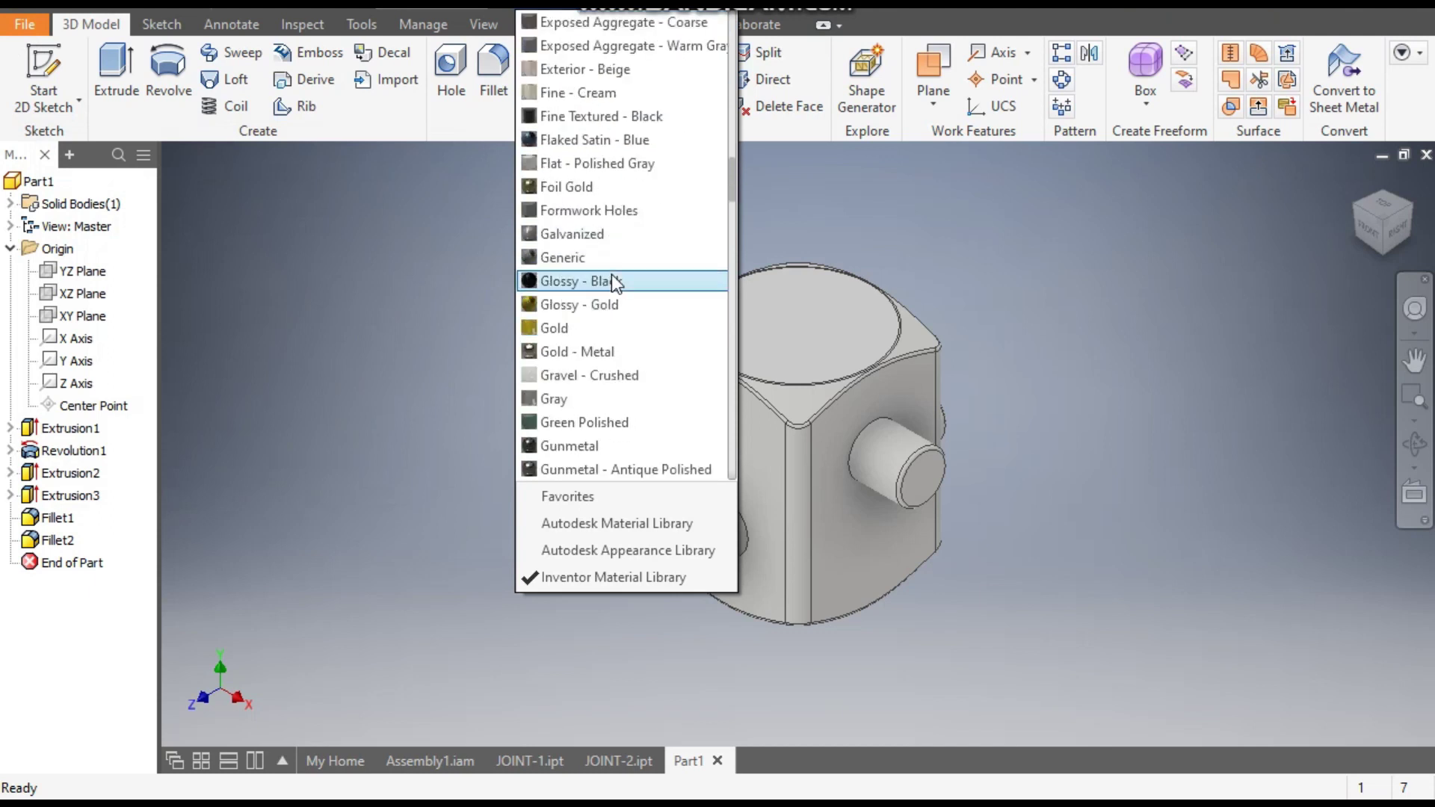
{"action": "left_click", "coordinate": [604, 446]}
{"action": "middle_click_drag", "start_coordinate": [562, 445], "coordinate": [506, 445]}
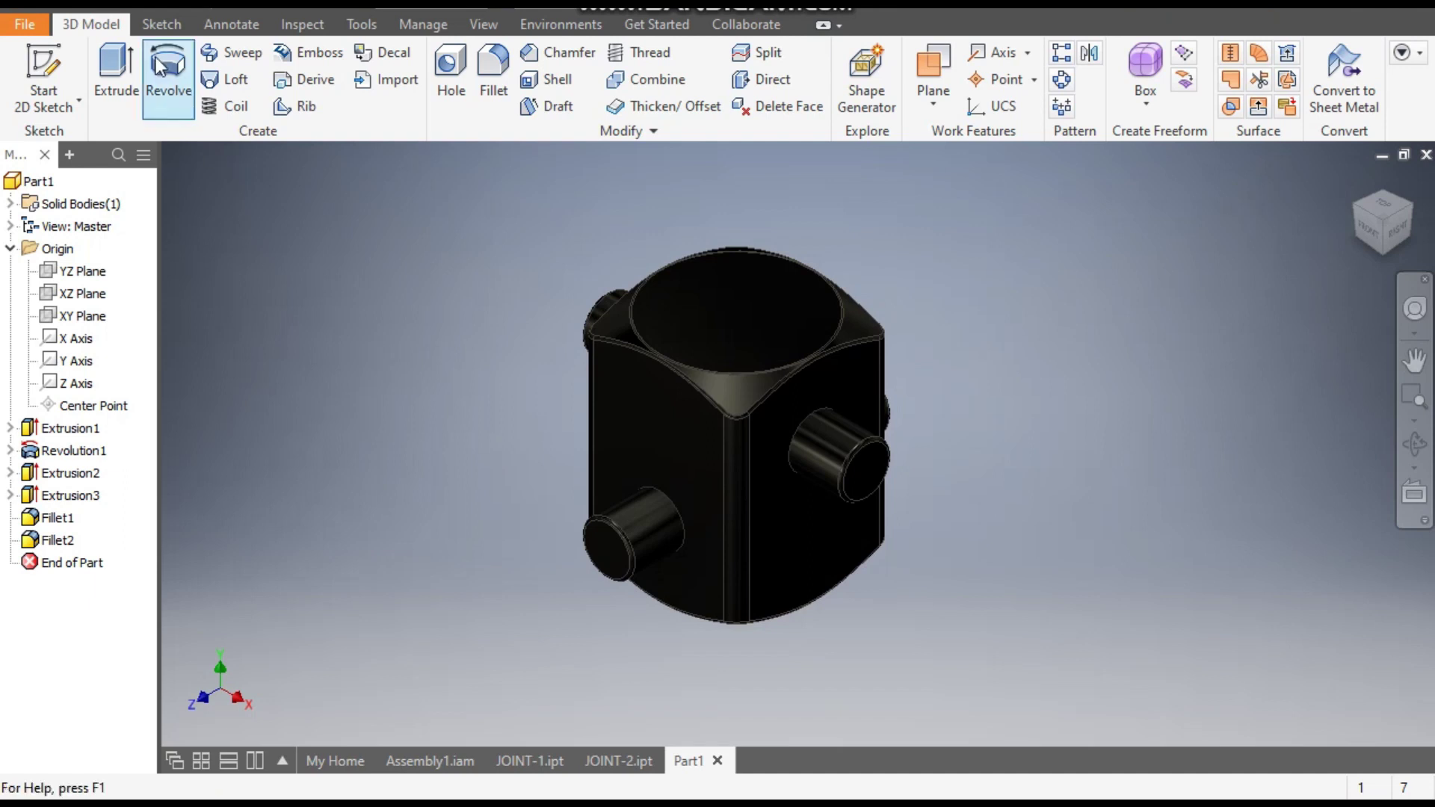
Step: Save the part as JOINT CONNECTOR.ipt in the assy folder
{"action": "left_click", "coordinate": [121, 13]}
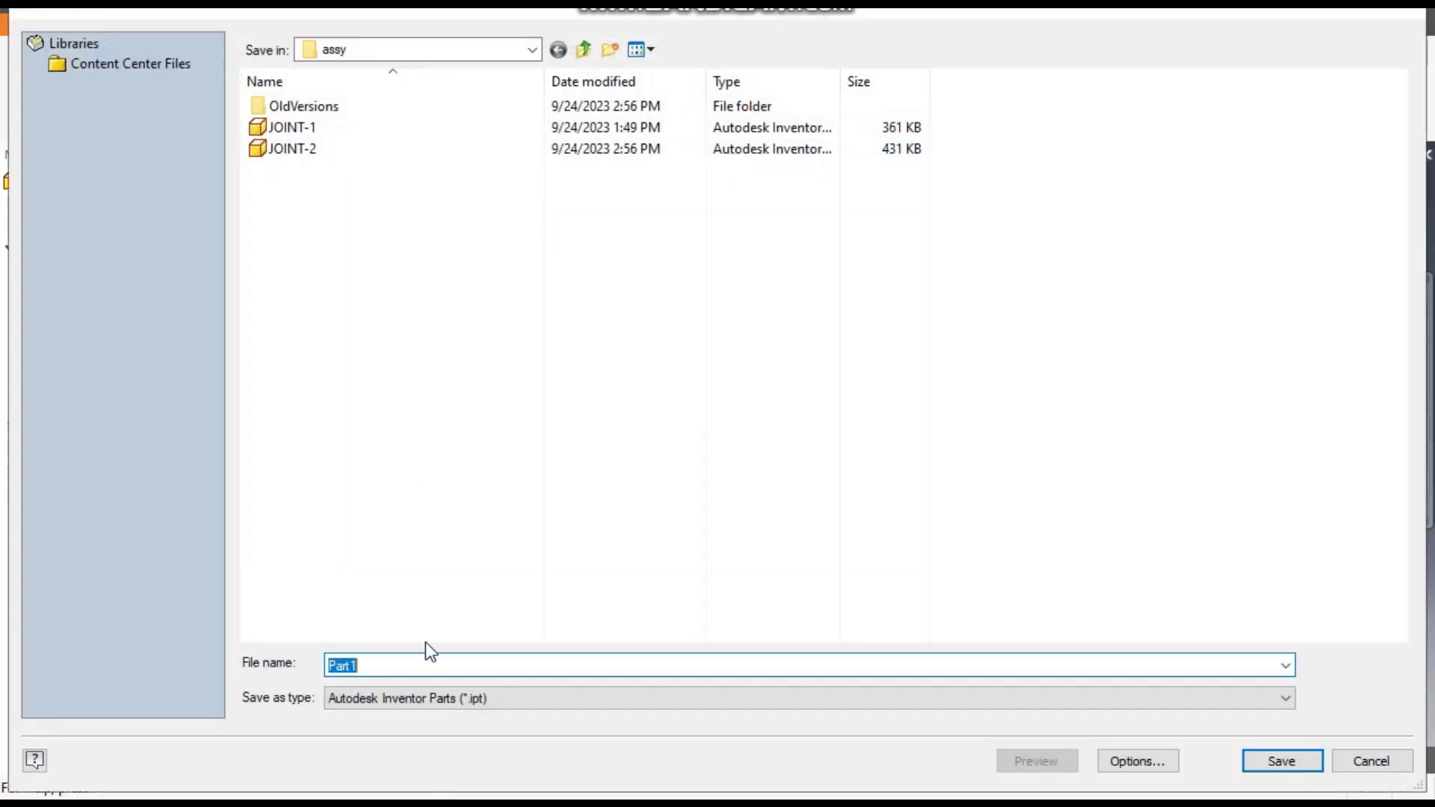
{"action": "key", "text": "BackSpace"}
{"action": "type", "text": "JOIN"}
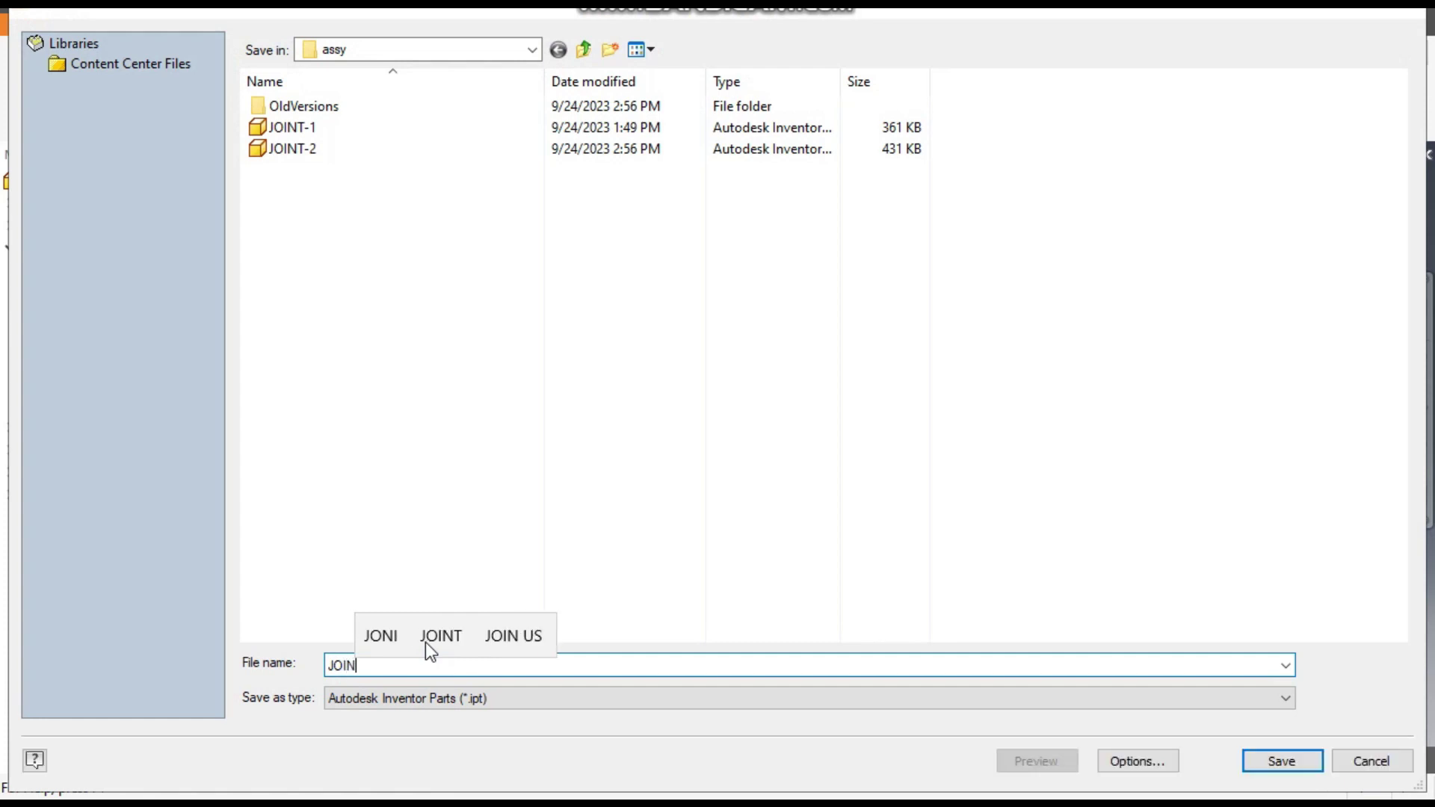
{"action": "type", "text": "T CONNE"}
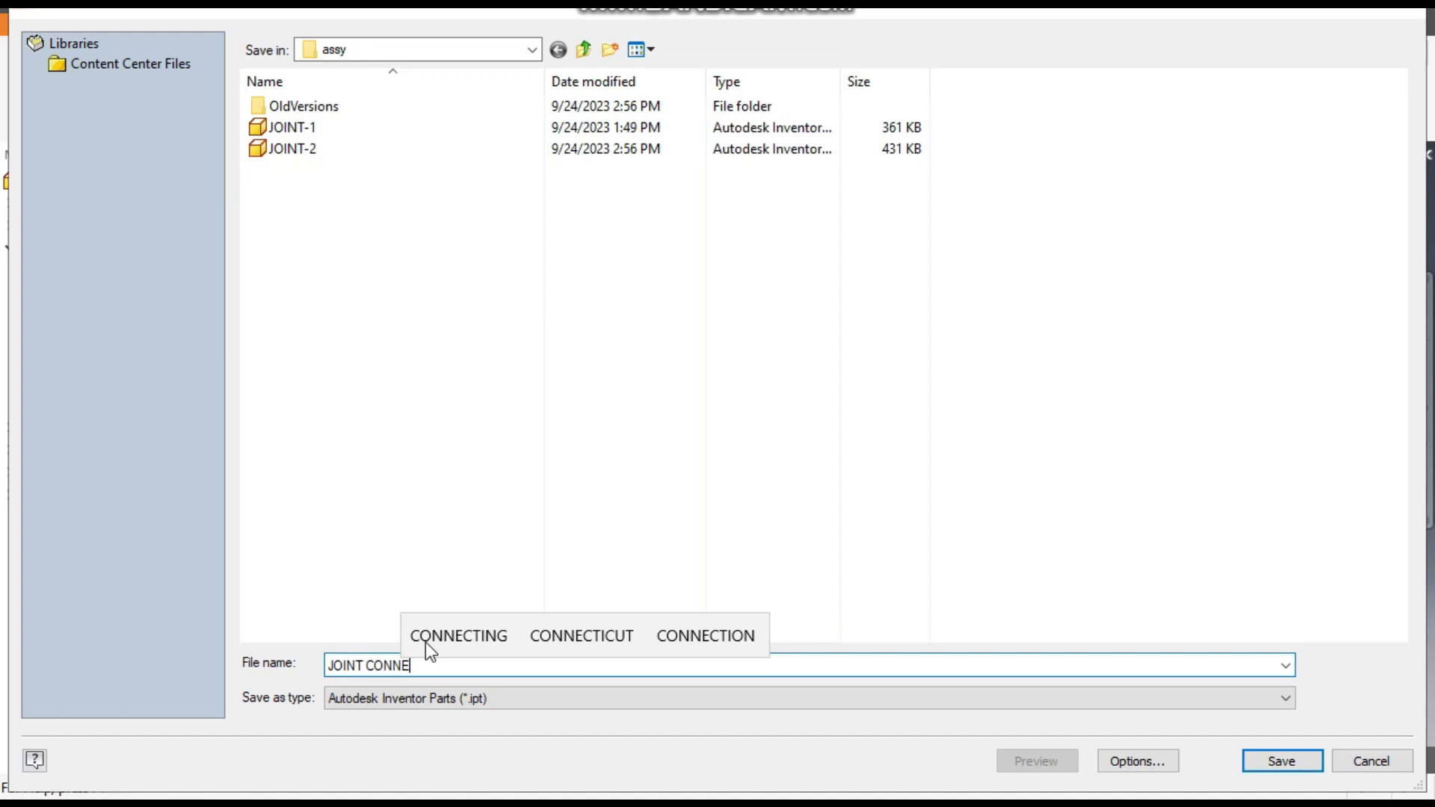
{"action": "type", "text": "CTOR"}
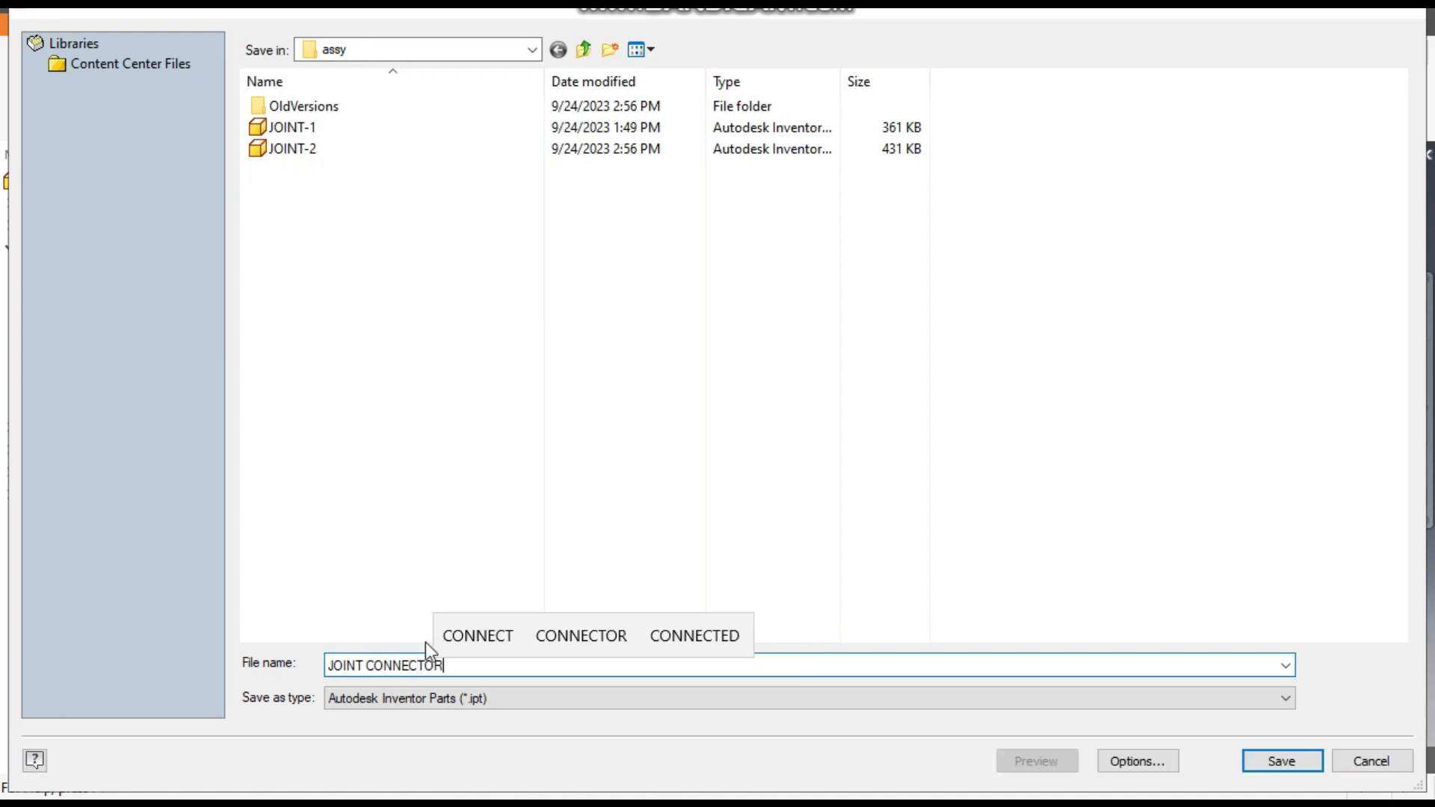
{"action": "left_click", "coordinate": [1280, 762]}
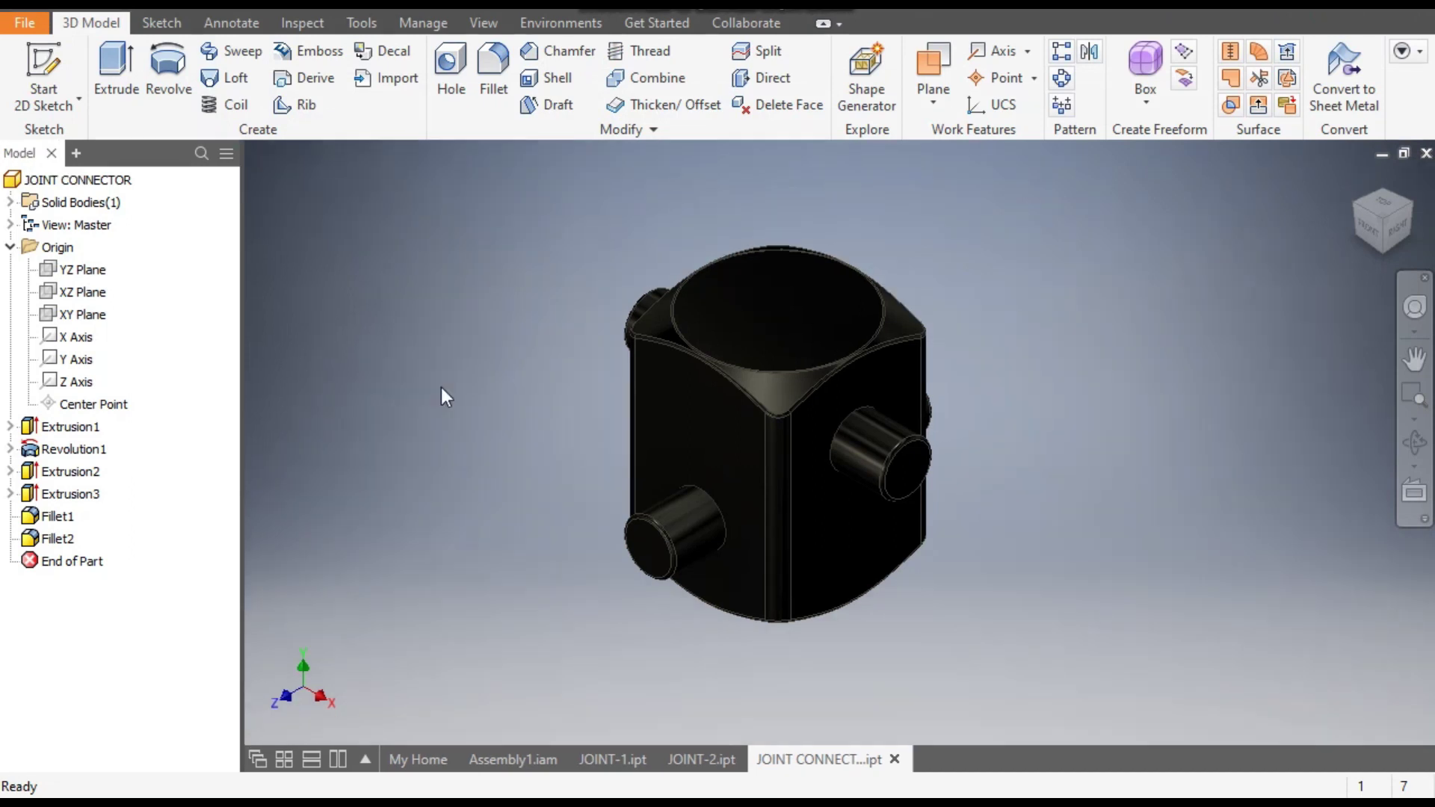
{"action": "left_click", "coordinate": [53, 6]}
Step: Create a Standard (mm) assembly and place a single copy of JOINT-1 in it
{"action": "left_click", "coordinate": [849, 392]}
{"action": "left_click", "coordinate": [1145, 748]}
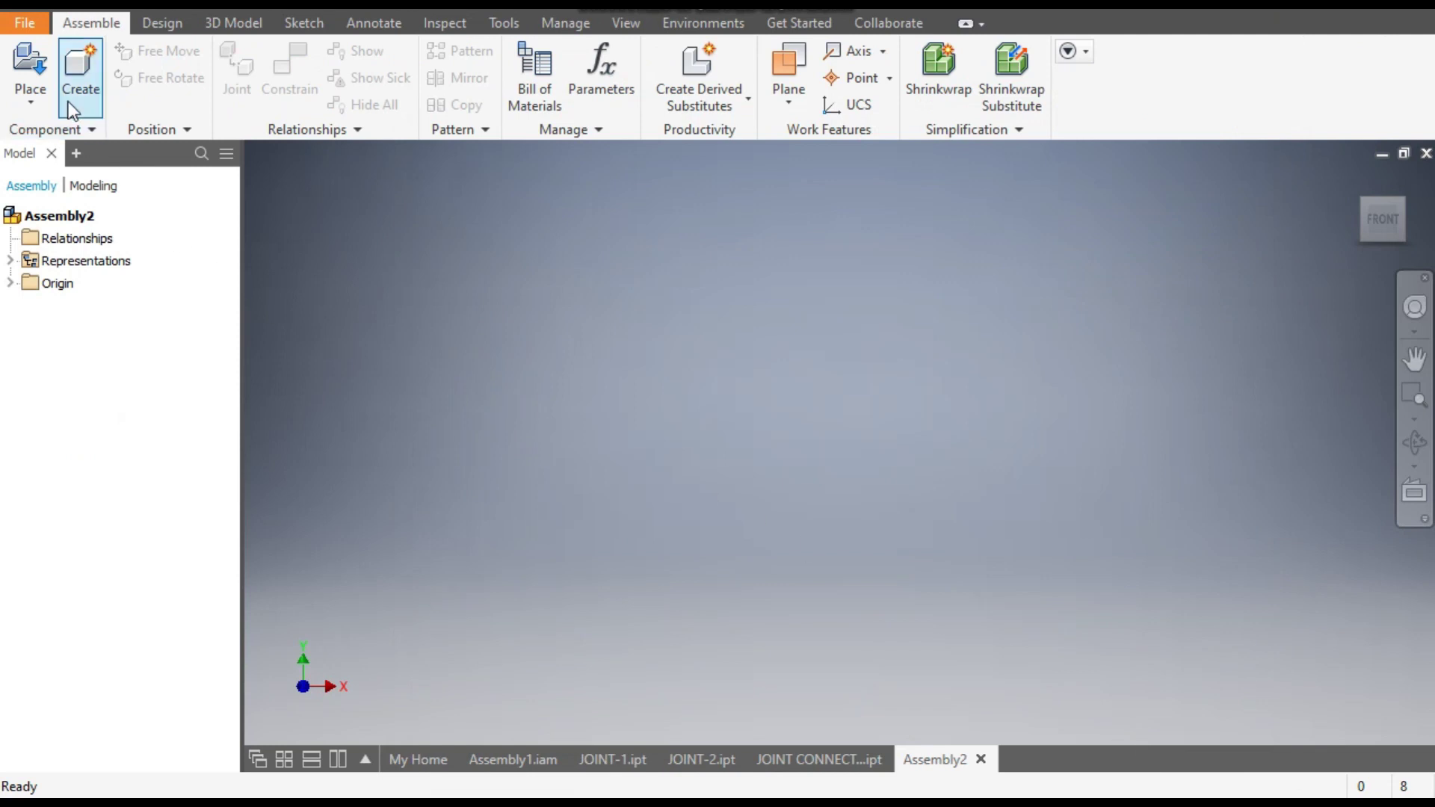
{"action": "left_click", "coordinate": [30, 69]}
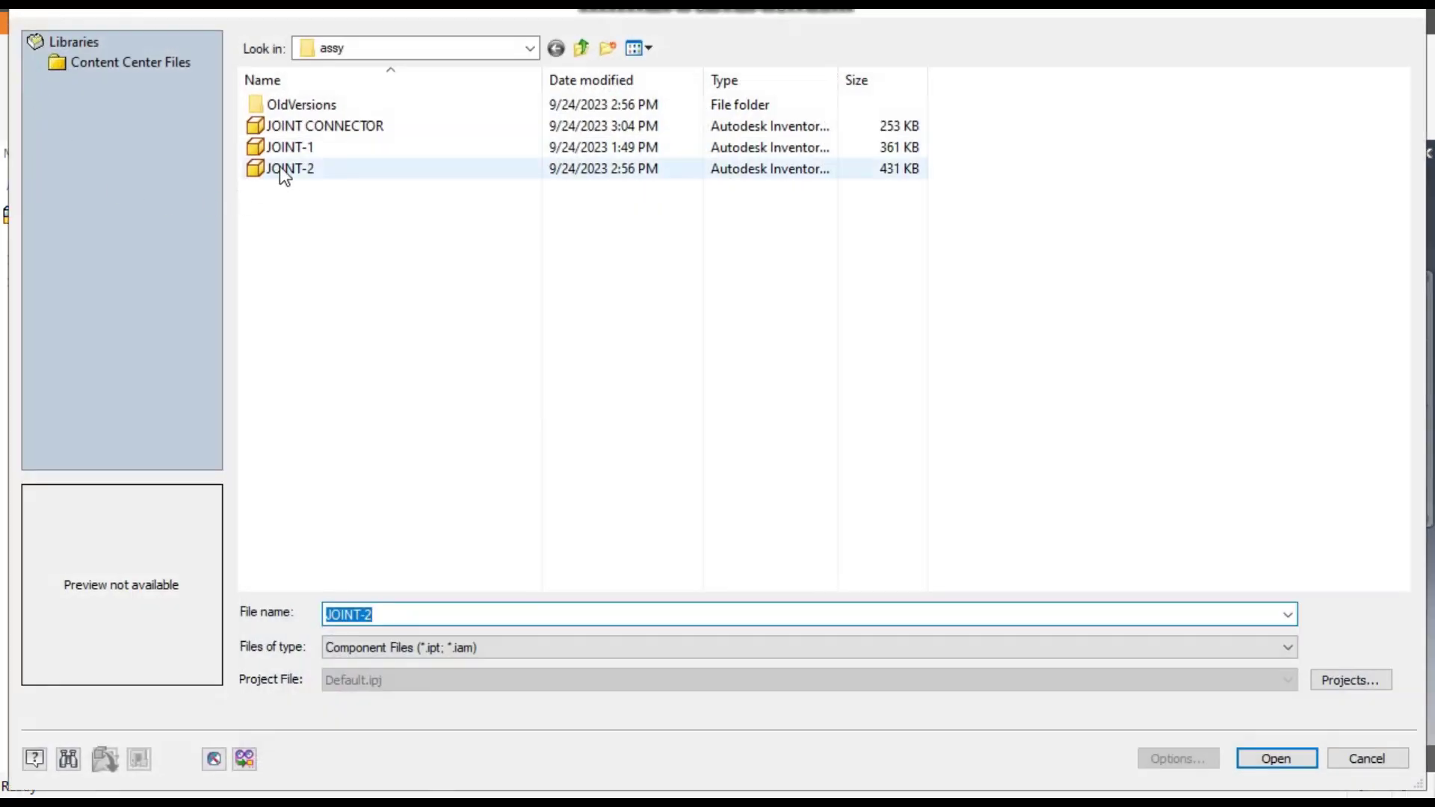
{"action": "left_click", "coordinate": [293, 147]}
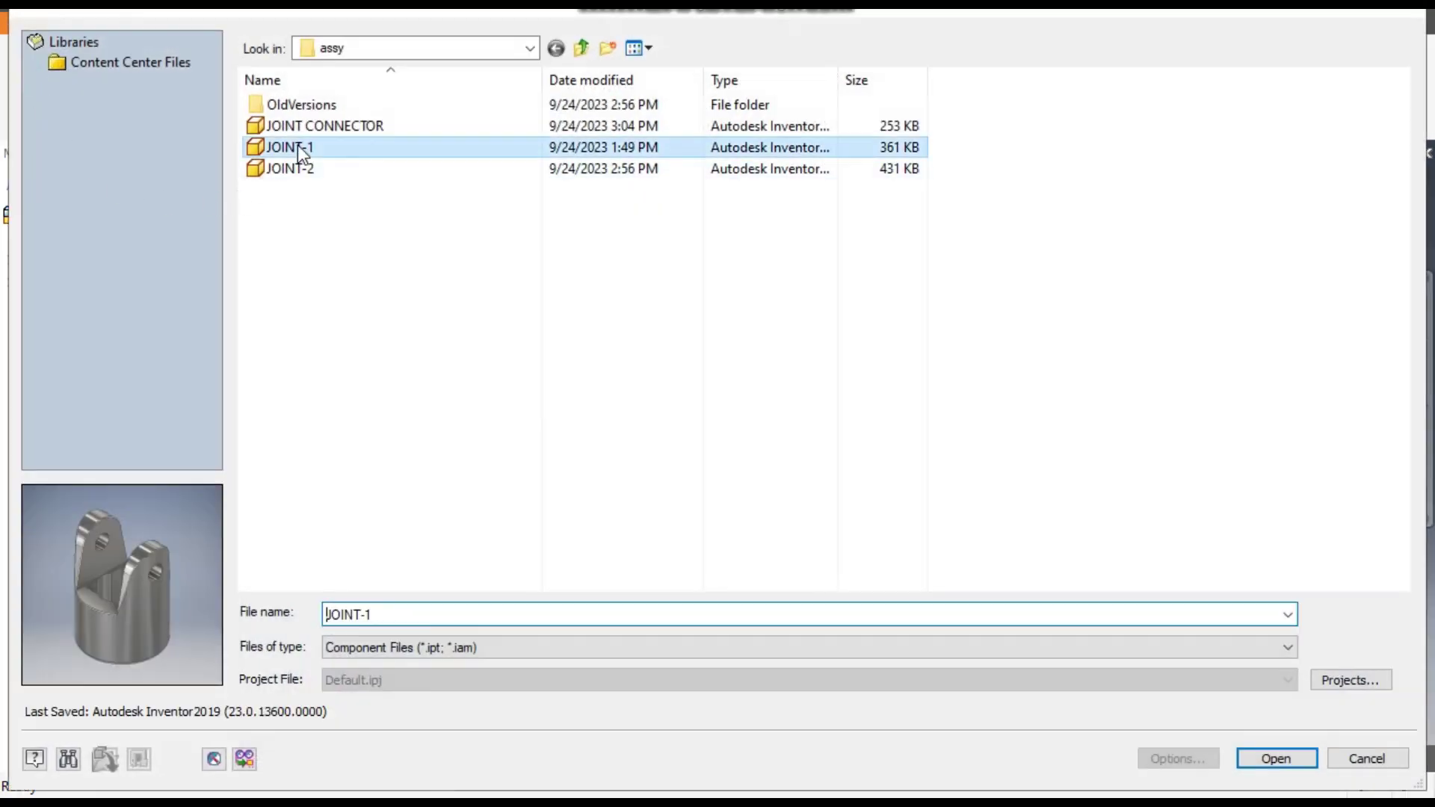
{"action": "left_click", "coordinate": [1282, 757]}
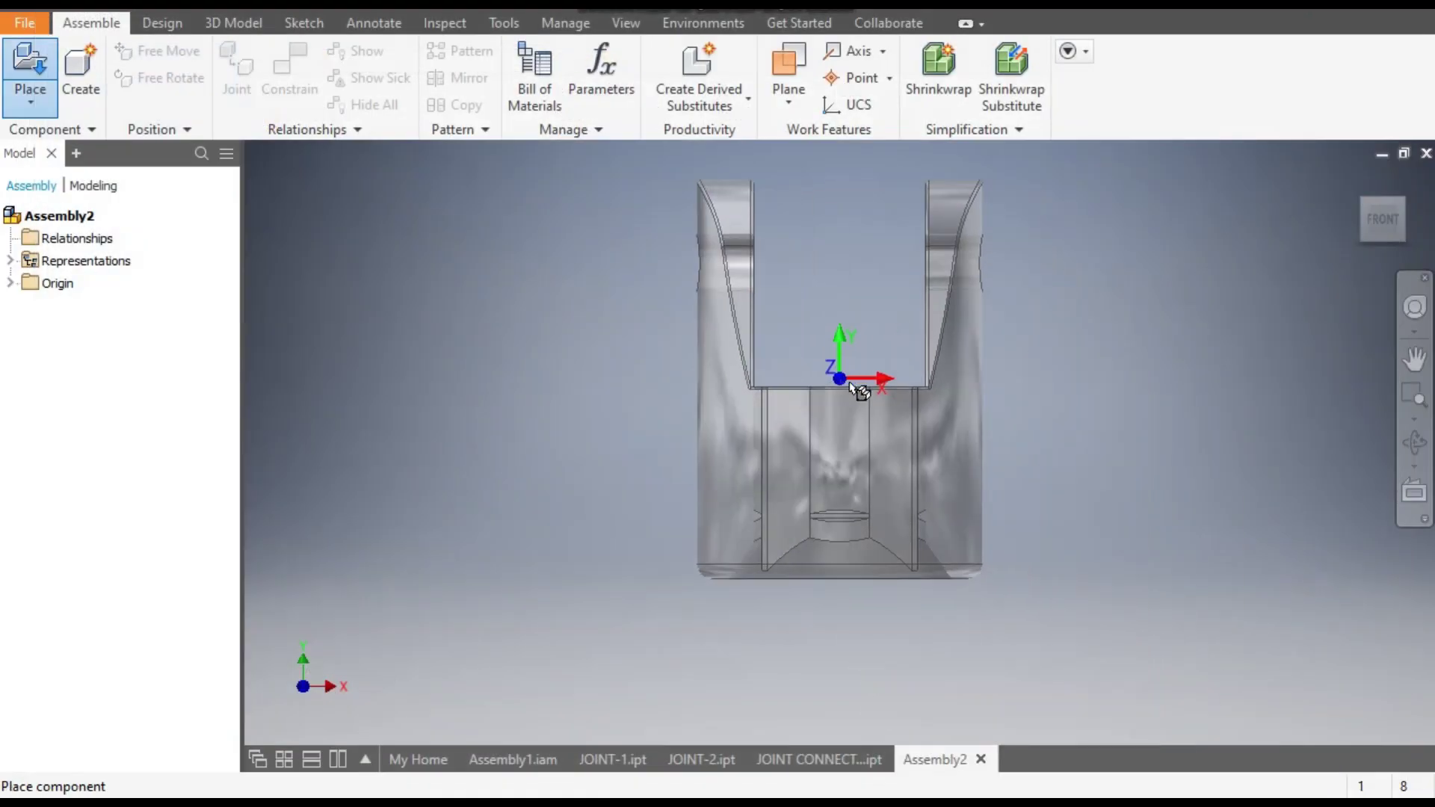
{"action": "key", "text": "Escape"}
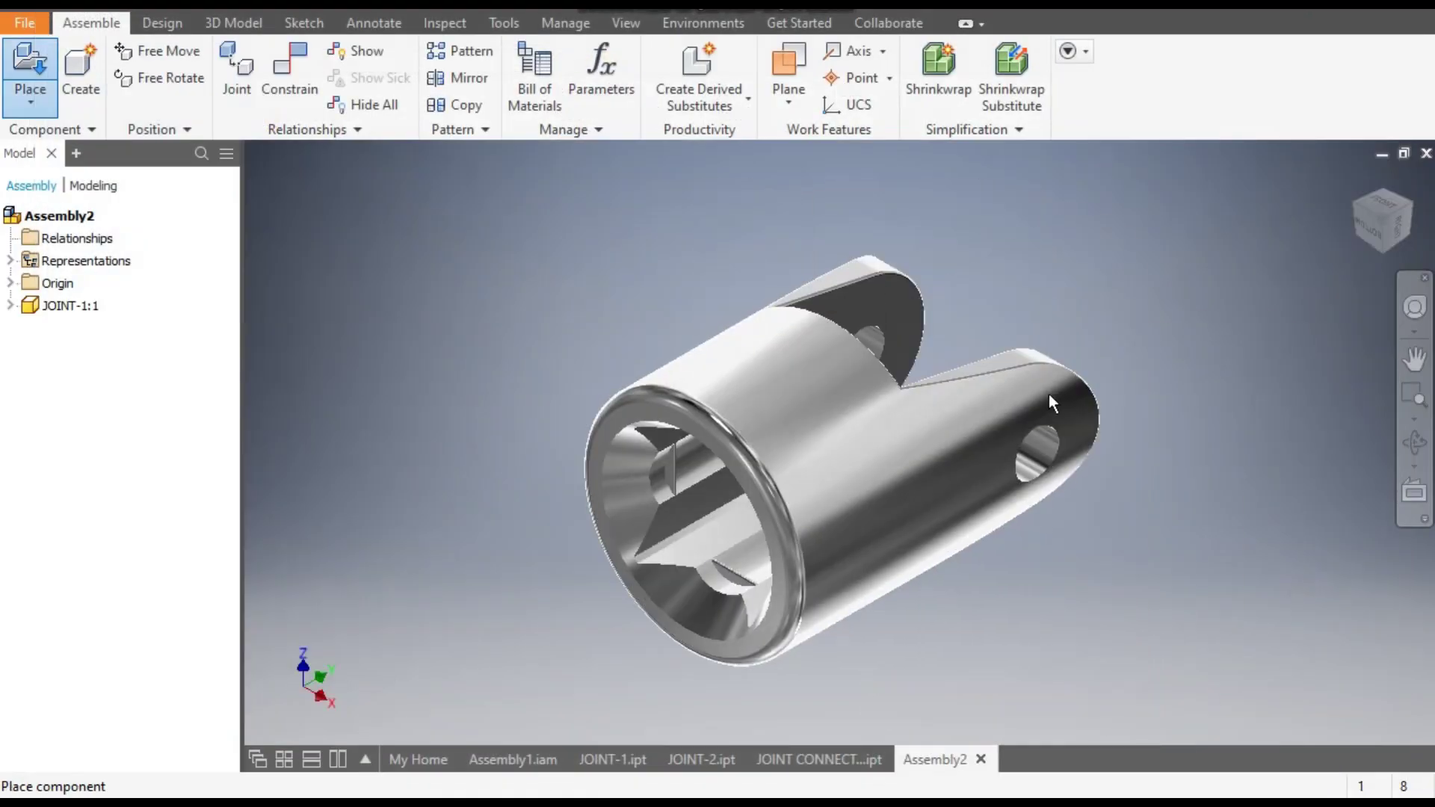
{"action": "key", "text": "F4"}
{"action": "mouse_move", "coordinate": [893, 499]}
{"action": "left_mouse_down"}
{"action": "mouse_move", "coordinate": [689, 496]}
{"action": "mouse_move", "coordinate": [643, 481]}
{"action": "mouse_move", "coordinate": [679, 512]}
{"action": "mouse_move", "coordinate": [880, 485]}
{"action": "left_mouse_up"}
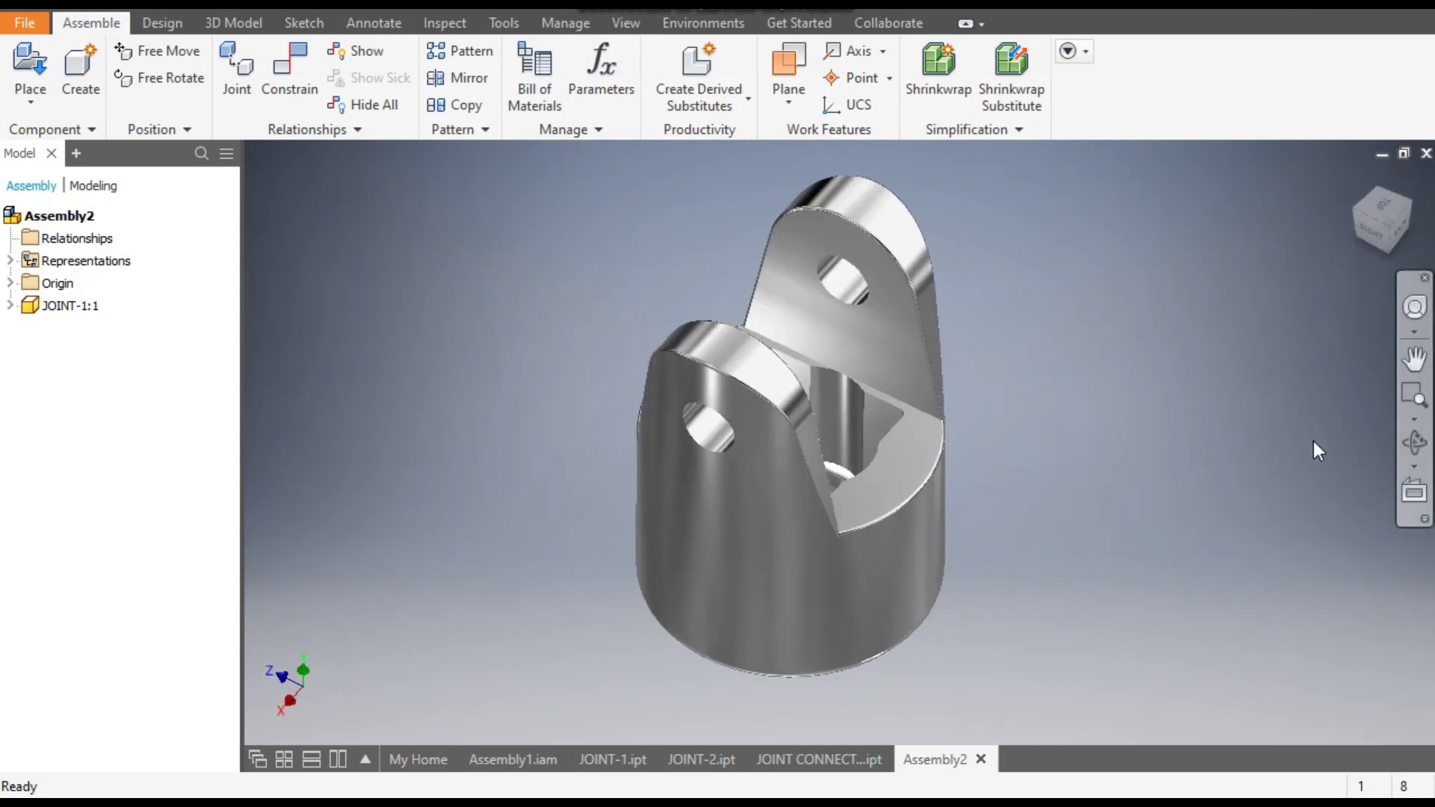
Step: Set the Shaded with Edges visual style and Grey Room lighting for the assembly
{"action": "left_click", "coordinate": [1390, 230]}
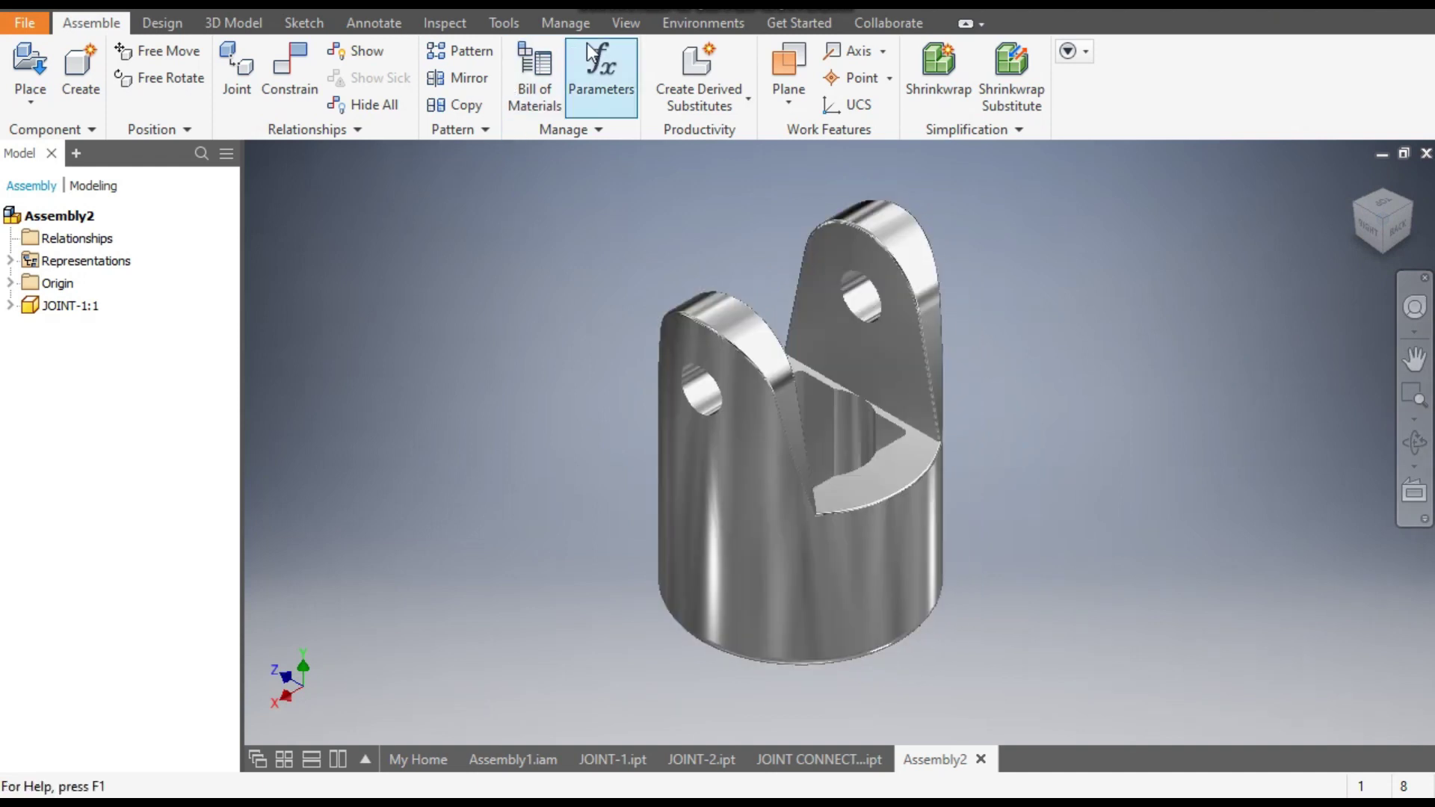
{"action": "left_click", "coordinate": [626, 23]}
{"action": "left_click", "coordinate": [303, 119]}
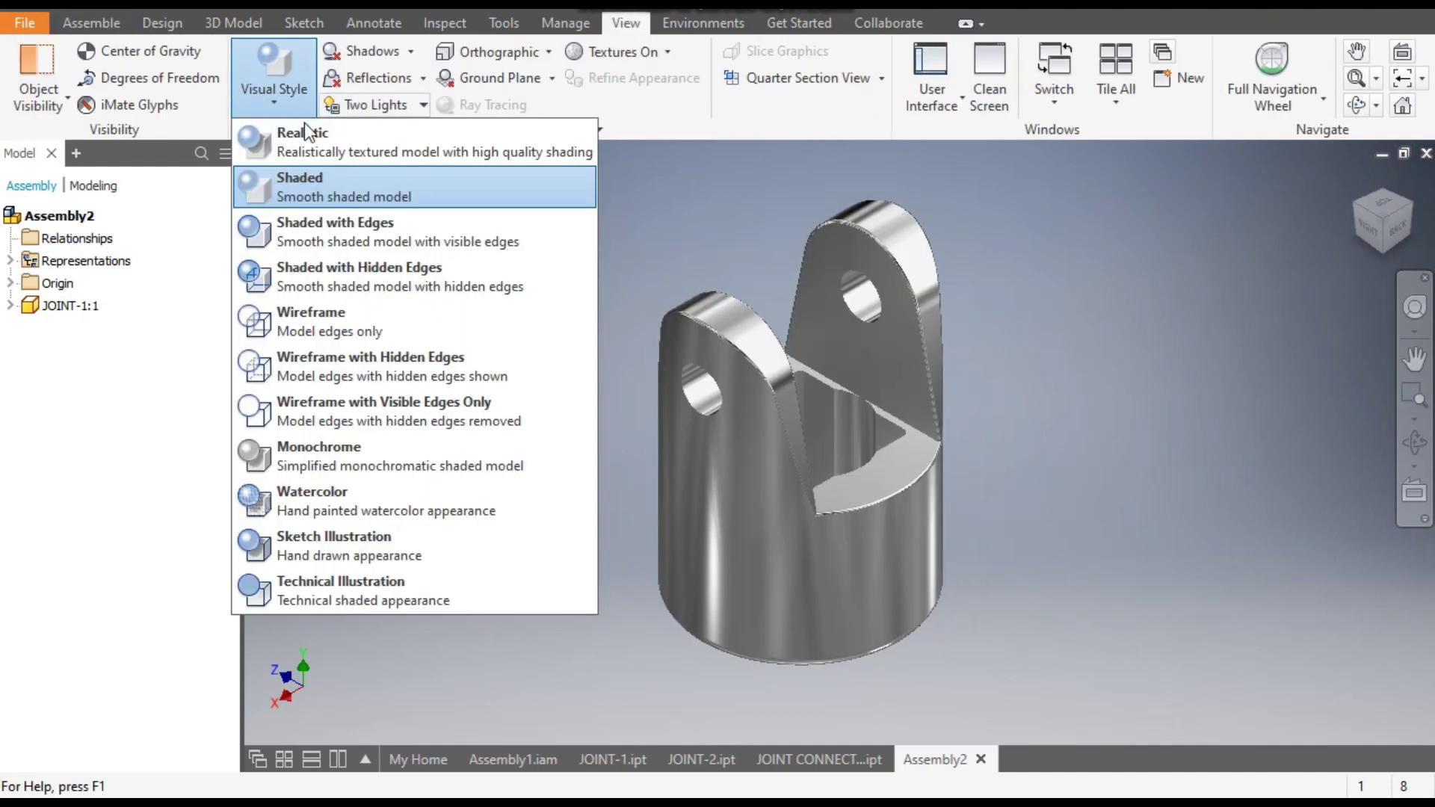
{"action": "left_click", "coordinate": [325, 220]}
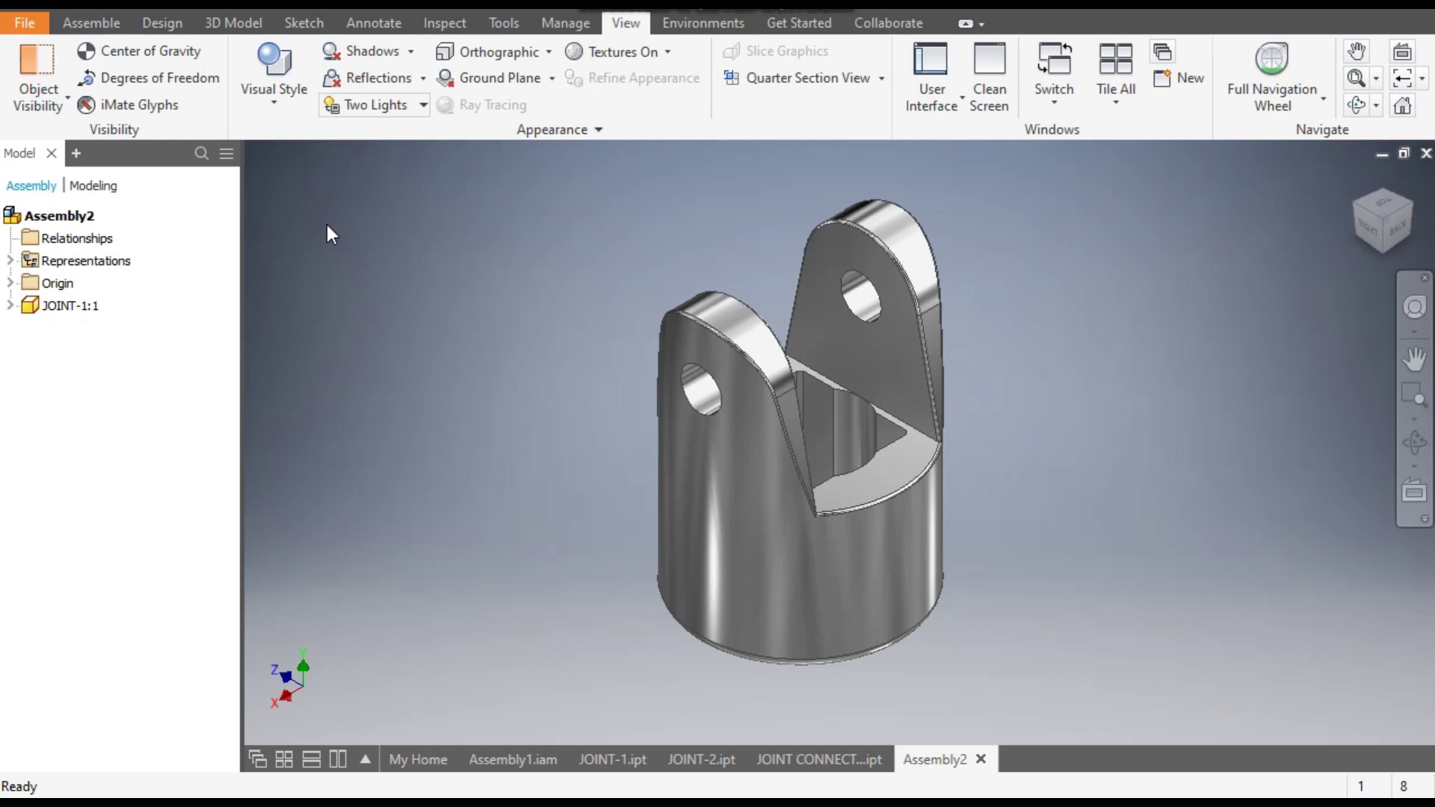
{"action": "left_click", "coordinate": [377, 104]}
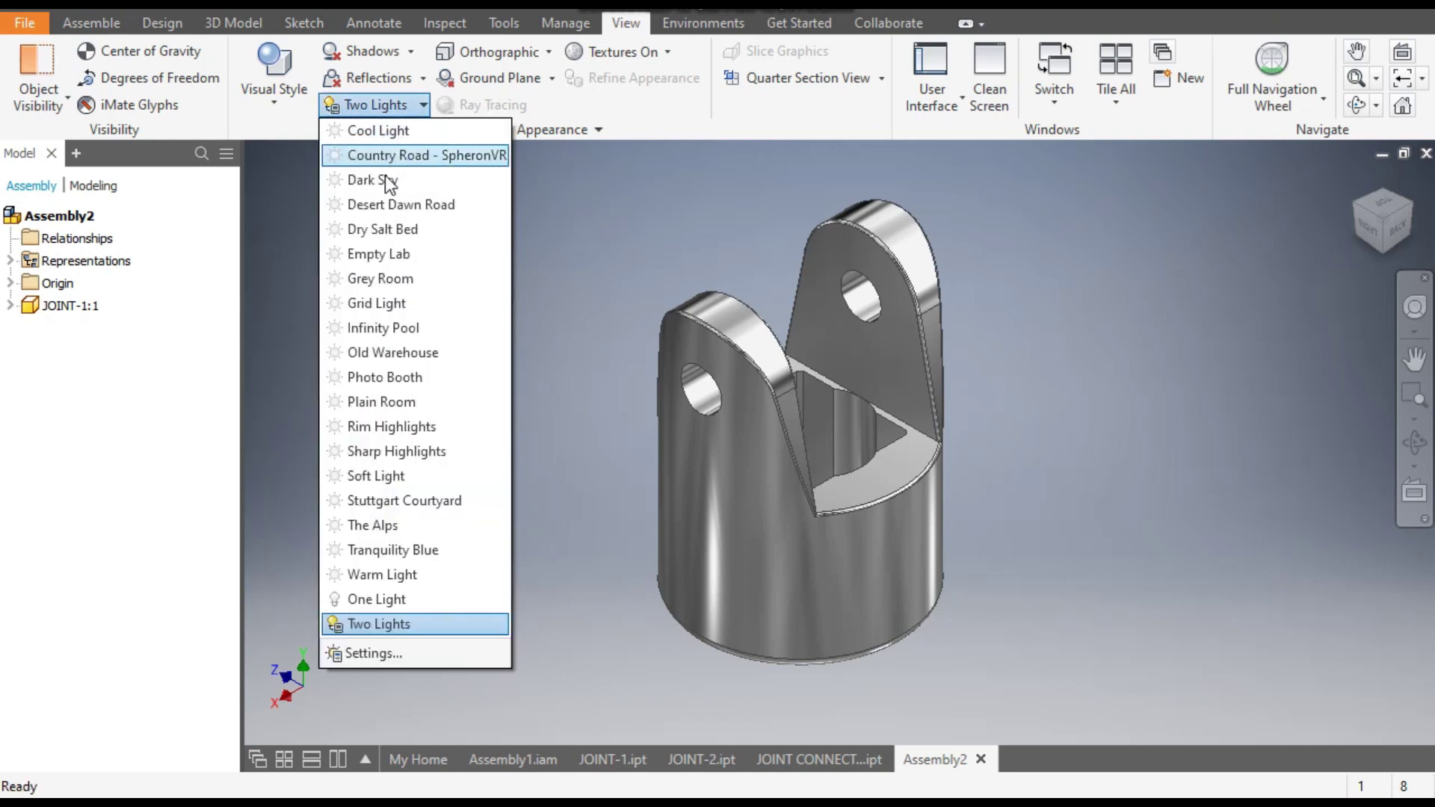
{"action": "left_click", "coordinate": [392, 280]}
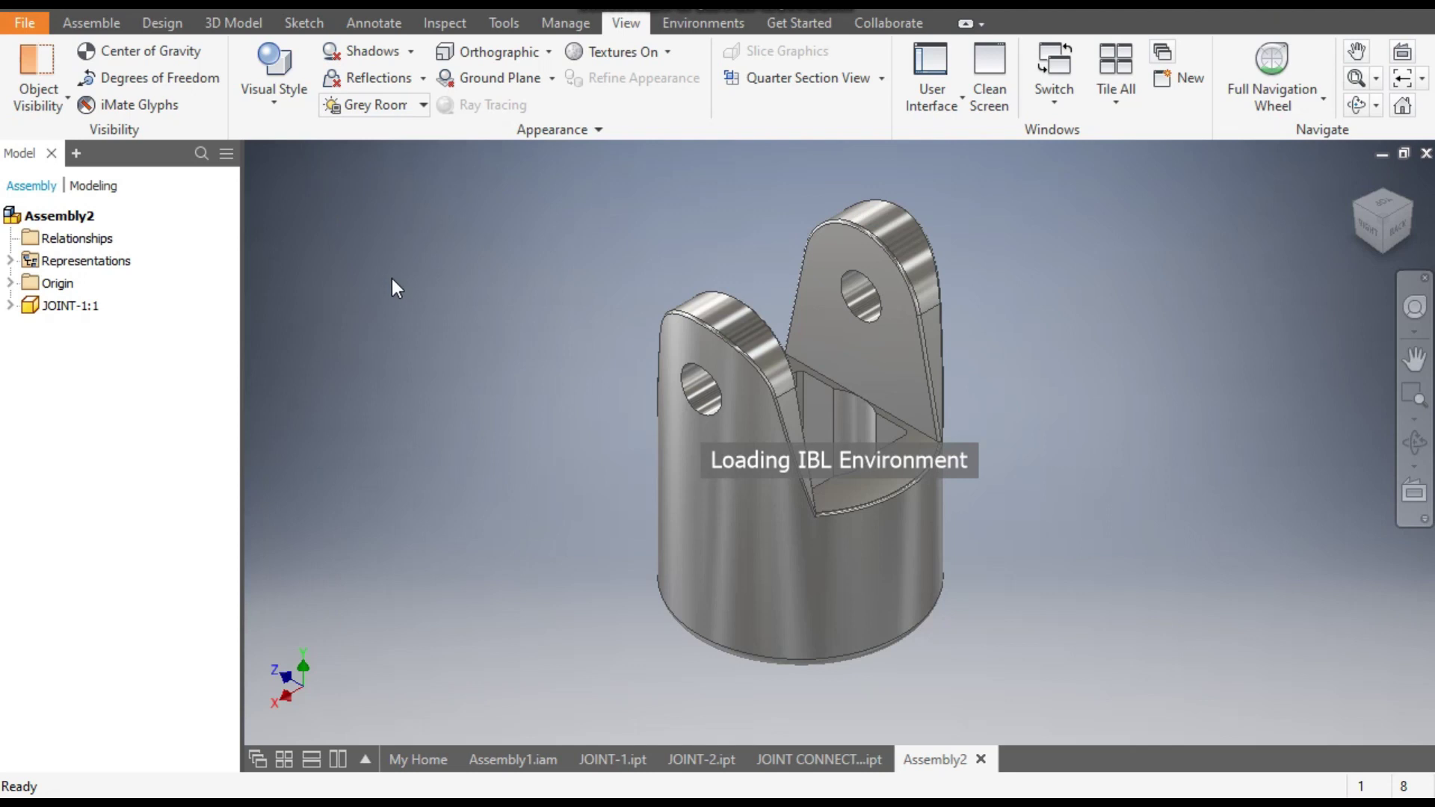
{"action": "left_click", "coordinate": [102, 30]}
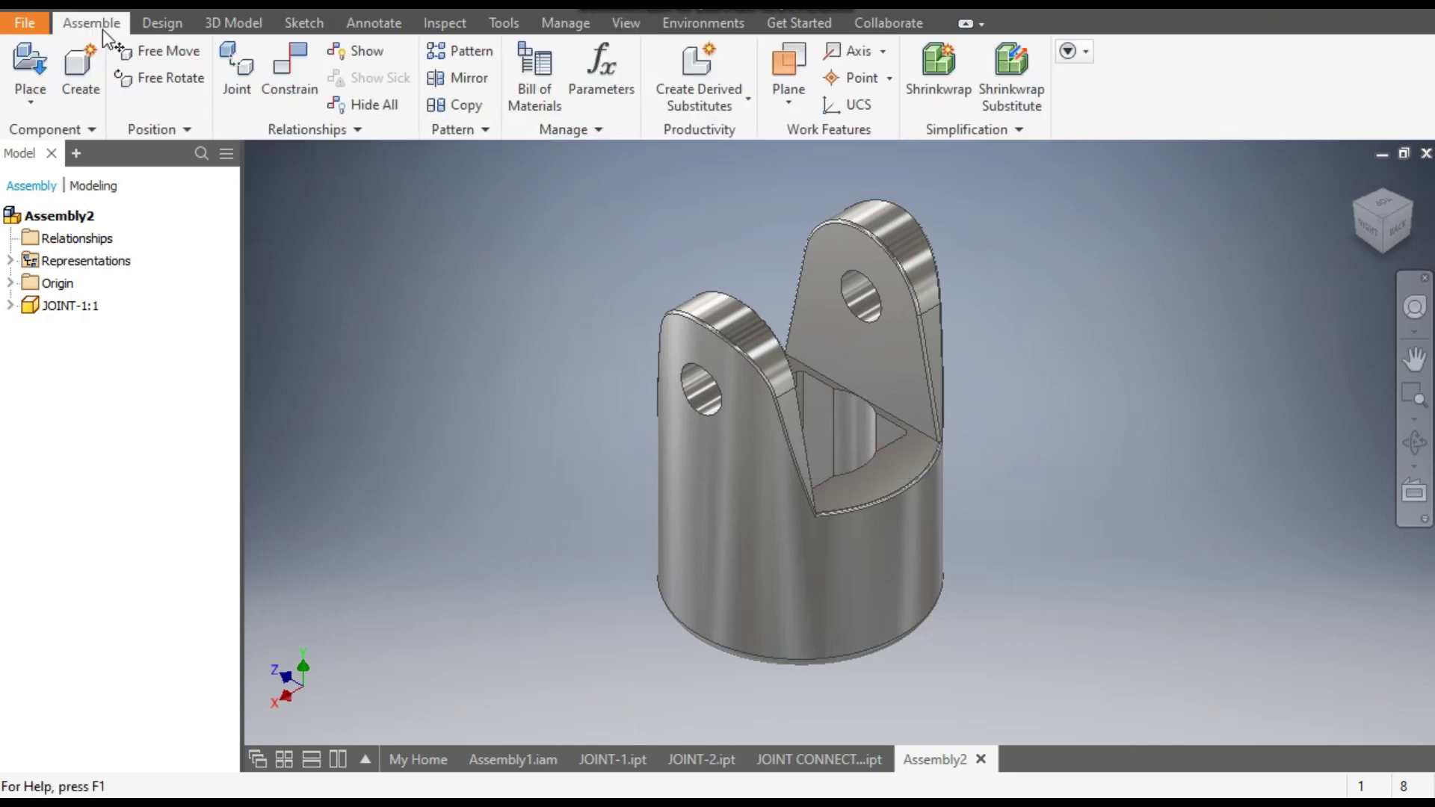
{"action": "left_click_drag", "start_coordinate": [858, 425], "coordinate": [847, 477]}
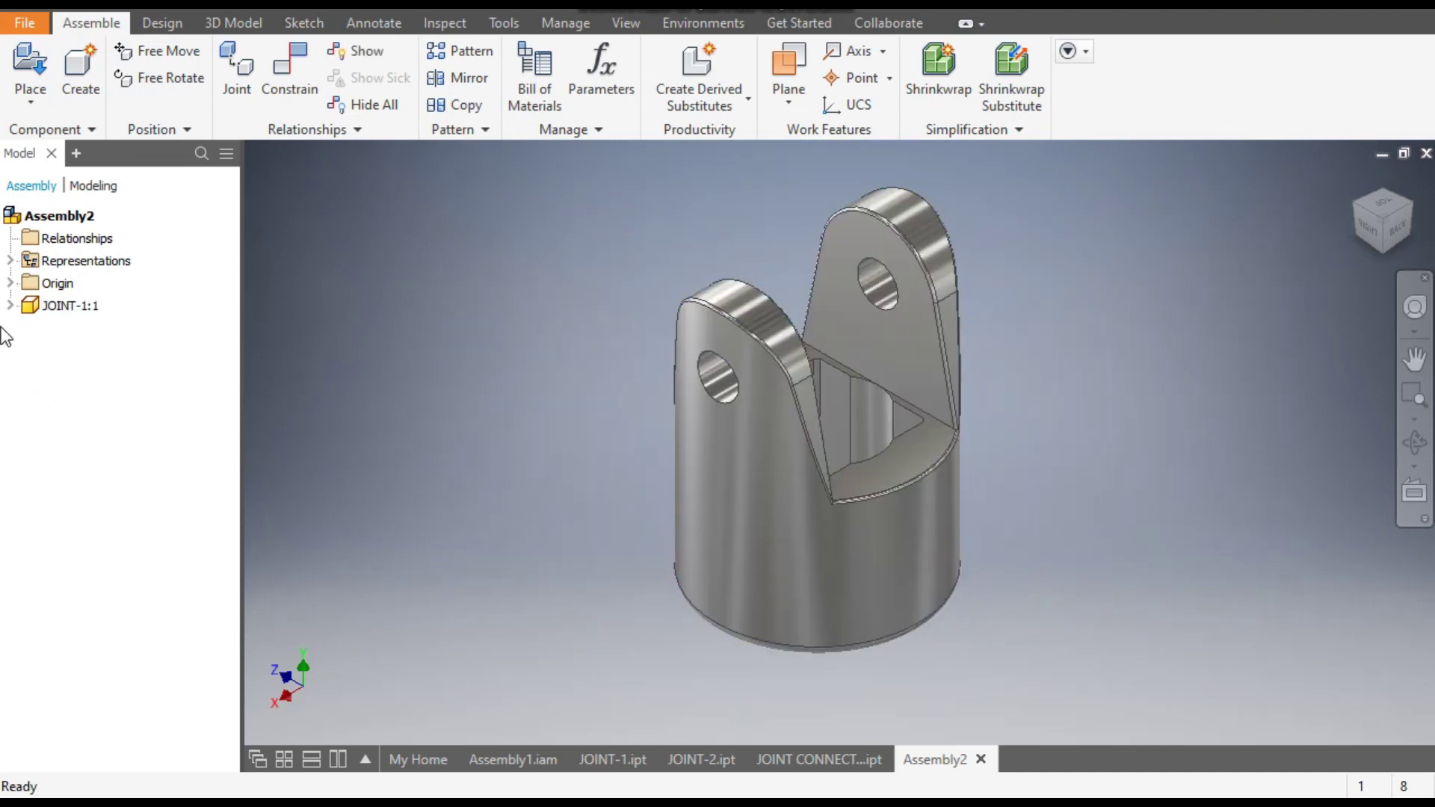
Step: Mate JOINT-1's YZ Plane to the assembly's YZ Plane
{"action": "left_click", "coordinate": [10, 305]}
{"action": "left_click", "coordinate": [29, 328]}
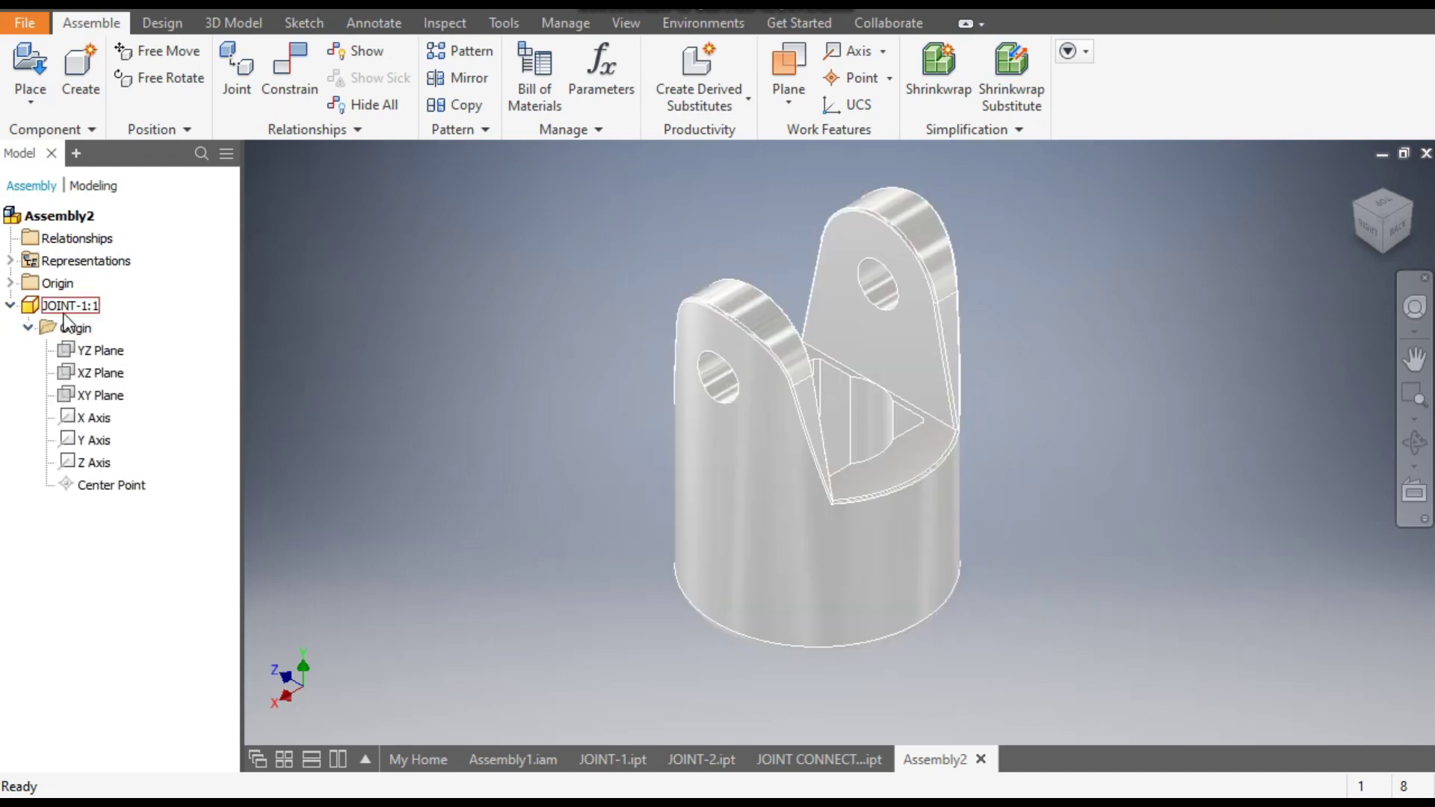
{"action": "left_click", "coordinate": [11, 282]}
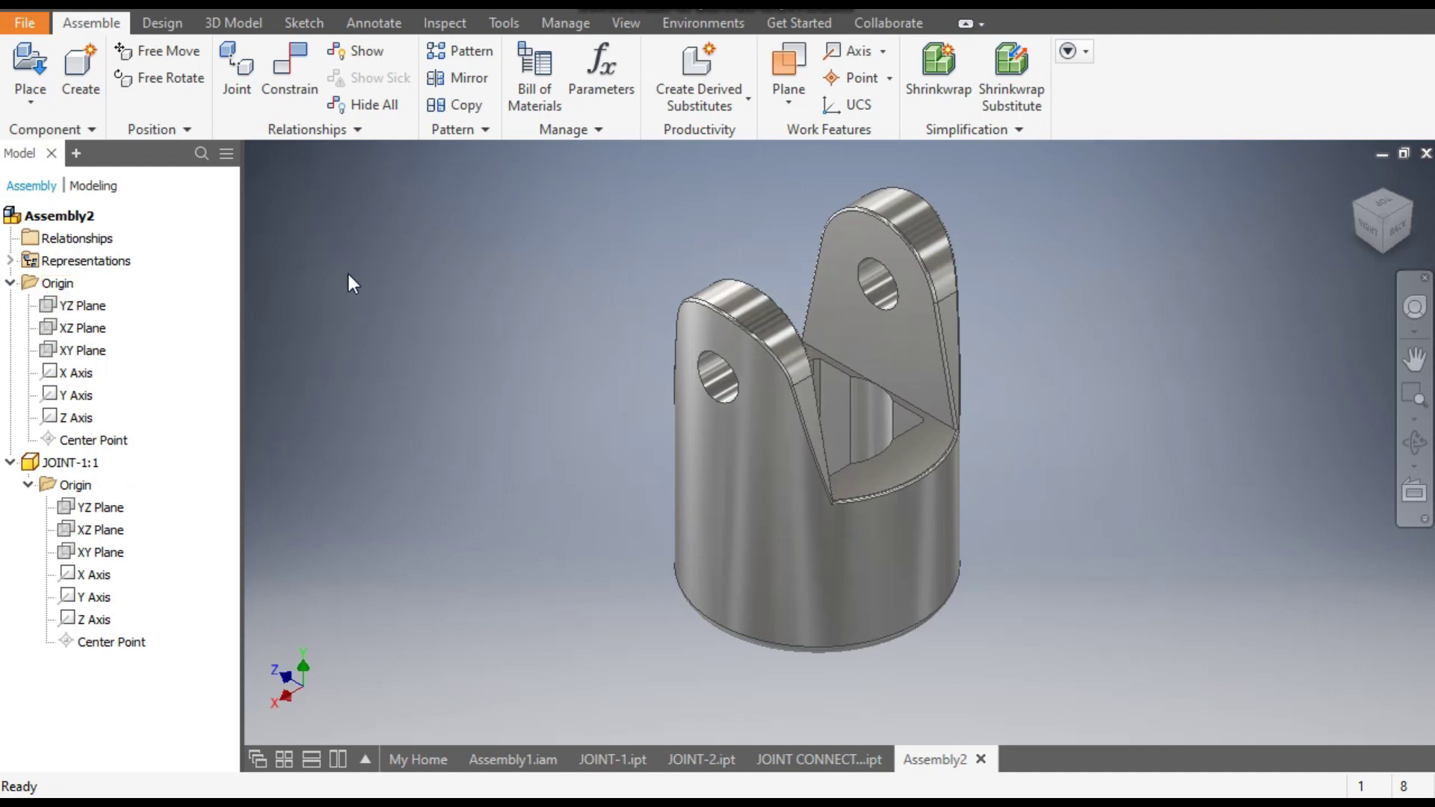
{"action": "left_click", "coordinate": [306, 78]}
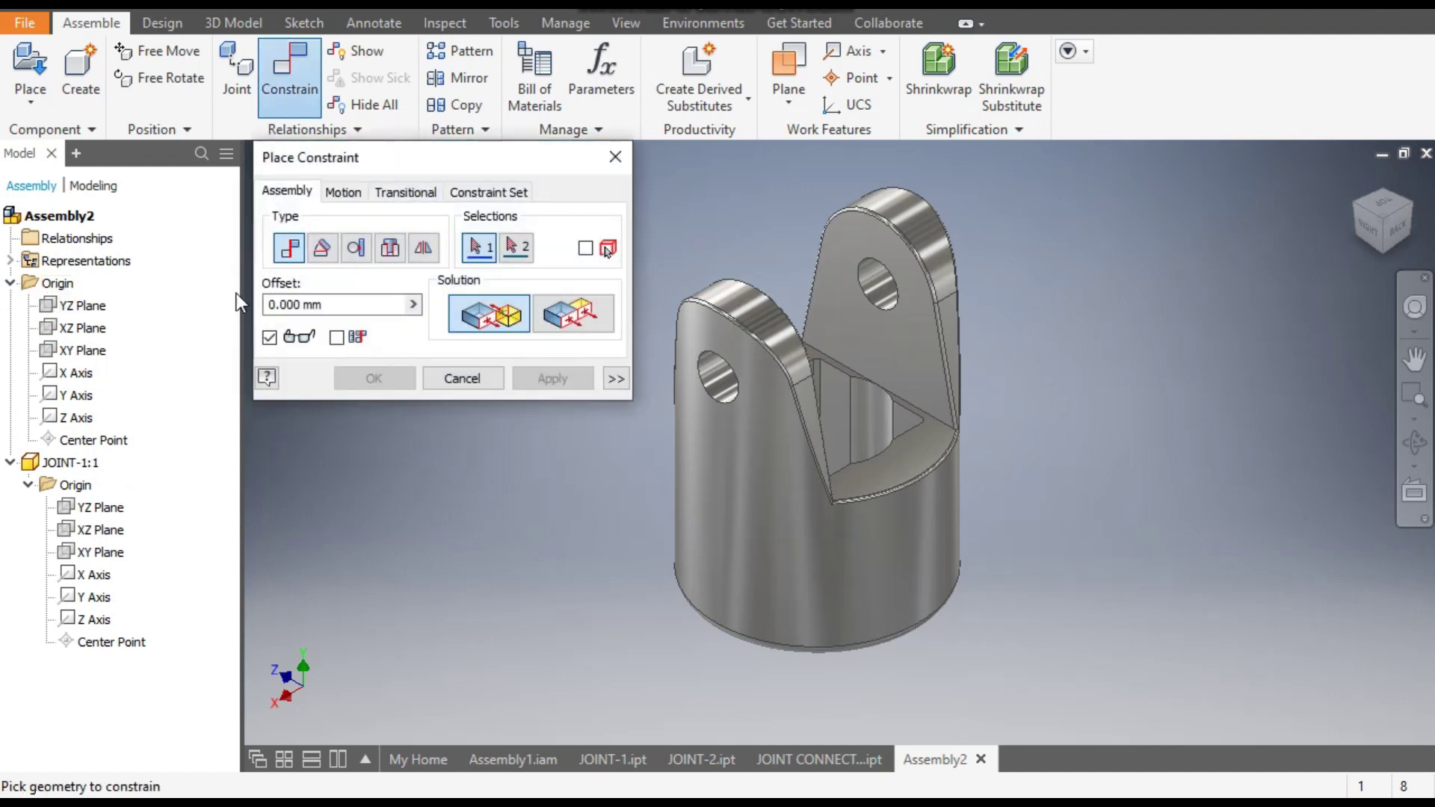
{"action": "left_click", "coordinate": [83, 306]}
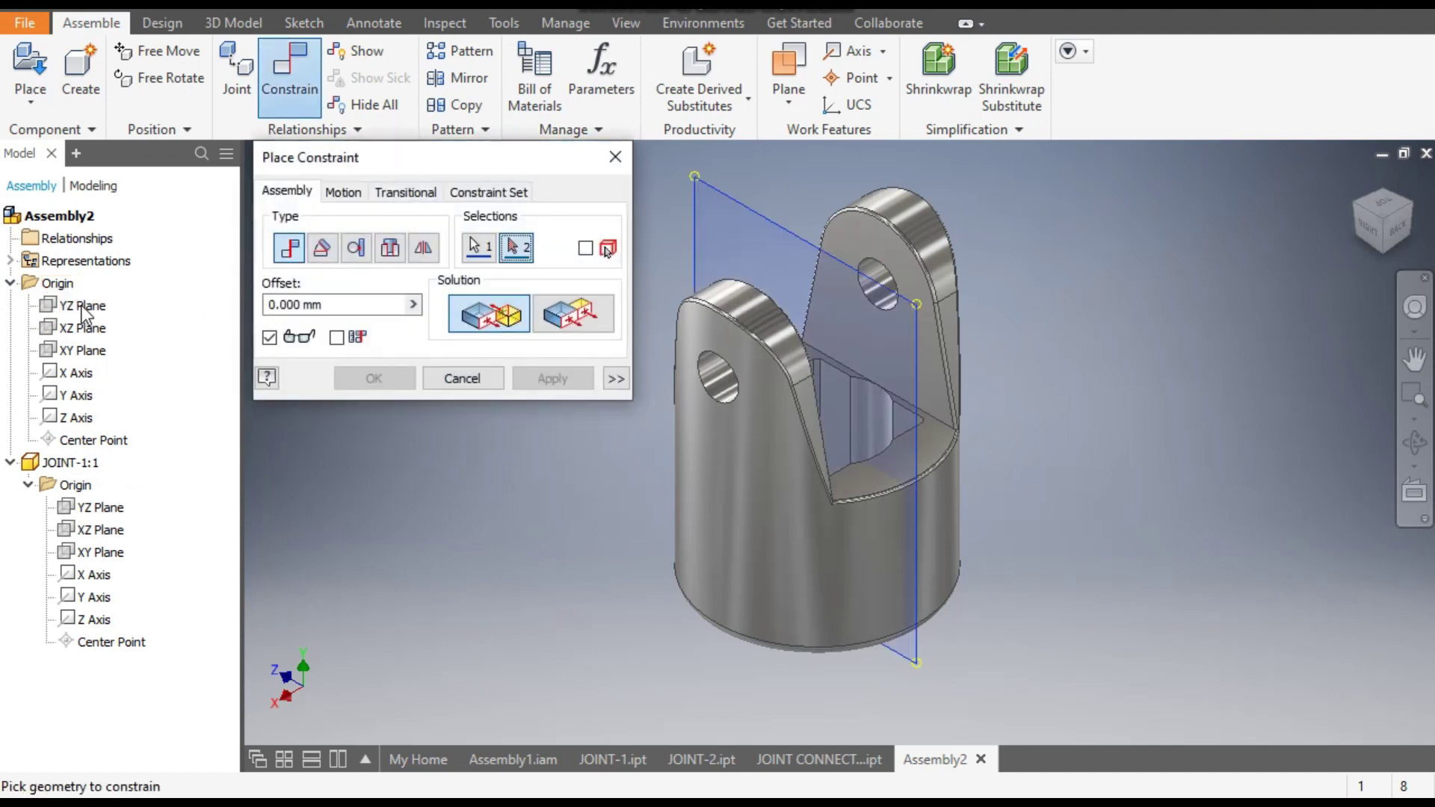
{"action": "left_click", "coordinate": [101, 507]}
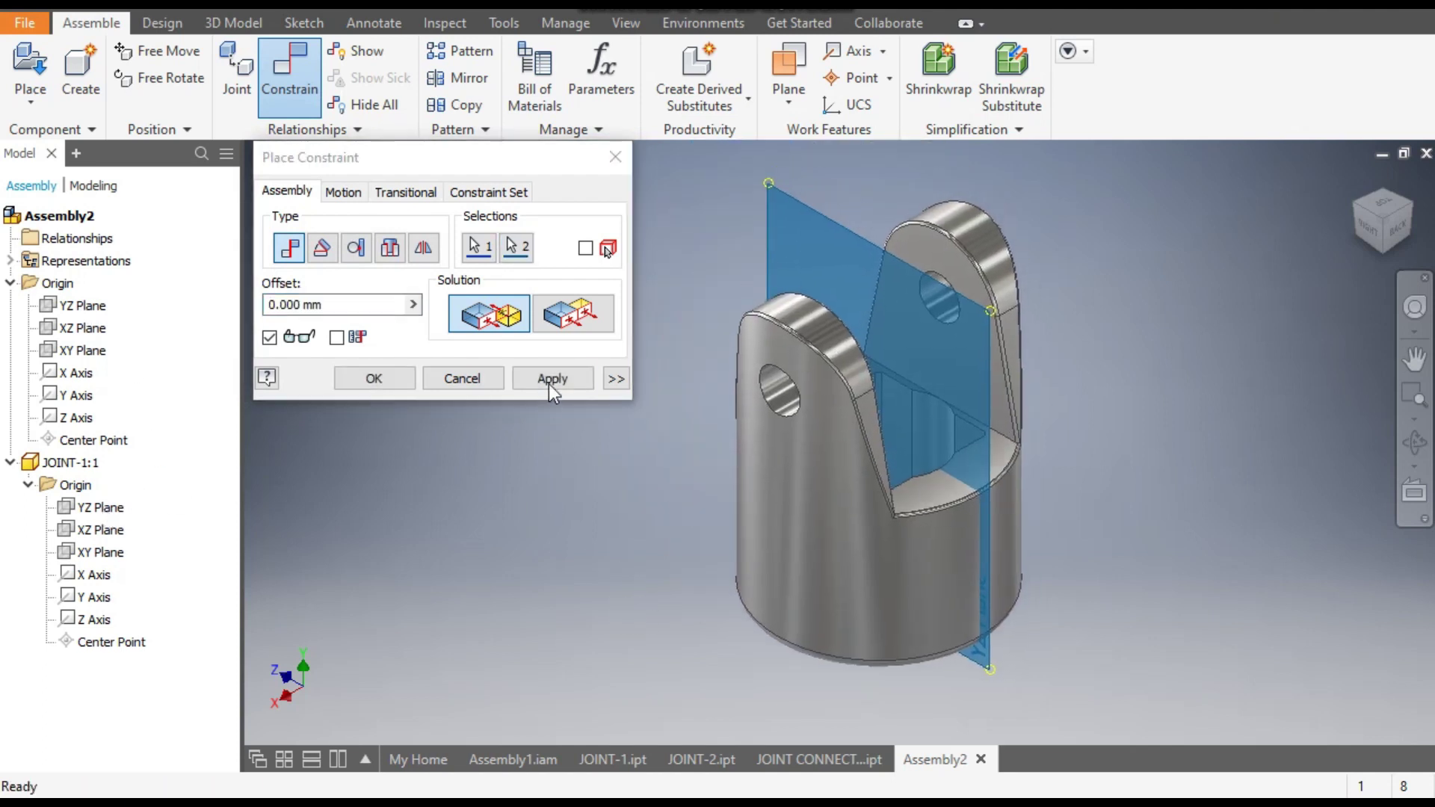
{"action": "left_click", "coordinate": [551, 380]}
Step: Make JOINT-1's XZ Plane flush with the assembly's XZ Plane
{"action": "left_click", "coordinate": [93, 329]}
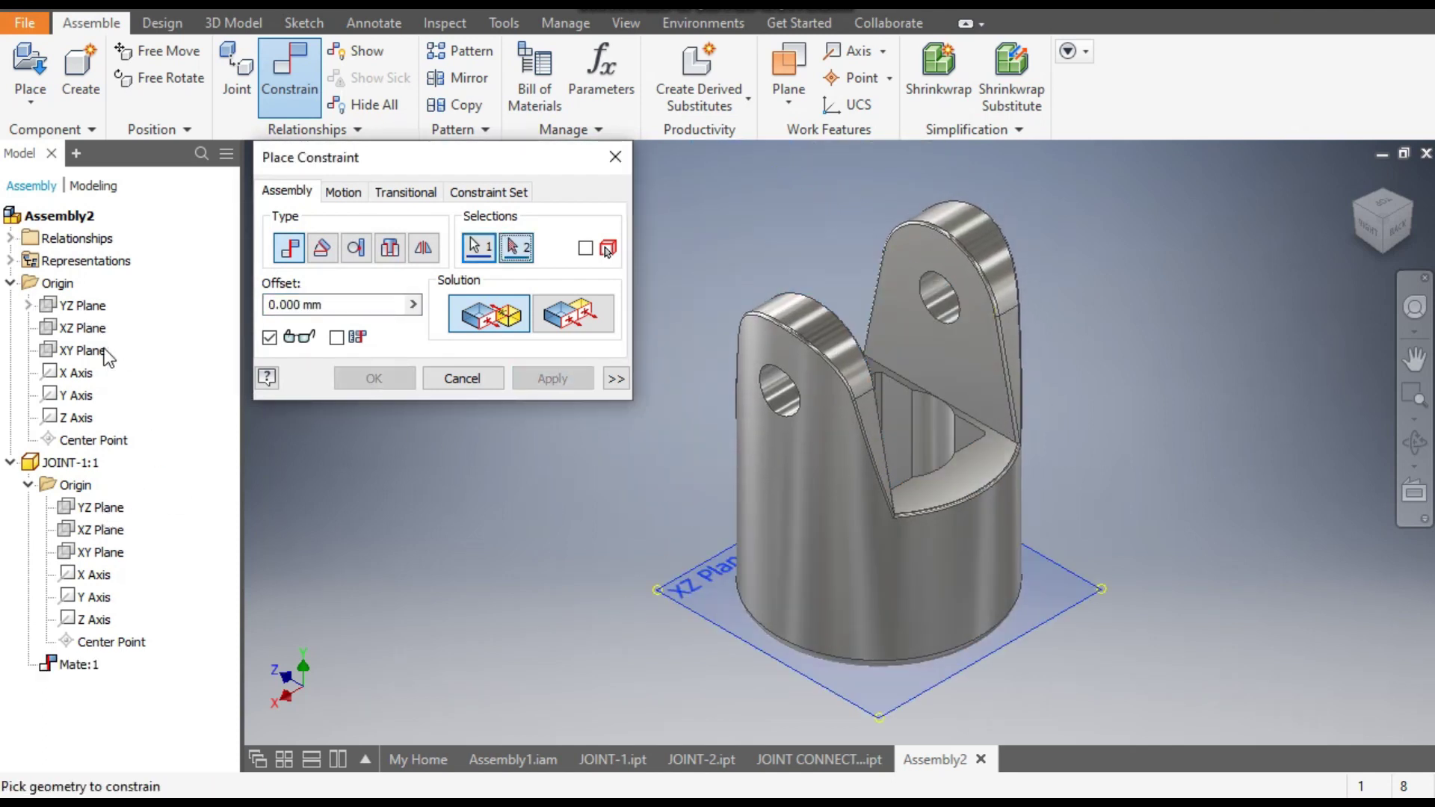
{"action": "left_click", "coordinate": [111, 531]}
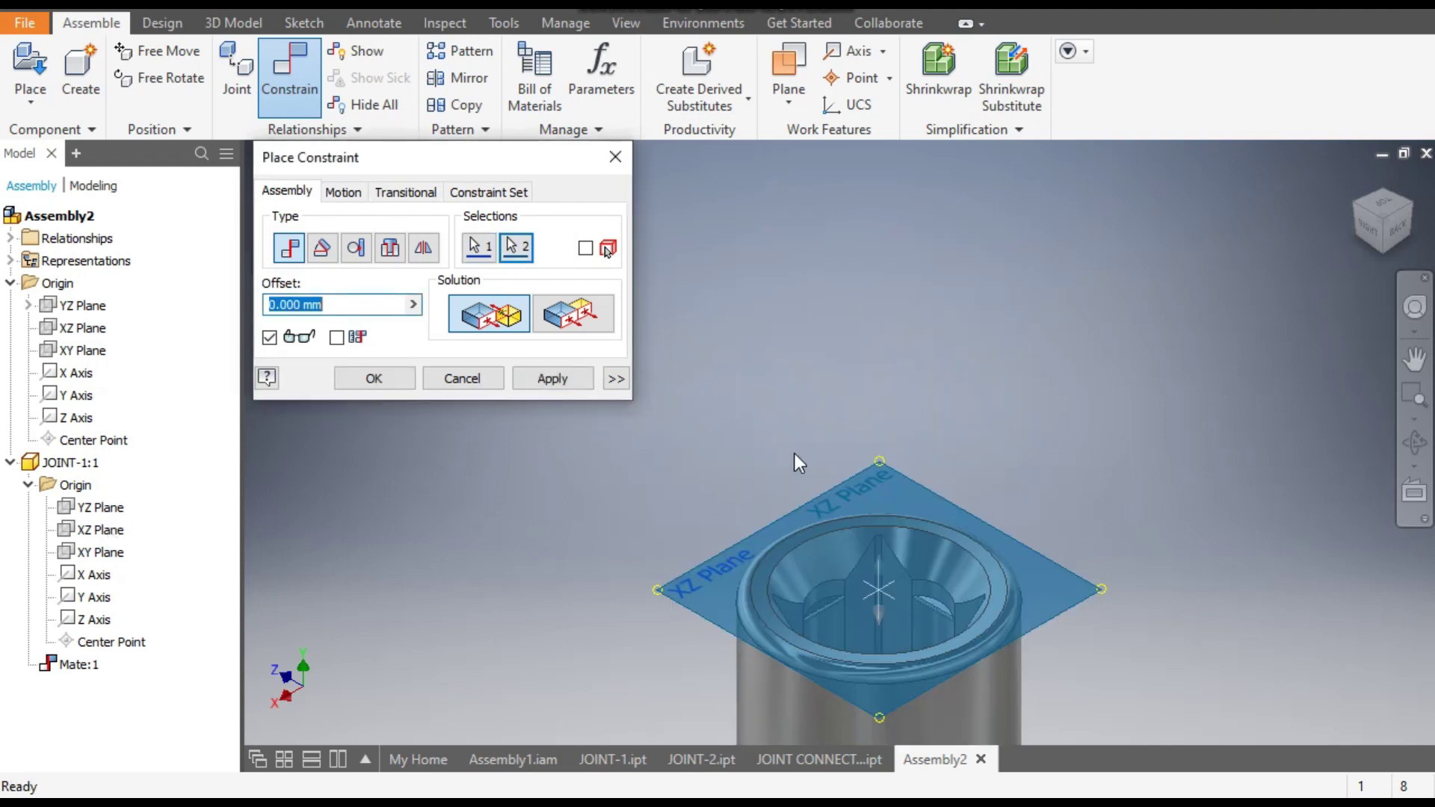
{"action": "middle_click_drag", "start_coordinate": [795, 454], "coordinate": [805, 228]}
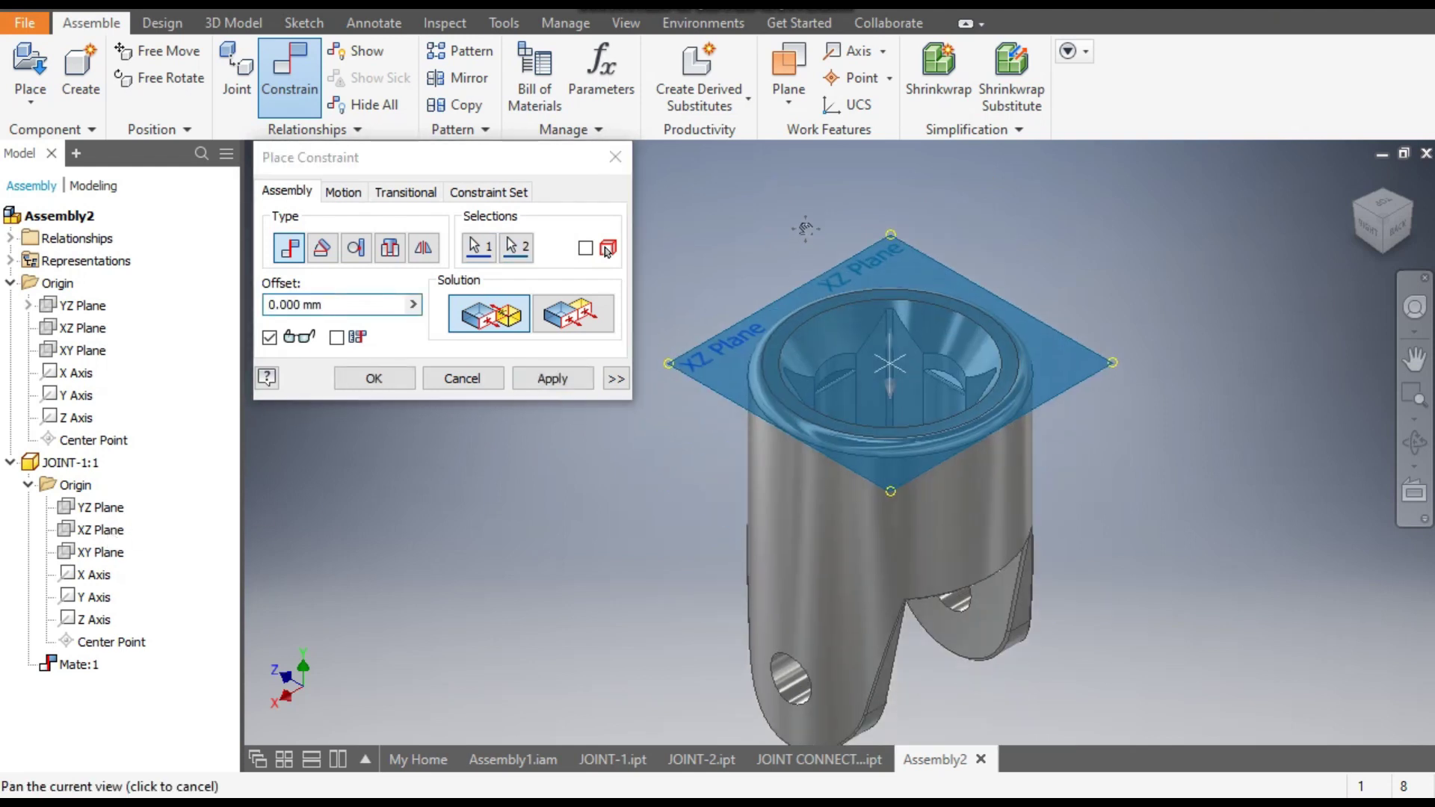
{"action": "left_click", "coordinate": [568, 321]}
{"action": "middle_click_drag", "start_coordinate": [766, 370], "coordinate": [766, 584]}
{"action": "left_click", "coordinate": [553, 378]}
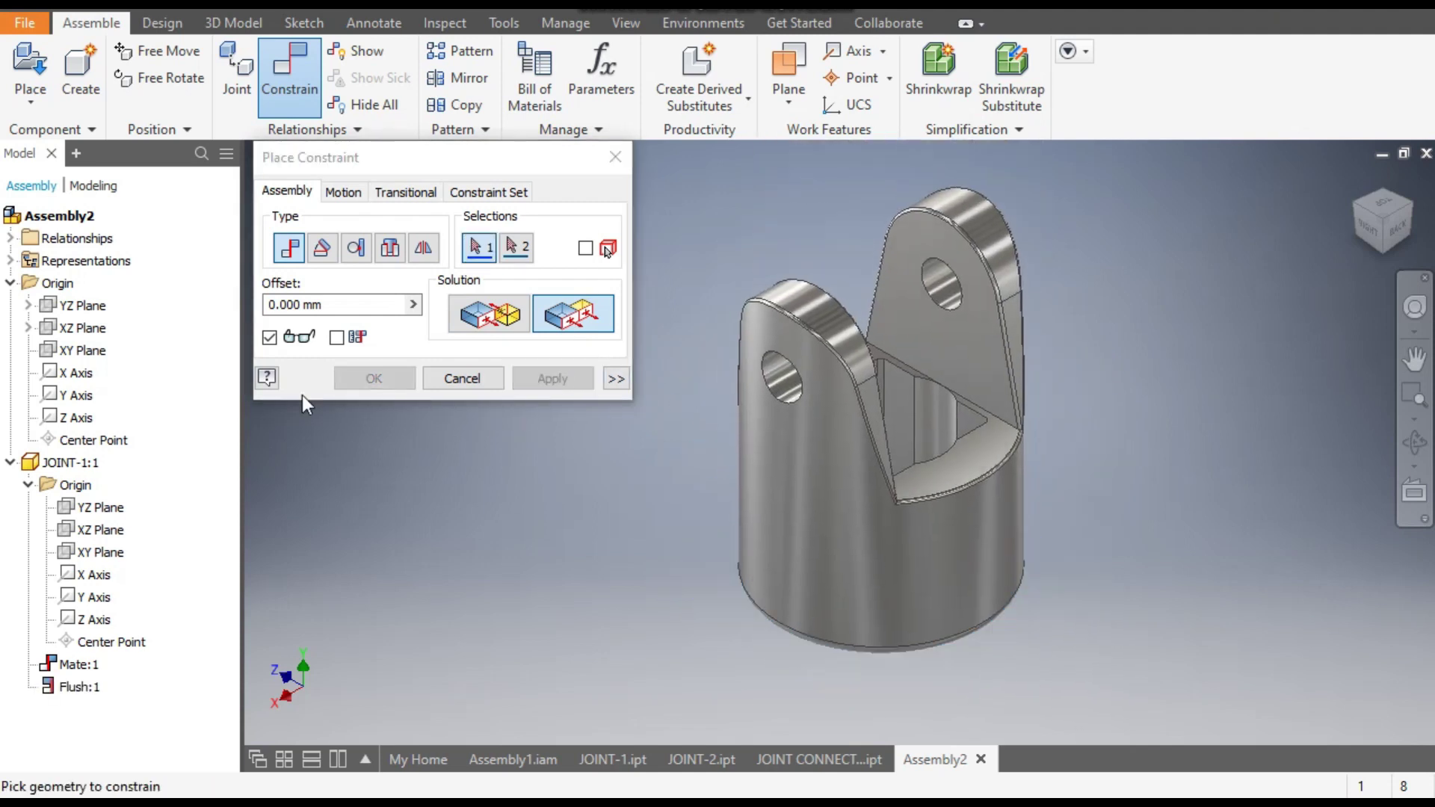
Step: Mate JOINT-1's XY Plane to the assembly's XY Plane
{"action": "left_click", "coordinate": [84, 351]}
{"action": "left_click", "coordinate": [101, 556]}
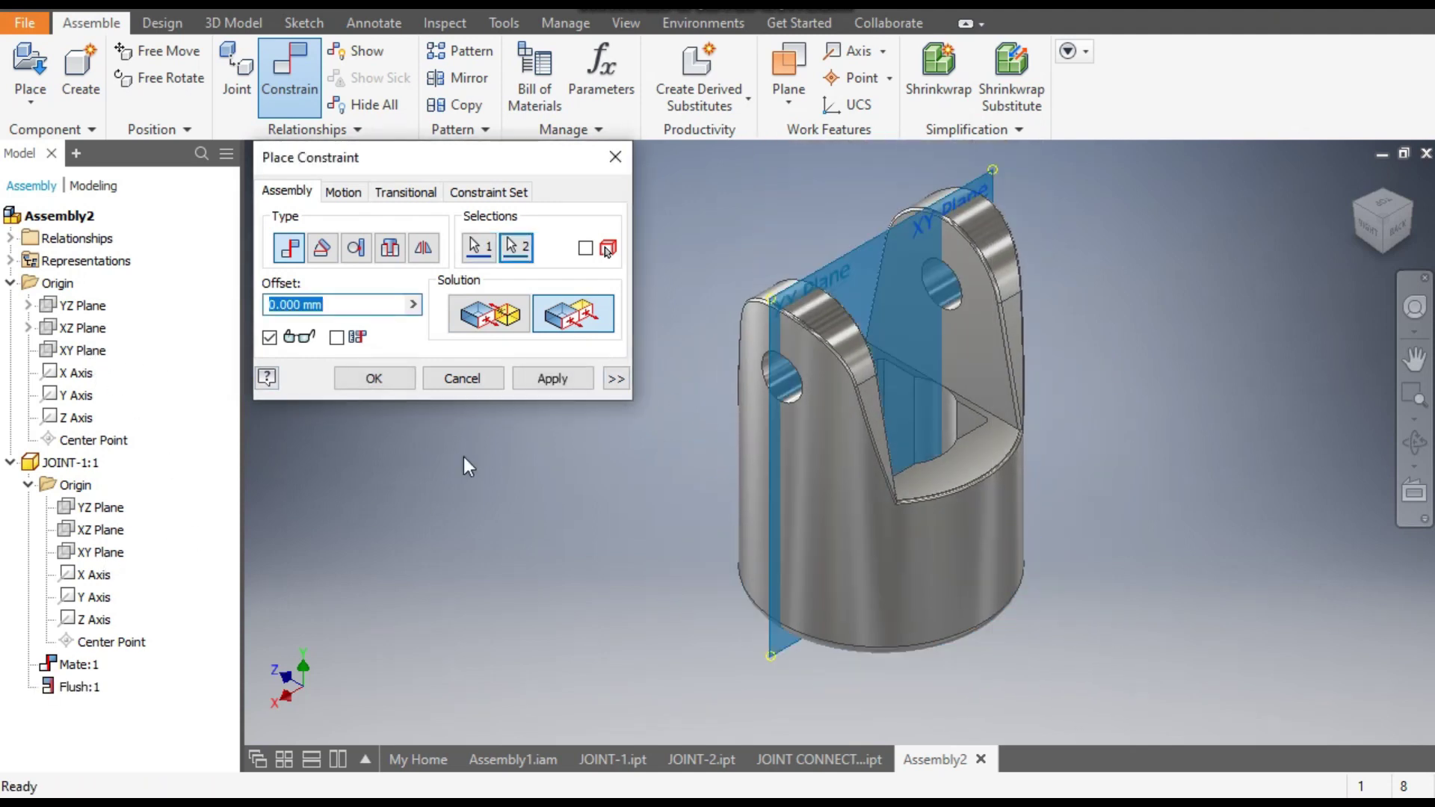
{"action": "left_click", "coordinate": [499, 318]}
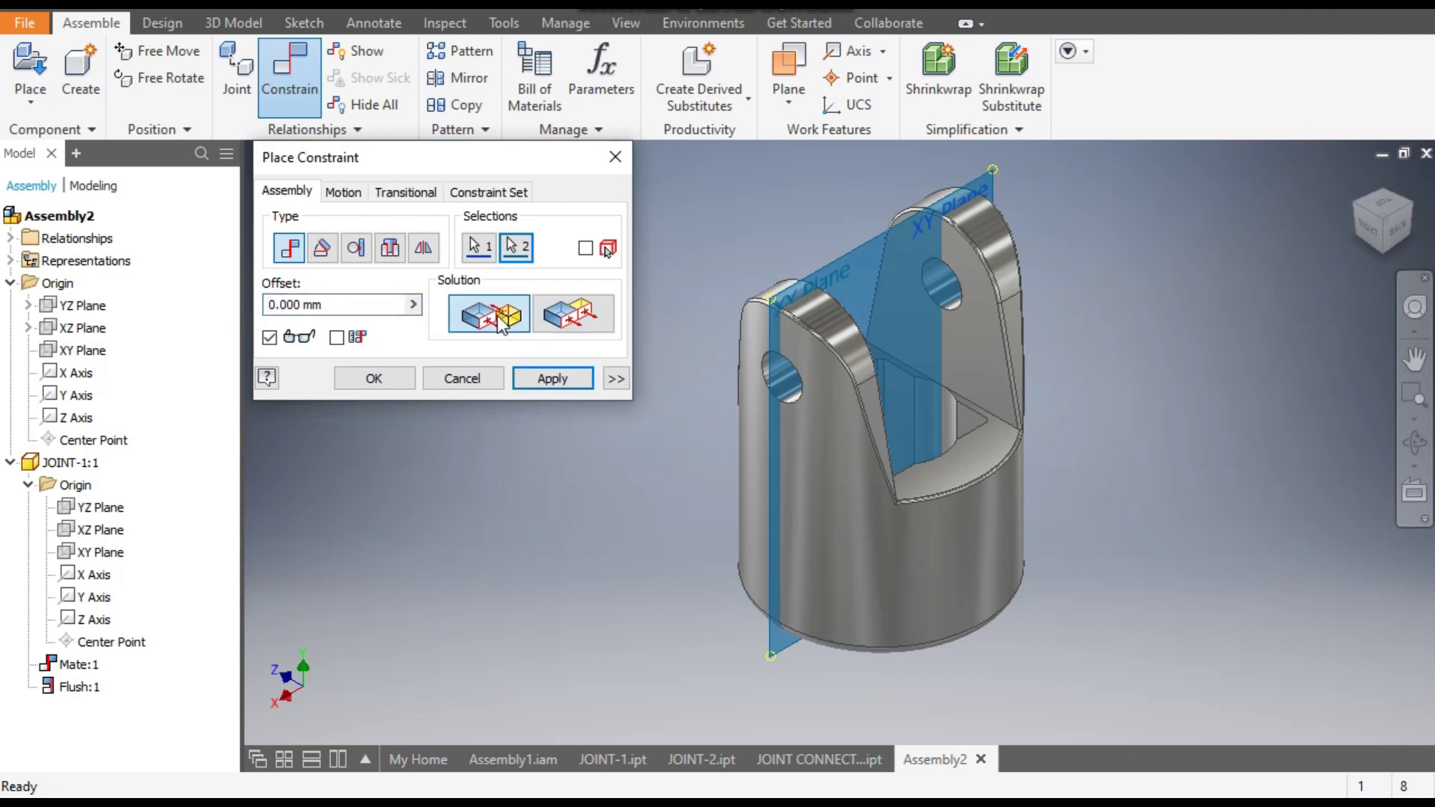
{"action": "left_click", "coordinate": [553, 378]}
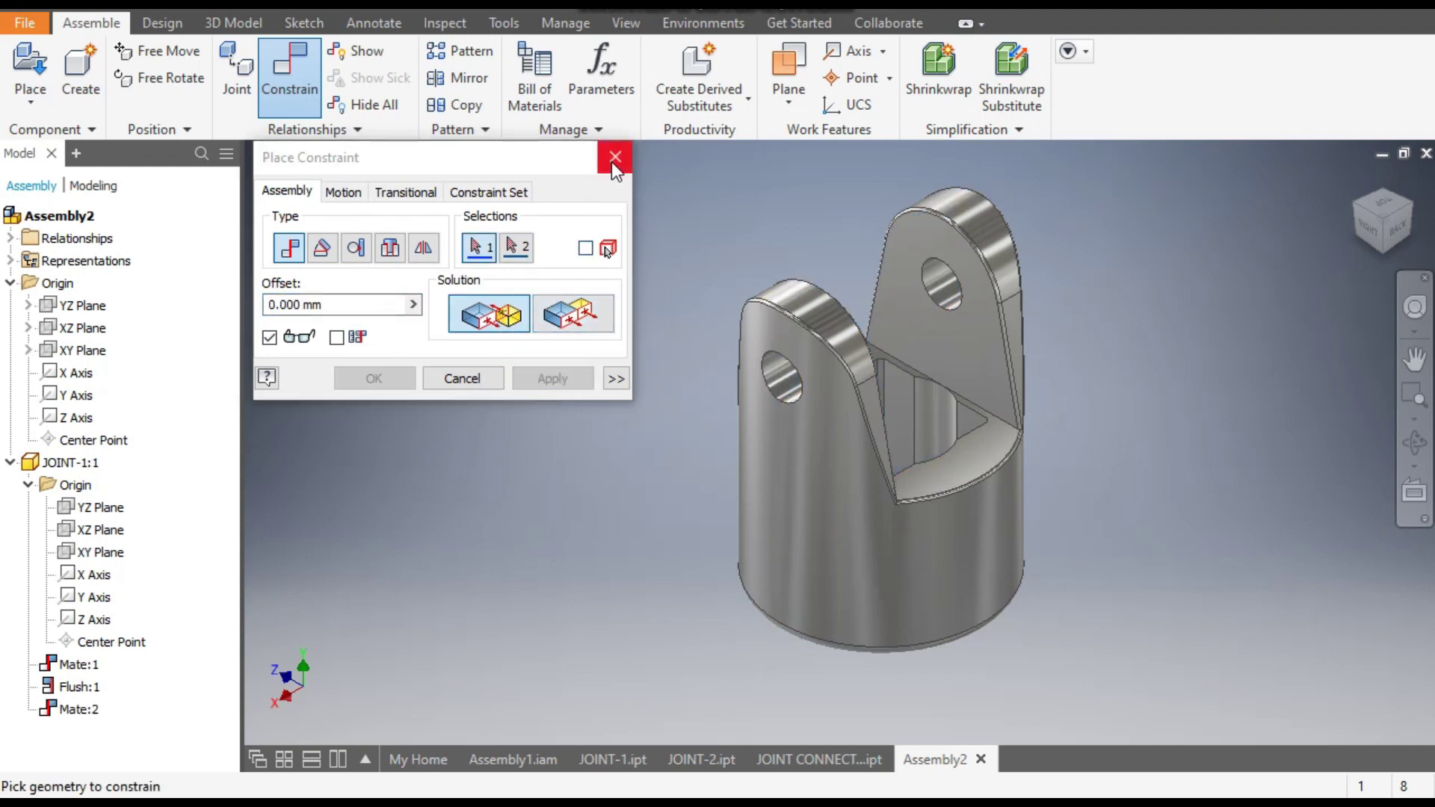
{"action": "left_click", "coordinate": [615, 157]}
{"action": "middle_click_drag", "start_coordinate": [640, 314], "coordinate": [618, 337]}
{"action": "left_click", "coordinate": [792, 509]}
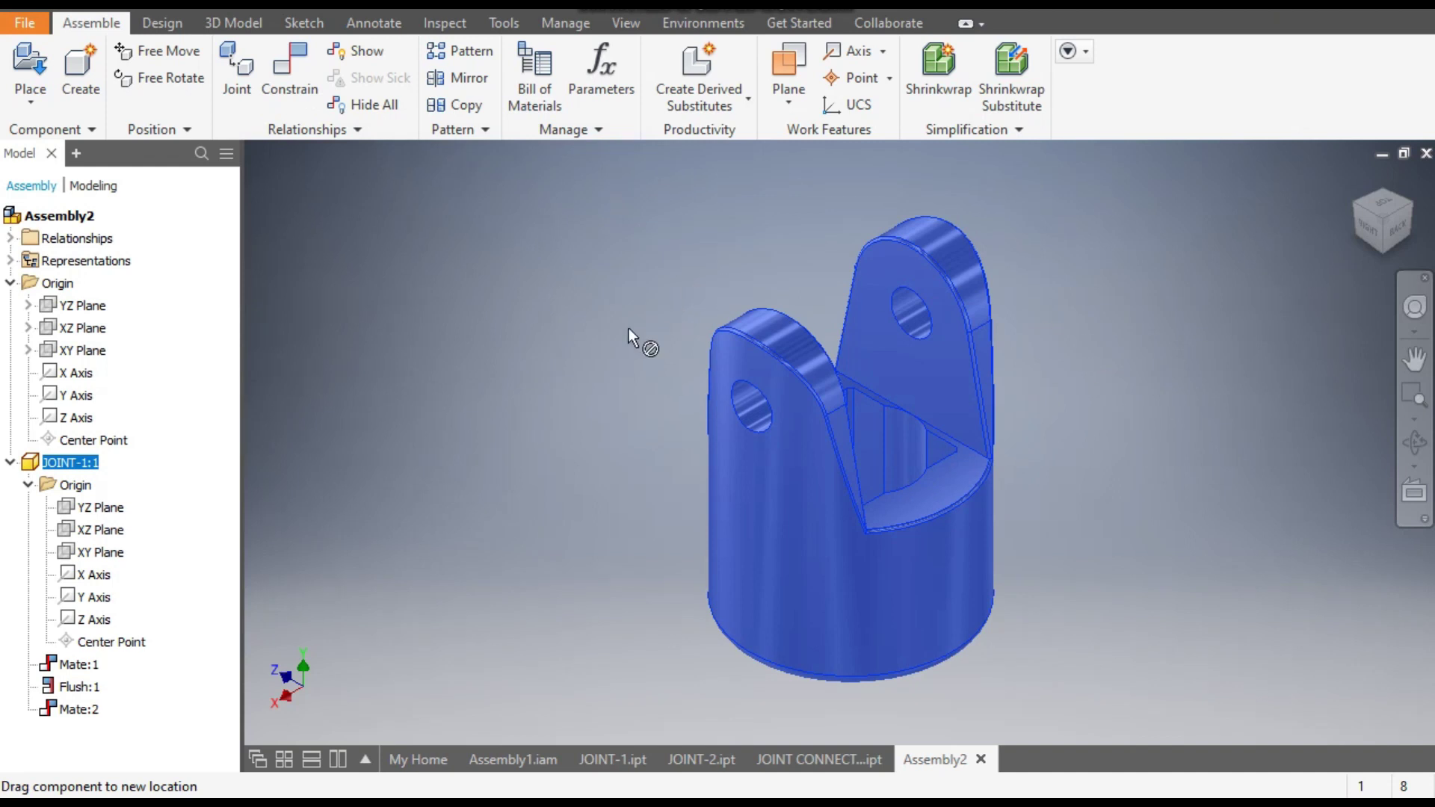
Step: Place one copy of the JOINT CONNECTOR part into the assembly beside JOINT-1
{"action": "left_click", "coordinate": [1128, 375]}
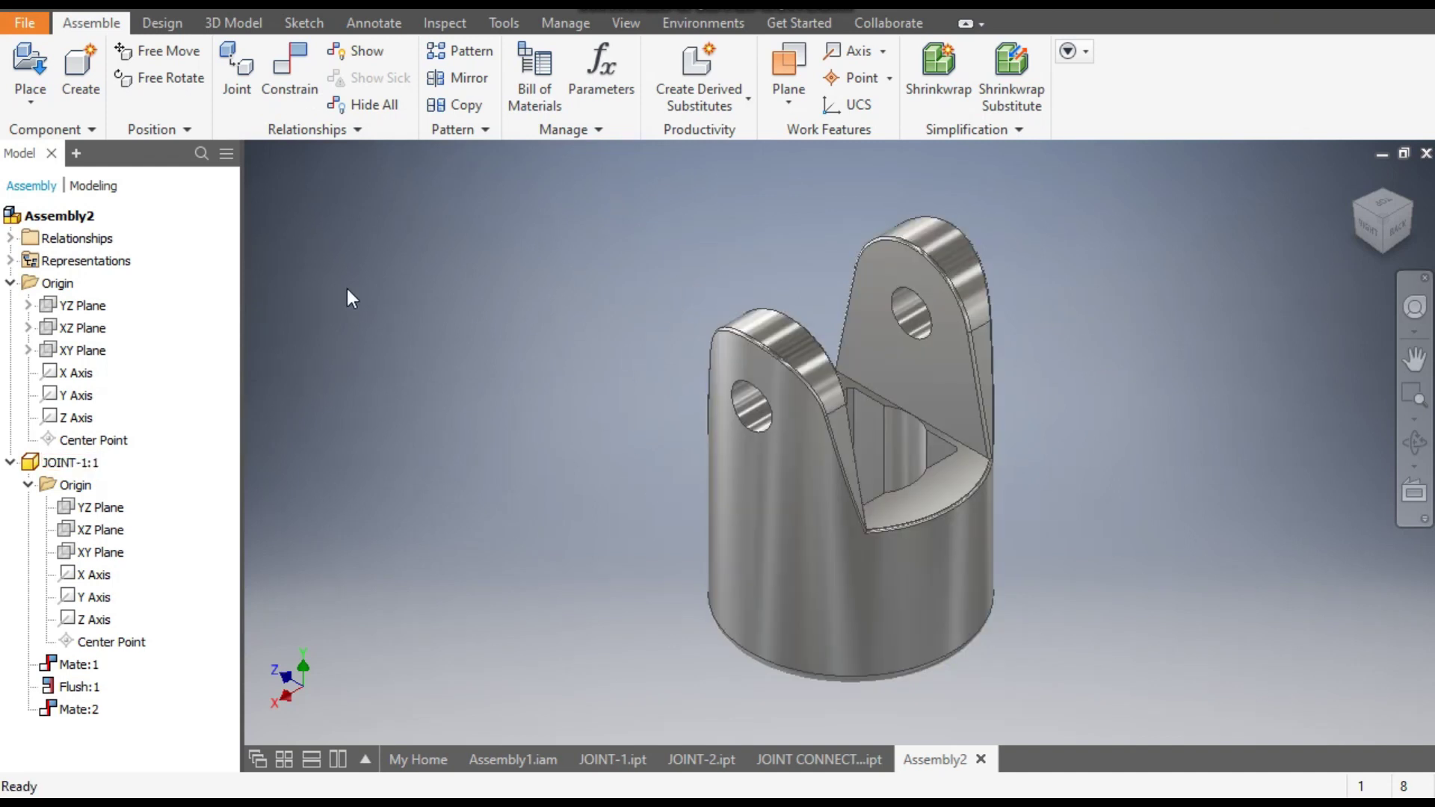
{"action": "left_click", "coordinate": [30, 66]}
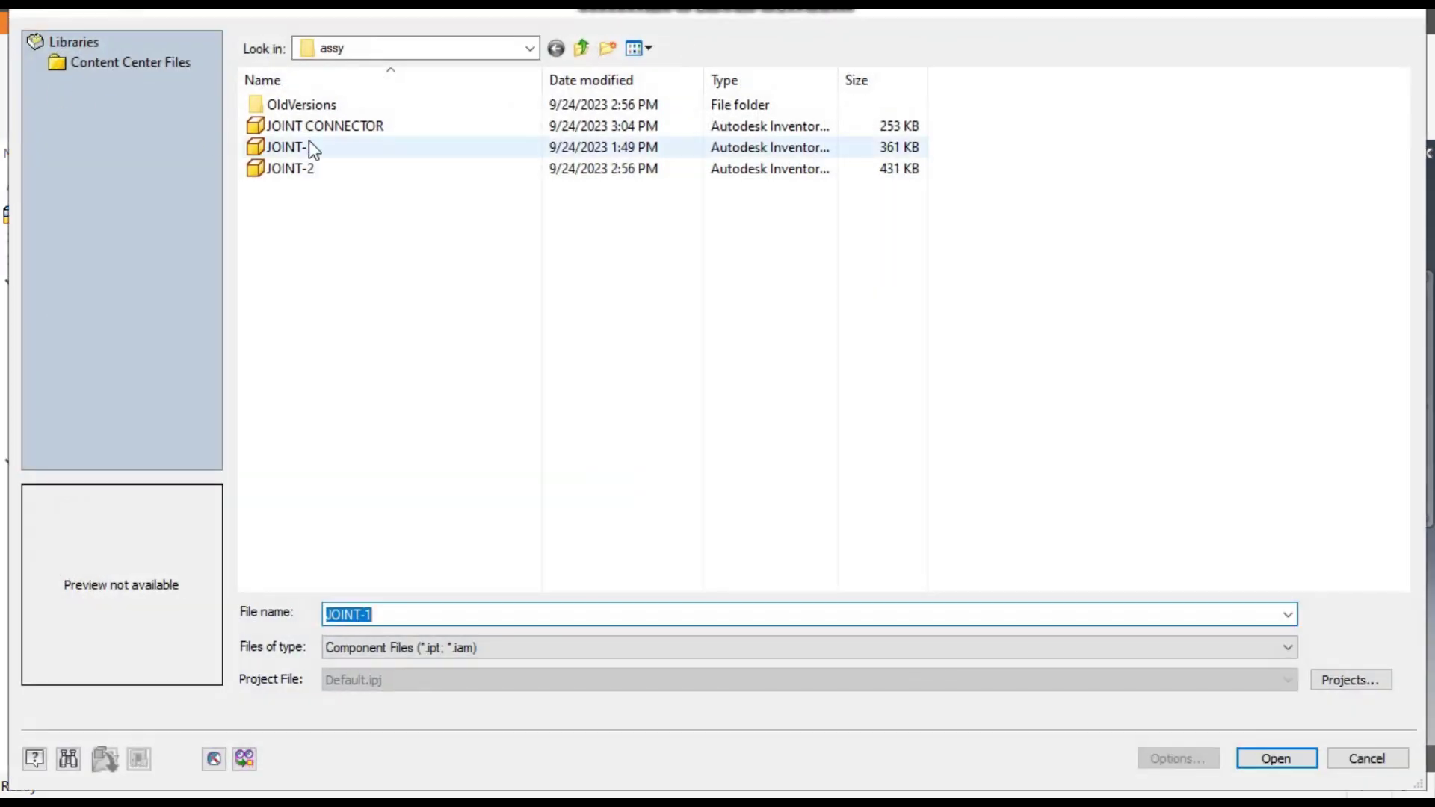
{"action": "left_click", "coordinate": [350, 129]}
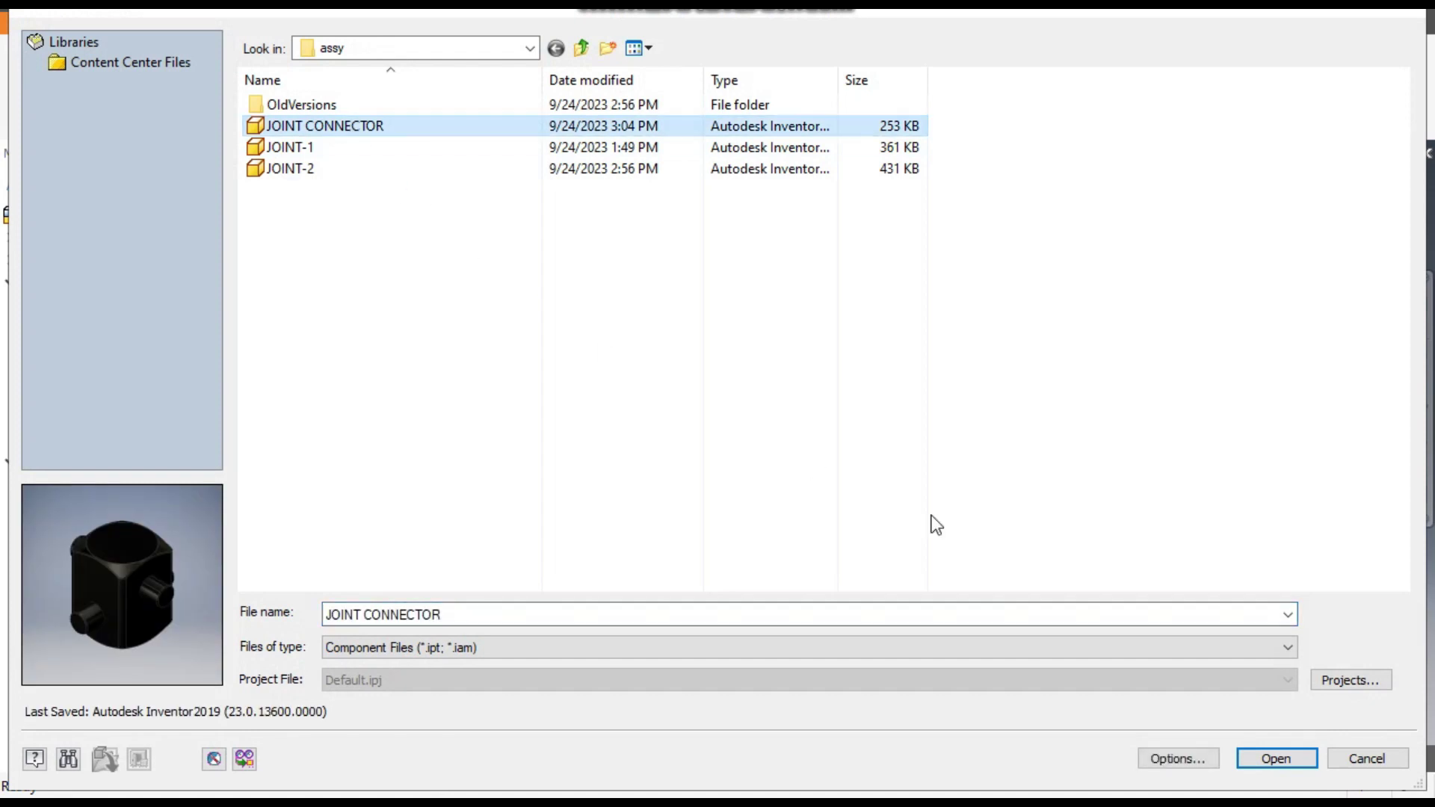
{"action": "left_click", "coordinate": [1275, 758]}
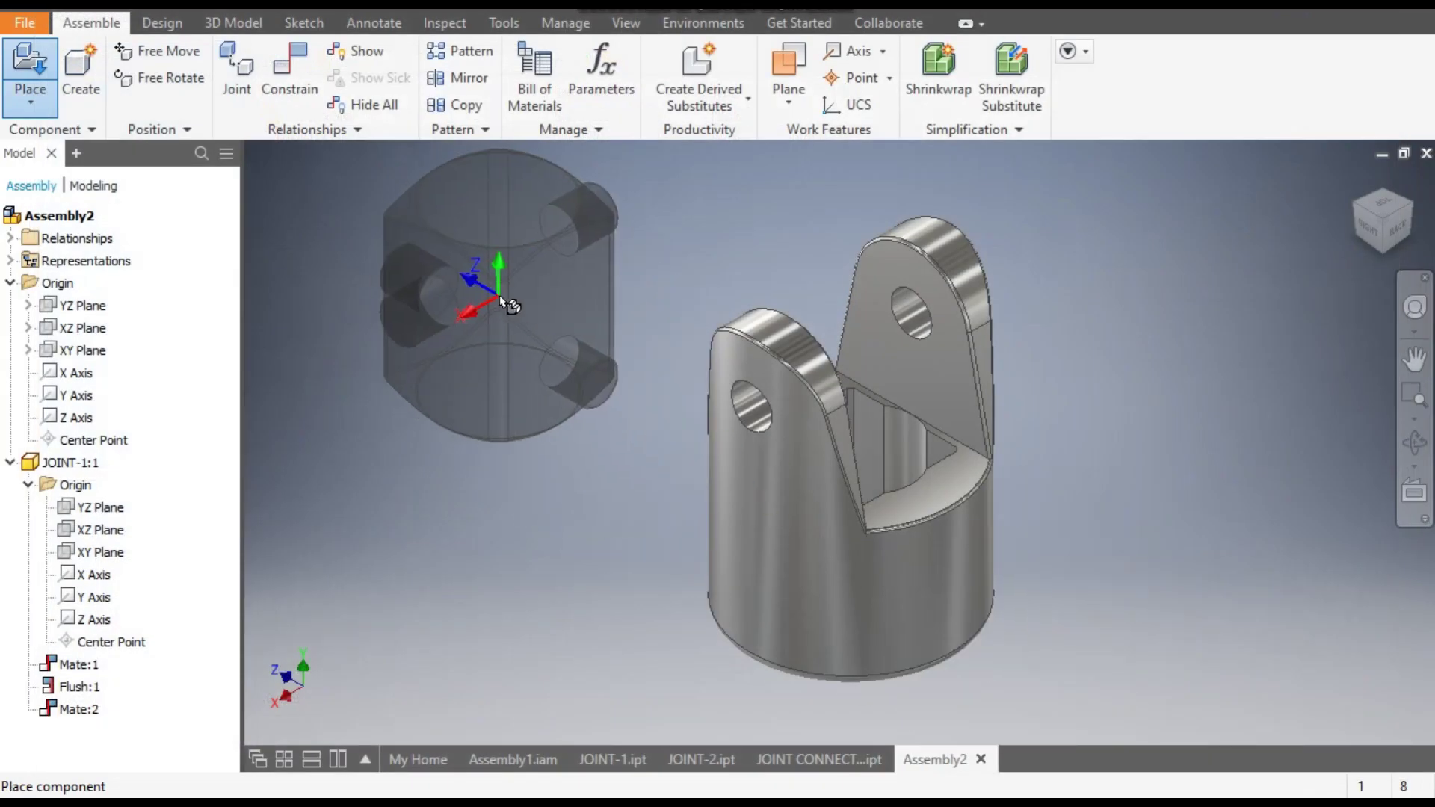
{"action": "left_click", "coordinate": [508, 305]}
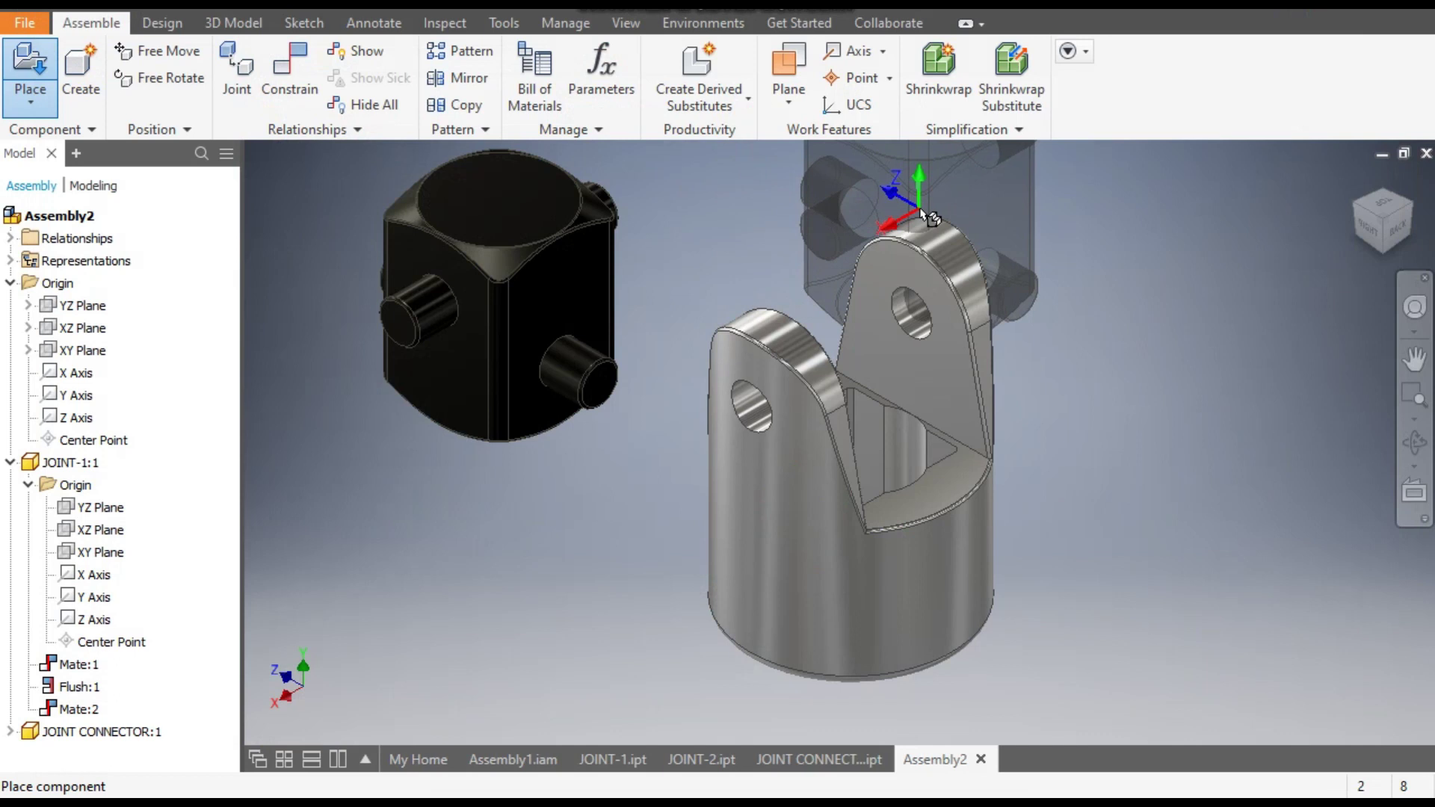
{"action": "key", "text": "Escape"}
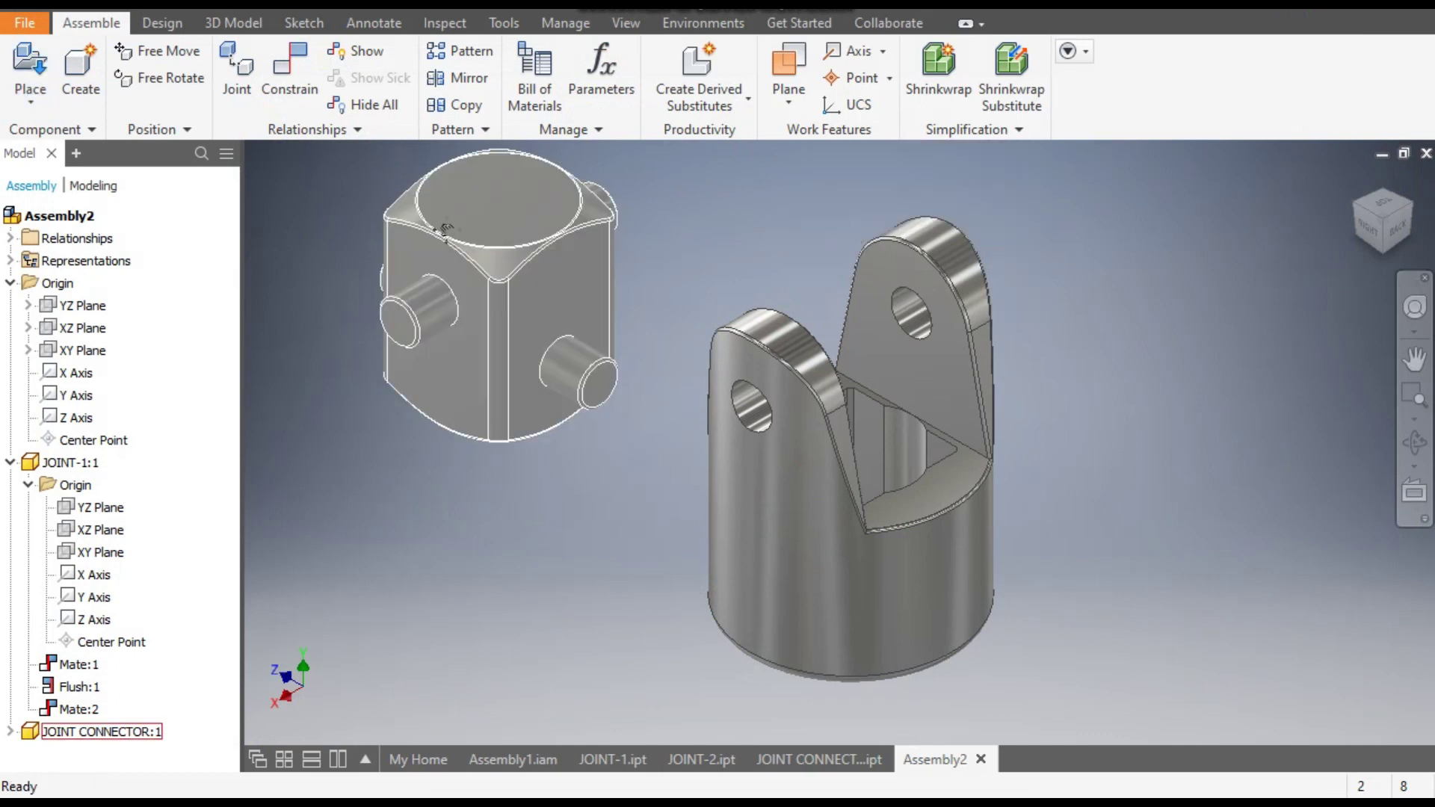
Step: Fit both parts in view and free-rotate JOINT CONNECTOR:1 to a new orientation
{"action": "key", "text": "Home"}
{"action": "left_click", "coordinate": [180, 79]}
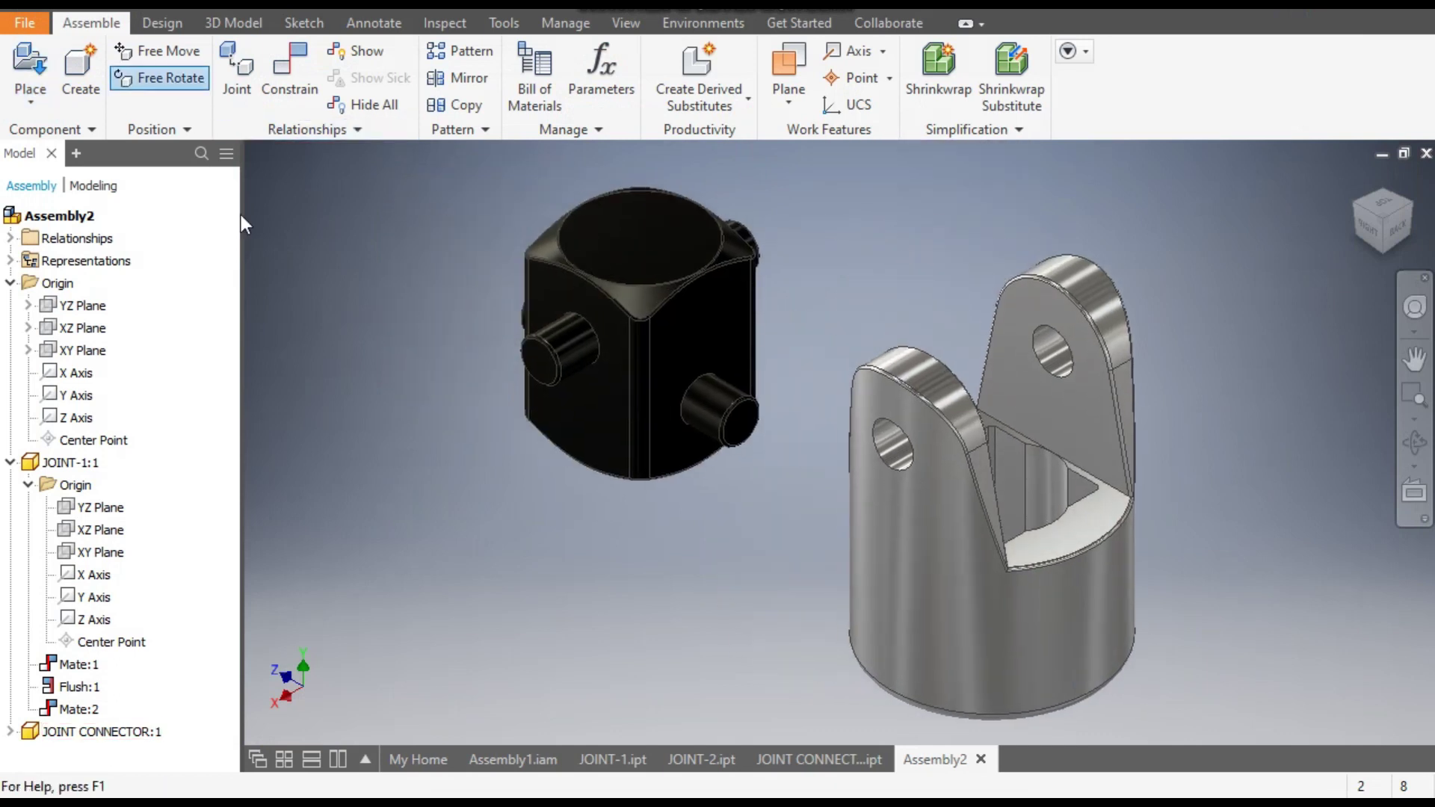
{"action": "left_click", "coordinate": [651, 260]}
{"action": "left_click_drag", "start_coordinate": [730, 281], "coordinate": [523, 359]}
{"action": "key", "text": "Escape"}
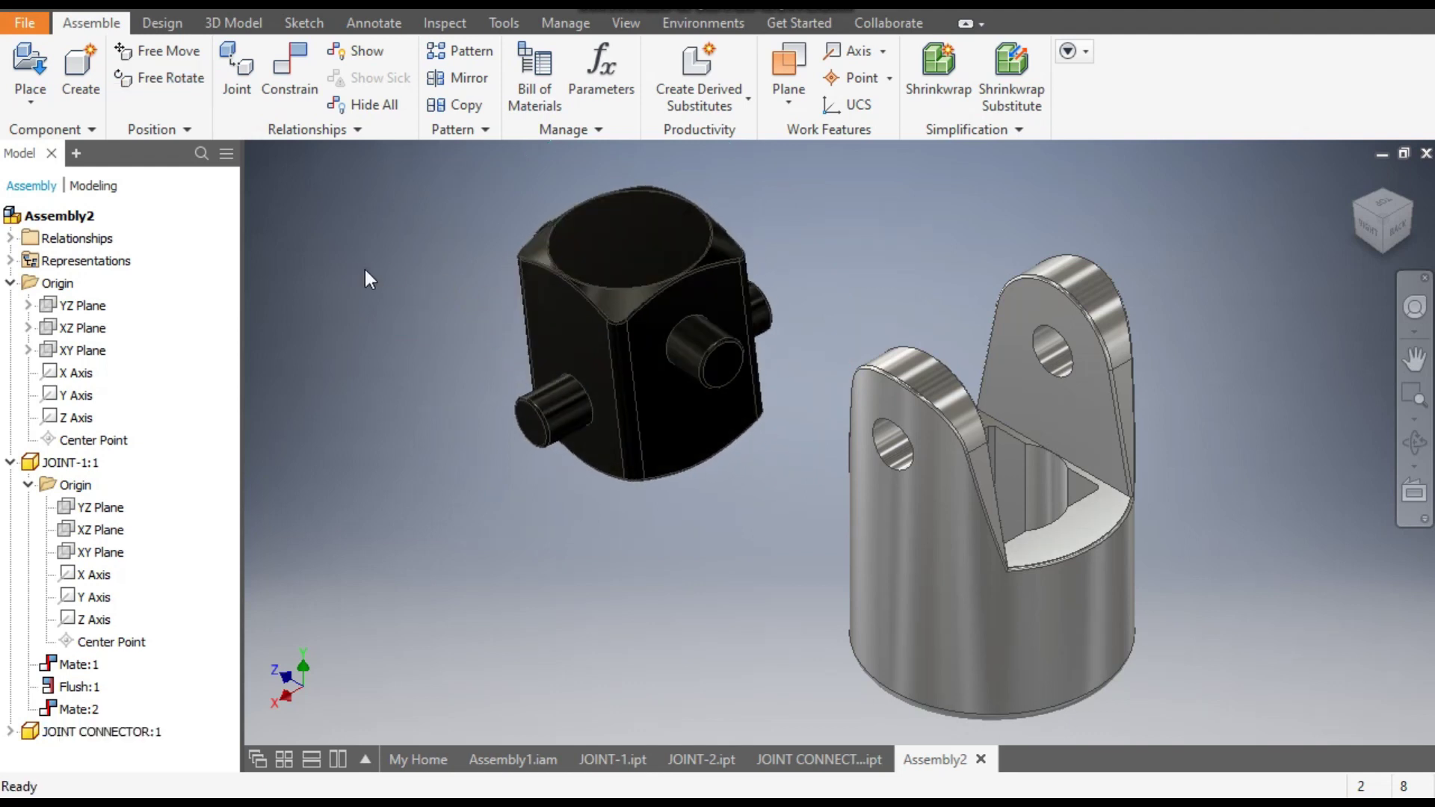
Step: Mate the connector's pin axis to JOINT-1's hole axis as Mate:3, then swing the connector
{"action": "left_click", "coordinate": [293, 75]}
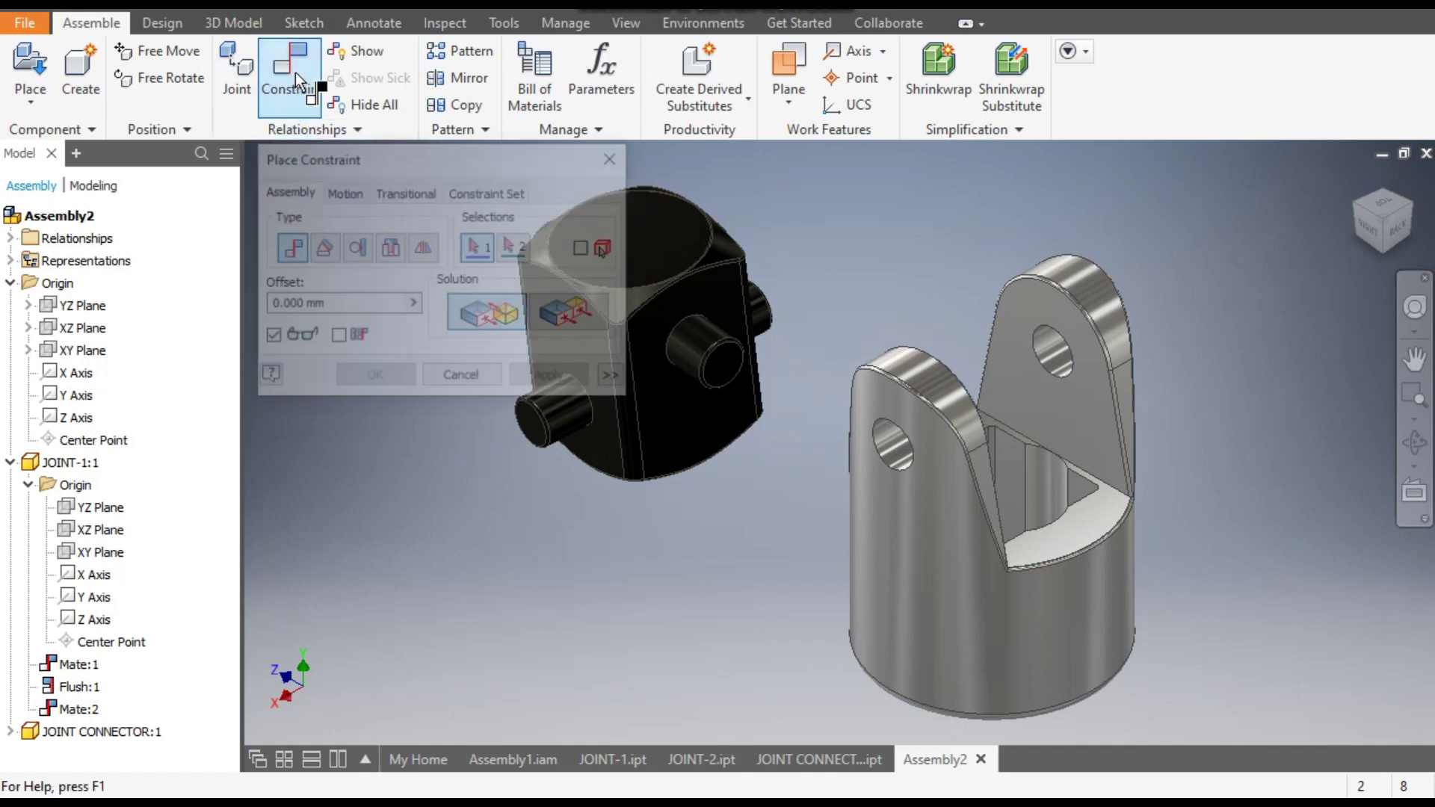
{"action": "left_click", "coordinate": [743, 352]}
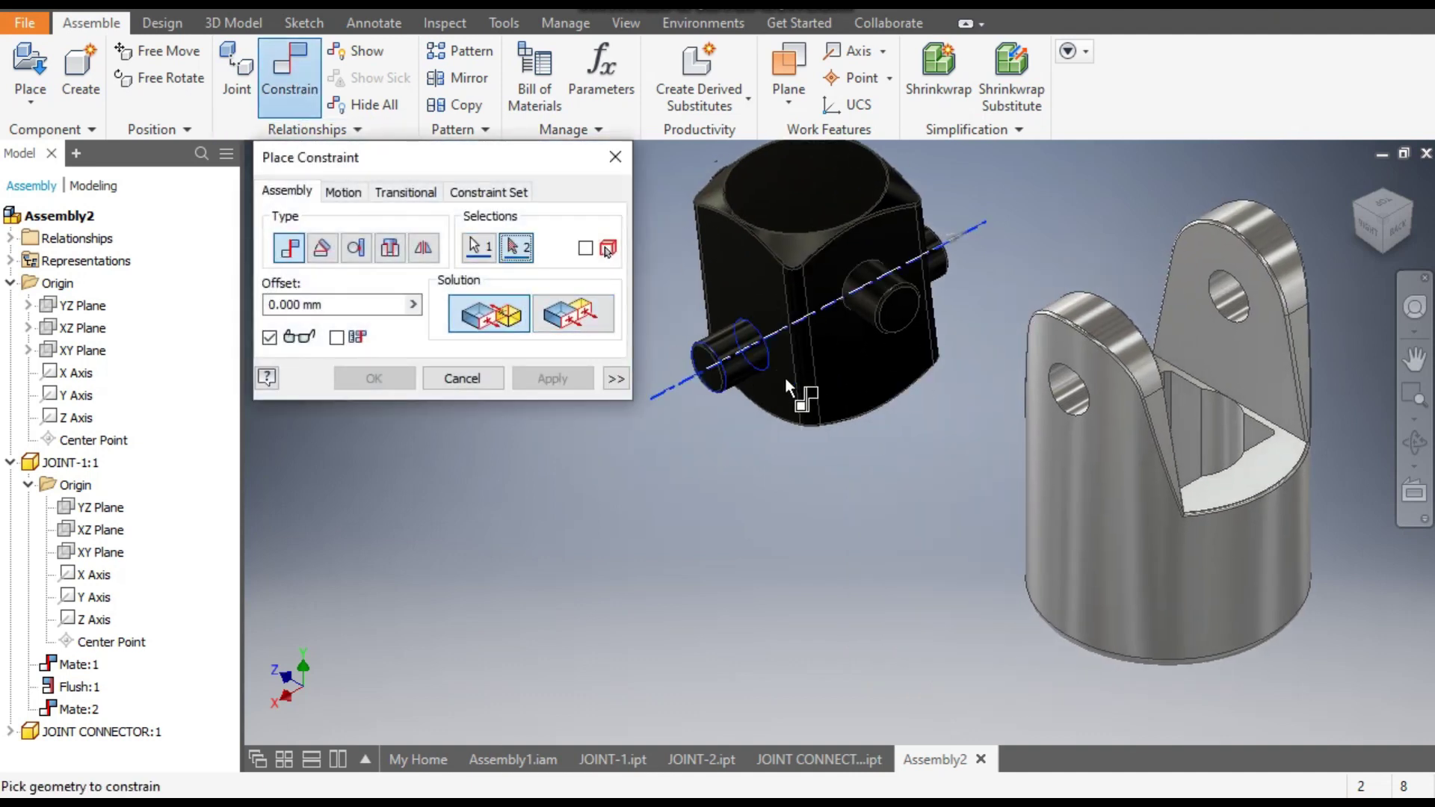
{"action": "left_click", "coordinate": [1056, 381]}
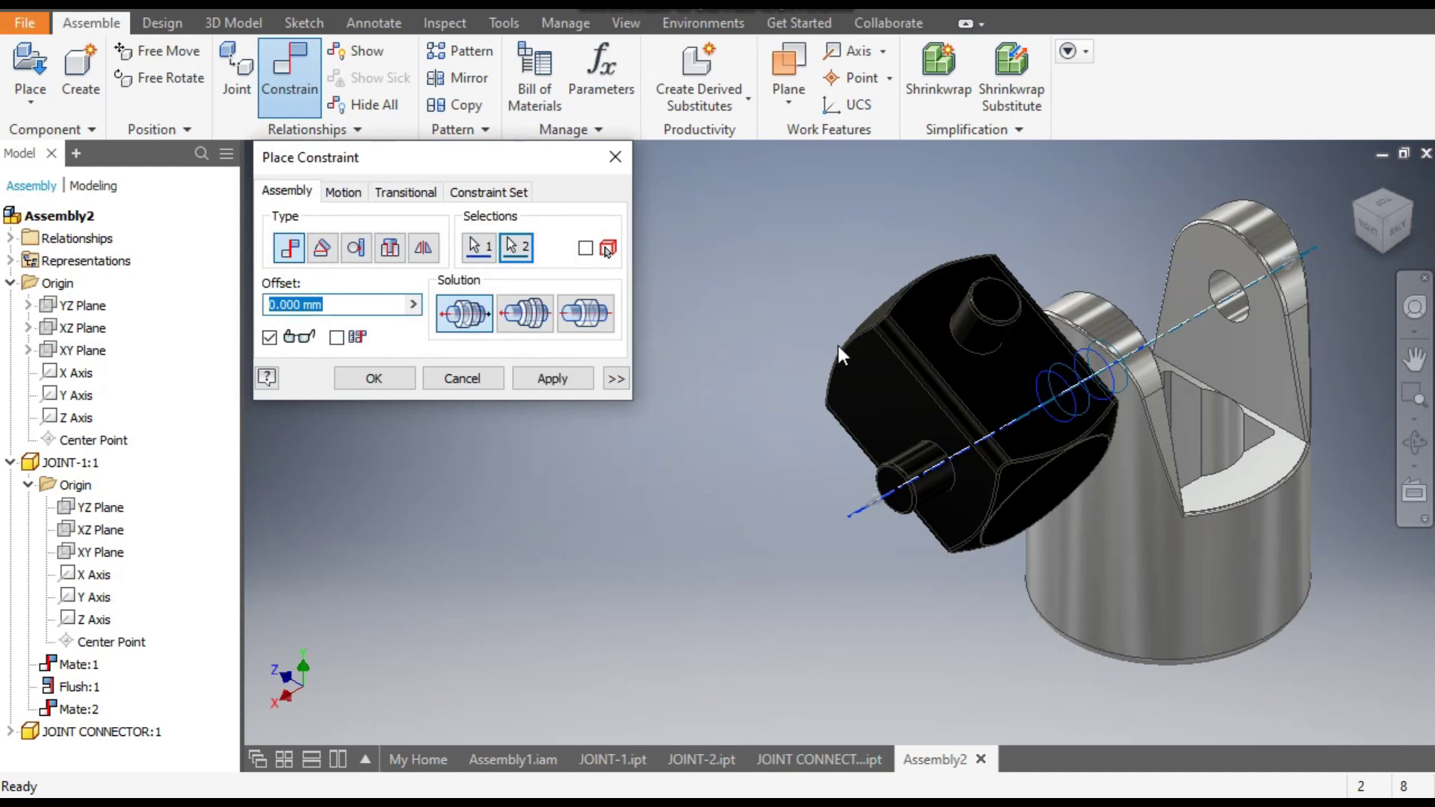
{"action": "left_click", "coordinate": [541, 376]}
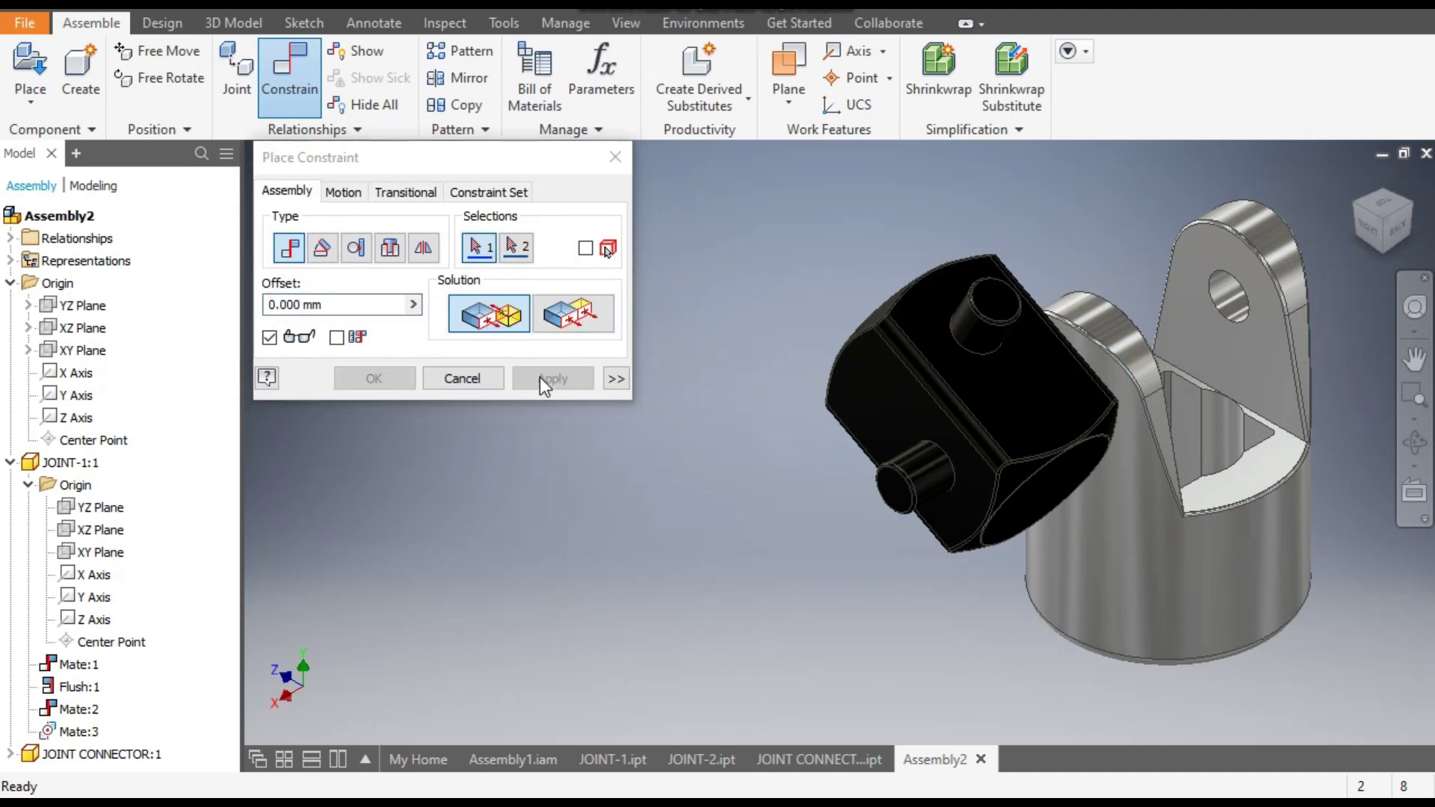
{"action": "left_click", "coordinate": [617, 159]}
{"action": "left_click_drag", "start_coordinate": [964, 374], "coordinate": [1012, 448]}
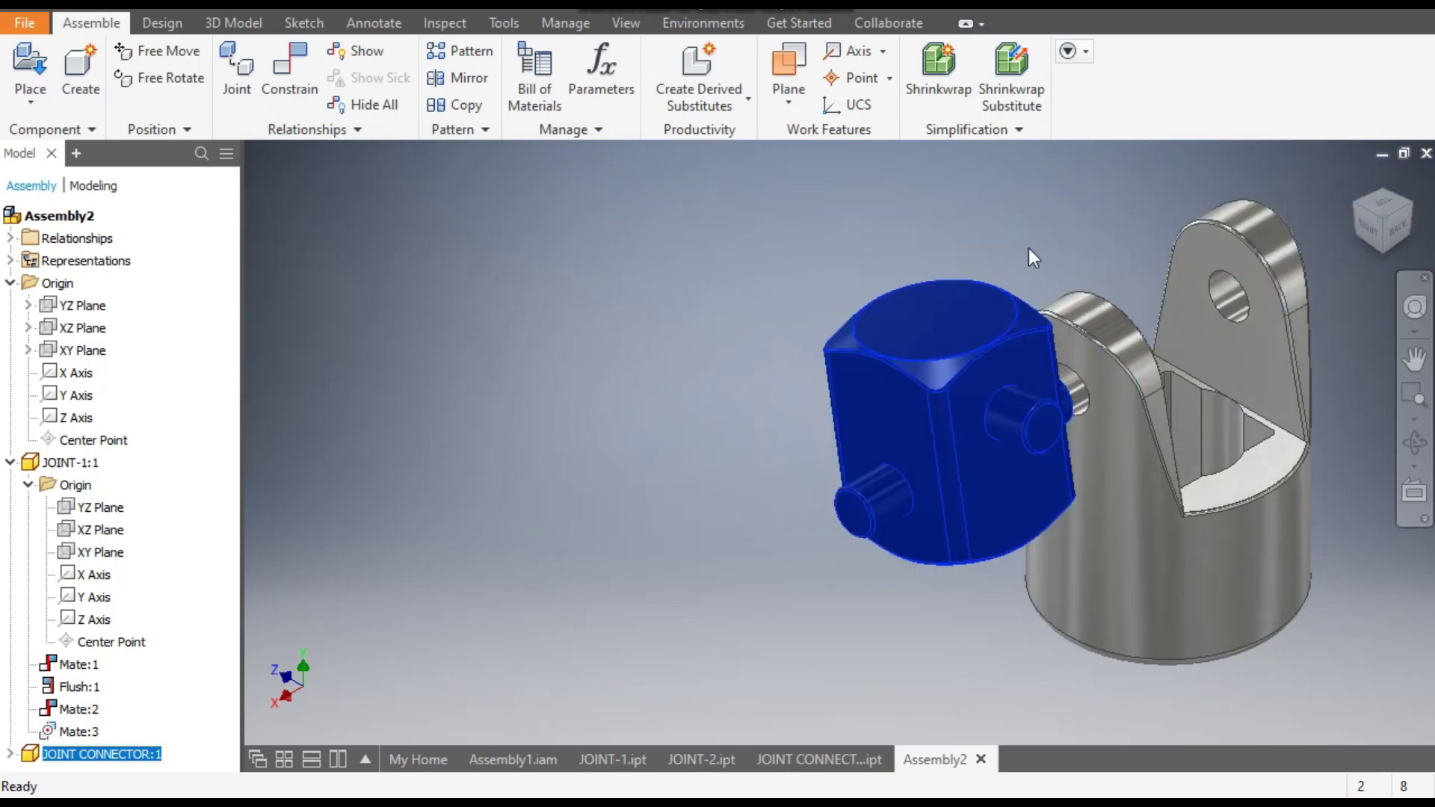
{"action": "left_click_drag", "start_coordinate": [958, 388], "coordinate": [1039, 352]}
Step: Collapse the assembly Origin folder and show JOINT CONNECTOR:1's origin planes and axes
{"action": "left_click", "coordinate": [11, 283]}
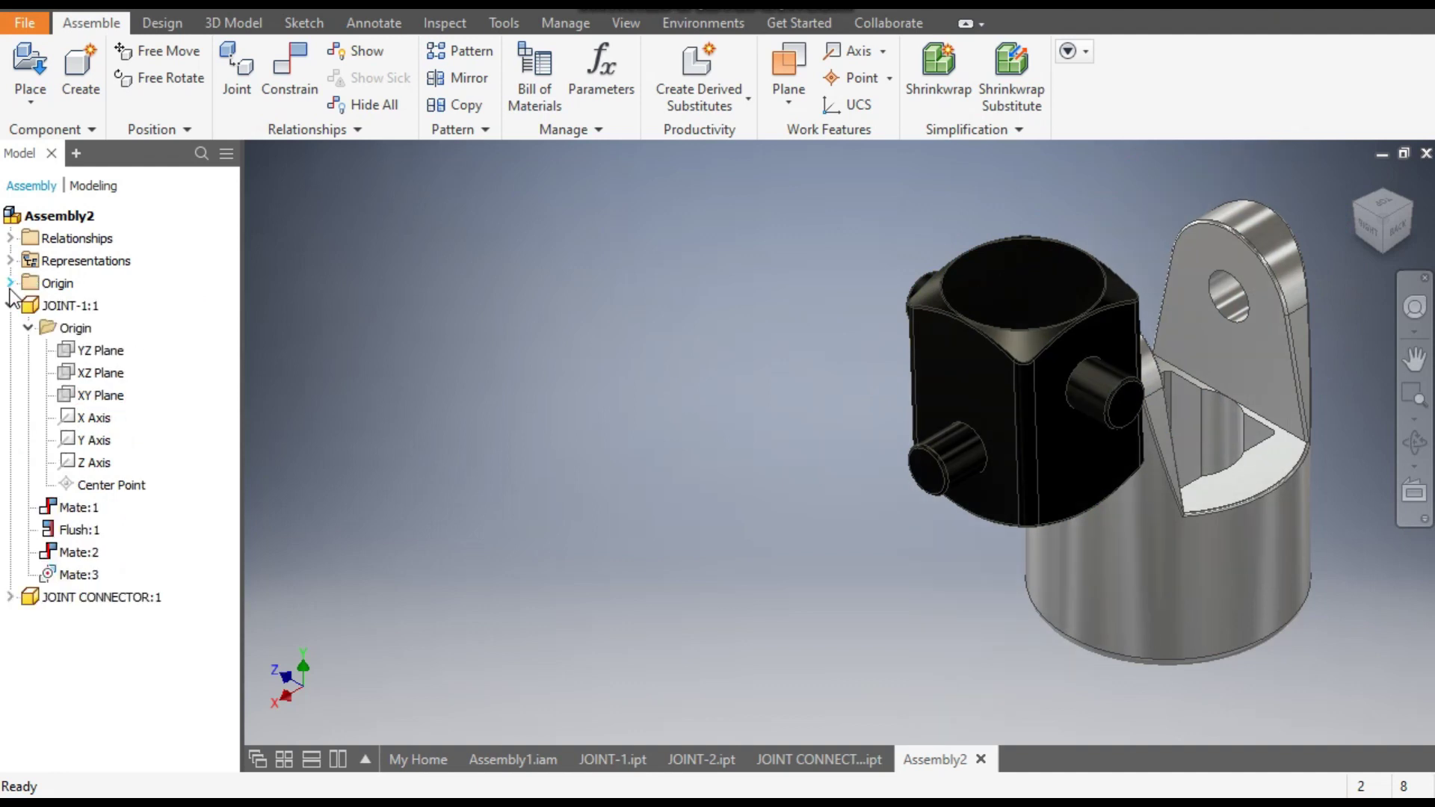
{"action": "left_click", "coordinate": [10, 597]}
{"action": "left_click", "coordinate": [29, 620]}
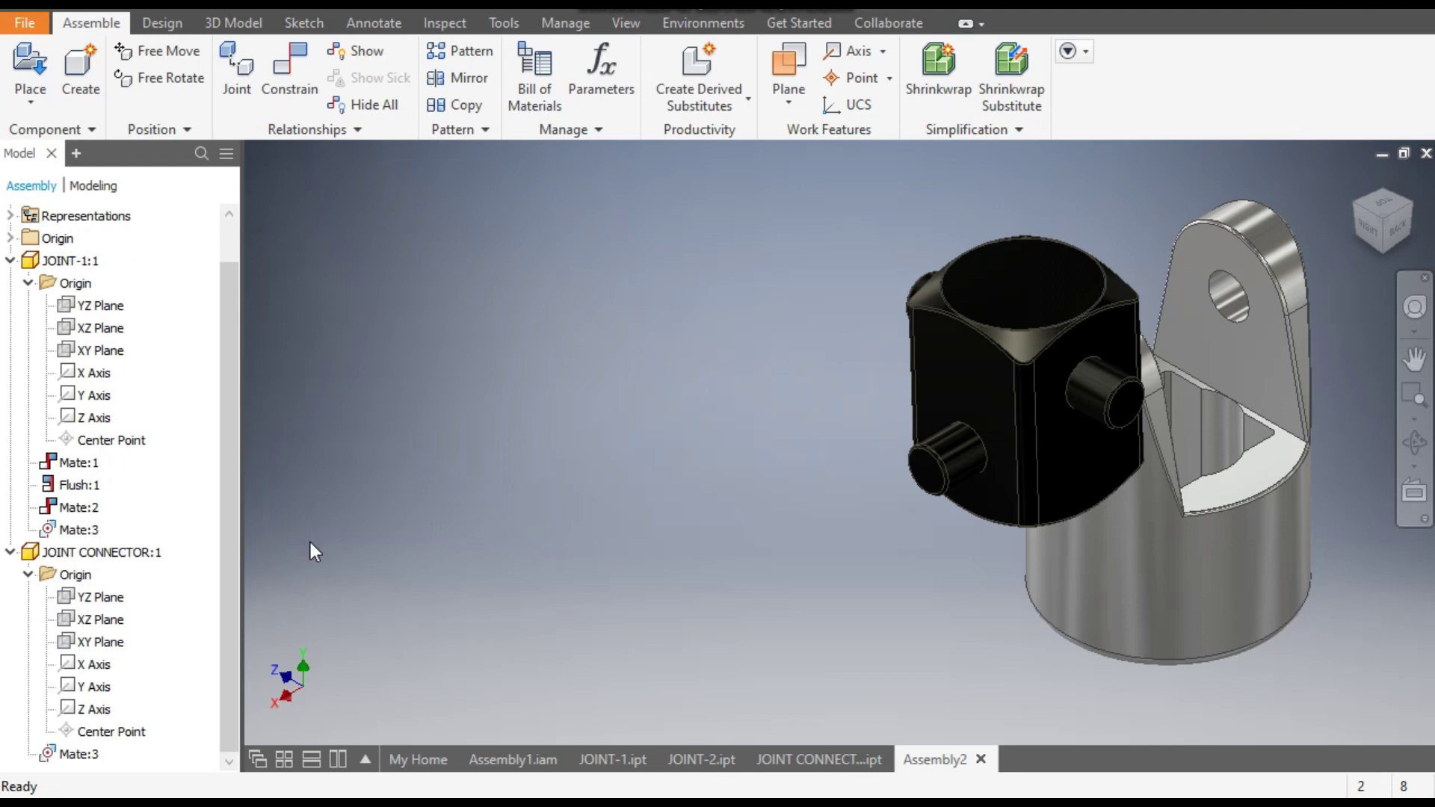
Step: Mate JOINT-1's YZ Plane to JOINT CONNECTOR's XY Plane, creating Mate:4
{"action": "left_click", "coordinate": [302, 82]}
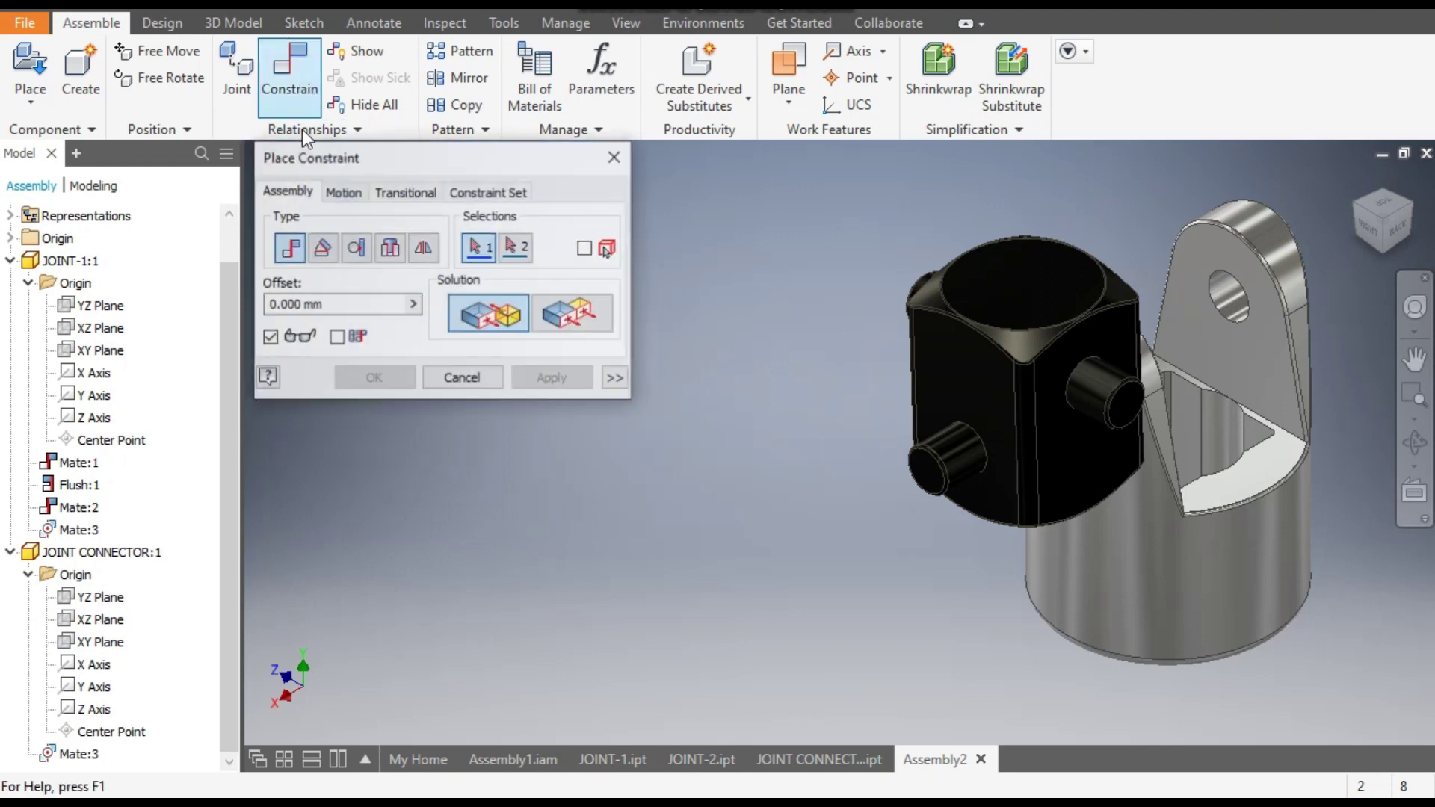
{"action": "left_click", "coordinate": [98, 308]}
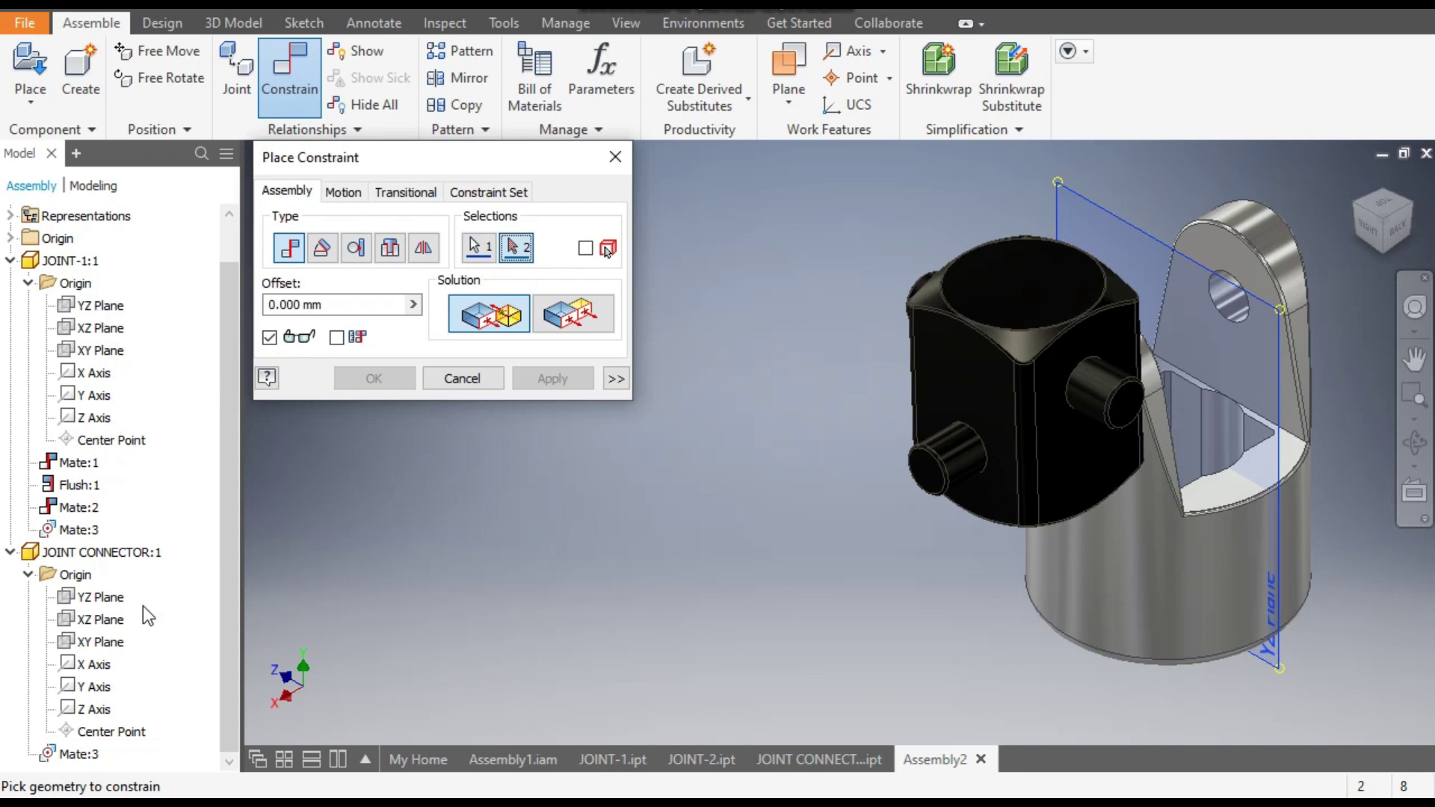
{"action": "left_click", "coordinate": [97, 644]}
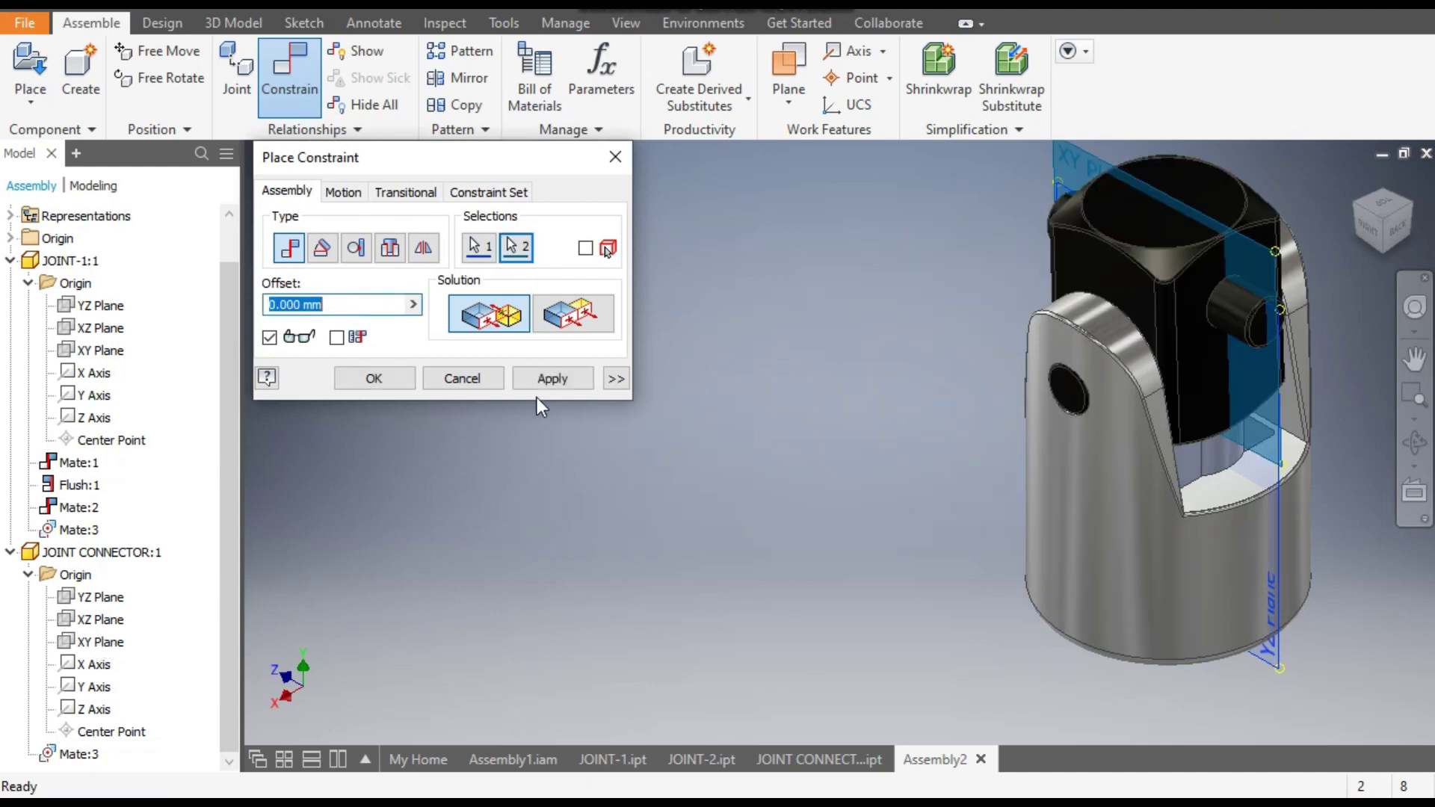
{"action": "left_click", "coordinate": [550, 378]}
{"action": "left_click", "coordinate": [615, 156]}
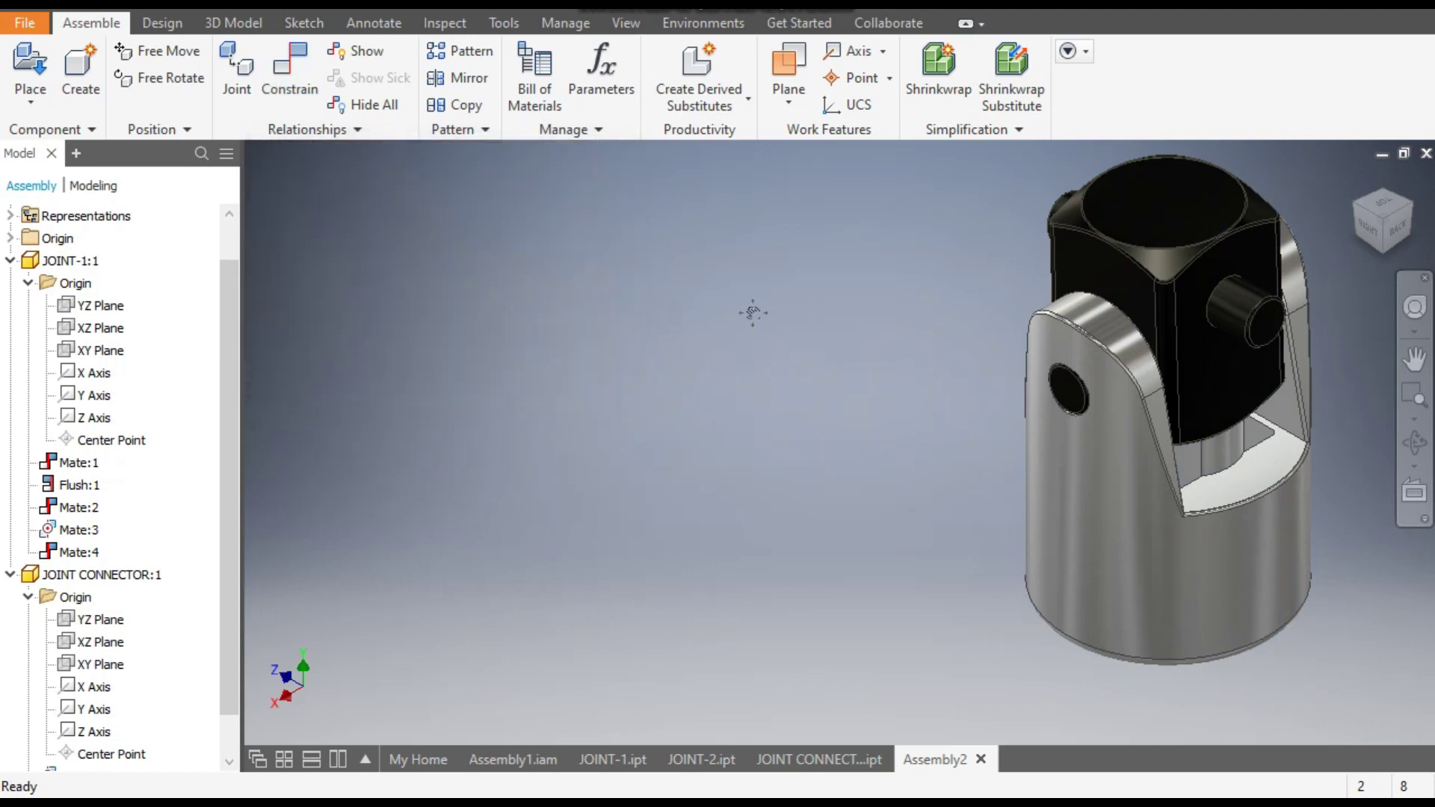
Step: Rotate the connector about its pivot to check it stays centred in the fork
{"action": "left_click_drag", "start_coordinate": [935, 315], "coordinate": [1222, 284]}
{"action": "middle_click_drag", "start_coordinate": [1222, 284], "coordinate": [1190, 286]}
{"action": "left_click_drag", "start_coordinate": [1062, 292], "coordinate": [605, 308]}
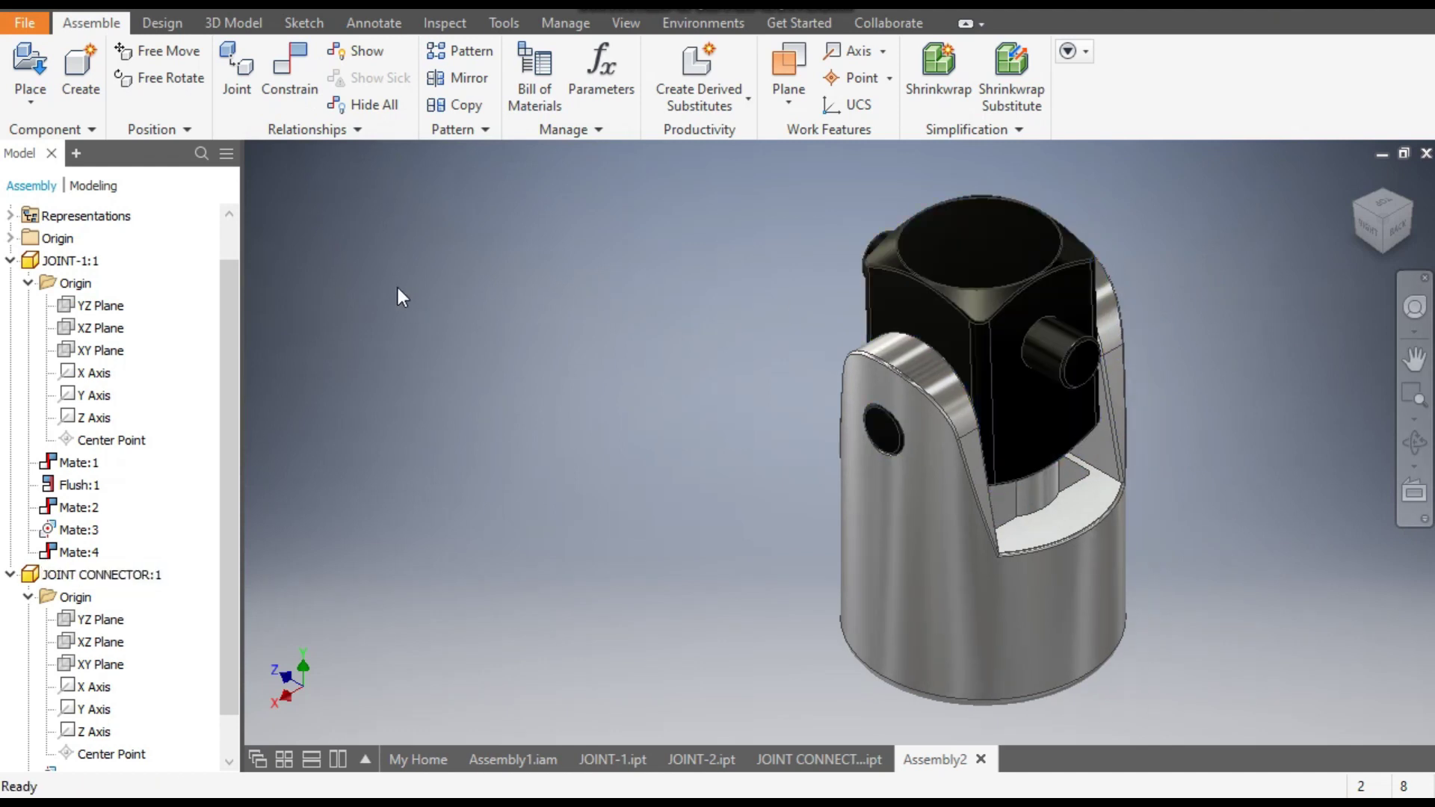
Step: Place one copy of JOINT-2 into the assembly left of the connector
{"action": "left_click", "coordinate": [30, 66]}
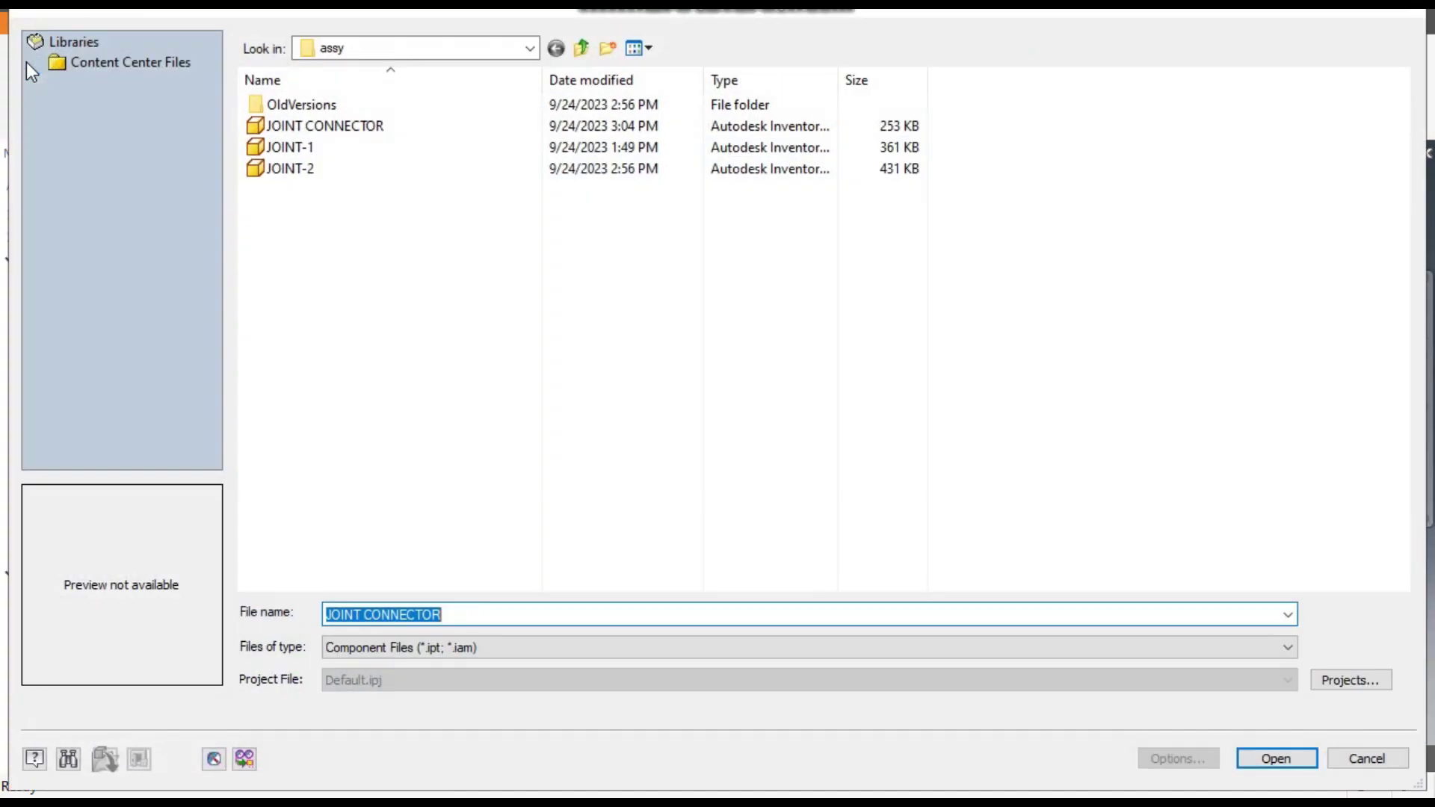
{"action": "left_click", "coordinate": [333, 169]}
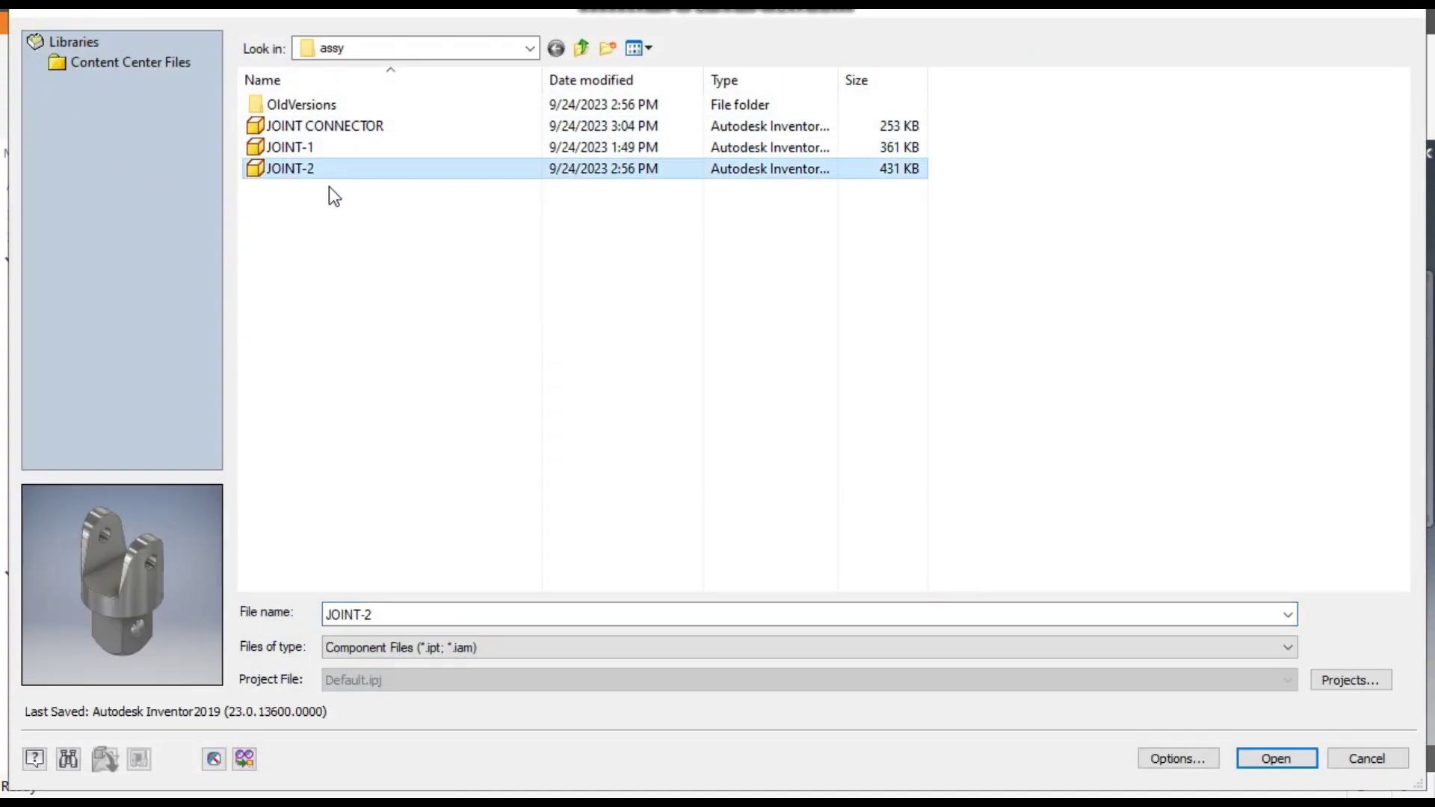
{"action": "left_click", "coordinate": [1287, 762]}
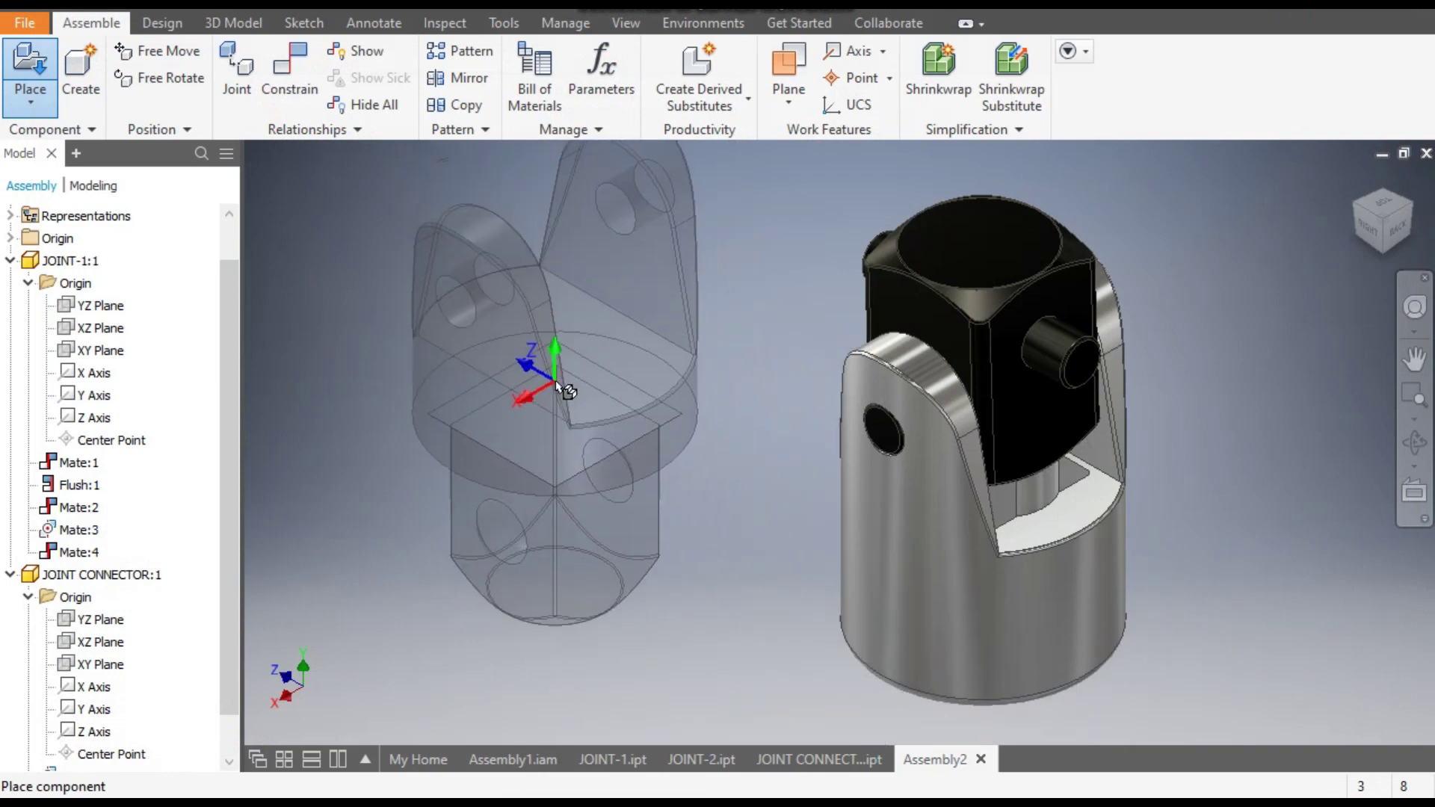
{"action": "left_click", "coordinate": [604, 378]}
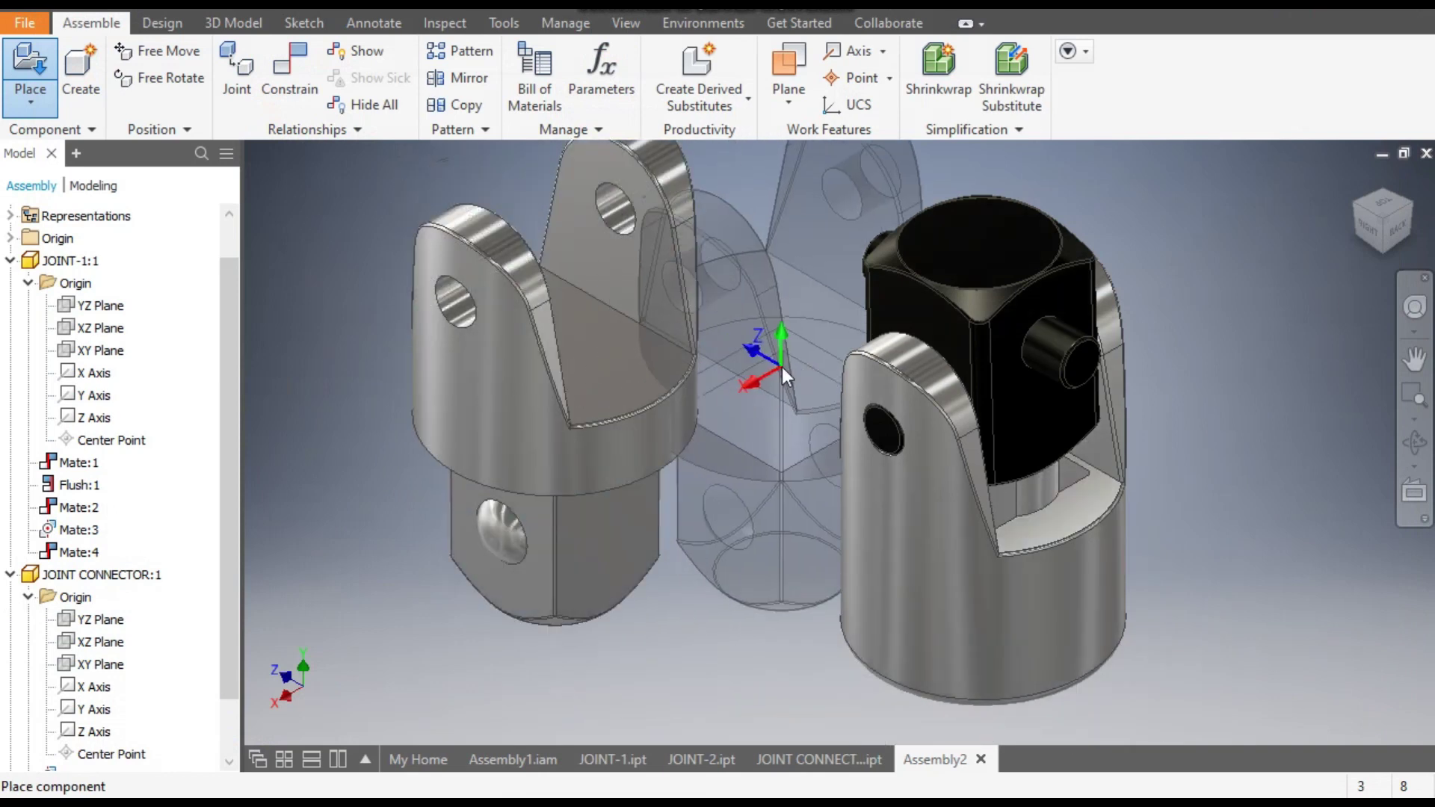
{"action": "key", "text": "Escape"}
Step: Frame both parts and free-rotate JOINT-2 upside down so its fork points down
{"action": "scroll", "coordinate": [781, 370], "scroll_direction": "up", "scroll_amount": 2}
{"action": "middle_click_drag", "start_coordinate": [782, 372], "coordinate": [759, 374]}
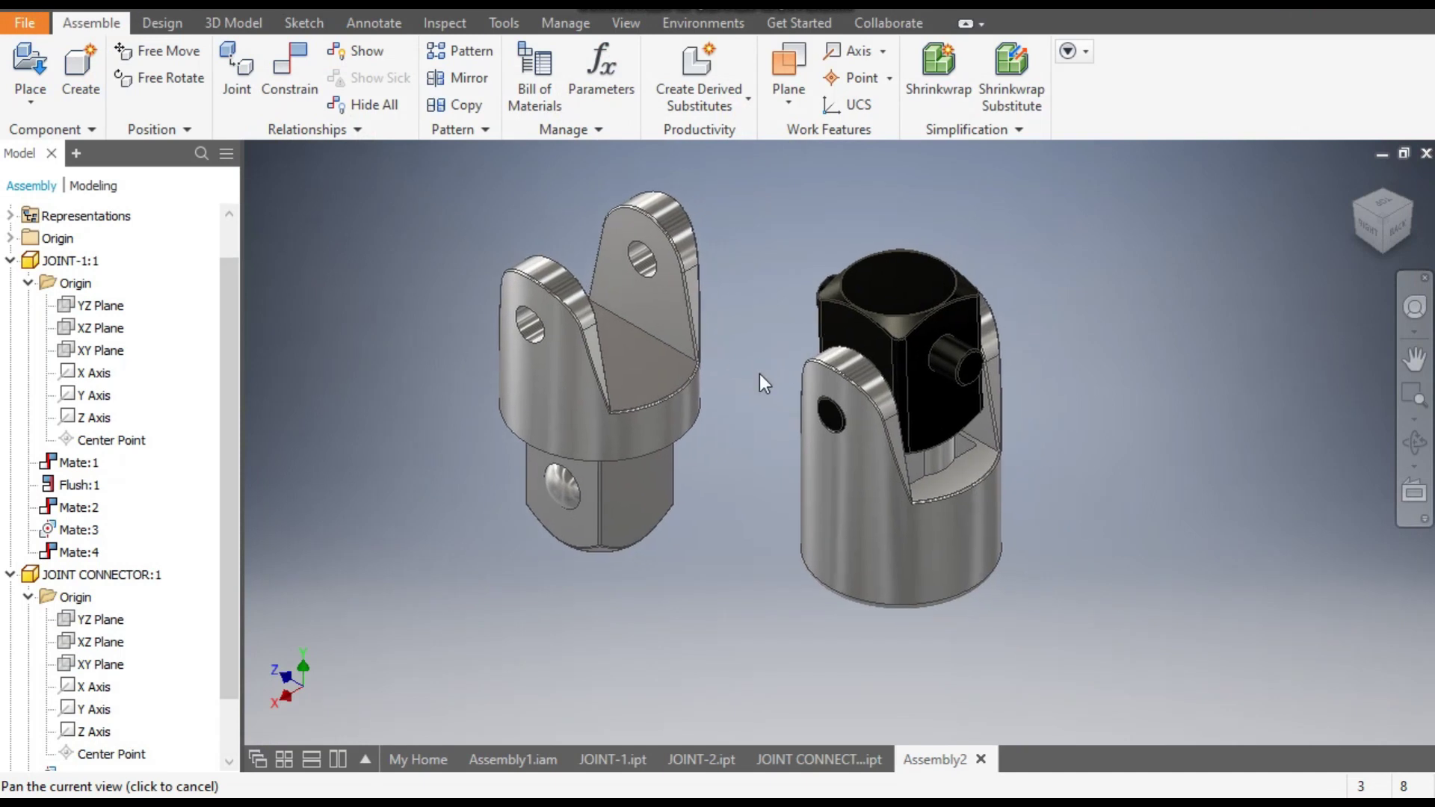
{"action": "left_click", "coordinate": [172, 80]}
{"action": "left_click", "coordinate": [672, 308]}
{"action": "left_click_drag", "start_coordinate": [643, 234], "coordinate": [553, 557]}
{"action": "key", "text": "Escape"}
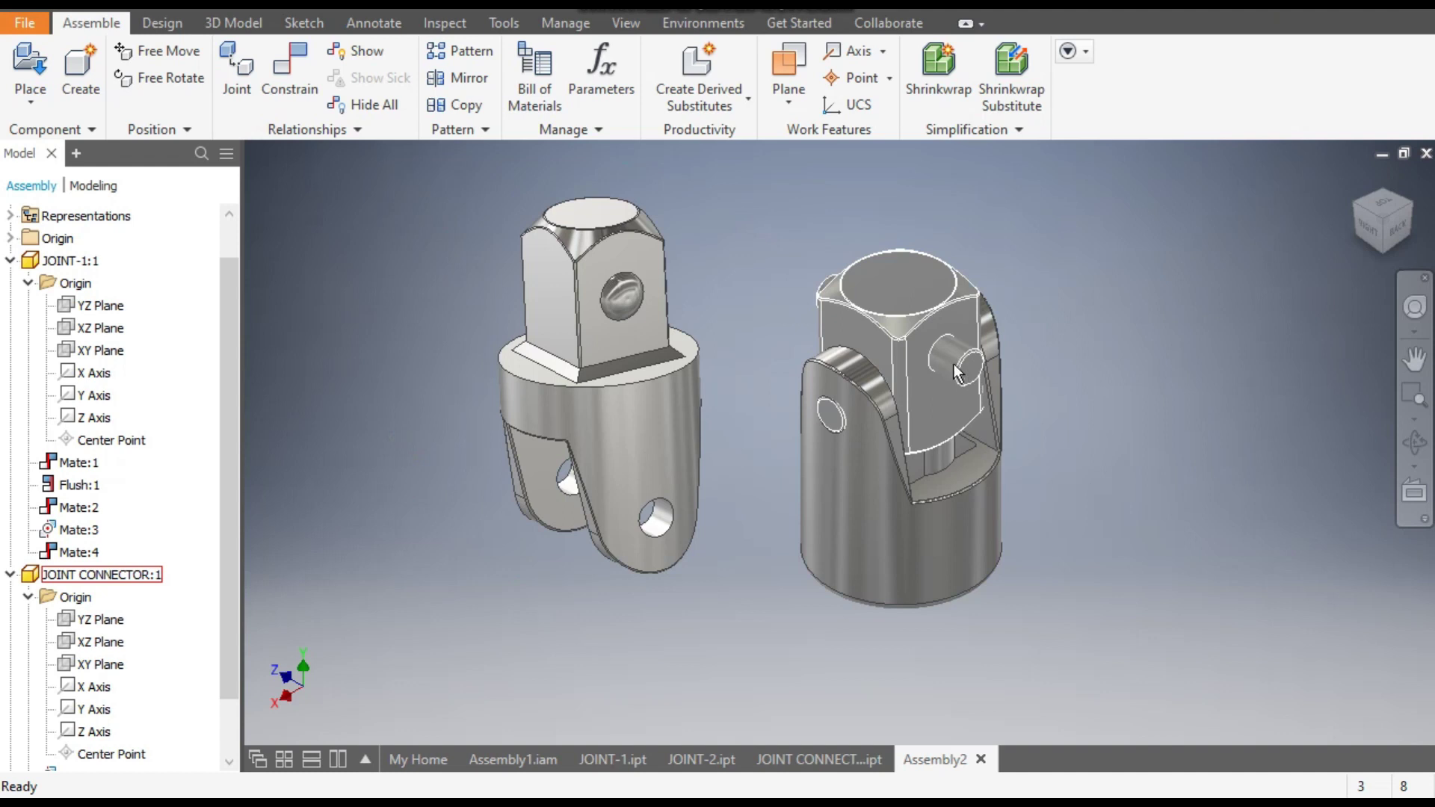
Step: Mate JOINT-2's fork-hole axis to the connector's second pin axis and drag JOINT-2 to test
{"action": "left_click", "coordinate": [302, 58]}
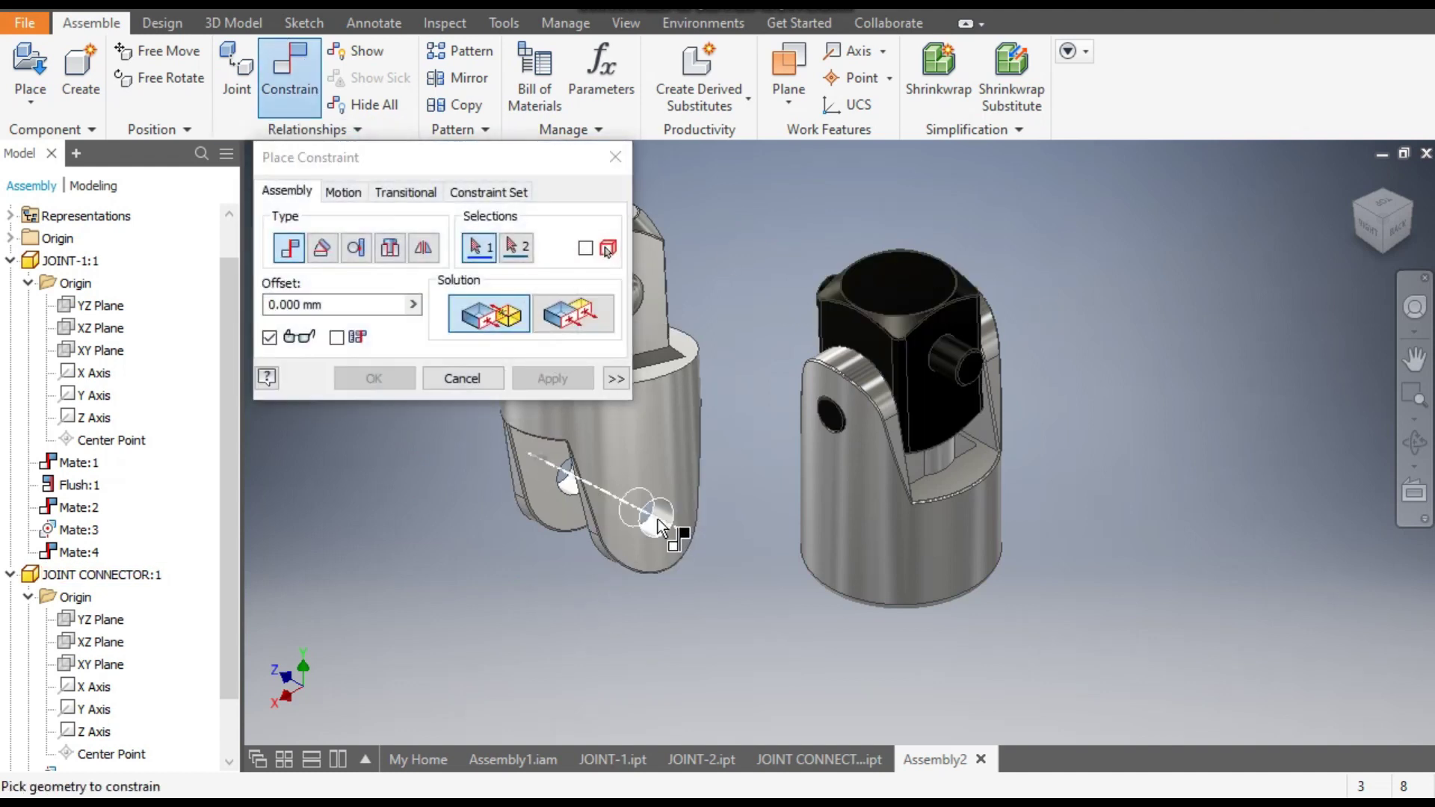
{"action": "left_click", "coordinate": [657, 518]}
{"action": "left_click", "coordinate": [949, 364]}
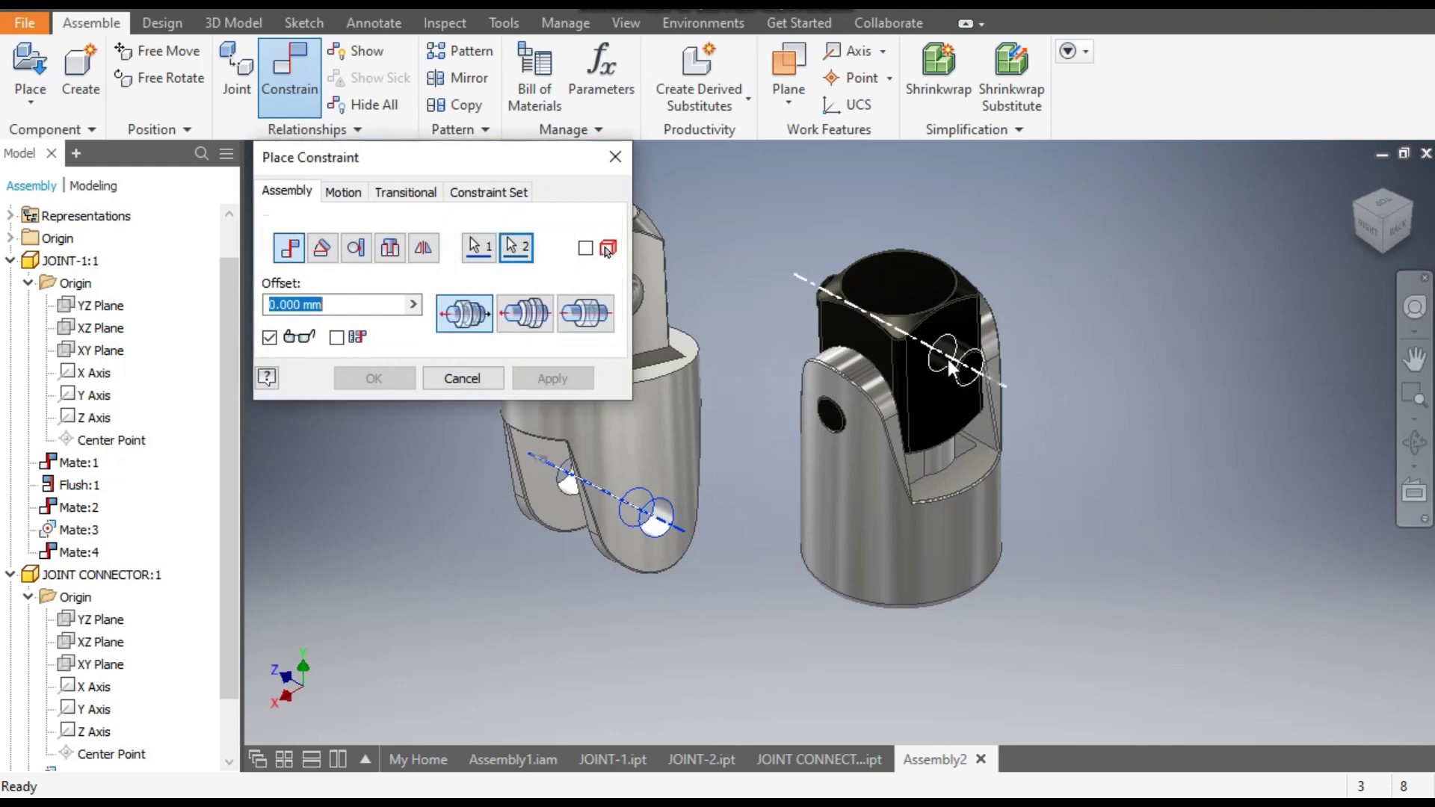
{"action": "left_click", "coordinate": [559, 381]}
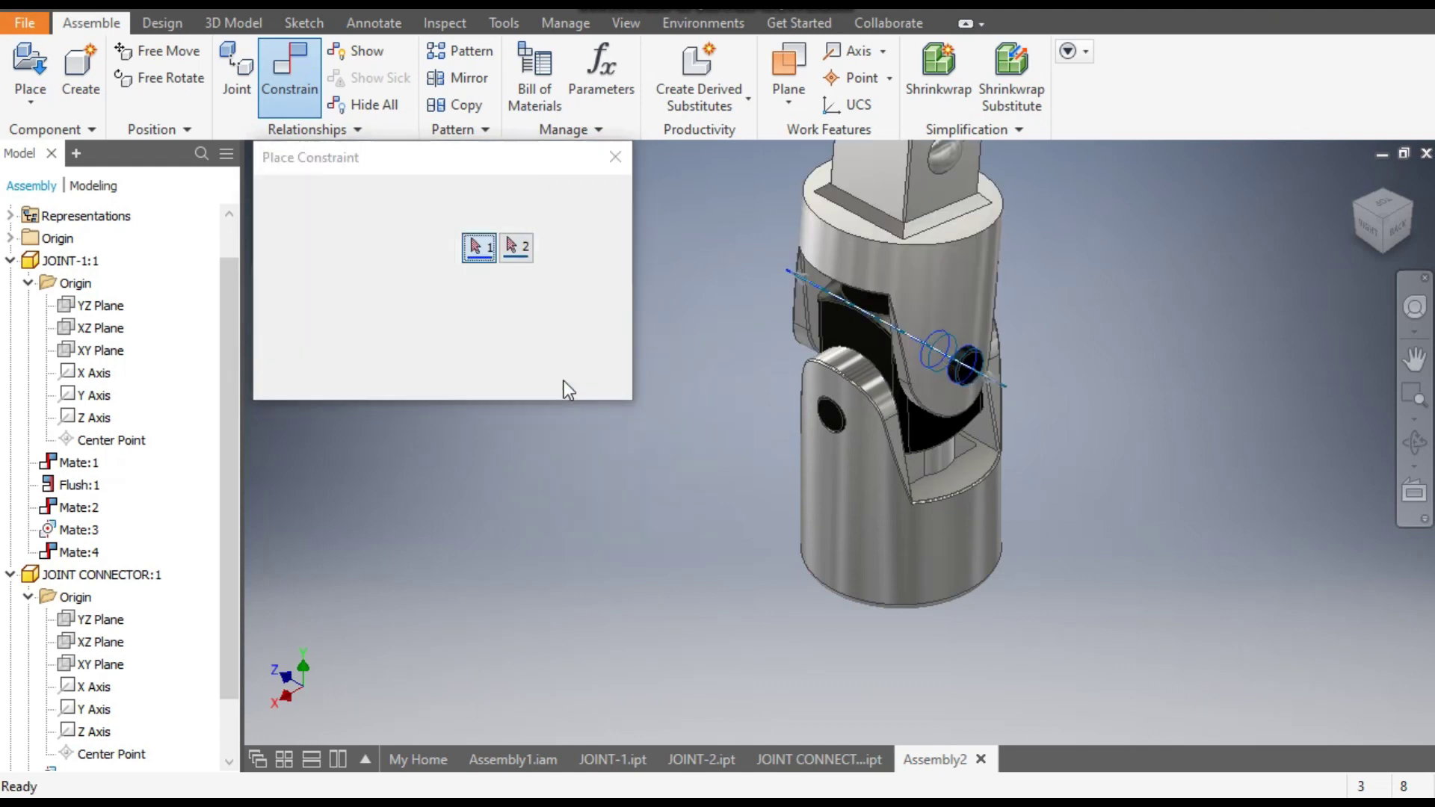
{"action": "left_click", "coordinate": [614, 157]}
{"action": "left_click_drag", "start_coordinate": [912, 234], "coordinate": [1097, 420]}
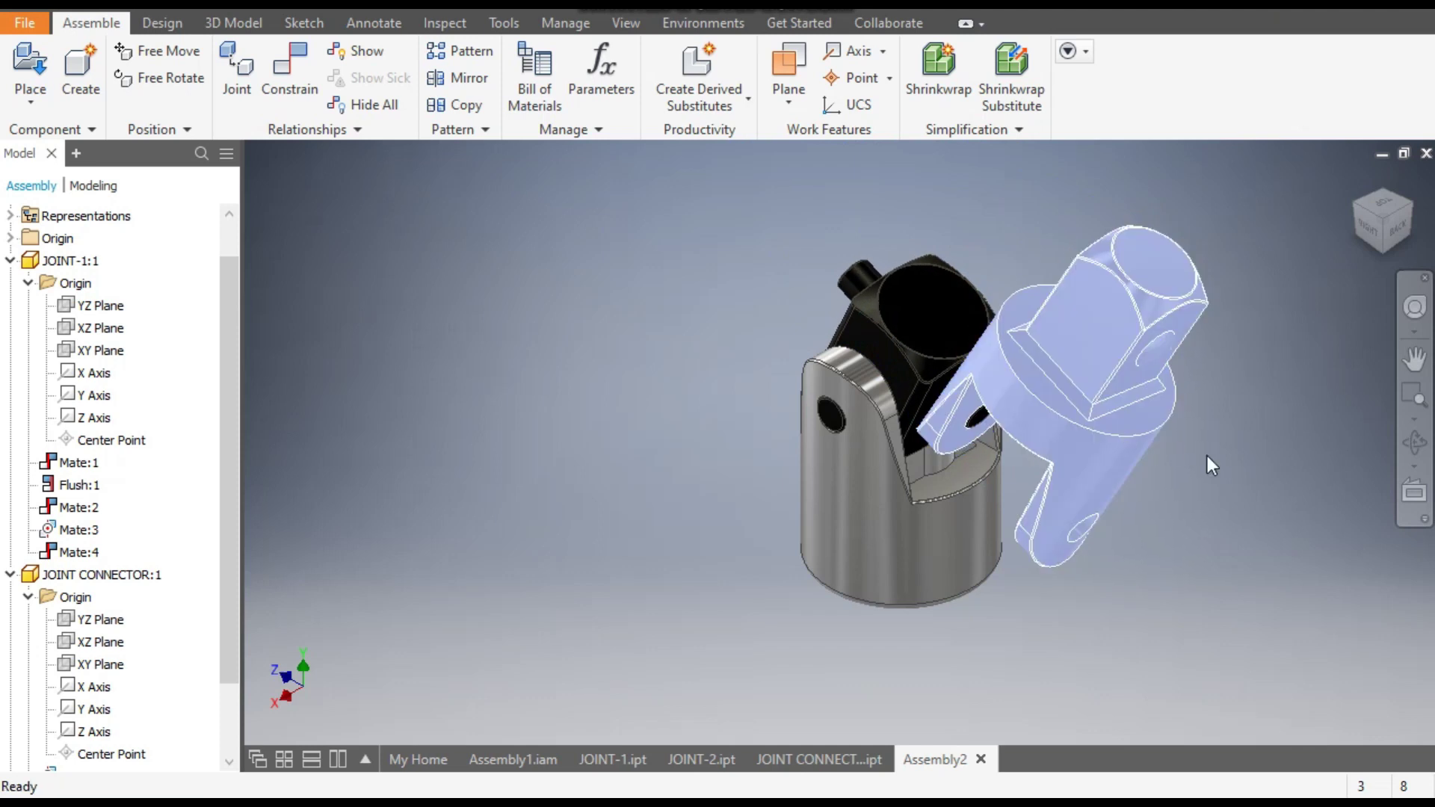
Step: Expand JOINT-2:1's origin planes in the browser, abandoning a first XZ Plane constraint attempt
{"action": "left_click", "coordinate": [295, 70]}
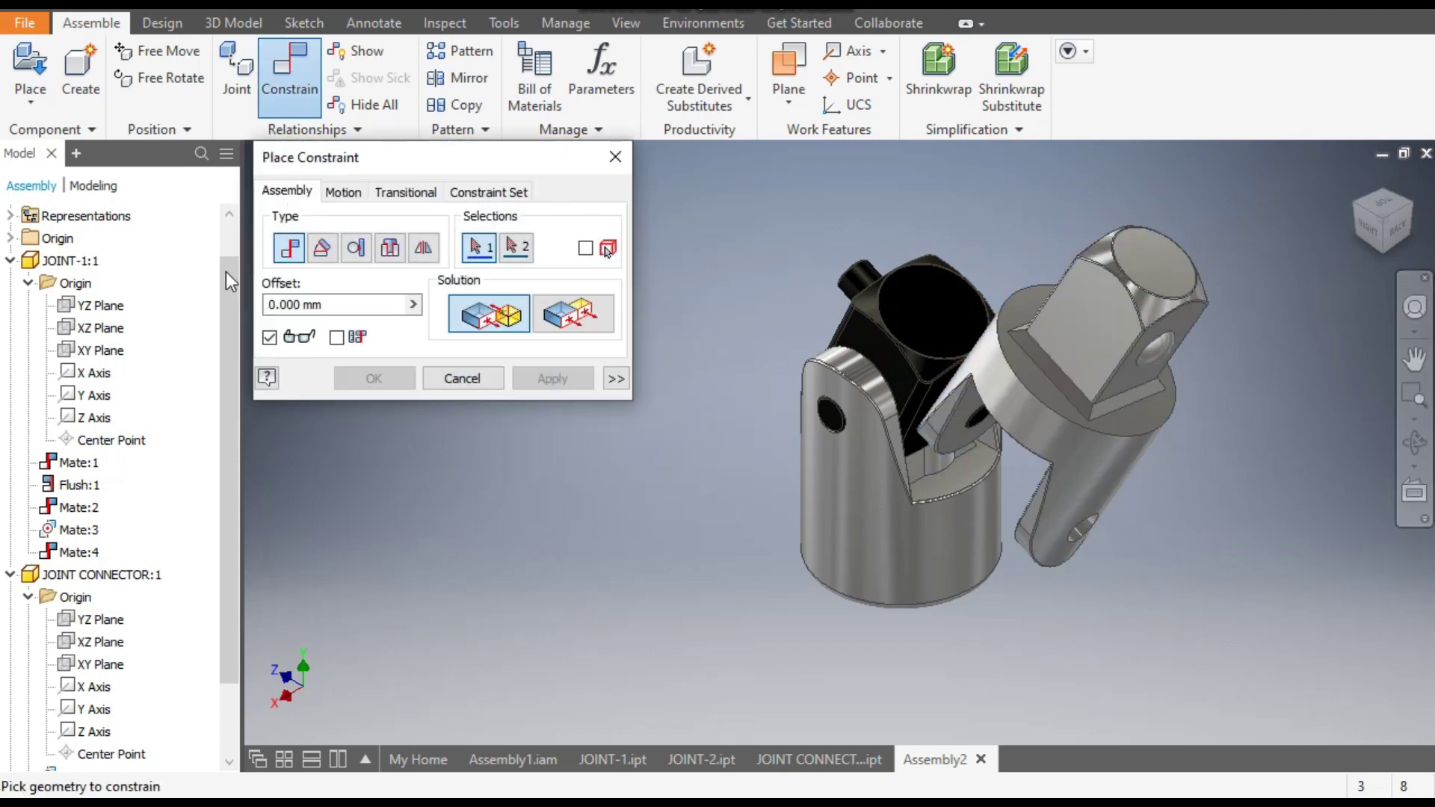
{"action": "left_click", "coordinate": [10, 261]}
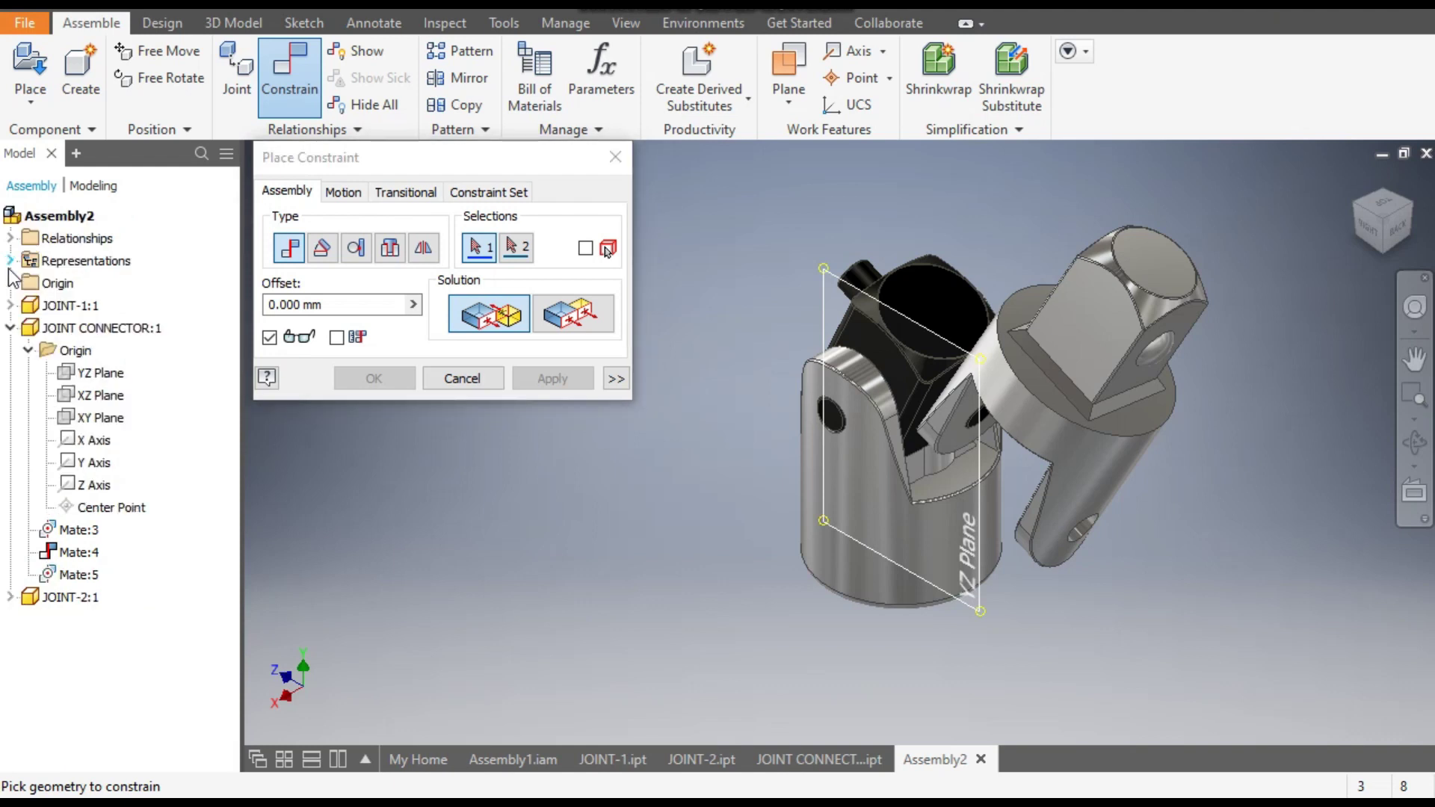
{"action": "left_click", "coordinate": [11, 597]}
{"action": "left_click", "coordinate": [28, 620]}
{"action": "left_click", "coordinate": [100, 619]}
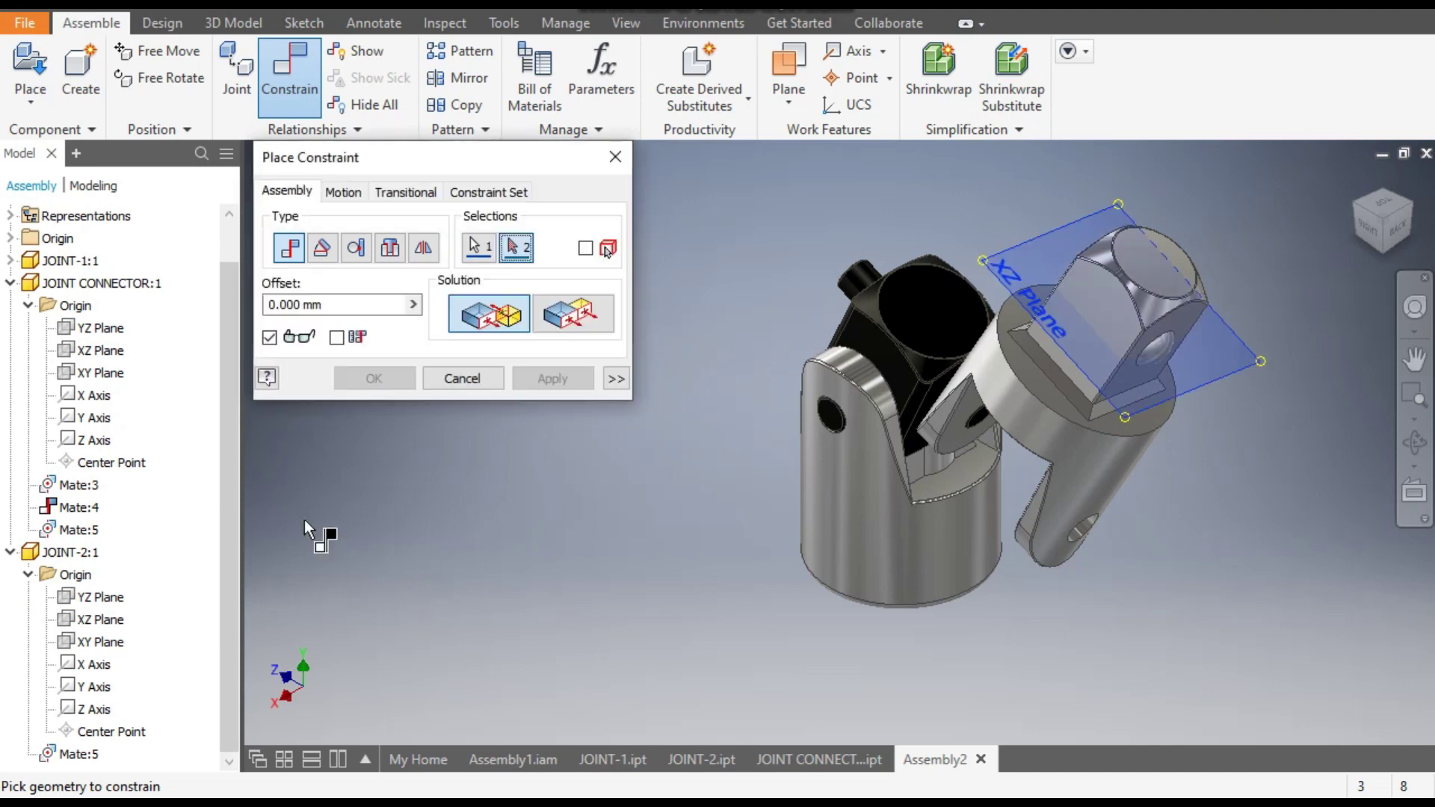
{"action": "left_click", "coordinate": [615, 156]}
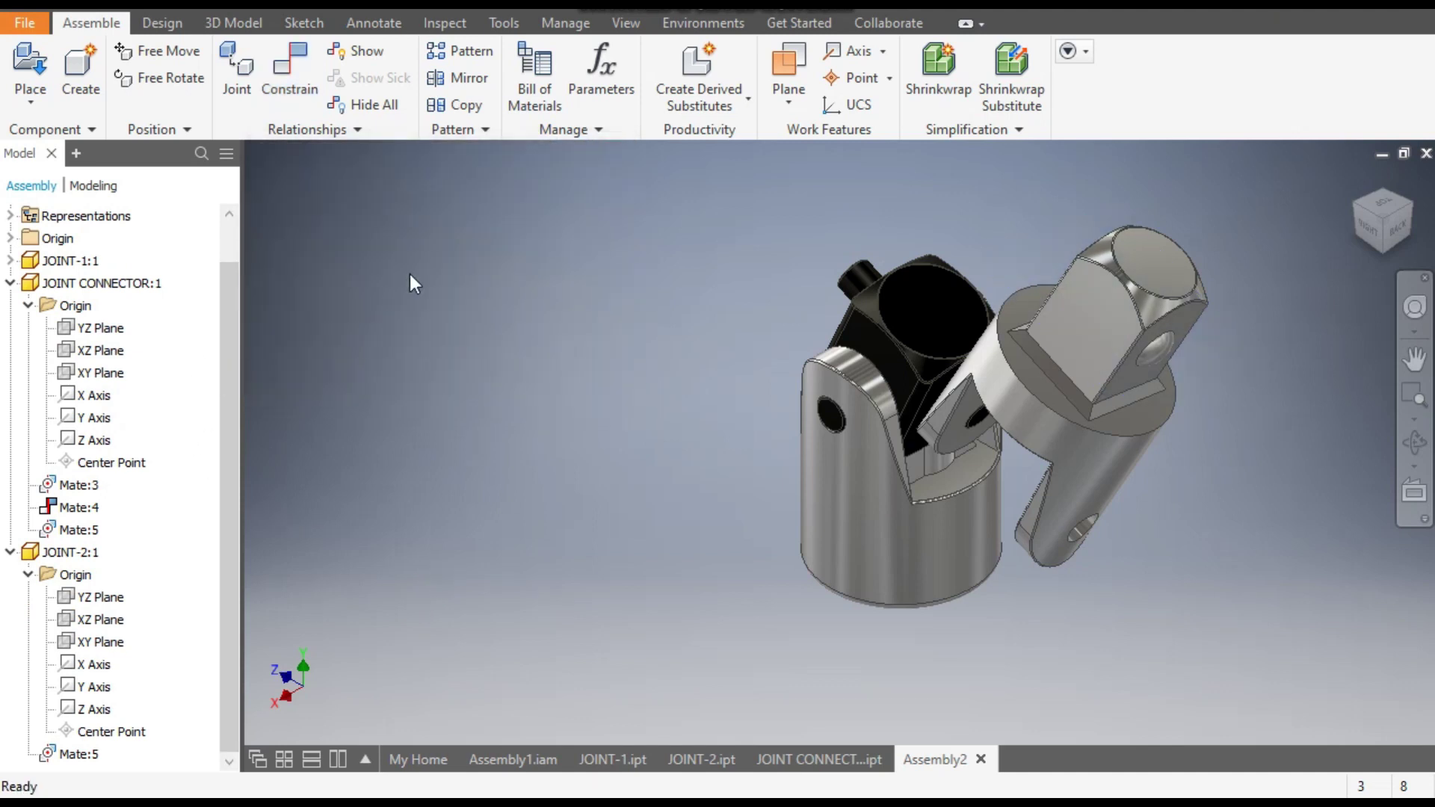
Step: Mate the connector's YZ Plane to JOINT-2's YZ Plane as Mate:6, then swing JOINT-2
{"action": "left_click", "coordinate": [289, 74]}
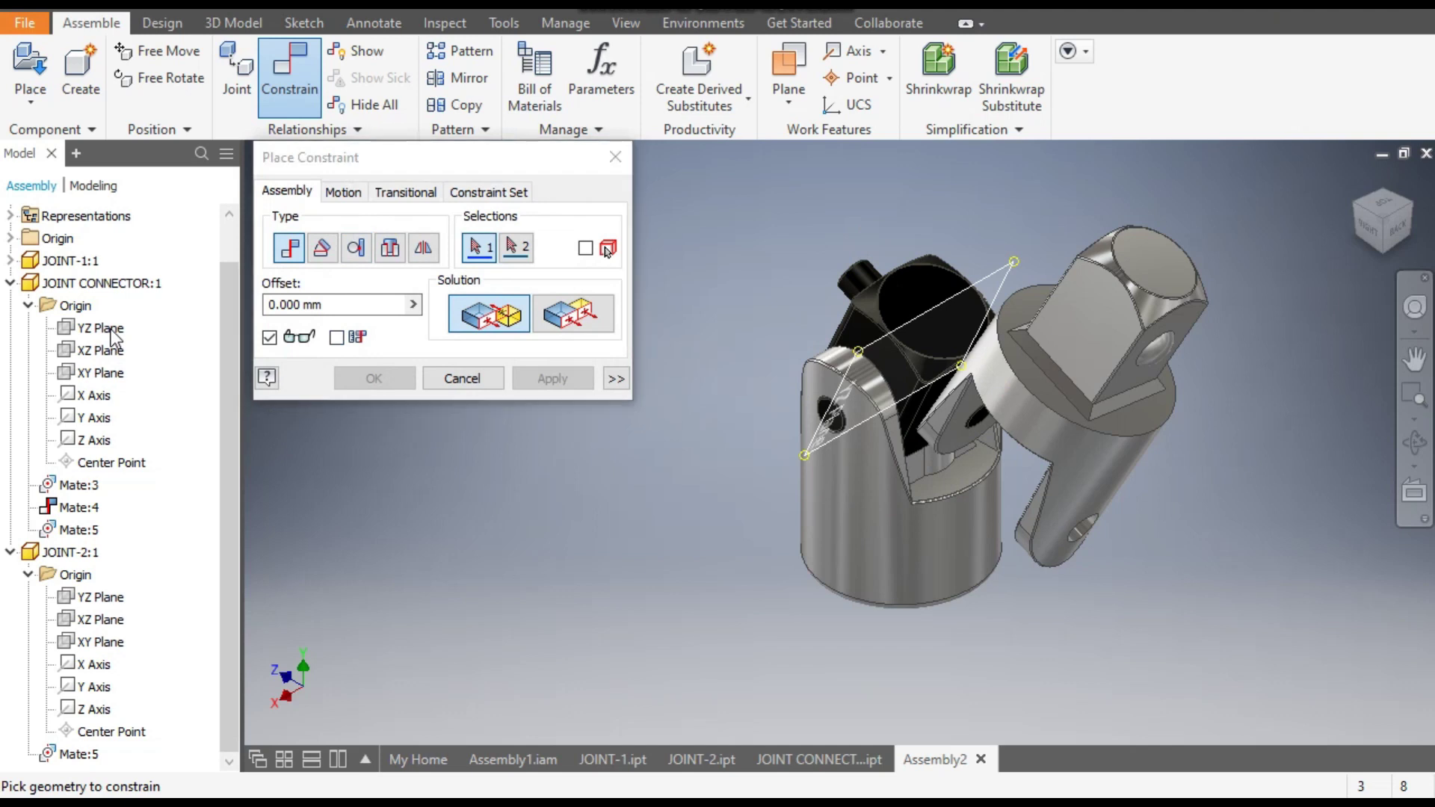
{"action": "left_click", "coordinate": [109, 333]}
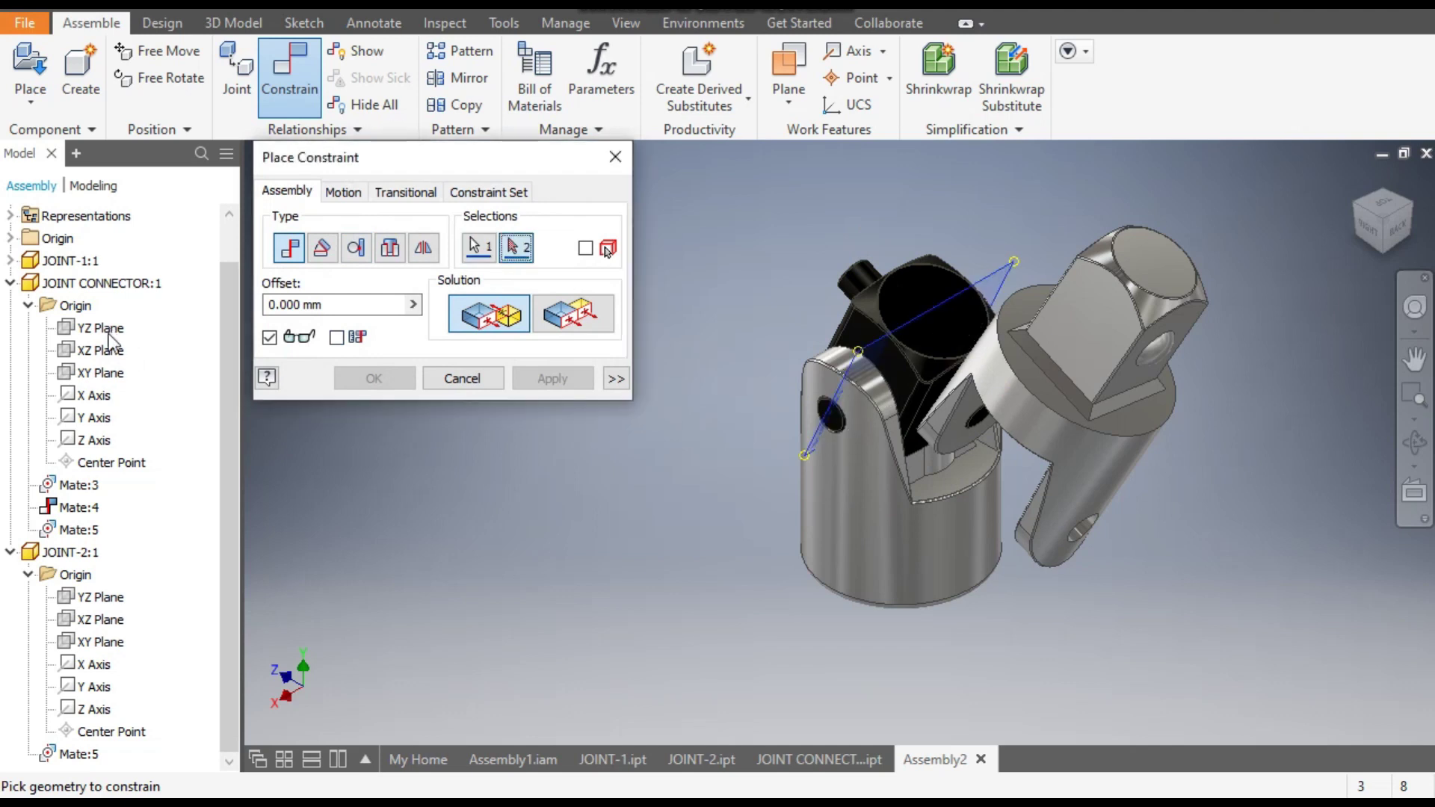
{"action": "left_click", "coordinate": [89, 607]}
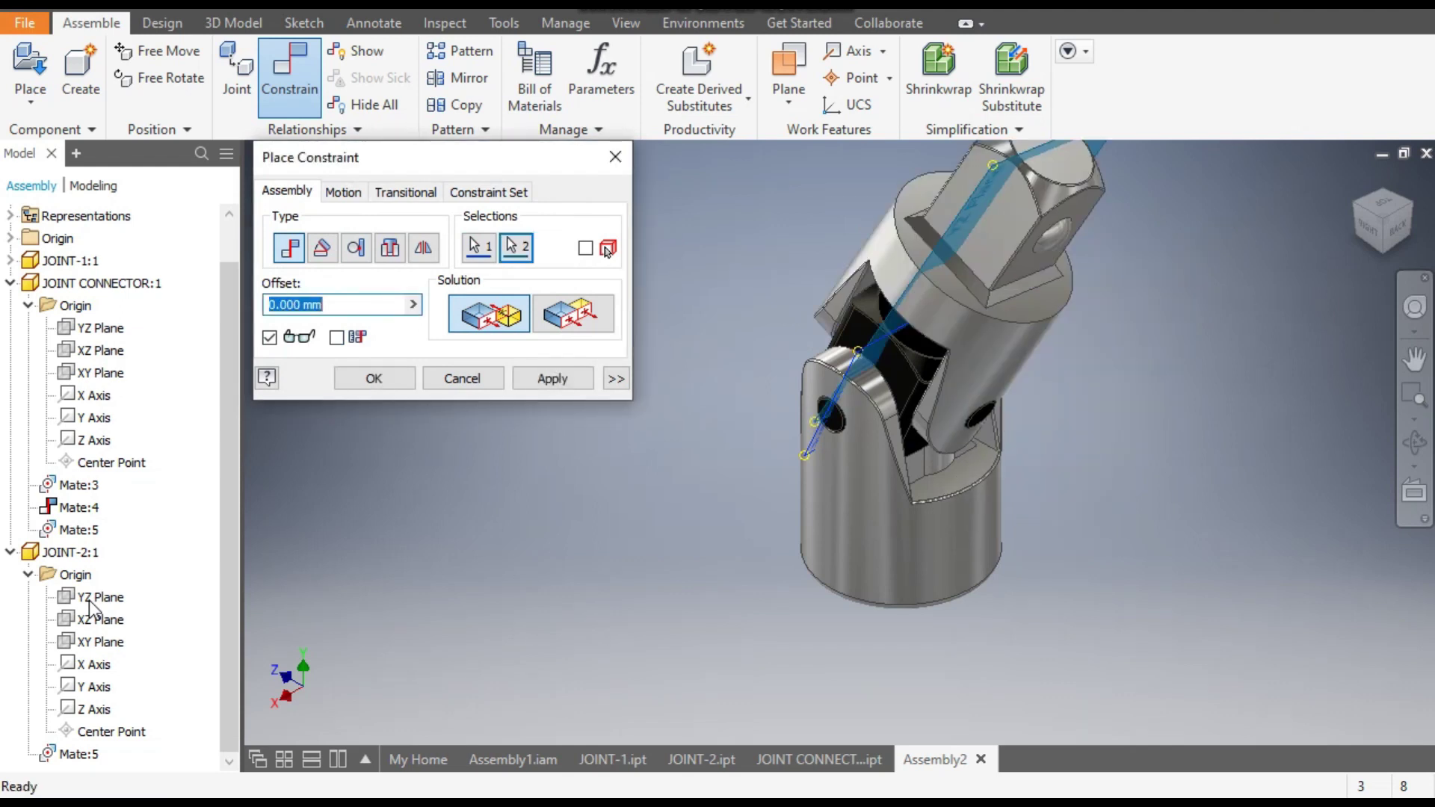
{"action": "left_click", "coordinate": [552, 378]}
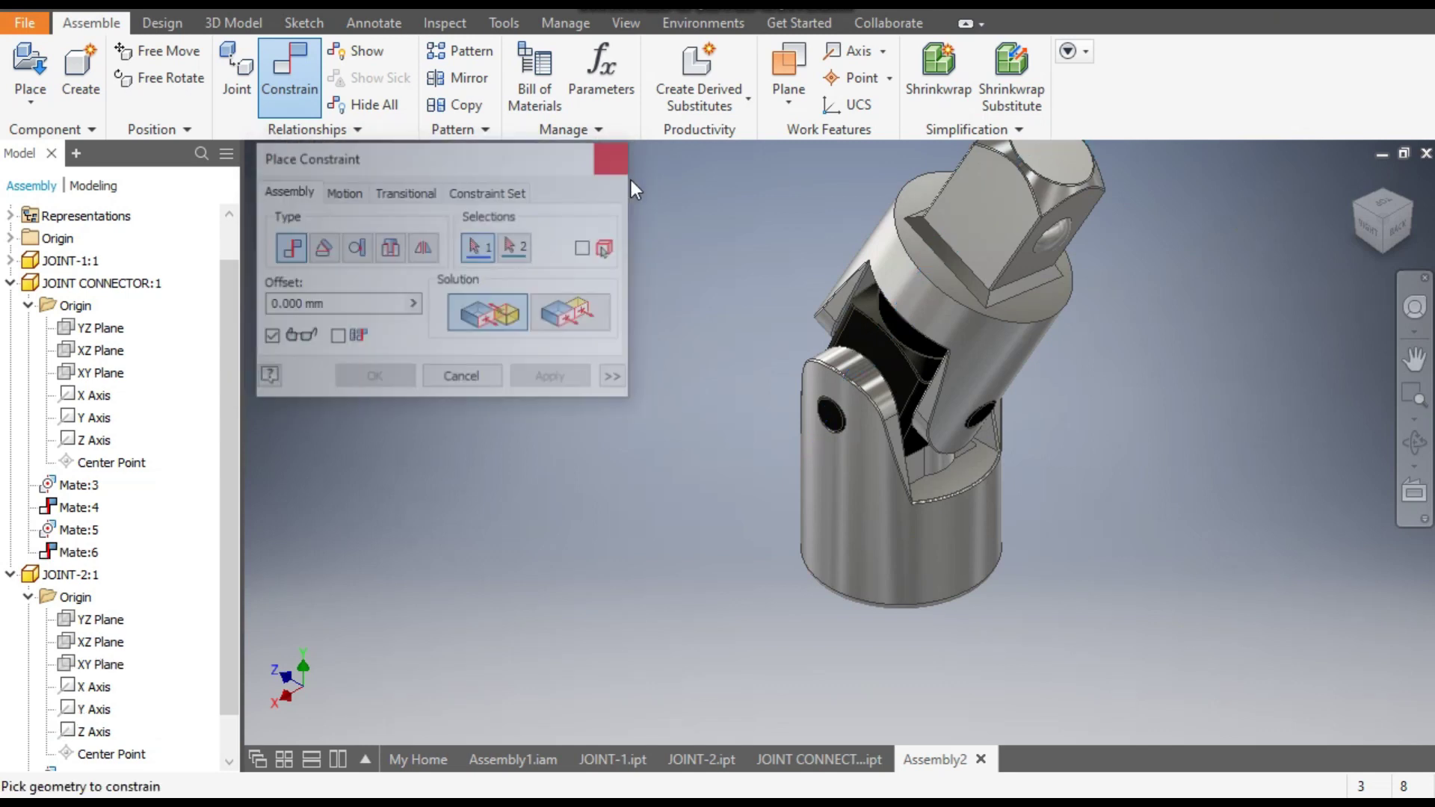
{"action": "left_click", "coordinate": [616, 161]}
{"action": "left_click_drag", "start_coordinate": [916, 286], "coordinate": [643, 224]}
Step: Swing JOINT-2 left, upright and right on the connector, then deselect it
{"action": "middle_click_drag", "start_coordinate": [867, 187], "coordinate": [849, 214]}
{"action": "left_click_drag", "start_coordinate": [849, 213], "coordinate": [828, 147]}
{"action": "left_click_drag", "start_coordinate": [780, 314], "coordinate": [689, 187]}
{"action": "left_click", "coordinate": [515, 317]}
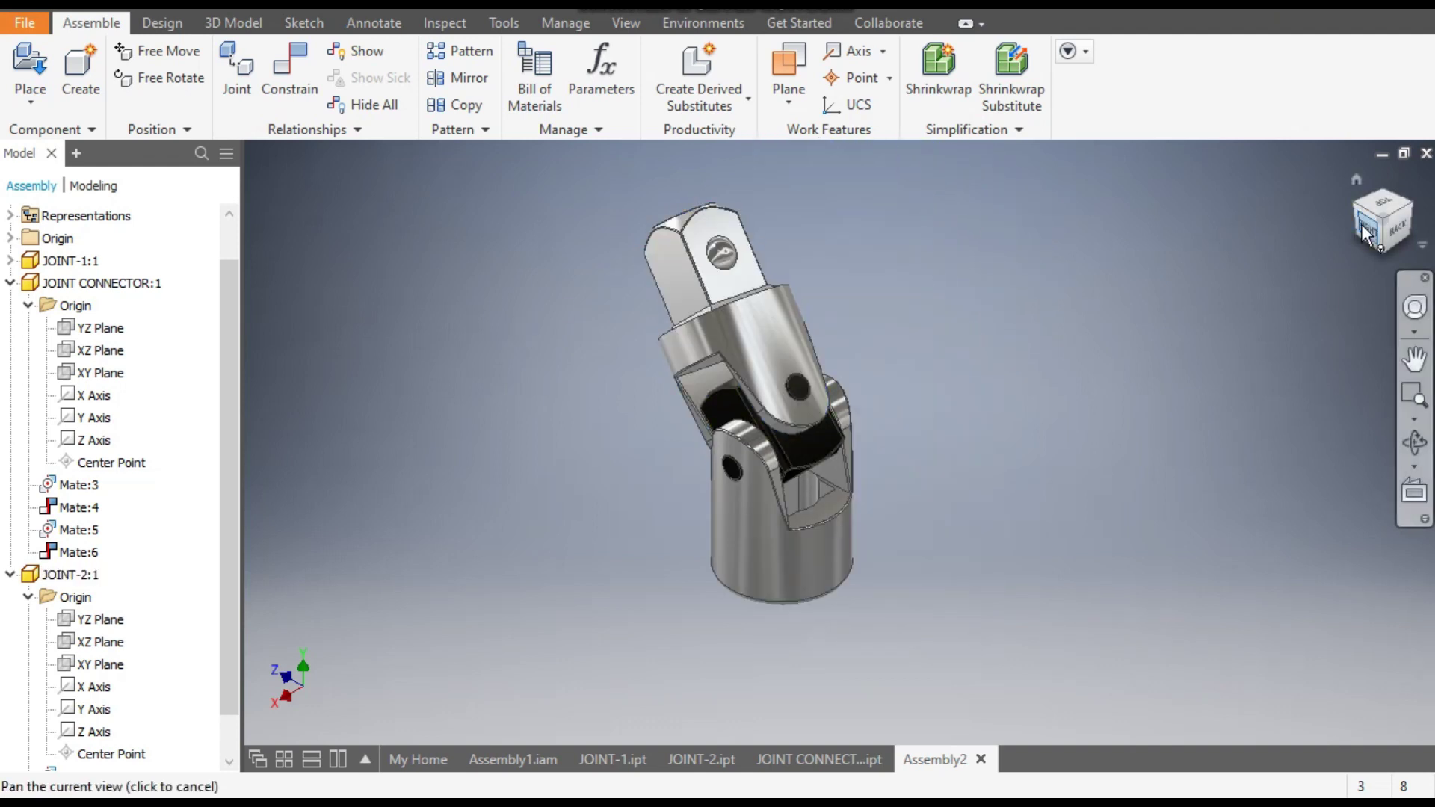